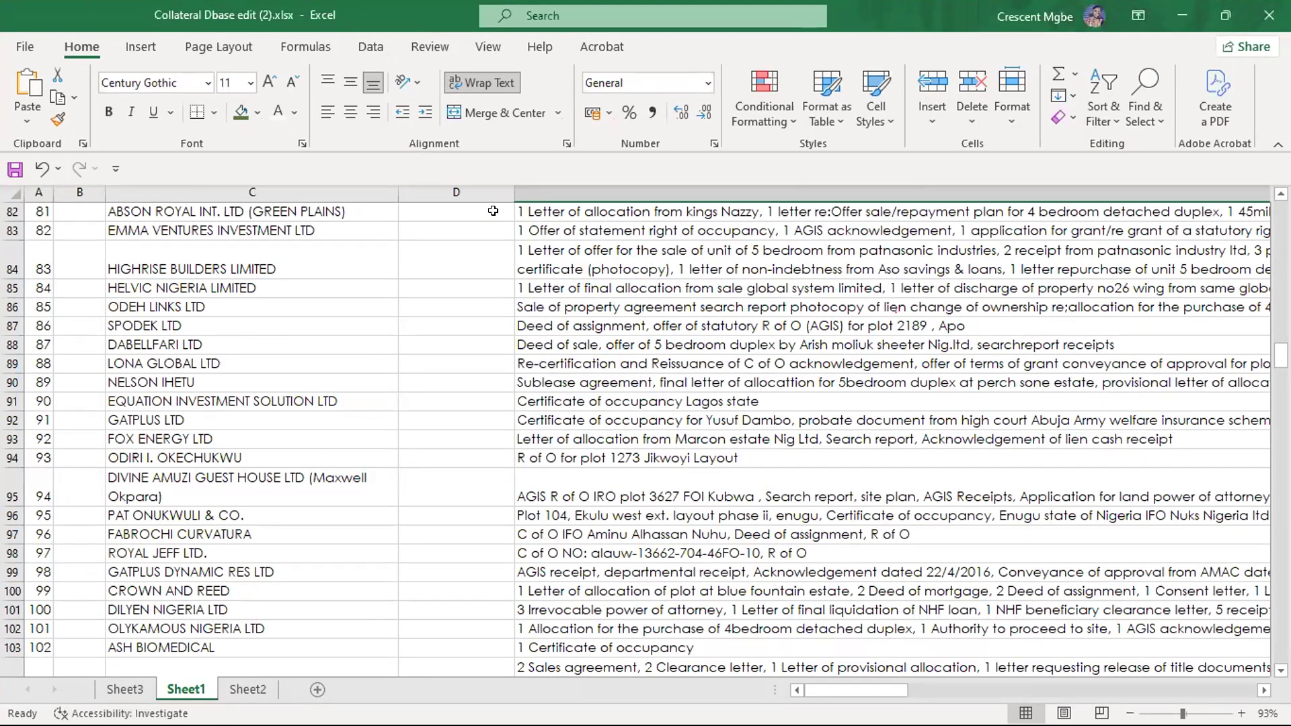
# - Return to the beginning of the worksheet and look through the list of recent workbooks available to open
pyautogui.hotkey('ctrl', 'Home')
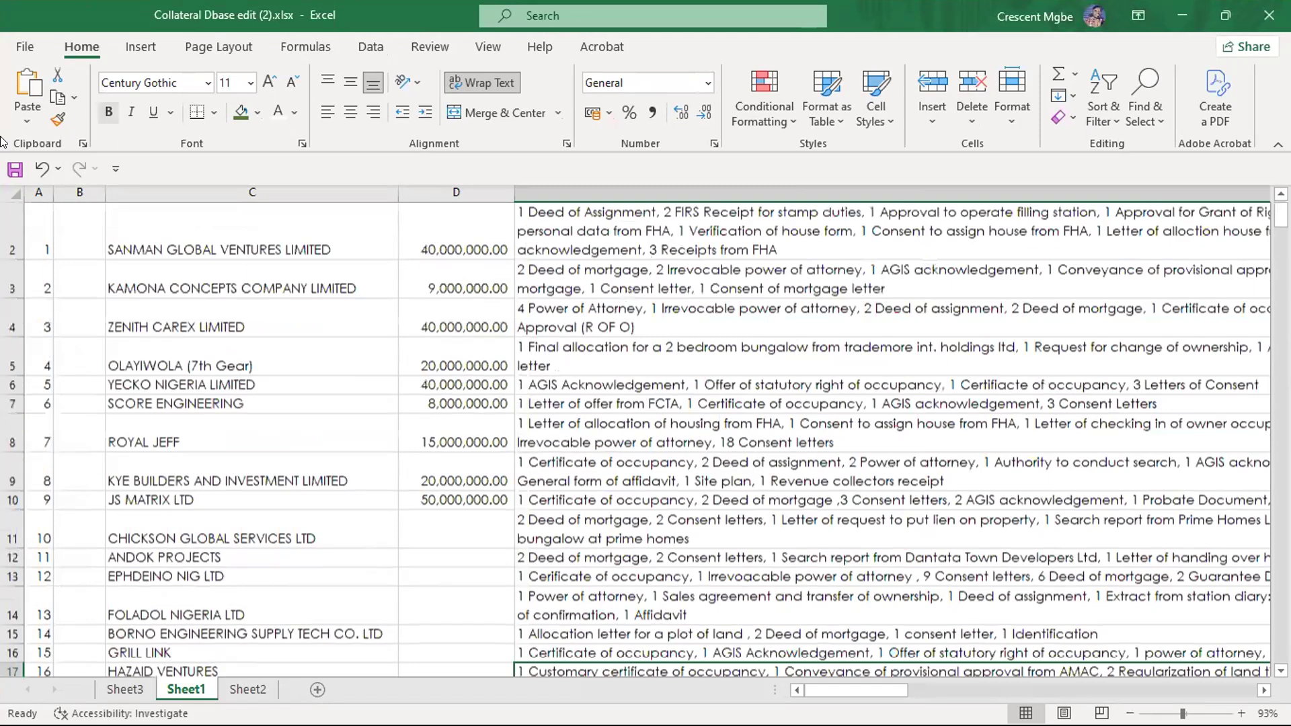
pyautogui.click(24, 46)
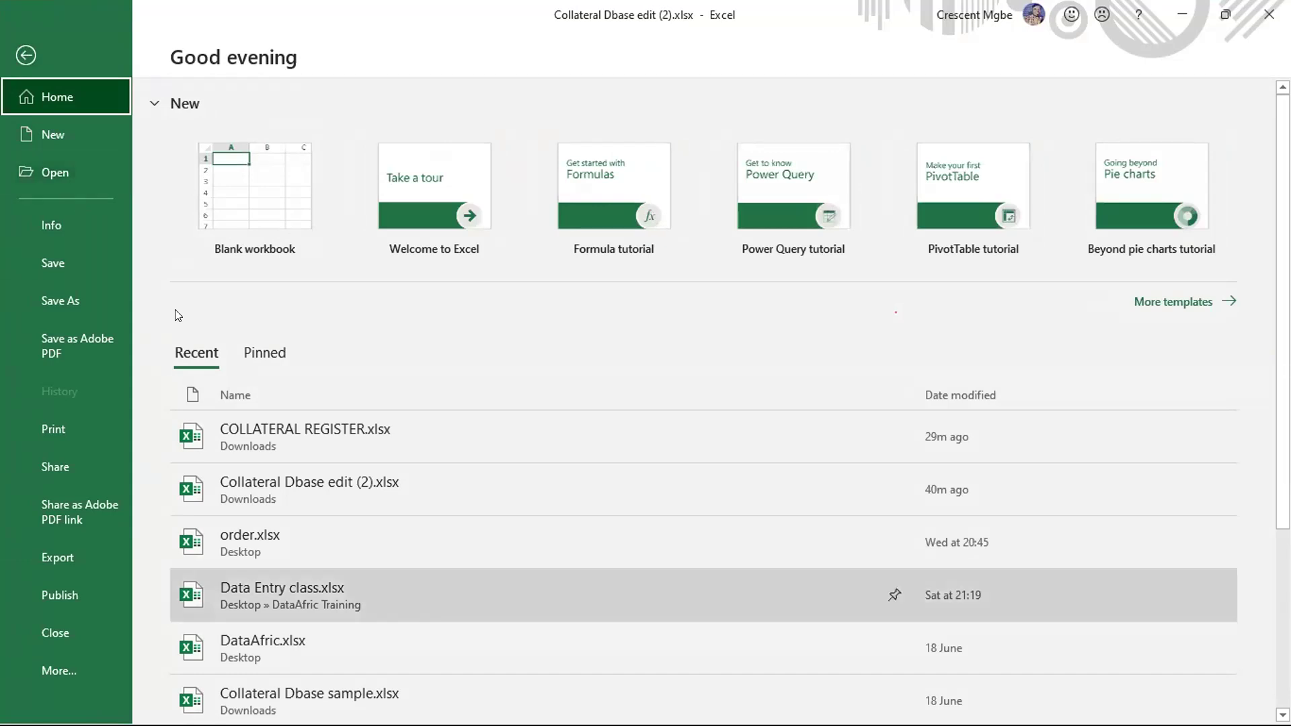
pyautogui.click(75, 171)
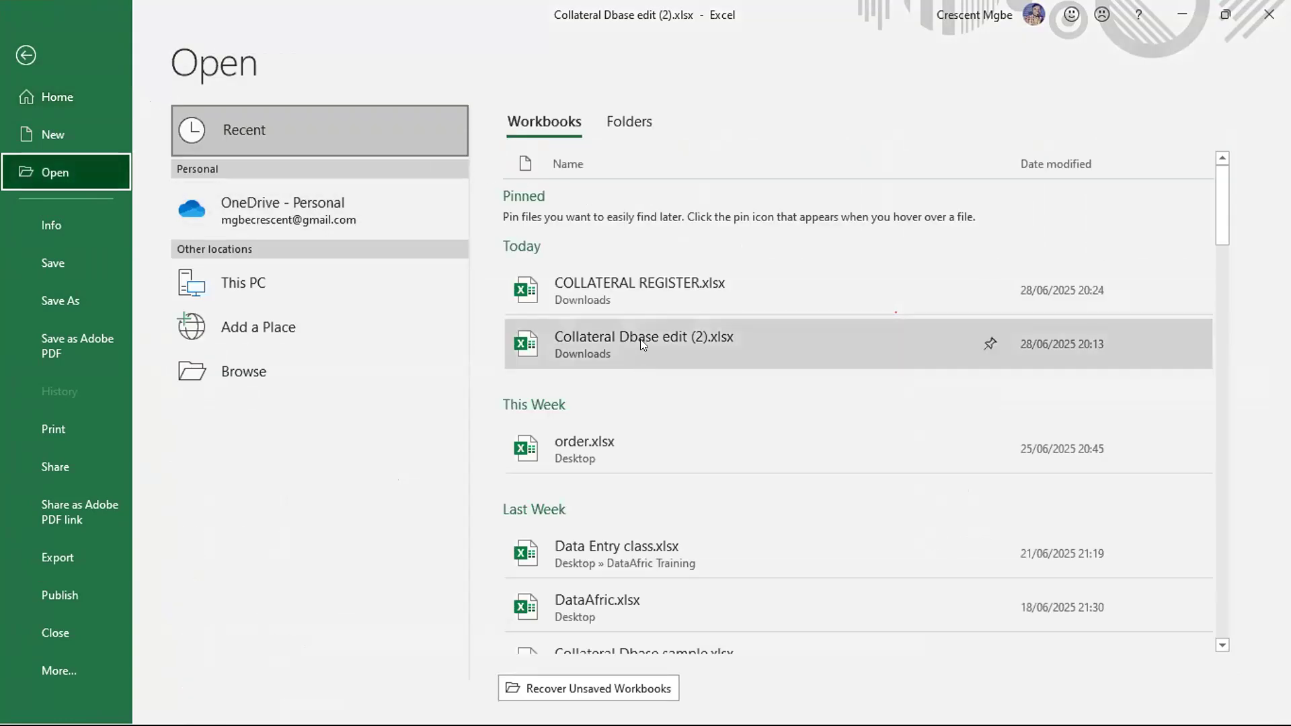
pyautogui.scroll(-5, 643, 291)
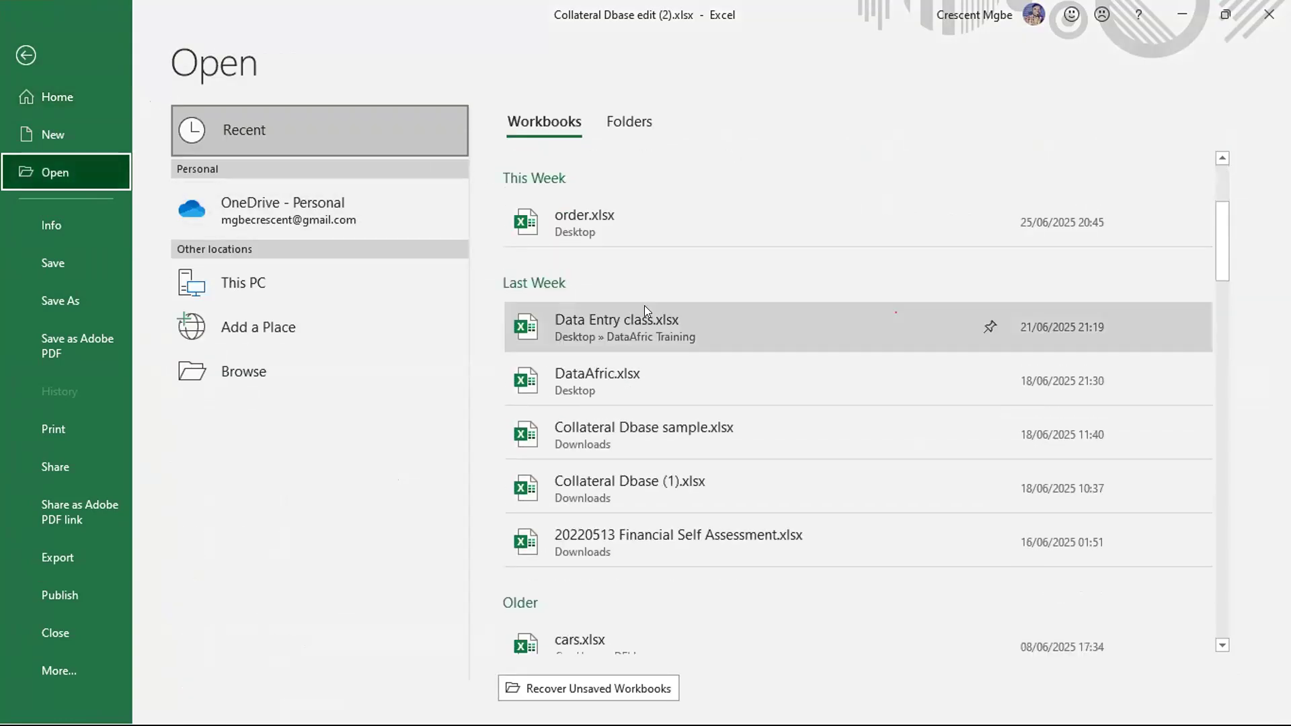
pyautogui.scroll(-5, 644, 307)
pyautogui.scroll(8, 642, 296)
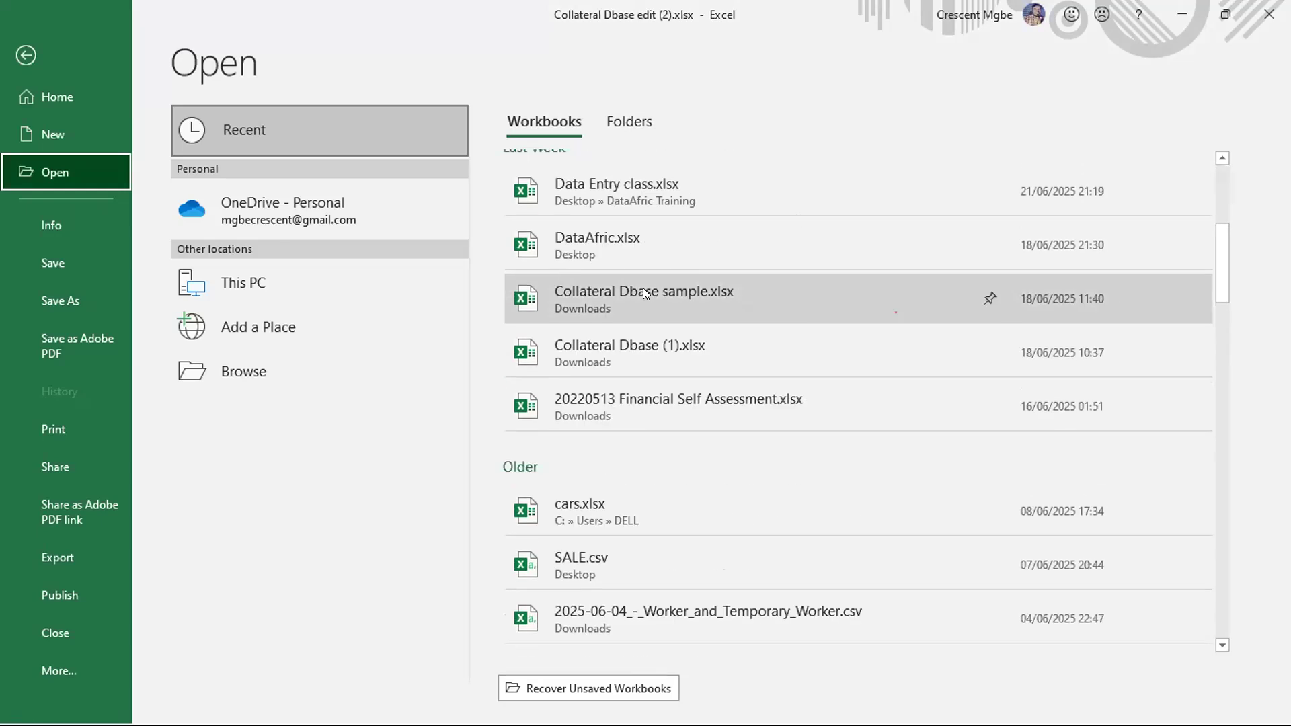
pyautogui.scroll(2, 647, 264)
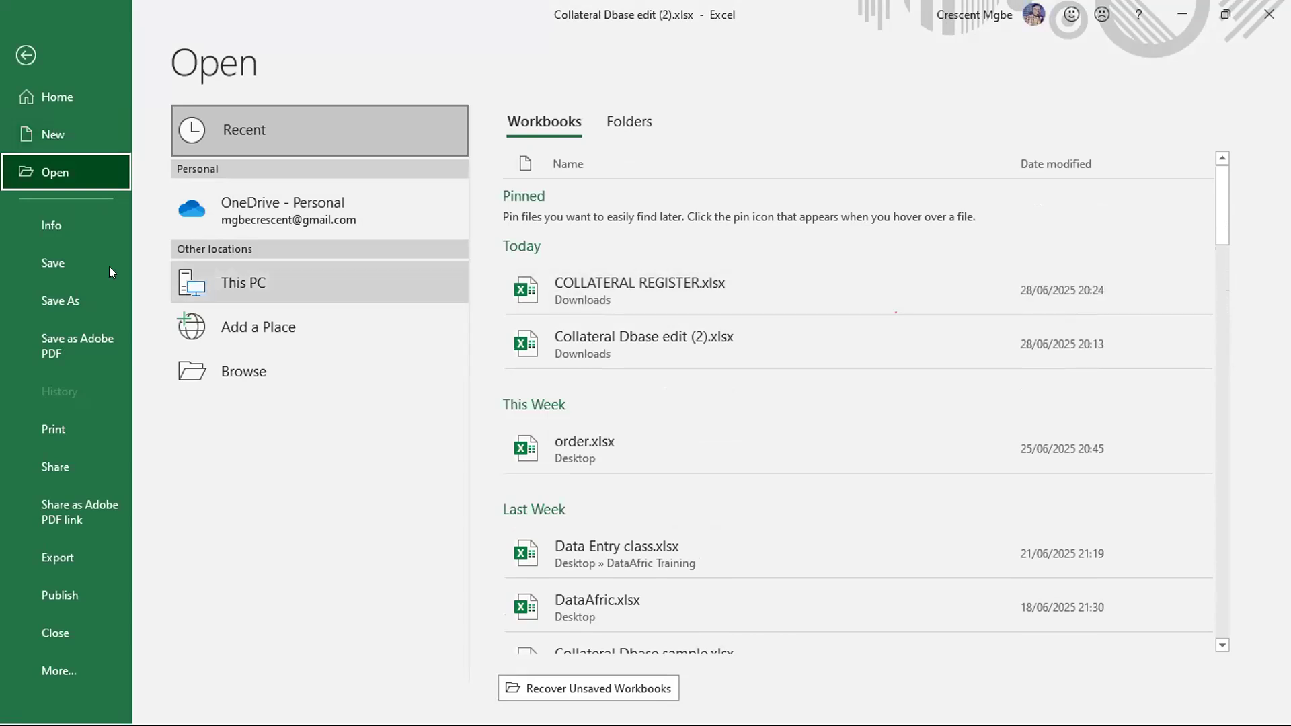
pyautogui.scroll(-5, 654, 263)
pyautogui.scroll(-5, 654, 261)
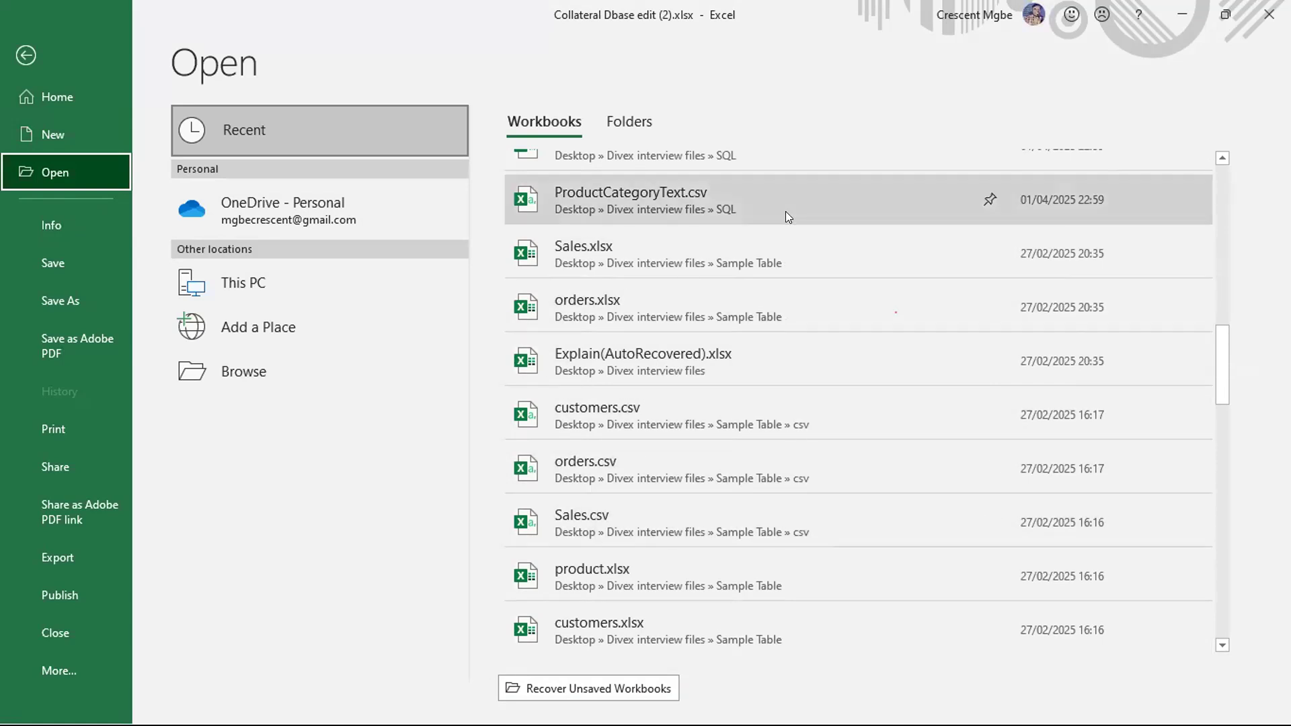
pyautogui.scroll(5, 716, 280)
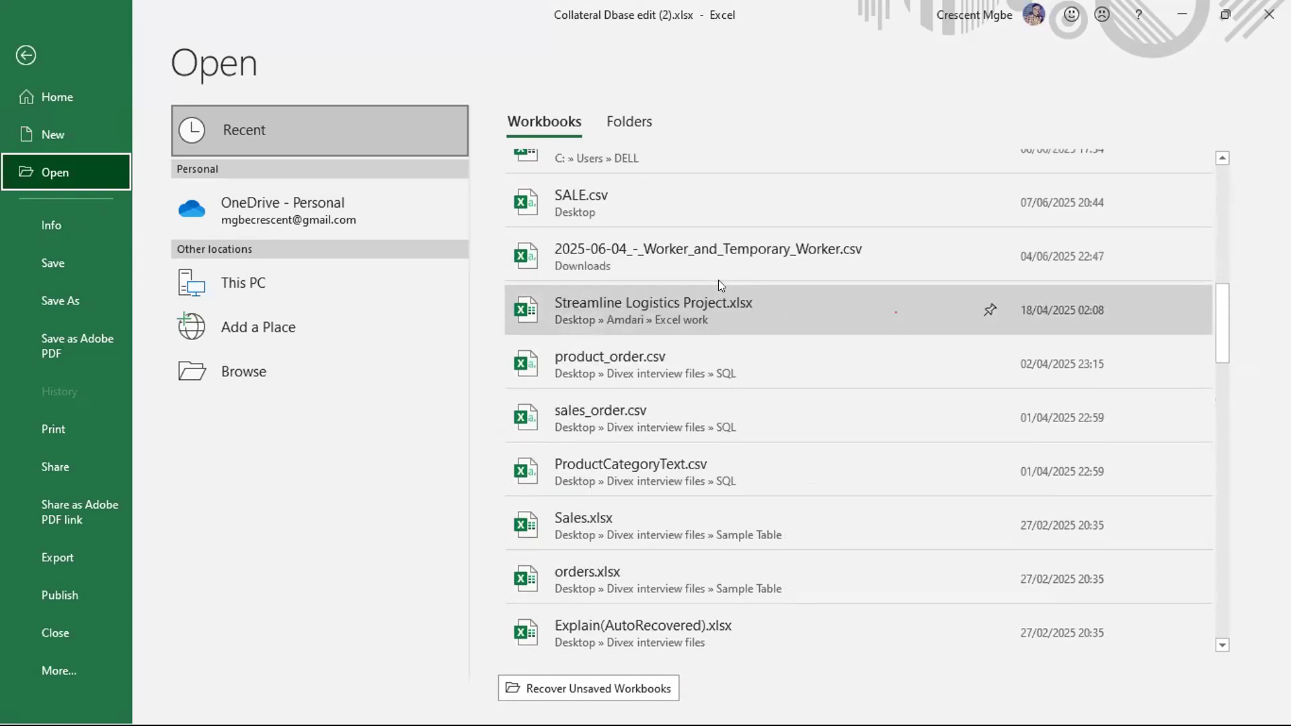
# - Create a new workbook from the Personal monthly budget template
pyautogui.click(64, 135)
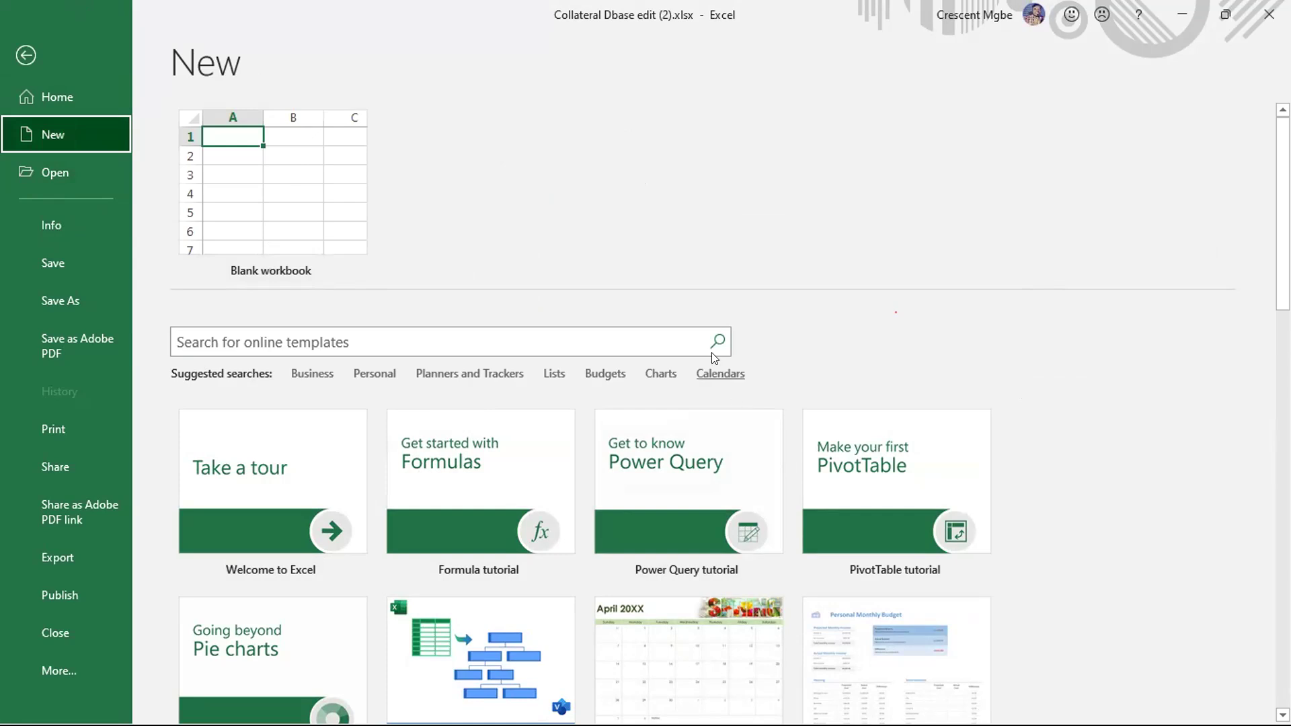
pyautogui.scroll(-1, 713, 353)
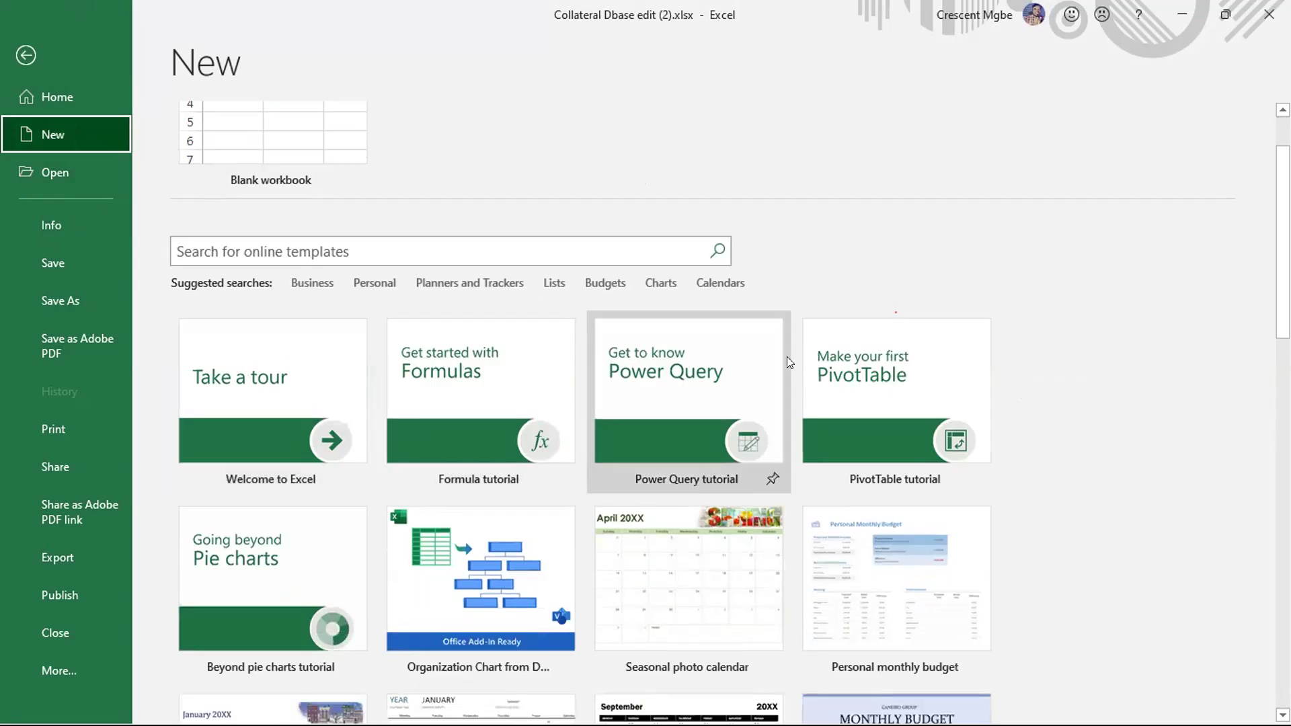
pyautogui.scroll(-3, 783, 353)
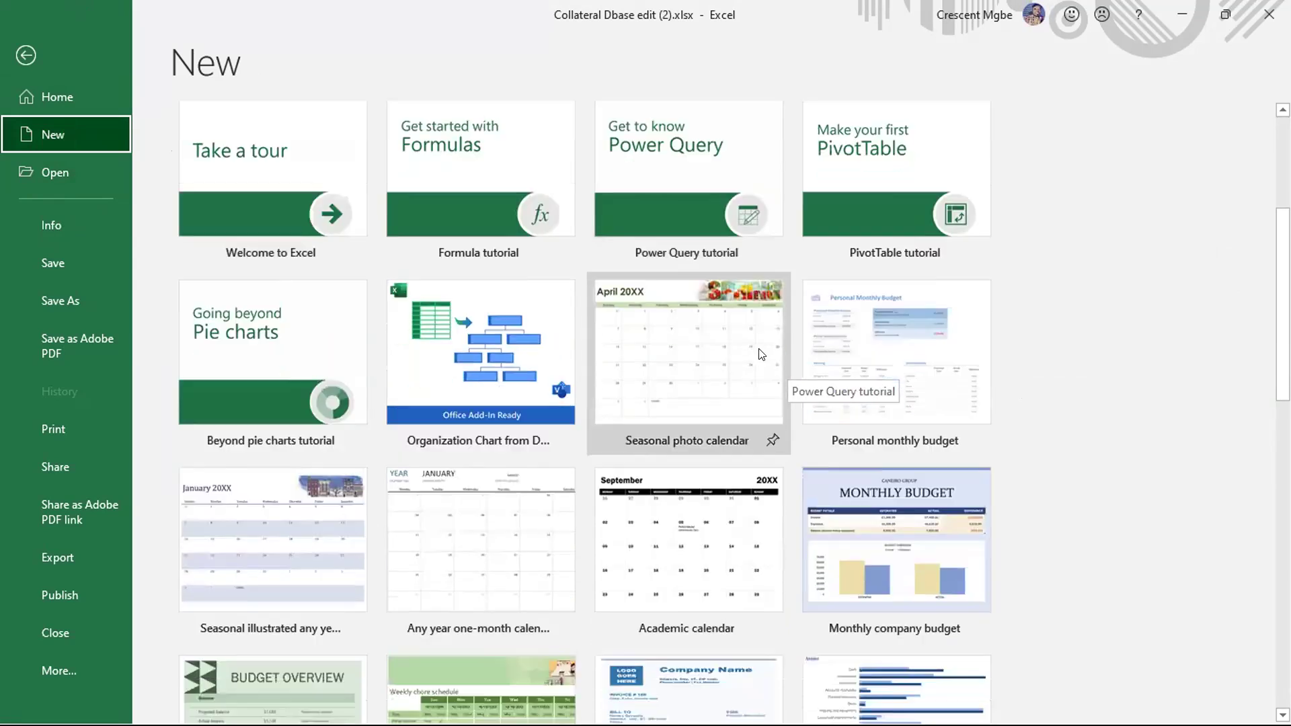
pyautogui.scroll(-2, 760, 353)
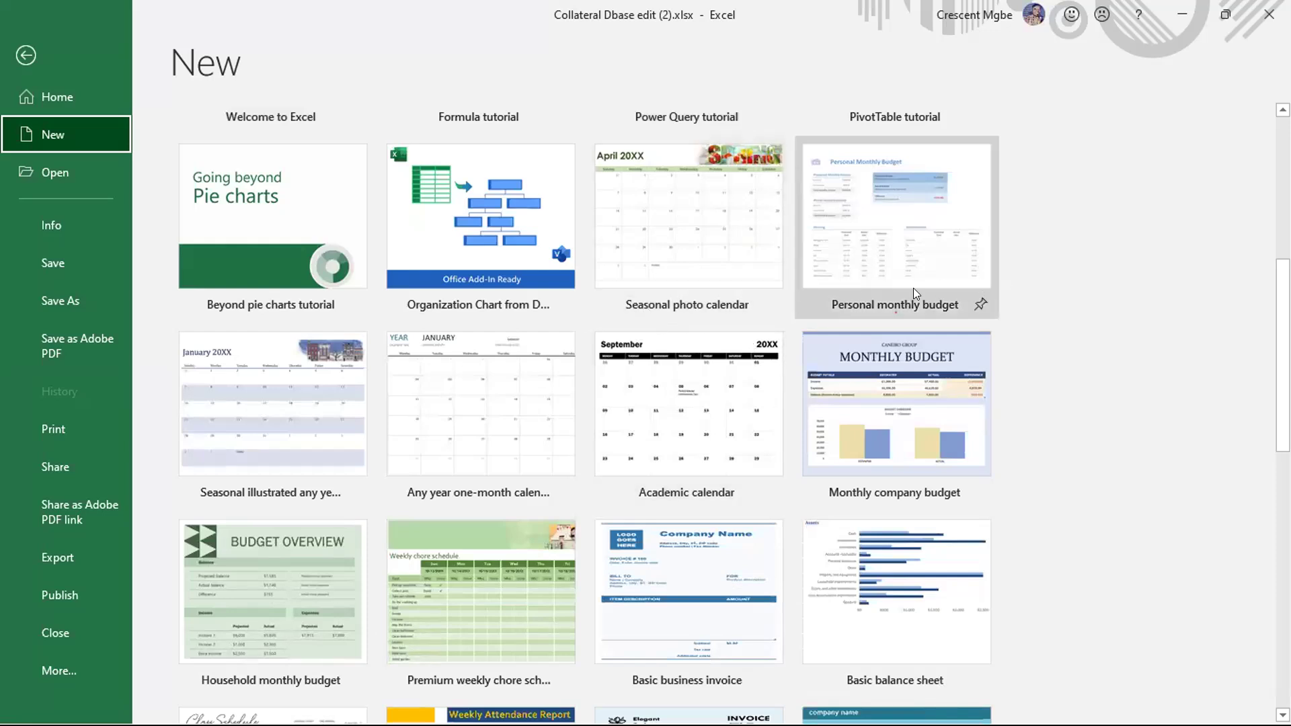
pyautogui.click(924, 236)
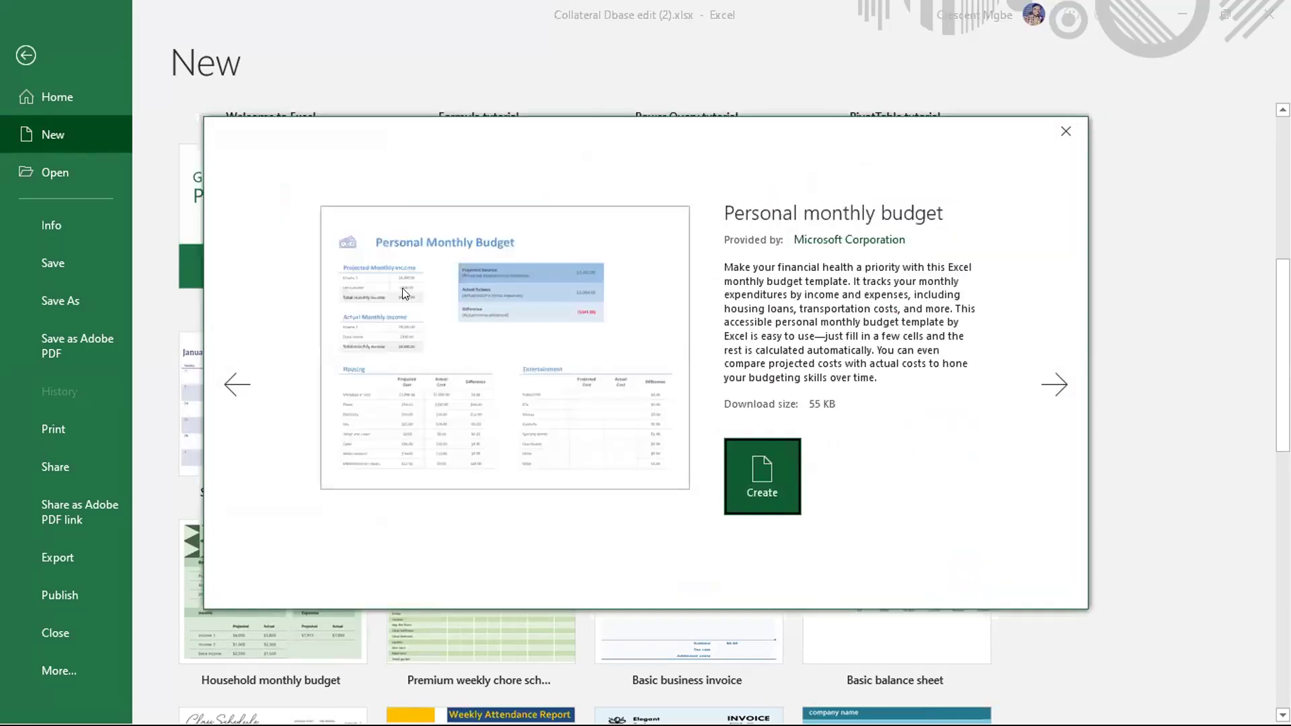
pyautogui.click(759, 487)
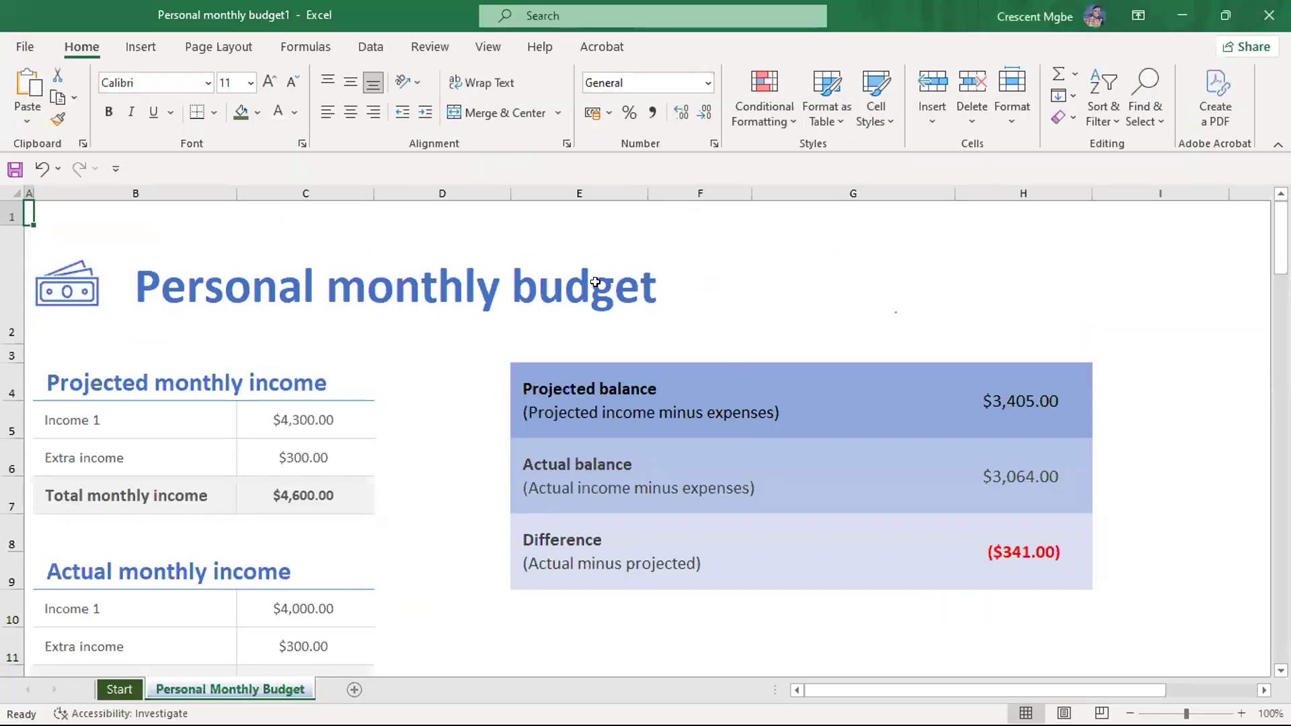
# - Examine the budget template's income, balance and expense sections, from Housing down to Pets and Gifts and donations
pyautogui.scroll(-1, 595, 282)
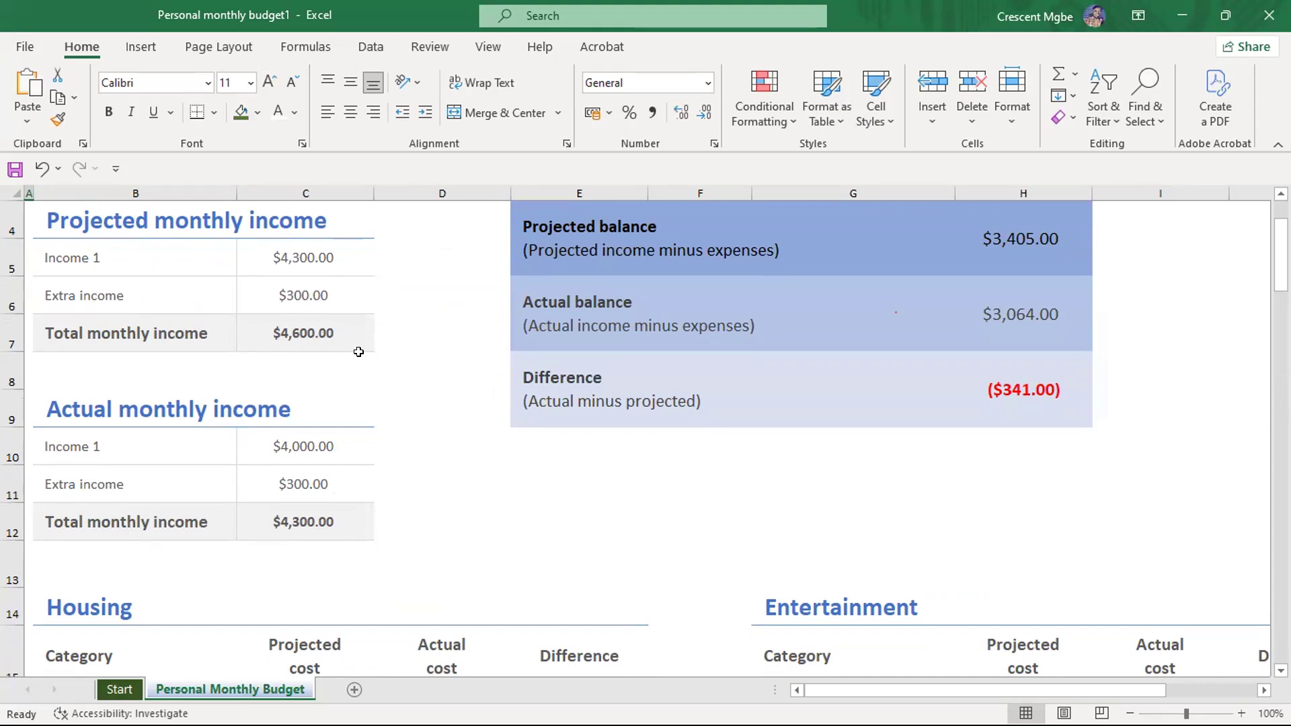
pyautogui.scroll(1, 358, 352)
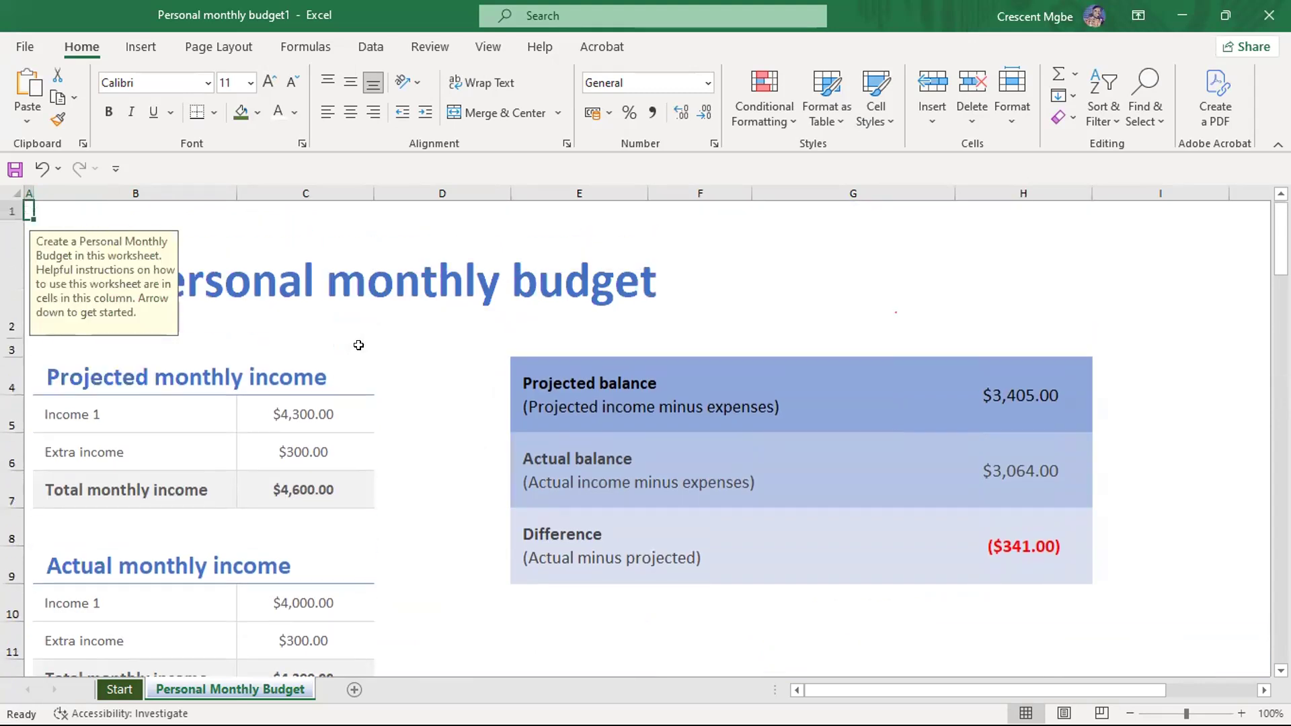
pyautogui.scroll(-3, 840, 356)
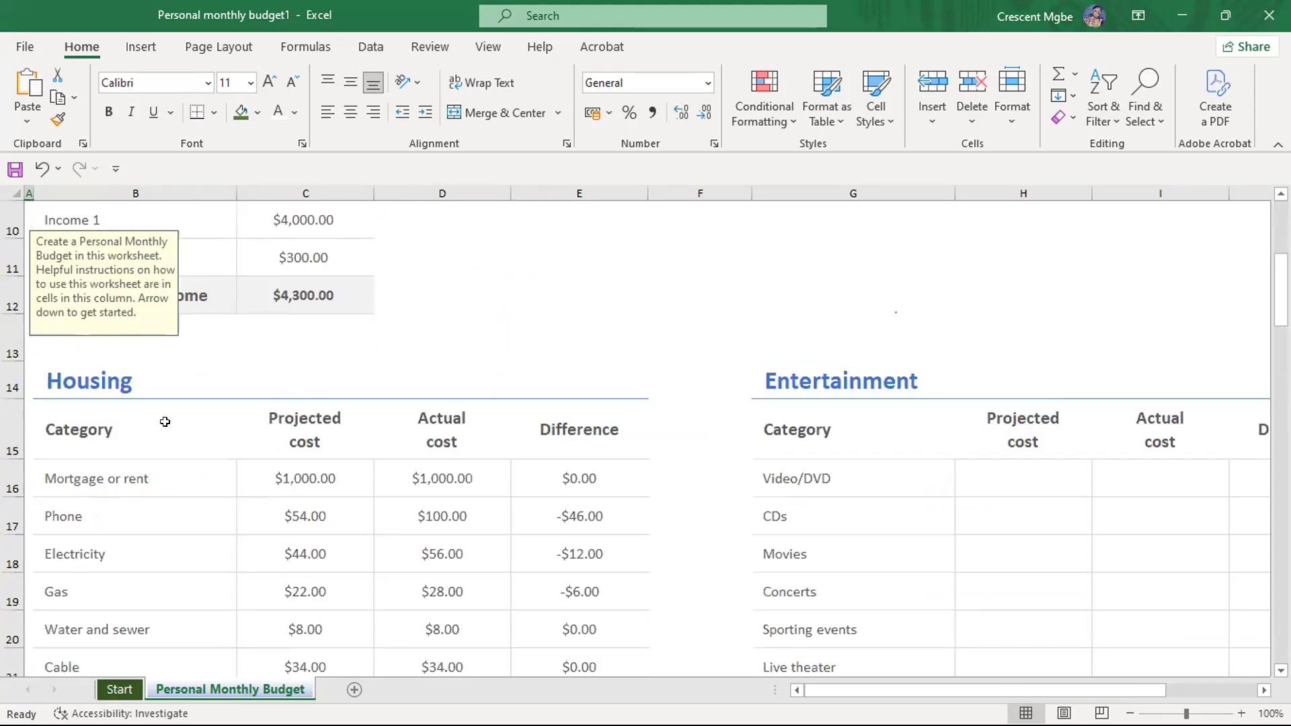
pyautogui.scroll(-1, 164, 424)
pyautogui.scroll(-4, 928, 291)
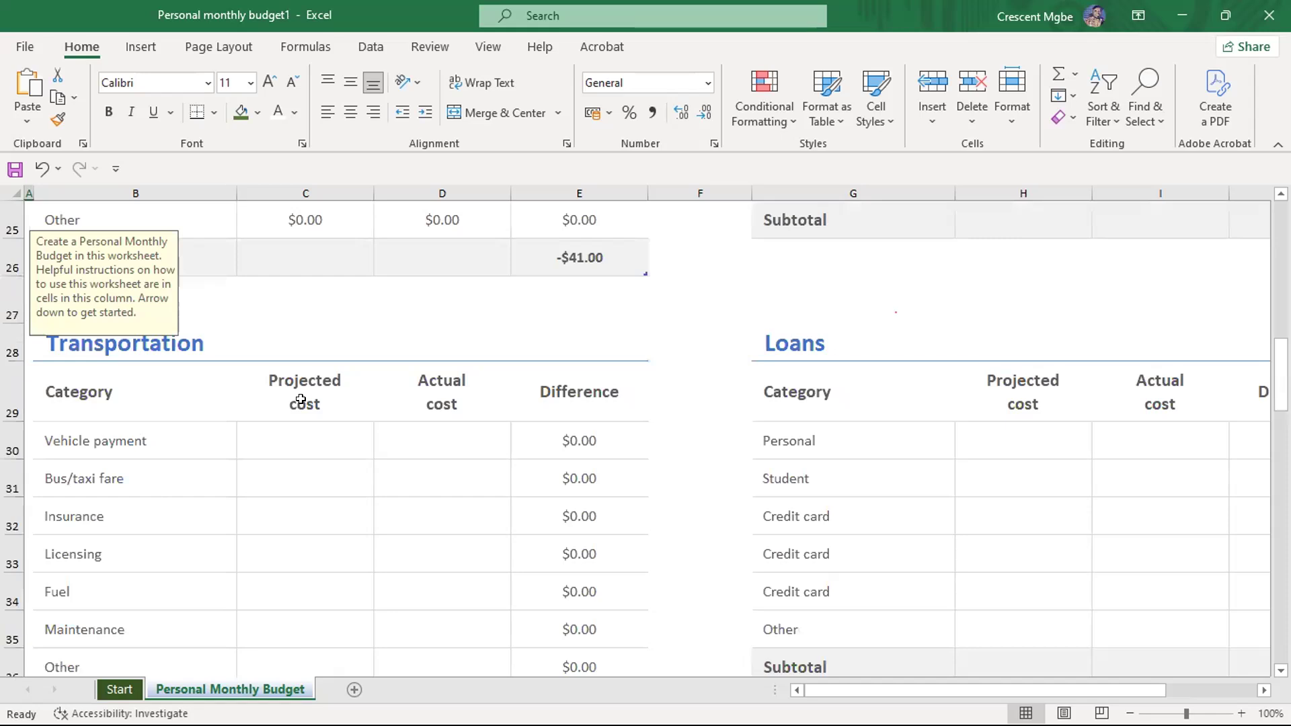
pyautogui.scroll(-3, 939, 336)
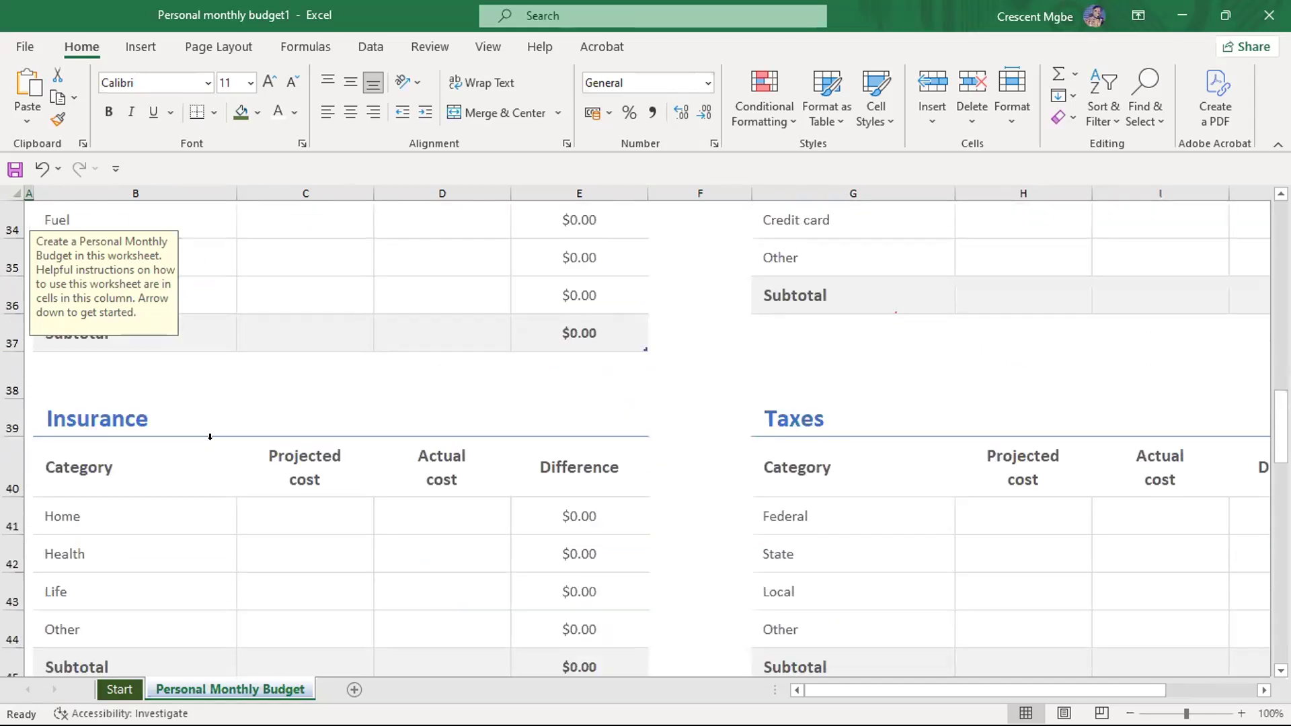
pyautogui.scroll(-3, 210, 437)
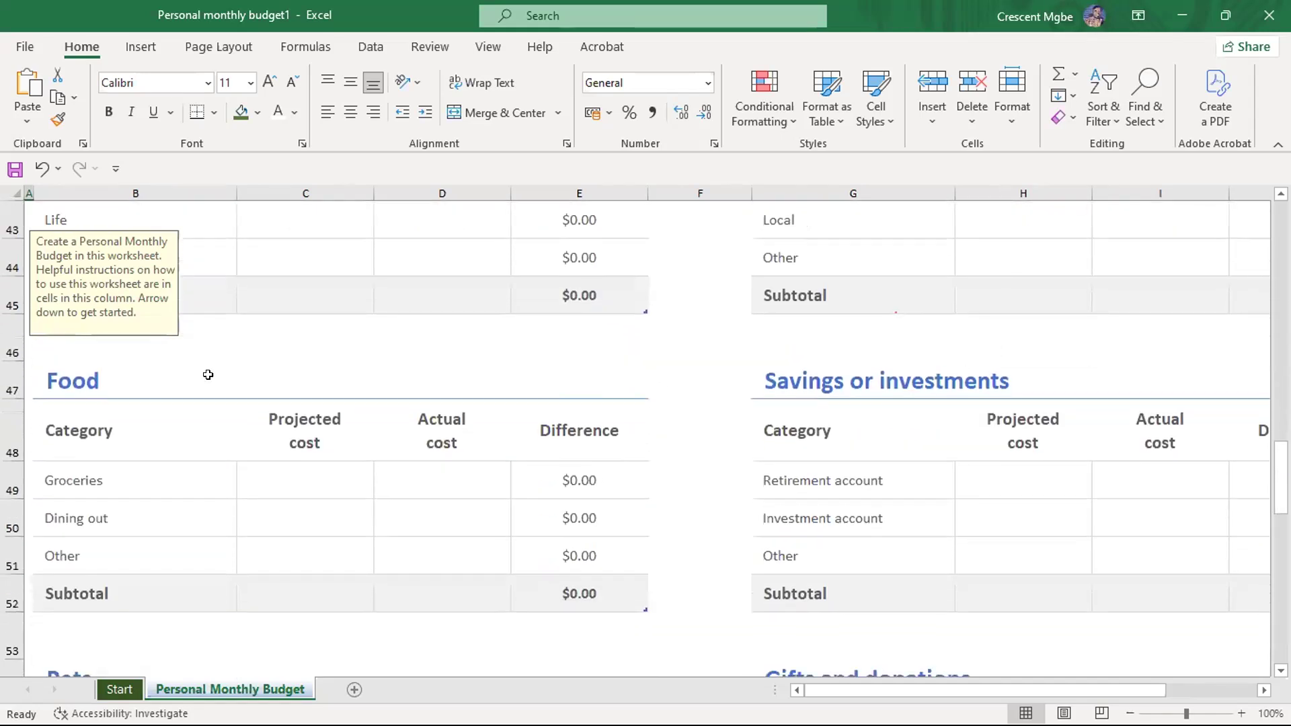
pyautogui.scroll(-3, 207, 375)
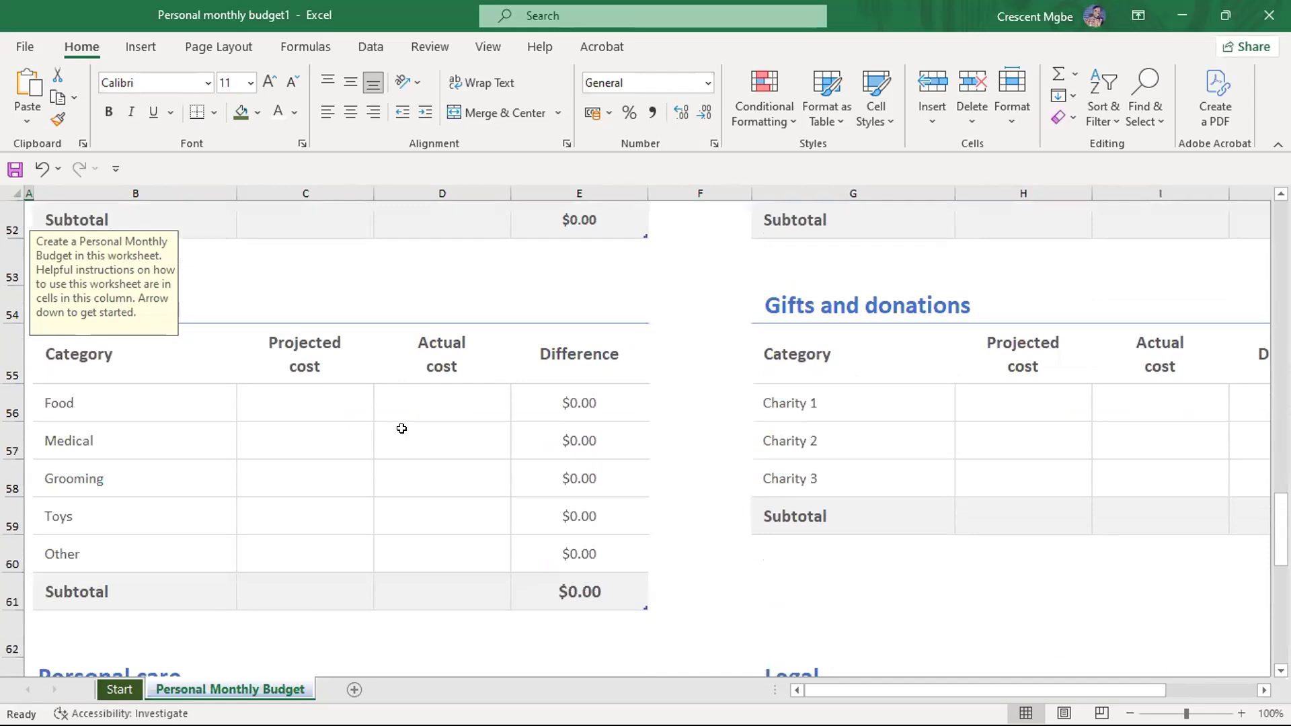
pyautogui.scroll(13, 692, 360)
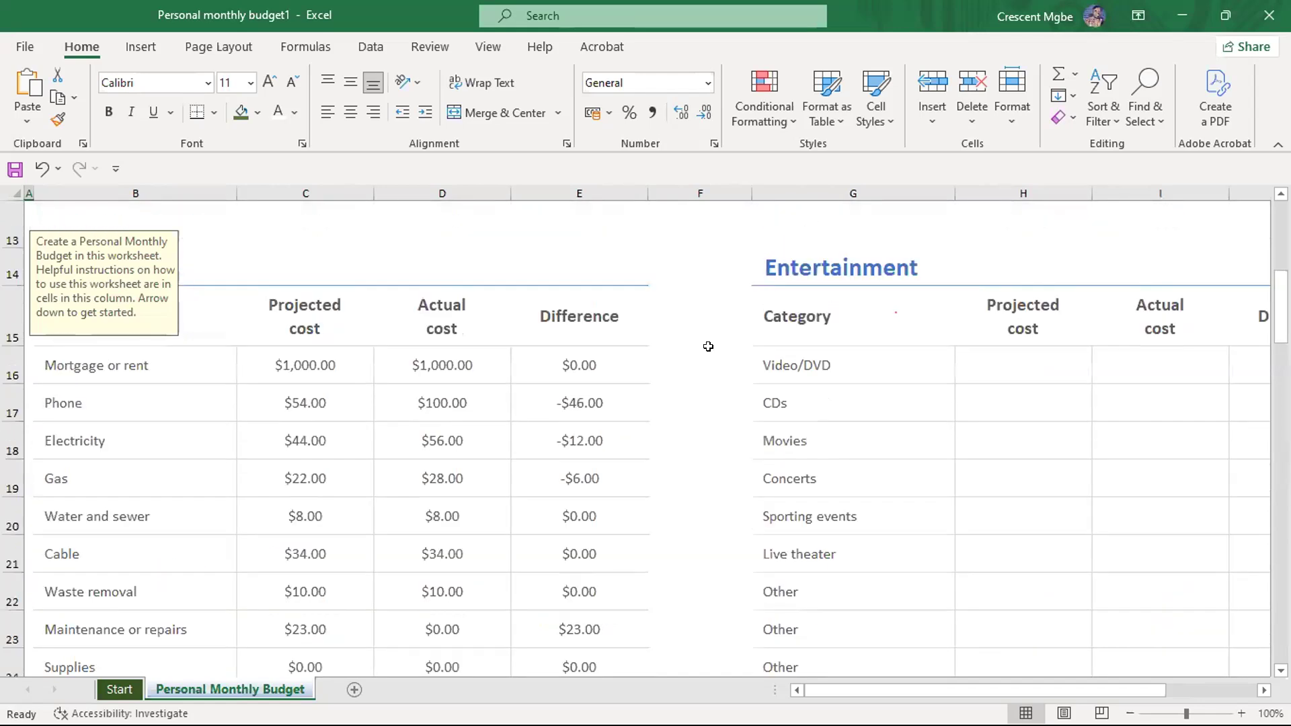
pyautogui.scroll(4, 708, 347)
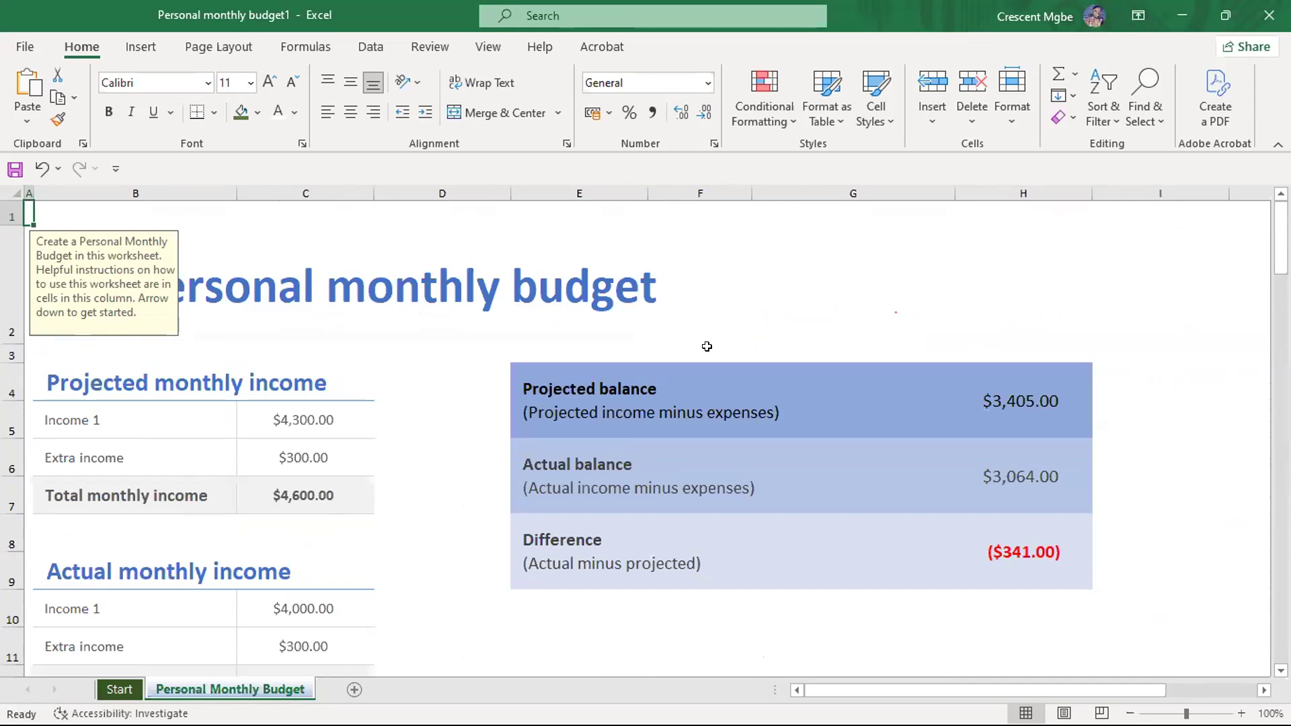
pyautogui.click(809, 279)
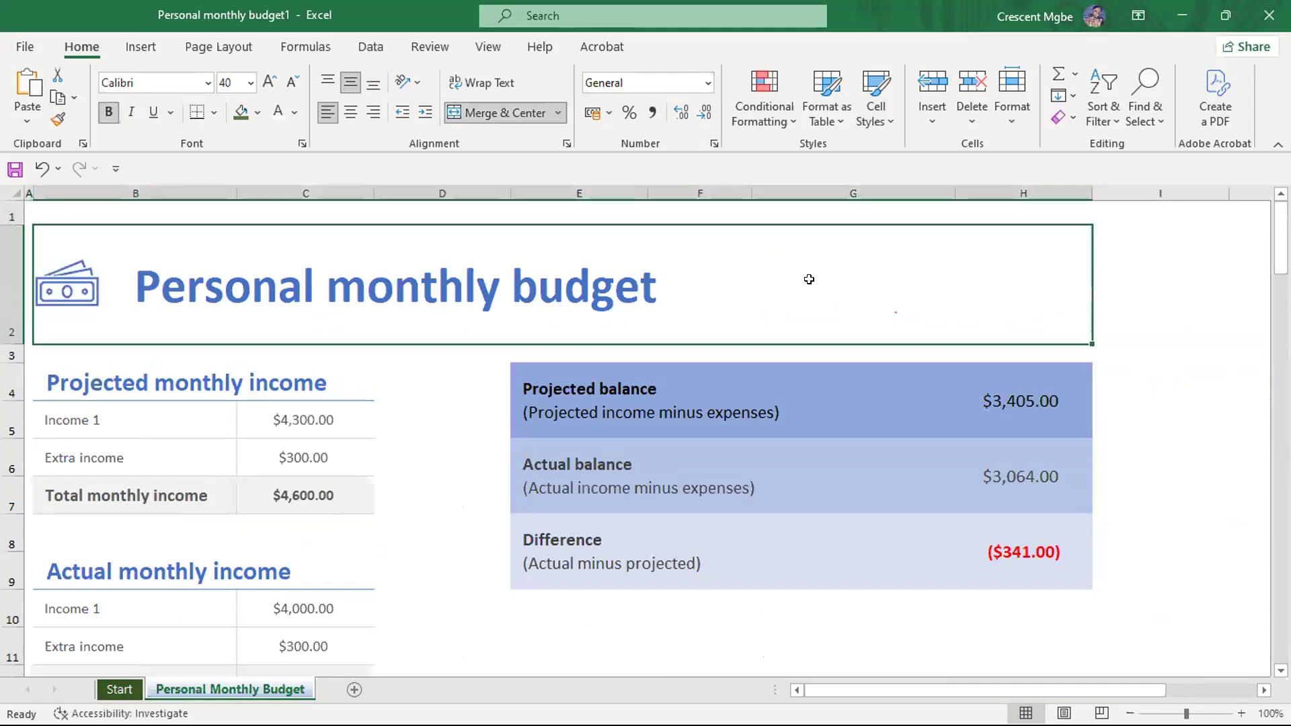
pyautogui.click(1144, 269)
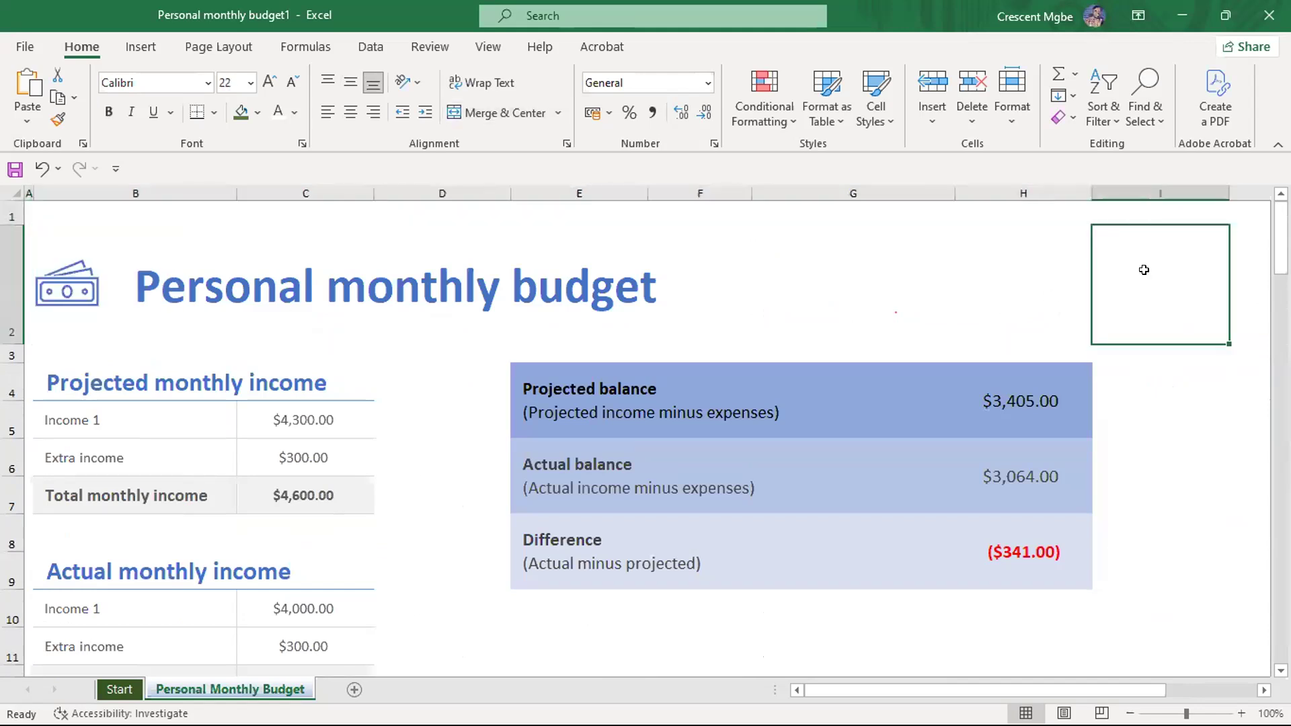
# - Create a new blank workbook
pyautogui.click(21, 50)
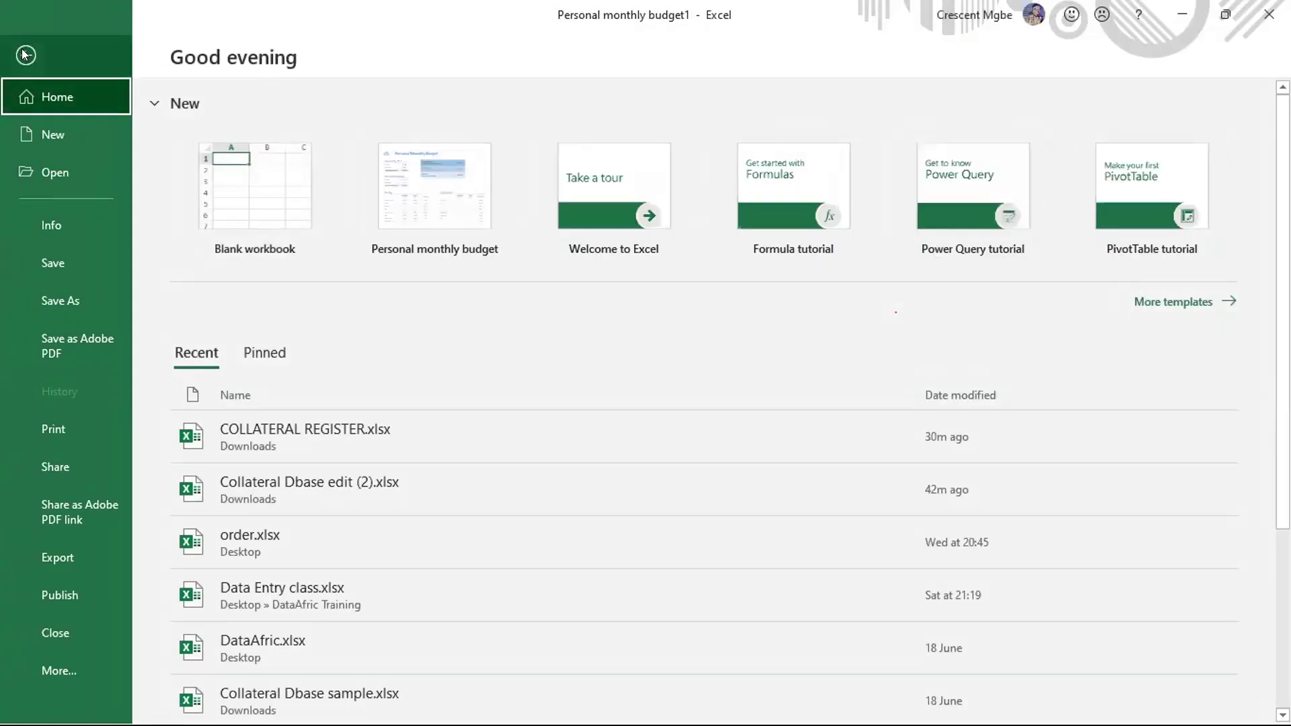
pyautogui.click(25, 53)
pyautogui.click(22, 52)
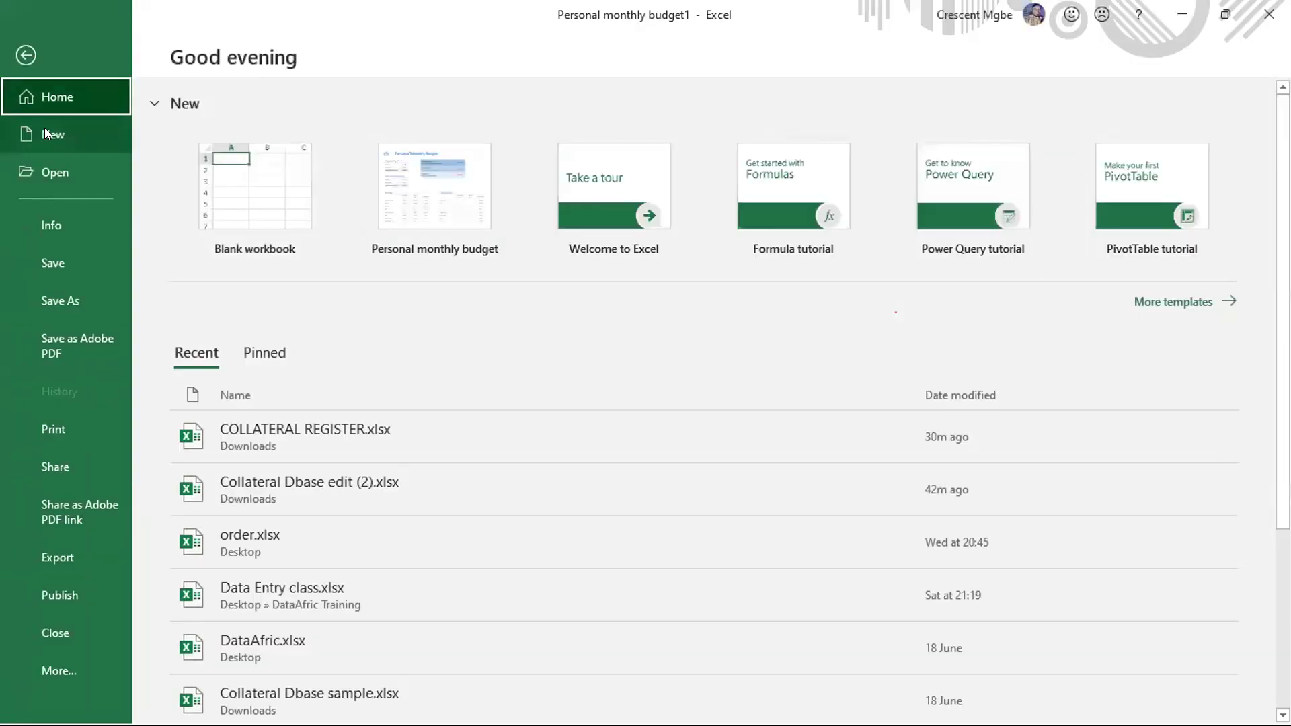
pyautogui.click(45, 133)
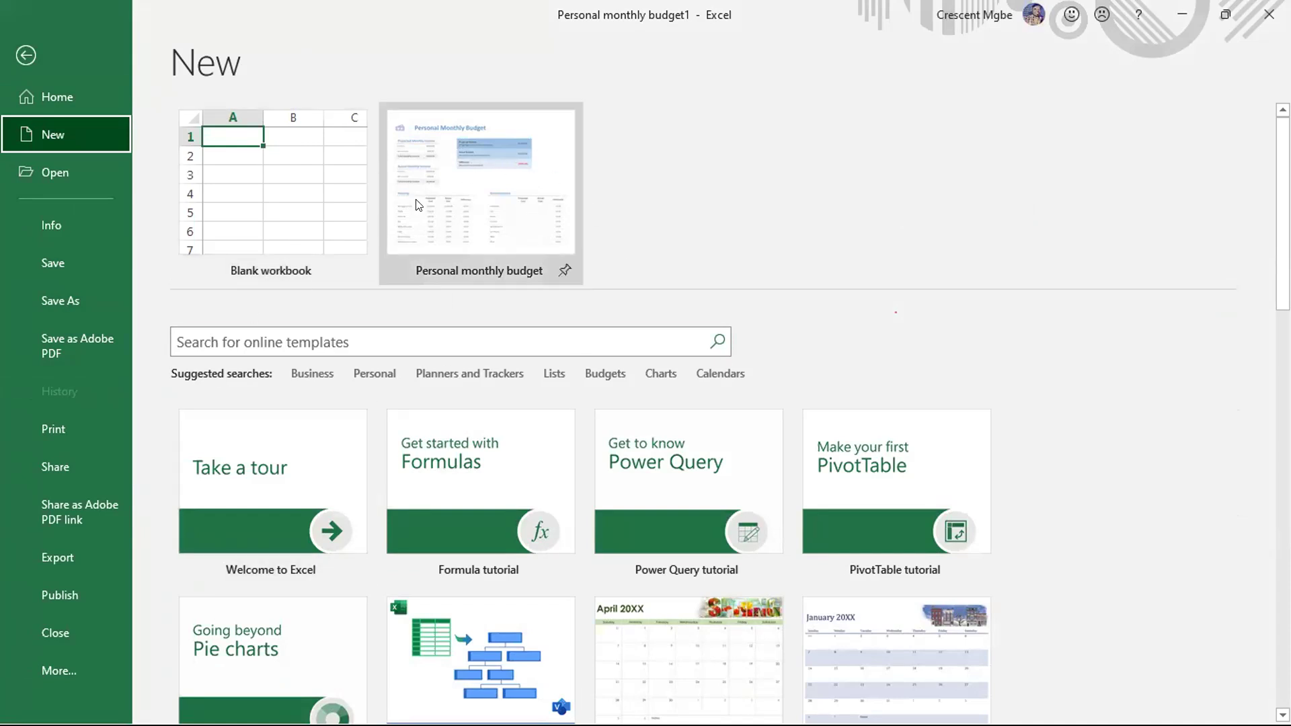
pyautogui.click(320, 188)
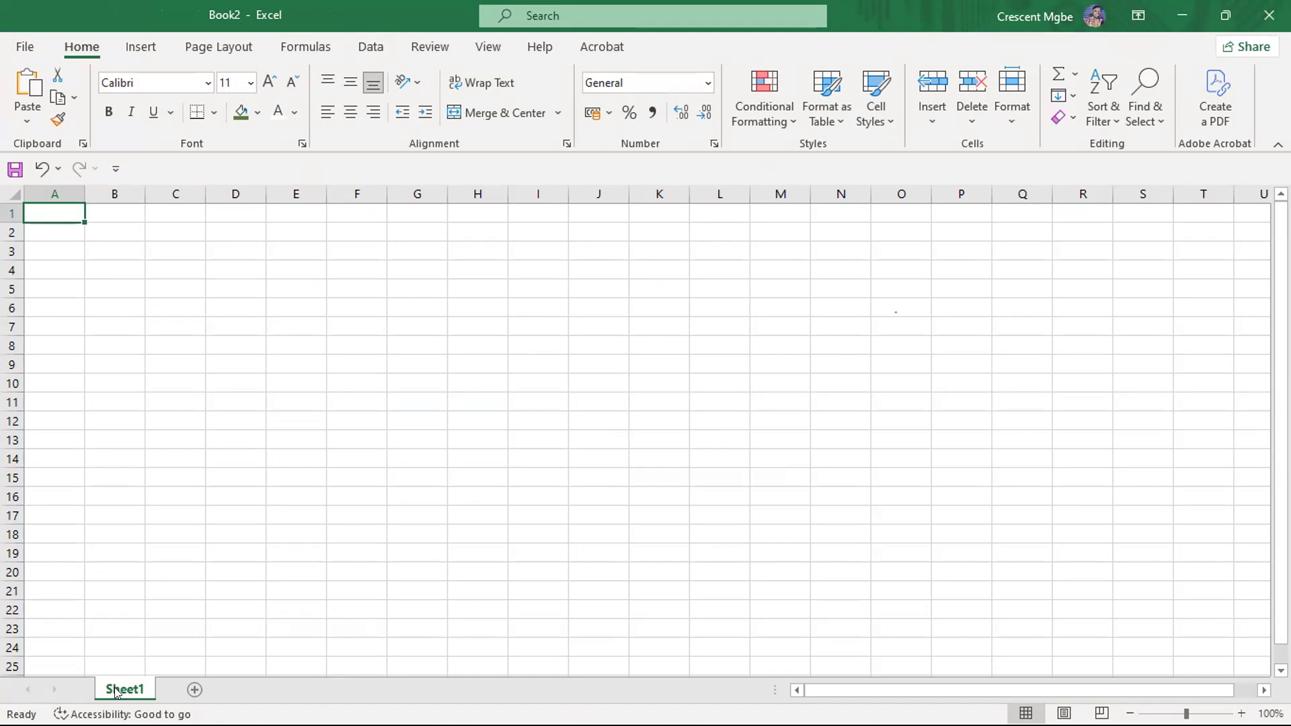
# - Add two worksheets to the blank workbook and return to Sheet1
pyautogui.click(231, 690)
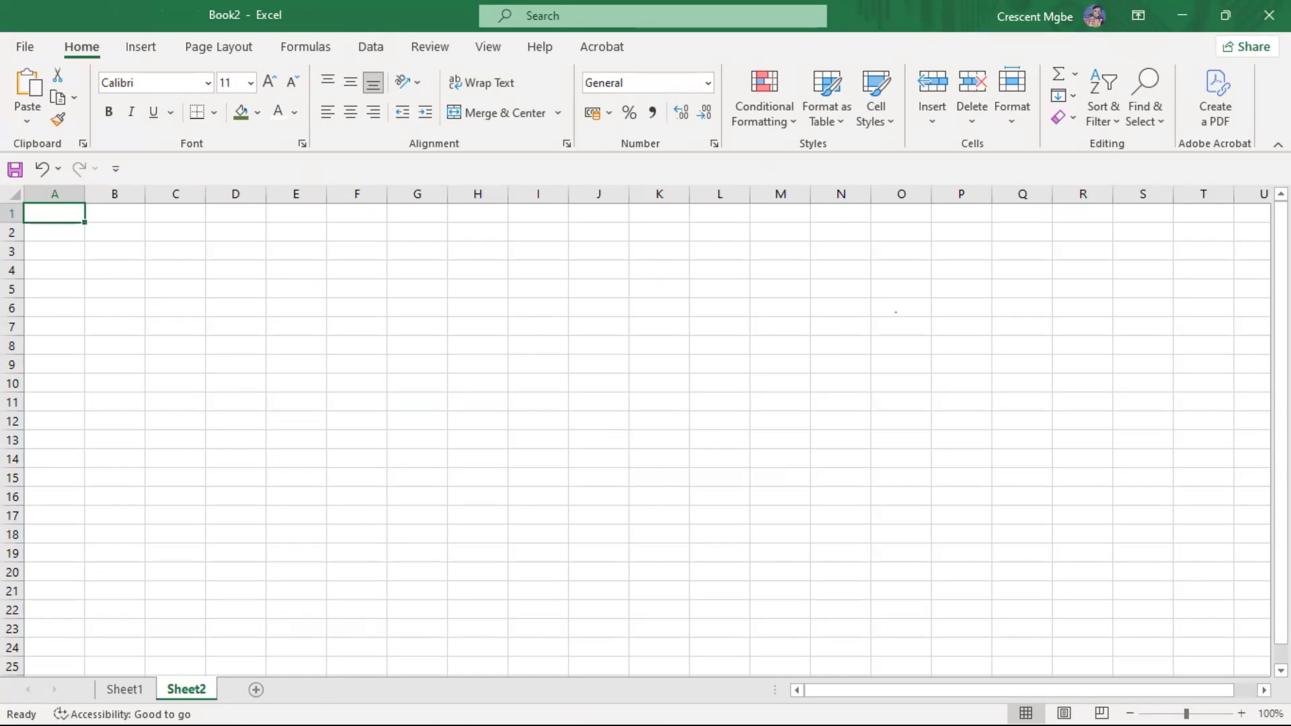
pyautogui.click(256, 690)
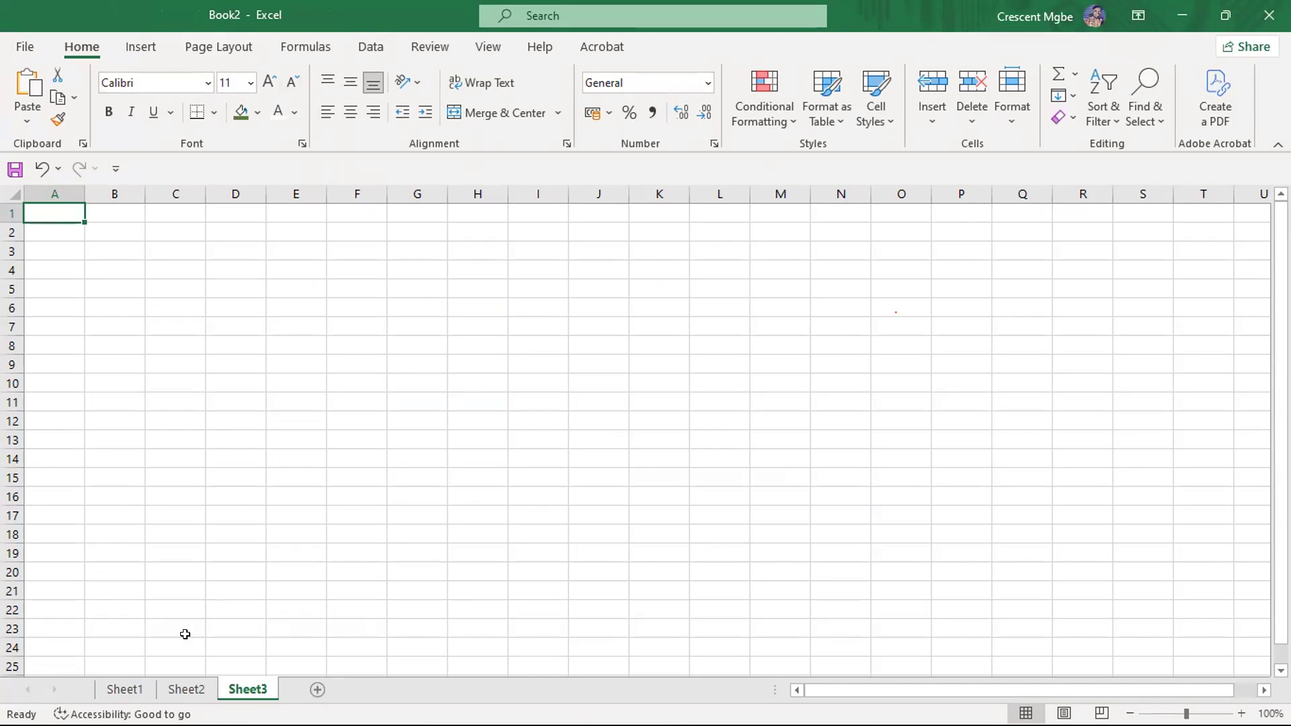
pyautogui.click(123, 690)
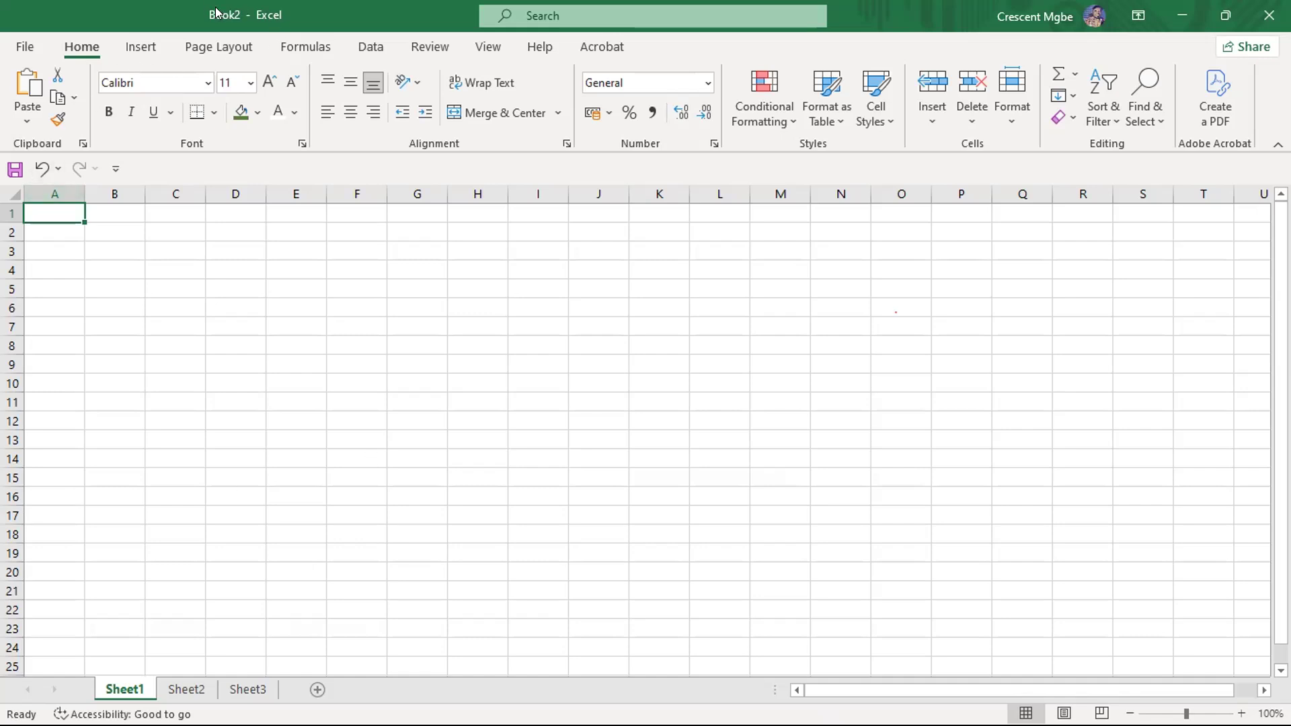
# - Save the new workbook as "Students record" in Excel Workbook format in the DataAfric Training folder
pyautogui.click(24, 44)
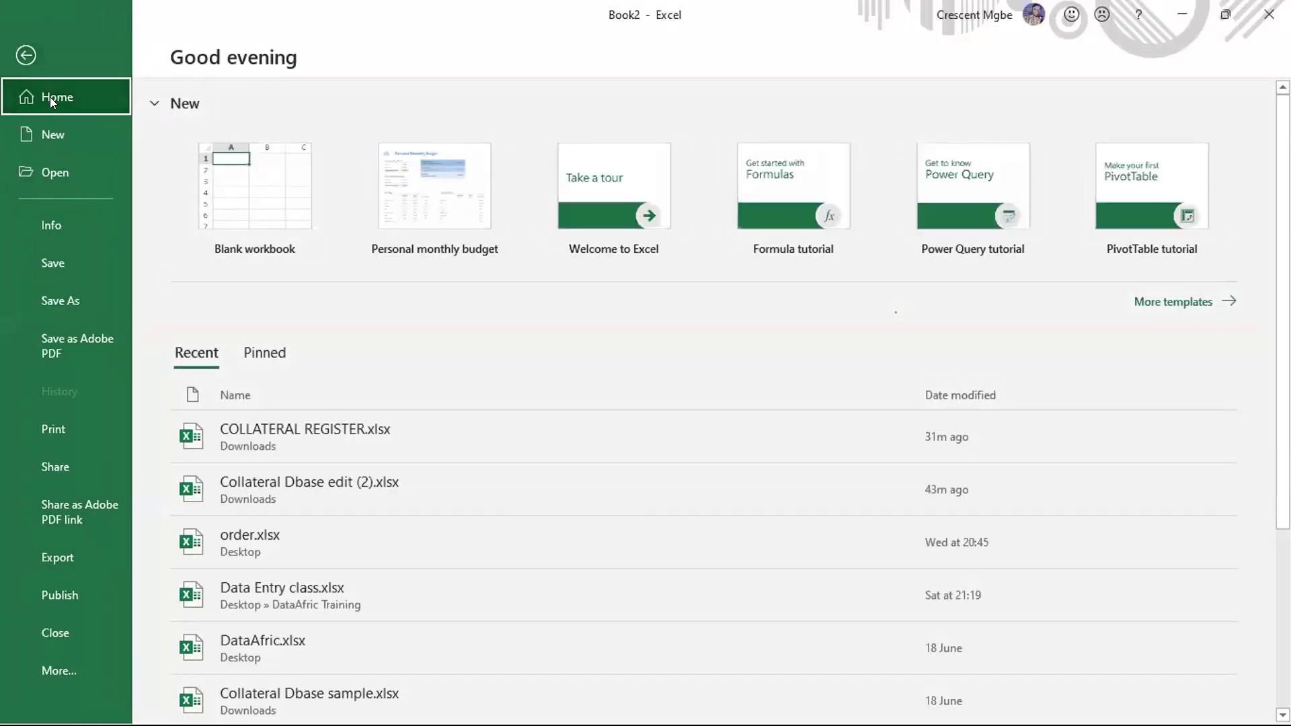
pyautogui.click(78, 294)
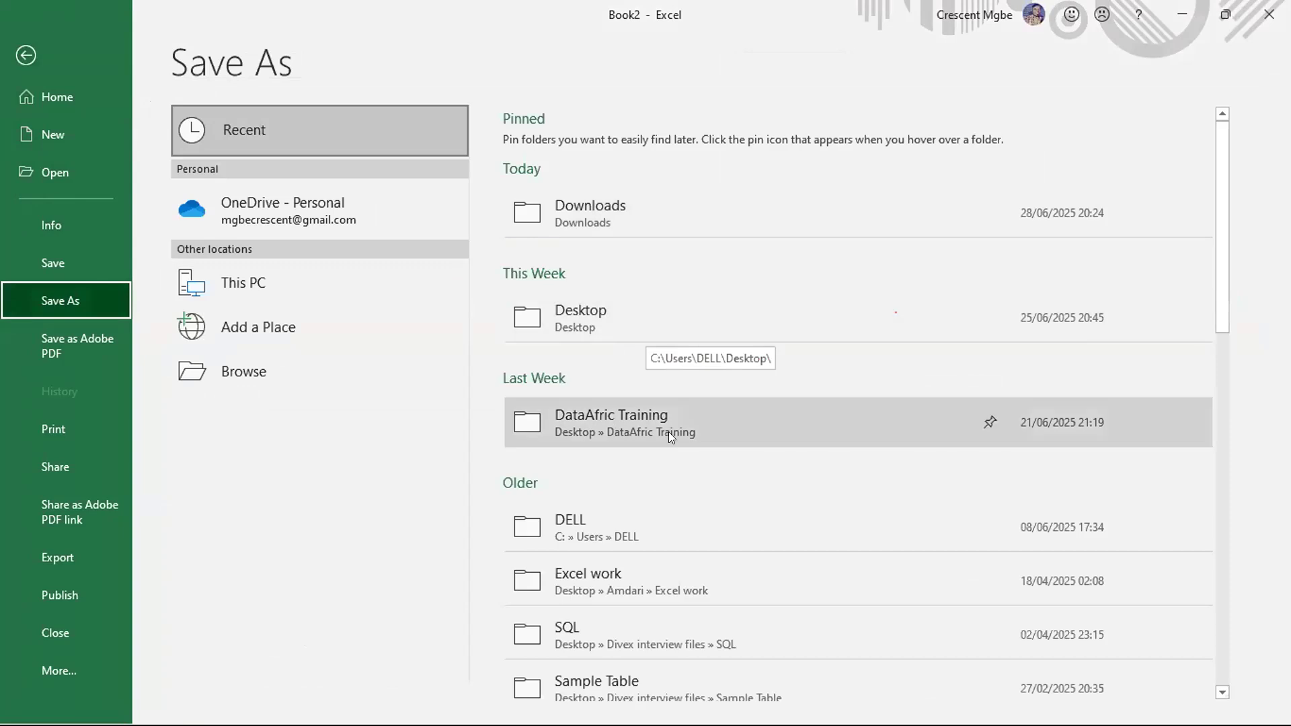
pyautogui.click(742, 429)
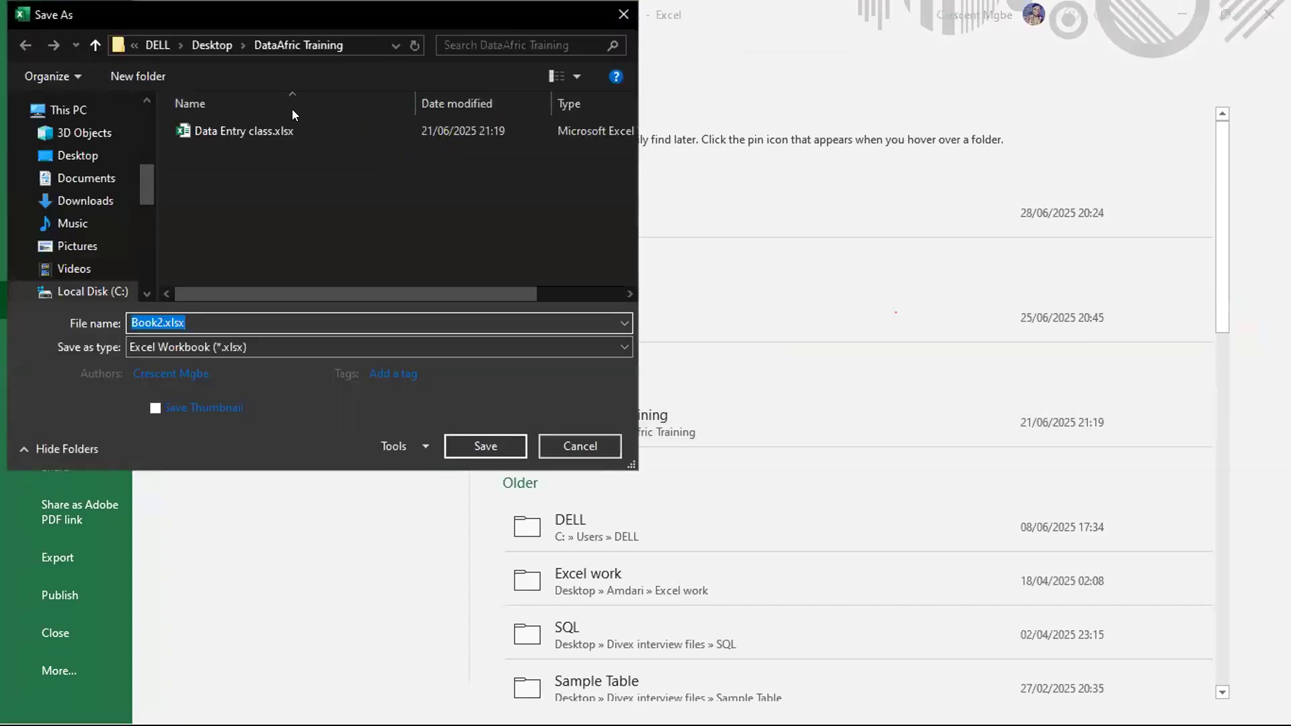
pyautogui.click(161, 315)
pyautogui.press('BackSpace')
pyautogui.press('BackSpace')
pyautogui.press('BackSpace')
pyautogui.press('BackSpace')
pyautogui.press('BackSpace')
pyautogui.write('St')
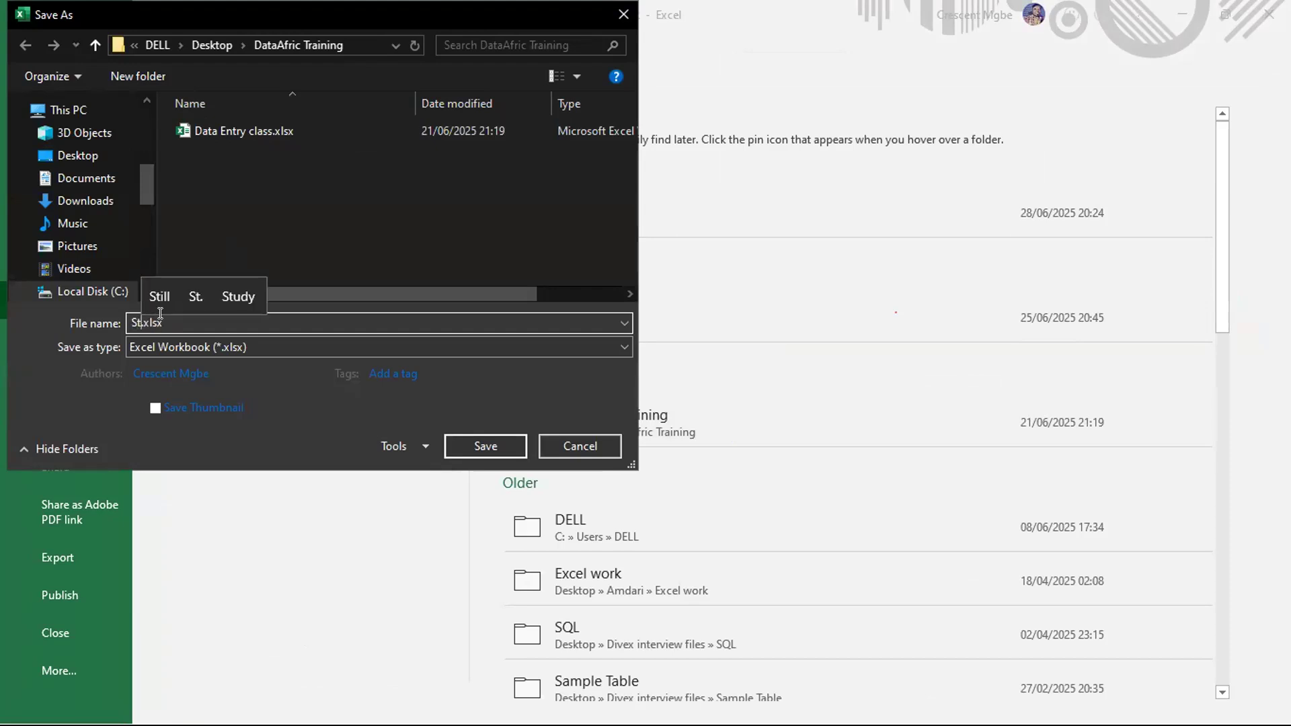
pyautogui.write('udents ')
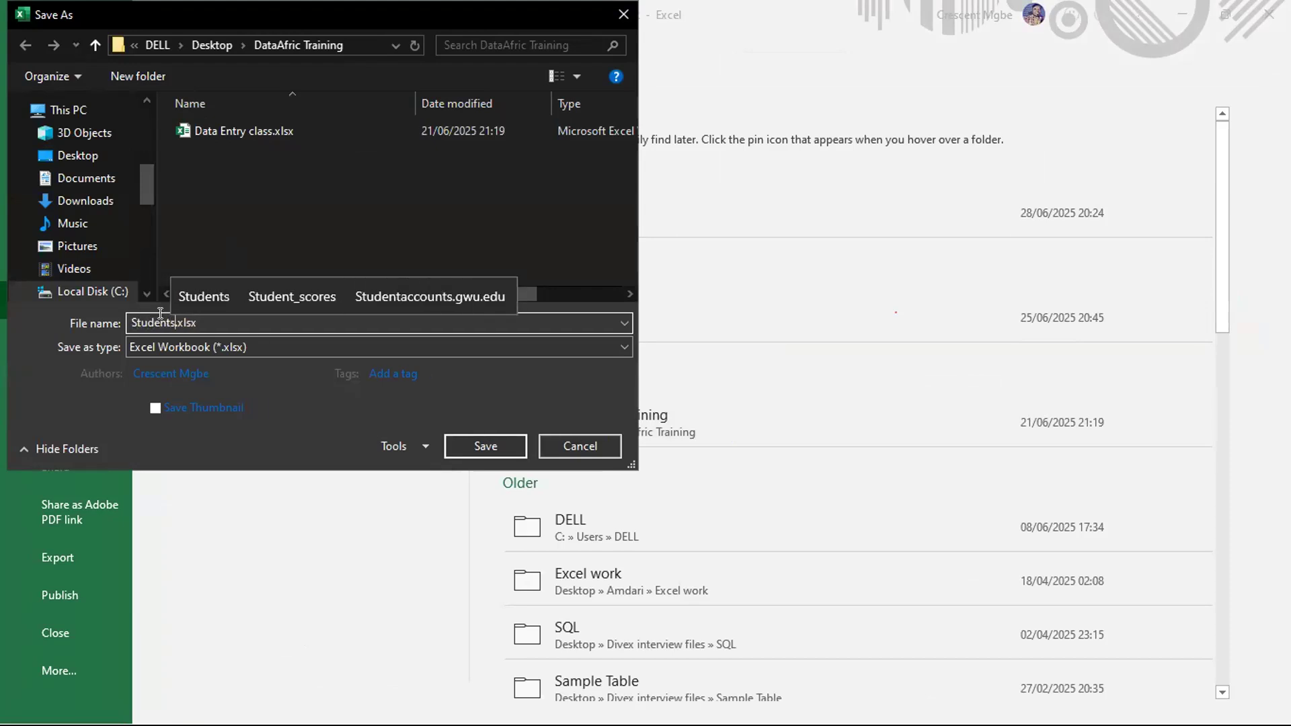
pyautogui.write('record')
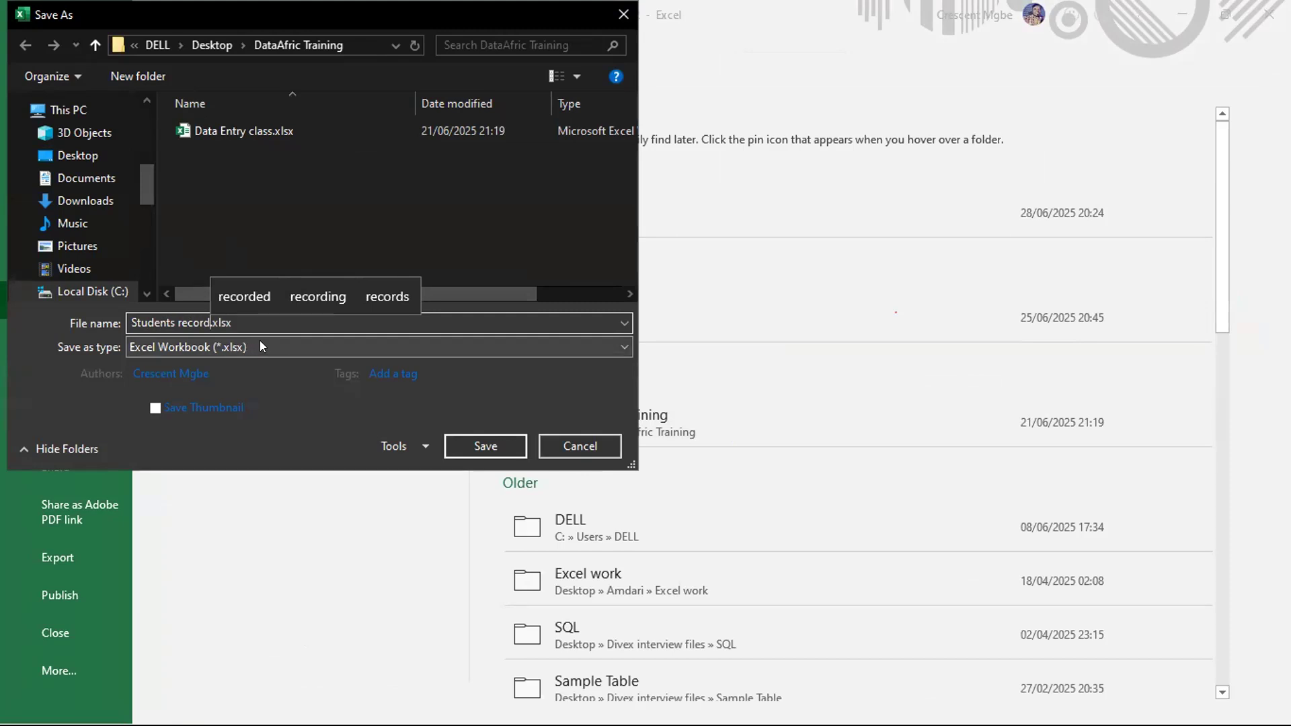
pyautogui.click(479, 445)
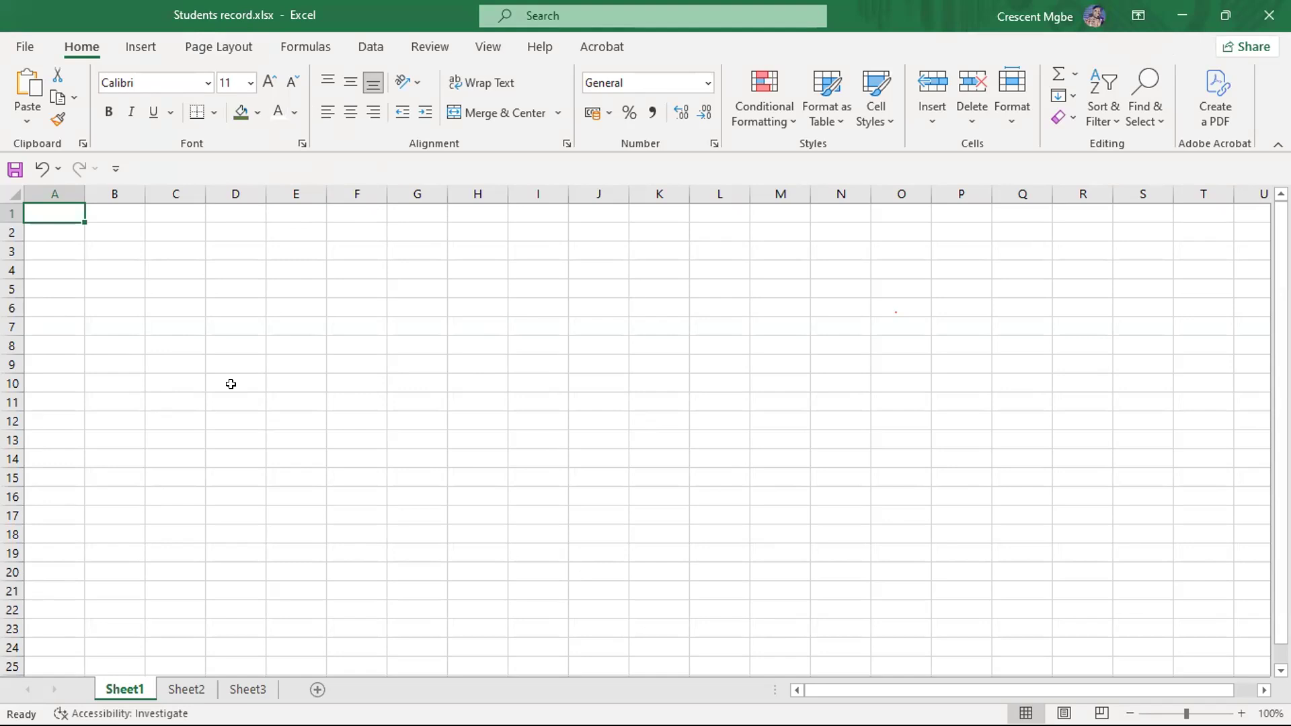
# - Rename the Sheet1 worksheet as Scores
pyautogui.doubleClick(122, 689)
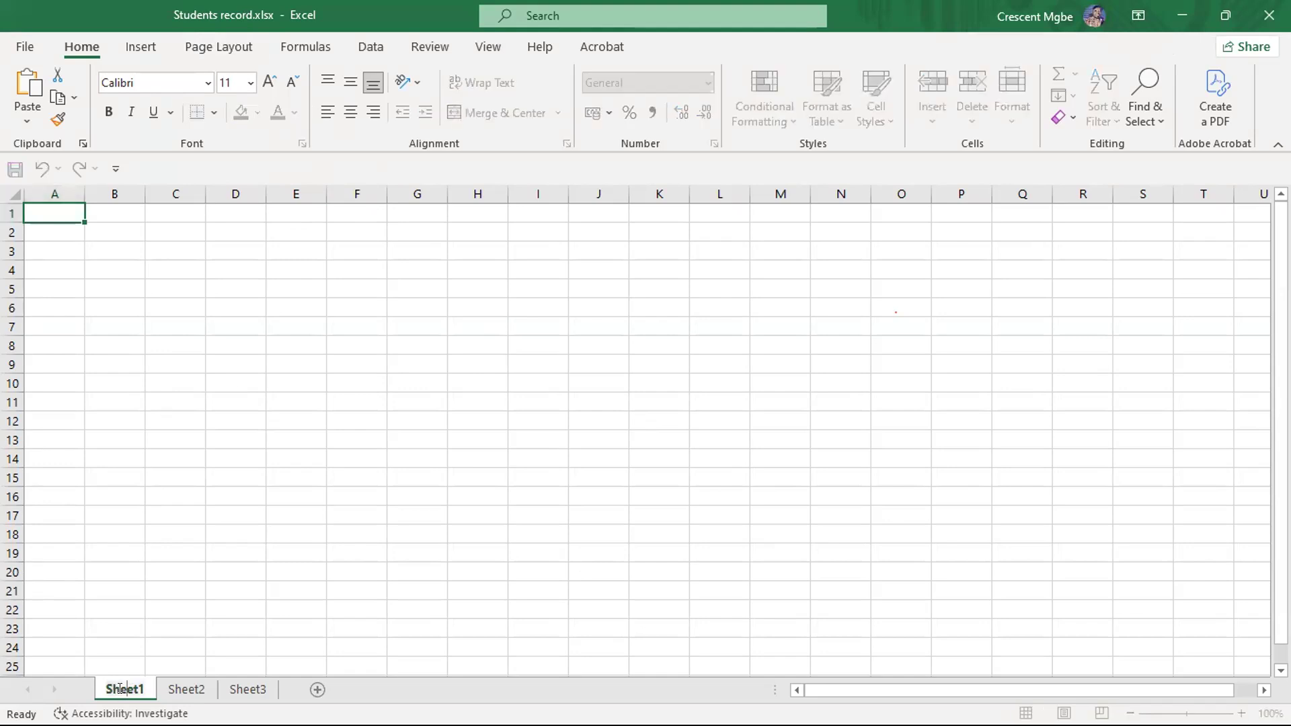
pyautogui.press('Delete')
pyautogui.press('Delete')
pyautogui.press('Delete')
pyautogui.press('BackSpace')
pyautogui.press('BackSpace')
pyautogui.press('BackSpace')
pyautogui.write('S')
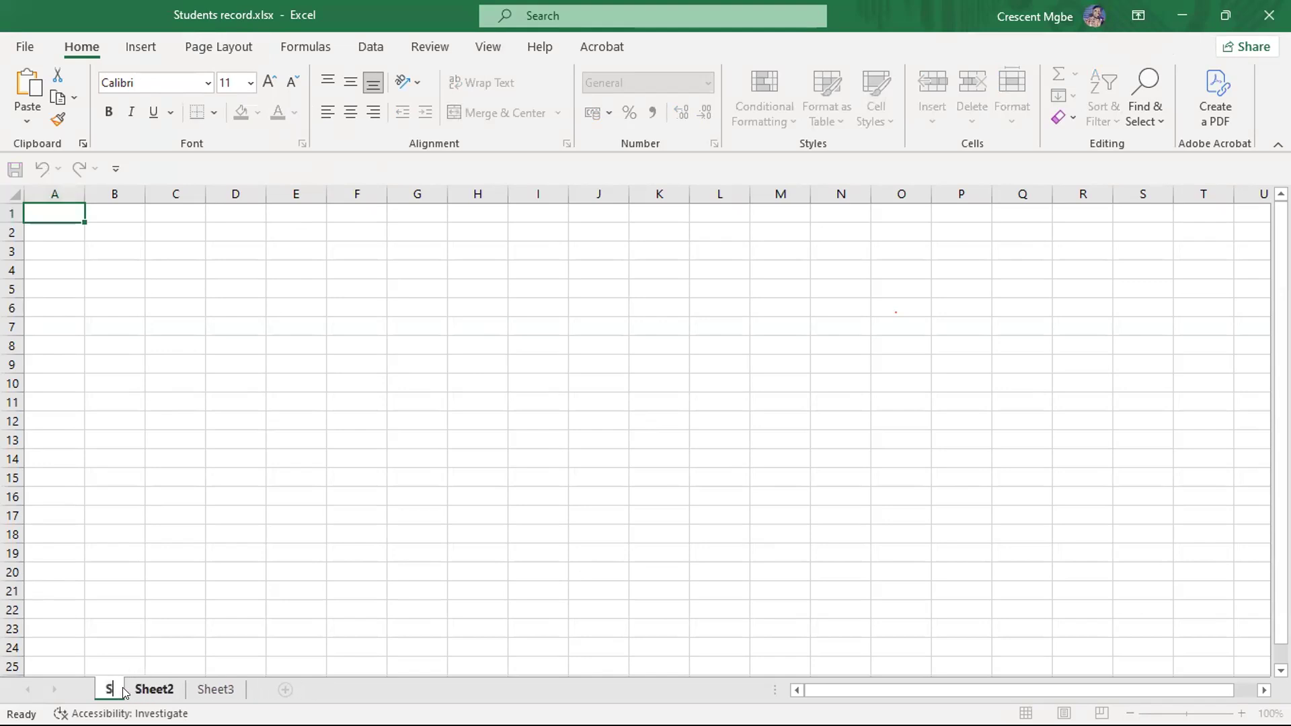
pyautogui.write('core')
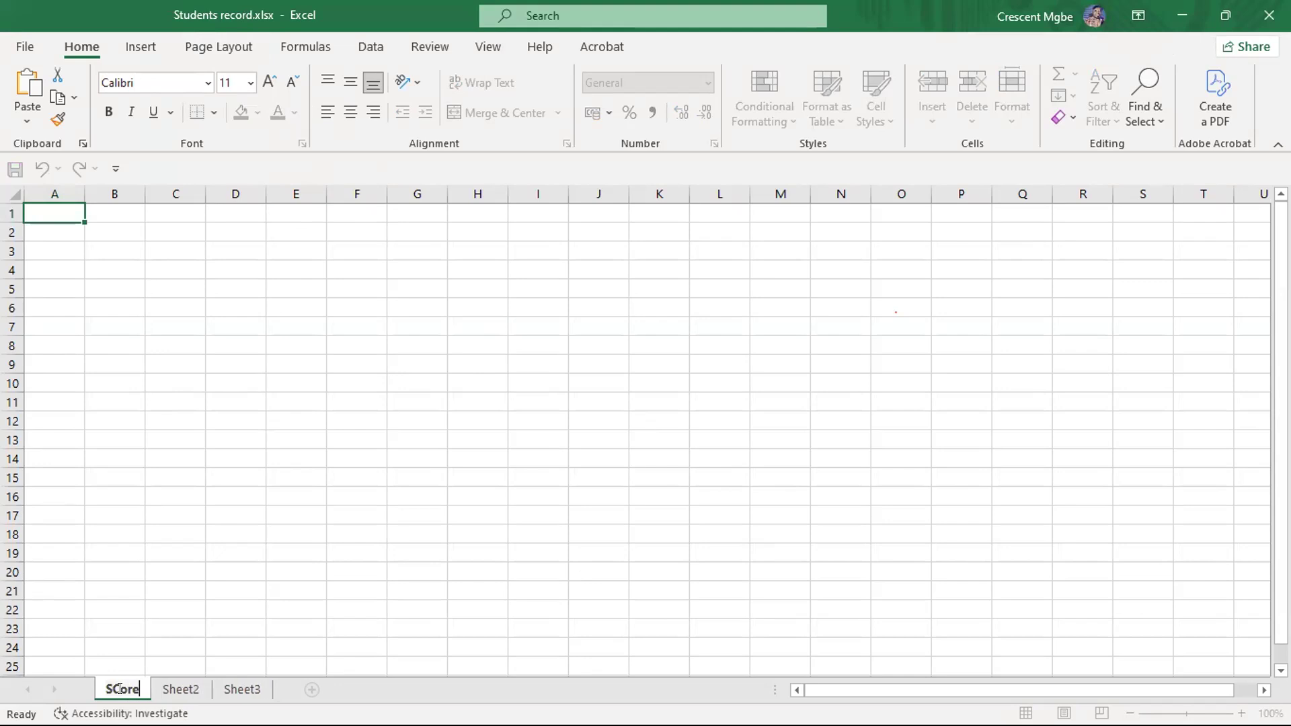
pyautogui.press('BackSpace')
pyautogui.press('BackSpace')
pyautogui.press('BackSpace')
pyautogui.press('BackSpace')
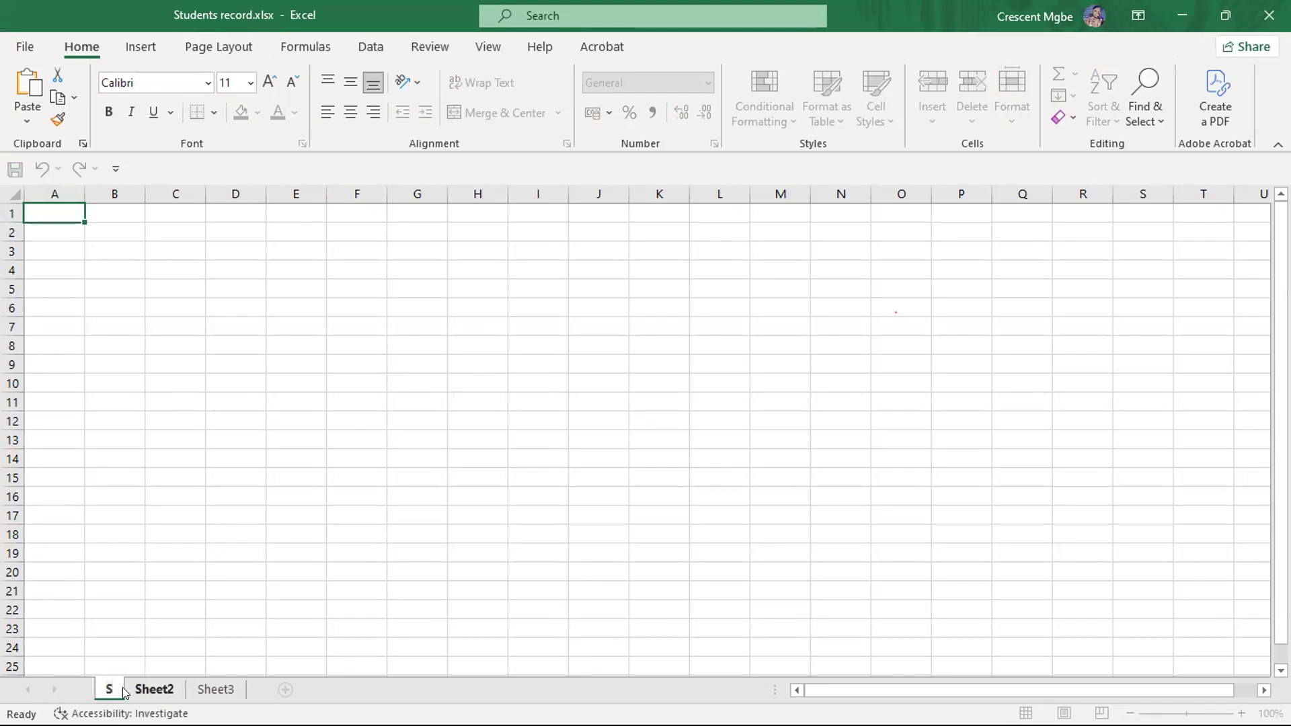
pyautogui.write('cores')
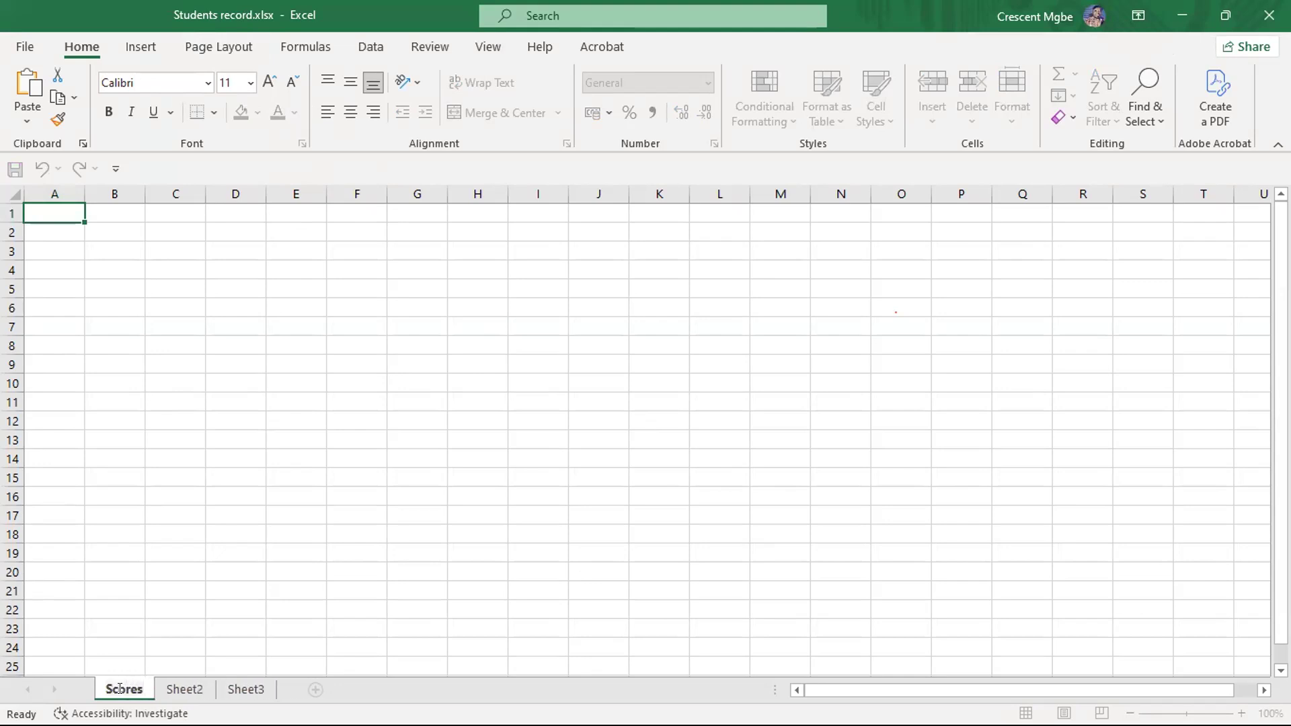
# - Rename the Sheet2 worksheet as Performance and keep it as the active sheet
pyautogui.click(187, 689)
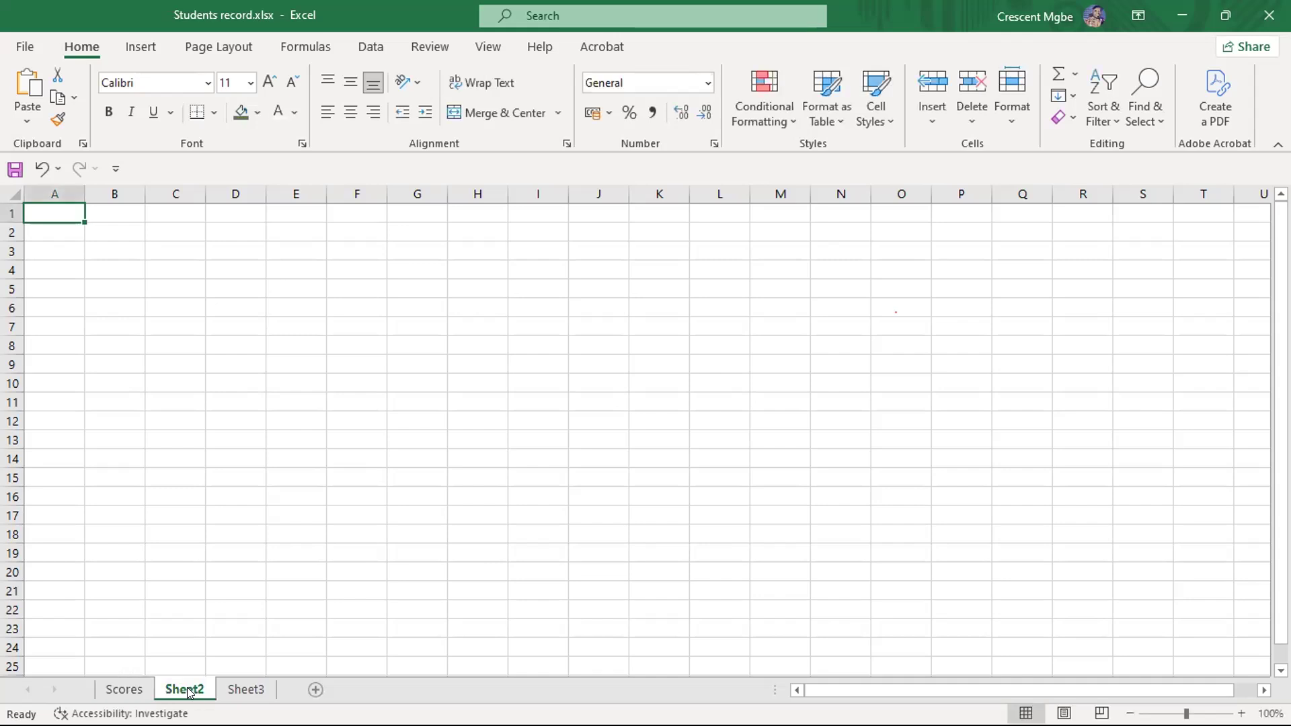
pyautogui.doubleClick(187, 689)
pyautogui.write('Performance')
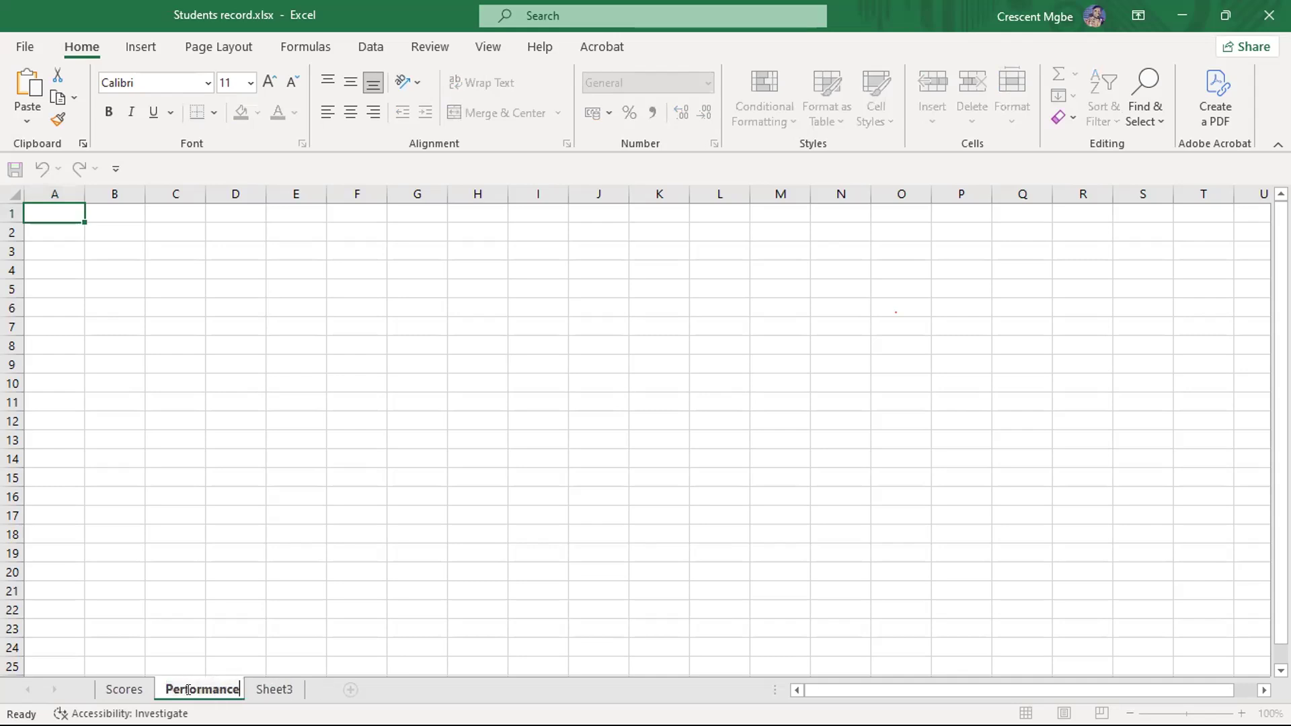
pyautogui.click(281, 689)
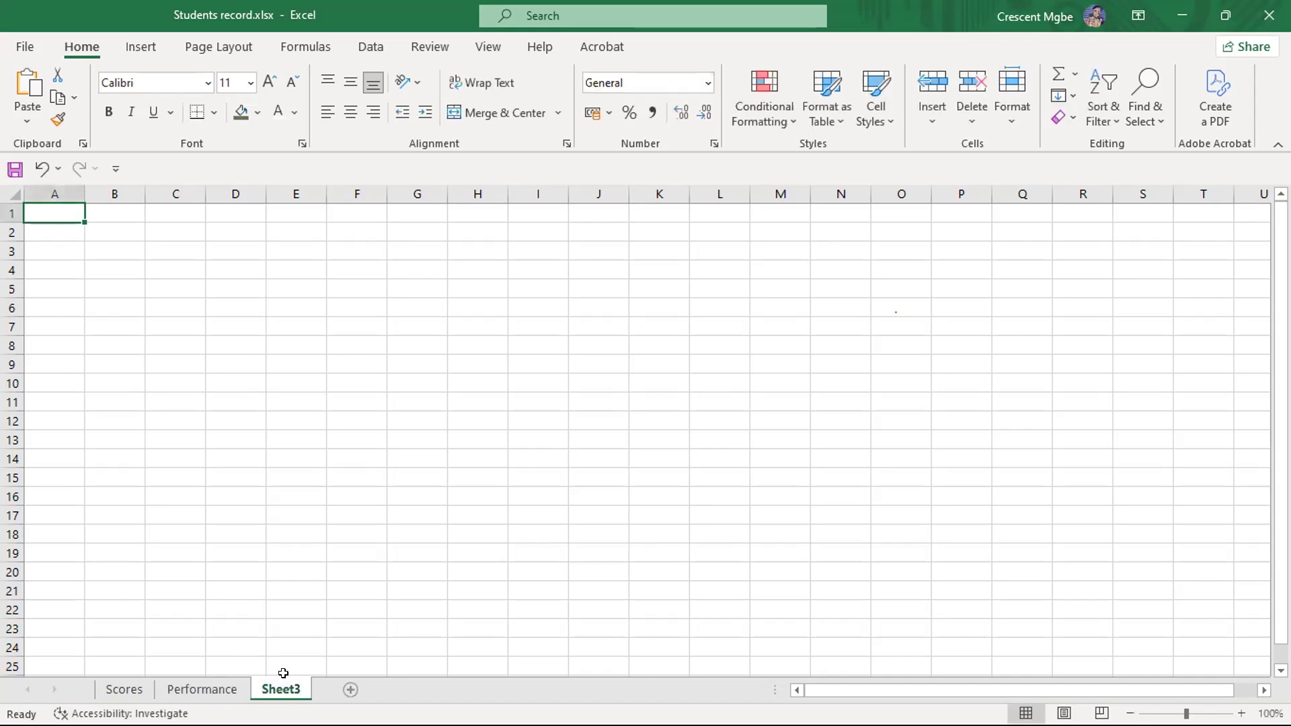
pyautogui.moveTo(282, 691); pyautogui.dragTo(174, 690)
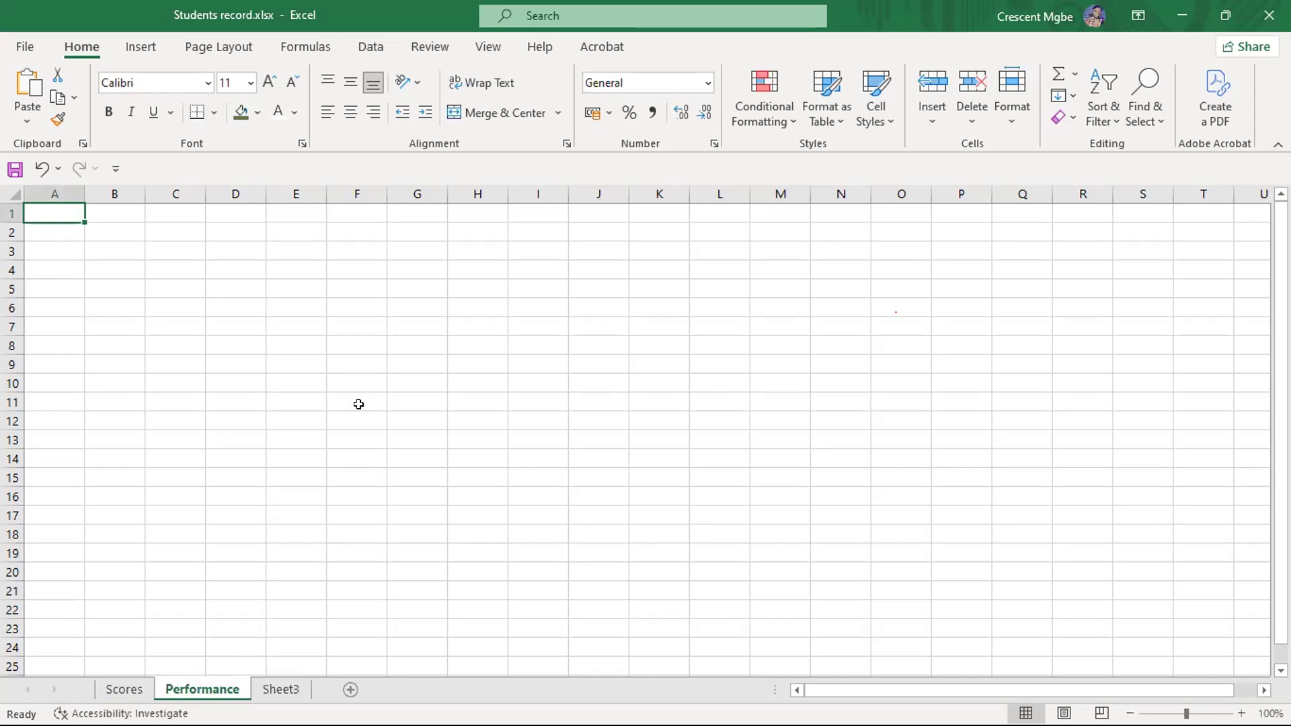
# - Survey the file, insert, page layout, formula, data and review command sets
pyautogui.click(25, 45)
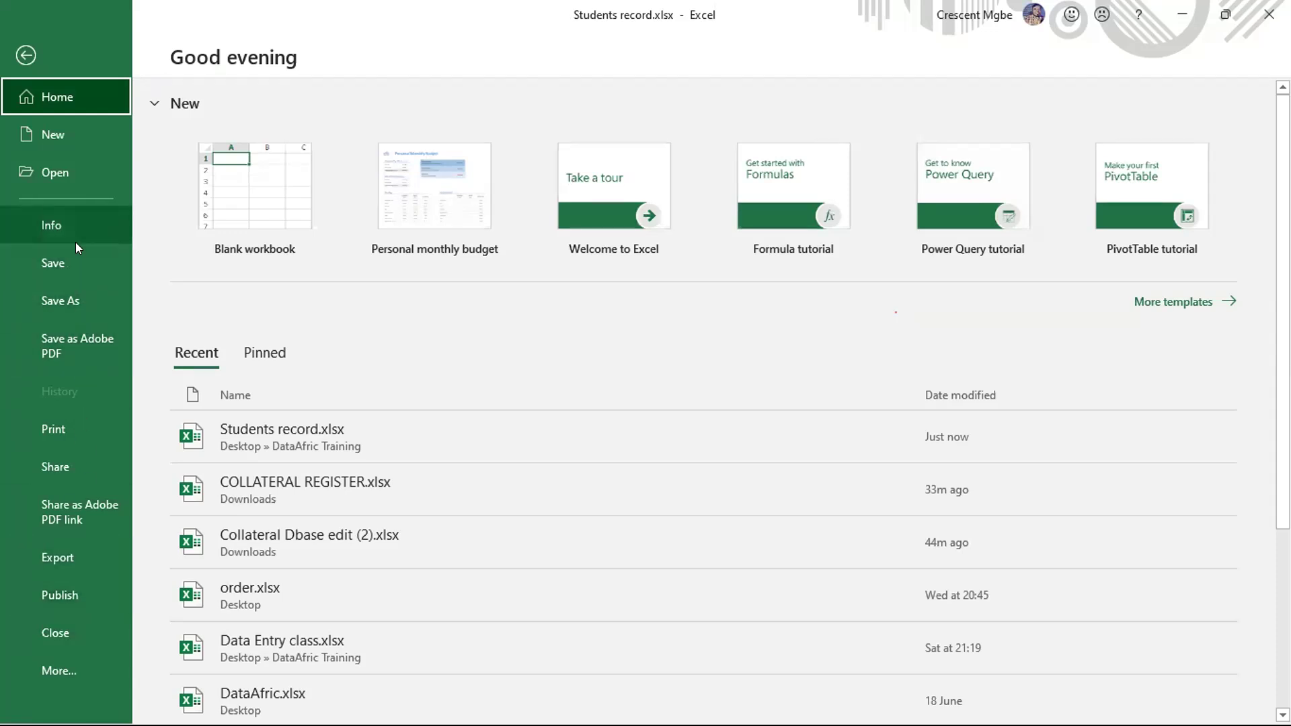
pyautogui.click(22, 61)
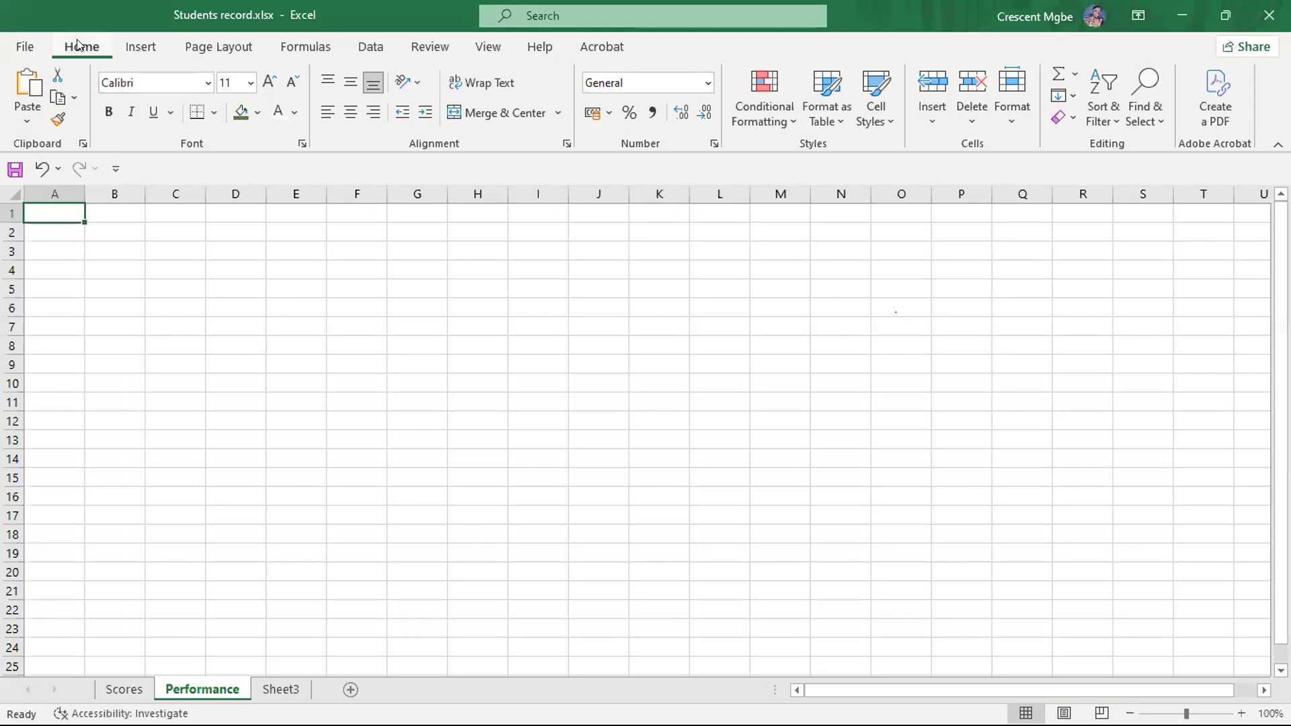
pyautogui.click(140, 46)
pyautogui.click(219, 46)
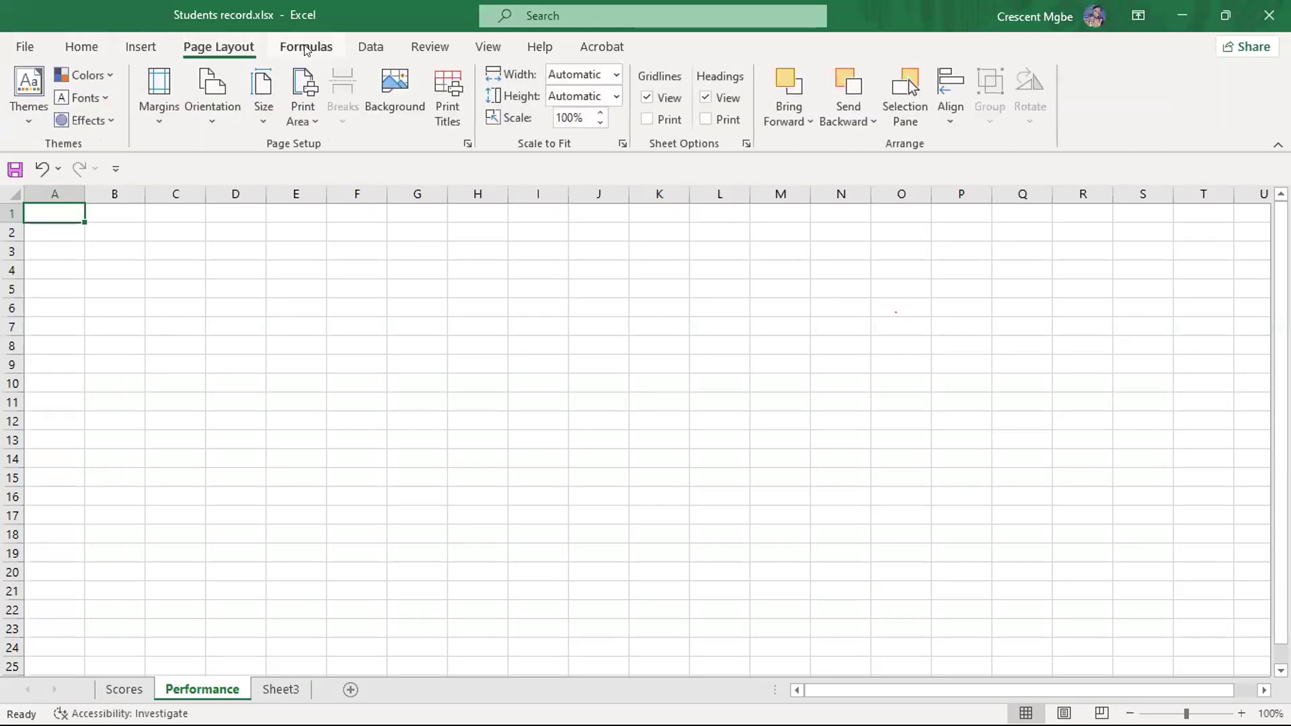
pyautogui.click(306, 50)
pyautogui.click(370, 47)
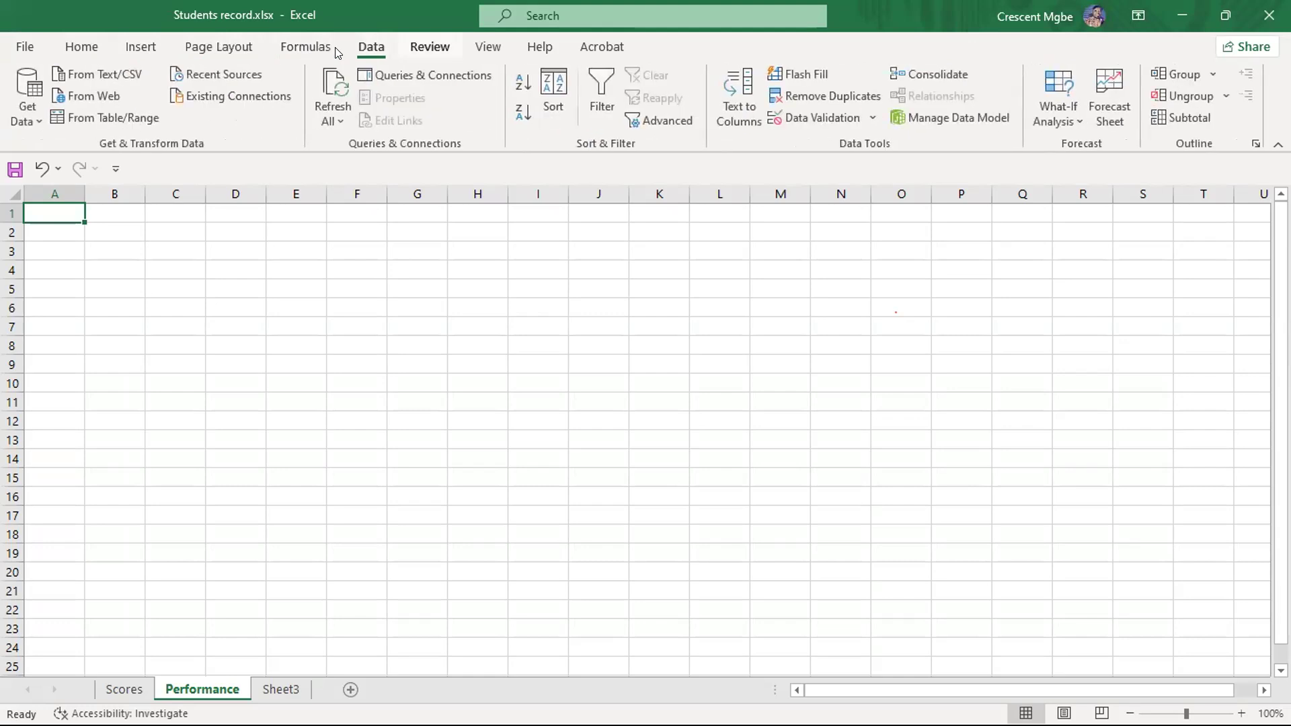
pyautogui.click(429, 47)
pyautogui.click(92, 45)
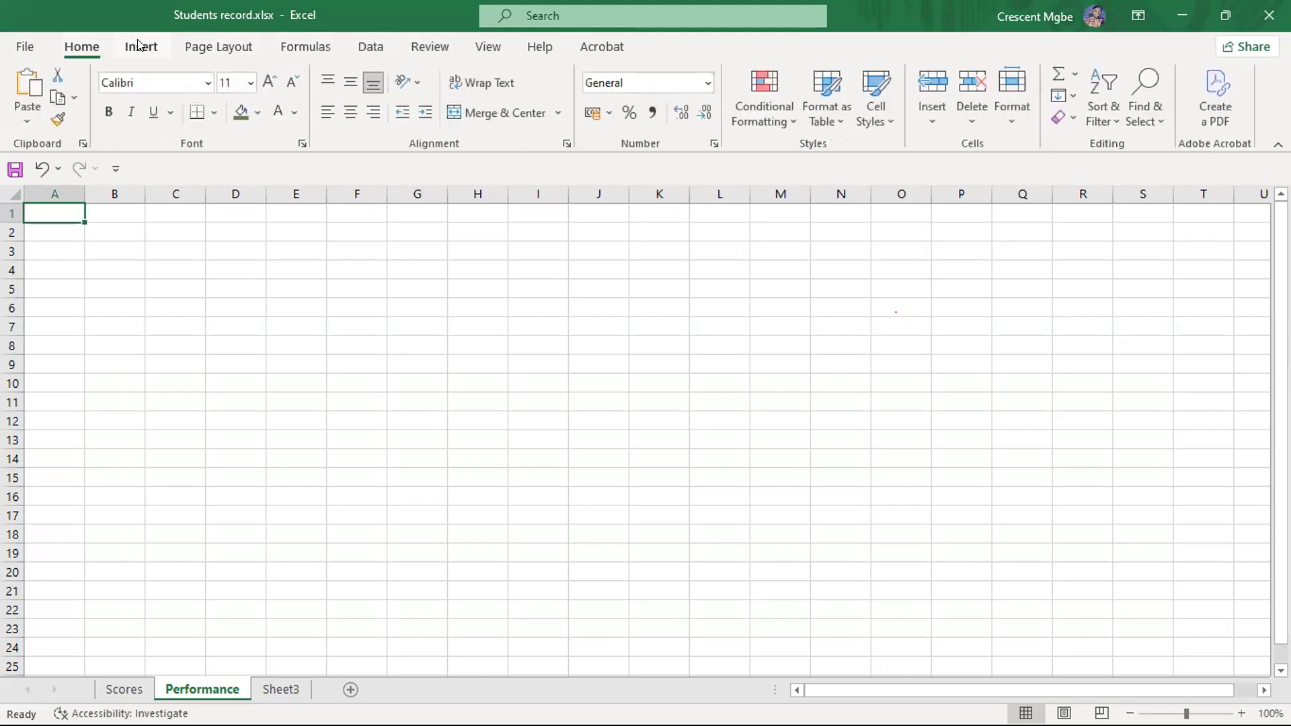
pyautogui.click(139, 45)
pyautogui.click(217, 47)
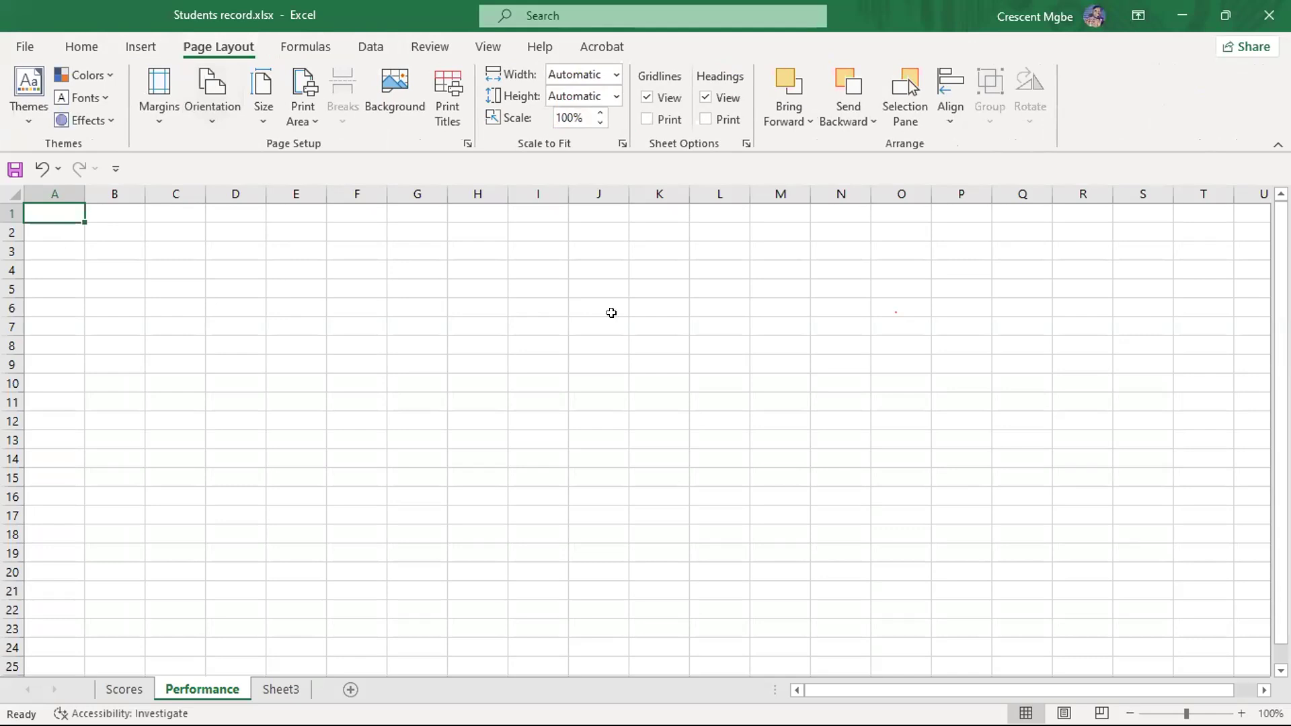
pyautogui.click(245, 285)
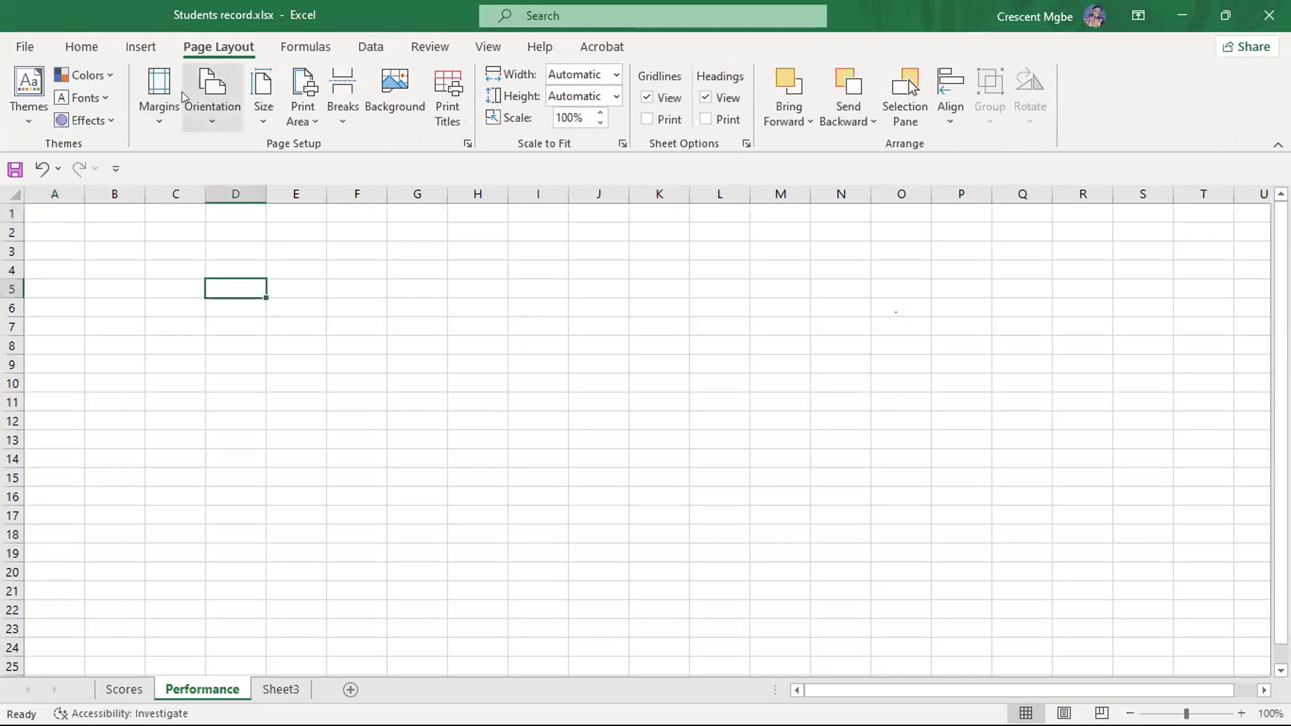
pyautogui.click(81, 46)
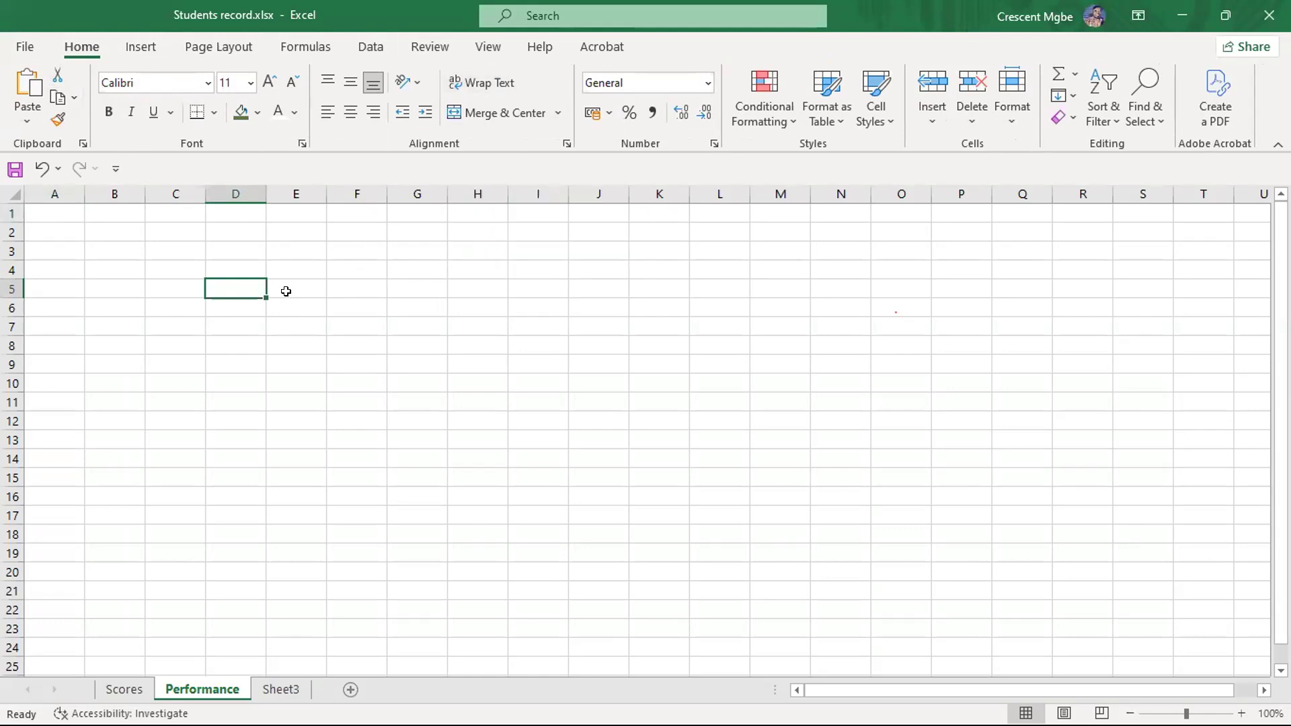
pyautogui.click(234, 341)
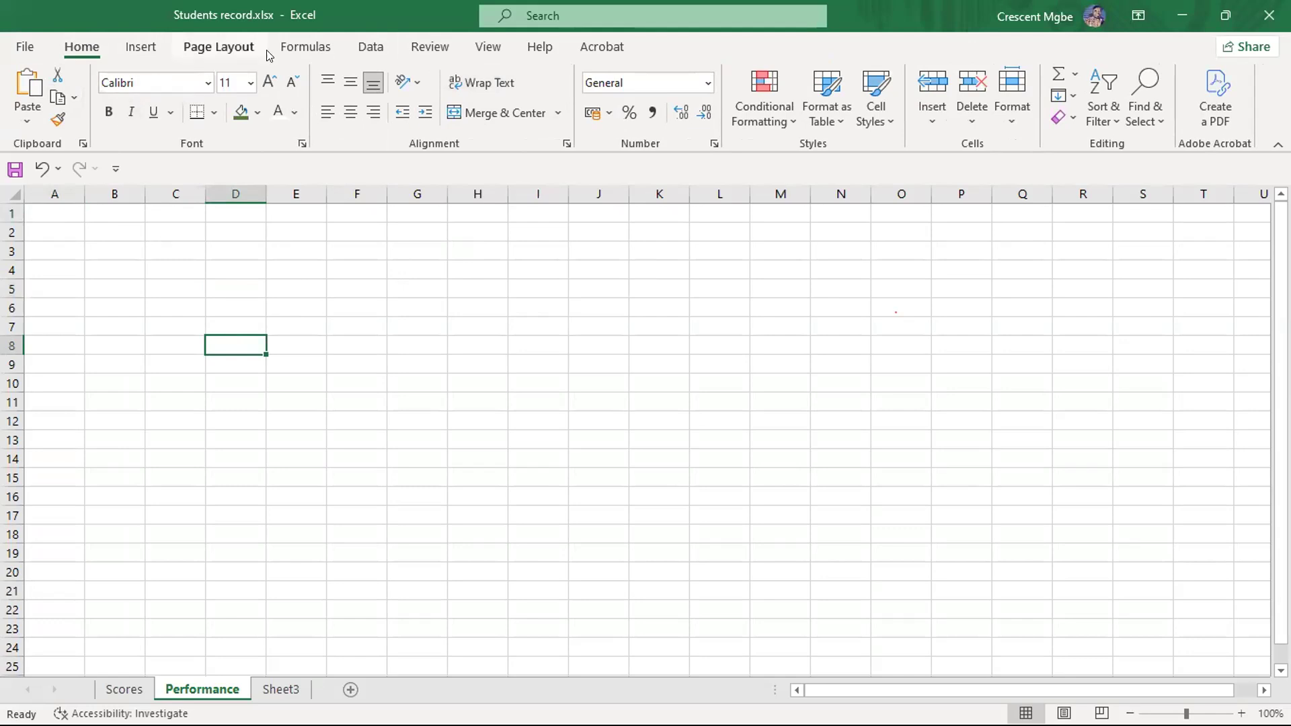
pyautogui.click(332, 358)
pyautogui.click(356, 340)
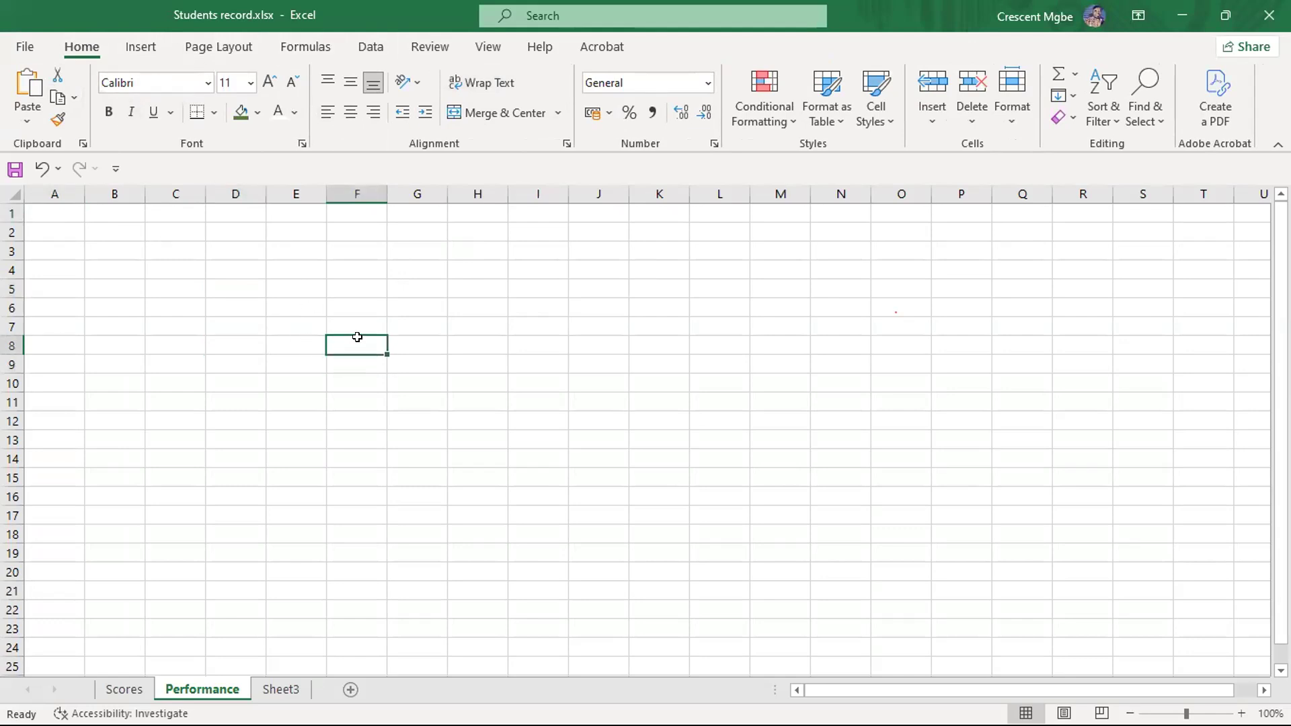
pyautogui.click(366, 307)
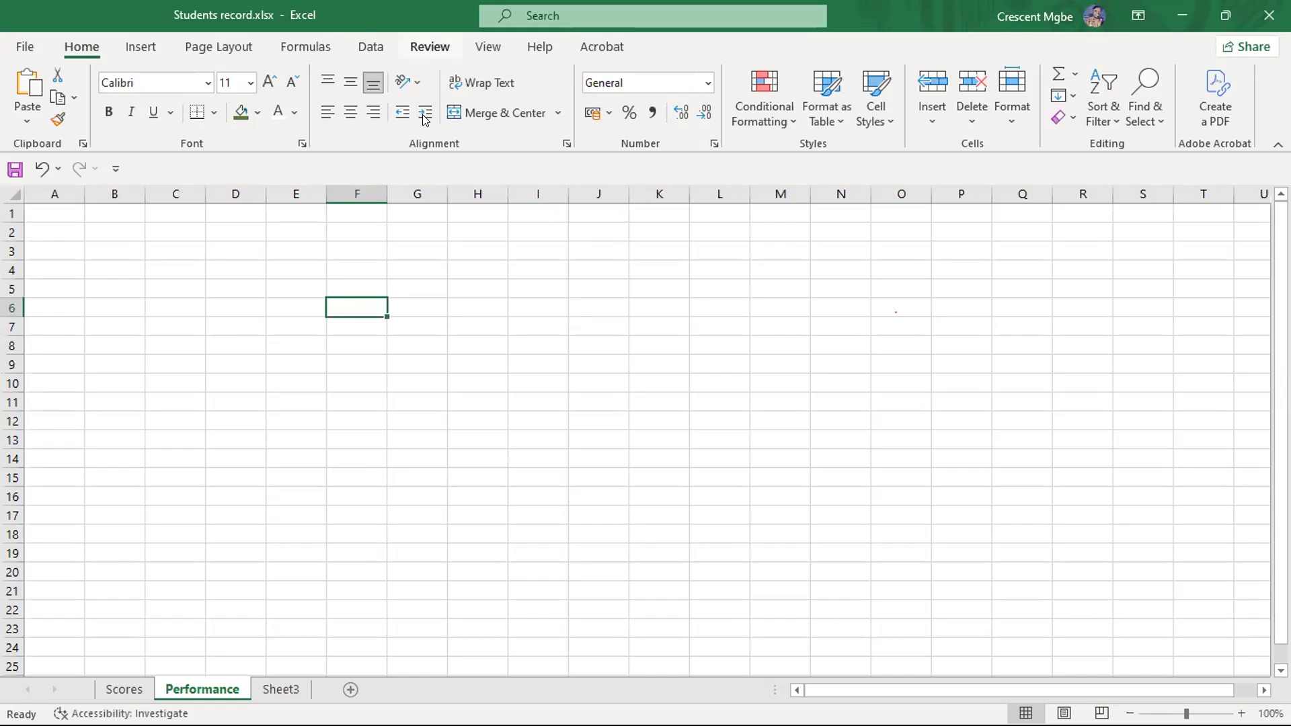
# - Examine the insert commands, including the illustration types, the picture sources and the icon library
pyautogui.click(131, 45)
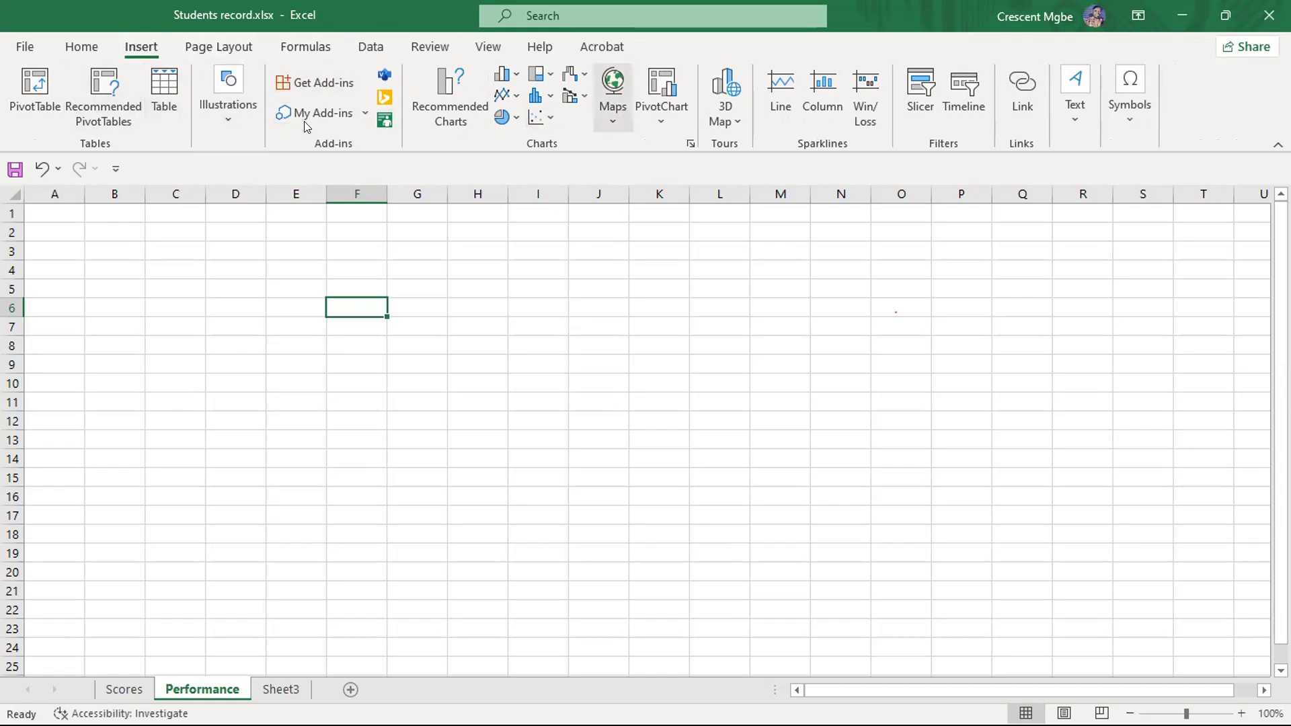
pyautogui.click(84, 49)
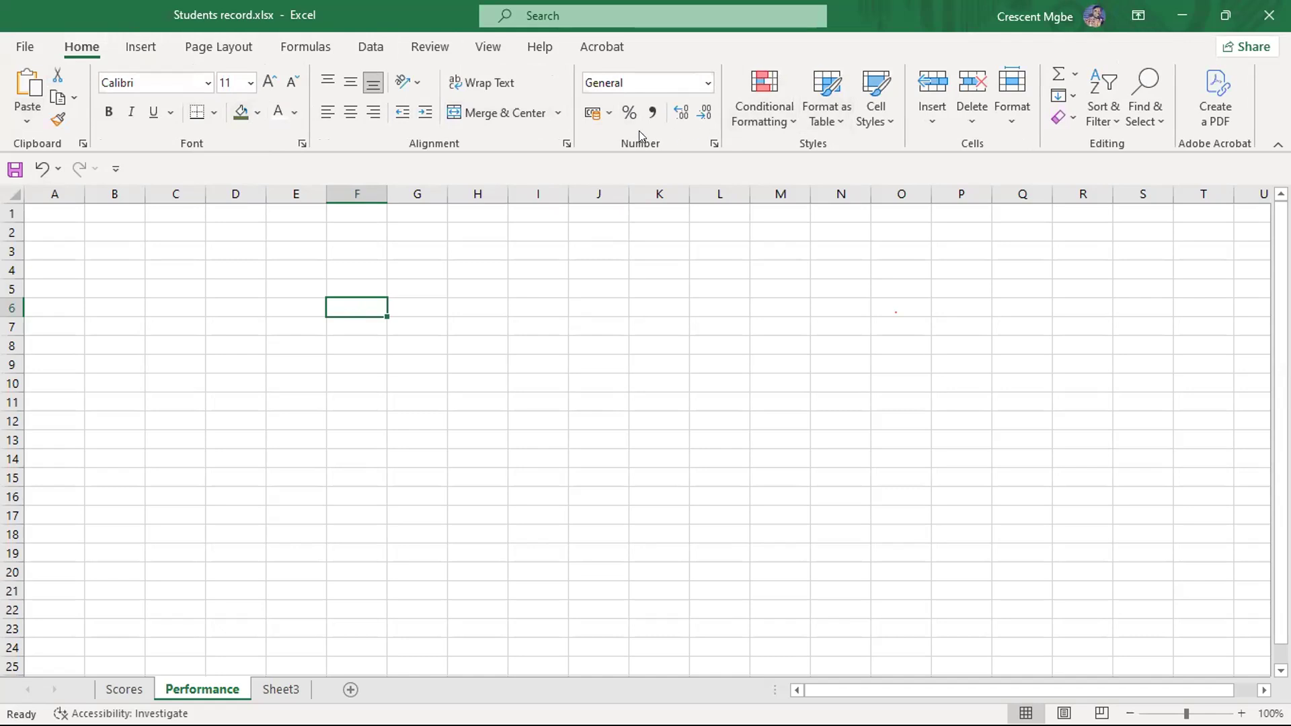
pyautogui.click(134, 48)
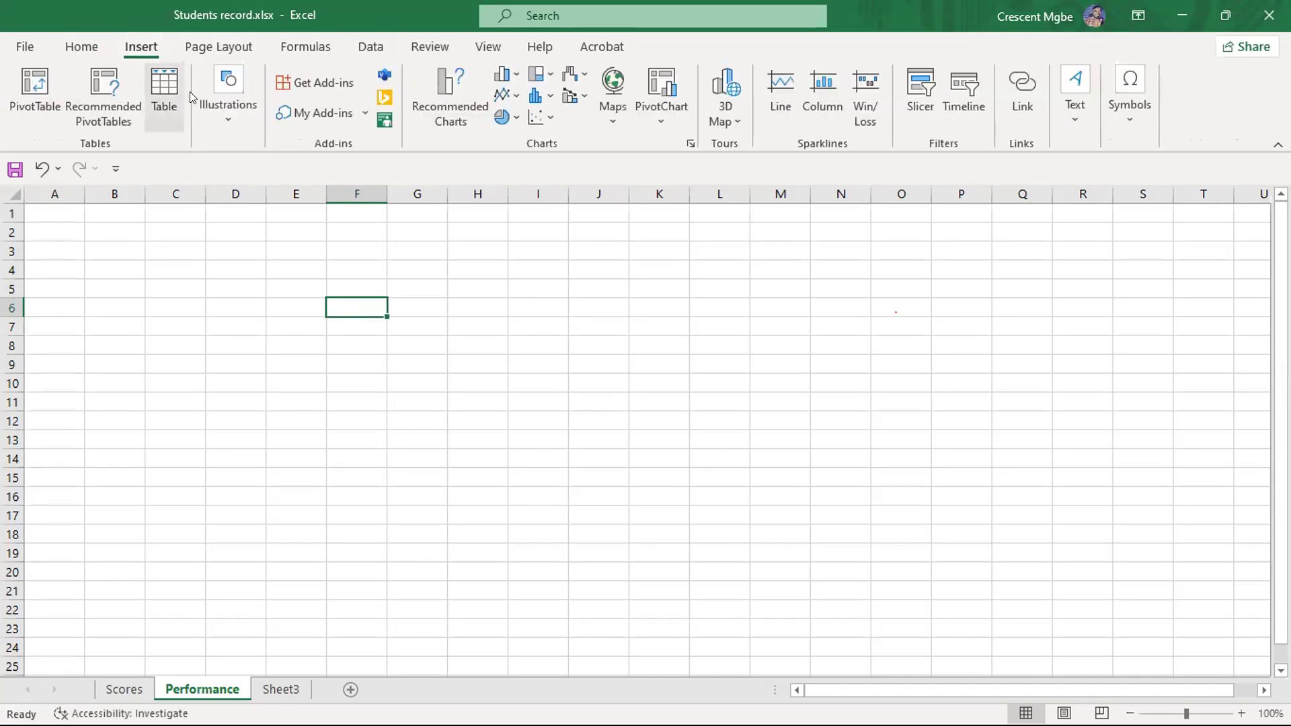
pyautogui.click(227, 114)
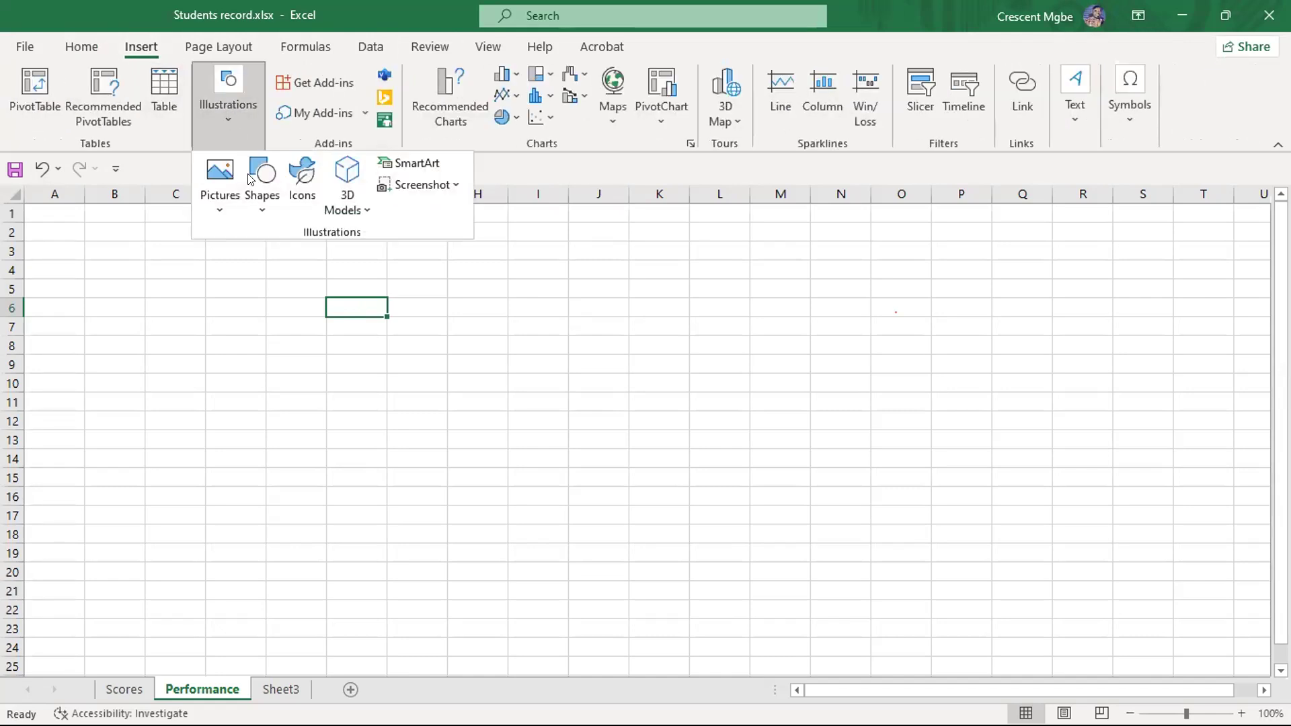
pyautogui.click(219, 197)
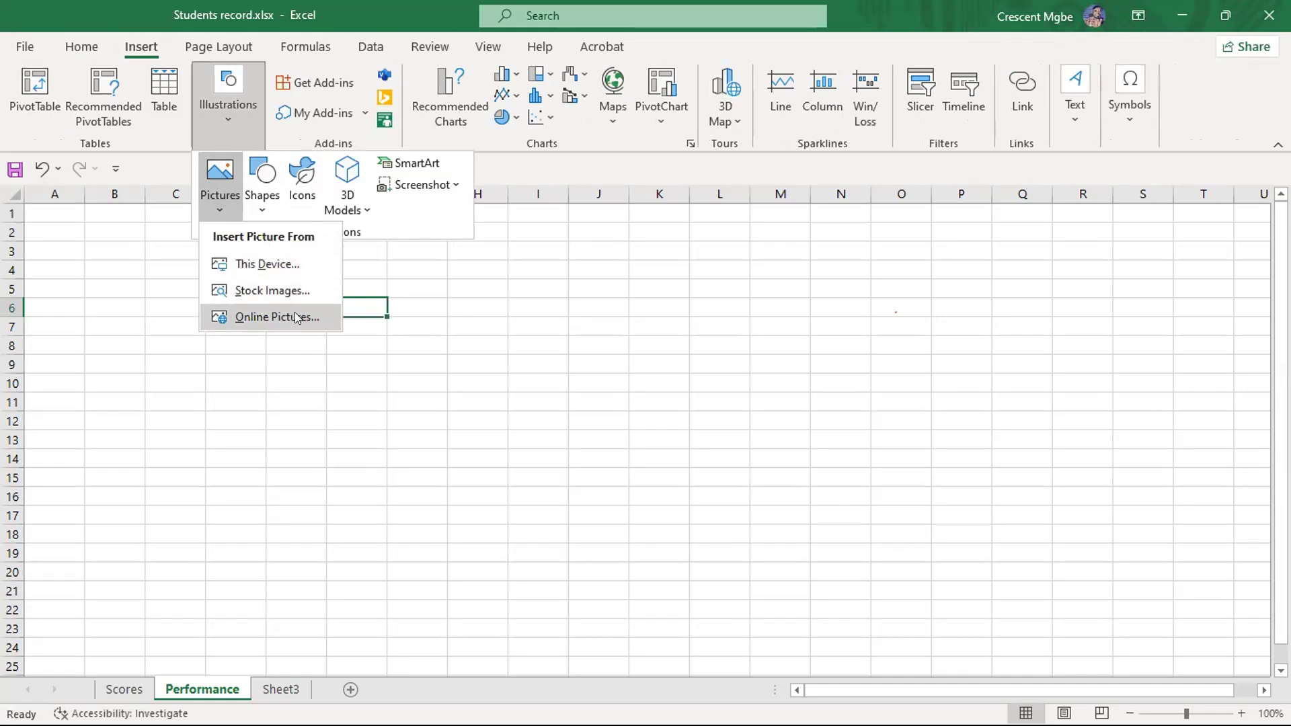
pyautogui.click(304, 191)
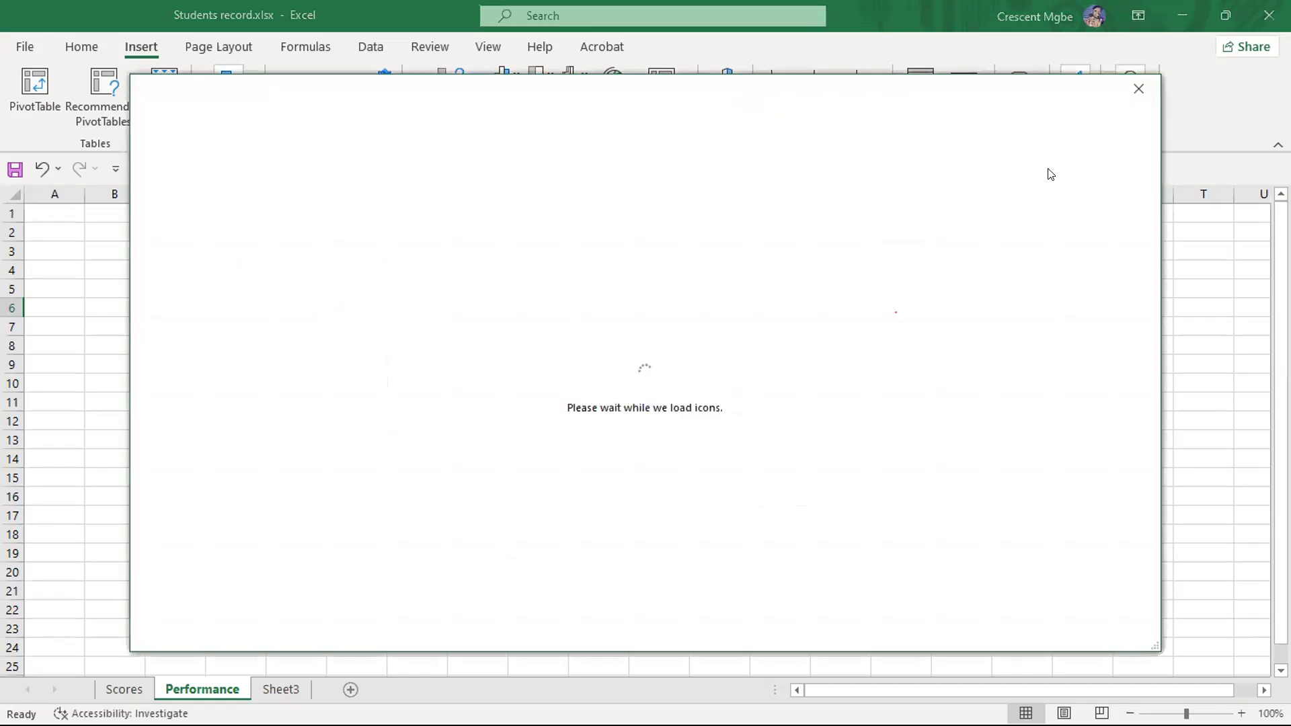
pyautogui.click(1138, 89)
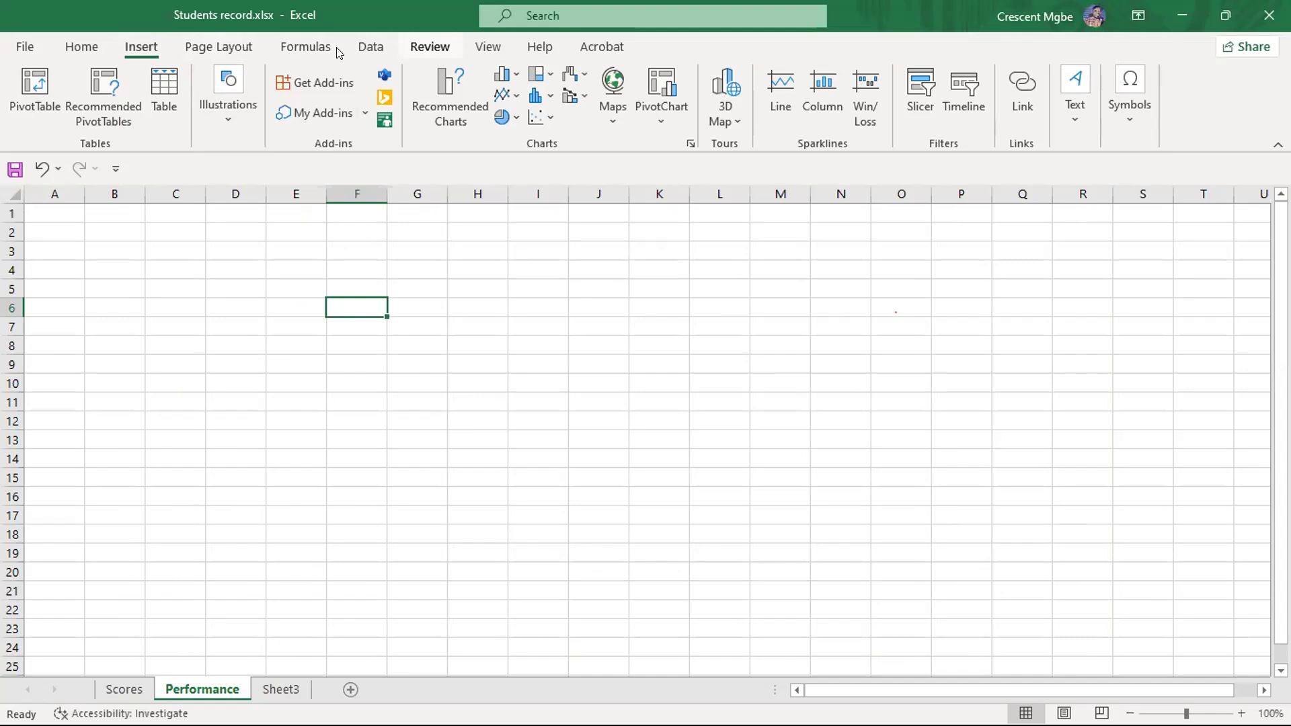
pyautogui.click(295, 359)
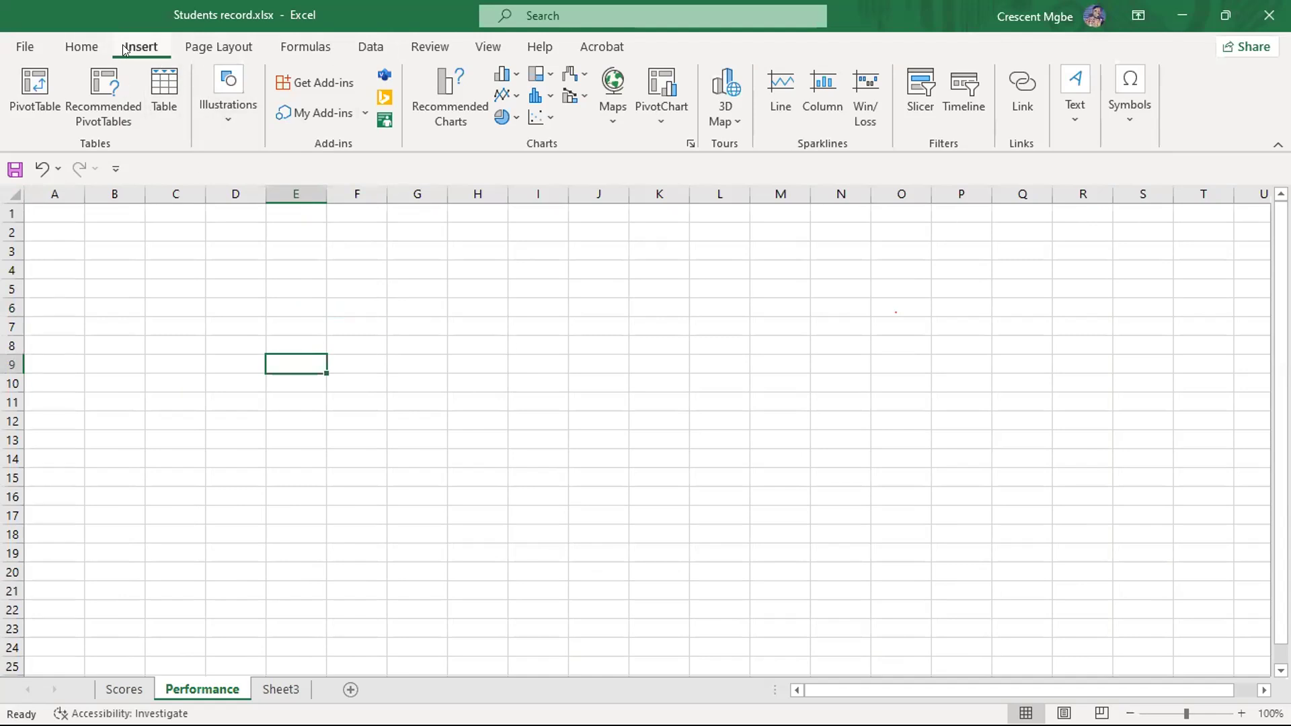
# - Survey the home, insert, page layout, formula and review command groups once more, finishing on the home commands
pyautogui.click(79, 45)
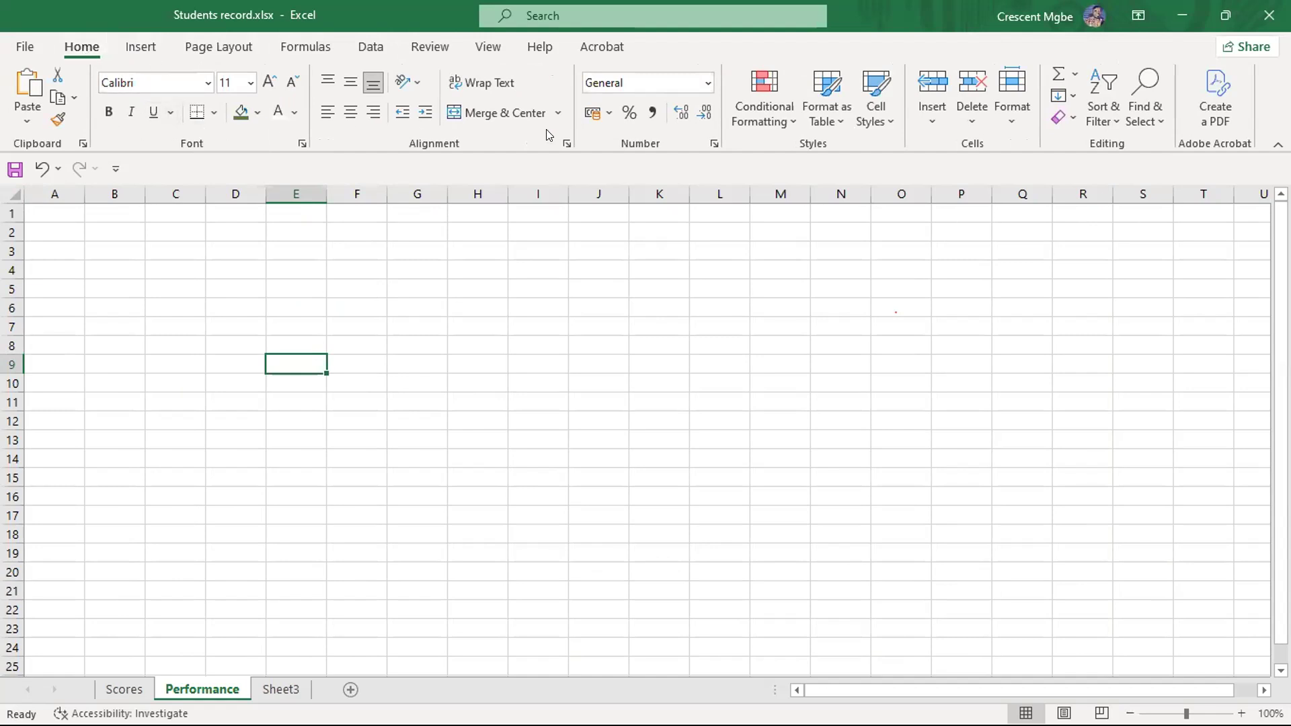
pyautogui.click(140, 47)
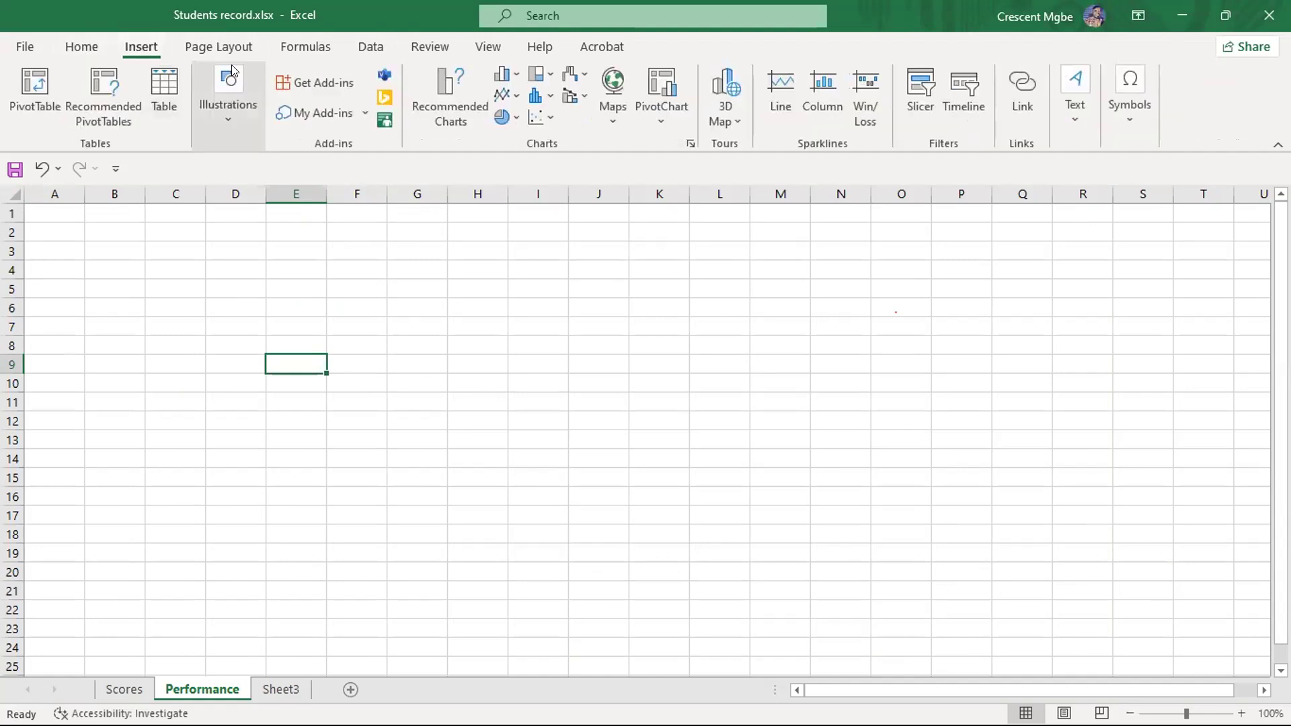
pyautogui.click(216, 47)
pyautogui.click(304, 47)
pyautogui.click(430, 47)
pyautogui.click(81, 46)
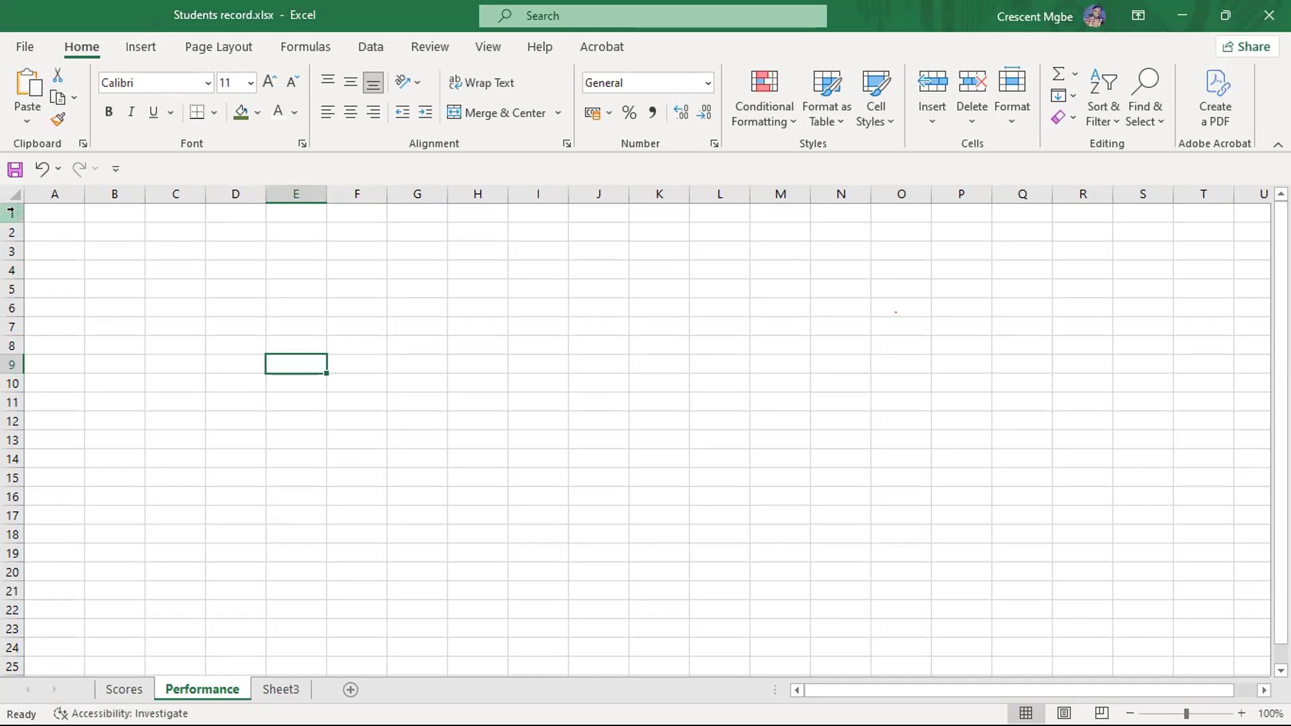
# - Highlight row 1 and individual columns from A to E on the Performance sheet to show how rows and columns run
pyautogui.click(10, 211)
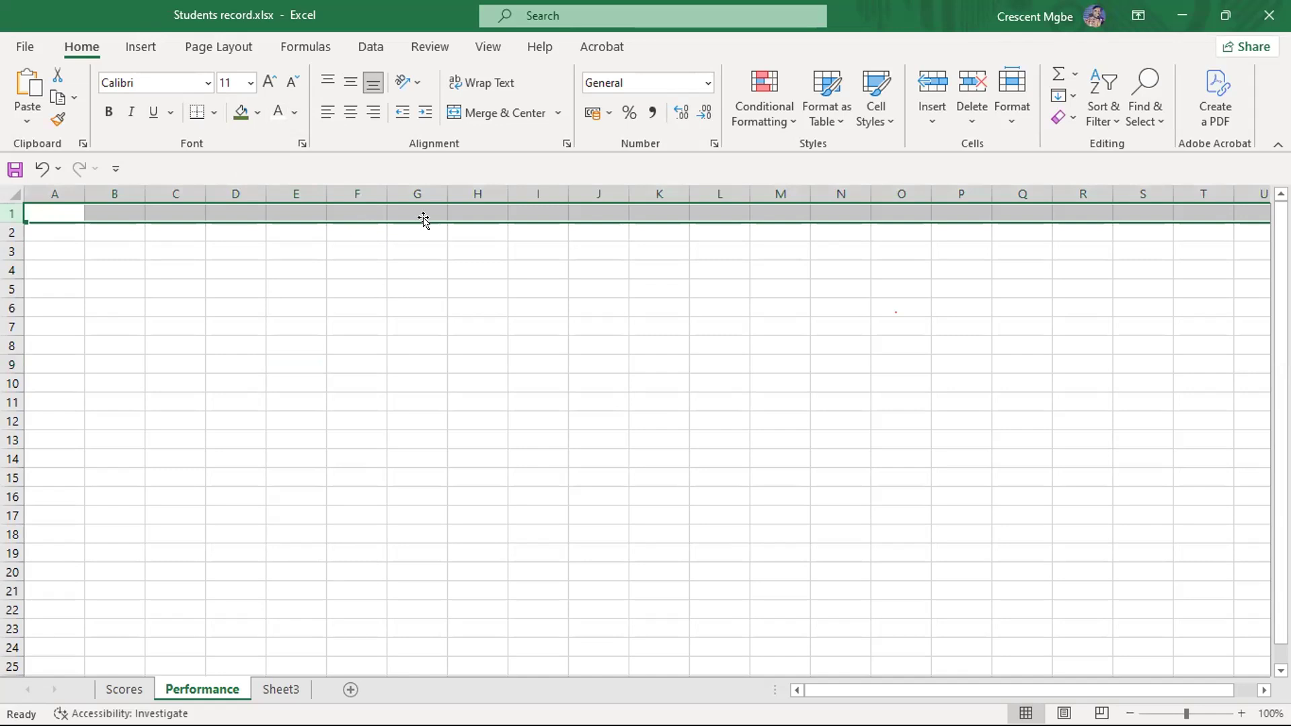
pyautogui.click(124, 194)
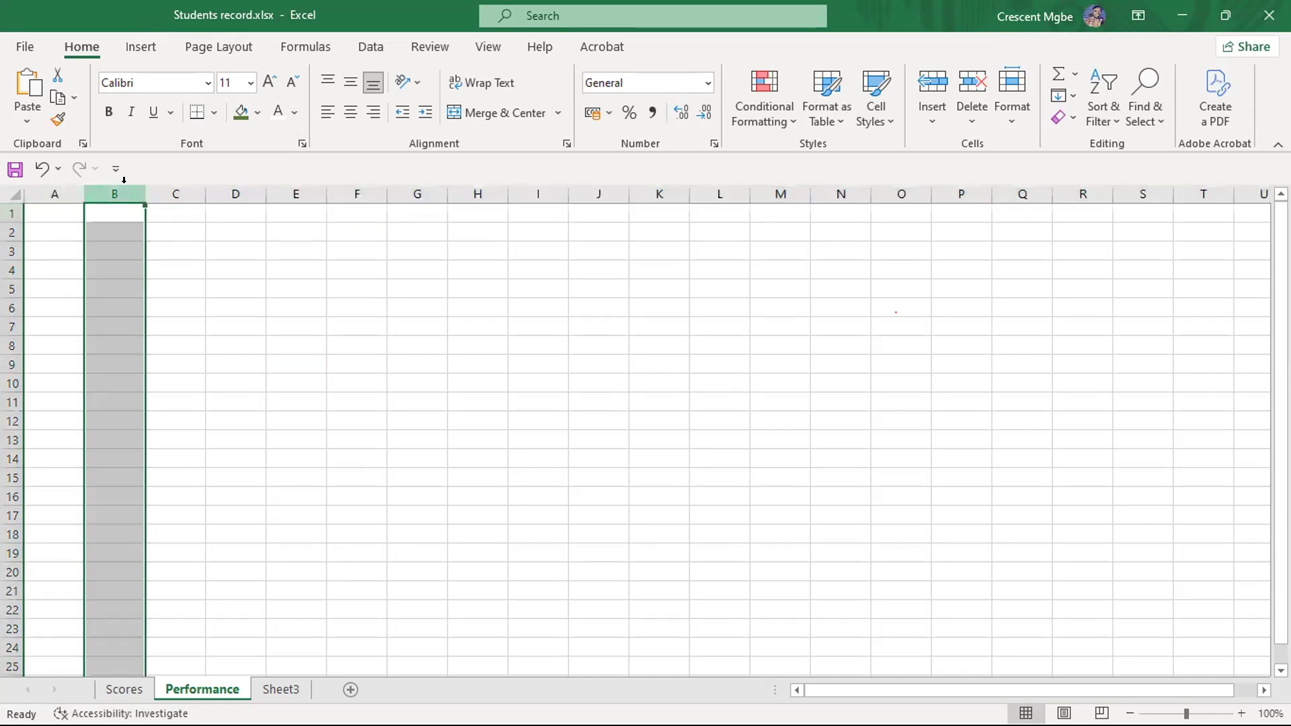
pyautogui.click(55, 194)
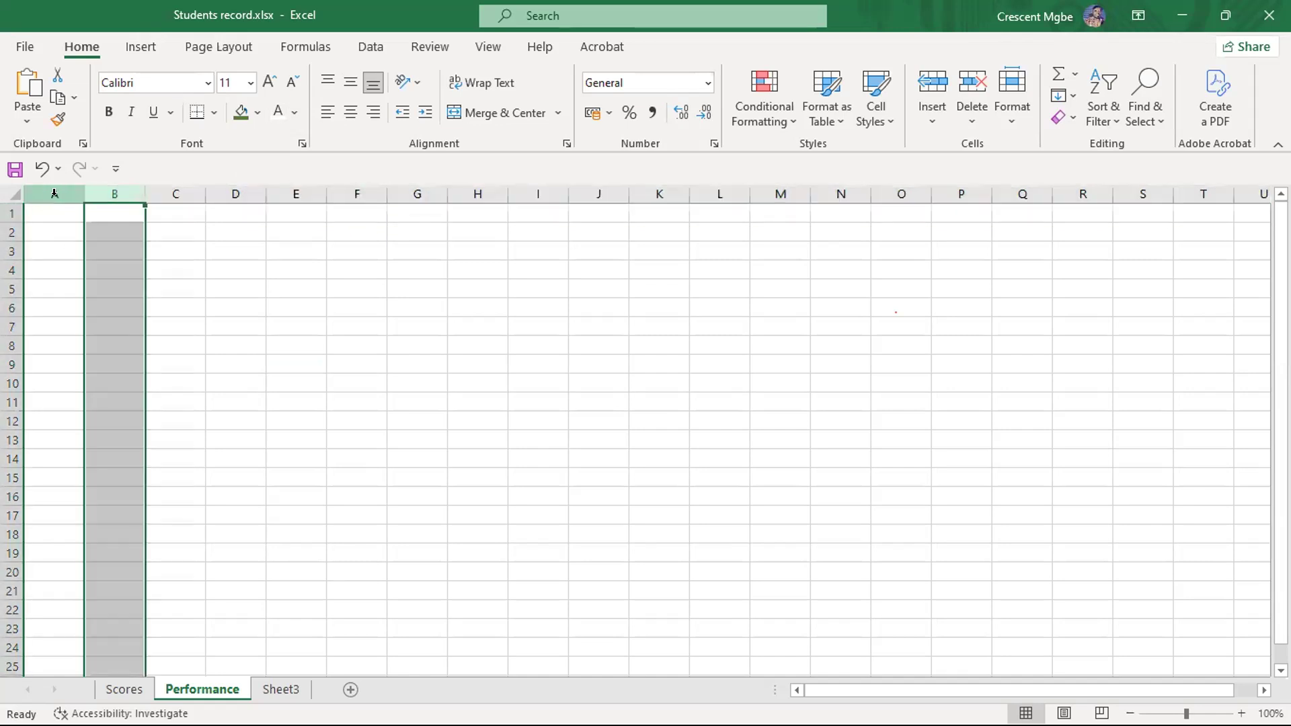
pyautogui.click(115, 193)
pyautogui.click(174, 194)
pyautogui.click(232, 193)
pyautogui.click(292, 192)
pyautogui.click(291, 191)
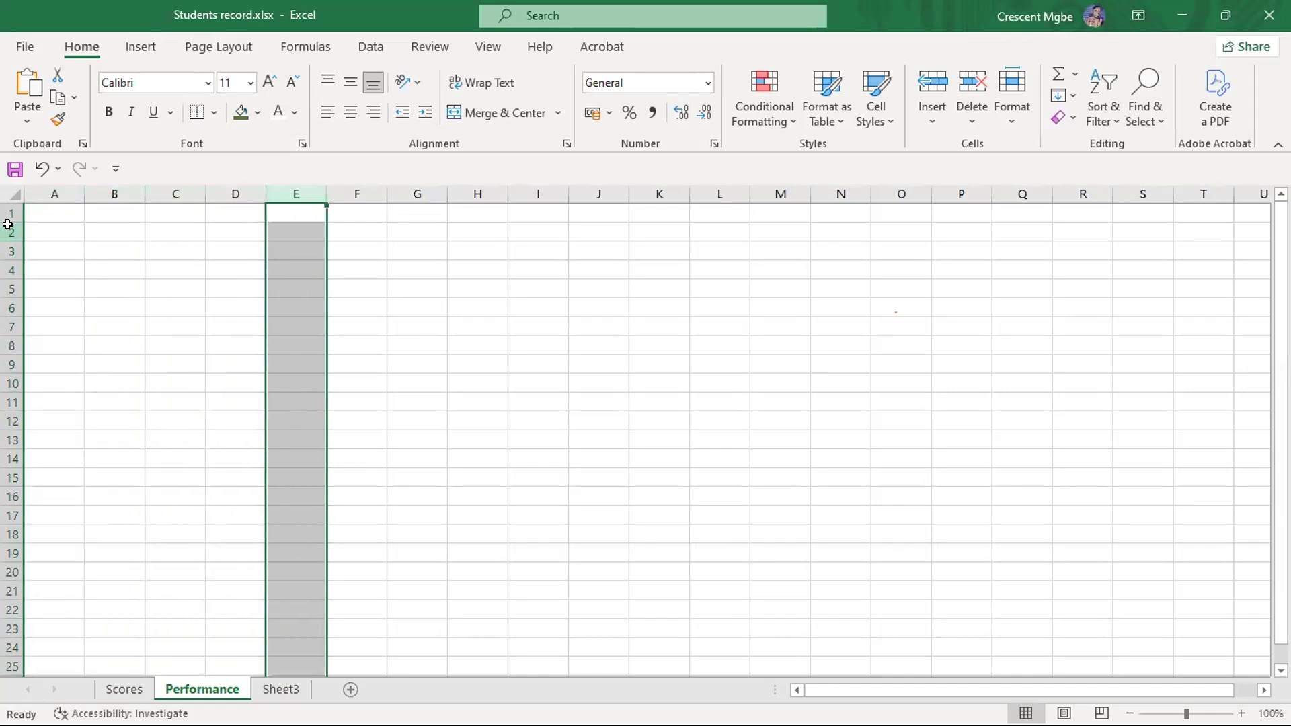
# - Highlight rows 2, 4, 6 and 10 one at a time, followed by column D and row 3 for comparison
pyautogui.click(11, 233)
pyautogui.click(11, 270)
pyautogui.click(11, 308)
pyautogui.click(12, 383)
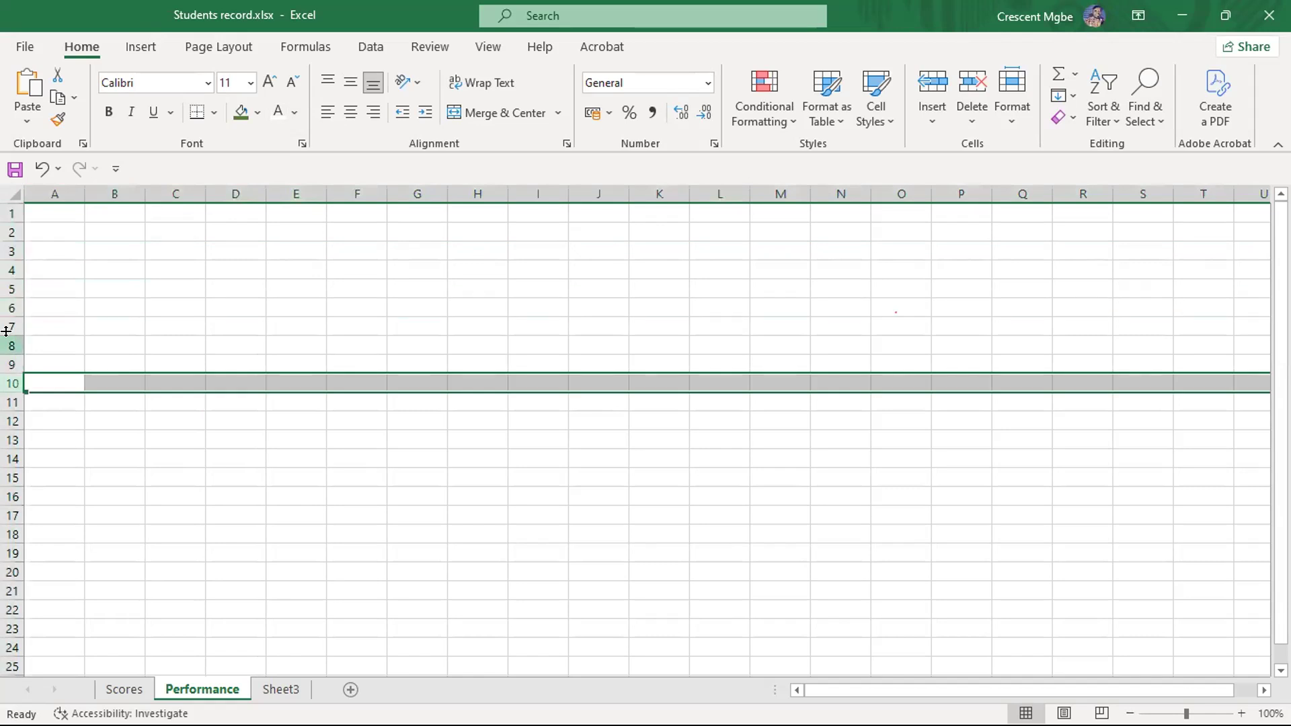
pyautogui.click(224, 188)
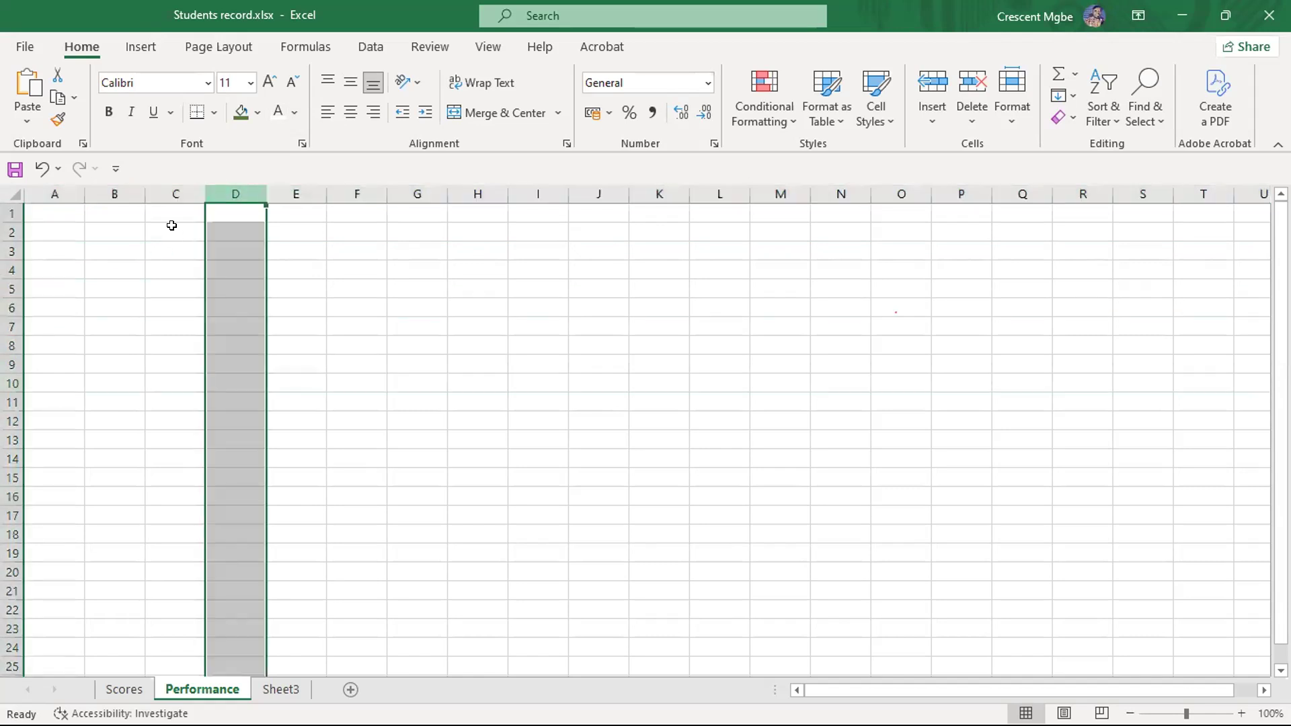
pyautogui.click(13, 252)
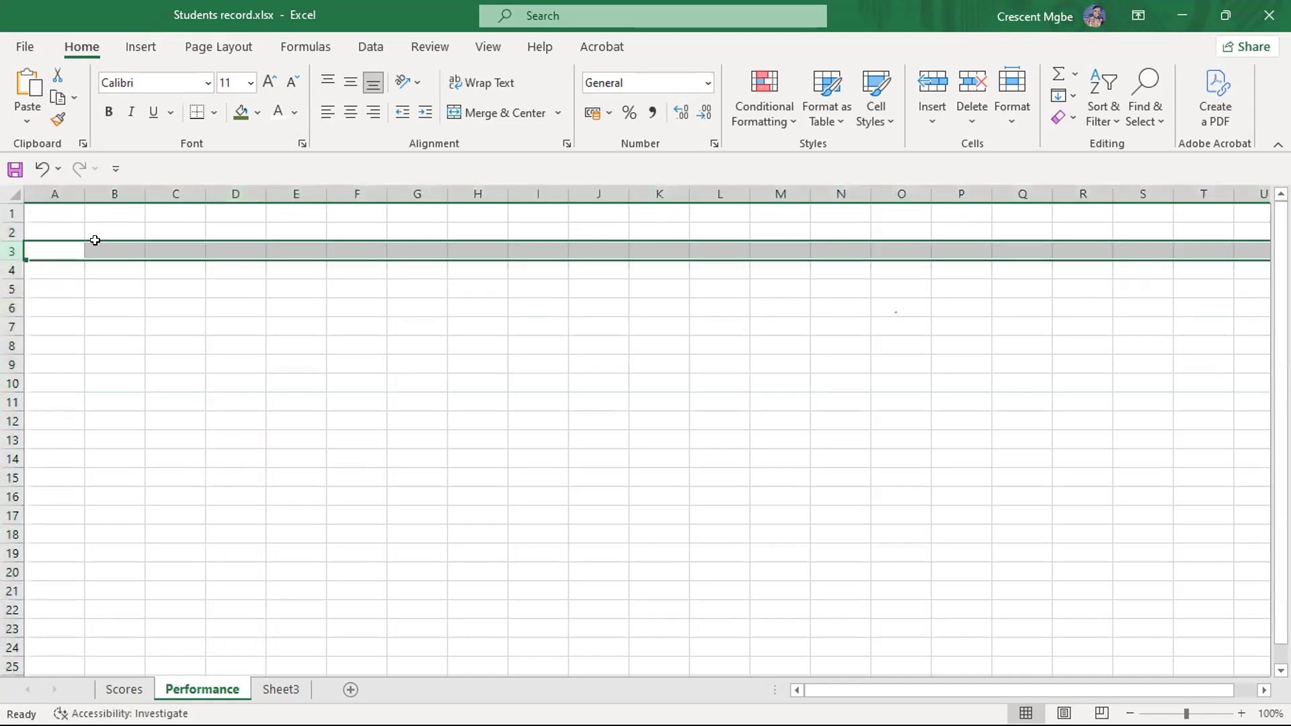
# - Select cells C3, F3, D3 and B2 in turn to illustrate individual cells where rows and columns meet
pyautogui.click(164, 250)
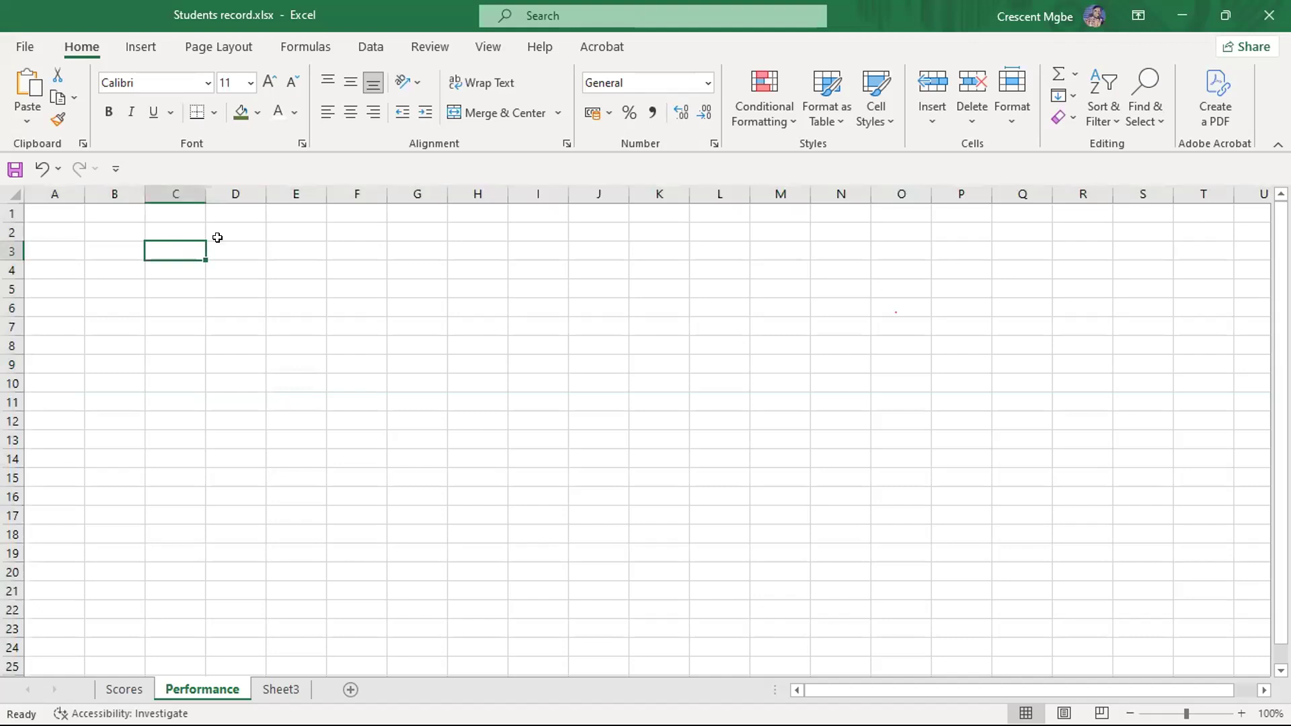
pyautogui.click(338, 249)
pyautogui.click(235, 249)
pyautogui.click(116, 232)
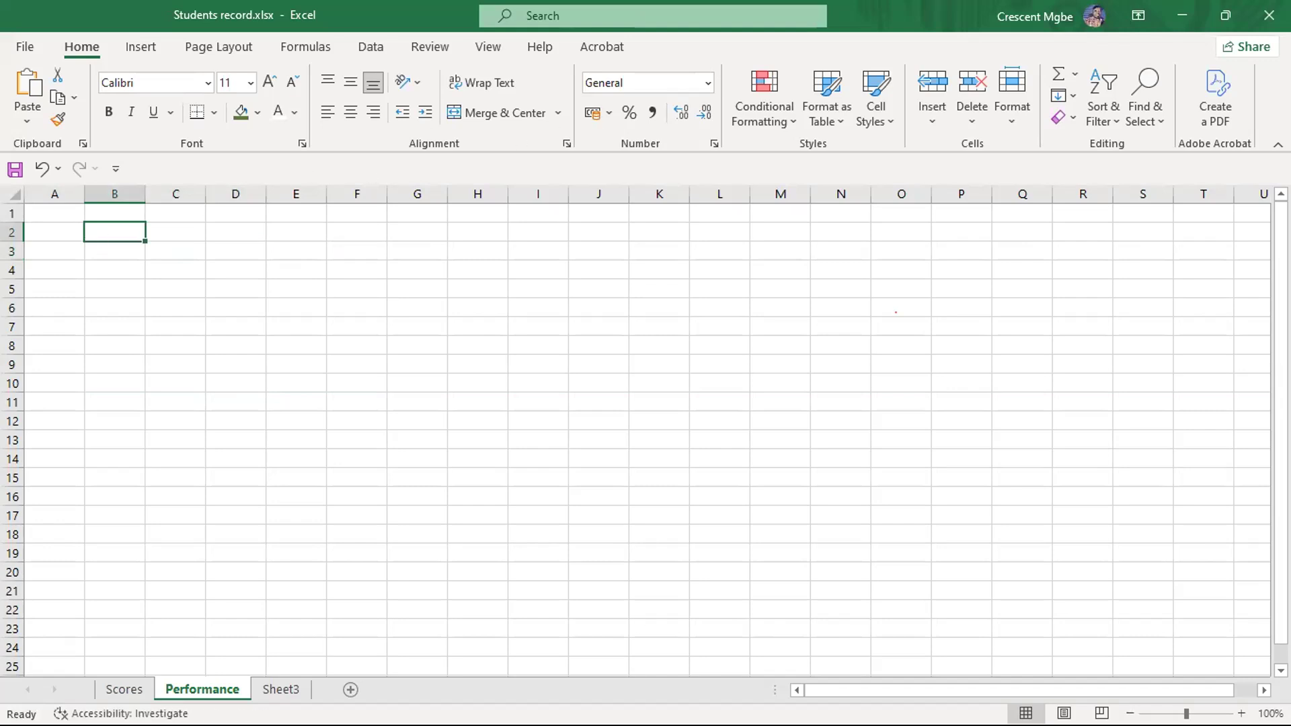
# - Collapse the ribbon and restore it after viewing the Quick Access Toolbar's customization options
pyautogui.click(1277, 144)
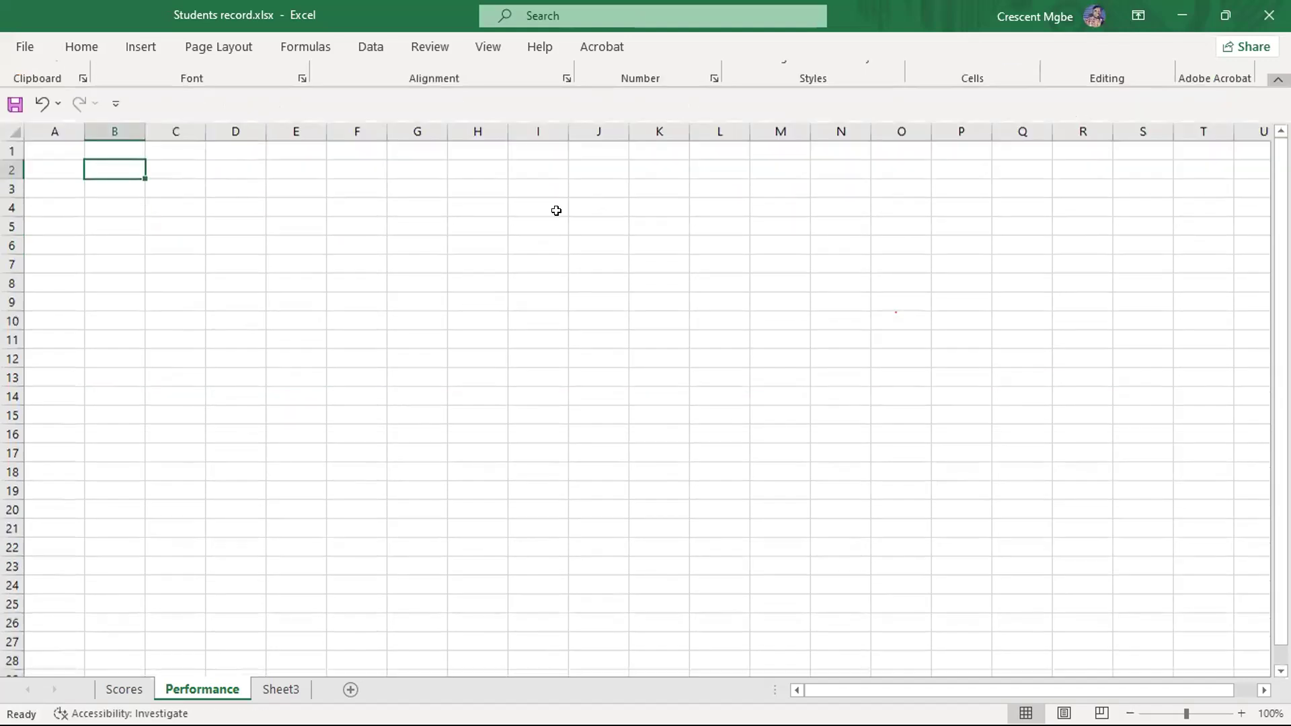
pyautogui.click(375, 291)
pyautogui.click(115, 80)
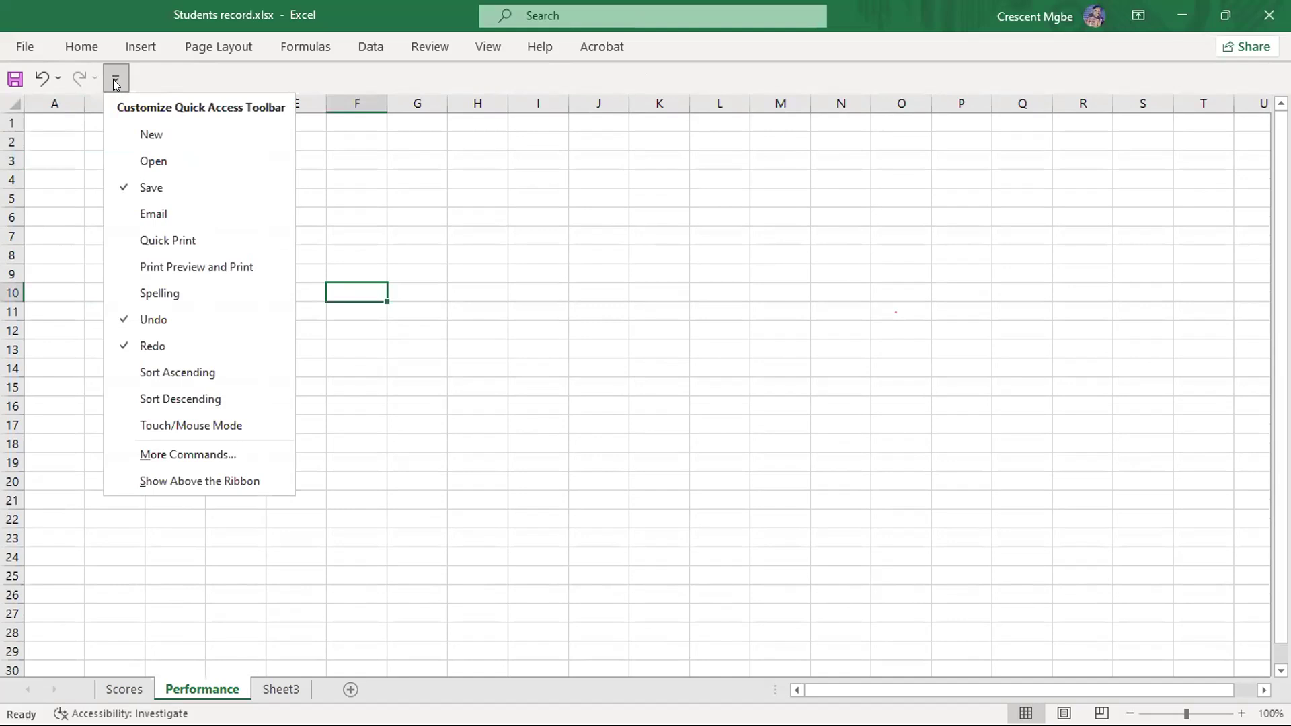
pyautogui.click(475, 240)
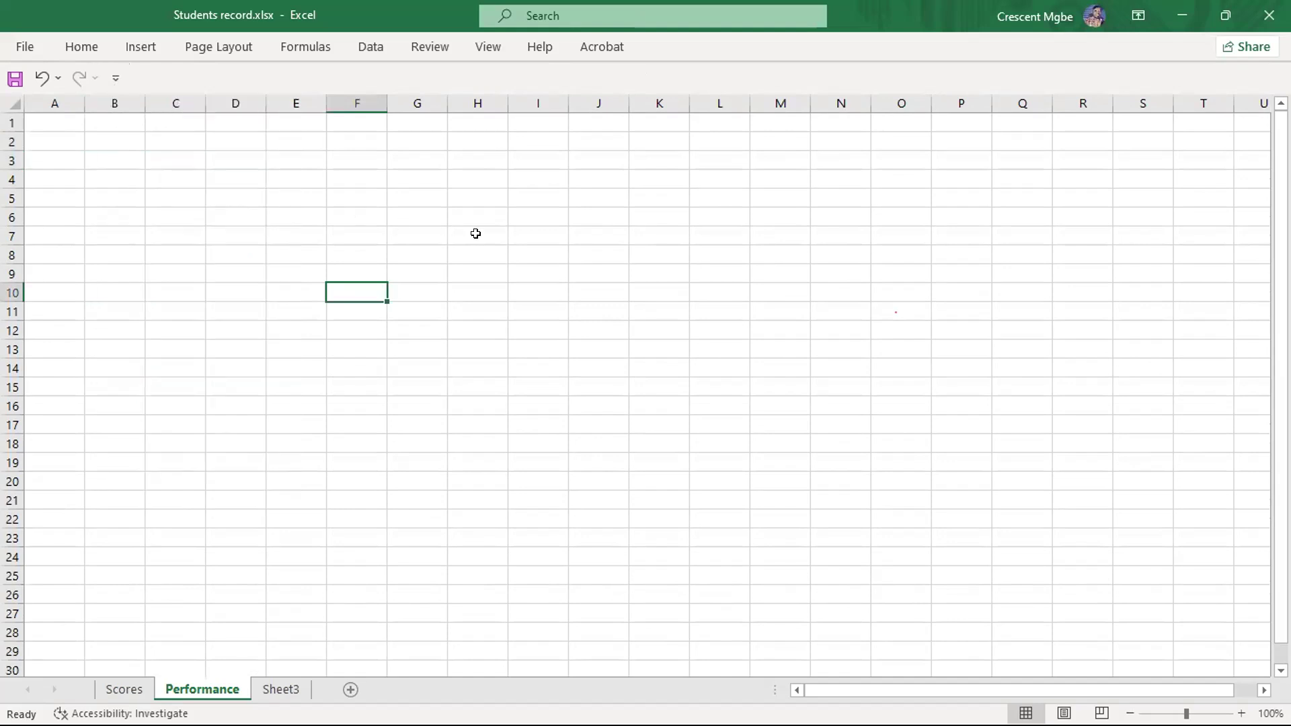
pyautogui.click(79, 50)
pyautogui.click(79, 50)
pyautogui.click(91, 40)
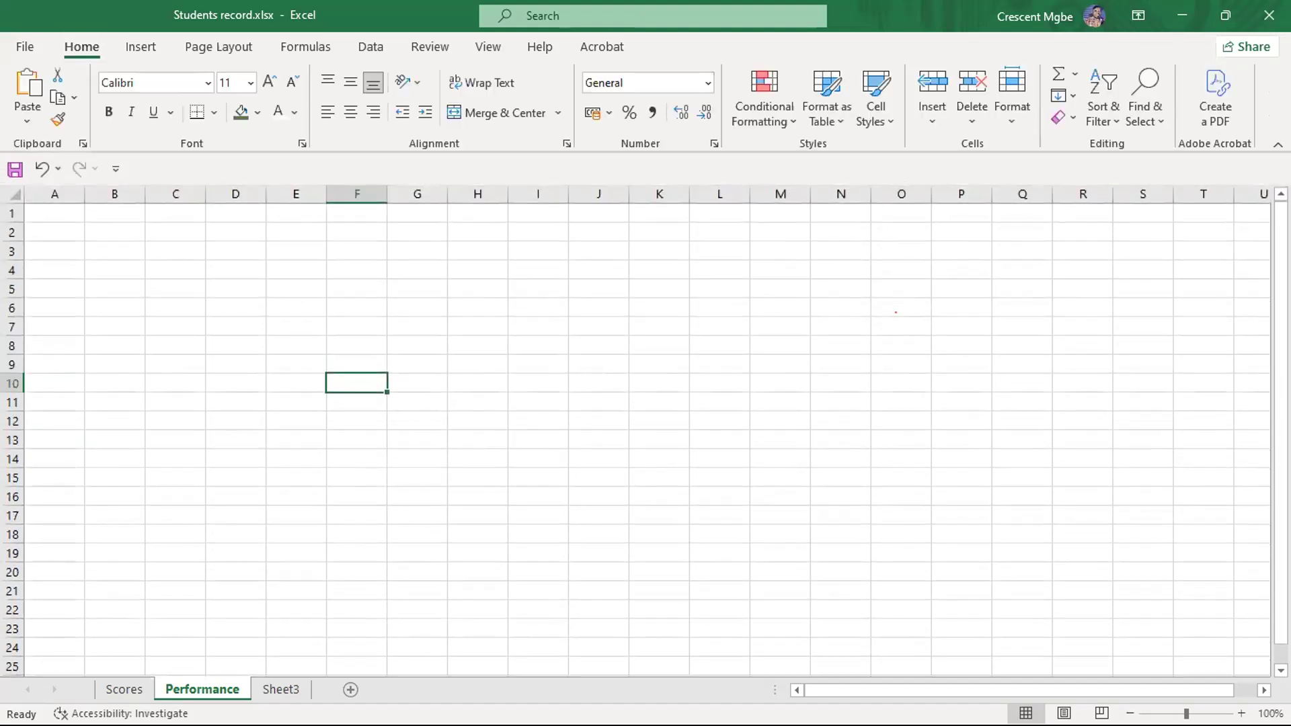
# - Examine the list of undoable actions and the commands available for the Quick Access Toolbar
pyautogui.click(348, 324)
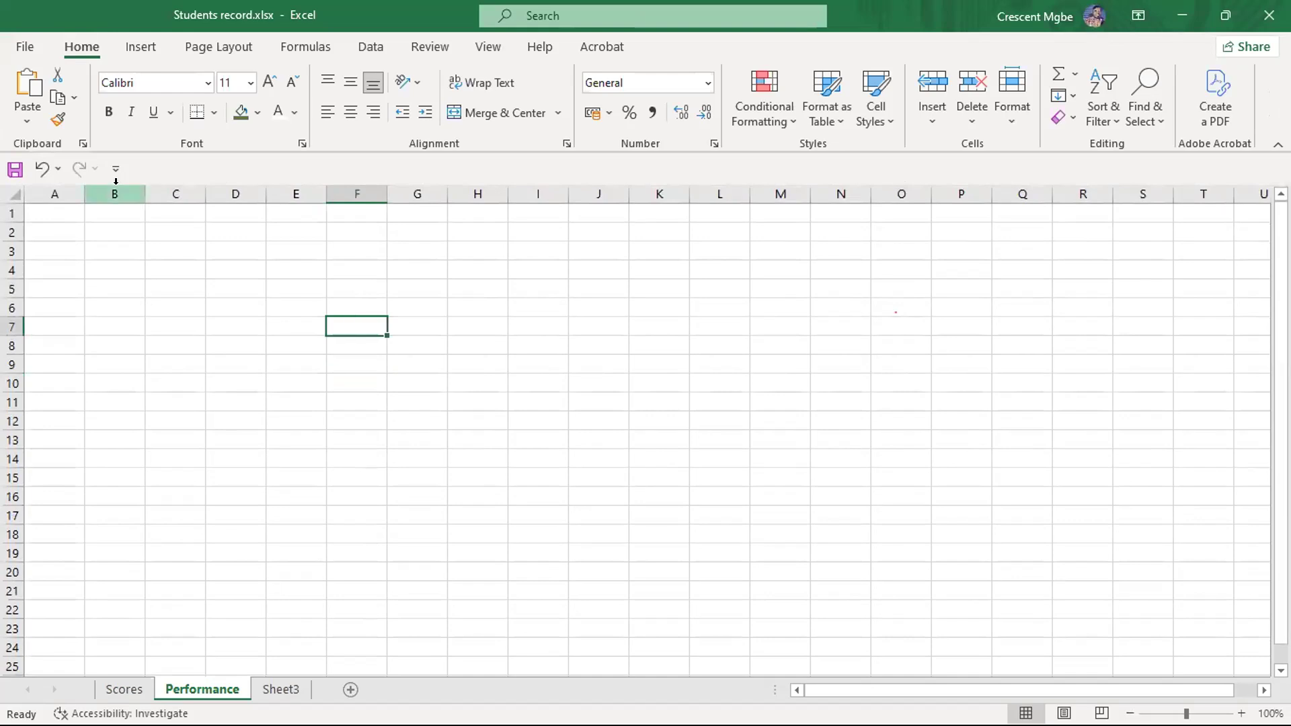
pyautogui.click(52, 167)
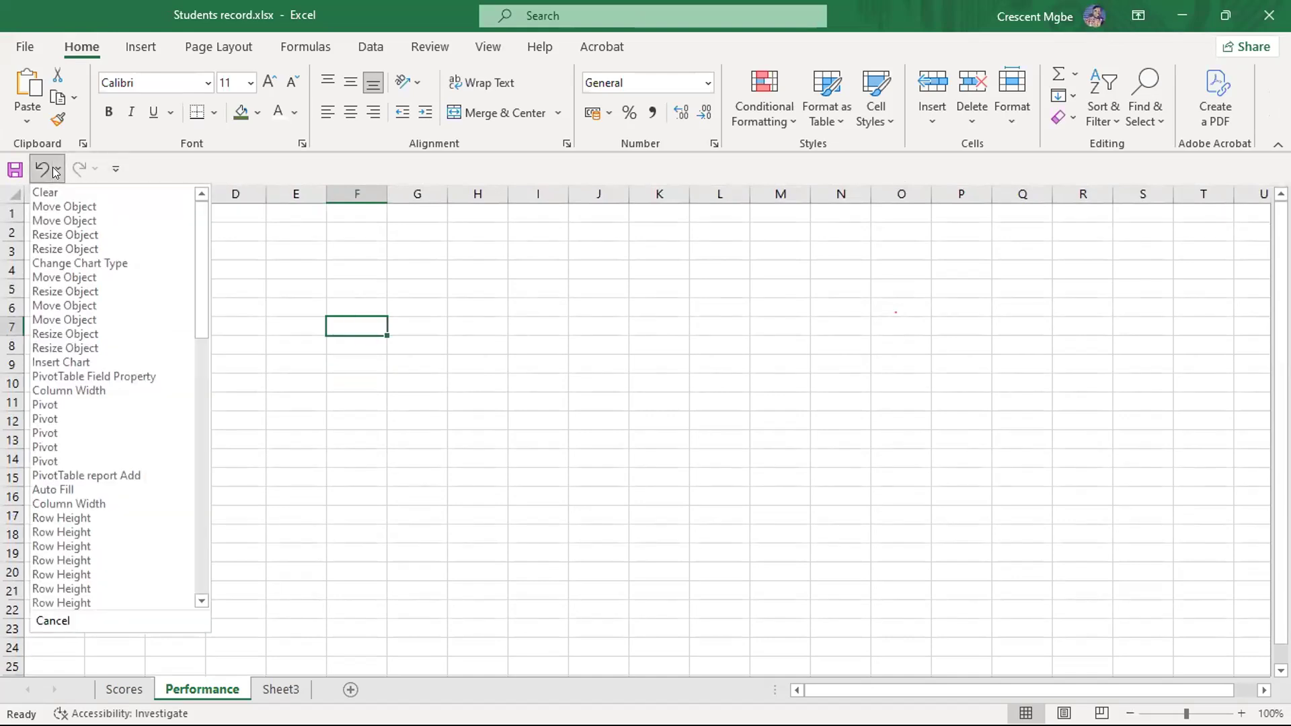
pyautogui.click(113, 166)
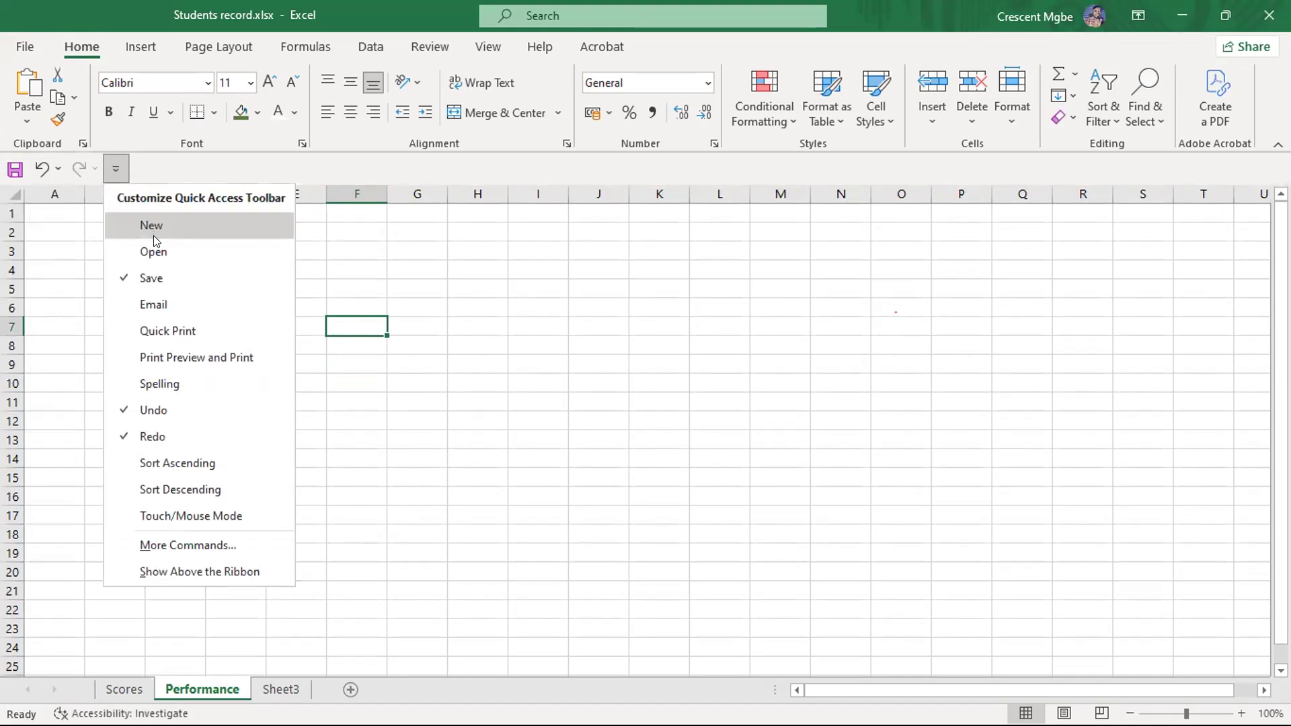
pyautogui.click(581, 299)
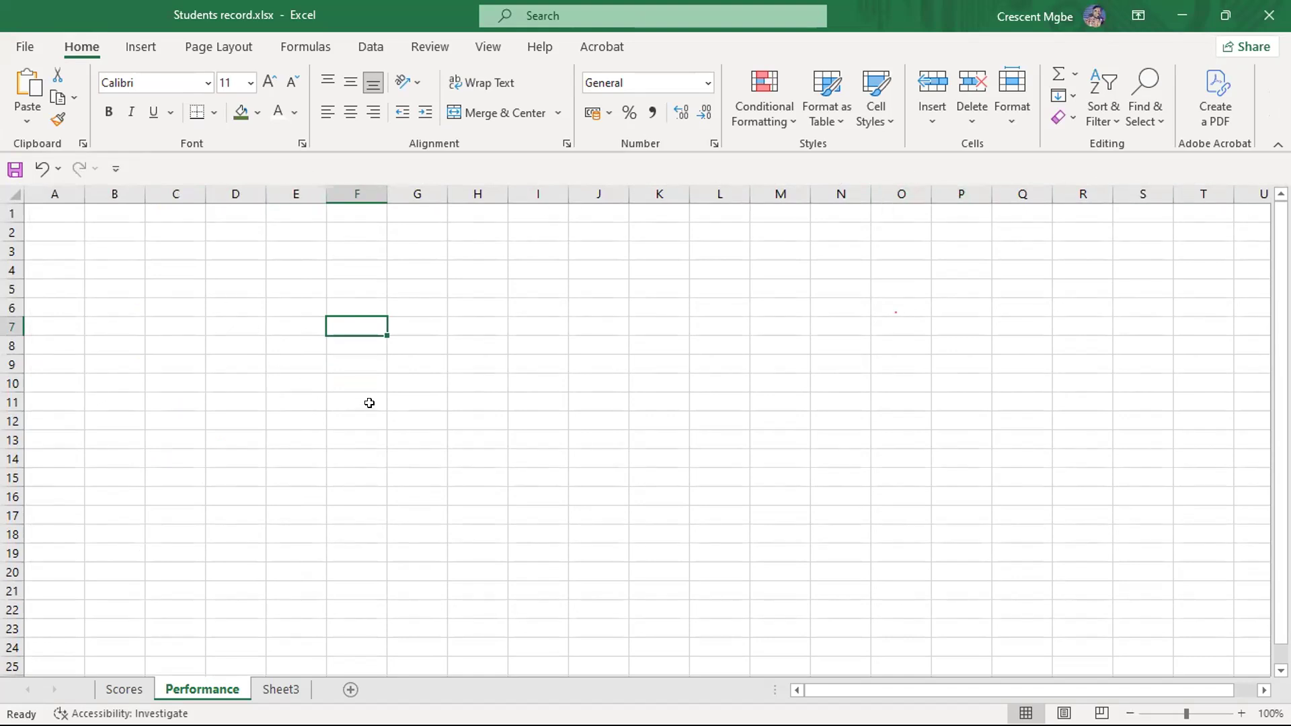
pyautogui.click(116, 188)
pyautogui.click(278, 294)
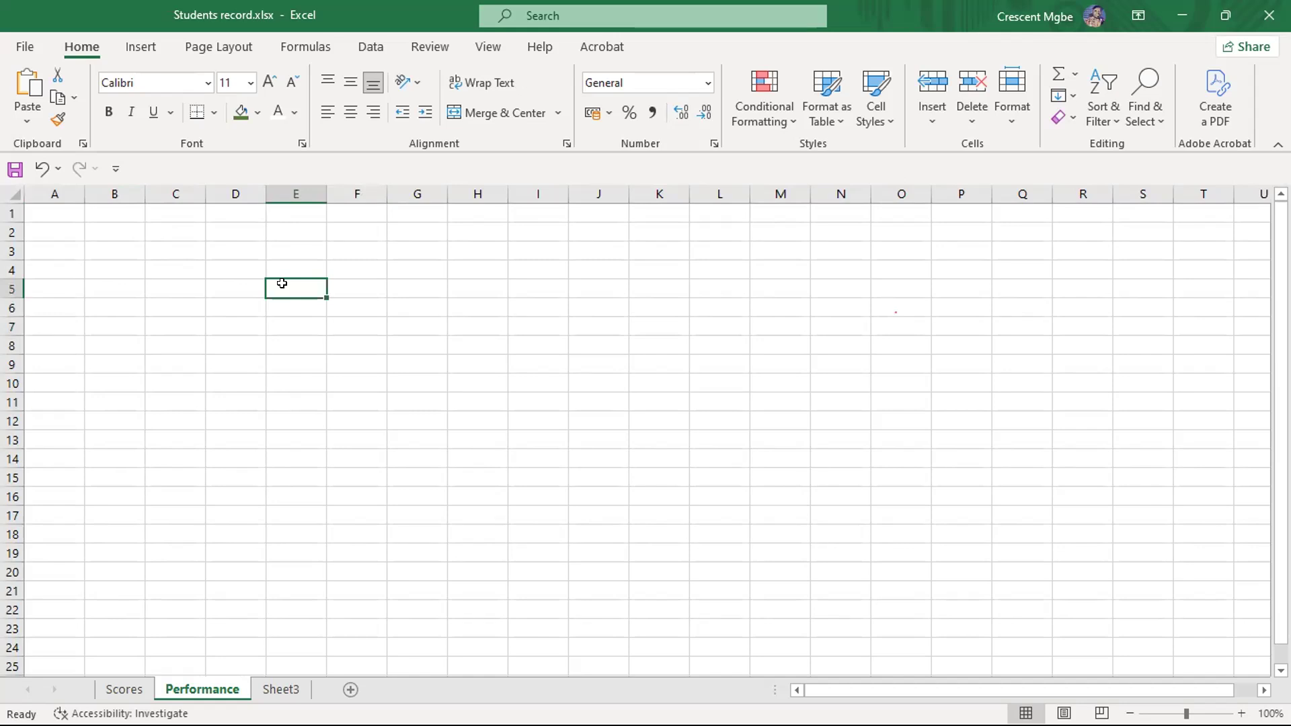
pyautogui.click(209, 321)
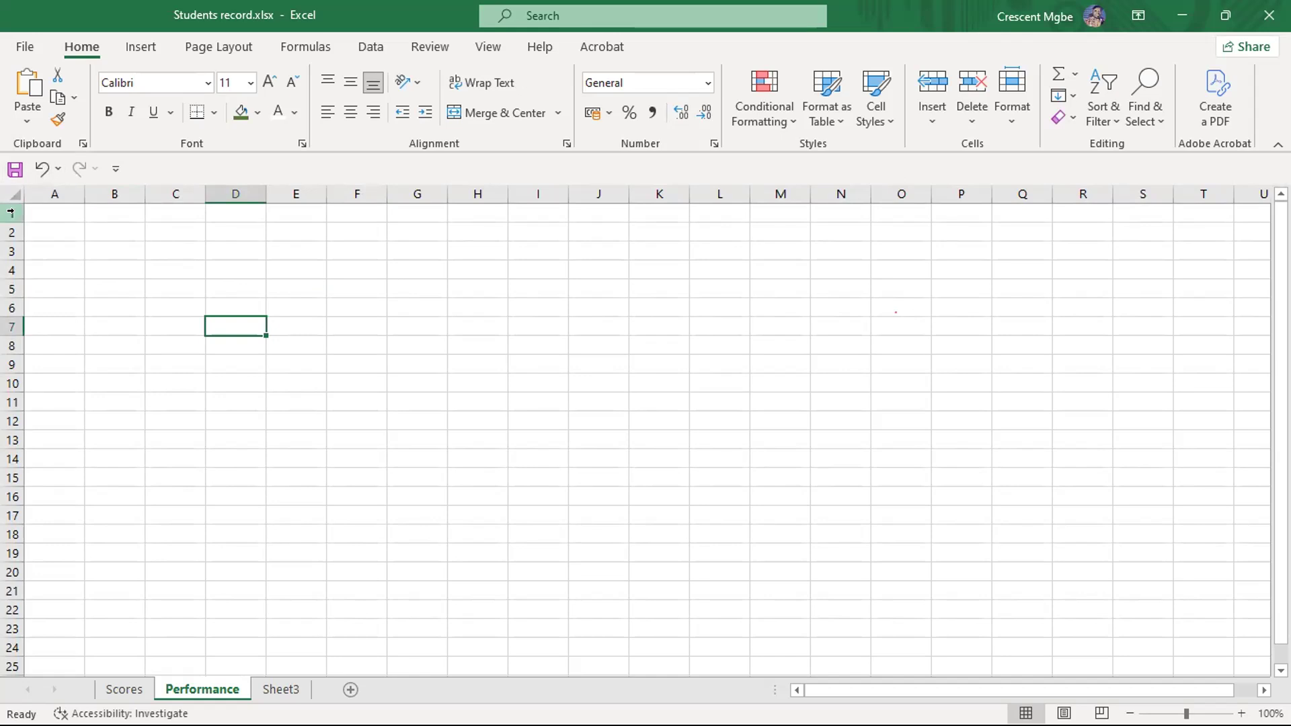
# - Highlight columns A and B, and jump from cell T6 to the sheet's last column in row 6
pyautogui.click(40, 193)
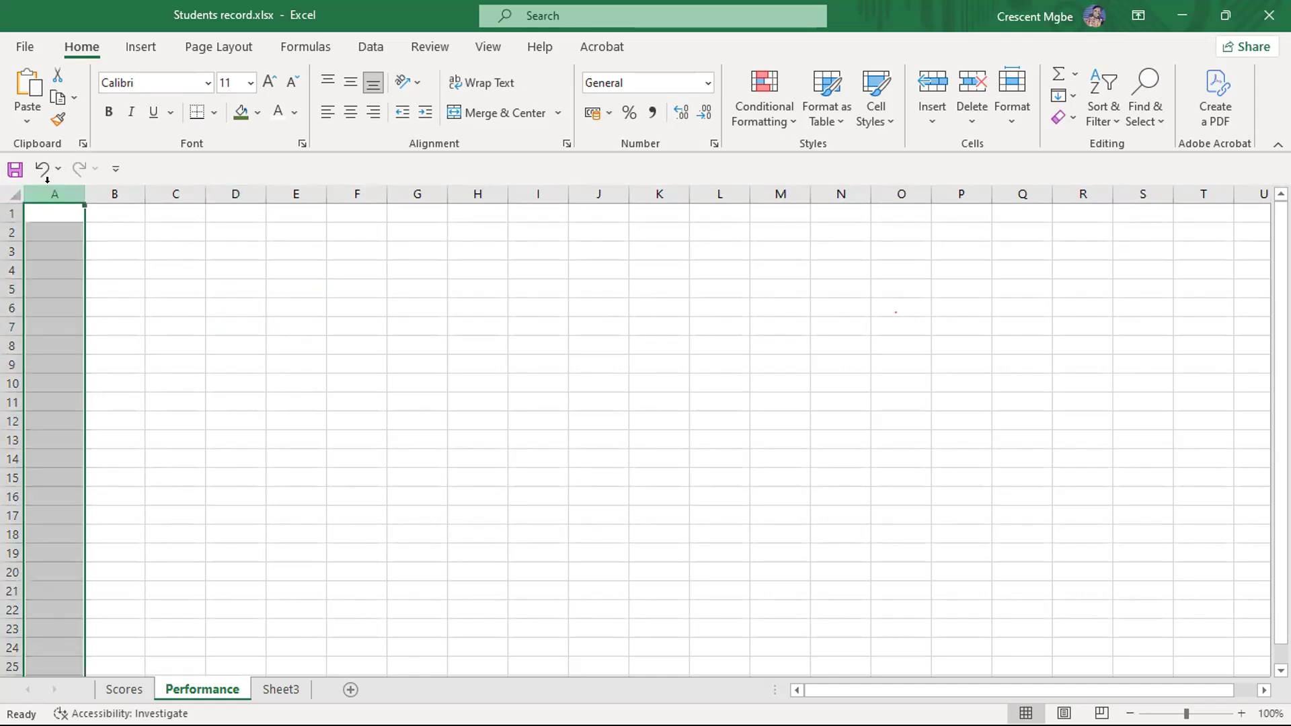
pyautogui.click(115, 194)
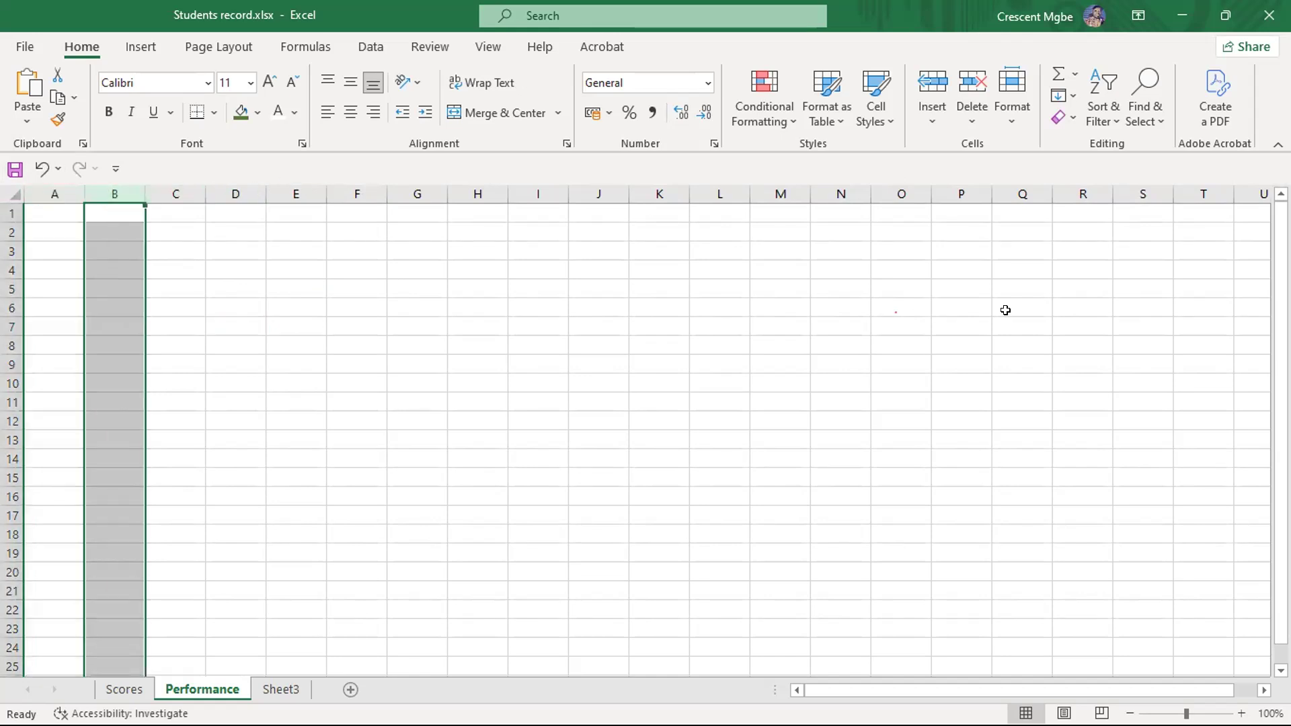
pyautogui.moveTo(896, 691); pyautogui.dragTo(1101, 690)
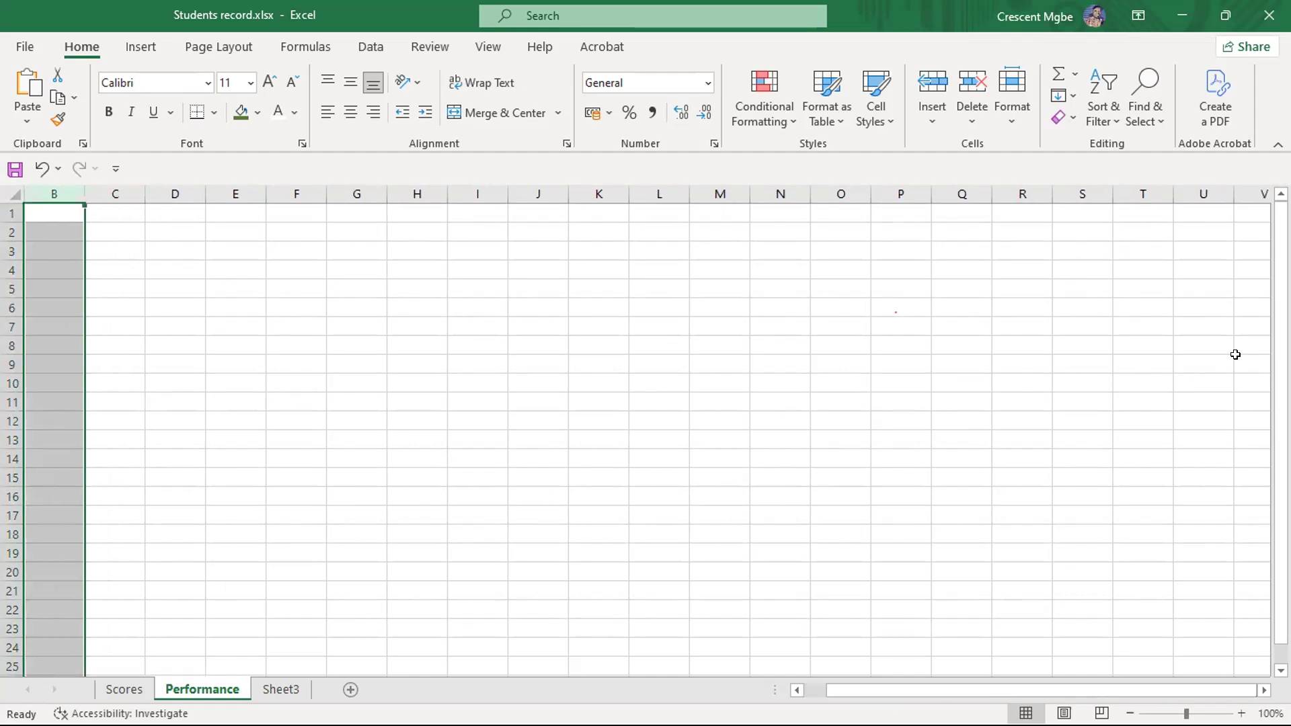
pyautogui.click(1250, 185)
pyautogui.click(1161, 296)
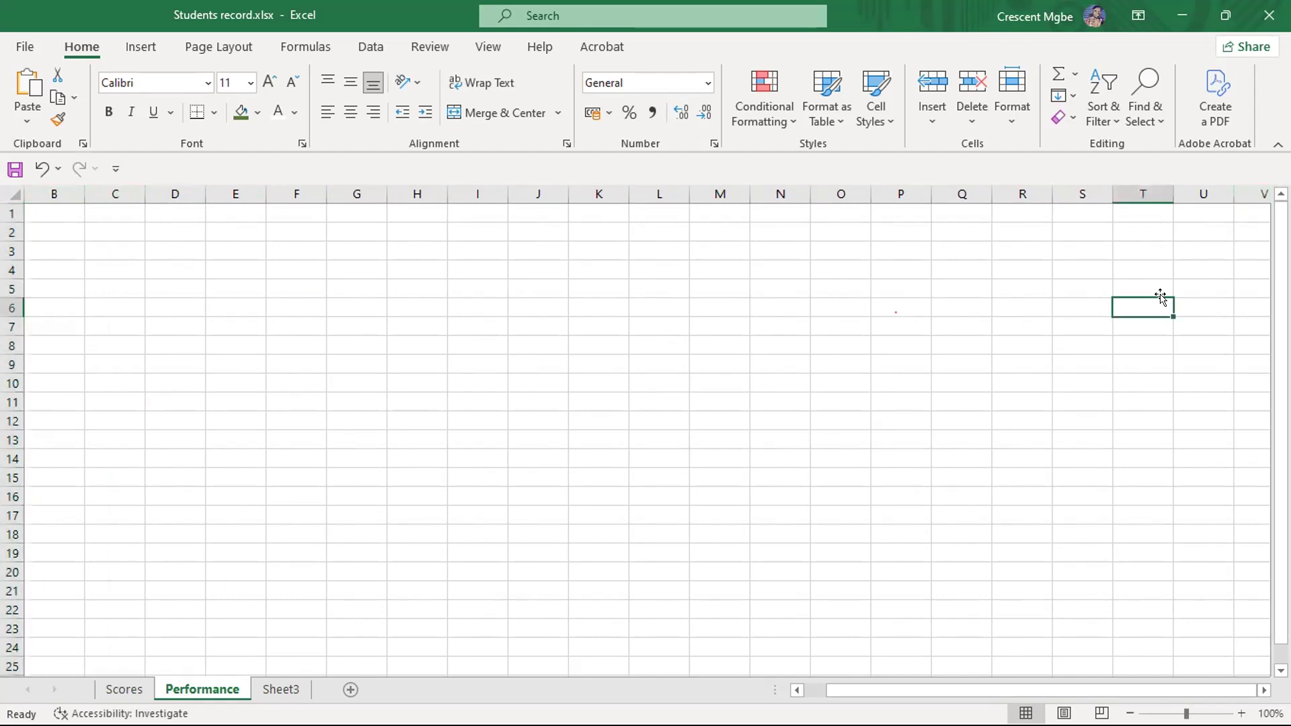
pyautogui.hotkey('ctrl', 'Right')
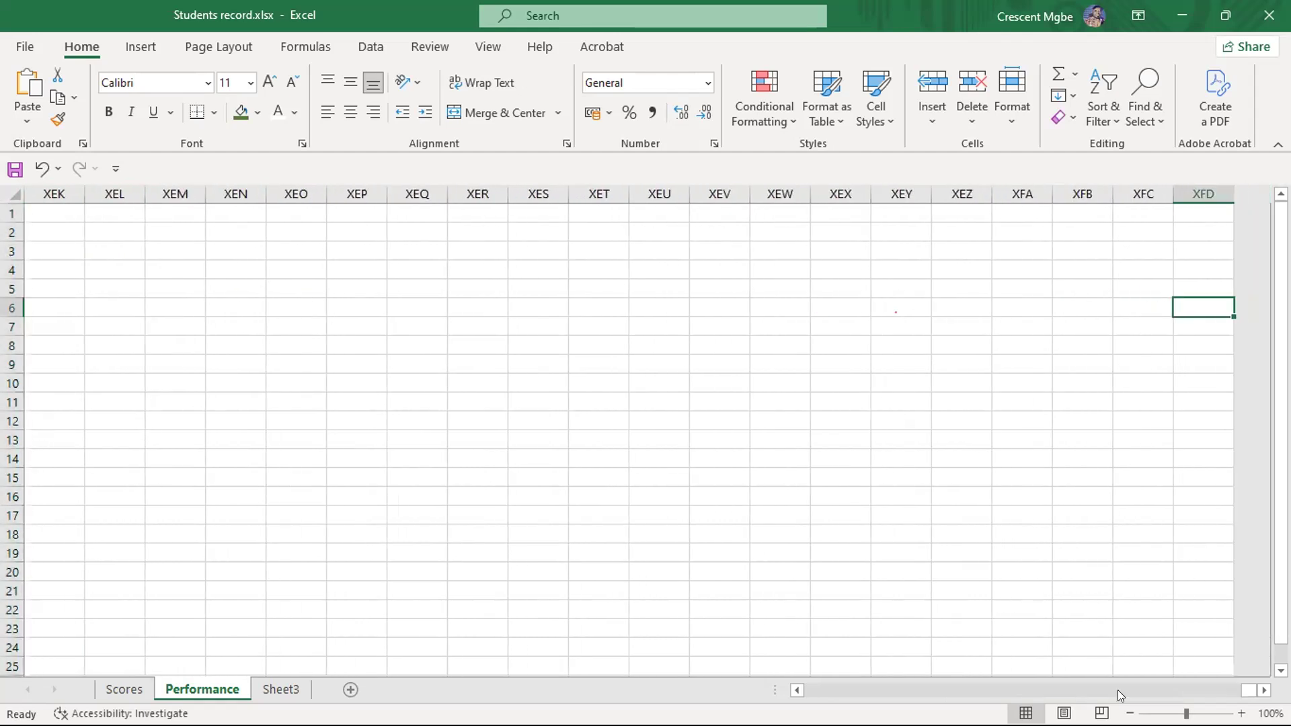
# - Bring the sheet's first columns back into view and jump to the last column in row 6 again
pyautogui.moveTo(1245, 690); pyautogui.dragTo(1089, 690)
pyautogui.moveTo(1241, 692); pyautogui.dragTo(804, 688)
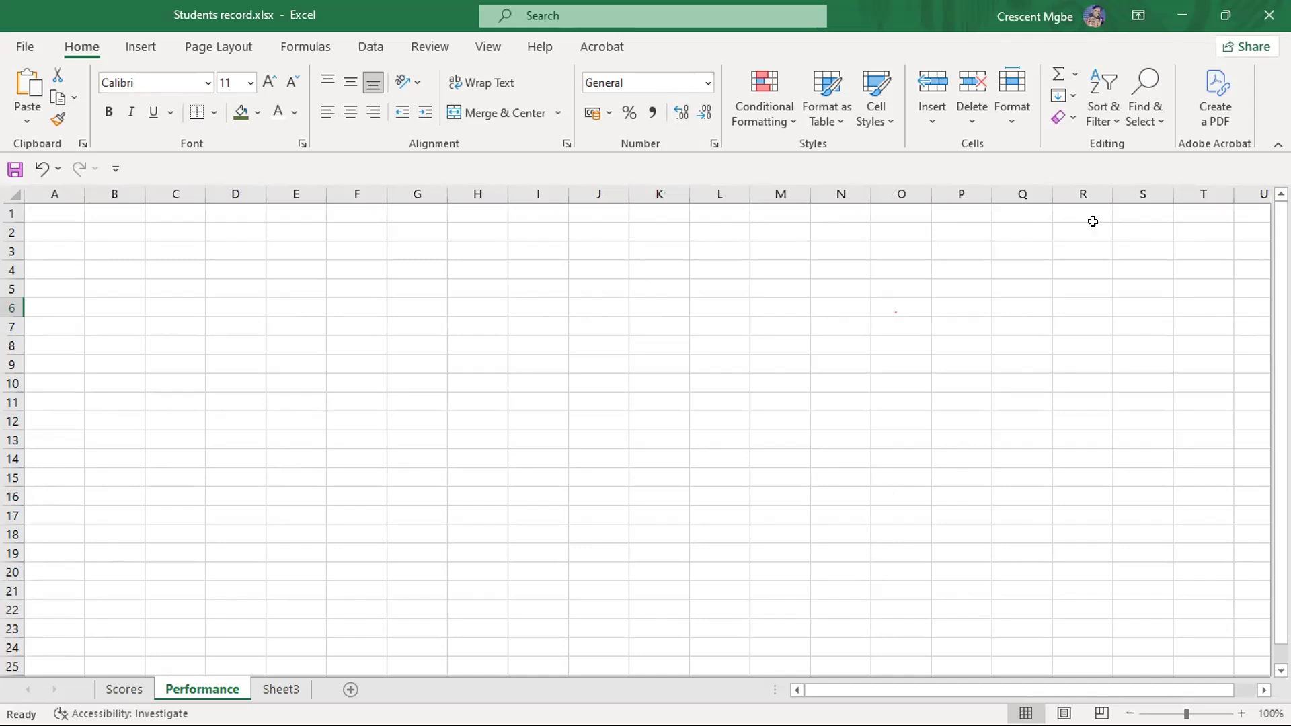
pyautogui.click(1261, 691)
pyautogui.click(1260, 691)
pyautogui.click(1260, 691)
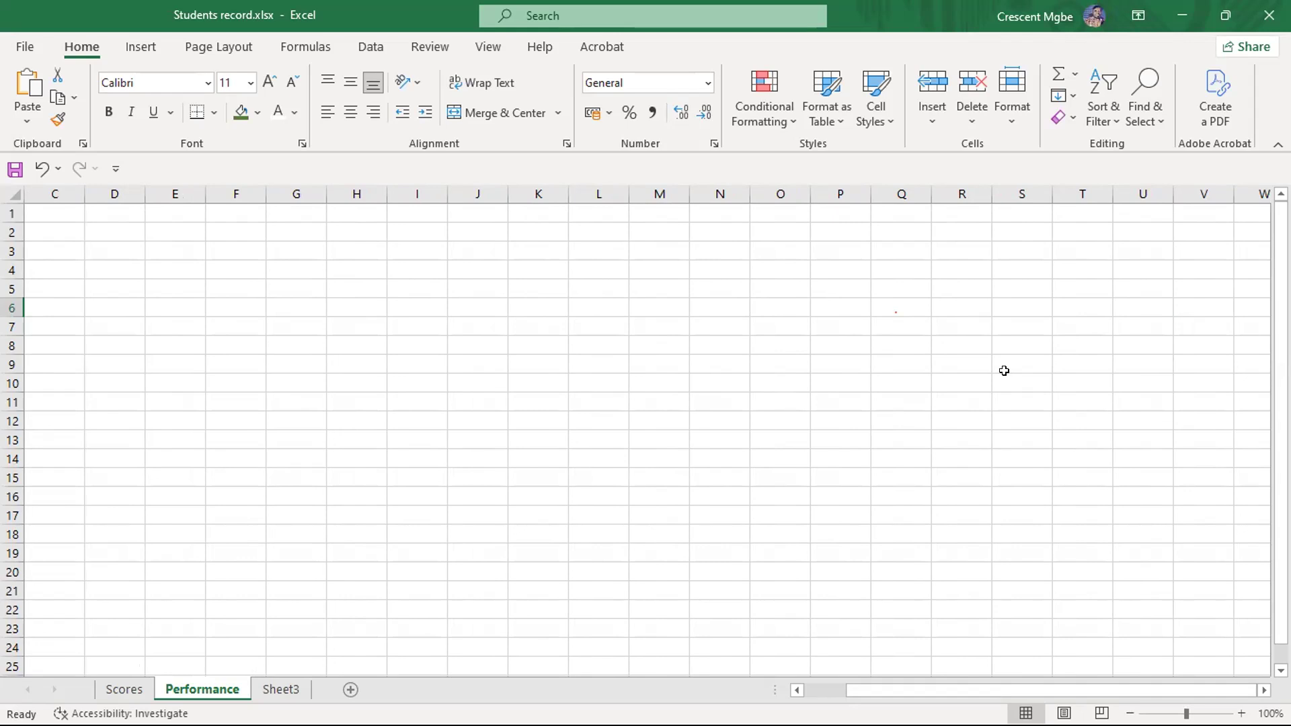
pyautogui.hotkey('ctrl', 'Right')
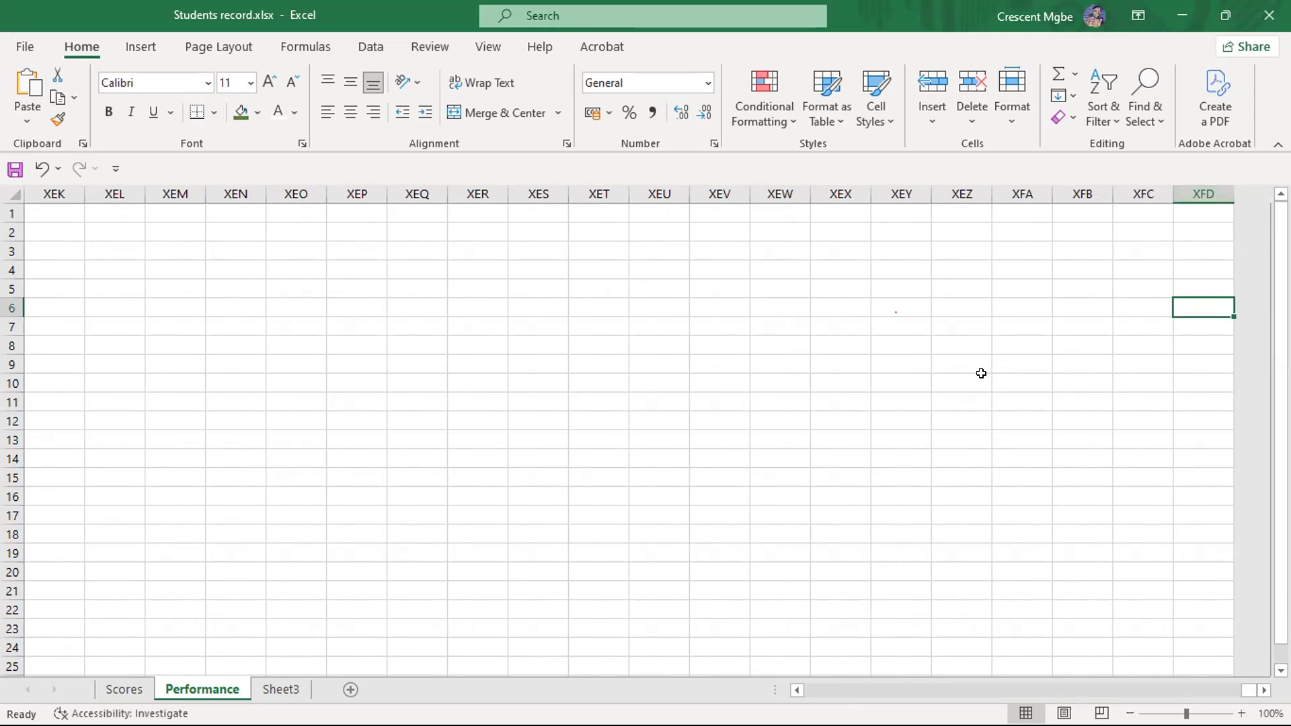
# - Select cells XEO2 and XFD5, and highlight columns XEL, XEM and XFD one at a time
pyautogui.click(300, 230)
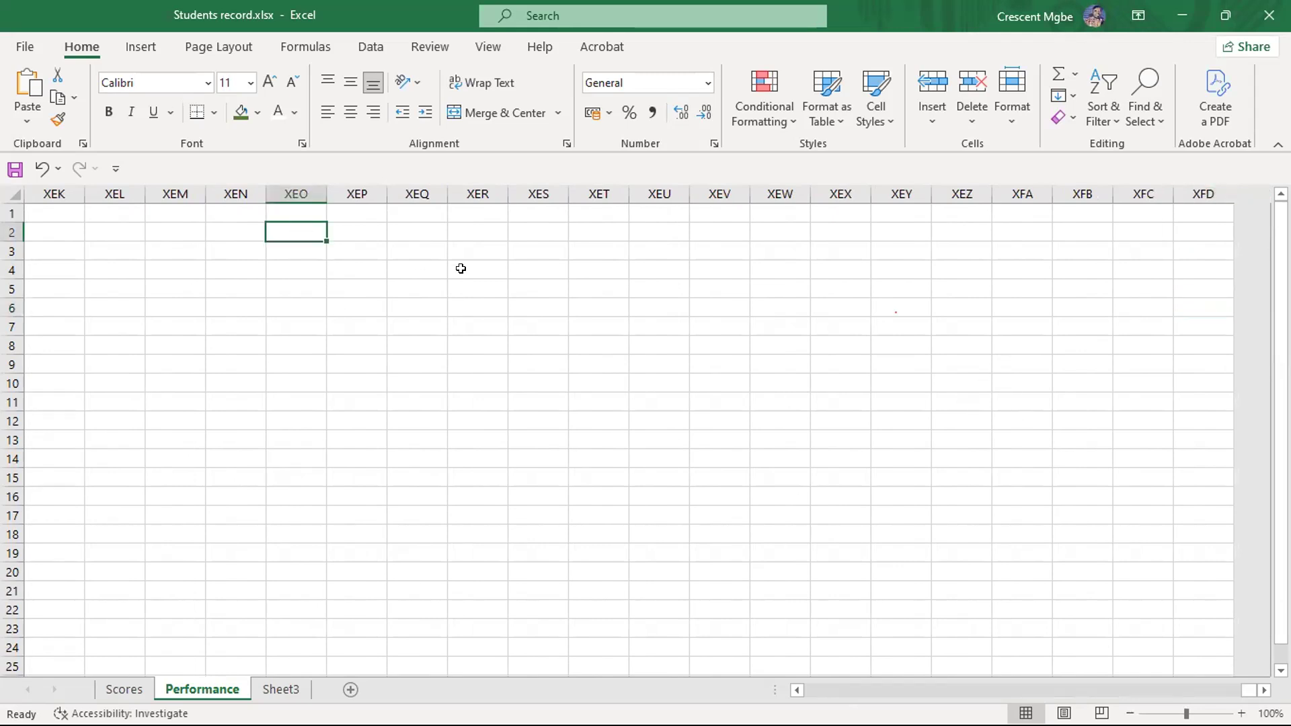
pyautogui.moveTo(961, 288); pyautogui.dragTo(1171, 280)
pyautogui.click(1172, 281)
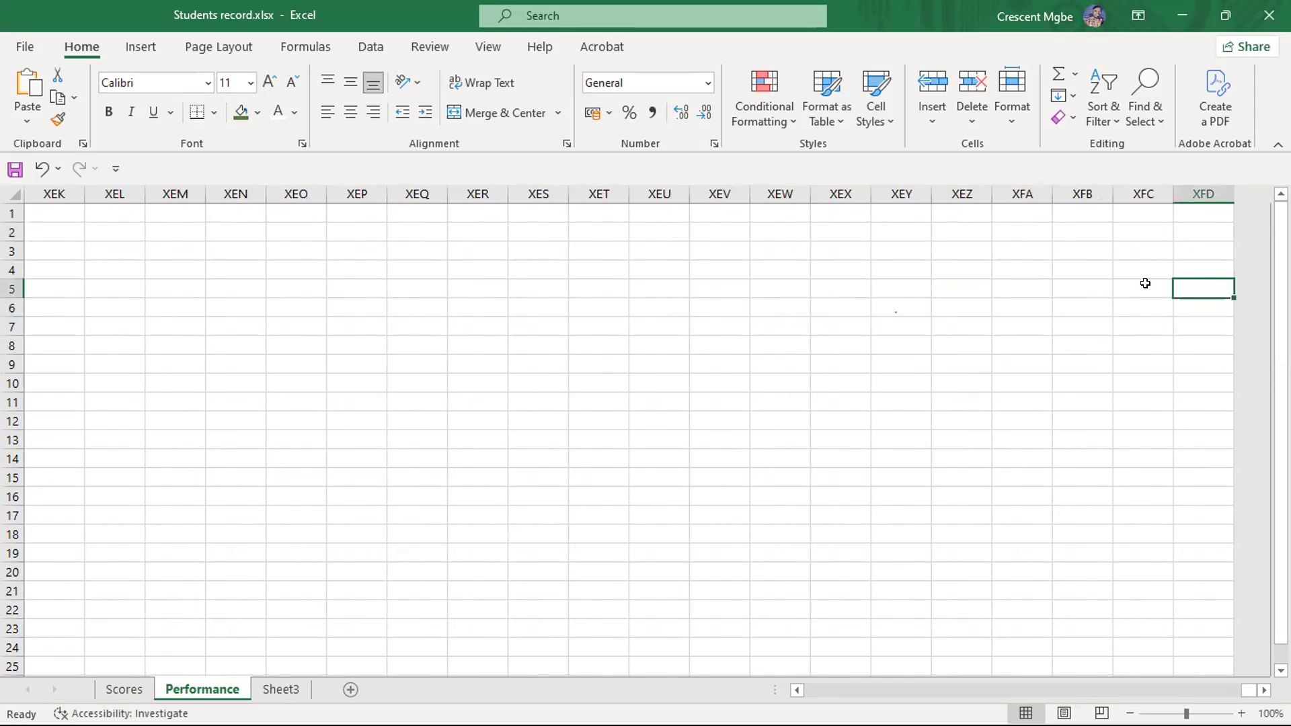
pyautogui.click(95, 188)
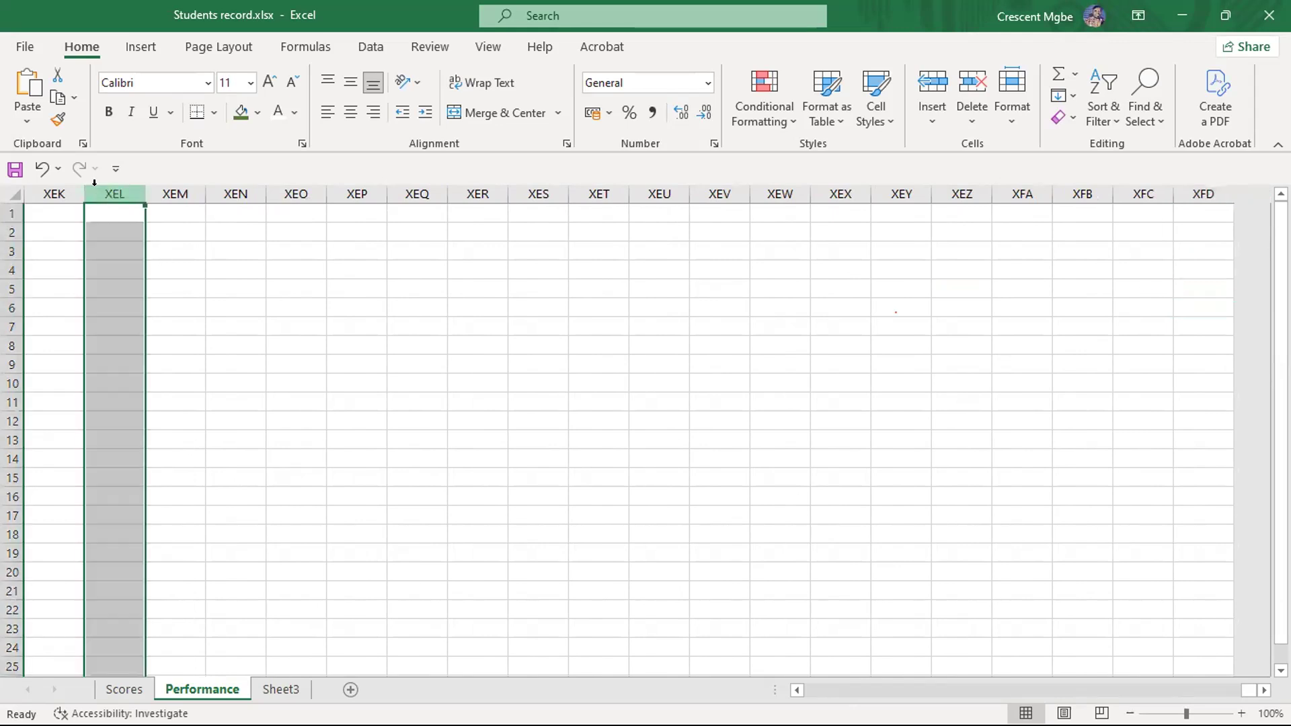
pyautogui.click(172, 194)
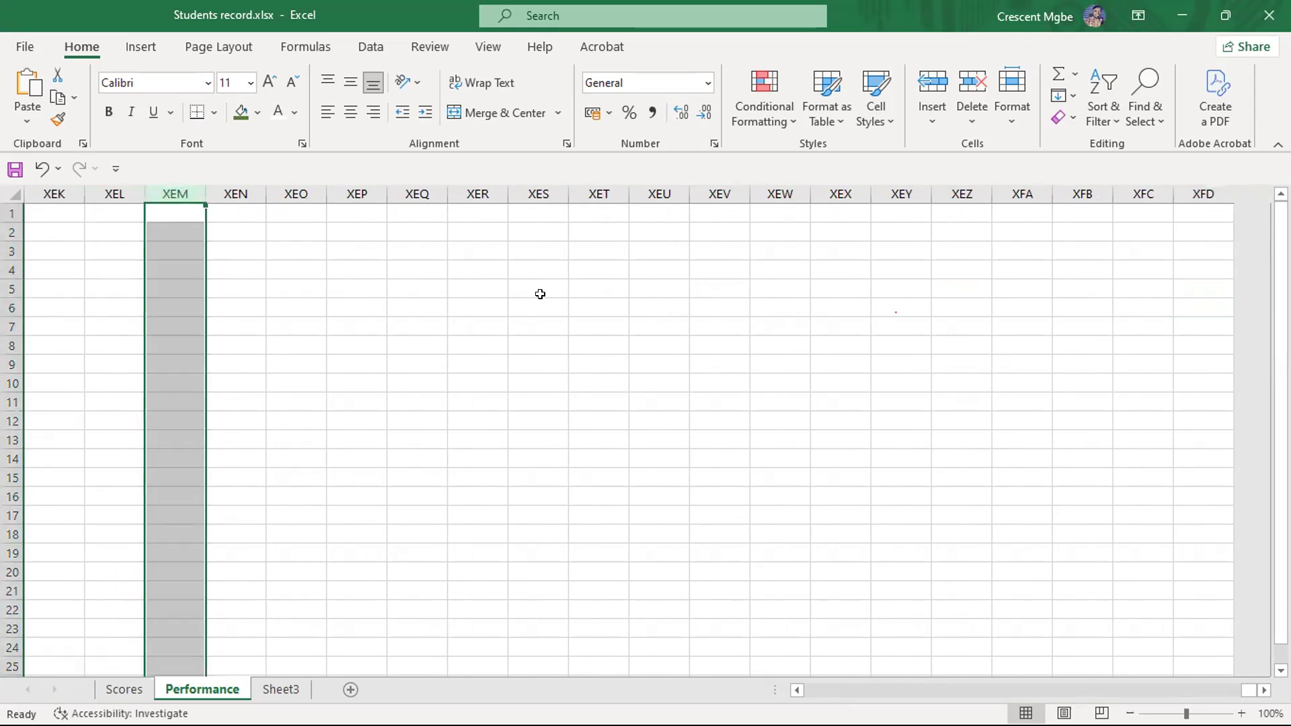
pyautogui.click(1192, 194)
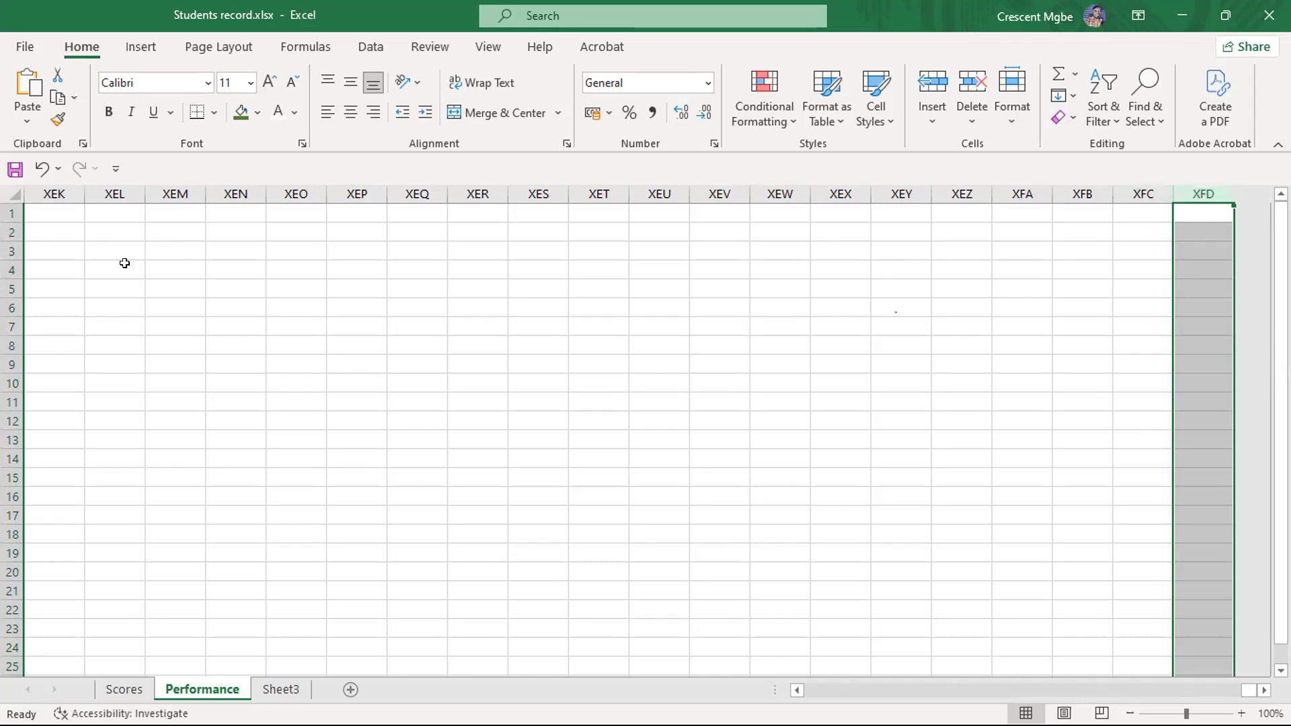
# - Return to cell A2 in the sheet's first column and jump to the last row of column A
pyautogui.click(85, 234)
pyautogui.hotkey('ctrl', 'Left')
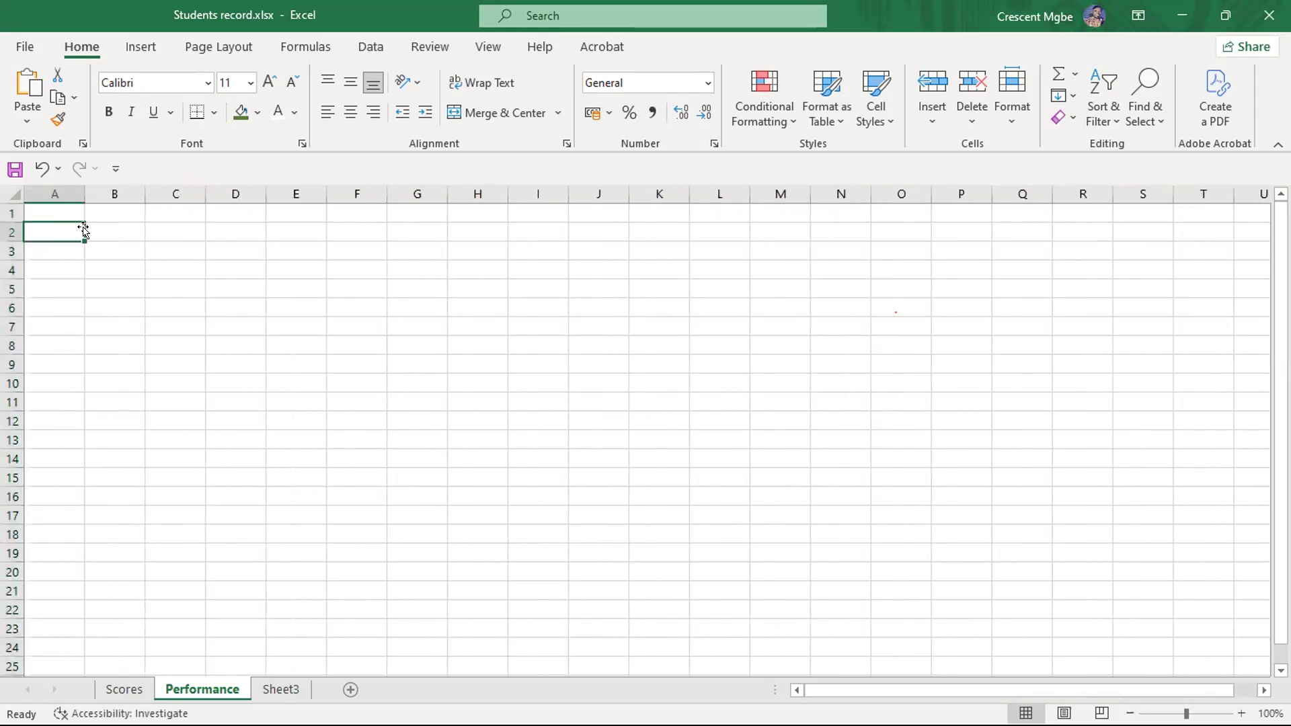
pyautogui.scroll(-4, 142, 285)
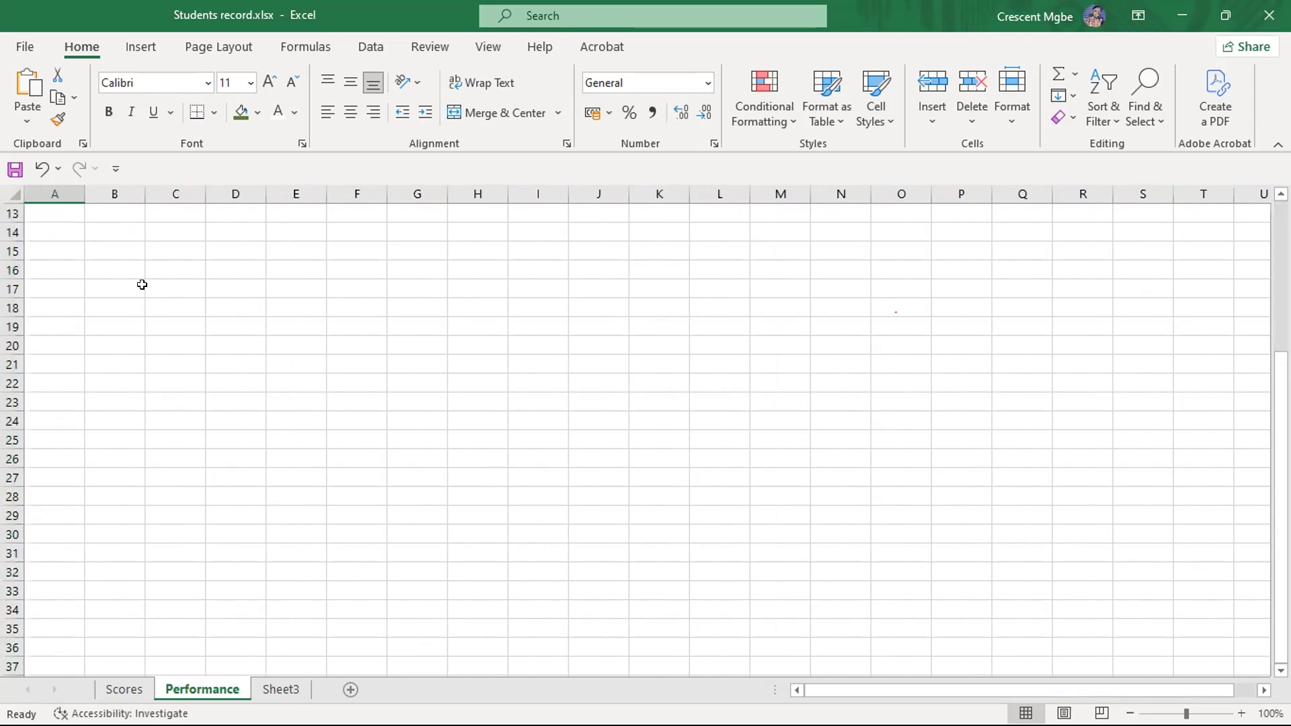
pyautogui.hotkey('ctrl', 'Down')
pyautogui.scroll(-2, 155, 305)
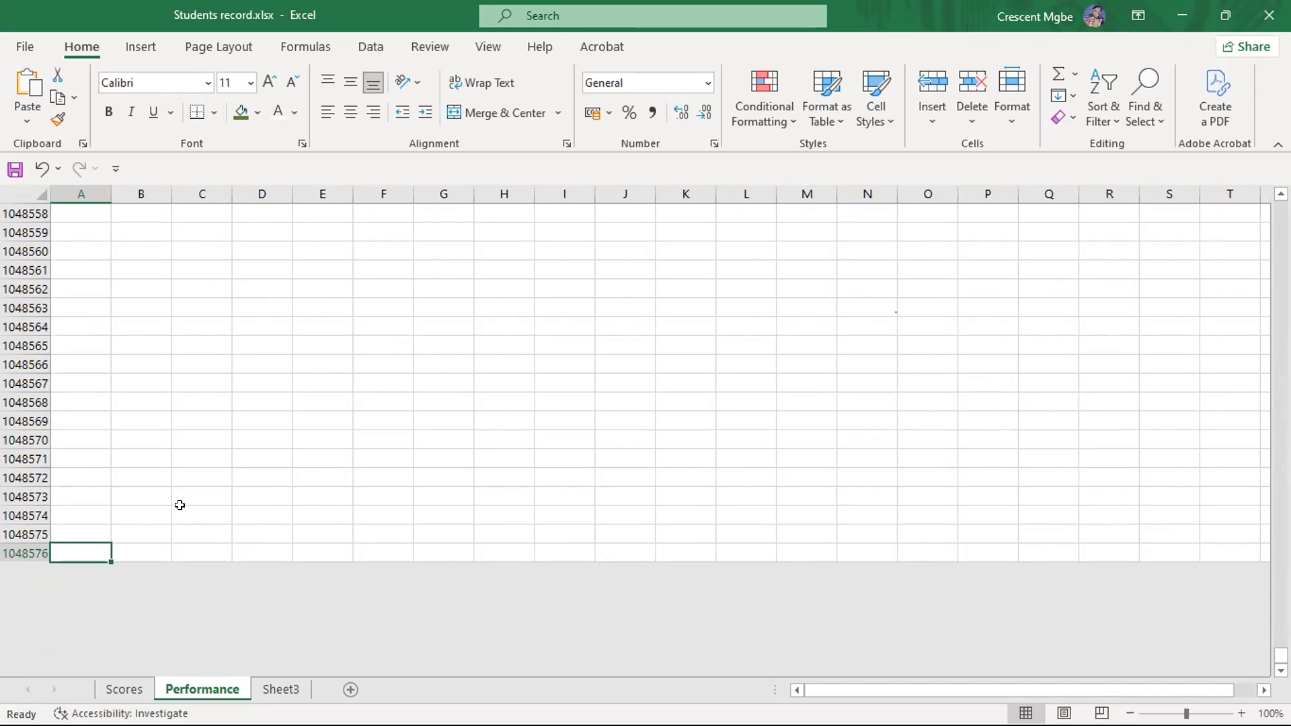
# - Look through the rows above the sheet's end and jump to the last row of column A again
pyautogui.scroll(5, 392, 338)
pyautogui.scroll(20, 392, 338)
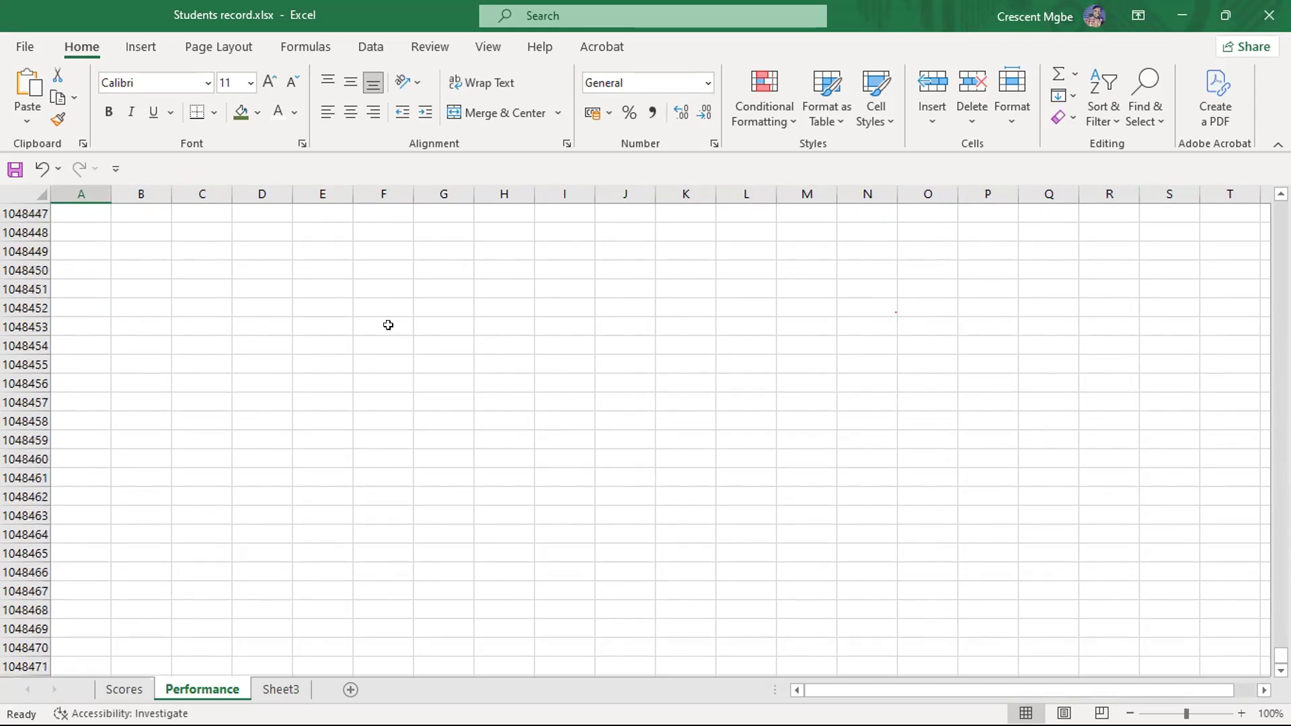
pyautogui.scroll(6, 383, 310)
pyautogui.scroll(-16, 383, 310)
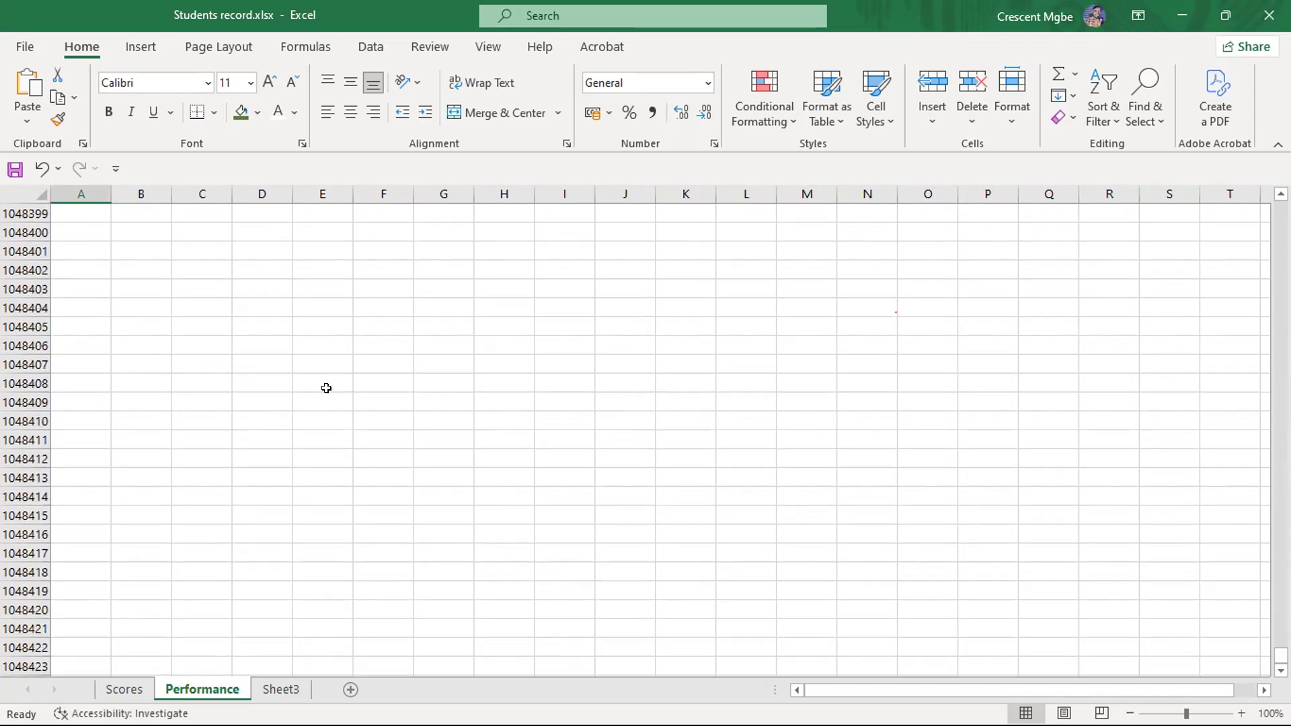
pyautogui.scroll(-20, 375, 314)
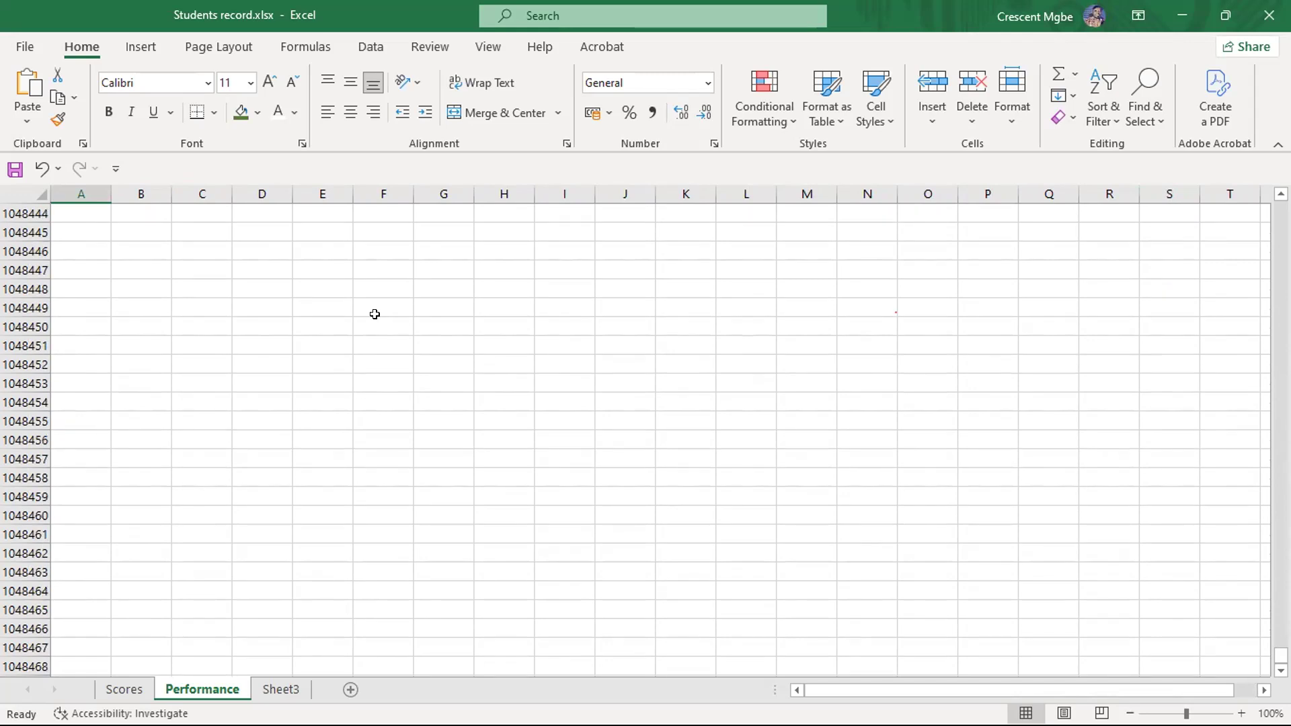
pyautogui.hotkey('ctrl', 'Down')
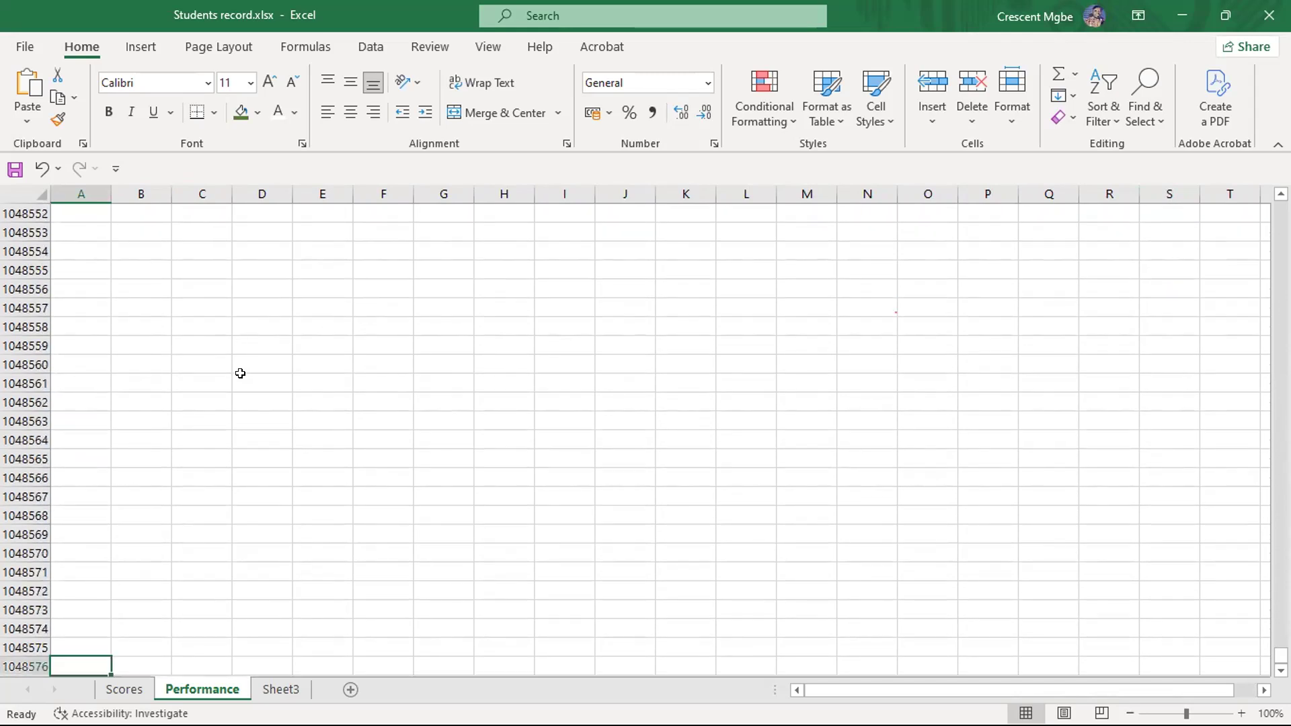
pyautogui.scroll(-7, 242, 373)
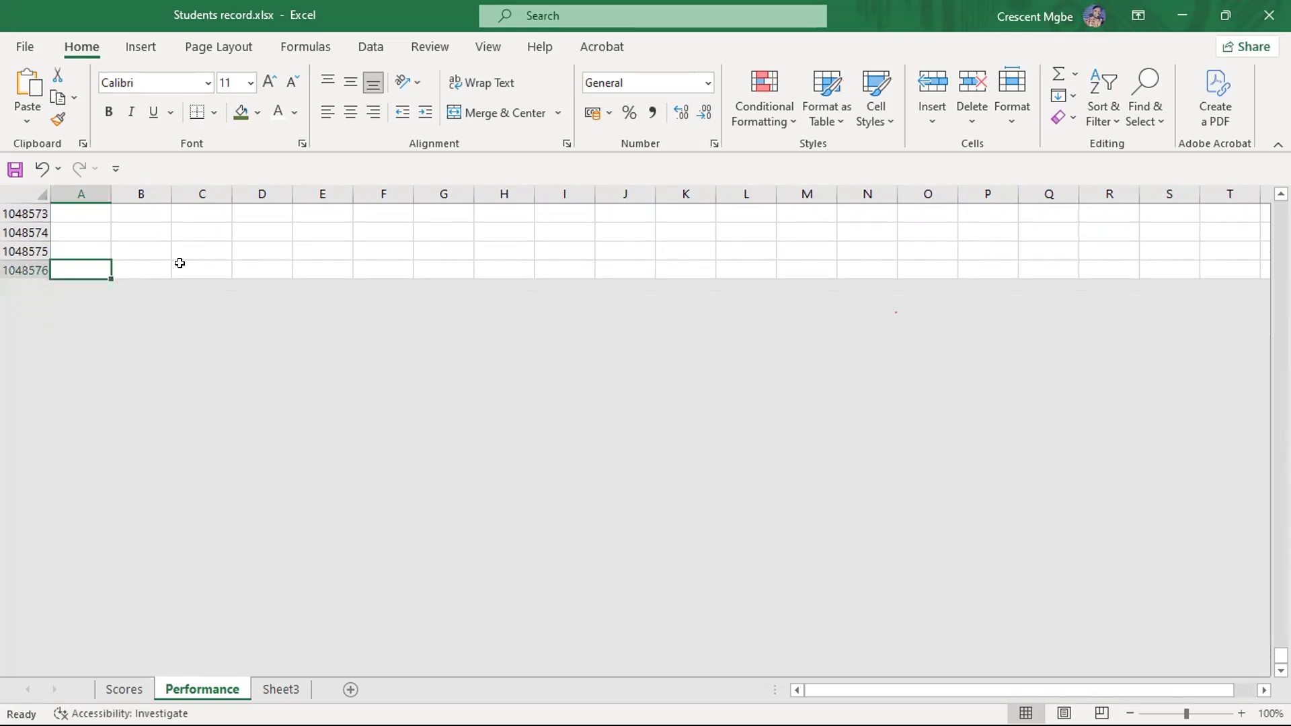
# - Select the last-row cells of columns D and C one at a time and examine the row numbers at the sheet's end
pyautogui.click(240, 271)
pyautogui.scroll(4, 443, 282)
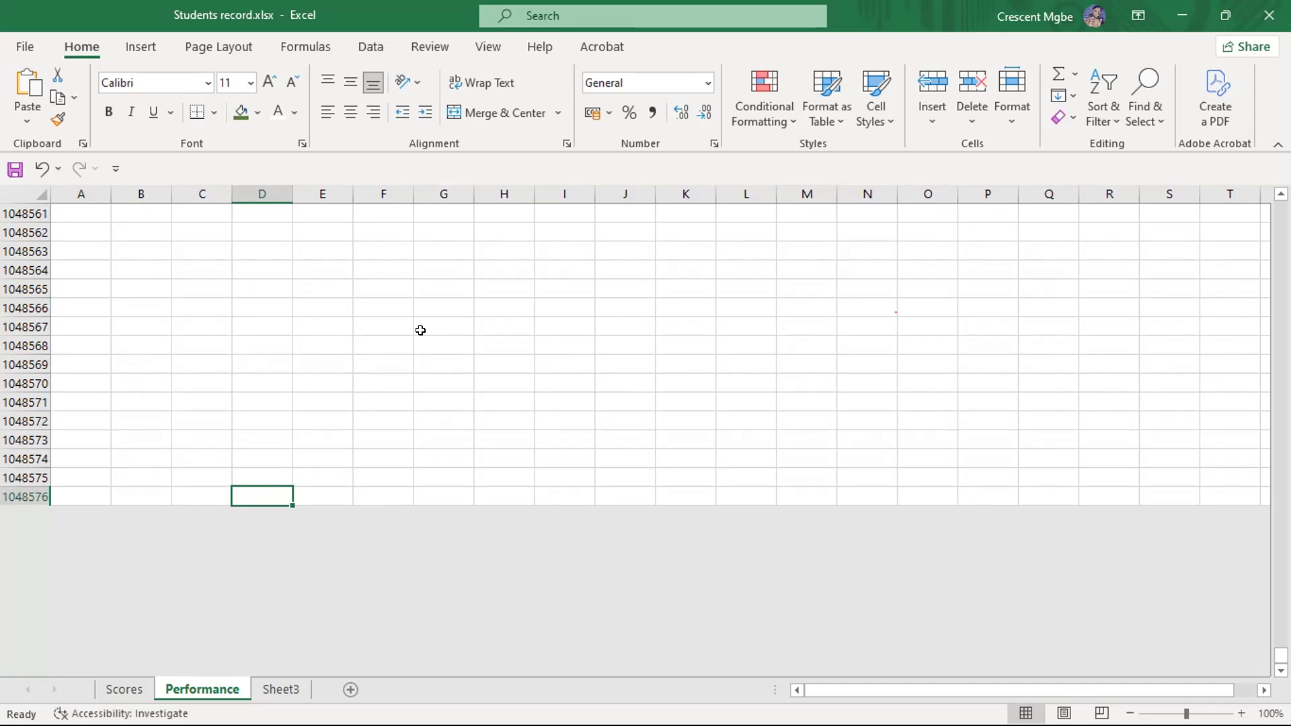
pyautogui.scroll(4, 420, 330)
pyautogui.scroll(-4, 421, 326)
pyautogui.click(194, 495)
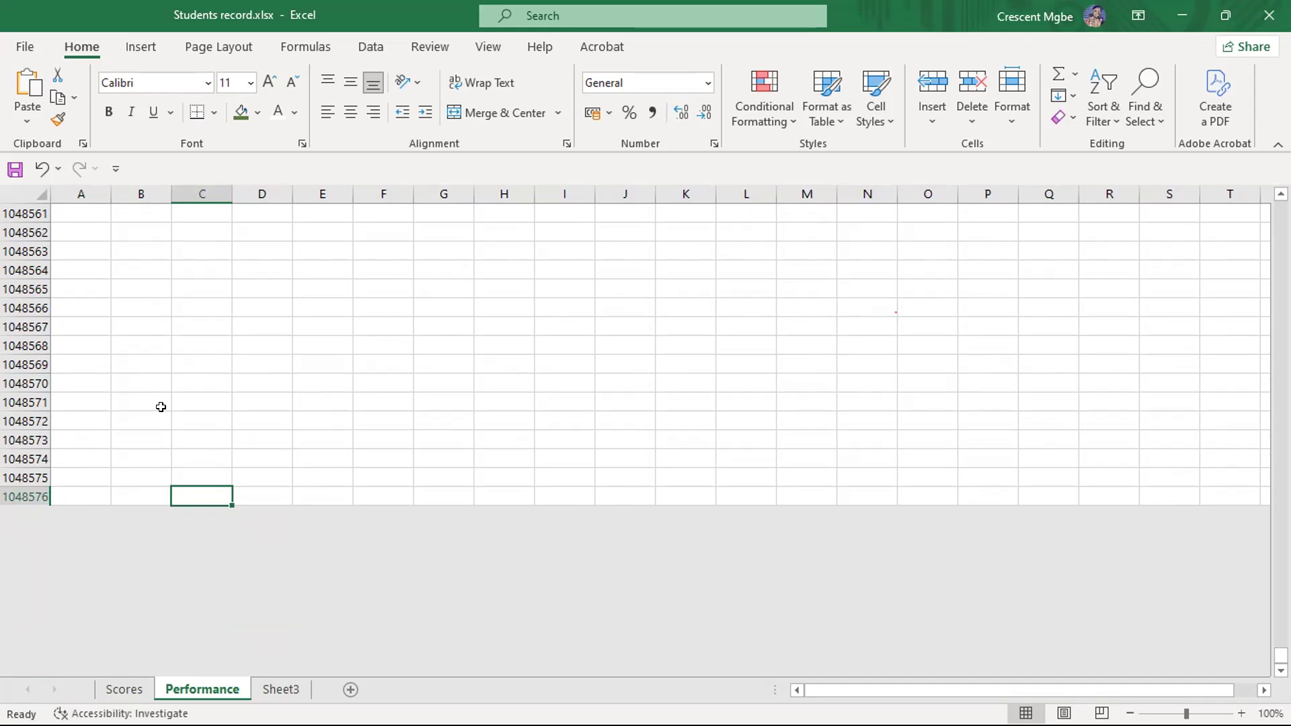
pyautogui.scroll(9, 159, 412)
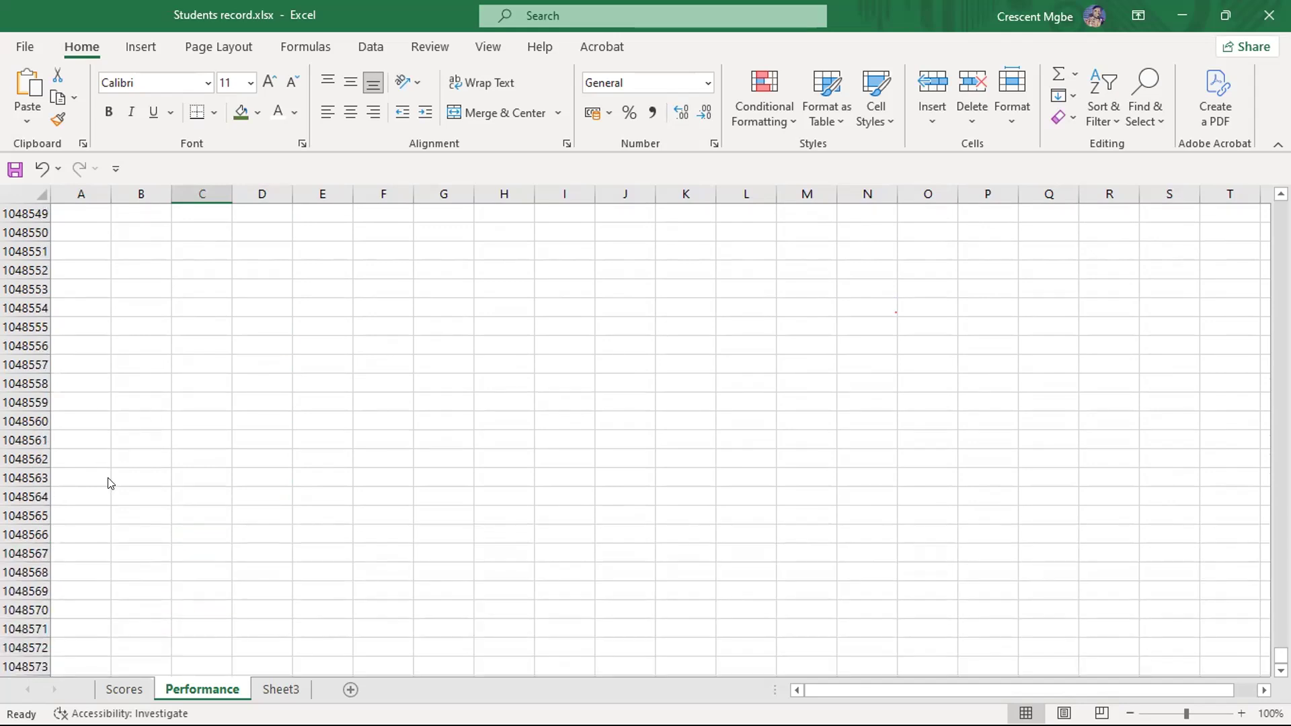
pyautogui.scroll(-9, 107, 461)
pyautogui.scroll(4, 102, 354)
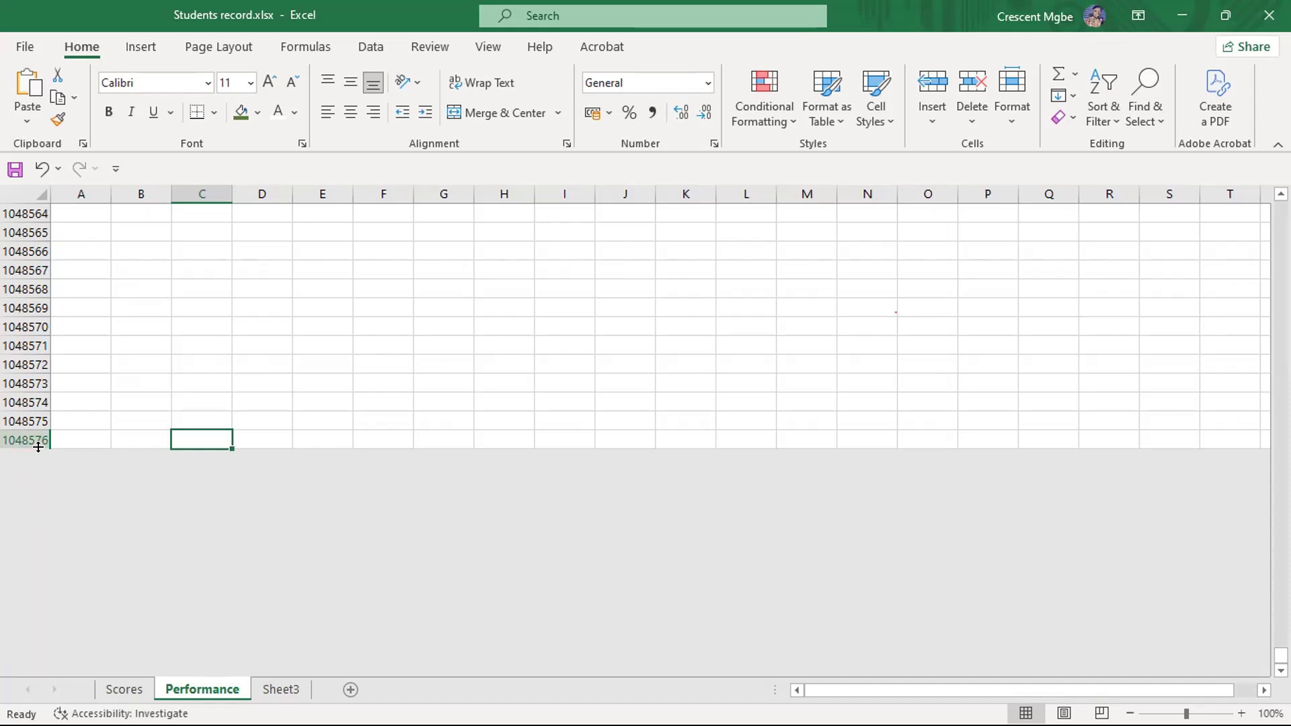
pyautogui.scroll(4, 142, 429)
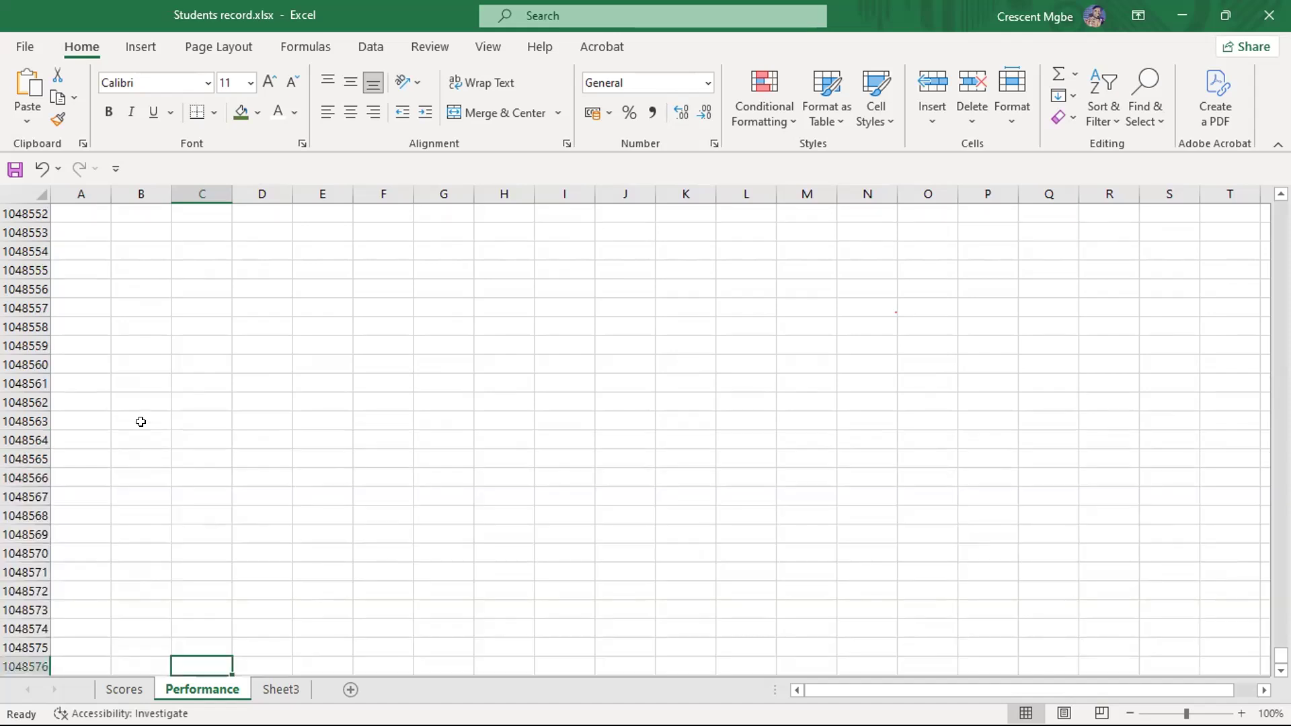
pyautogui.scroll(-3, 141, 426)
# - Select the last cell of column A, then return to cell A1 at the start of the sheet
pyautogui.click(82, 492)
pyautogui.scroll(10, 178, 341)
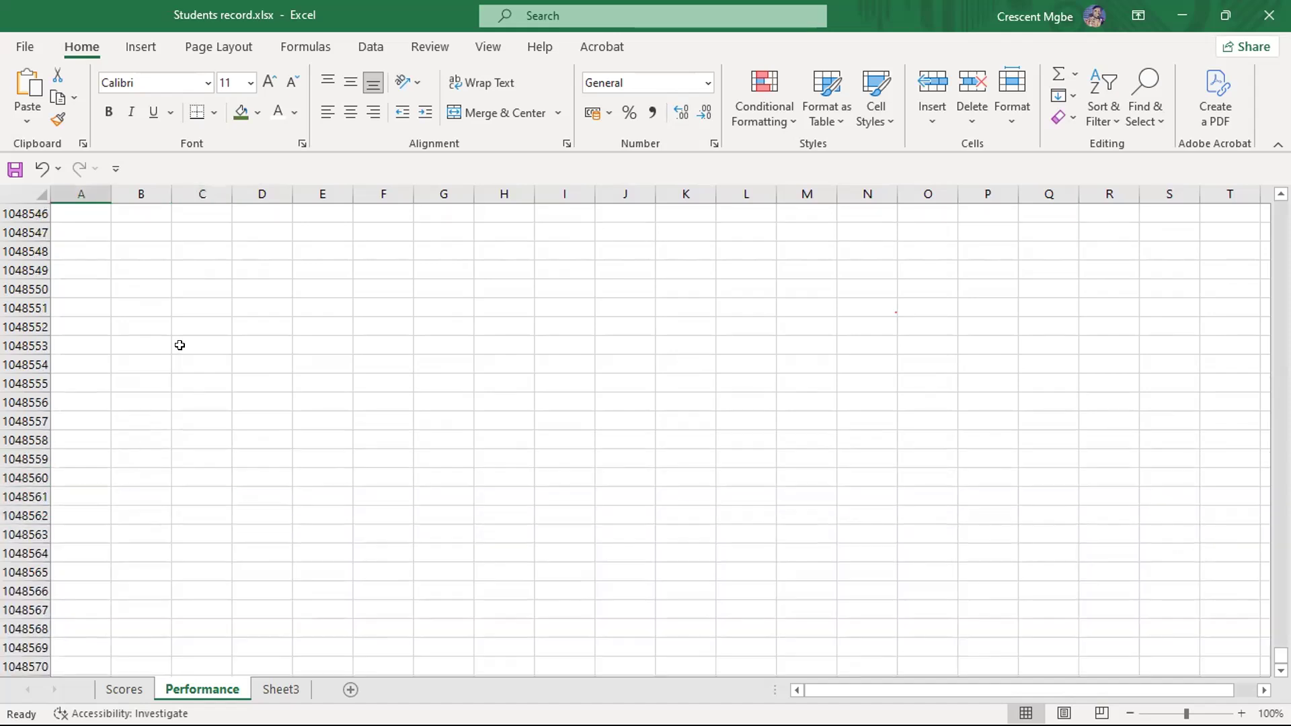
pyautogui.scroll(-10, 180, 345)
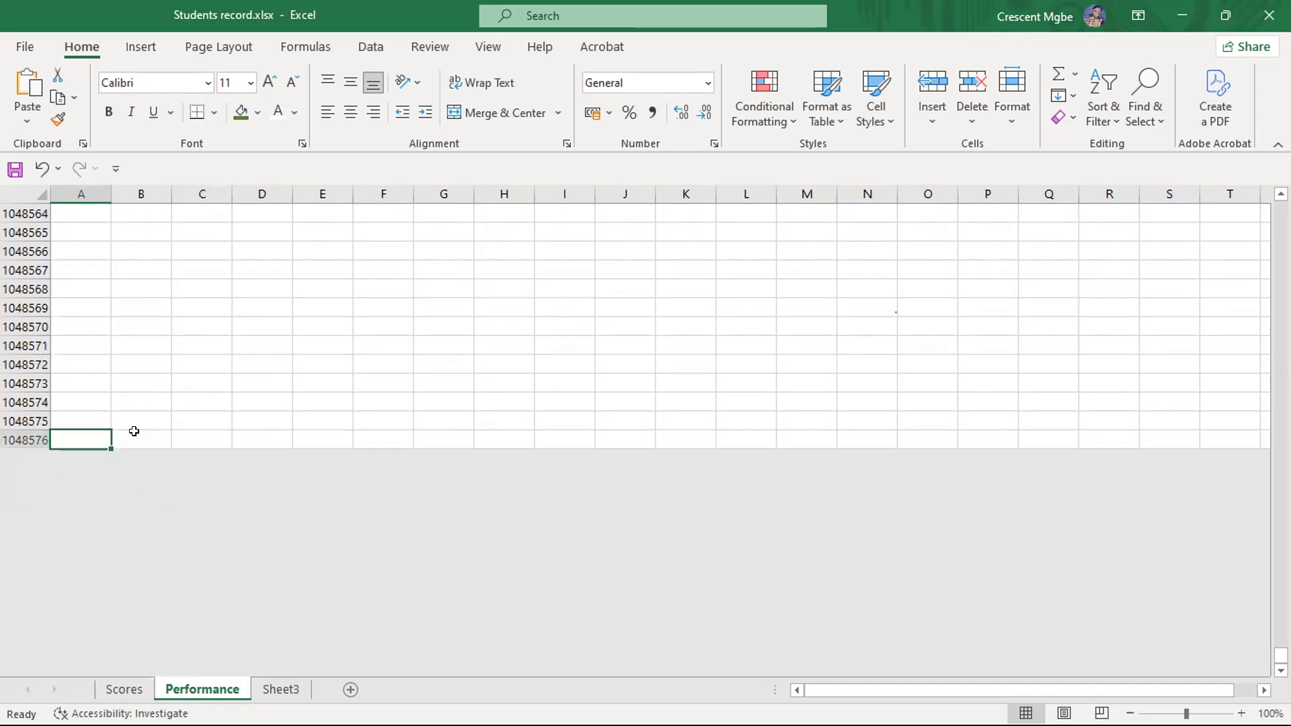
pyautogui.scroll(13, 236, 357)
pyautogui.scroll(7, 236, 357)
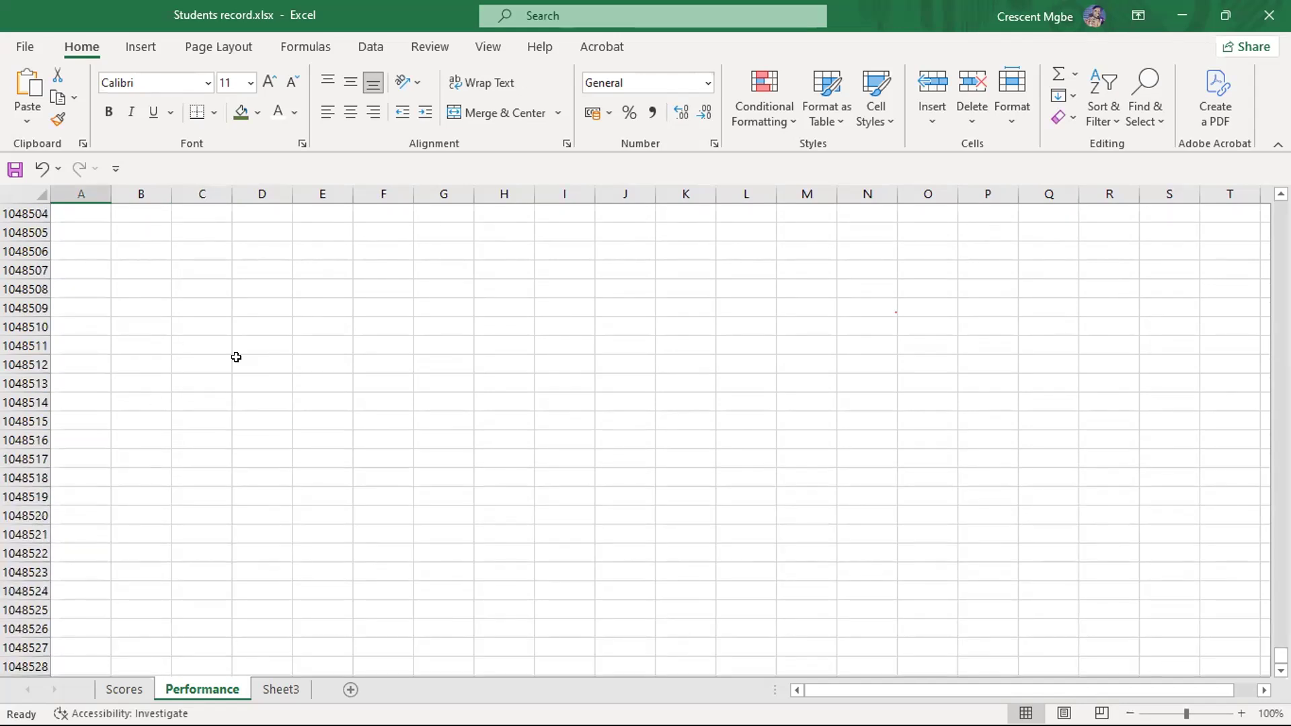
pyautogui.hotkey('ctrl', 'Home')
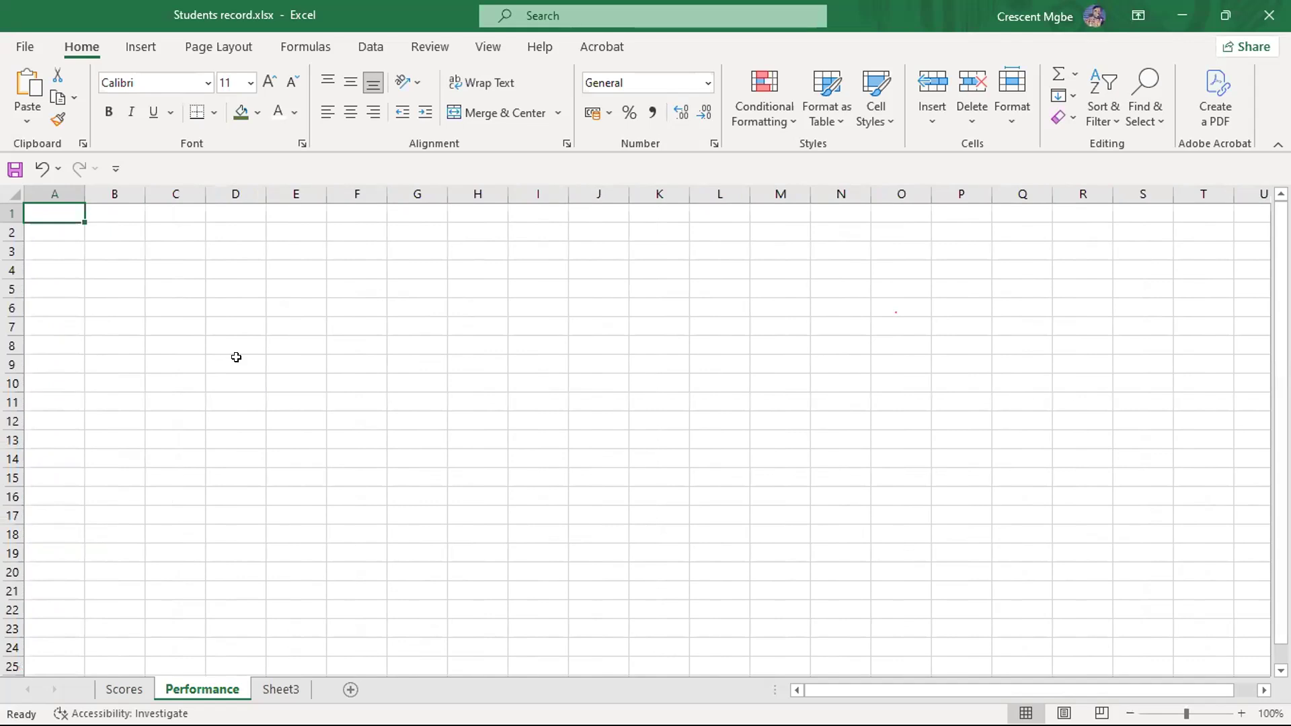
# - Select the single cell D9, highlight the range D3:K10, and clear the highlight by selecting cell I13
pyautogui.click(236, 356)
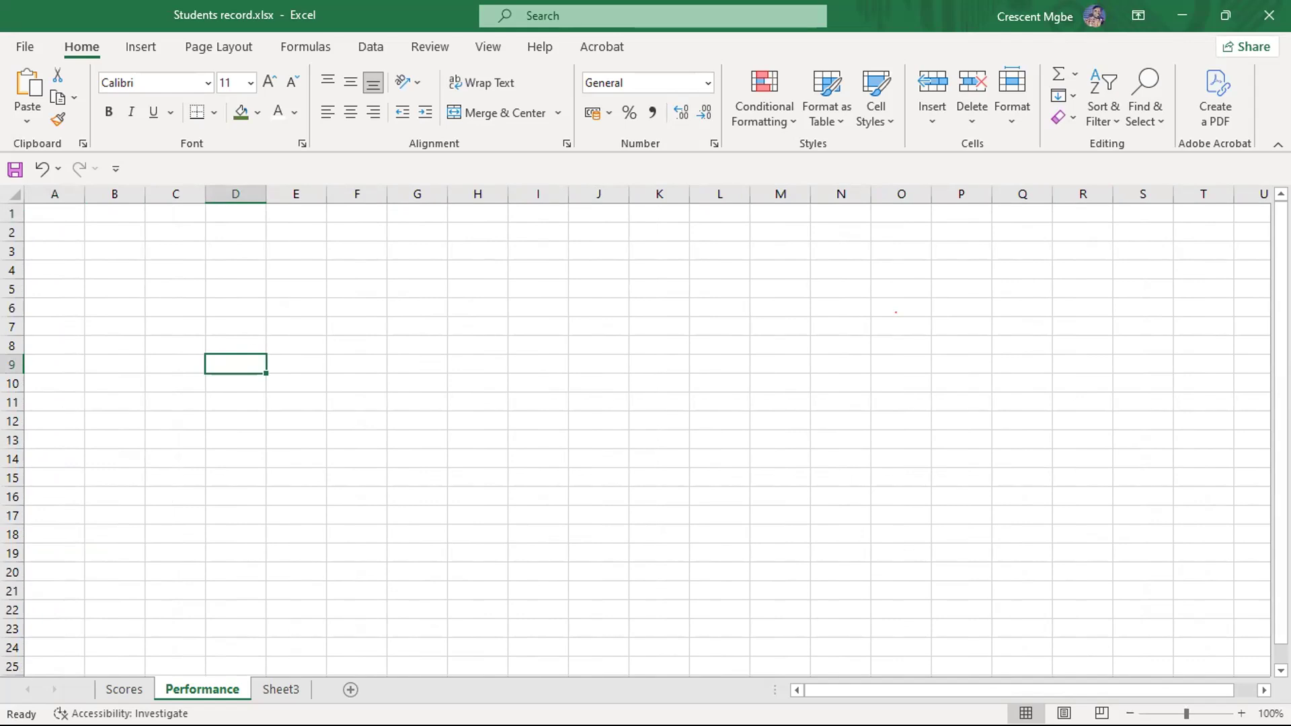
pyautogui.moveTo(239, 250); pyautogui.dragTo(660, 381)
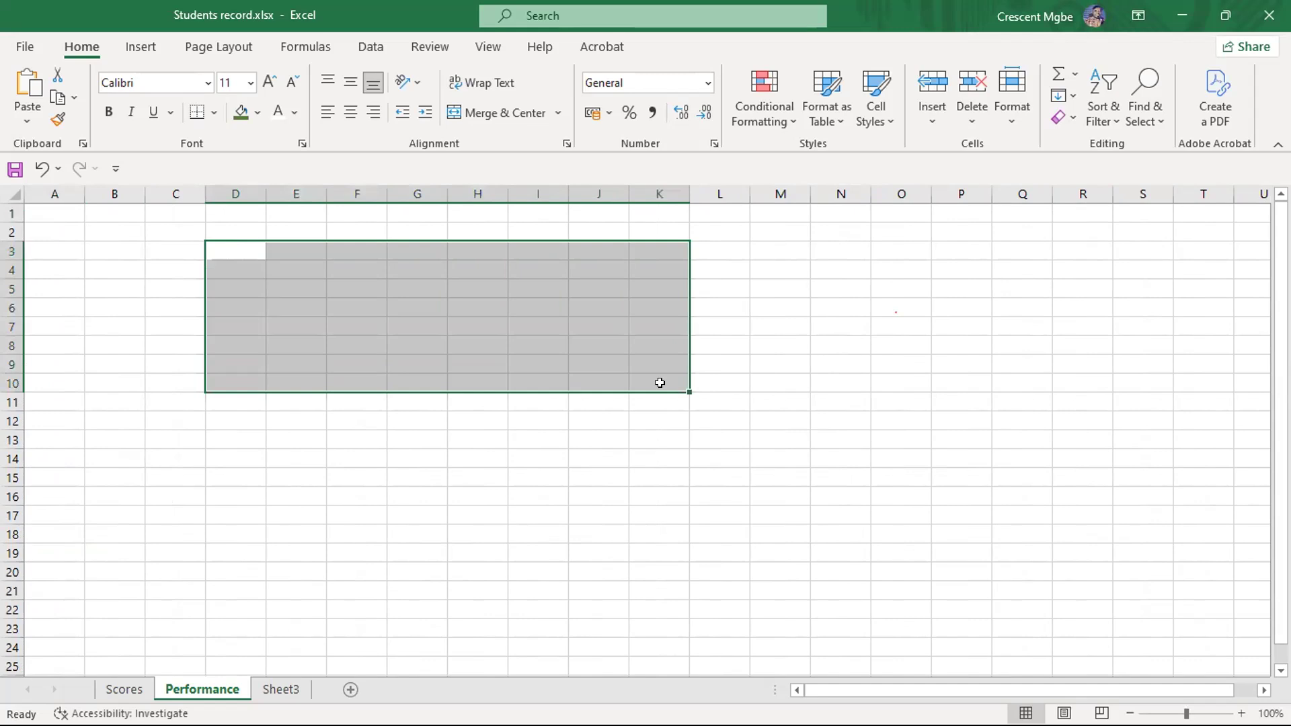
pyautogui.click(510, 430)
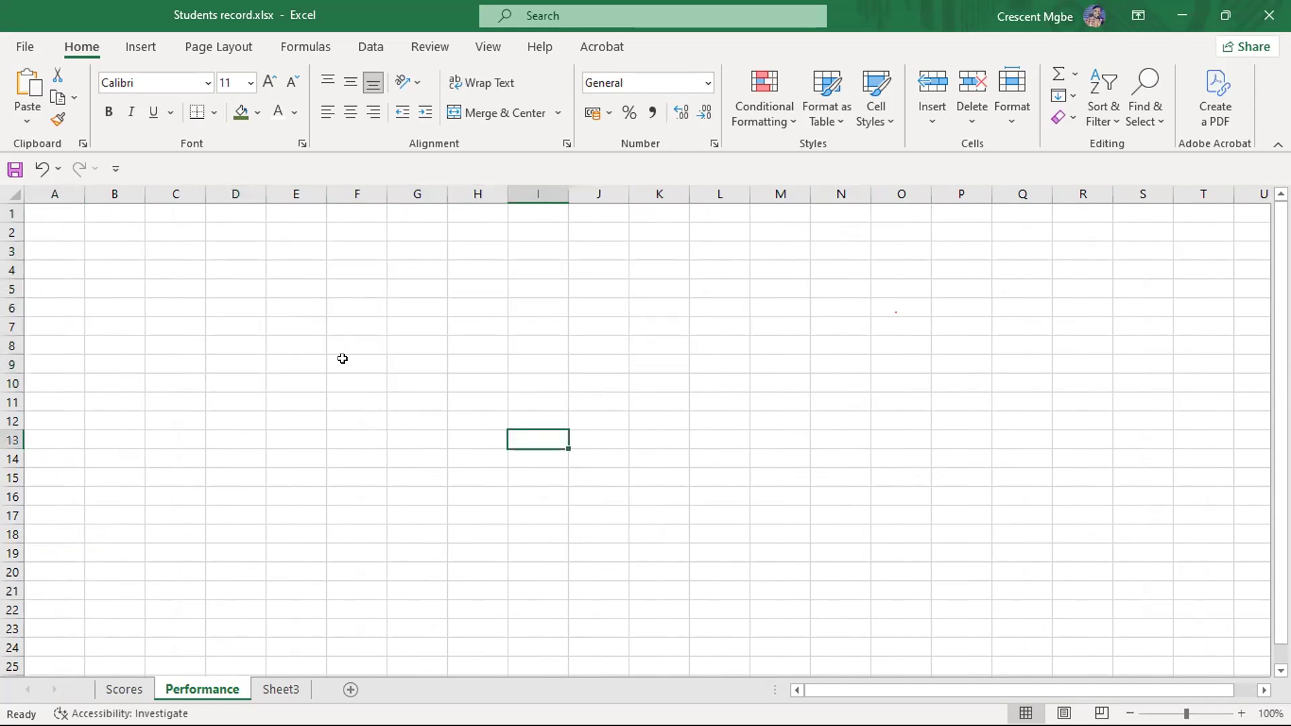
# - Highlight column E and row 10, and select cell E10 where they intersect
pyautogui.click(289, 188)
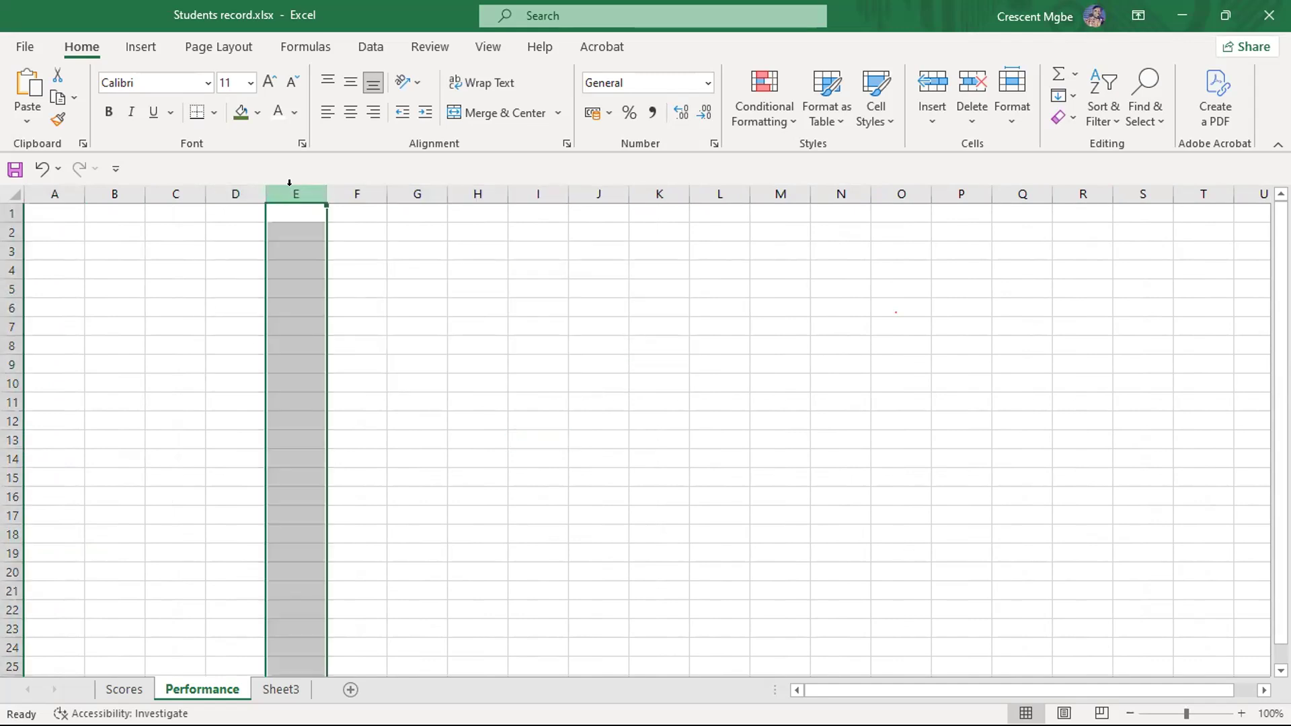
pyautogui.click(12, 383)
pyautogui.click(306, 377)
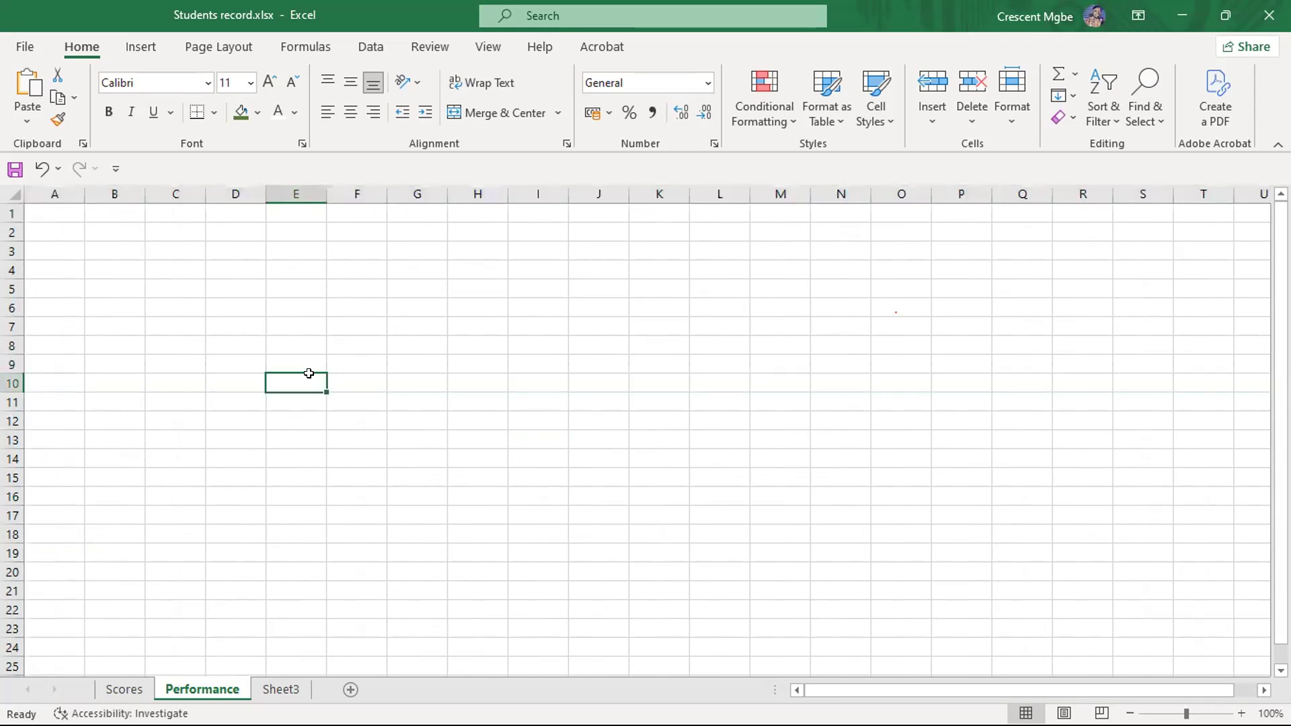
# - Highlight the cell ranges H3:H15, I3:I13 and E3:K15 one at a time
pyautogui.click(479, 250)
pyautogui.moveTo(480, 249); pyautogui.dragTo(475, 466)
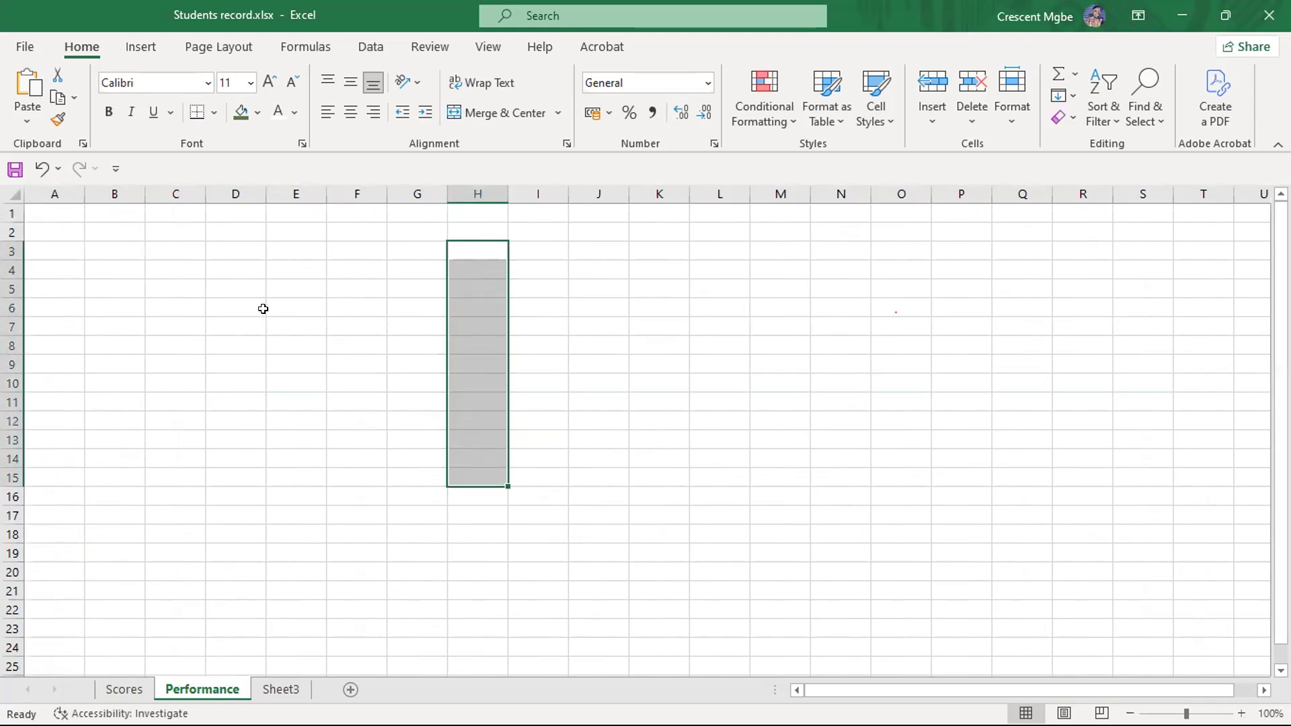
pyautogui.moveTo(223, 288); pyautogui.dragTo(525, 417)
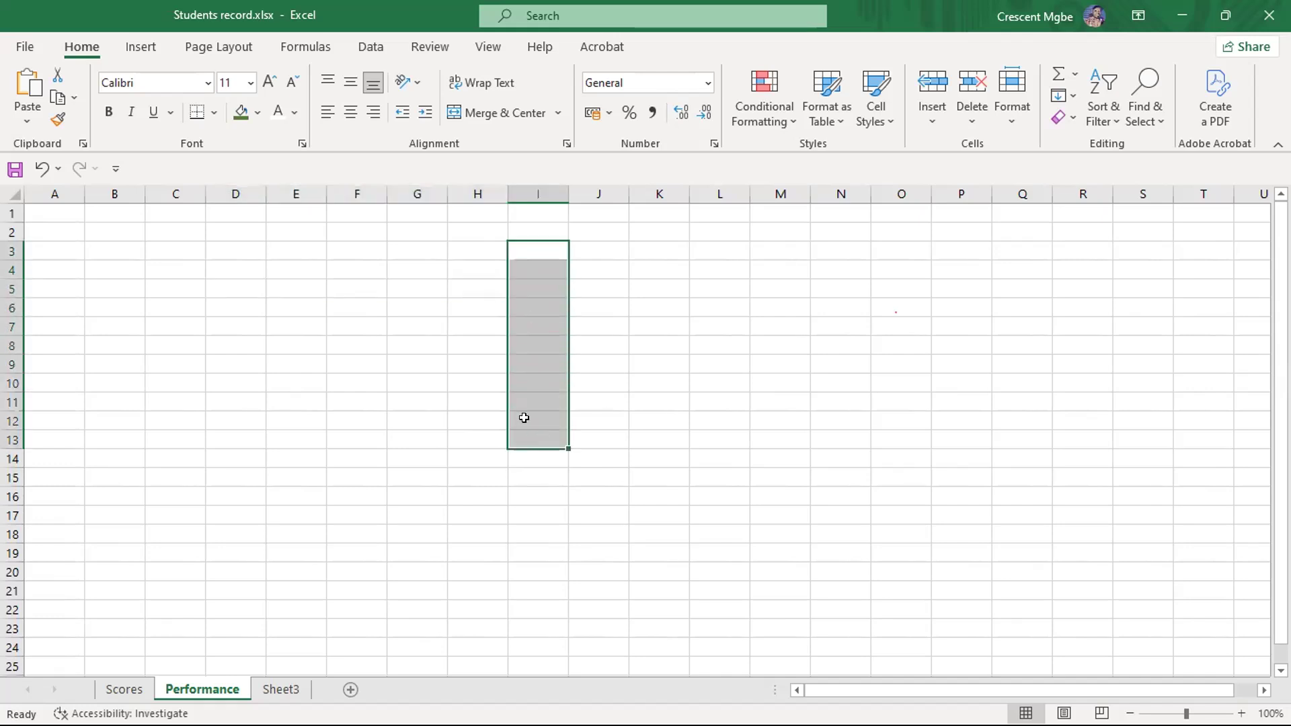
pyautogui.moveTo(283, 243); pyautogui.dragTo(644, 478)
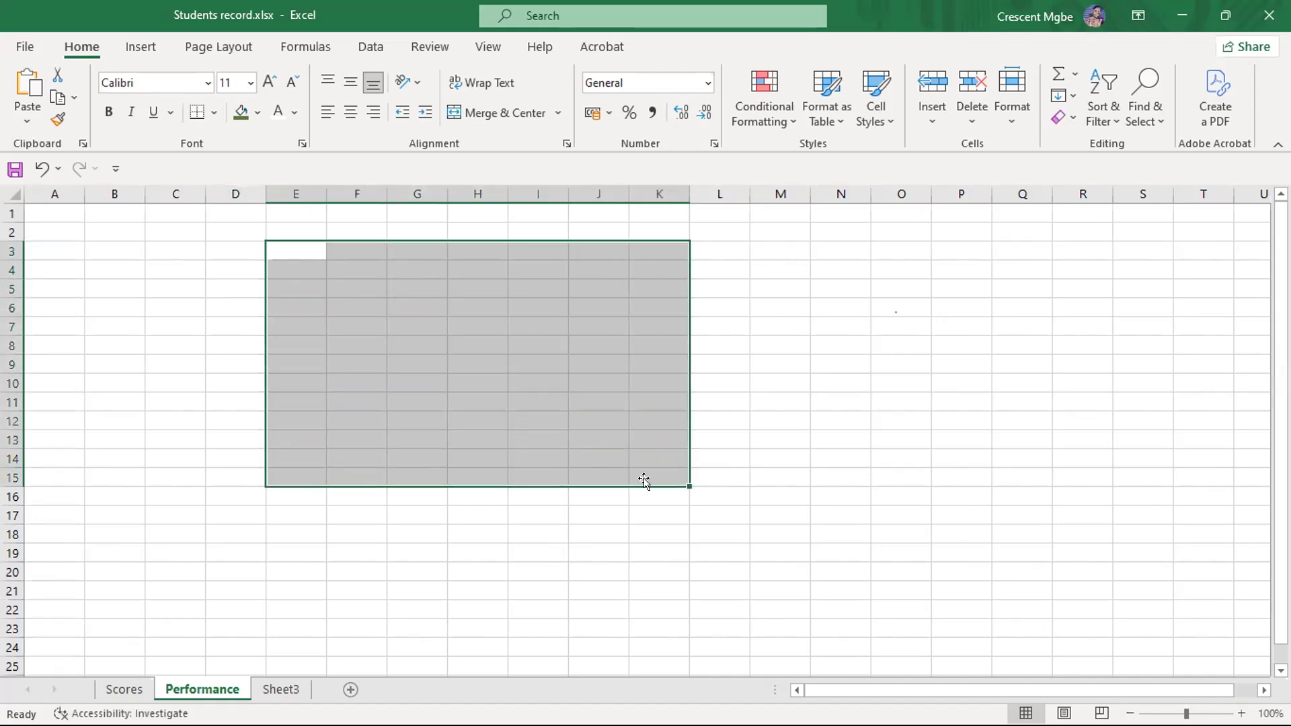
pyautogui.click(370, 459)
# - Highlight columns F and G one at a time, selecting cell F8 and cell G7 within them
pyautogui.click(354, 343)
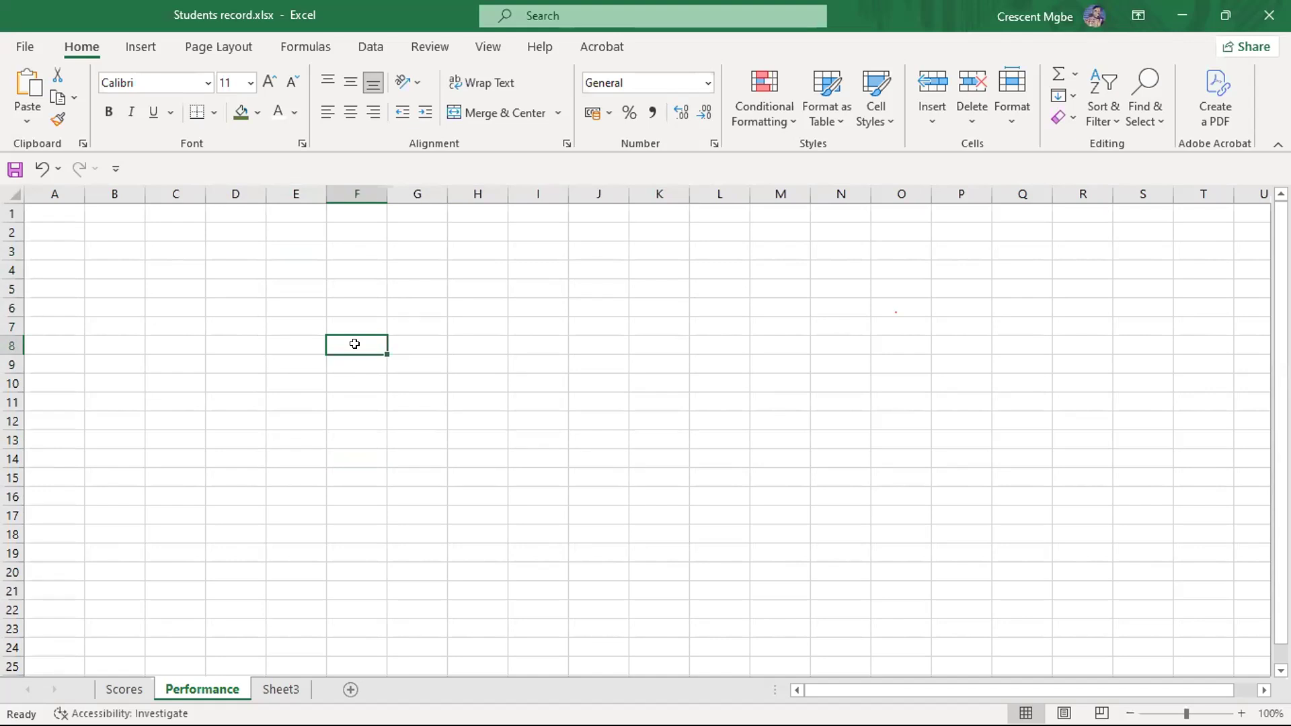
pyautogui.click(357, 194)
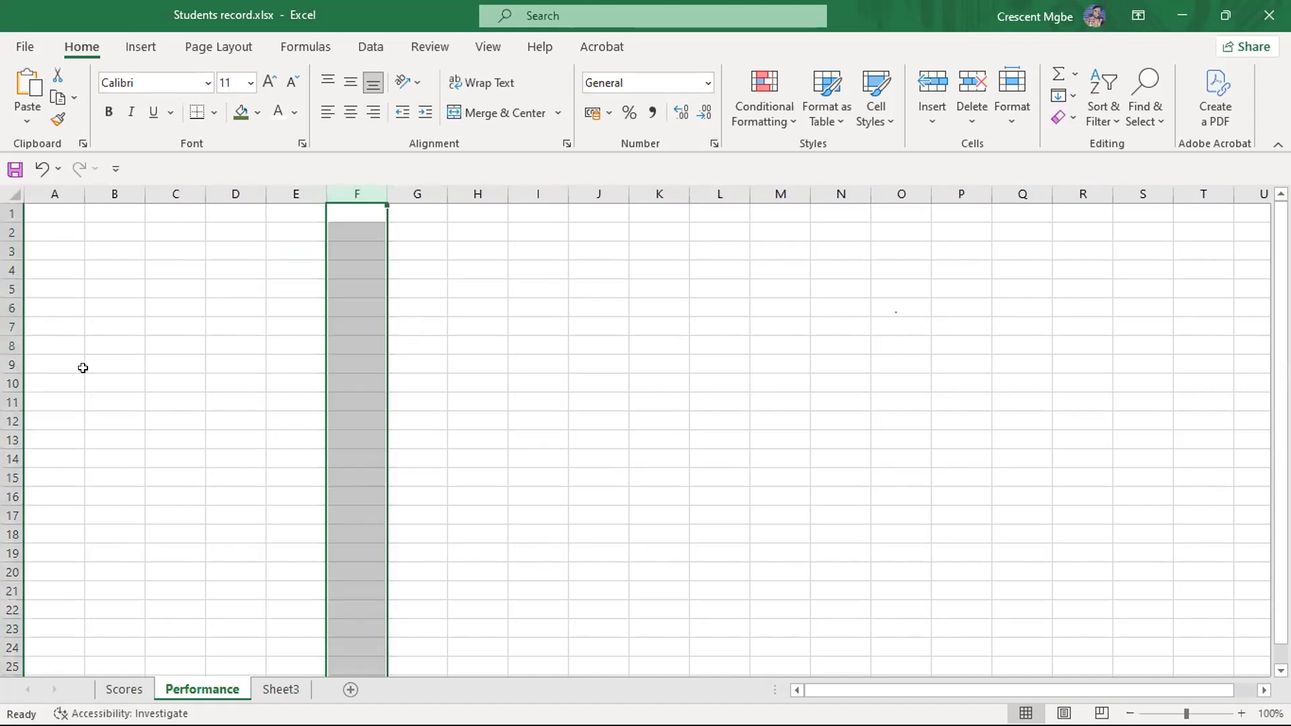
pyautogui.click(330, 339)
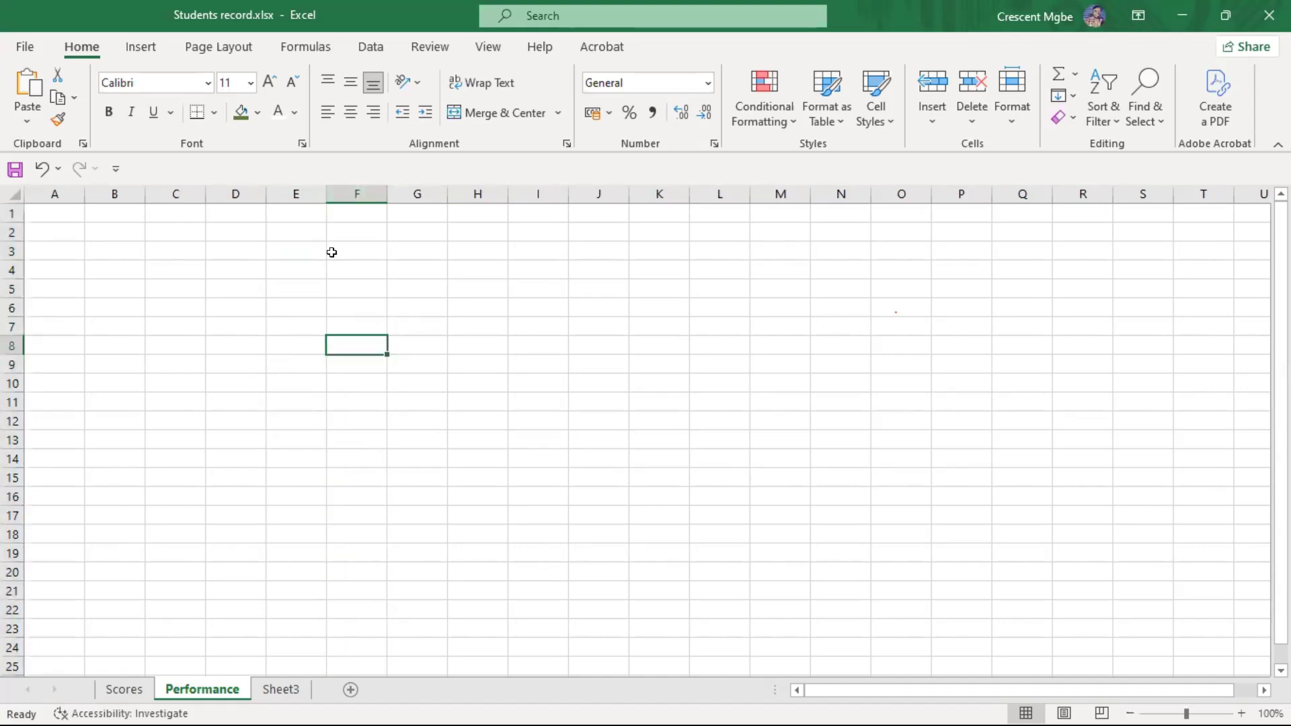
pyautogui.click(401, 327)
pyautogui.click(406, 184)
pyautogui.click(419, 327)
# - Slightly reduce the height of row 7 and select cells F8 and G7 one at a time
pyautogui.moveTo(10, 319); pyautogui.dragTo(10, 326)
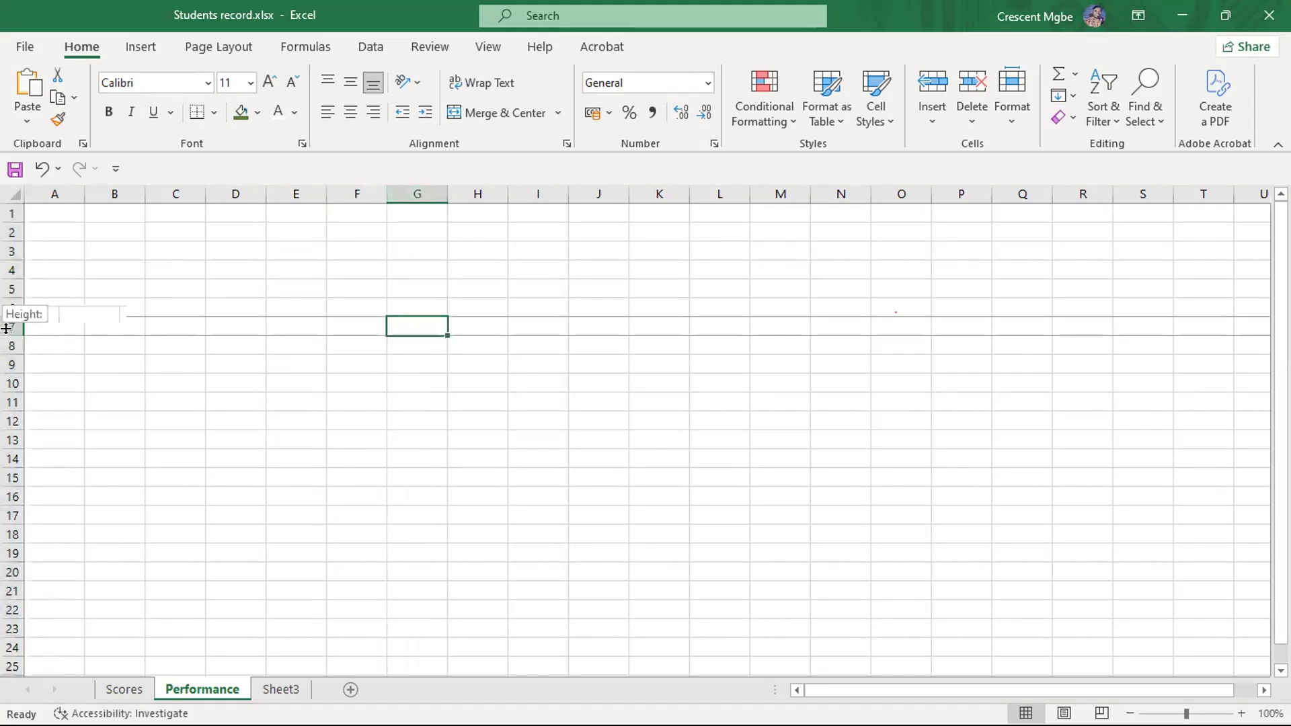
pyautogui.click(355, 343)
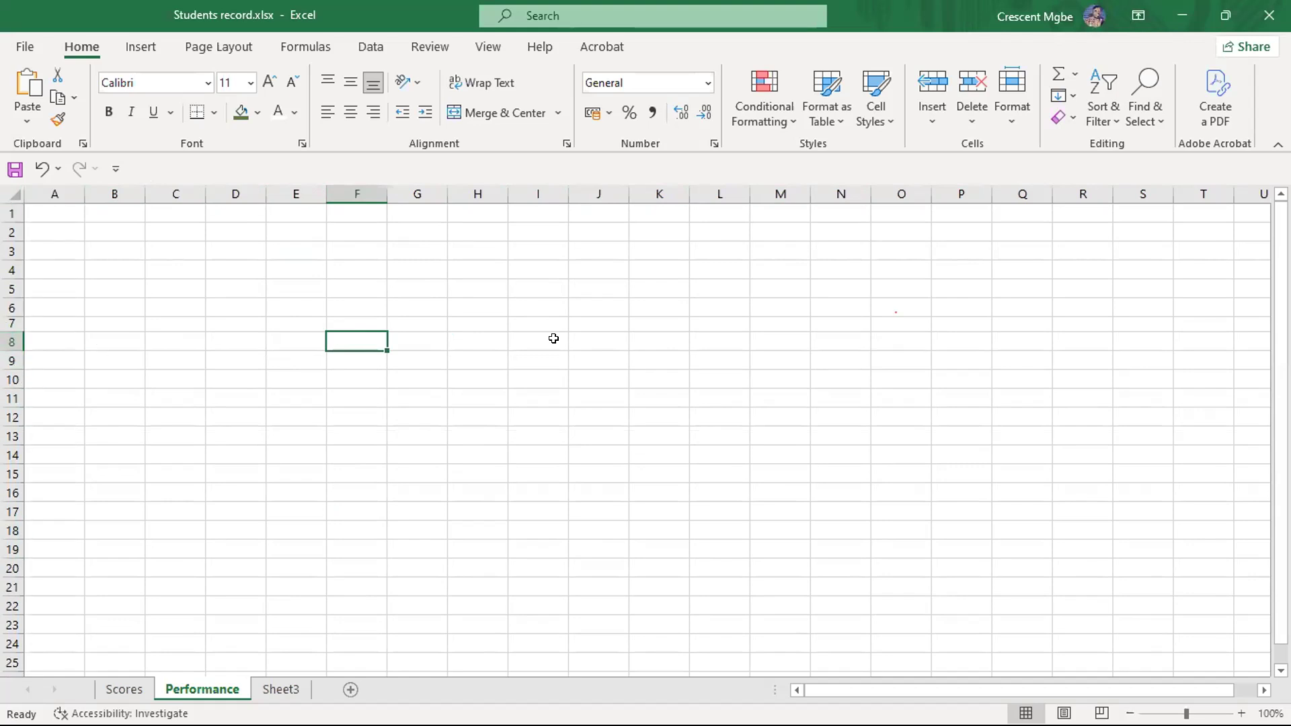
pyautogui.click(402, 323)
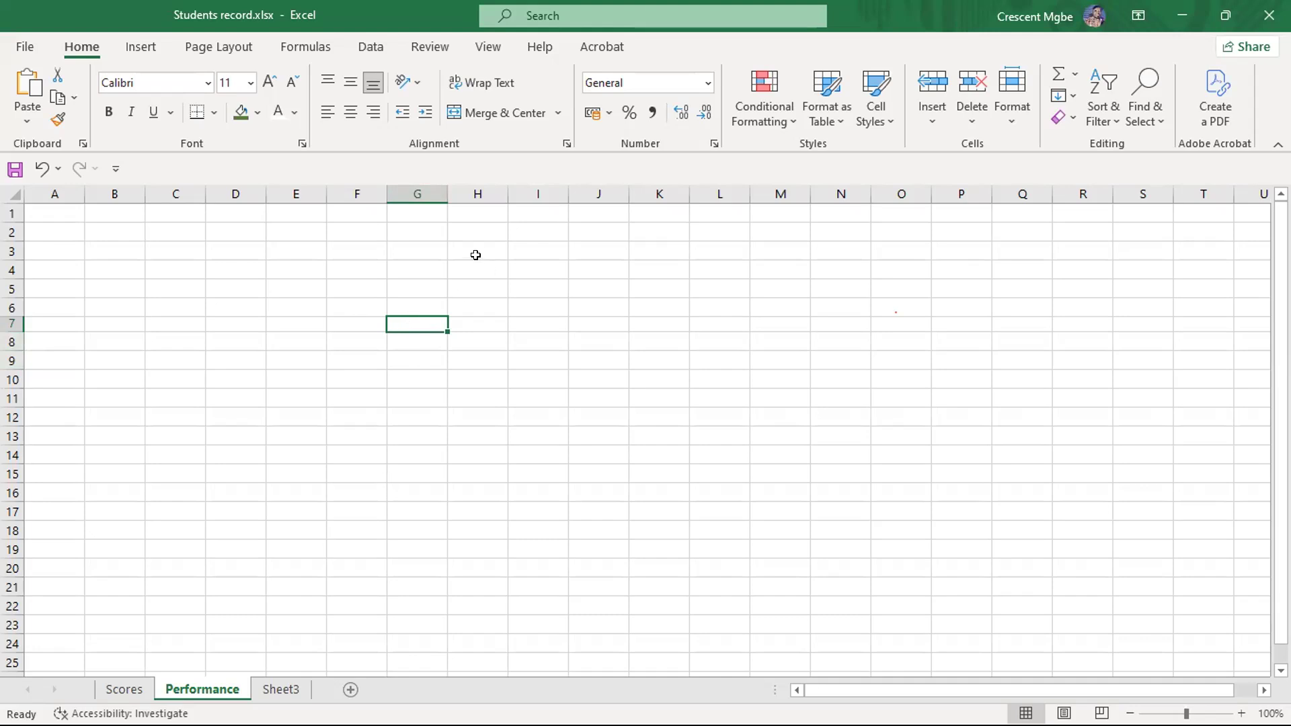
# - Highlight the range H4:H16 and enter the range reference H1:H16 in cell J8
pyautogui.moveTo(478, 266); pyautogui.dragTo(478, 493)
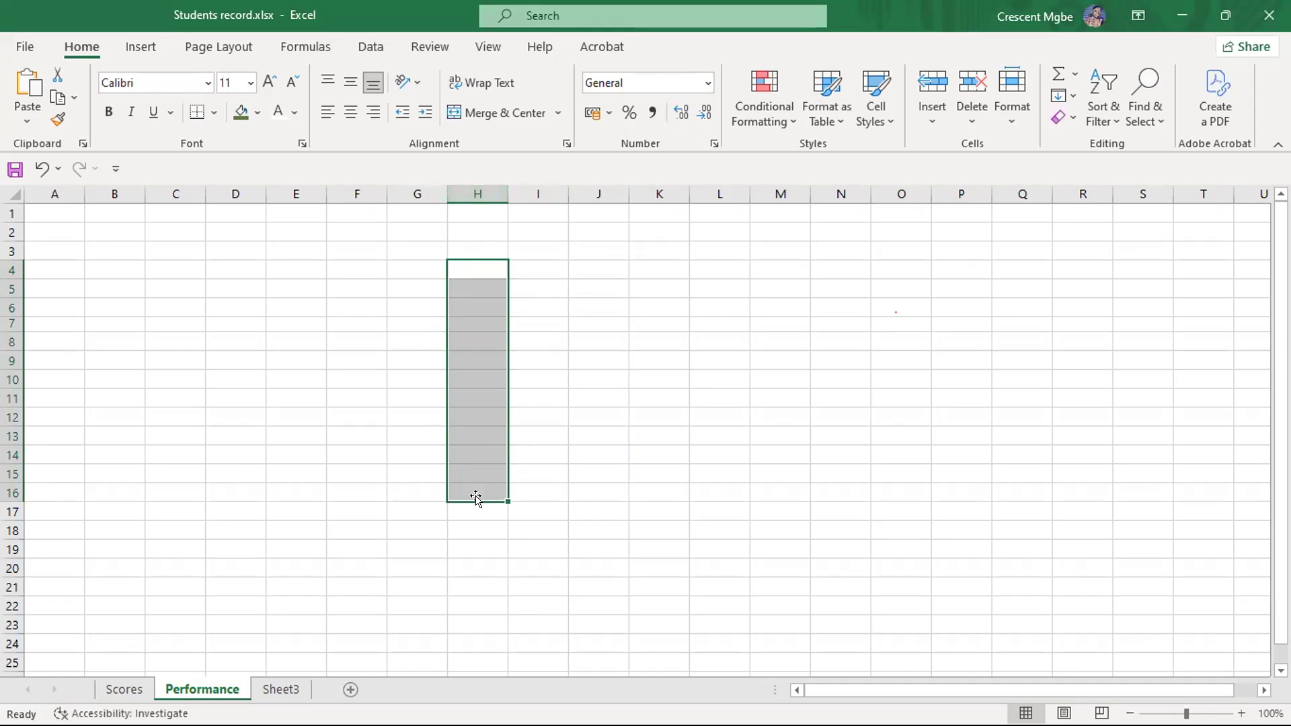
pyautogui.click(602, 337)
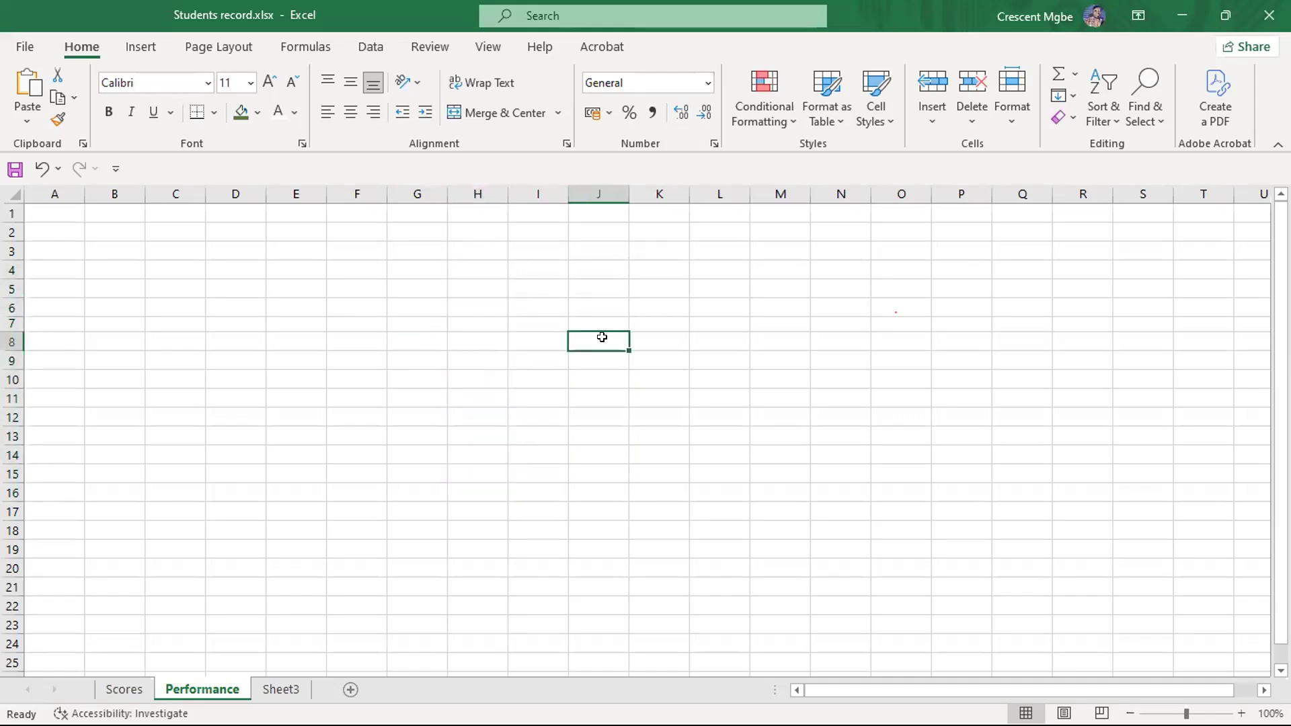
pyautogui.write('H1:')
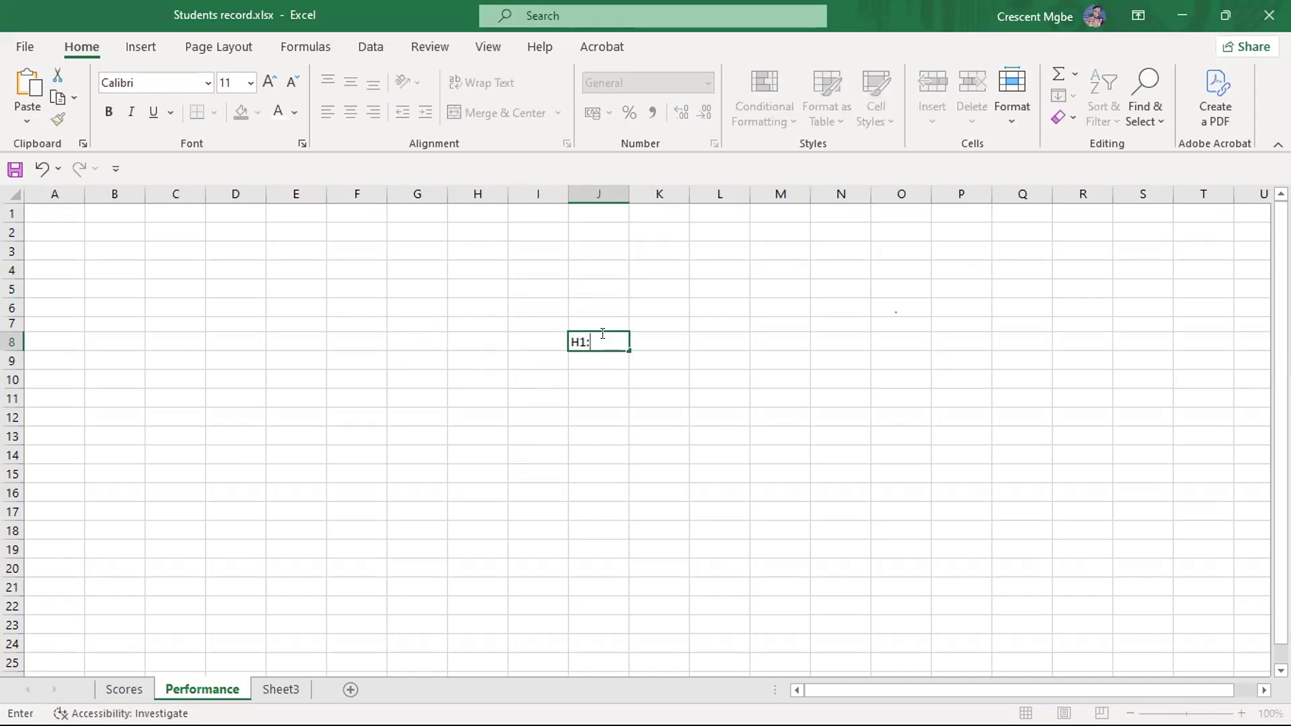
pyautogui.write('H16')
pyautogui.click(614, 457)
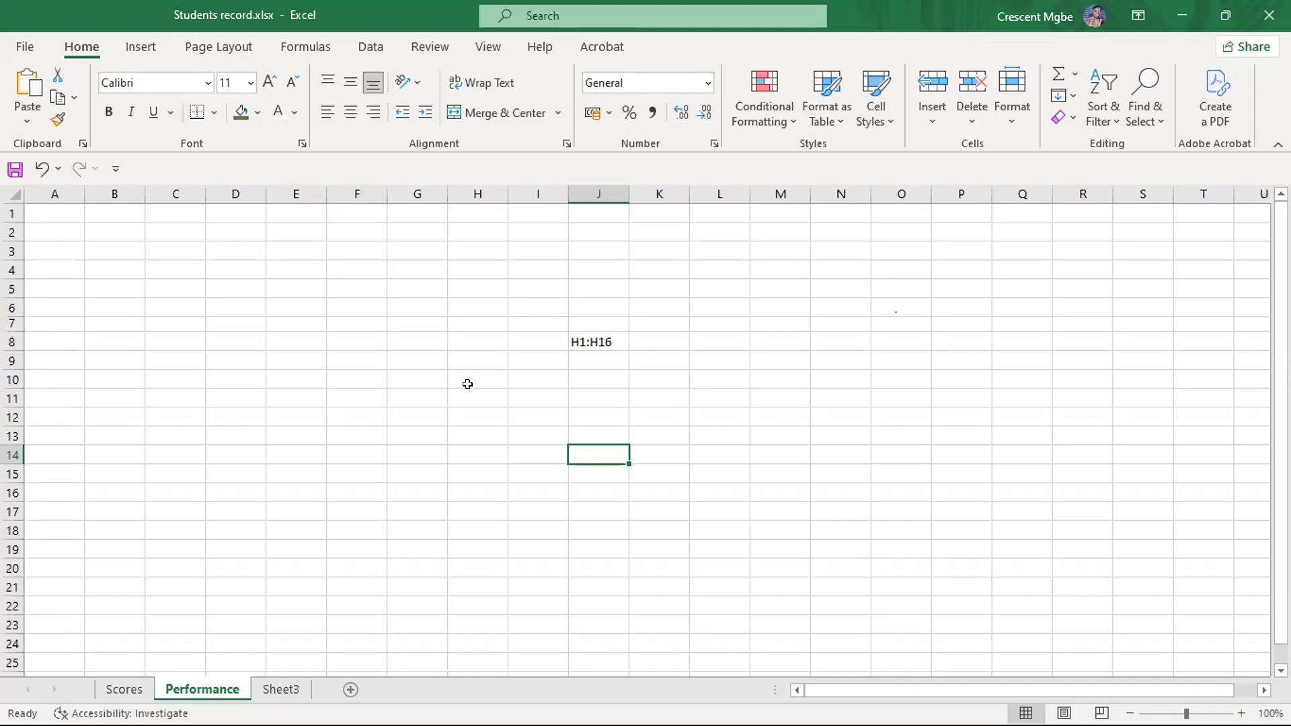
# - Switch to the Collateral Dbase edit (2) workbook, browse its rows of records on Sheet1, and return to the Students record workbook
pyautogui.click(602, 309)
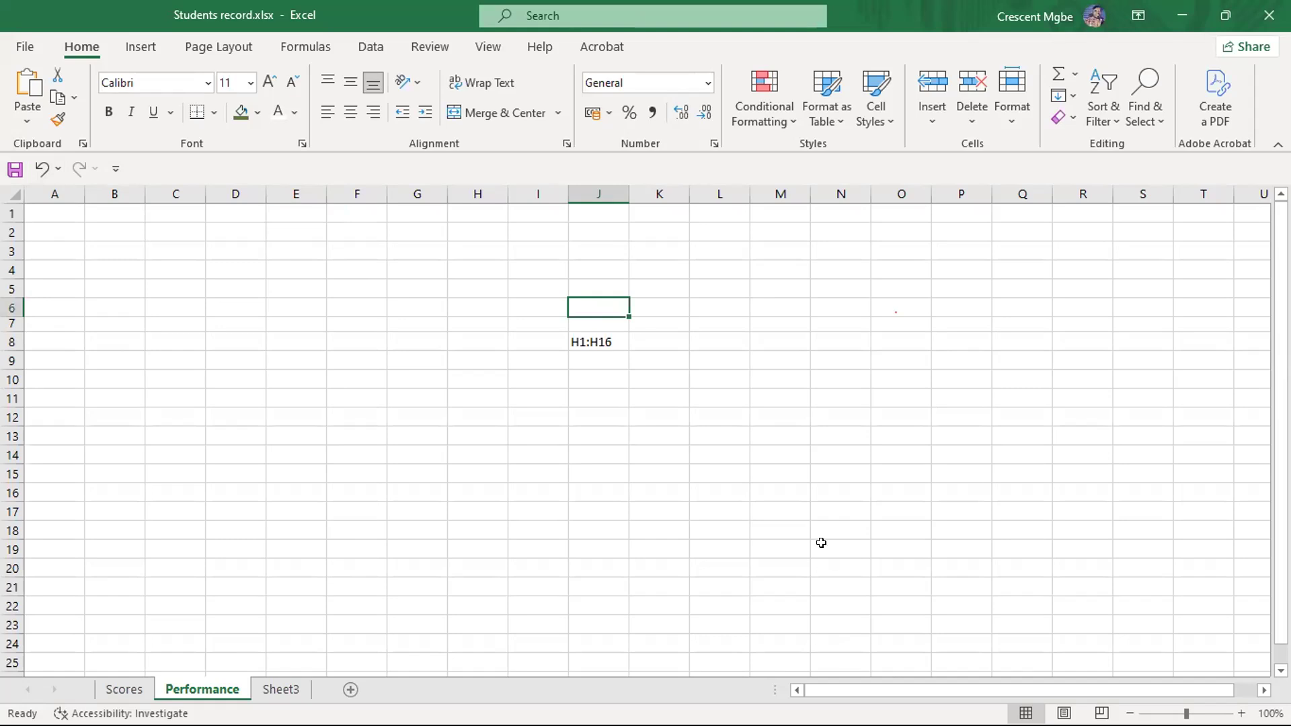
pyautogui.press('super+Tab')
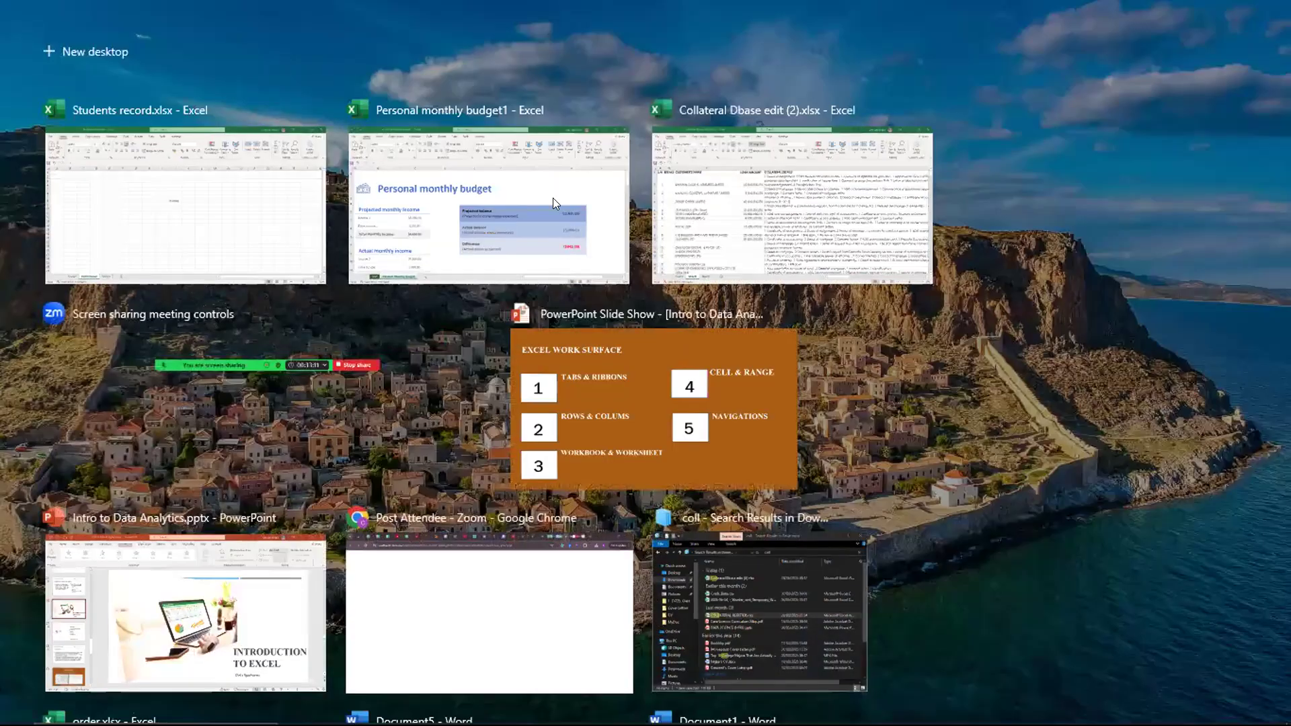
pyautogui.click(705, 269)
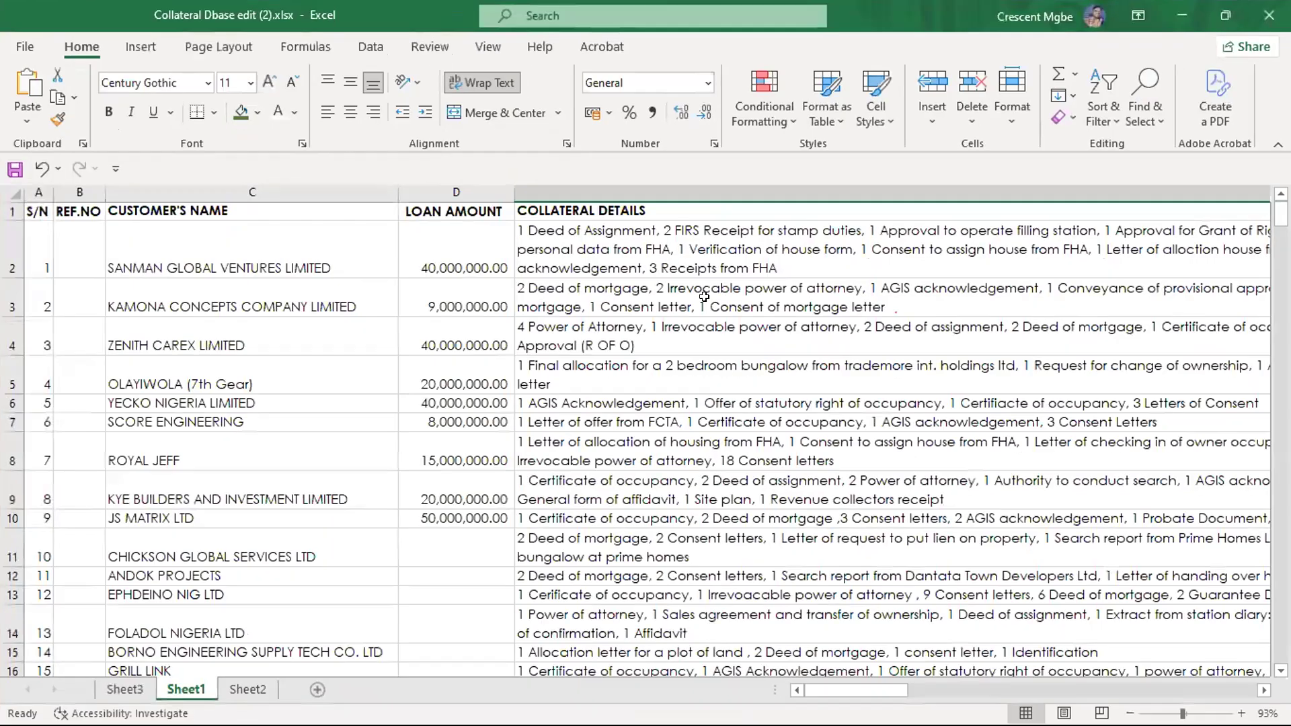
pyautogui.scroll(-17, 644, 296)
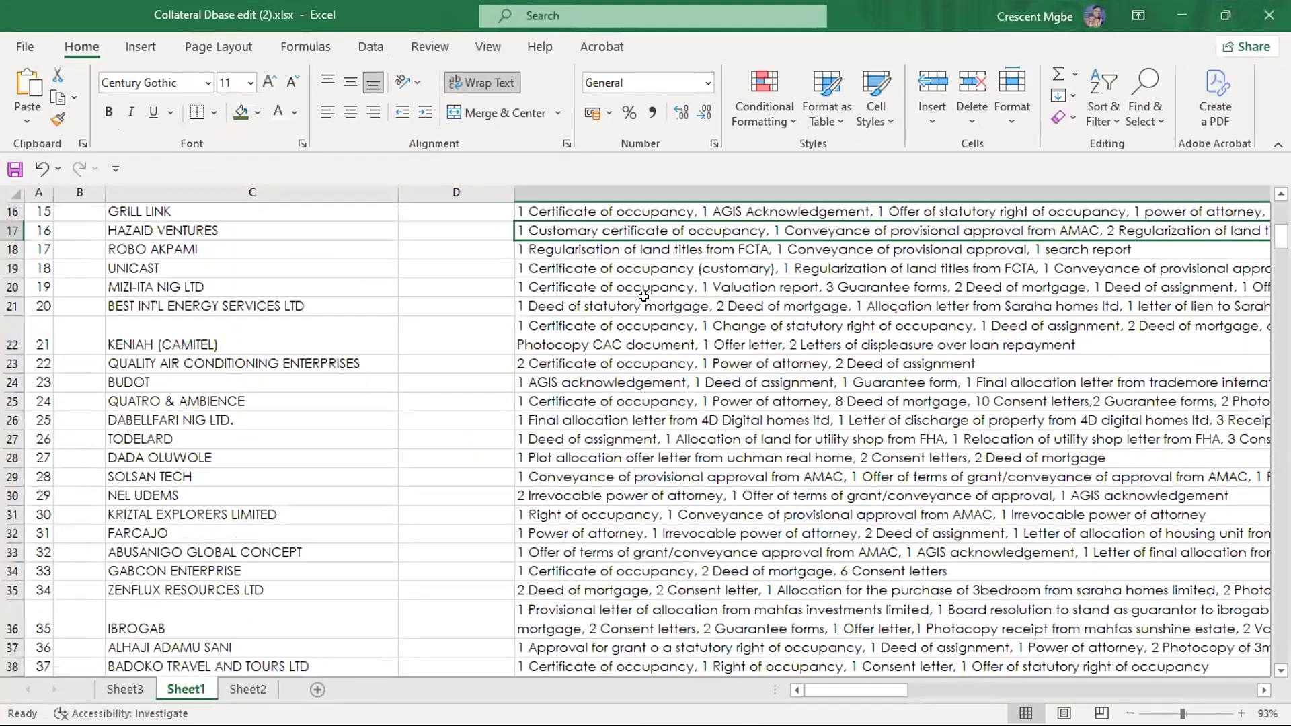
pyautogui.scroll(1, 643, 296)
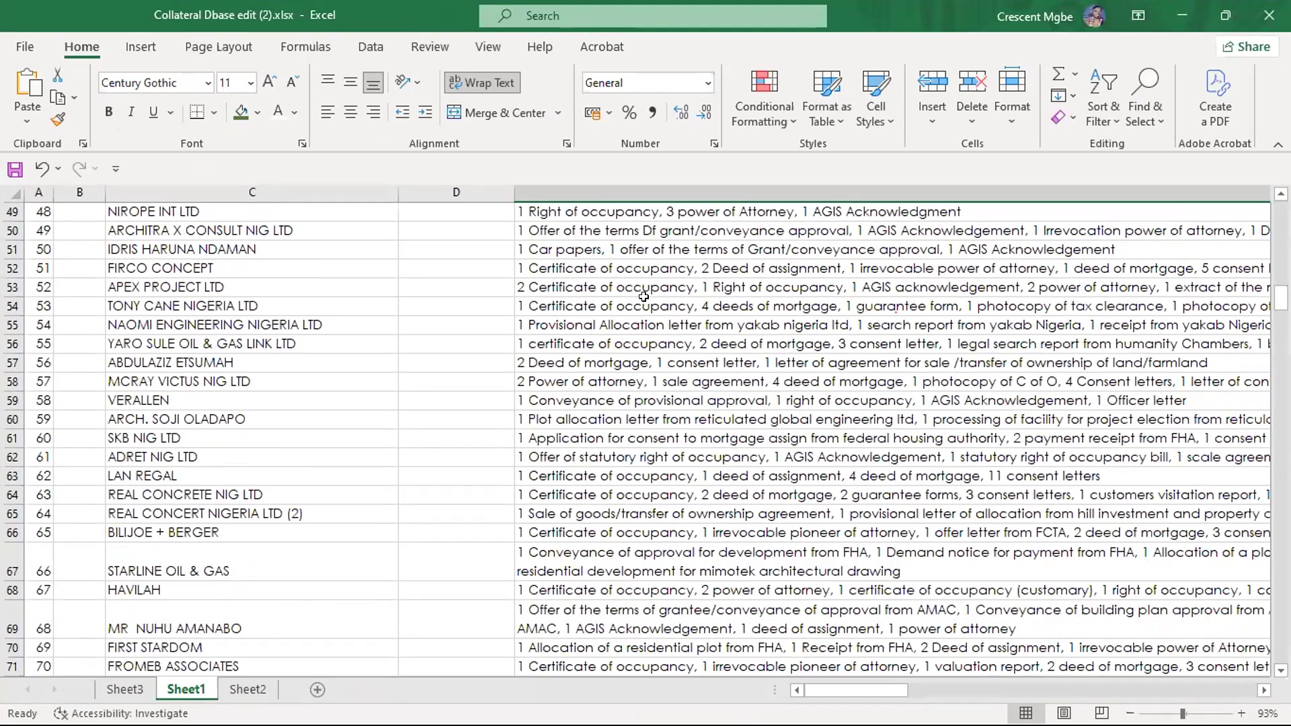
pyautogui.press('super+Tab')
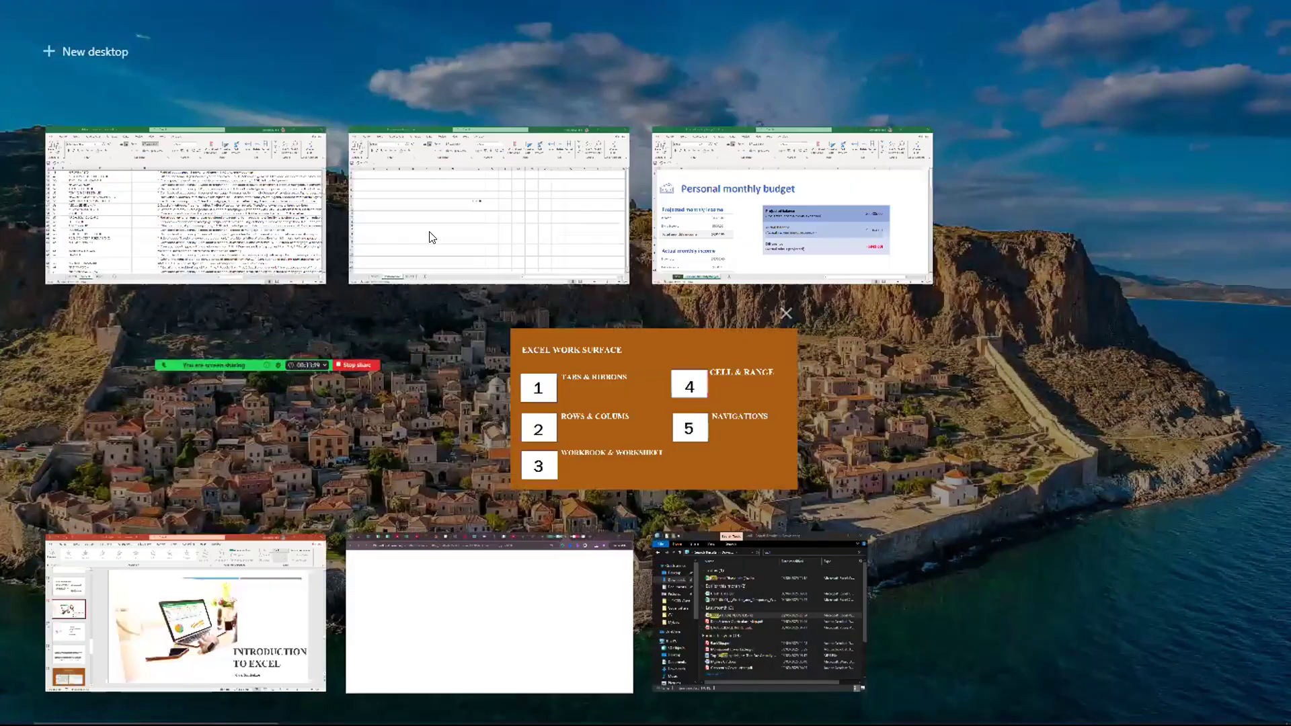
pyautogui.click(445, 209)
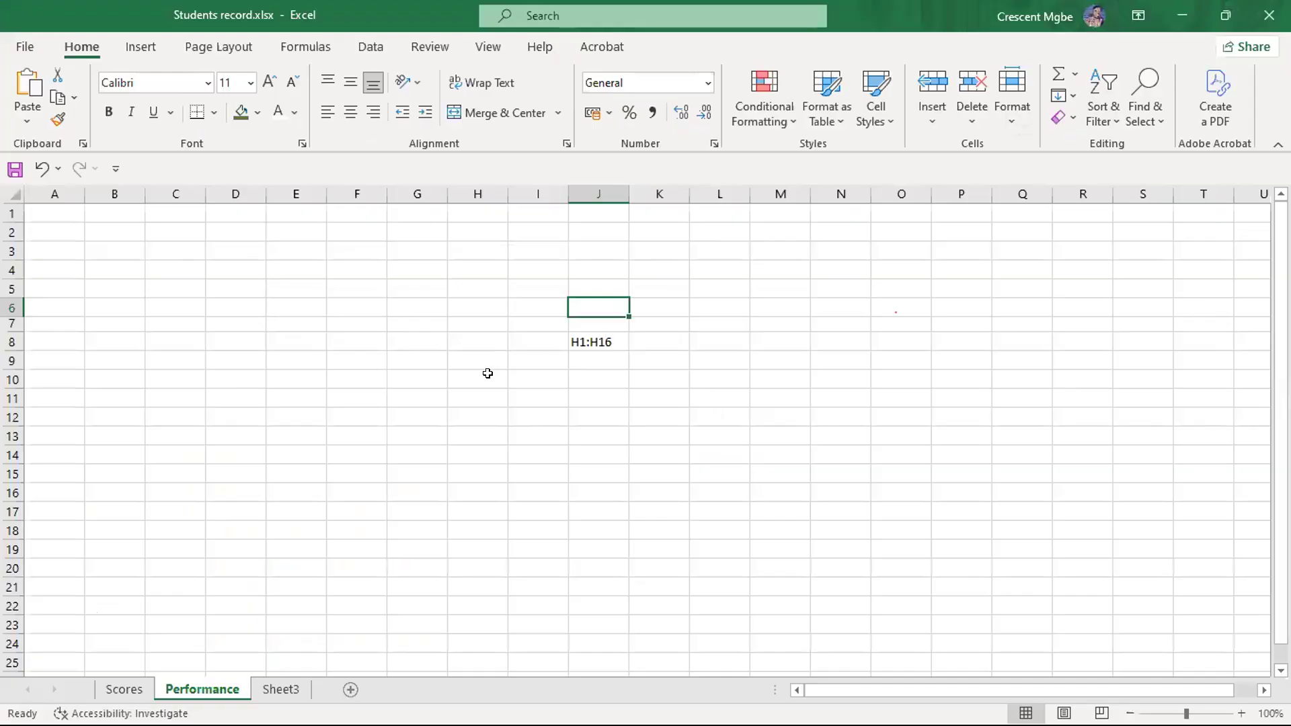
# - Select cell H10, then highlight the horizontal range C7:G7 and a vertical range in column M one at a time
pyautogui.click(492, 374)
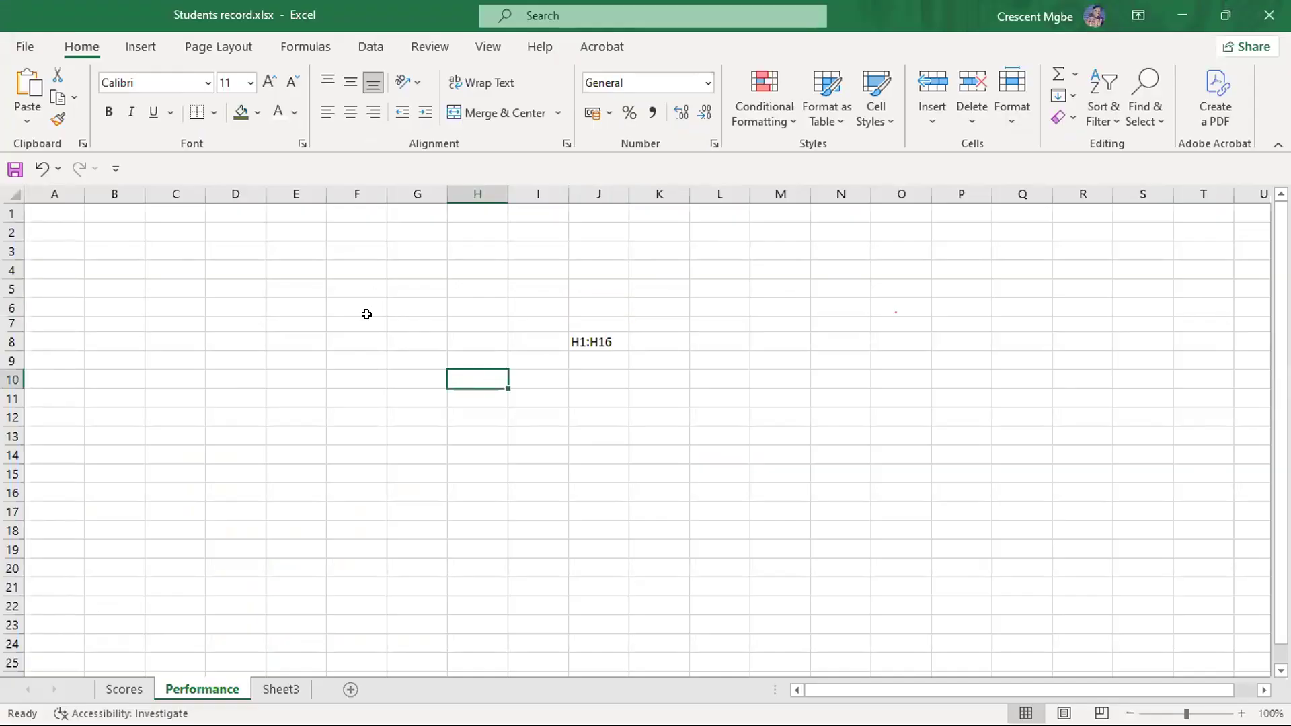
pyautogui.moveTo(179, 323); pyautogui.dragTo(420, 326)
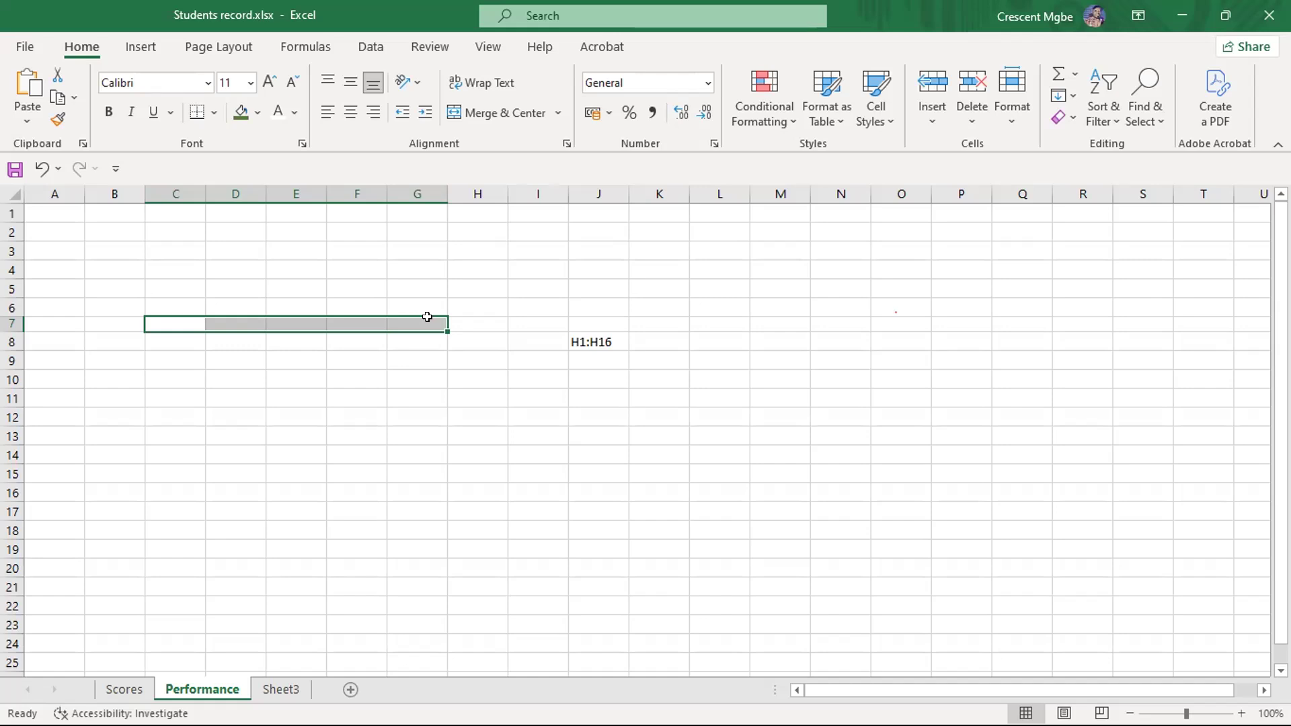
pyautogui.moveTo(793, 269); pyautogui.dragTo(796, 512)
# - Enter the numbers 2, 3, 5, 4 and 6 down column G in cells G5 to G9
pyautogui.click(404, 280)
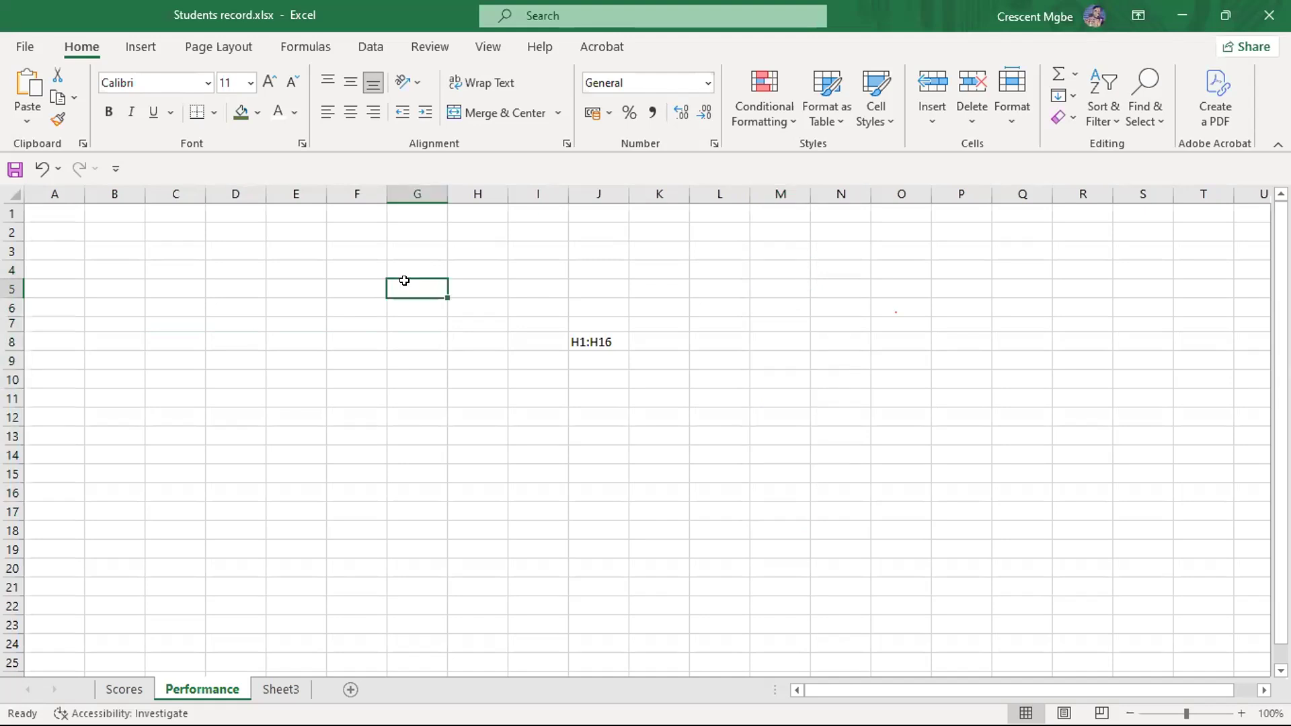
pyautogui.write('2')
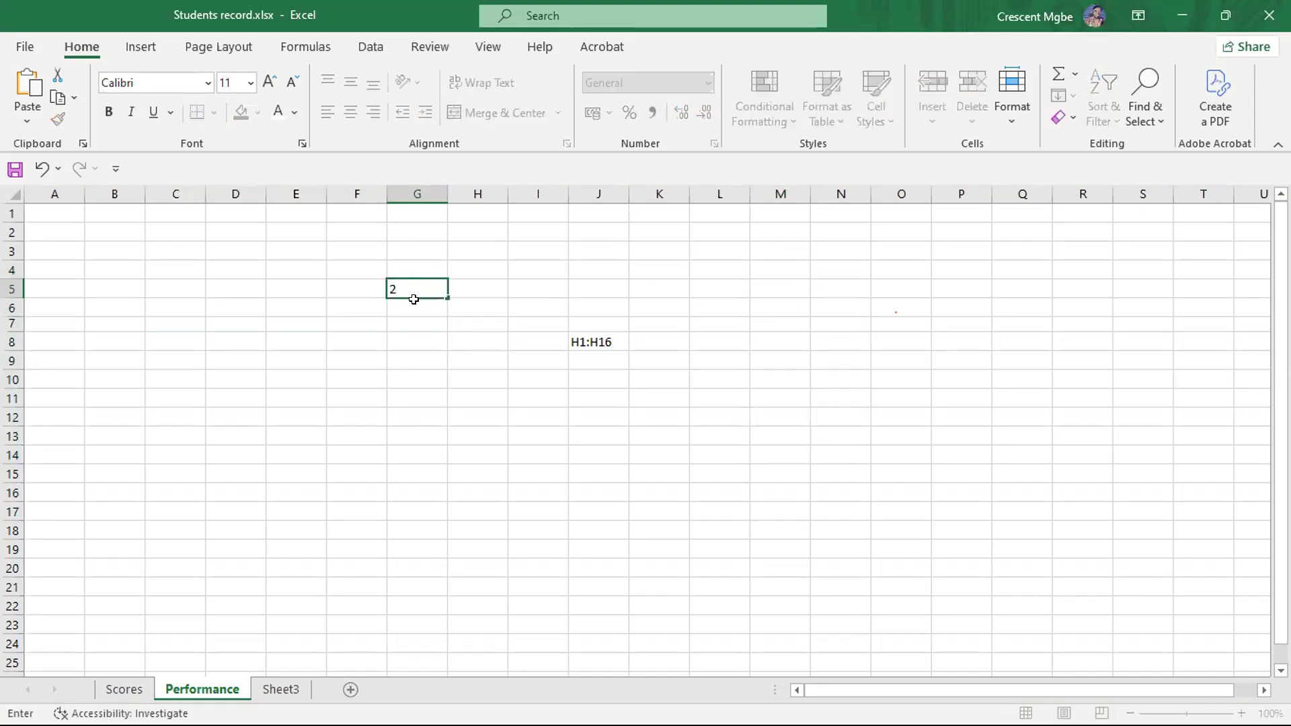
pyautogui.press('Return')
pyautogui.click(429, 283)
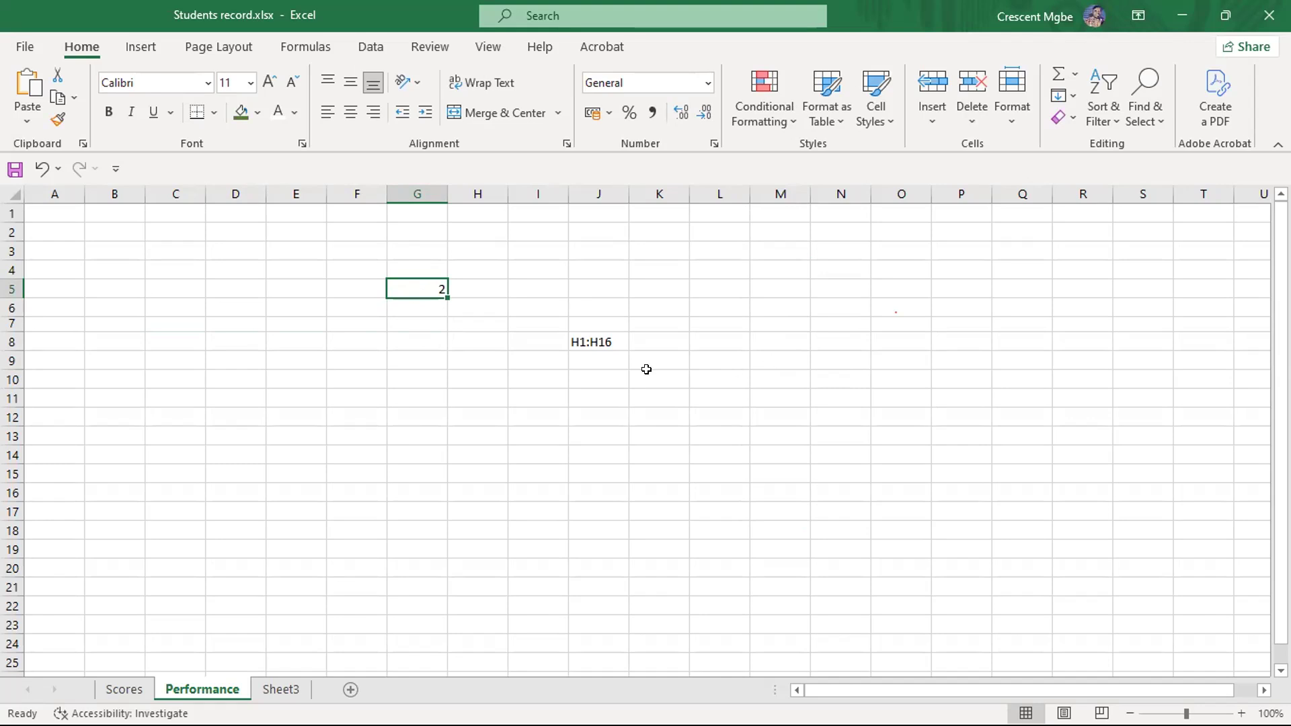
pyautogui.click(417, 310)
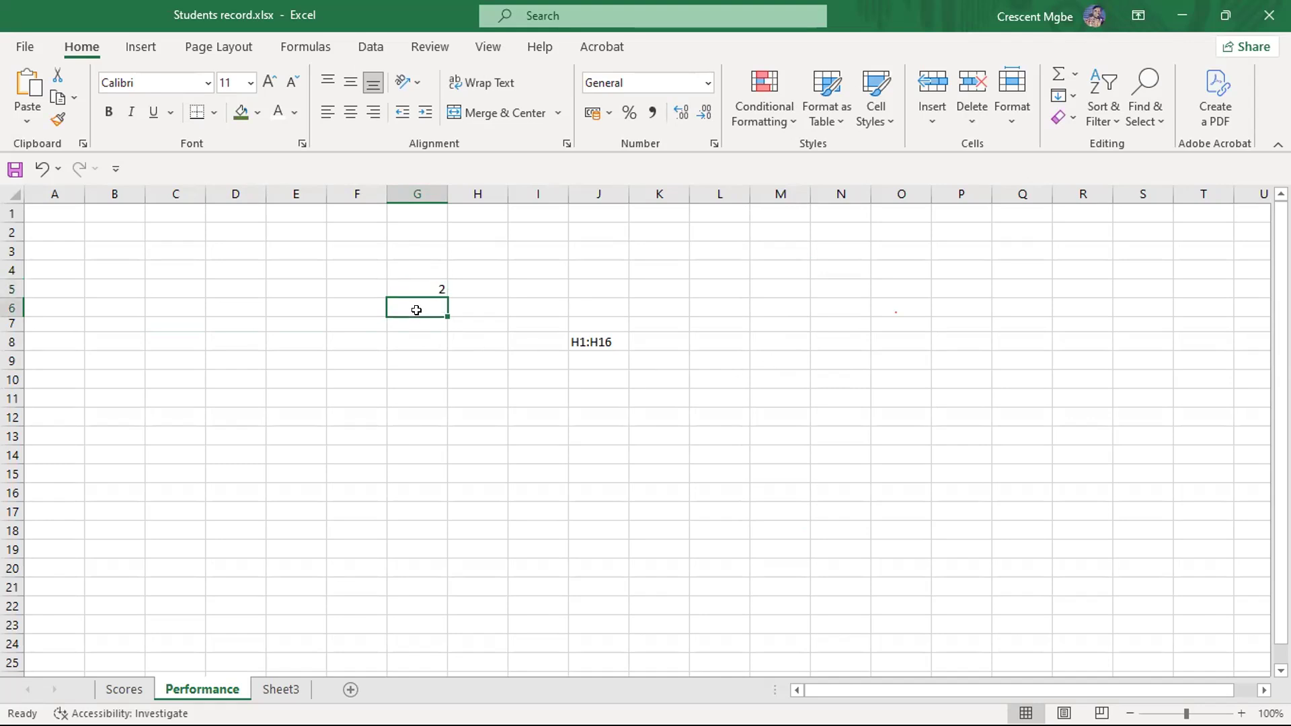
pyautogui.doubleClick(418, 310)
pyautogui.press('Return')
pyautogui.write('5')
pyautogui.press('Return')
pyautogui.write('4')
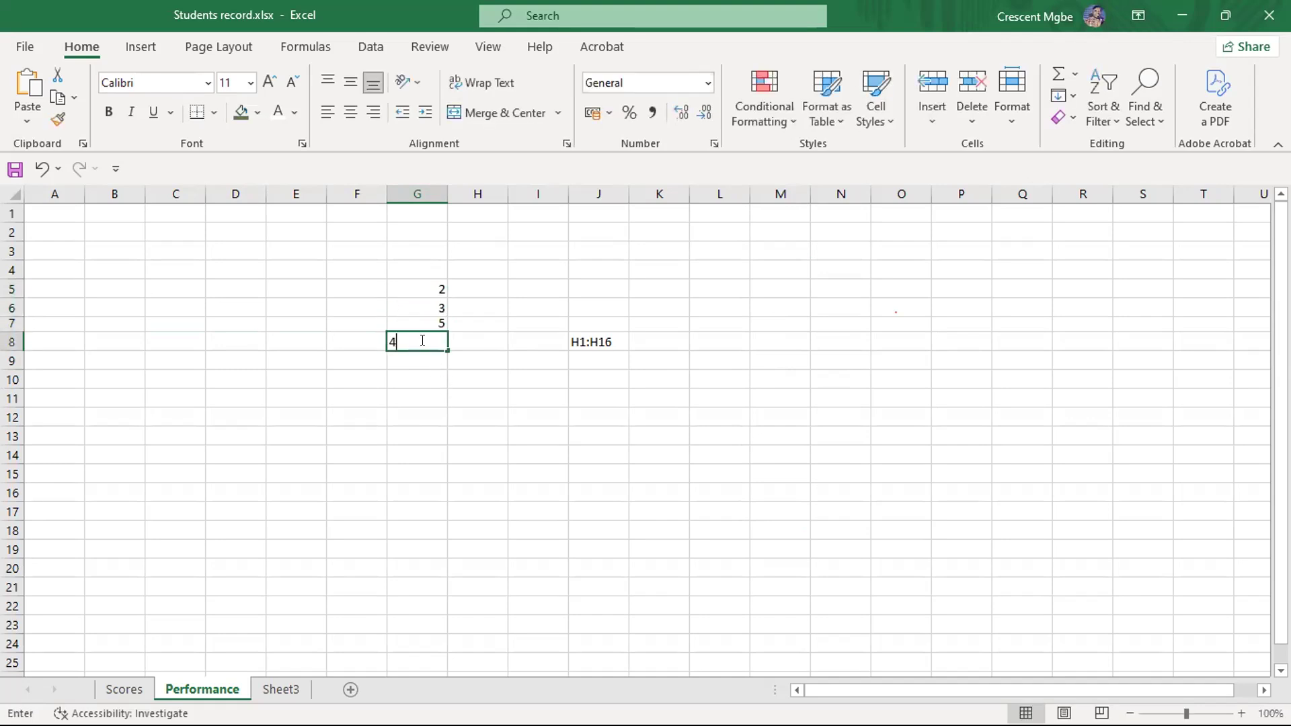
pyautogui.press('Return')
pyautogui.write('6')
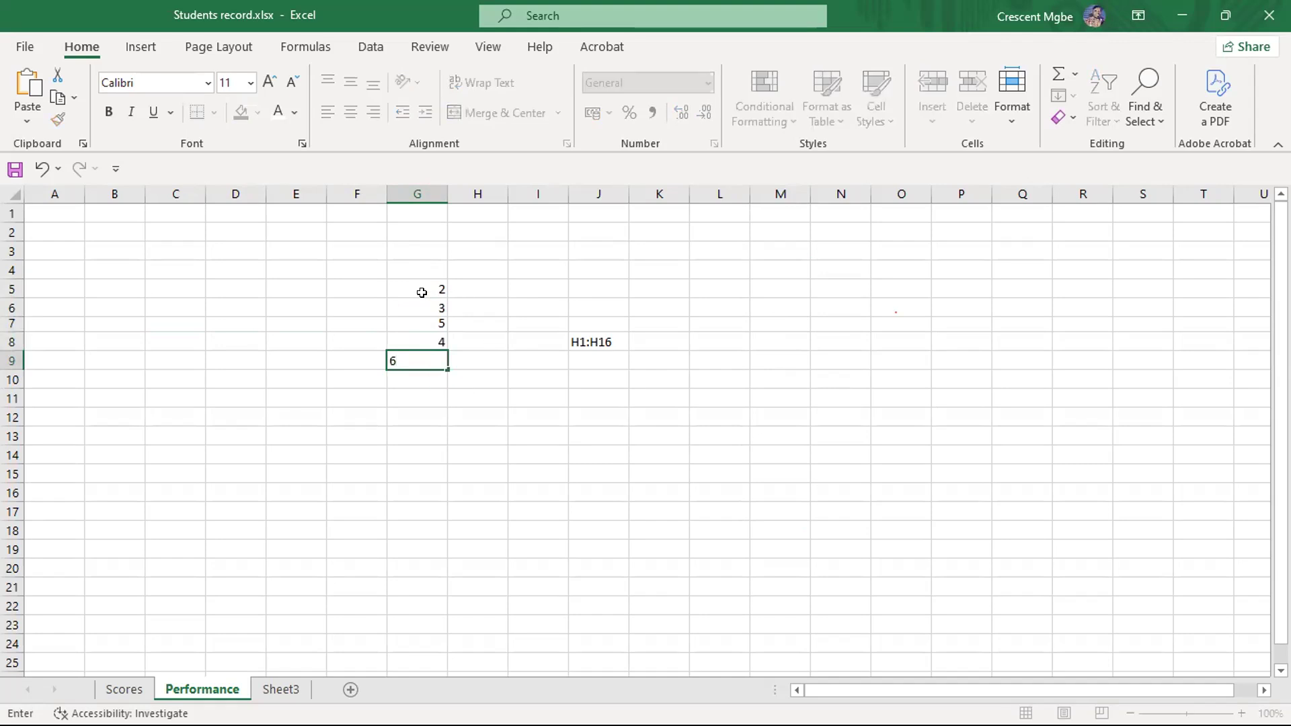
pyautogui.click(422, 293)
pyautogui.click(807, 285)
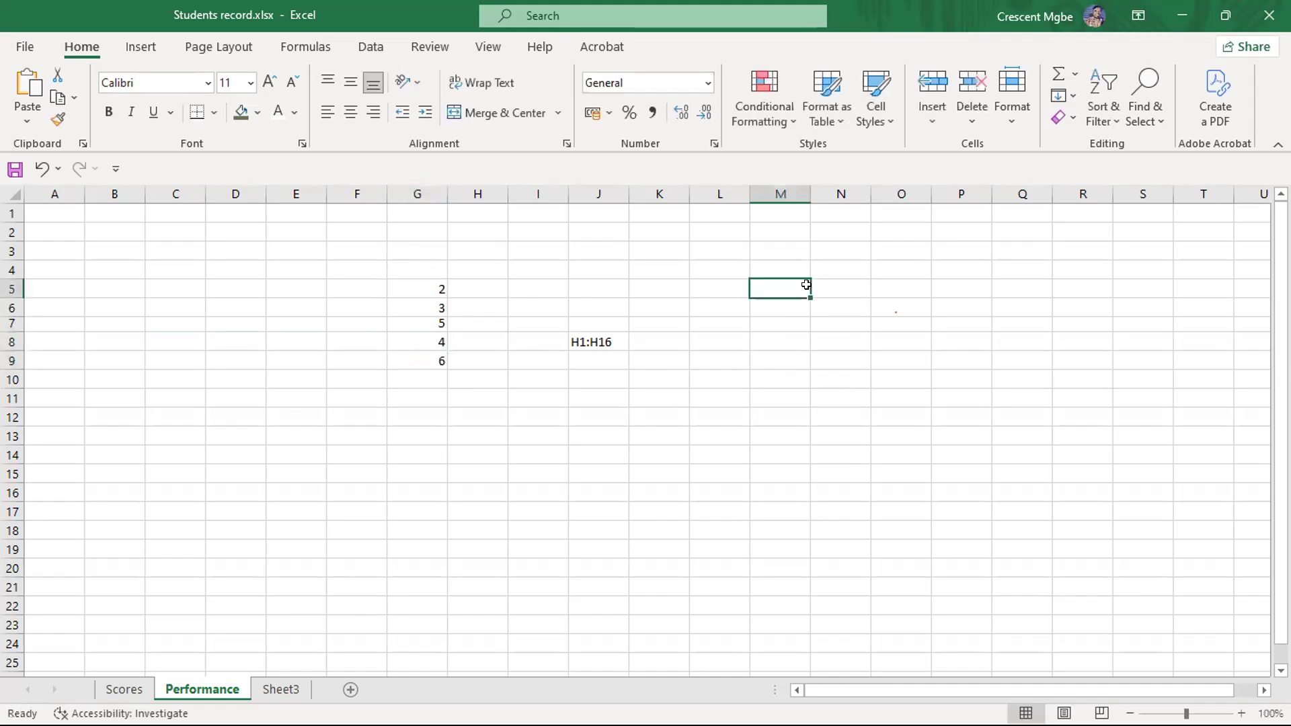
# - Highlight the five numbers in column G and enter their range reference G5:G9 in cell L8
pyautogui.click(427, 283)
pyautogui.moveTo(427, 283); pyautogui.dragTo(432, 360)
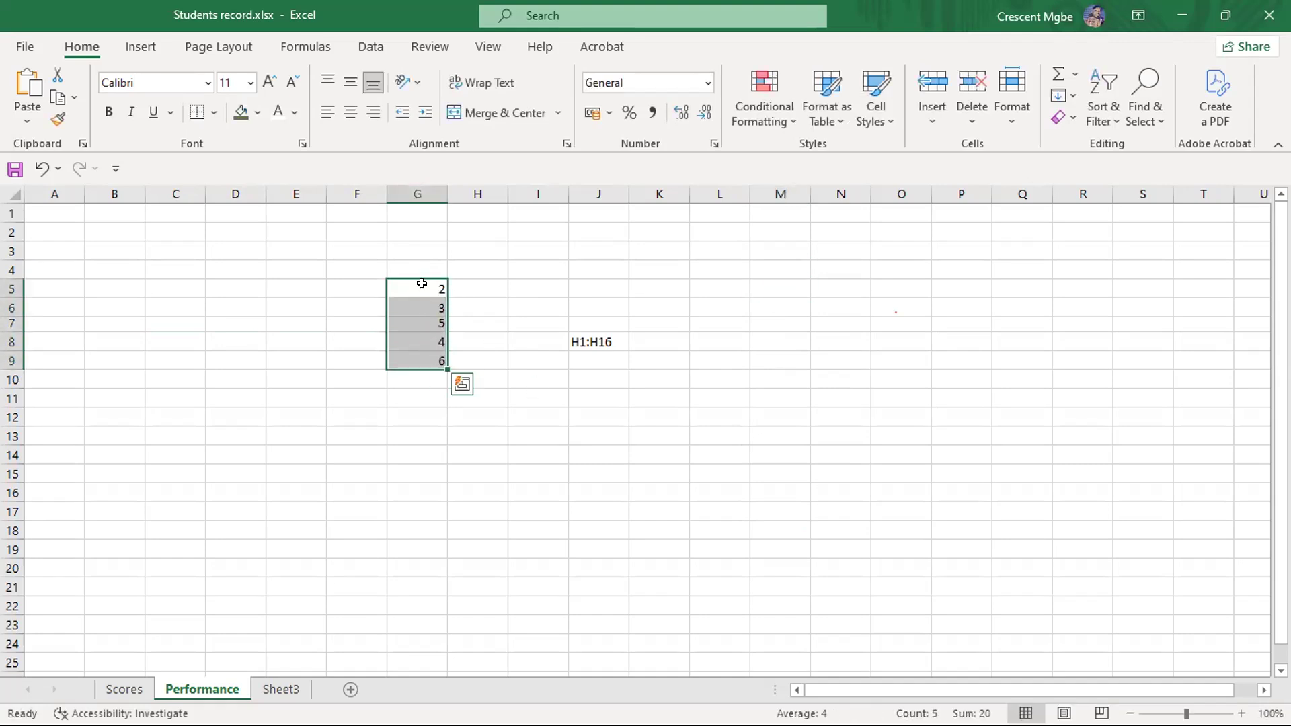
pyautogui.click(724, 337)
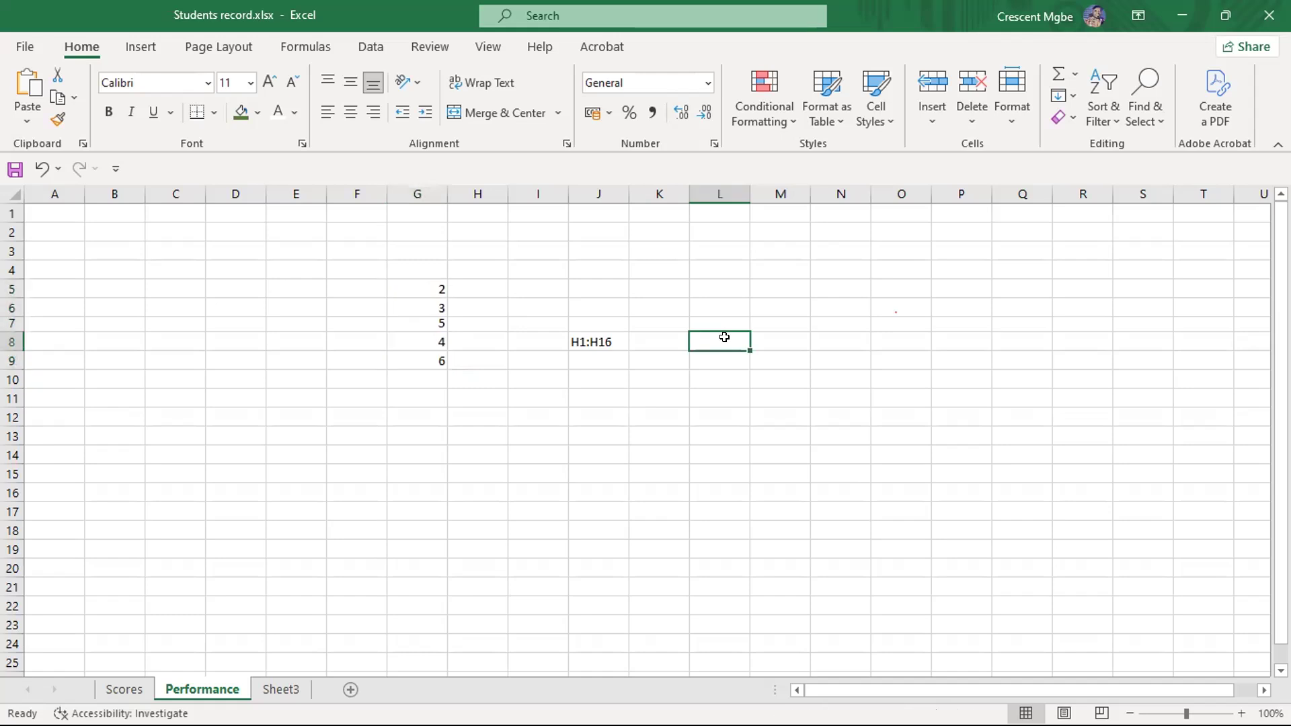
pyautogui.write('G')
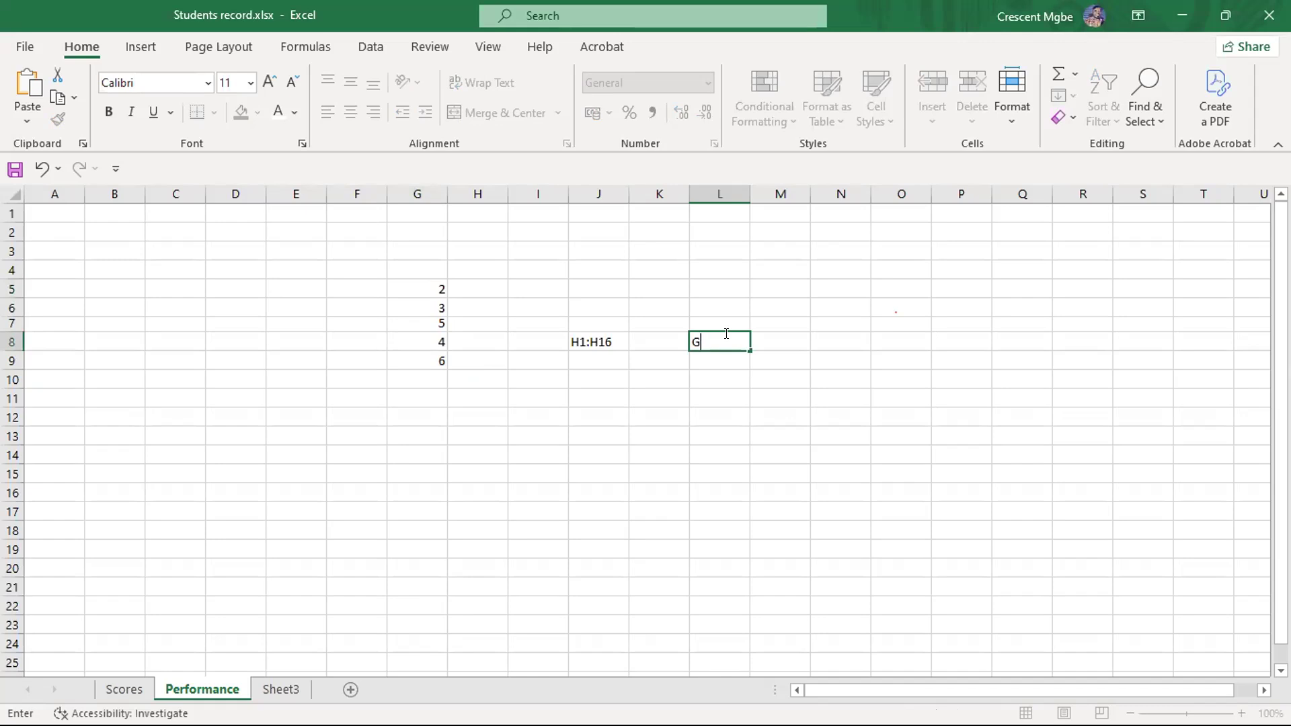
pyautogui.write('5:G9')
pyautogui.click(730, 441)
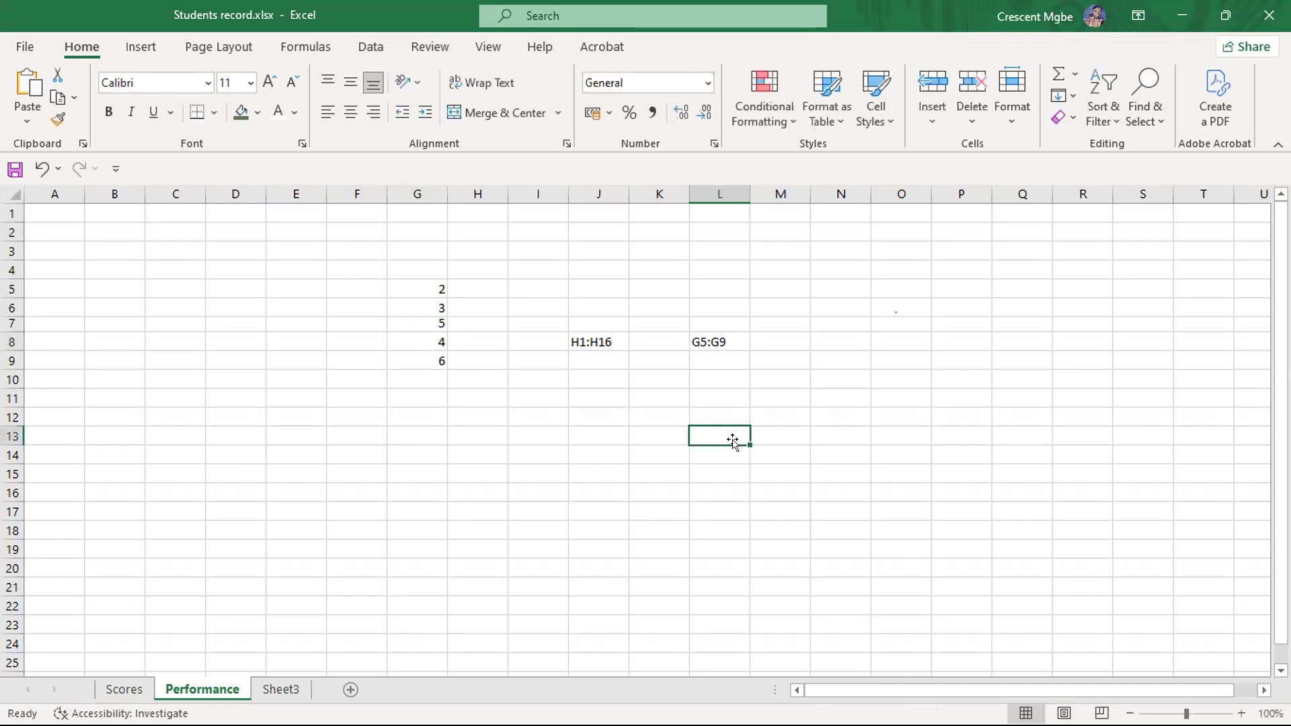
# - Put an equals sign before the reference in cell L8 to make it =G5:G9, and erase the cell's contents
pyautogui.click(719, 341)
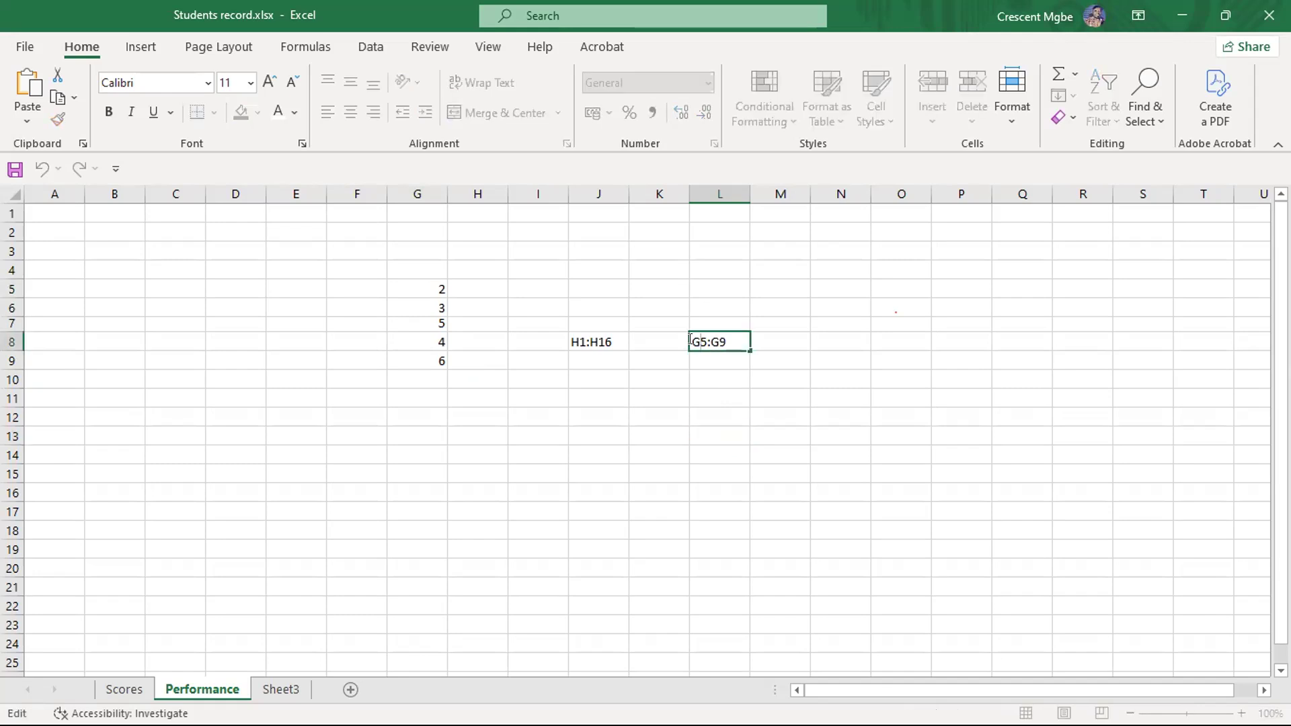
pyautogui.write('=')
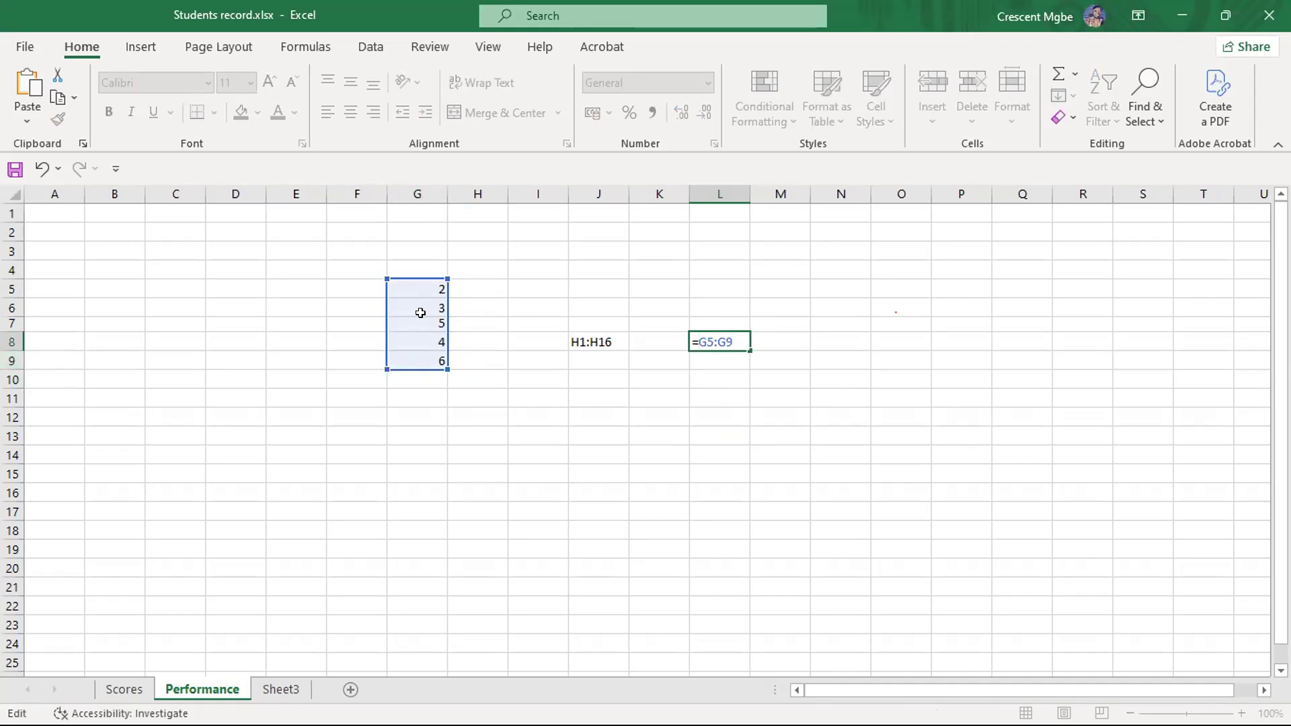
pyautogui.press('BackSpace')
pyautogui.click(735, 340)
pyautogui.press('BackSpace')
pyautogui.press('BackSpace')
pyautogui.press('BackSpace')
pyautogui.press('BackSpace')
pyautogui.press('BackSpace')
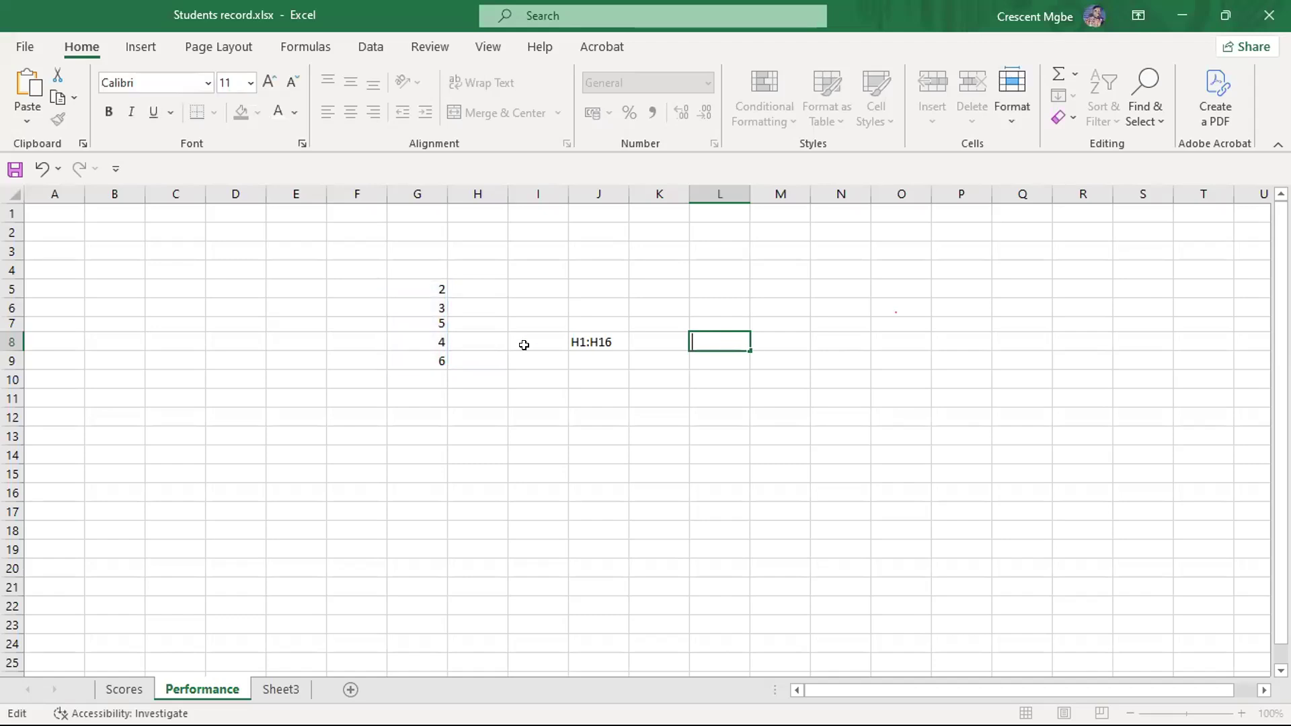
# - Clear the contents of the range G4:J10 and highlight the block F5:J13
pyautogui.click(415, 270)
pyautogui.moveTo(415, 270); pyautogui.dragTo(580, 373)
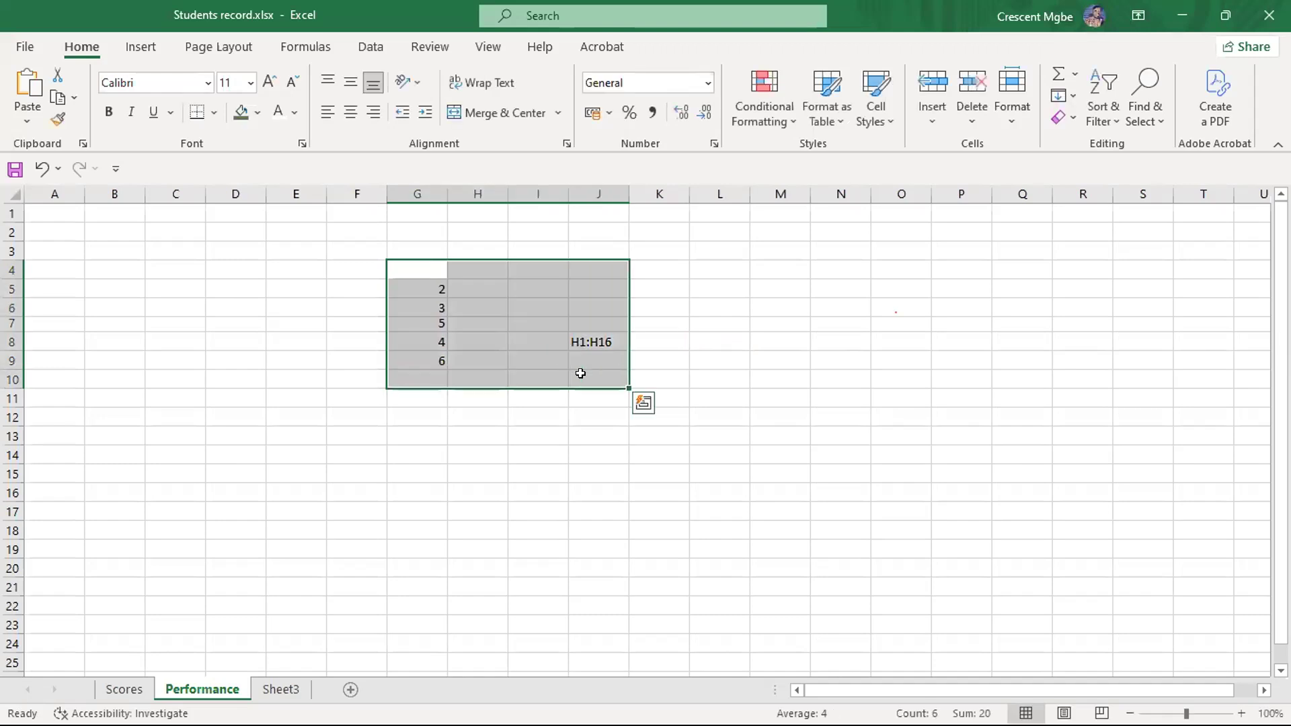
pyautogui.press('Delete')
pyautogui.click(327, 357)
pyautogui.moveTo(360, 285); pyautogui.dragTo(597, 431)
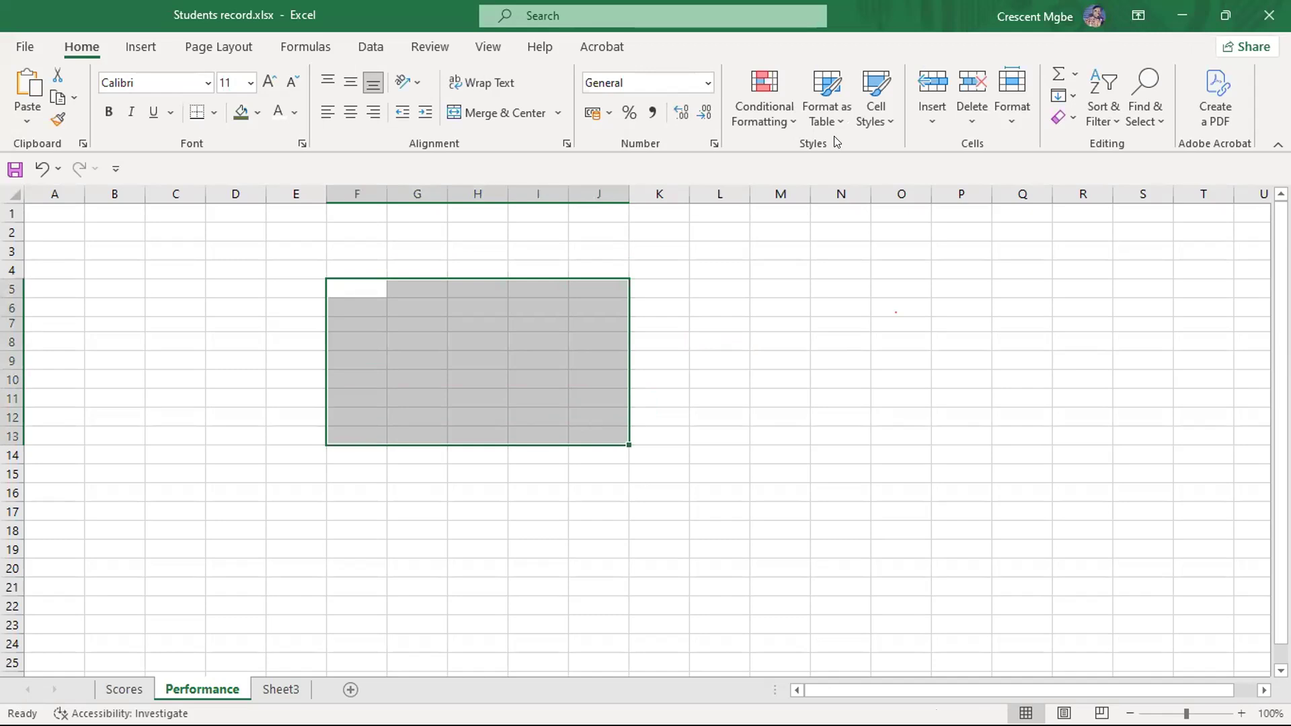
pyautogui.hotkey('ctrl', 't')
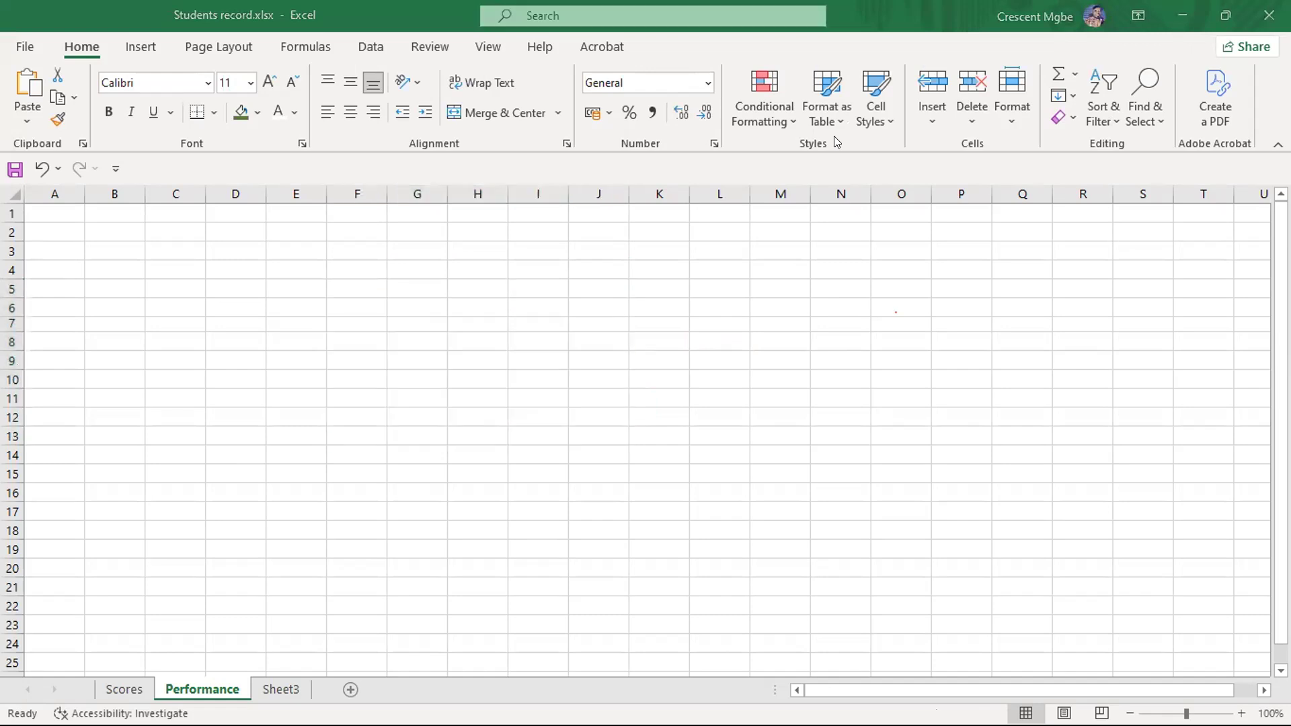
pyautogui.click(465, 318)
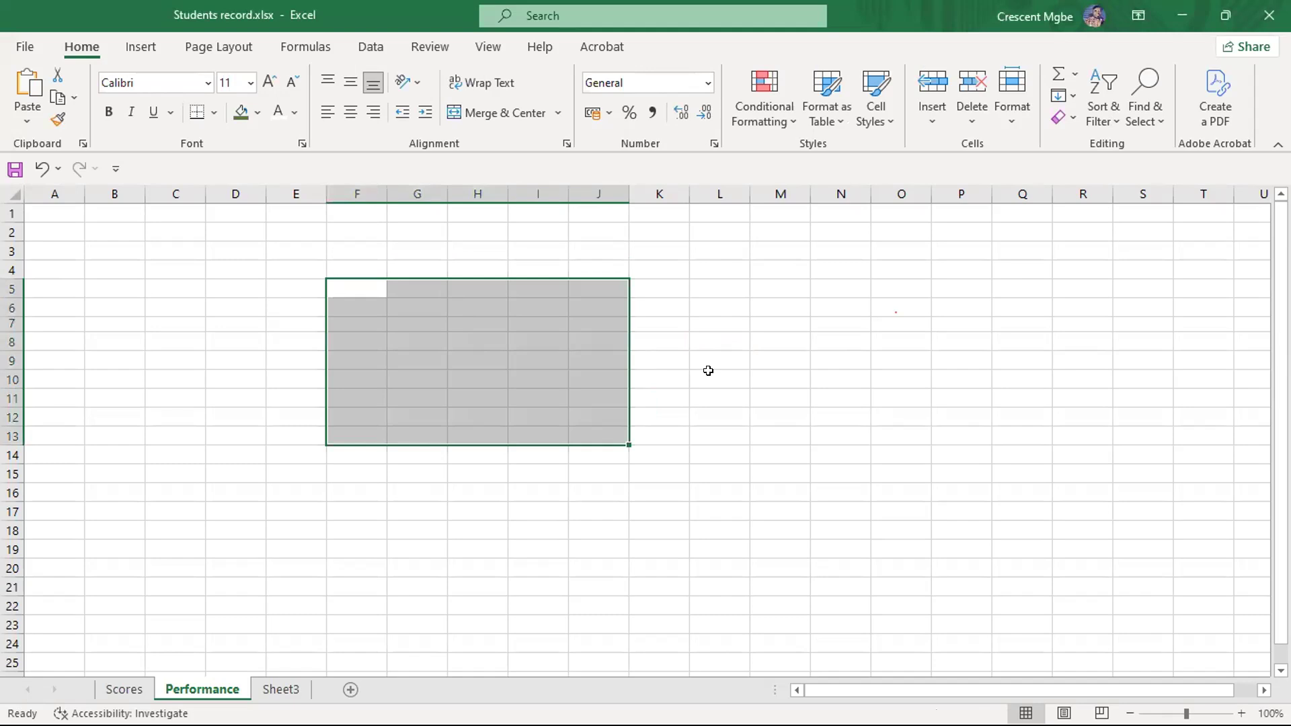
pyautogui.hotkey('ctrl', 't')
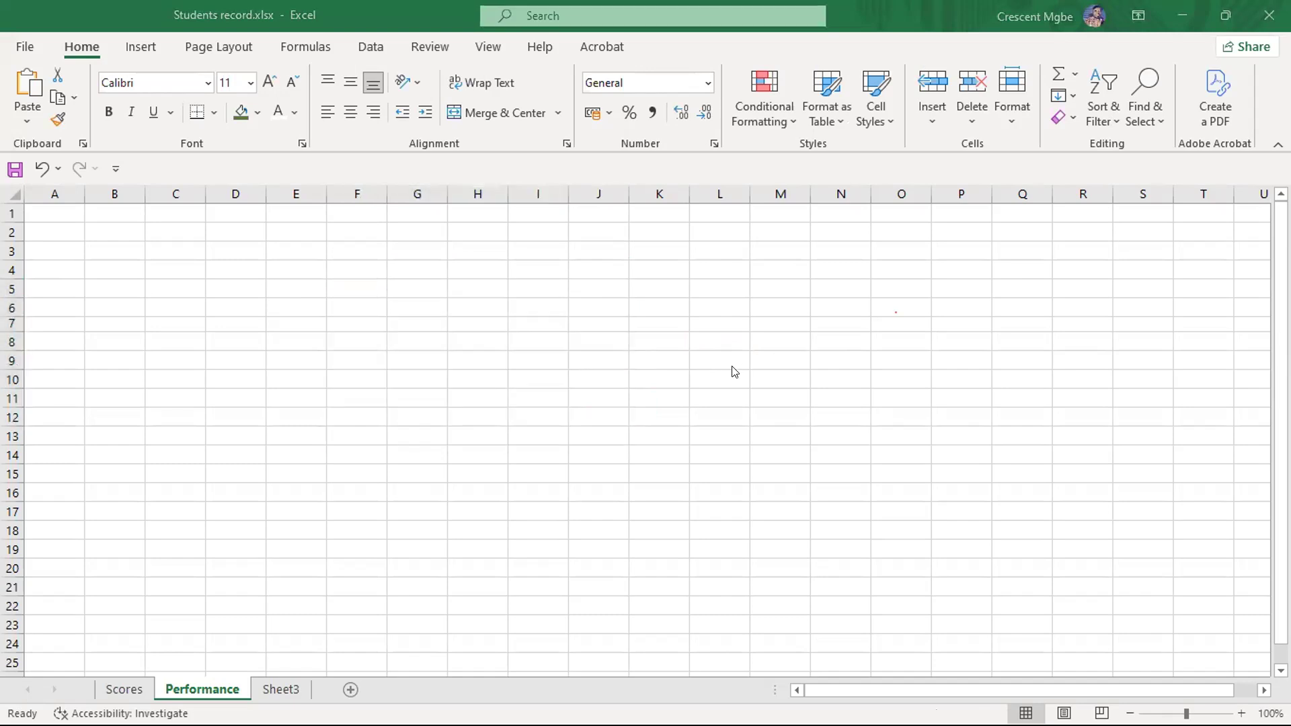
pyautogui.click(429, 335)
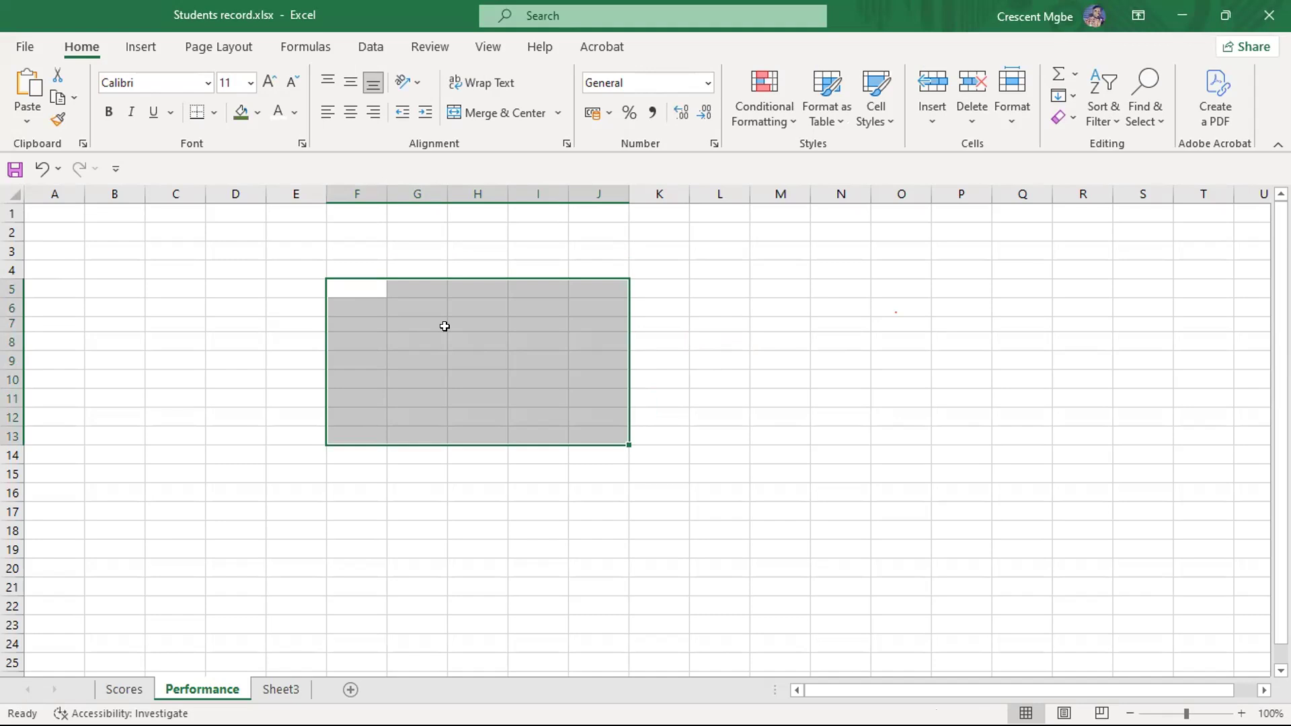
pyautogui.click(797, 359)
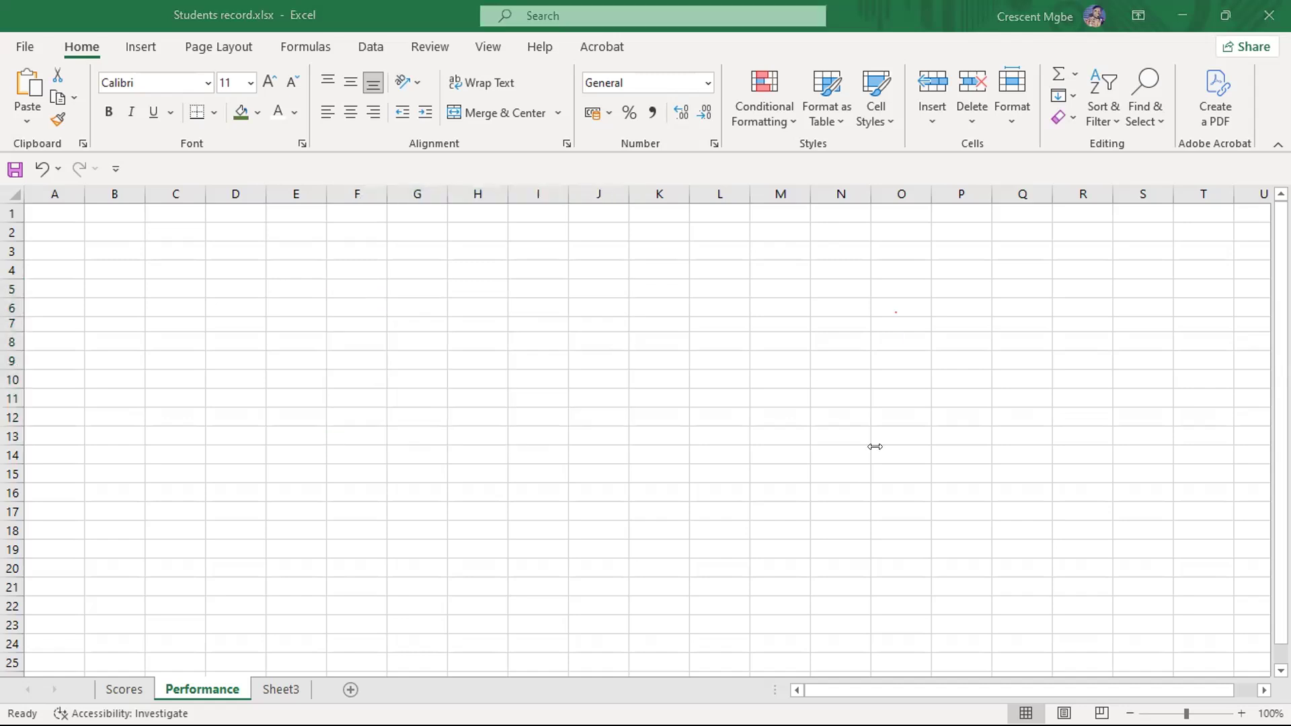
pyautogui.click(361, 308)
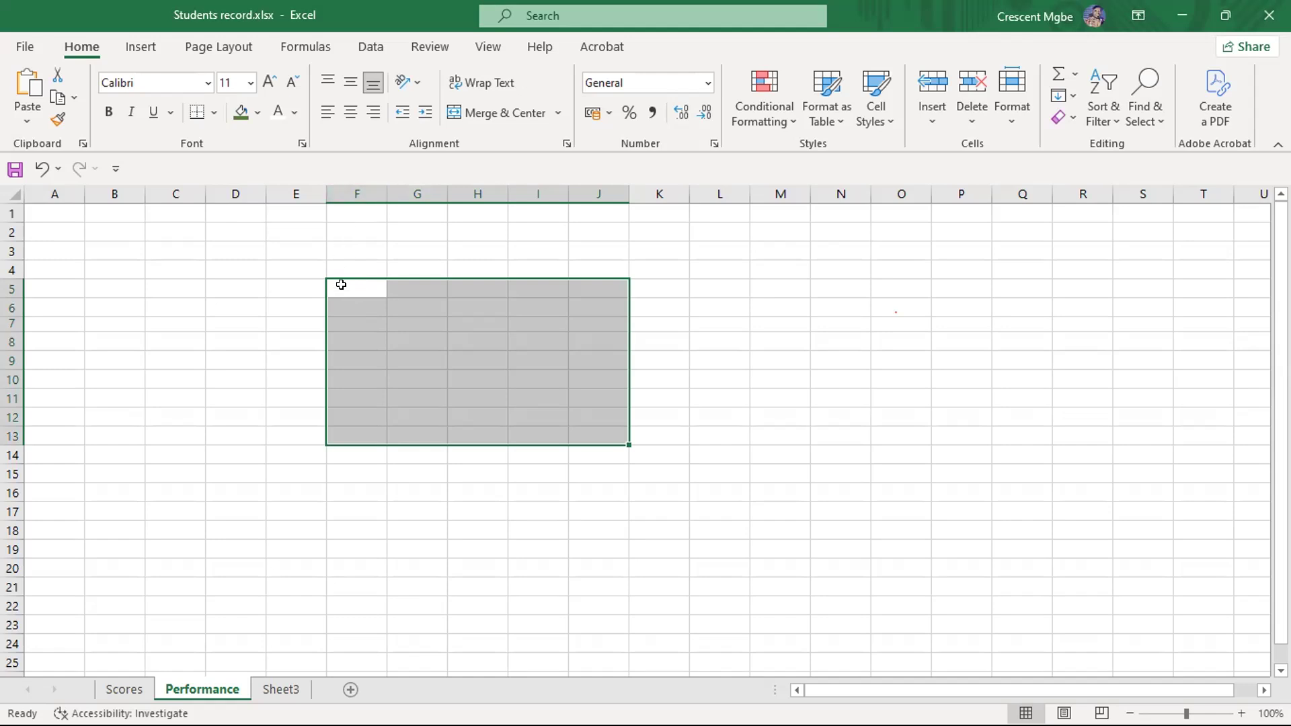
# - Highlight the vertical range J3:J18, the horizontal range D8:J8 and the two-row range D6:J7 one at a time
pyautogui.click(609, 432)
pyautogui.moveTo(597, 250); pyautogui.dragTo(612, 531)
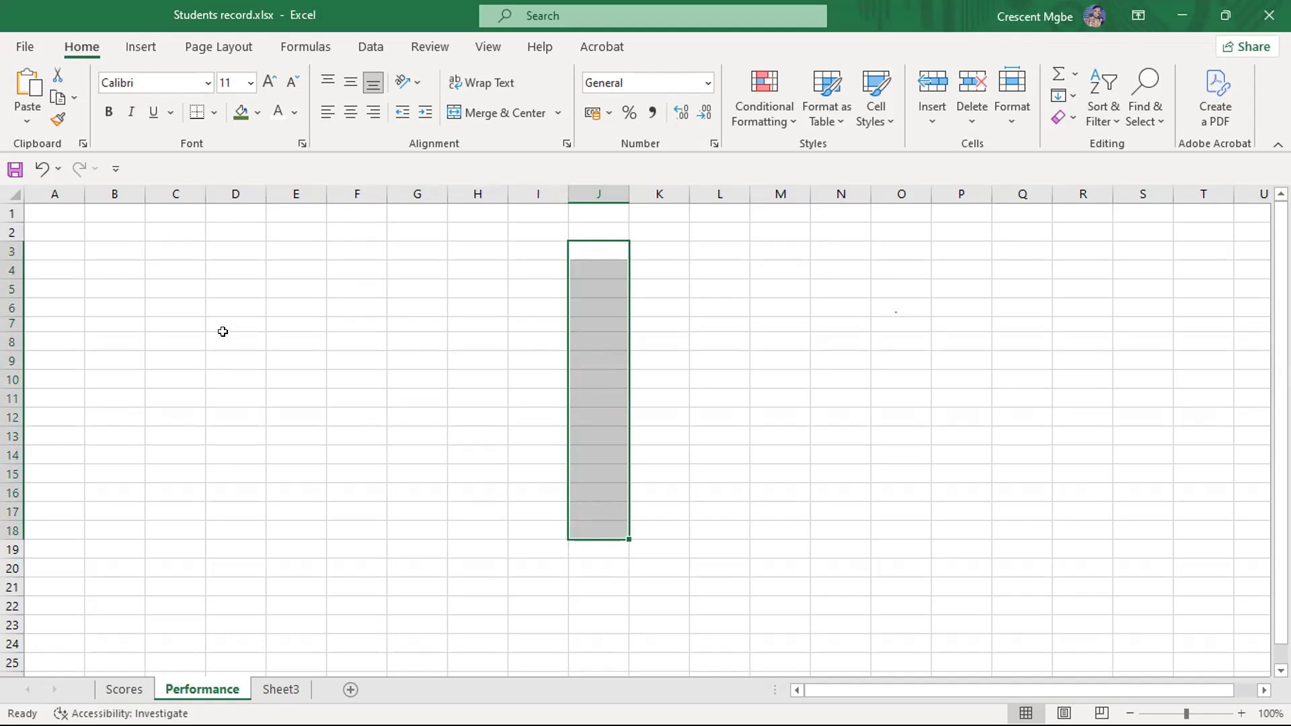
pyautogui.moveTo(223, 333); pyautogui.dragTo(602, 330)
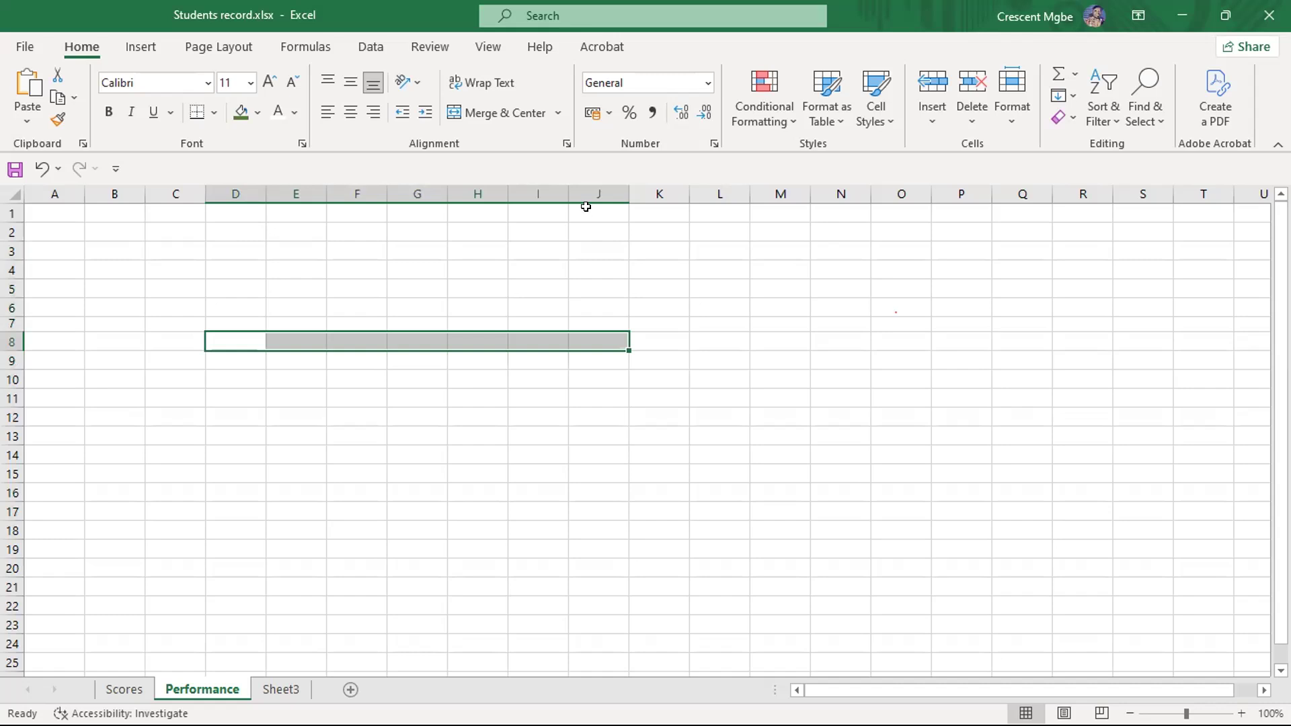
pyautogui.click(608, 355)
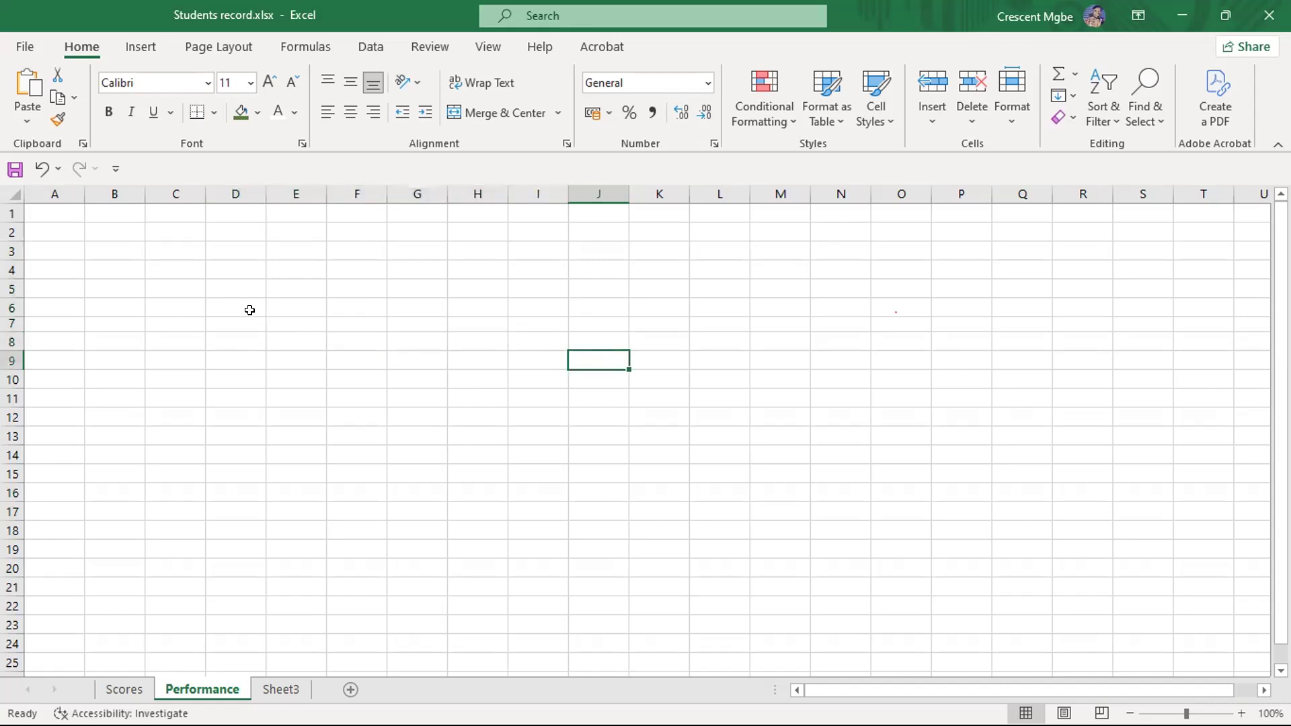
pyautogui.moveTo(253, 296); pyautogui.dragTo(585, 325)
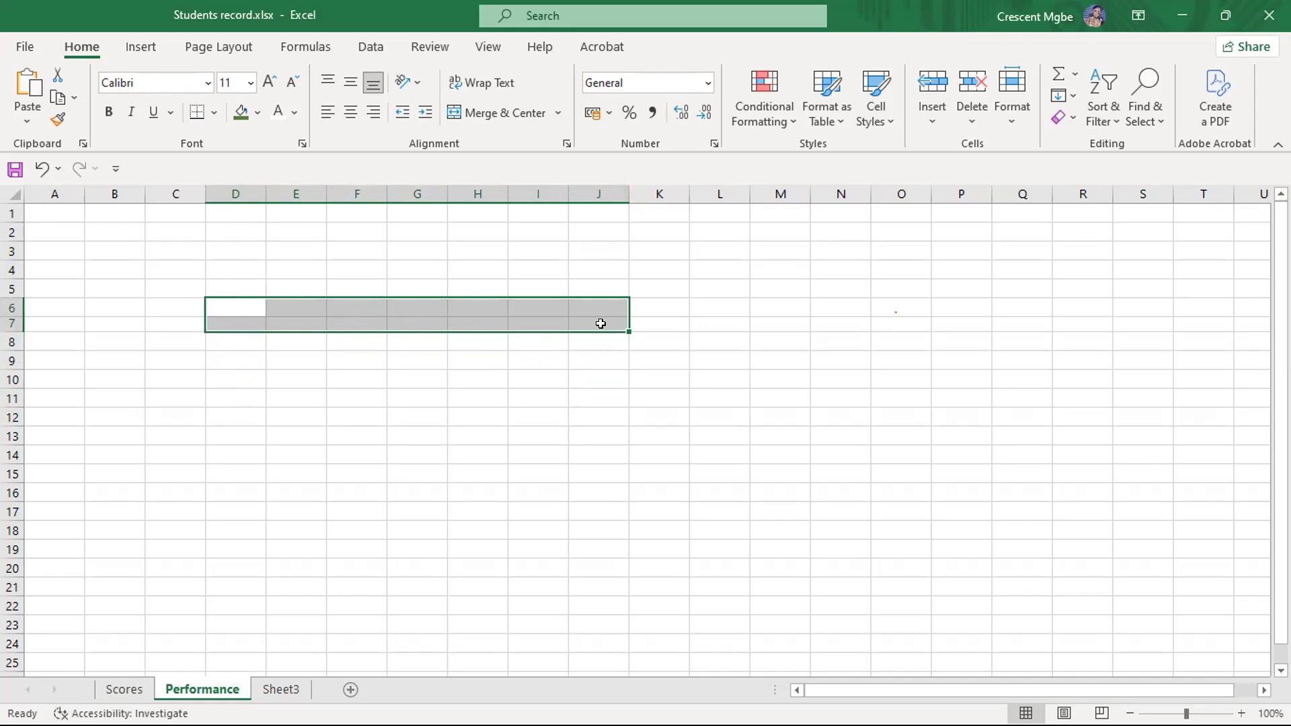
# - Enter 45 in cell D6 and 56 in cell K16, and highlight the block D6:K16
pyautogui.click(222, 299)
pyautogui.write('45')
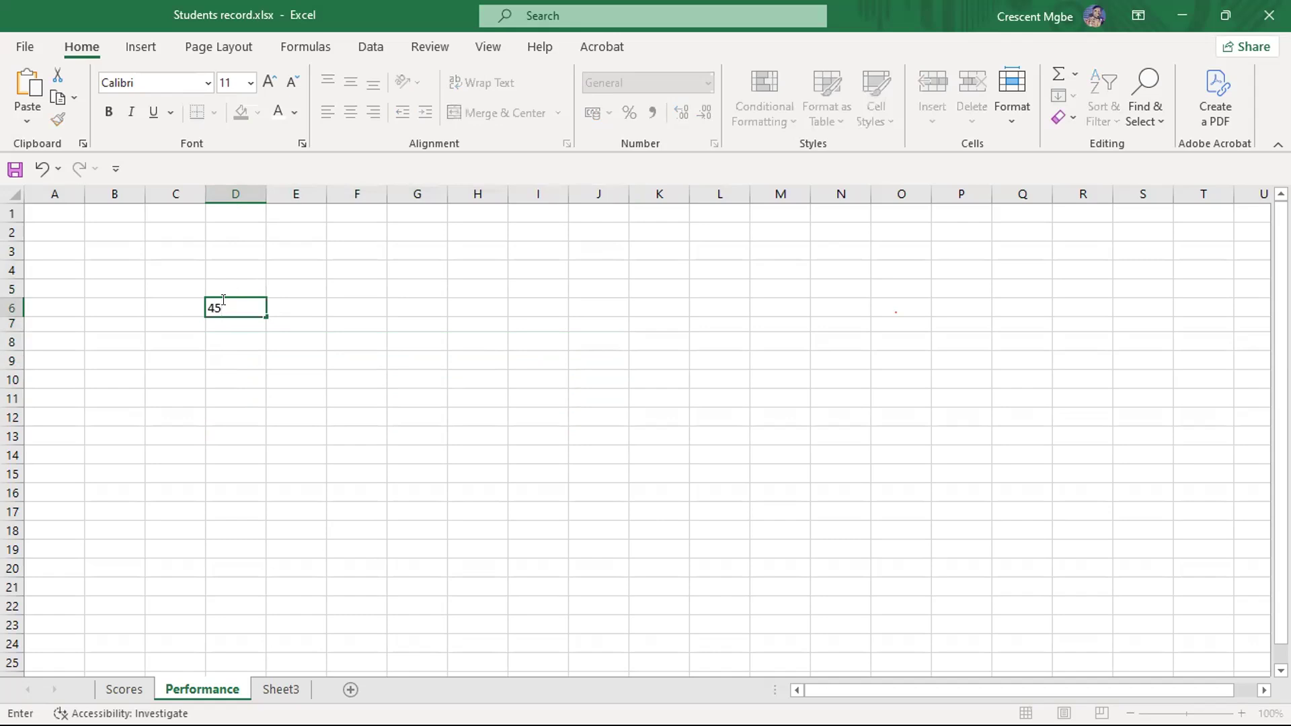
pyautogui.click(656, 490)
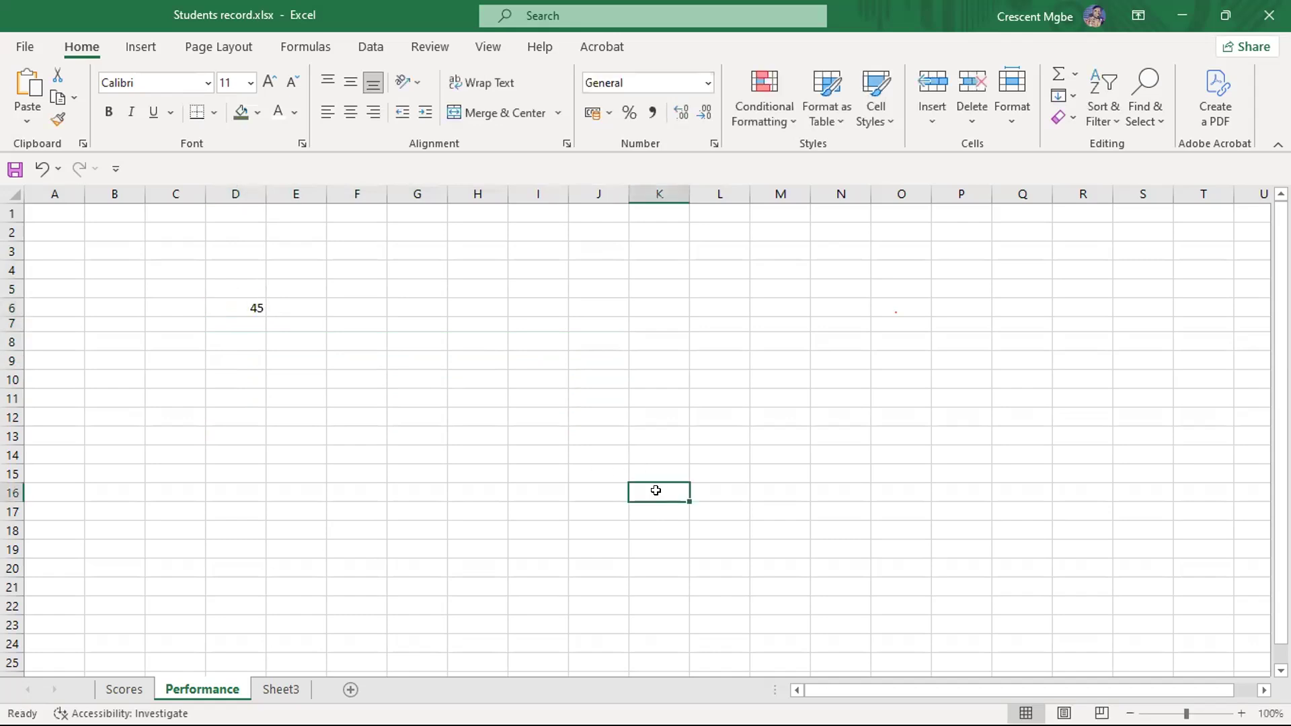
pyautogui.write('56')
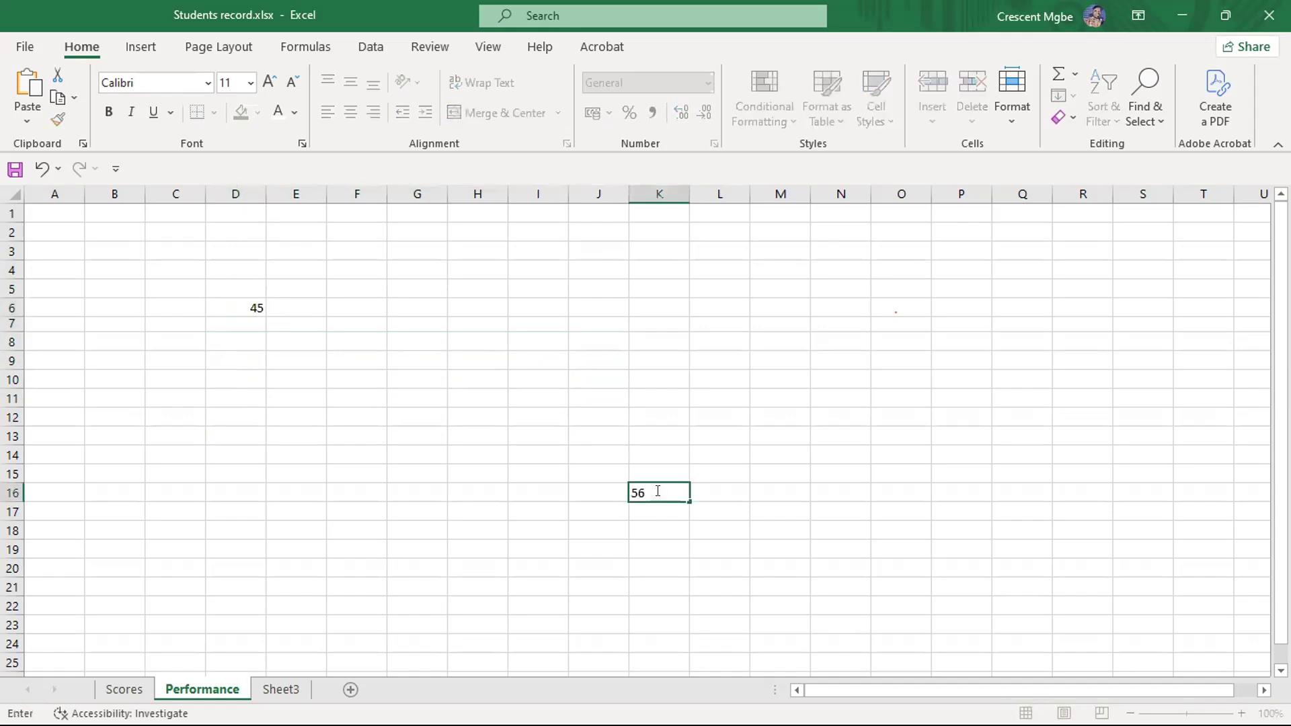
pyautogui.moveTo(239, 309); pyautogui.dragTo(669, 494)
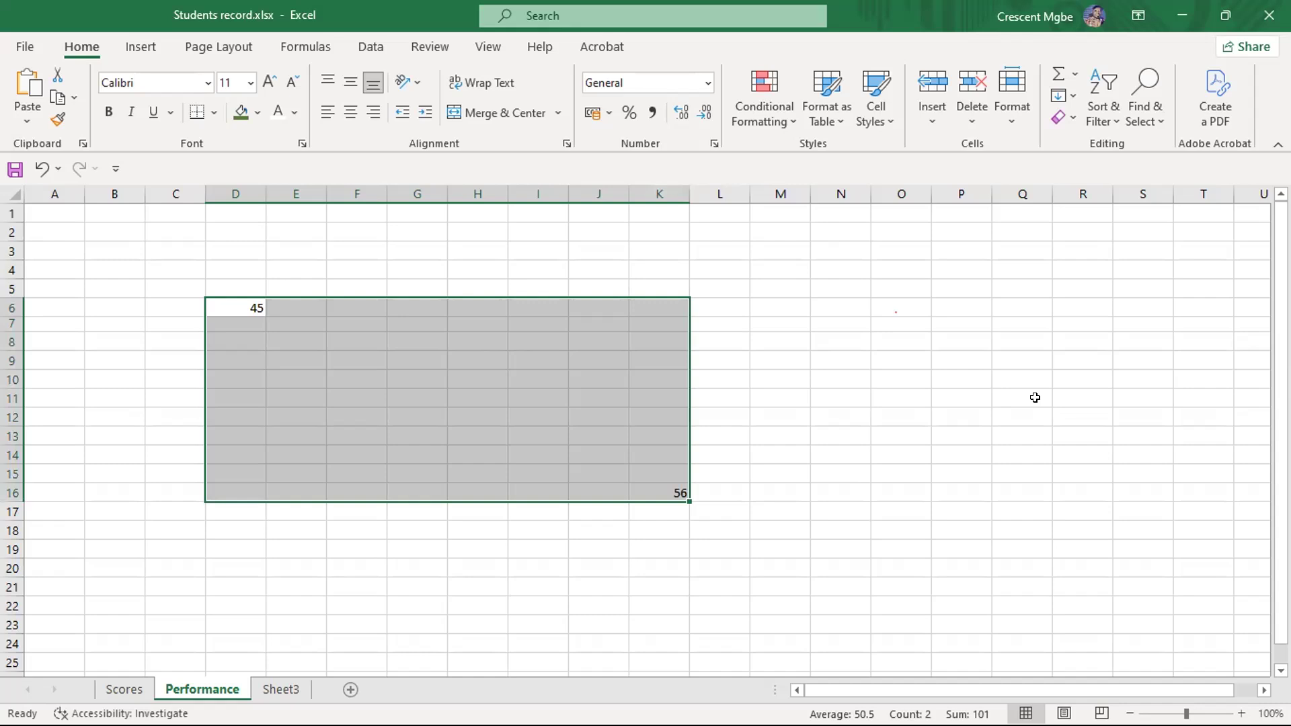
# - Clear the contents of the range D6:K16 and select cell G5
pyautogui.click(662, 381)
pyautogui.moveTo(247, 298); pyautogui.dragTo(681, 495)
pyautogui.press('Delete')
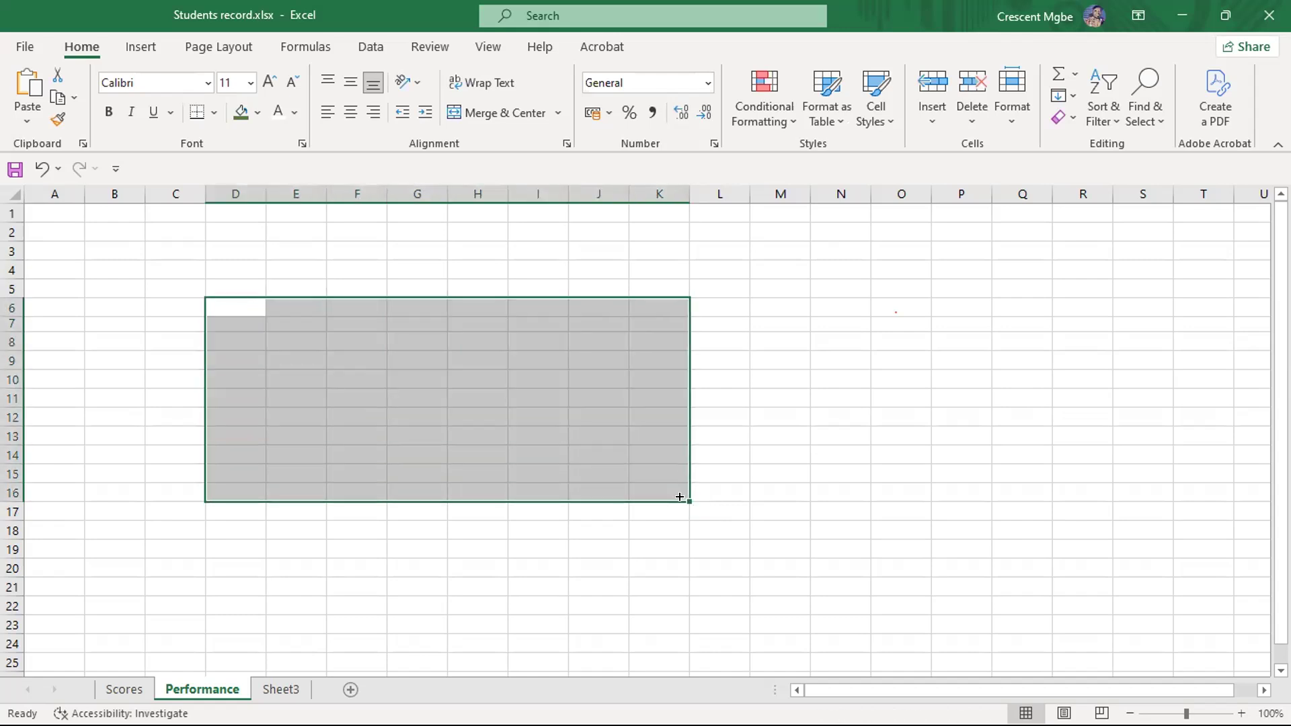
pyautogui.click(437, 285)
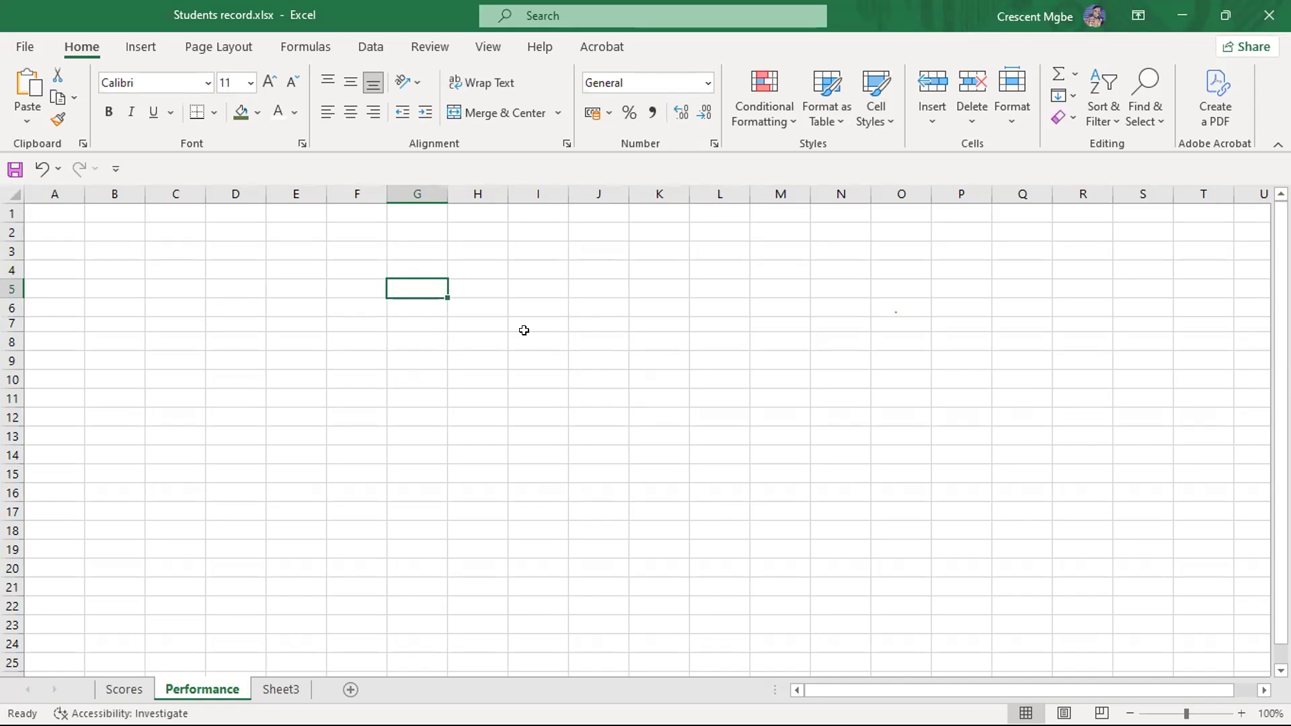
# - Select scattered cells across the upper part of the Performance sheet one by one, ending at cell B4
pyautogui.click(172, 294)
pyautogui.click(349, 318)
pyautogui.click(598, 303)
pyautogui.click(312, 248)
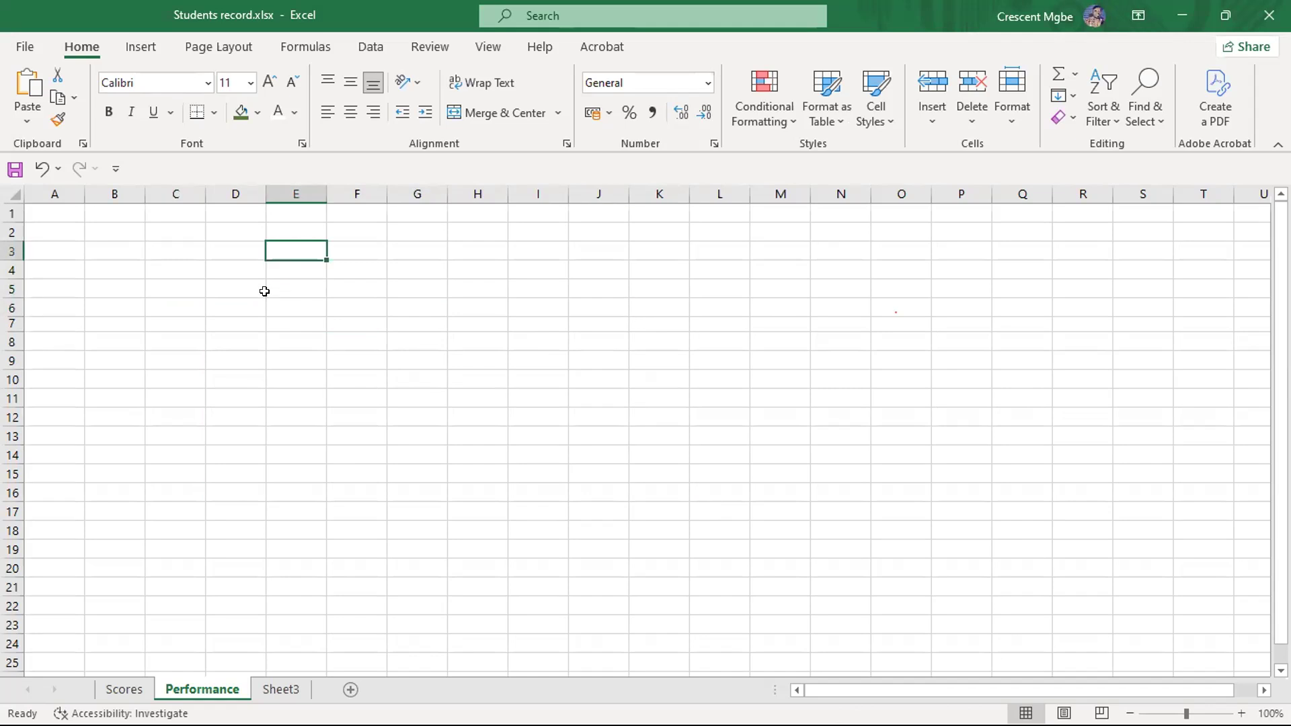
pyautogui.click(113, 226)
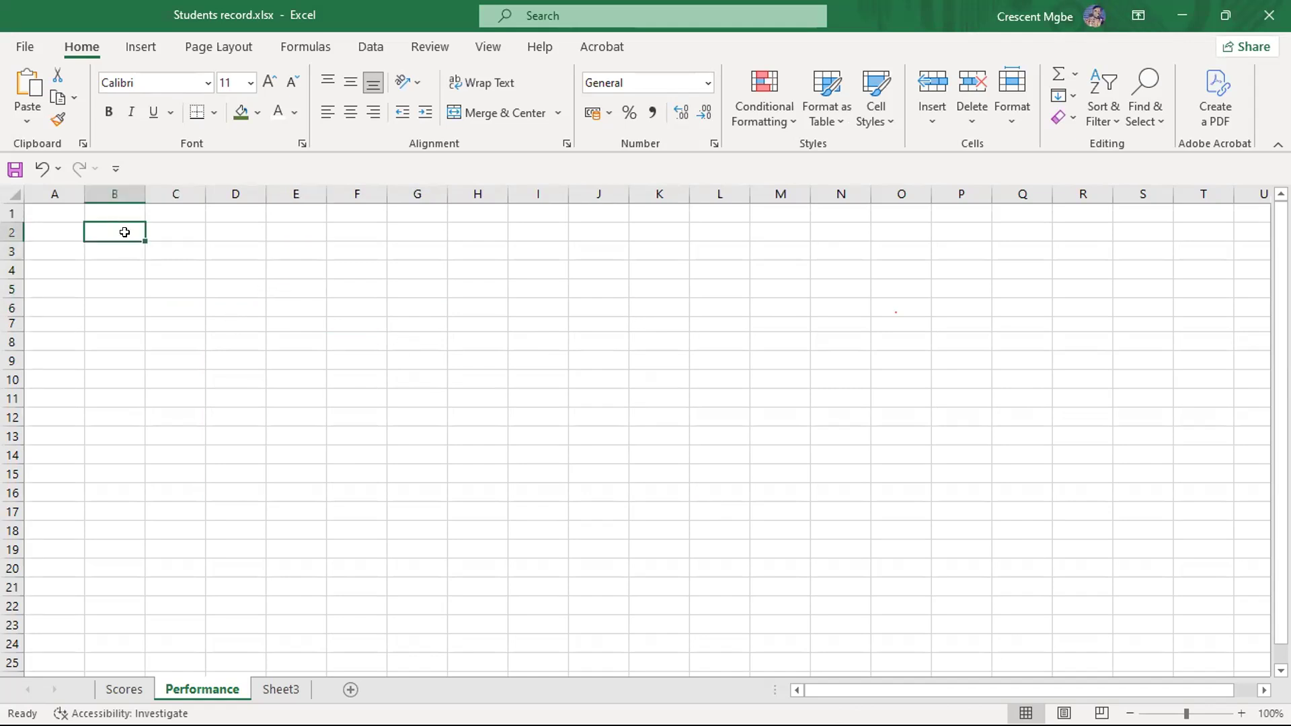
pyautogui.click(148, 230)
pyautogui.click(87, 266)
pyautogui.click(296, 356)
pyautogui.click(659, 398)
pyautogui.click(1076, 376)
pyautogui.click(941, 341)
pyautogui.click(548, 288)
pyautogui.click(289, 316)
pyautogui.click(106, 265)
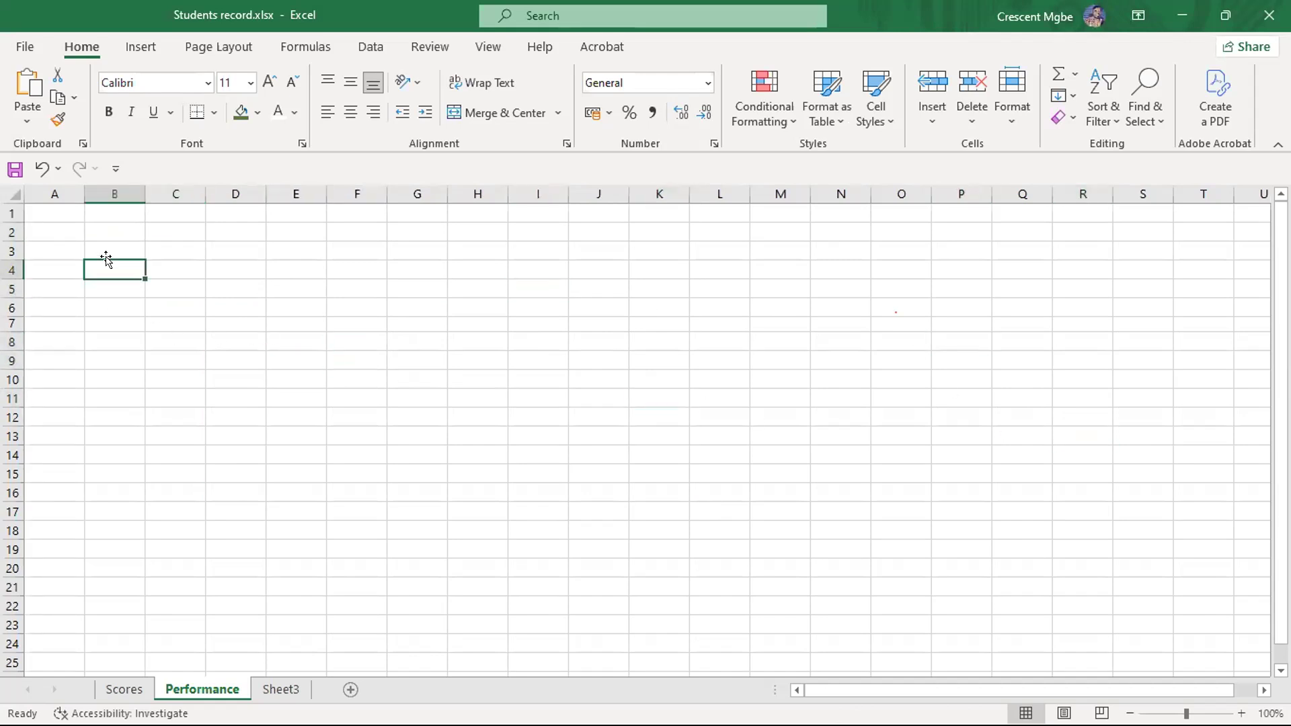
# - Select more cells one at a time, including D14, R2 and D2, and finish at cell F10
pyautogui.click(235, 452)
pyautogui.click(425, 304)
pyautogui.click(718, 285)
pyautogui.click(1082, 228)
pyautogui.click(1127, 276)
pyautogui.click(493, 372)
pyautogui.click(231, 227)
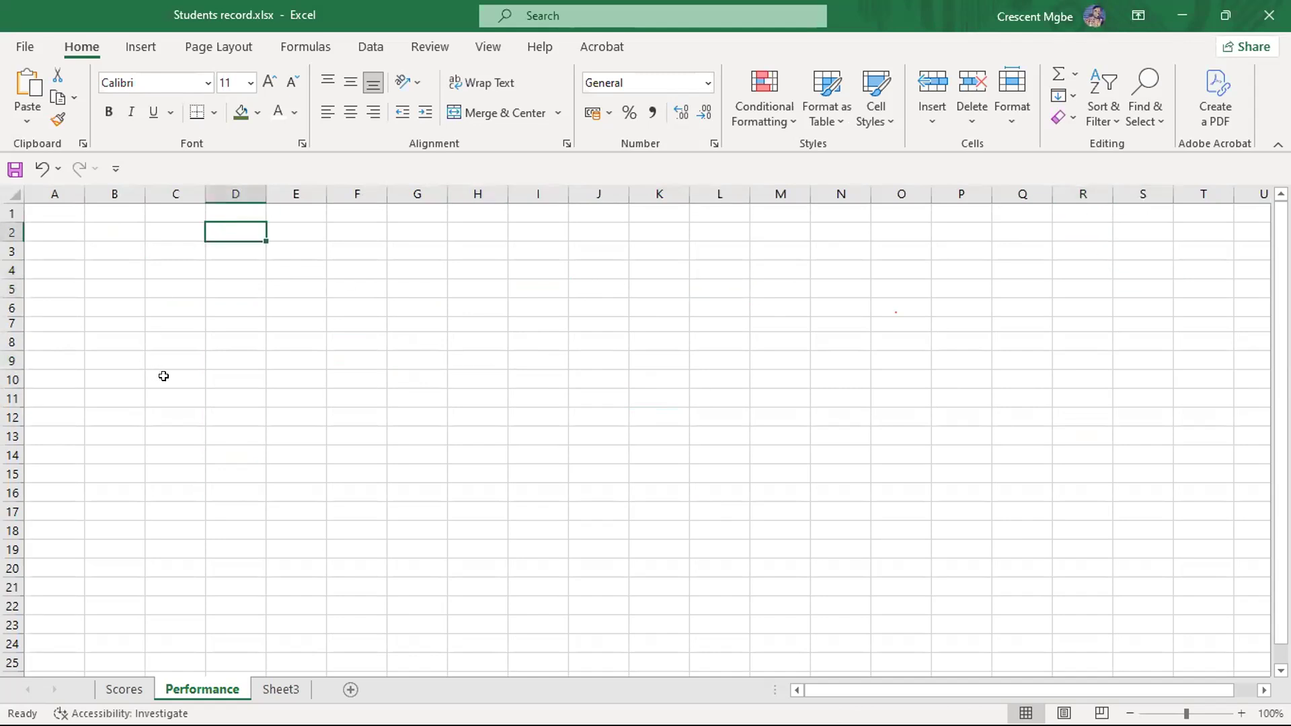
pyautogui.click(358, 377)
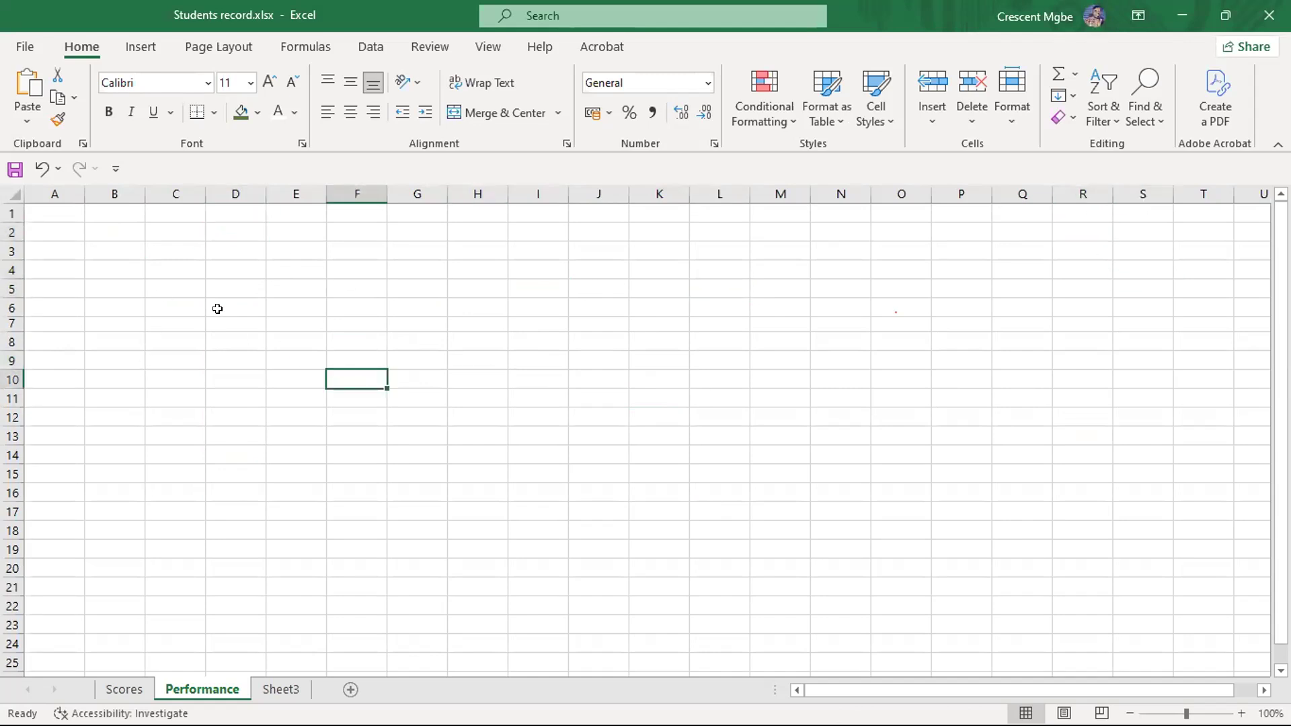
# - Move the active cell step by step from F10 to C6 and on to G4
pyautogui.press('Up')
pyautogui.press('Up')
pyautogui.press('Up')
pyautogui.press('Up')
pyautogui.press('Left')
pyautogui.press('Left')
pyautogui.press('Left')
pyautogui.press('Left')
pyautogui.press('Left')
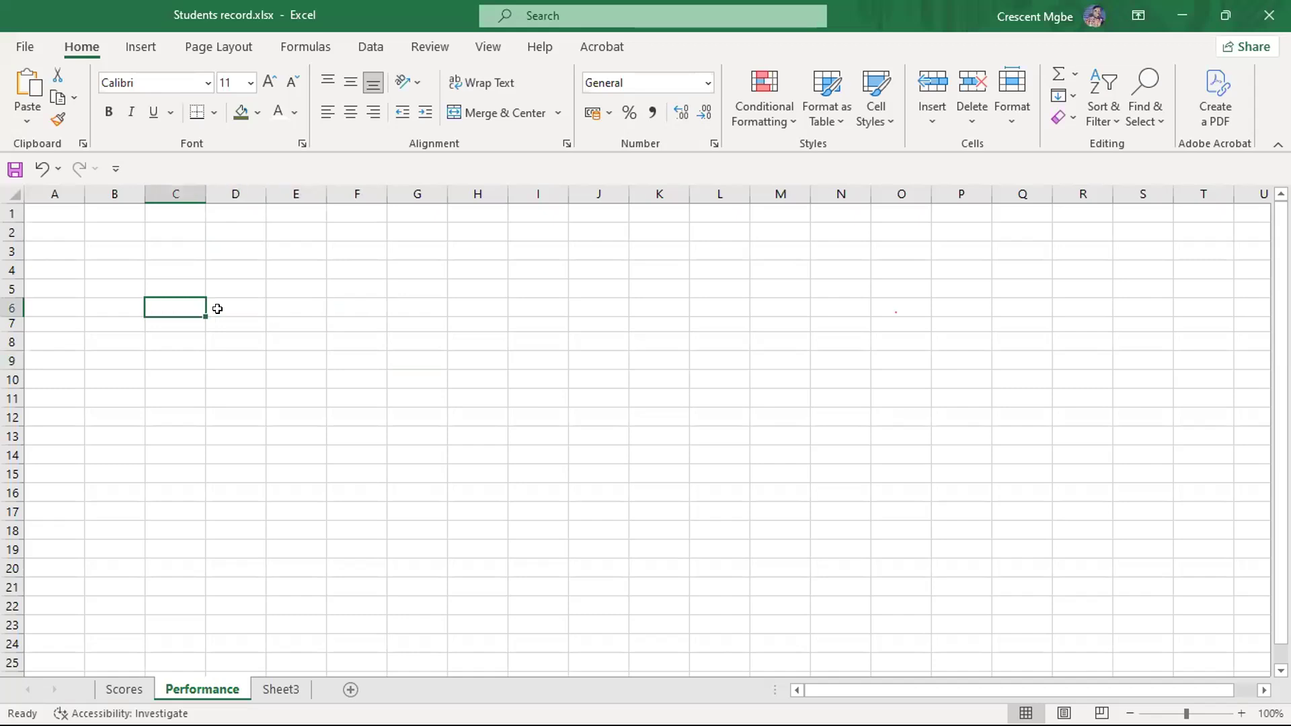
pyautogui.press('Up')
pyautogui.press('Up')
pyautogui.press('Right')
pyautogui.press('Right')
pyautogui.press('Right')
pyautogui.press('Right')
pyautogui.press('Right')
pyautogui.press('Right')
pyautogui.press('Right')
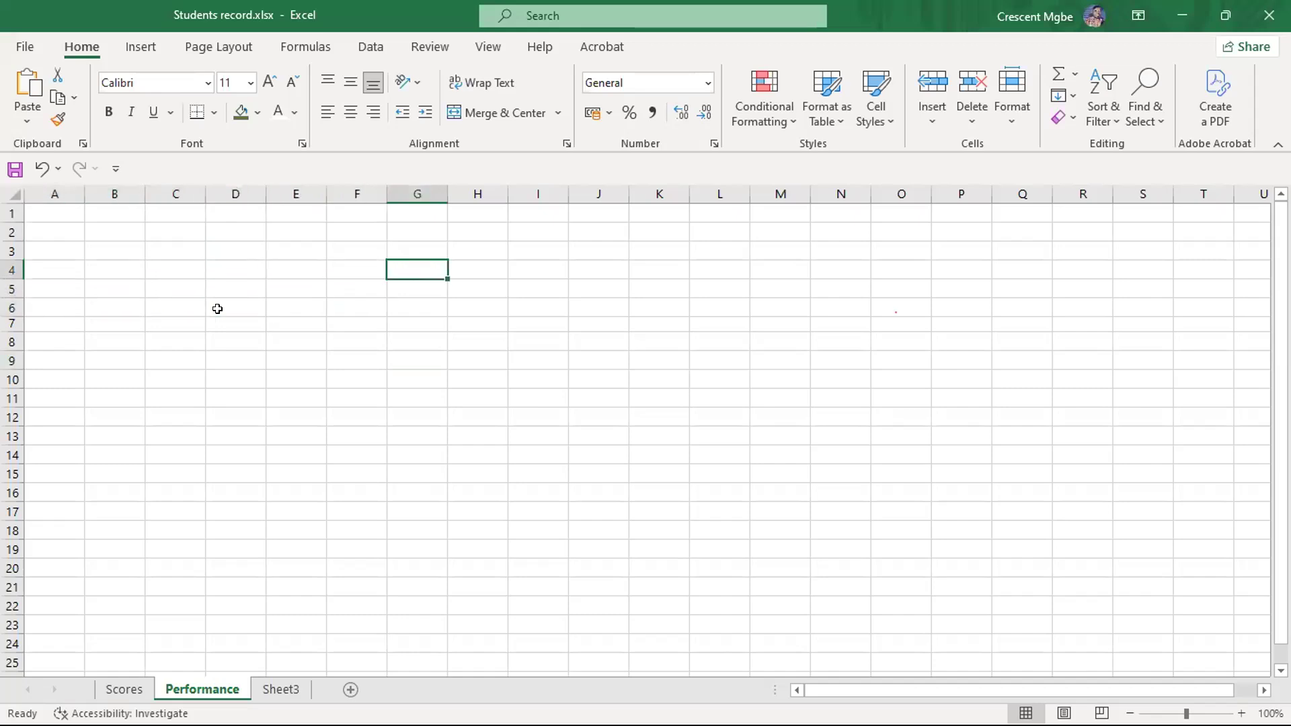
# - Move the active cell down to K55 and across to M51
pyautogui.press('Down')
pyautogui.press('pagedown')
pyautogui.press('pagedown')
pyautogui.press('Right')
pyautogui.press('Right')
pyautogui.press('Right')
pyautogui.press('Right')
pyautogui.press('Right')
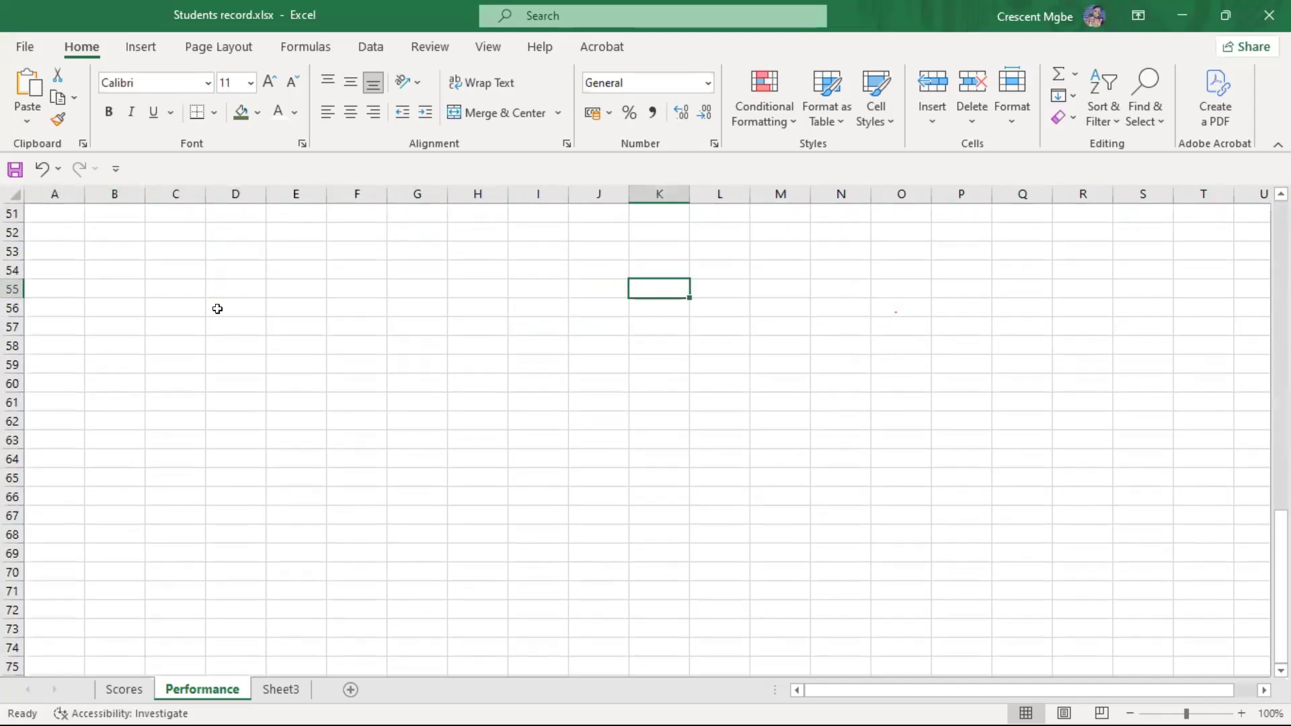
pyautogui.press('Down')
pyautogui.press('Down')
pyautogui.press('Left')
pyautogui.press('Up')
pyautogui.press('Up')
# - Move the active cell back up and across the sheet to cell G34
pyautogui.press('Up')
pyautogui.press('Up')
pyautogui.press('Up')
pyautogui.press('Up')
pyautogui.press('Up')
pyautogui.press('Up')
pyautogui.press('Up')
pyautogui.press('Up')
pyautogui.press('Up')
pyautogui.press('Up')
pyautogui.press('Up')
pyautogui.press('Up')
pyautogui.press('Up')
pyautogui.press('Up')
pyautogui.press('Up')
pyautogui.press('Up')
pyautogui.press('Up')
pyautogui.press('Up')
pyautogui.press('Up')
pyautogui.press('Up')
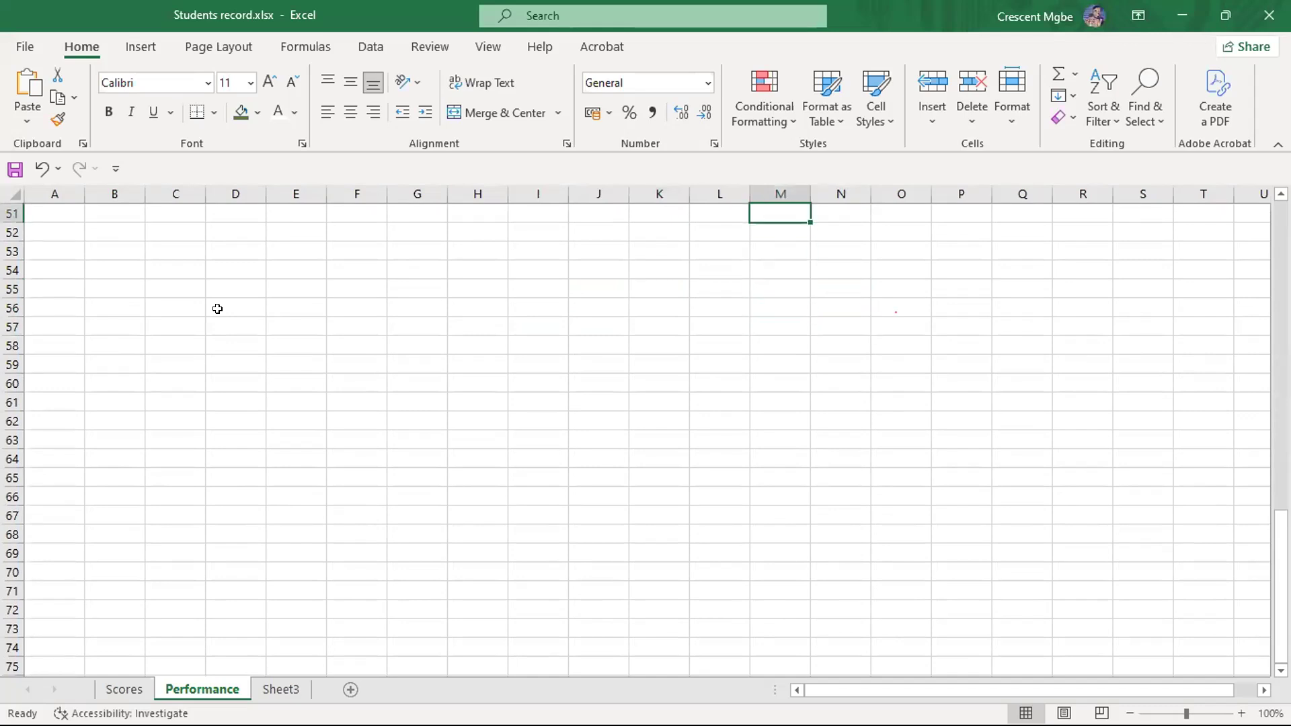
pyautogui.press('Up')
pyautogui.press('Up')
pyautogui.press('Up')
pyautogui.press('Up')
pyautogui.press('Up')
pyautogui.press('Left')
pyautogui.press('Left')
pyautogui.press('Left')
pyautogui.press('Left')
pyautogui.press('Left')
pyautogui.press('Left')
pyautogui.press('Down')
pyautogui.press('Down')
pyautogui.press('Down')
pyautogui.press('Down')
pyautogui.press('Down')
pyautogui.press('Down')
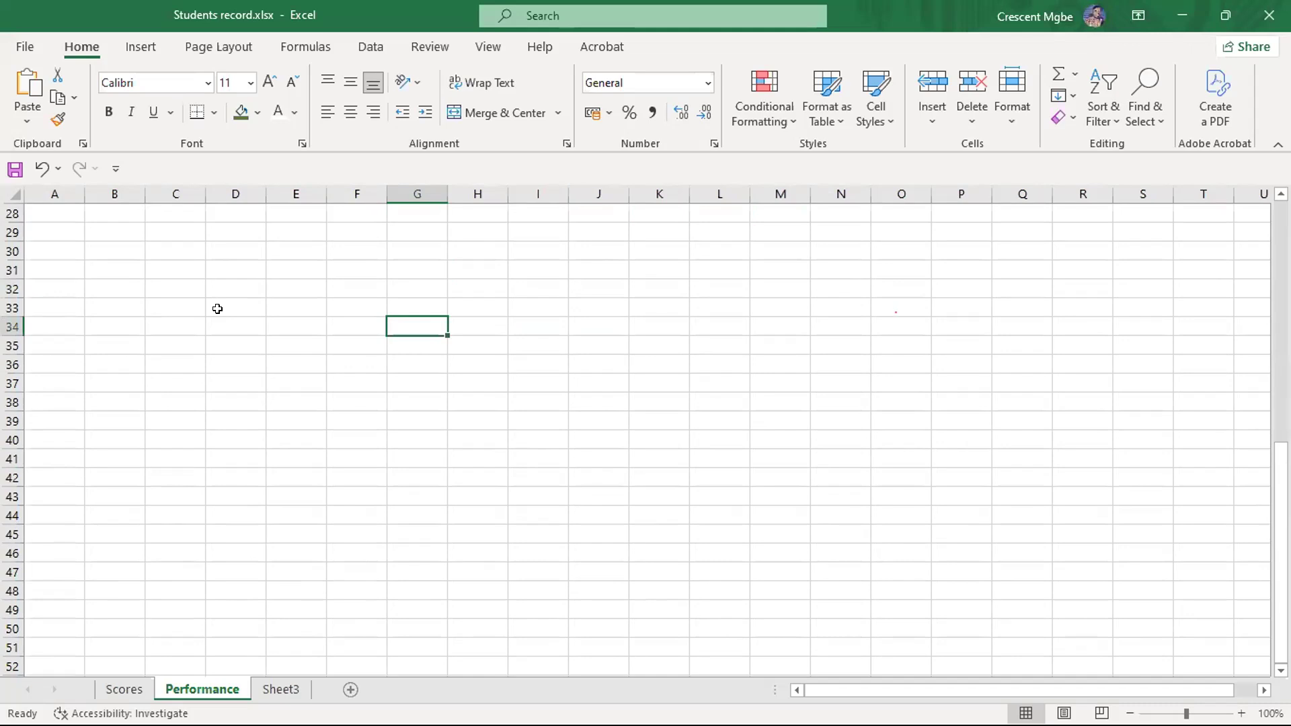
# - Enter the headings NAME in cell D29 and SCORE in cell E29
pyautogui.click(191, 255)
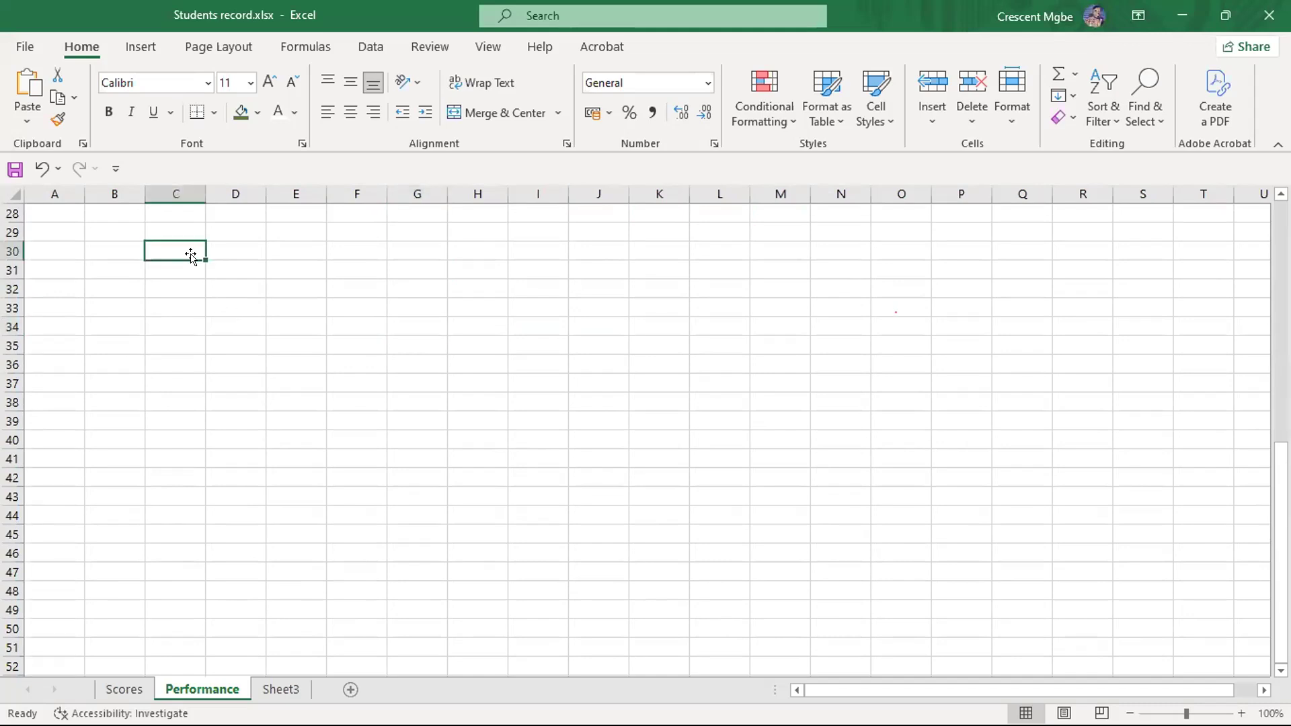
pyautogui.click(278, 228)
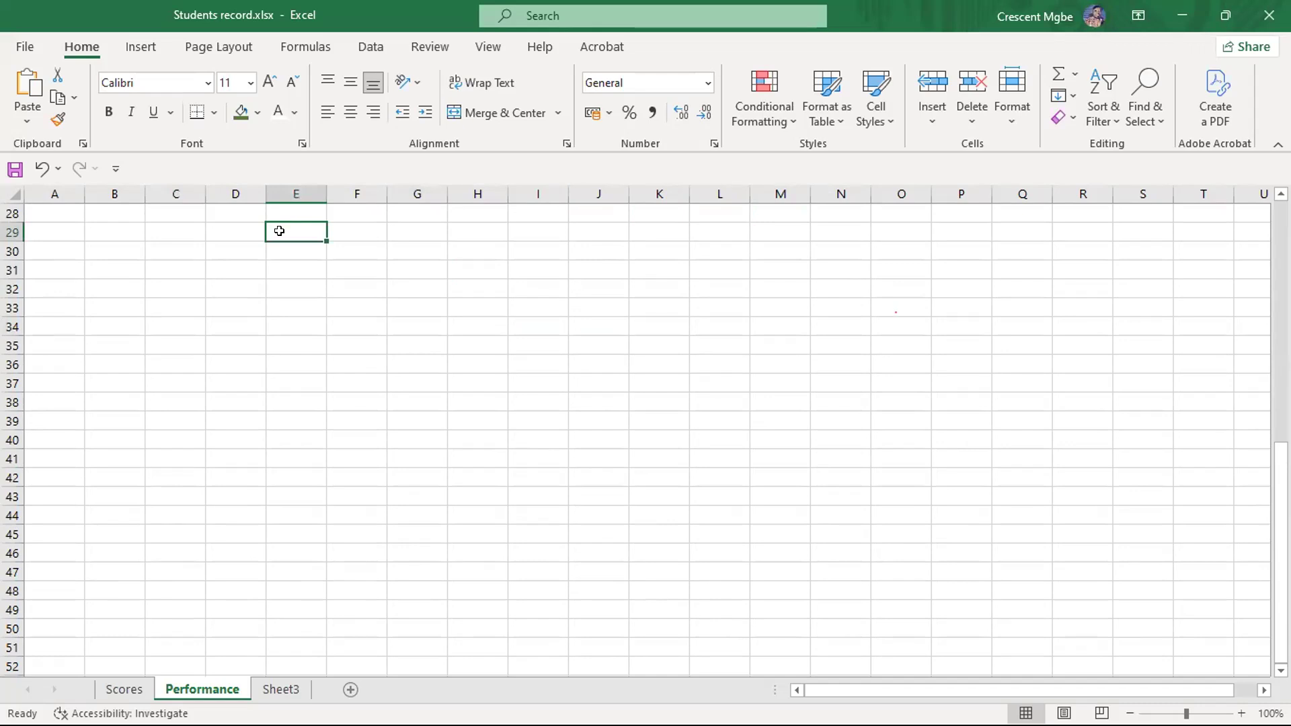
pyautogui.click(224, 224)
pyautogui.write('NAME')
pyautogui.write('SC')
pyautogui.write('ORE')
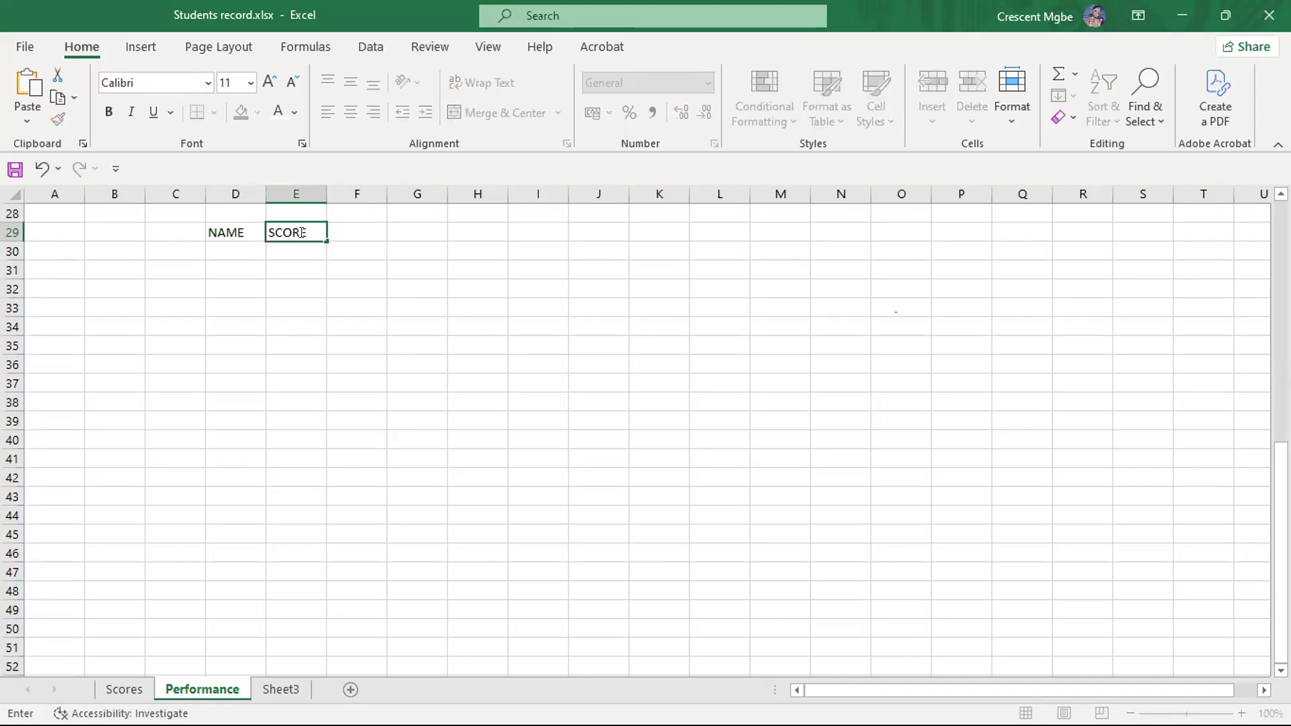
pyautogui.press('Tab')
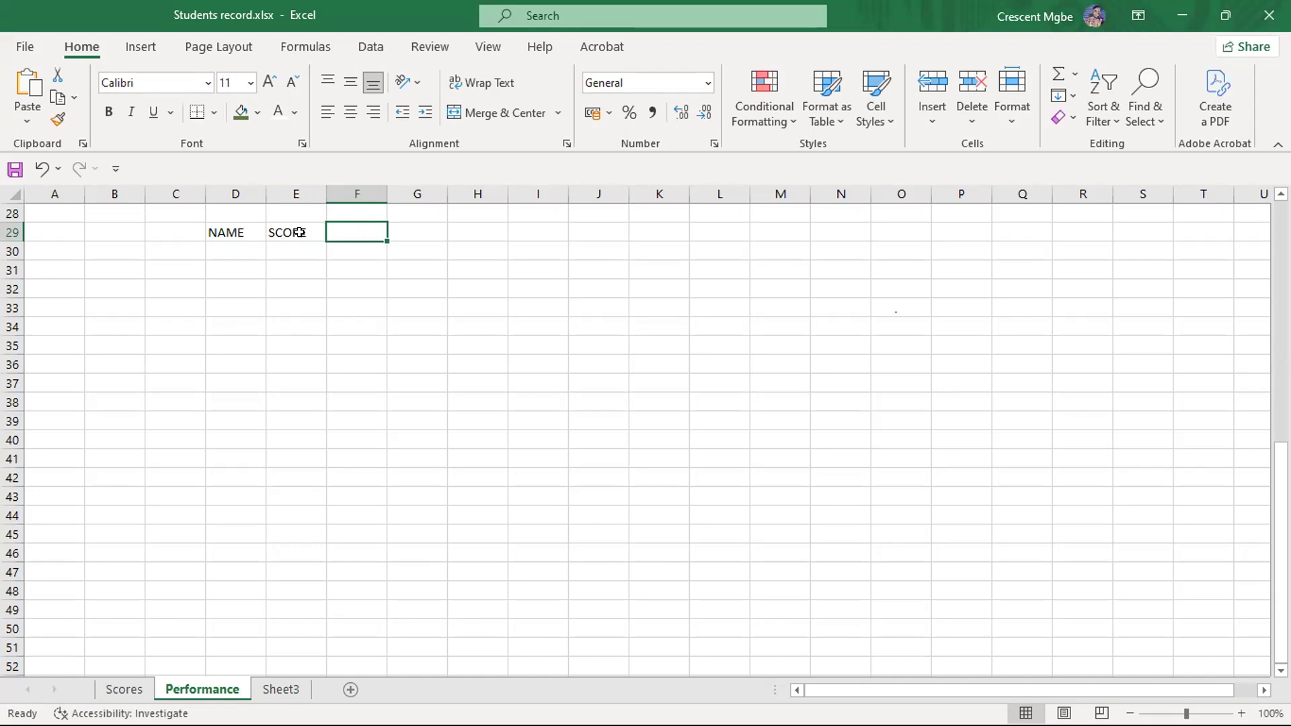
# - Move the active cell back and forth along row 29 between C29 and F29, ending on the SCORE heading
pyautogui.click(299, 232)
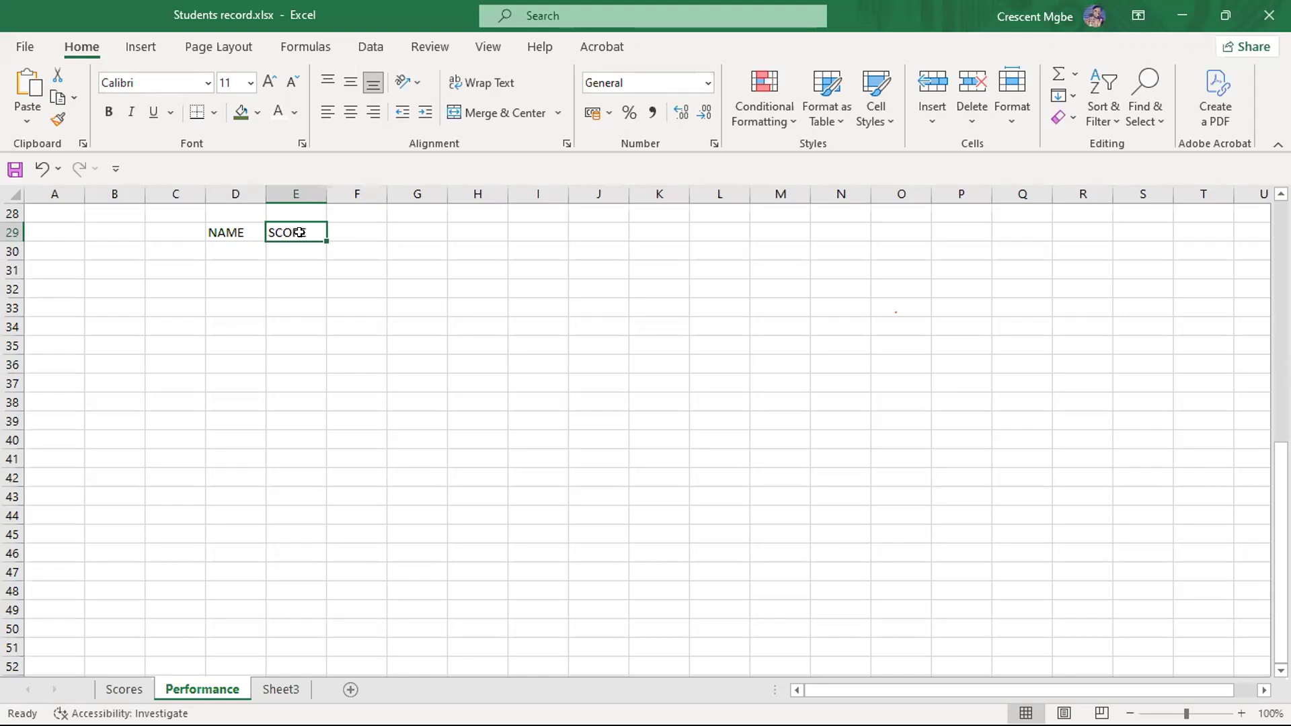
pyautogui.press('Left')
pyautogui.press('Left')
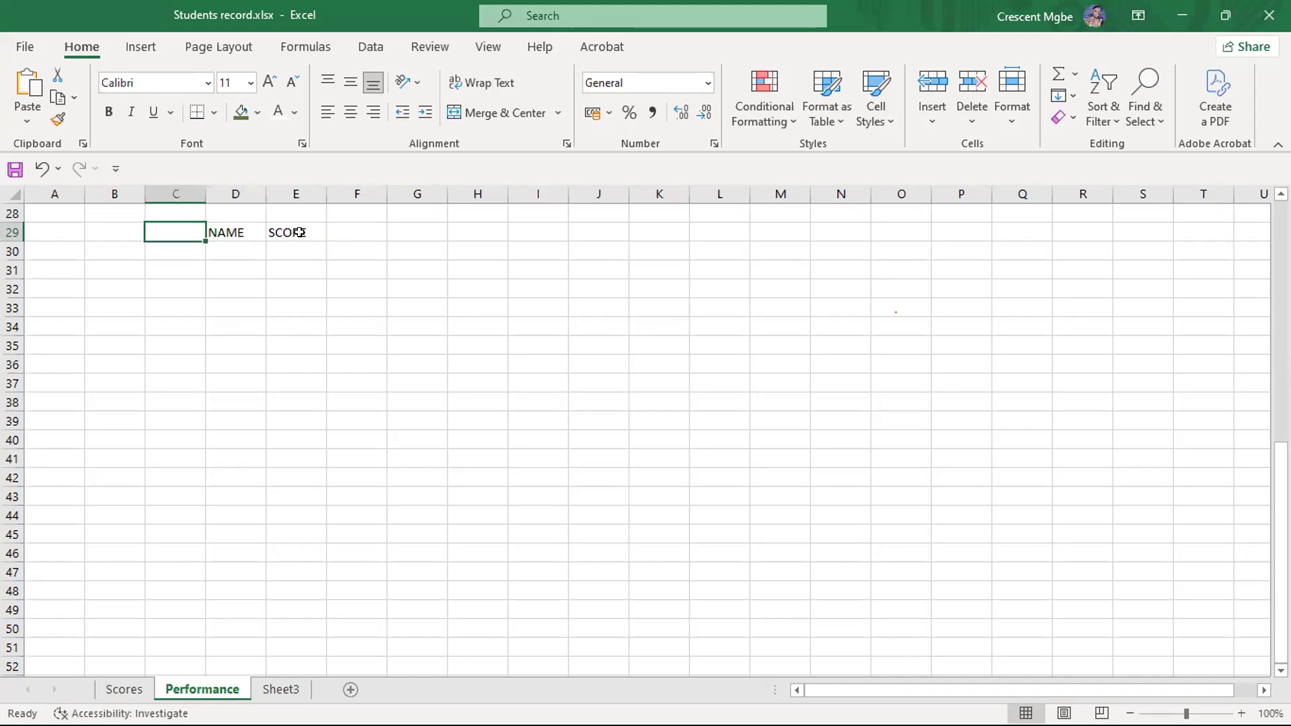
pyautogui.press('Right')
pyautogui.press('Right')
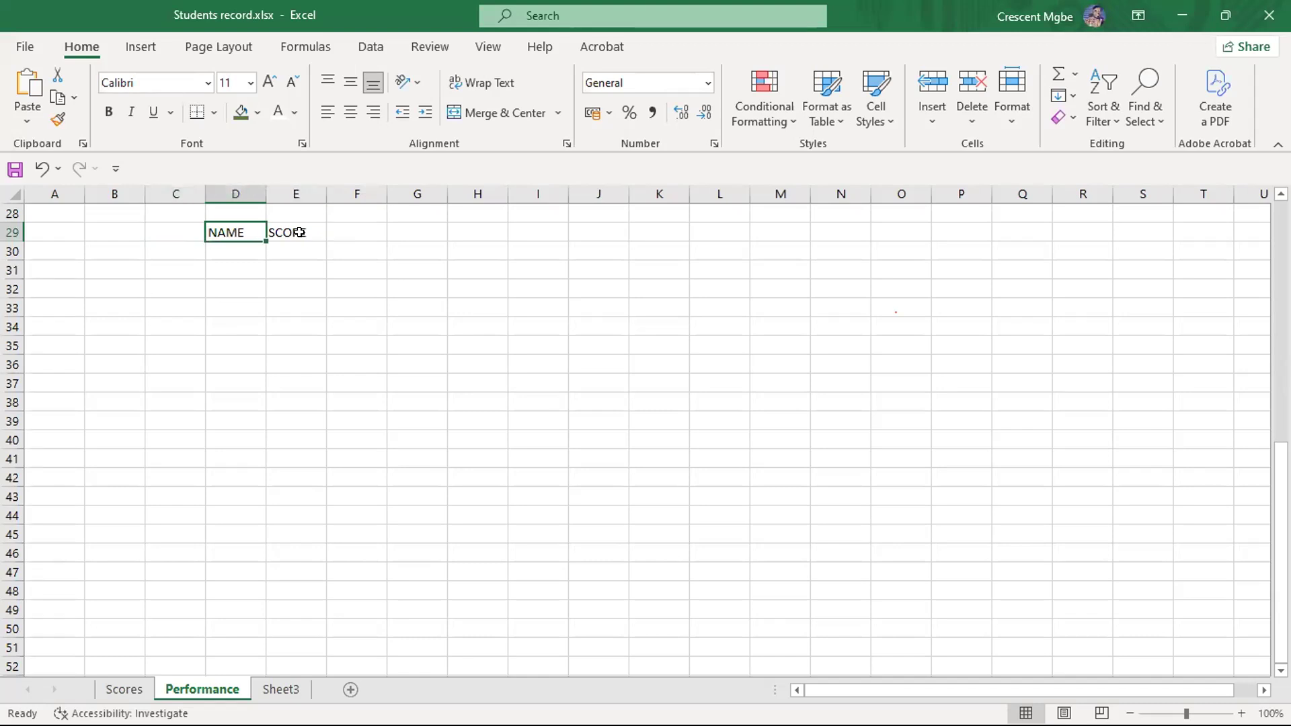
pyautogui.press('Right')
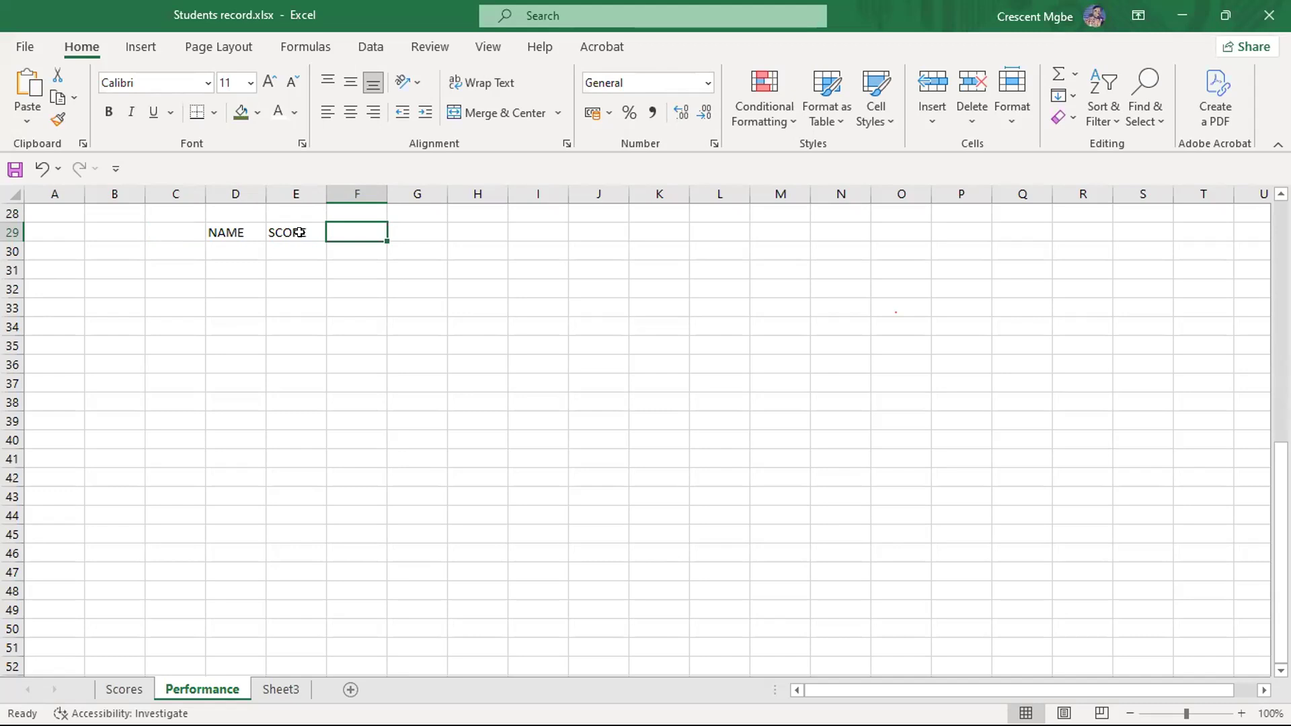
pyautogui.press('Left')
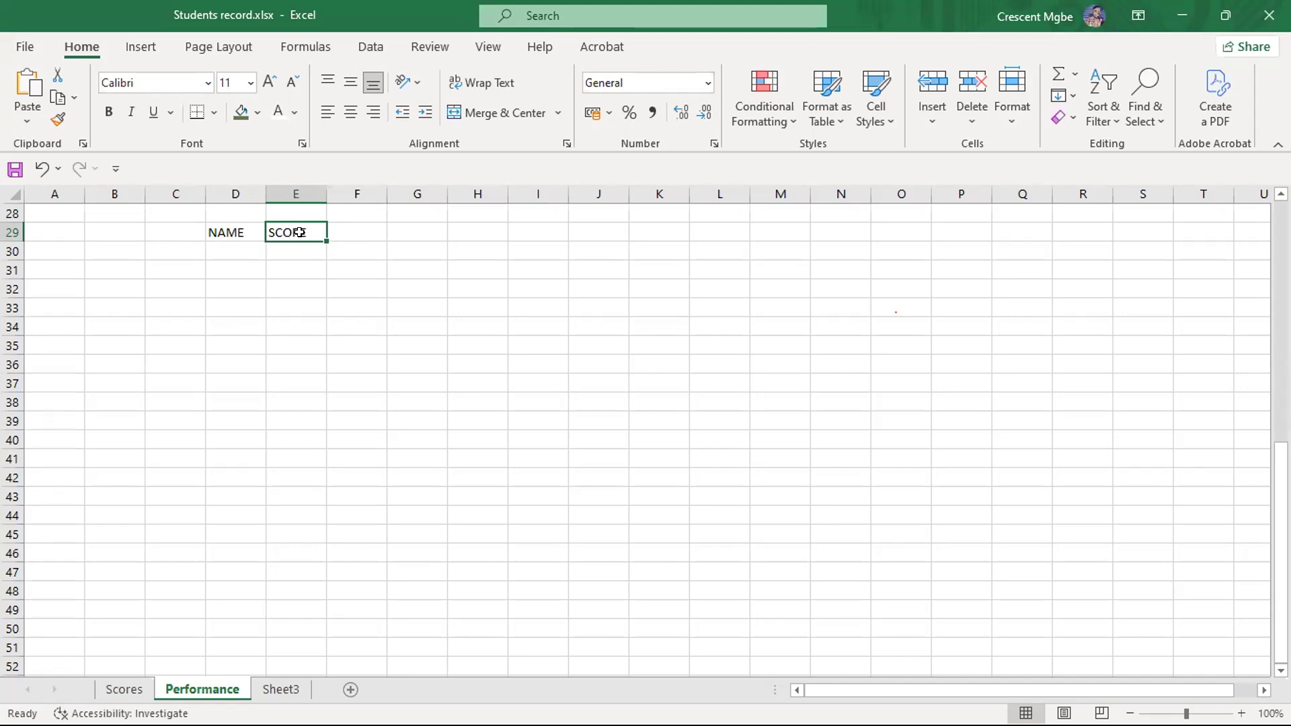
# - Move the active cell down and up column D around the NAME heading, ending on D29
pyautogui.press('Down')
pyautogui.press('Left')
pyautogui.press('Down')
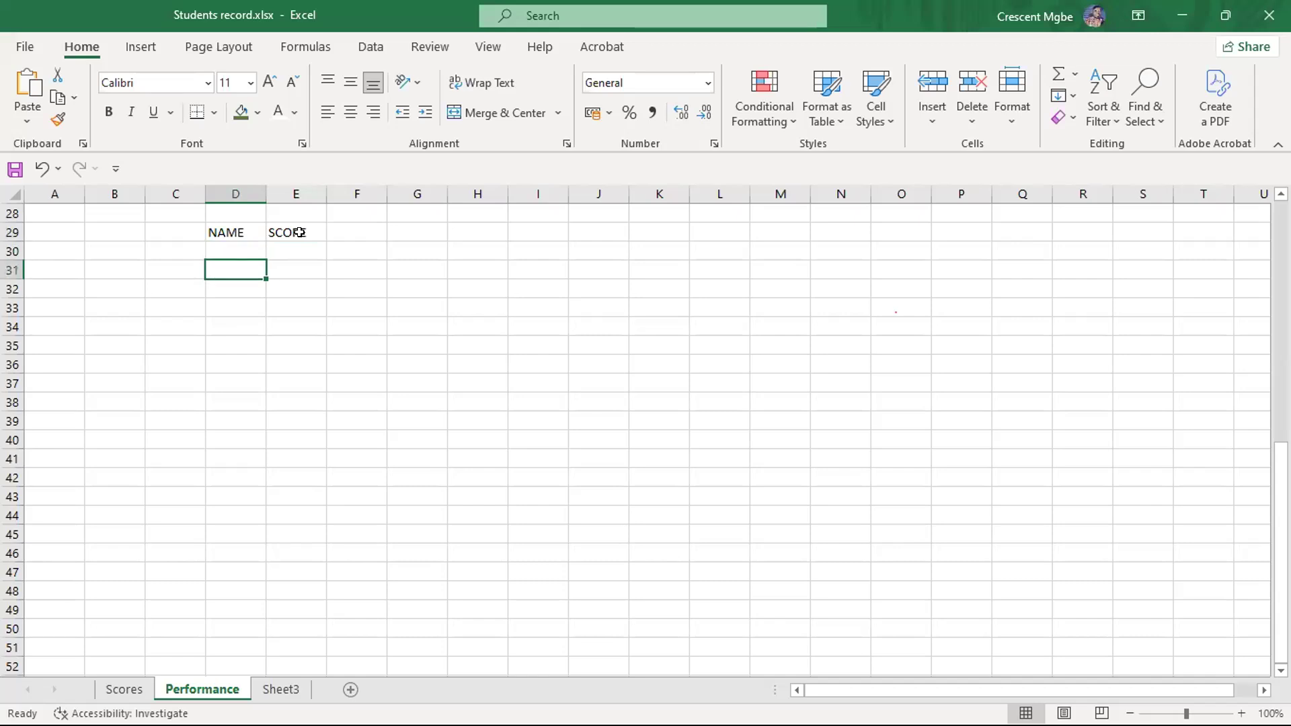
pyautogui.press('Up')
pyautogui.press('Up')
pyautogui.press('Up')
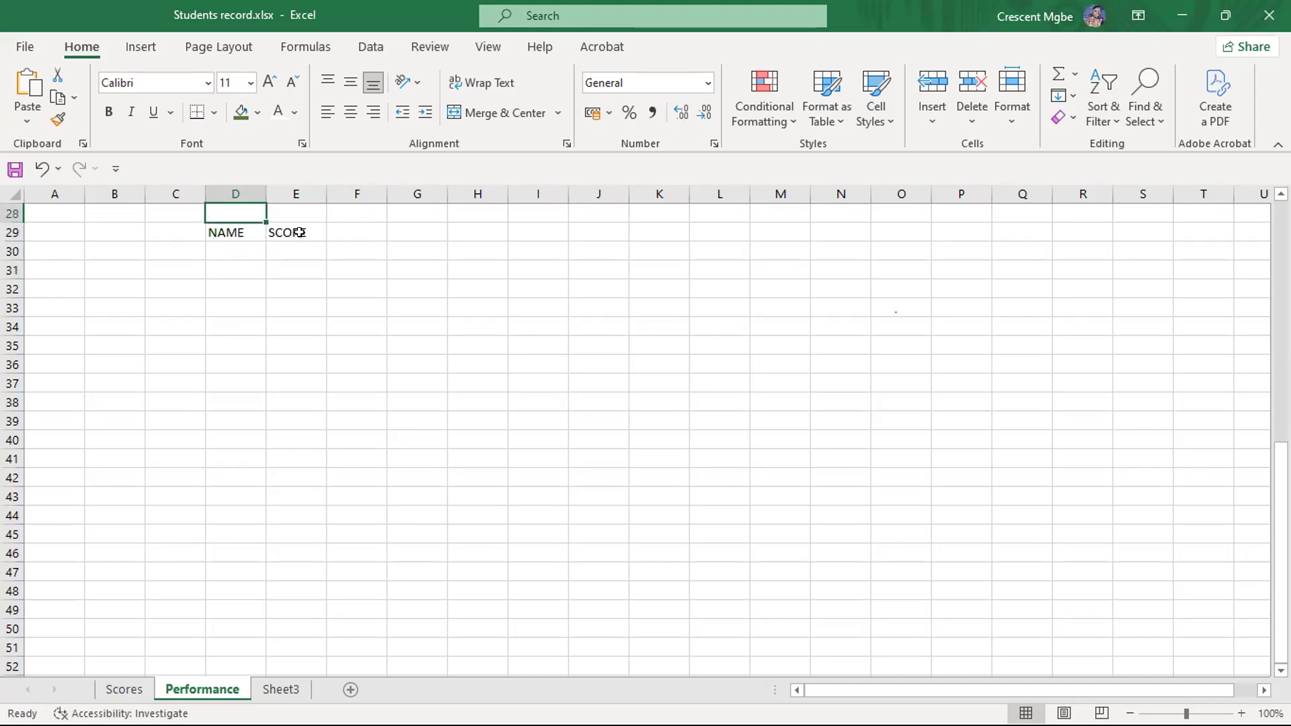
pyautogui.press('Down')
pyautogui.press('Down')
pyautogui.press('Down')
pyautogui.press('Down')
pyautogui.press('Up')
pyautogui.press('Up')
pyautogui.press('Up')
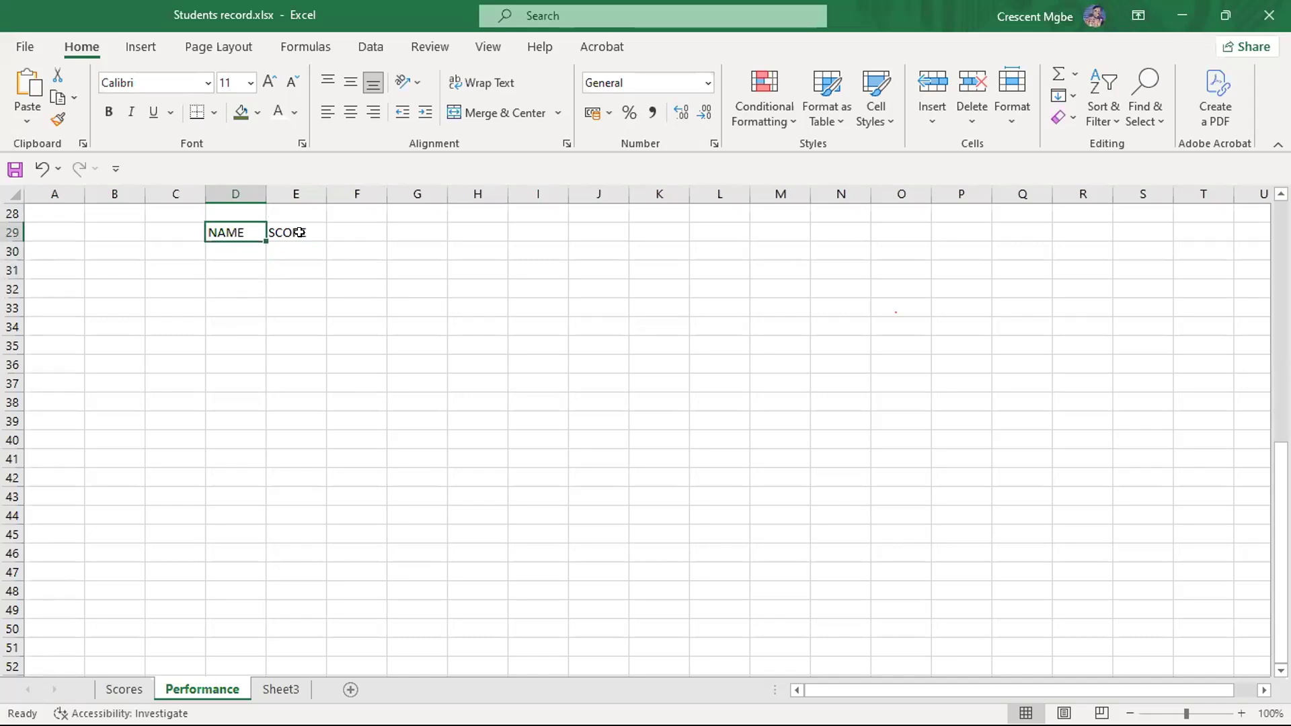
# - Move the active cell across row 29 past the SCORE heading, back again, and down to D31
pyautogui.press('Right')
pyautogui.press('Right')
pyautogui.press('Right')
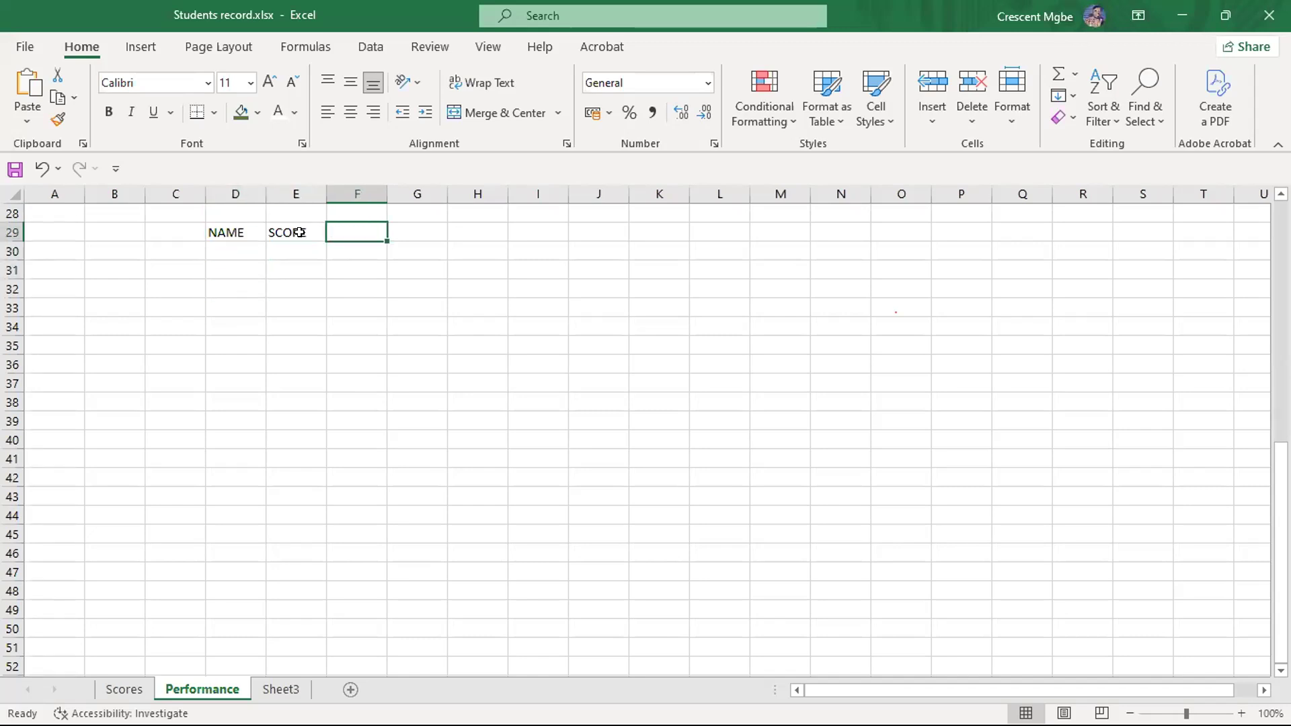
pyautogui.press('Left')
pyautogui.press('Left')
pyautogui.press('Left')
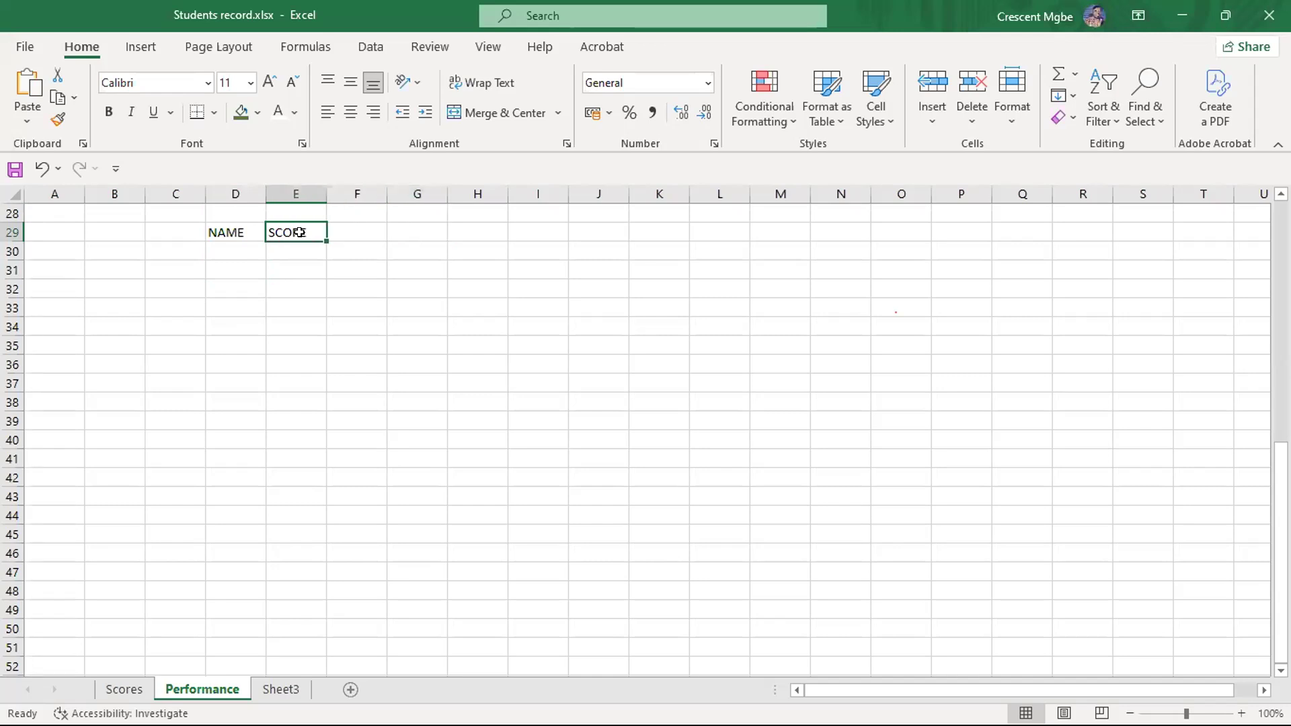
pyautogui.press('Down')
pyautogui.press('Down')
pyautogui.press('Down')
pyautogui.press('Down')
pyautogui.press('Down')
pyautogui.press('Down')
pyautogui.press('Down')
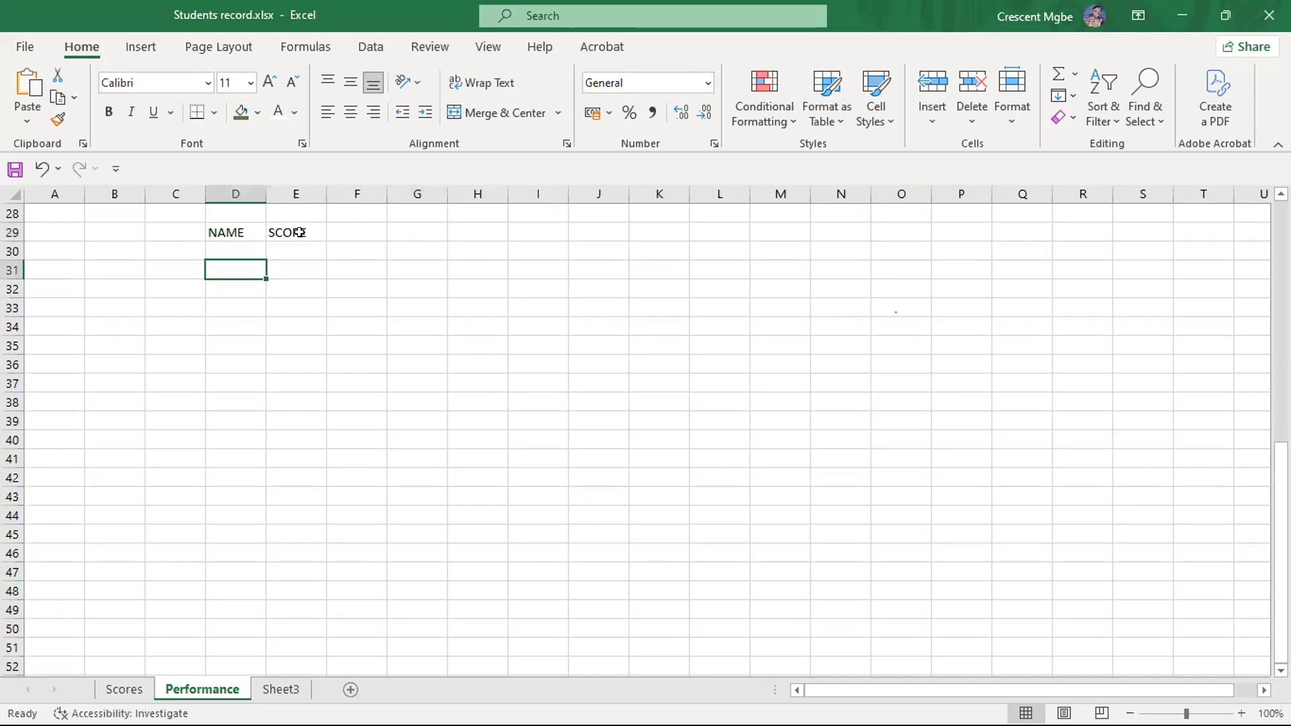
# - Move the active cell down to about row 60 and jump back up to the NAME heading in D29
pyautogui.press('Right')
pyautogui.press('pagedown')
pyautogui.scroll(-1, 299, 232)
pyautogui.press('Up')
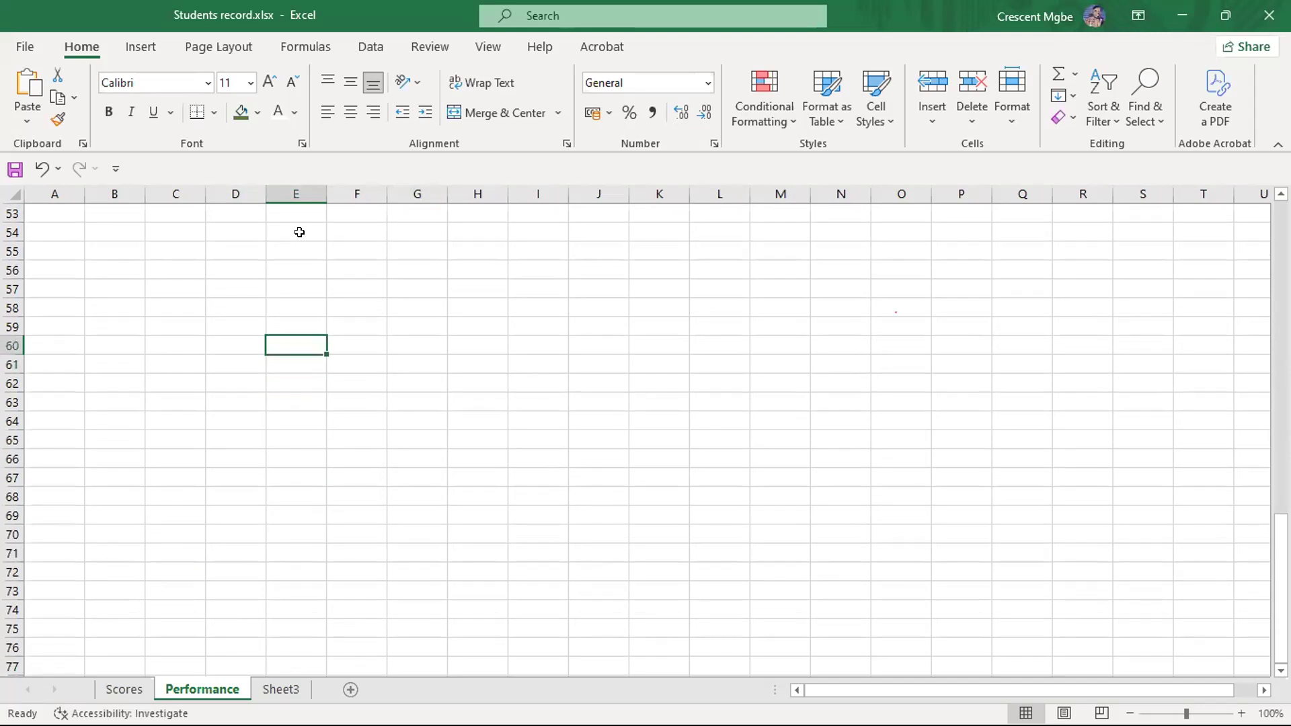
pyautogui.press('Left')
pyautogui.press('Down')
pyautogui.scroll(4, 299, 232)
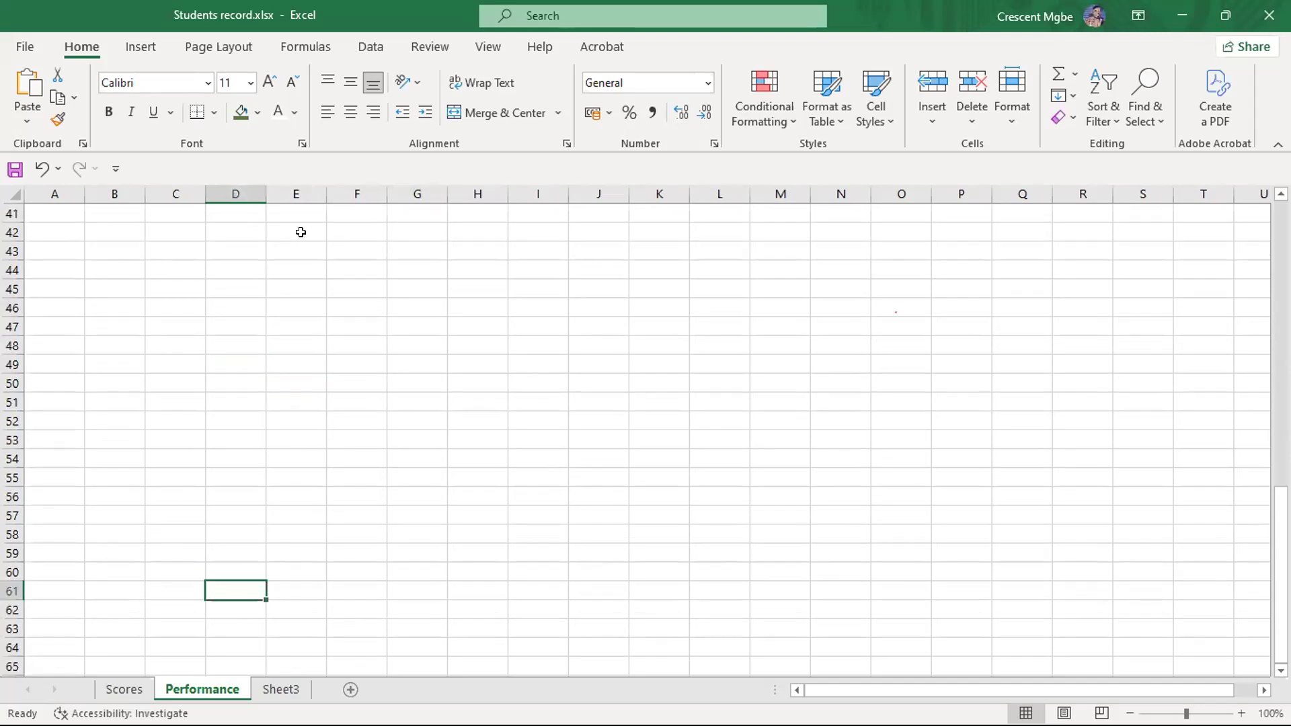
pyautogui.hotkey('ctrl', 'Up')
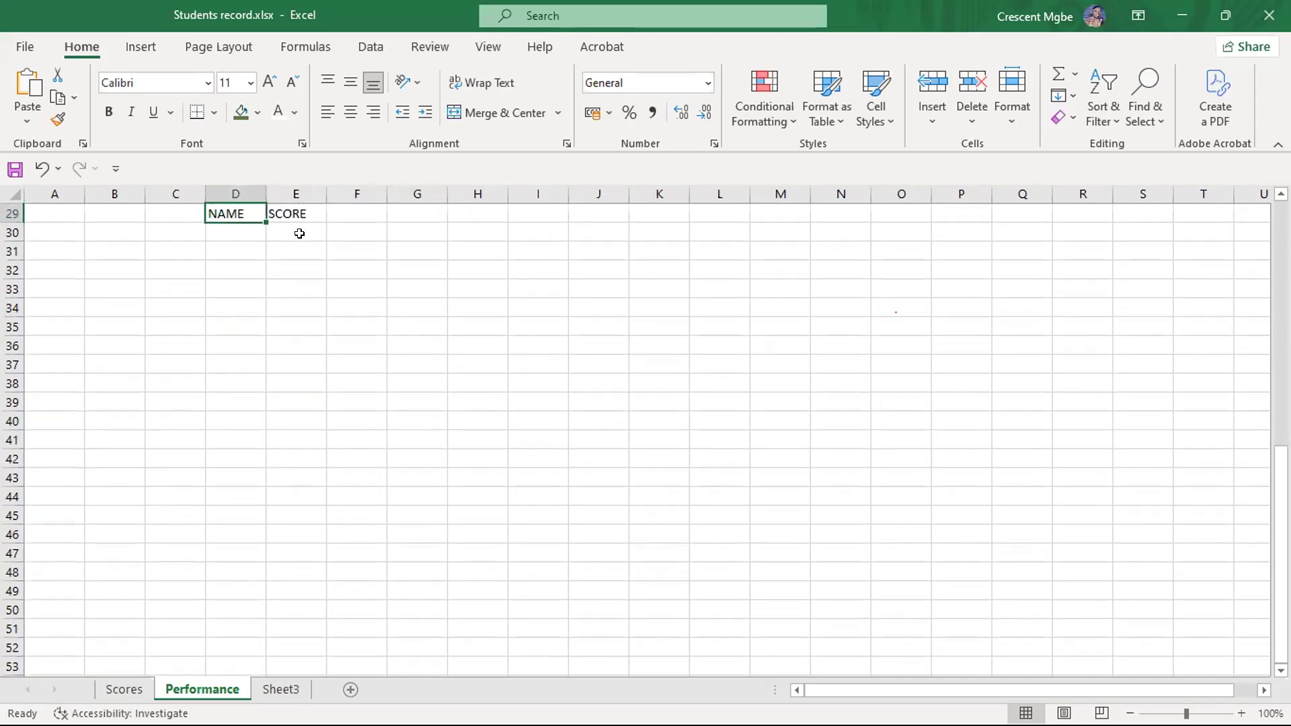
# - Clear the NAME and SCORE headings from row 29 of the Performance sheet
pyautogui.moveTo(190, 213); pyautogui.dragTo(324, 216)
pyautogui.press('BackSpace')
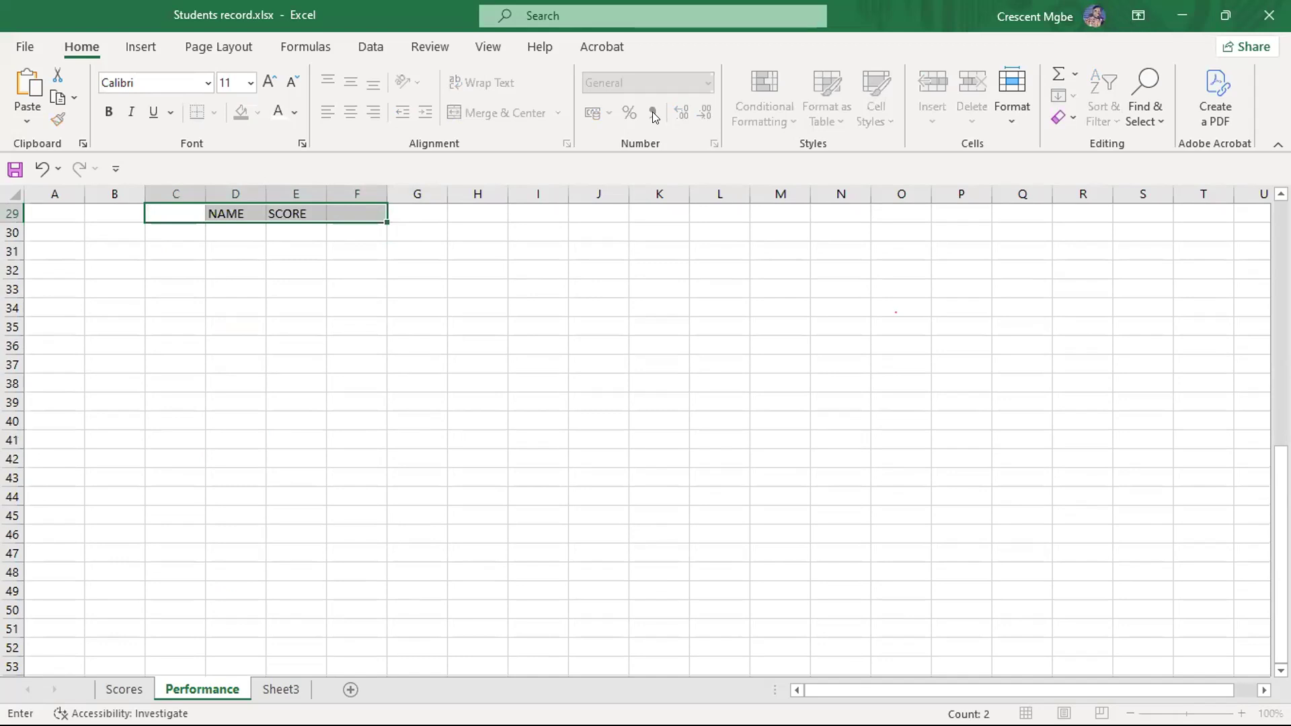
pyautogui.hotkey('alt', 'Tab')
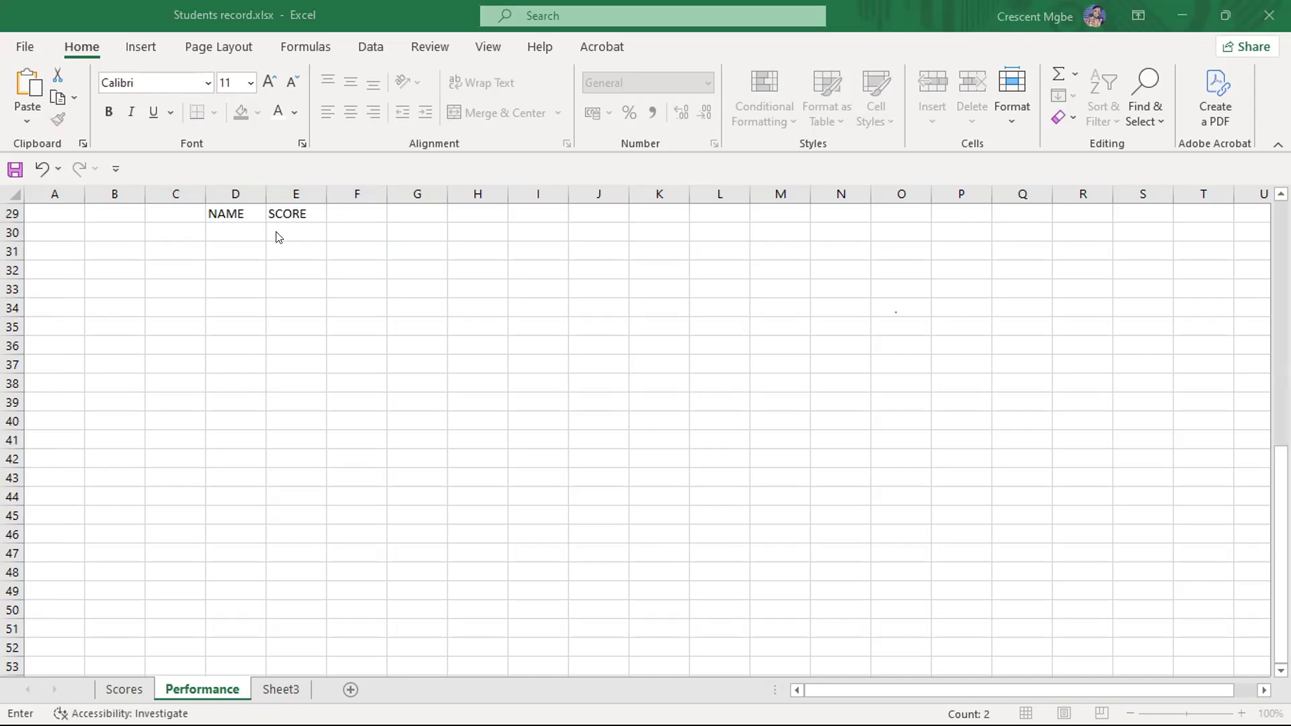
pyautogui.scroll(3, 180, 397)
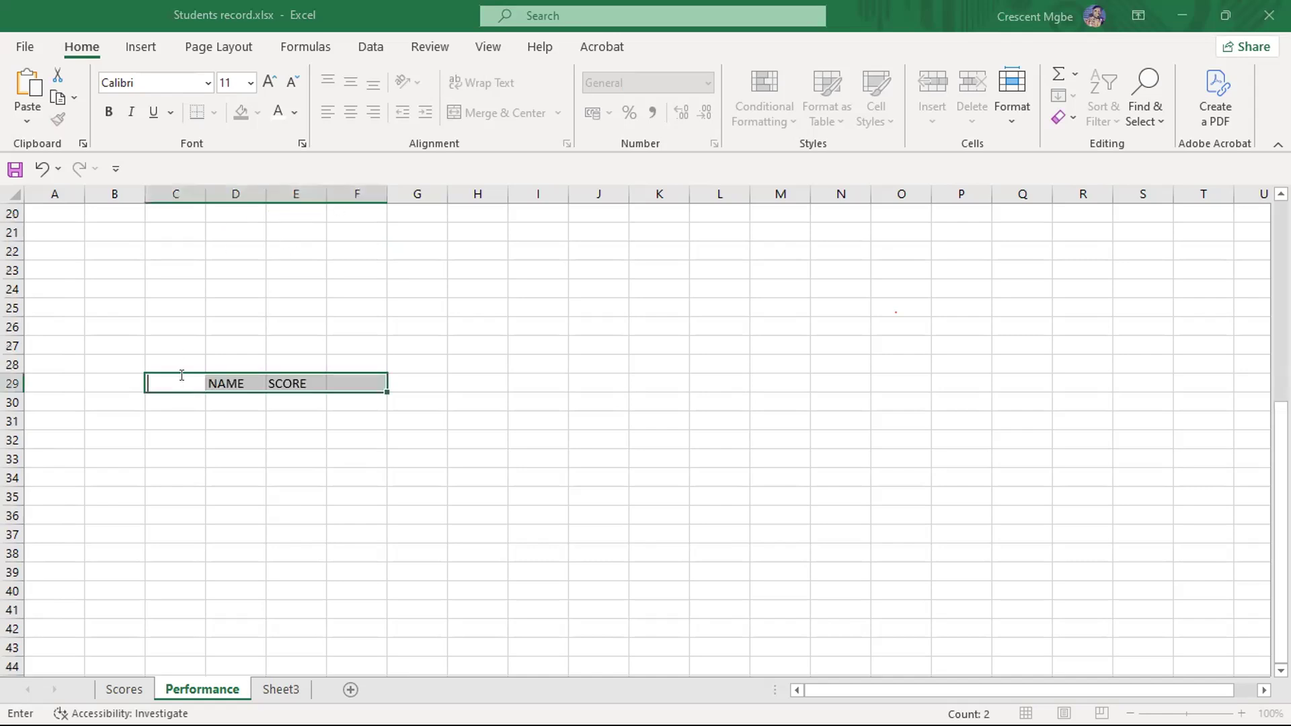
pyautogui.click(406, 343)
pyautogui.moveTo(175, 359); pyautogui.dragTo(299, 418)
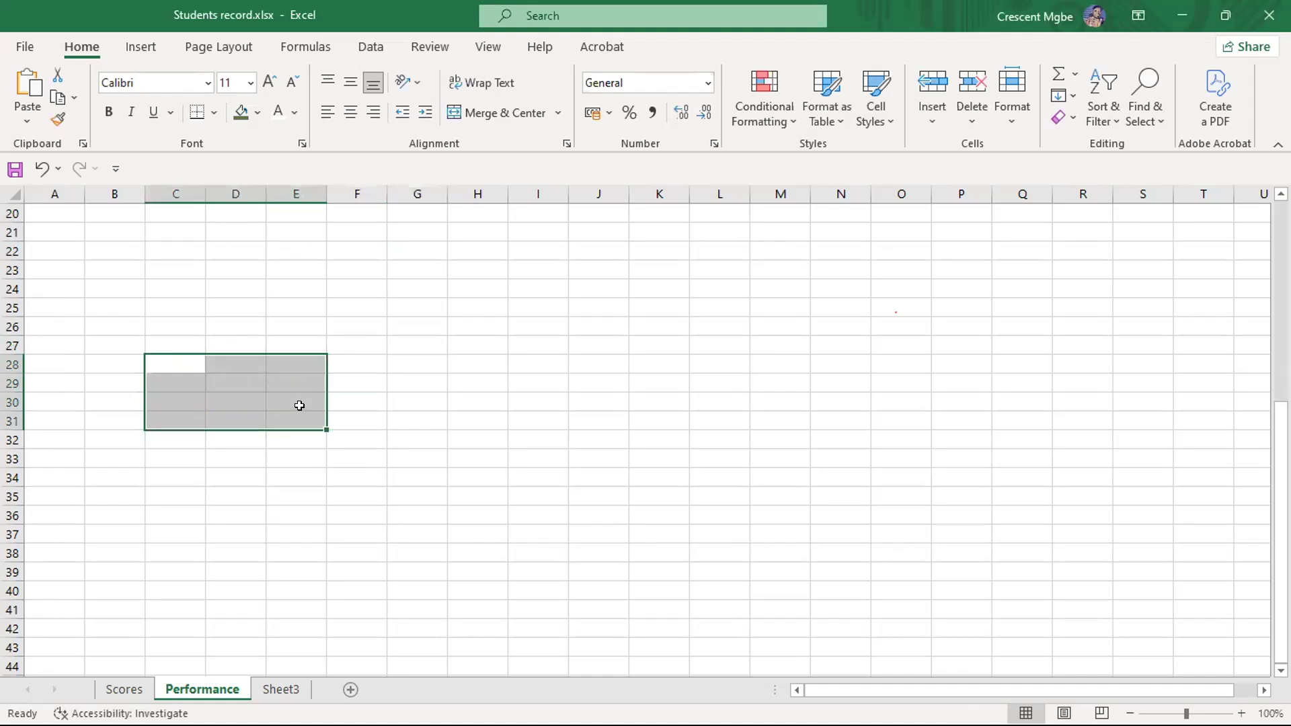
# - Return from the middle of the Performance sheet to its first row and make A1 the active cell
pyautogui.click(128, 267)
pyautogui.hotkey('ctrl', 'Up')
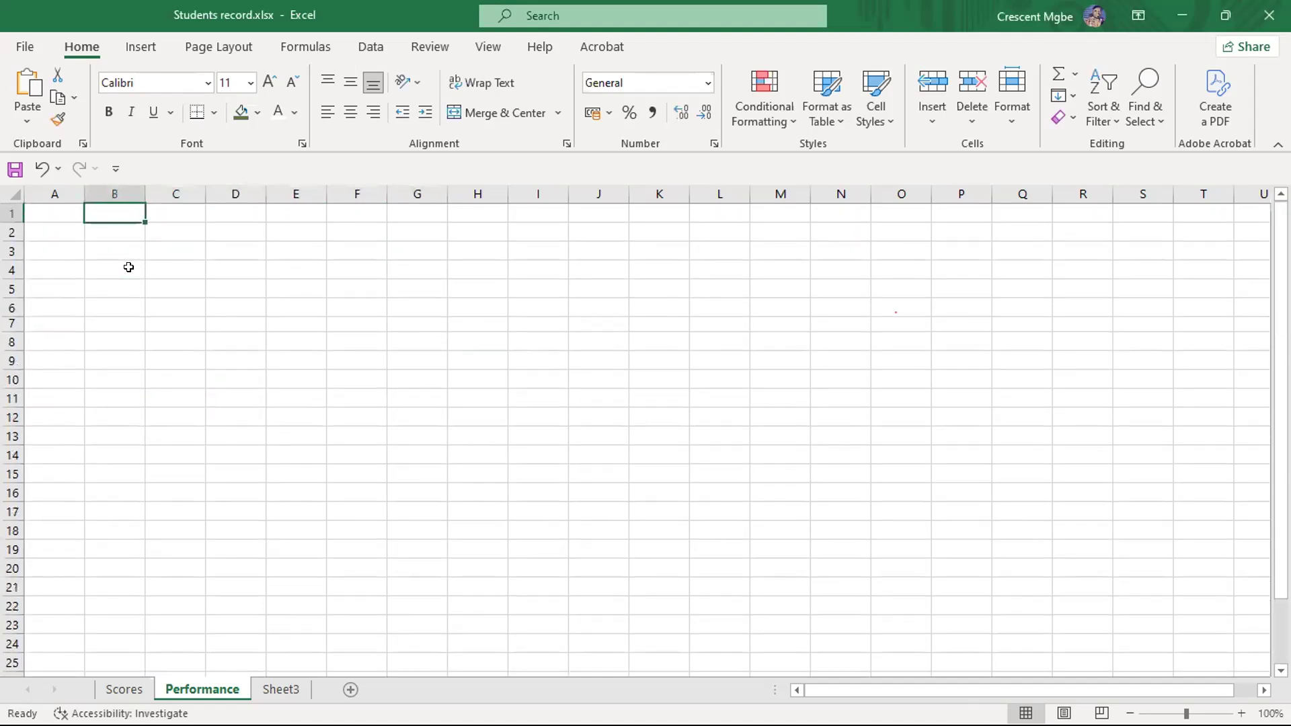
pyautogui.click(65, 211)
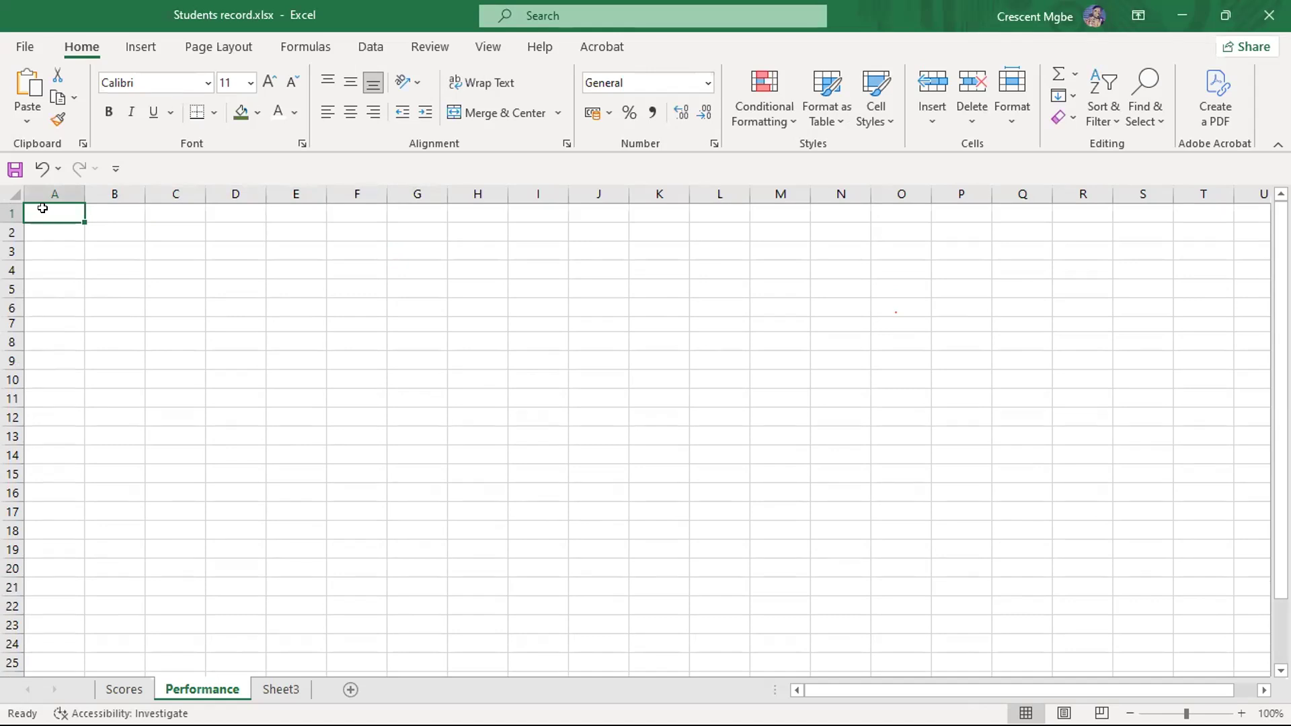
# - Jump from A1 to the sheet's last row and back, and to the last column and back to A1
pyautogui.hotkey('ctrl', 'Down')
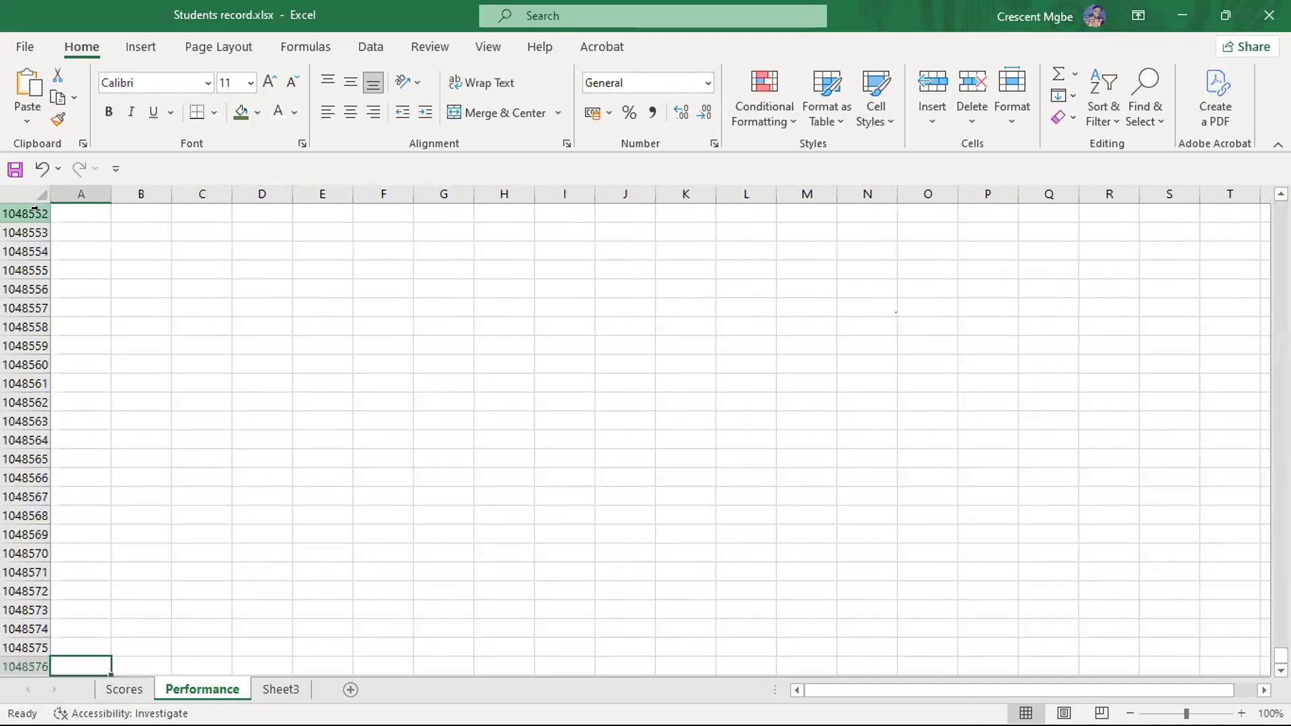
pyautogui.scroll(-3, 118, 280)
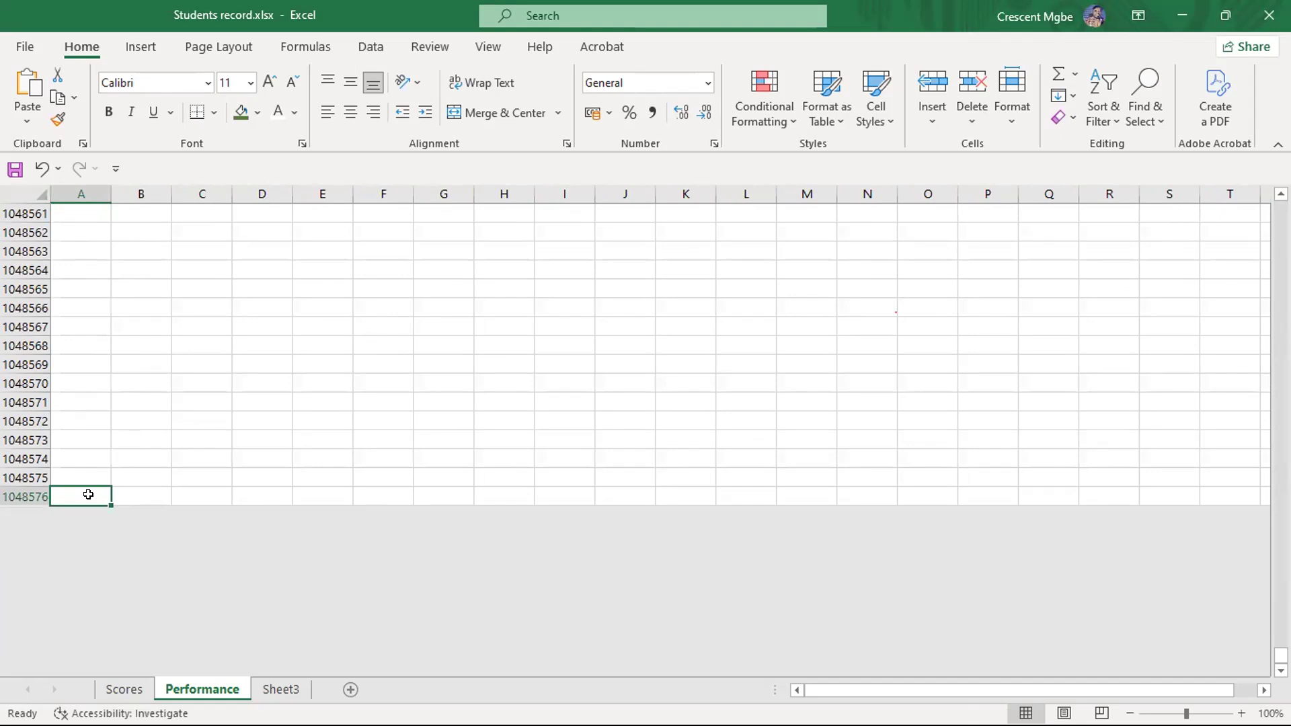
pyautogui.hotkey('ctrl', 'Up')
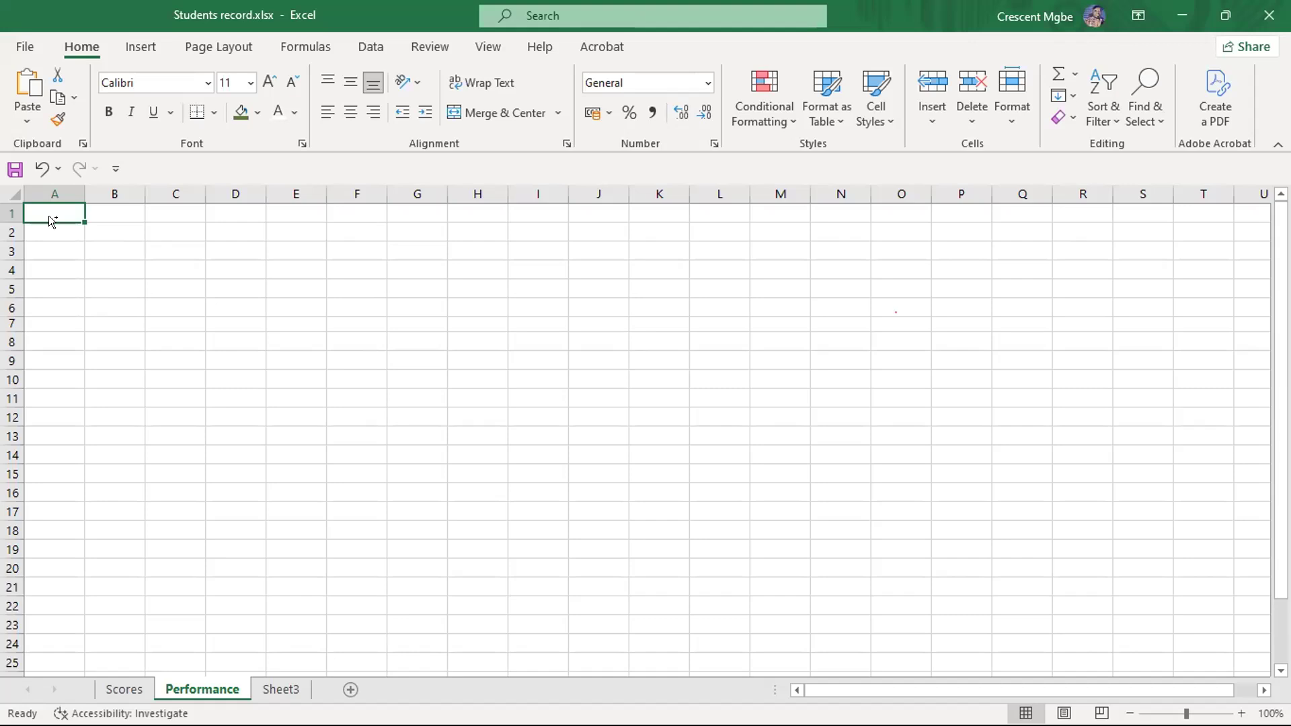
pyautogui.hotkey('ctrl', 'Right')
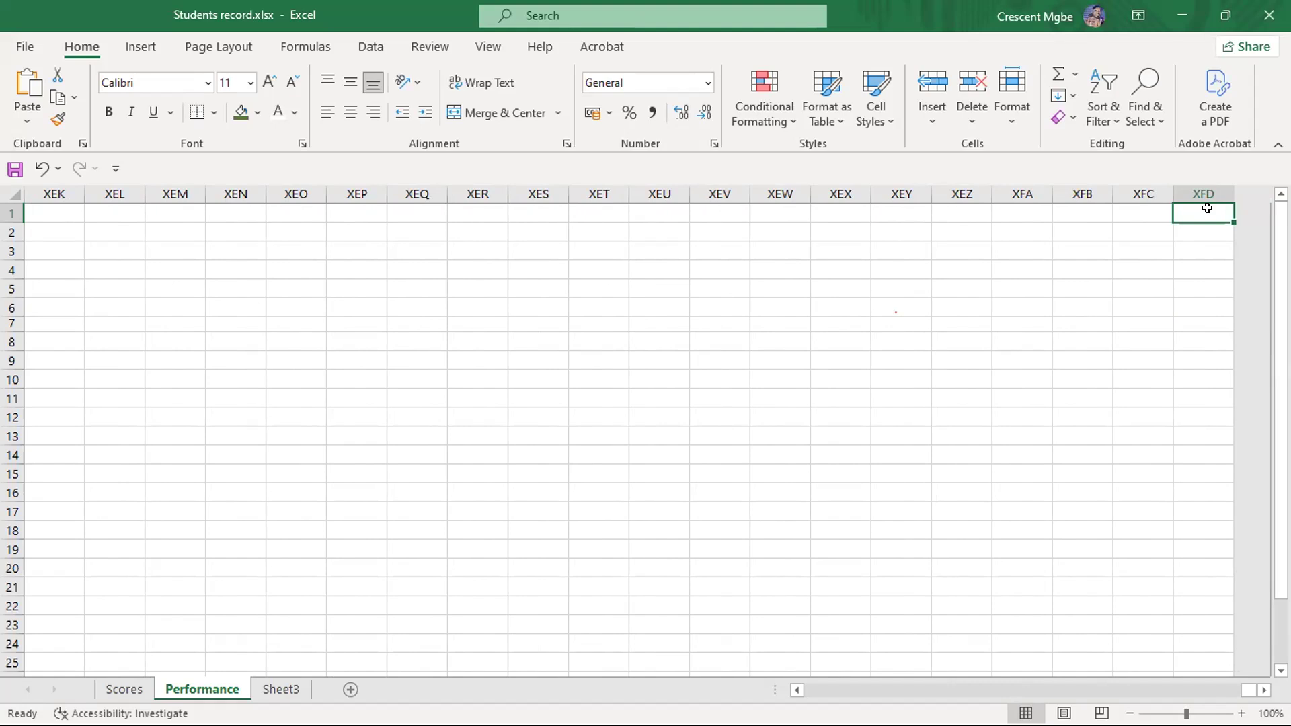
pyautogui.hotkey('ctrl', 'Left')
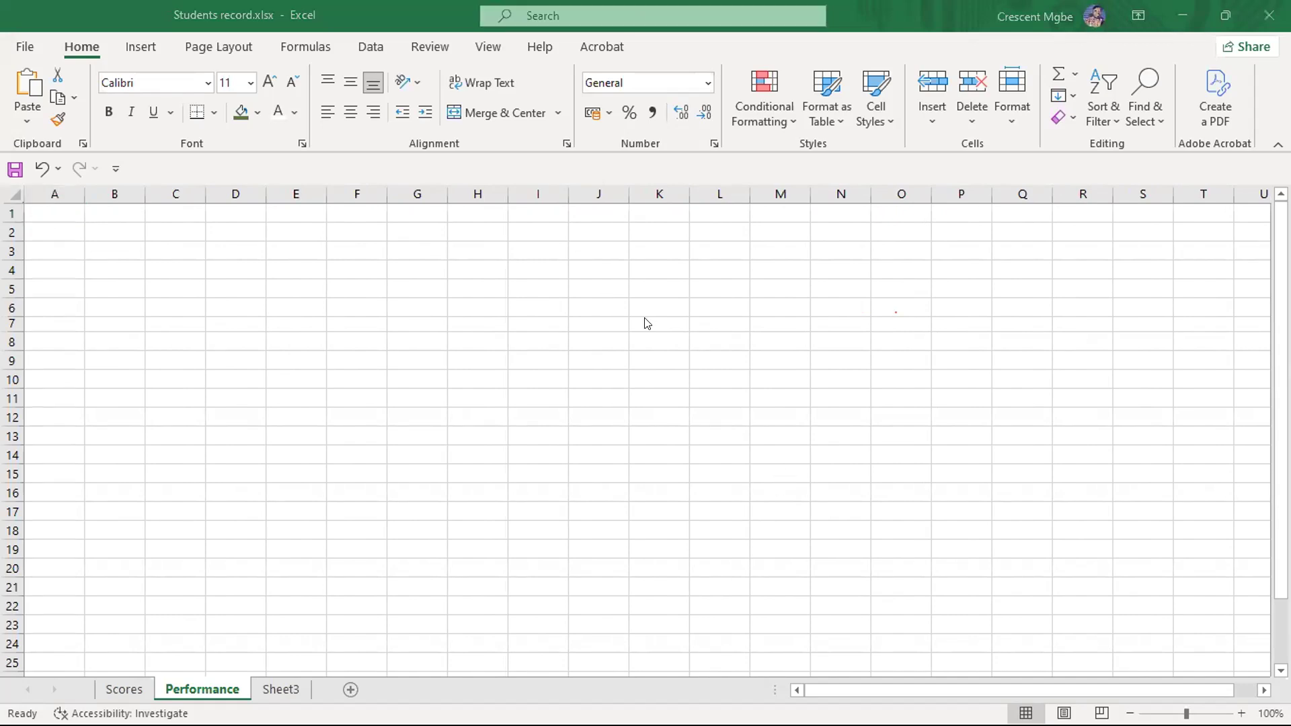
pyautogui.press('super')
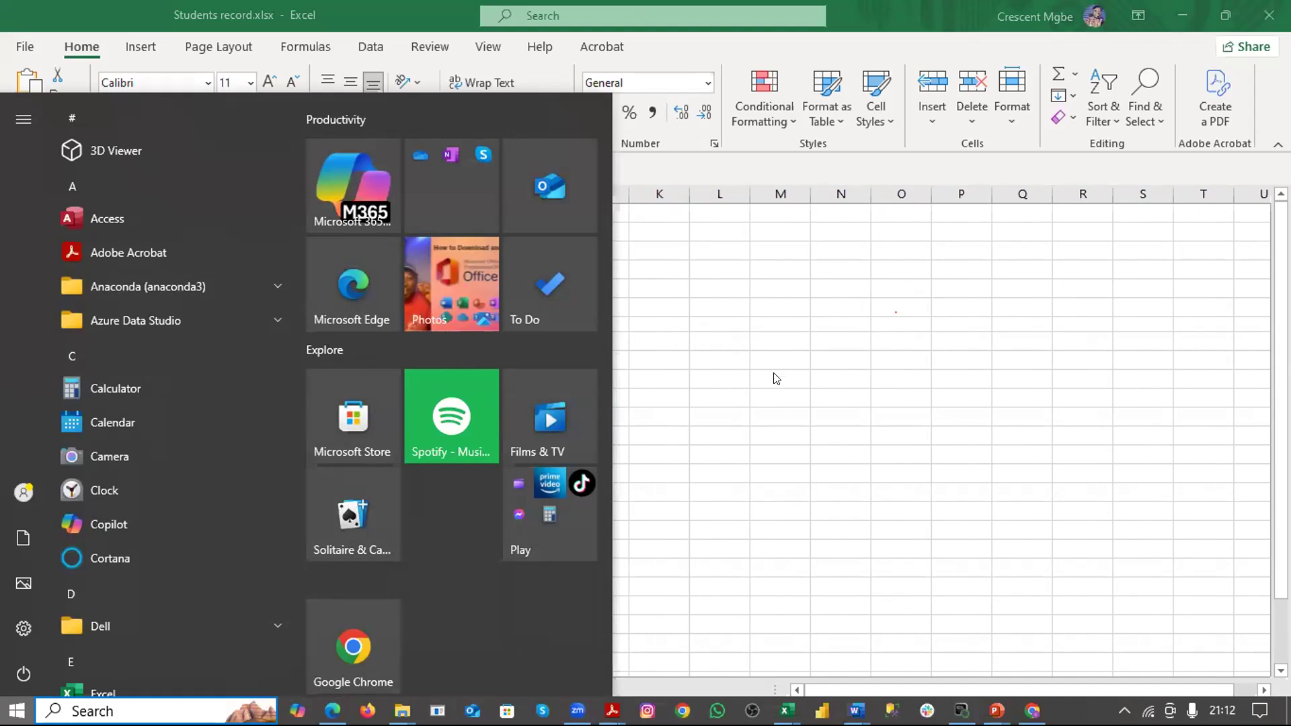
pyautogui.press('super')
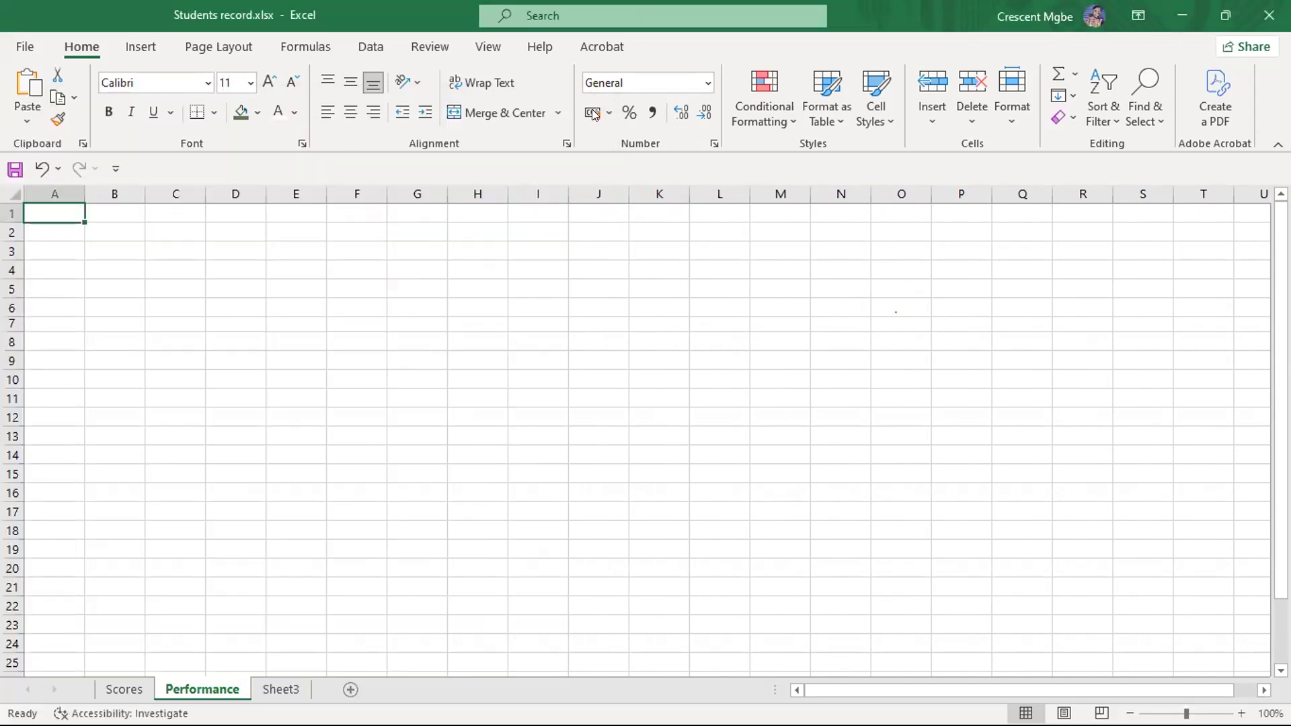
pyautogui.press('super')
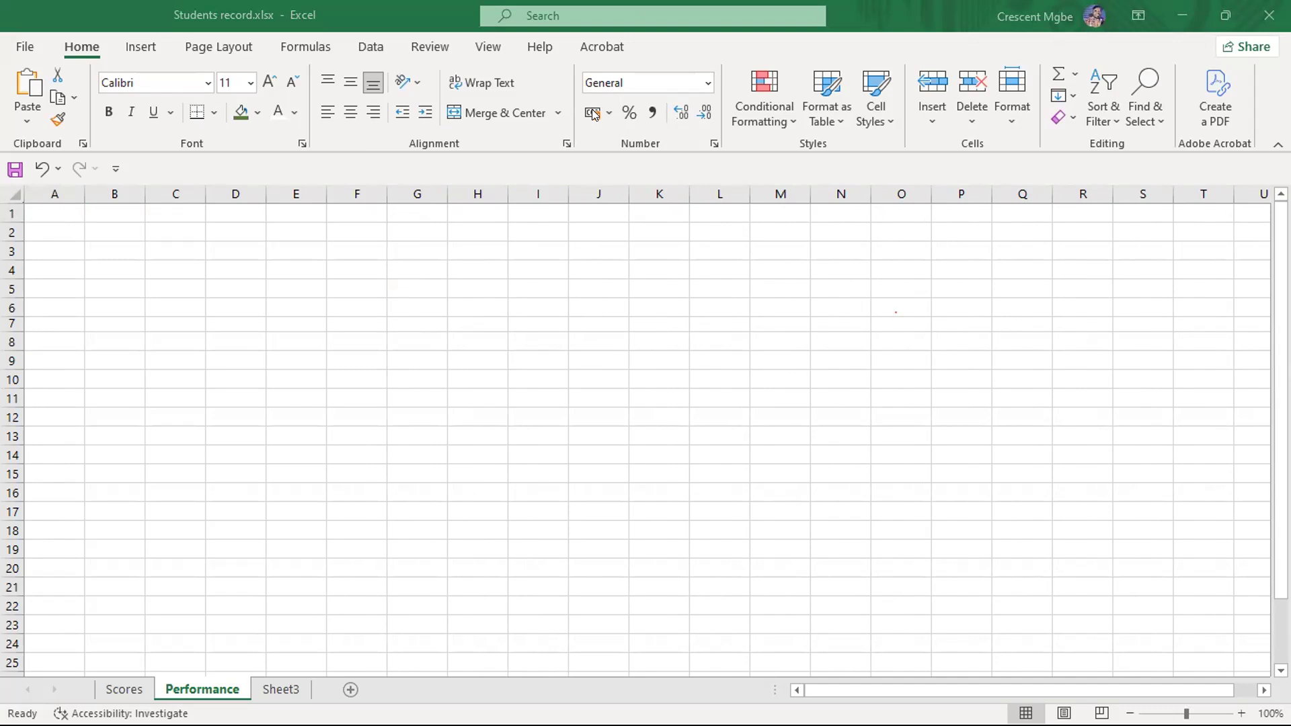
# - Show the formula bar on the worksheet and select cells E3 and E5 in turn to check their references in the Name Box
pyautogui.click(489, 48)
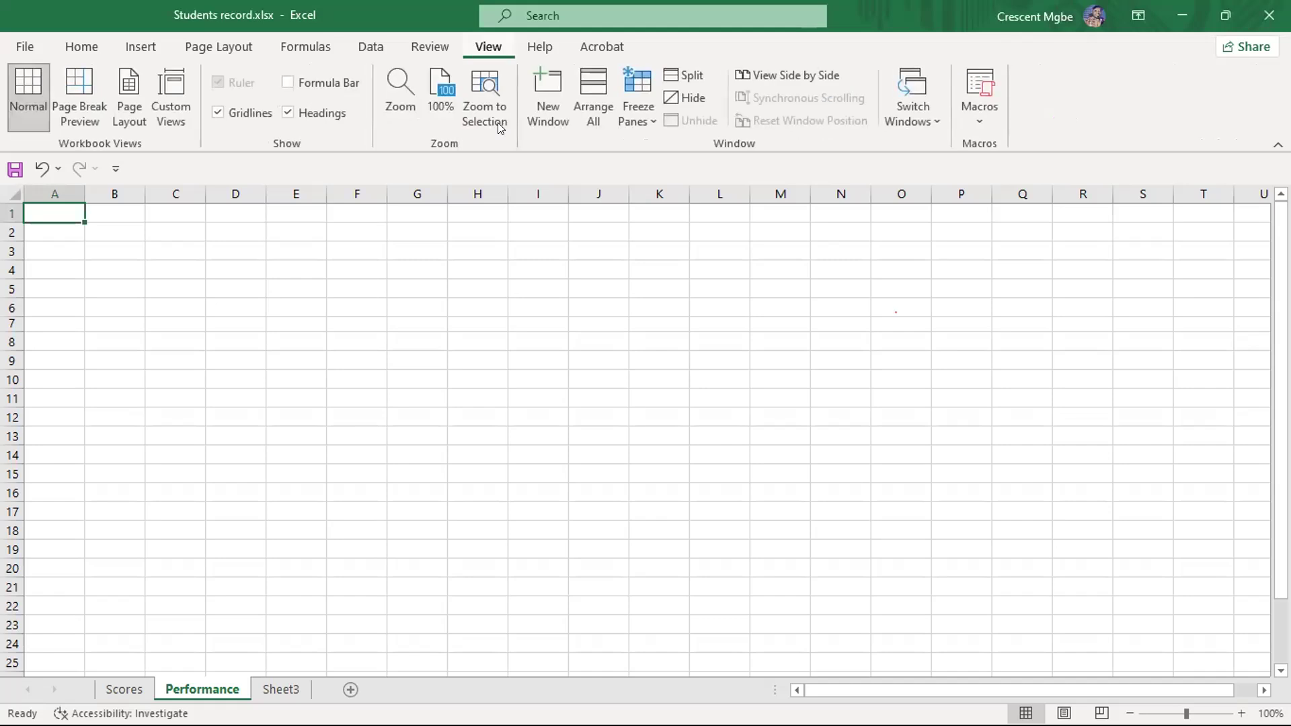
pyautogui.click(289, 82)
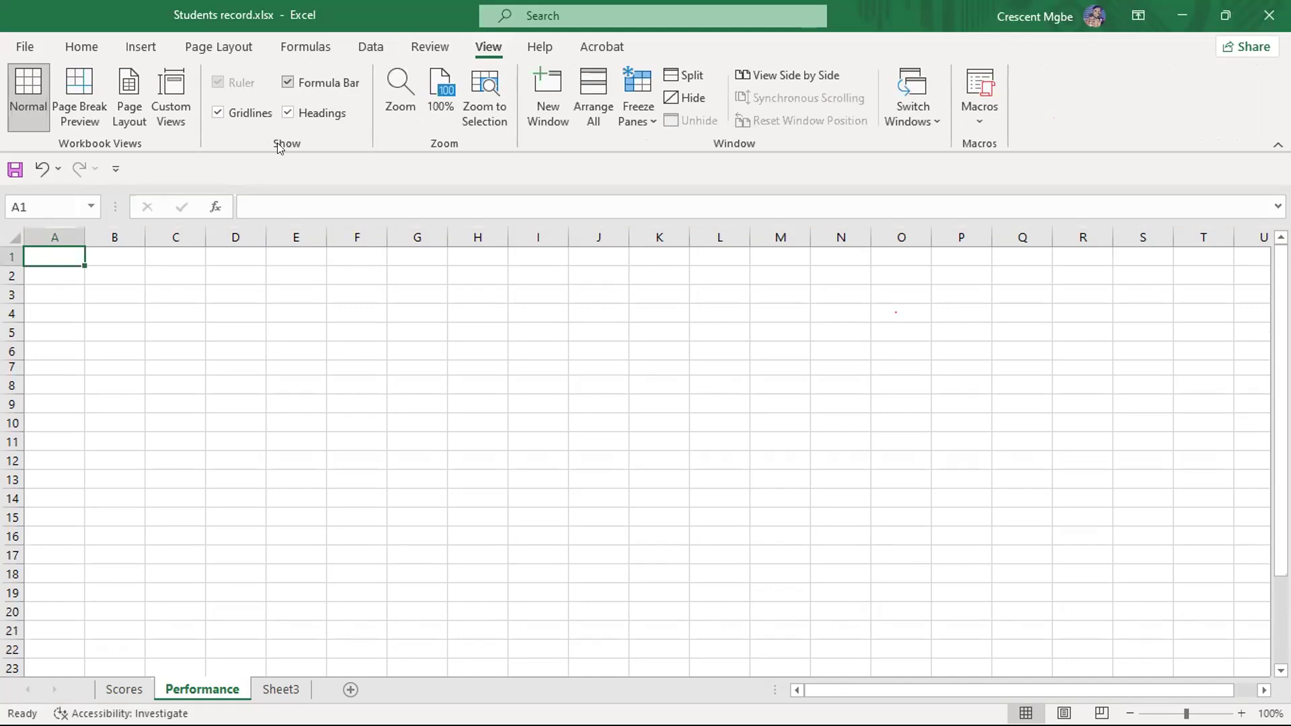
pyautogui.click(292, 298)
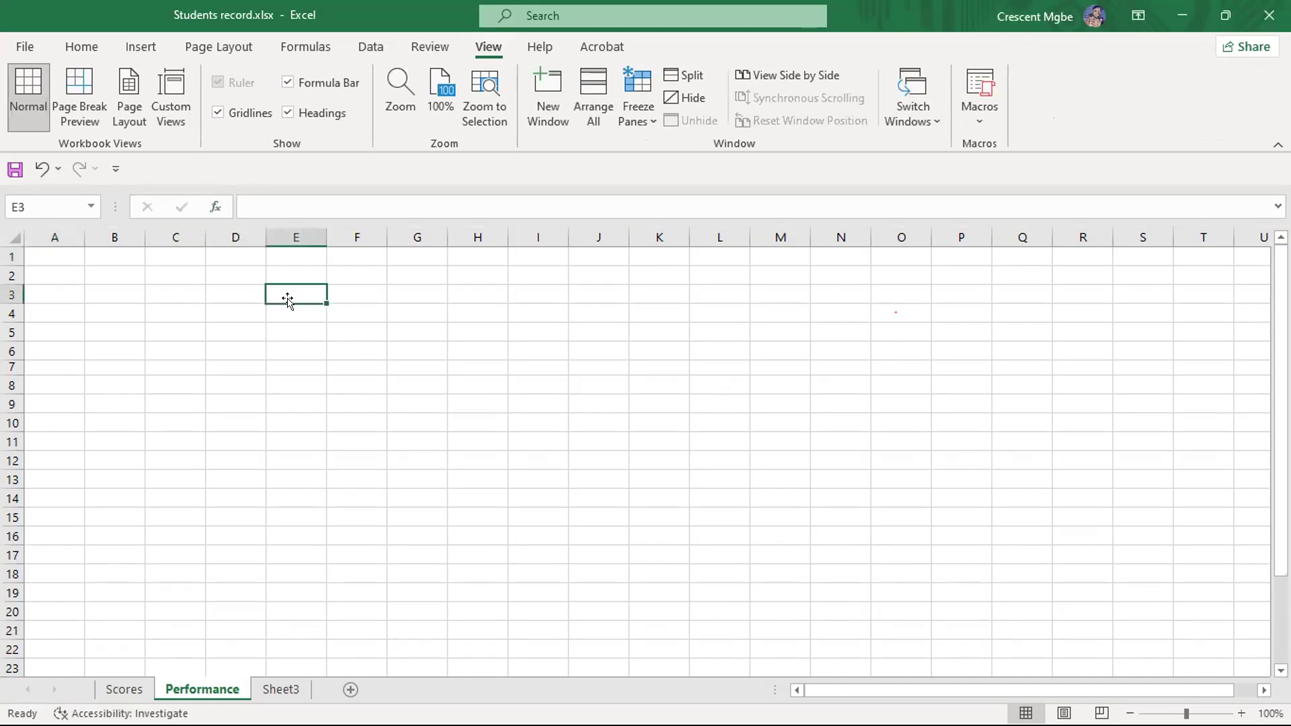
pyautogui.click(307, 331)
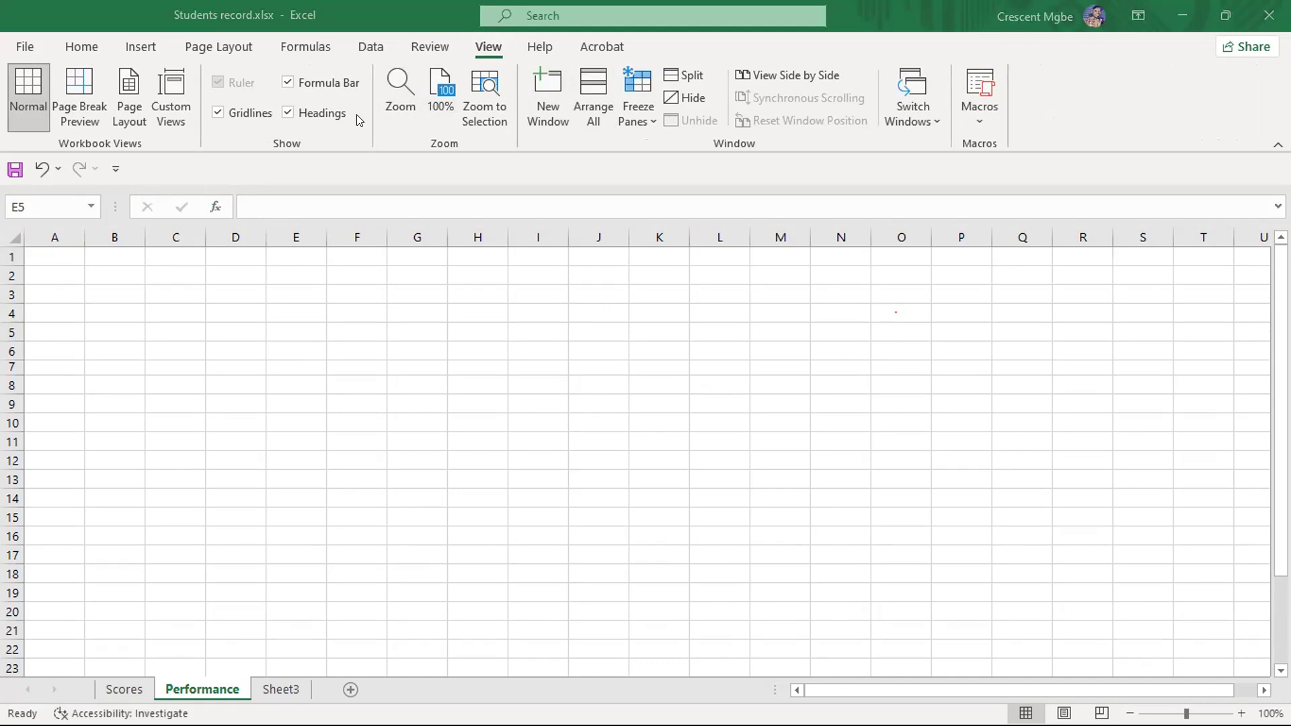
pyautogui.click(173, 287)
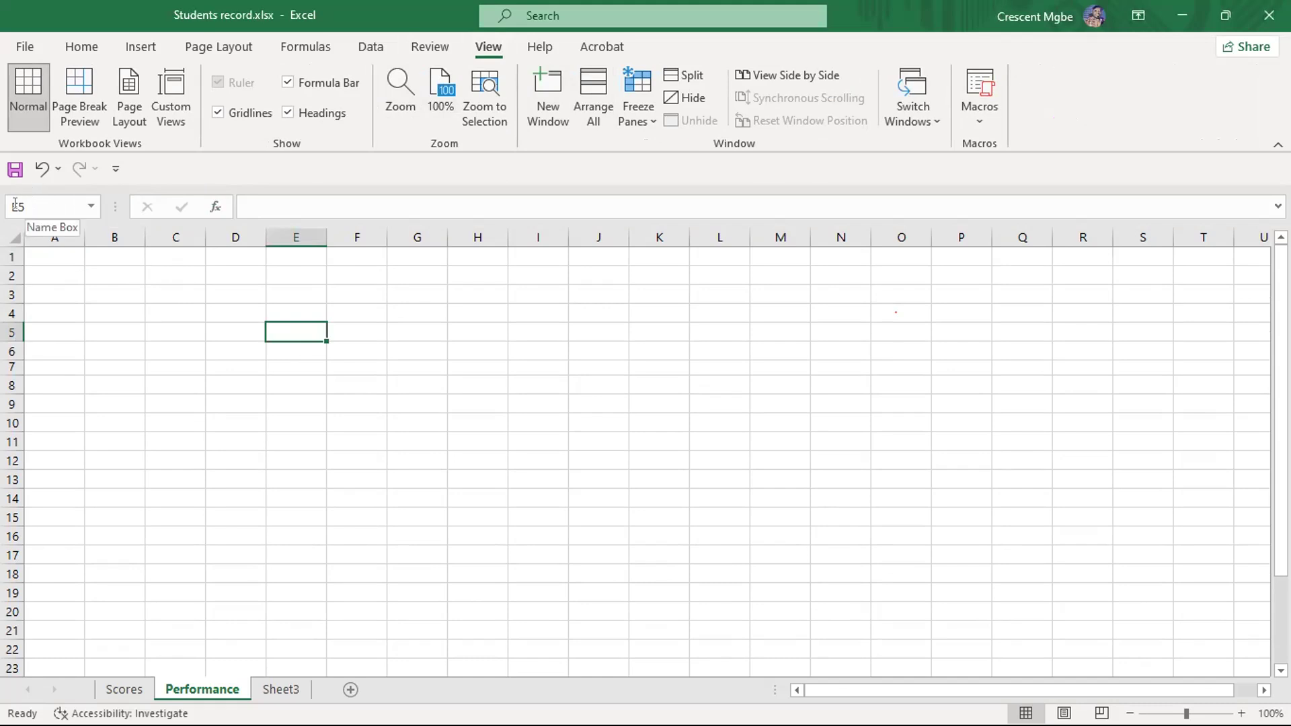
# - Enter one student's name in cell E5 and another in E6, and reselect E5 to view its content in the formula bar
pyautogui.click(345, 206)
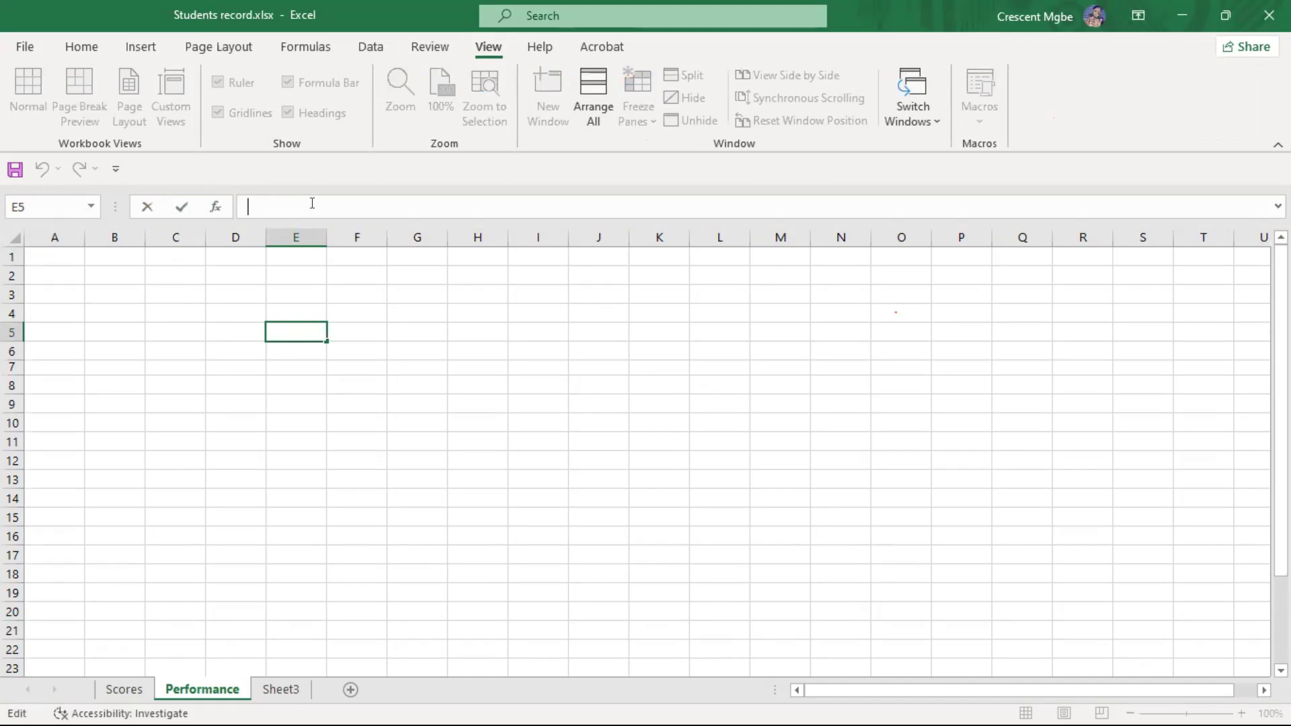
pyautogui.doubleClick(290, 334)
pyautogui.write('Chris')
pyautogui.click(286, 354)
pyautogui.write('Makuoc')
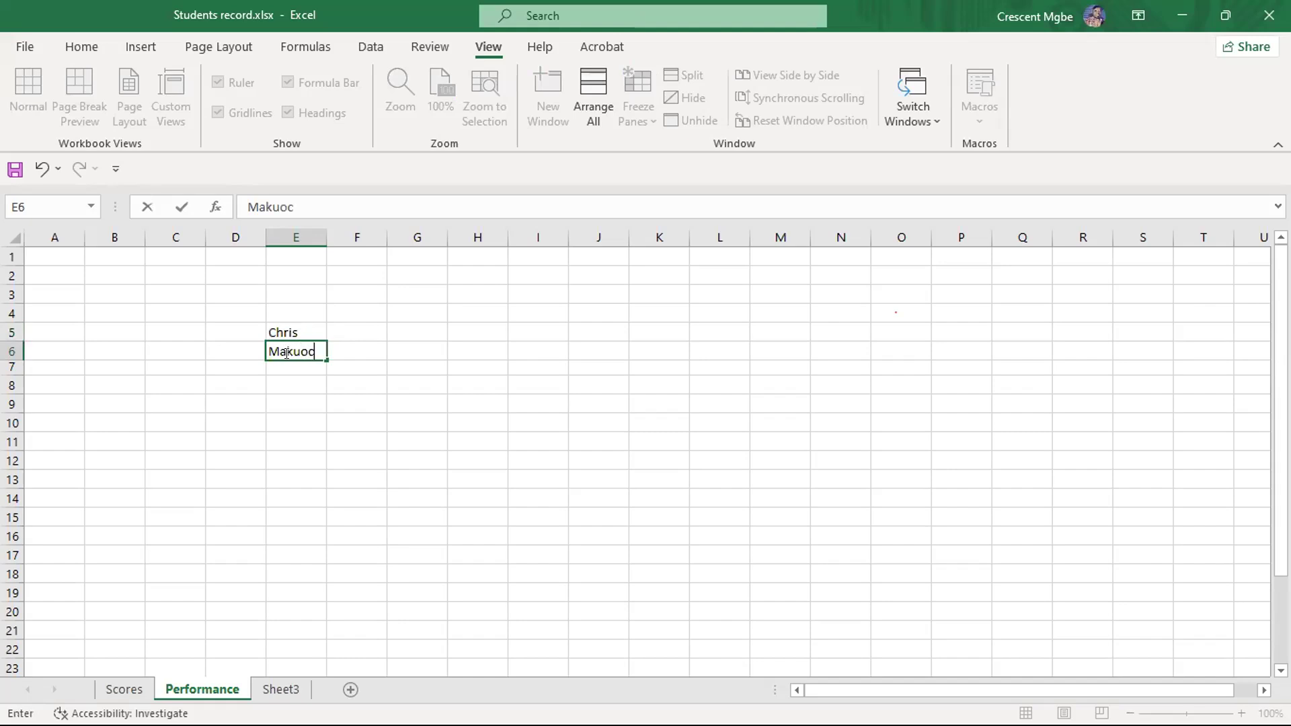
pyautogui.write('hukwu')
pyautogui.click(328, 454)
pyautogui.click(299, 326)
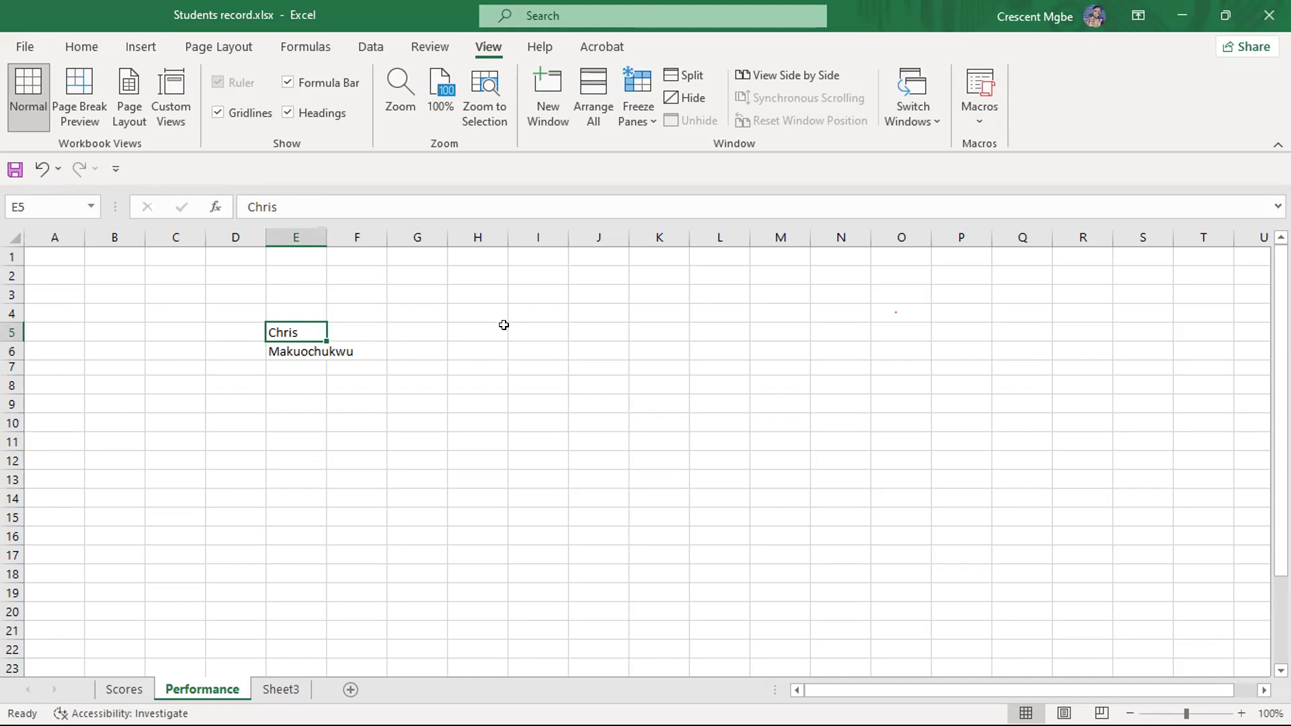
# - Enter the number 67 in cell I5
pyautogui.click(526, 330)
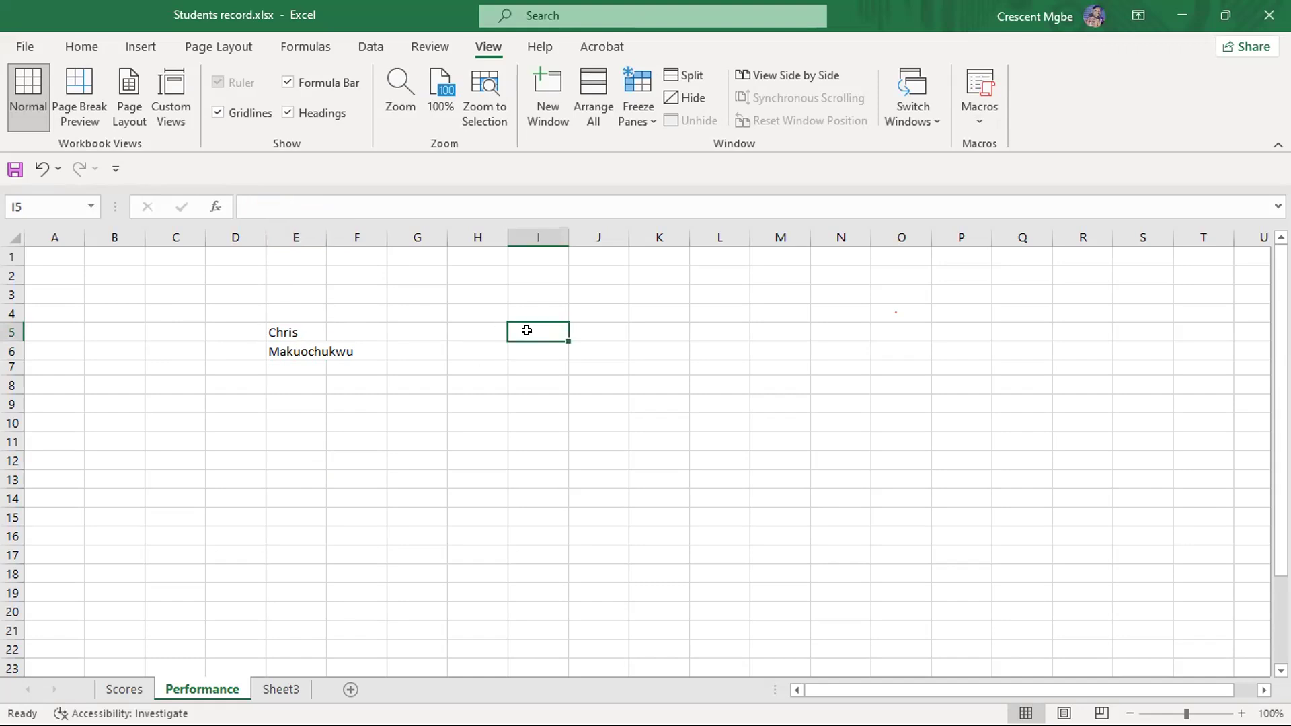
pyautogui.write('67')
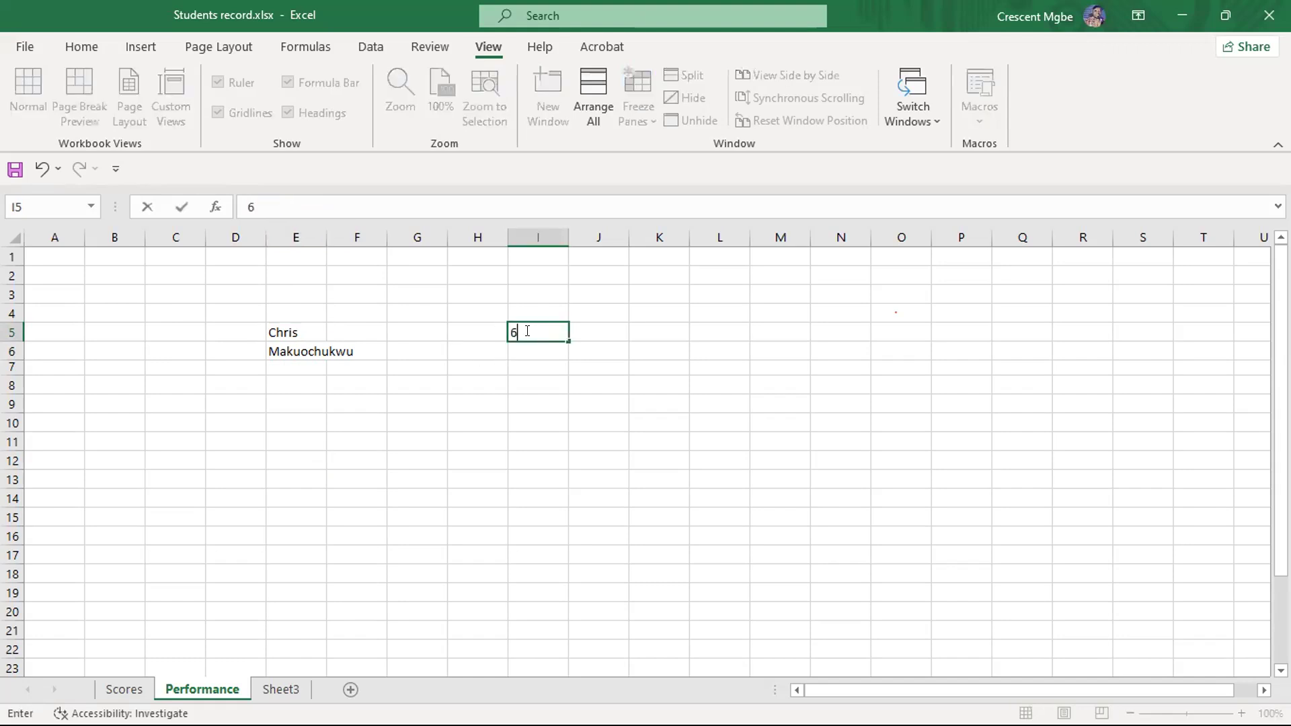
pyautogui.click(539, 397)
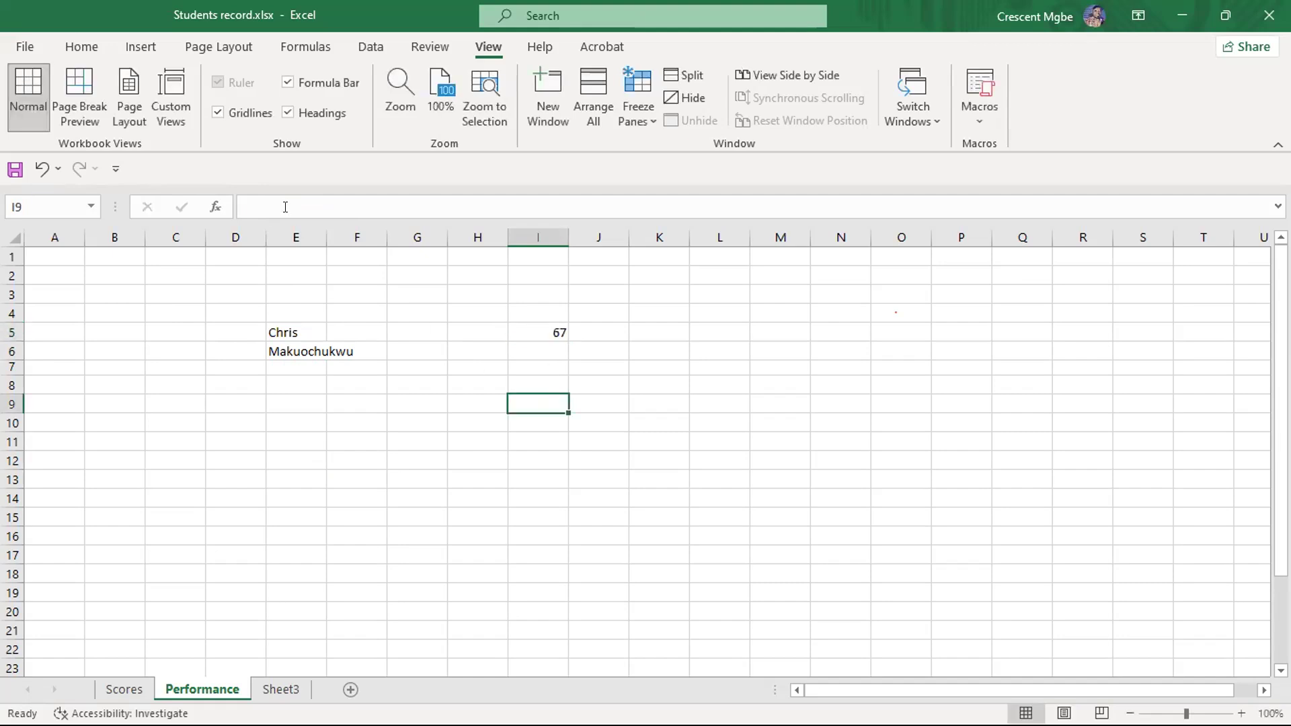
# - Select I5 and E6 in turn to compare their contents with the formula bar
pyautogui.click(541, 326)
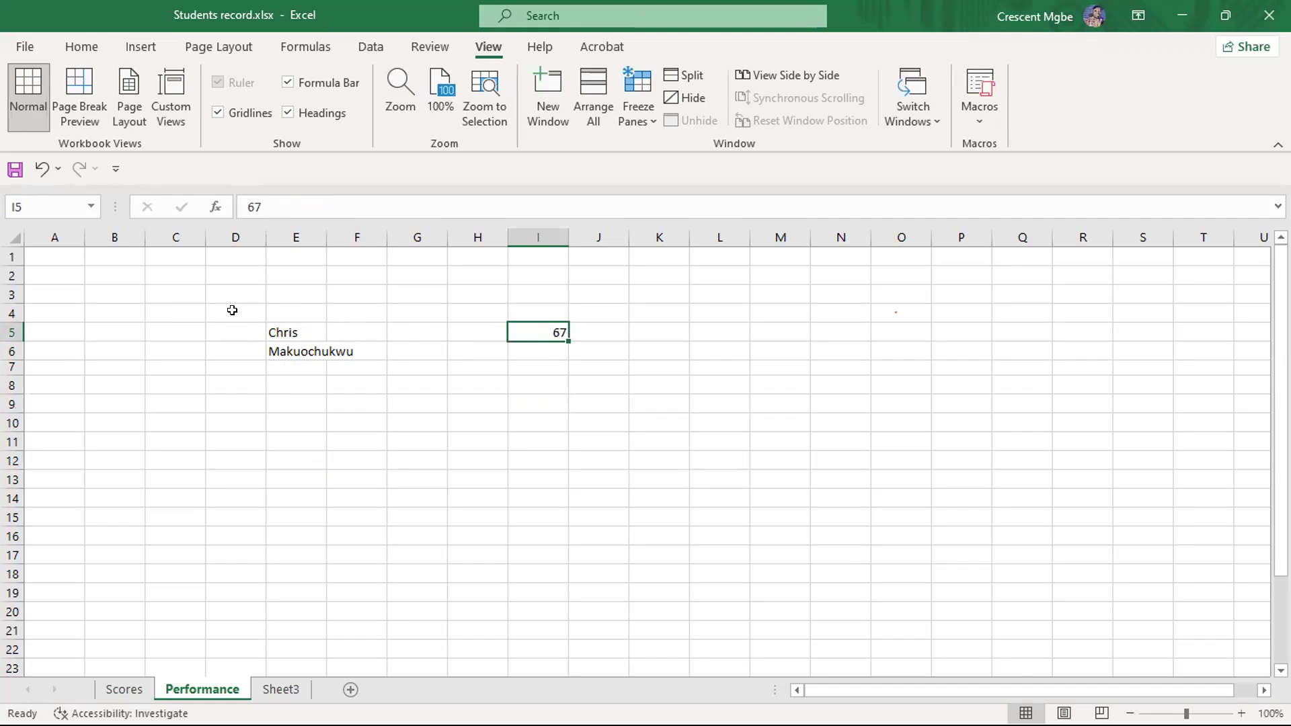
pyautogui.click(284, 352)
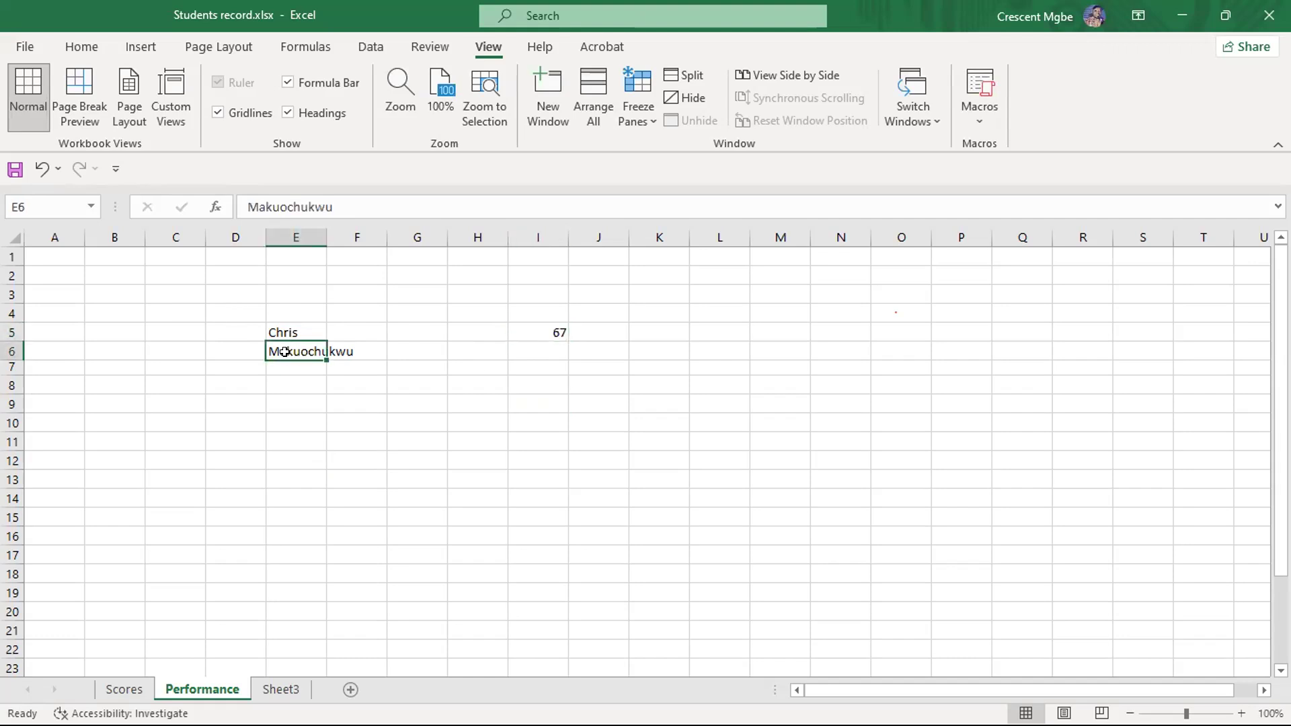
pyautogui.click(605, 124)
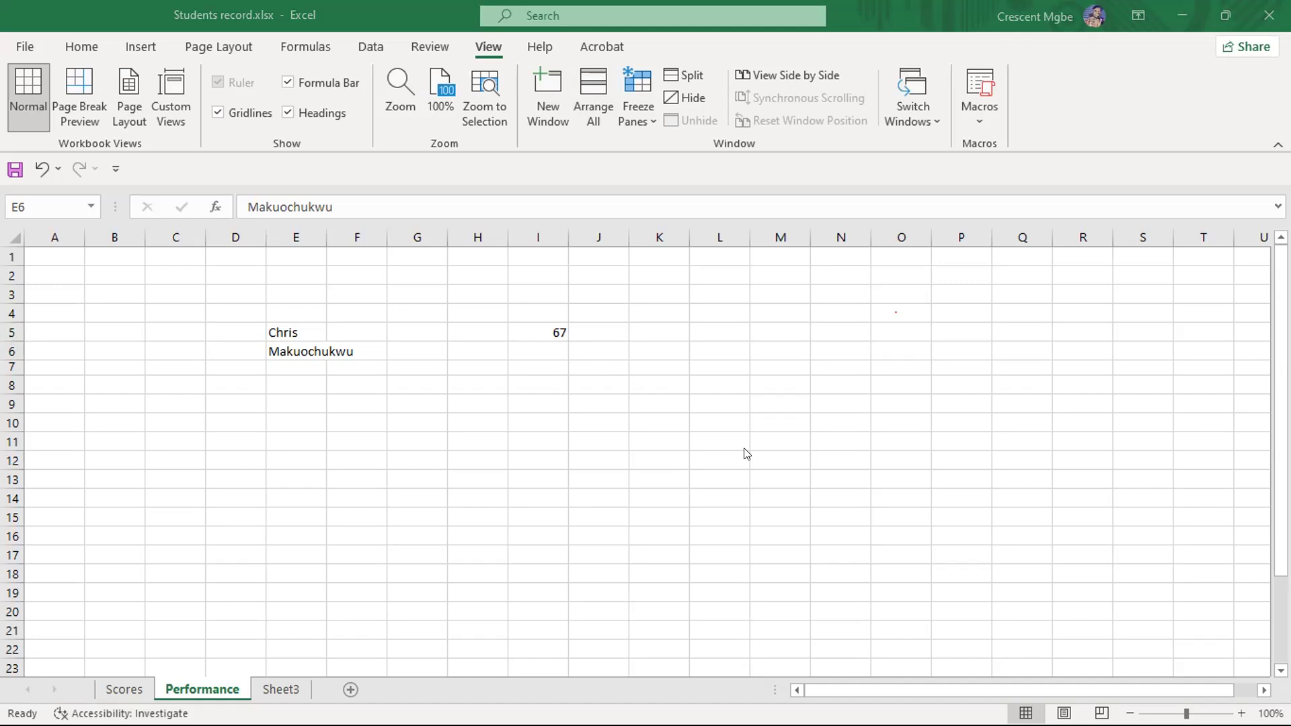
pyautogui.click(294, 323)
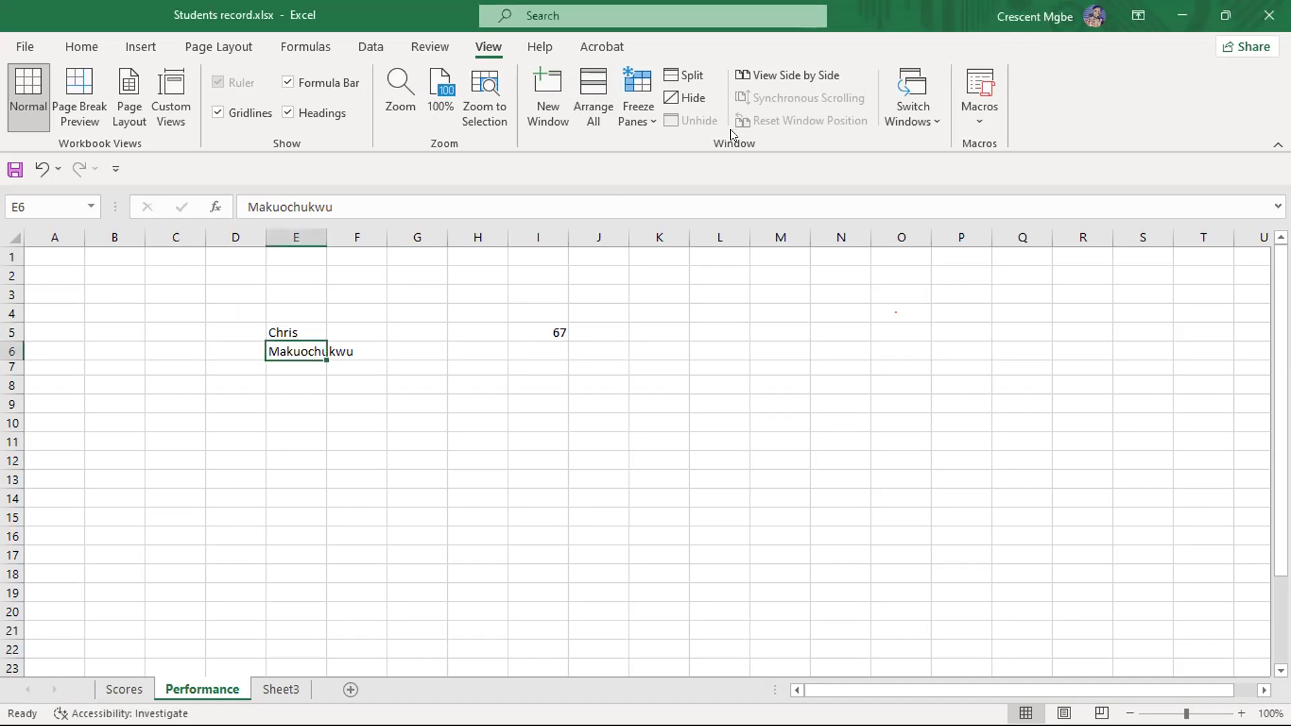
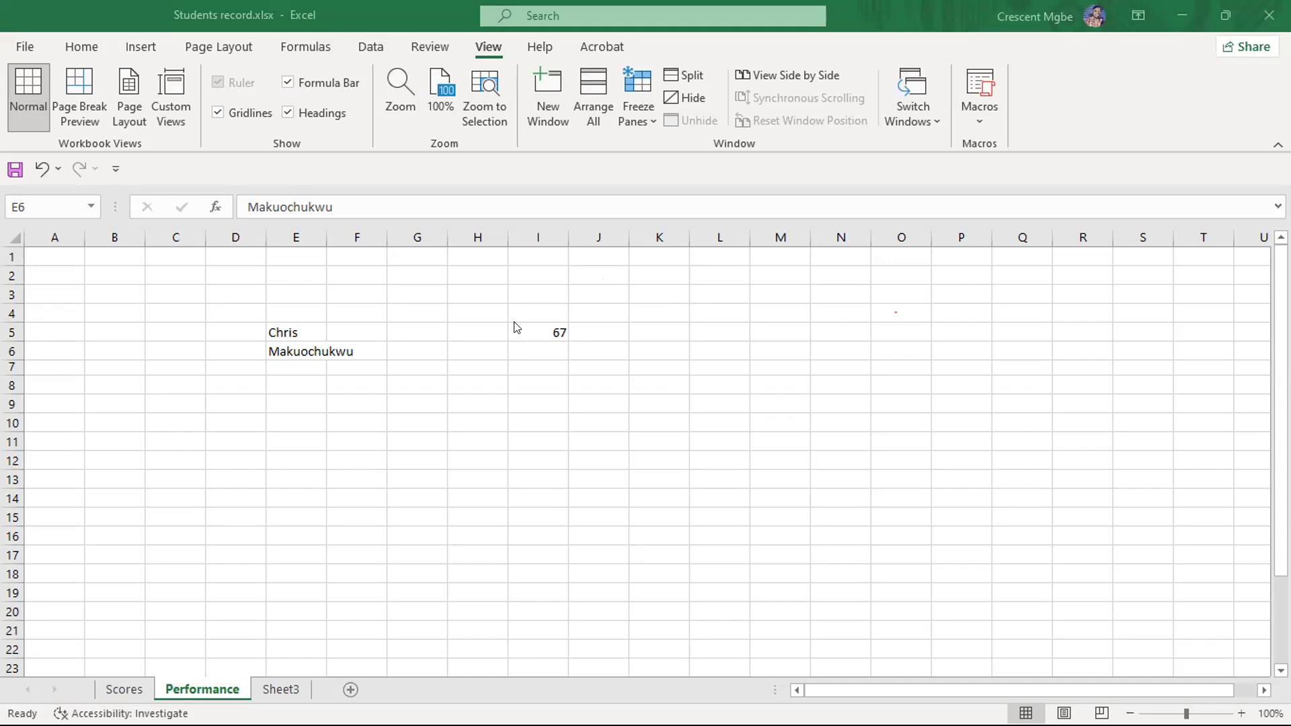
# - Clear the sample entries from the range D3:J9 on the Performance sheet
pyautogui.click(307, 326)
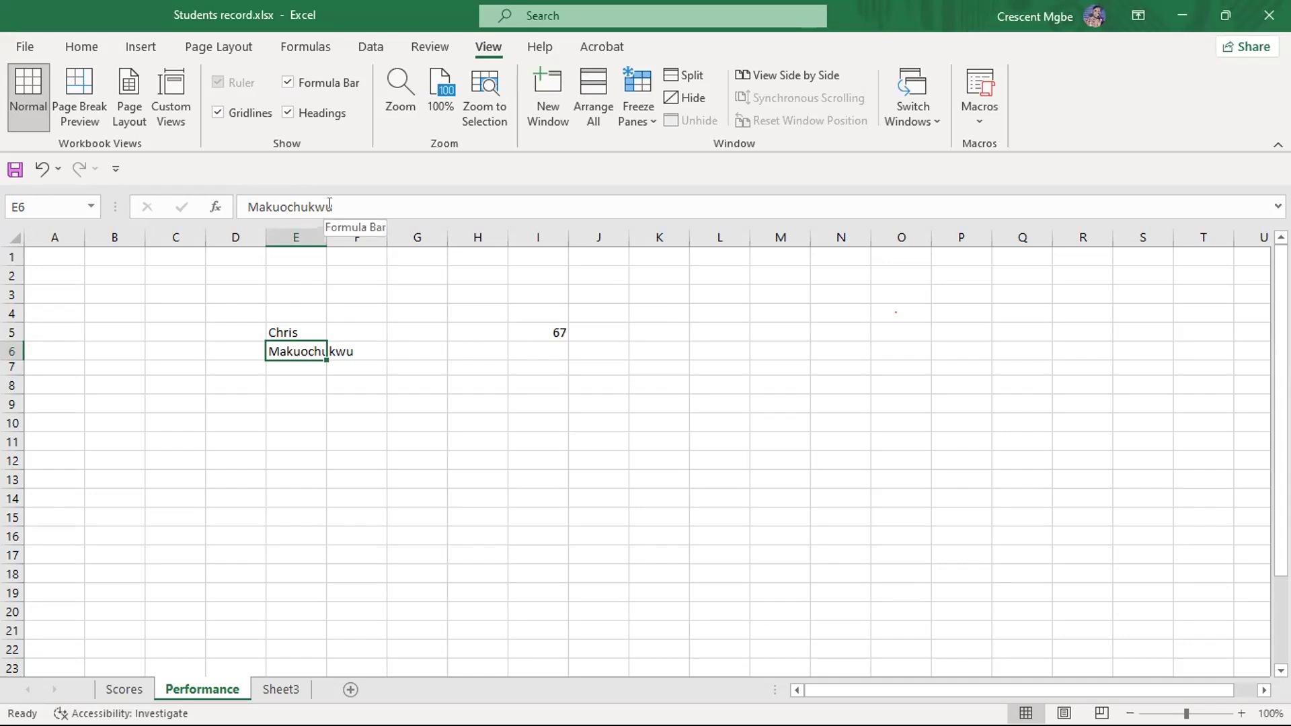
pyautogui.moveTo(253, 295); pyautogui.dragTo(566, 408)
pyautogui.press('Delete')
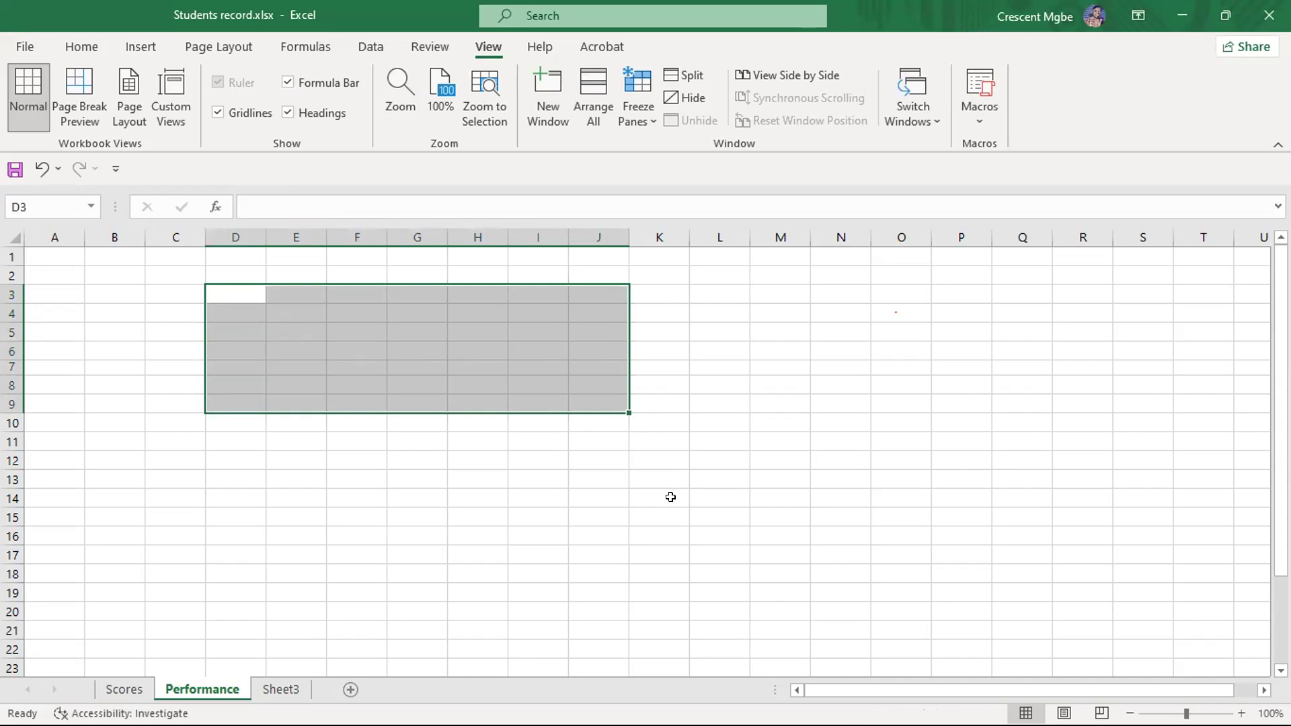
# - Switch to the PowerPoint slide show and advance it to the slide on creating the first file
pyautogui.hotkey('alt', 'Tab')
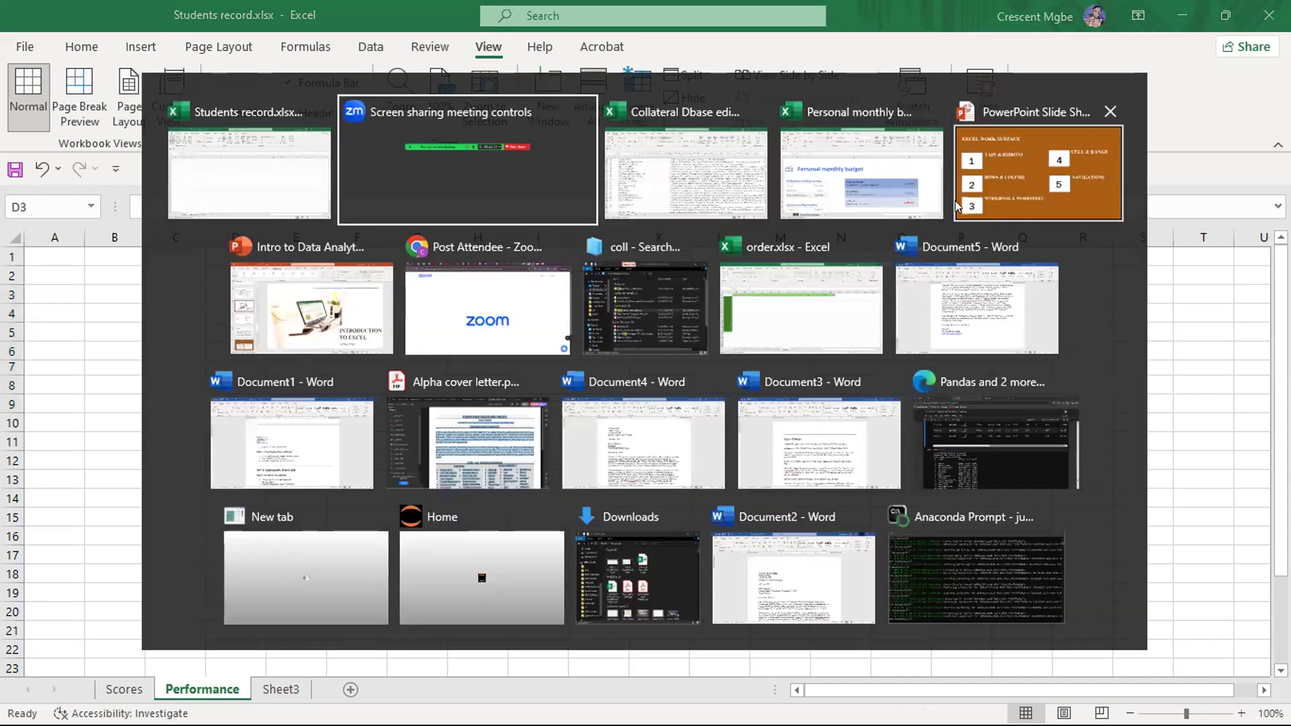
pyautogui.click(981, 175)
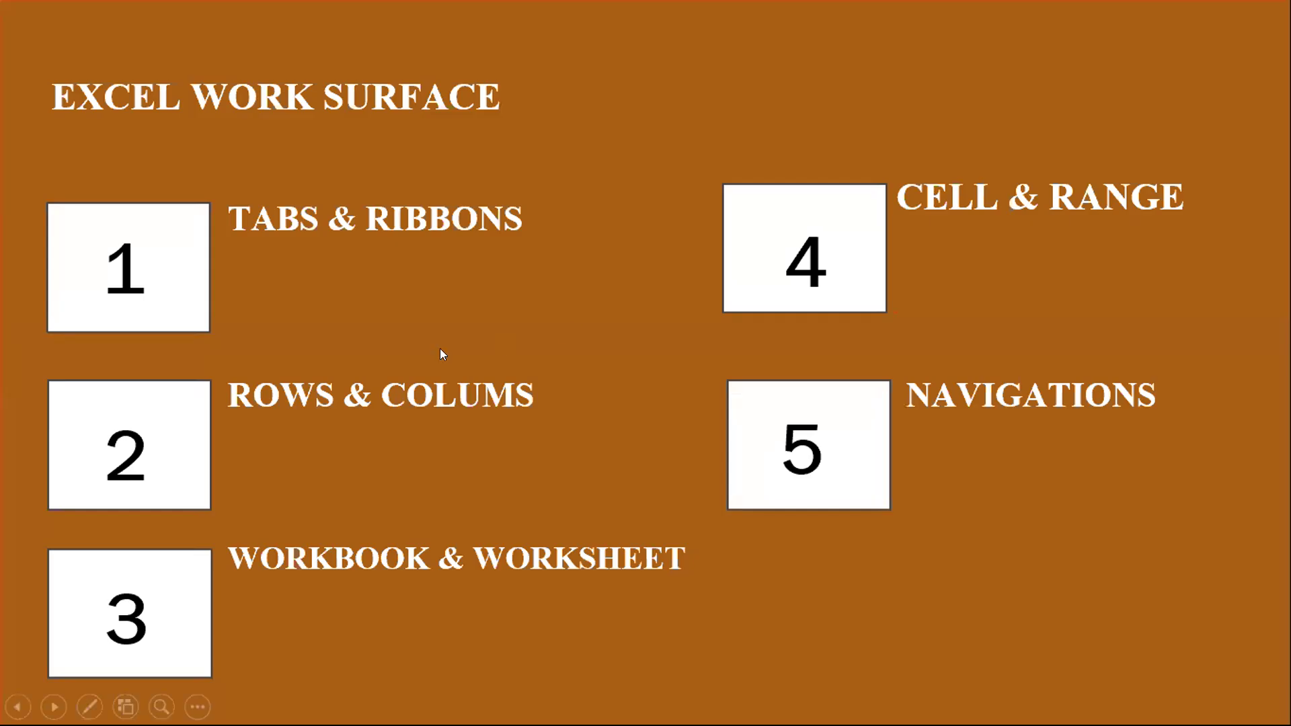
pyautogui.click(976, 516)
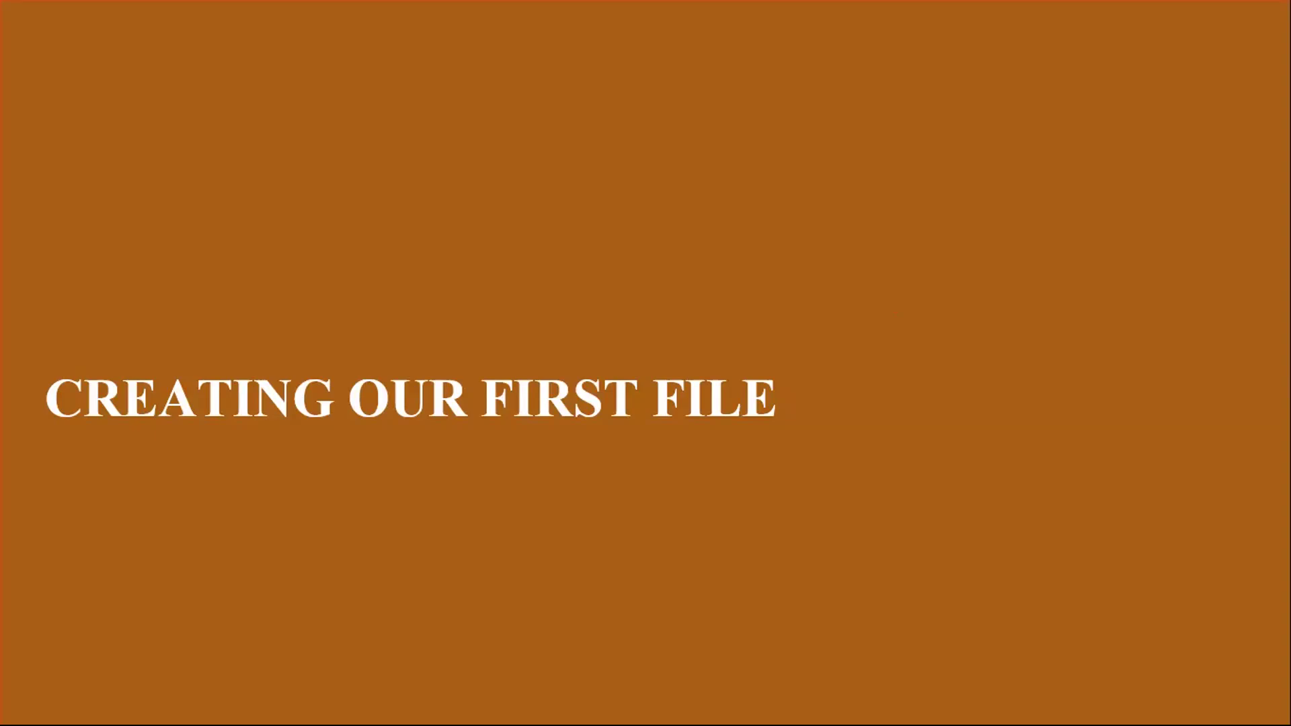
# - Switch back to the Students record workbook in Excel and select cell G5
pyautogui.press('super+Tab')
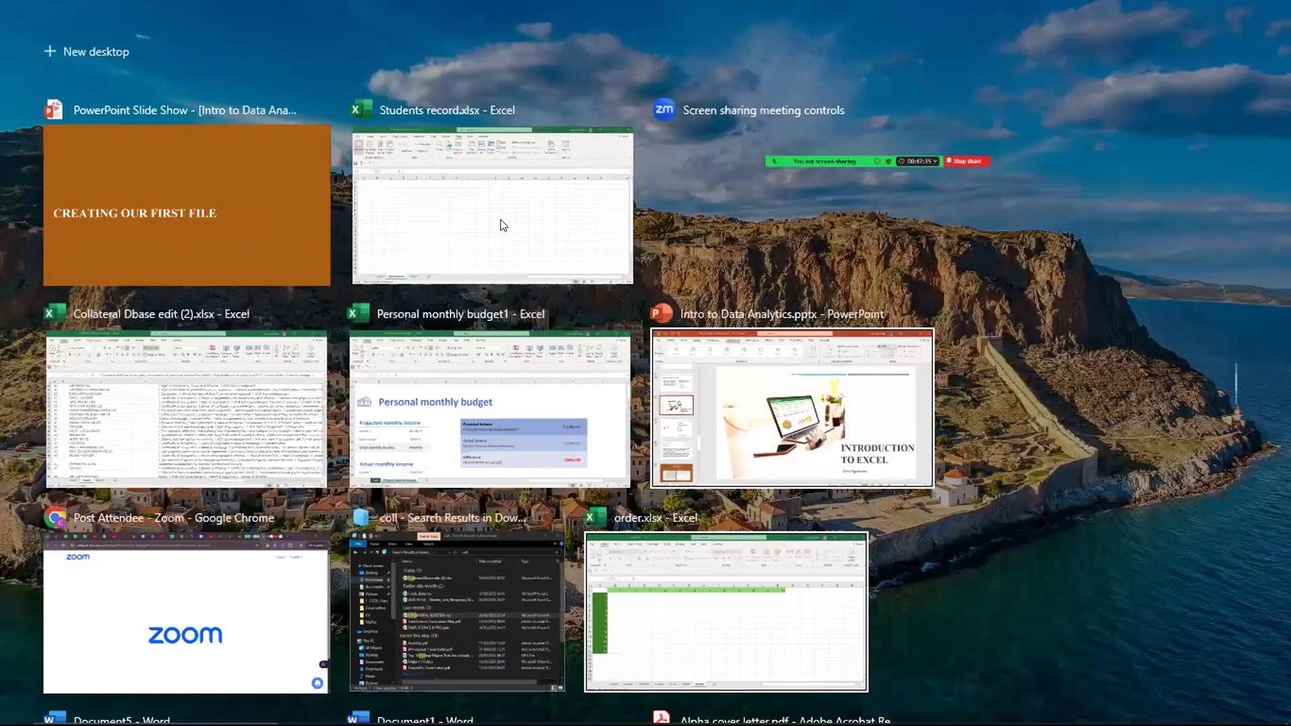
pyautogui.click(501, 225)
pyautogui.click(420, 328)
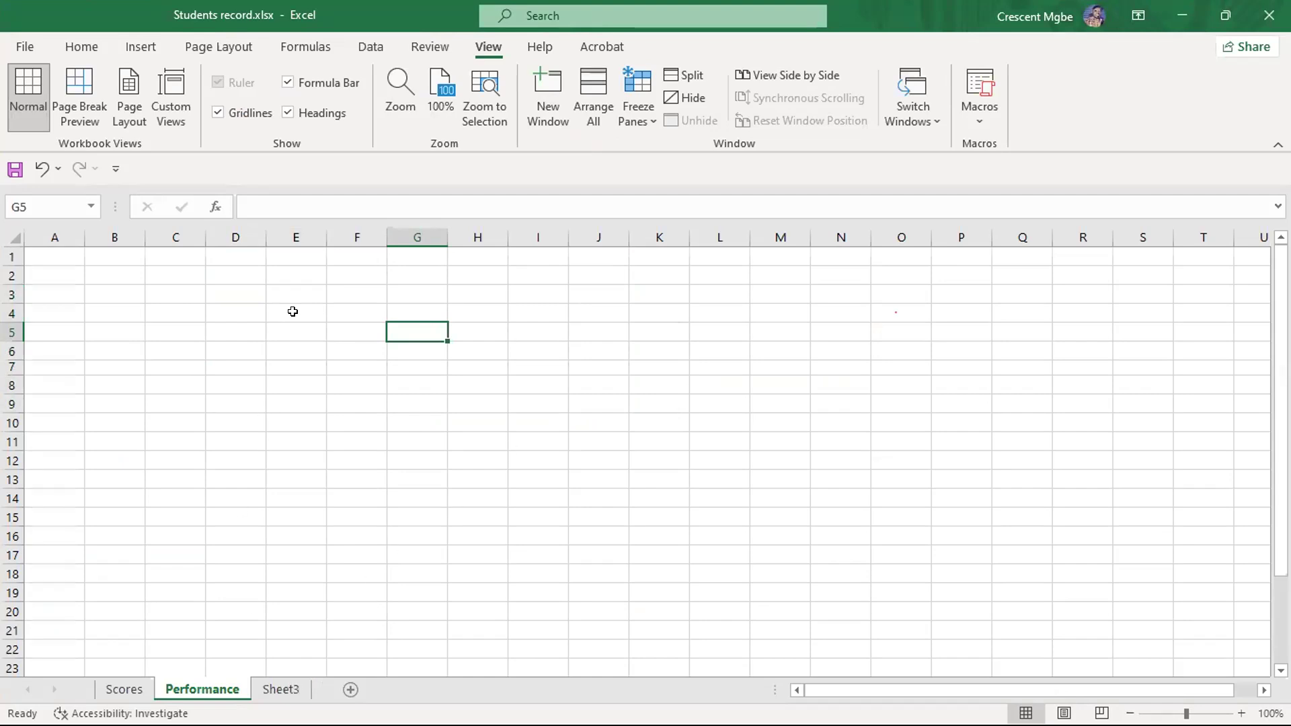
# - Go to the Scores sheet and enter the title Student Scores in cell A1
pyautogui.click(122, 690)
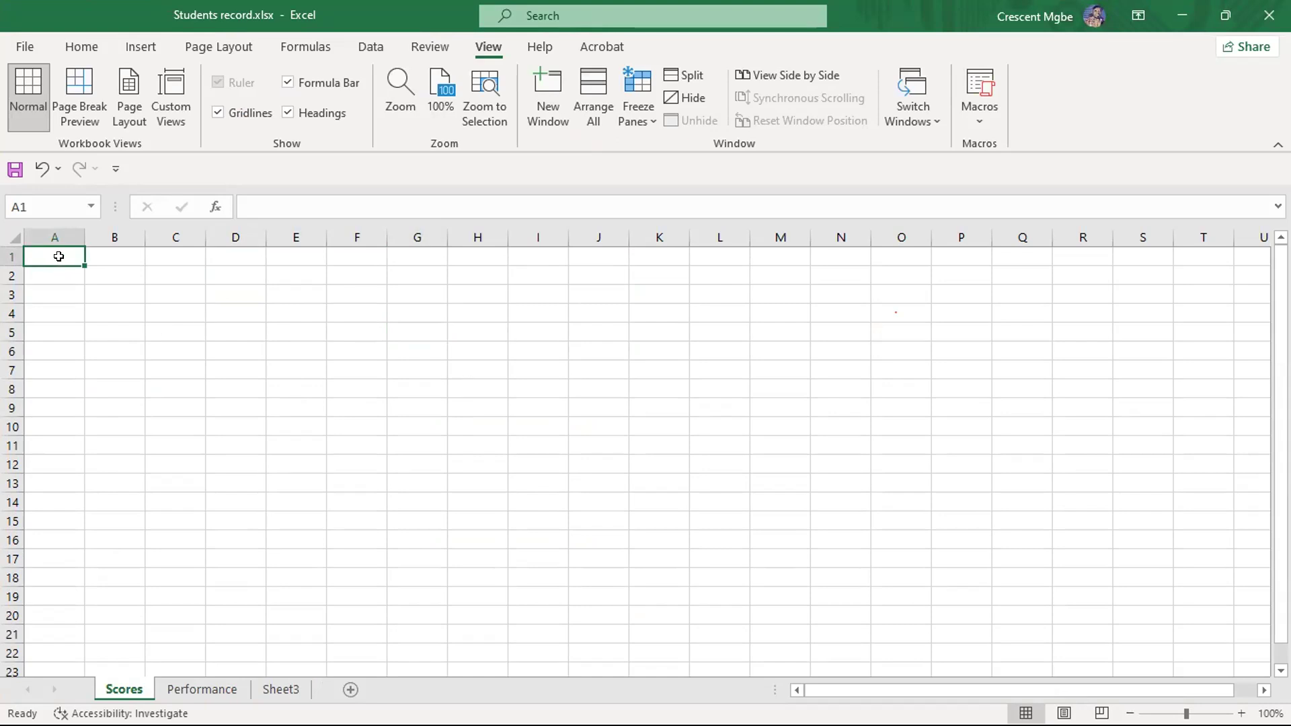
pyautogui.write('S')
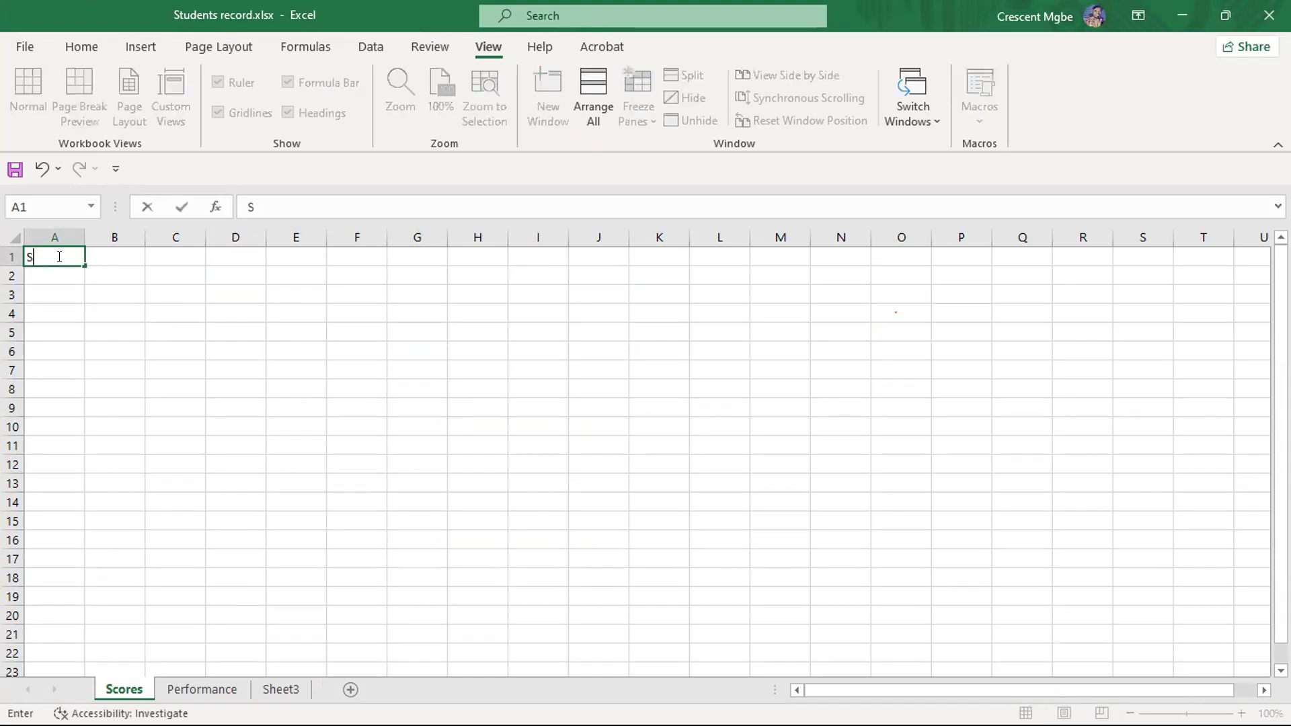
pyautogui.write('tudent Scores')
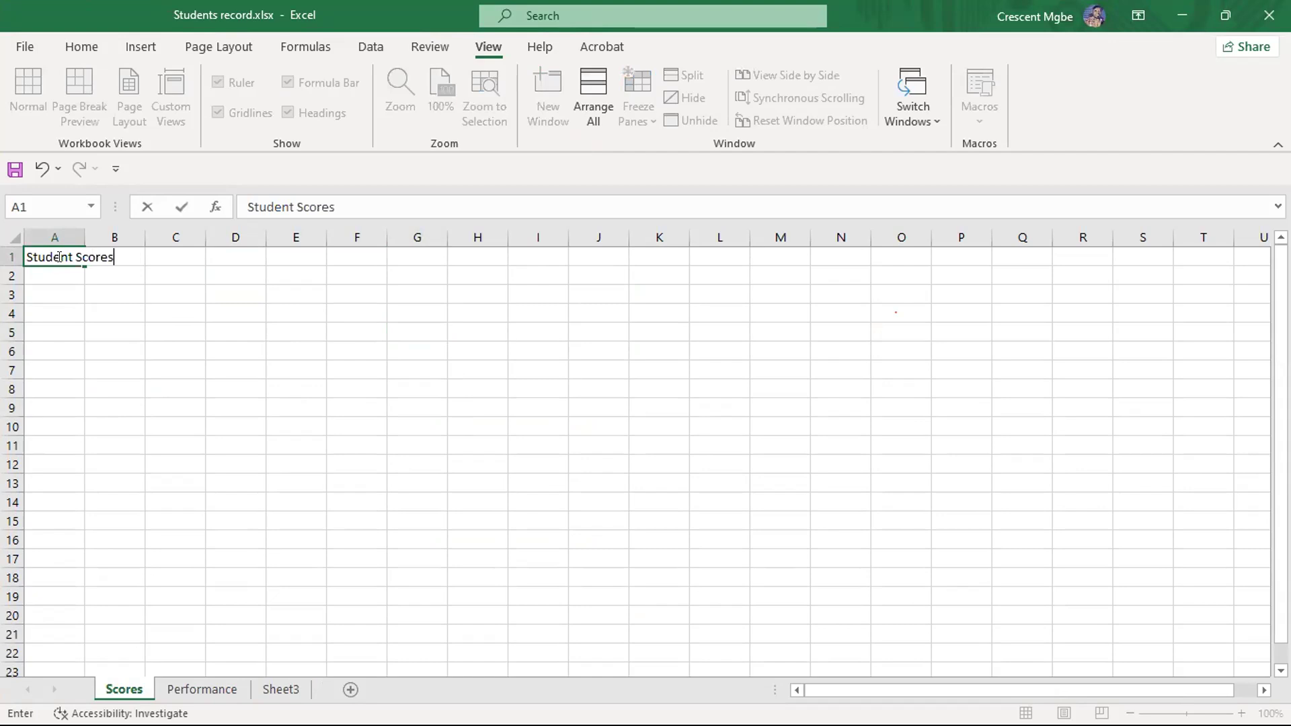
# - Enter the column header S/N in cell A2, below the title
pyautogui.click(65, 276)
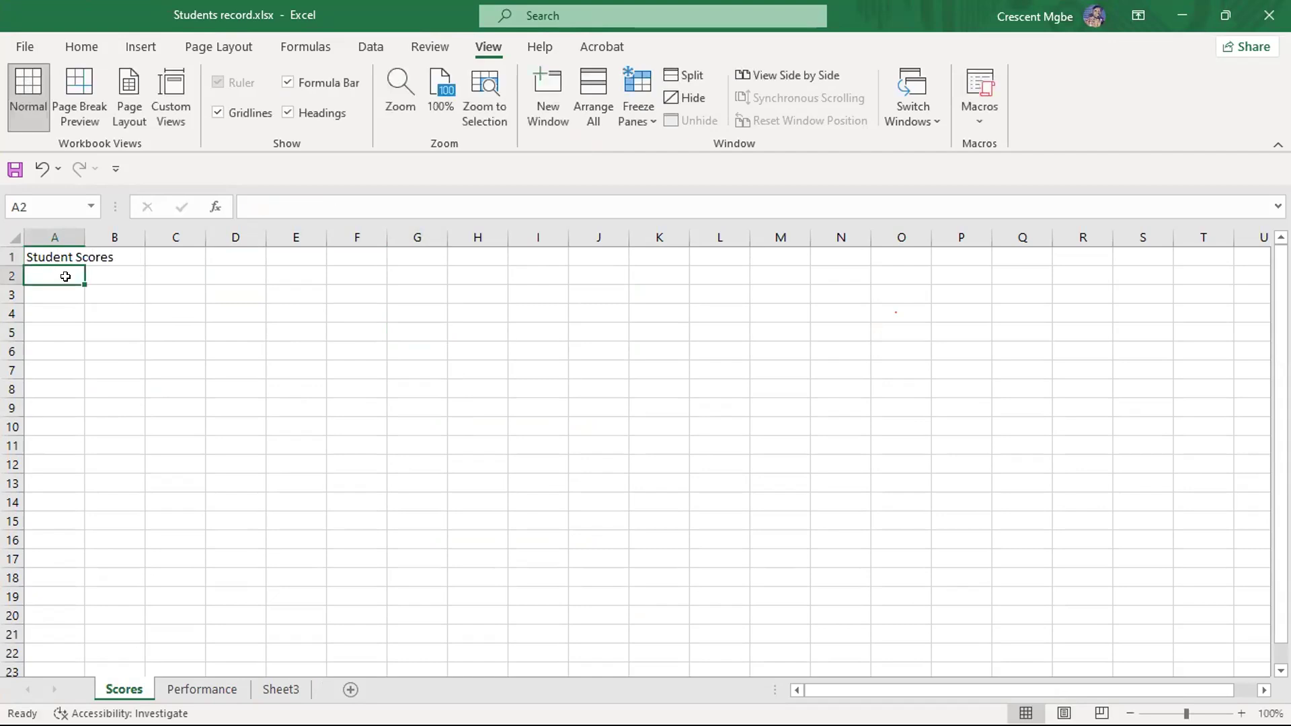
pyautogui.write('S')
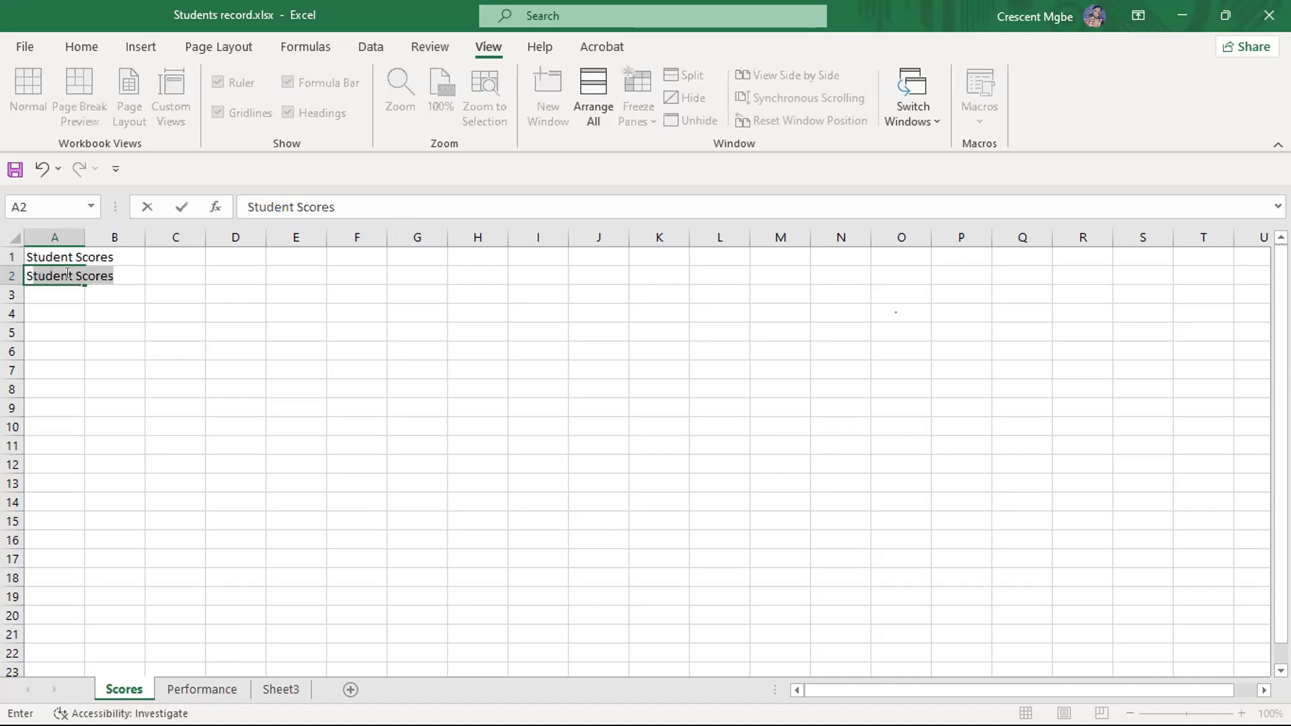
pyautogui.write('/')
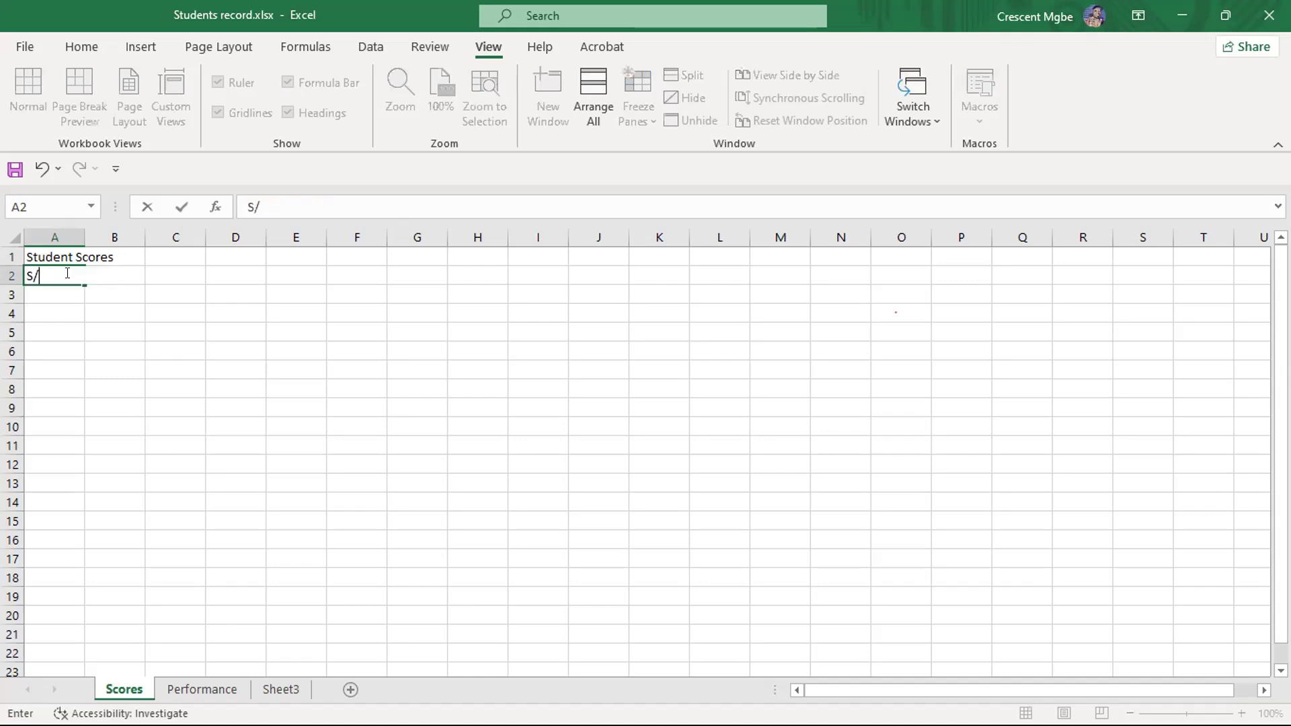
pyautogui.write('N')
# - Number the students from 1 to 20 in cells A3 to A22 by entering 1 and 2 and filling the series down
pyautogui.click(38, 298)
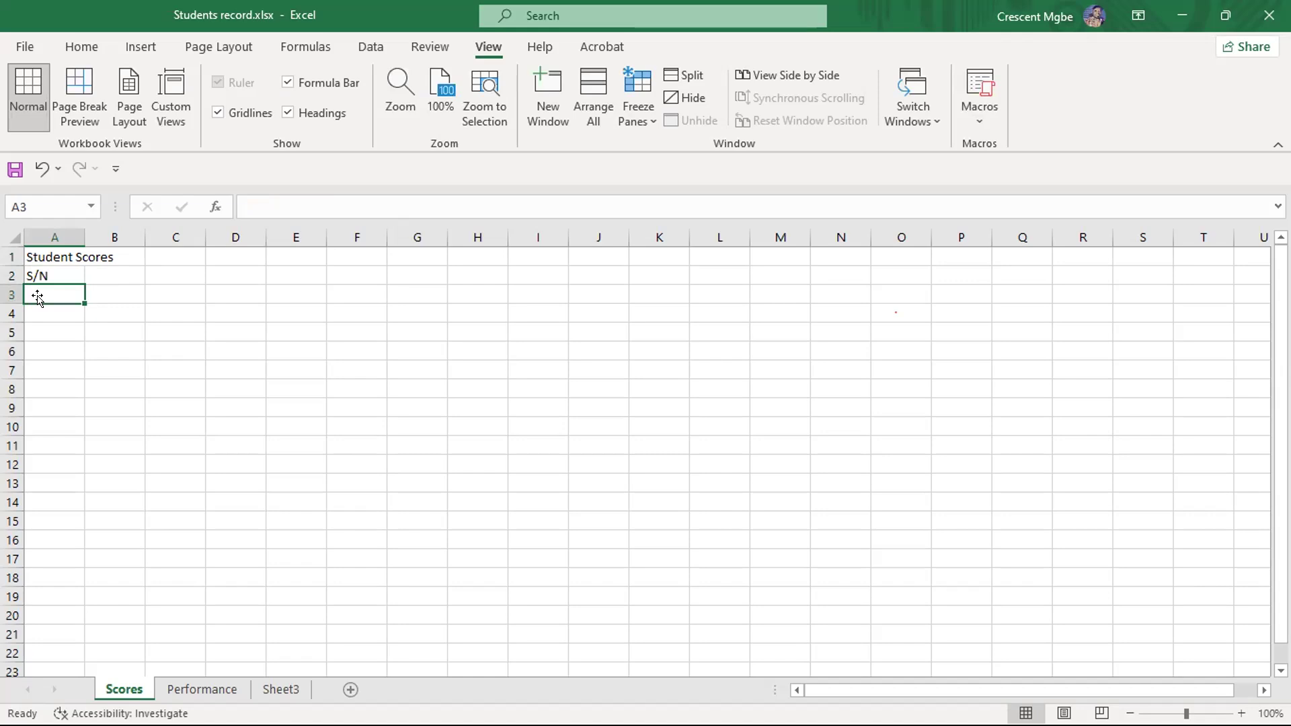
pyautogui.write('1')
pyautogui.press('Return')
pyautogui.write('2')
pyautogui.click(56, 294)
pyautogui.moveTo(56, 293); pyautogui.dragTo(70, 654)
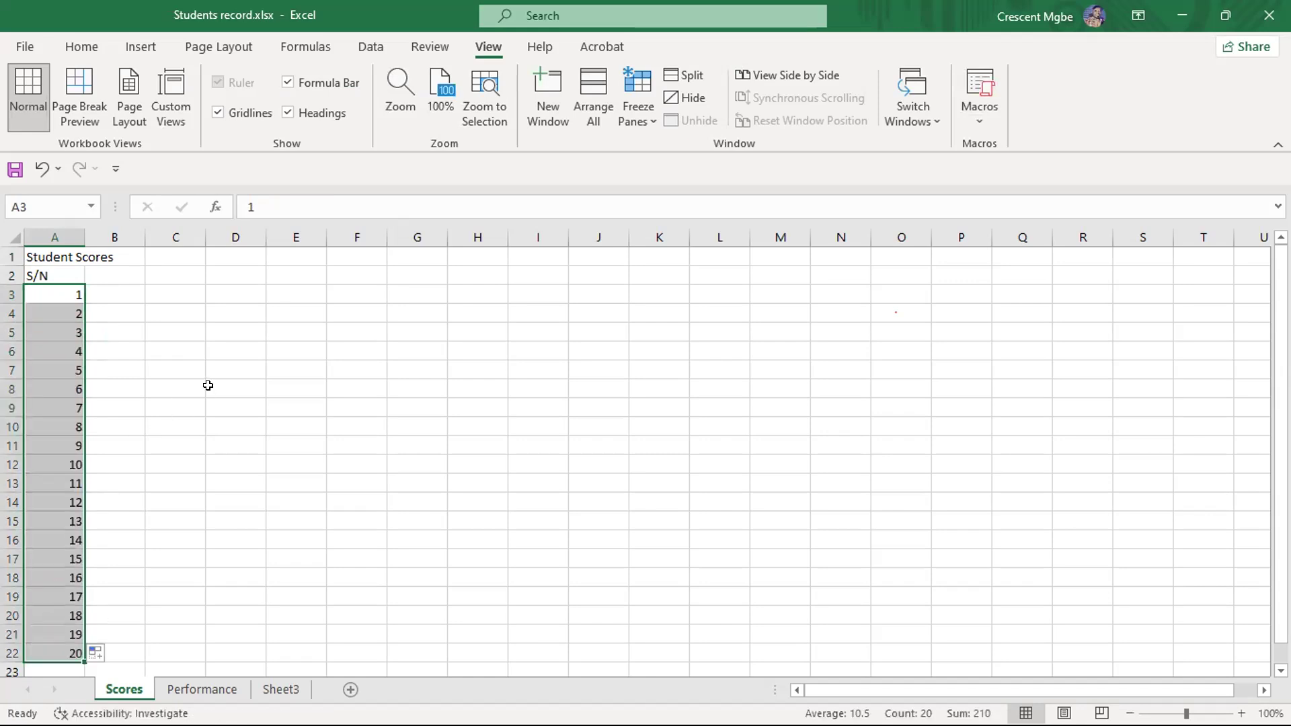
# - Enter the column header NAMES in cell B2
pyautogui.click(117, 286)
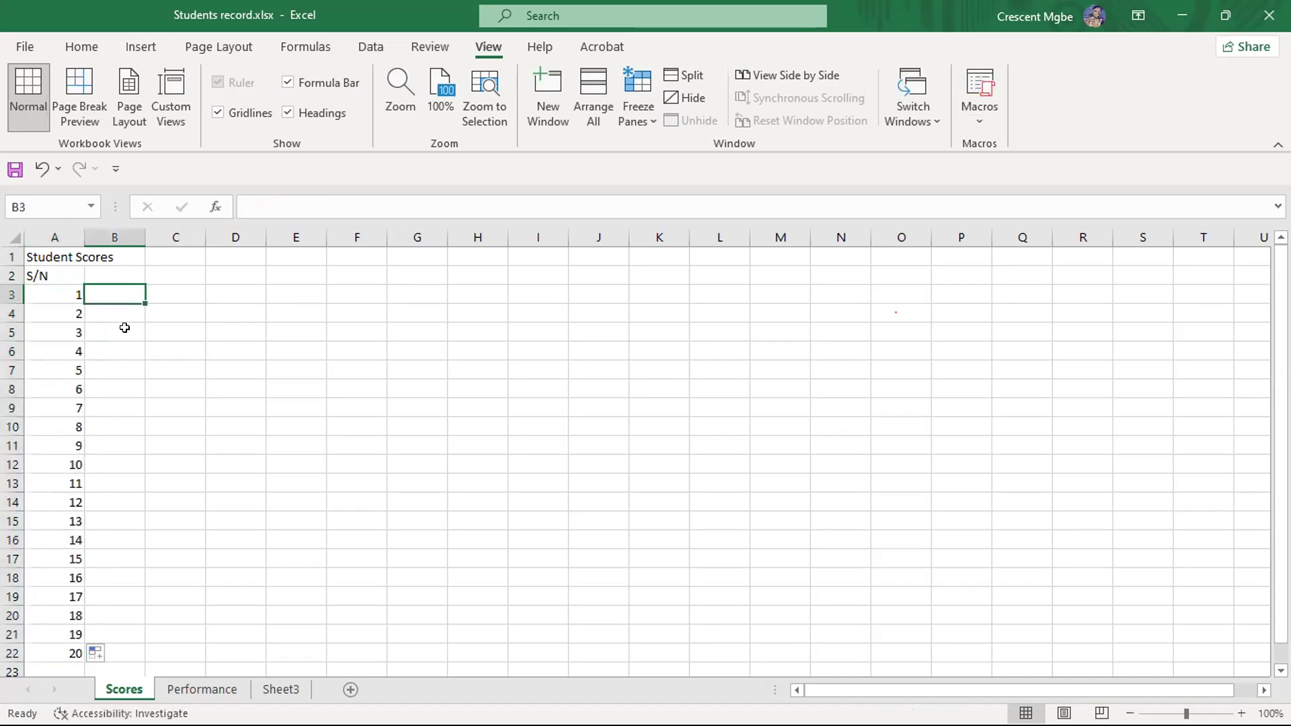
pyautogui.click(126, 269)
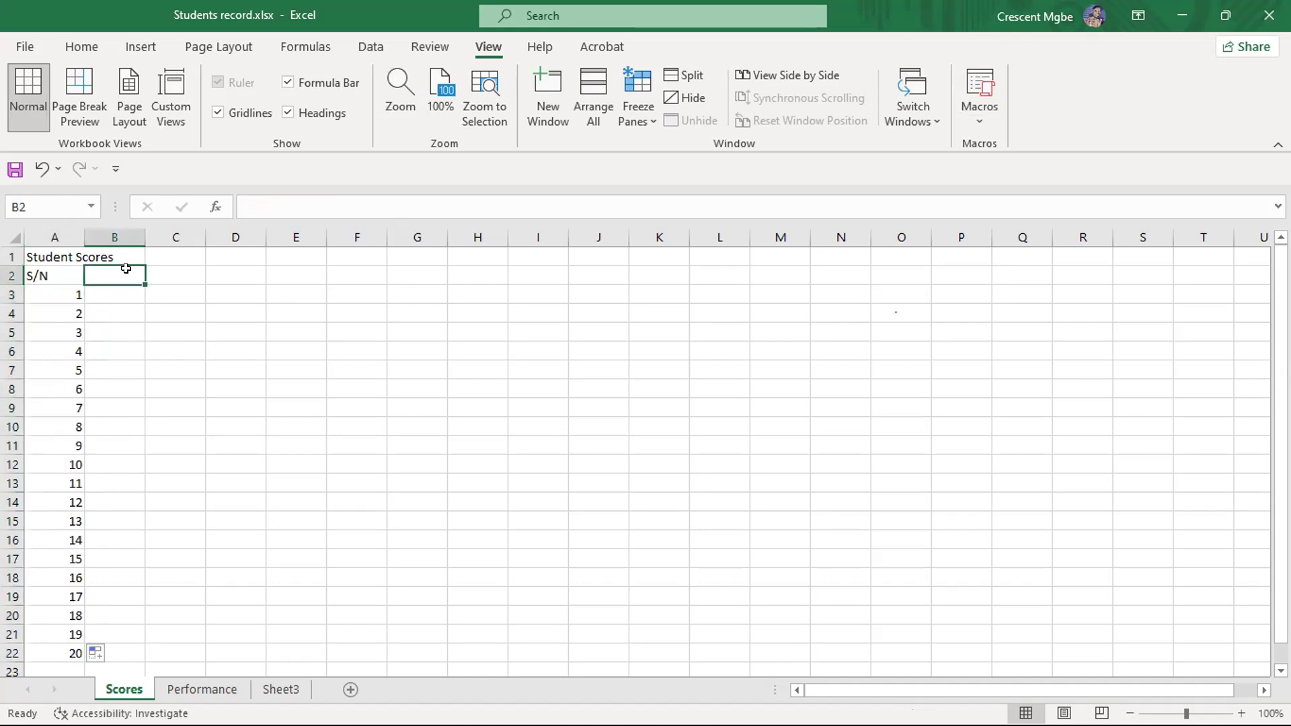
pyautogui.write('Nmae')
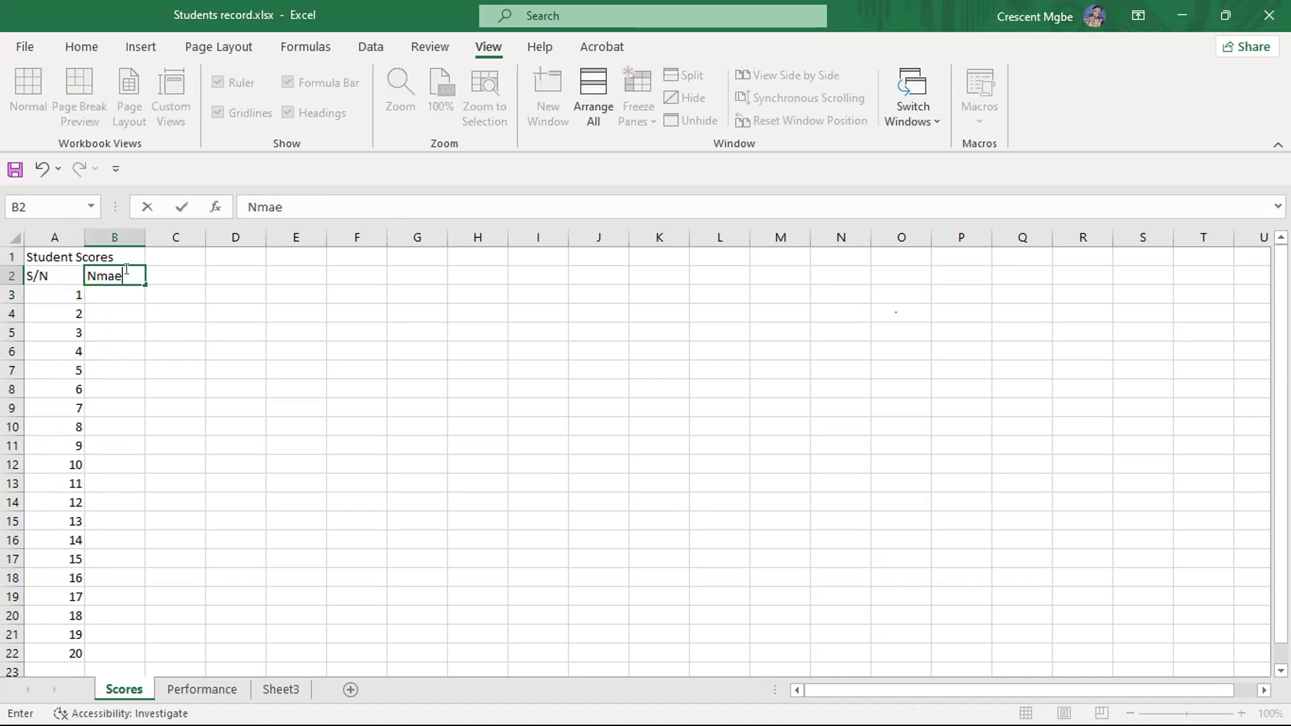
pyautogui.press('BackSpace')
pyautogui.press('BackSpace')
pyautogui.press('BackSpace')
pyautogui.press('BackSpace')
pyautogui.write('NAMES')
# - Enter the column header COUNTRY in C2 and select D2 for the next header
pyautogui.click(170, 276)
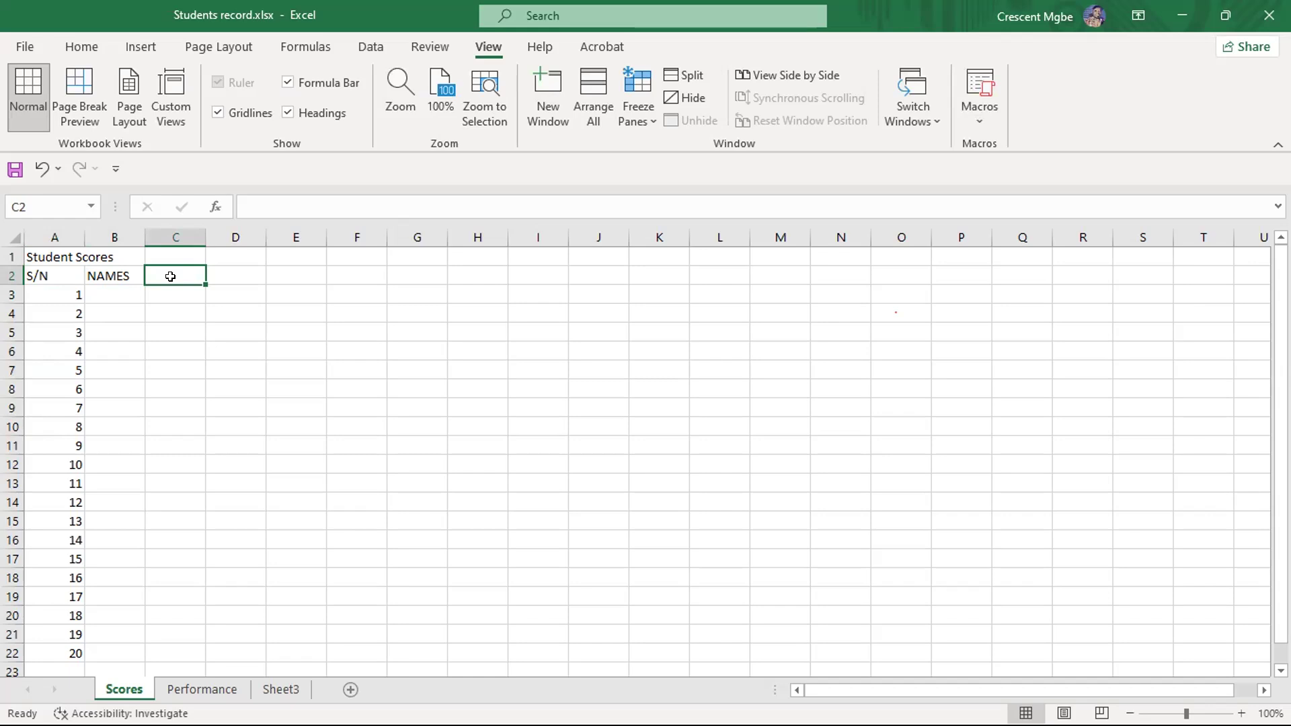
pyautogui.write('COUNTRY')
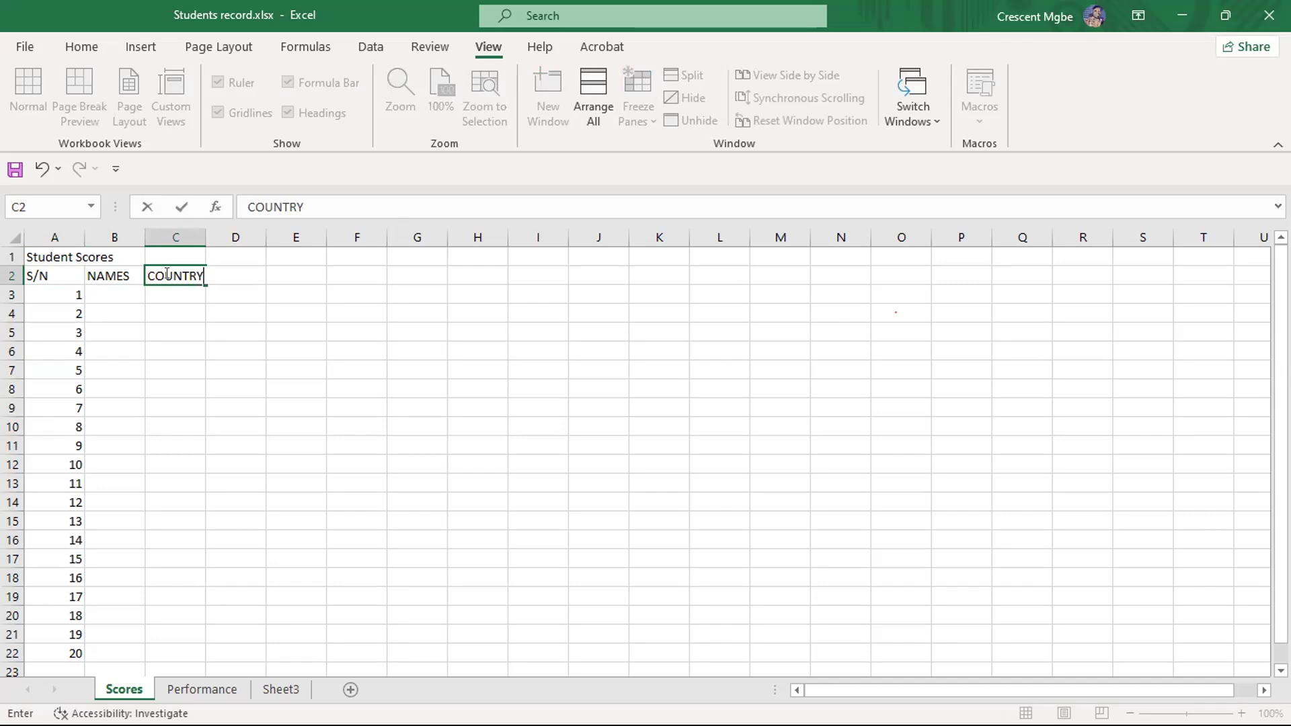
pyautogui.click(276, 316)
pyautogui.click(240, 270)
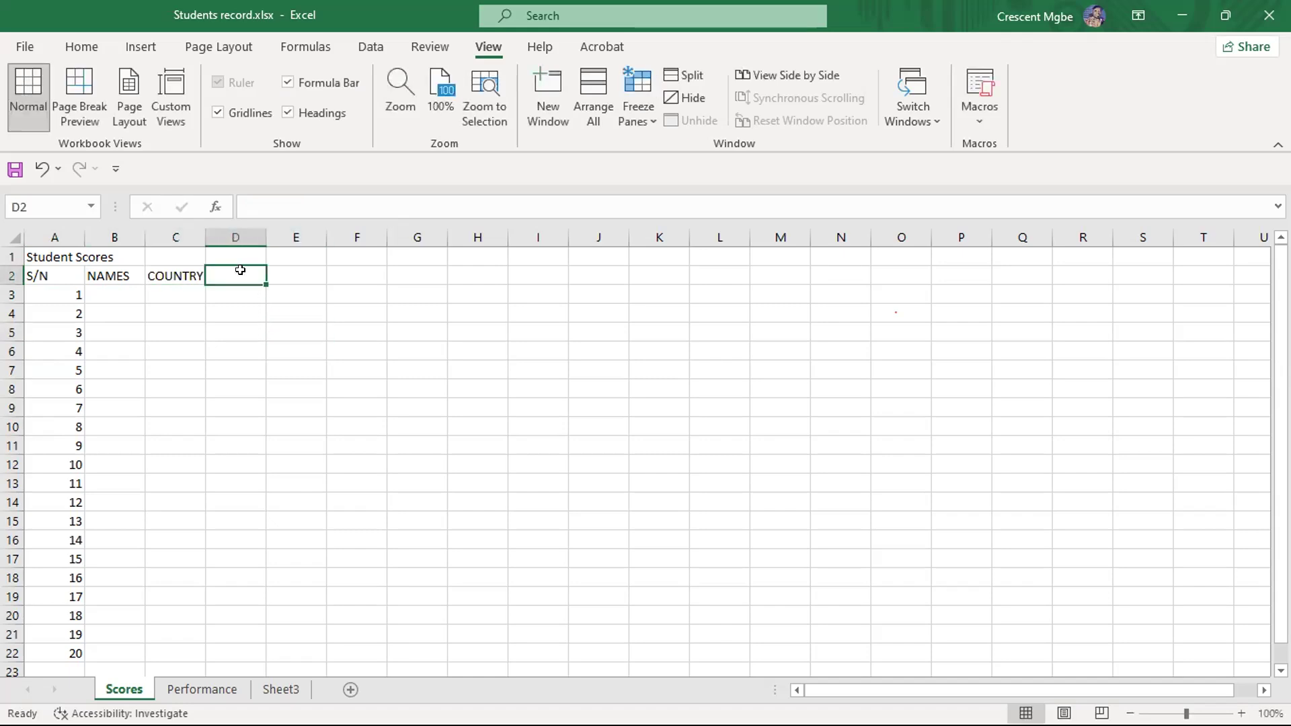
pyautogui.write('M')
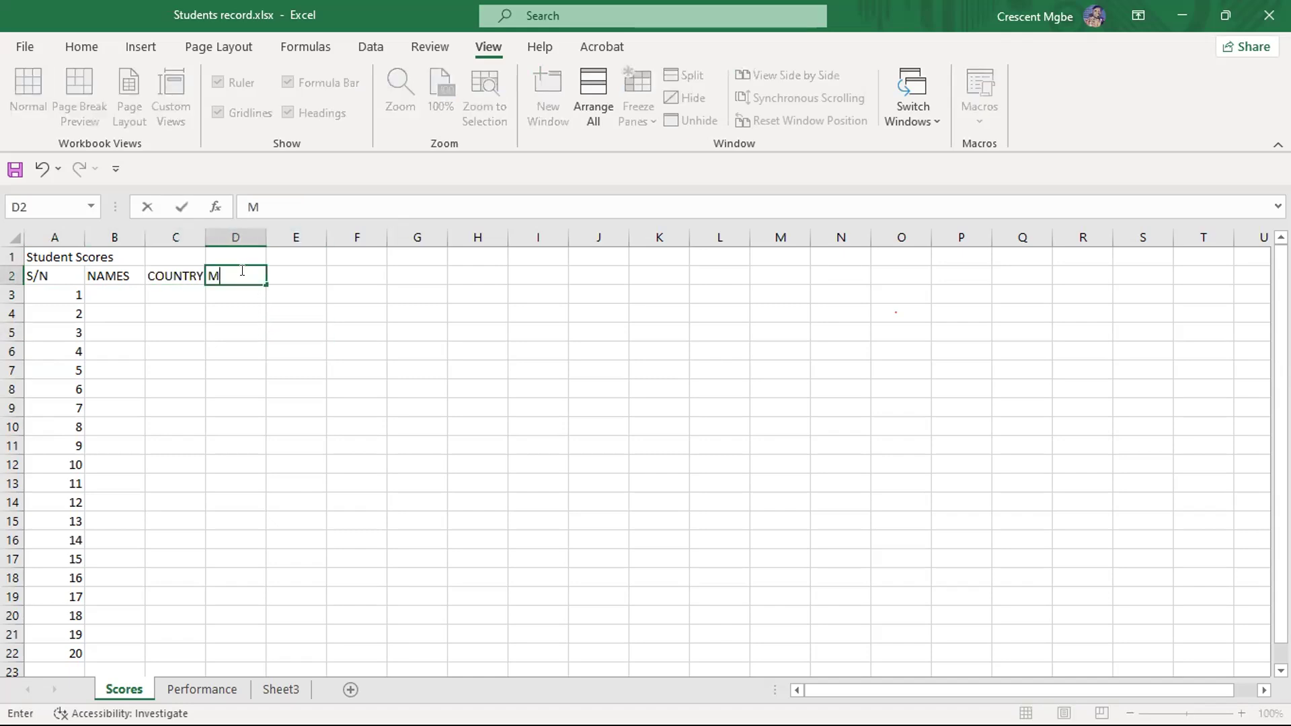
pyautogui.write('ATHS SCORE')
pyautogui.press('BackSpace')
pyautogui.press('BackSpace')
pyautogui.press('BackSpace')
pyautogui.press('BackSpace')
pyautogui.press('BackSpace')
pyautogui.press('BackSpace')
pyautogui.press('BackSpace')
pyautogui.press('BackSpace')
pyautogui.press('BackSpace')
pyautogui.press('BackSpace')
pyautogui.press('BackSpace')
pyautogui.write('MALES')
# - Enter the column header GENDER in cell D2
pyautogui.press('BackSpace')
pyautogui.press('BackSpace')
pyautogui.press('BackSpace')
pyautogui.press('BackSpace')
pyautogui.press('BackSpace')
pyautogui.write('GEMDER')
pyautogui.press('BackSpace')
pyautogui.press('BackSpace')
pyautogui.press('BackSpace')
pyautogui.press('BackSpace')
pyautogui.write('NDER')
# - Enter the column header MATHS SCORE in cell E2
pyautogui.click(308, 268)
pyautogui.write('MATHYHS')
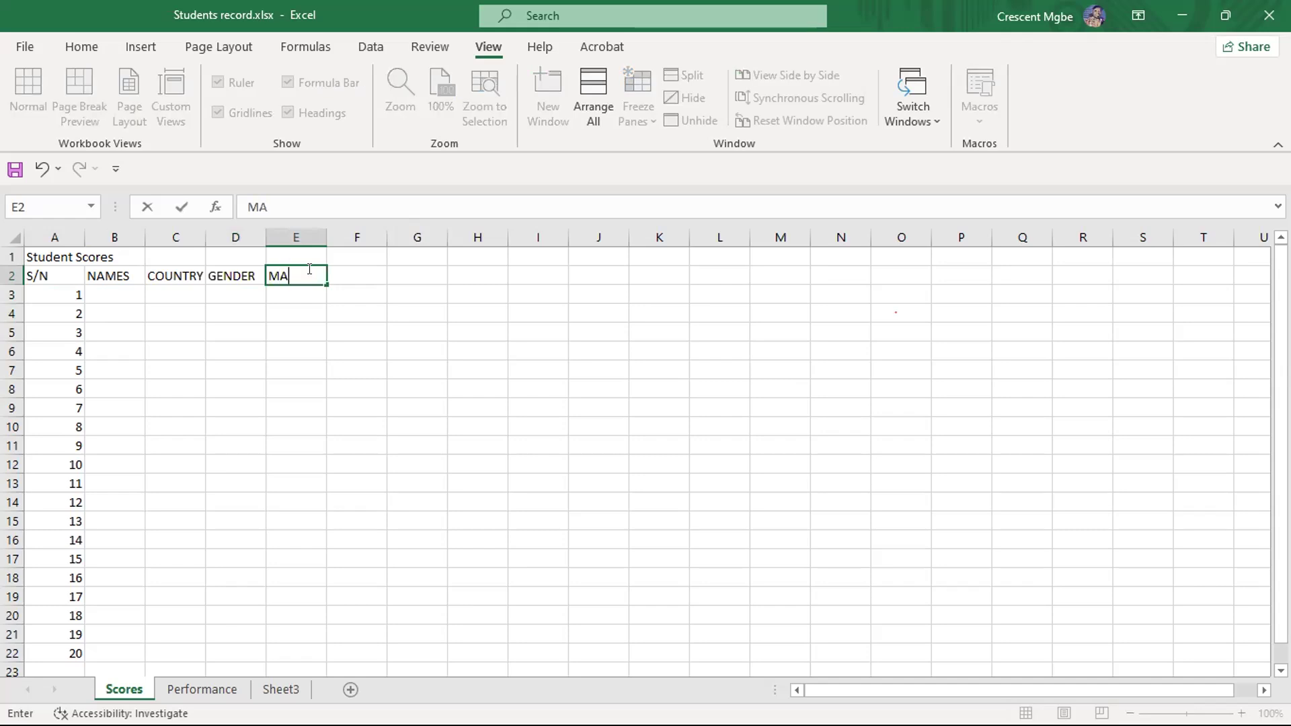
pyautogui.press('BackSpace')
pyautogui.press('BackSpace')
pyautogui.press('BackSpace')
pyautogui.write('S SCORE')
pyautogui.click(430, 345)
# - Enter the column header ENGLISH SCORE in cell F2
pyautogui.click(357, 270)
pyautogui.write('EN')
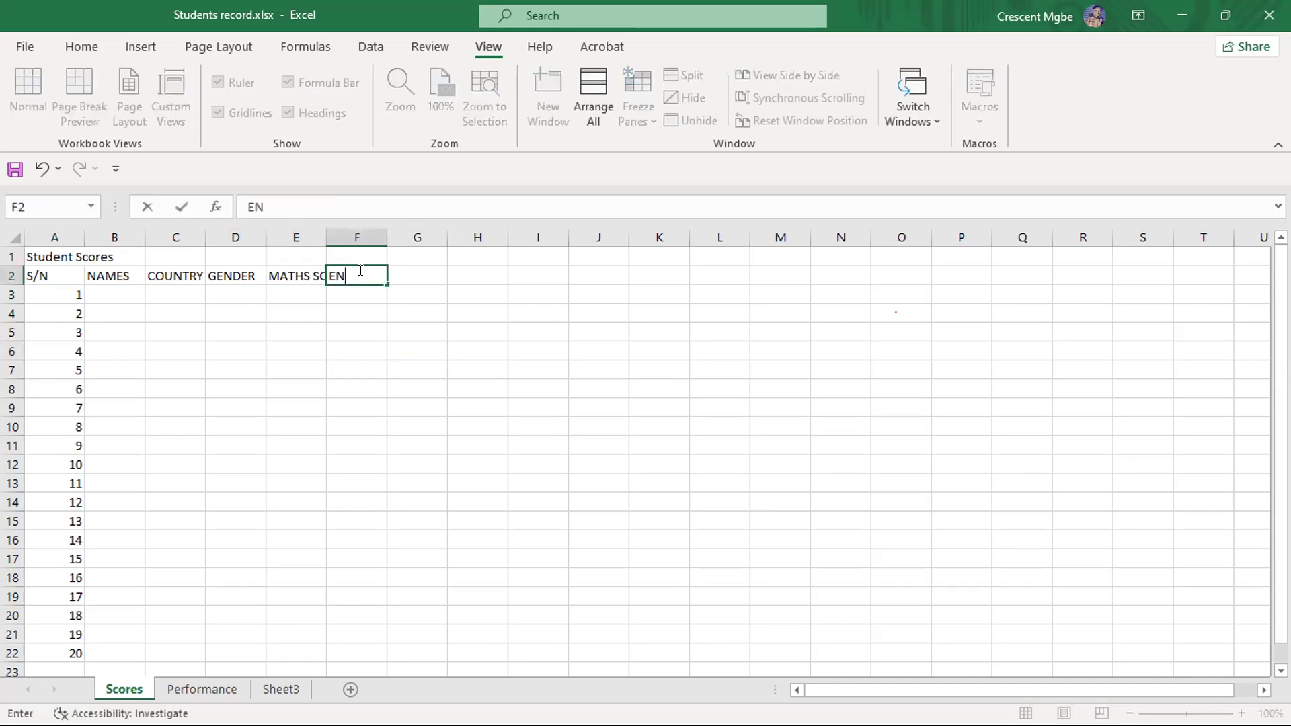
pyautogui.write('GLISH SCORE')
pyautogui.click(415, 330)
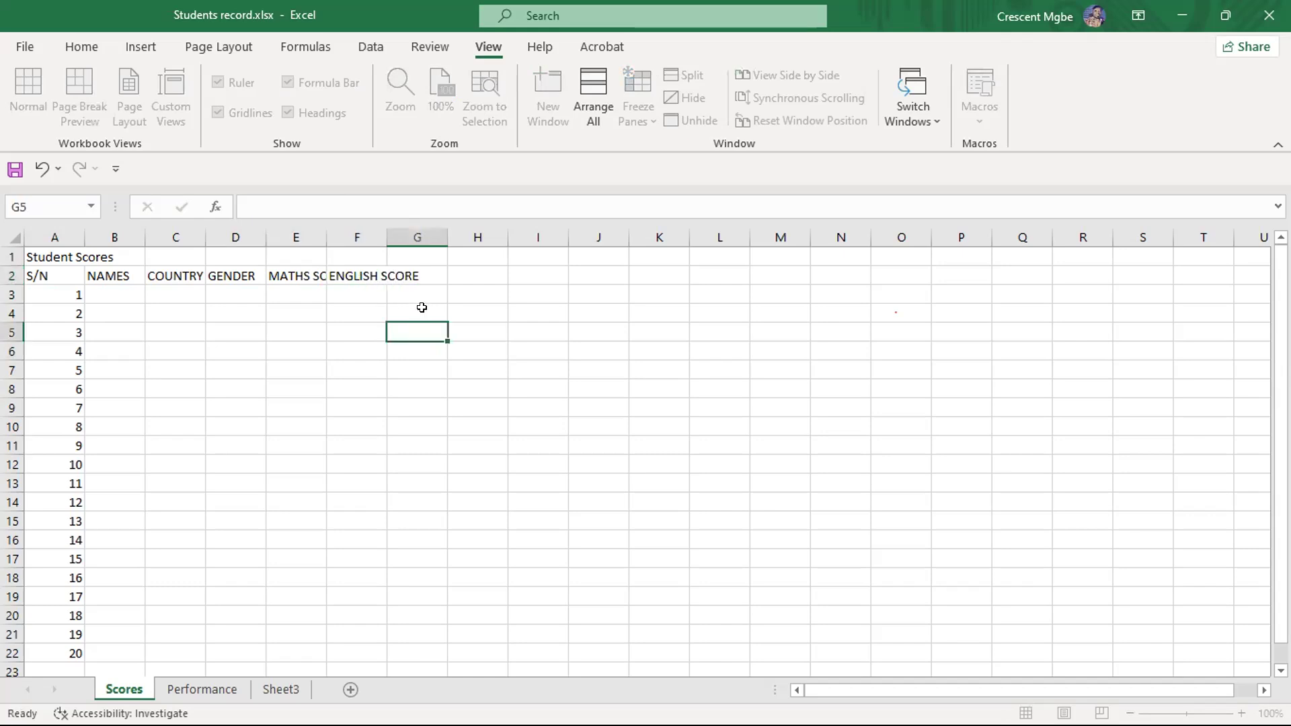
# - Enter the column header BILOGY SCORE in cell G2
pyautogui.click(424, 278)
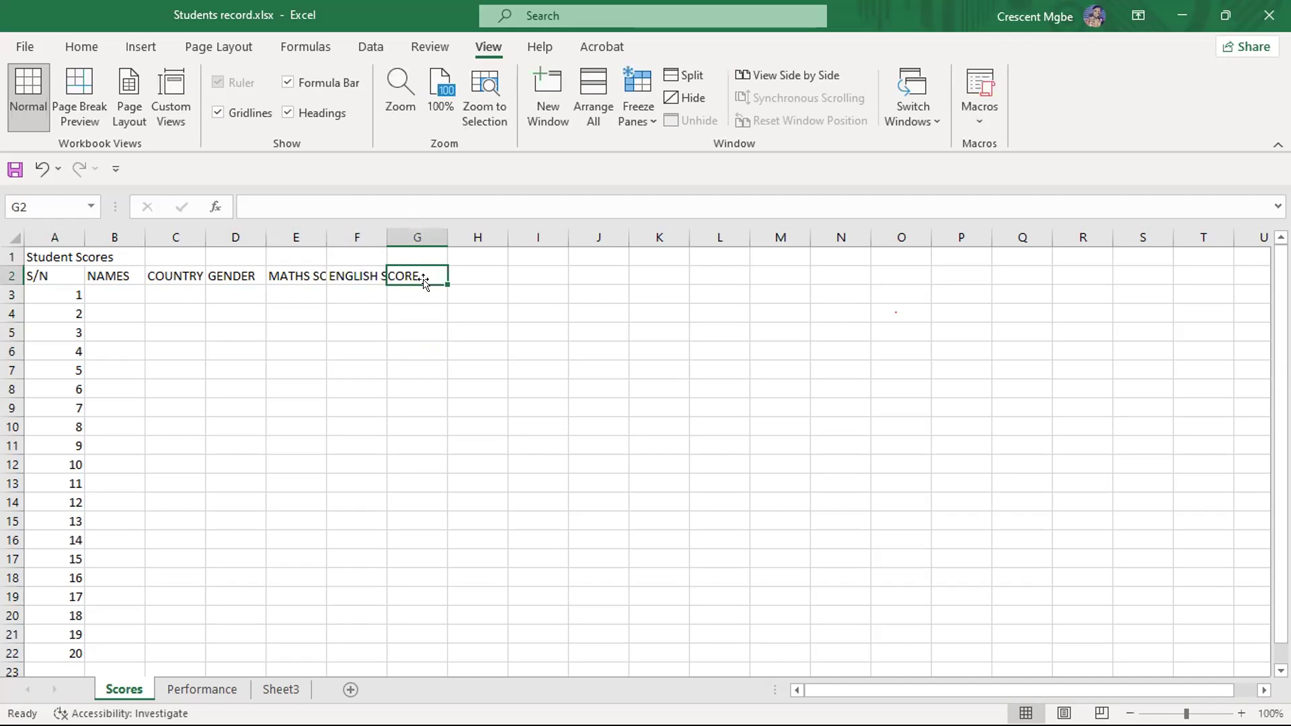
pyautogui.write('BILOG')
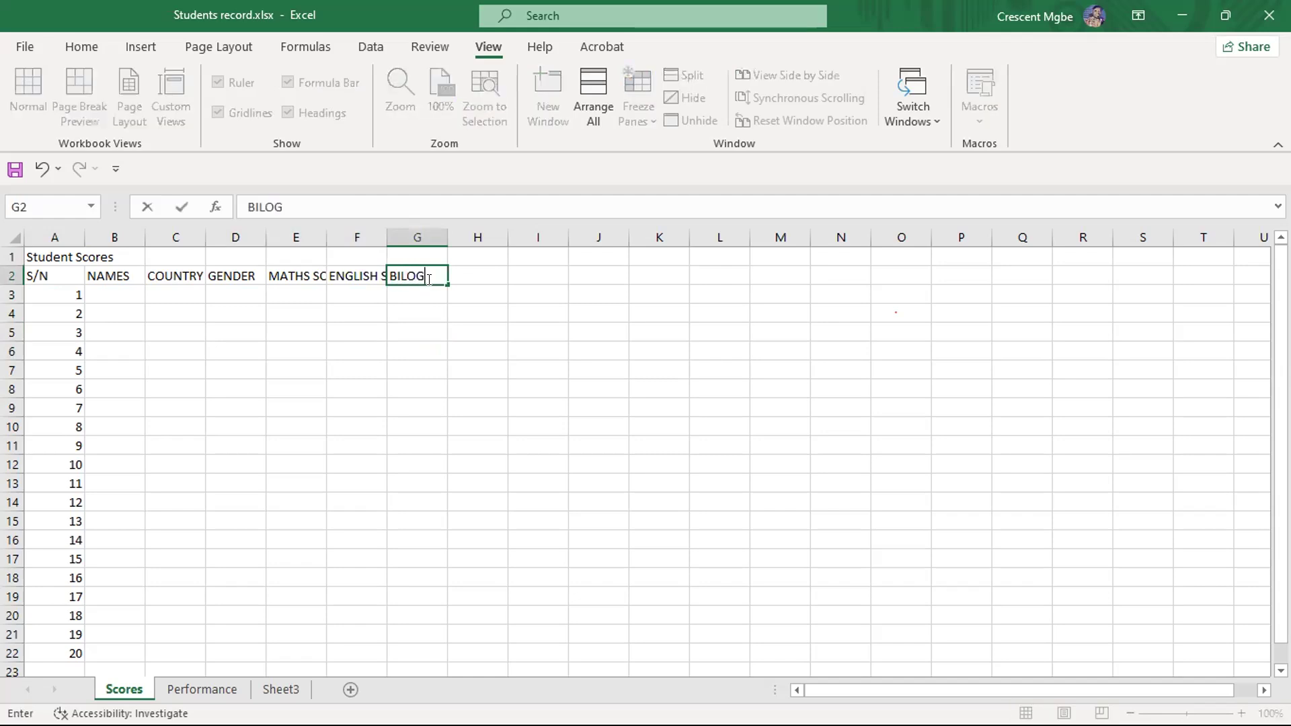
pyautogui.write('Y SCORE')
pyautogui.click(531, 328)
pyautogui.click(526, 274)
pyautogui.click(490, 271)
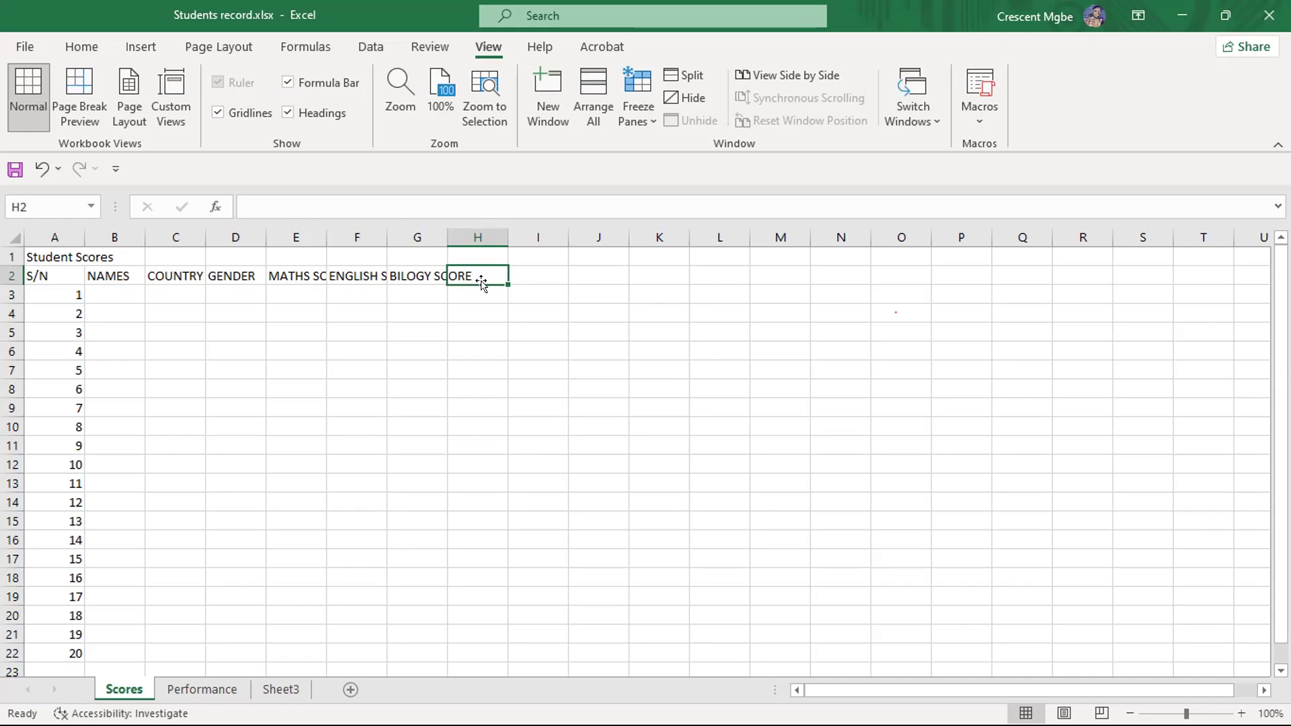
pyautogui.click(469, 372)
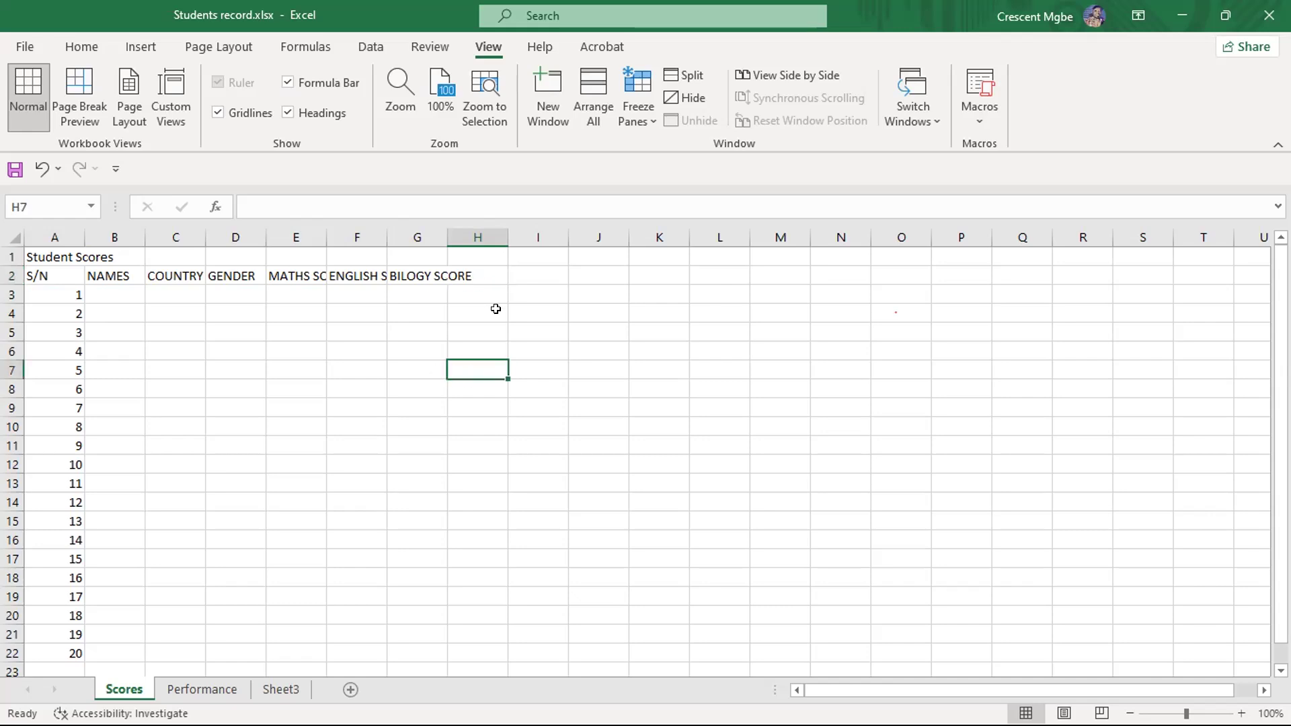
# - Enter the first names of students 1 to 3 in cells B3 to B5 of the NAMES column
pyautogui.click(113, 288)
pyautogui.write('C')
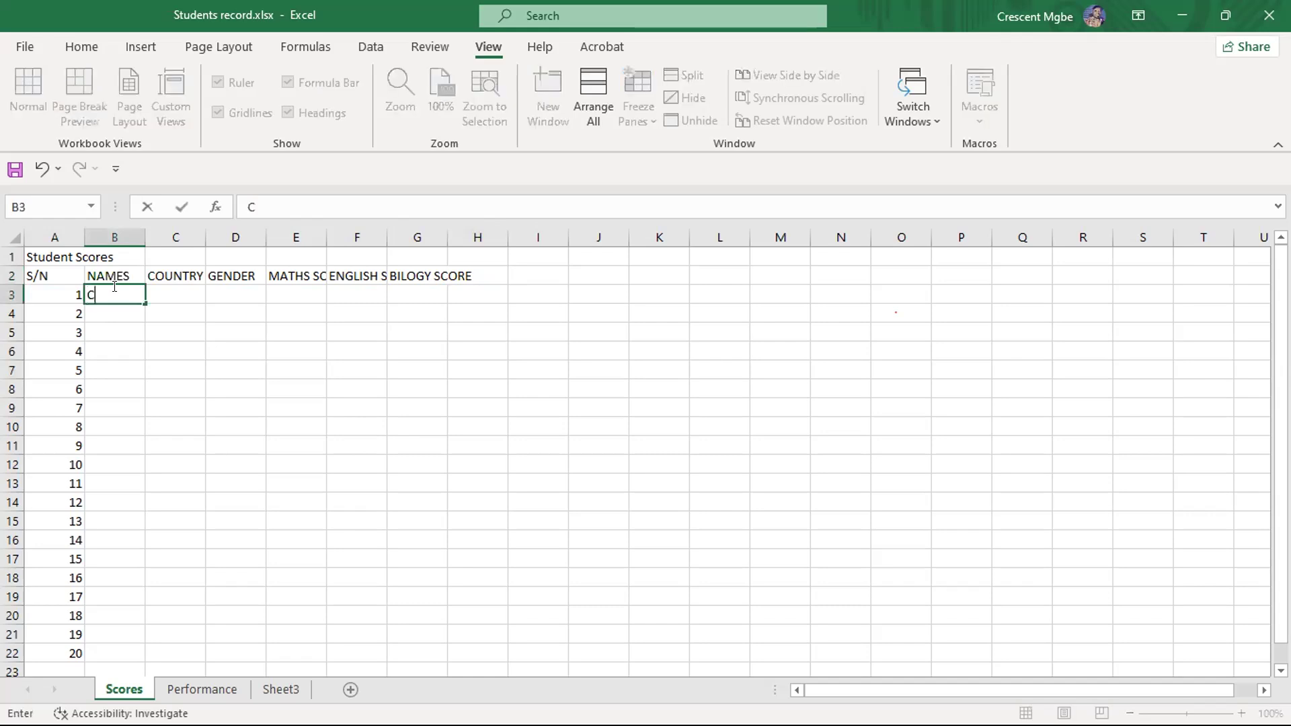
pyautogui.write('hris')
pyautogui.click(113, 310)
pyautogui.write('Ha')
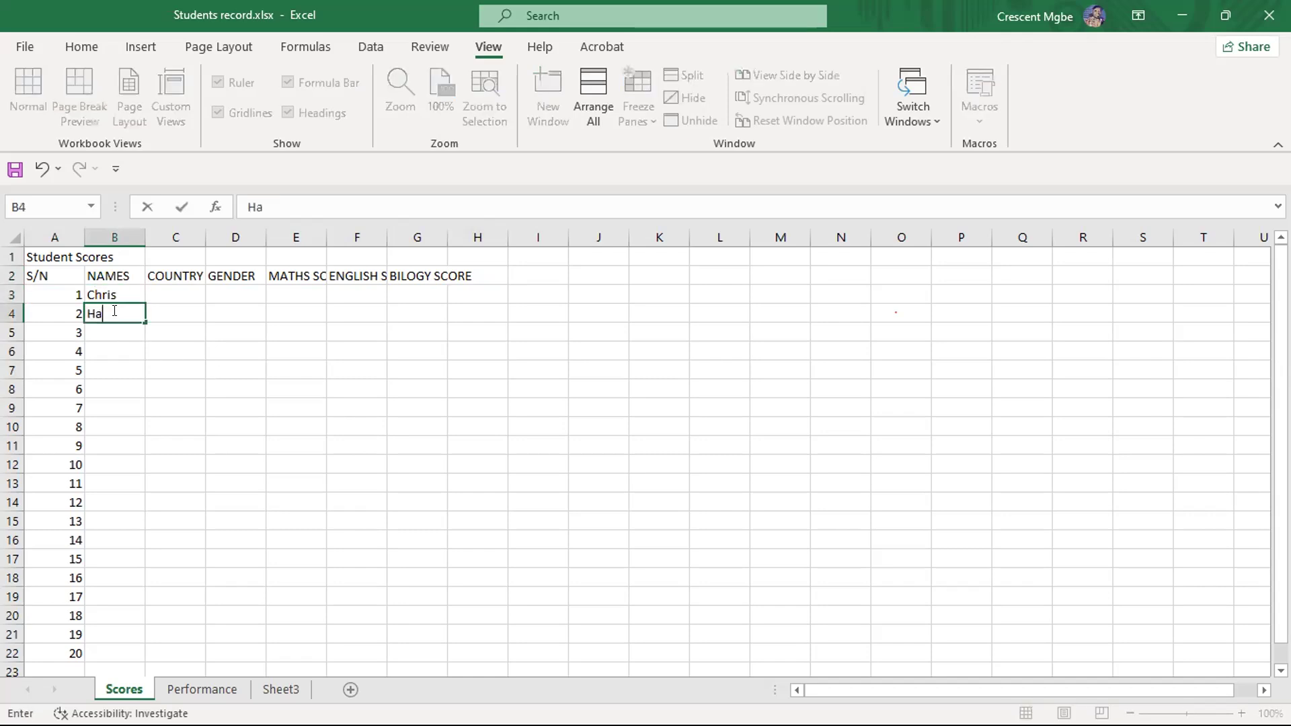
pyautogui.write('ppiness')
pyautogui.click(115, 330)
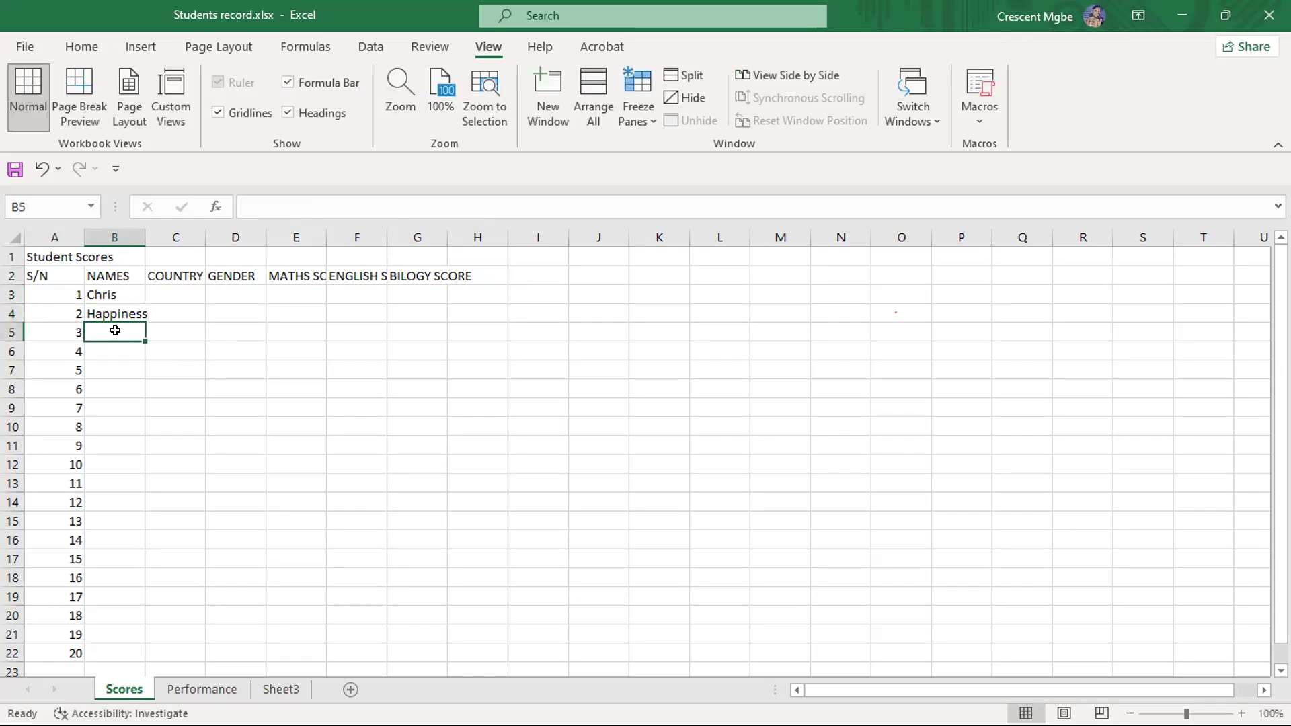
pyautogui.write('Cyndy')
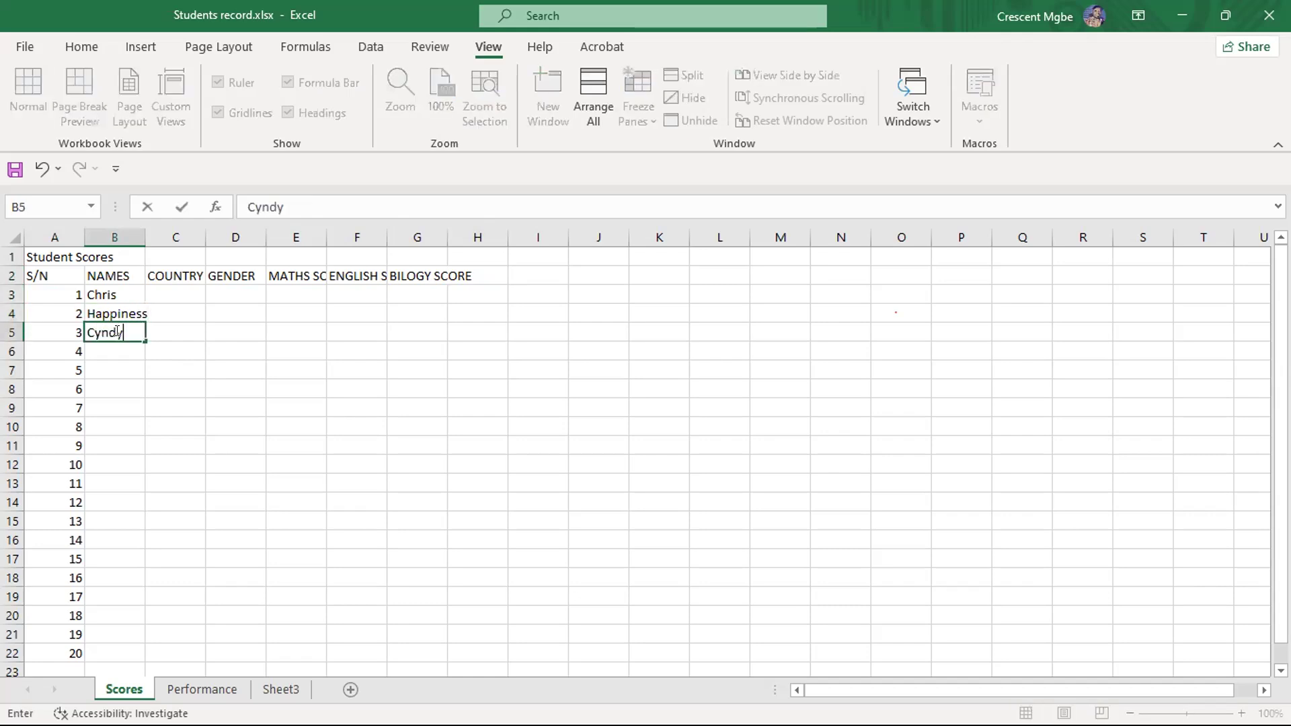
pyautogui.press('Return')
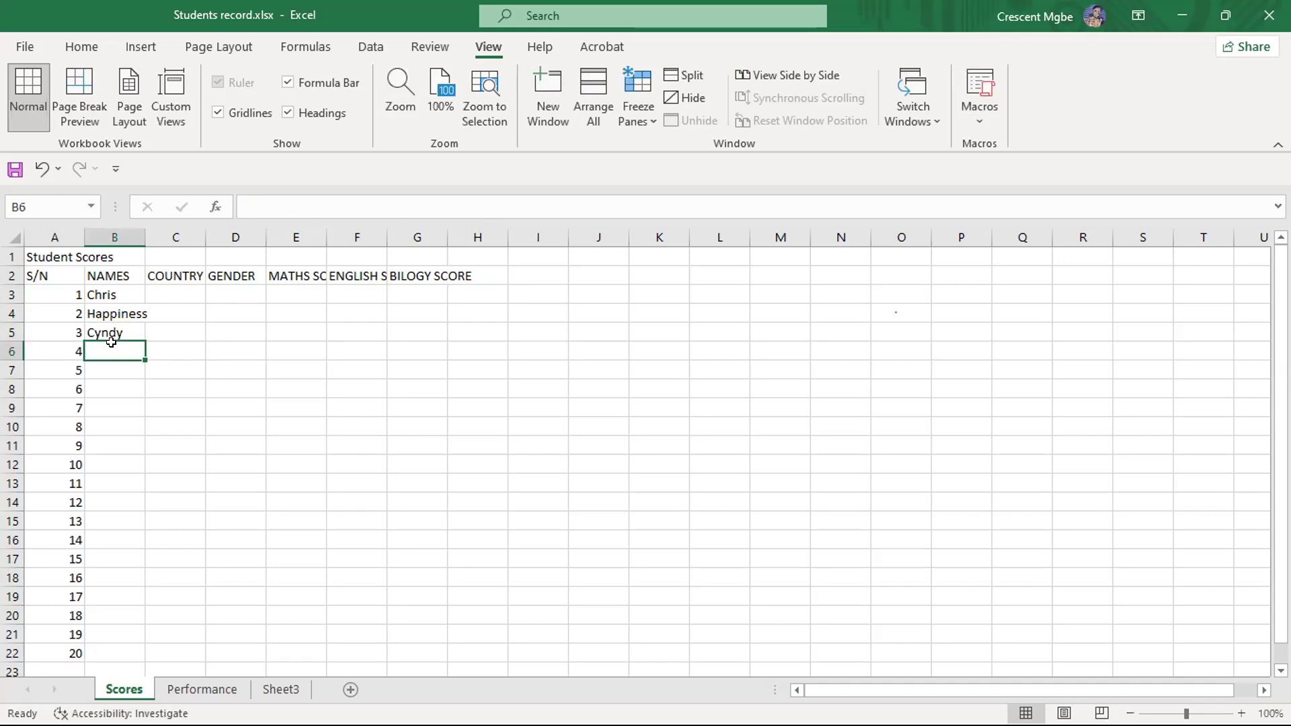
# - Enter the first names of students 4 to 6 in cells B6 to B8 of the NAMES column
pyautogui.write('Eze')
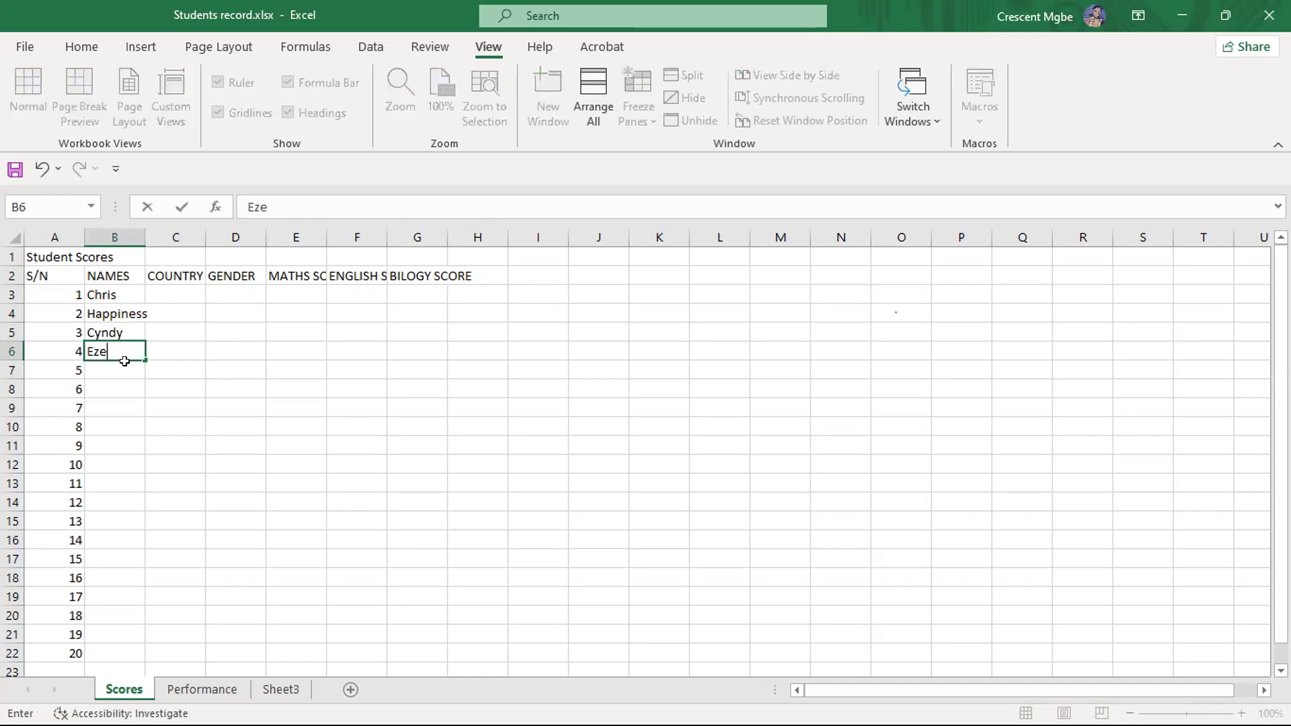
pyautogui.press('Return')
pyautogui.write('E')
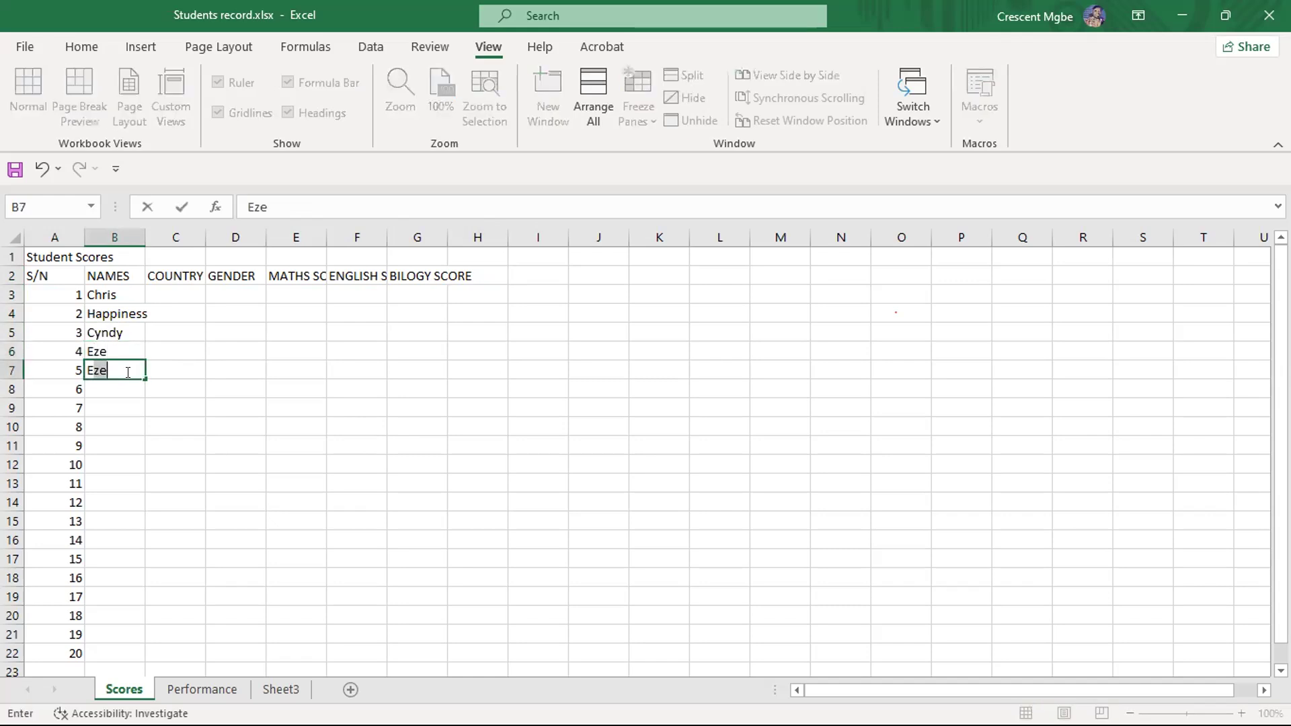
pyautogui.write('buka')
pyautogui.click(127, 388)
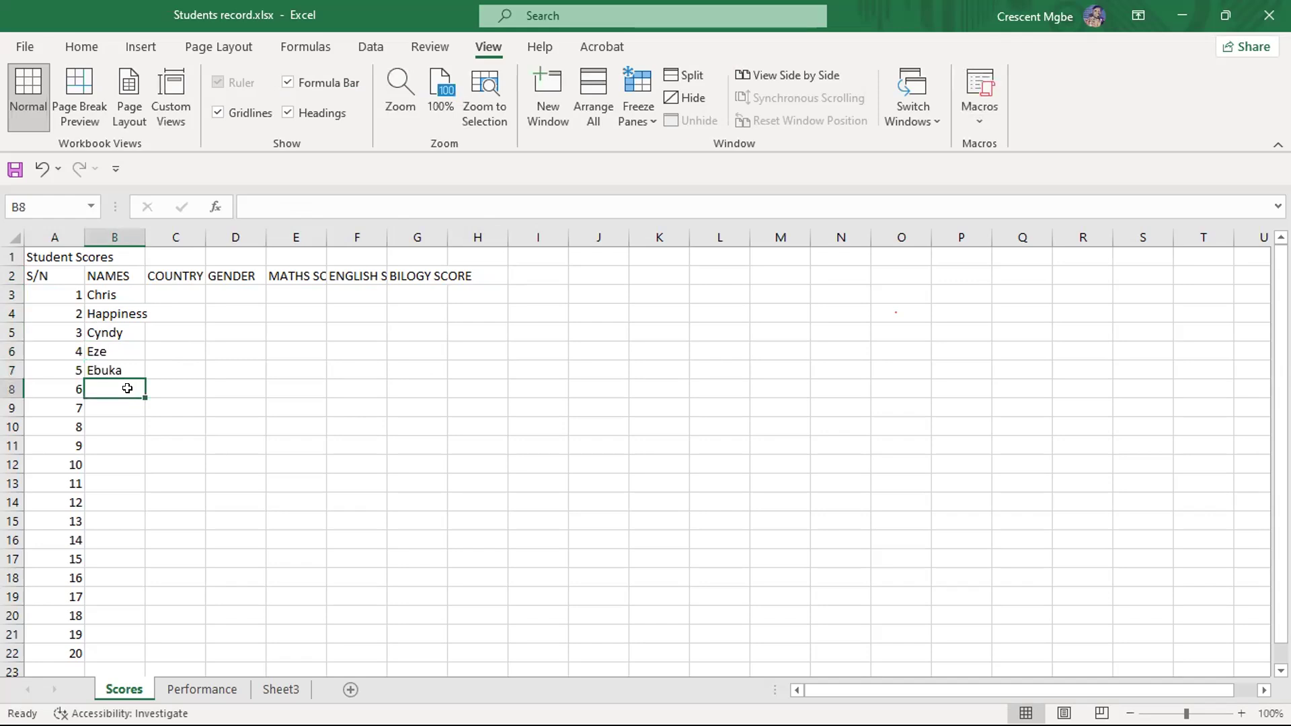
pyautogui.write('Makuo')
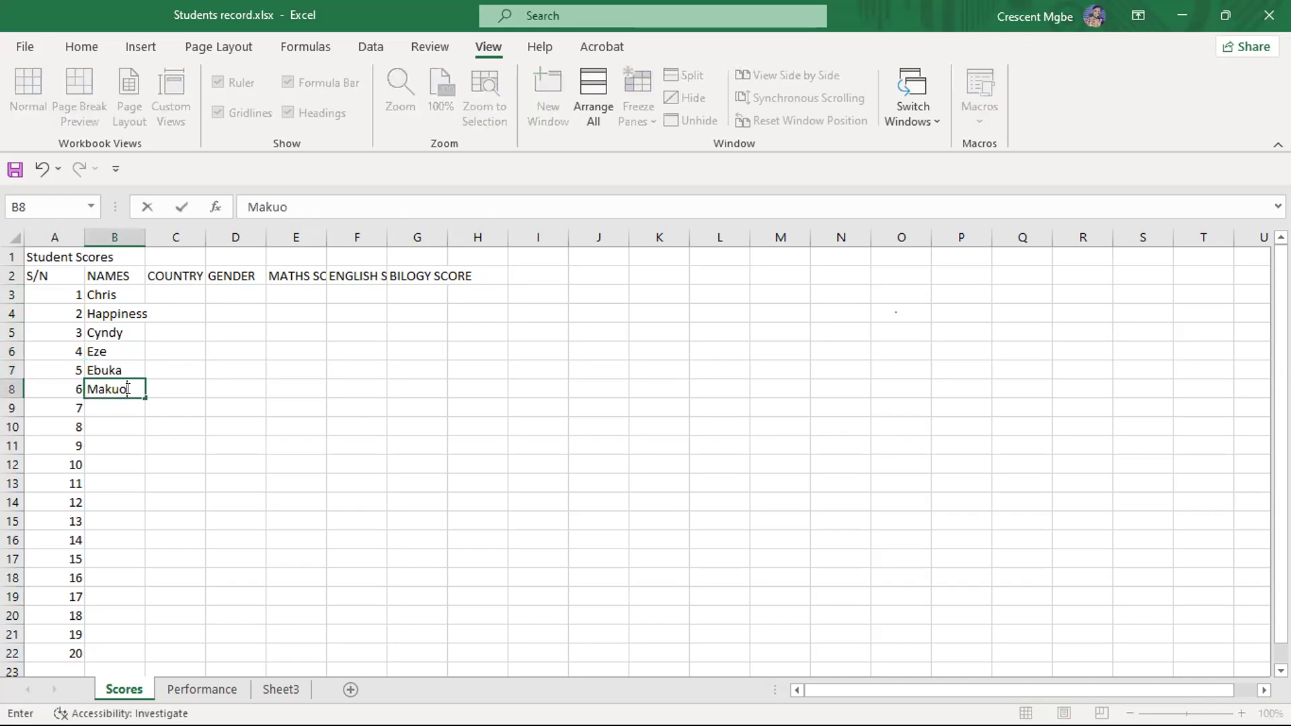
# - Fill in the first names of students 7 and 8 in cells B9 and B10
pyautogui.click(114, 407)
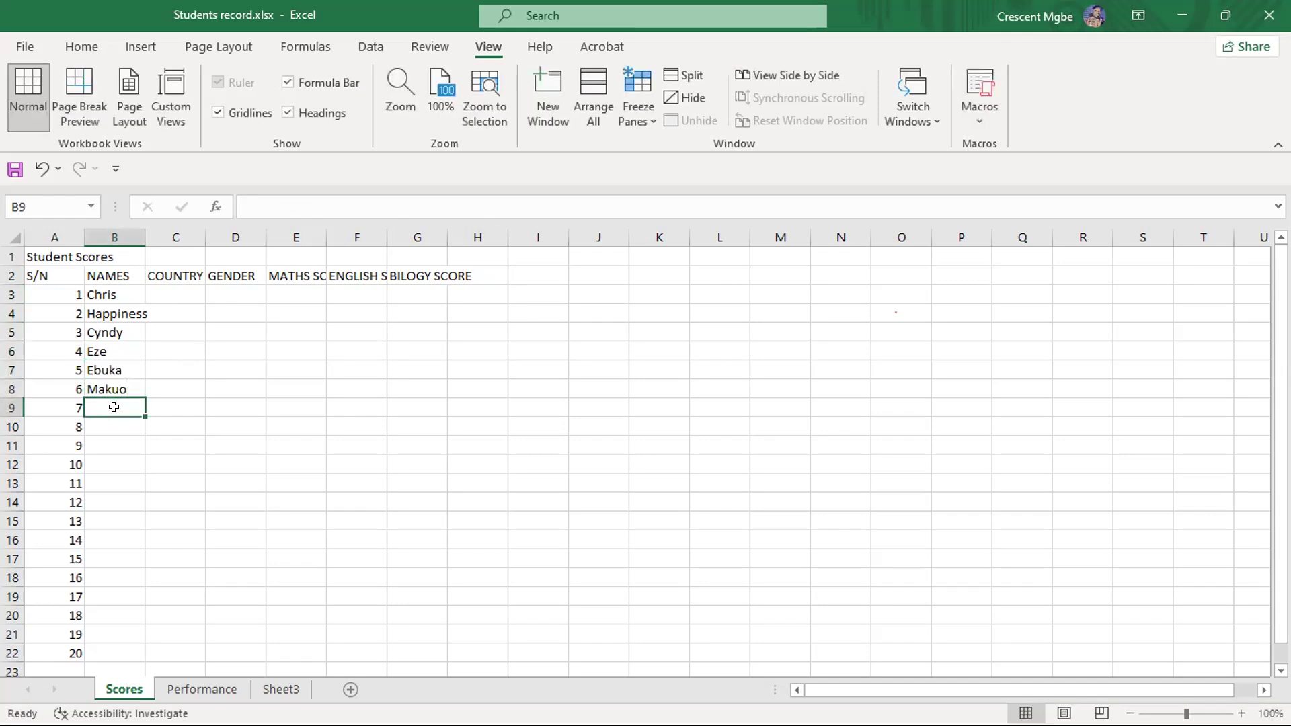
pyautogui.write('Smuel')
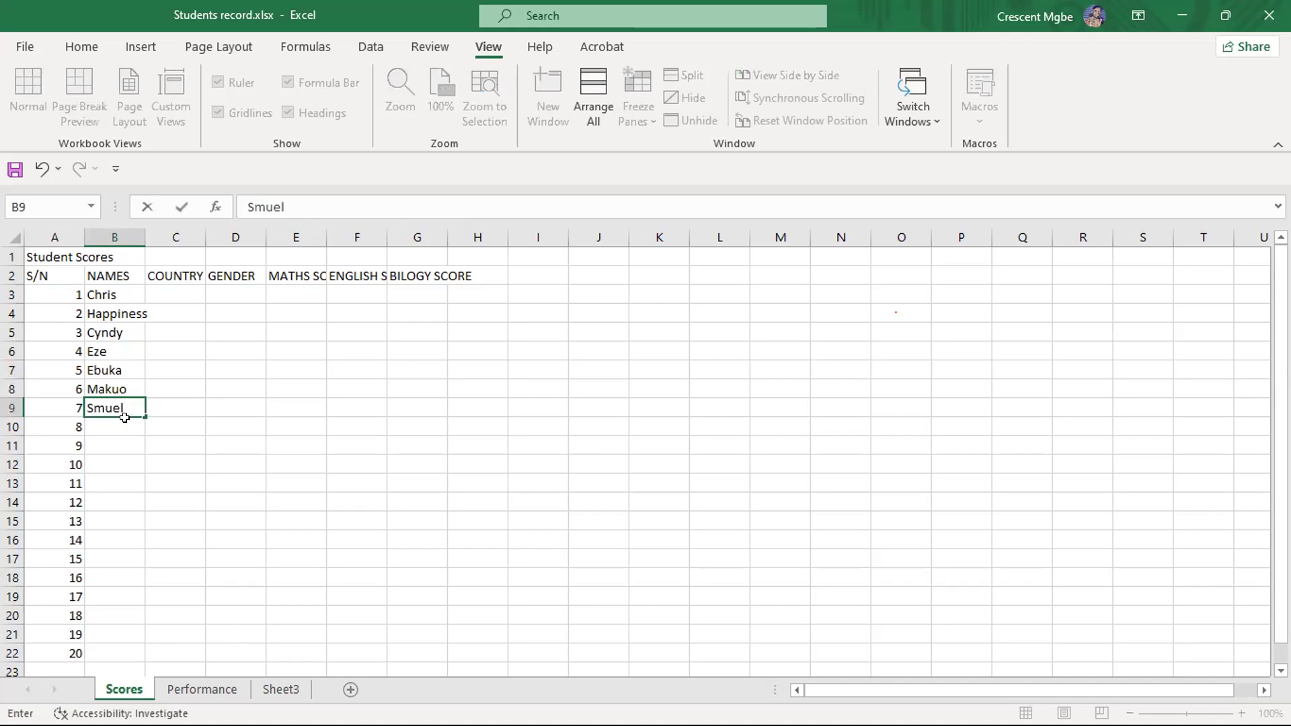
pyautogui.press('Return')
pyautogui.write('Crine')
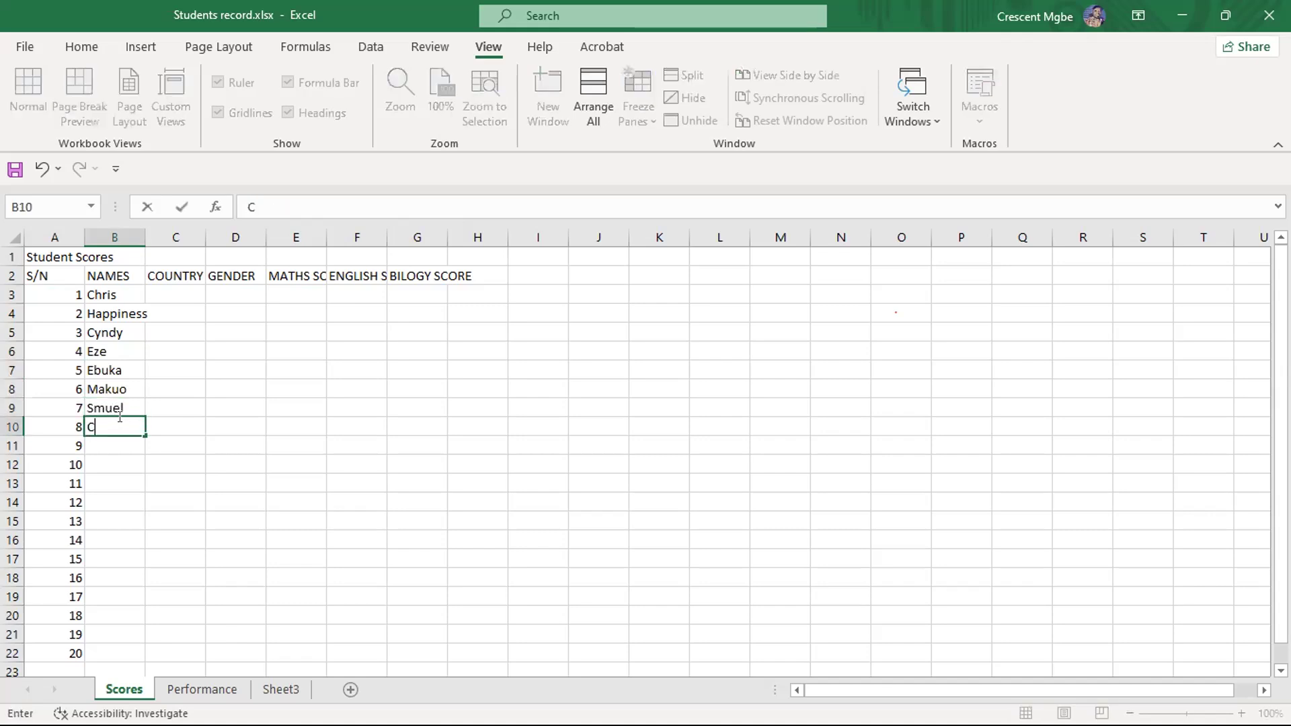
pyautogui.press('BackSpace')
pyautogui.press('BackSpace')
pyautogui.press('BackSpace')
pyautogui.press('BackSpace')
pyautogui.write('arine')
# - Fill in the first names of students 9 and 10 in cells B11 and B12, with only the initial letter capitalised
pyautogui.click(134, 447)
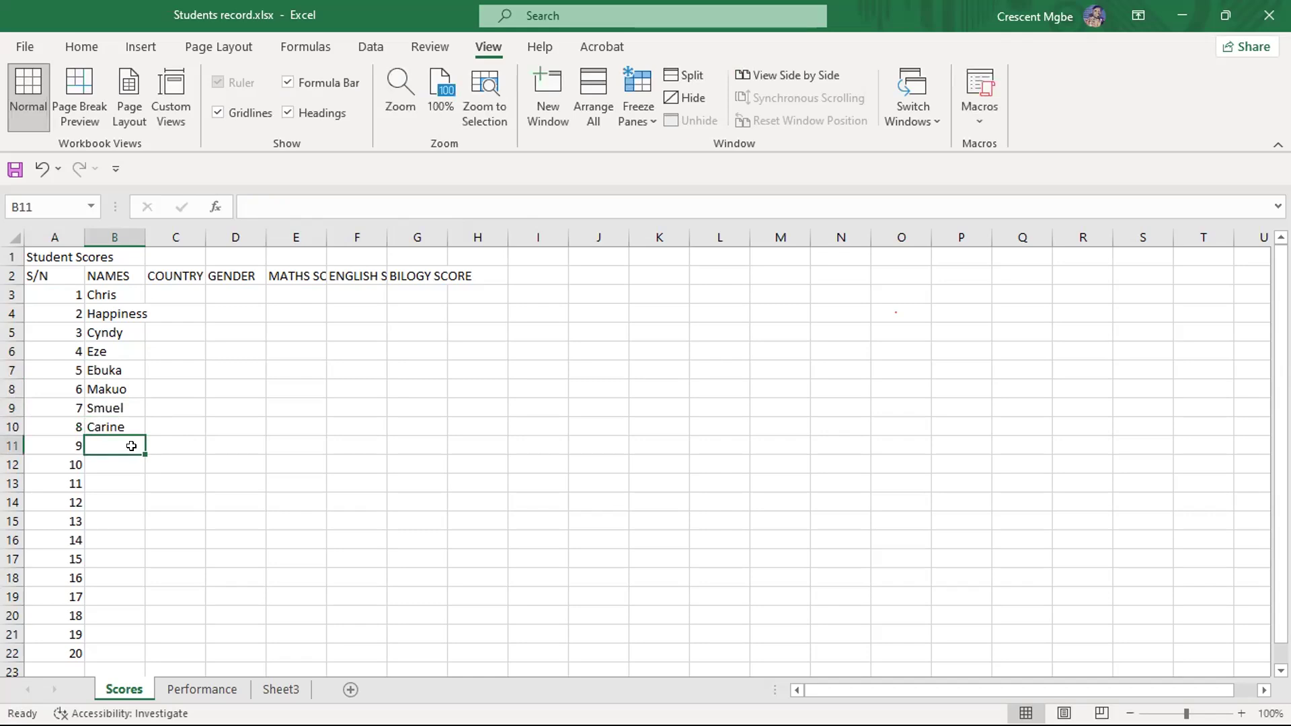
pyautogui.write('Di')
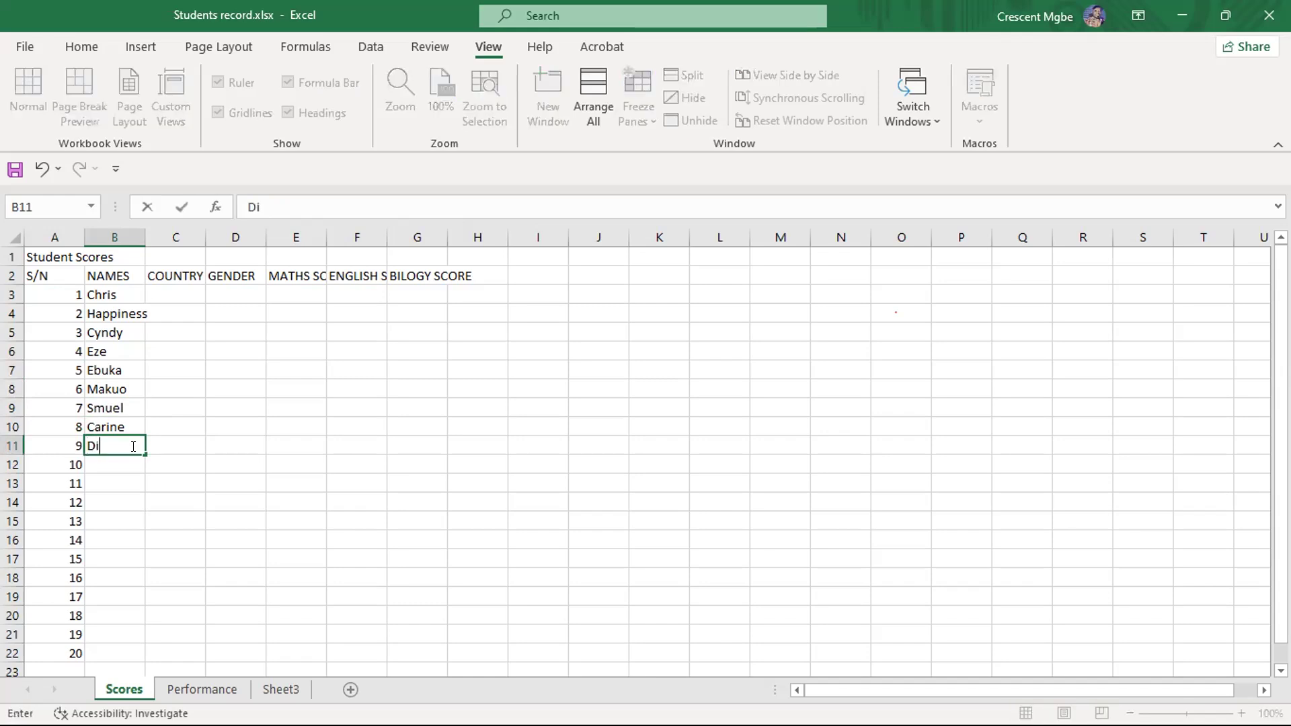
pyautogui.write('kachi')
pyautogui.click(114, 463)
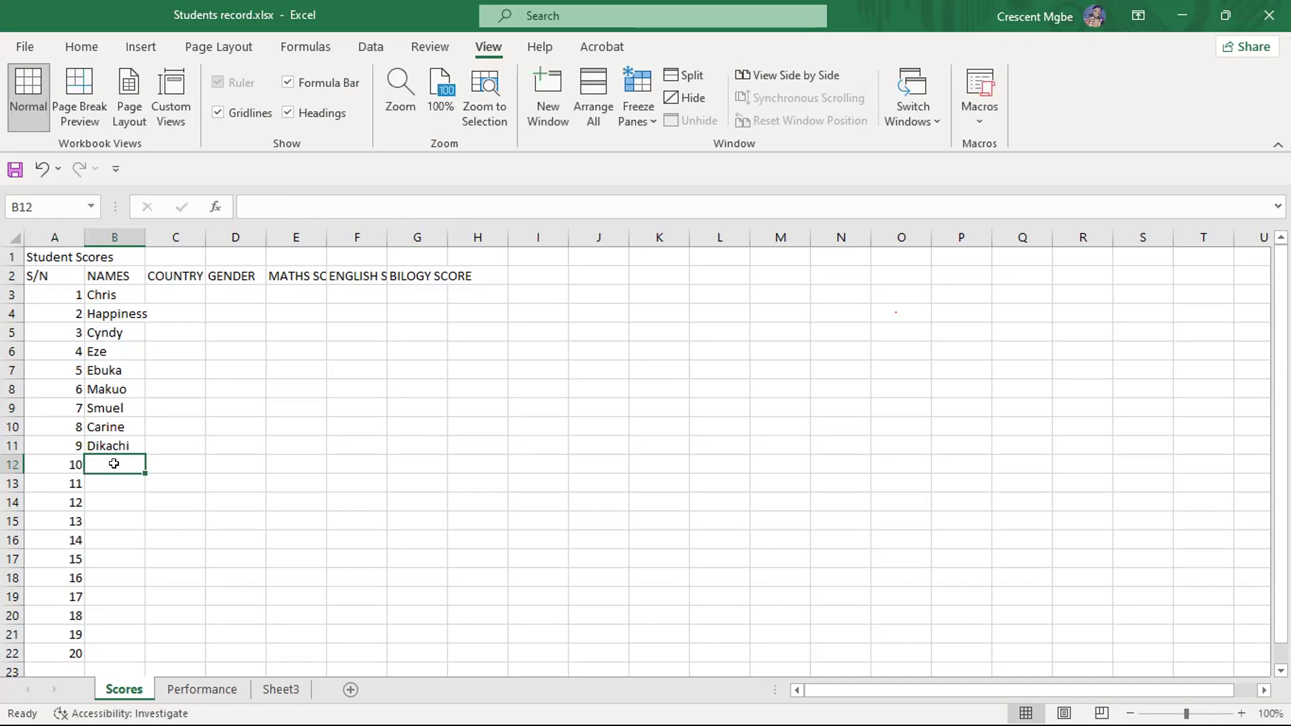
pyautogui.write('NNeka')
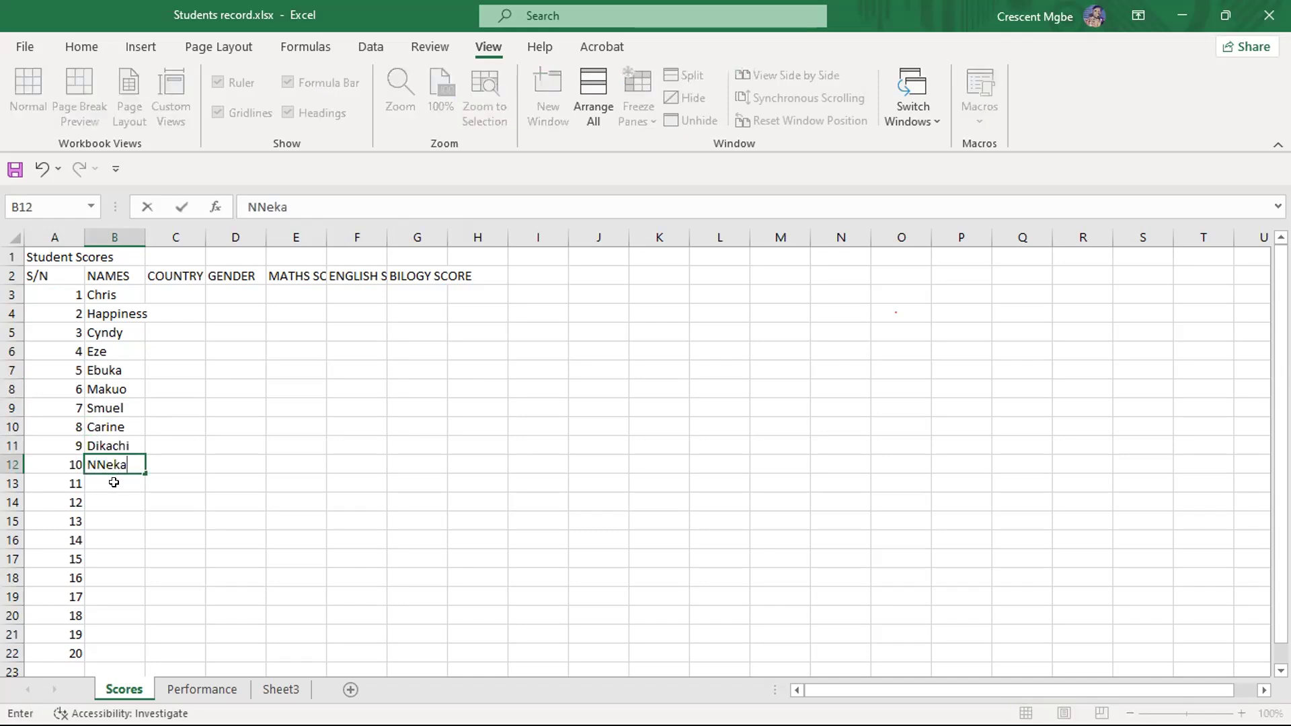
pyautogui.click(99, 464)
pyautogui.press('BackSpace')
pyautogui.write('n')
# - Enter the first names of students 11 and 12 in cells B13 and B14
pyautogui.click(101, 480)
pyautogui.write('Di')
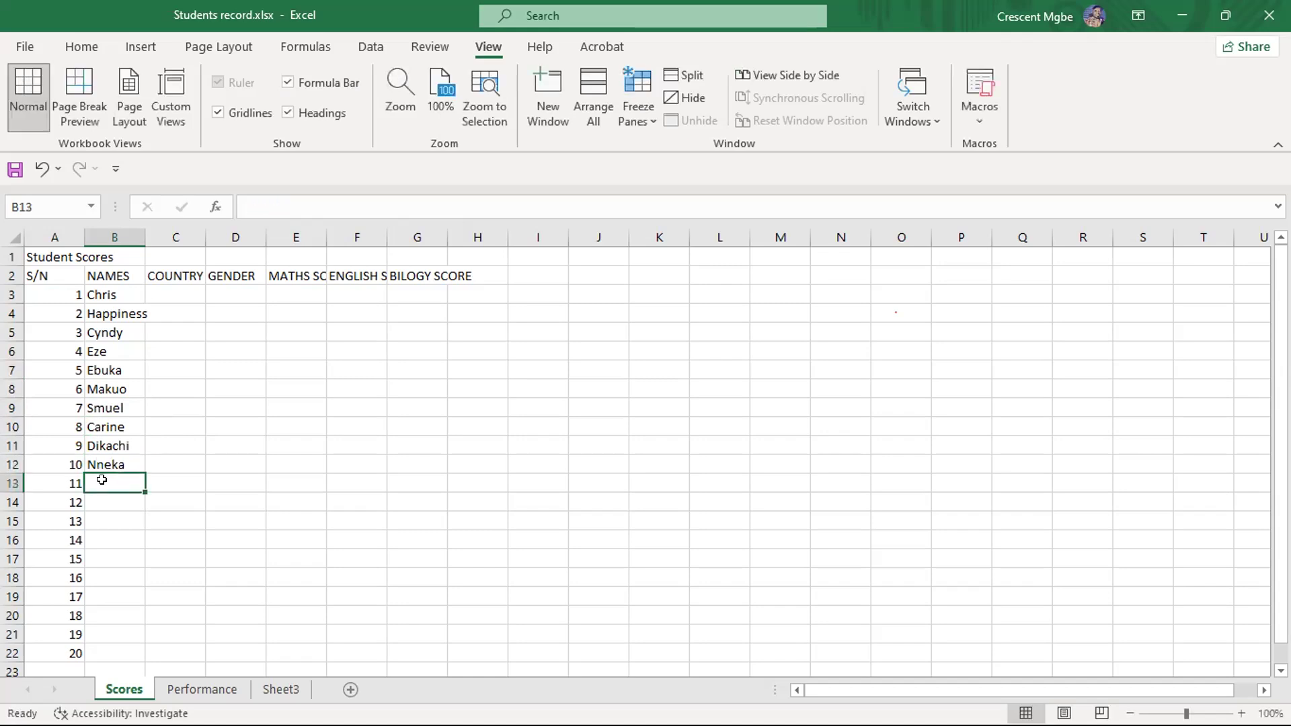
pyautogui.press('BackSpace')
pyautogui.press('BackSpace')
pyautogui.write('esire')
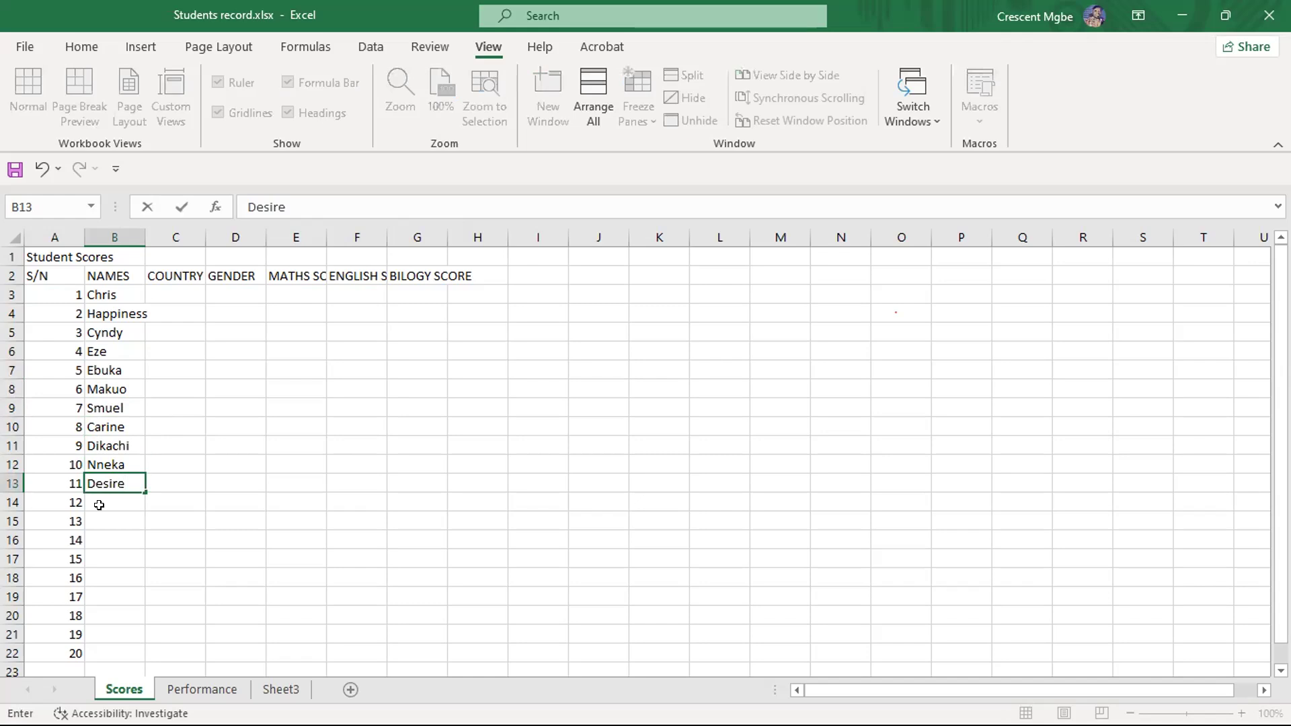
pyautogui.click(97, 495)
pyautogui.write('Isaac')
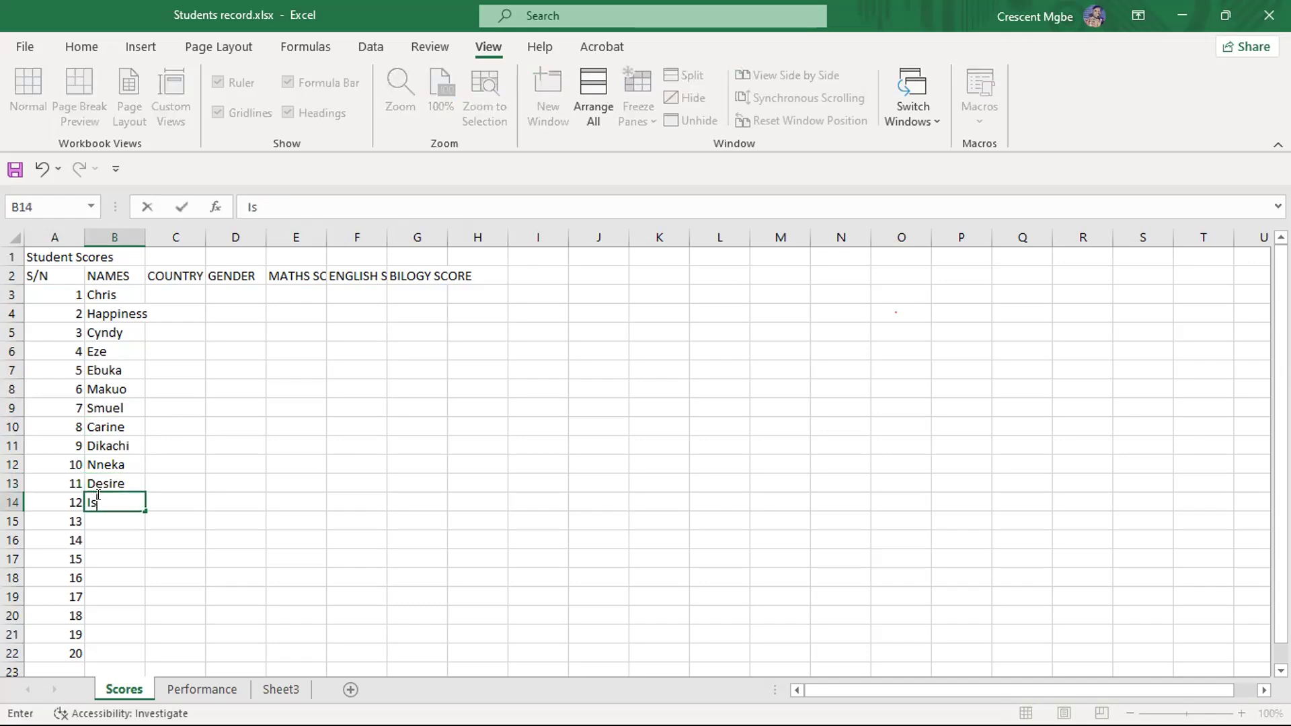
# - Enter the names of students 13 and 14 in cells B15 and B16
pyautogui.click(110, 521)
pyautogui.write('Kiki')
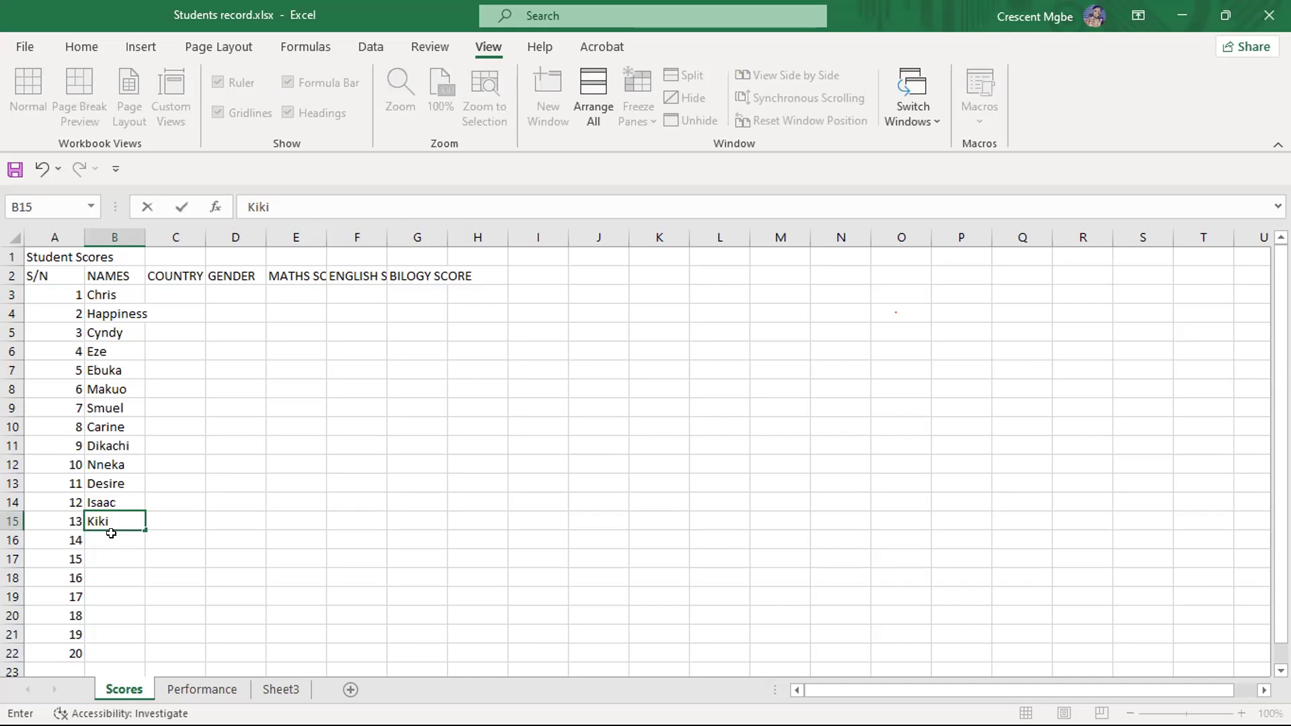
pyautogui.click(111, 533)
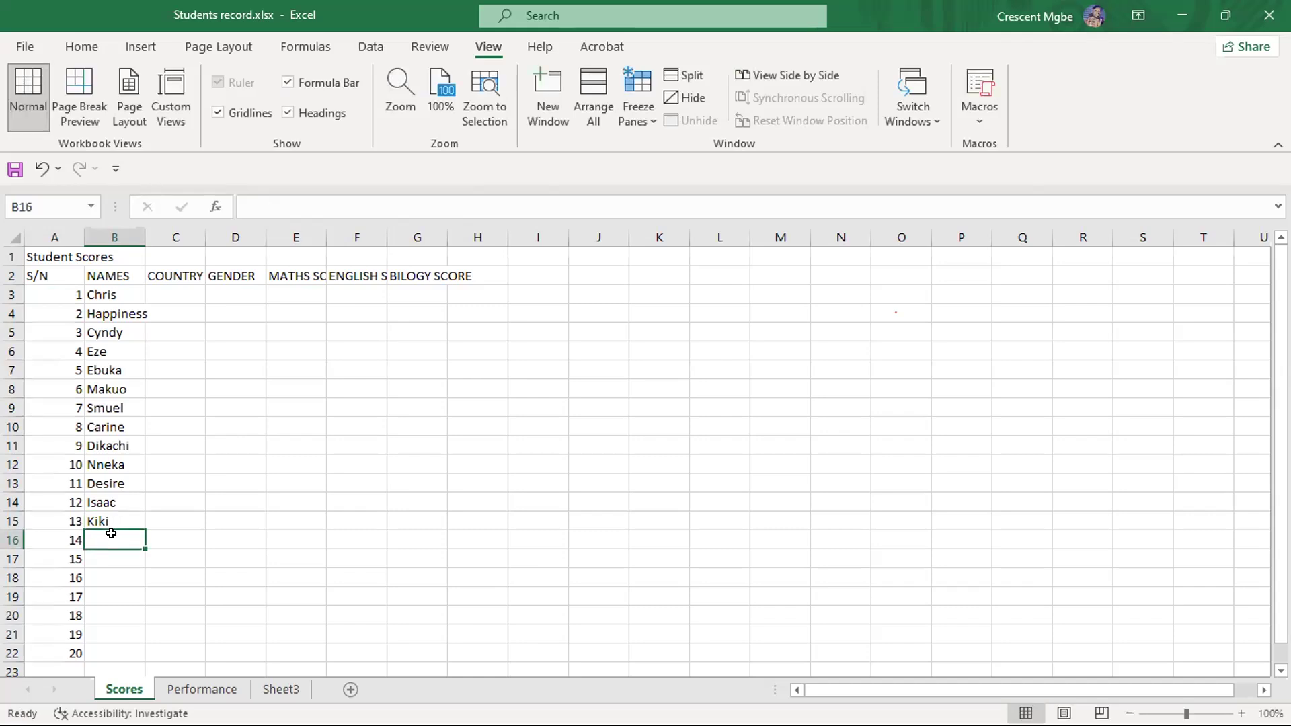
pyautogui.write('Aribiton')
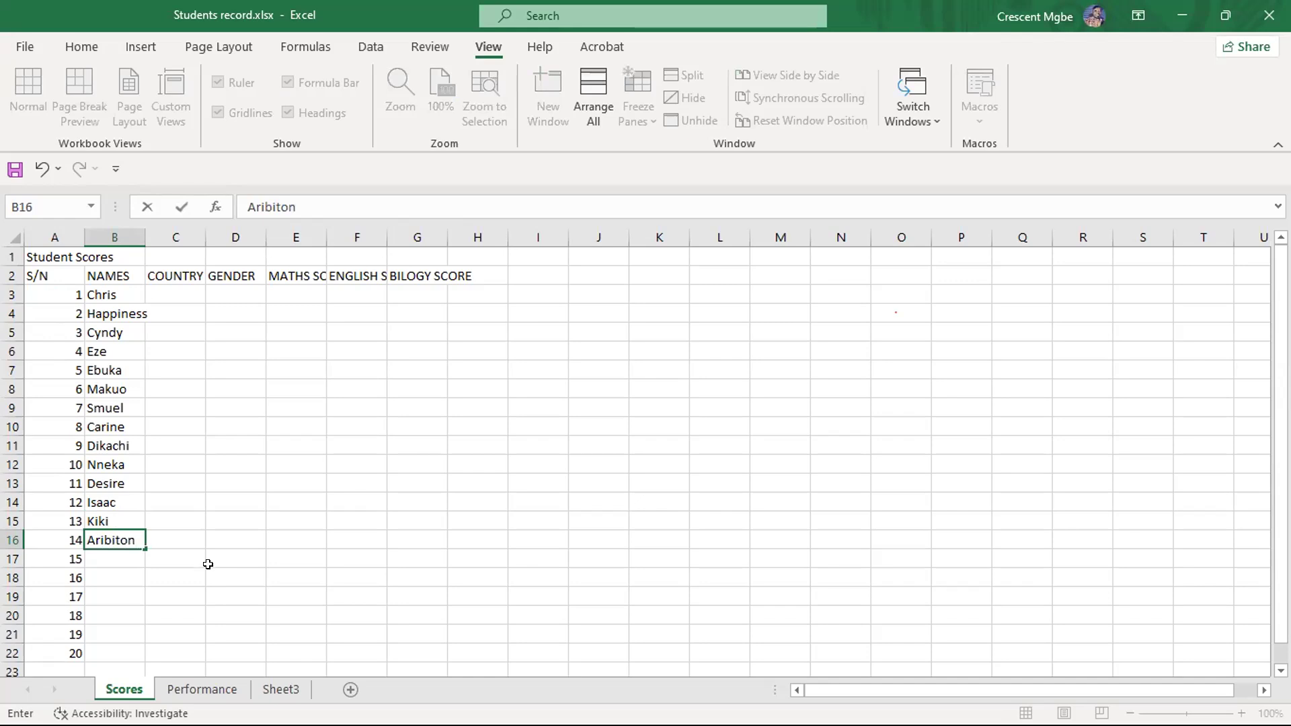
# - Enter the first names of students 15 and 16 in cells B17 and B18
pyautogui.click(119, 556)
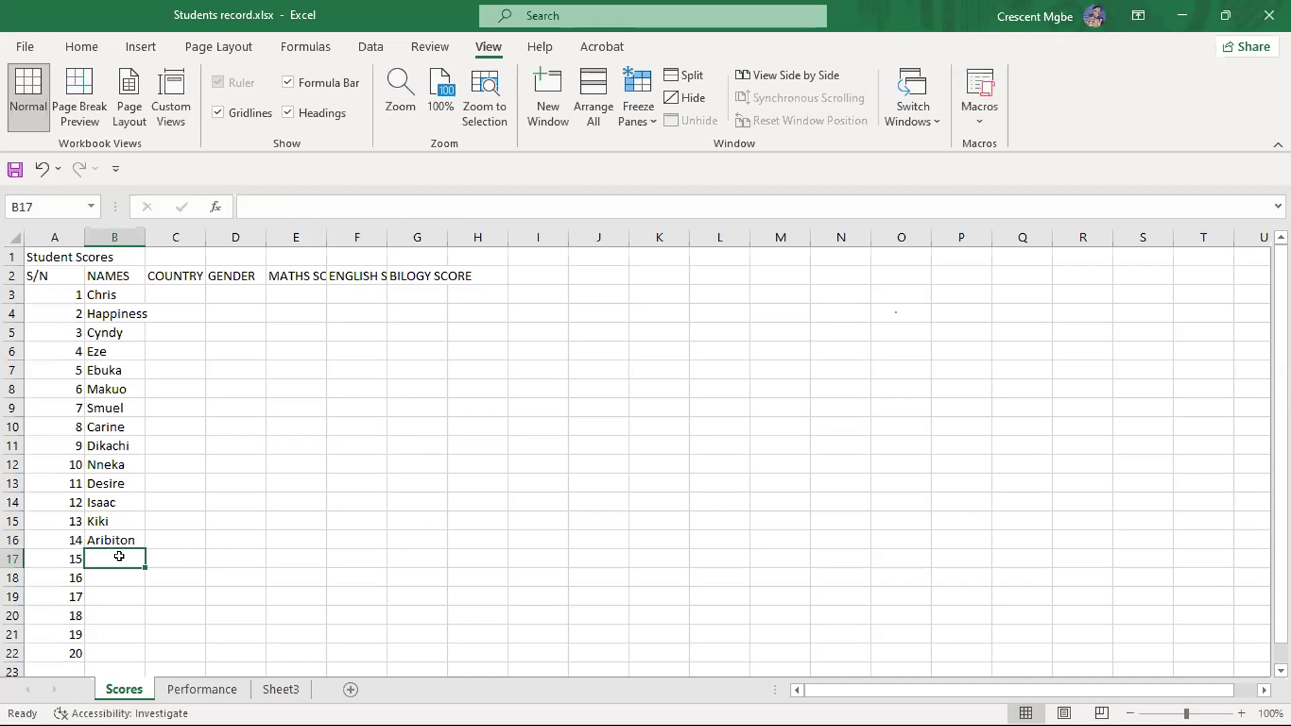
pyautogui.scroll(-2, 125, 535)
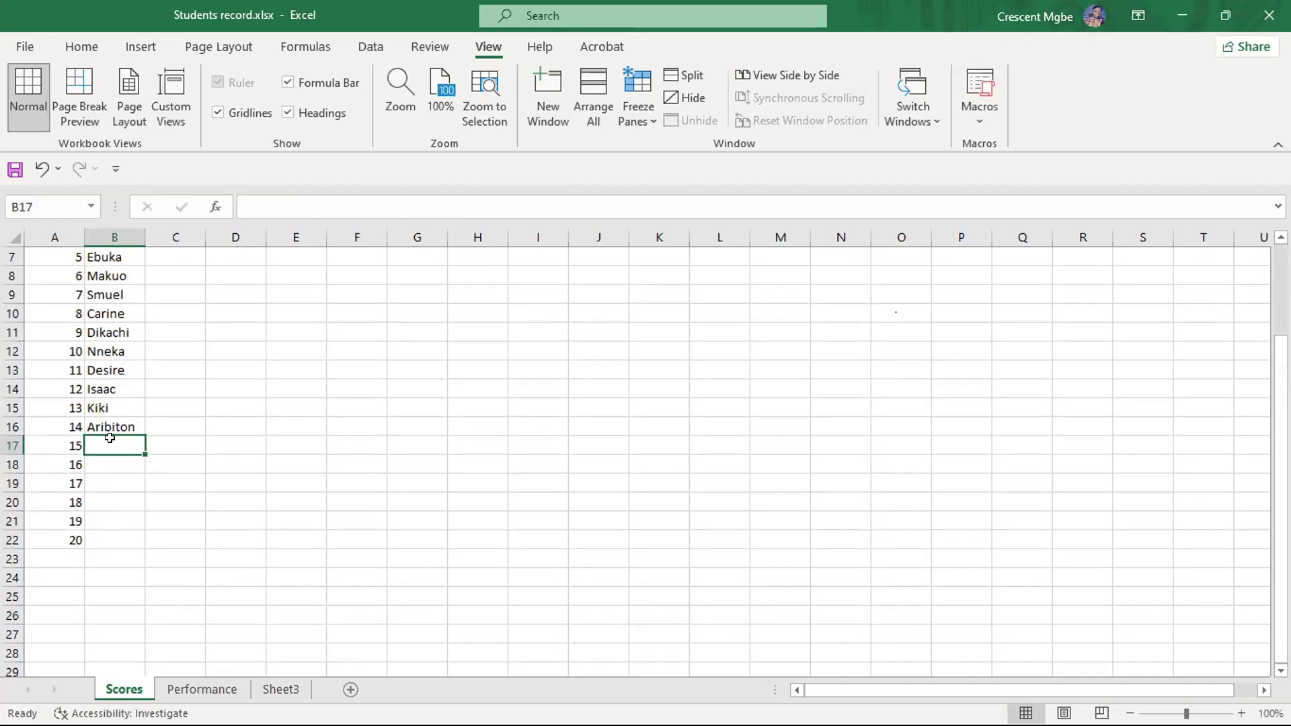
pyautogui.write('Phillip')
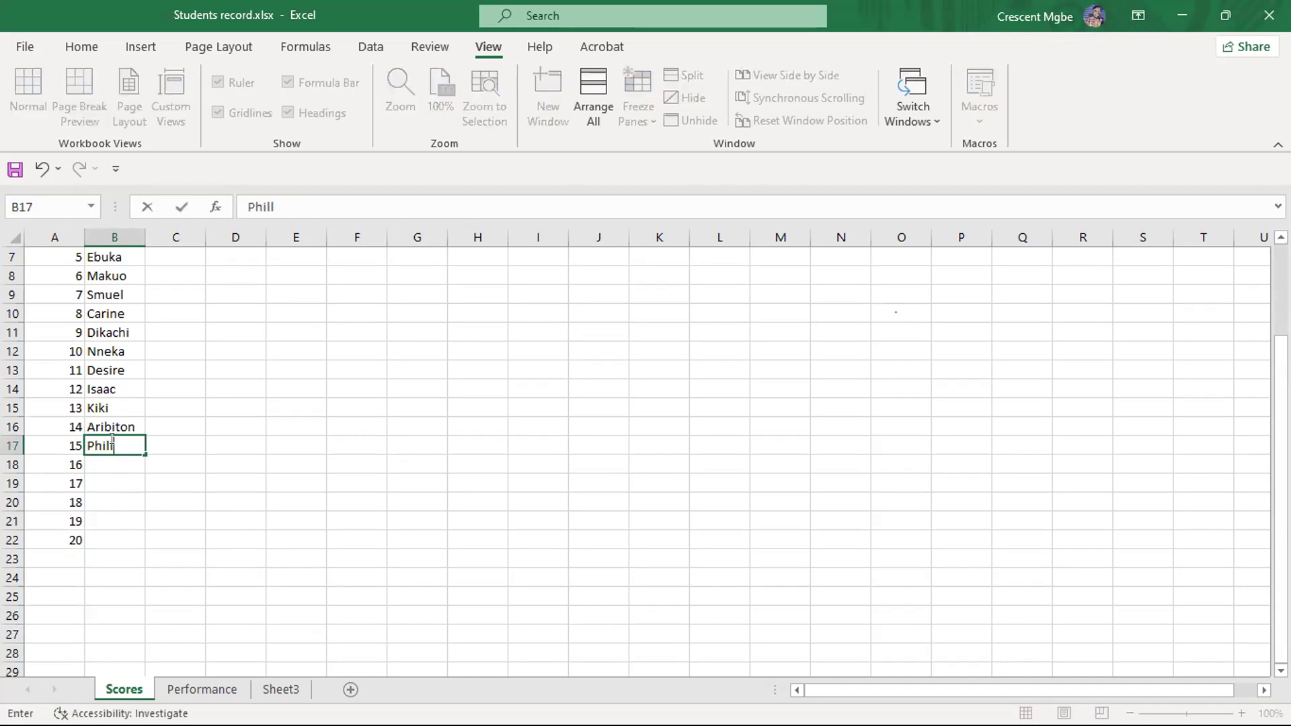
pyautogui.click(117, 465)
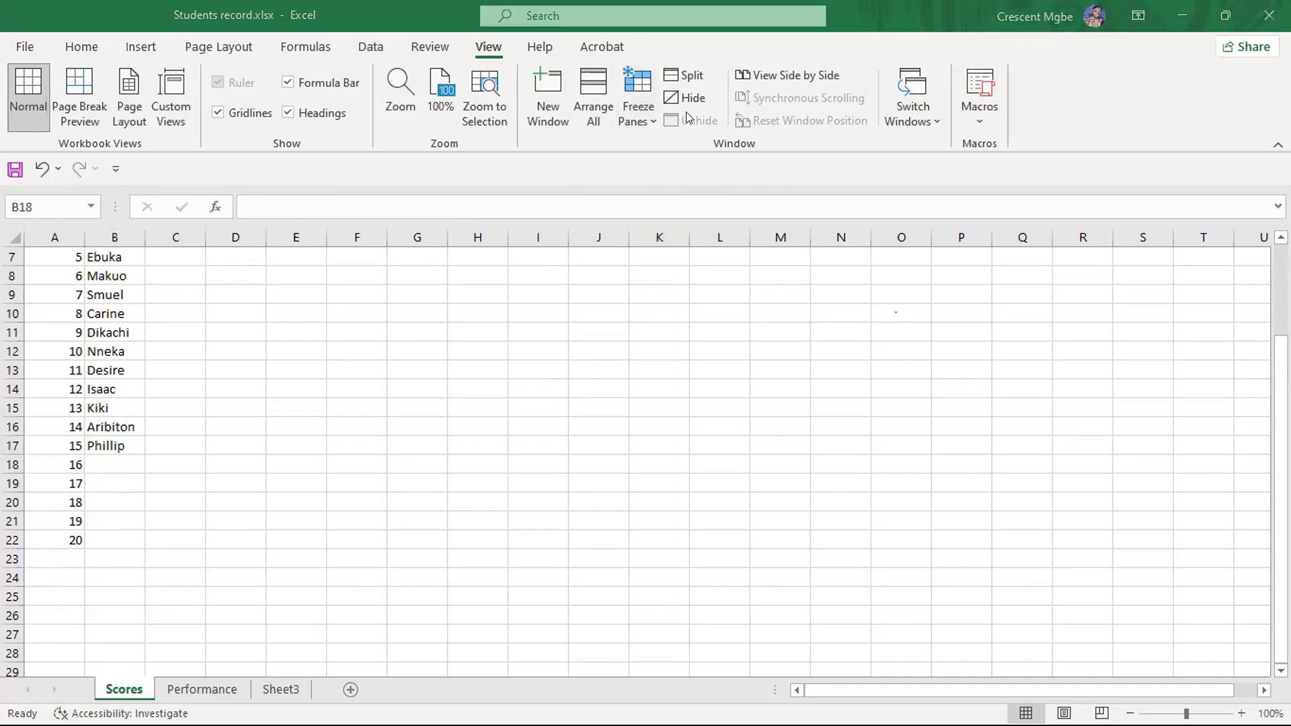
pyautogui.click(108, 462)
pyautogui.write('Marco')
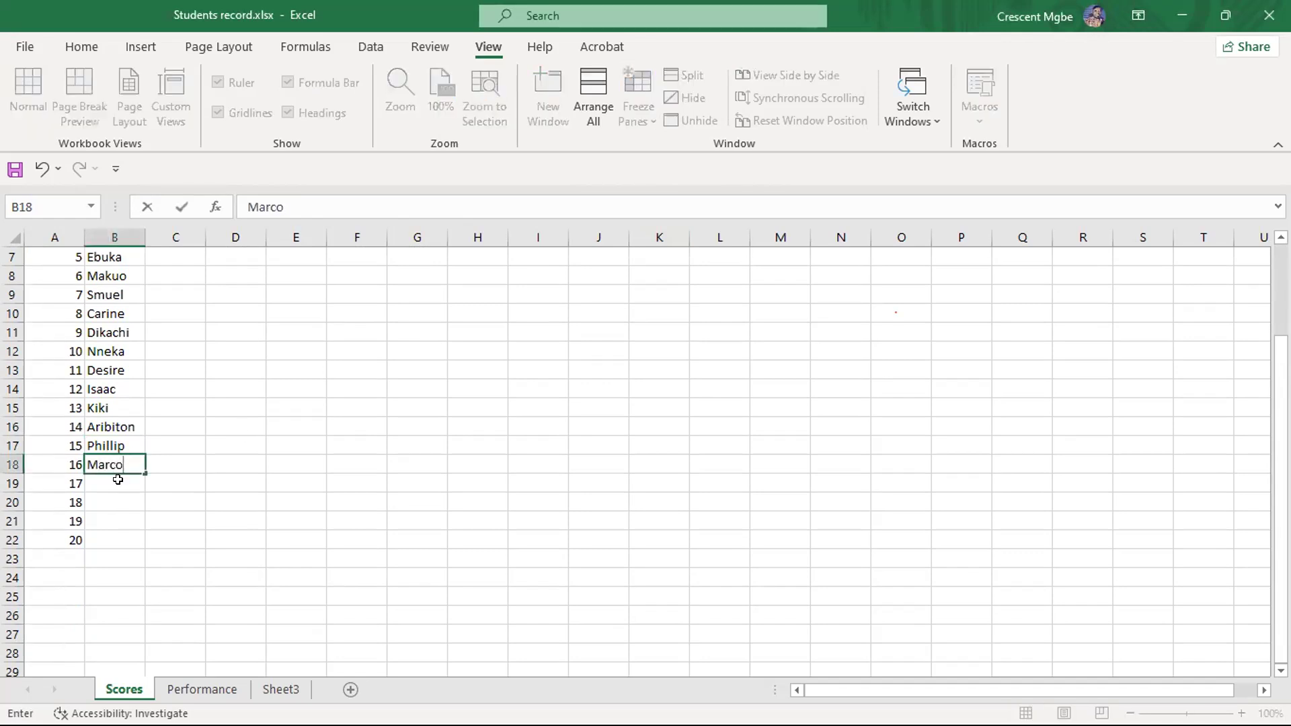
pyautogui.press('Return')
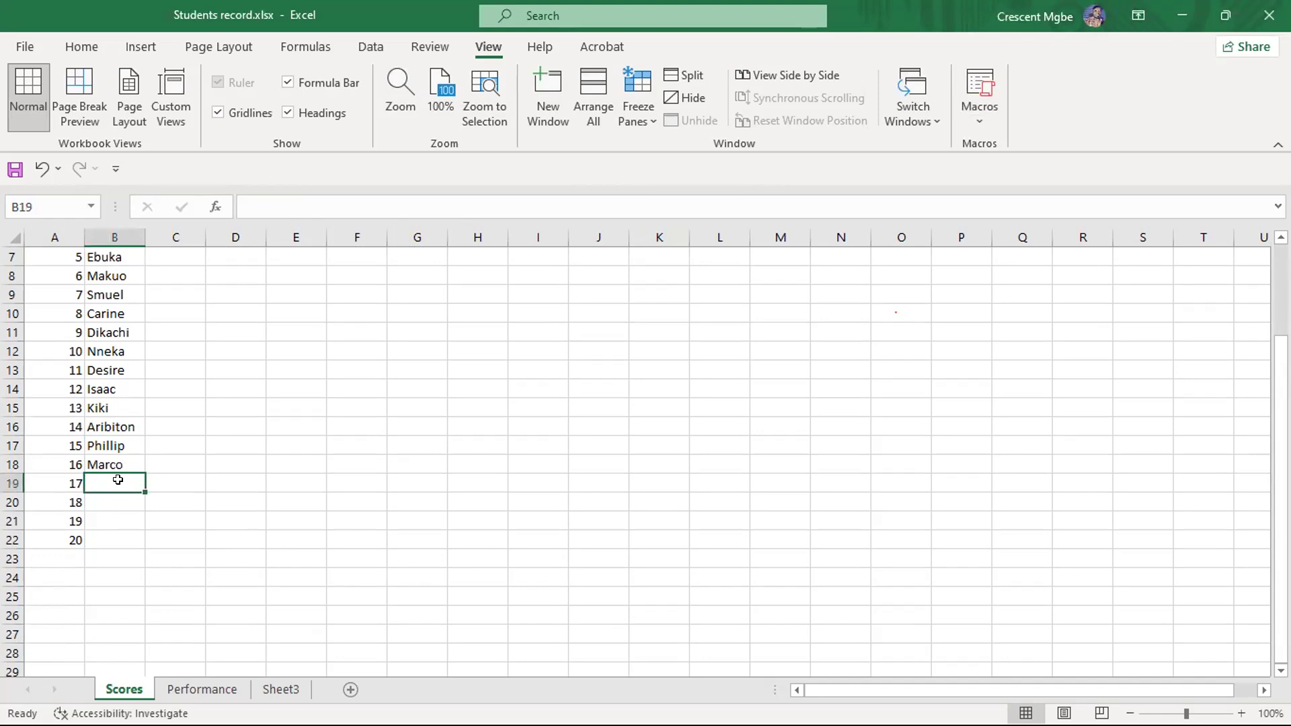
# - Enter the first names of students 17 and 18 in cells B19 and B20
pyautogui.write('Fum')
pyautogui.press('BackSpace')
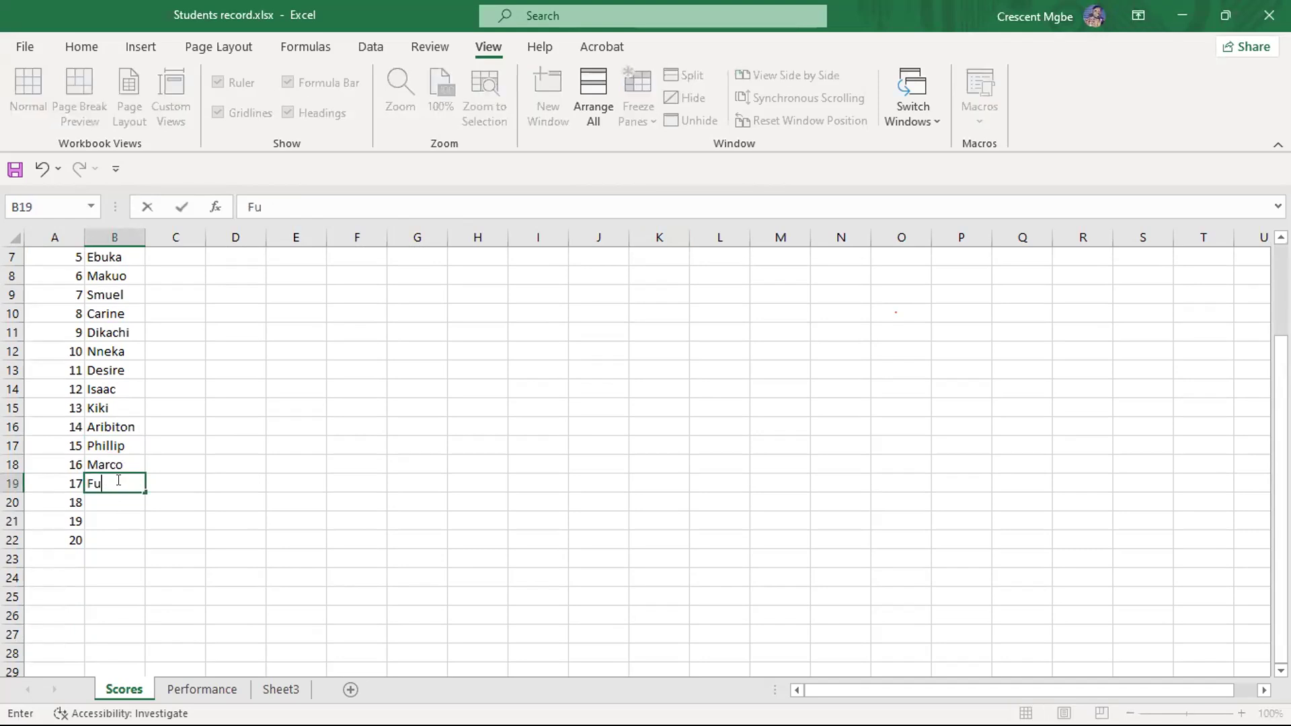
pyautogui.write('nmi')
pyautogui.click(111, 501)
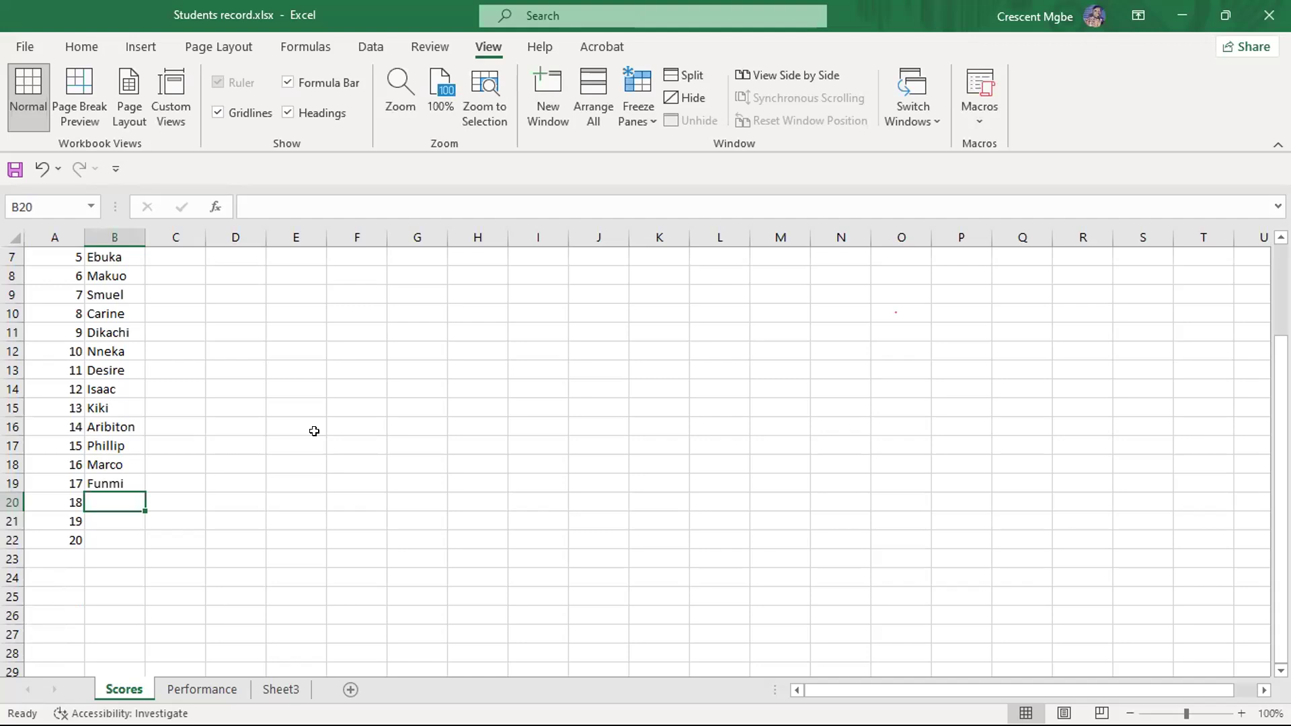
pyautogui.write('Musa')
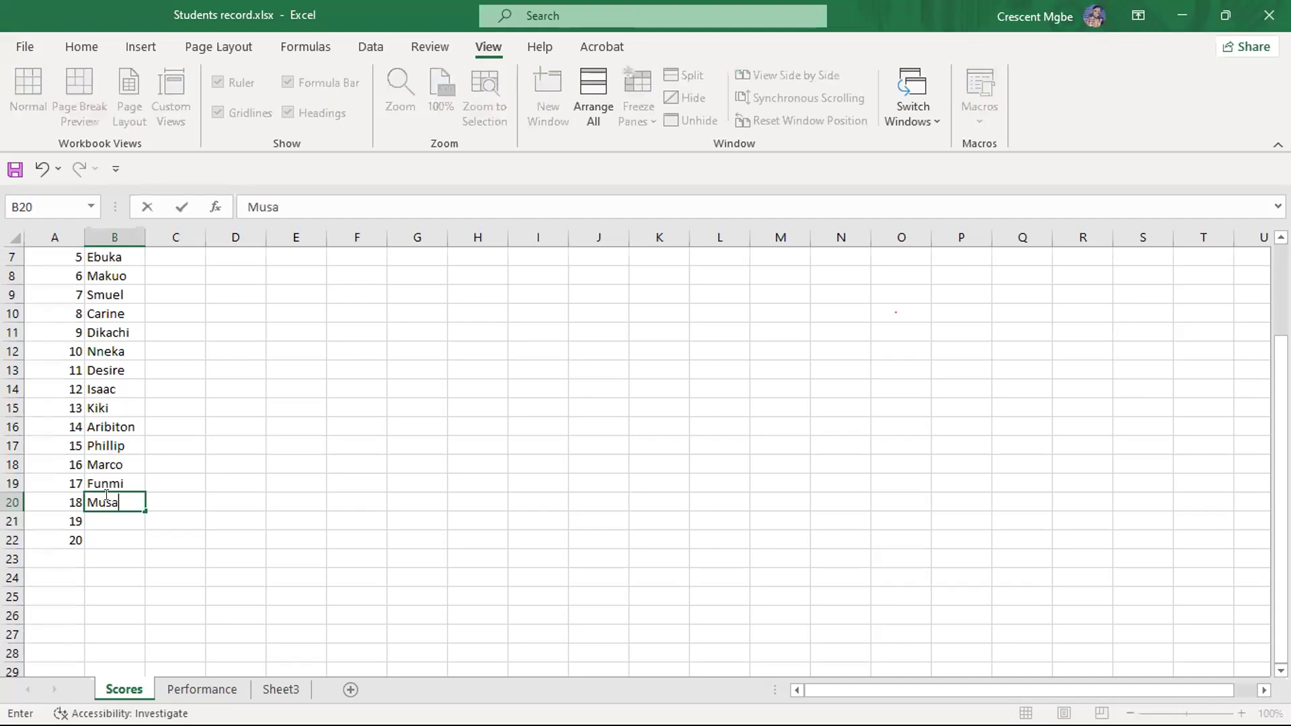
# - Complete the NAMES column with the first names of students 19 and 20 in cells B21 and B22
pyautogui.click(103, 524)
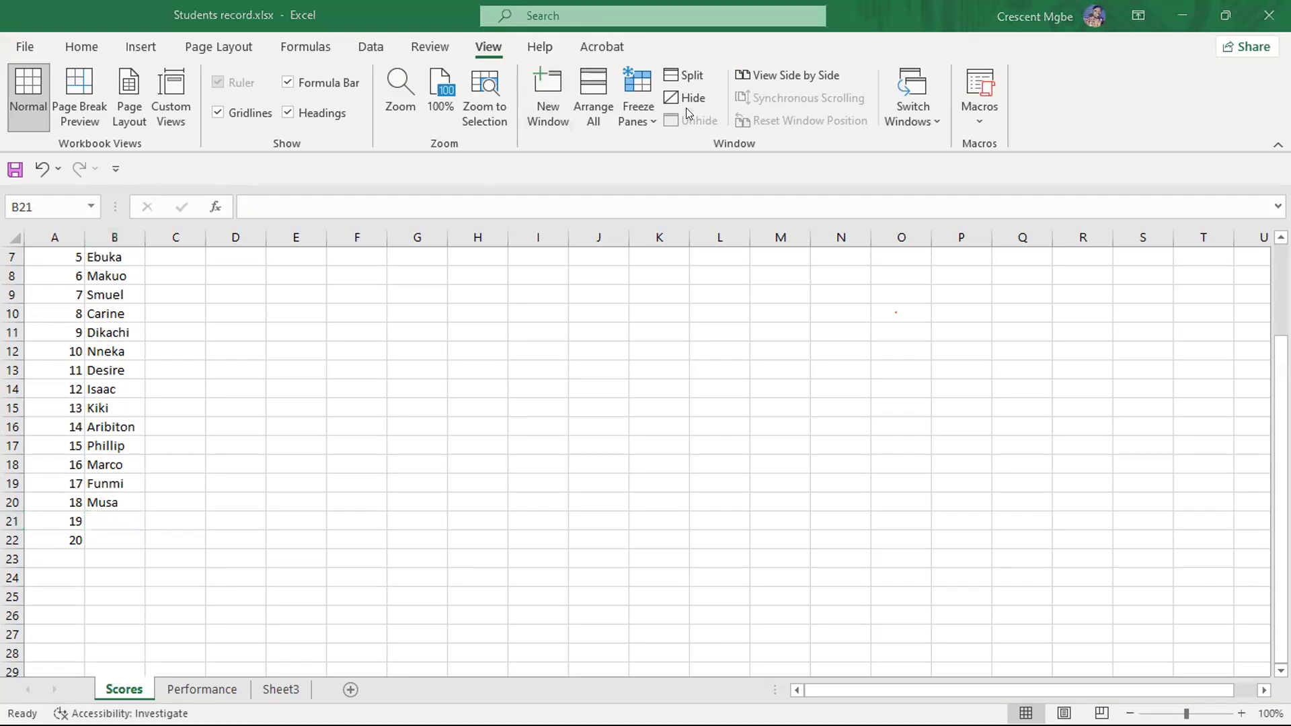
pyautogui.click(112, 519)
pyautogui.write('Edna')
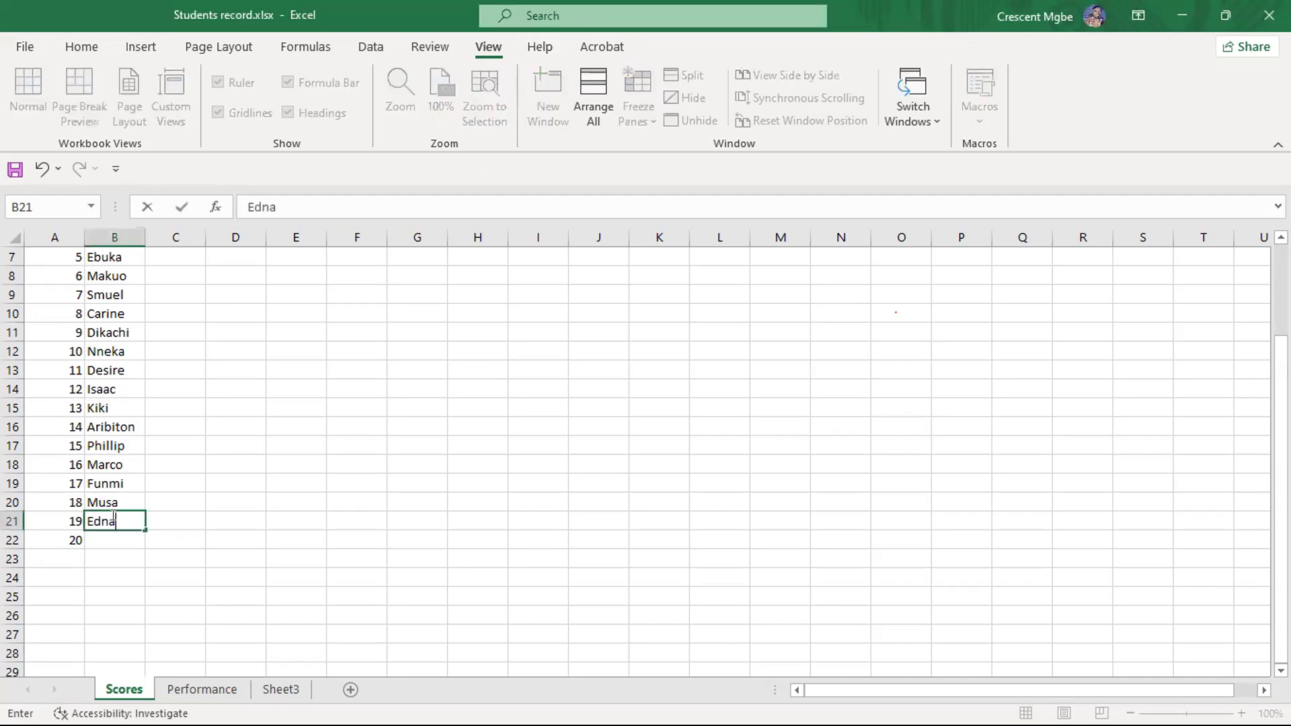
pyautogui.scroll(2, 300, 449)
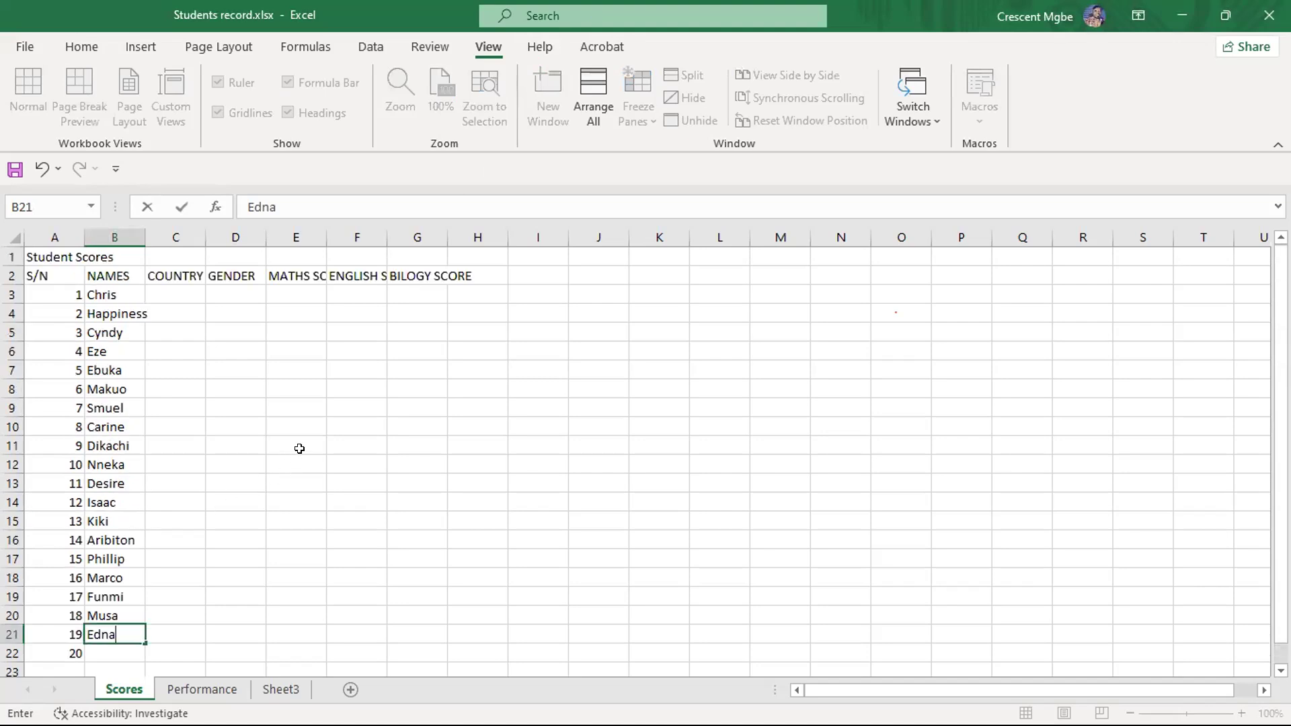
pyautogui.scroll(-2, 299, 448)
pyautogui.scroll(2, 325, 432)
pyautogui.scroll(-2, 118, 538)
pyautogui.click(118, 538)
pyautogui.write('John')
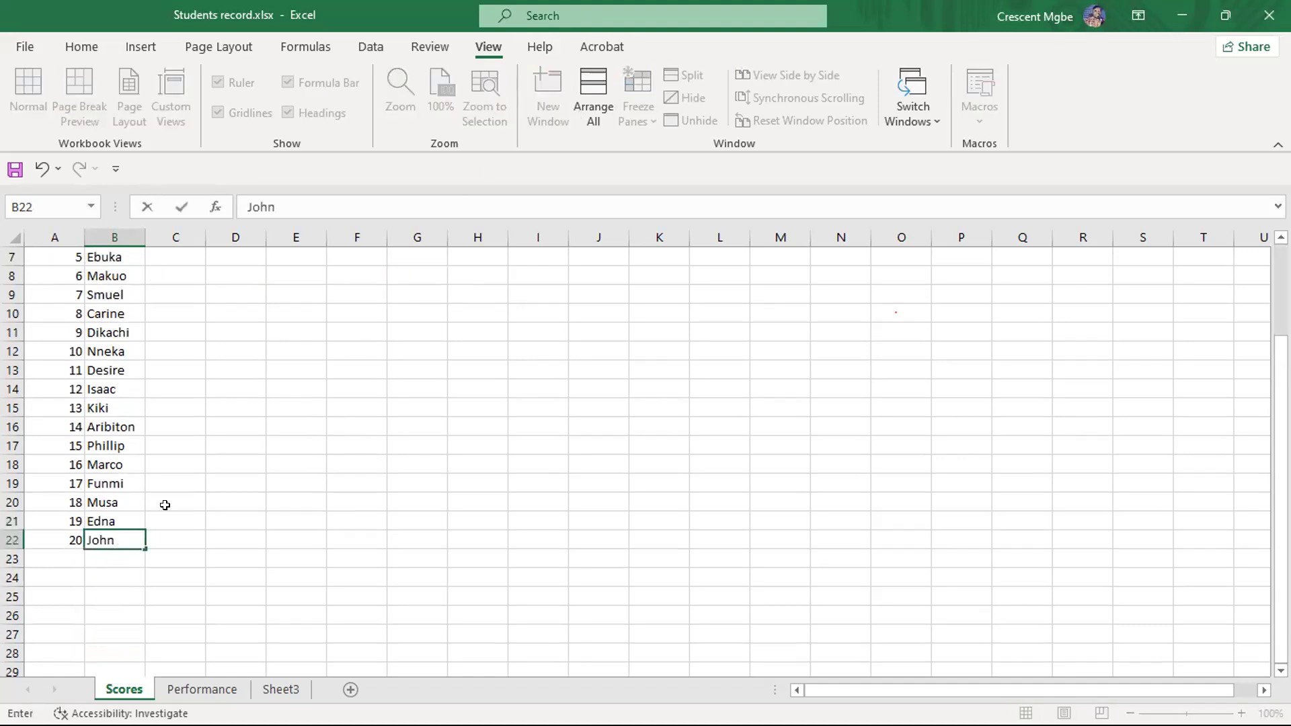
# - Enter Nig as the country for students 1 and 2 in cells C3 and C4
pyautogui.scroll(2, 165, 505)
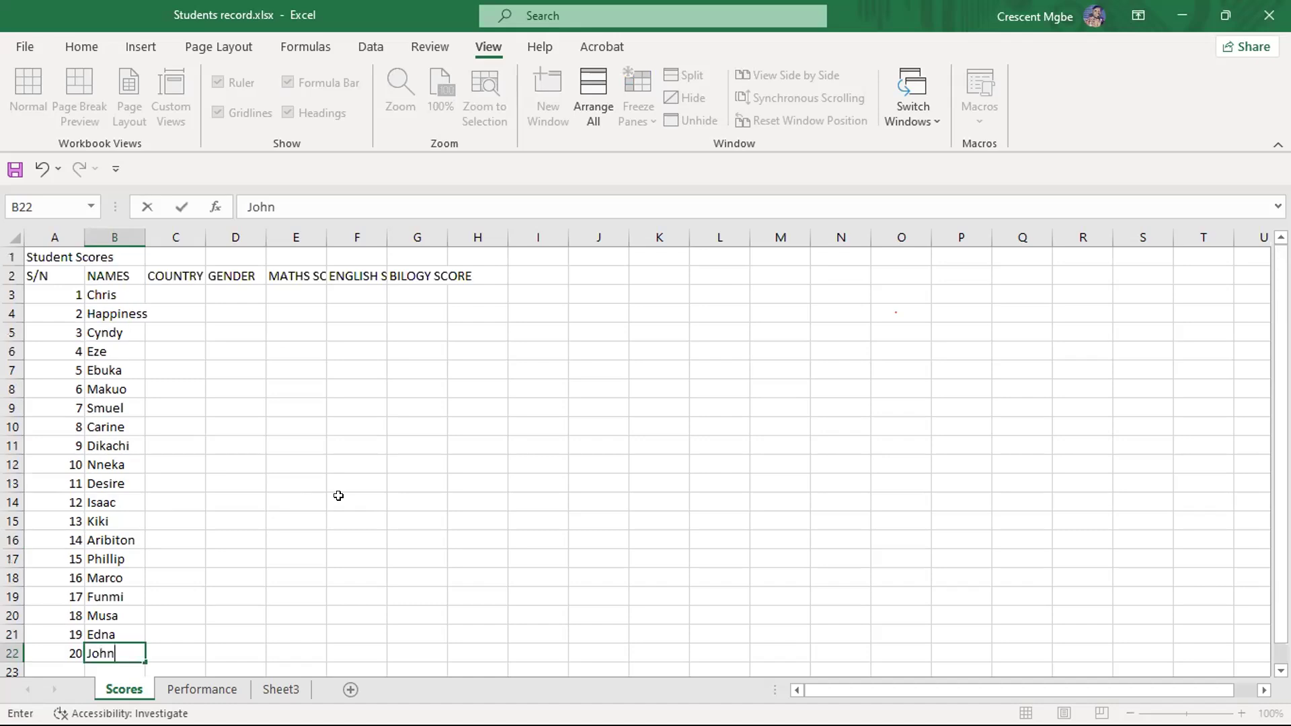
pyautogui.click(178, 297)
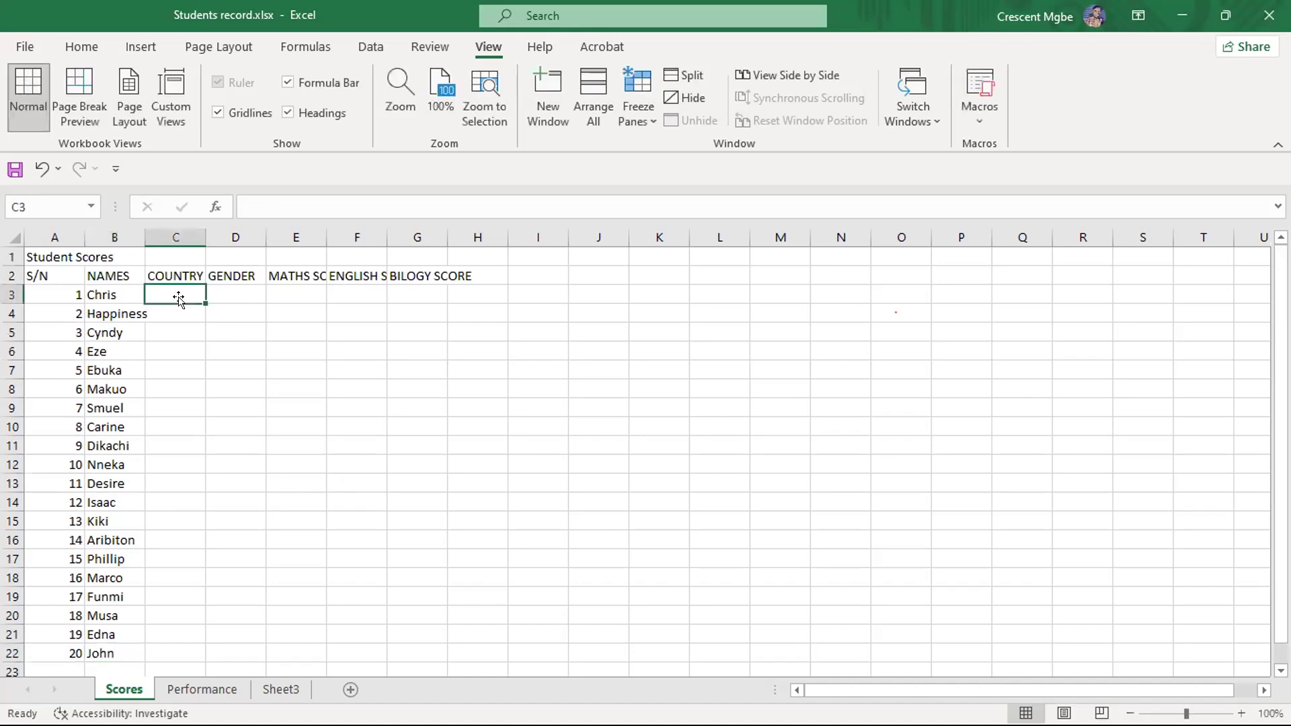
pyautogui.write('Nig')
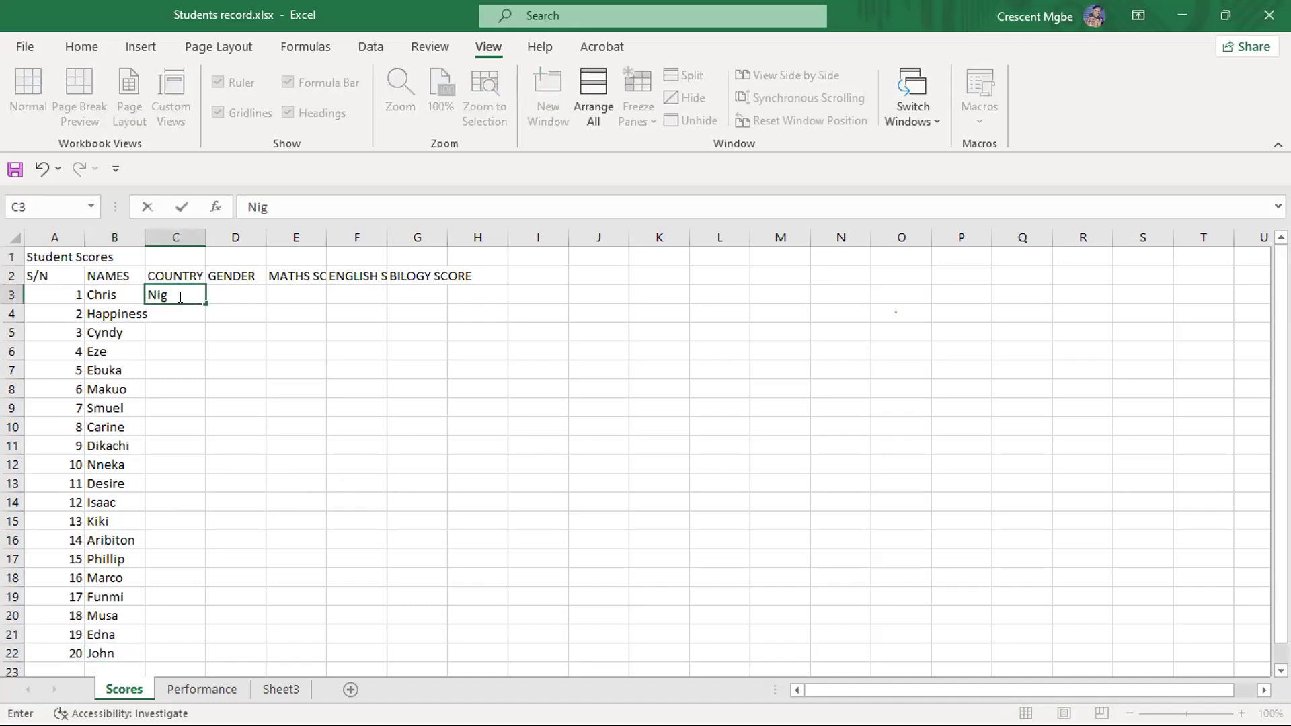
pyautogui.click(180, 310)
pyautogui.write('Nig')
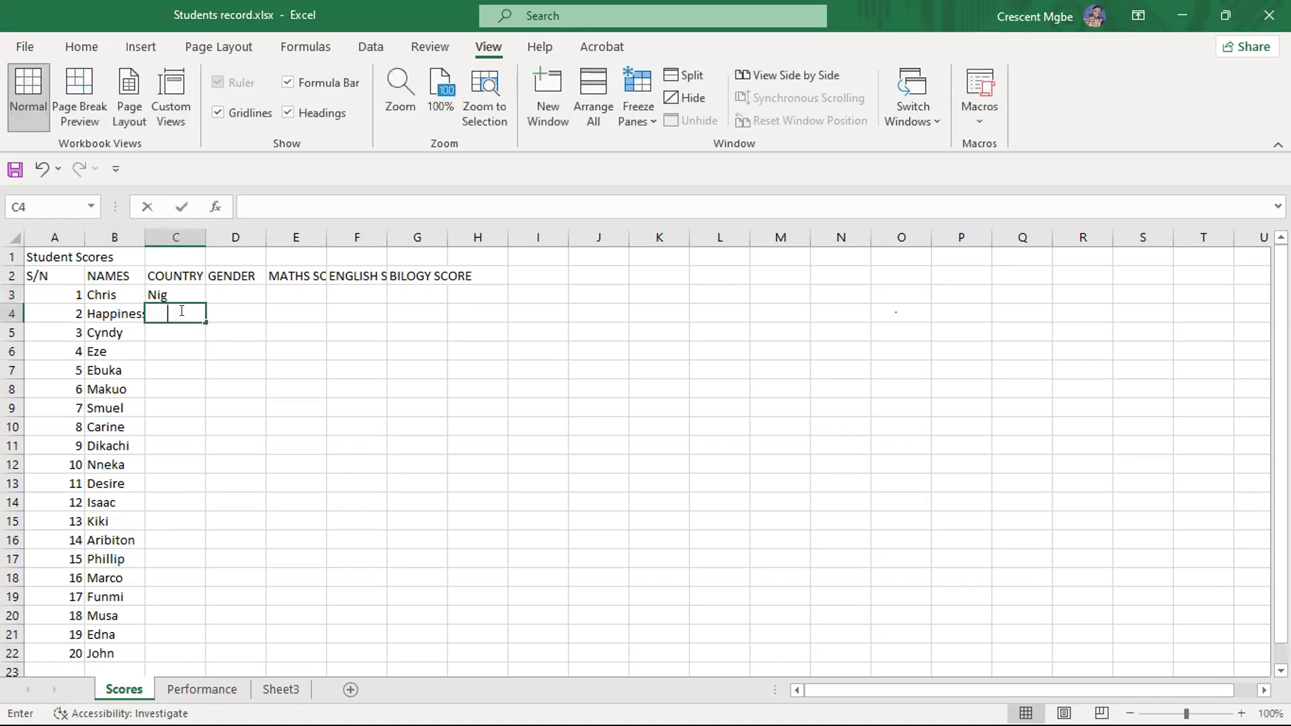
# - Enter Ghana in cell C5 and Nig in cell C6 of the COUNTRY column
pyautogui.click(178, 327)
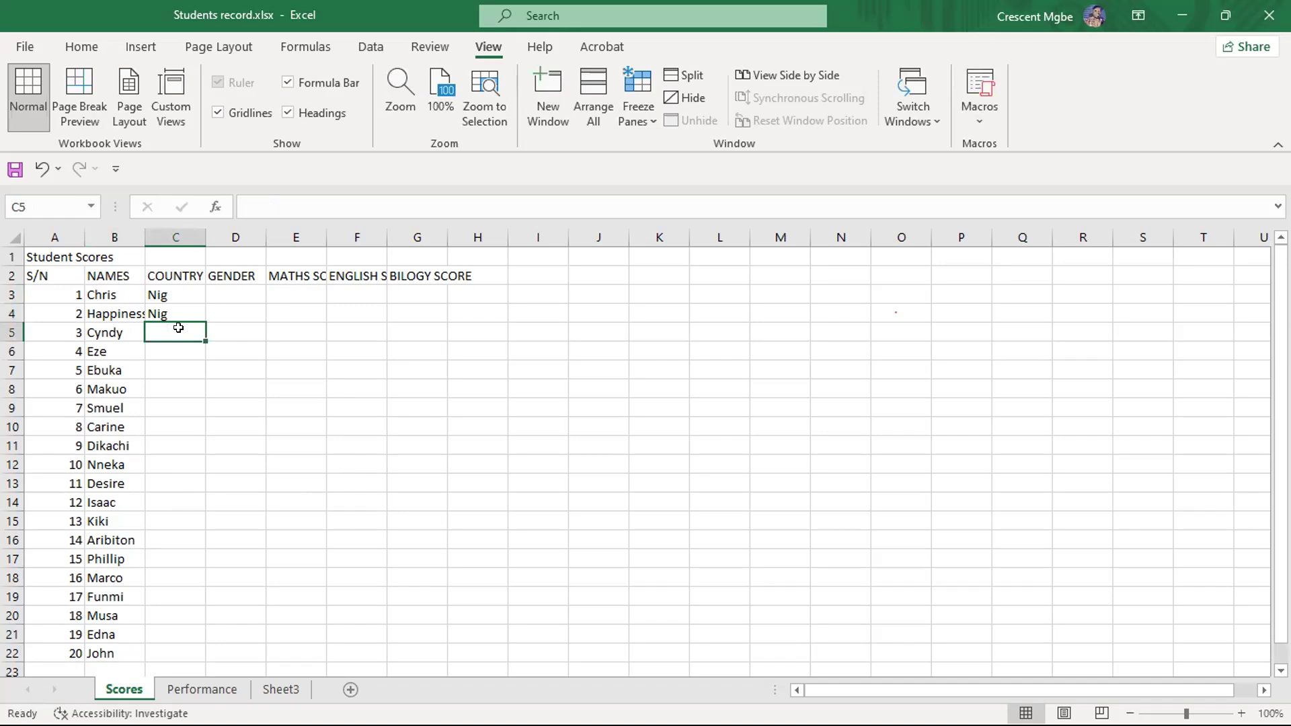
pyautogui.write('Cnada')
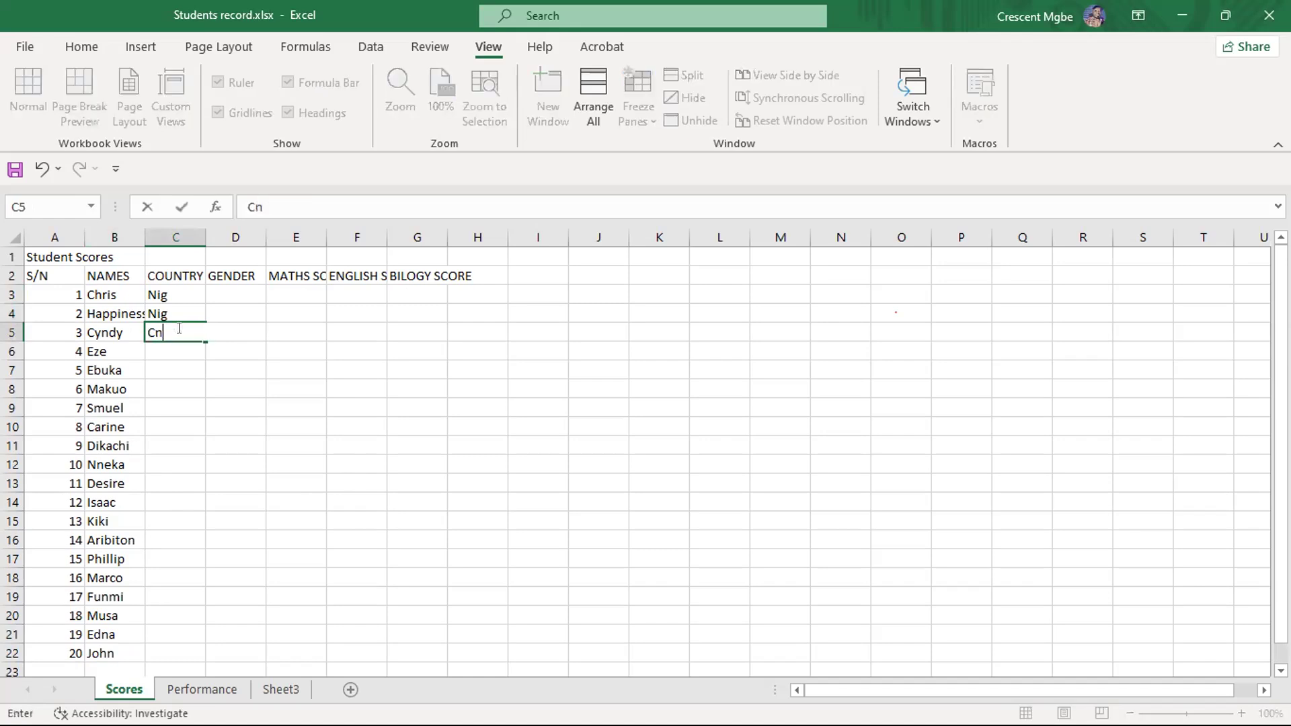
pyautogui.press('BackSpace')
pyautogui.press('BackSpace')
pyautogui.press('BackSpace')
pyautogui.press('BackSpace')
pyautogui.press('BackSpace')
pyautogui.write('Ghana')
pyautogui.press('Return')
pyautogui.write('Nig')
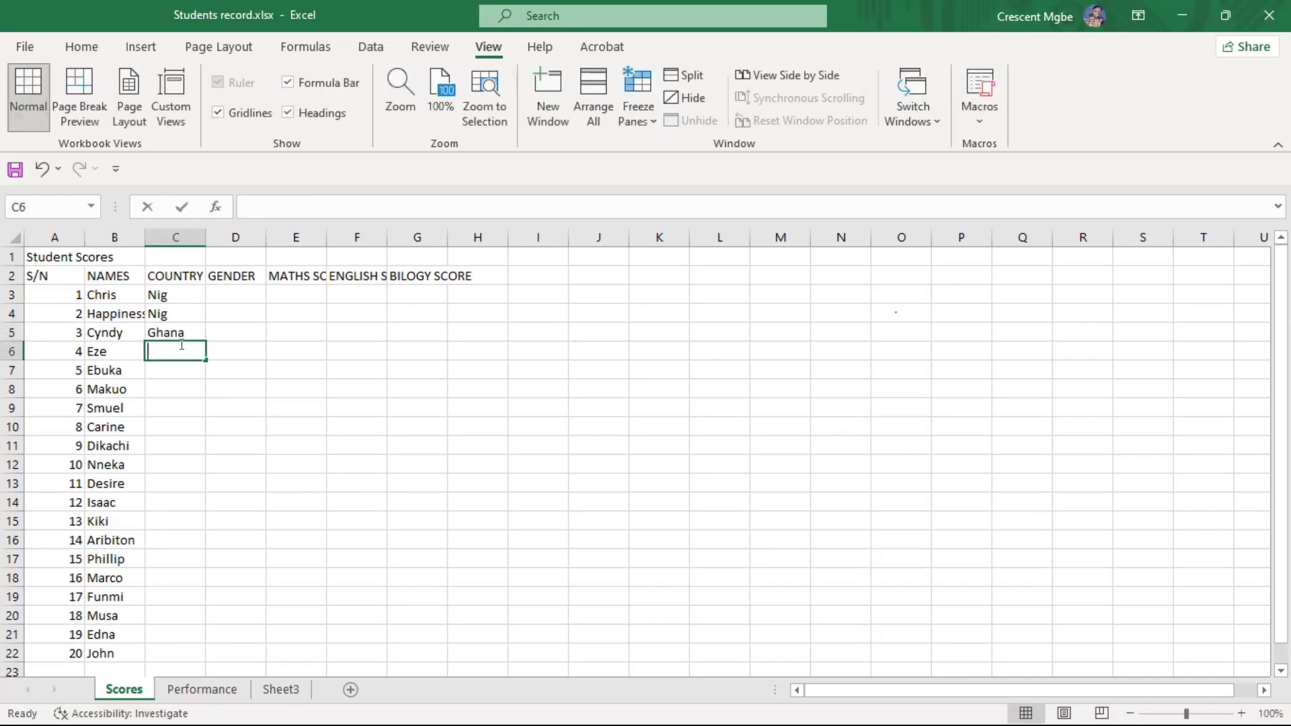
pyautogui.press('Return')
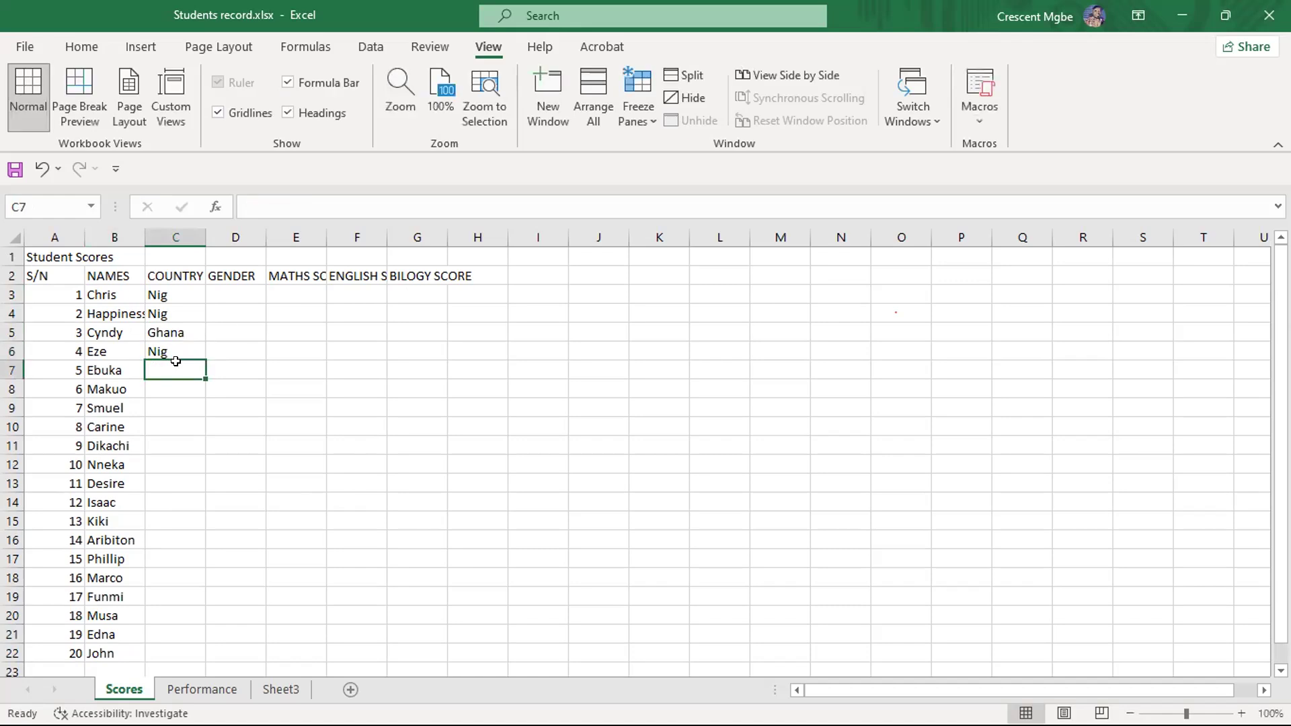
# - Fill the COUNTRY cells C7 to C10 with USA, China, UK and UK
pyautogui.write('USA')
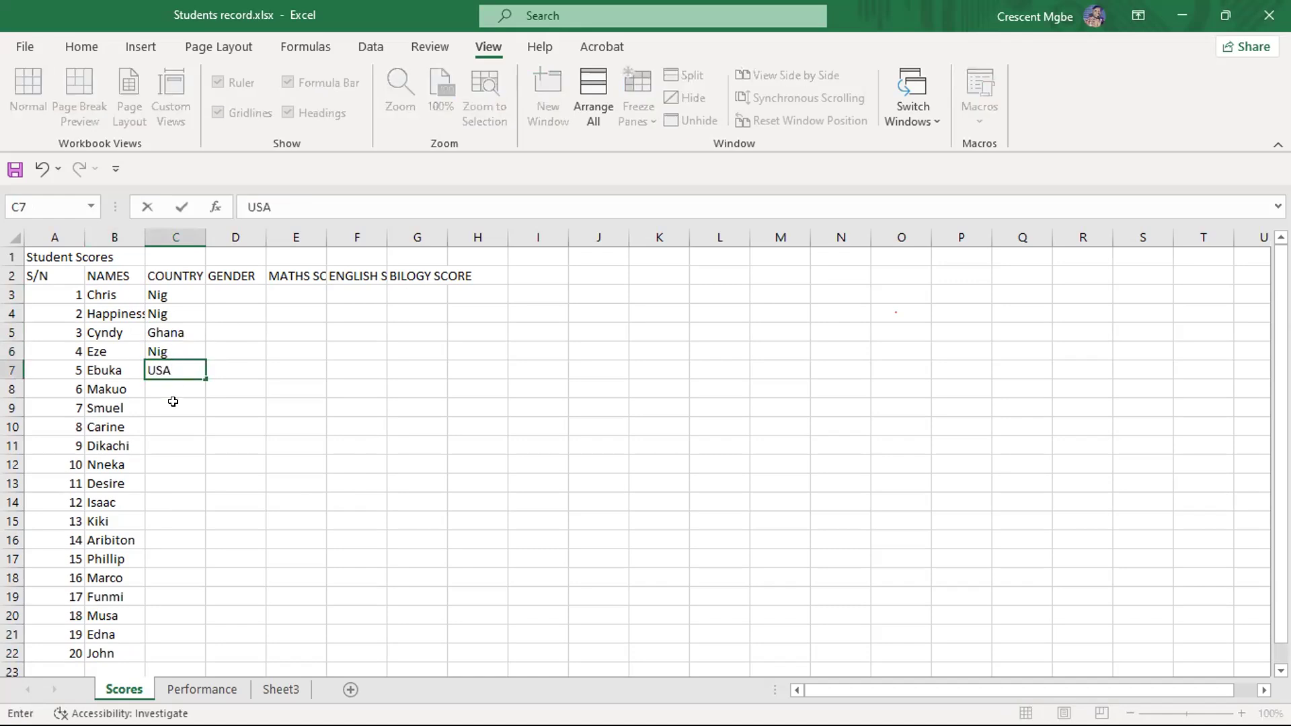
pyautogui.press('Return')
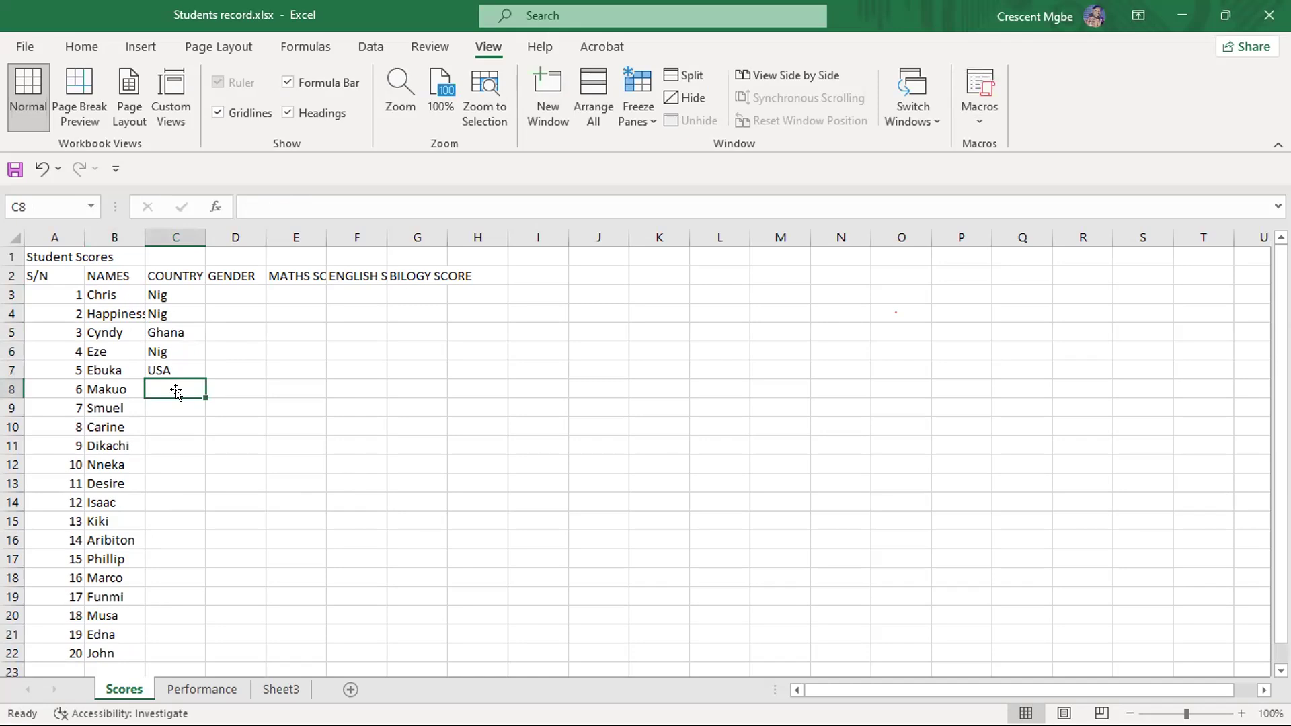
pyautogui.write('China')
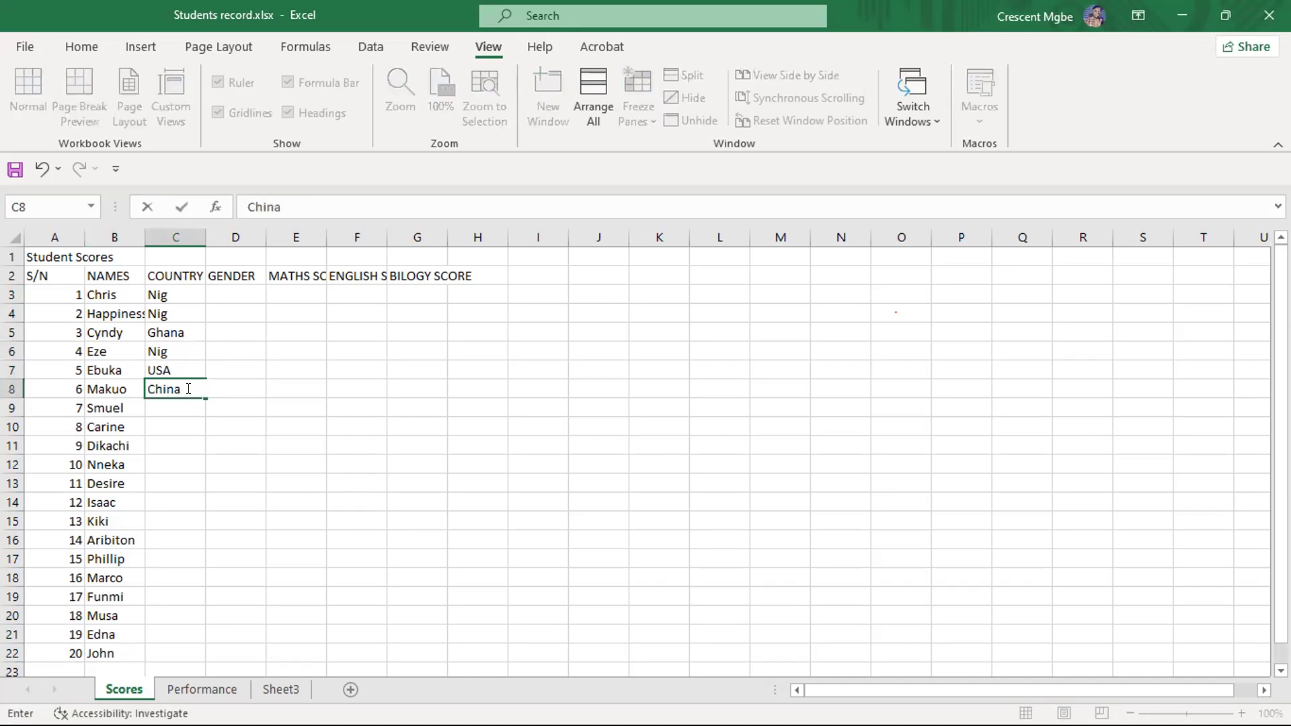
pyautogui.click(165, 412)
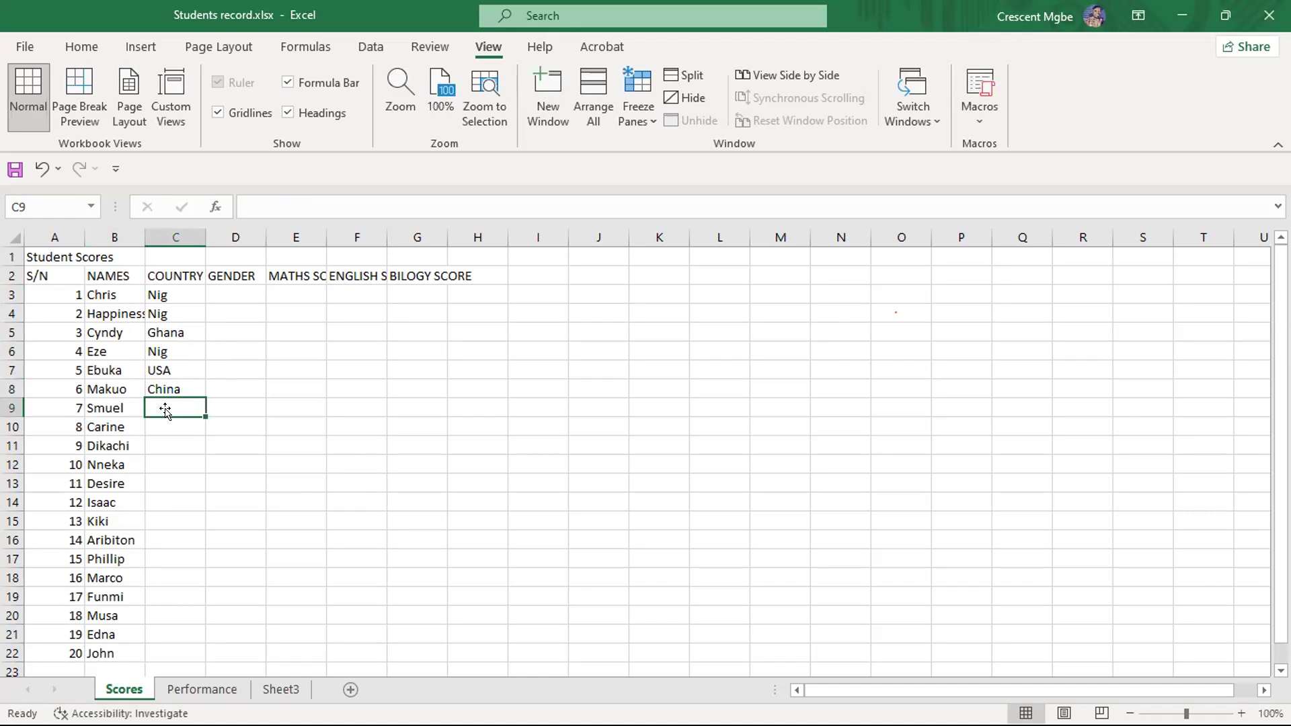
pyautogui.write('UK')
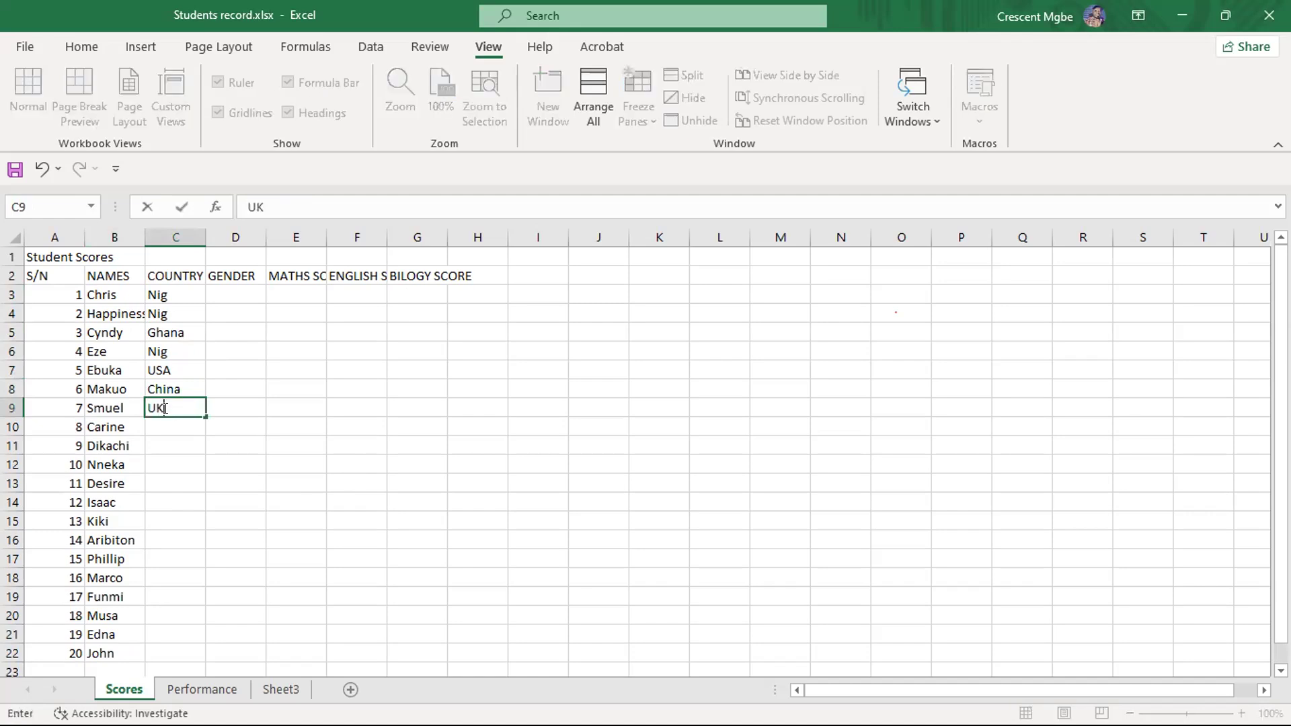
pyautogui.click(173, 428)
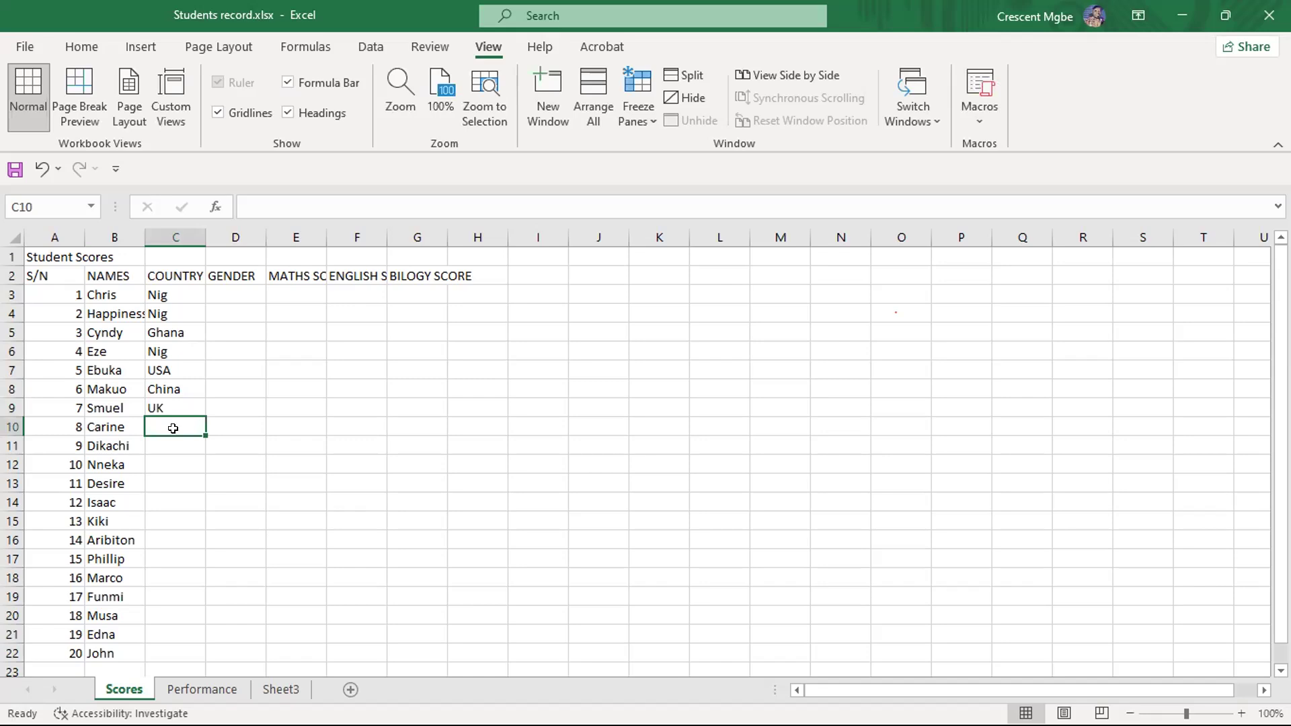
pyautogui.write('UK')
# - Enter Nig, with a capital N, as the country for student 9 in cell C11
pyautogui.click(163, 447)
pyautogui.write('nig')
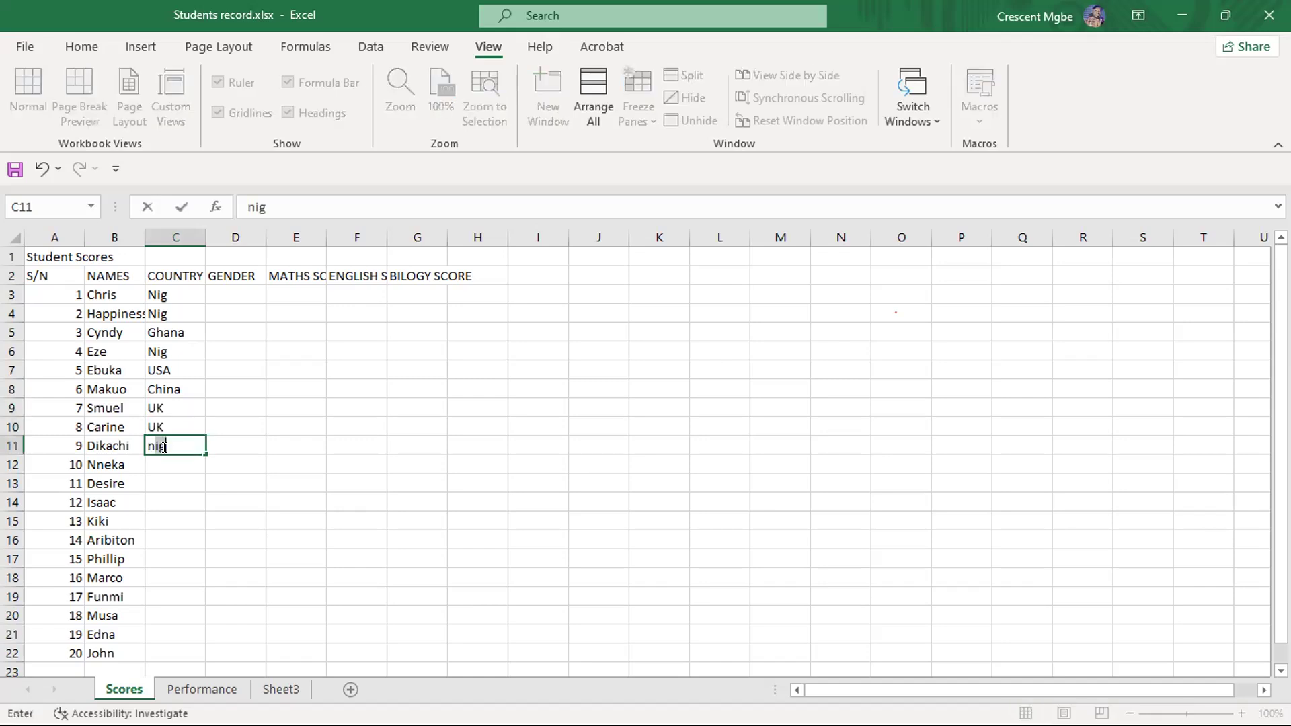
pyautogui.press('BackSpace')
pyautogui.press('BackSpace')
pyautogui.press('BackSpace')
pyautogui.write('Nig')
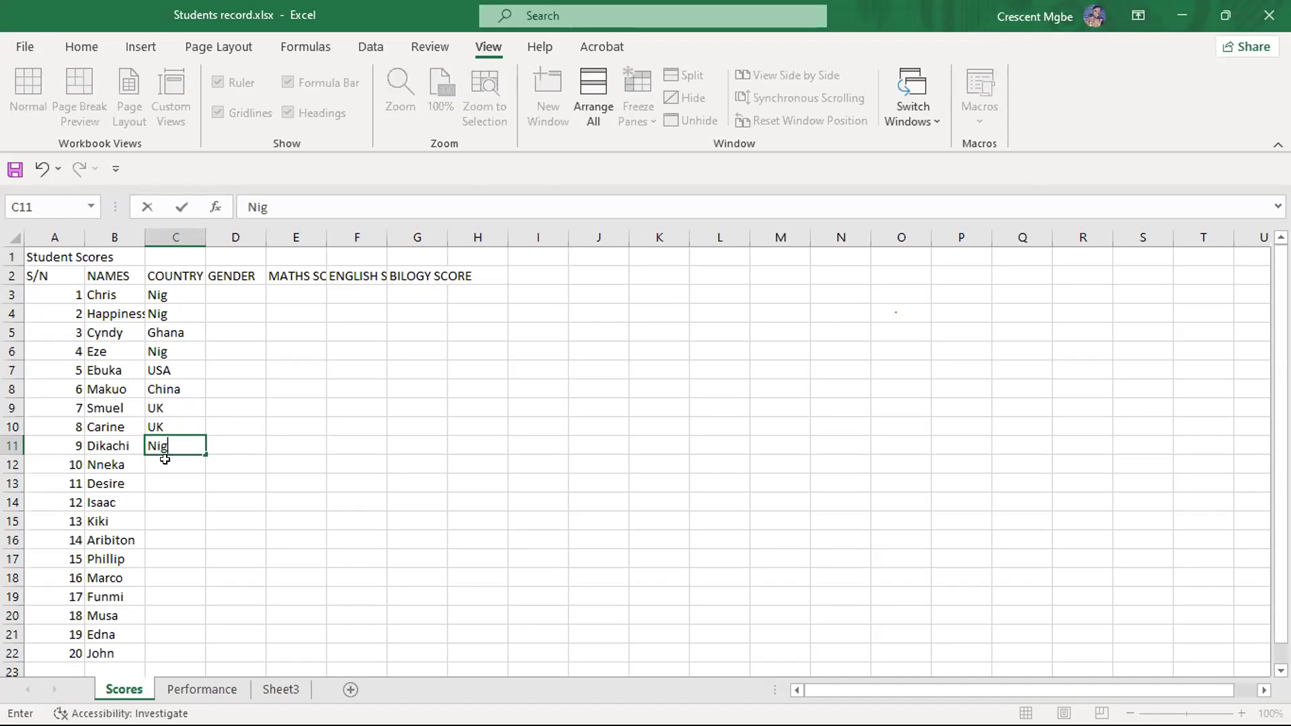
# - Fill the COUNTRY cells C12 to C15 with Ghana, Canada, Ghana and UK
pyautogui.click(165, 459)
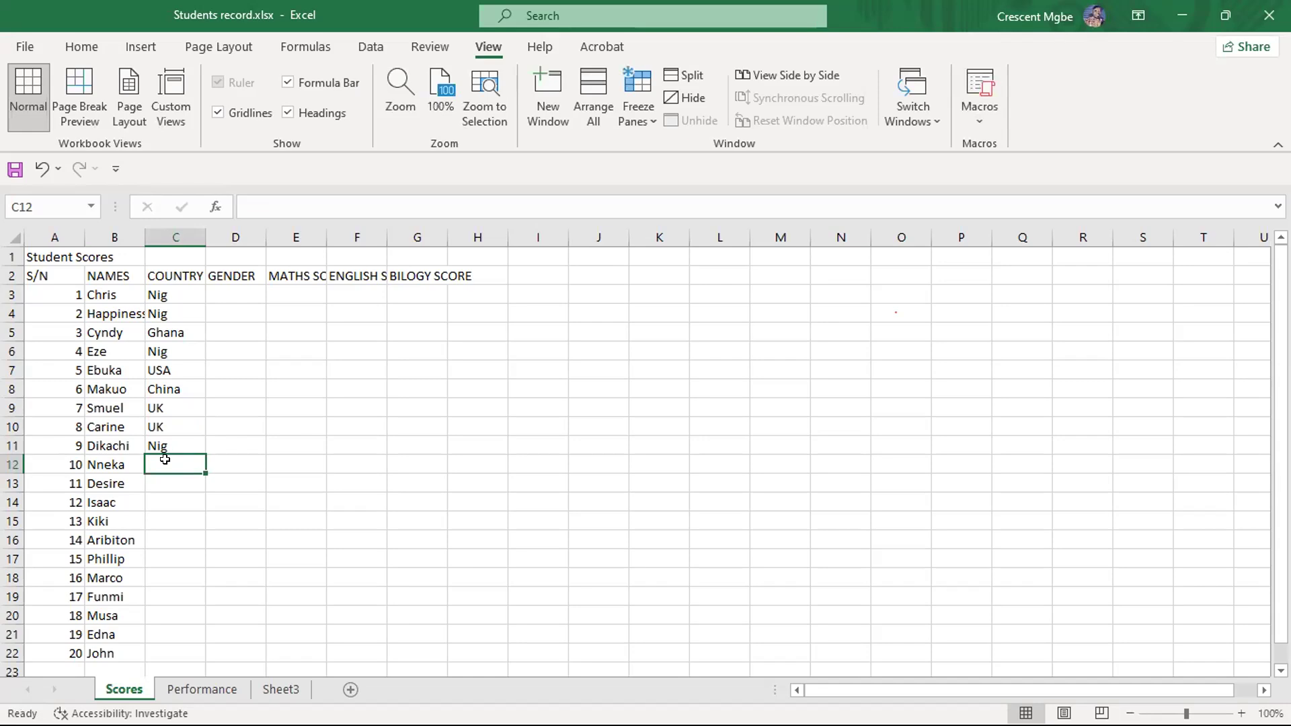
pyautogui.write('G')
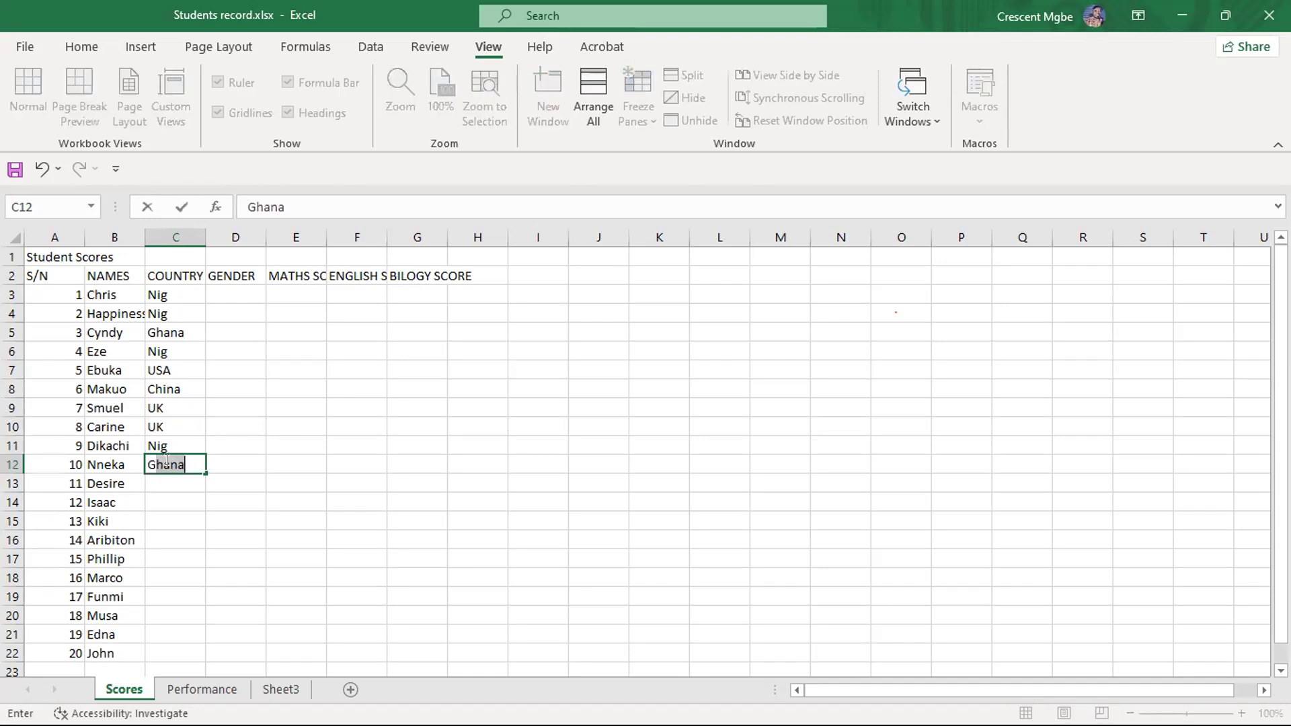
pyautogui.click(178, 476)
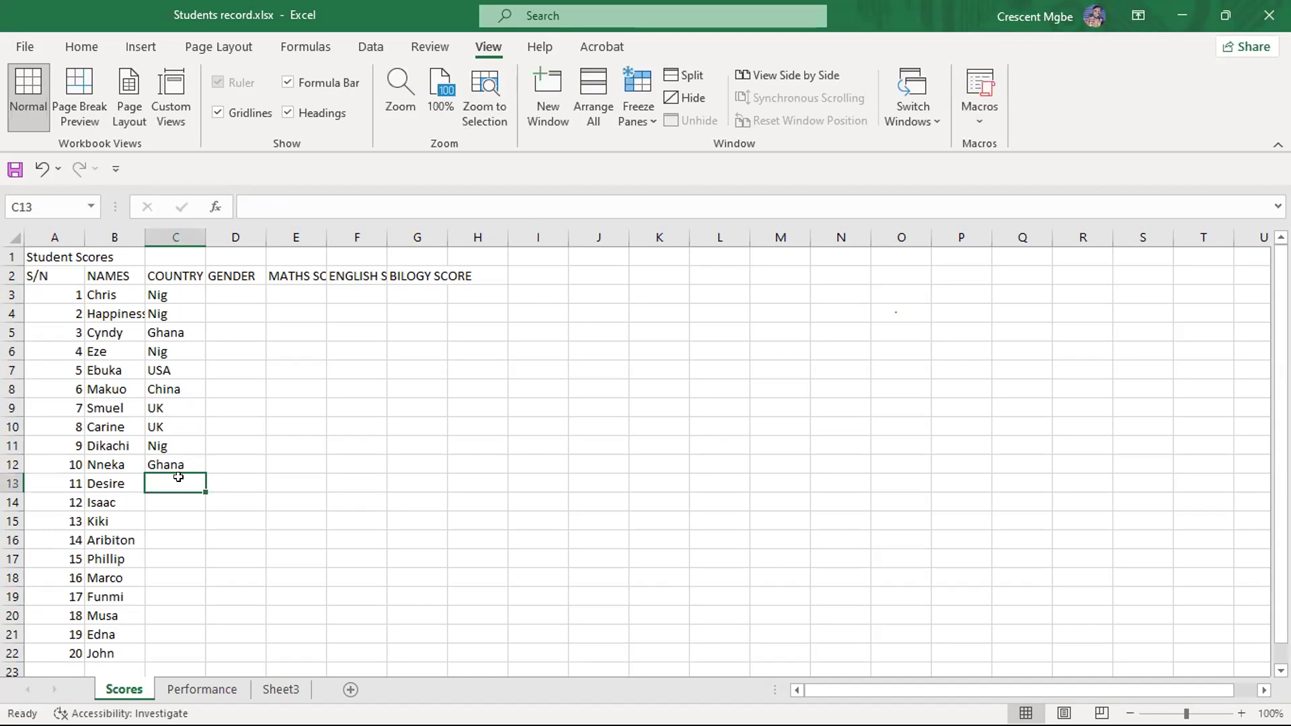
pyautogui.write('Canada')
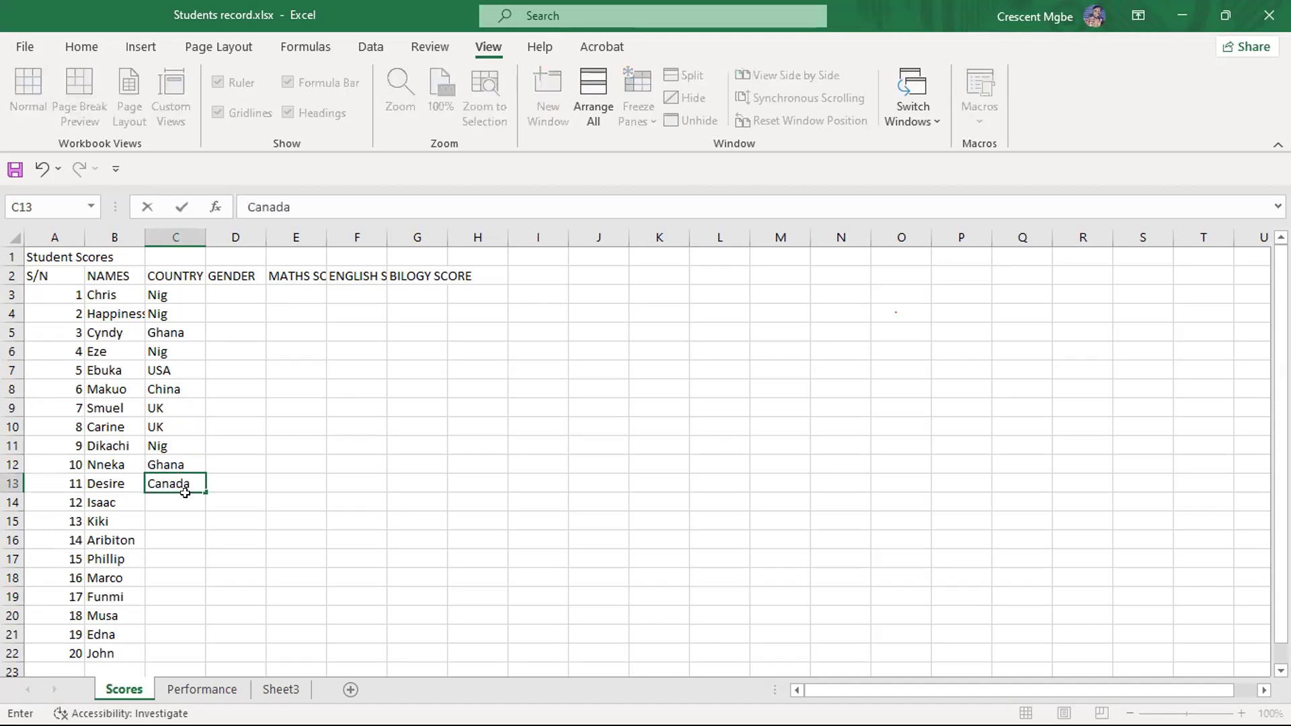
pyautogui.click(178, 503)
pyautogui.write('Ghana')
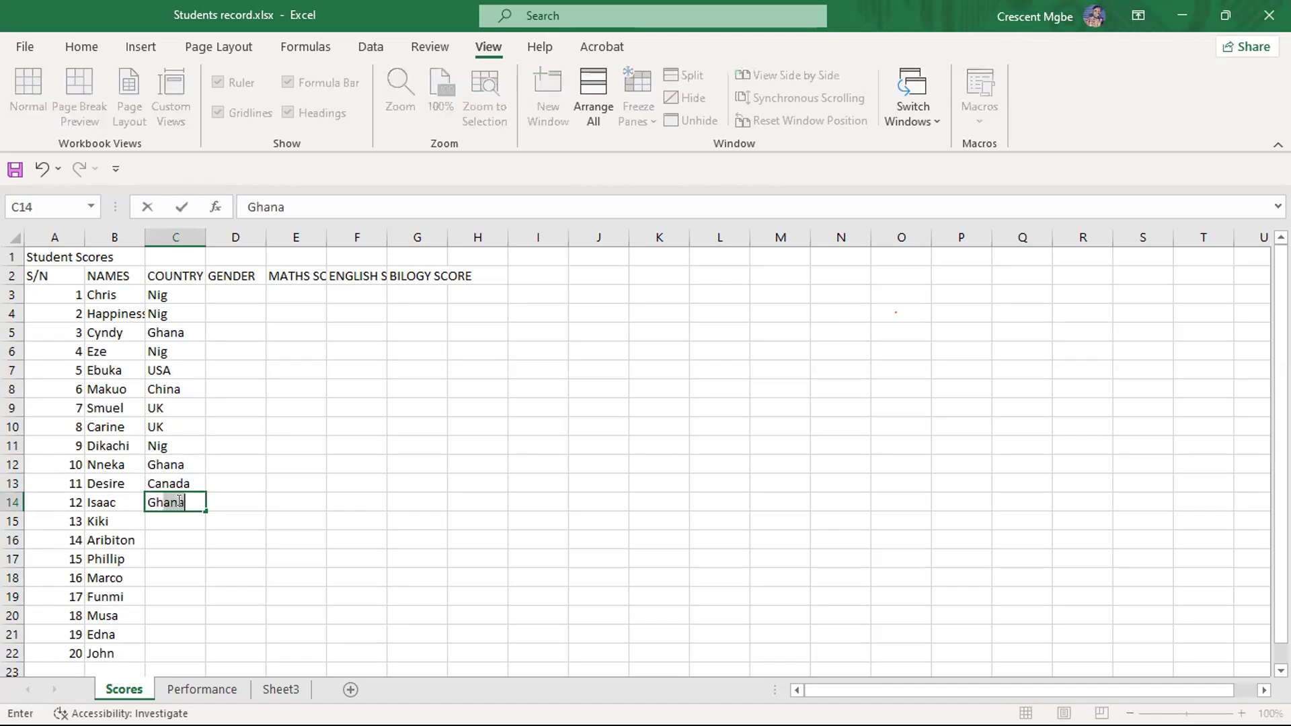
pyautogui.click(177, 521)
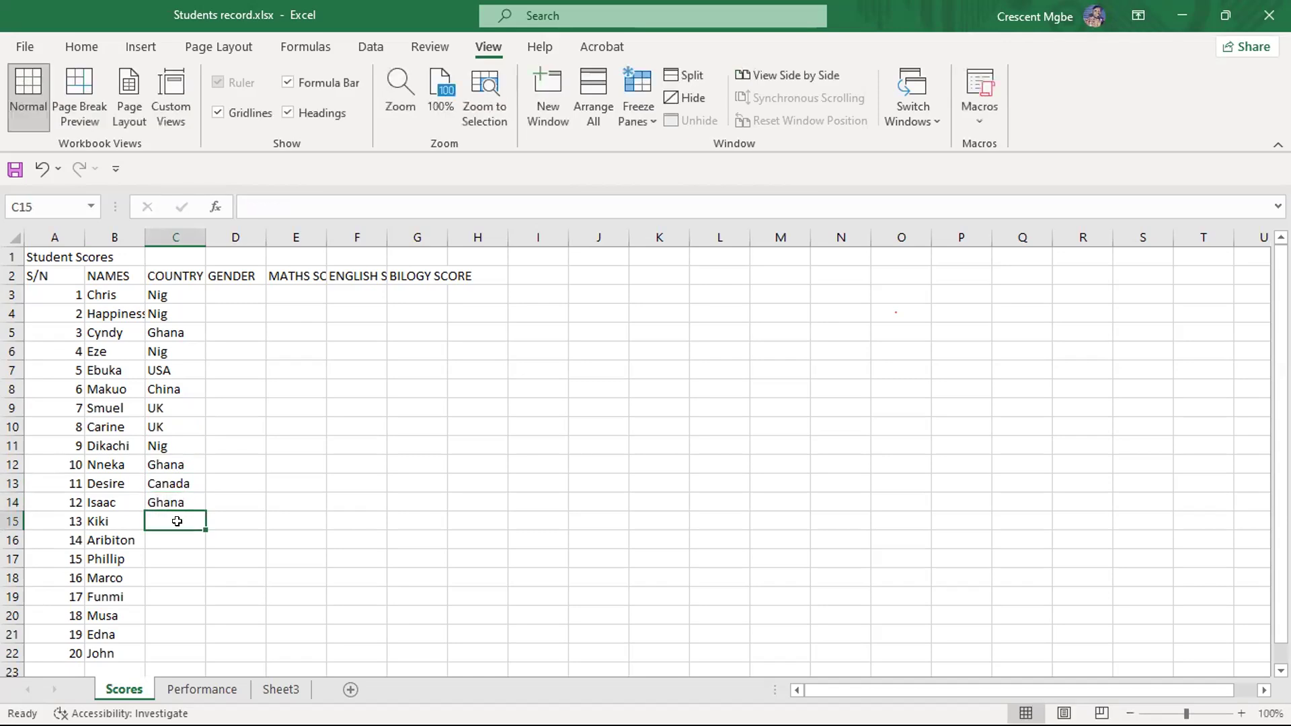
pyautogui.write('UK')
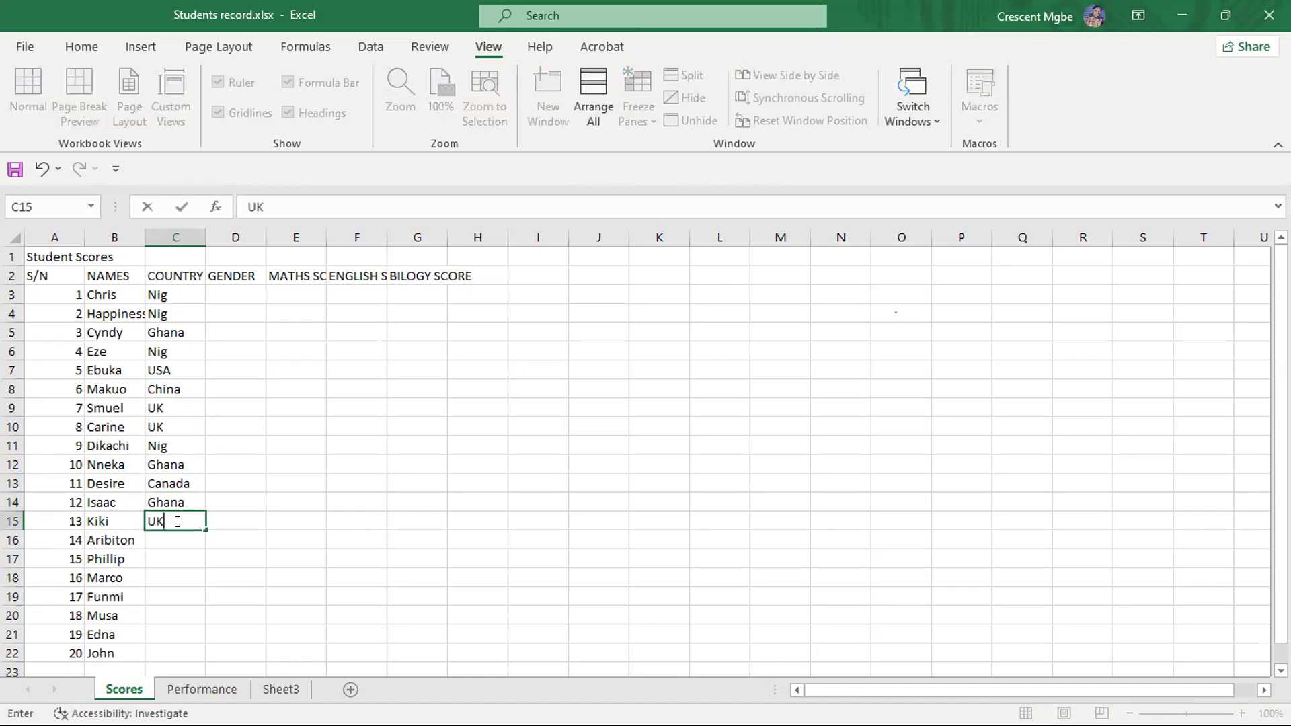
# - Enter Ghana as the country for student 14 in cell C16
pyautogui.click(184, 538)
pyautogui.write('Ghana')
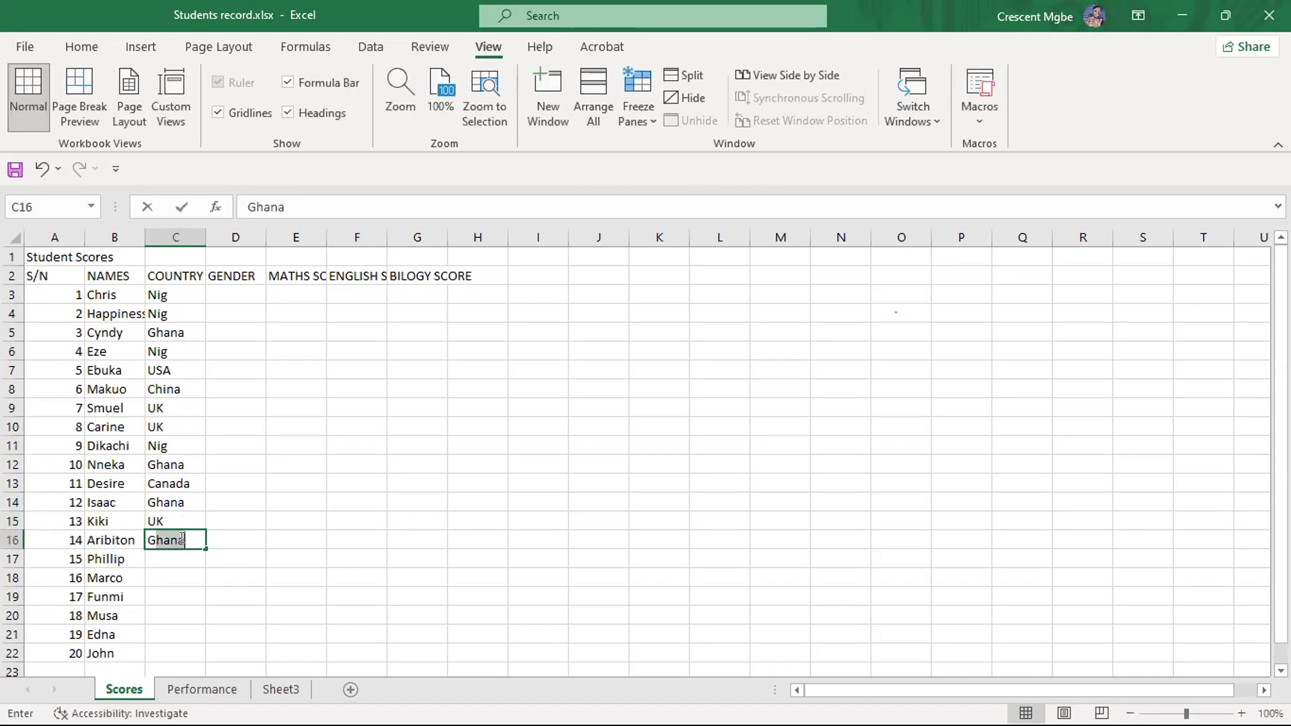
pyautogui.click(189, 567)
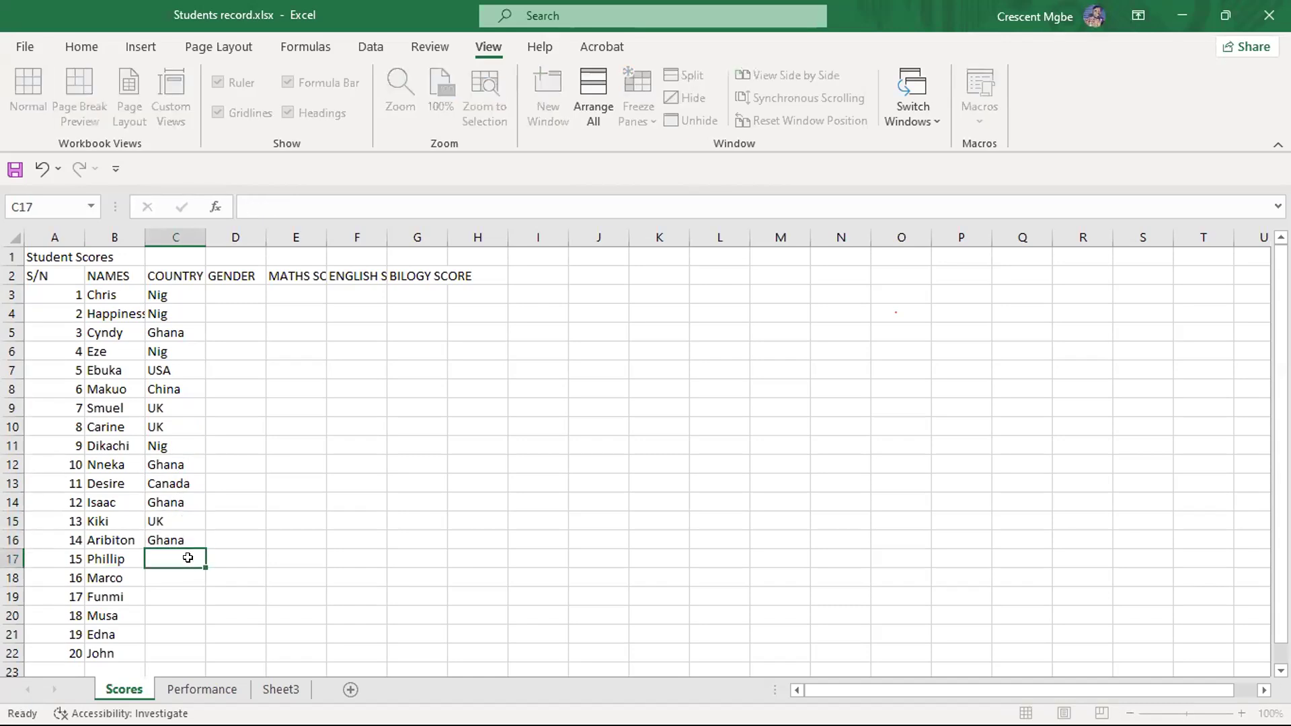
# - Replace the country of student 14 in cell C16 with Bkf
pyautogui.doubleClick(189, 537)
pyautogui.press('BackSpace')
pyautogui.press('BackSpace')
pyautogui.press('BackSpace')
pyautogui.press('BackSpace')
pyautogui.press('BackSpace')
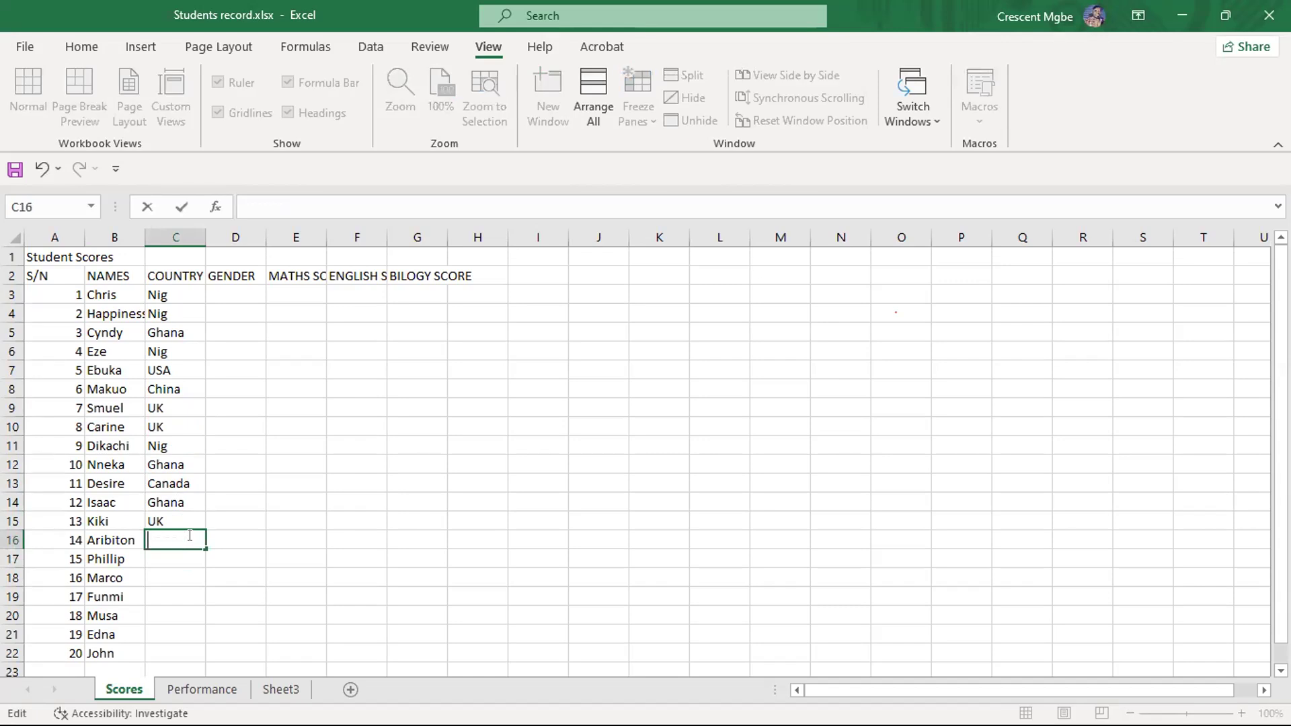
pyautogui.write('bkf')
pyautogui.press('BackSpace')
pyautogui.press('BackSpace')
pyautogui.press('BackSpace')
pyautogui.write('Bkf')
pyautogui.press('Return')
# - Enter Canada in cell C17 and USA in cell C18 of the COUNTRY column
pyautogui.scroll(-2, 201, 470)
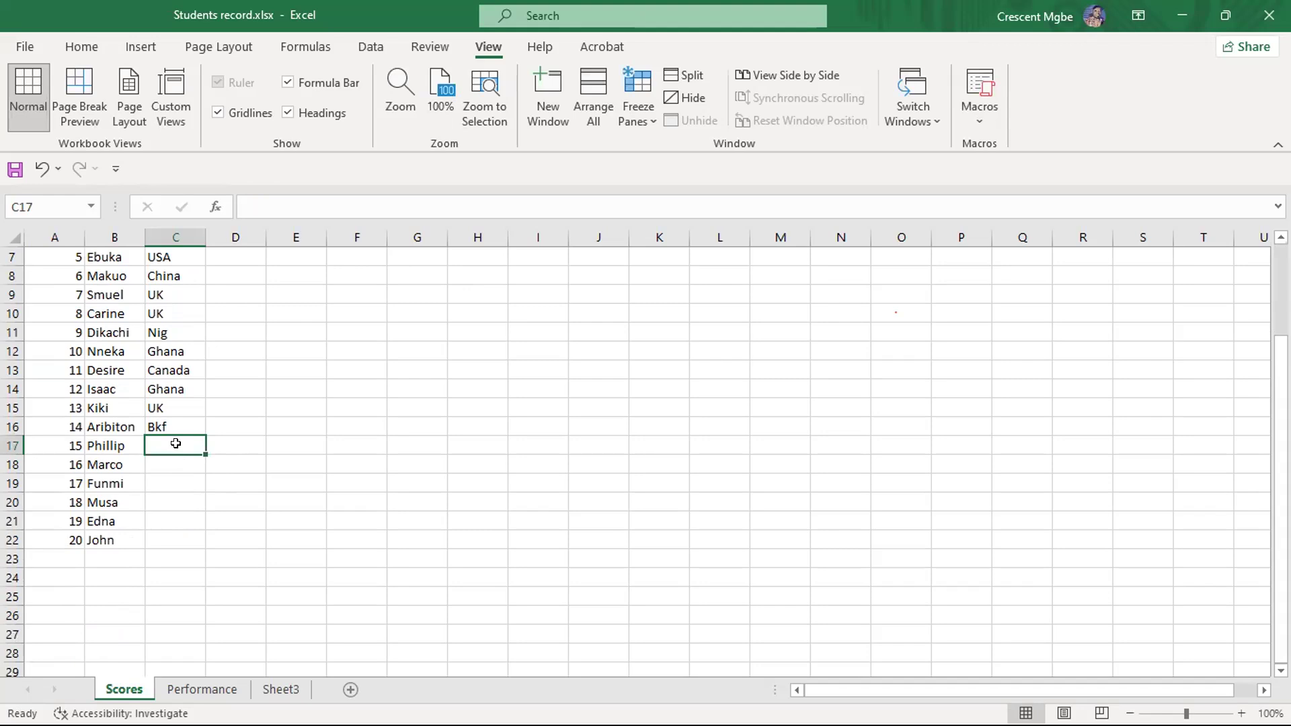
pyautogui.write('Canada')
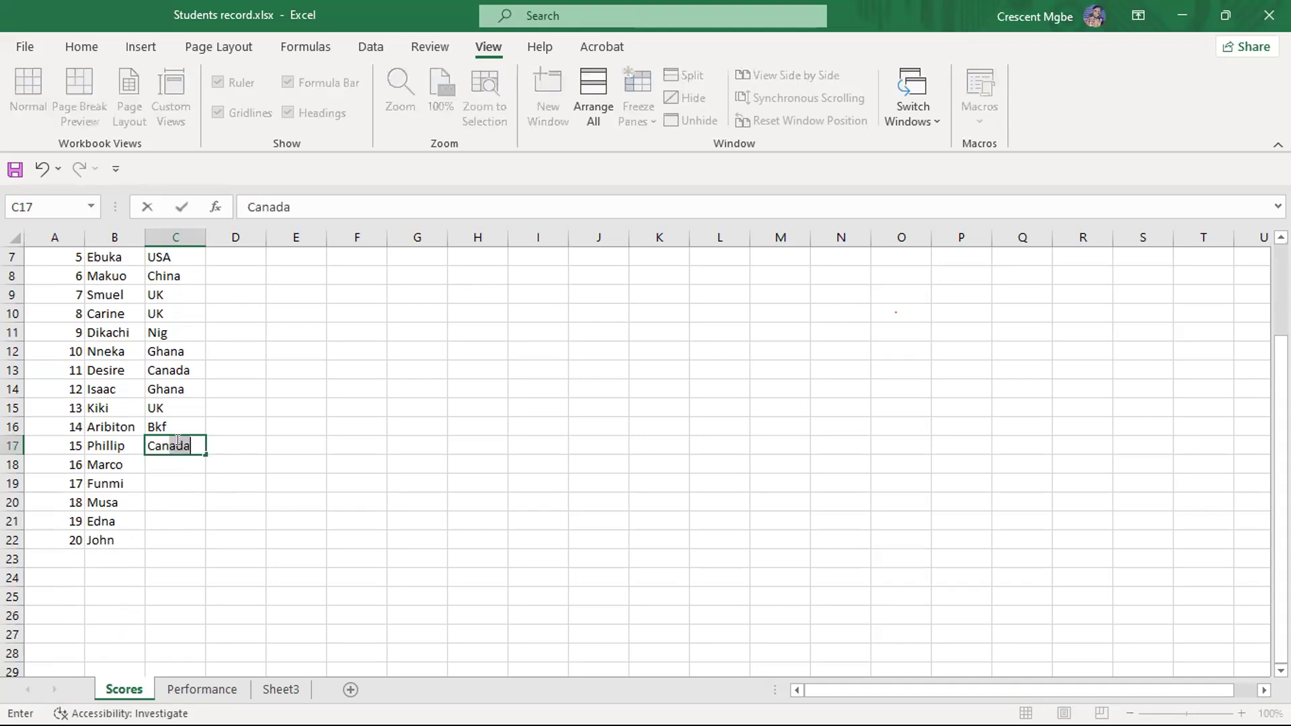
pyautogui.click(178, 460)
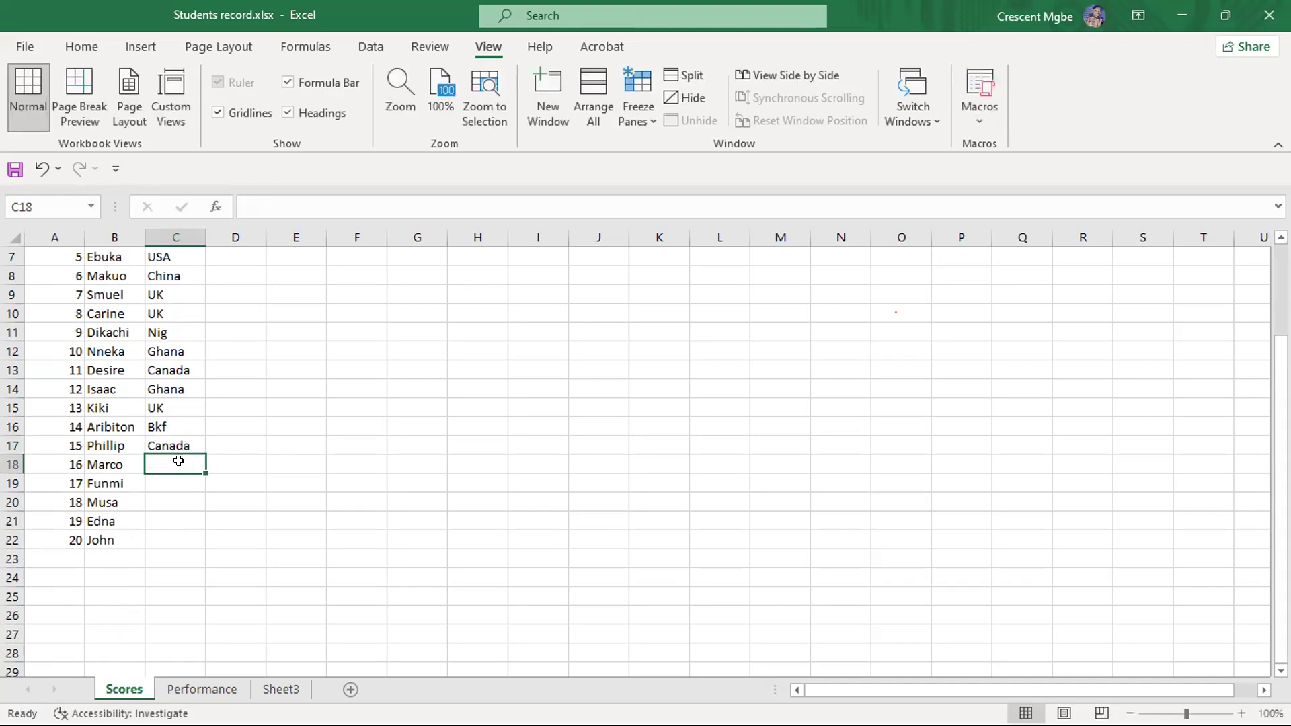
pyautogui.write('Usa')
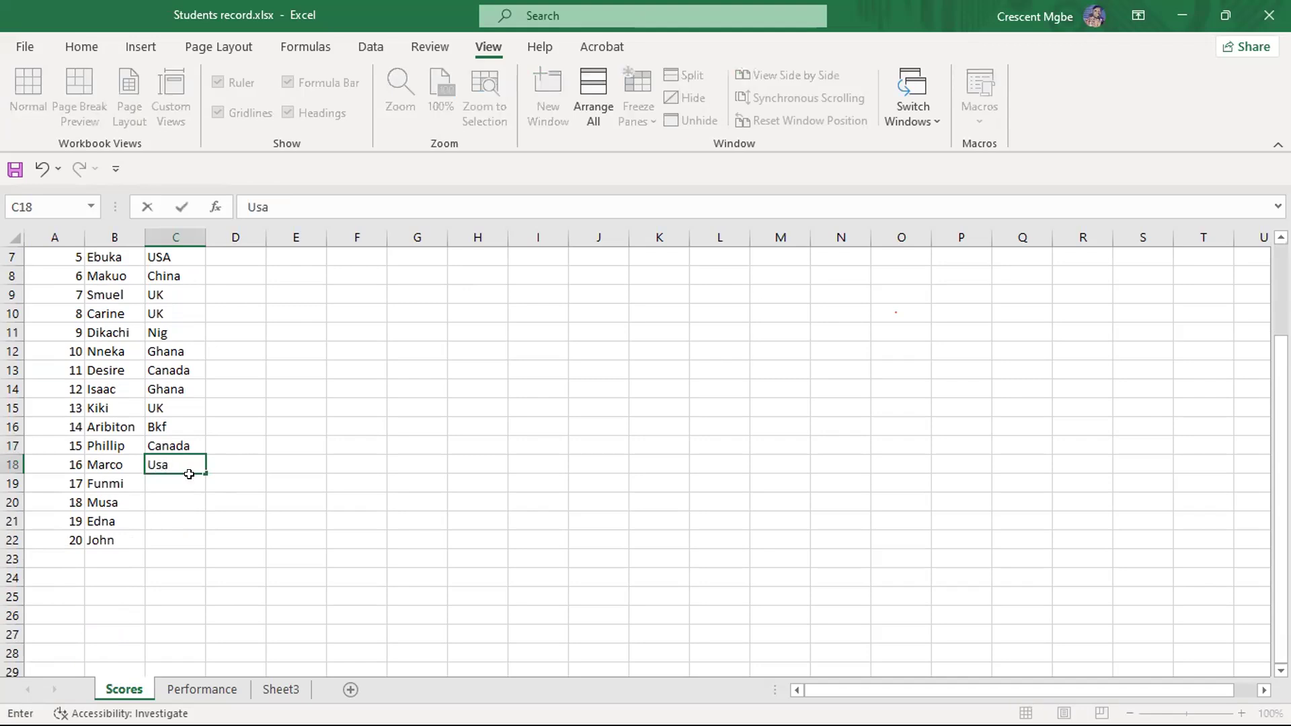
pyautogui.press('BackSpace')
pyautogui.press('BackSpace')
pyautogui.write('SA')
# - Enter USA as the country for student 17 in cell C19
pyautogui.click(178, 479)
pyautogui.write('USA')
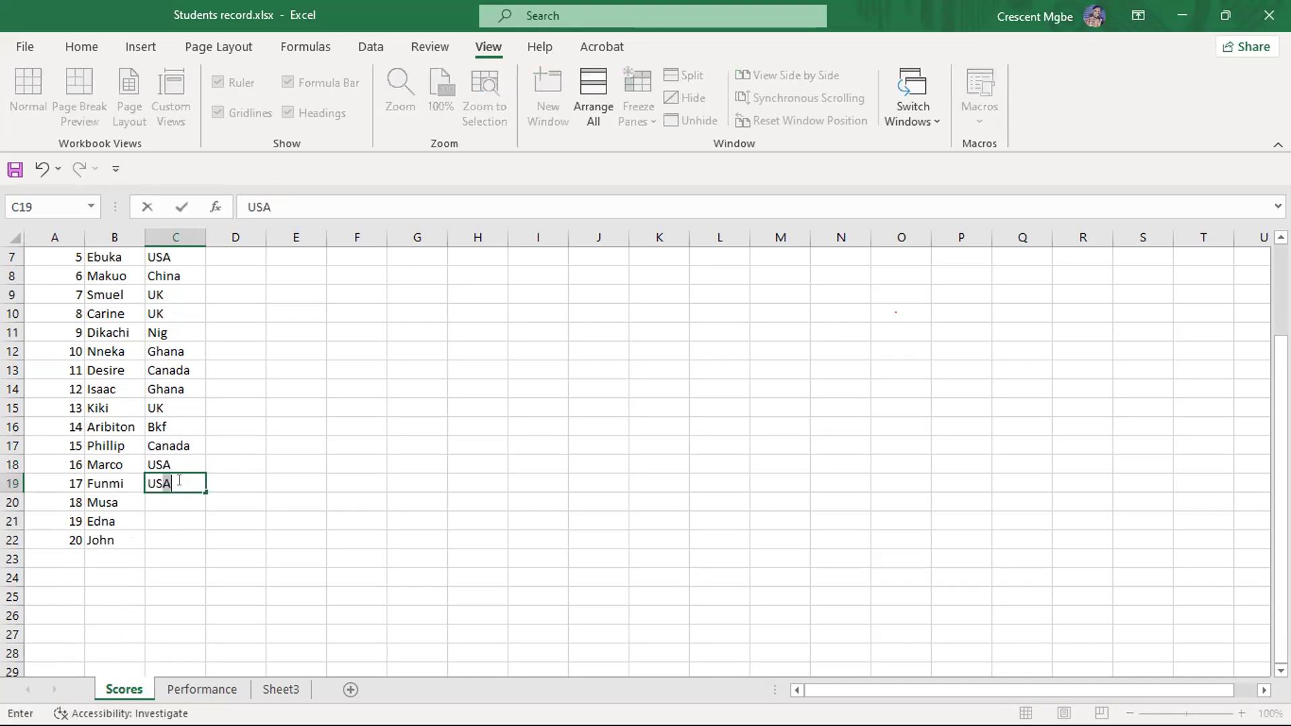
pyautogui.click(161, 497)
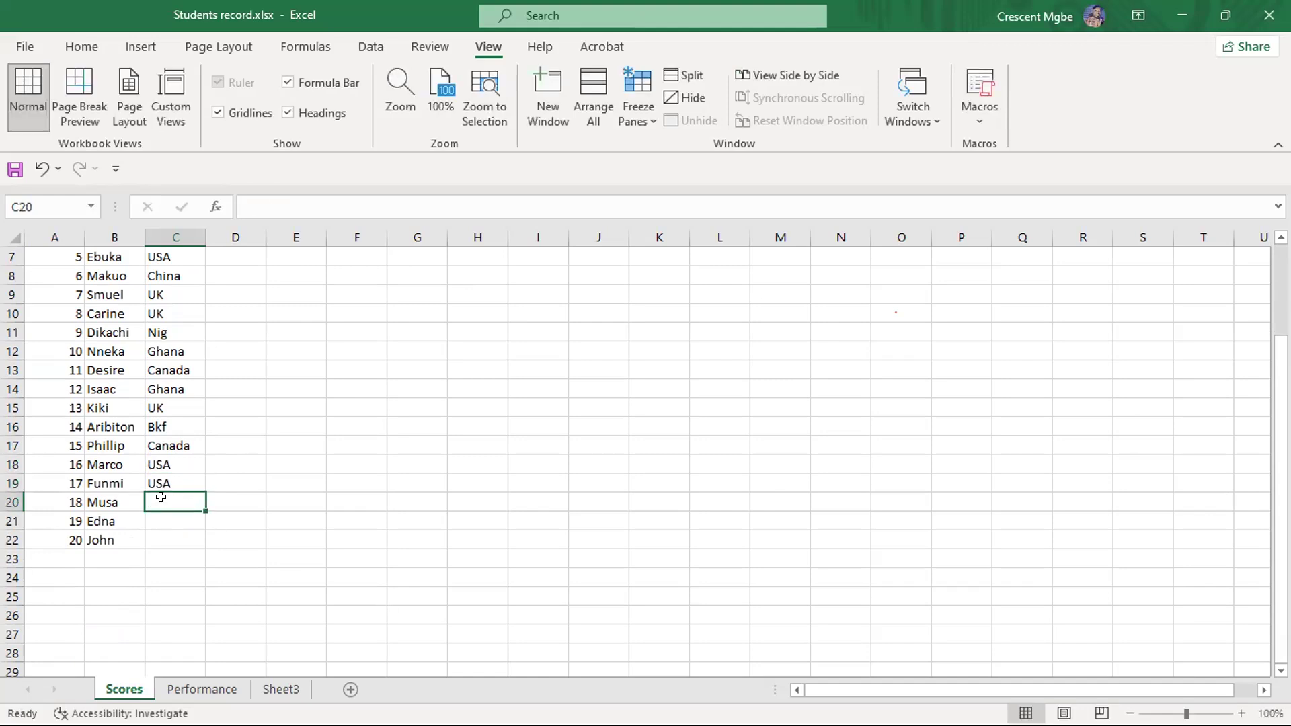
# - Replace the country of student 17 in cell C19 with UK and enter Nig in cell C20
pyautogui.click(165, 482)
pyautogui.doubleClick(166, 478)
pyautogui.press('BackSpace')
pyautogui.press('BackSpace')
pyautogui.press('BackSpace')
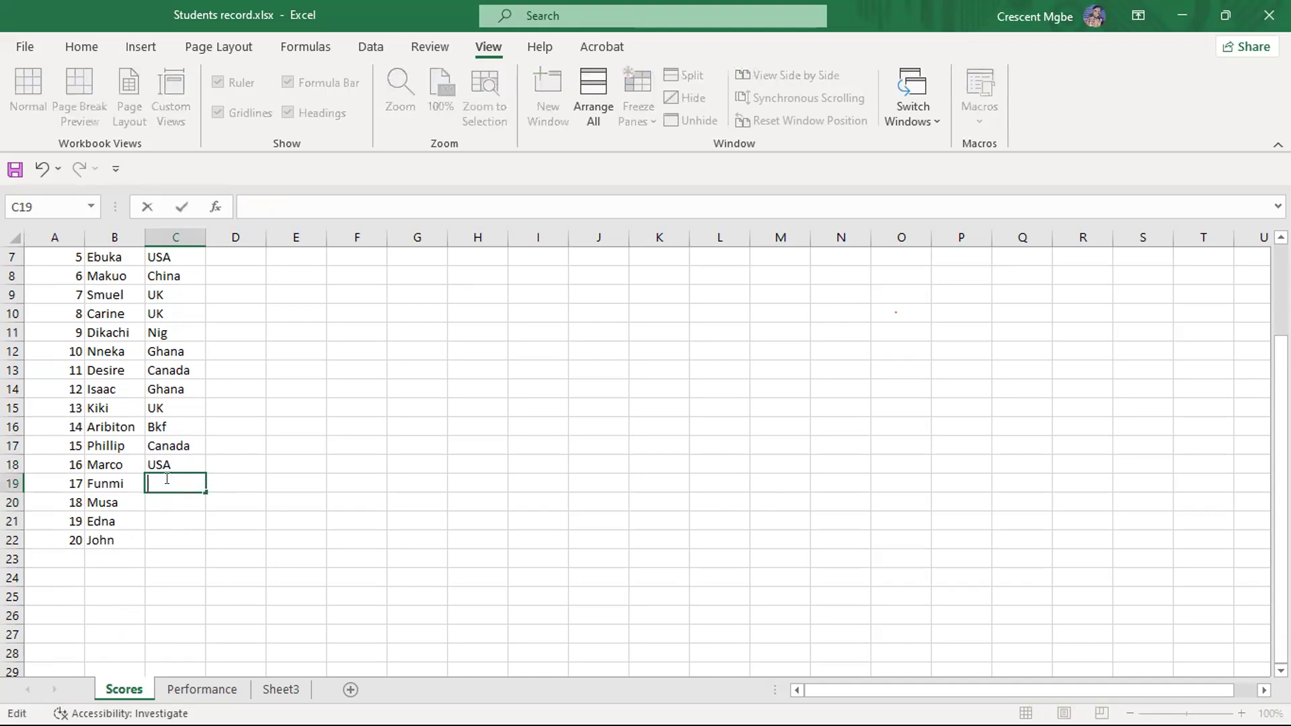
pyautogui.write('UYK')
pyautogui.press('BackSpace')
pyautogui.press('BackSpace')
pyautogui.write('K')
pyautogui.press('Return')
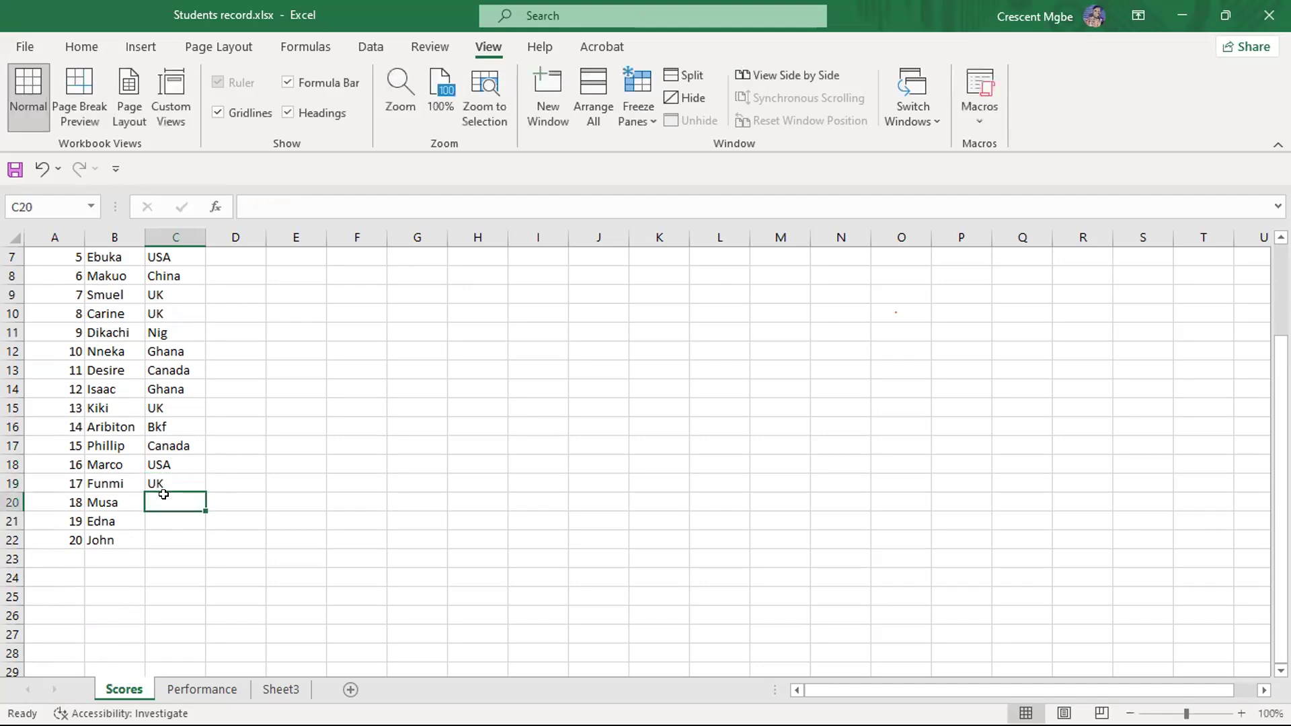
pyautogui.write('Nig')
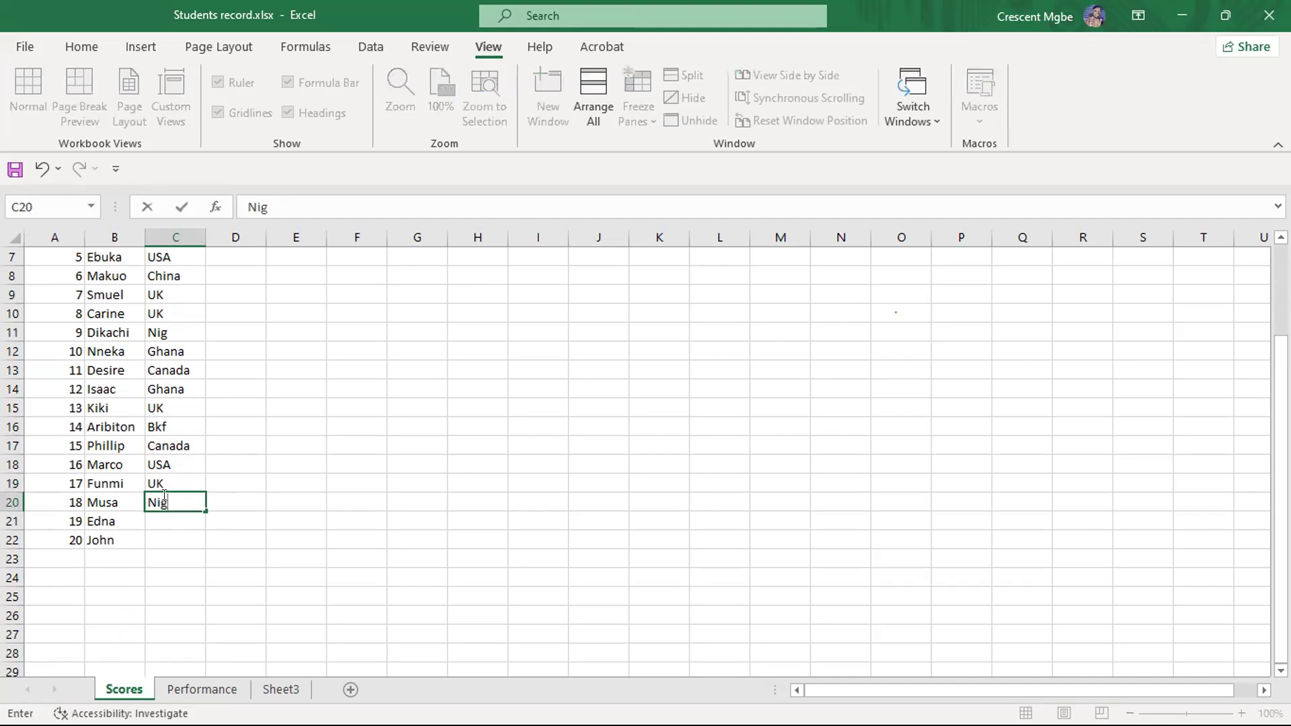
# - Enter UK in cell C21 and Canada in cell C22 of the COUNTRY column
pyautogui.press('Return')
pyautogui.write('UK')
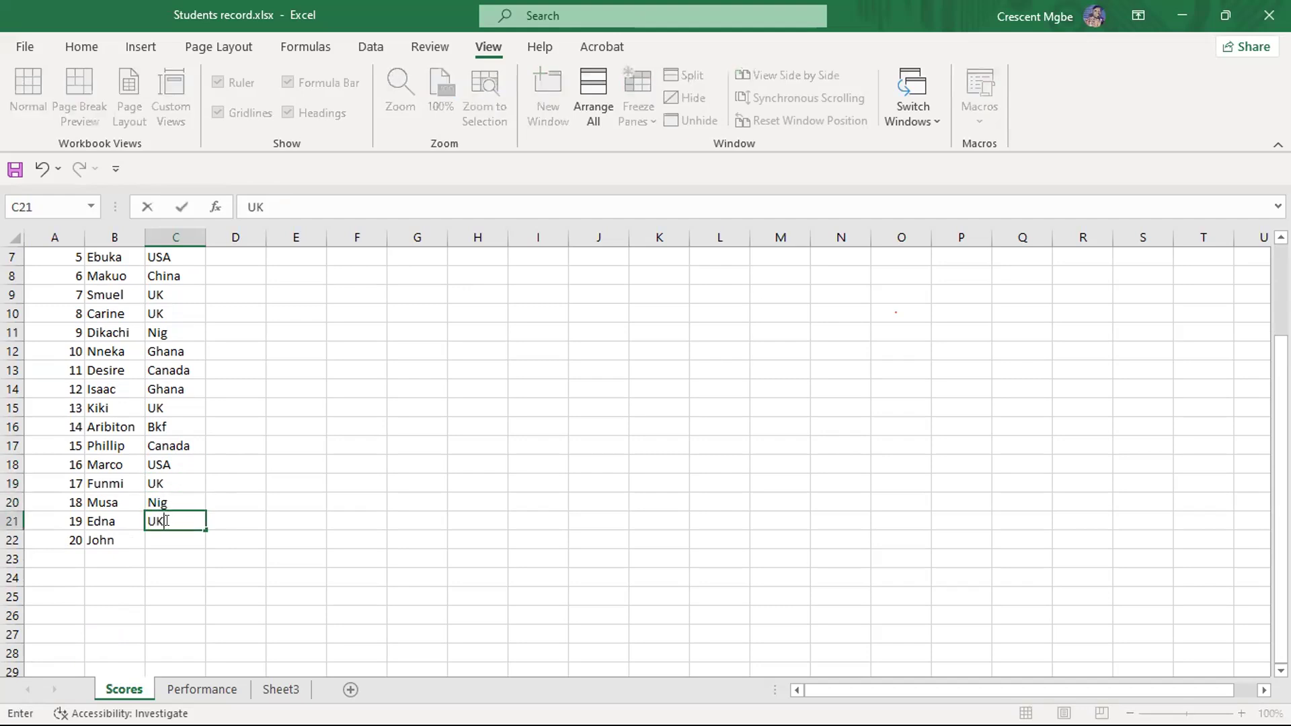
pyautogui.click(160, 538)
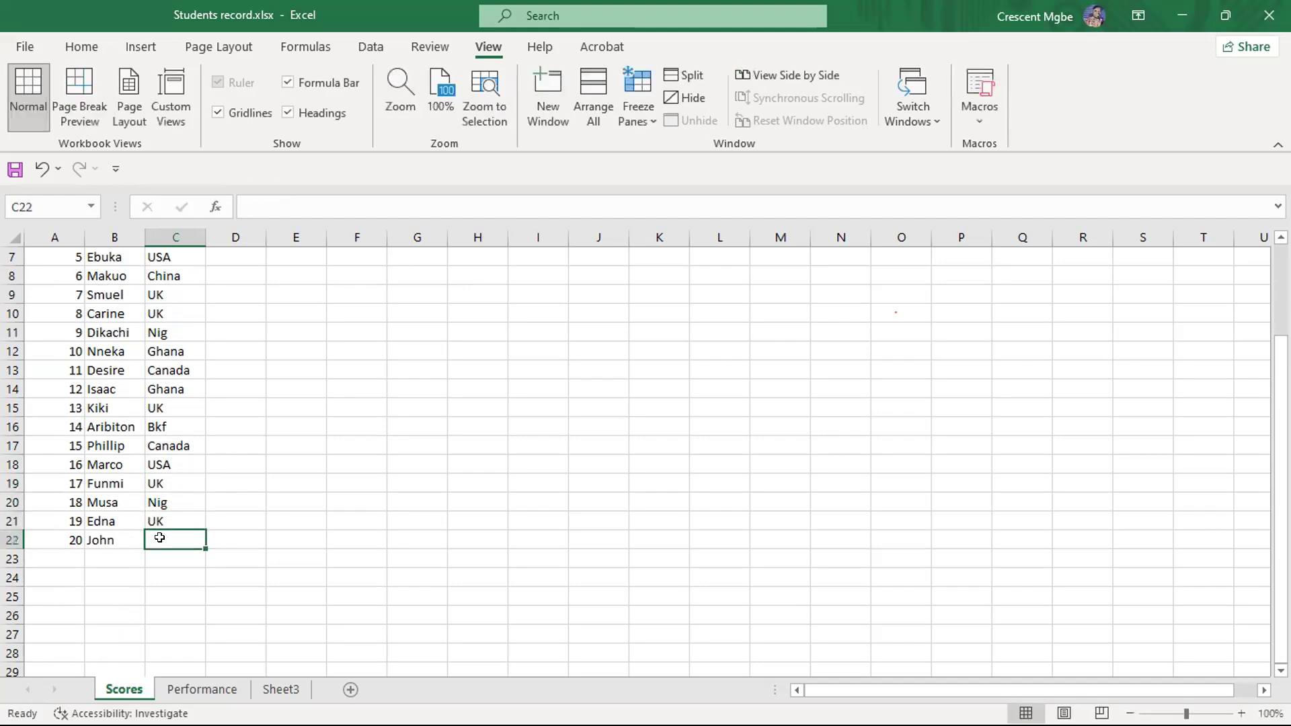
pyautogui.write('Canada')
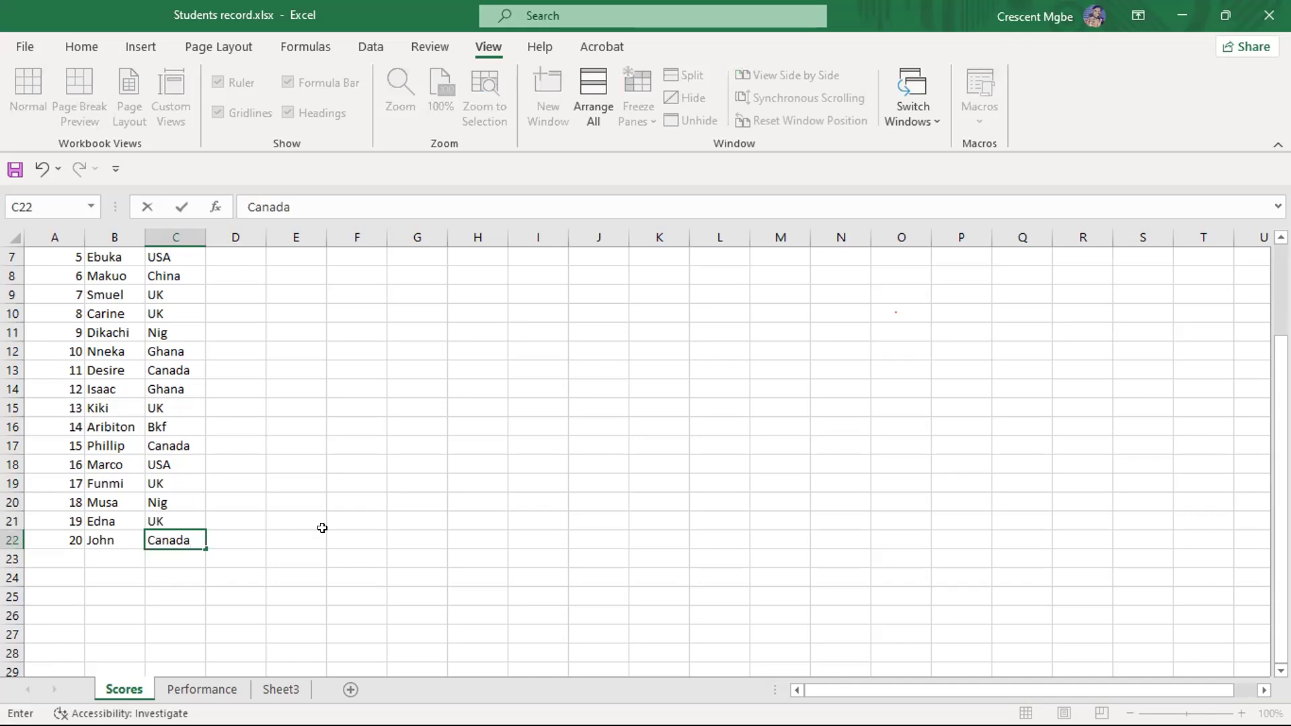
# - Enter M in cell D3 and F in cell D4 of the GENDER column
pyautogui.scroll(2, 323, 407)
pyautogui.click(240, 285)
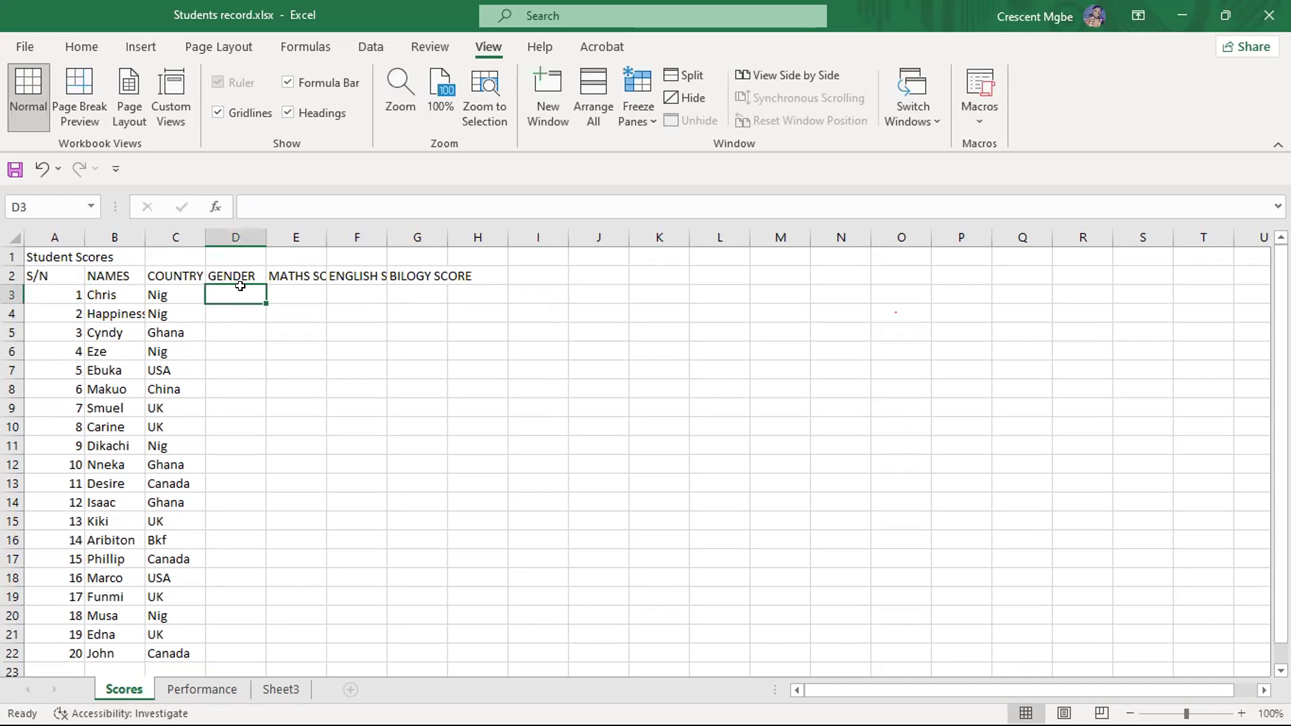
pyautogui.write('M')
pyautogui.click(237, 310)
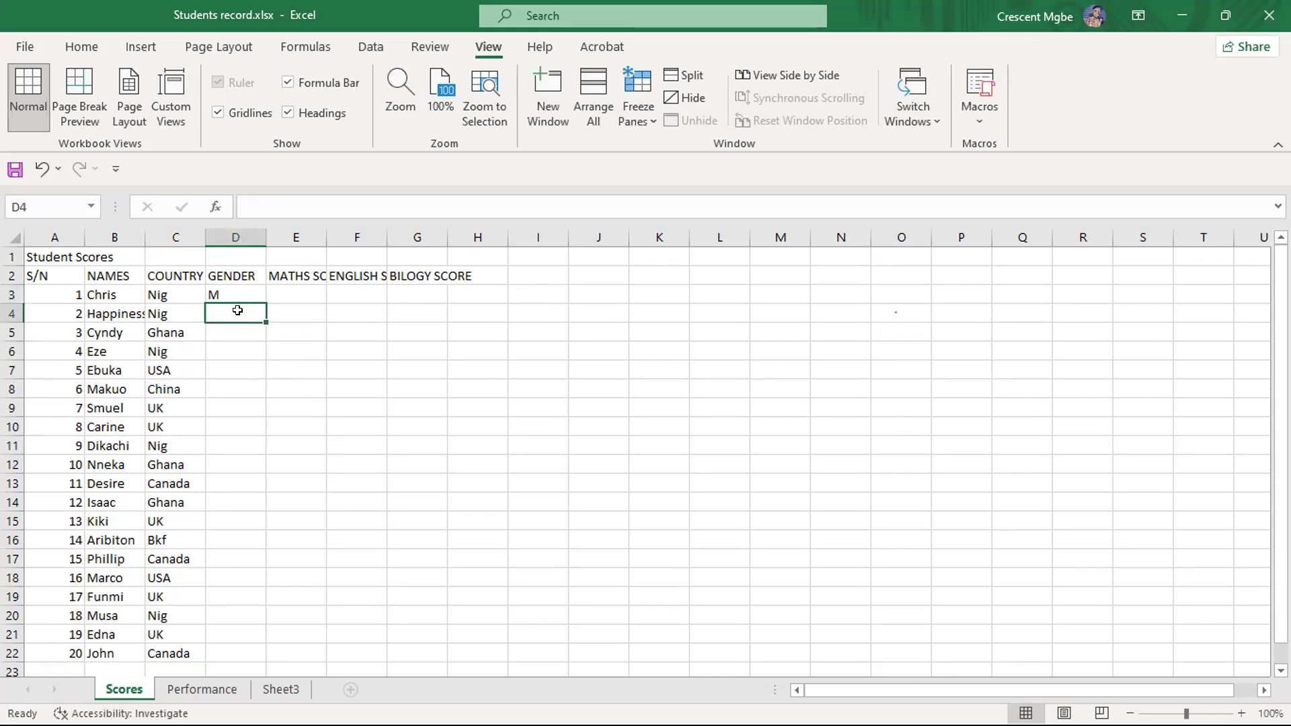
pyautogui.write('F')
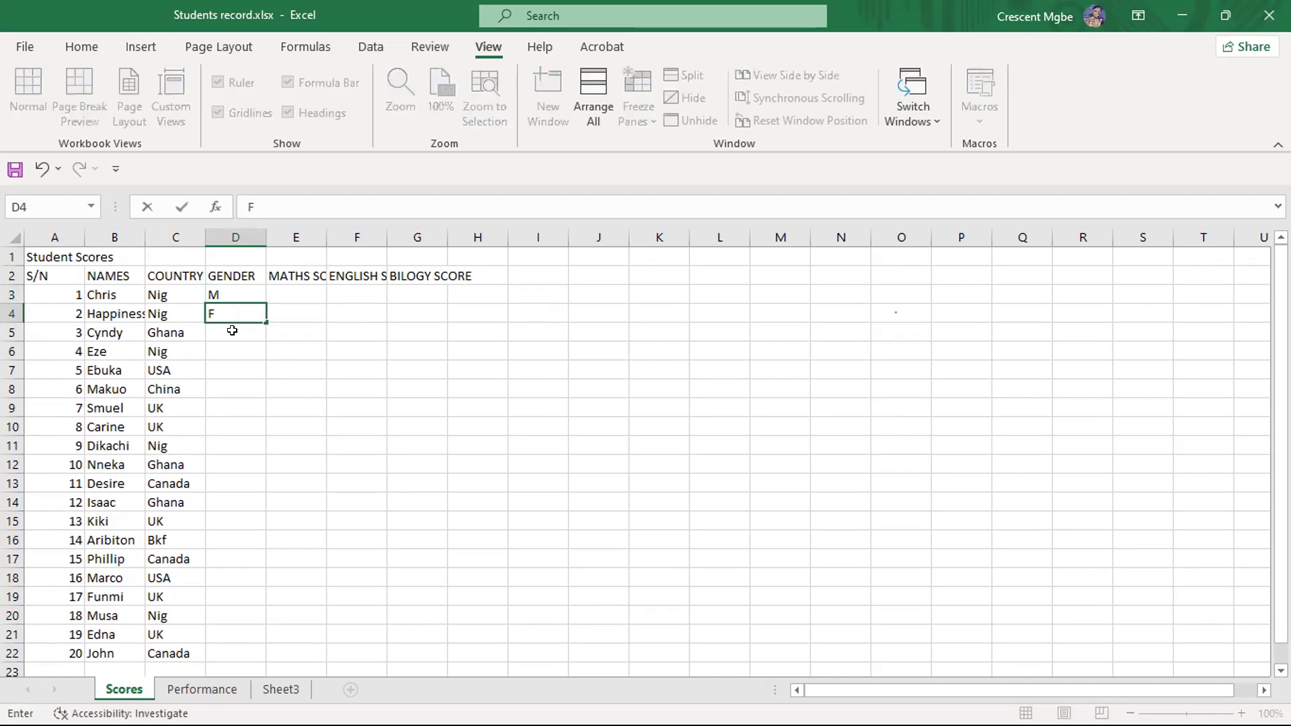
# - Enter M as the gender in cell D5 and fill it down to cell D14
pyautogui.click(230, 330)
pyautogui.write('M')
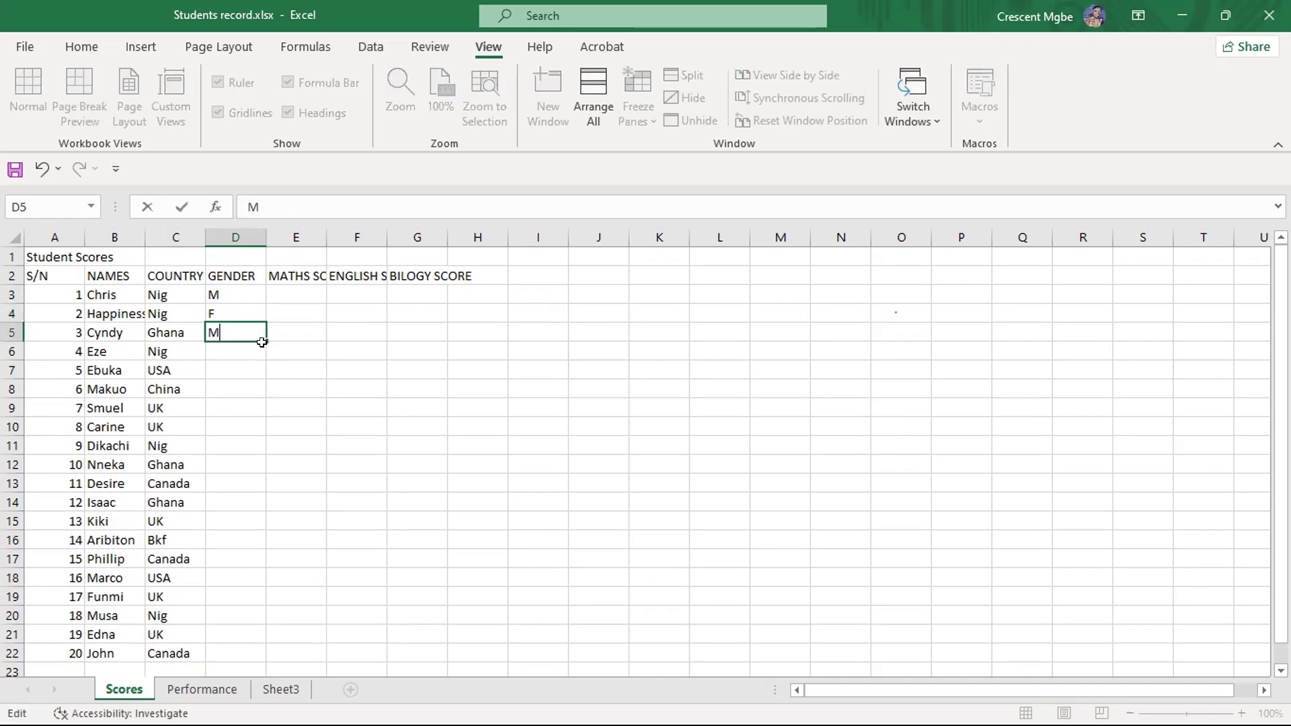
pyautogui.moveTo(266, 341); pyautogui.dragTo(271, 510)
# - Enter F as the gender in cell D15 and fill it down to cell D22
pyautogui.scroll(-2, 246, 404)
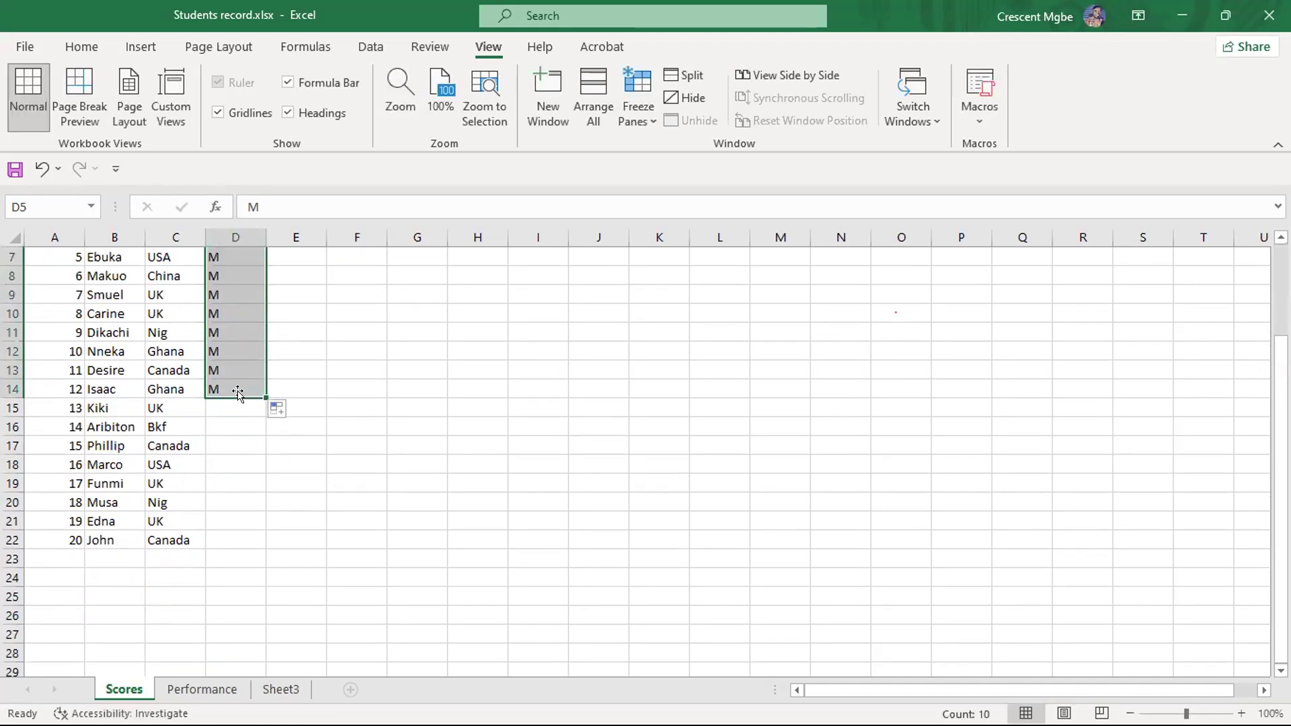
pyautogui.click(235, 403)
pyautogui.write('F')
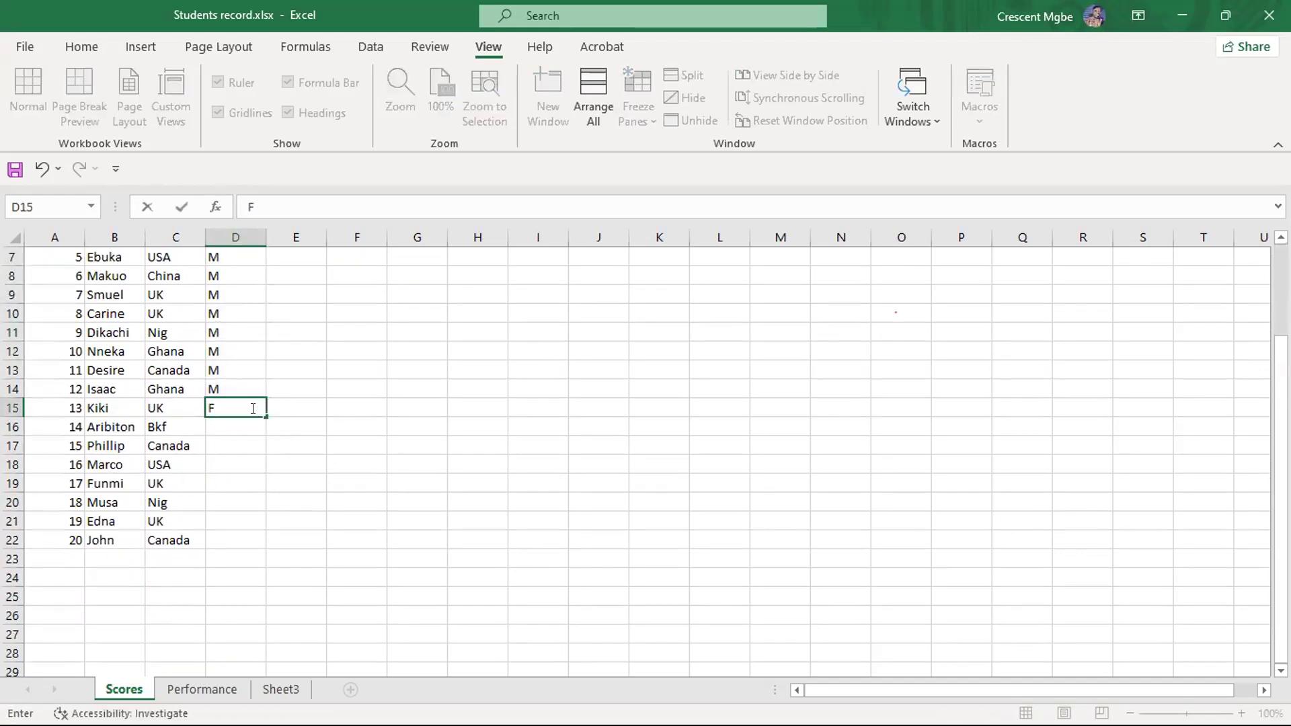
pyautogui.moveTo(263, 415); pyautogui.dragTo(269, 544)
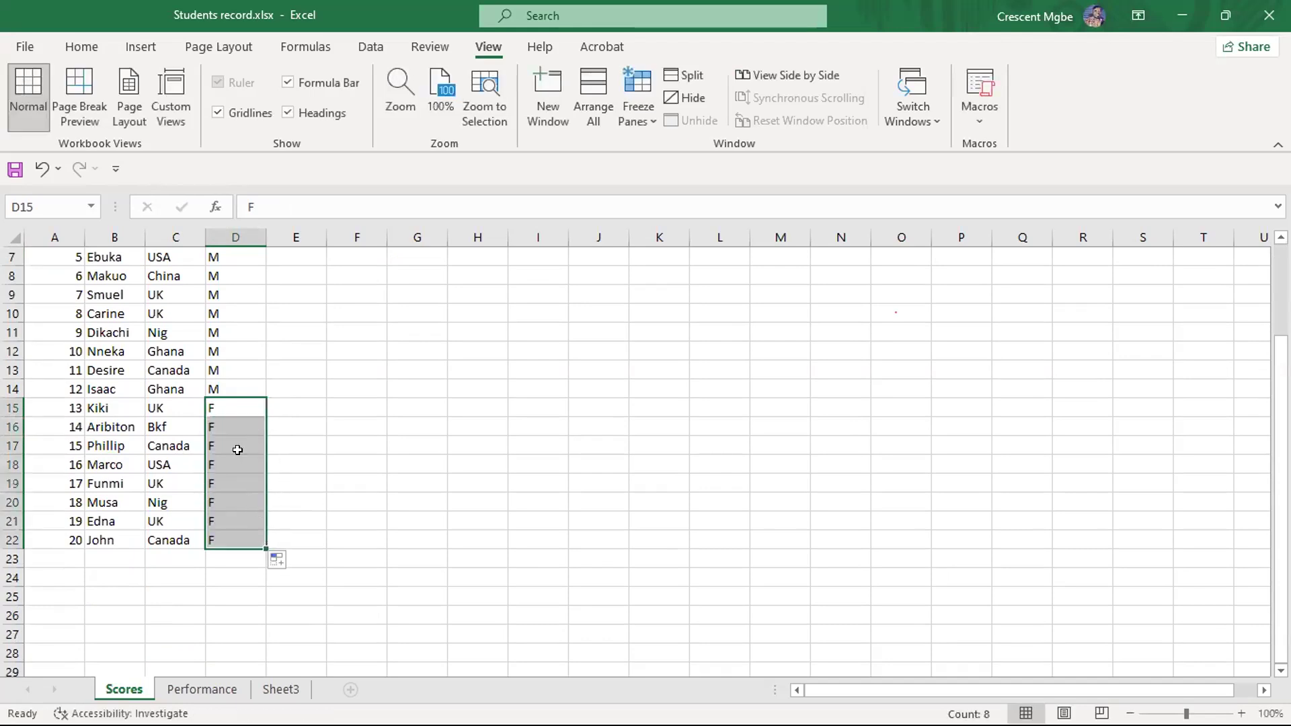
# - Replace the country of student 16 in cell C18 with SD
pyautogui.scroll(1, 238, 449)
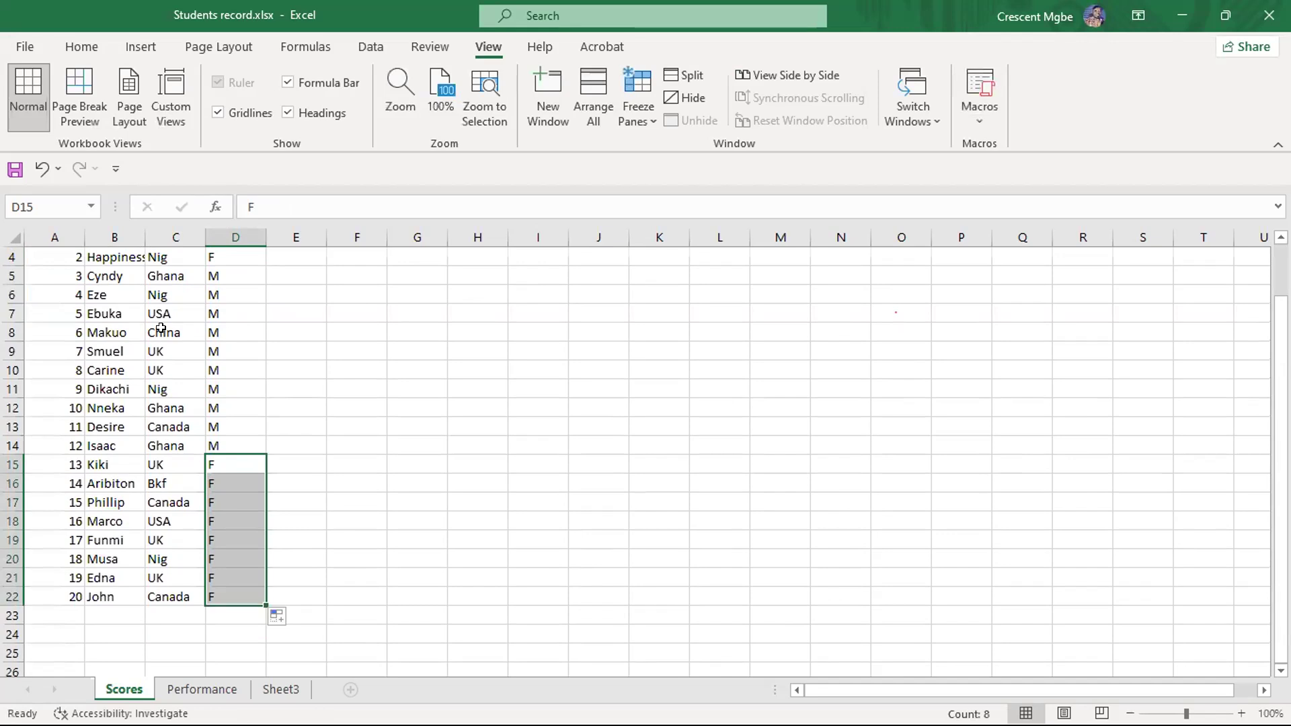
pyautogui.click(176, 516)
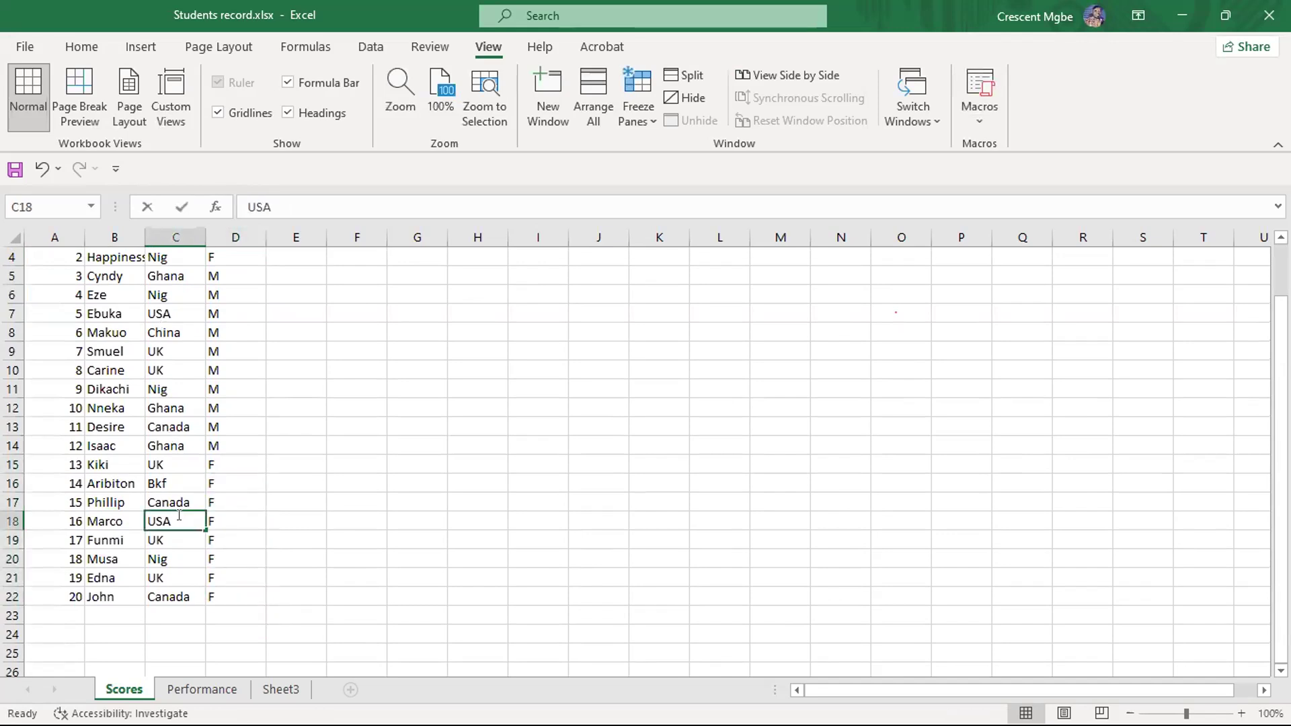
pyautogui.doubleClick(179, 515)
pyautogui.press('BackSpace')
pyautogui.press('BackSpace')
pyautogui.press('BackSpace')
pyautogui.write('SD')
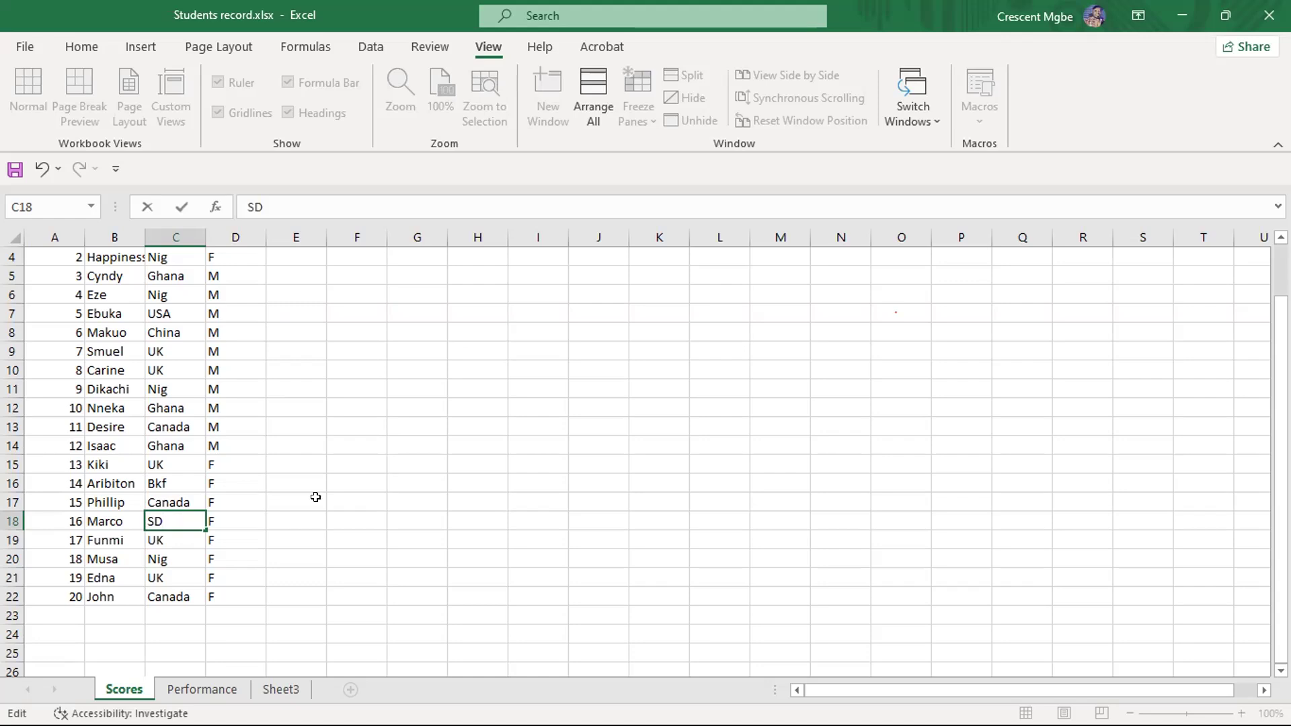
pyautogui.click(368, 461)
# - Enter student 1's scores in row 3: 34 for maths, 23 for English and 56 for biology
pyautogui.scroll(1, 343, 404)
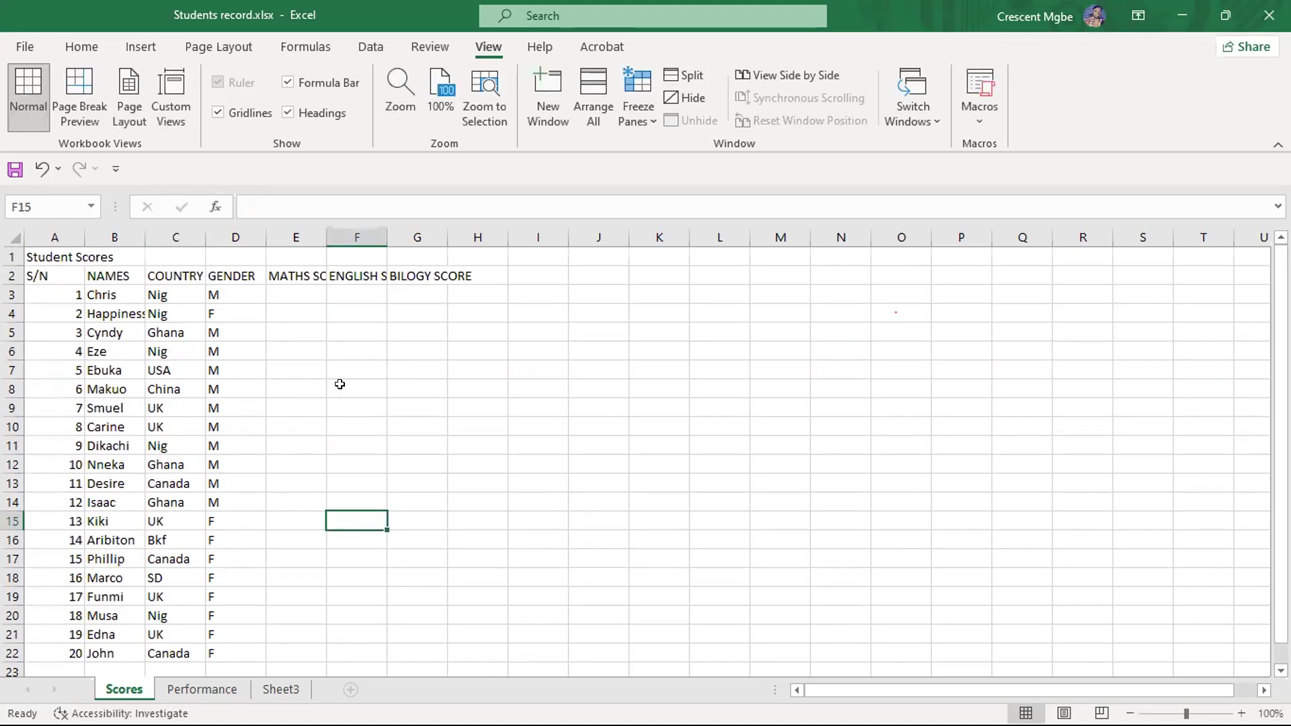
pyautogui.click(294, 285)
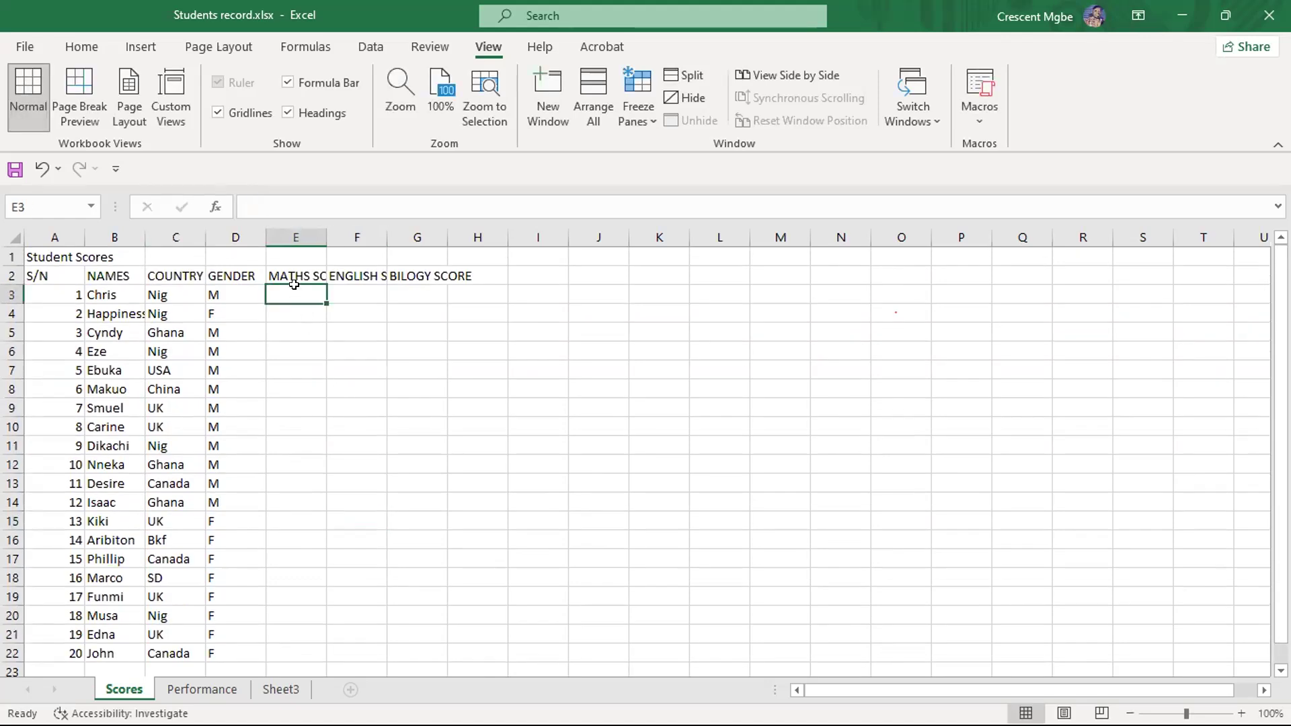
pyautogui.write('34')
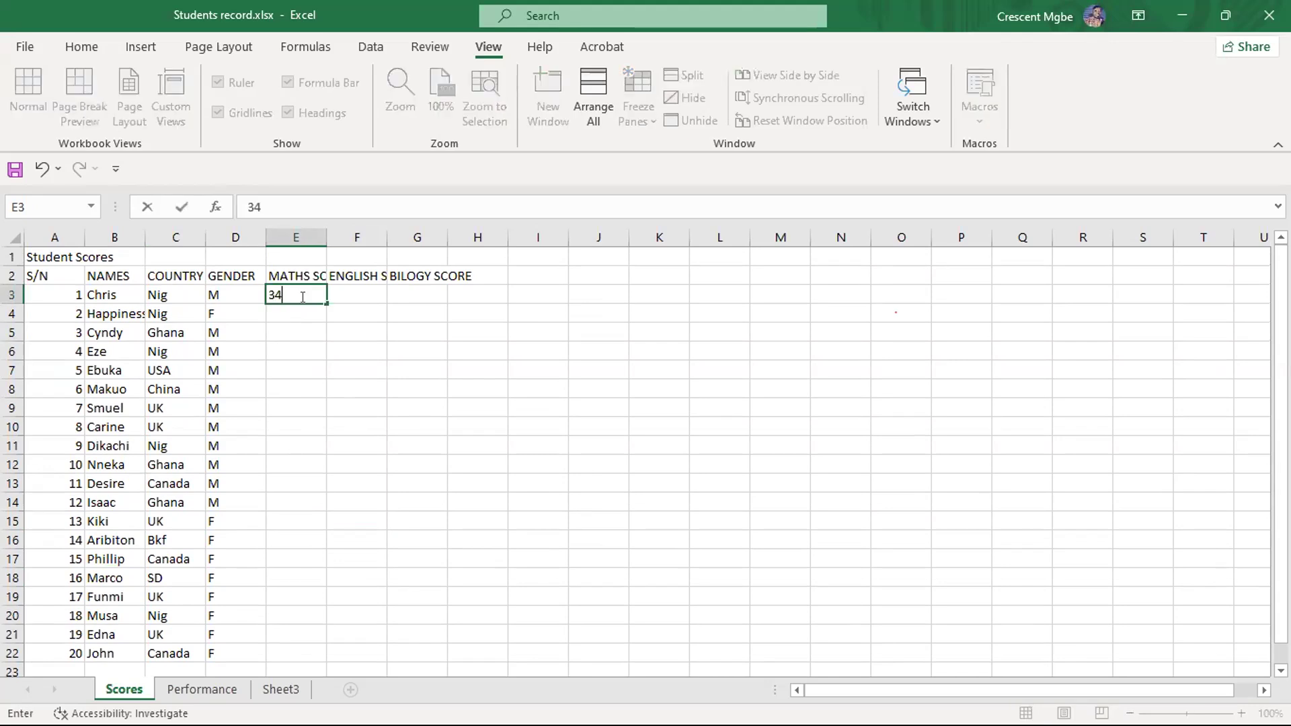
pyautogui.click(342, 293)
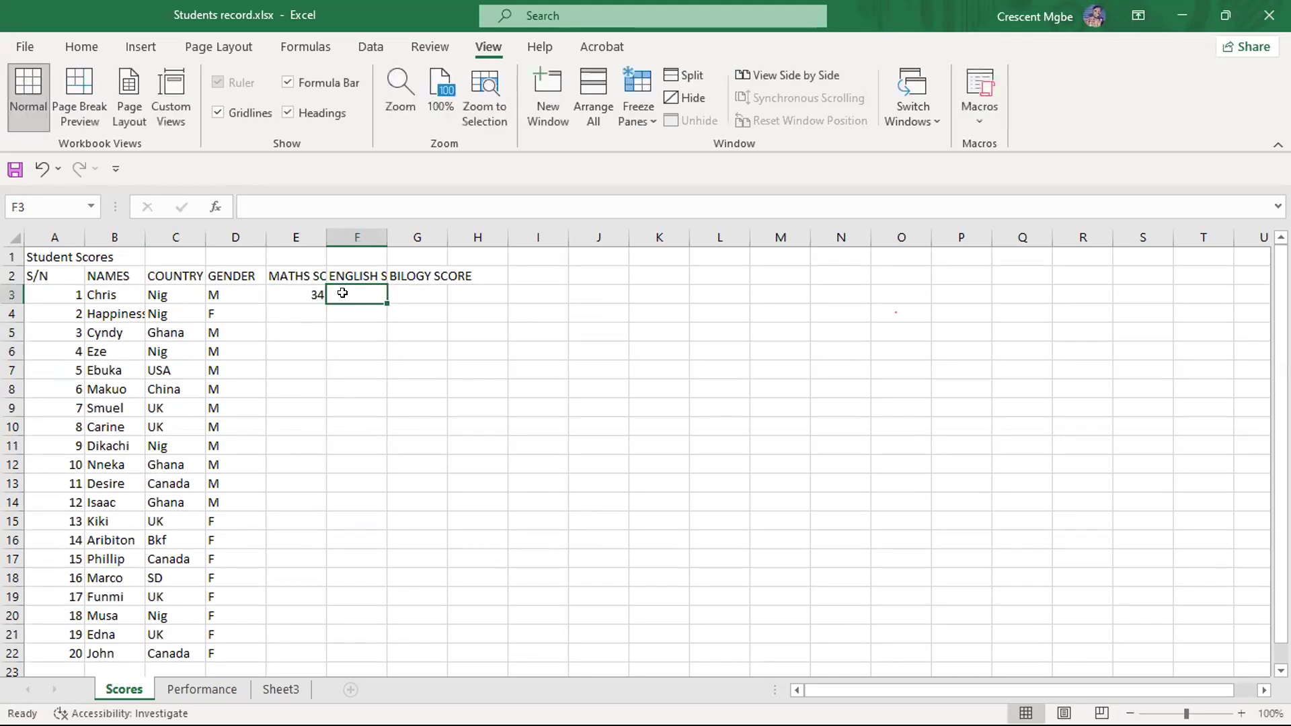
pyautogui.write('23')
pyautogui.click(406, 293)
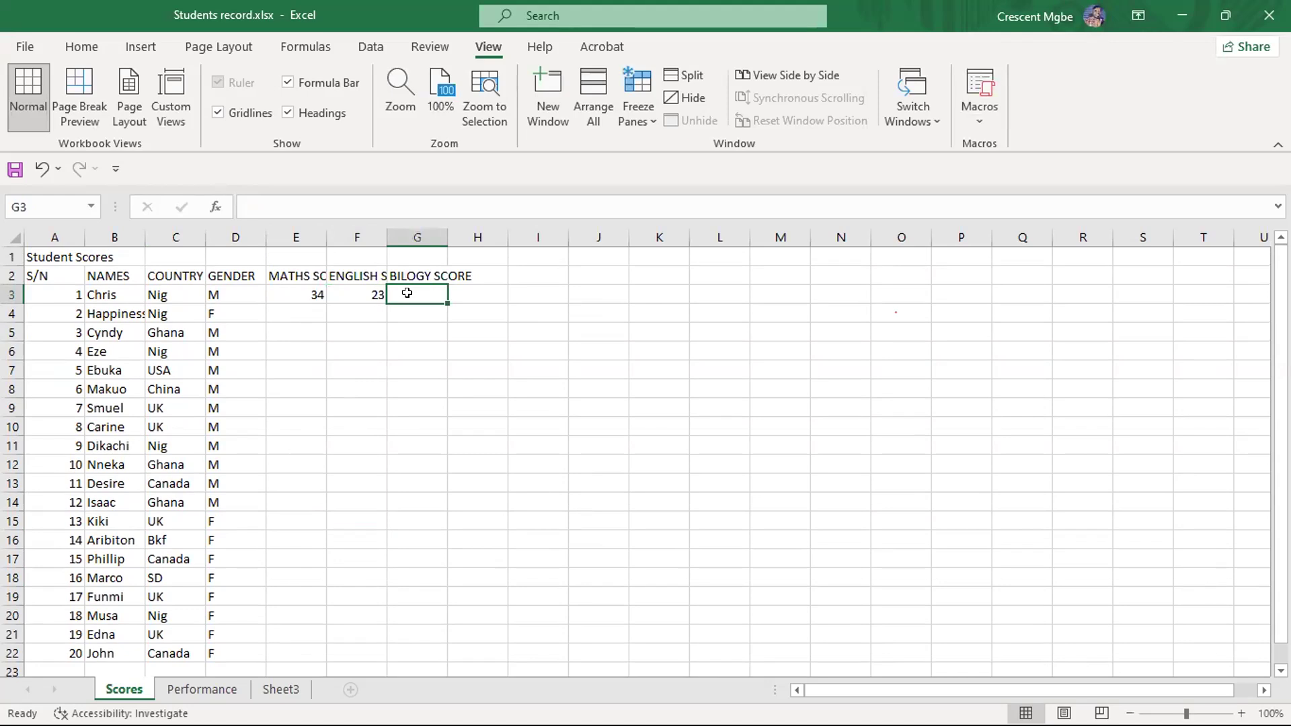
pyautogui.write('56')
# - Enter student 2's scores in row 4: 50 for maths, 56 for English and 60 for biology
pyautogui.click(306, 312)
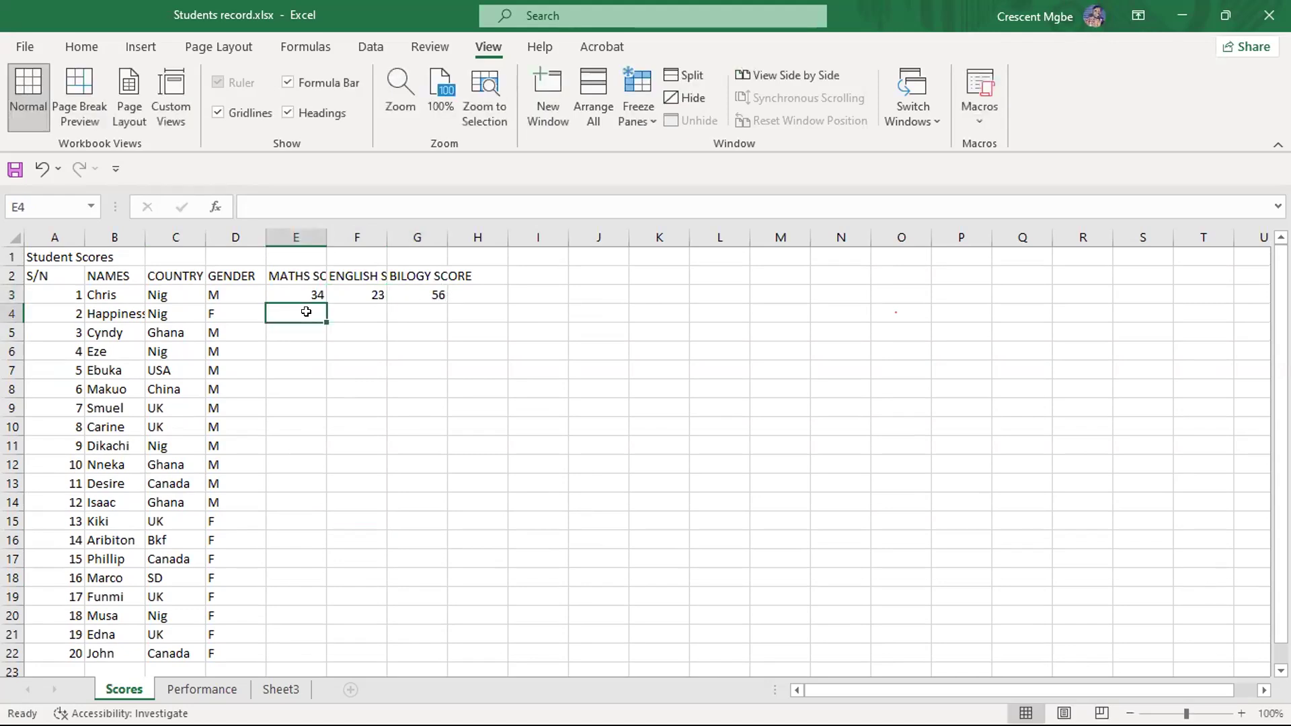
pyautogui.write('50')
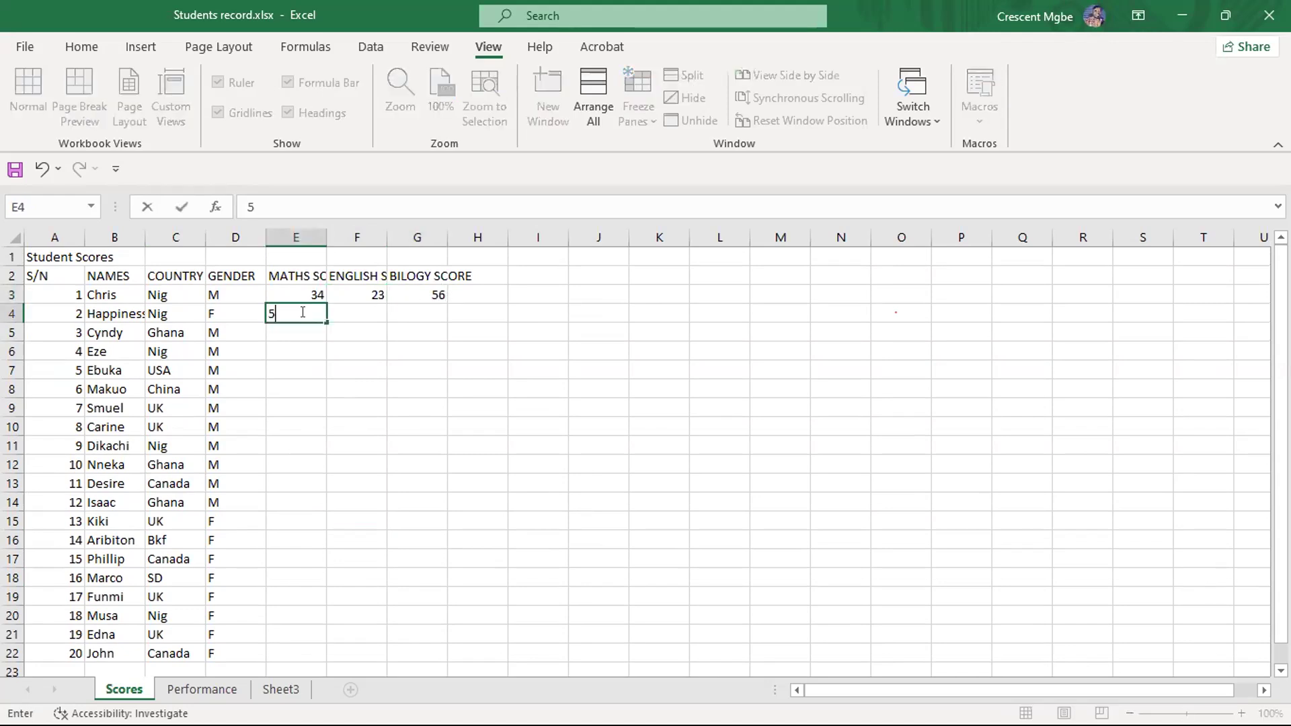
pyautogui.click(373, 308)
pyautogui.write('56')
pyautogui.click(418, 306)
pyautogui.write('60')
# - Enter student 3's scores in row 5: 34 for maths, 65 for English and 54 for biology
pyautogui.click(288, 340)
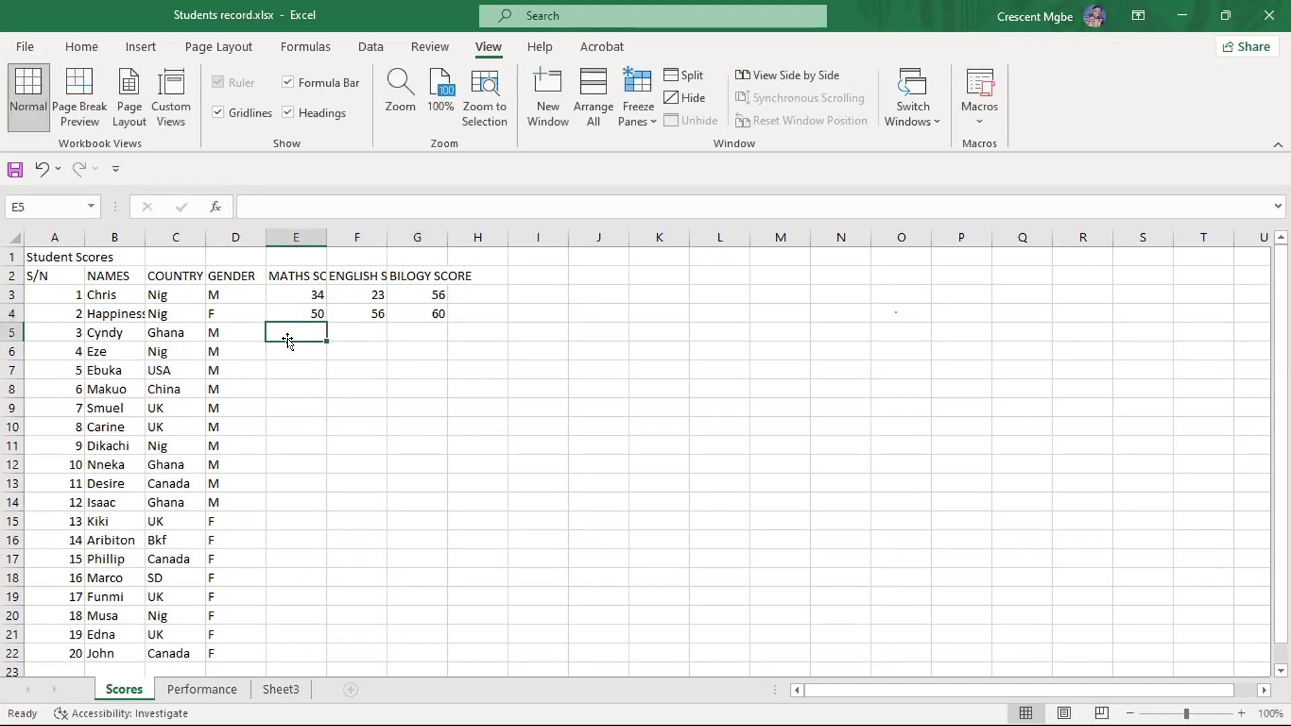
pyautogui.write('34')
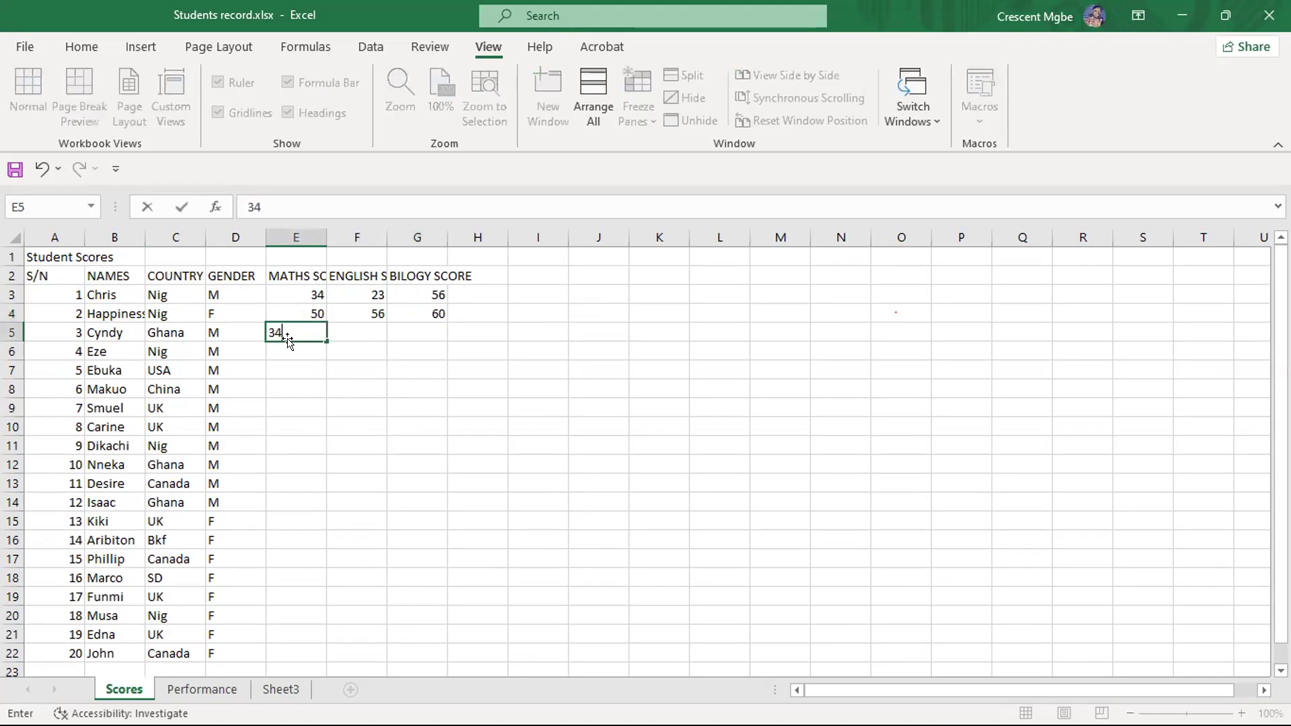
pyautogui.click(353, 327)
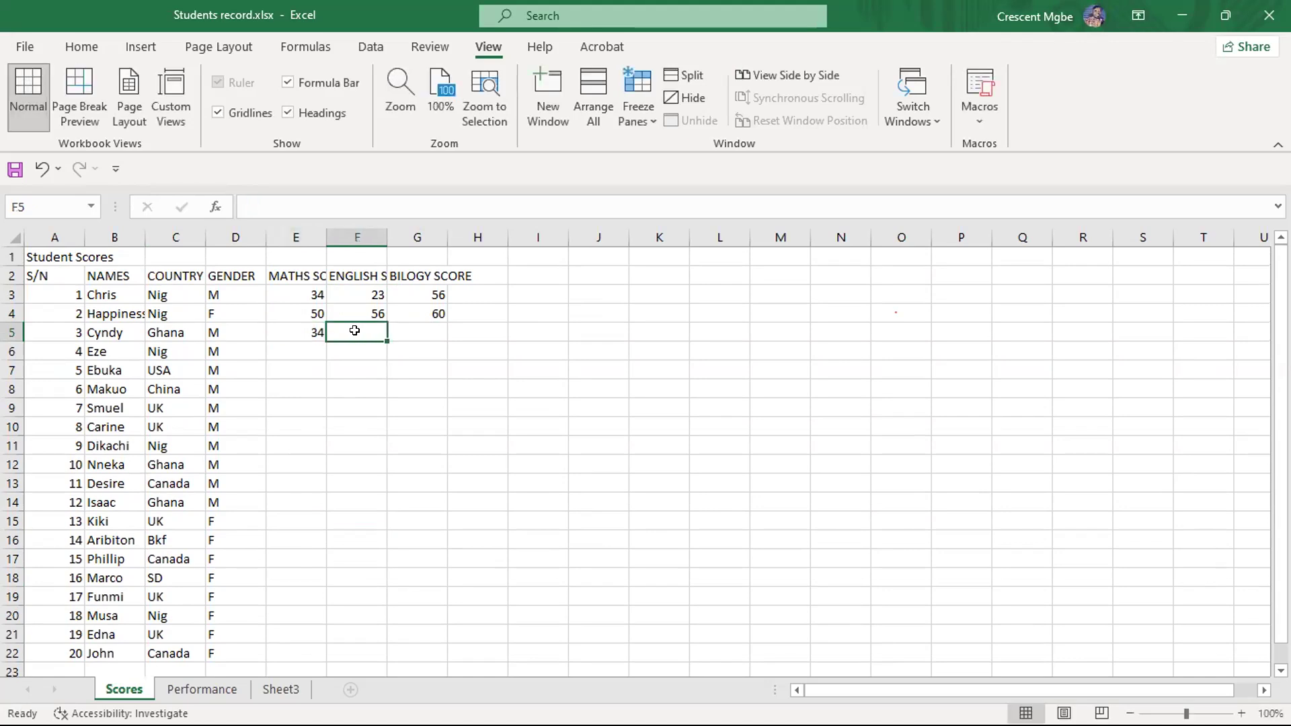
pyautogui.write('5')
pyautogui.press('BackSpace')
pyautogui.write('65')
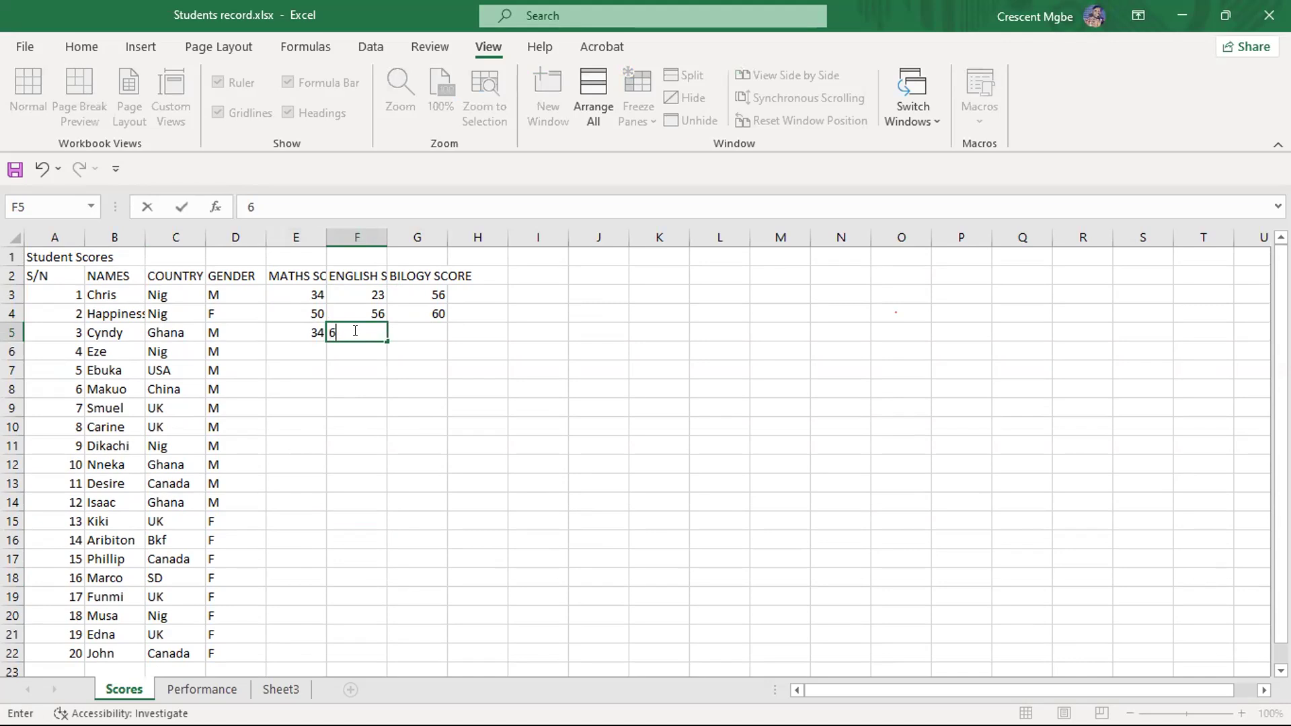
pyautogui.click(430, 332)
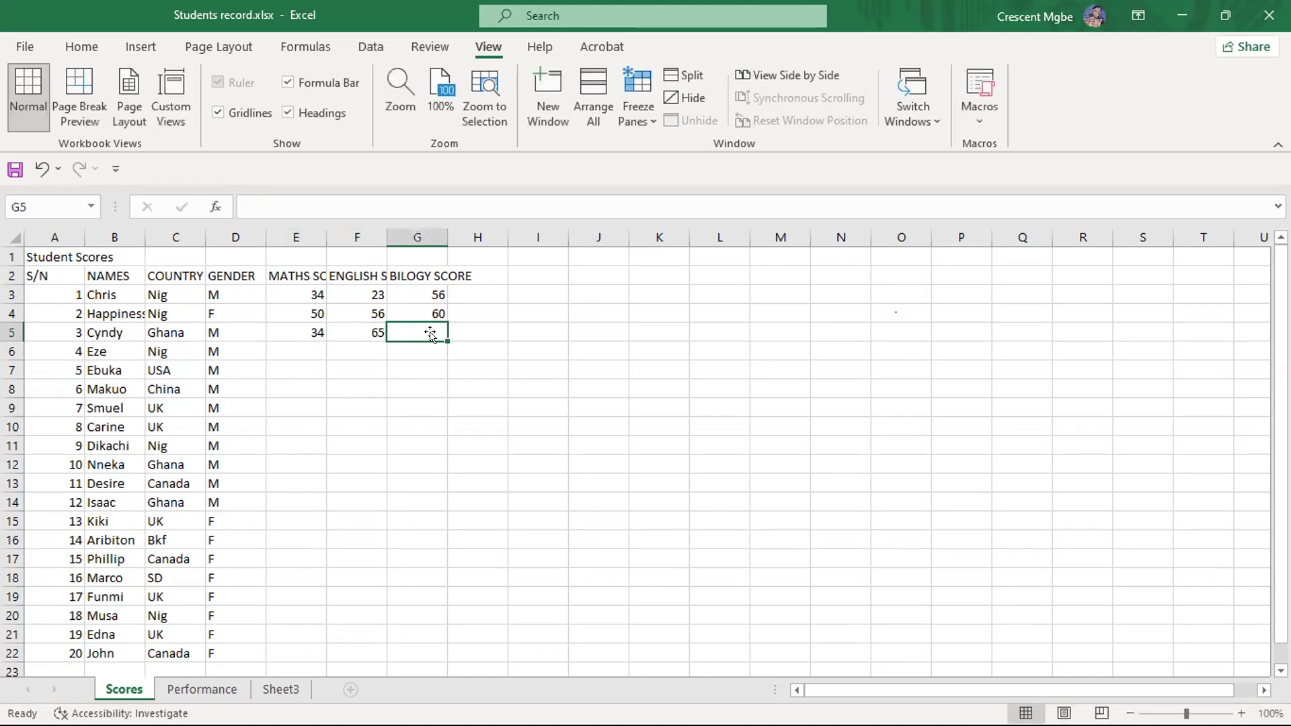
pyautogui.write('54')
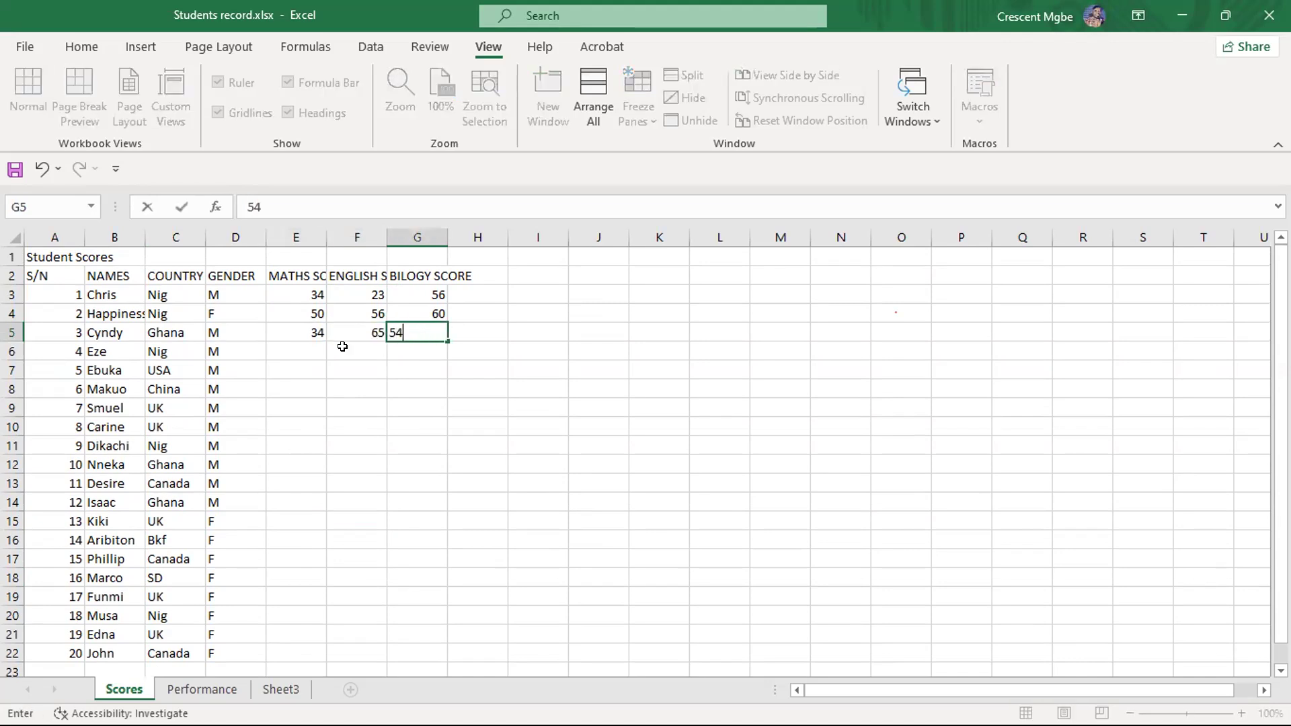
# - Enter student 4's scores in row 6: 60 for maths, 43 for English and 45 for biology
pyautogui.click(295, 352)
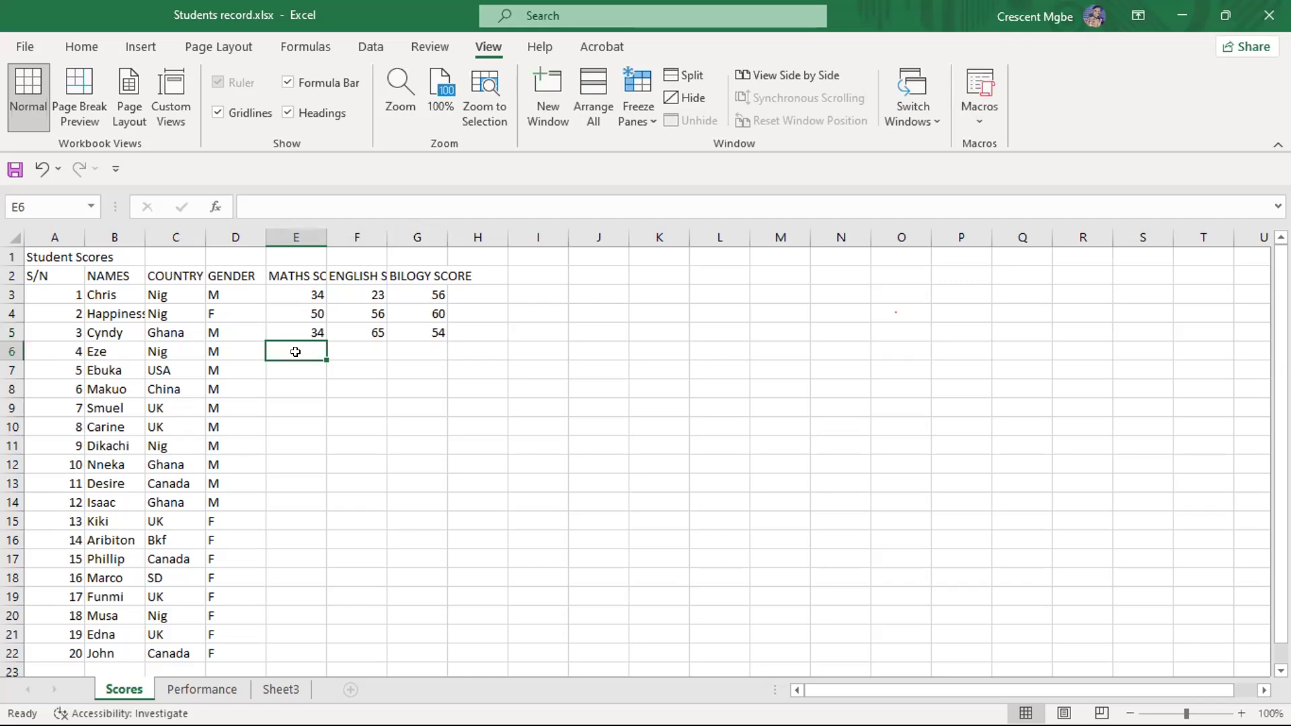
pyautogui.write('60')
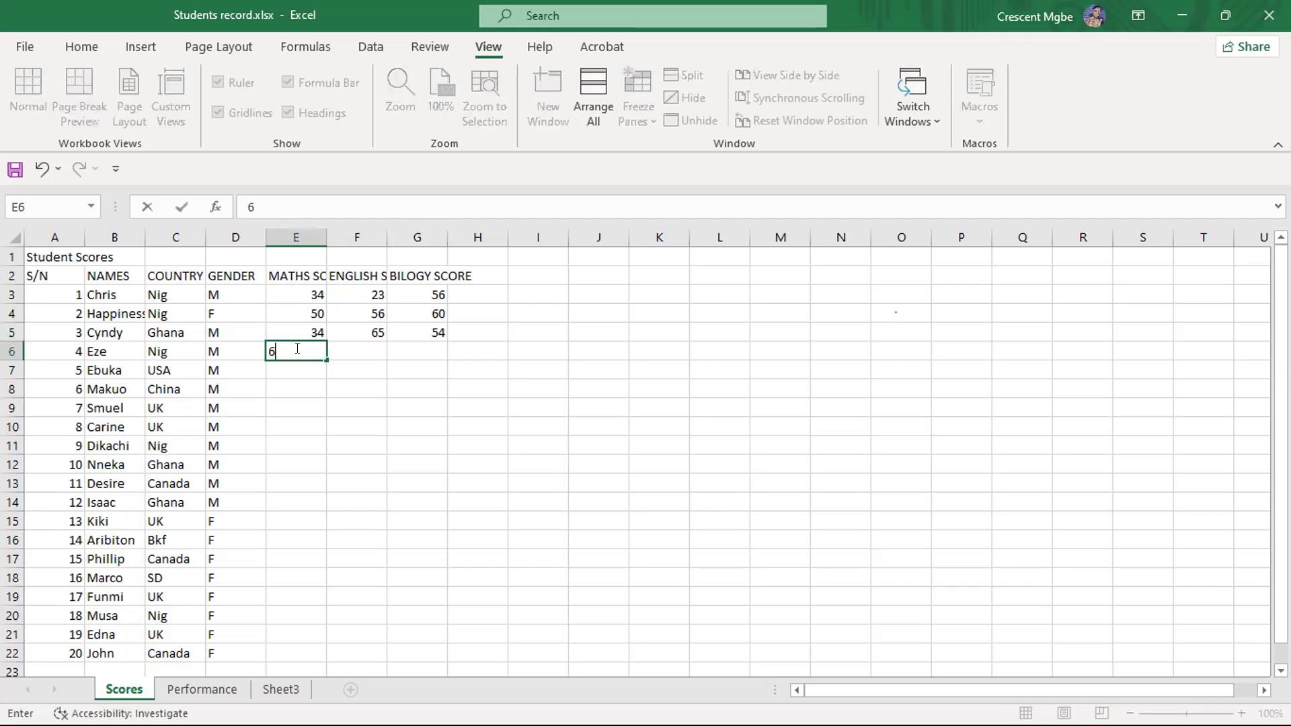
pyautogui.click(360, 351)
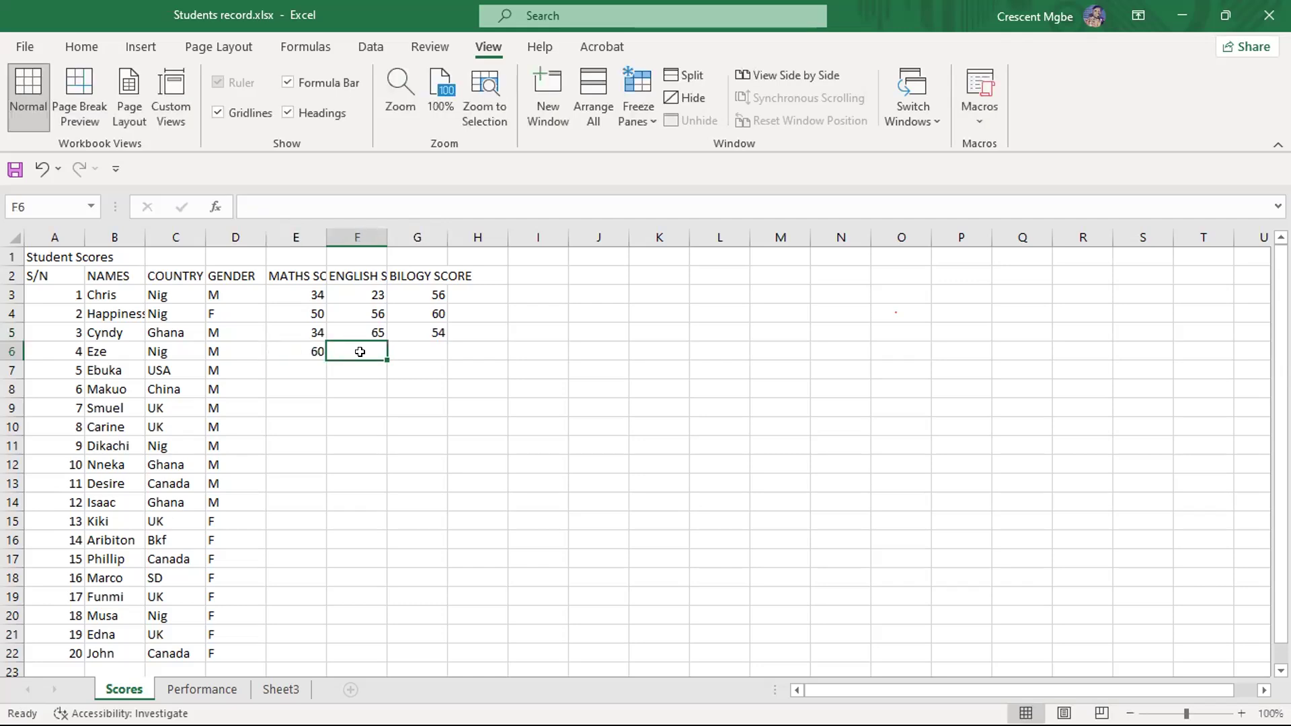
pyautogui.write('43')
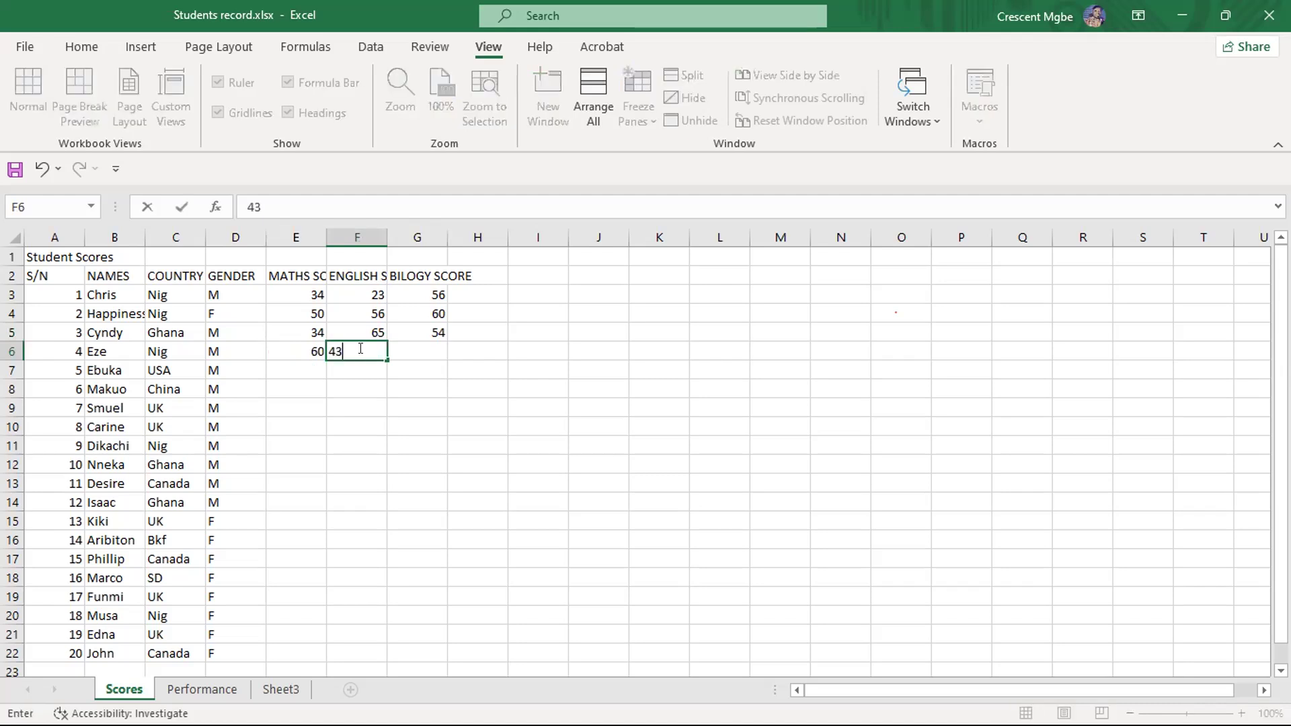
pyautogui.click(415, 347)
pyautogui.write('45')
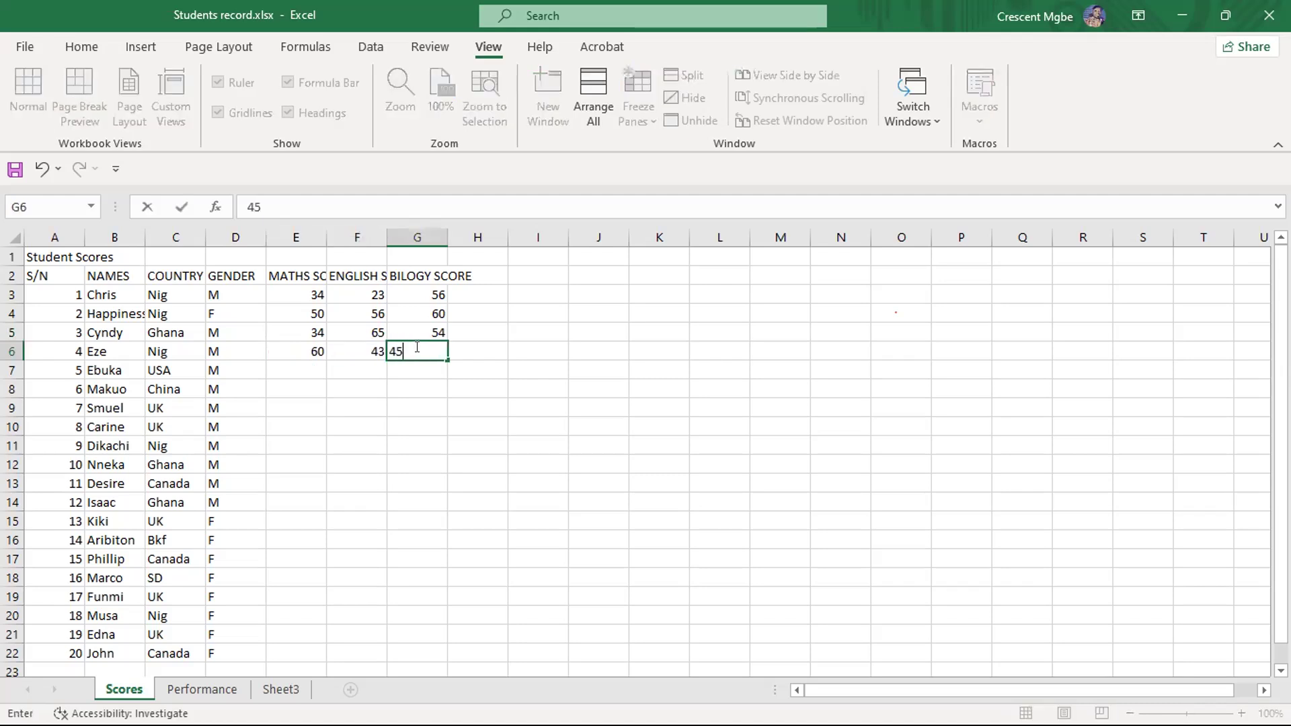
# - Enter student 5's scores in row 7: 45 for maths, 32 for English and 46 for biology
pyautogui.click(296, 370)
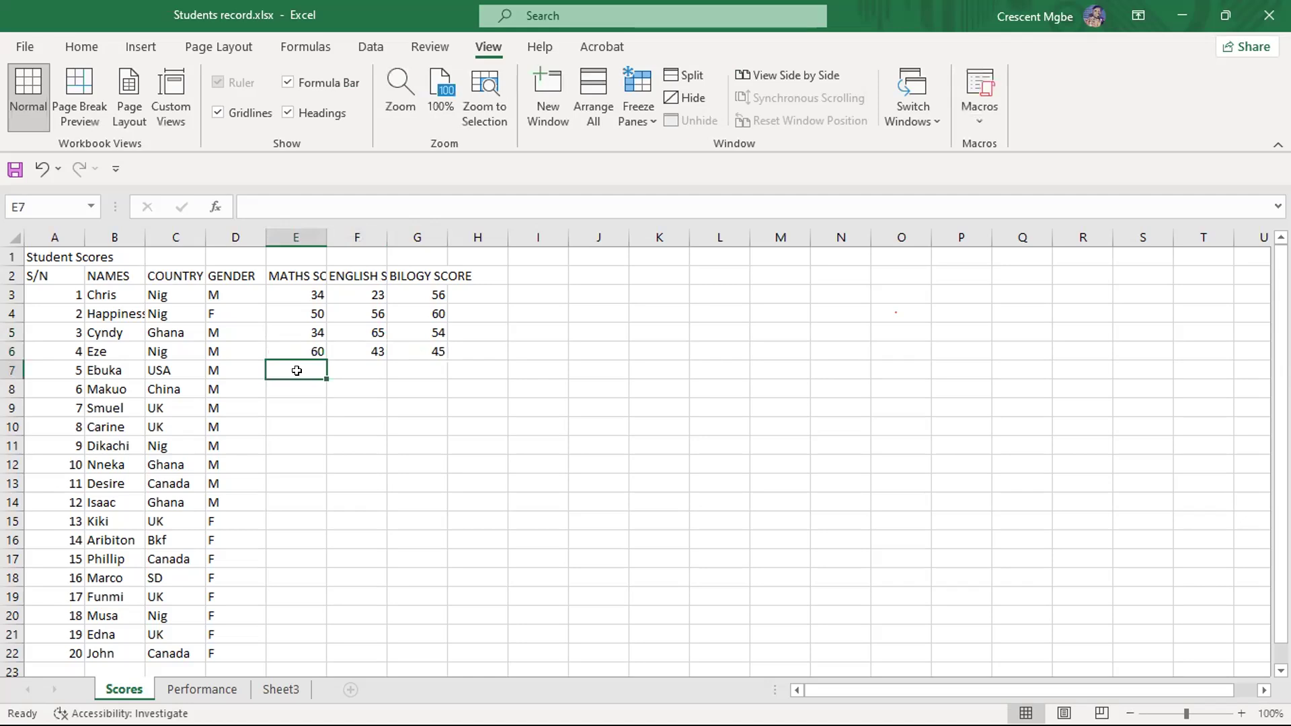
pyautogui.write('45')
pyautogui.click(346, 369)
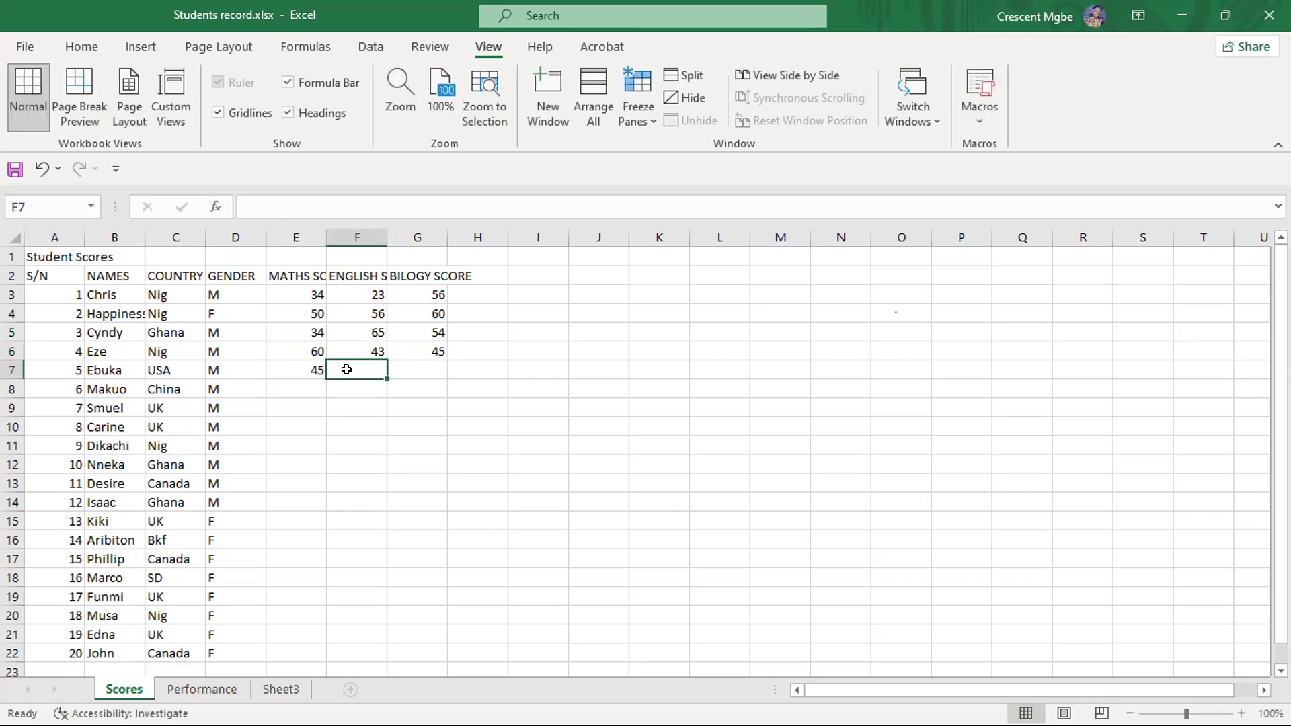
pyautogui.write('32')
pyautogui.click(433, 369)
pyautogui.write('46')
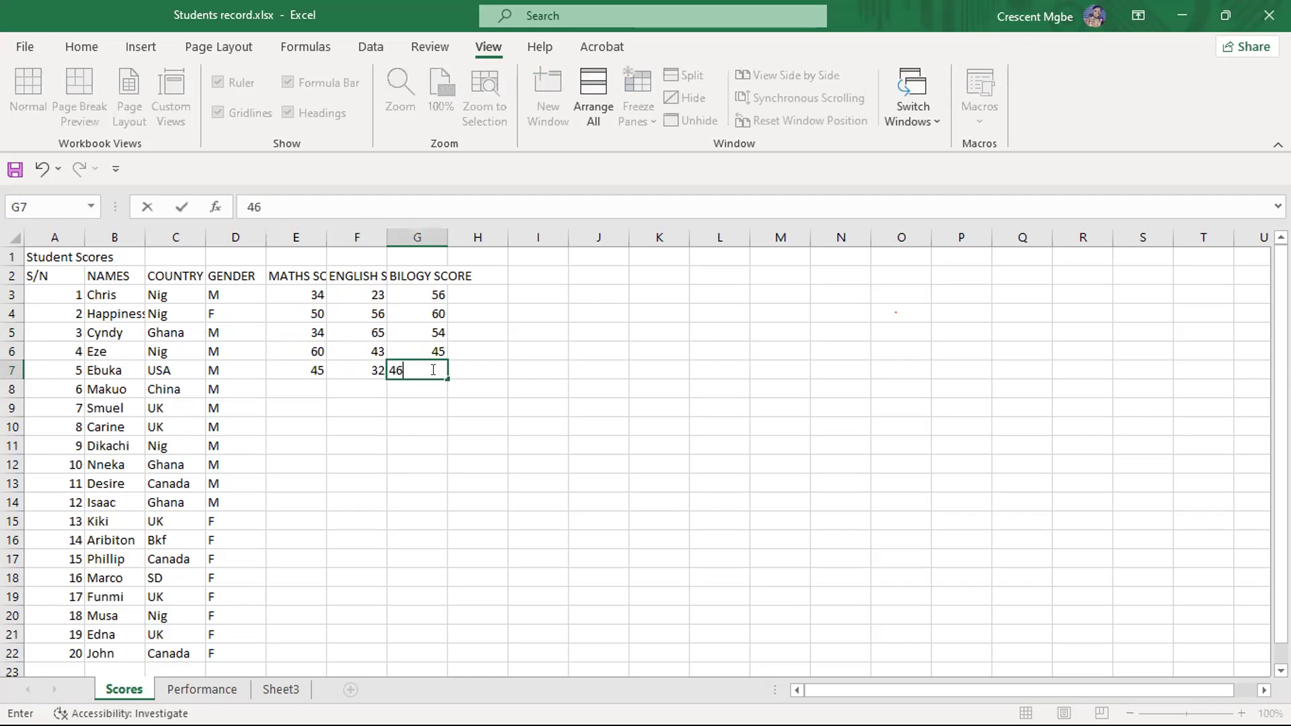
# - Enter student 6's scores in row 8: 34 for maths, 50 for English and 65 for biology
pyautogui.click(309, 385)
pyautogui.write('34')
pyautogui.click(367, 385)
pyautogui.write('50')
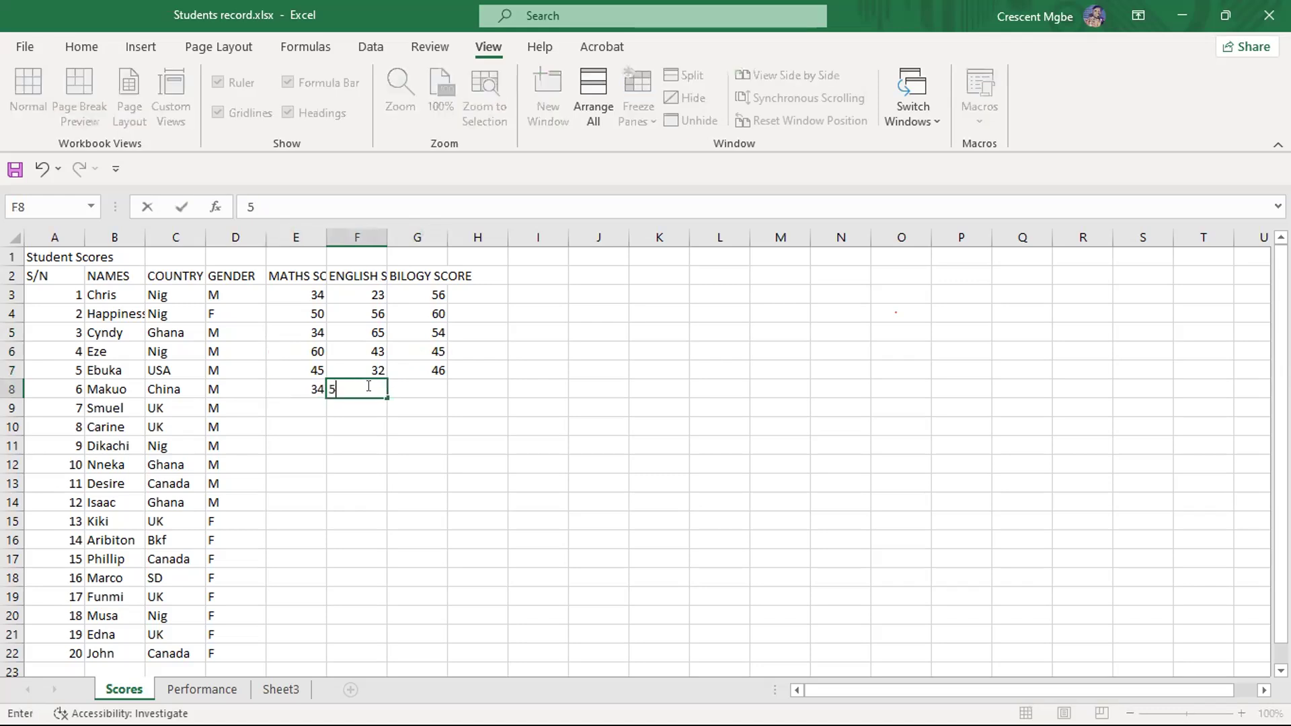
pyautogui.click(431, 384)
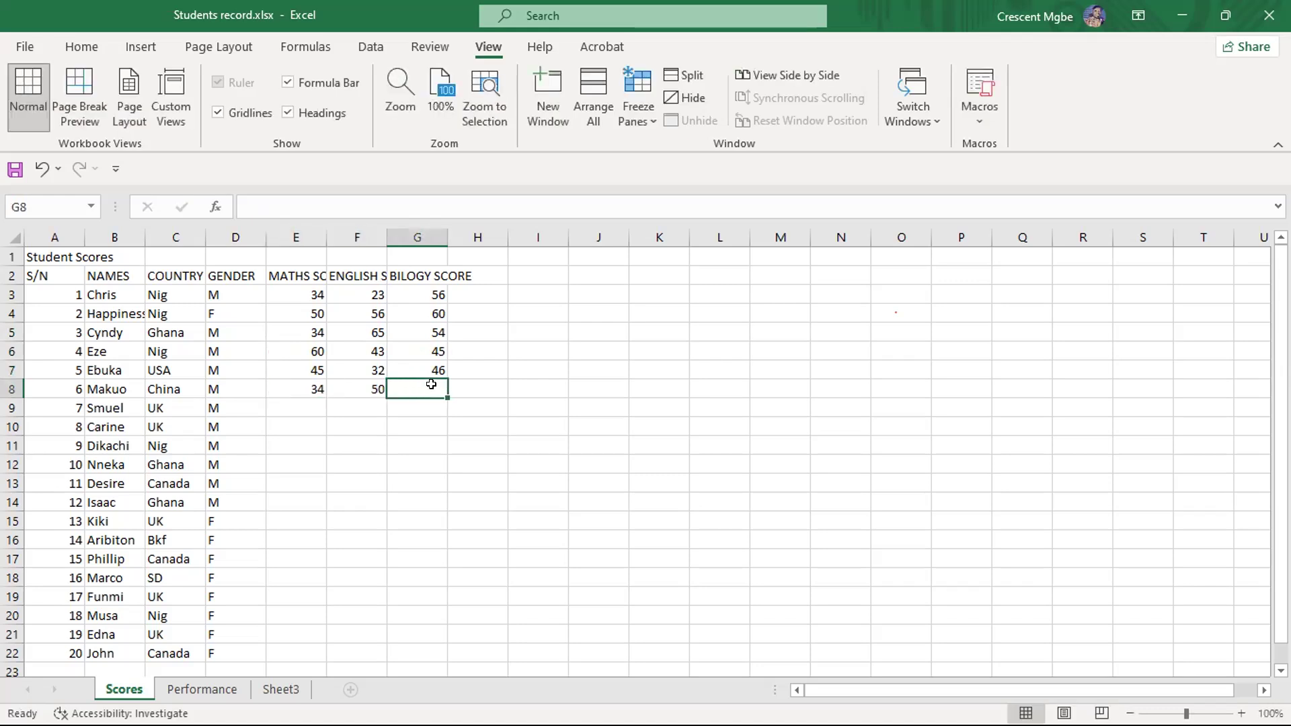
pyautogui.write('6')
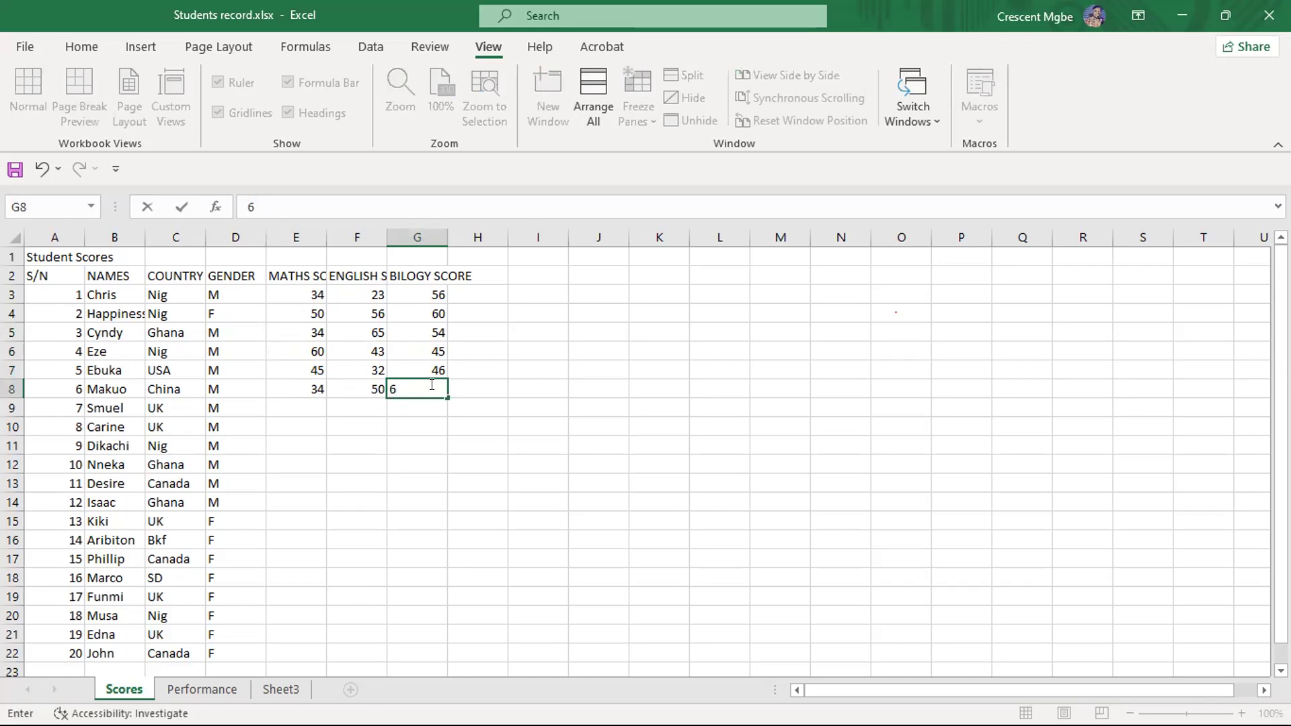
pyautogui.write('5')
# - Enter student 7's scores in row 9: 50 for maths, 55 for English and 32 for biology
pyautogui.click(296, 406)
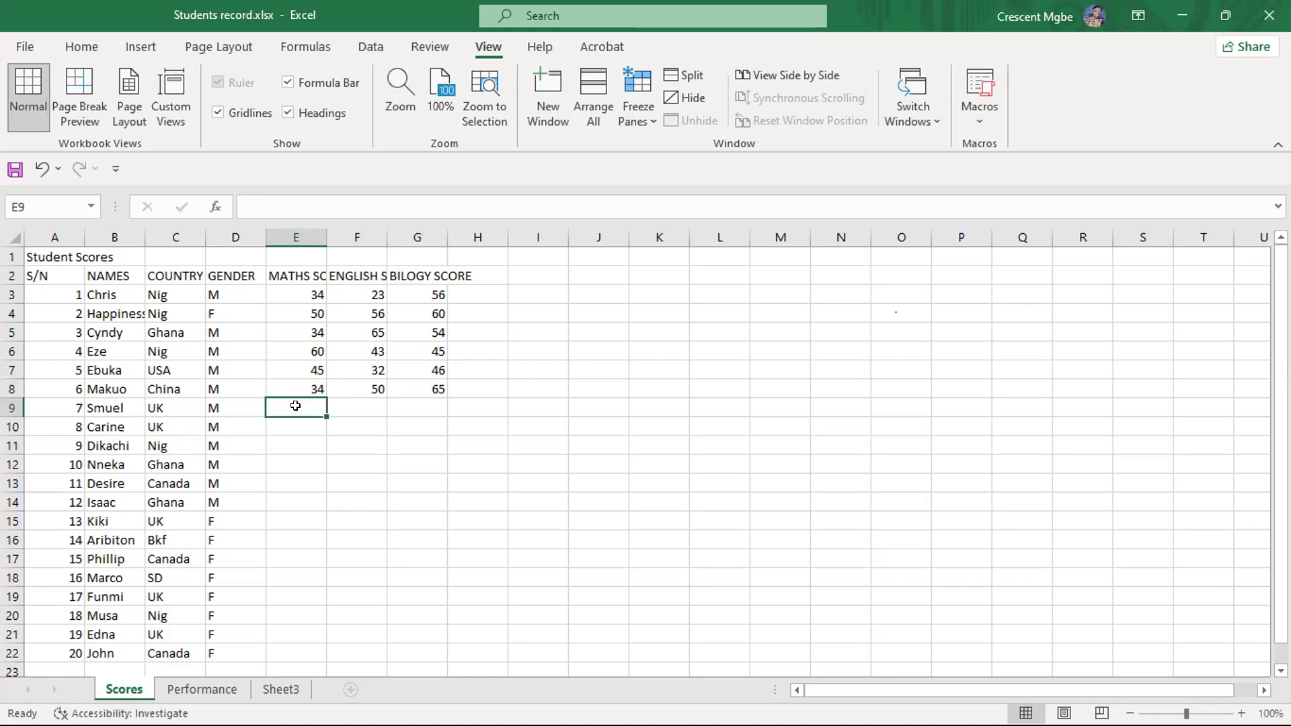
pyautogui.write('50')
pyautogui.click(353, 405)
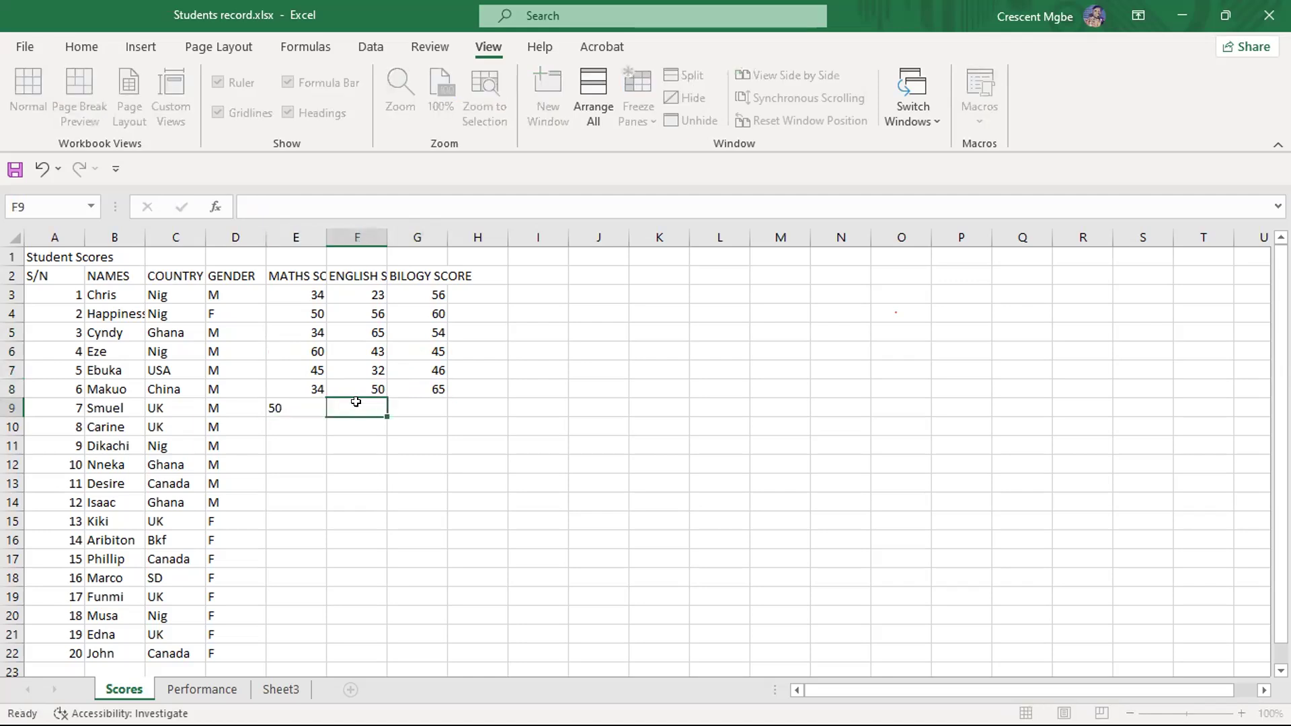
pyautogui.write('5556')
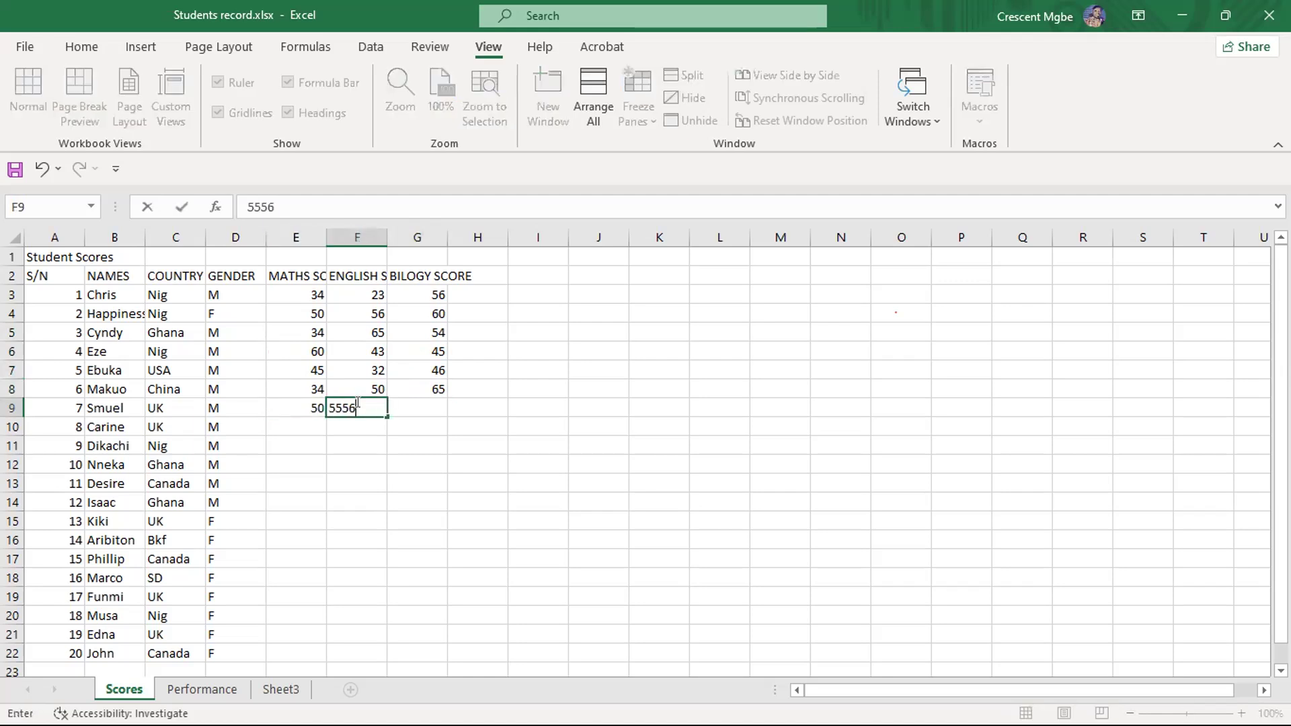
pyautogui.press('BackSpace')
pyautogui.press('BackSpace')
pyautogui.click(405, 403)
pyautogui.write('32')
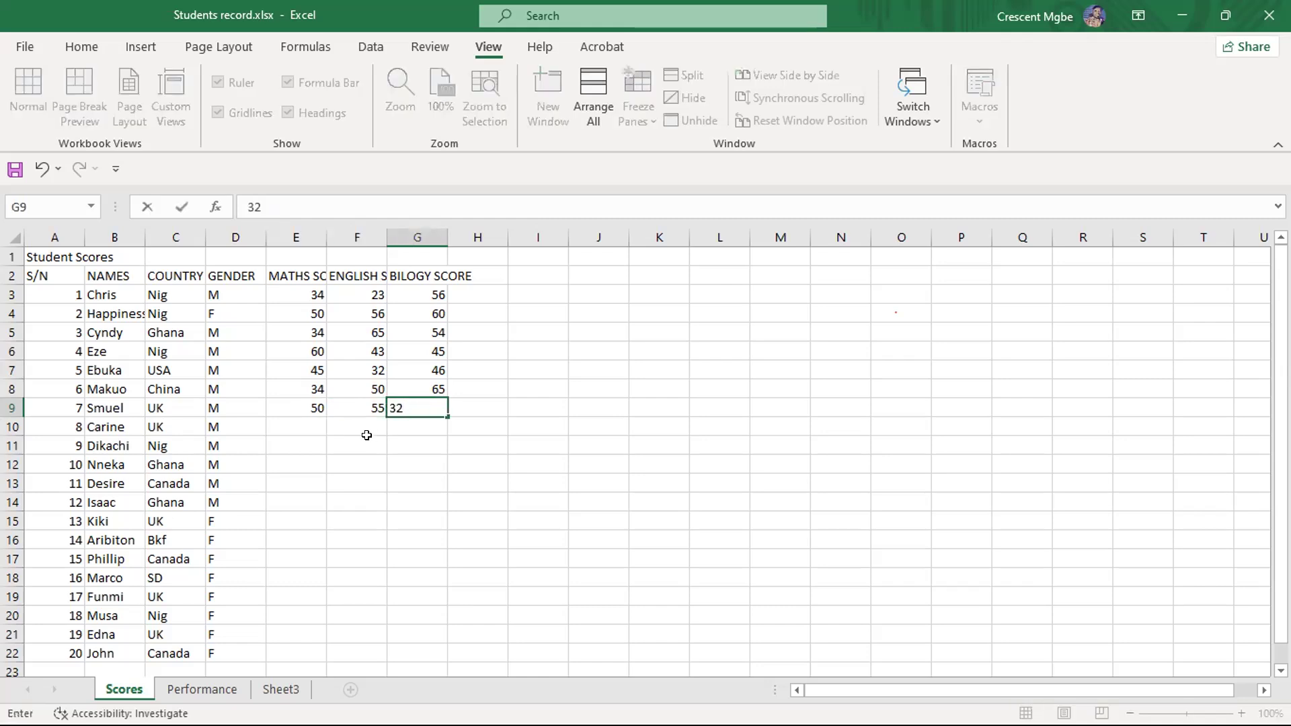
# - Enter student 8's scores in row 10: 32 for maths, 54 for English and 56 for biology
pyautogui.click(421, 431)
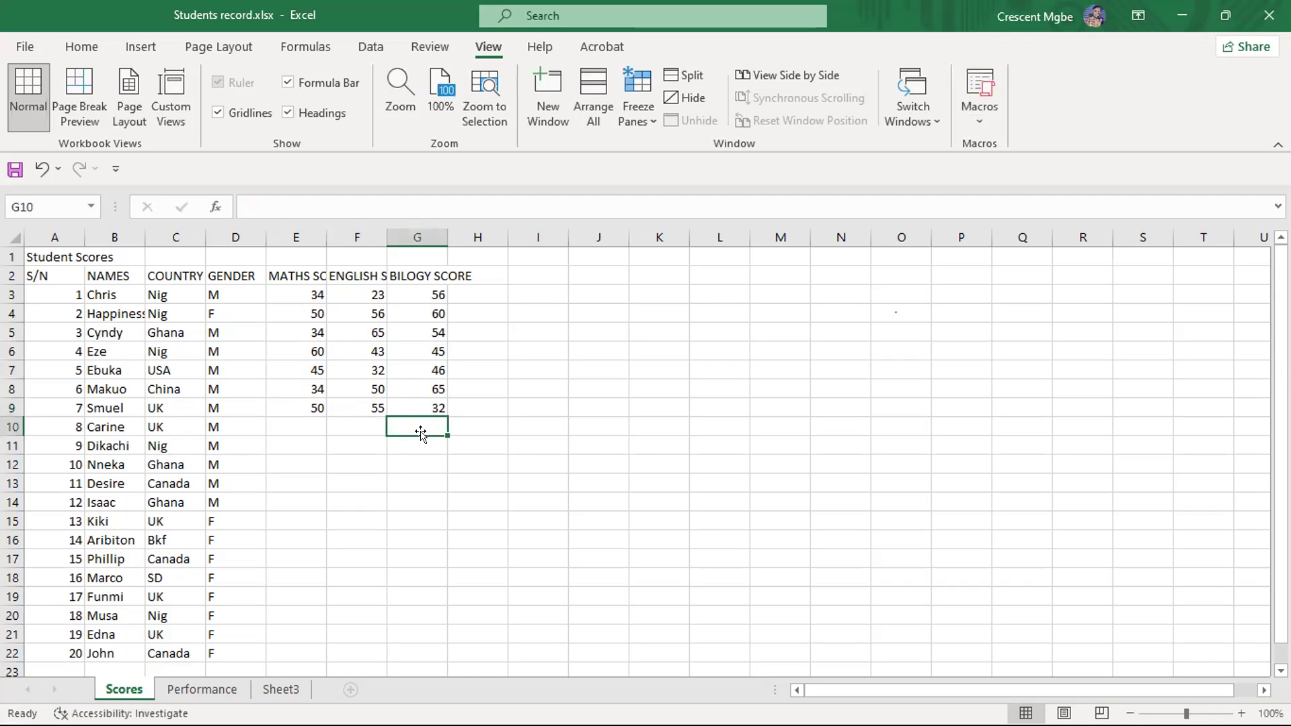
pyautogui.click(357, 418)
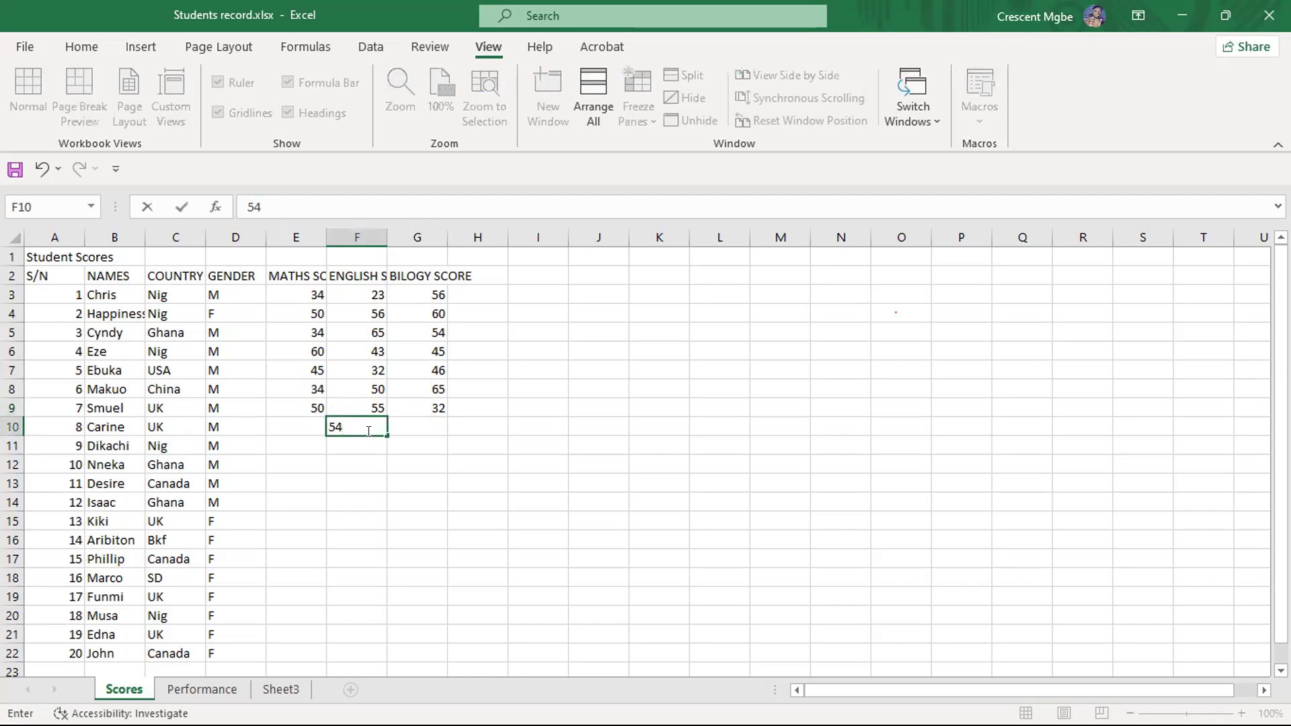
pyautogui.click(285, 426)
pyautogui.write('32')
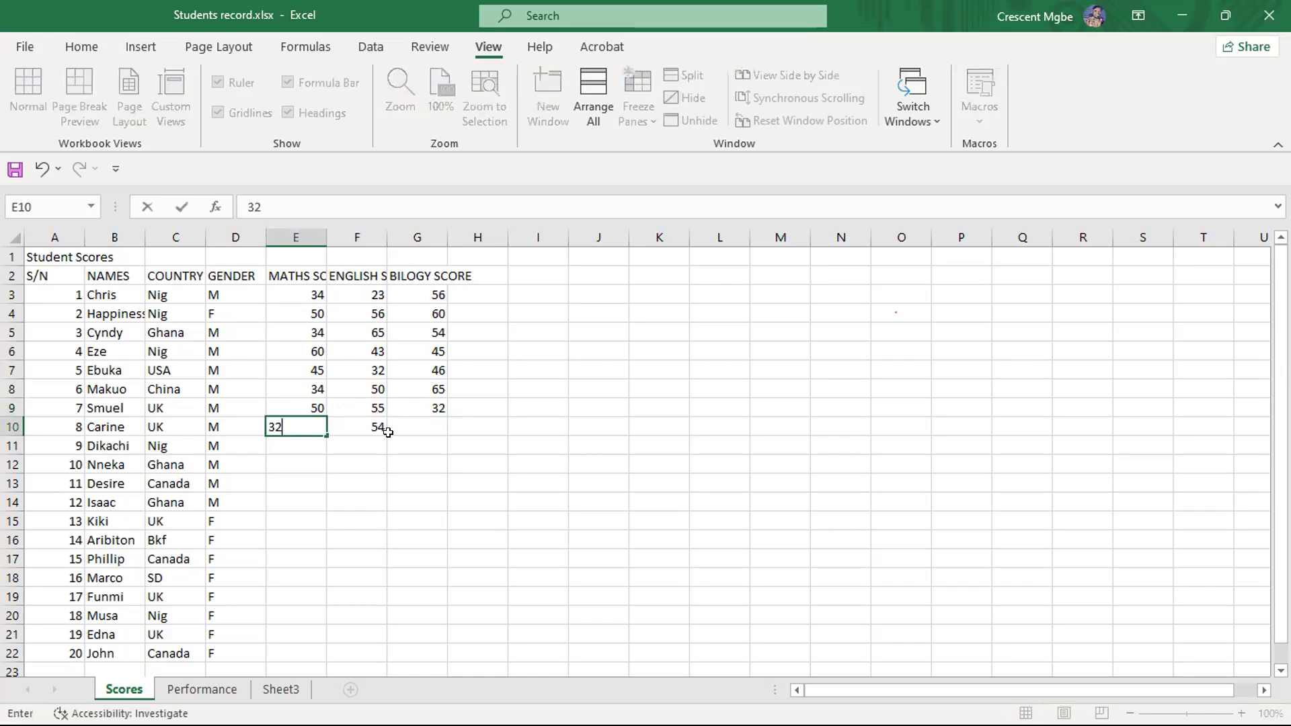
pyautogui.click(422, 422)
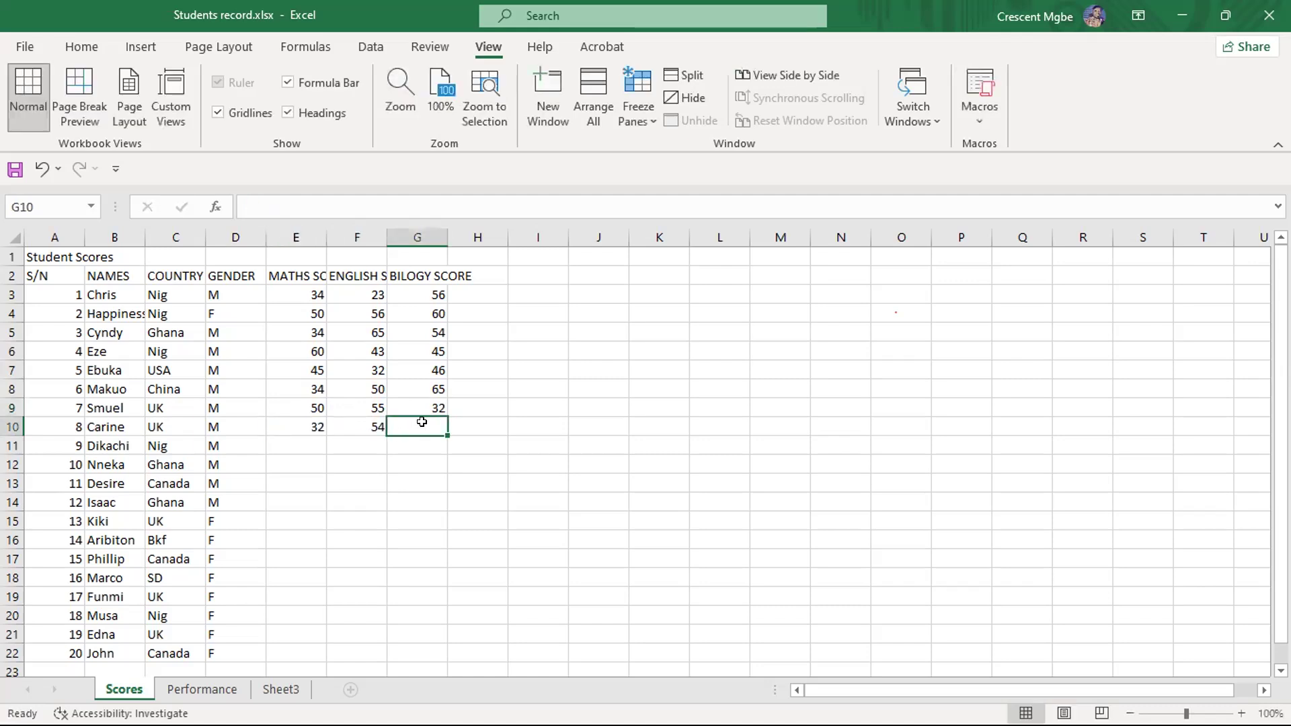
pyautogui.write('56')
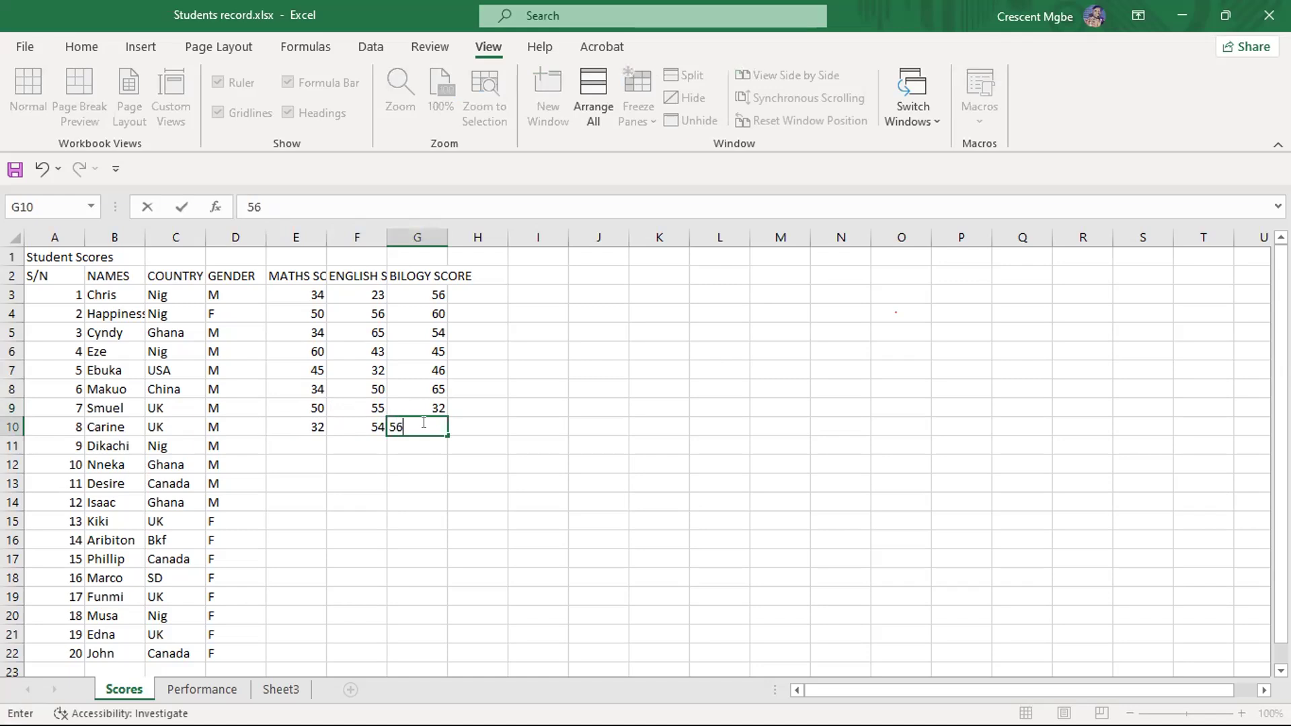
# - Enter student 9's scores in row 11: 35 for maths, 43 for English and 46 for biology
pyautogui.click(314, 443)
pyautogui.click(296, 293)
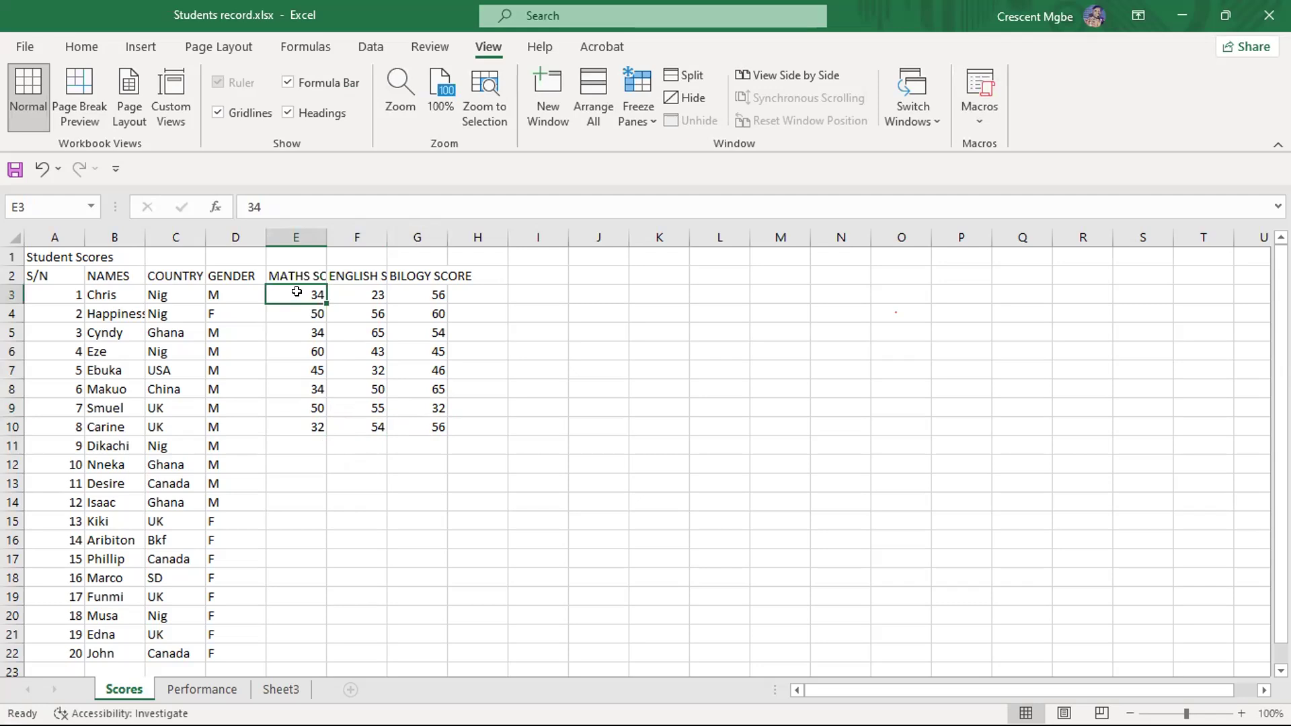
pyautogui.scroll(-2, 296, 291)
pyautogui.click(299, 329)
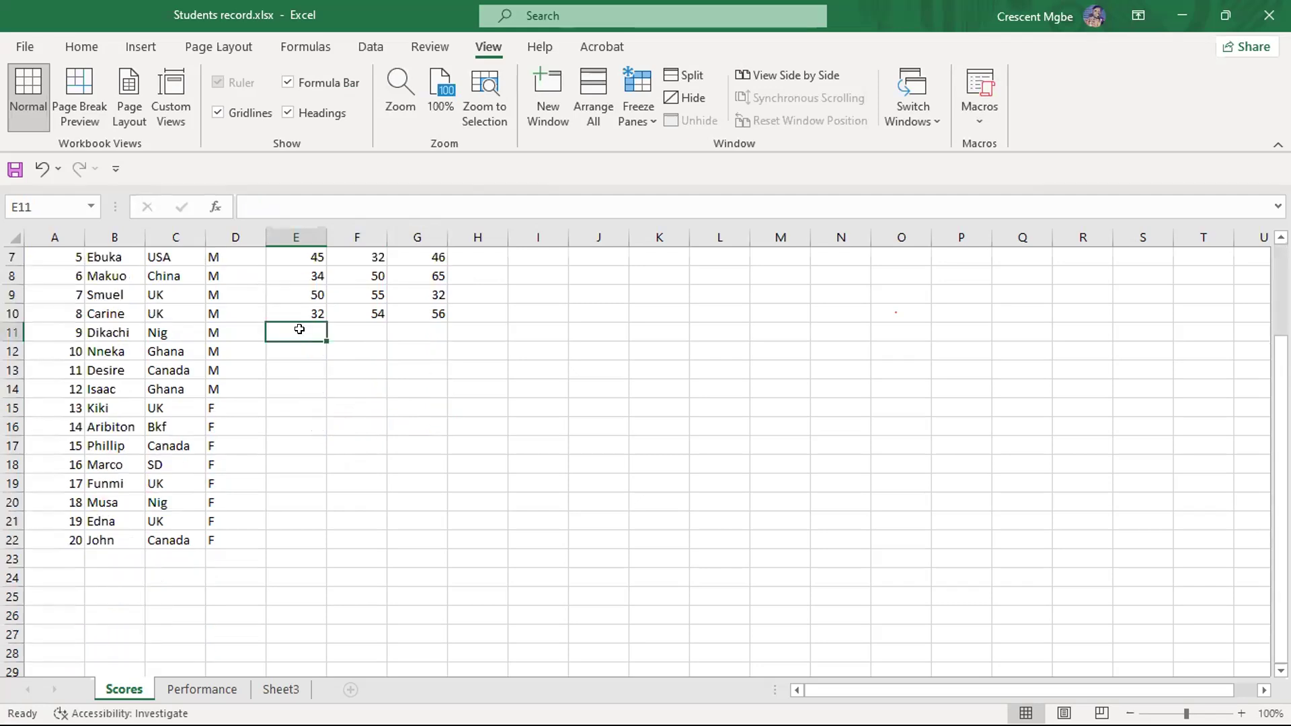
pyautogui.write('35')
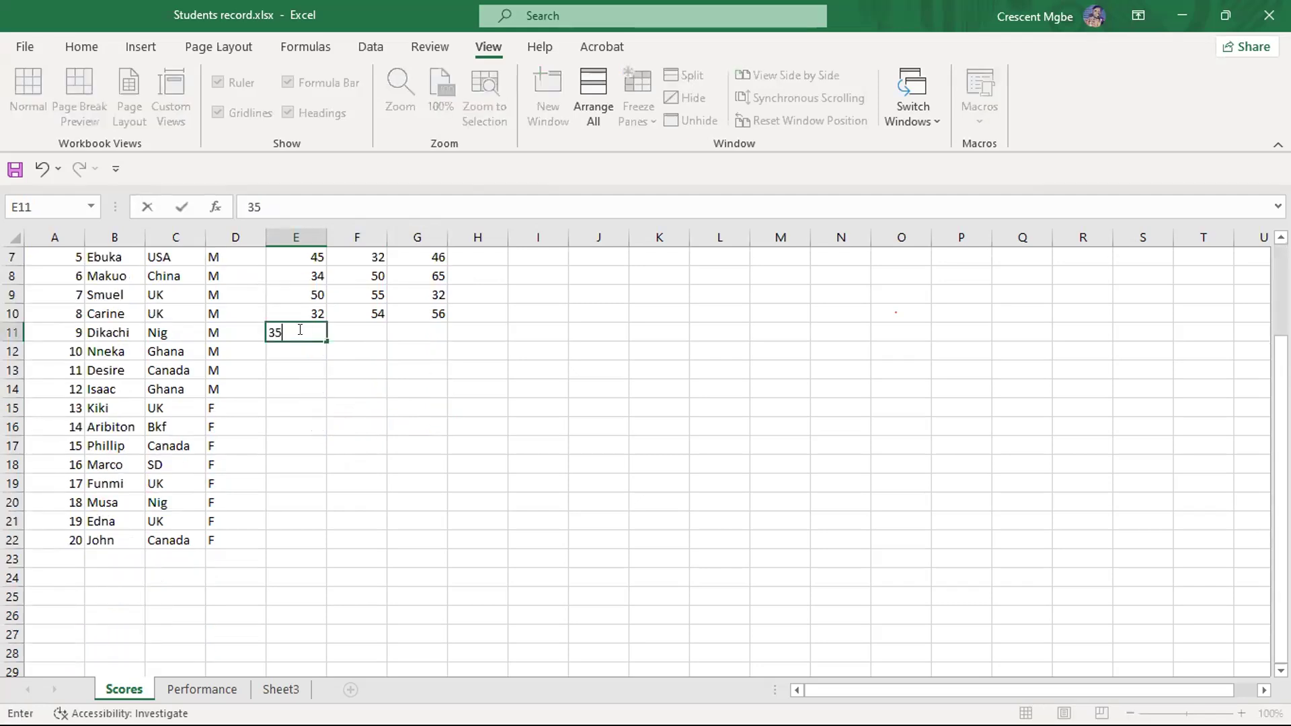
pyautogui.click(357, 330)
pyautogui.write('43')
pyautogui.click(418, 331)
pyautogui.write('46')
# - Enter student 10's scores in row 12: 35 for maths, 45 for English and 54 for biology
pyautogui.click(307, 344)
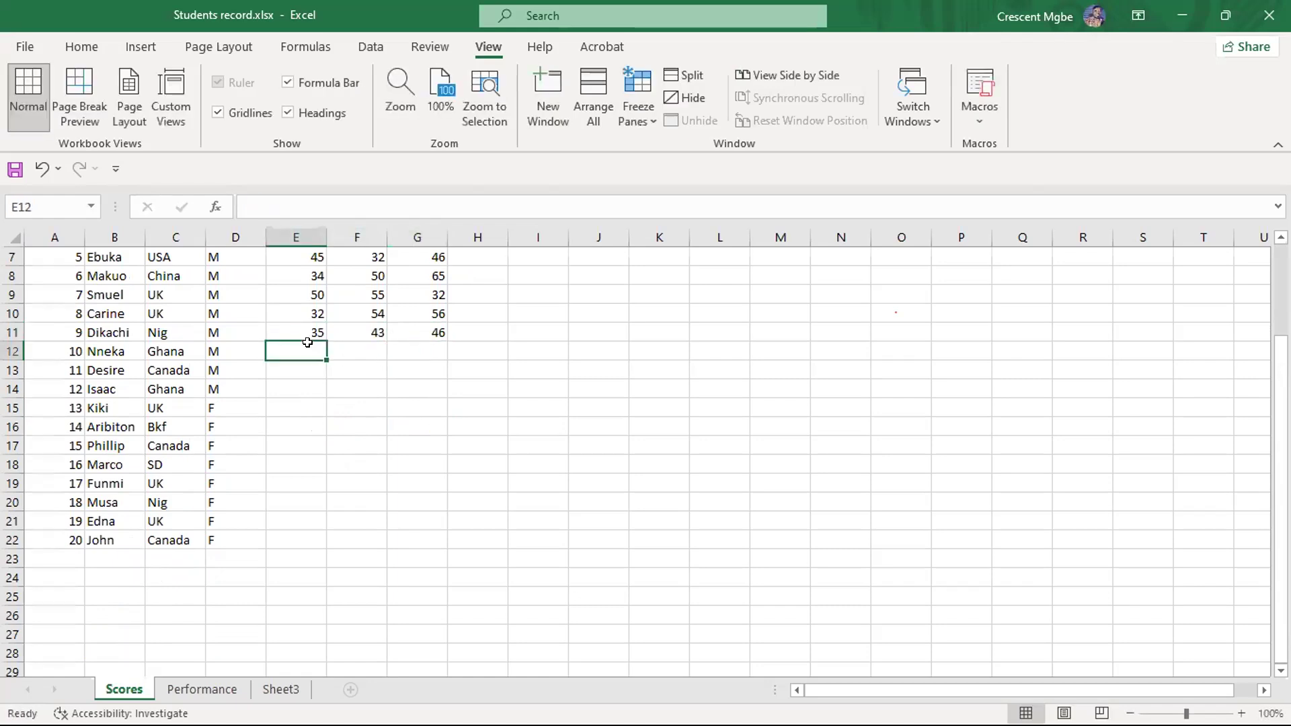
pyautogui.write('35')
pyautogui.click(360, 346)
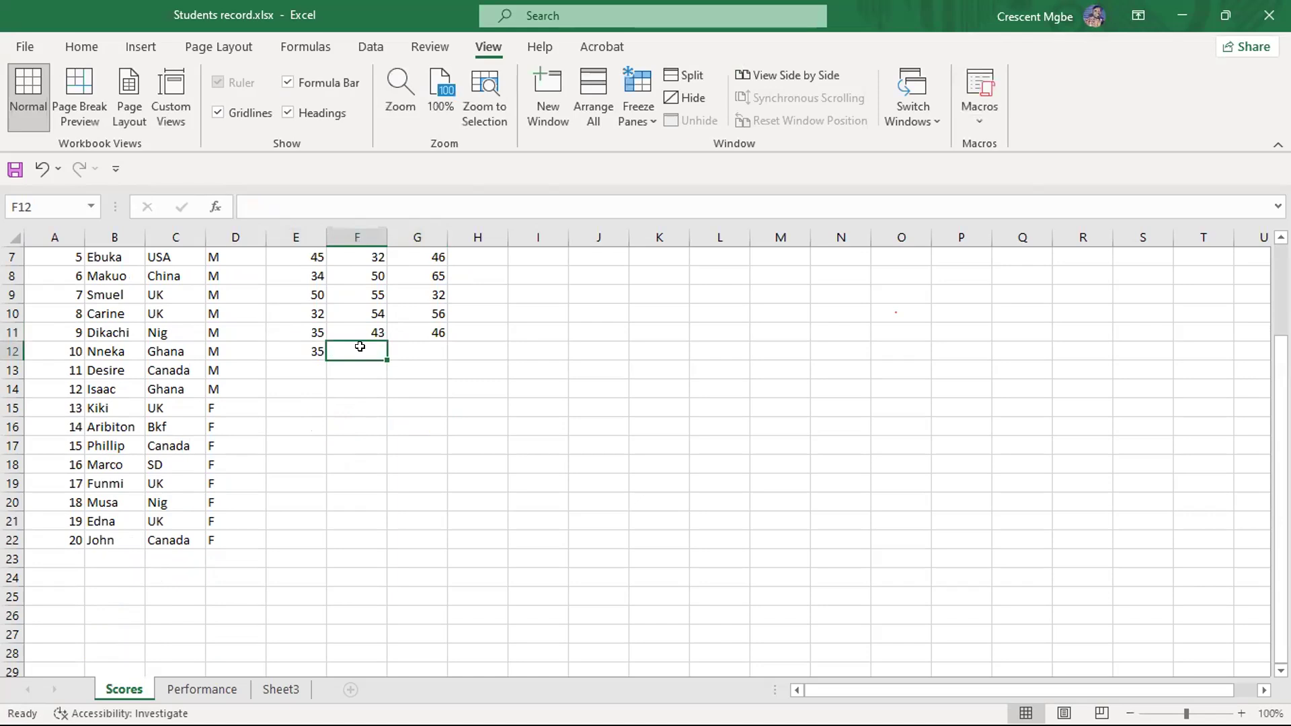
pyautogui.write('45')
pyautogui.click(416, 346)
pyautogui.write('54')
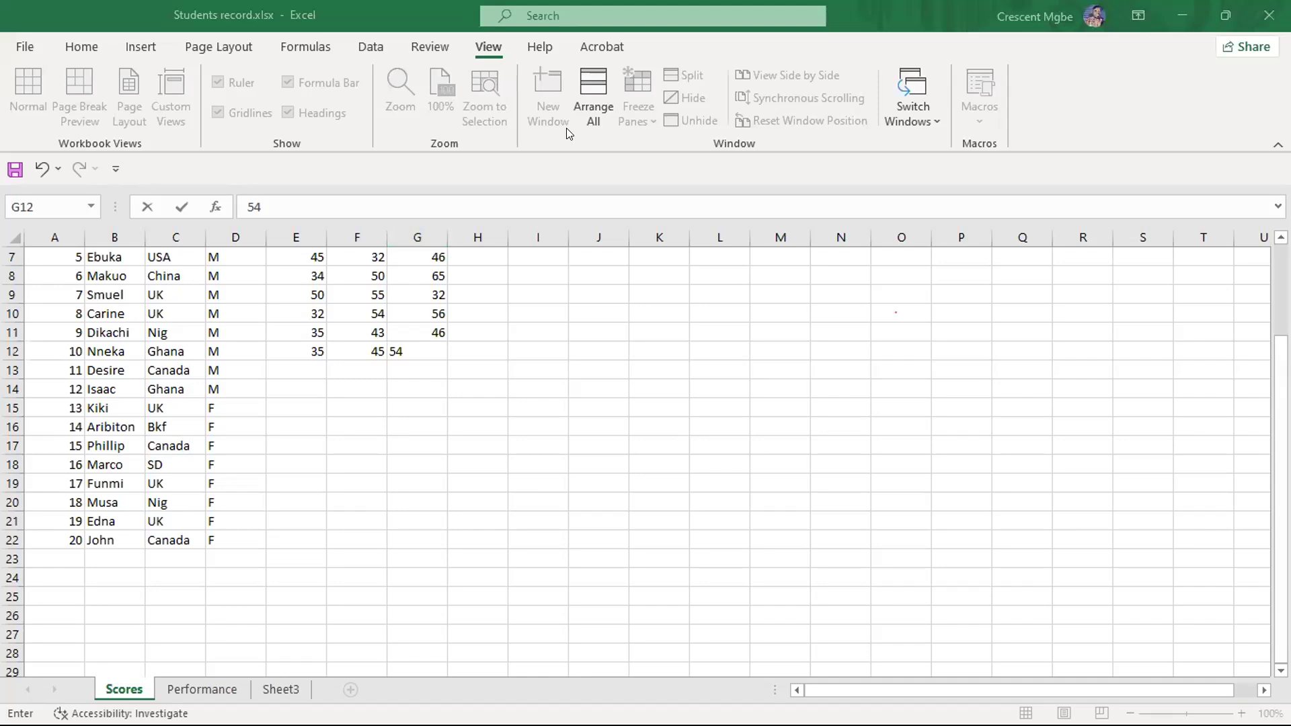
# - Enter student 11's scores in row 13: 35 for maths, 57 for English and 65 for biology
pyautogui.click(312, 355)
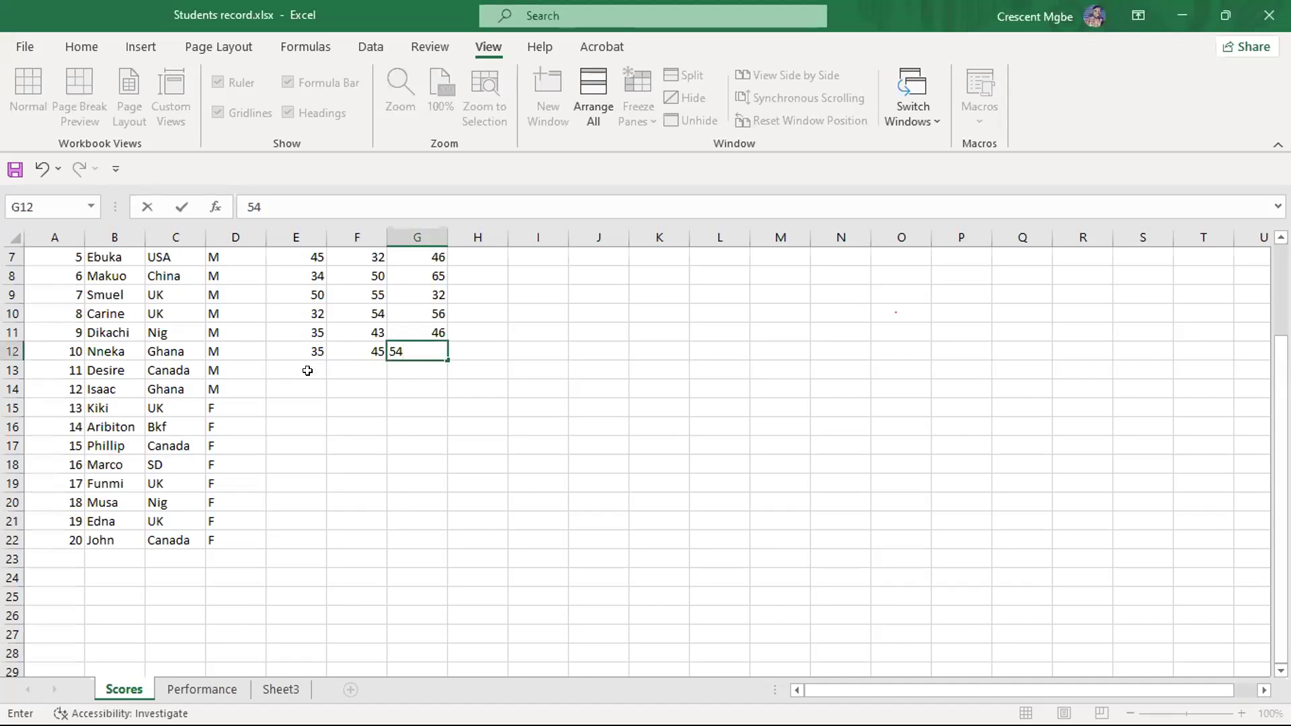
pyautogui.click(307, 369)
pyautogui.write('35')
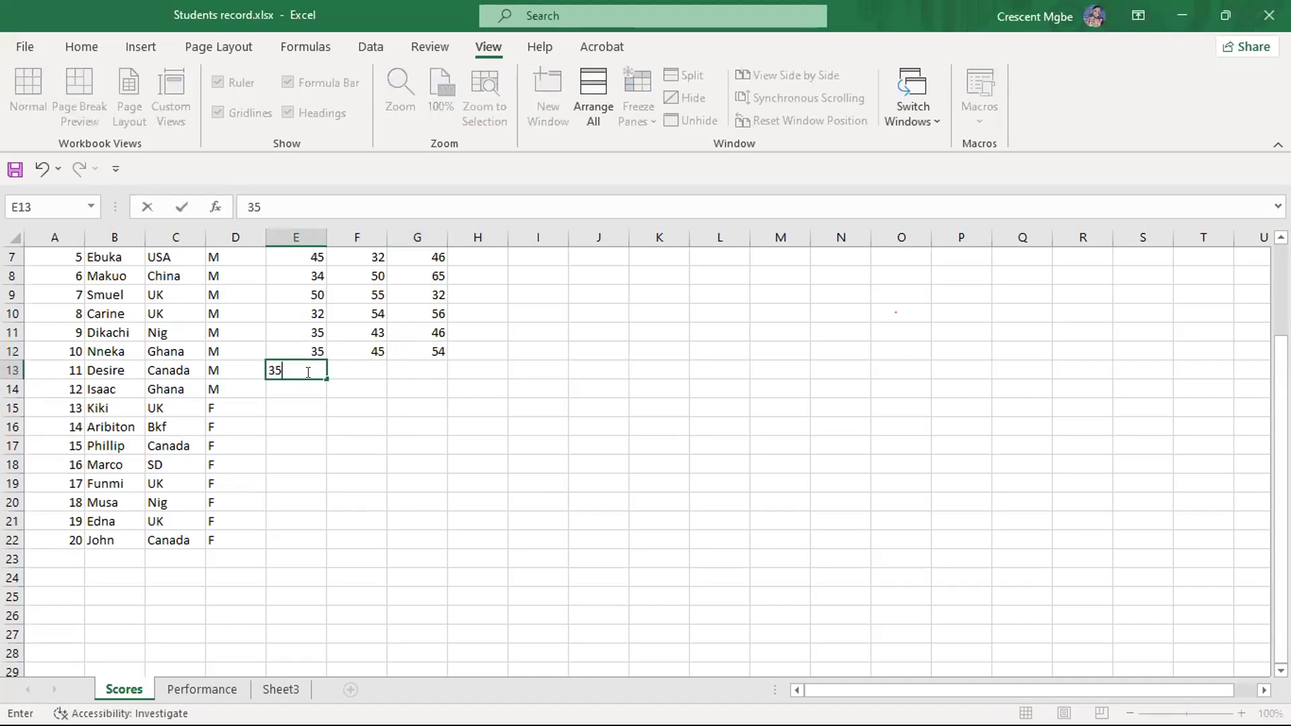
pyautogui.click(368, 369)
pyautogui.write('57')
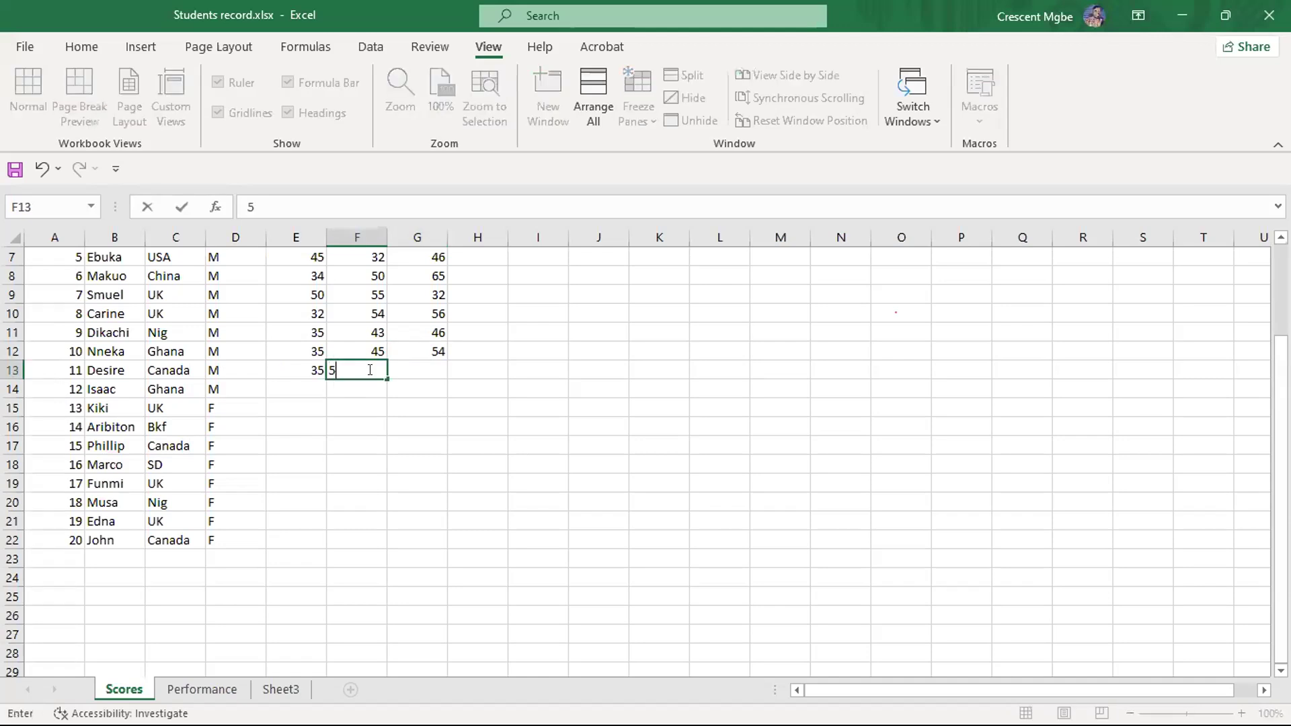
pyautogui.click(418, 361)
pyautogui.write('65')
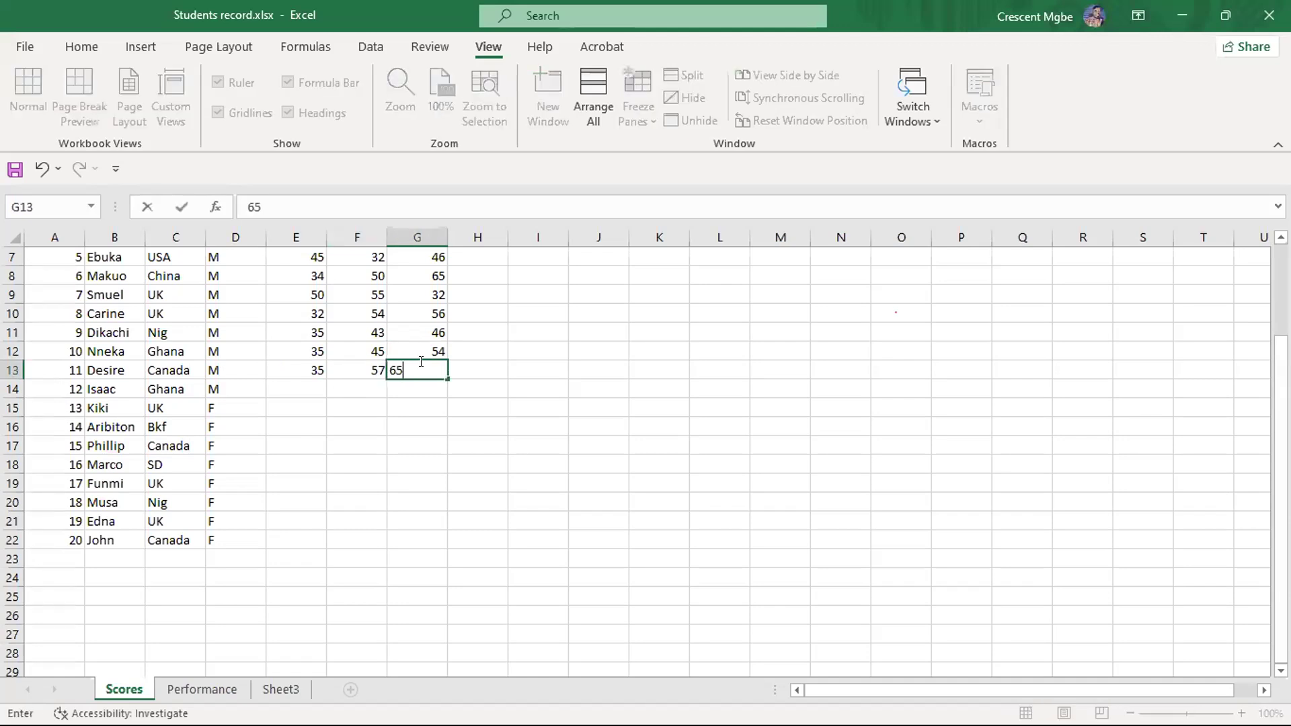
# - Fill in the biology scores of students 12 to 16 in G14:G18 with 56, 56, 75, 45 and 67
pyautogui.click(420, 388)
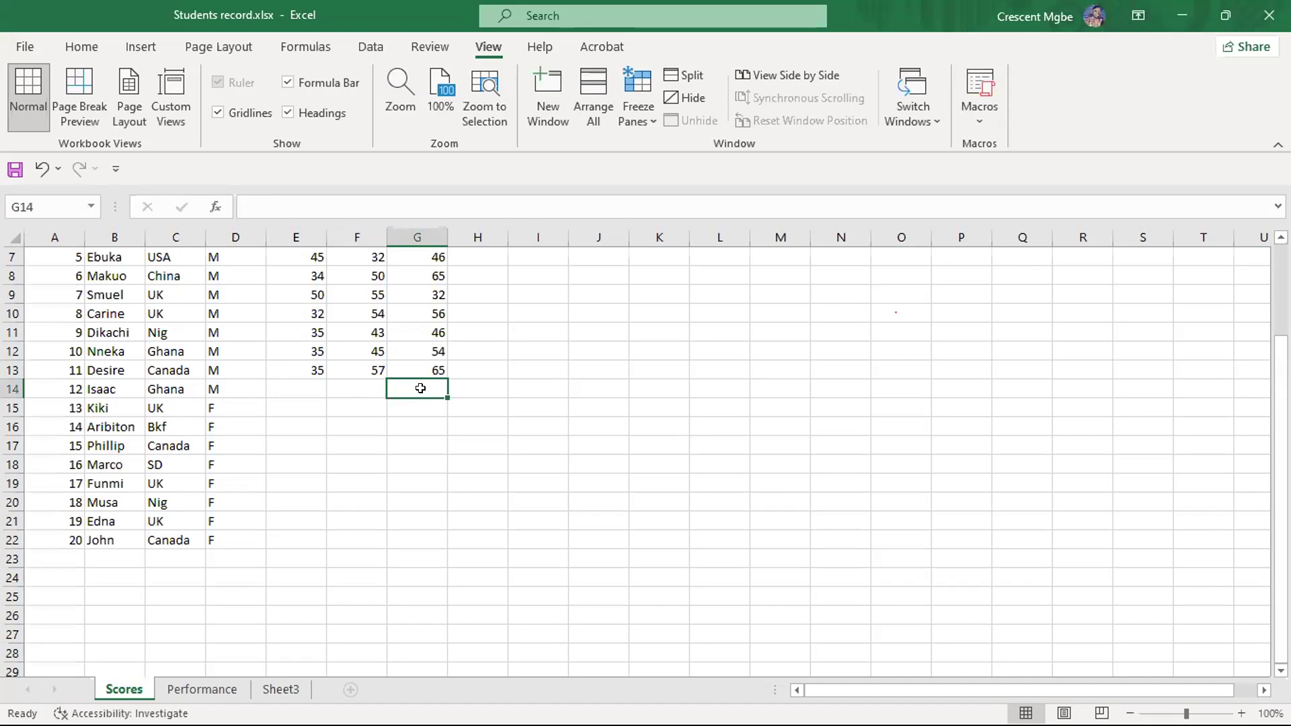
pyautogui.write('56')
pyautogui.click(419, 405)
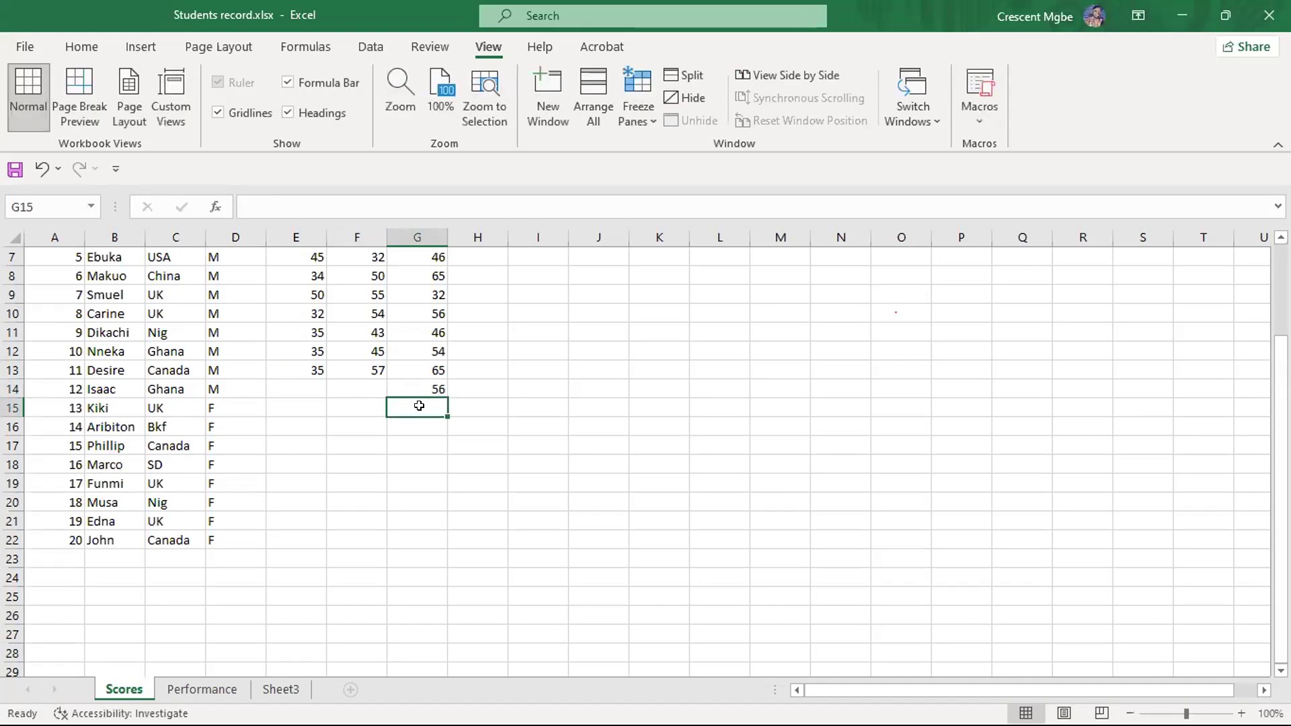
pyautogui.write('56')
pyautogui.click(421, 426)
pyautogui.write('75')
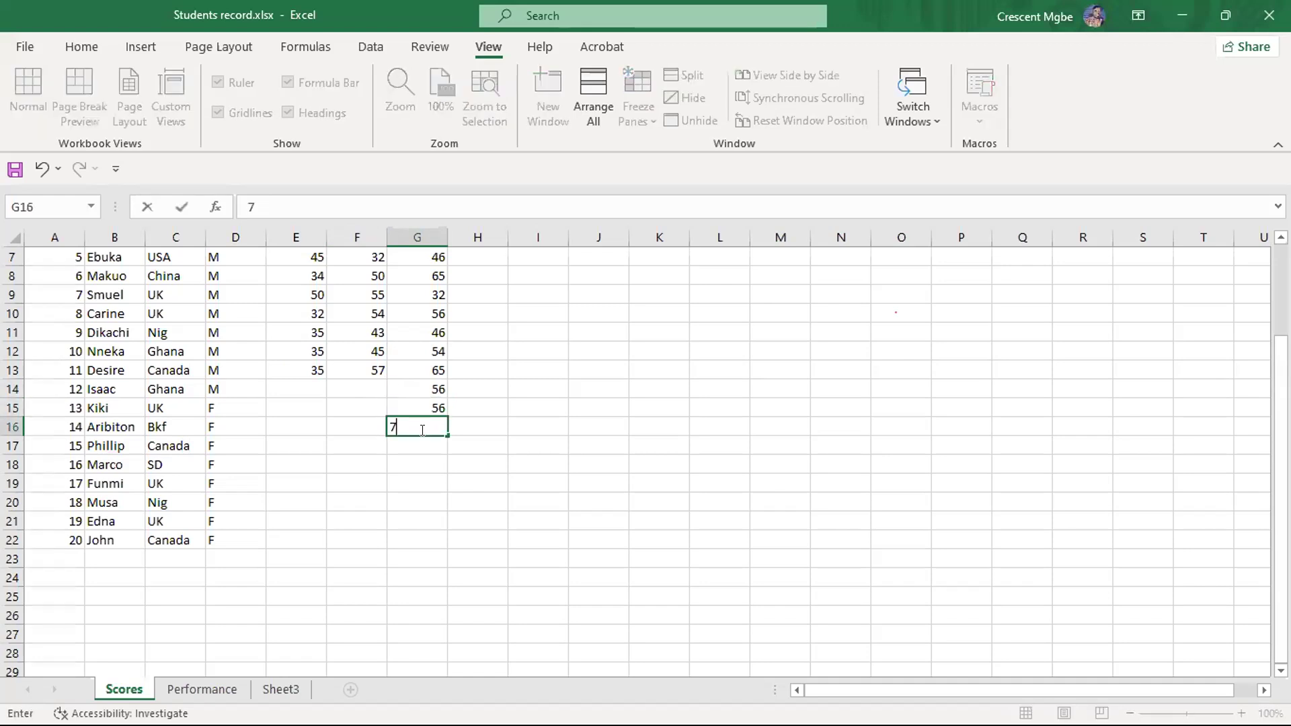
pyautogui.click(407, 445)
pyautogui.write('45')
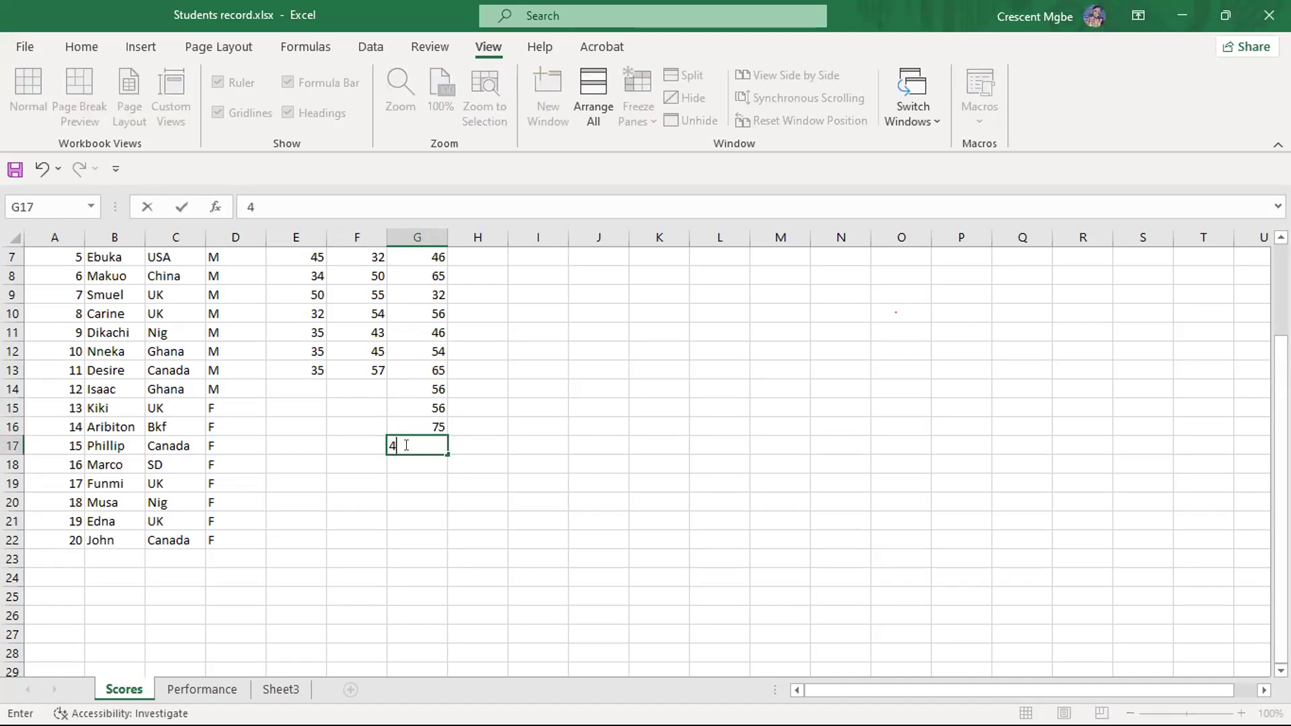
pyautogui.click(414, 464)
pyautogui.write('67')
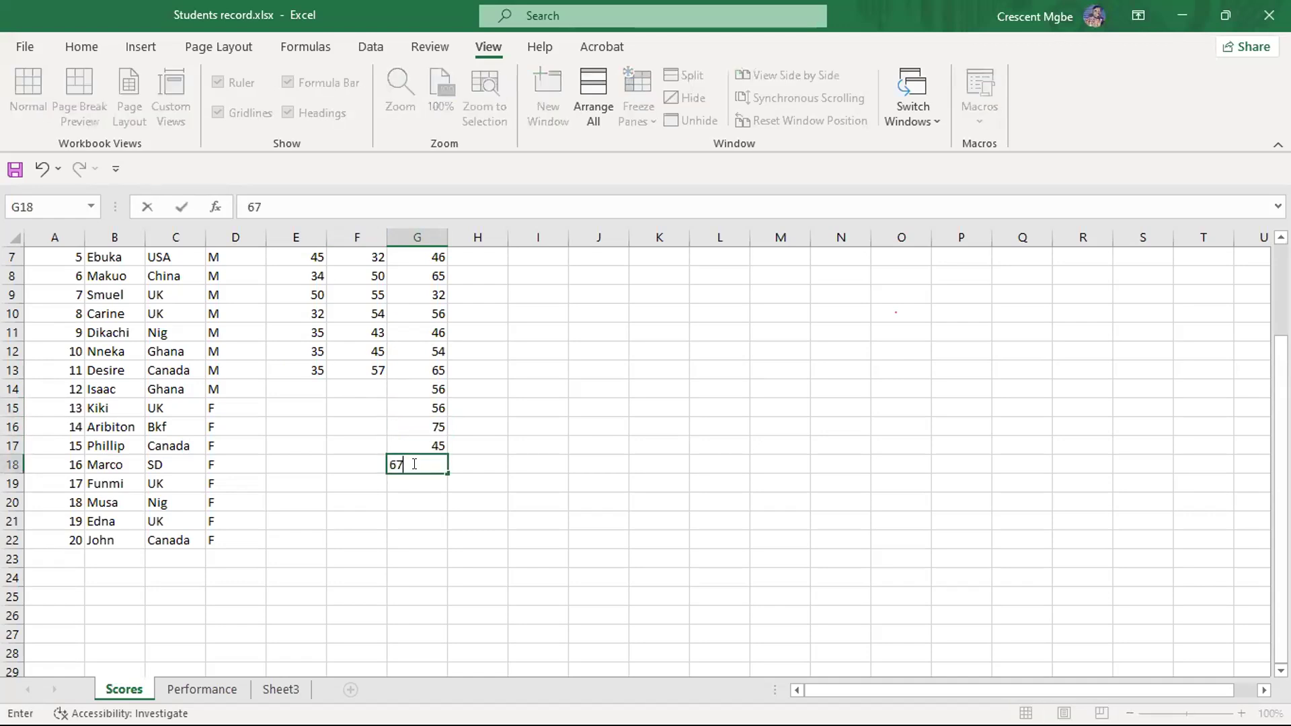
# - Fill in the biology scores of students 17 to 20 in G19:G22 with 70, 54, 43 and 68
pyautogui.click(413, 482)
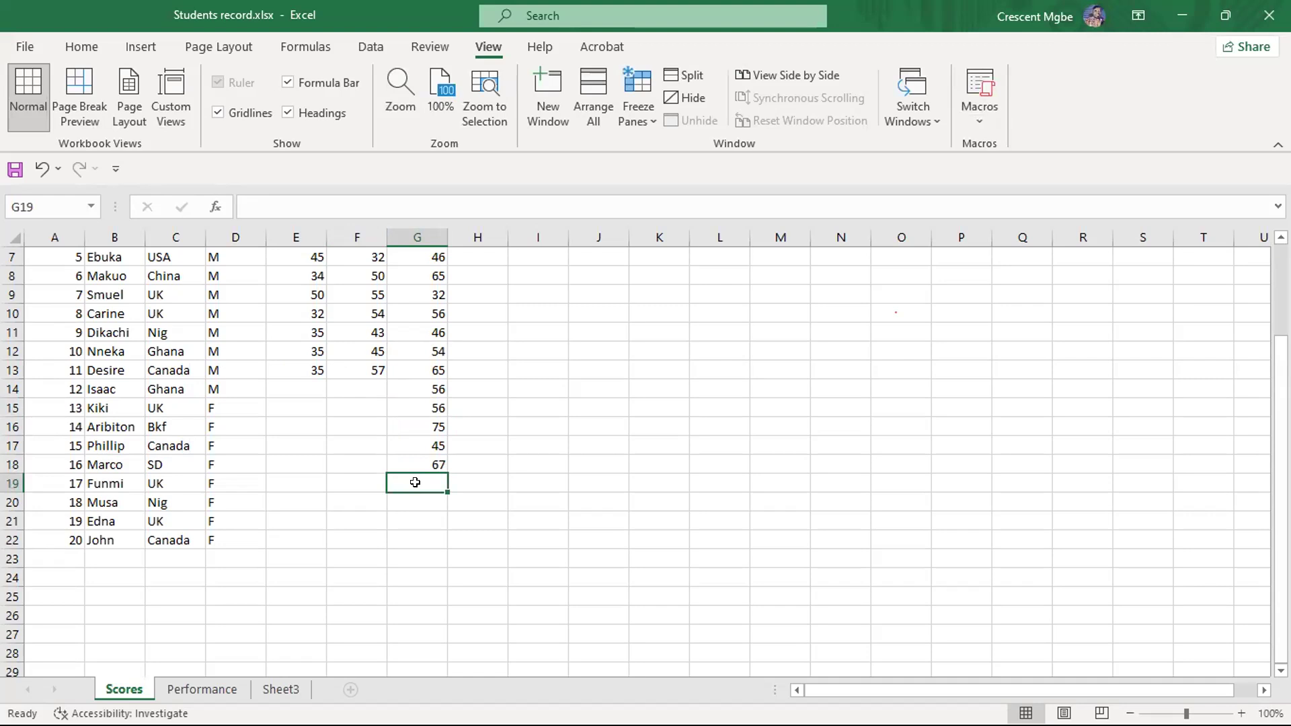
pyautogui.write('70')
pyautogui.click(415, 498)
pyautogui.write('54')
pyautogui.click(427, 518)
pyautogui.write('43')
pyautogui.click(429, 538)
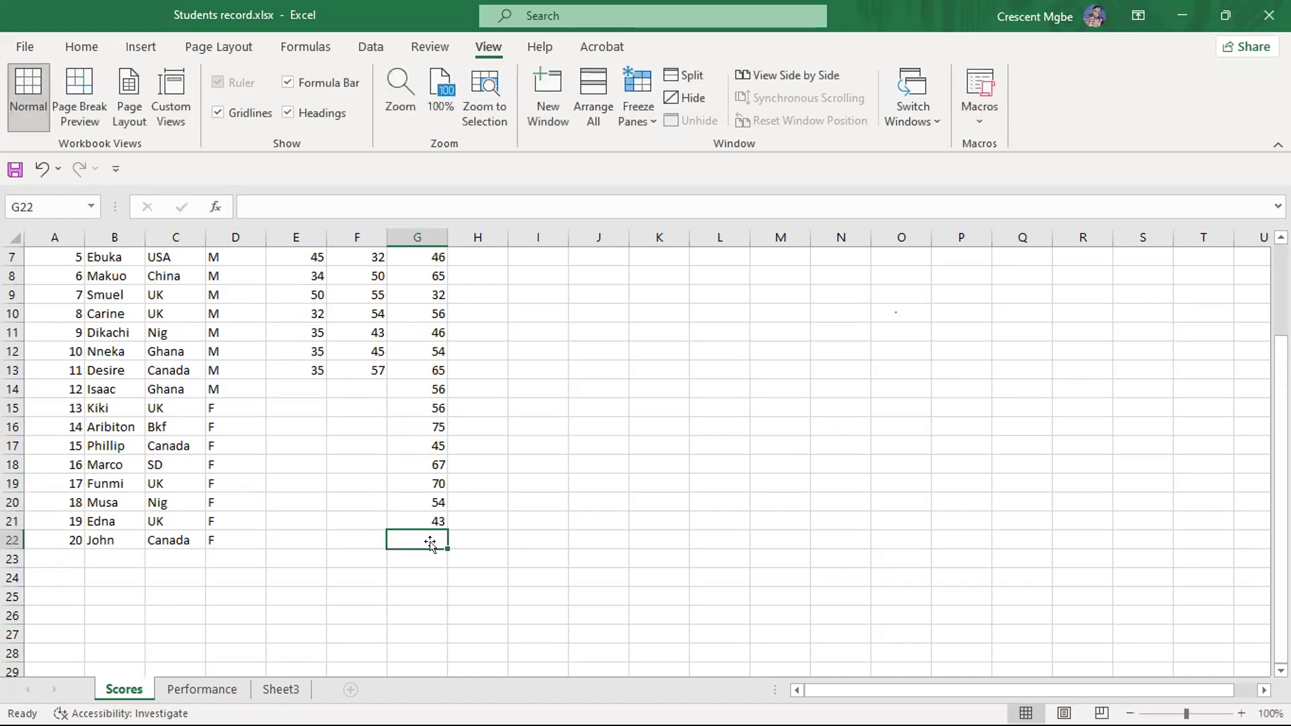
pyautogui.write('68')
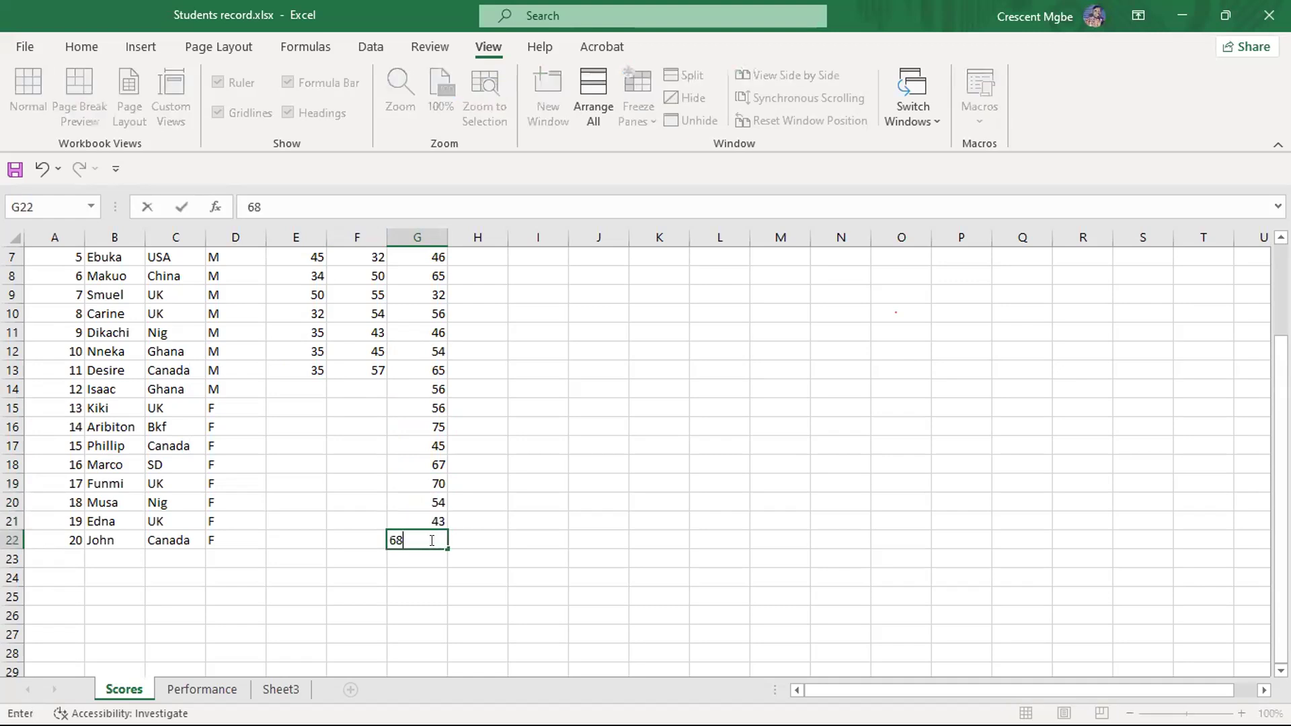
# - Fill in the English scores of students 12 to 15 in F14:F17 with 56, 43, 45 and 35
pyautogui.click(369, 388)
pyautogui.write('56')
pyautogui.click(343, 408)
pyautogui.write('43')
pyautogui.click(357, 431)
pyautogui.write('45')
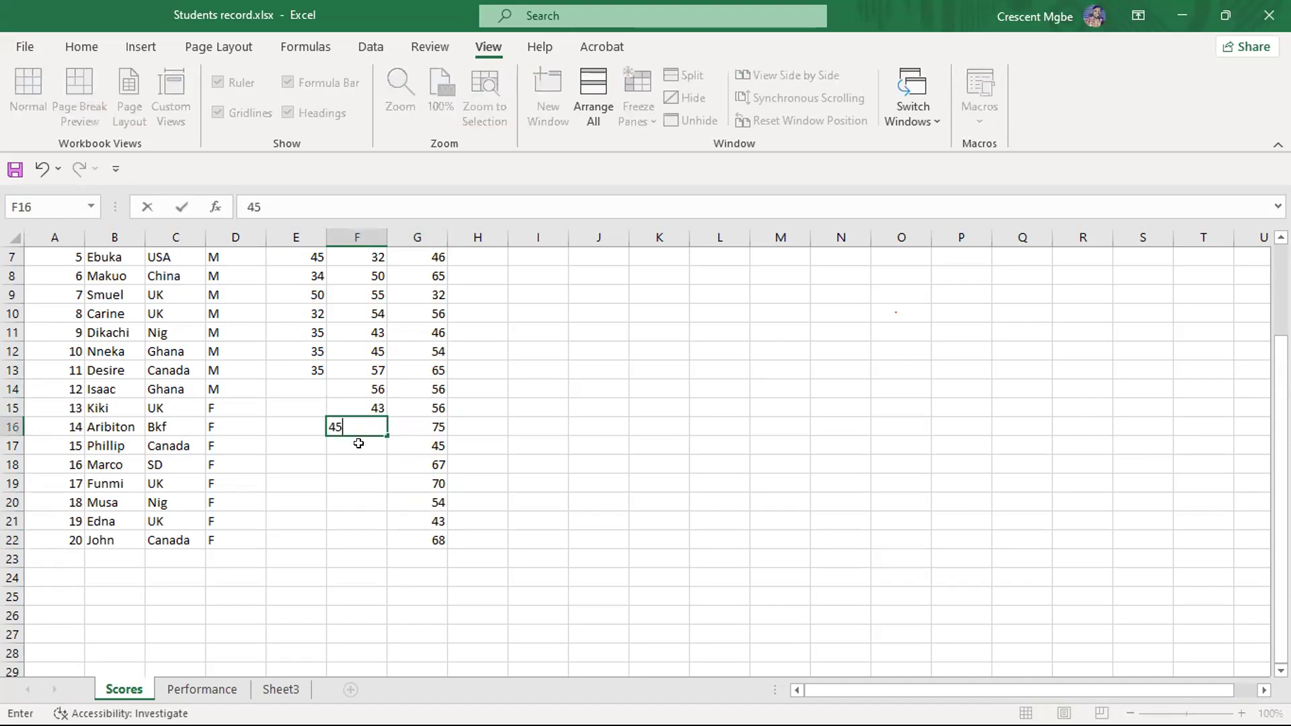
pyautogui.click(357, 440)
pyautogui.write('35')
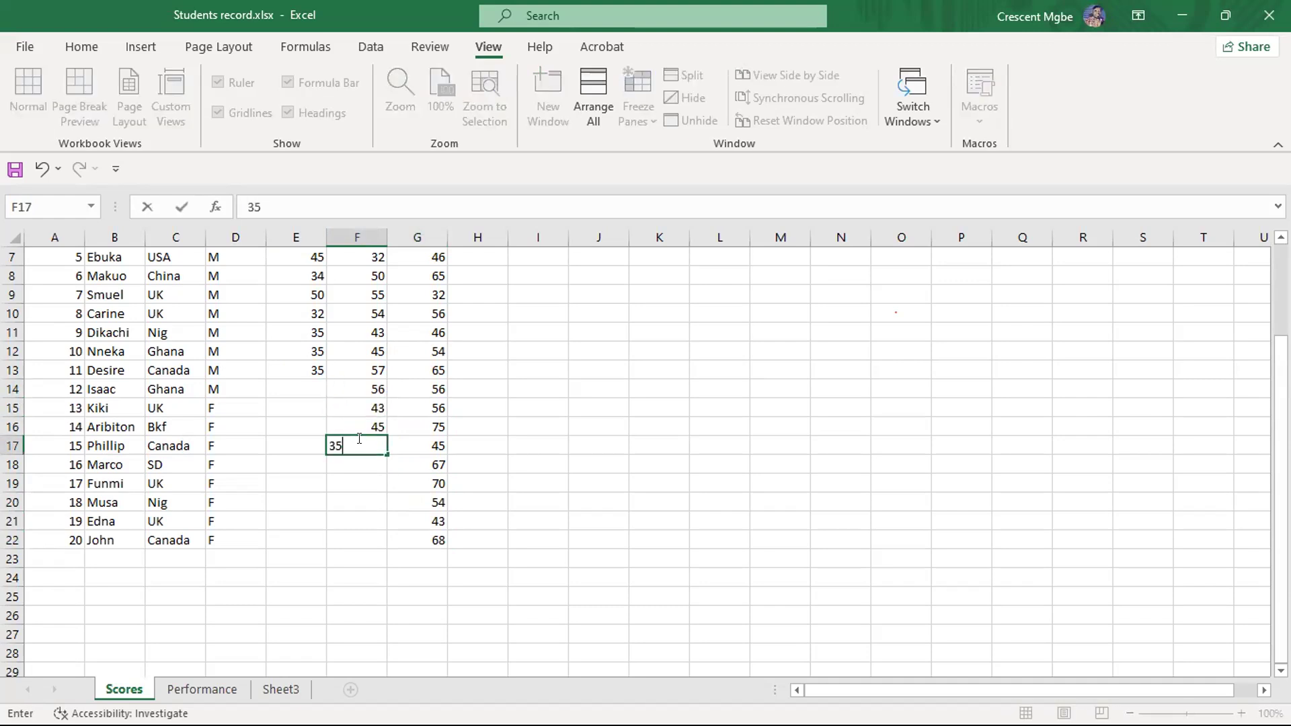
# - Fill in the English scores of students 16 to 20 in F18:F22 with 45, 67, 56, 65 and 43
pyautogui.click(358, 461)
pyautogui.write('45')
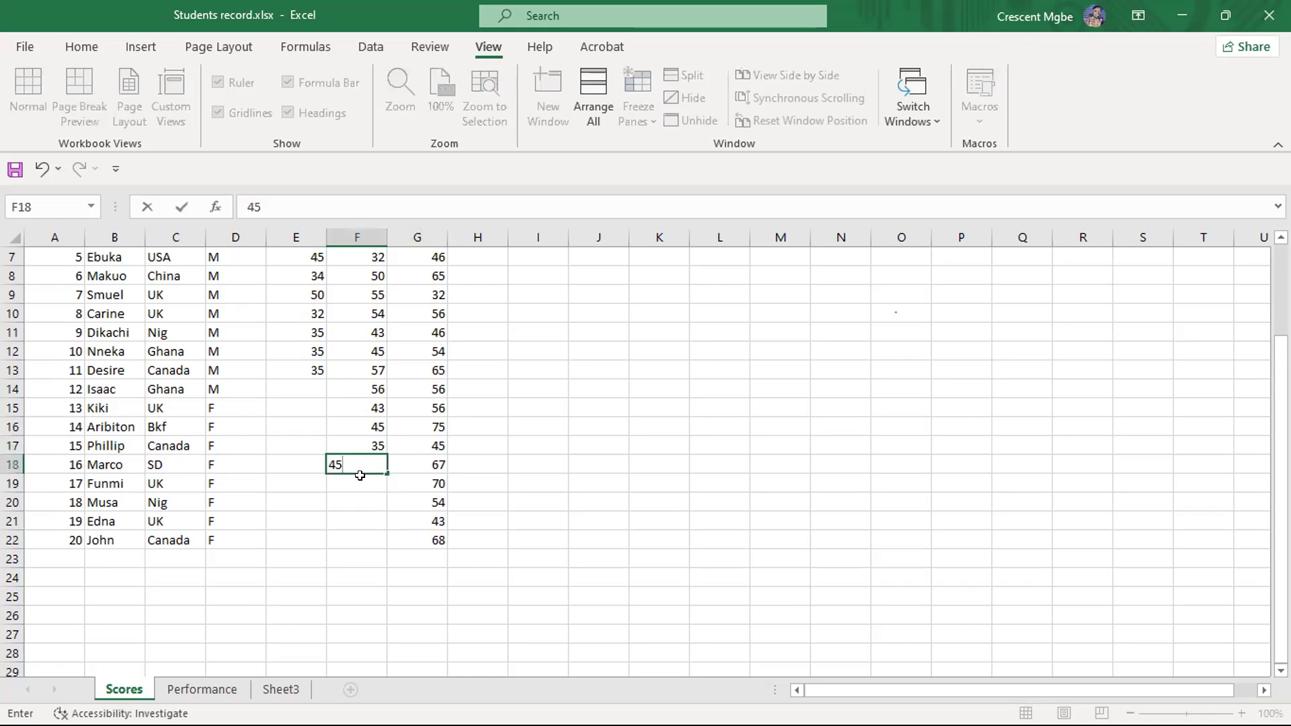
pyautogui.click(360, 483)
pyautogui.write('67')
pyautogui.click(360, 497)
pyautogui.write('56')
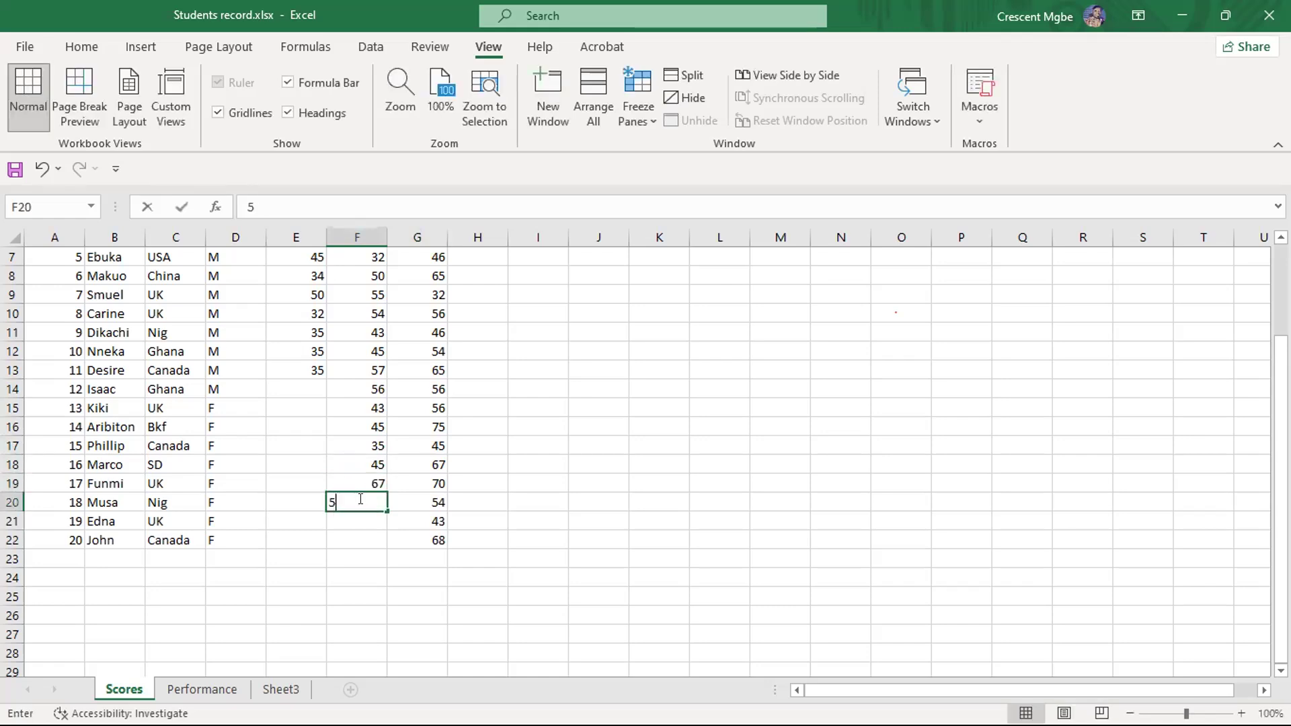
pyautogui.click(363, 524)
pyautogui.write('65')
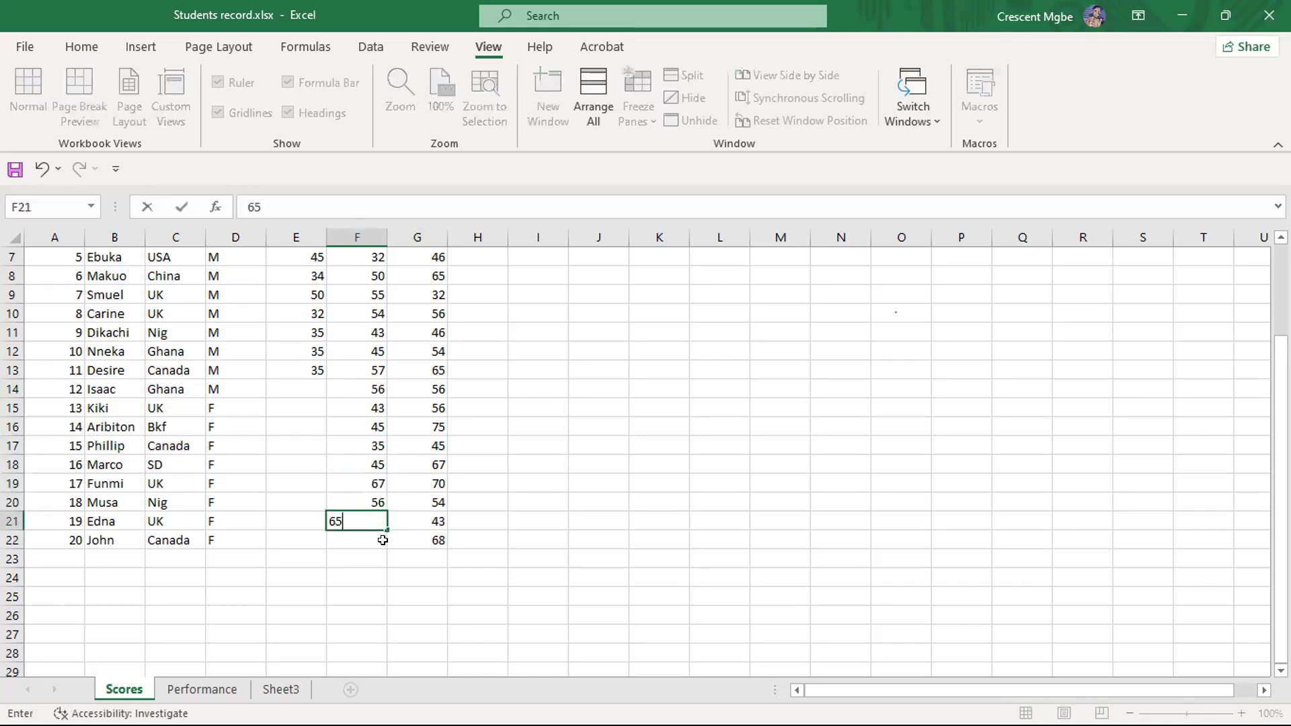
pyautogui.click(371, 539)
pyautogui.write('43')
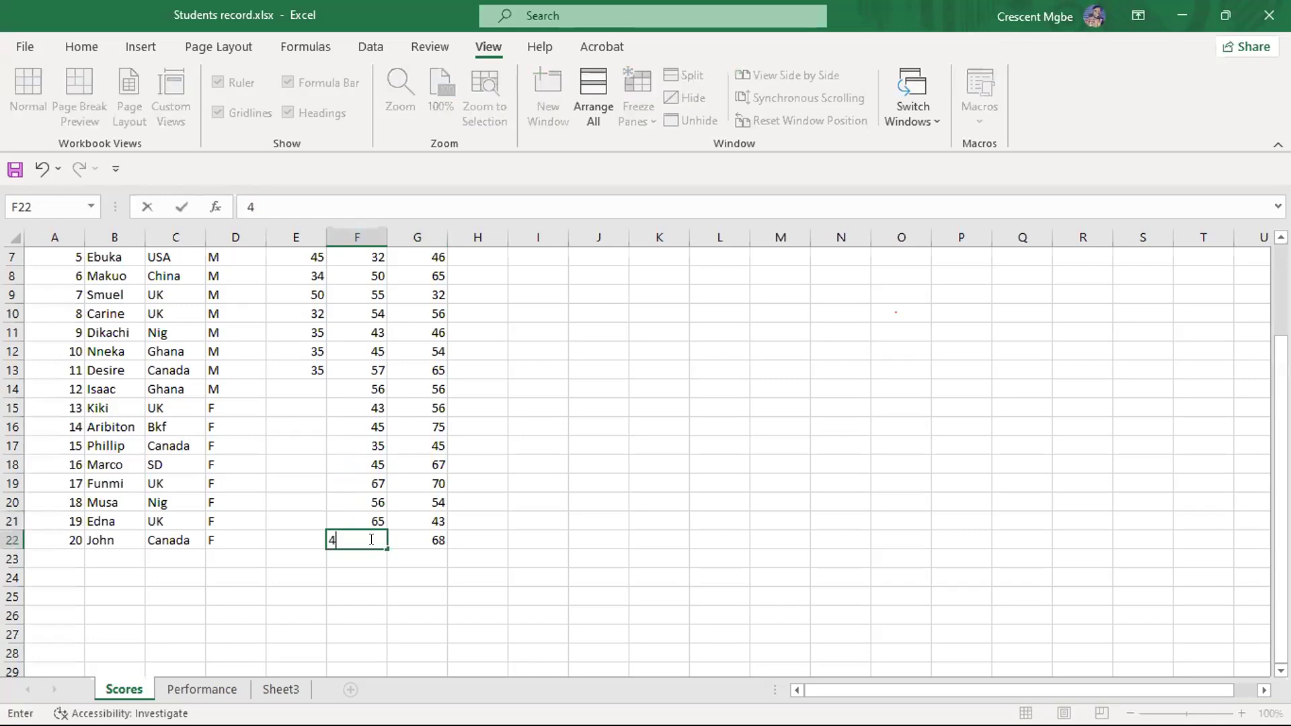
# - Fill in the maths scores of students 12, 13, 15 and 16 in E14, E15, E17 and E18 with 65, 43, 35 and 43
pyautogui.click(312, 390)
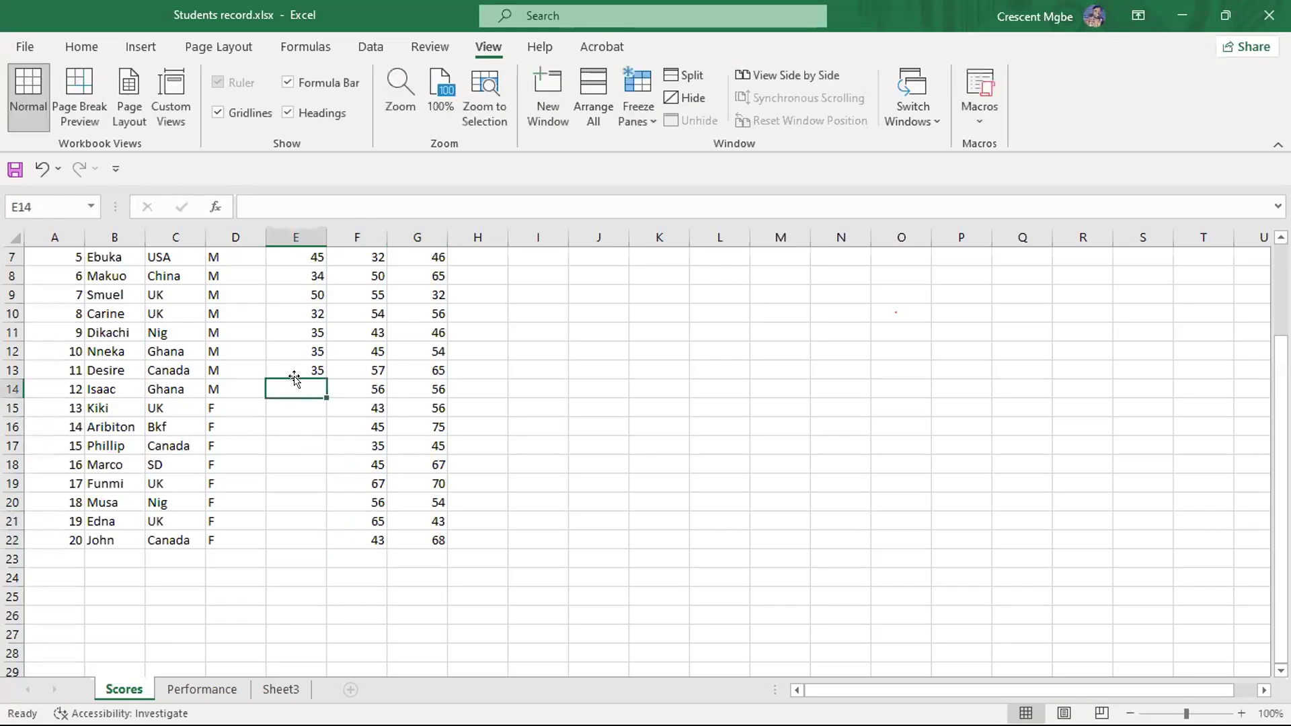
pyautogui.write('65')
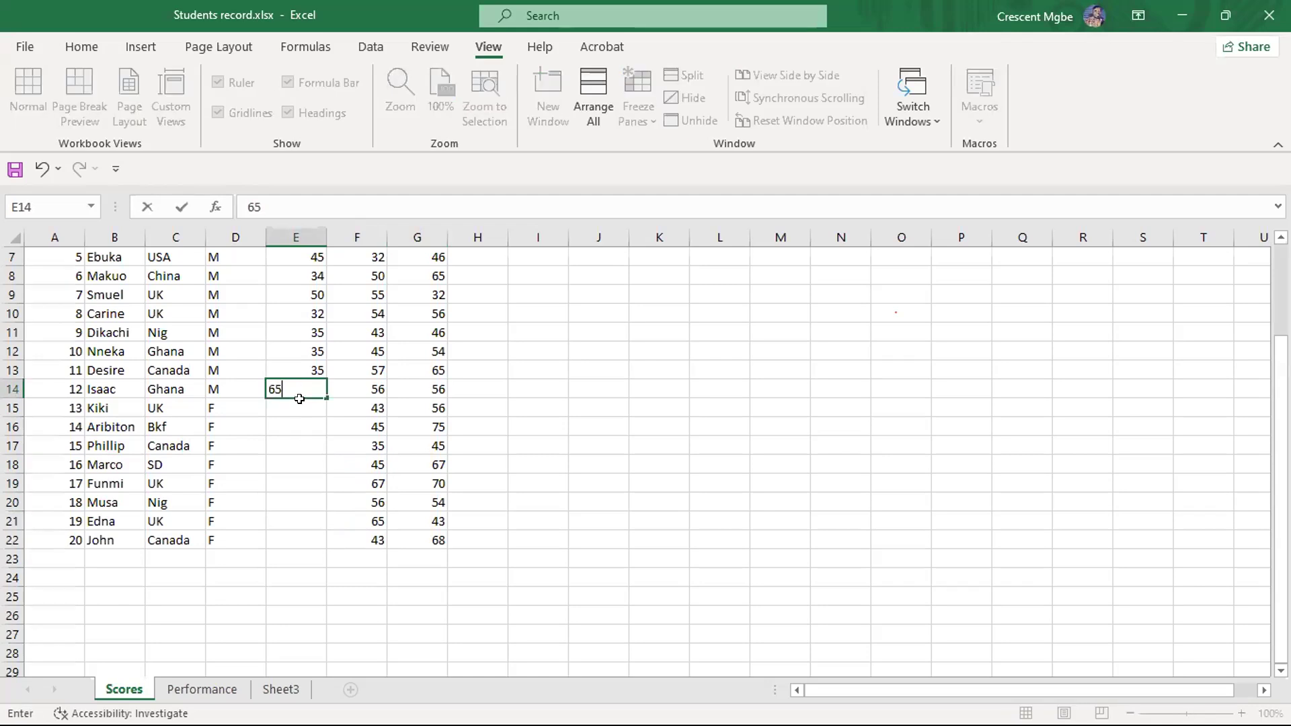
pyautogui.click(310, 407)
pyautogui.write('43')
pyautogui.click(306, 424)
pyautogui.click(303, 446)
pyautogui.write('35')
pyautogui.click(314, 464)
pyautogui.write('43')
# - Fill in the maths scores of students 17 to 20 in E19:E22 with 36, 32, 46 and 54
pyautogui.click(328, 482)
pyautogui.click(310, 481)
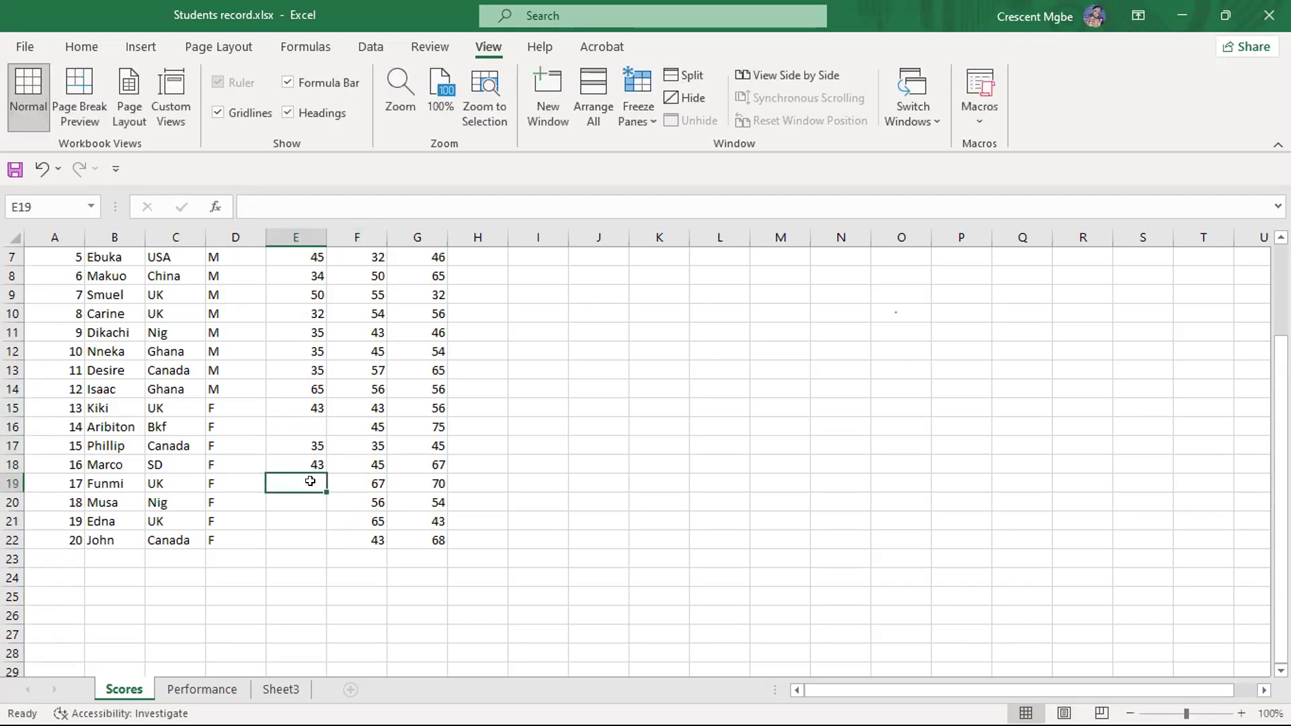
pyautogui.write('36')
pyautogui.click(301, 501)
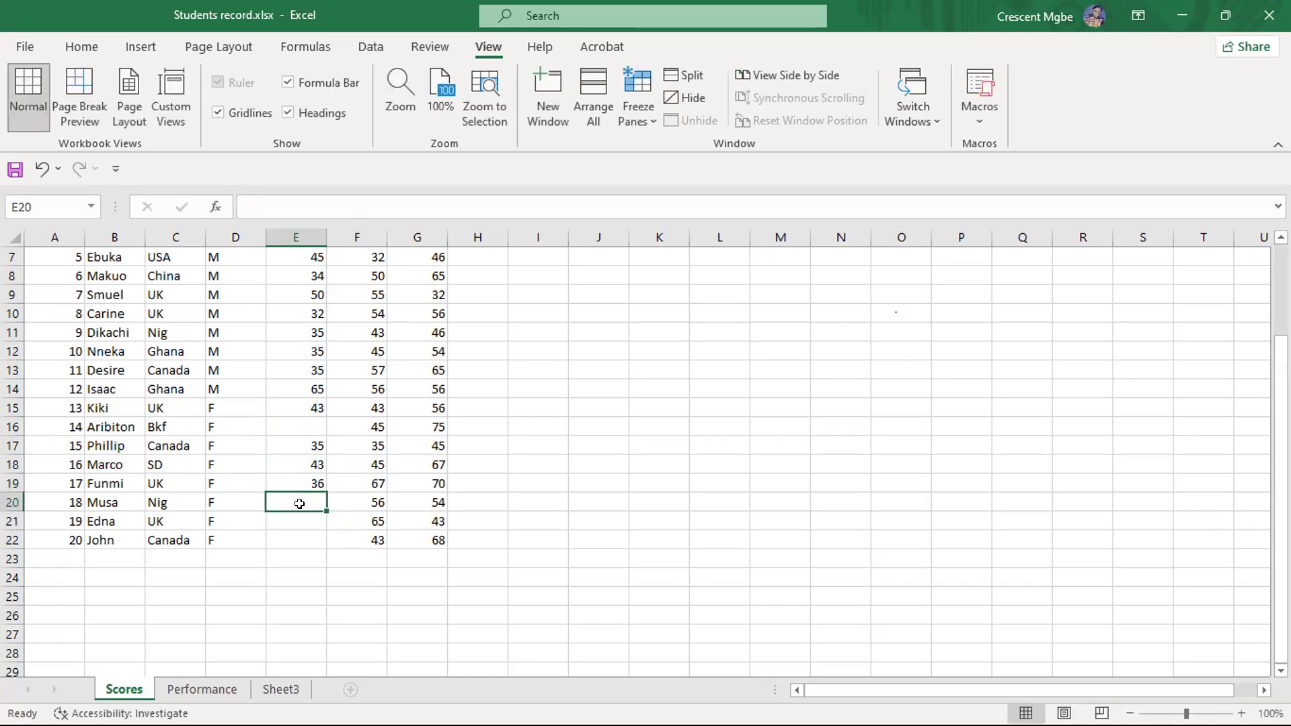
pyautogui.write('32')
pyautogui.click(309, 522)
pyautogui.write('46')
pyautogui.click(304, 537)
pyautogui.write('54')
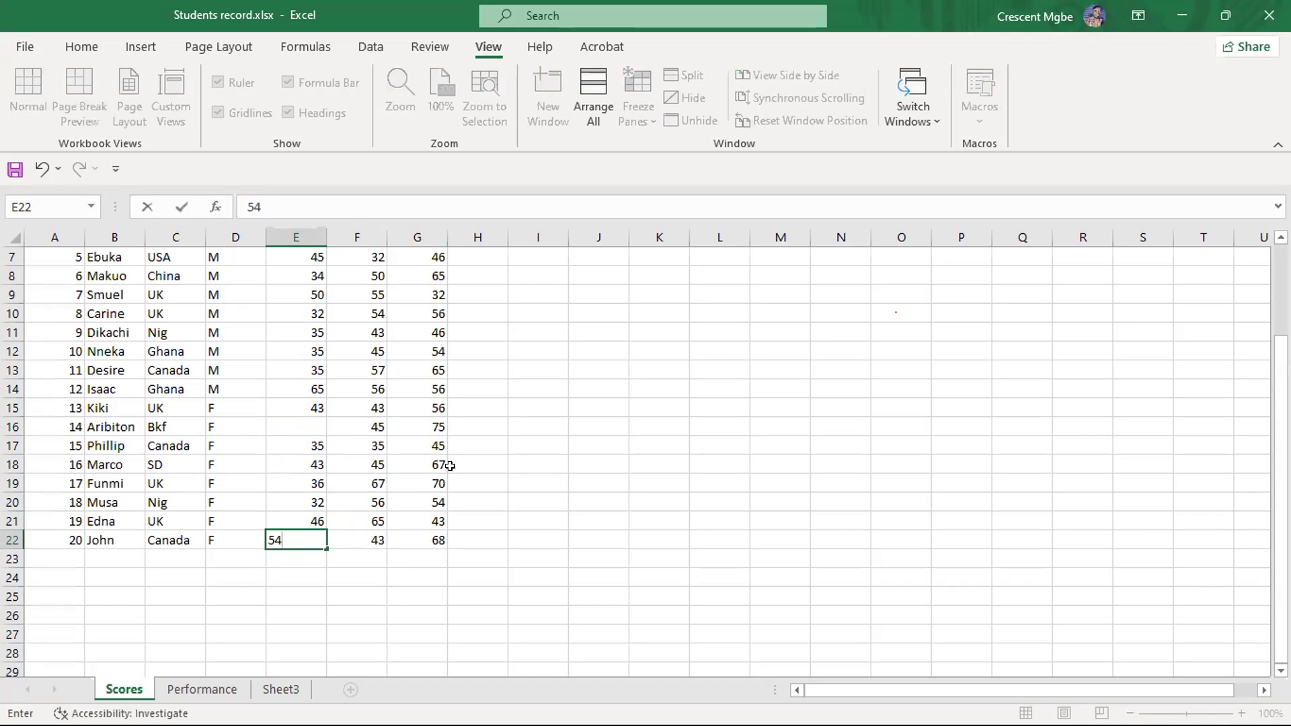
pyautogui.scroll(2, 449, 430)
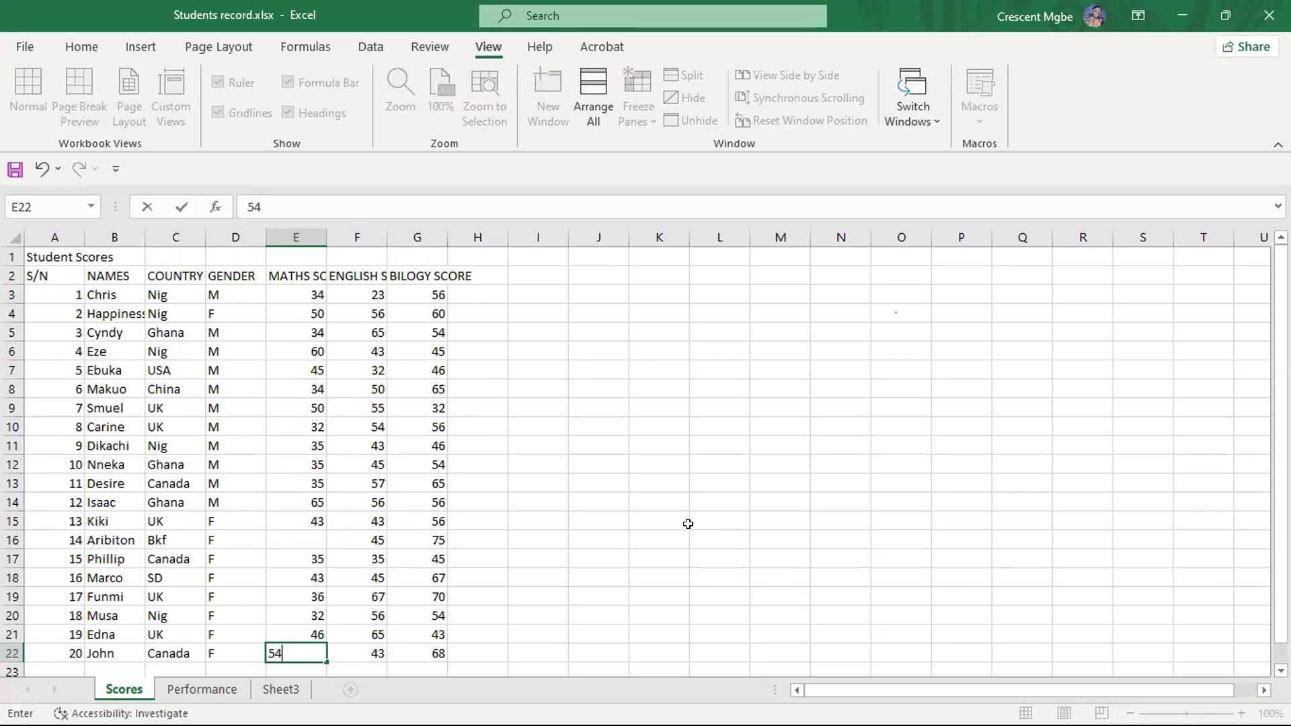
# - Switch to the PowerPoint slide show and advance to the Formatting slide's definitions
pyautogui.press('super+Tab')
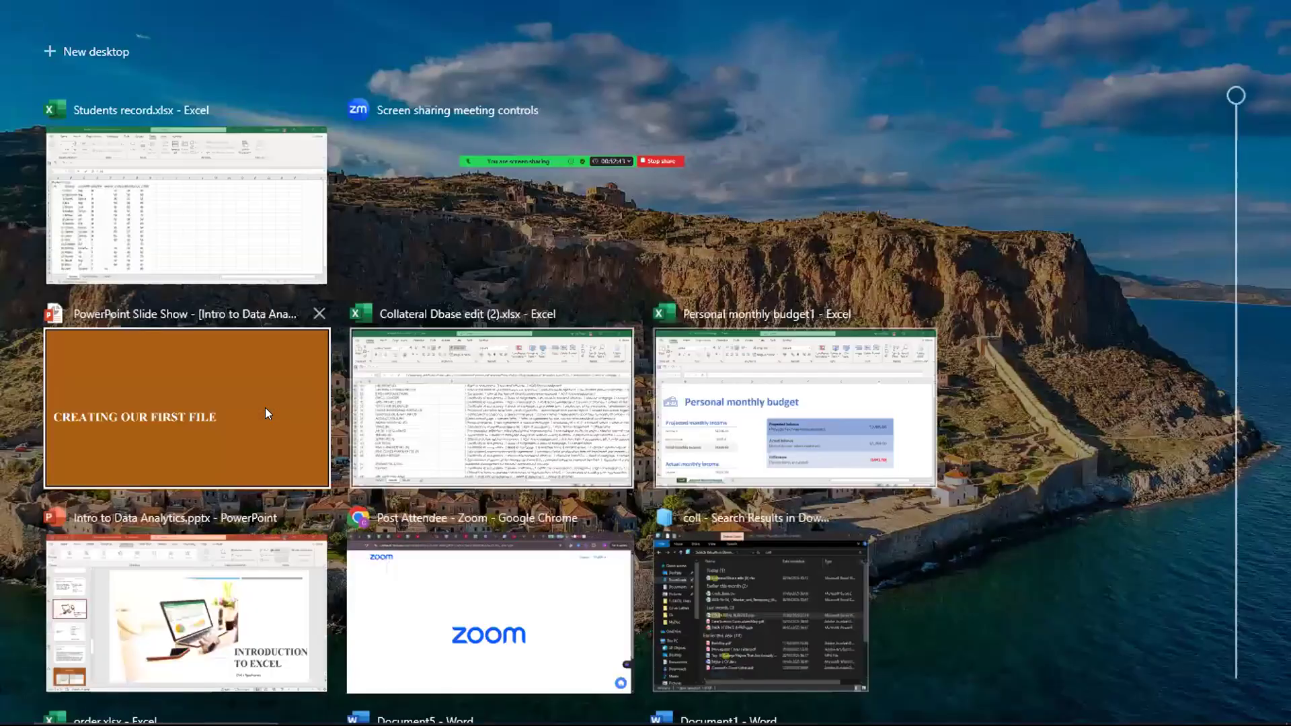
pyautogui.click(265, 407)
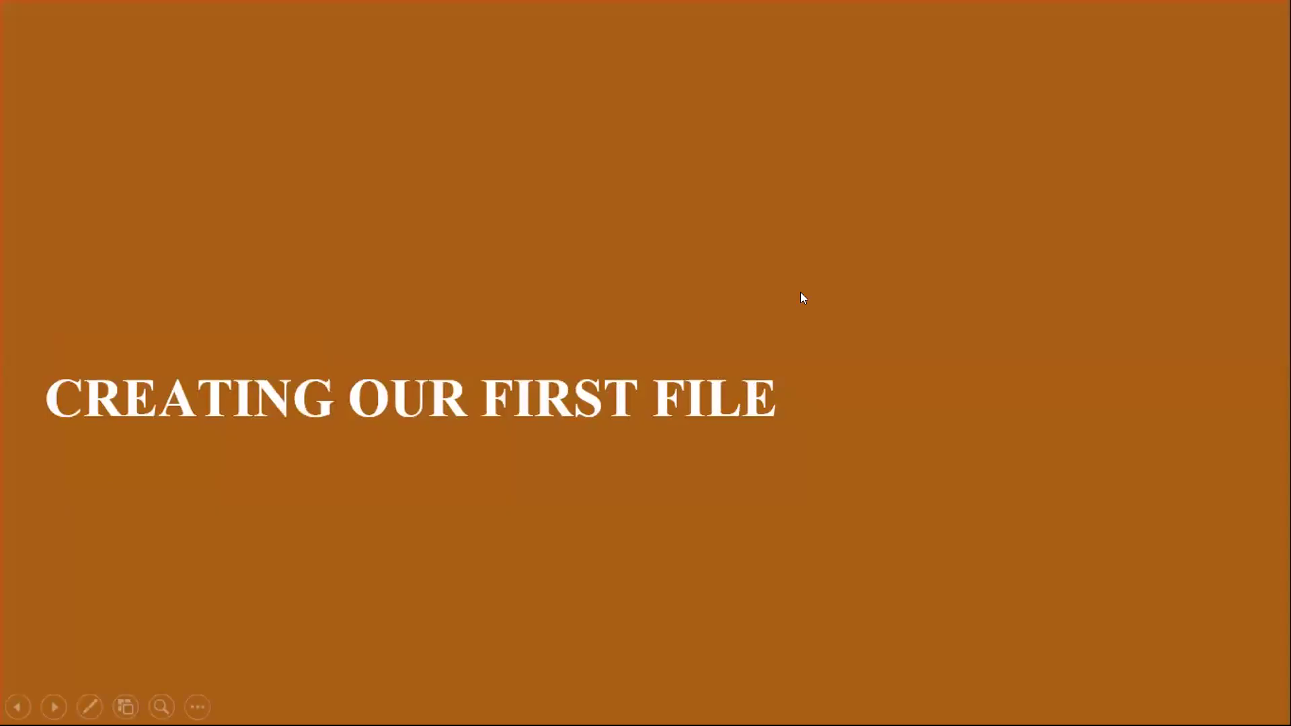
pyautogui.click(914, 402)
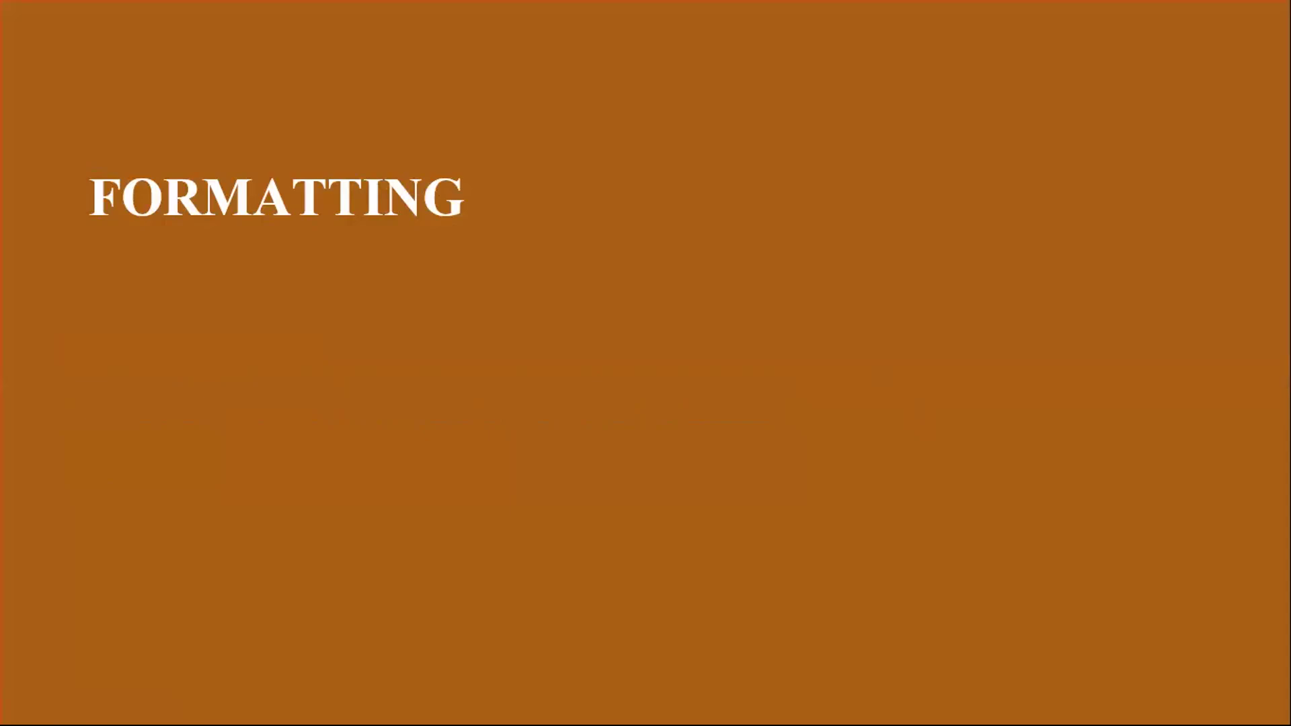
pyautogui.press('Right')
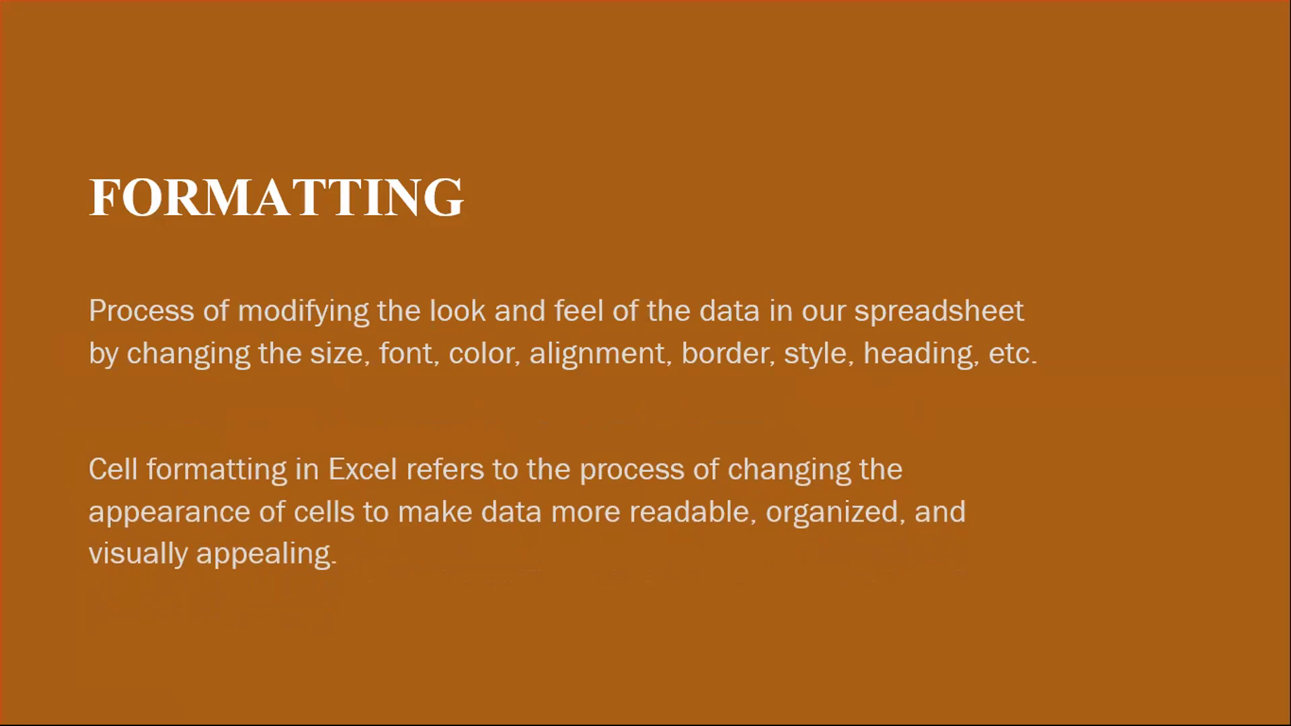
# - Switch back to the Students record workbook in Excel and look over the whole Student Scores table
pyautogui.press('super+Tab')
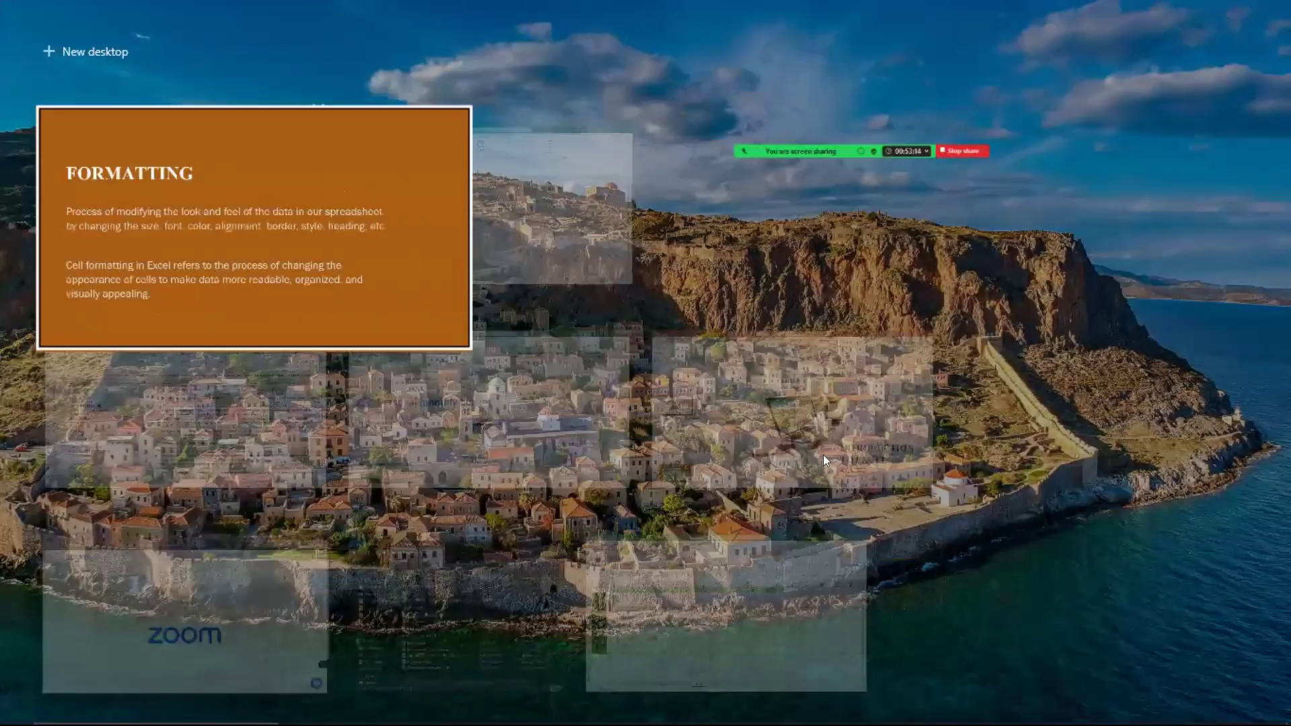
pyautogui.click(499, 226)
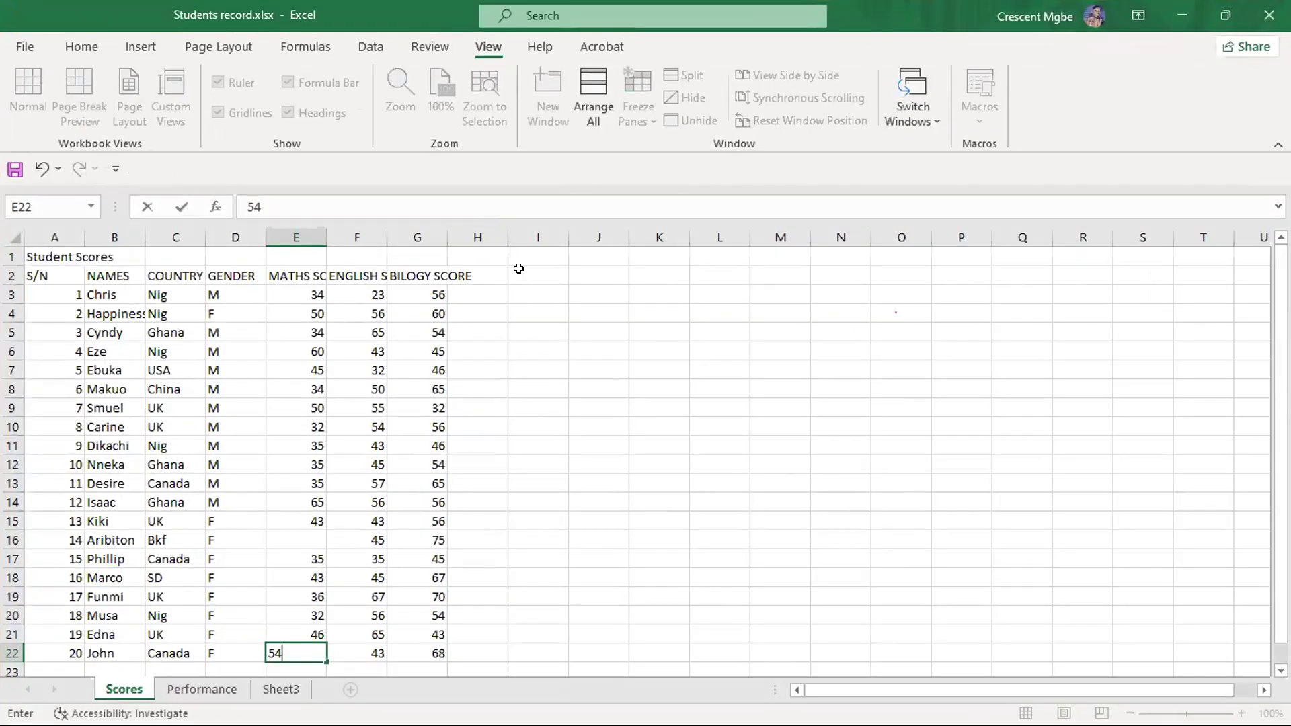
pyautogui.scroll(-2, 572, 293)
pyautogui.scroll(2, 578, 293)
pyautogui.scroll(-5, 592, 282)
pyautogui.click(661, 404)
pyautogui.scroll(5, 660, 403)
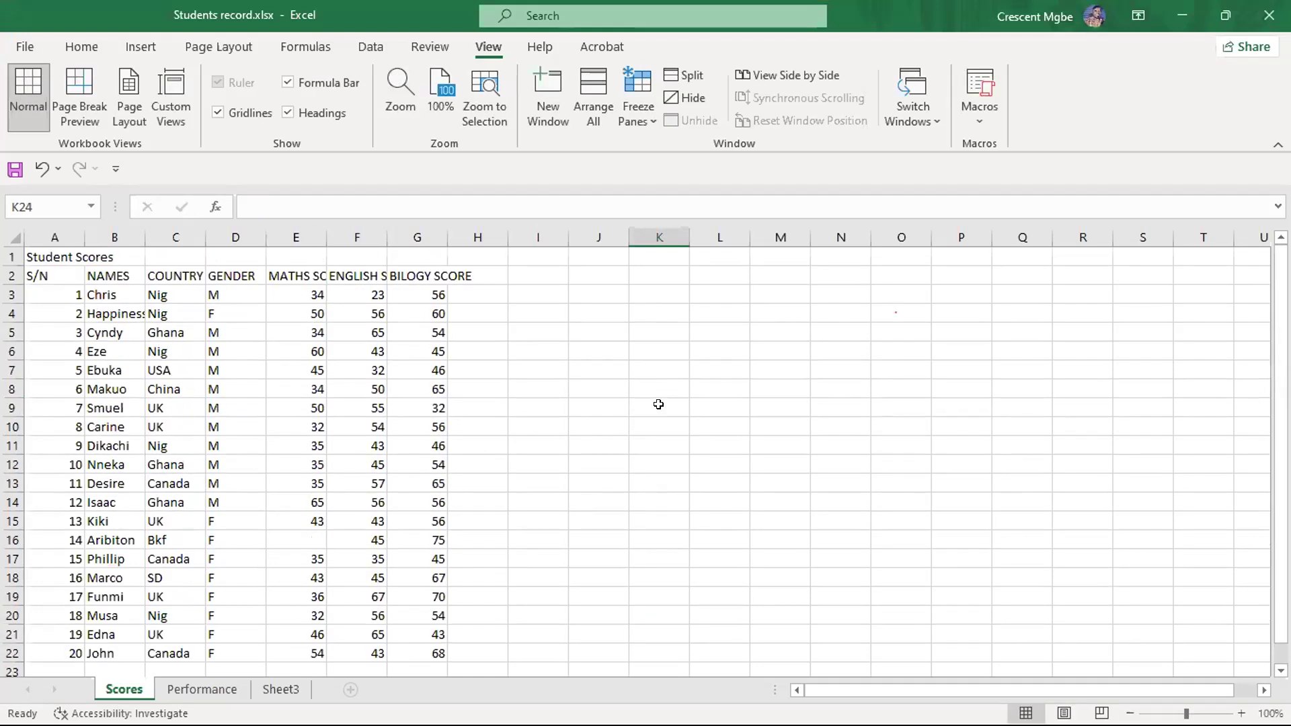
pyautogui.scroll(-2, 665, 393)
pyautogui.scroll(2, 670, 385)
# - Switch to the PowerPoint slide show and advance to the slide listing the types of formatting
pyautogui.press('super+Tab')
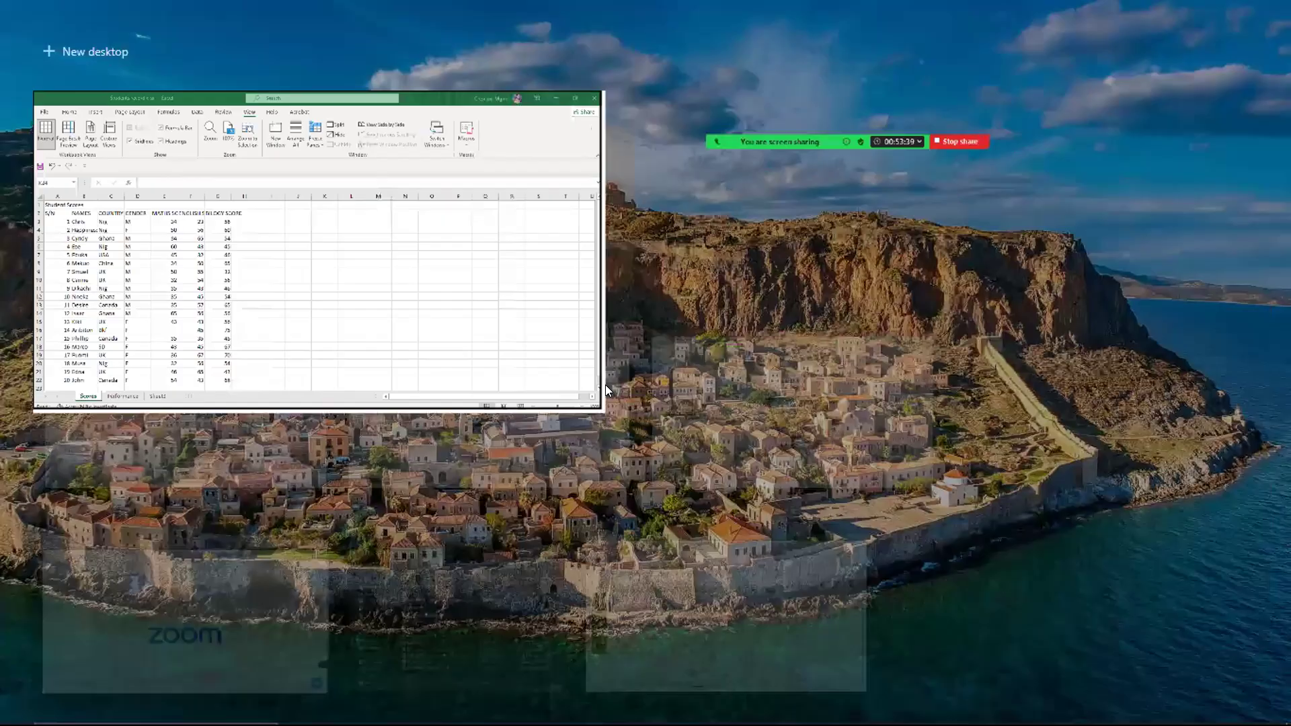
pyautogui.click(578, 185)
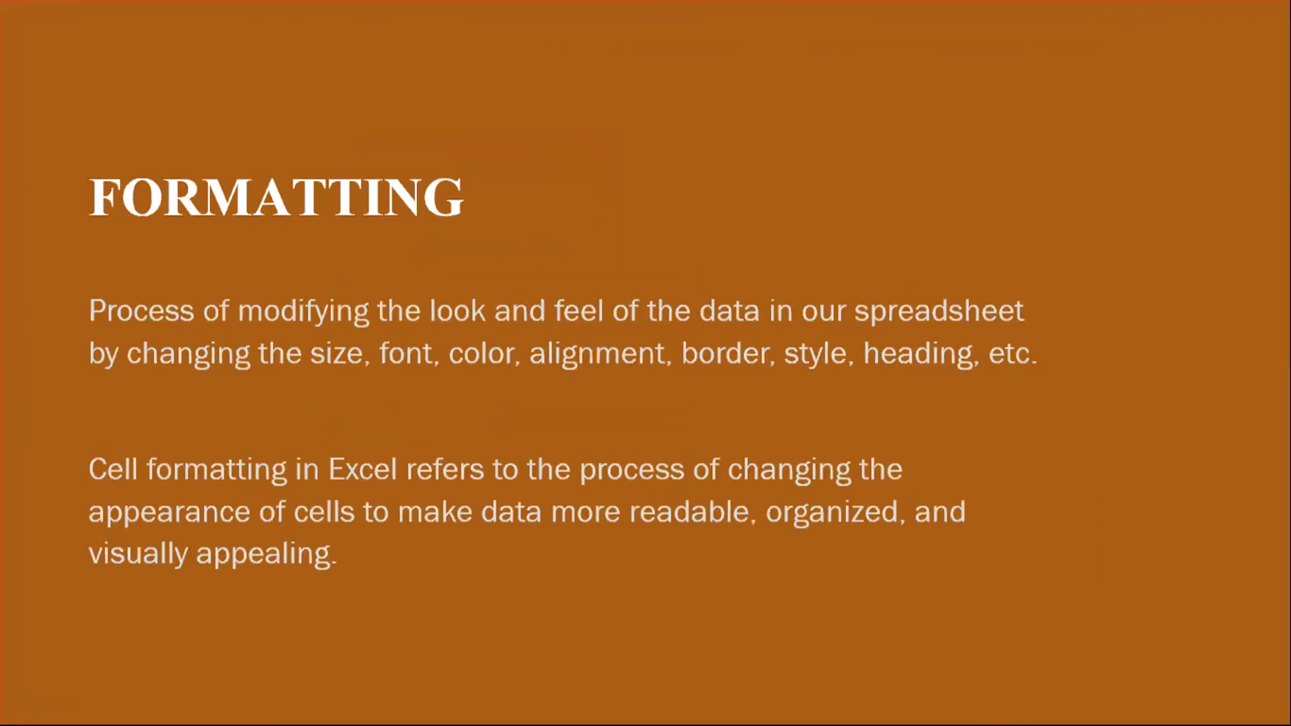
pyautogui.press('Right')
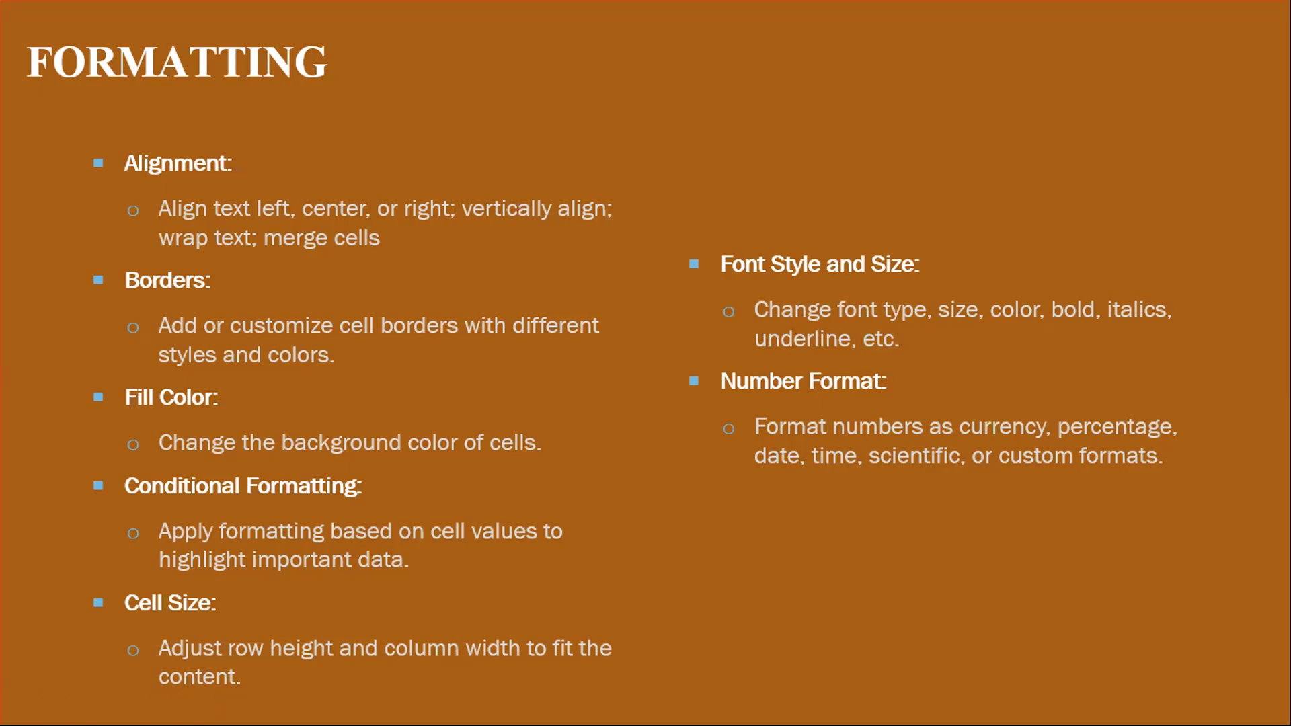
# - Return to the Students record workbook in Excel and view the Format Cells font settings without changing them
pyautogui.press('super+Tab')
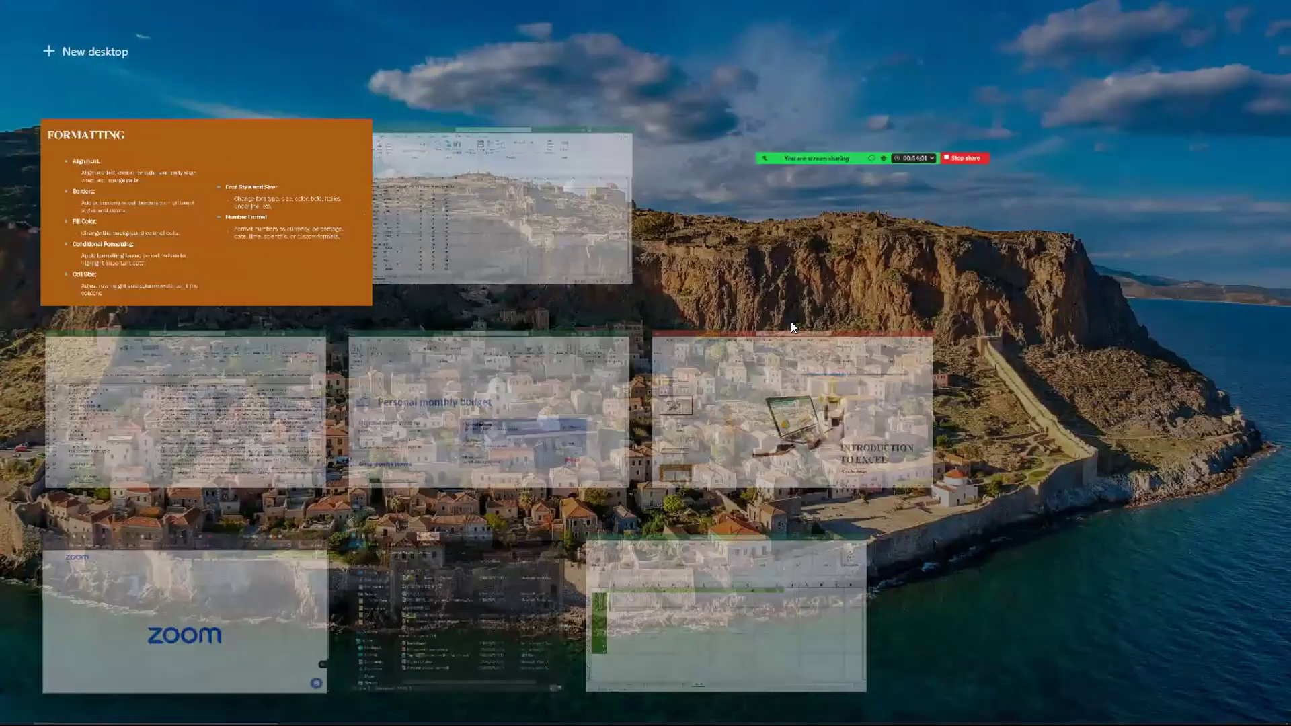
pyautogui.click(502, 193)
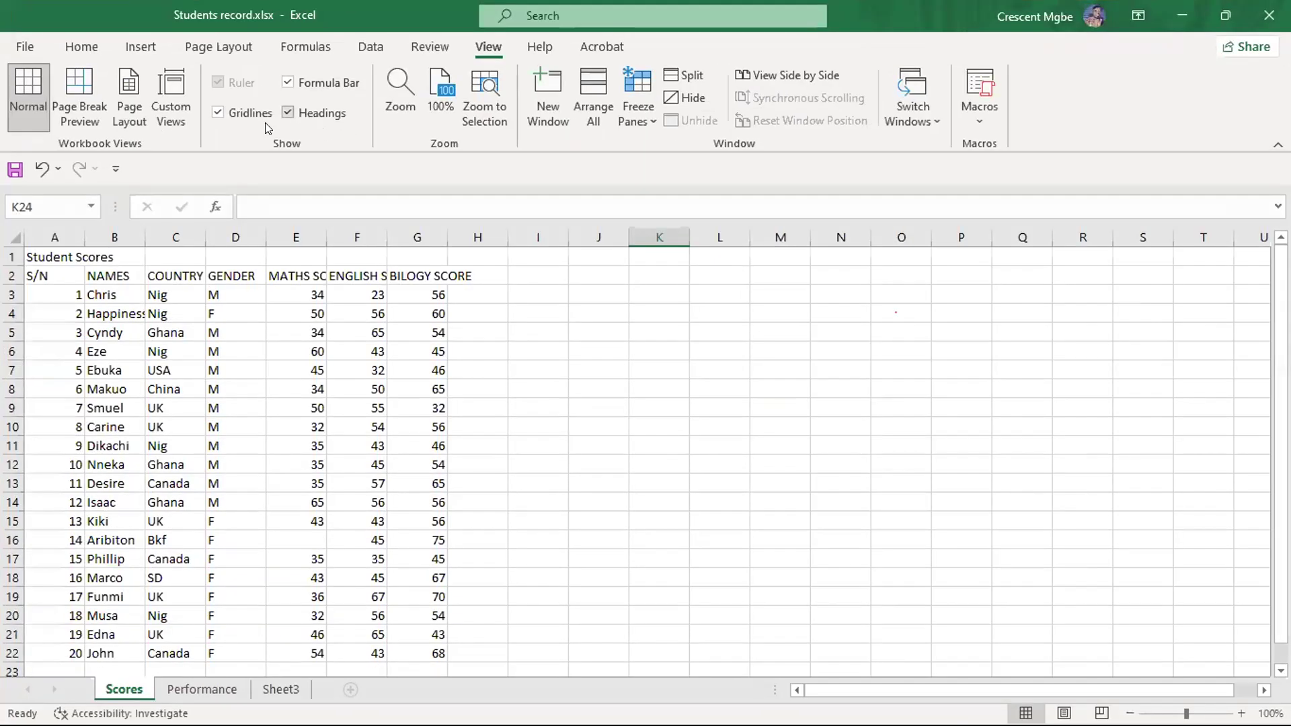
pyautogui.click(82, 47)
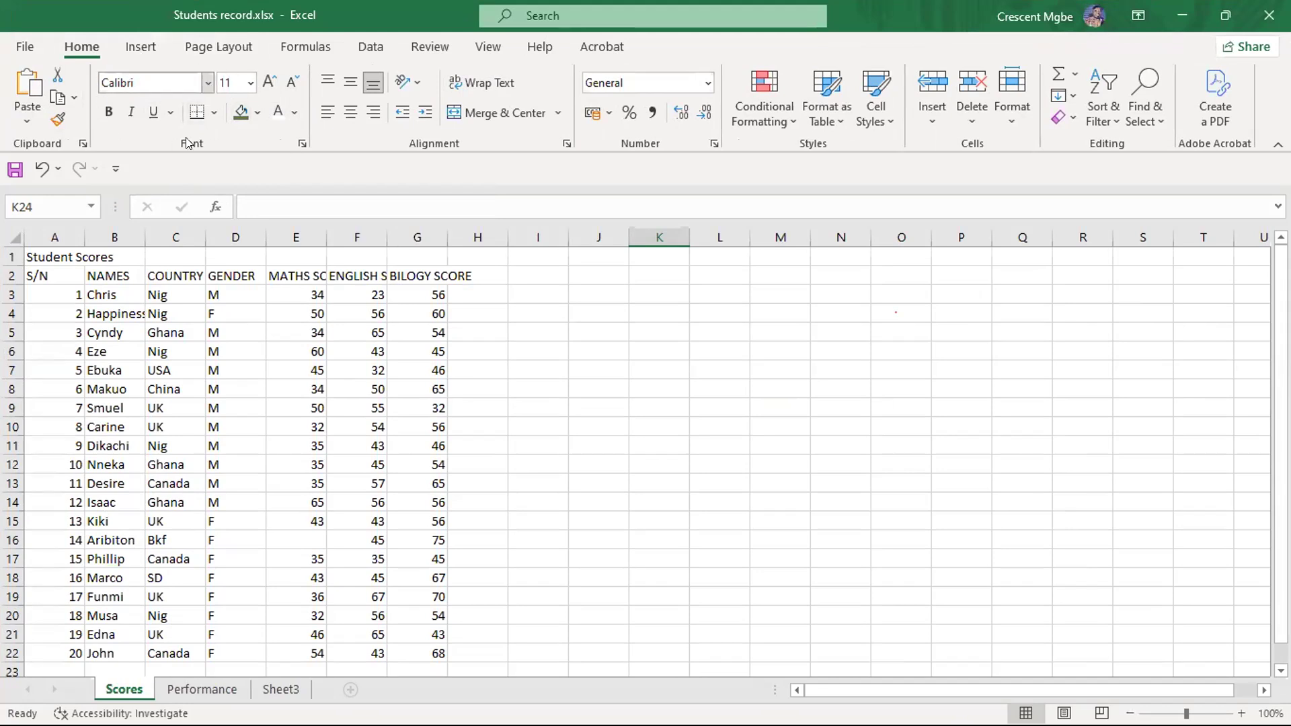
pyautogui.click(298, 141)
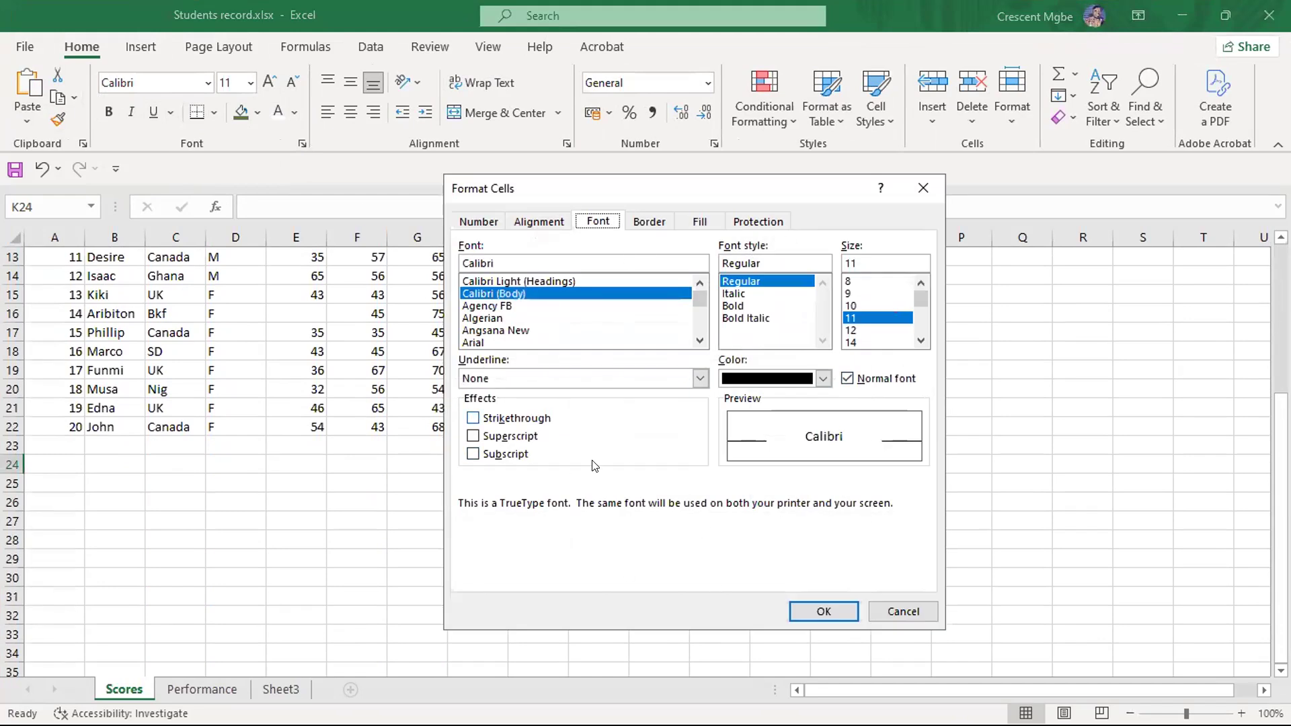
pyautogui.click(924, 189)
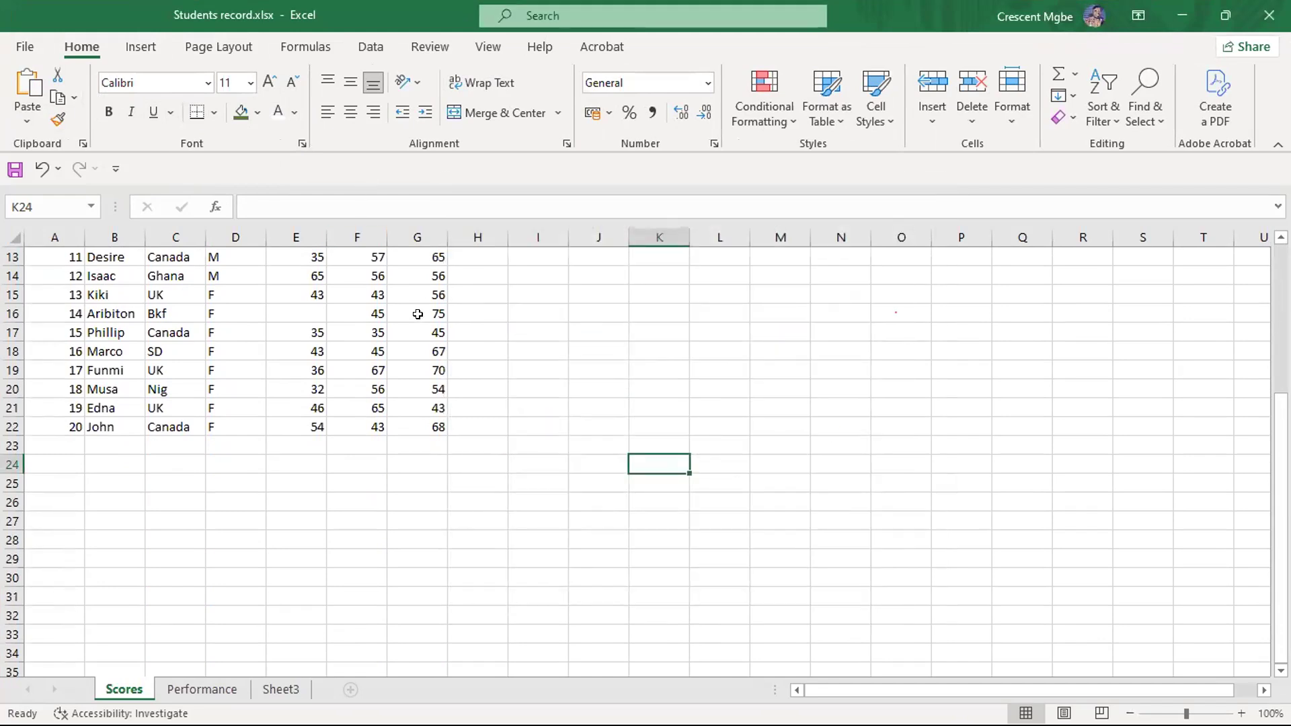
# - Review the list of formatting types in the PowerPoint slide show, and return to the Students record workbook in Excel
pyautogui.press('super+Tab')
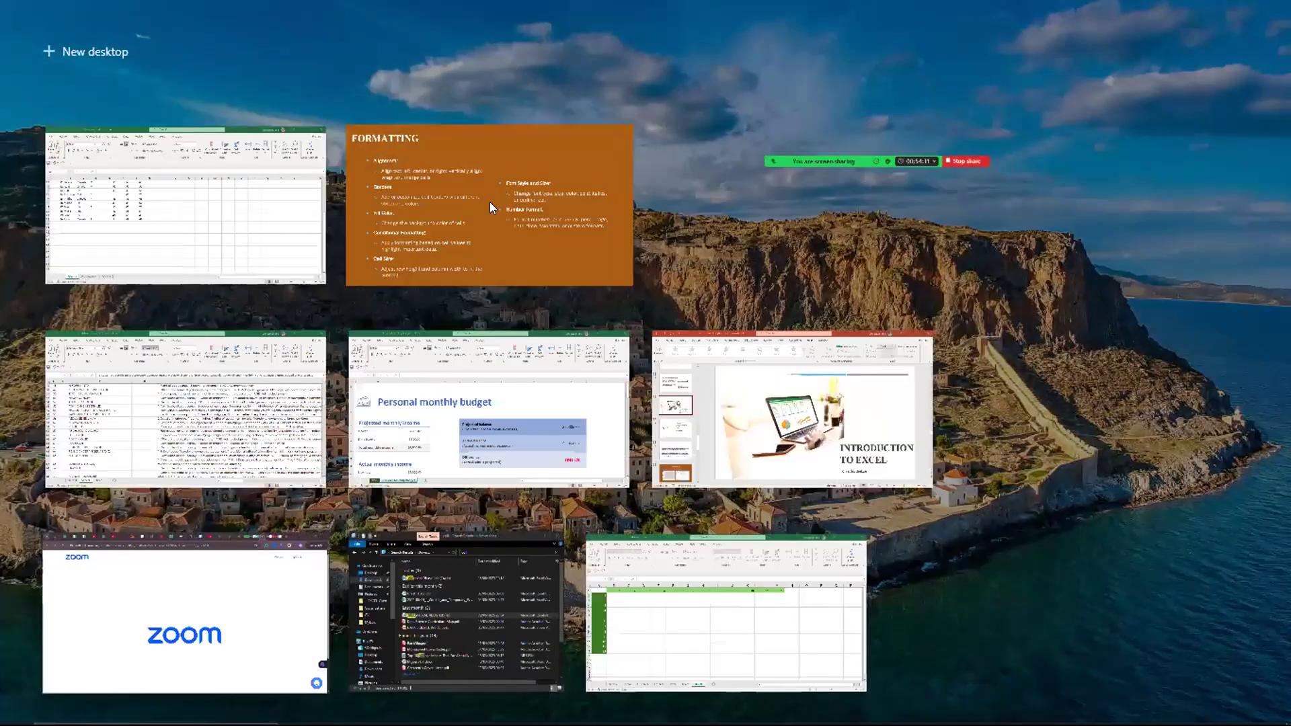
pyautogui.click(490, 202)
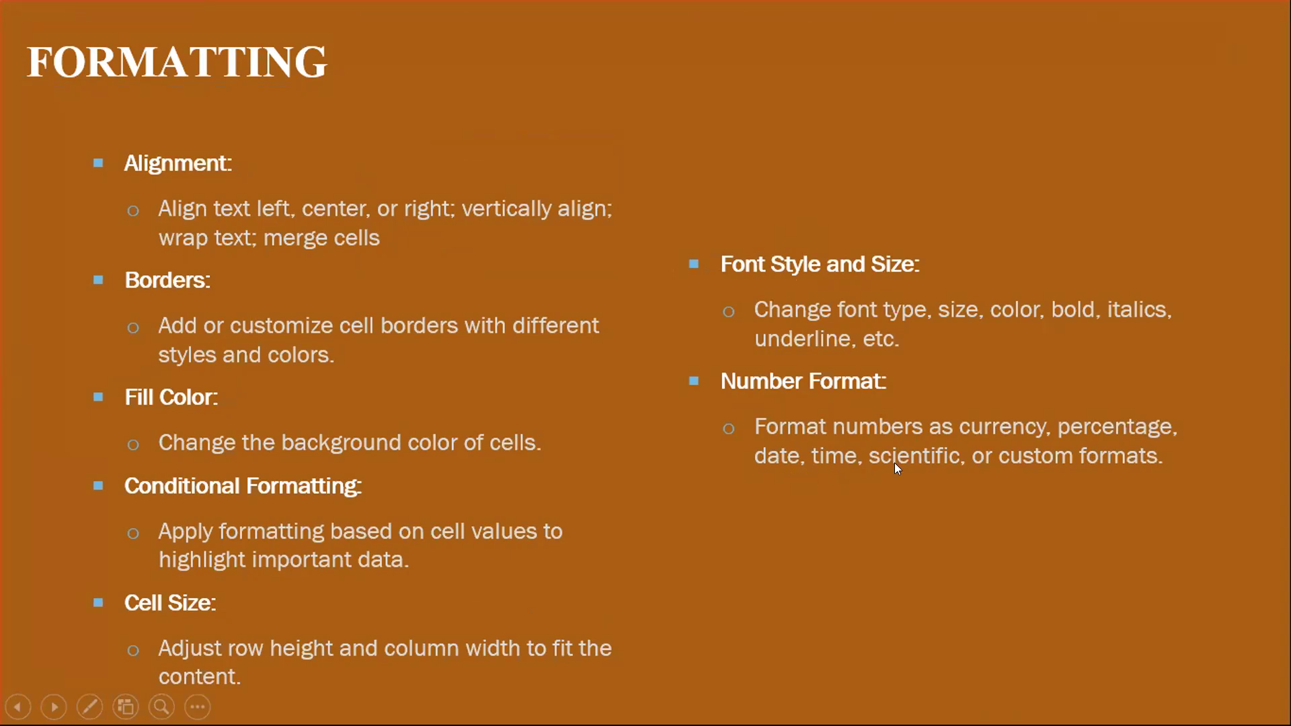
pyautogui.press('super+Tab')
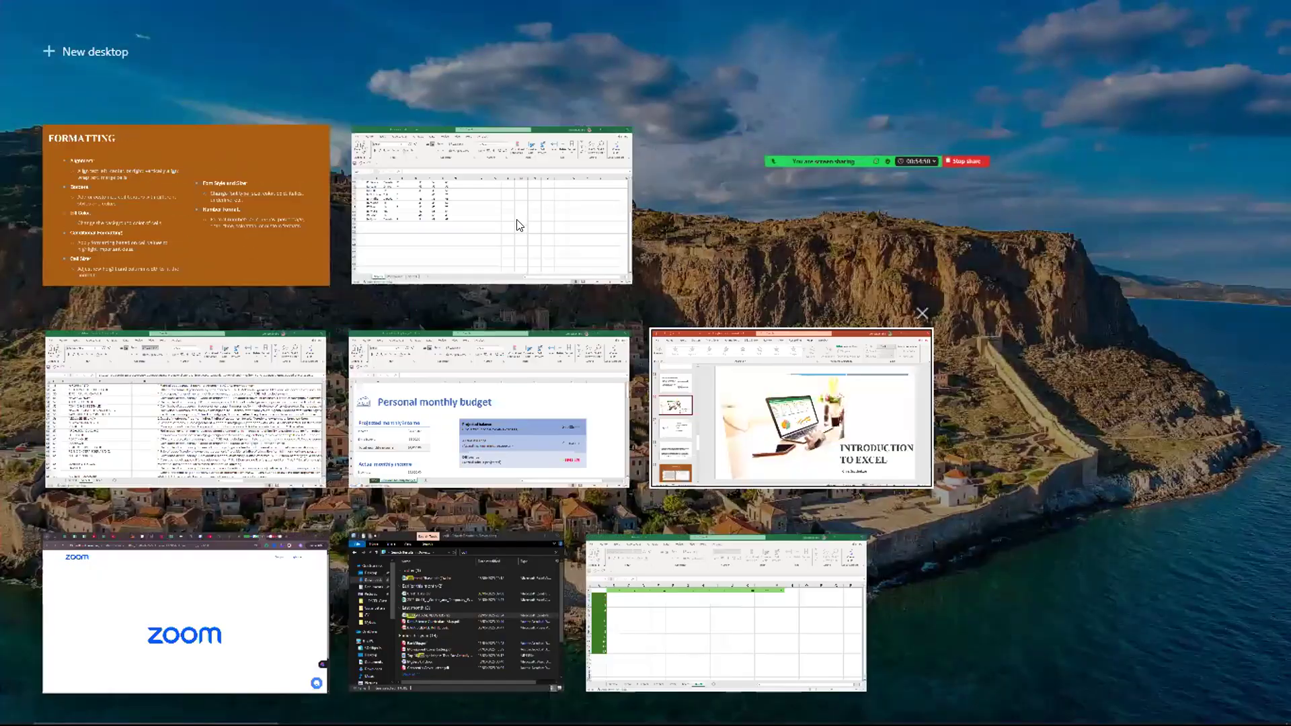
pyautogui.click(518, 221)
# - Enter the sample amount 500 in the empty cell L18 of the Scores sheet
pyautogui.click(734, 343)
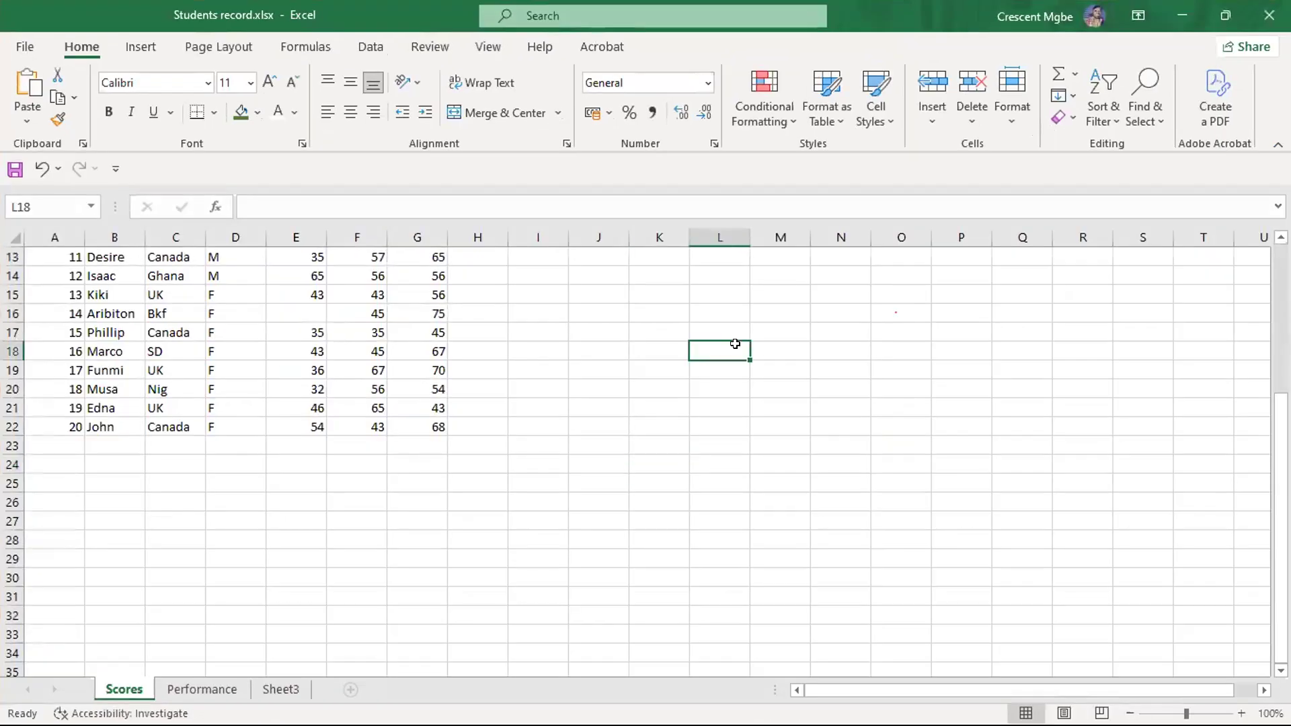
pyautogui.write('5599')
pyautogui.press('BackSpace')
pyautogui.press('BackSpace')
pyautogui.write('98')
pyautogui.press('BackSpace')
pyautogui.press('BackSpace')
pyautogui.press('BackSpace')
pyautogui.write('00')
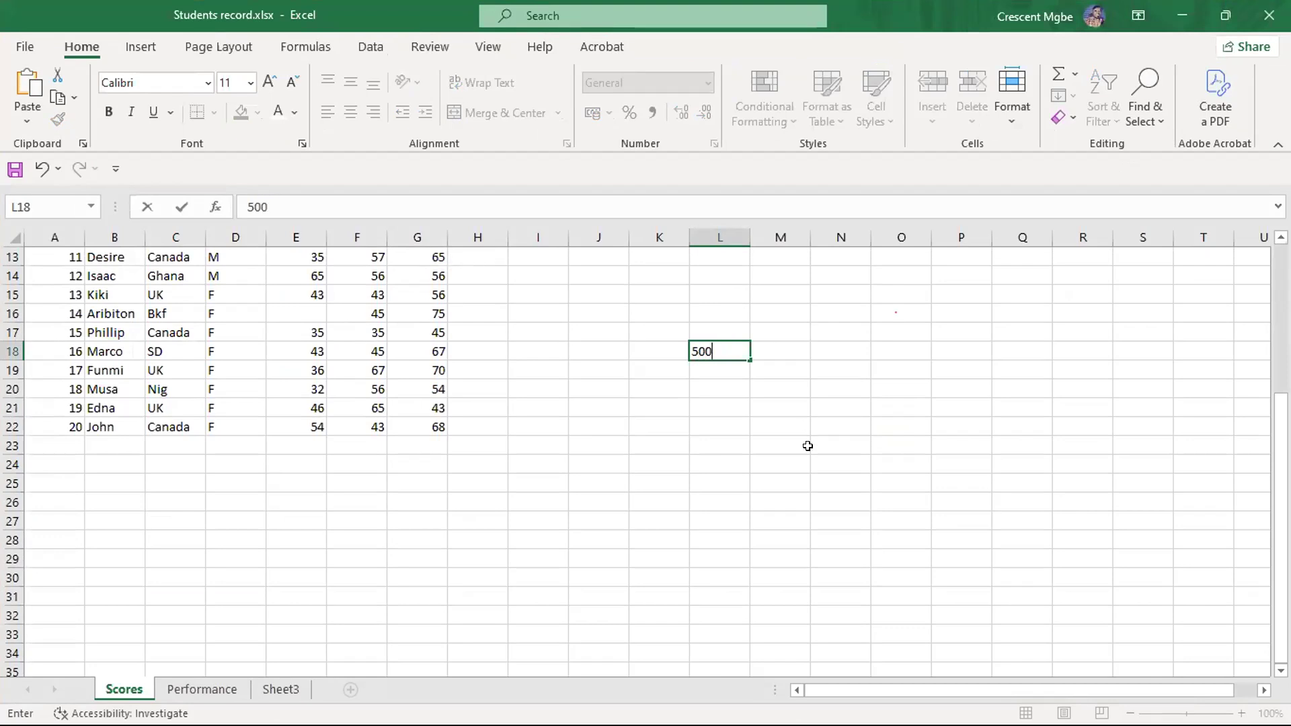
pyautogui.click(807, 445)
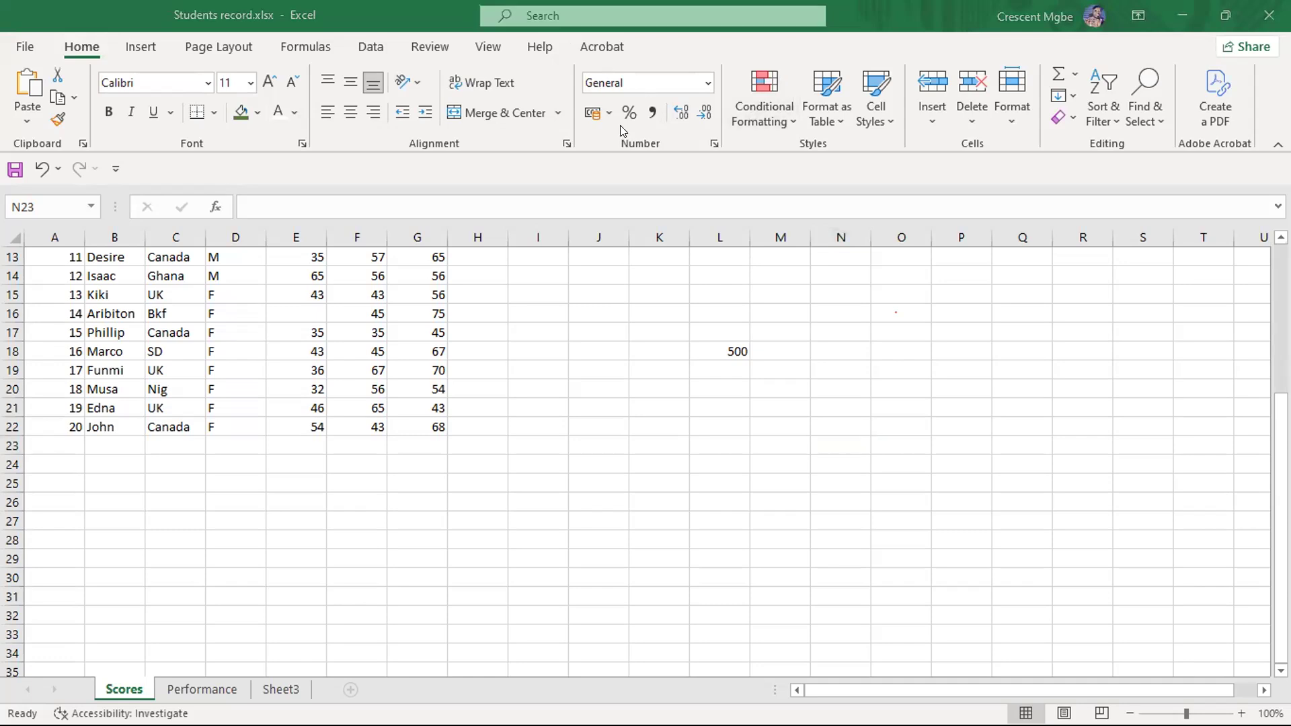
# - Apply the $ English (United States) accounting number format to the amount in L18
pyautogui.click(723, 346)
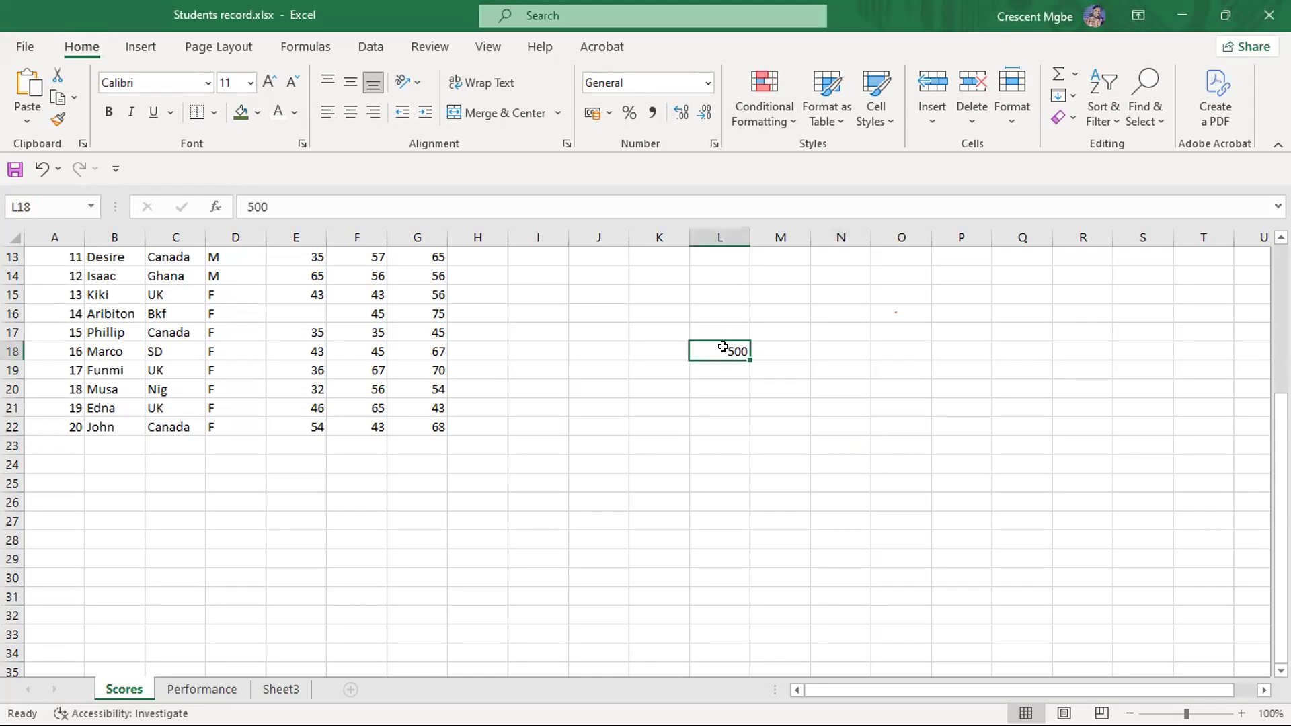
pyautogui.click(611, 115)
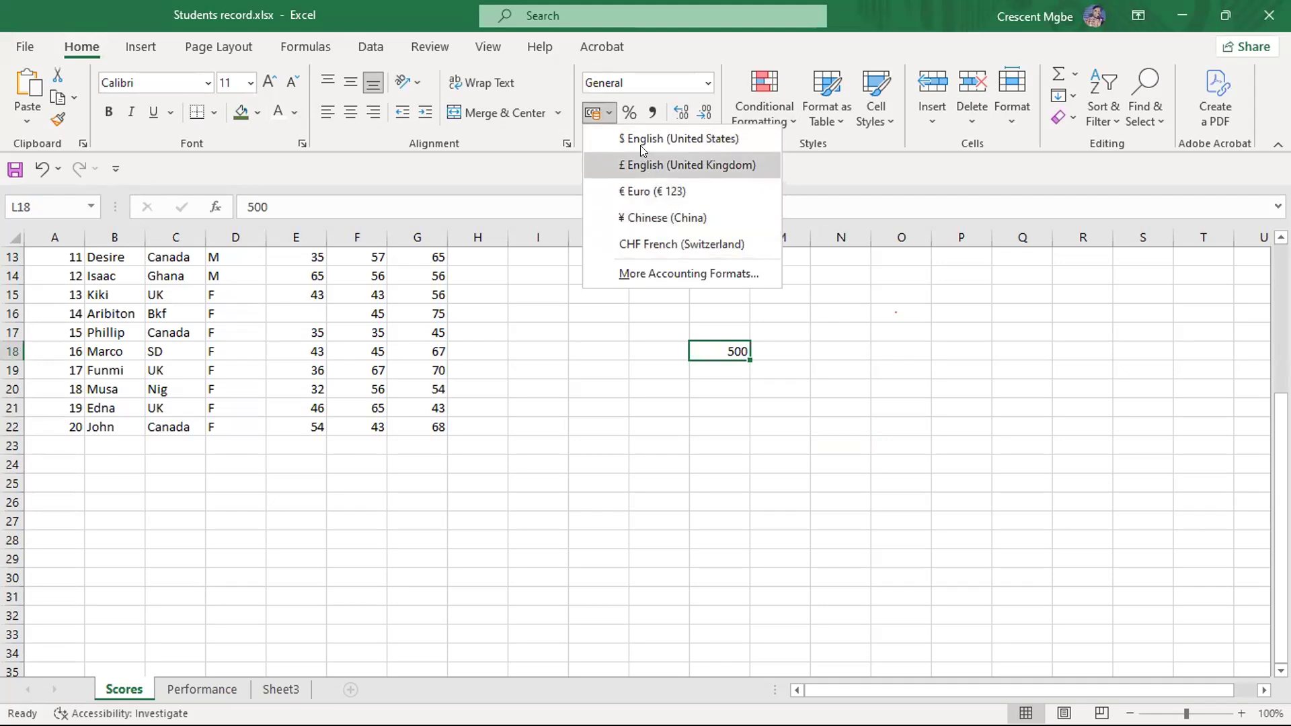
pyautogui.click(638, 137)
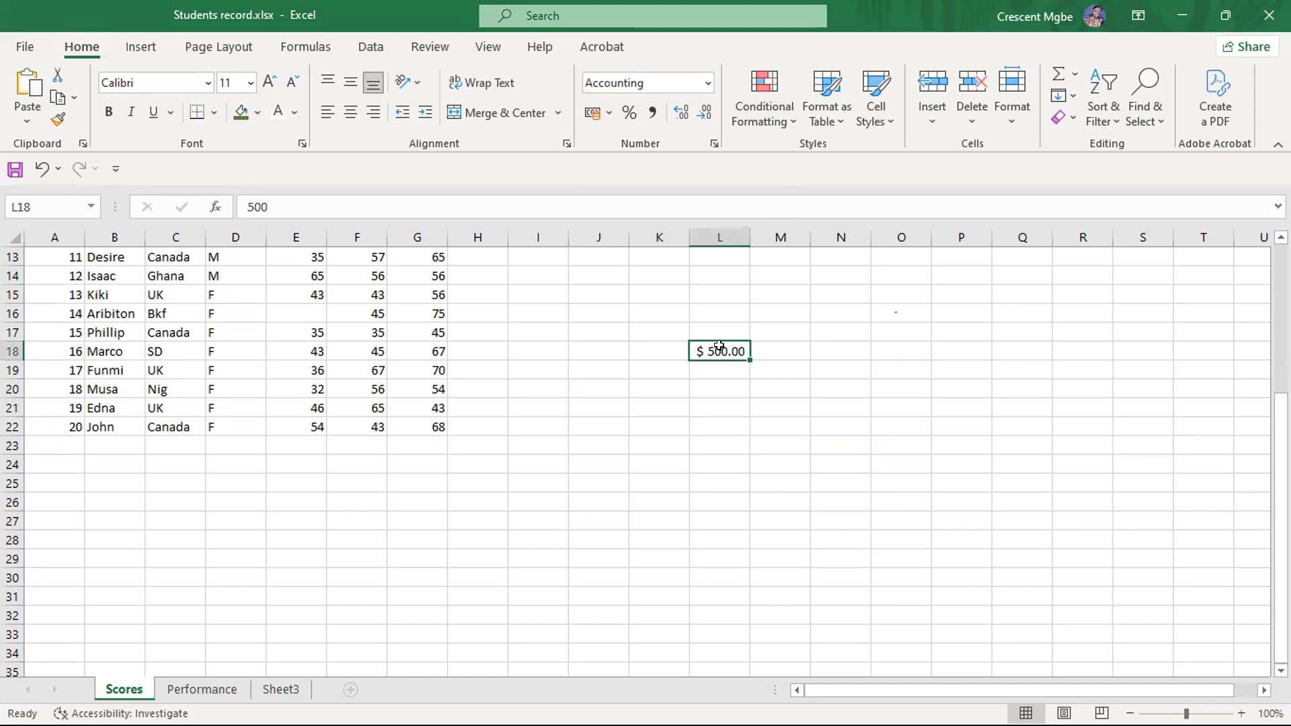
# - Apply the € Euro accounting format to the amount in L18, and replace it with the ₦ accounting format at 2 decimal places
pyautogui.click(609, 113)
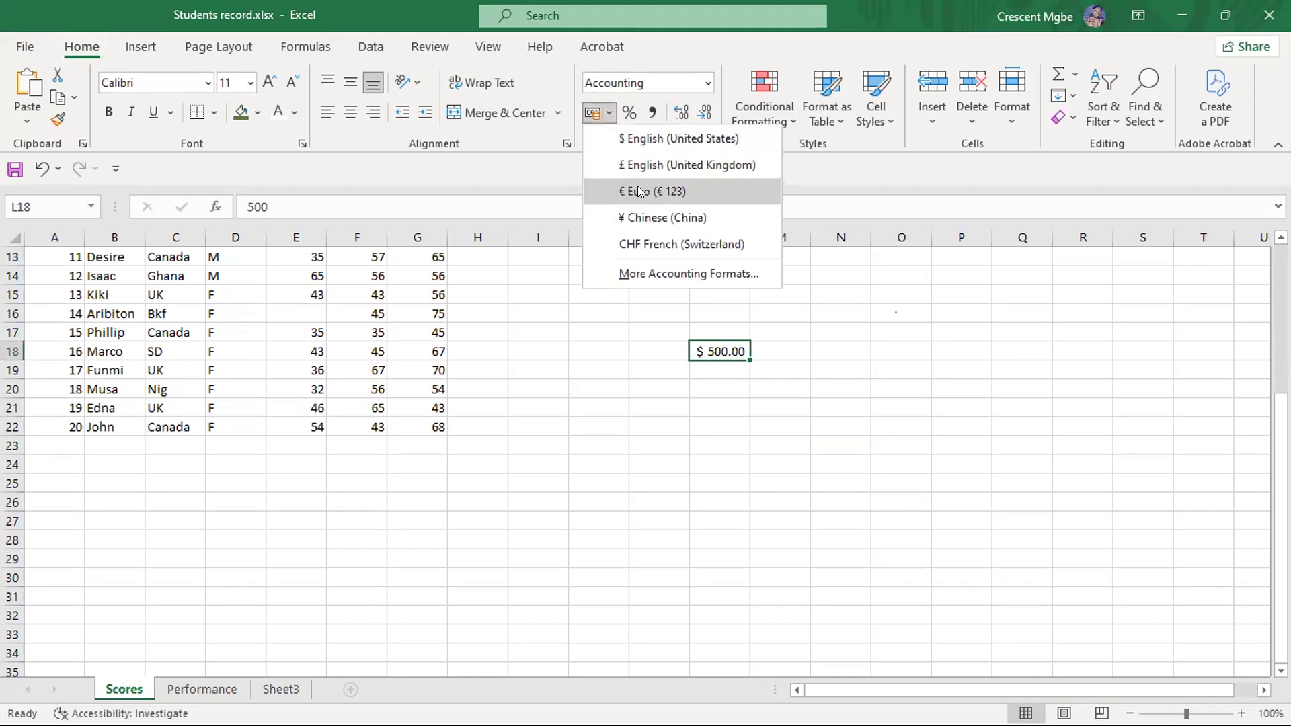
pyautogui.click(640, 192)
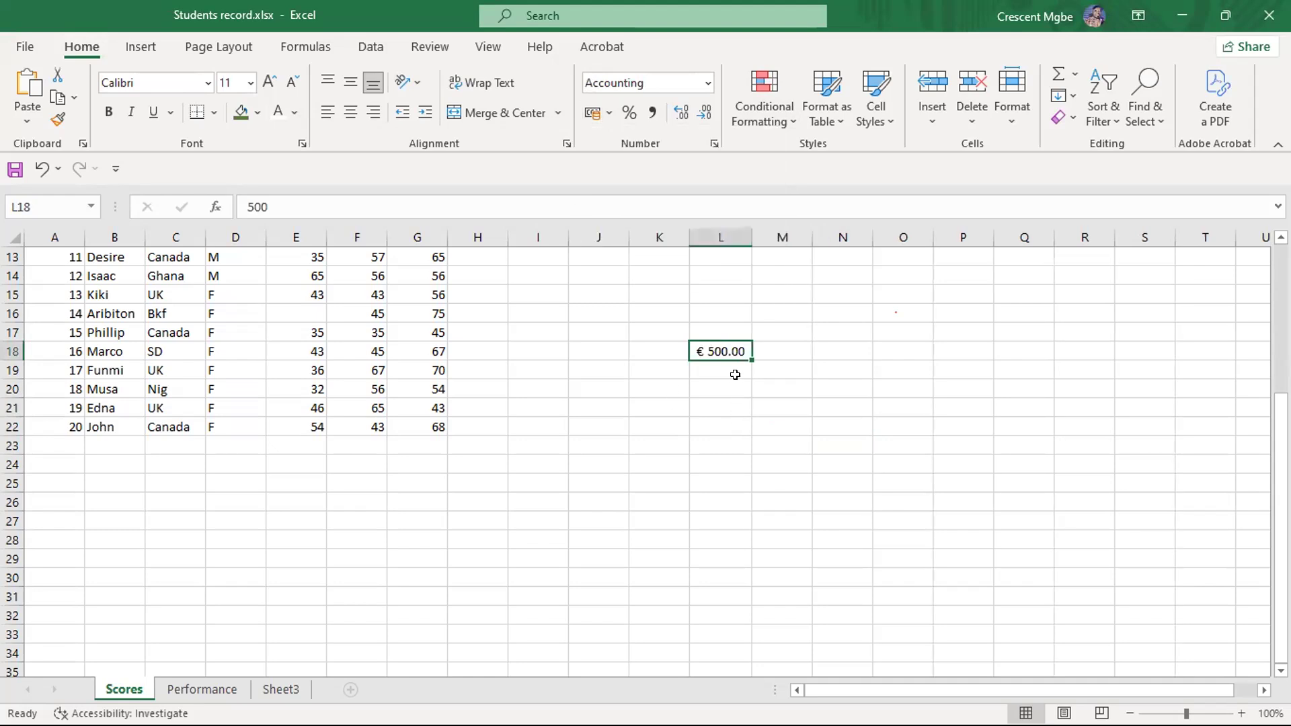
pyautogui.click(608, 113)
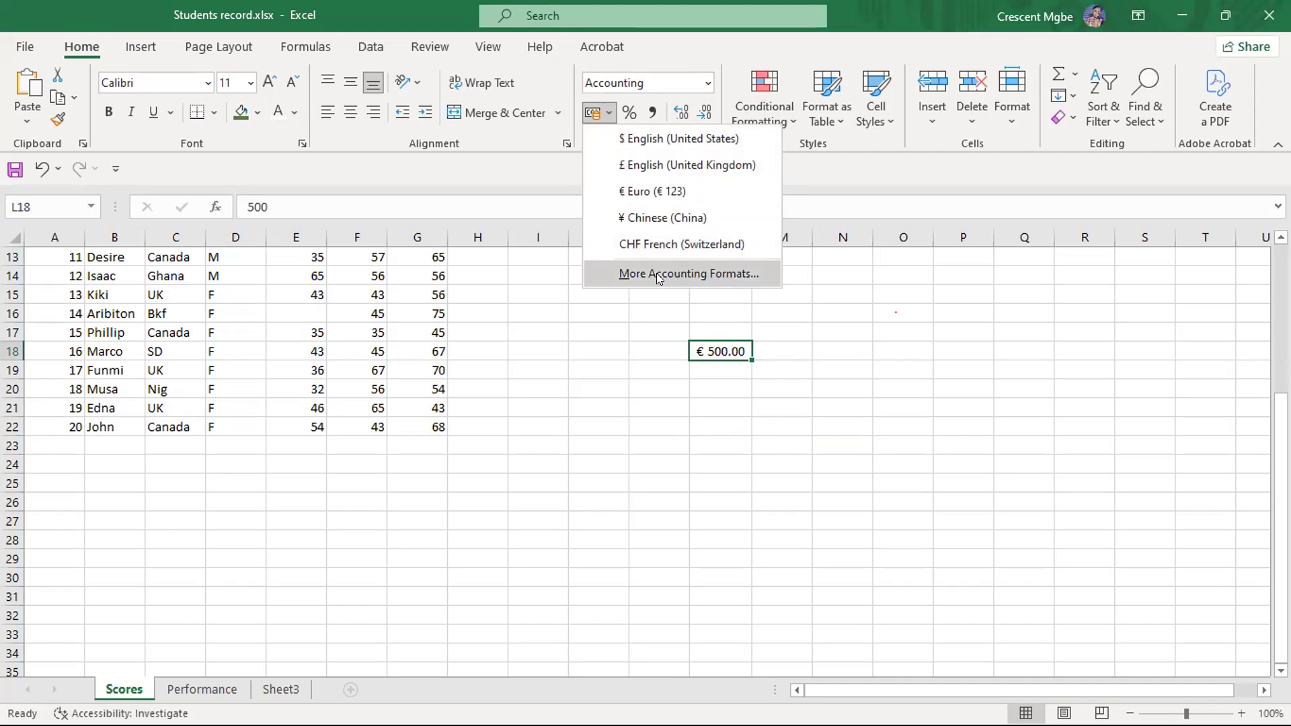
pyautogui.click(687, 277)
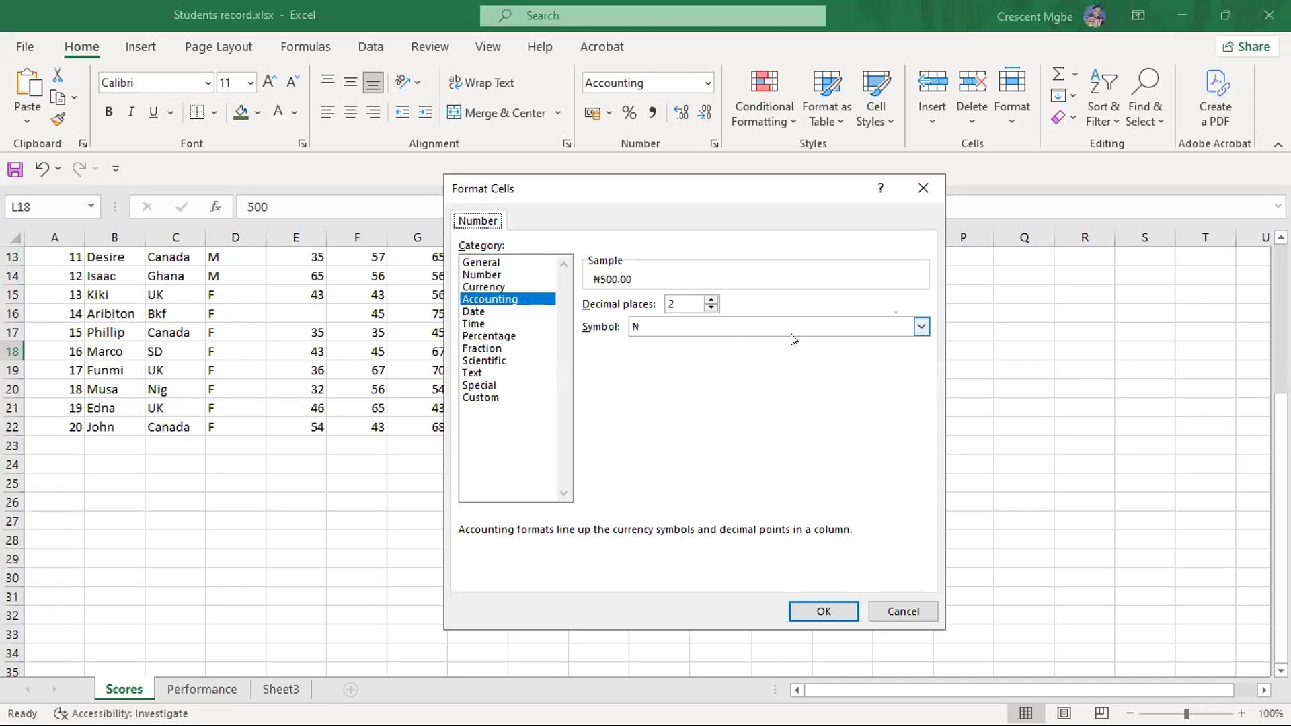
pyautogui.click(811, 602)
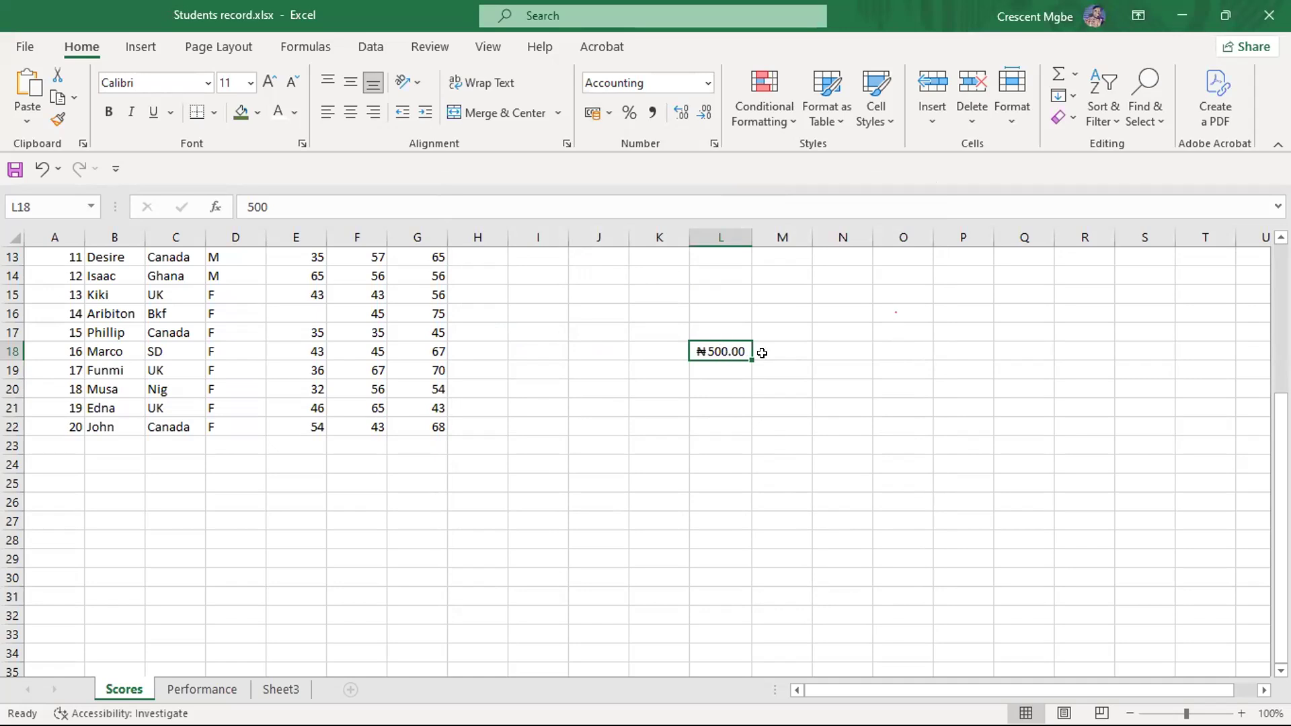
# - View the additional accounting format settings for L18 without changing them
pyautogui.click(609, 112)
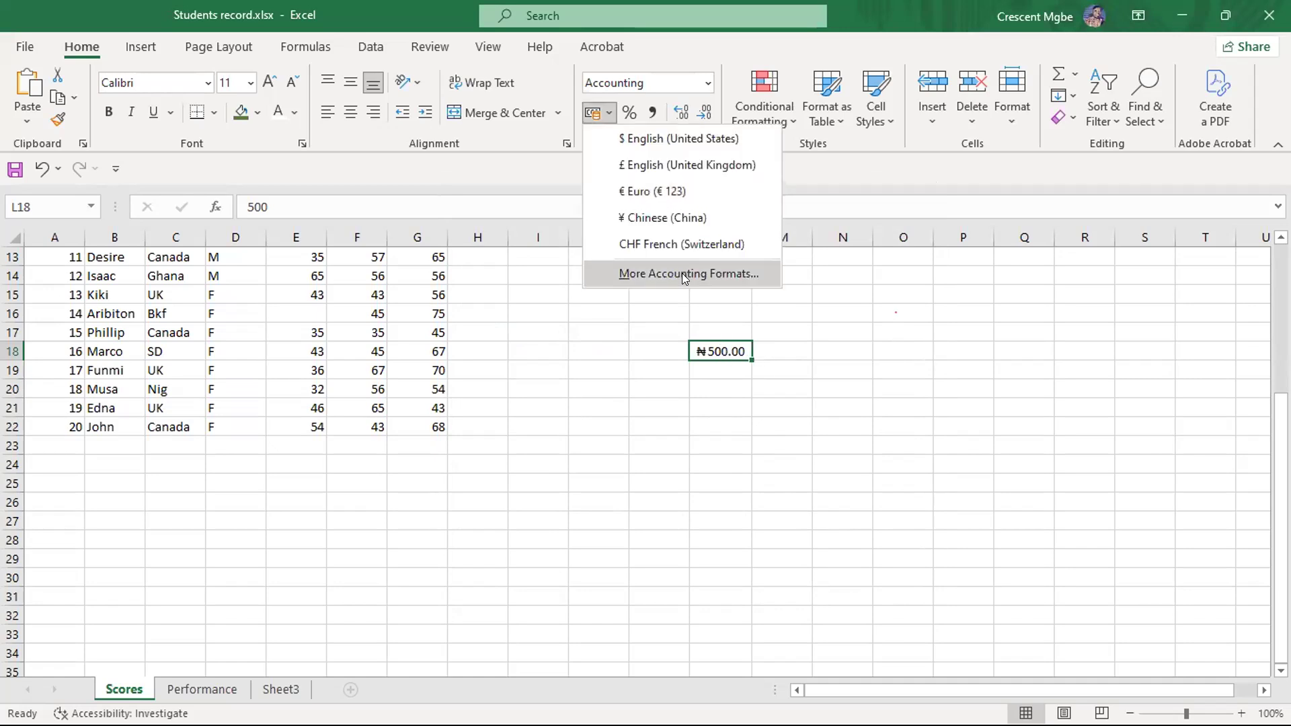
pyautogui.click(684, 268)
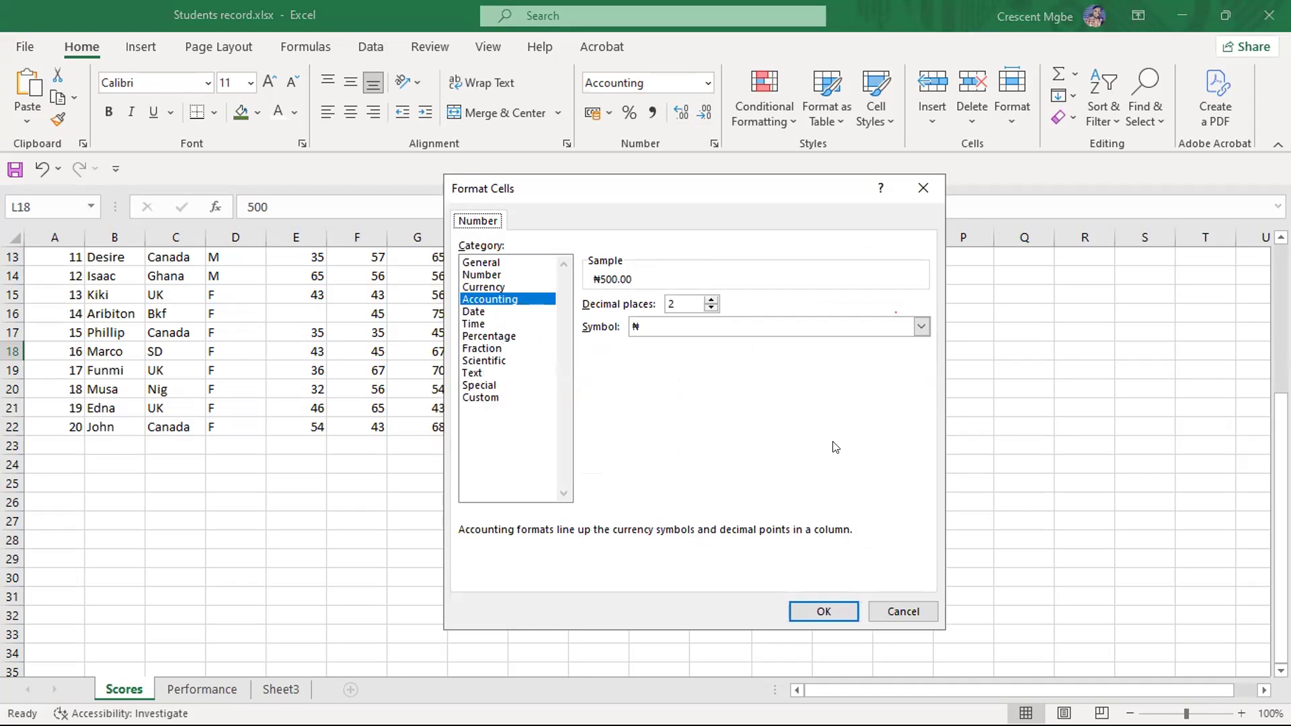
pyautogui.click(903, 611)
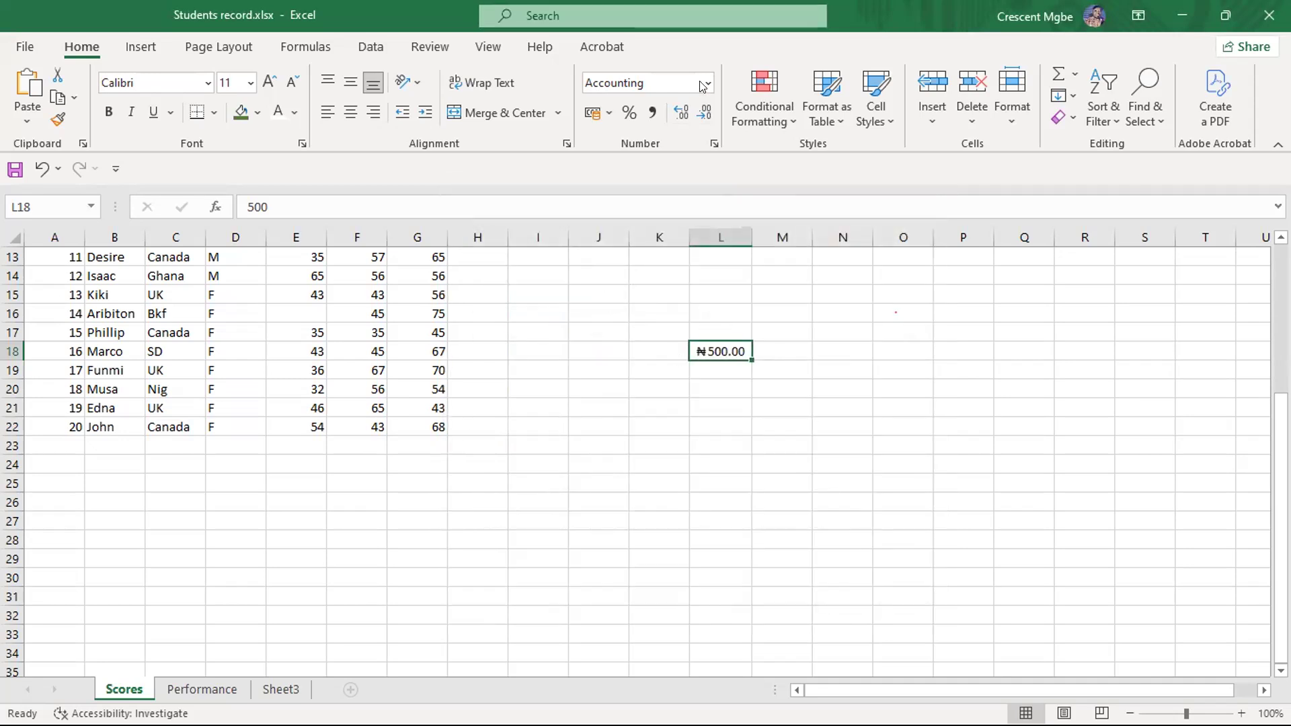
# - Apply Percent Style to the amount in L18, and switch it back to the $ English (United States) accounting format
pyautogui.click(628, 112)
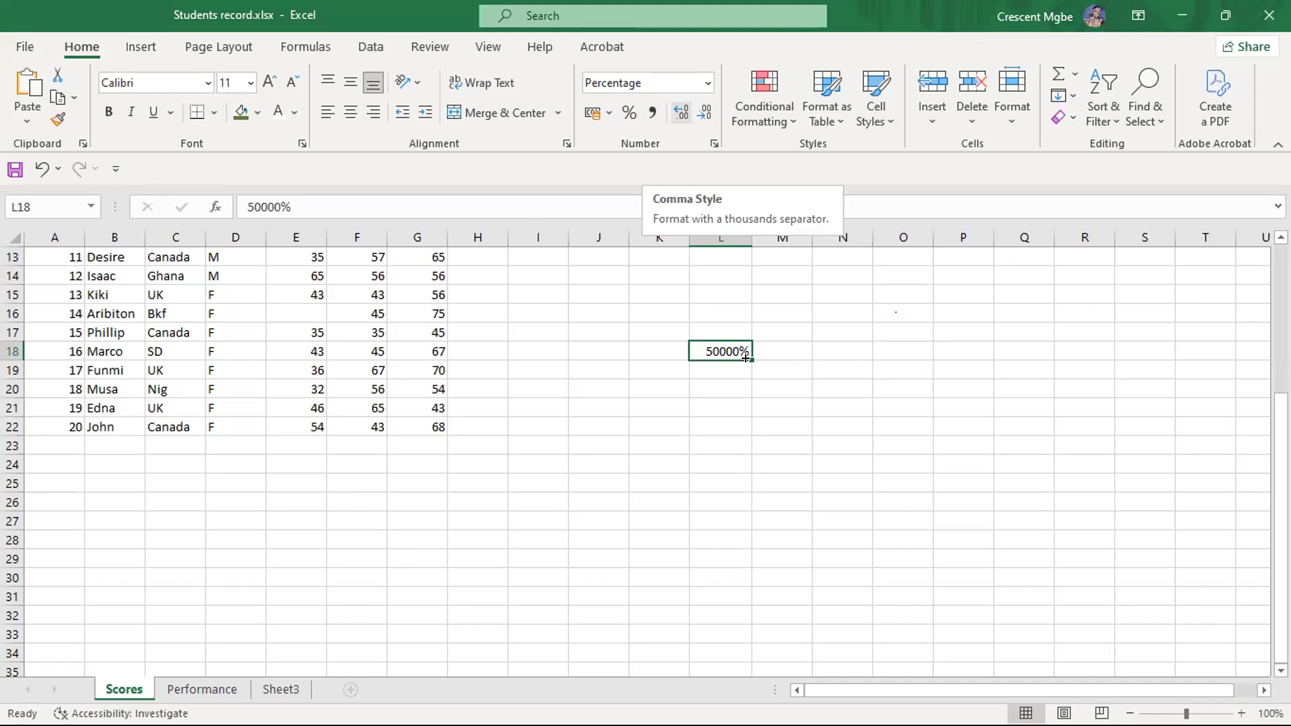
pyautogui.click(608, 113)
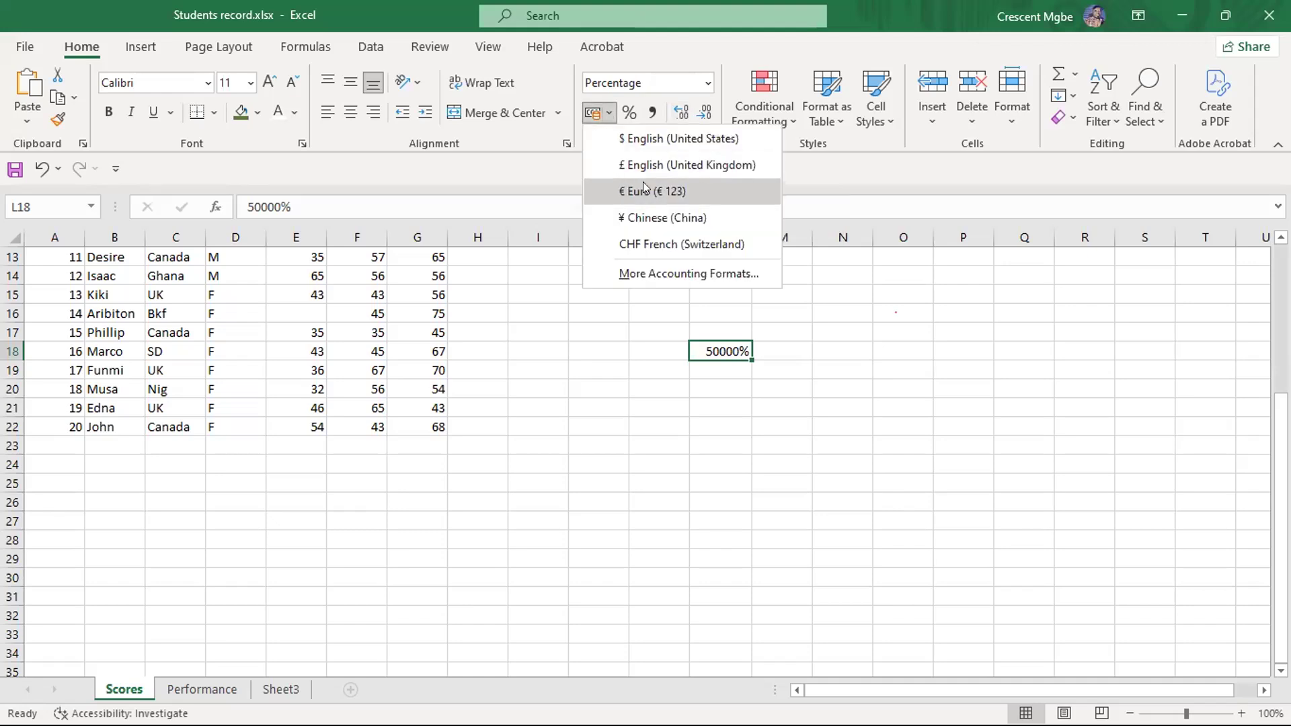
pyautogui.click(644, 138)
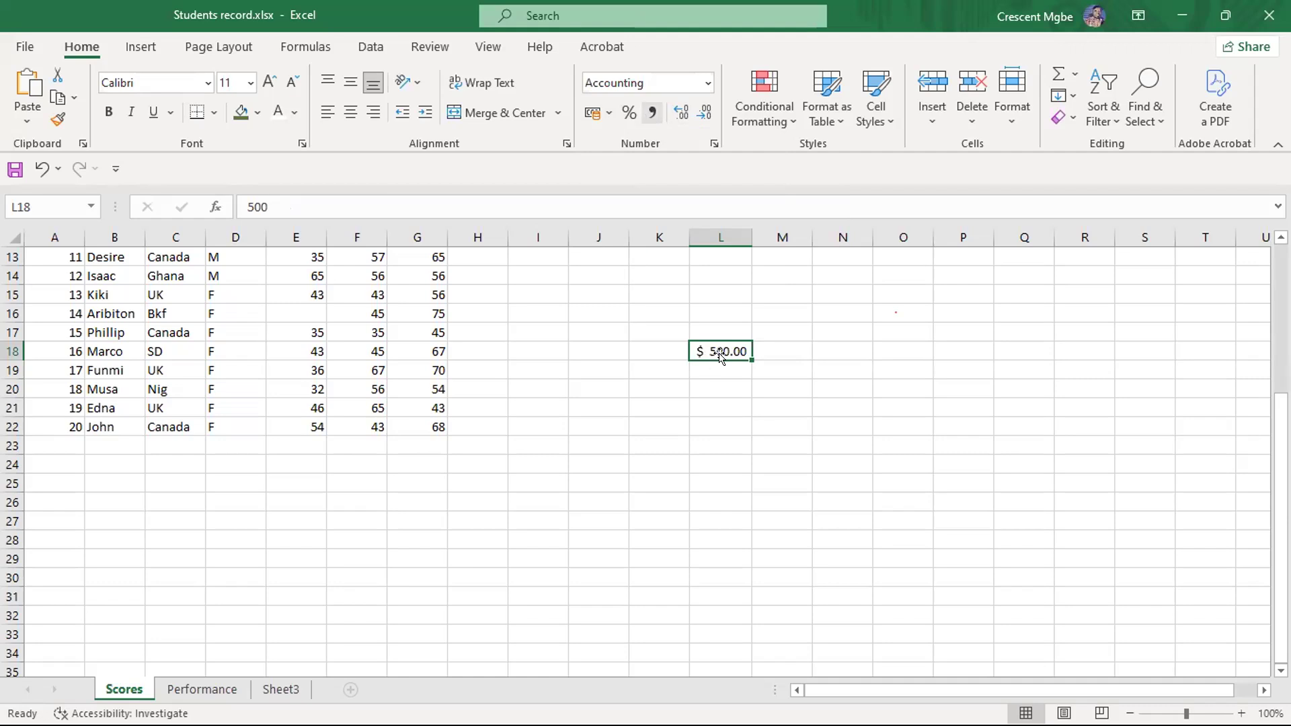
# - Apply Comma Style to L18 and change its amount to 5000000
pyautogui.click(653, 113)
pyautogui.doubleClick(717, 348)
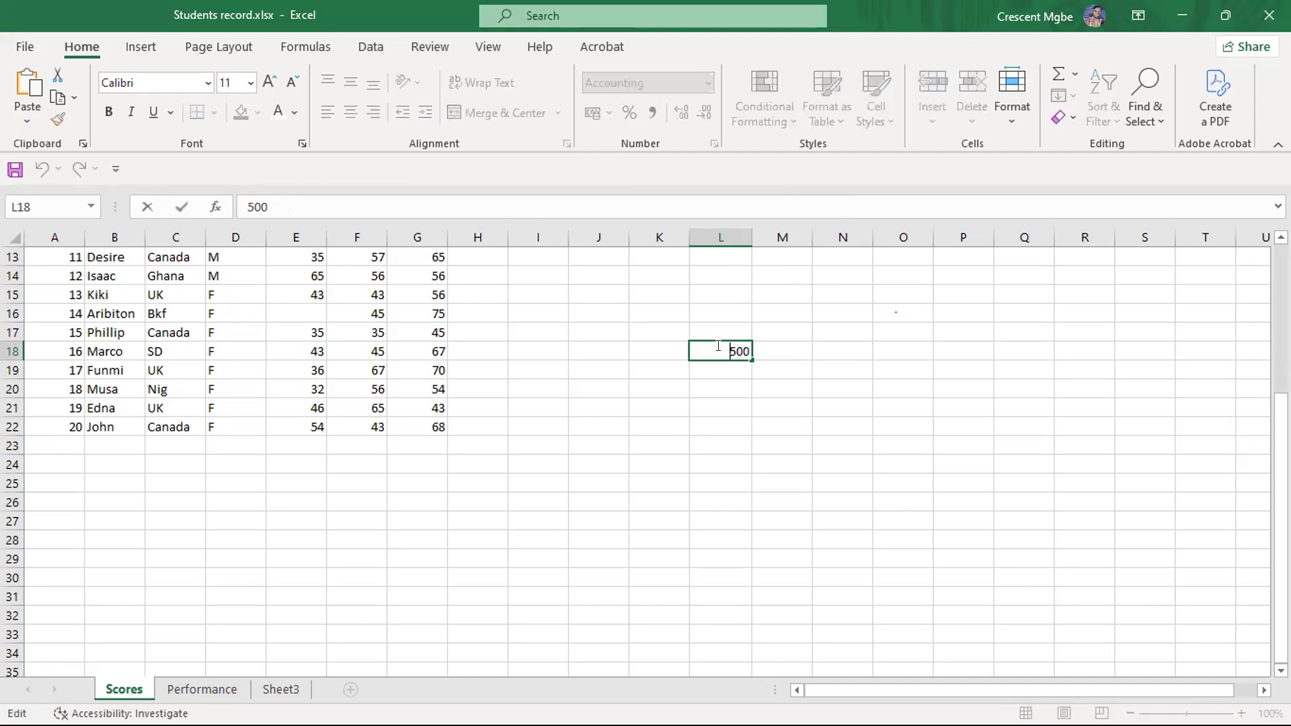
pyautogui.write('0')
pyautogui.press('Right')
pyautogui.write('0000')
pyautogui.click(797, 419)
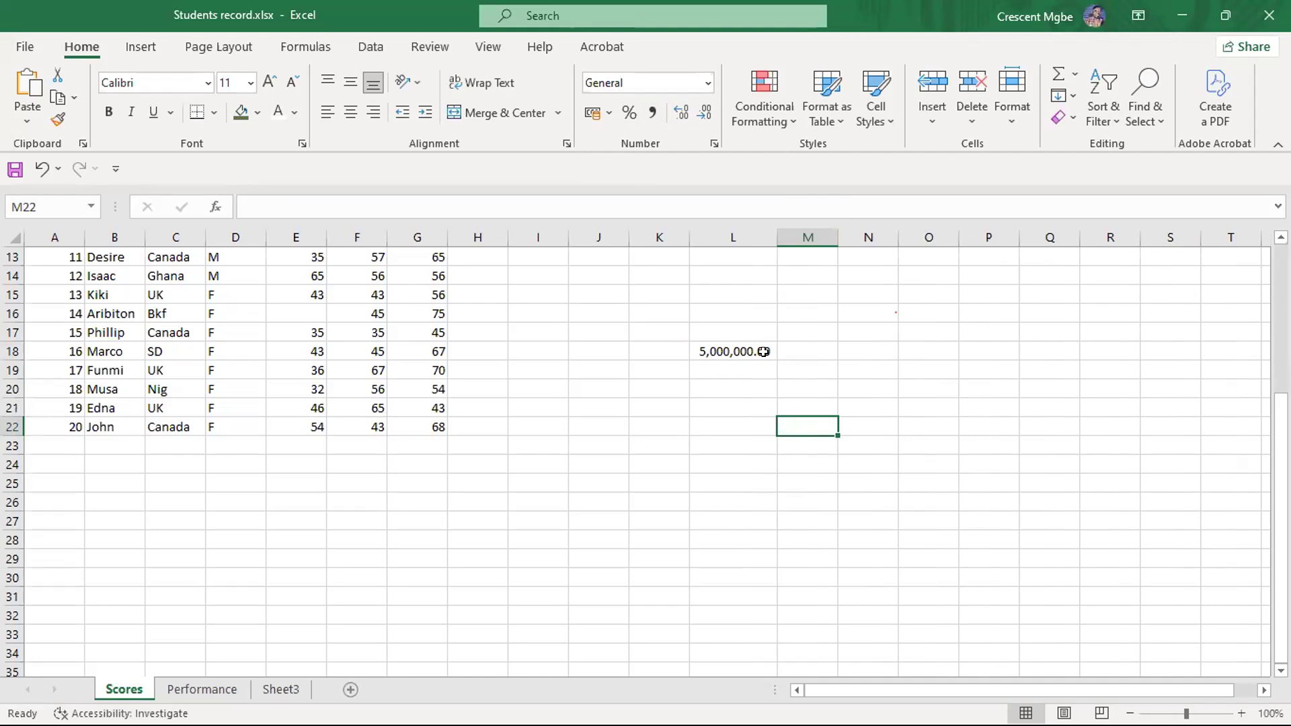
pyautogui.click(652, 112)
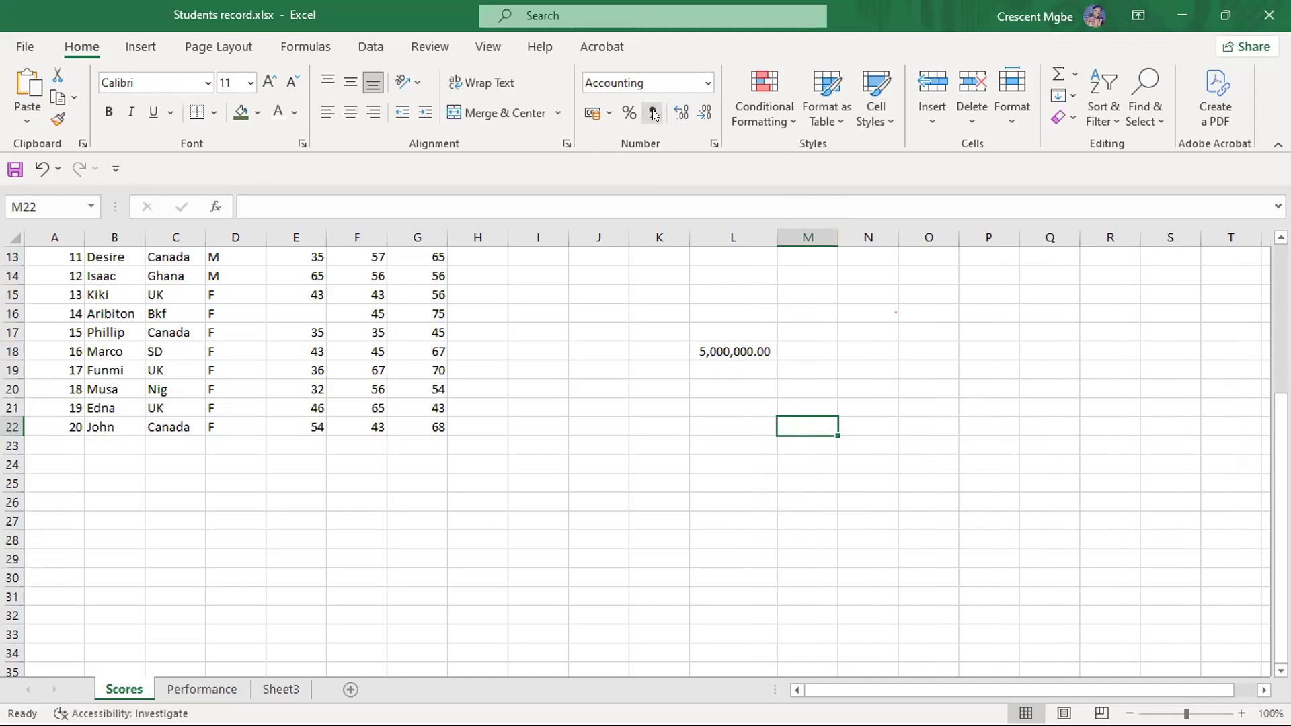
pyautogui.click(722, 346)
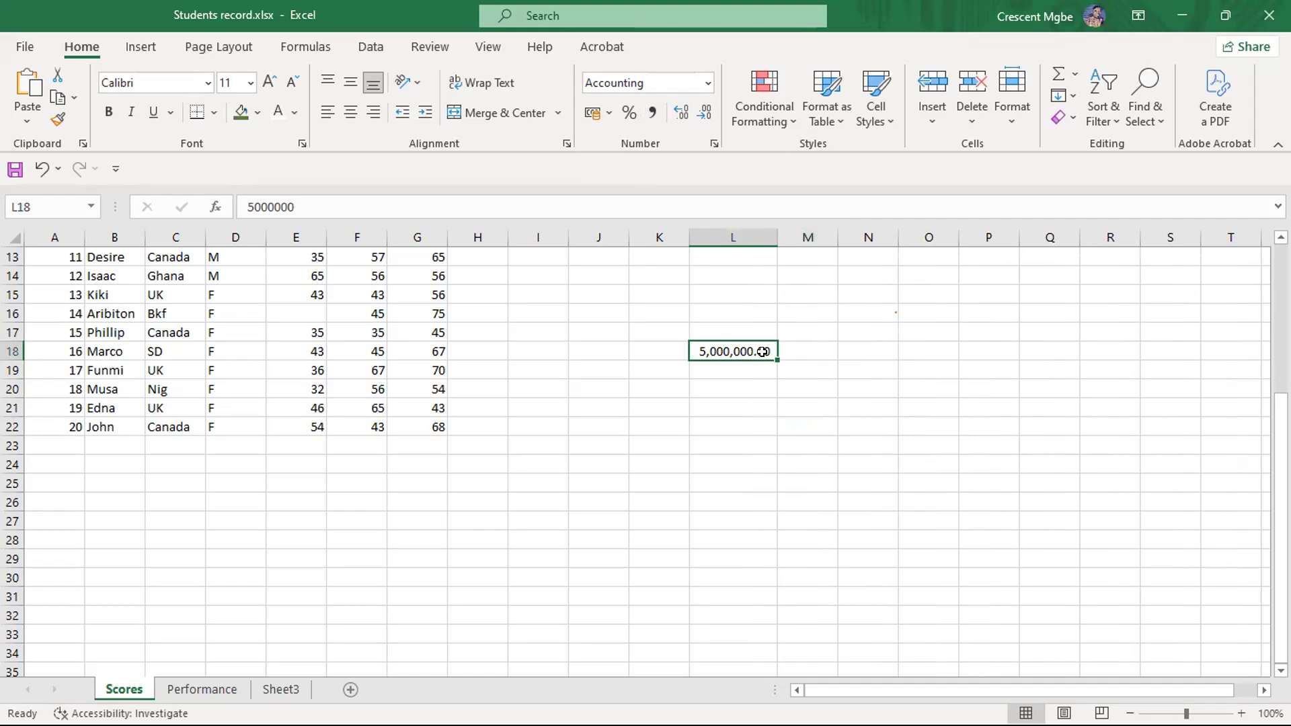
# - Vary the number of decimal places of the amount in L18, from three down to none and back up to four
pyautogui.click(681, 111)
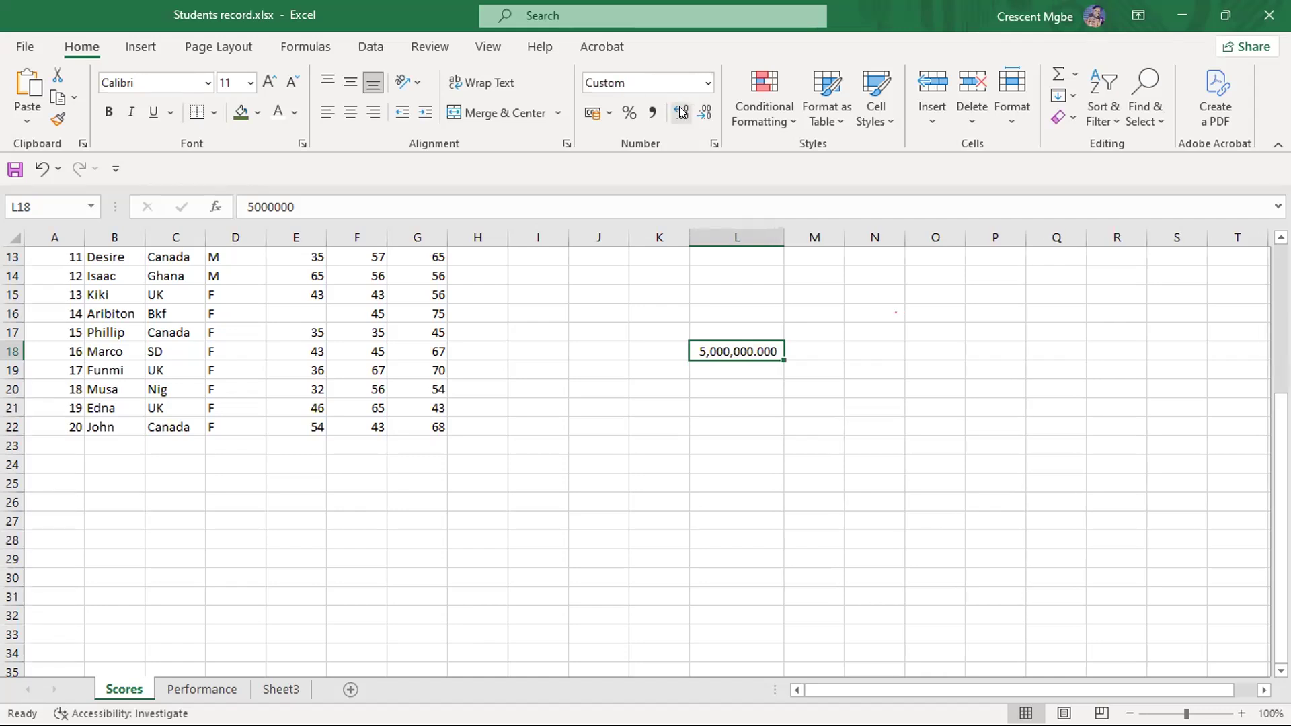
pyautogui.click(703, 112)
pyautogui.click(703, 111)
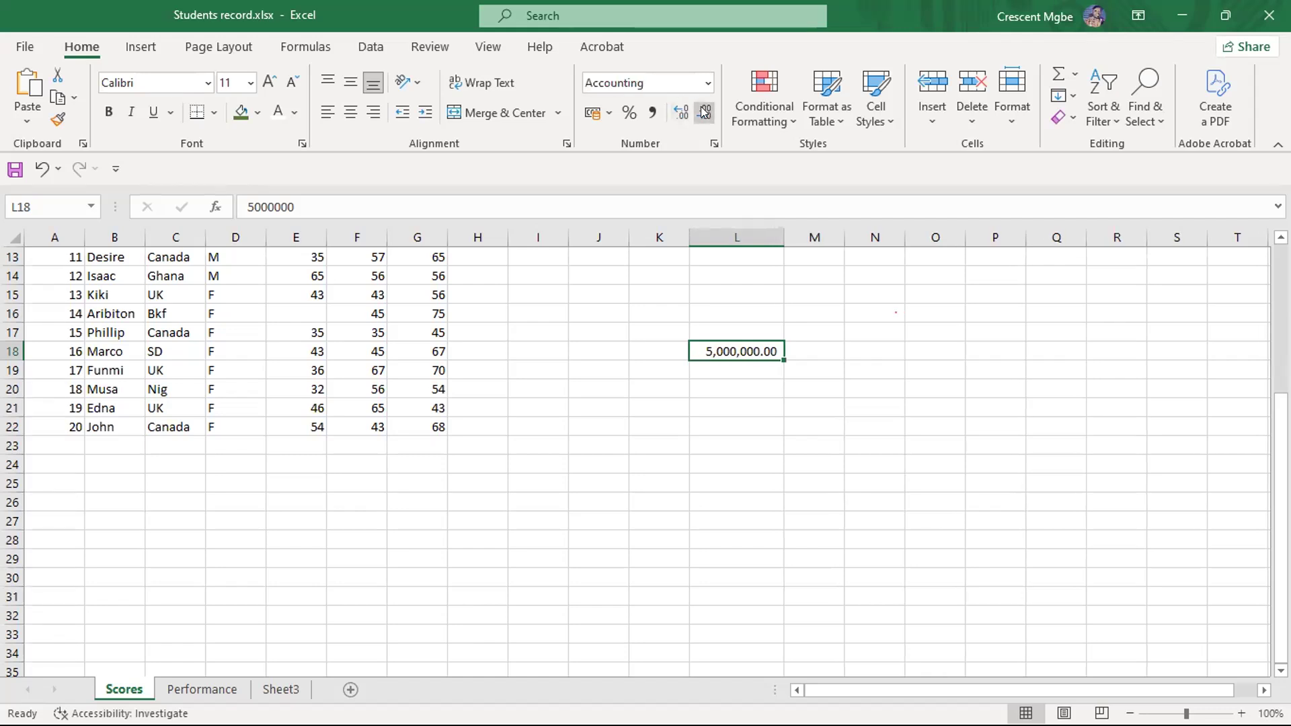
pyautogui.click(703, 112)
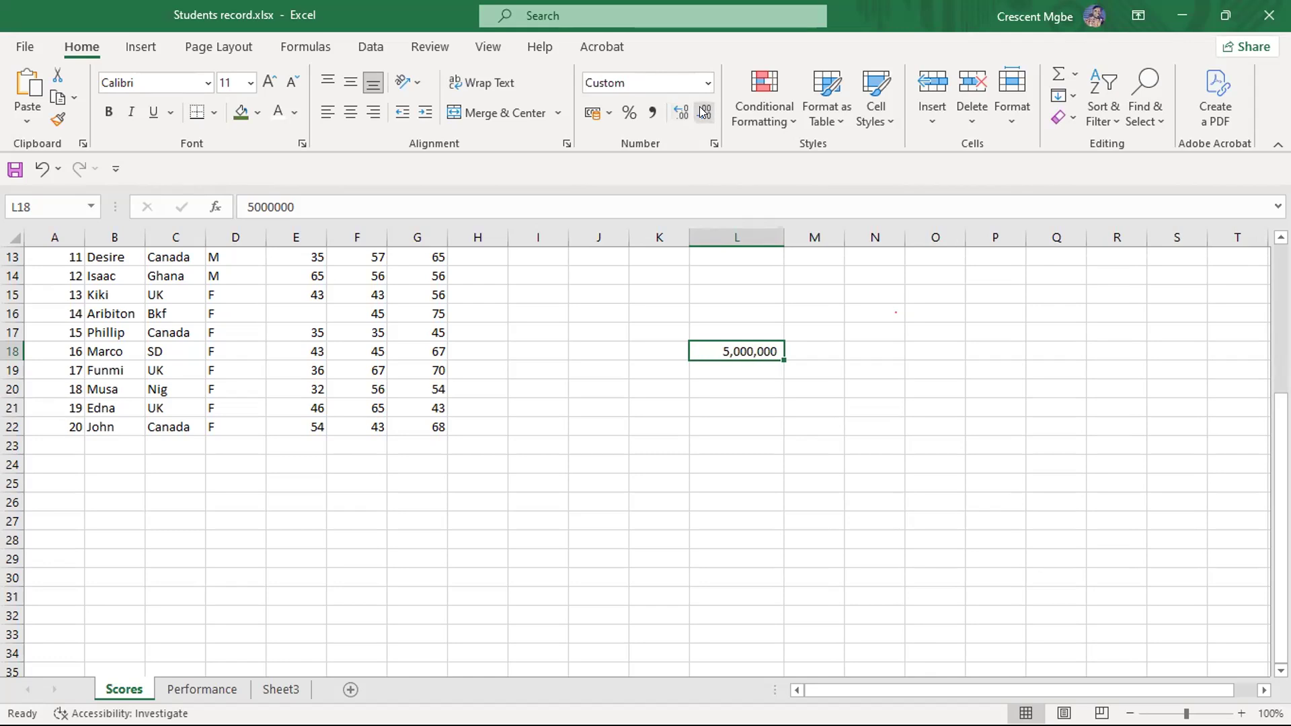
pyautogui.click(681, 112)
pyautogui.click(681, 112)
pyautogui.click(681, 112)
pyautogui.click(682, 111)
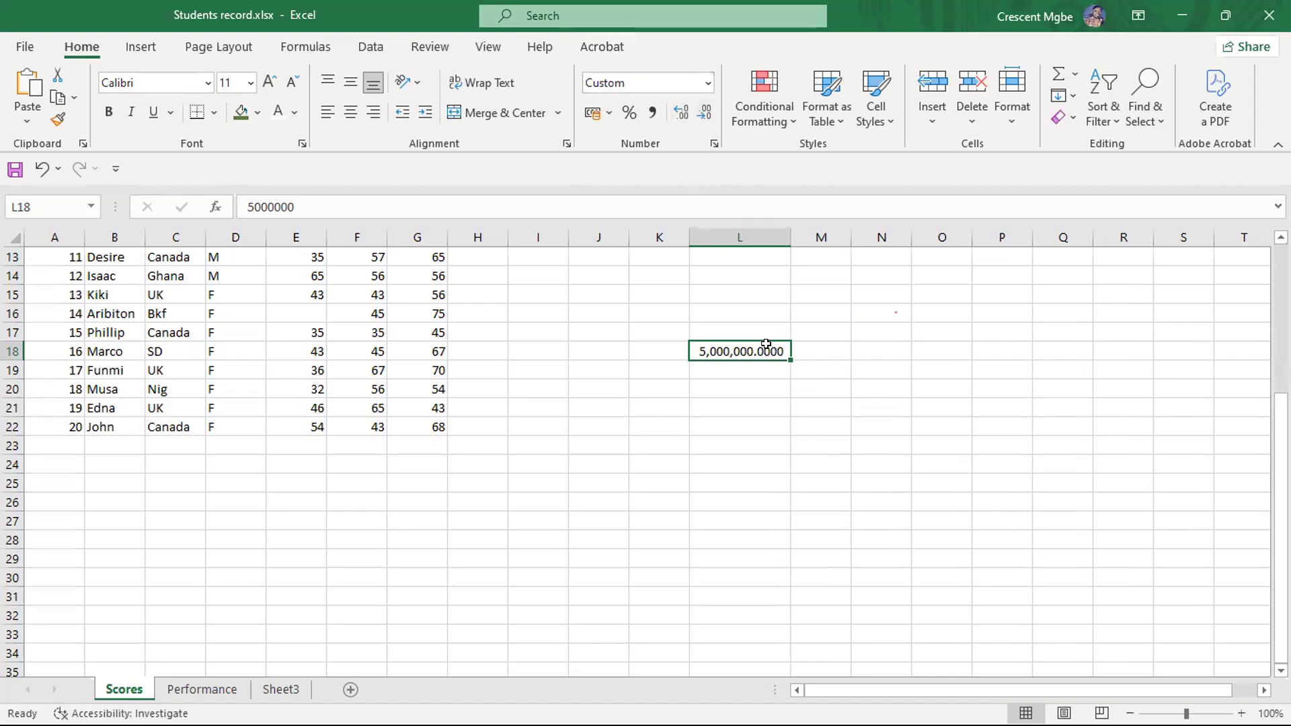
# - Clear the amount from L18
pyautogui.click(807, 423)
pyautogui.click(754, 344)
pyautogui.press('Delete')
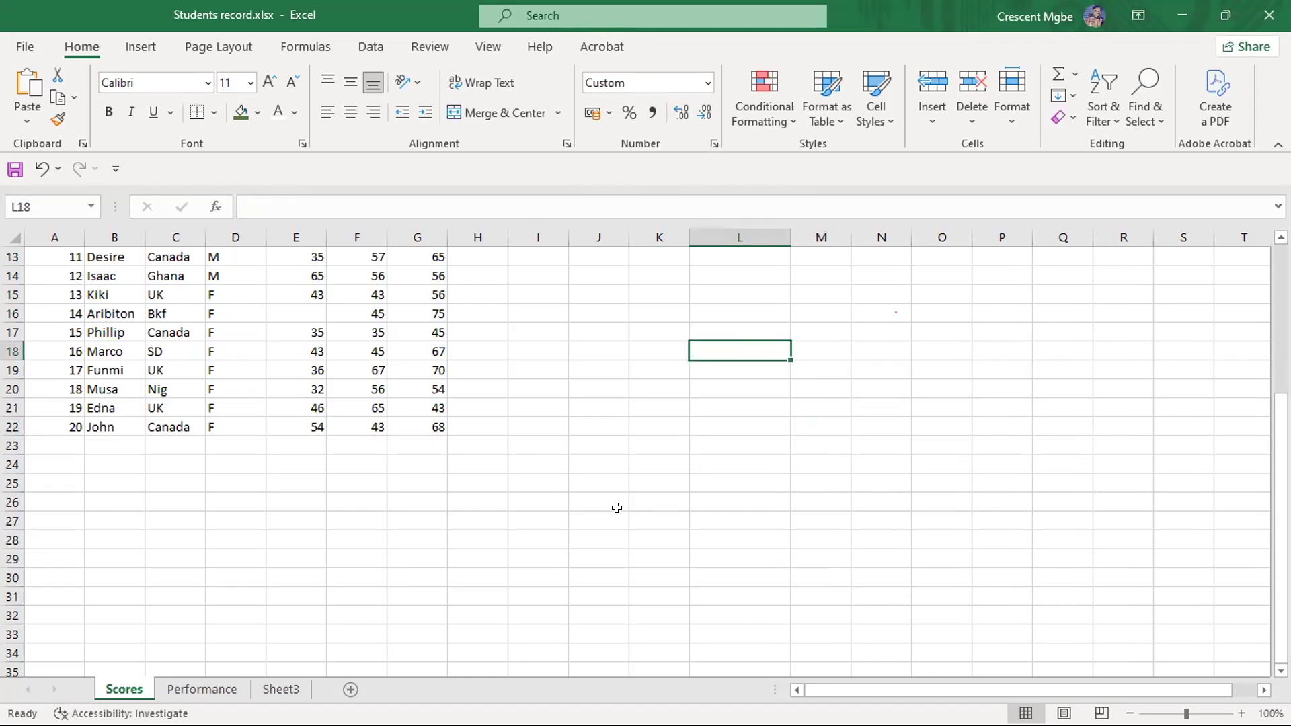
# - Switch to the PowerPoint slide show to review the FORMATTING slide, and return to the Students record workbook in Excel
pyautogui.press('super+Tab')
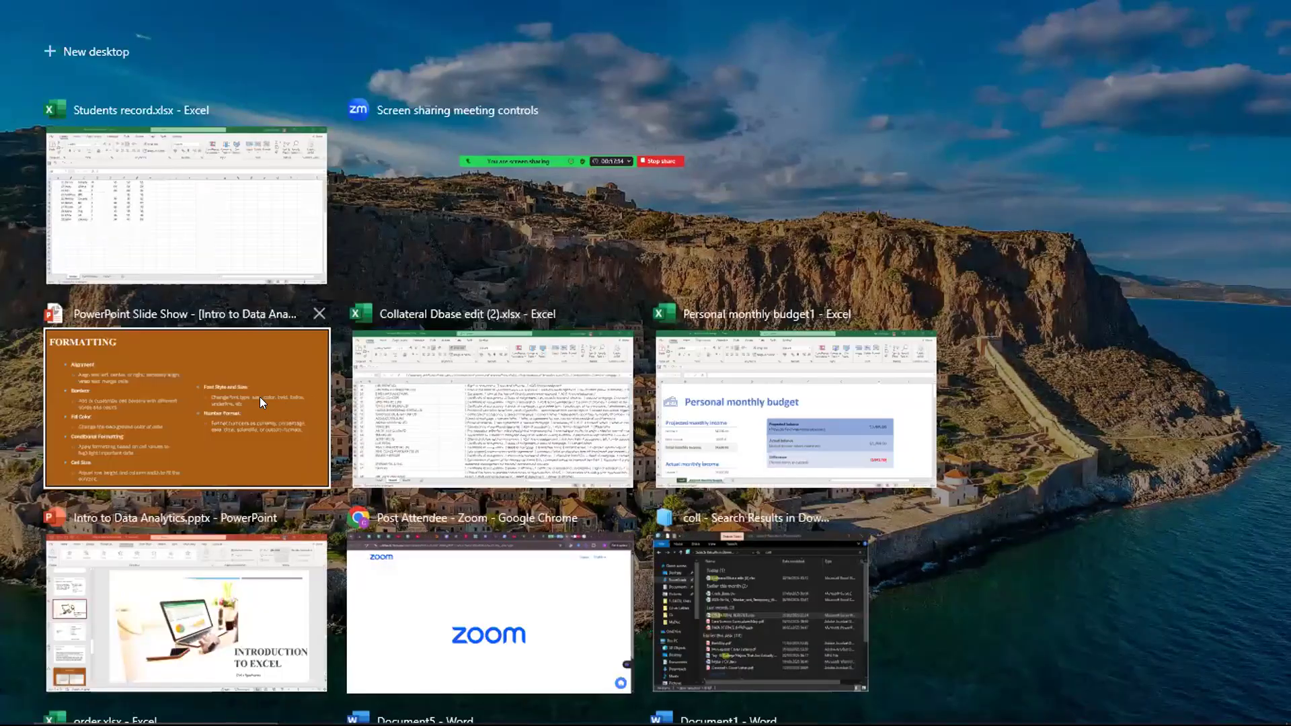
pyautogui.click(259, 396)
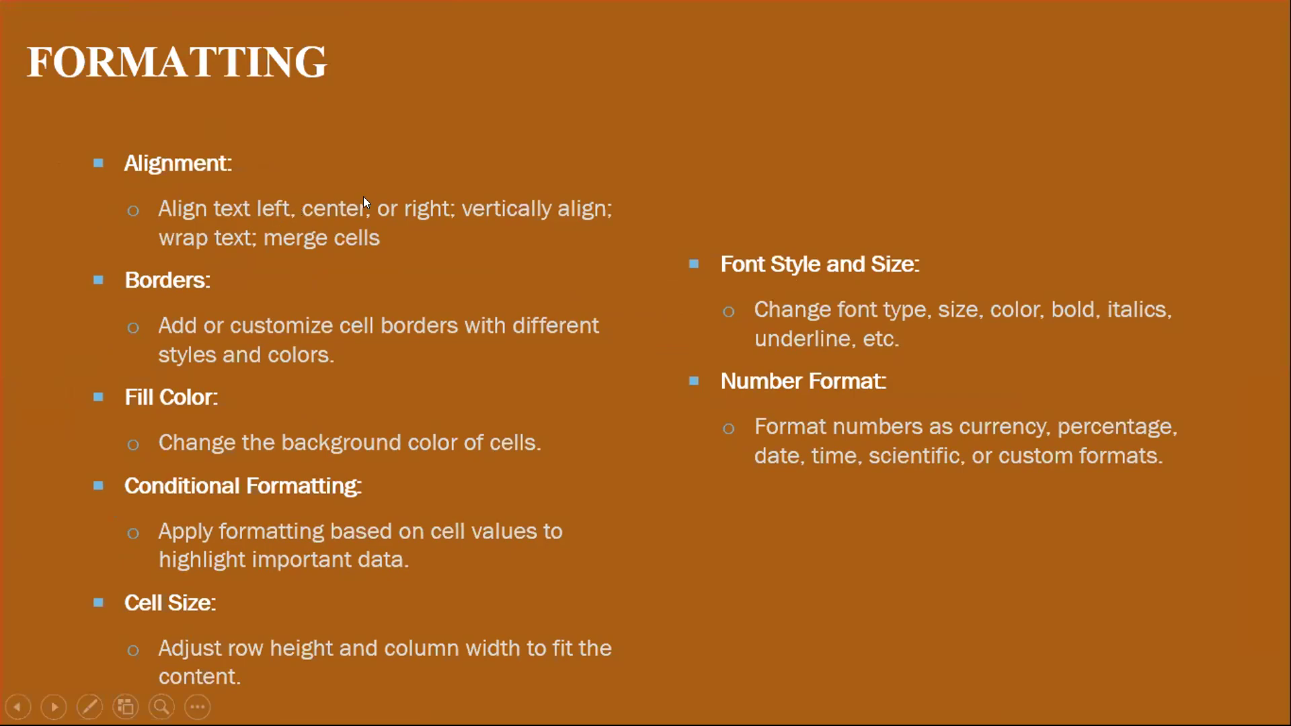
pyautogui.press('super+Tab')
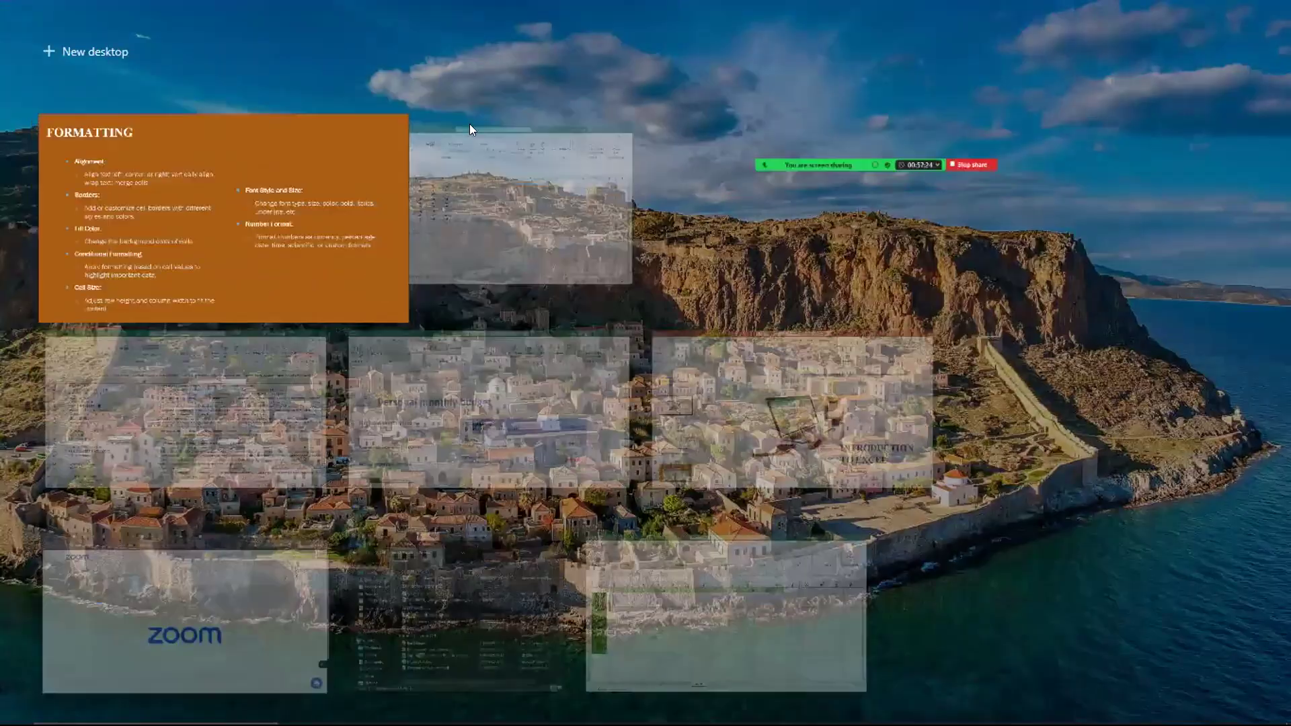
pyautogui.click(445, 111)
# - Enter two students' first names in J32 and J33, in the empty area below the scores table
pyautogui.scroll(-3, 806, 377)
pyautogui.click(584, 401)
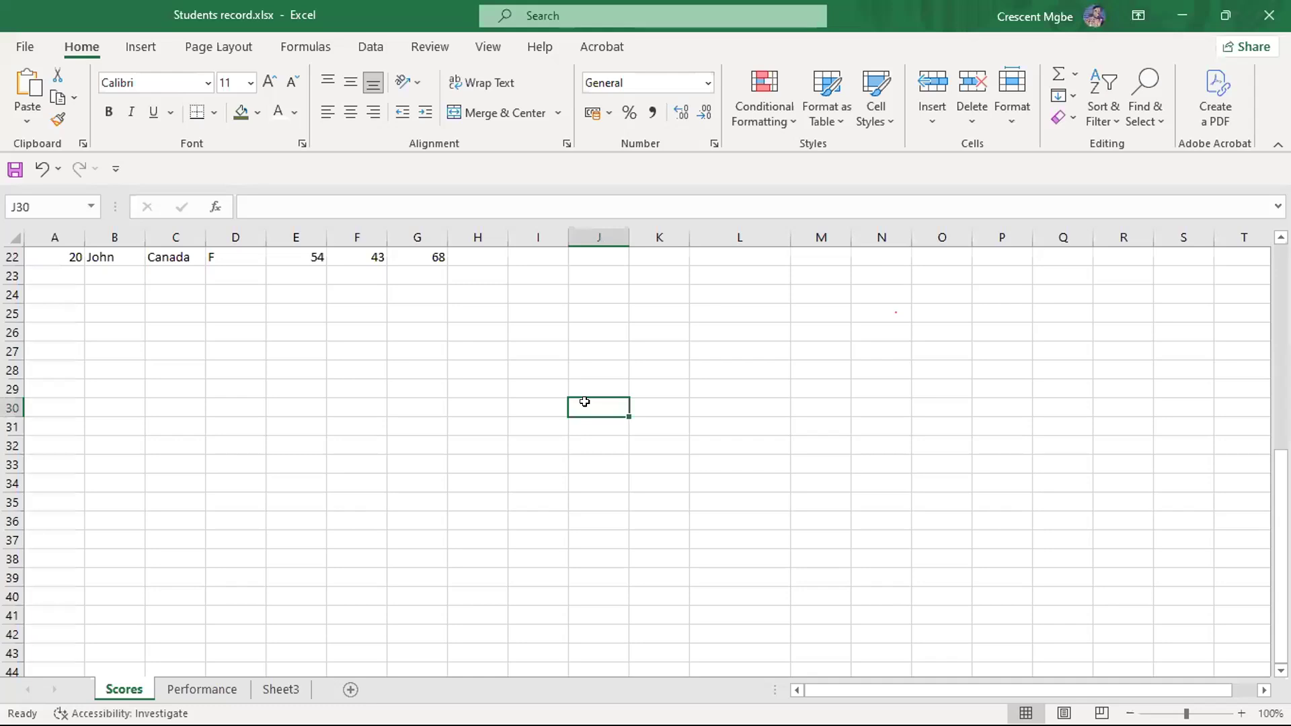
pyautogui.scroll(7, 386, 417)
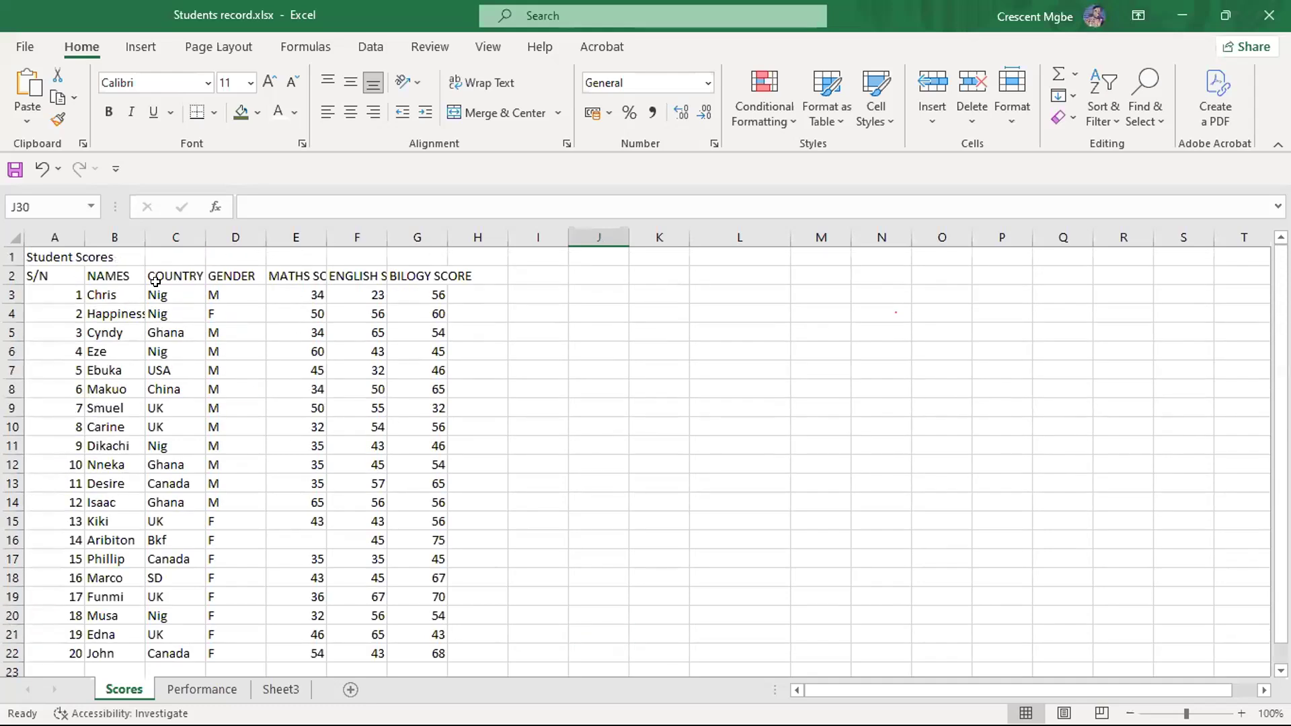
pyautogui.scroll(-5, 599, 330)
pyautogui.scroll(-5, 611, 363)
pyautogui.scroll(2, 594, 389)
pyautogui.click(591, 391)
pyautogui.write('Chris')
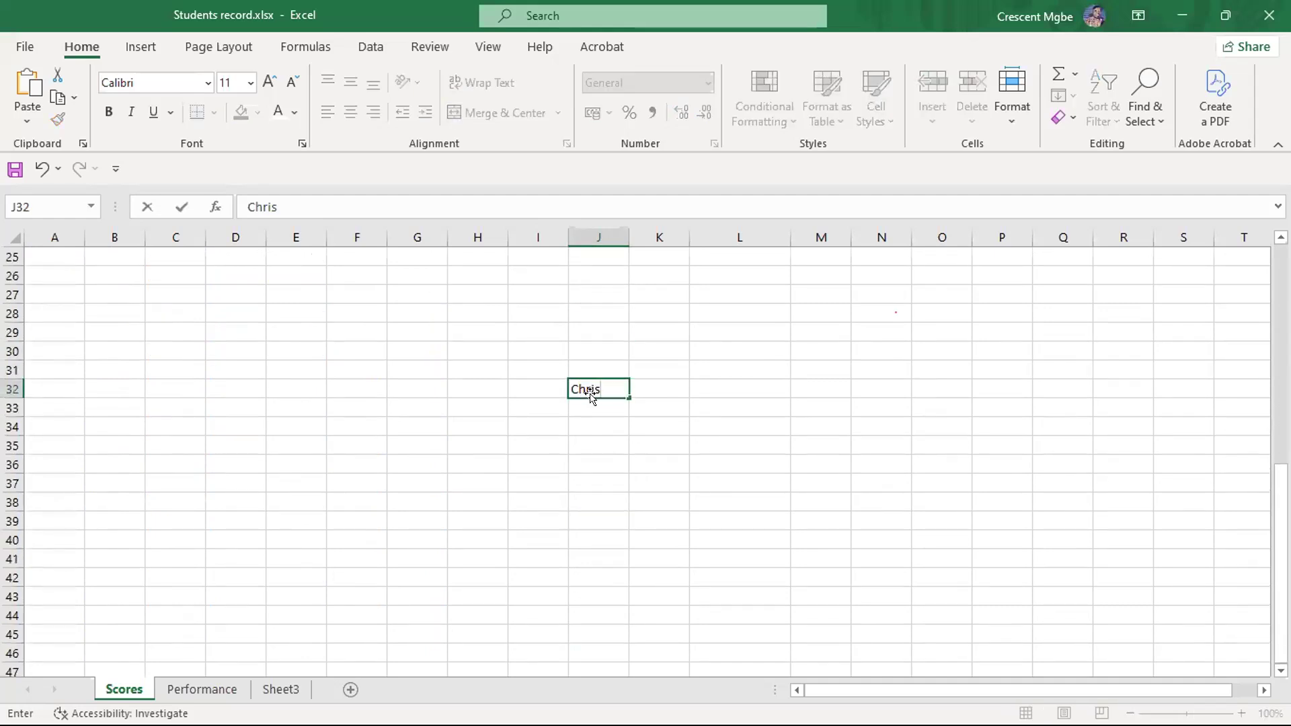
pyautogui.press('Return')
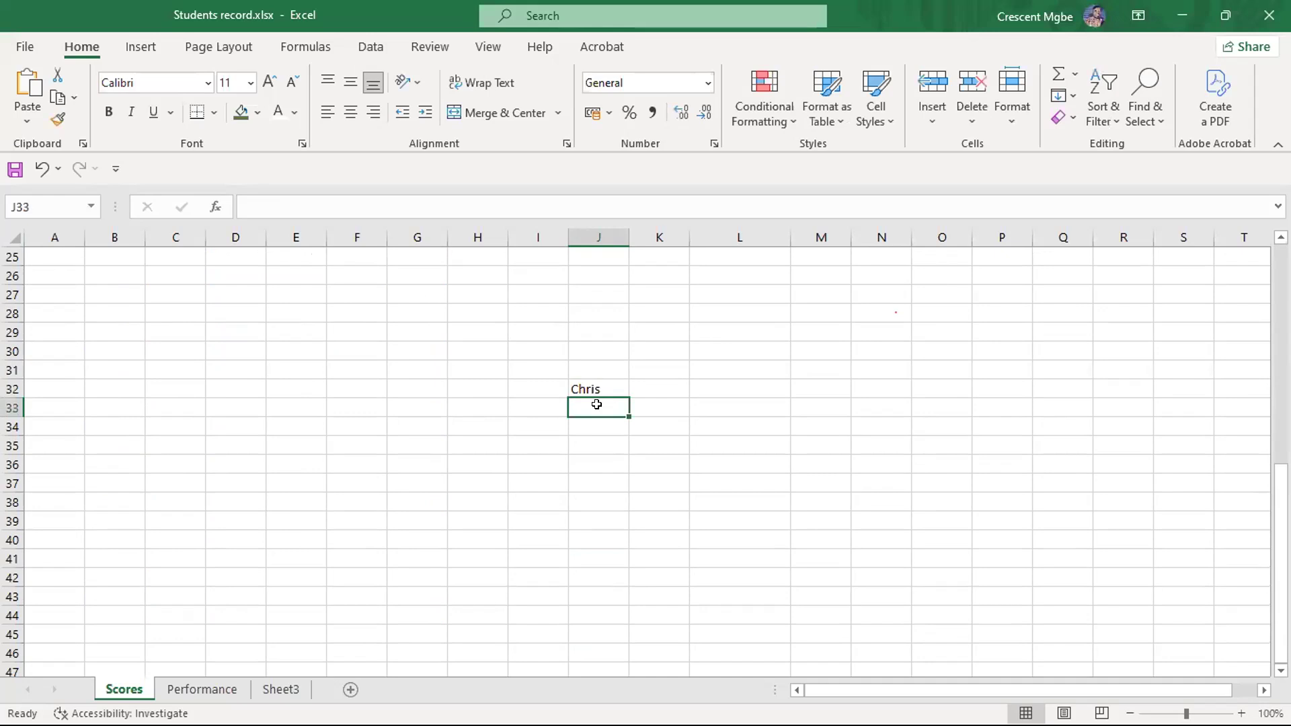
pyautogui.write('Makuo')
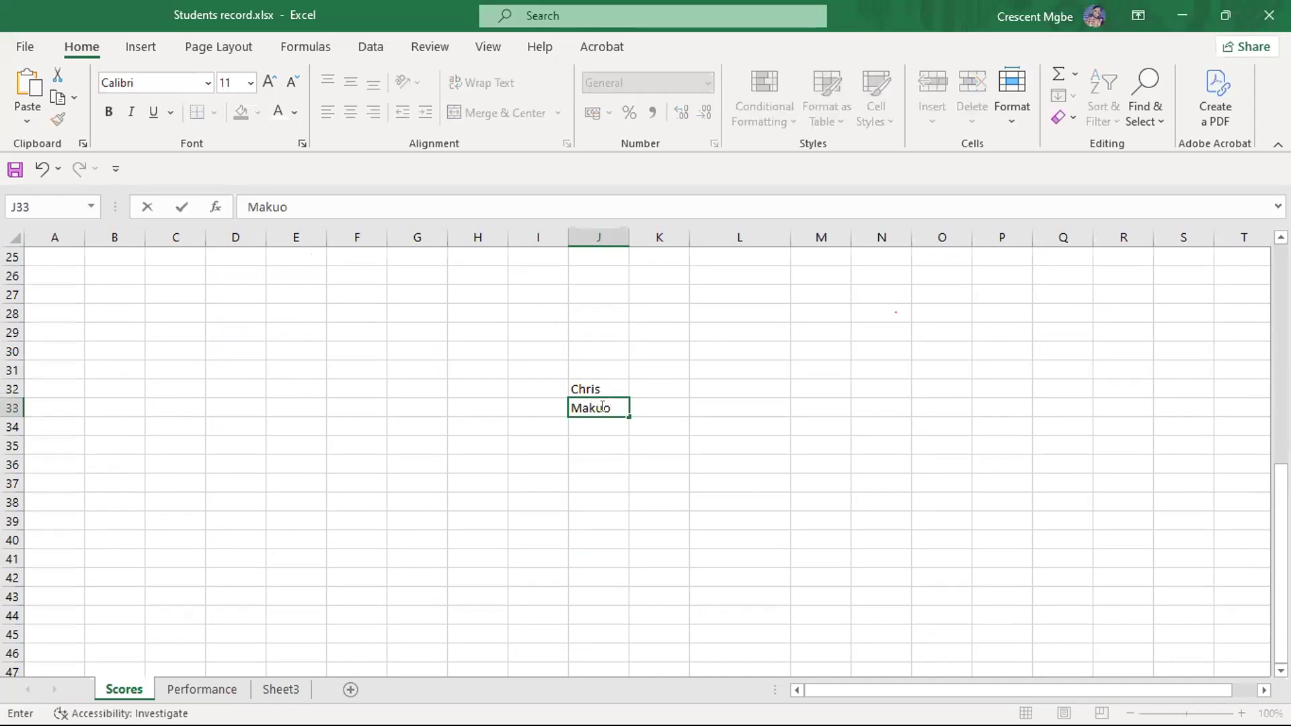
# - Enter the amounts 50000 in K32 and 500000 in K33 beside the two names
pyautogui.click(673, 385)
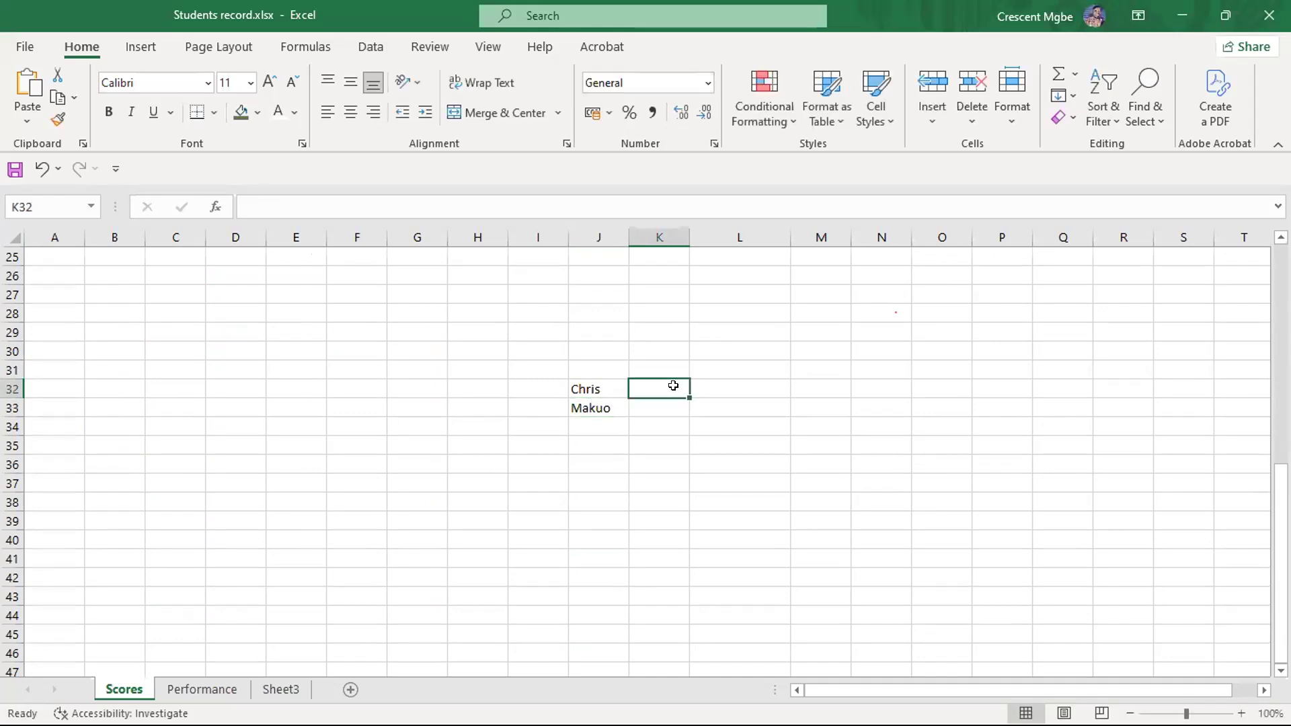
pyautogui.write('5000')
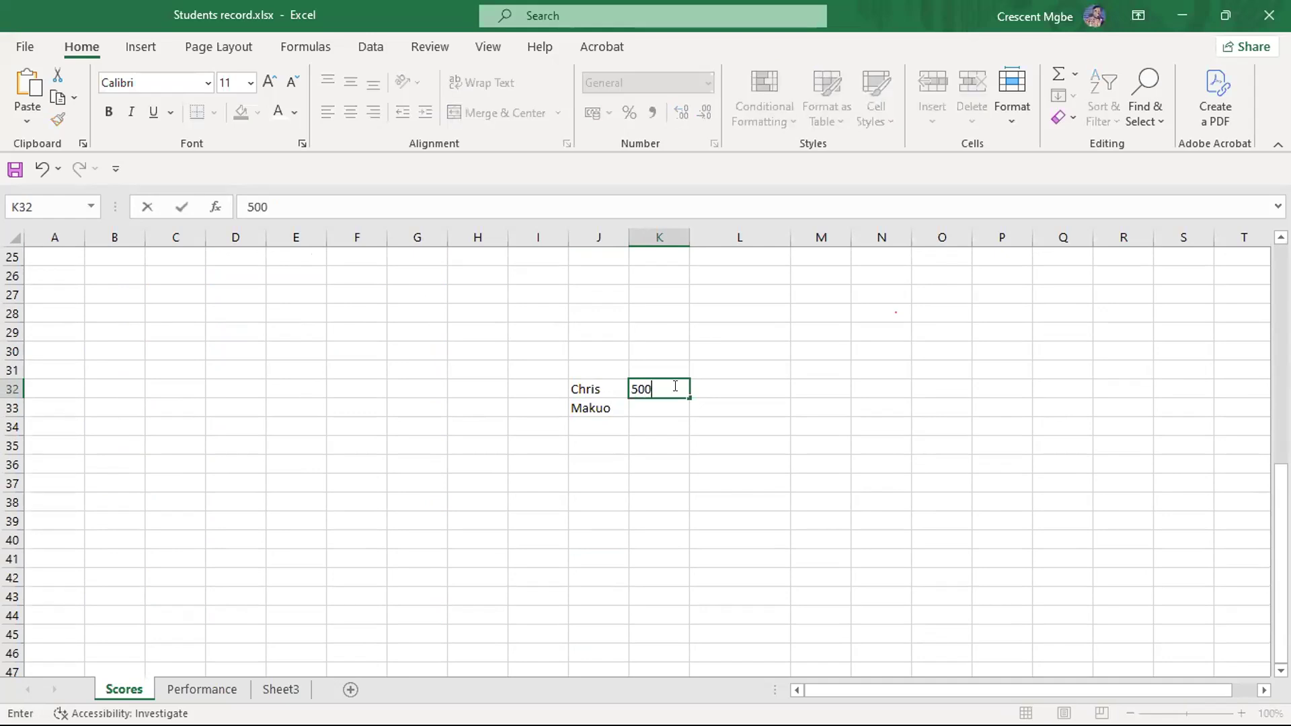
pyautogui.write('0')
pyautogui.click(646, 400)
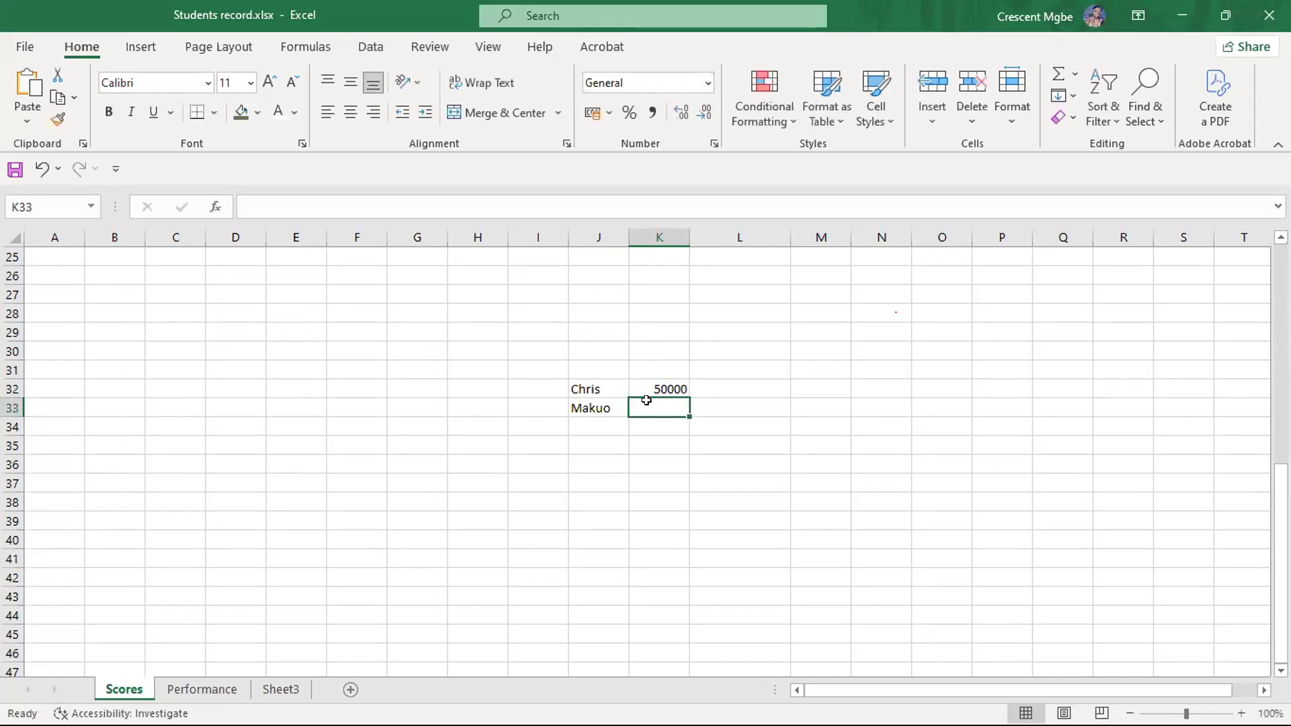
pyautogui.write('500')
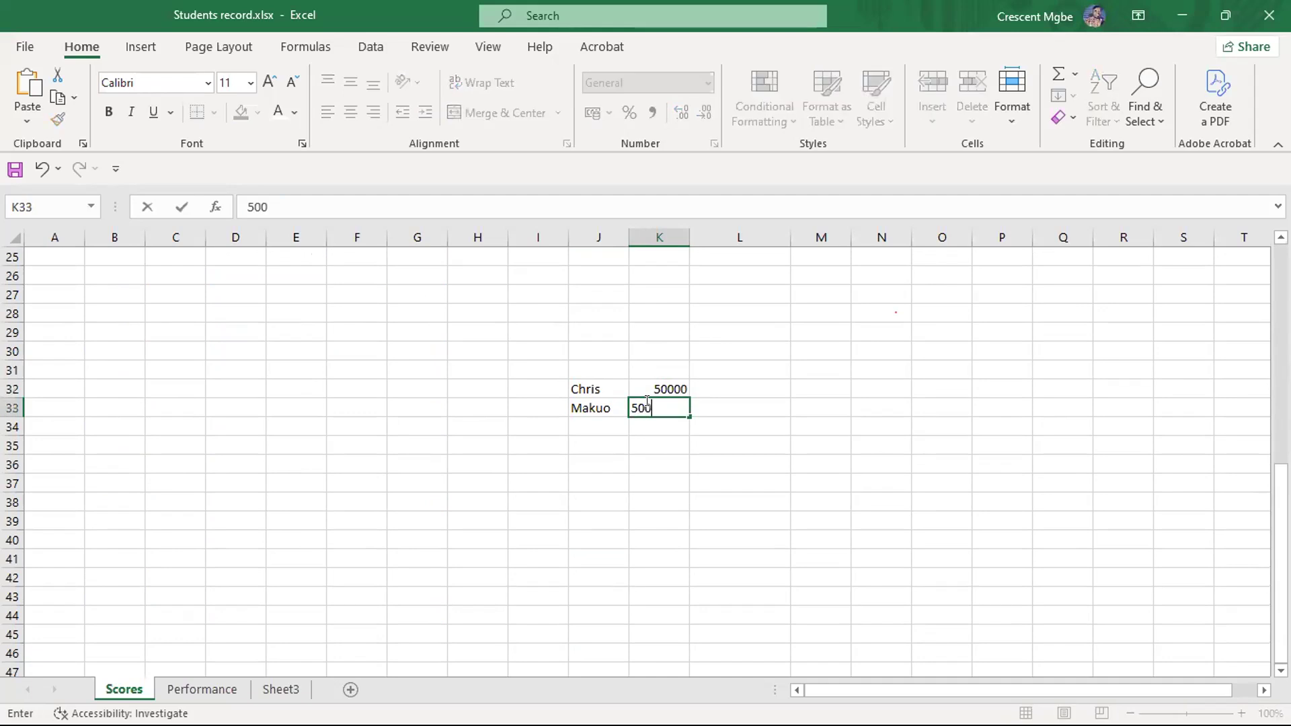
pyautogui.write('000')
pyautogui.click(738, 420)
# - Enter a sample phone number for each of the two names in L32 and L33
pyautogui.click(760, 387)
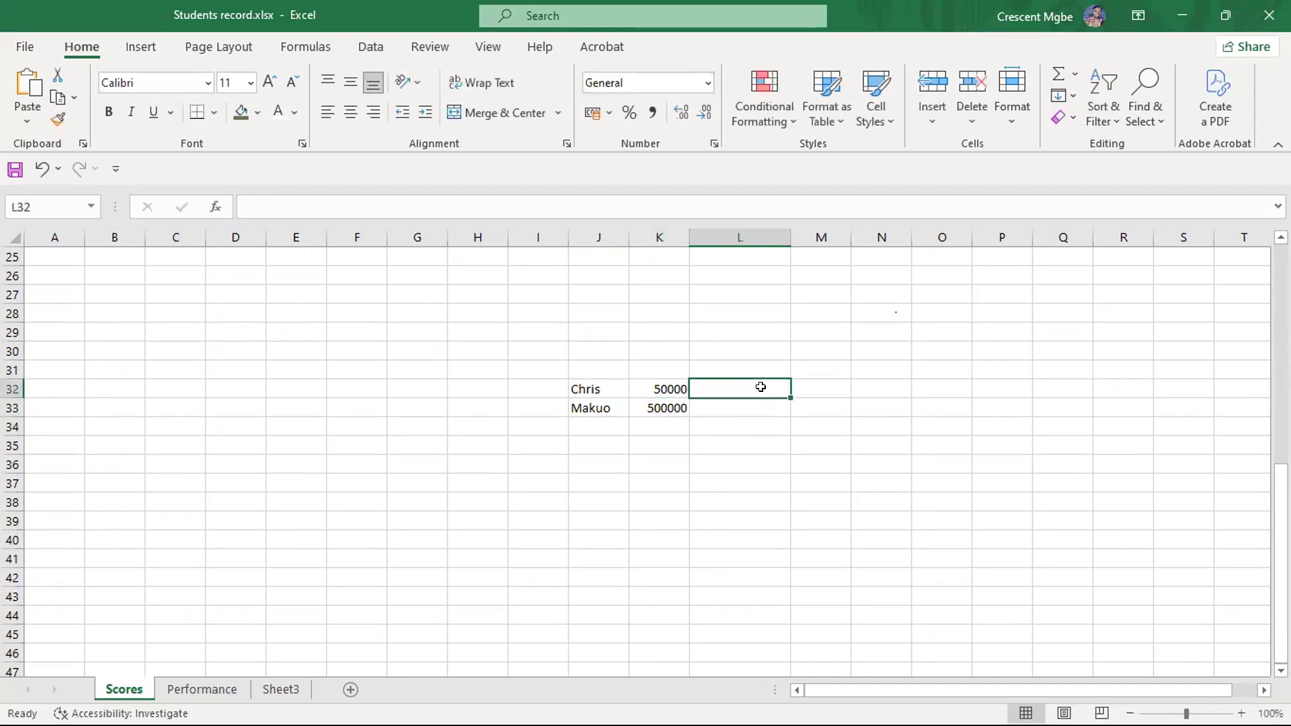
pyautogui.write('909857575')
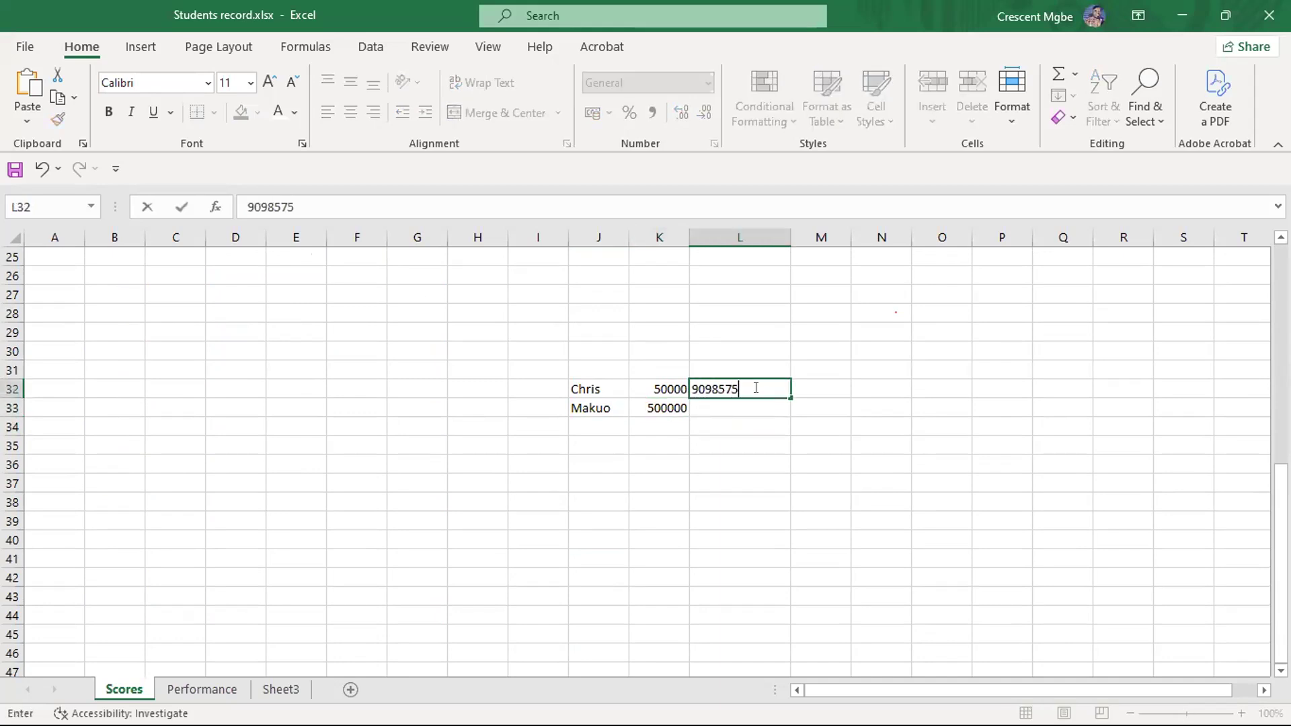
pyautogui.click(763, 404)
pyautogui.write('08056575')
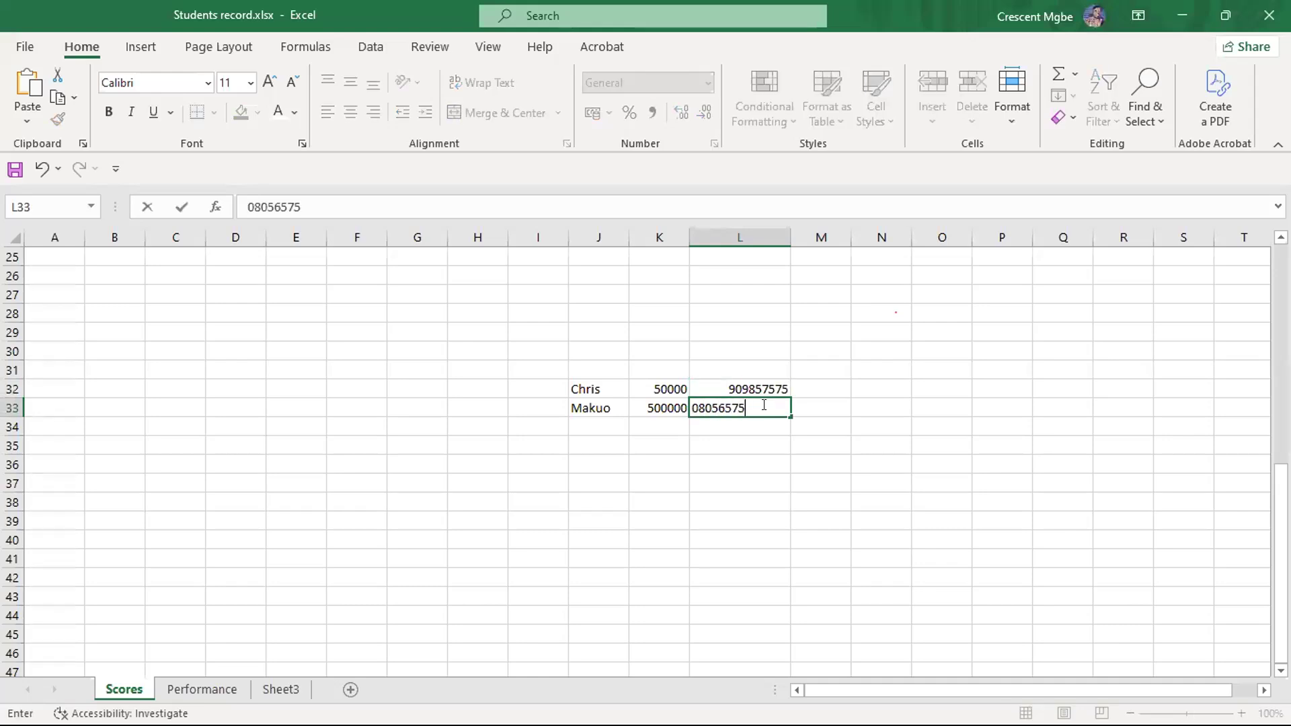
pyautogui.click(813, 440)
# - Enter the date 38/06/2025 in M32, and correct it to 28/06/2025
pyautogui.click(814, 386)
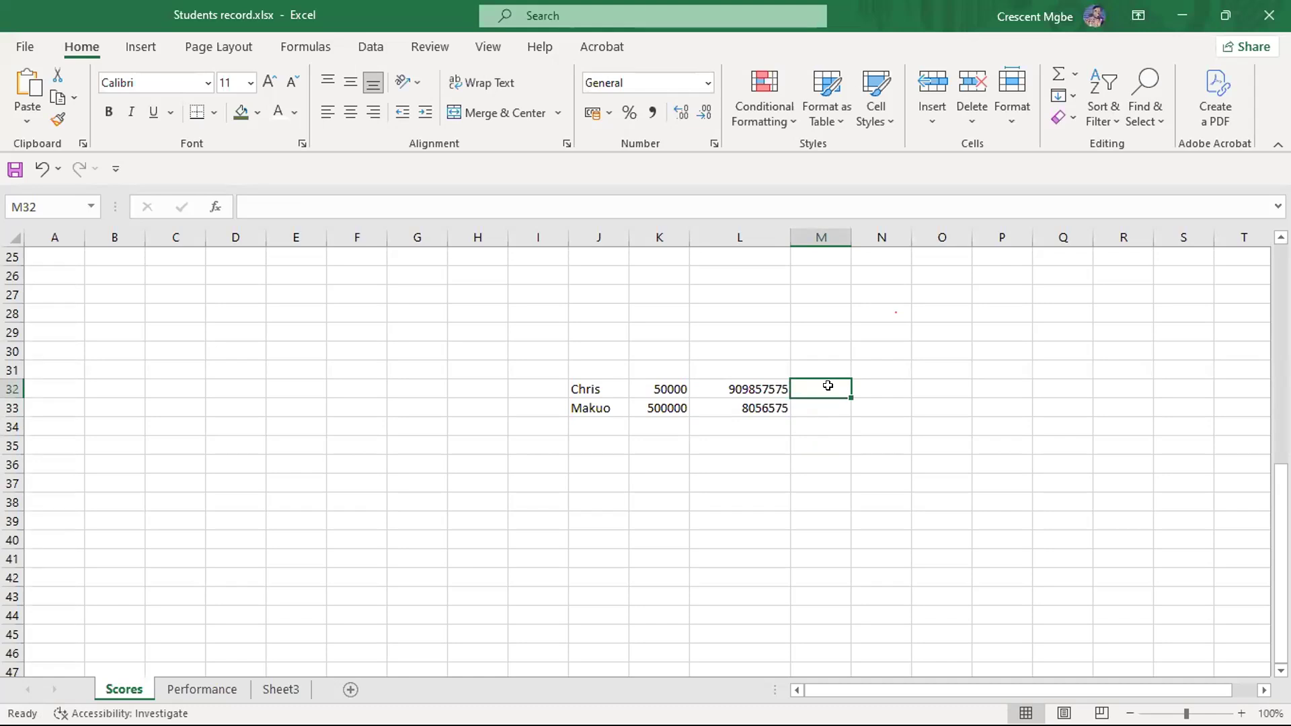
pyautogui.write('38/06/')
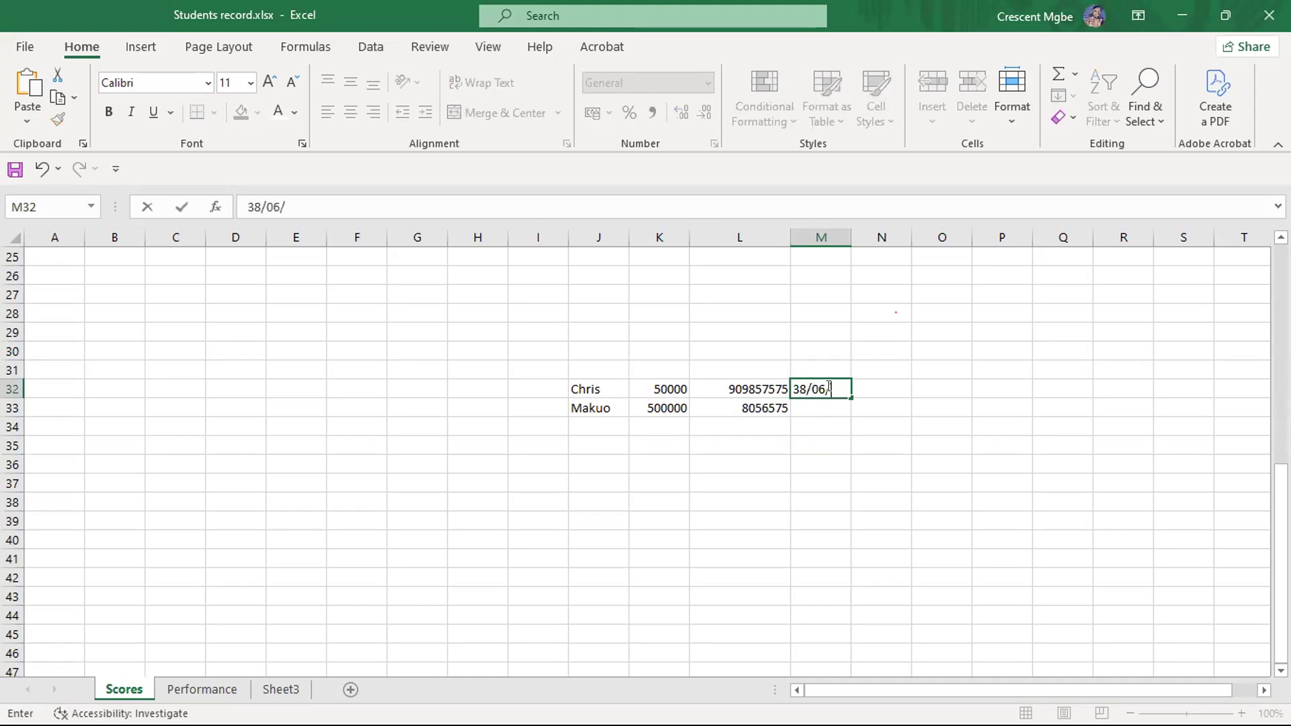
pyautogui.write('2025')
pyautogui.click(856, 463)
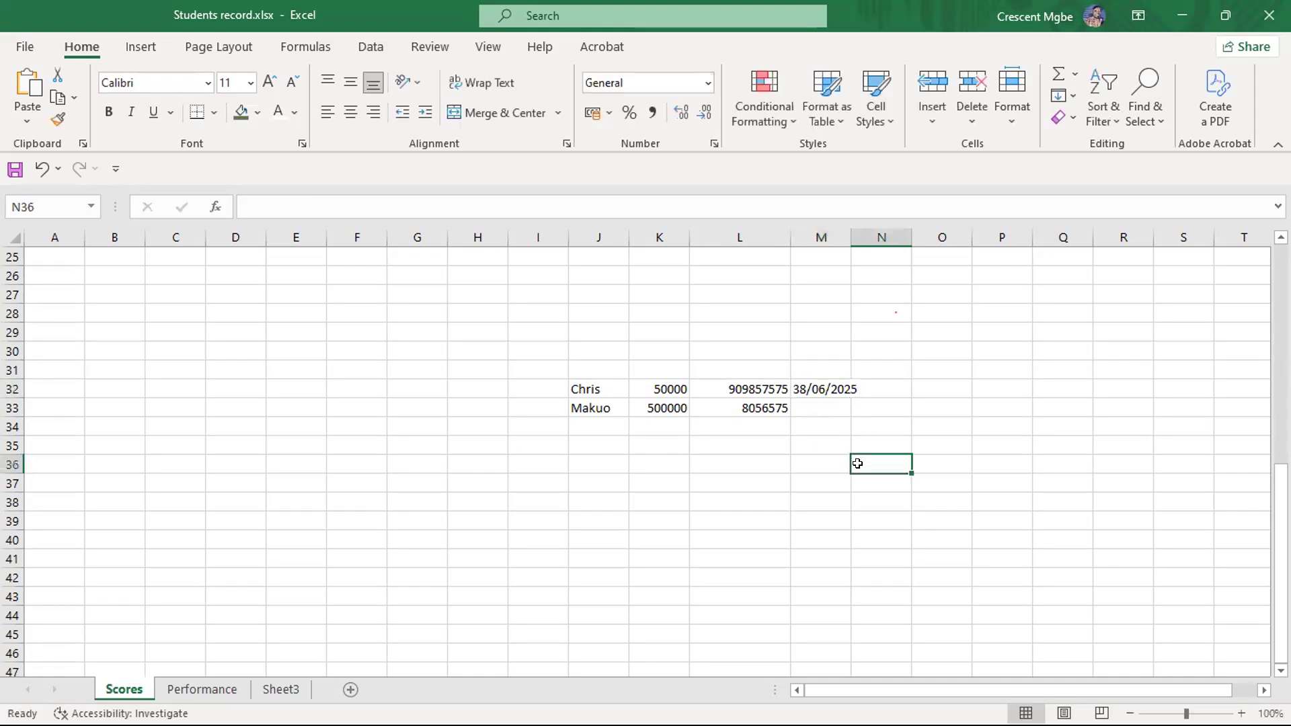
pyautogui.click(824, 408)
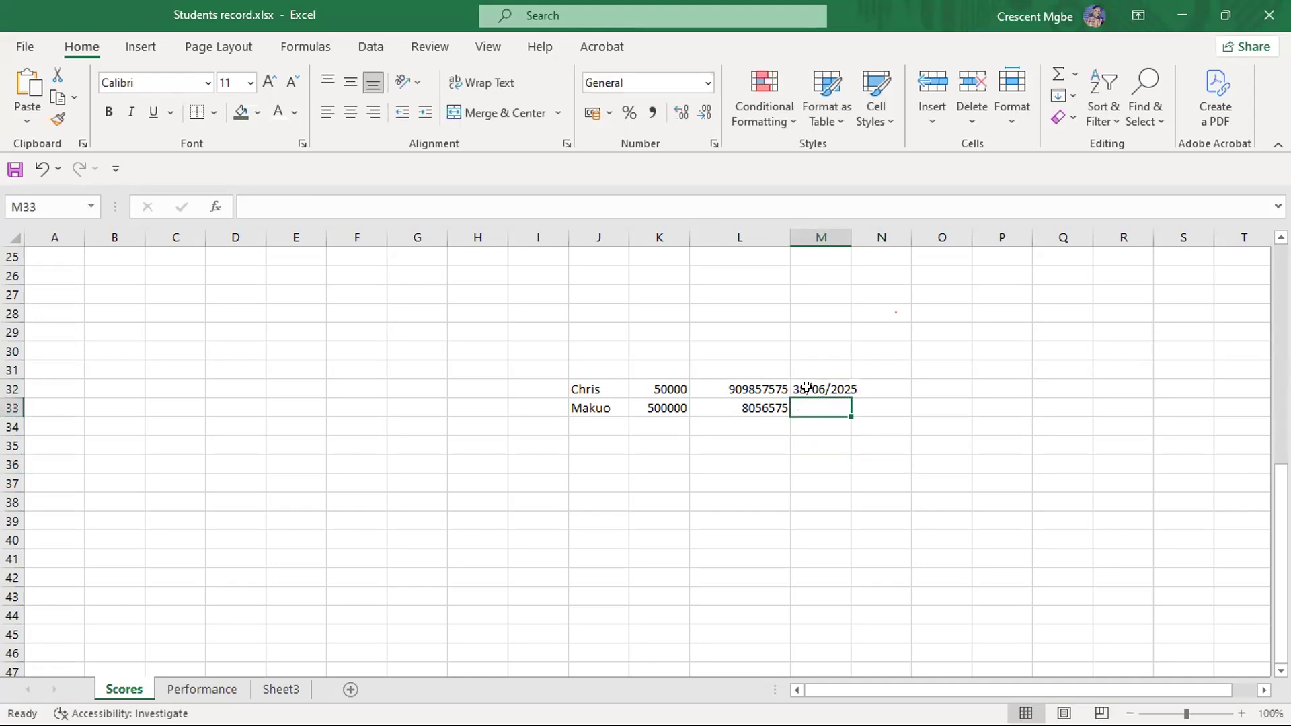
pyautogui.doubleClick(806, 386)
pyautogui.press('BackSpace')
pyautogui.write('2')
# - Enter the date 27/06/2025 in M33
pyautogui.click(808, 400)
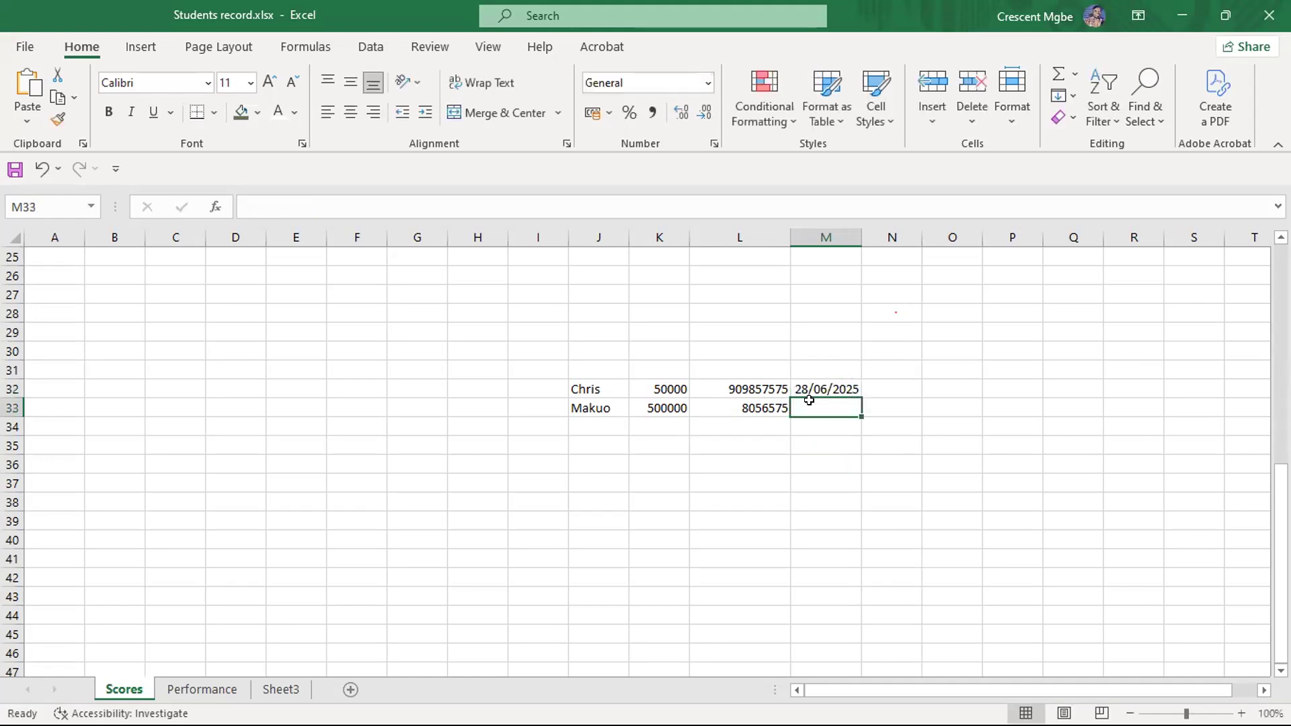
pyautogui.write('27/')
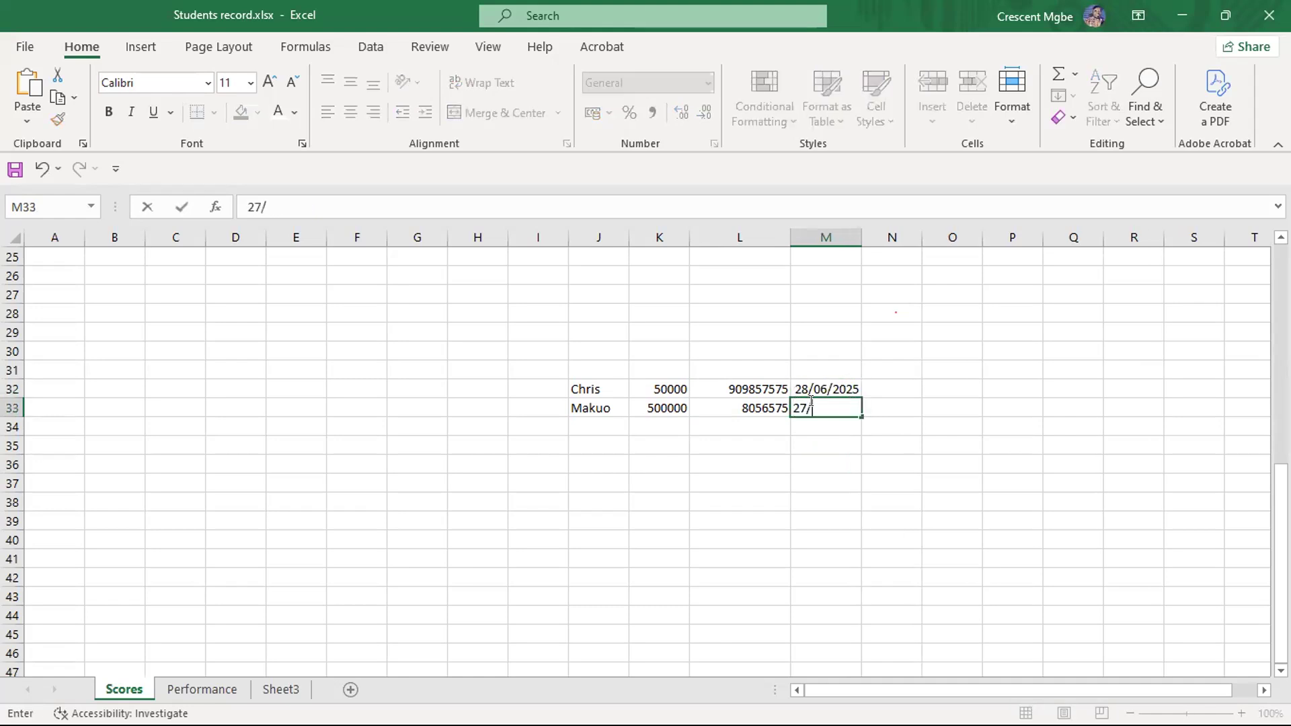
pyautogui.write('06/2025')
pyautogui.click(870, 498)
# - Widen columns M, L and K to give the sample data more room
pyautogui.moveTo(856, 239); pyautogui.dragTo(894, 239)
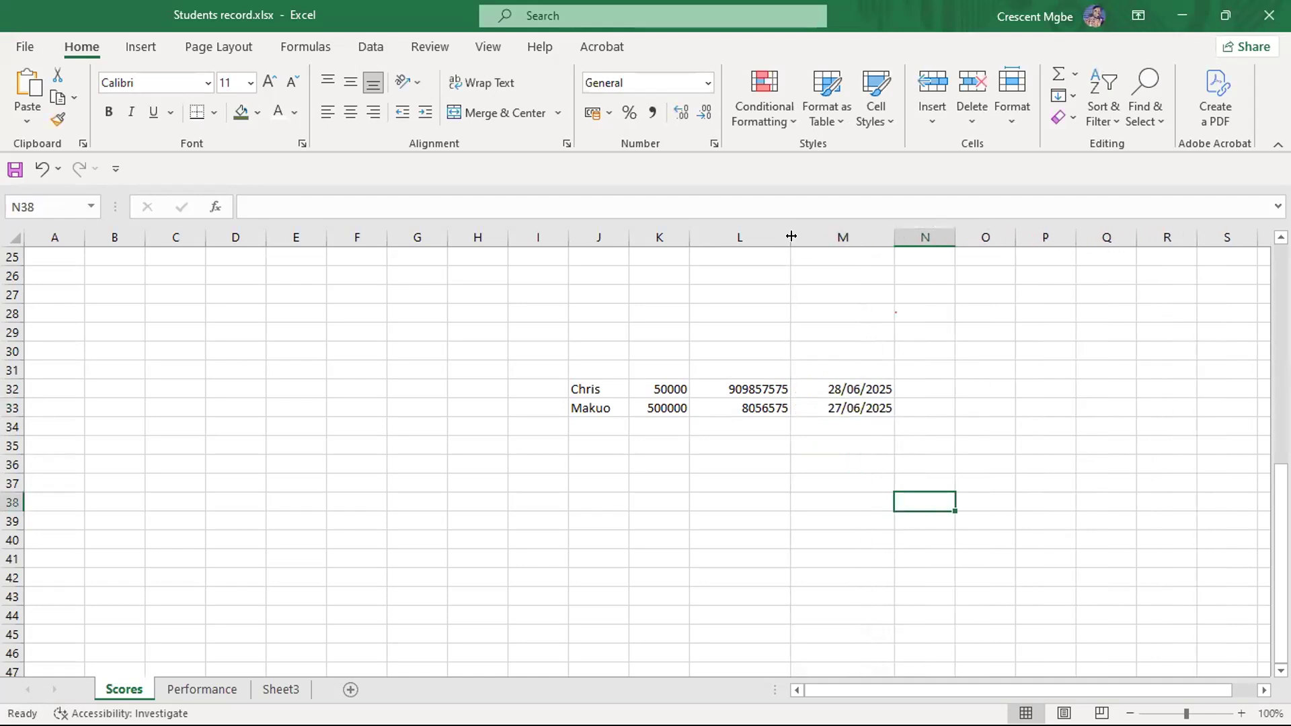
pyautogui.moveTo(790, 234); pyautogui.dragTo(813, 236)
pyautogui.moveTo(680, 235); pyautogui.dragTo(730, 236)
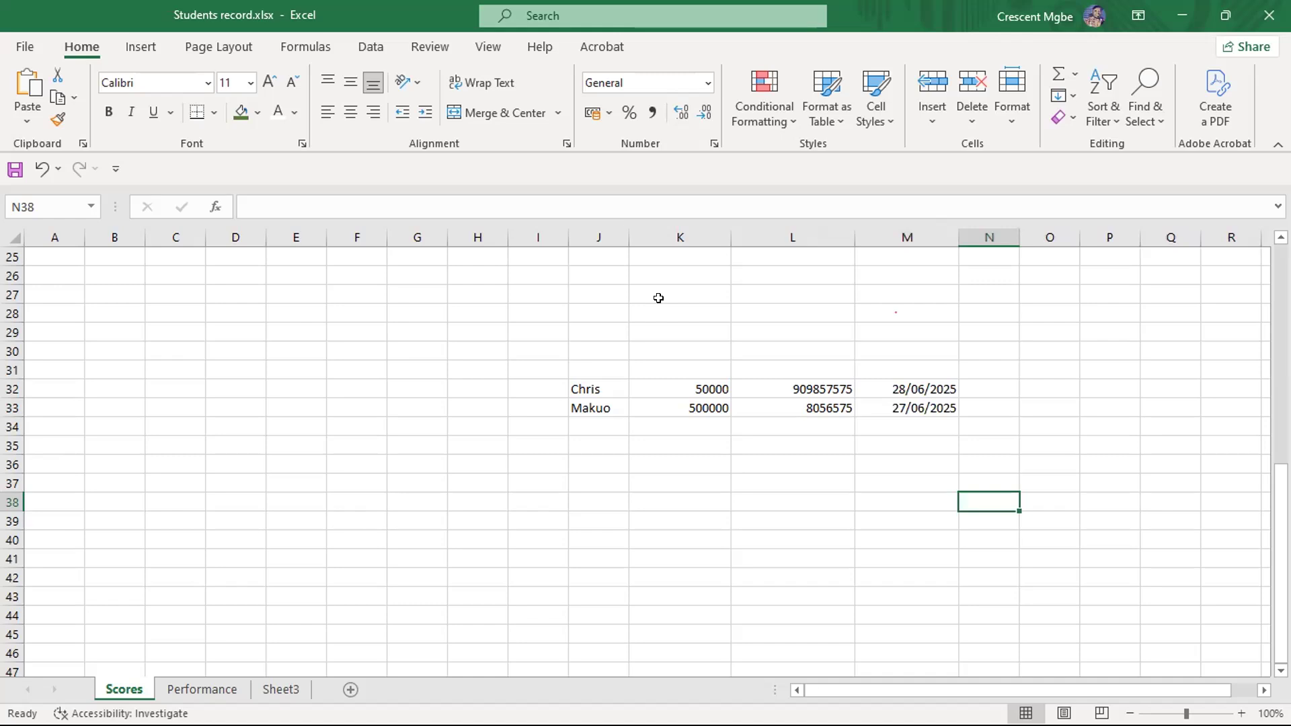
pyautogui.click(907, 563)
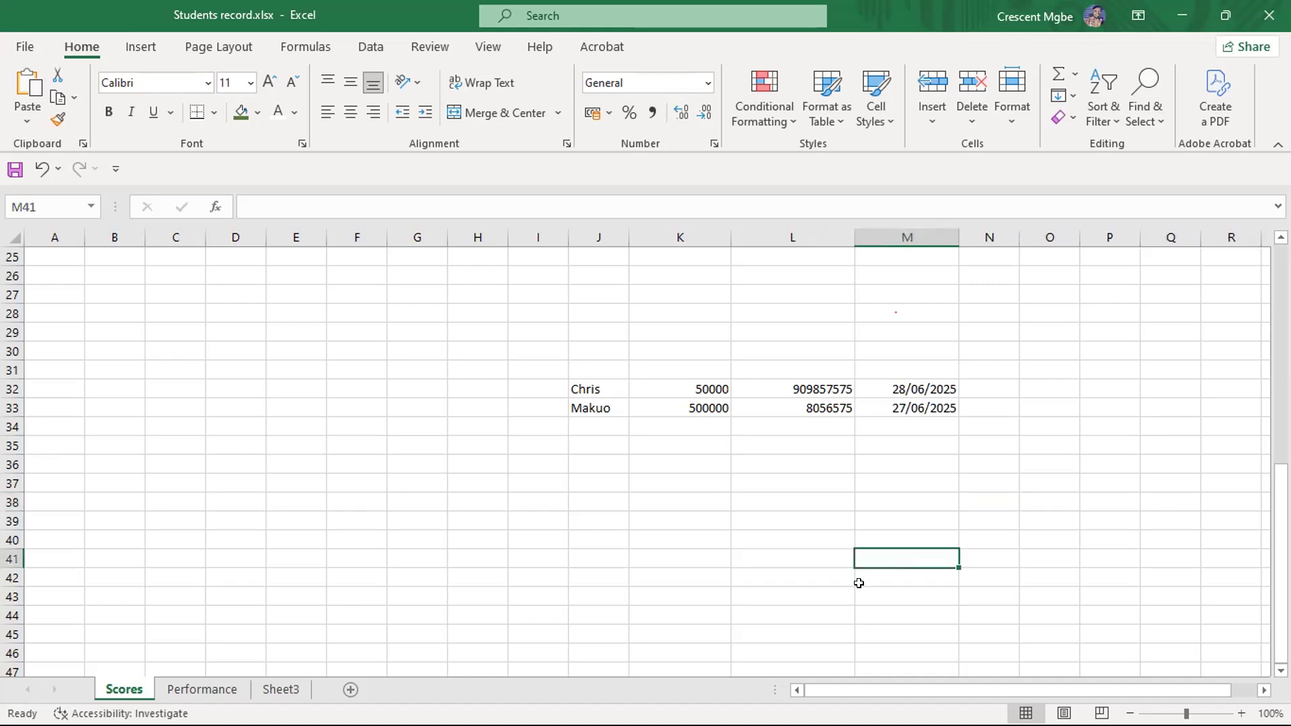
pyautogui.moveTo(551, 370); pyautogui.dragTo(1083, 494)
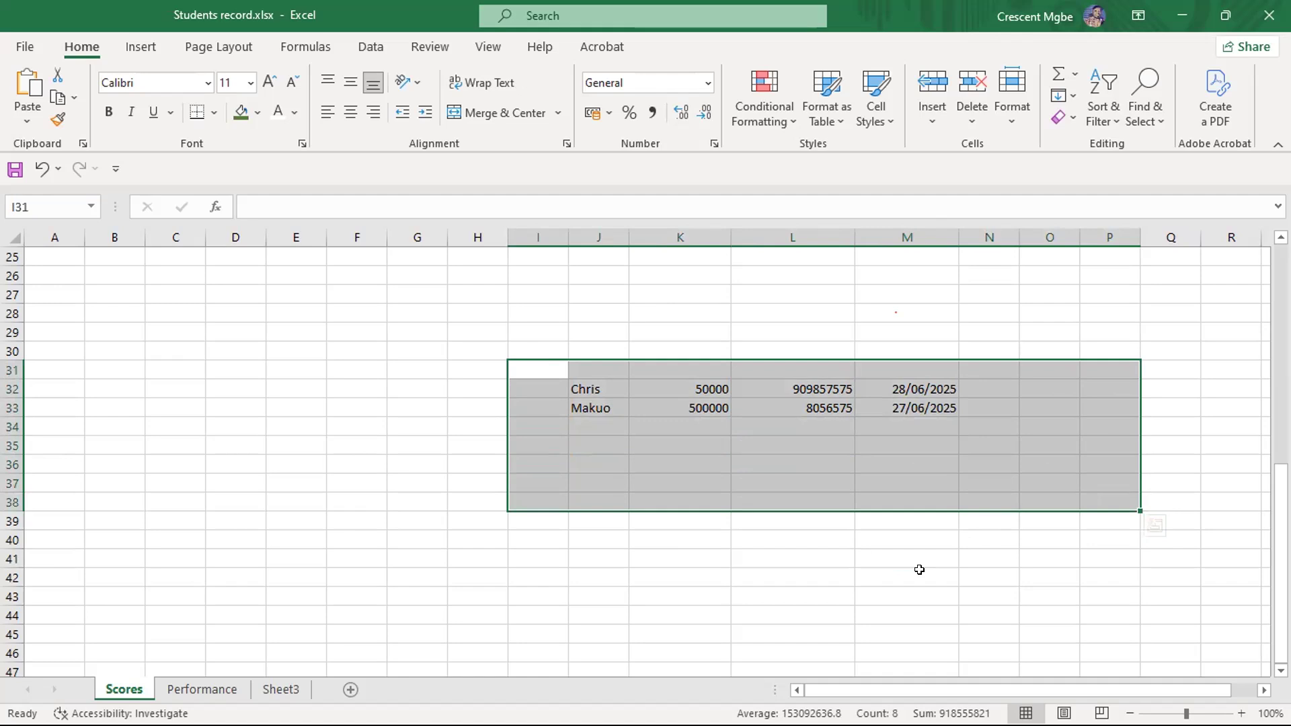
pyautogui.click(734, 554)
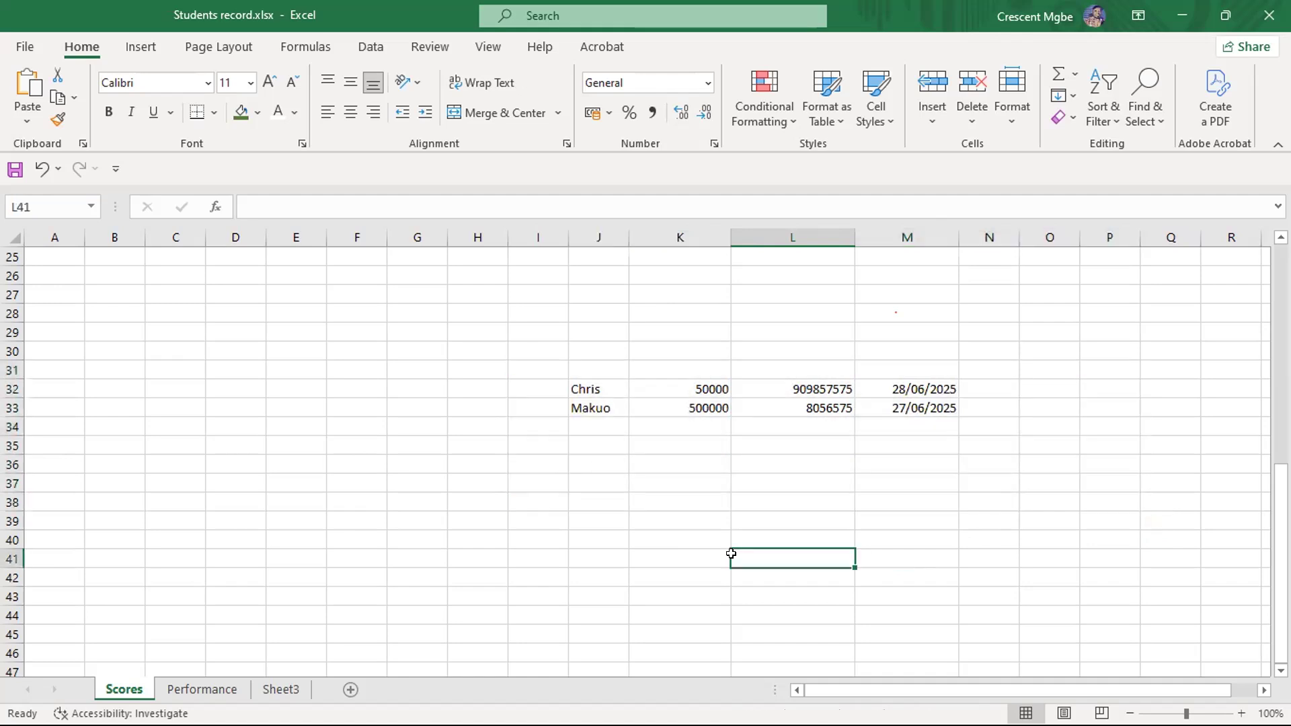
# - Enter the first person's sample name in K38 and the number 50000 in L38
pyautogui.click(672, 496)
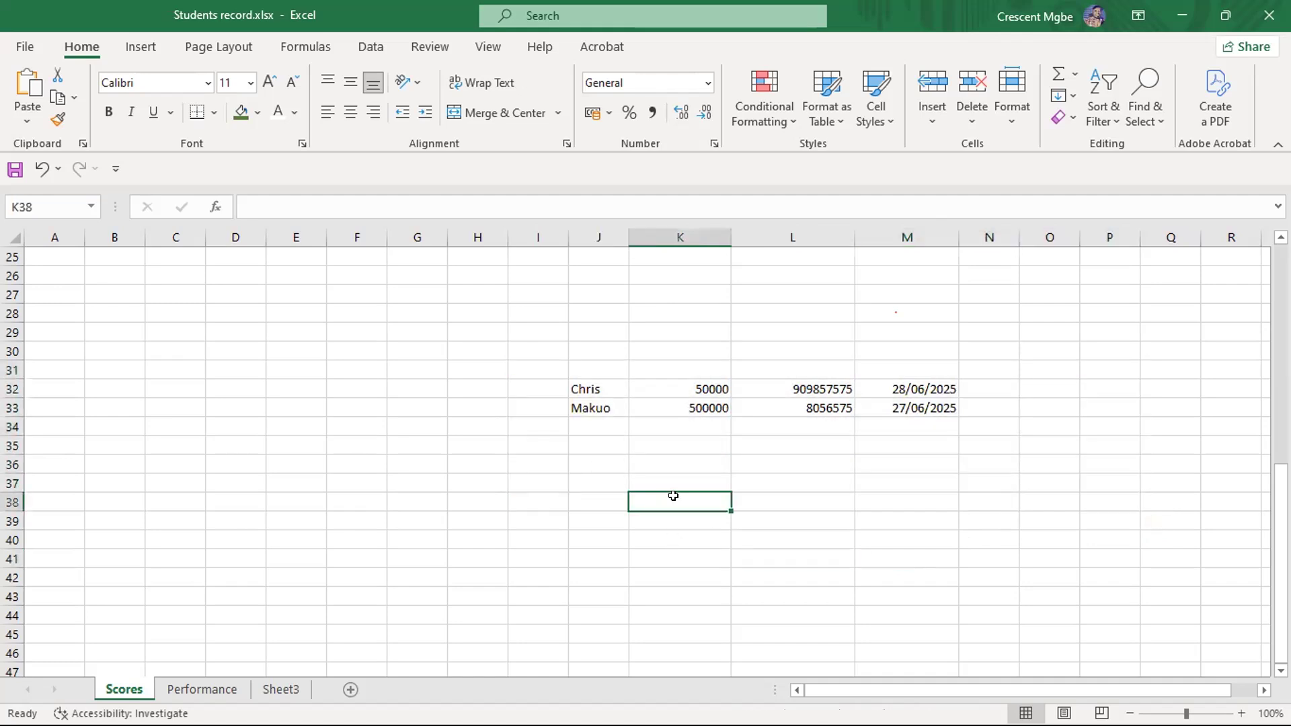
pyautogui.write('Chris')
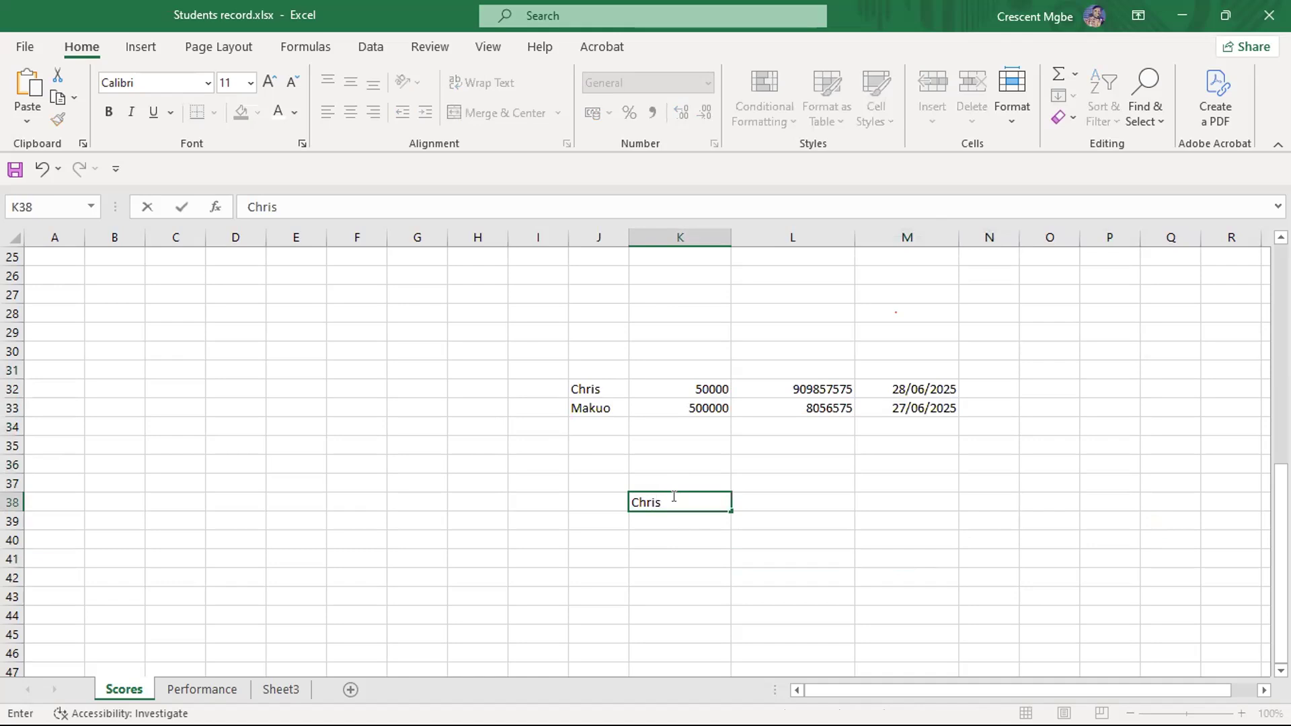
pyautogui.click(669, 555)
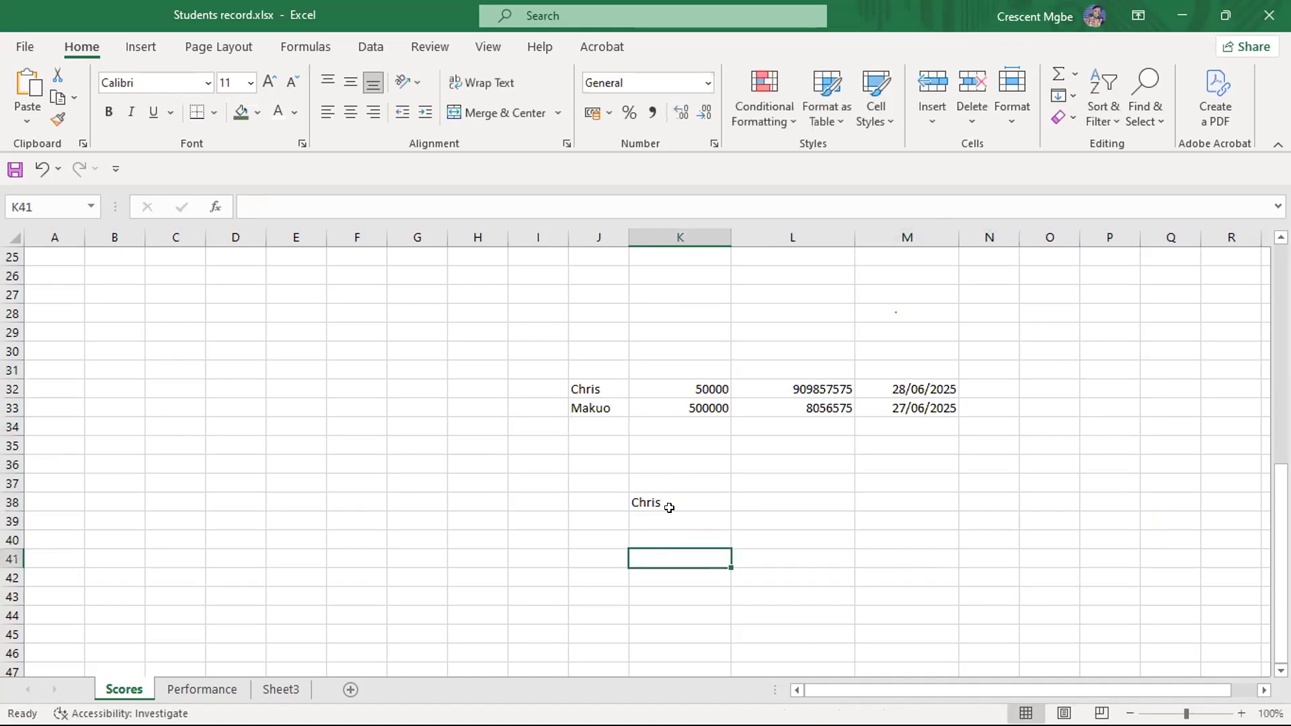
pyautogui.click(812, 498)
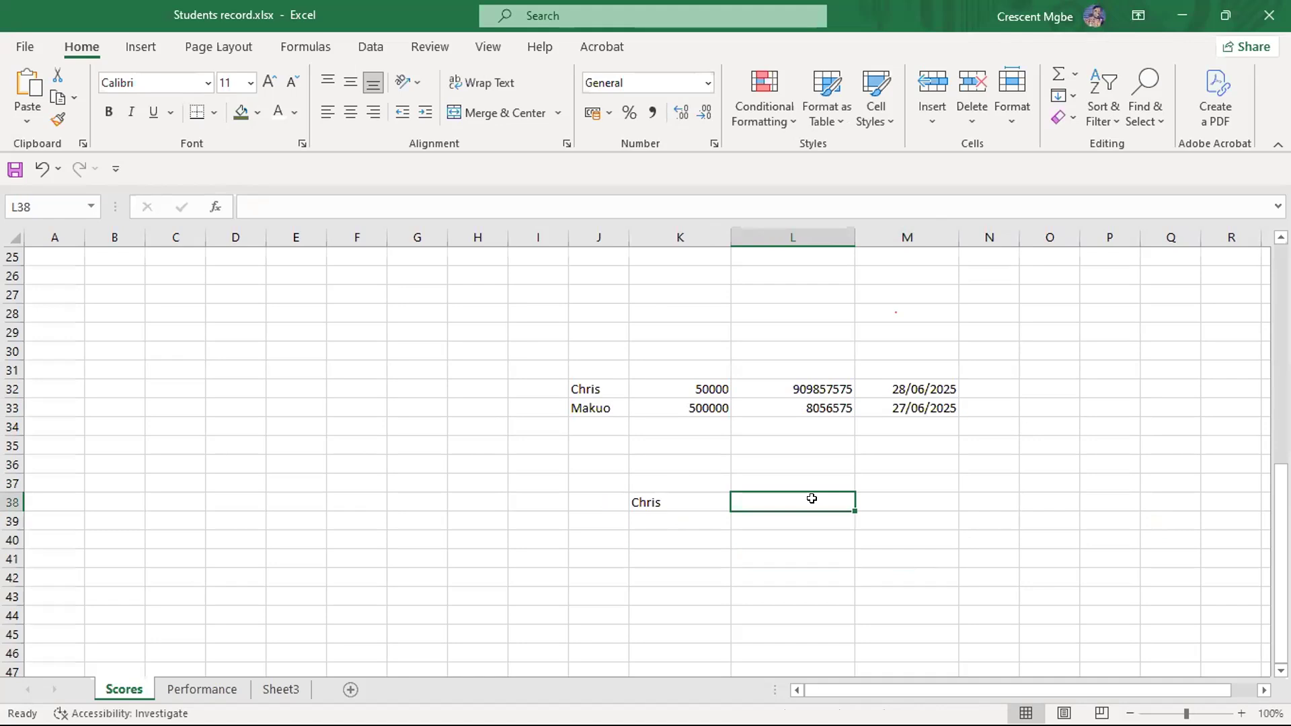
pyautogui.write('50')
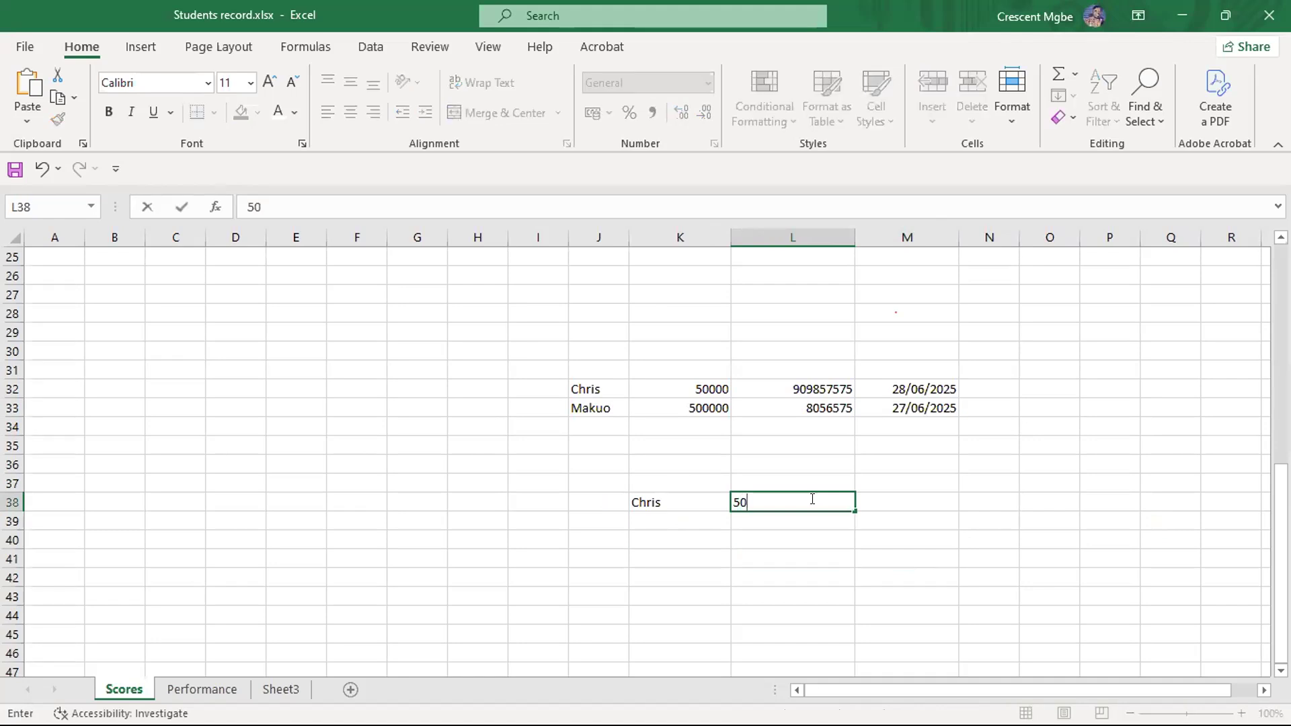
pyautogui.write('000')
pyautogui.click(980, 597)
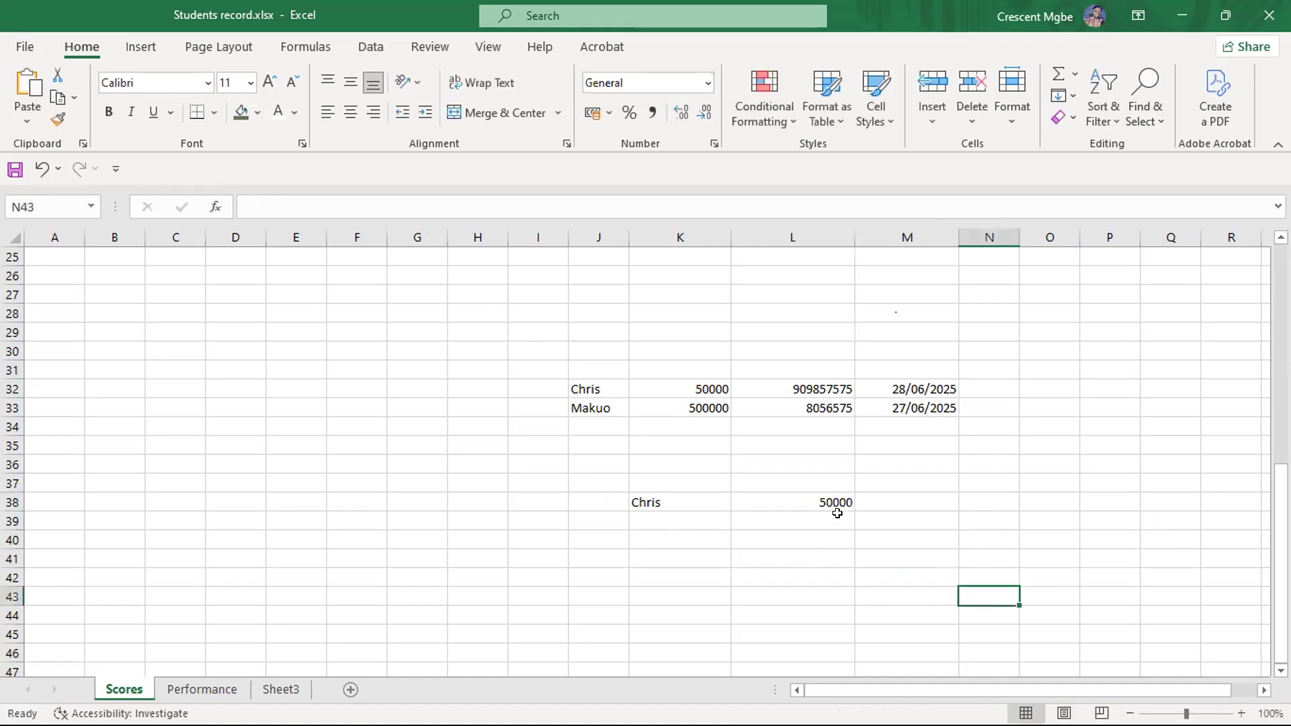
pyautogui.moveTo(514, 327); pyautogui.dragTo(971, 535)
pyautogui.click(1101, 474)
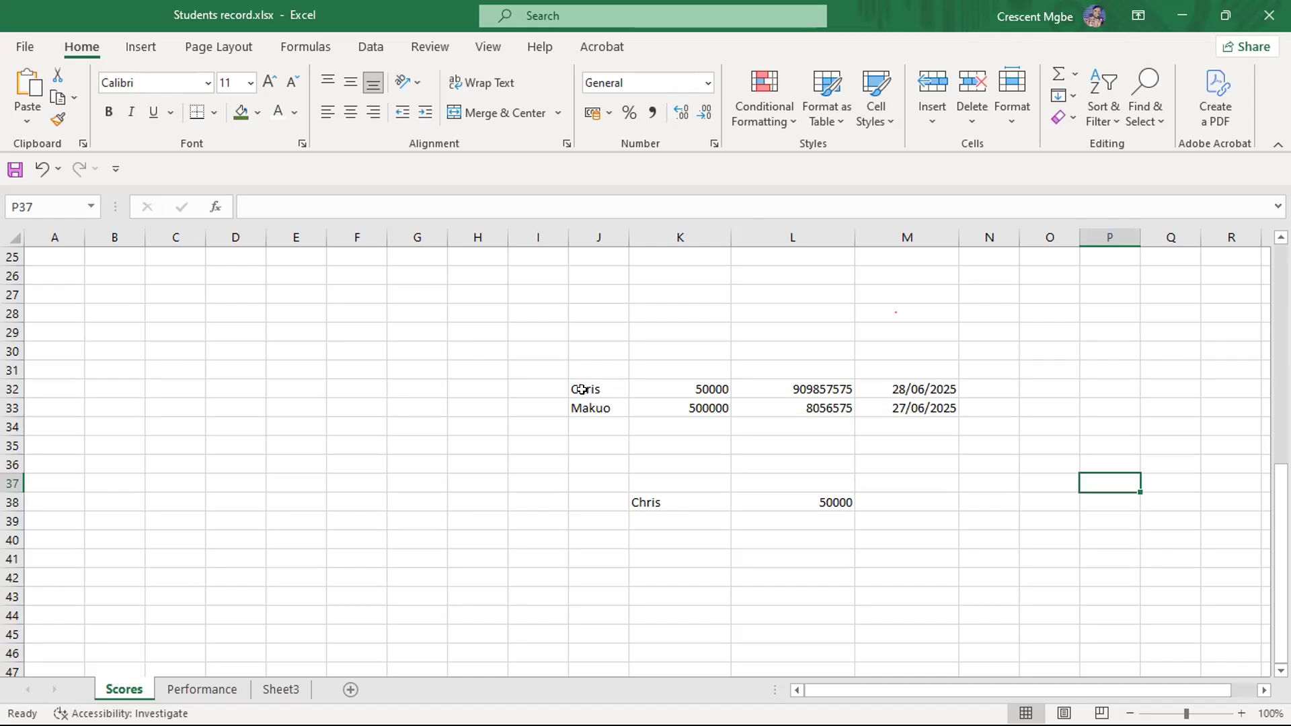
pyautogui.moveTo(585, 381); pyautogui.dragTo(595, 415)
pyautogui.click(600, 351)
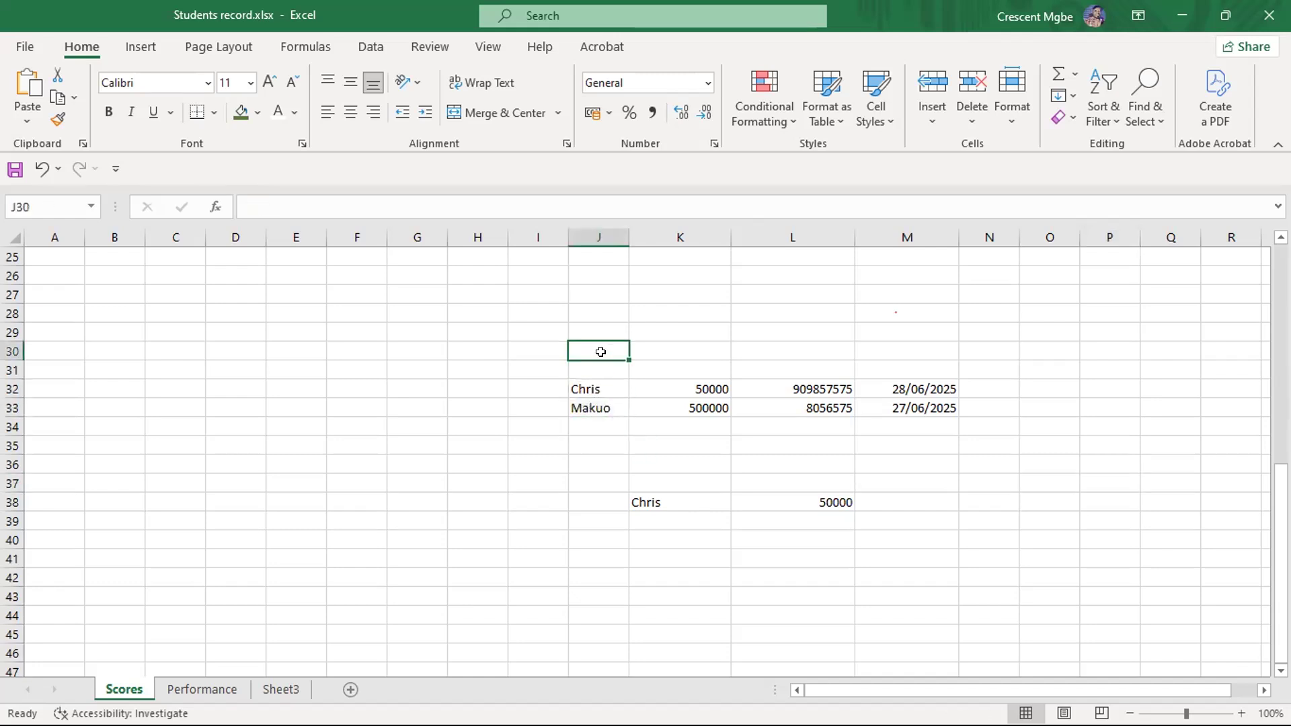
pyautogui.moveTo(600, 352); pyautogui.dragTo(603, 419)
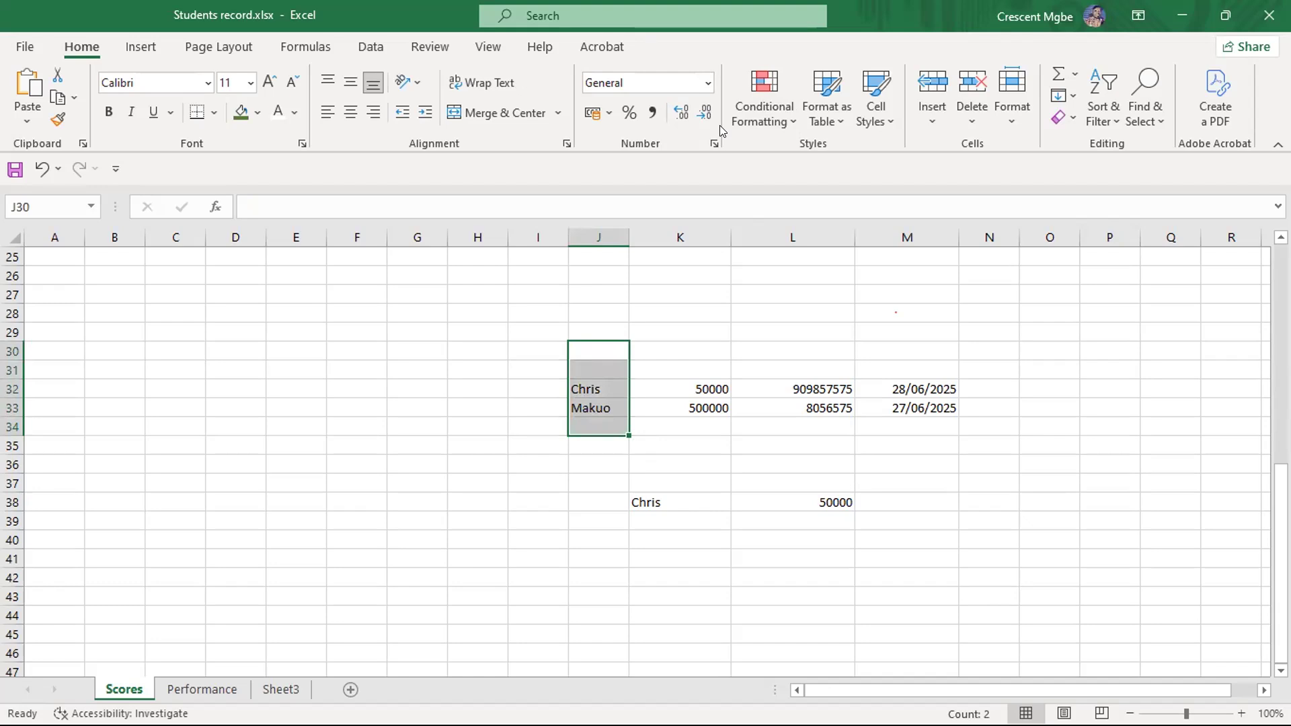
pyautogui.hotkey('ctrl', 'n')
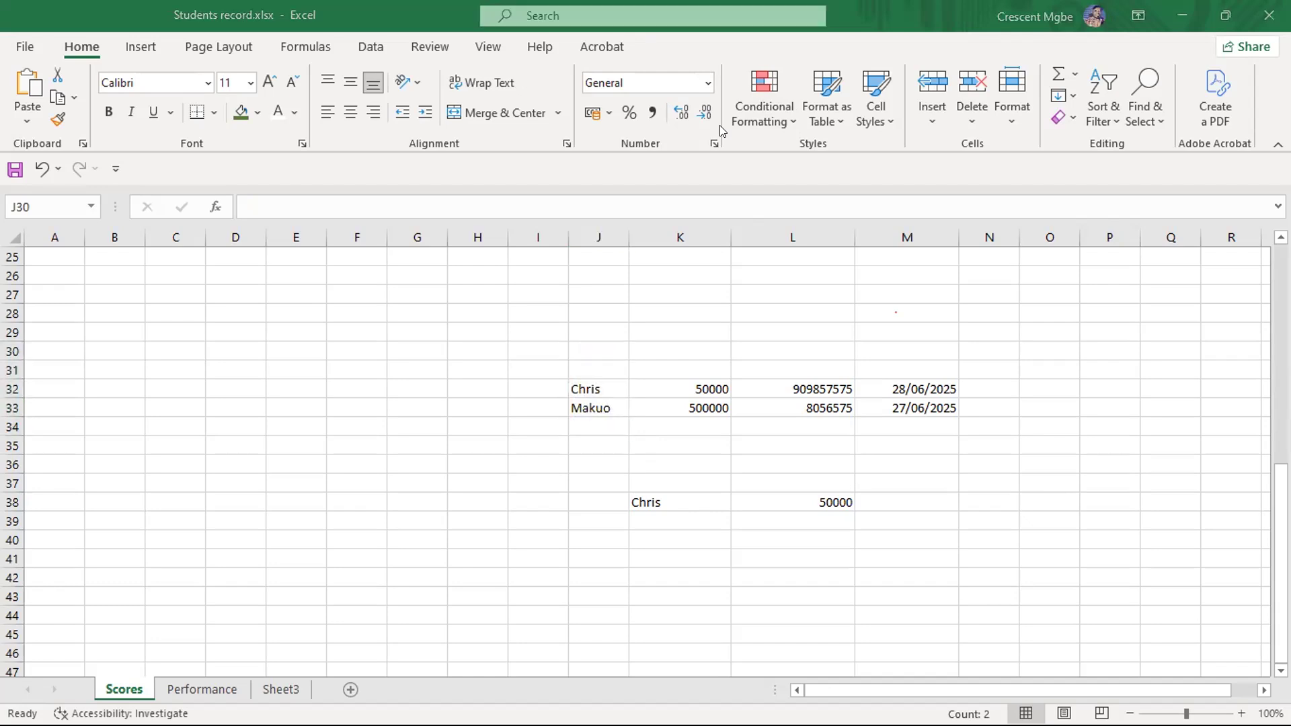
pyautogui.click(583, 389)
# - Enter the sample words "str" in G31 and "stext" in G32
pyautogui.click(415, 362)
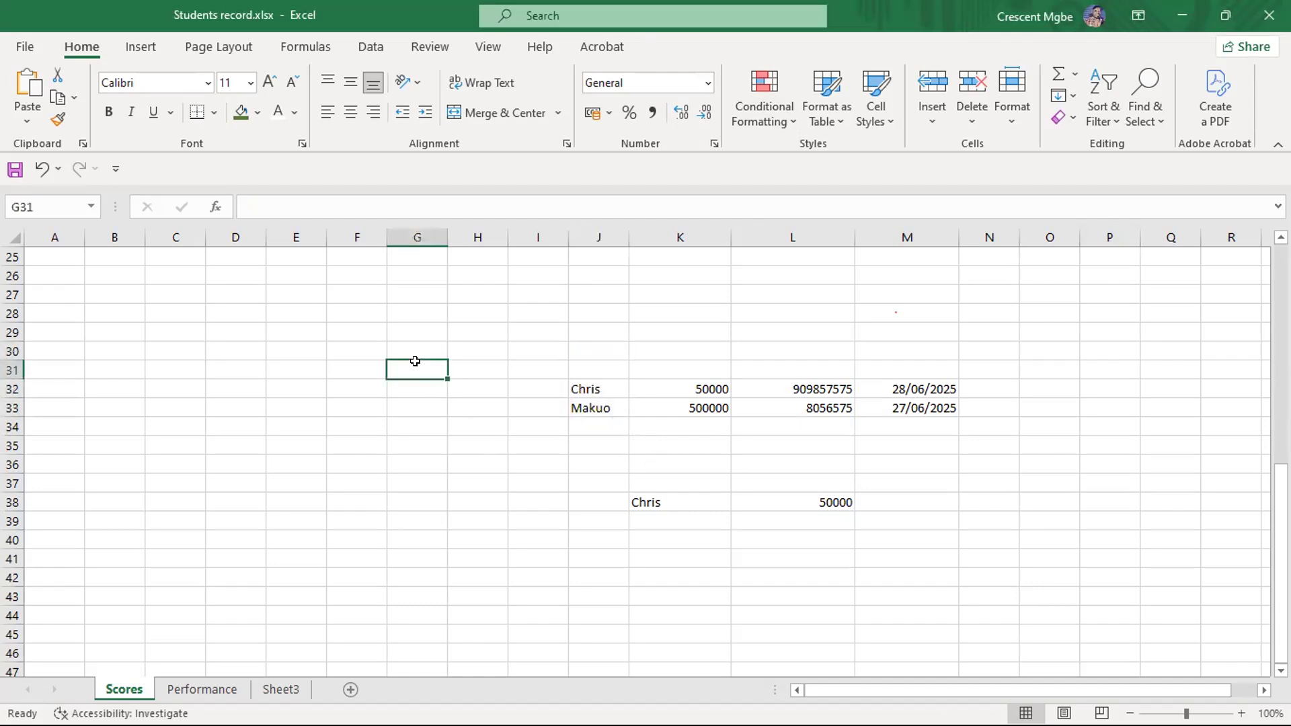
pyautogui.write('str')
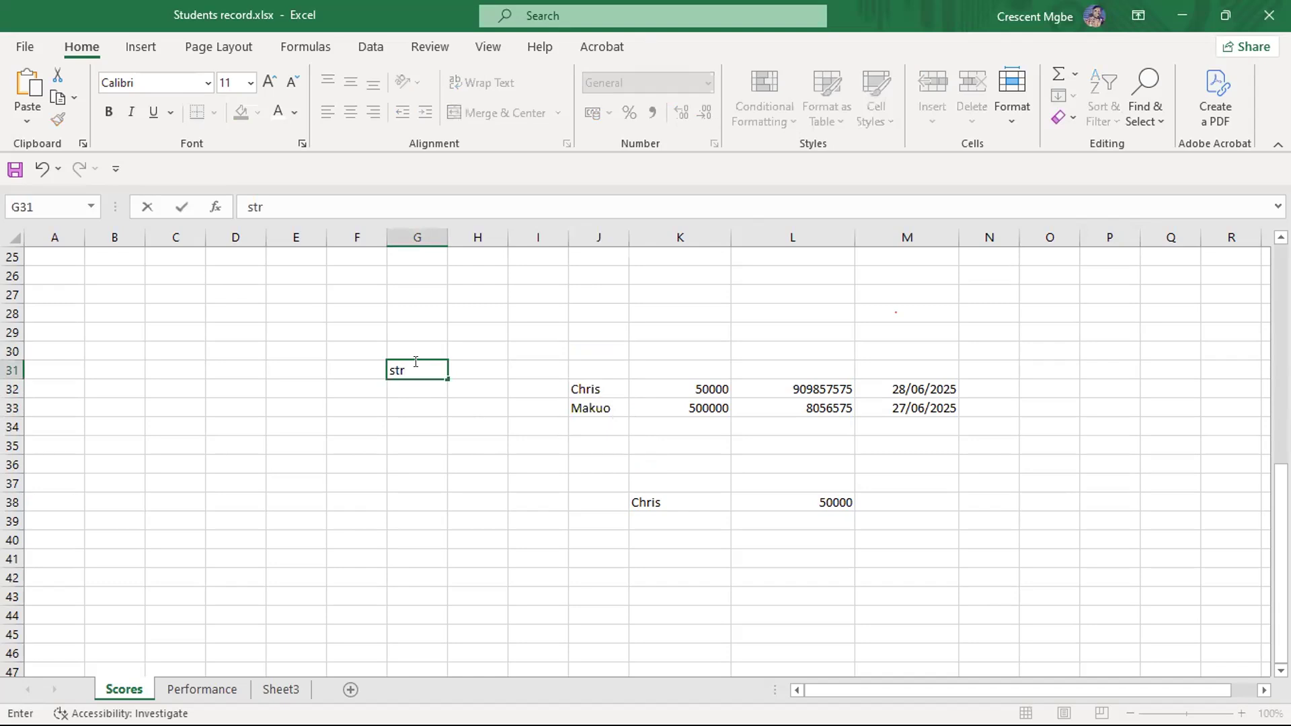
pyautogui.click(416, 388)
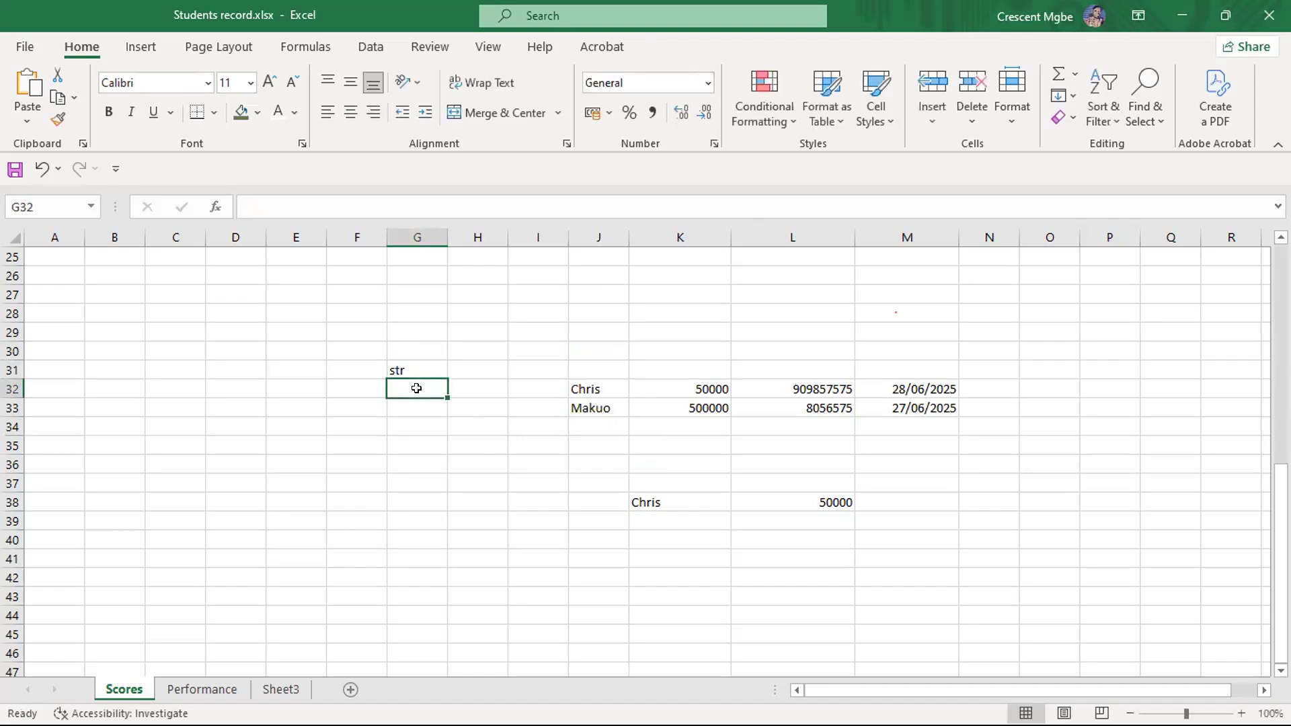
pyautogui.write('s')
pyautogui.write('text')
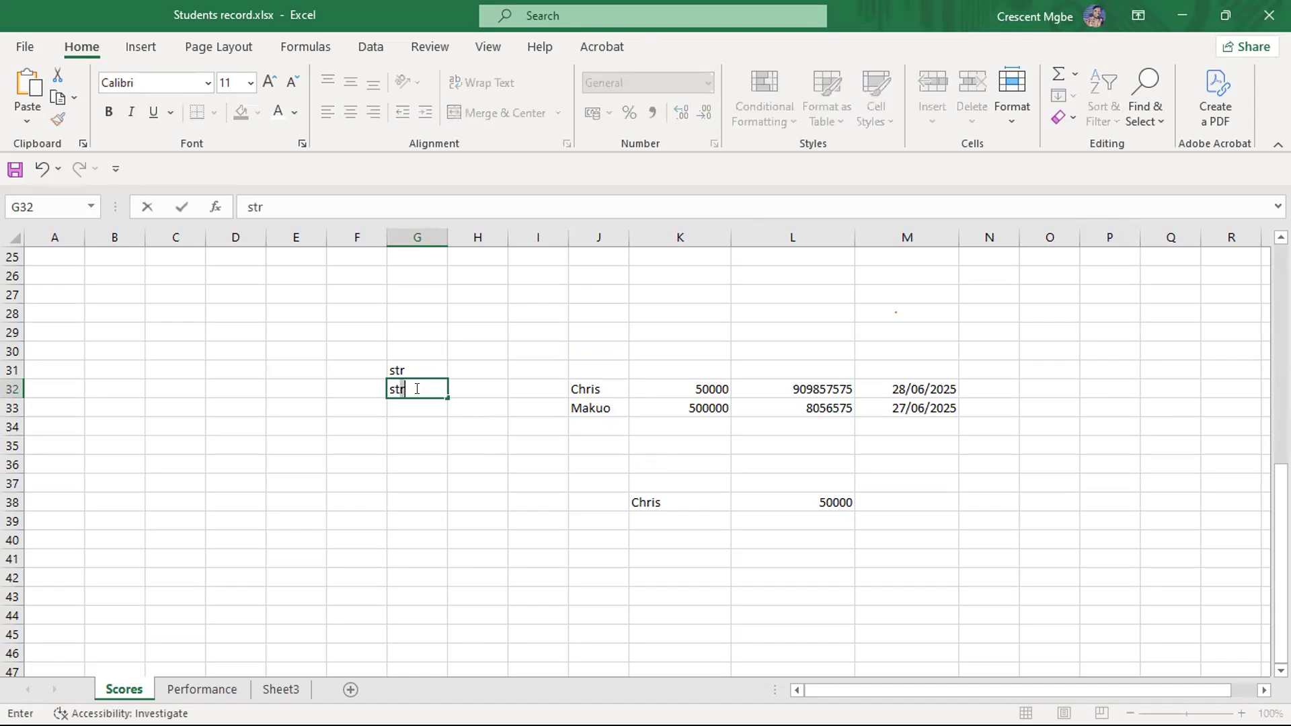
pyautogui.click(397, 355)
pyautogui.moveTo(362, 352); pyautogui.dragTo(450, 407)
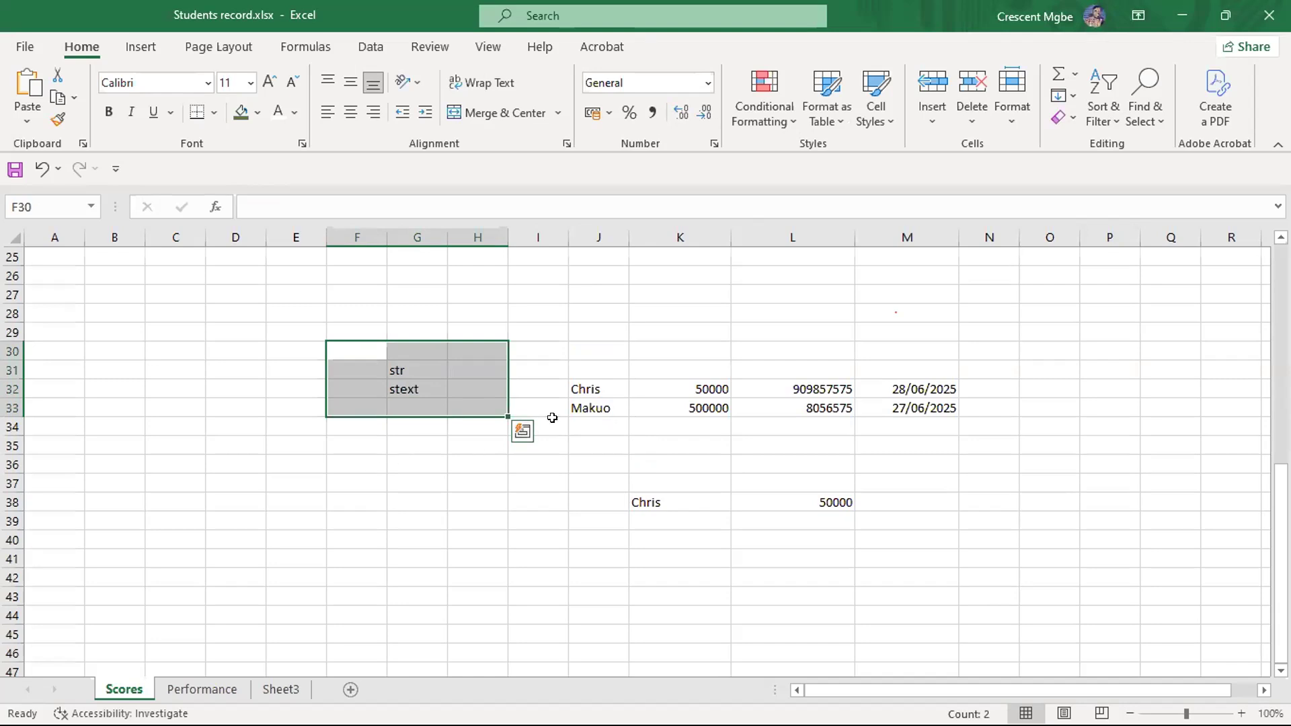
pyautogui.click(586, 389)
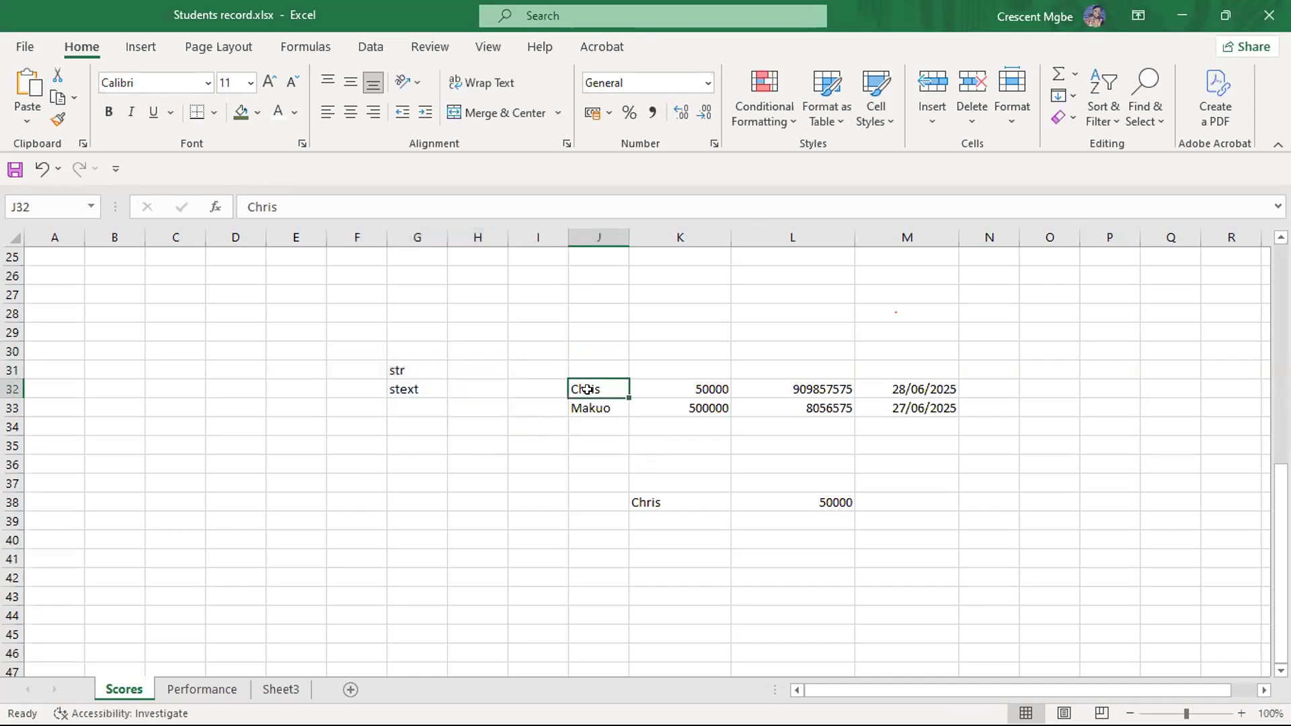
# - Replace the entry in G32 with the word "text"
pyautogui.click(415, 391)
pyautogui.press('BackSpace')
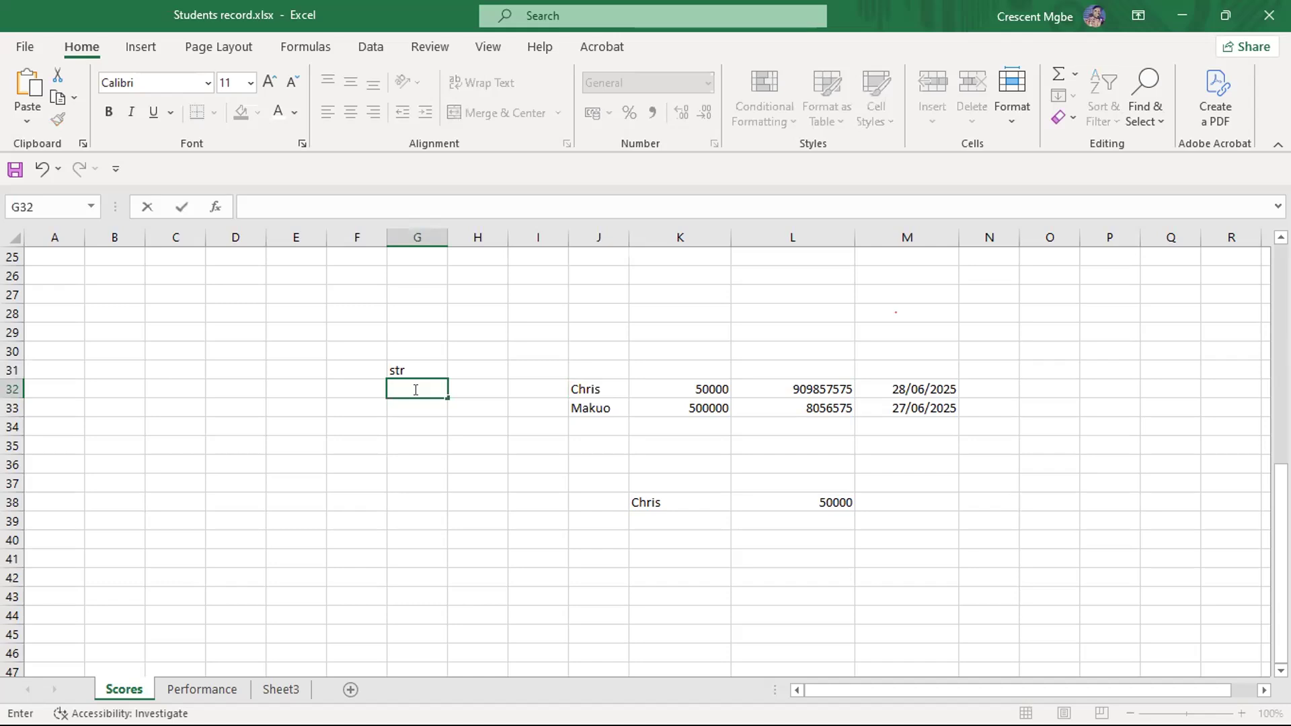
pyautogui.write('text')
pyautogui.click(432, 452)
pyautogui.moveTo(392, 352); pyautogui.dragTo(441, 415)
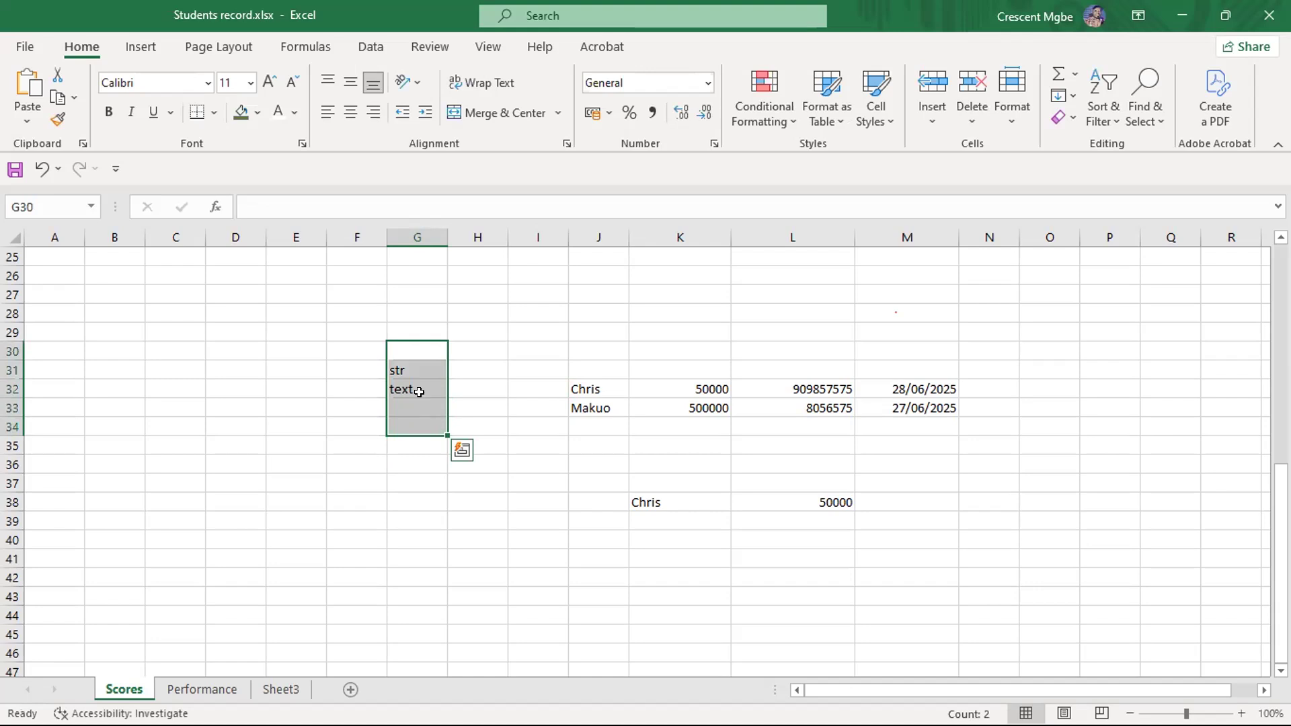
pyautogui.click(419, 390)
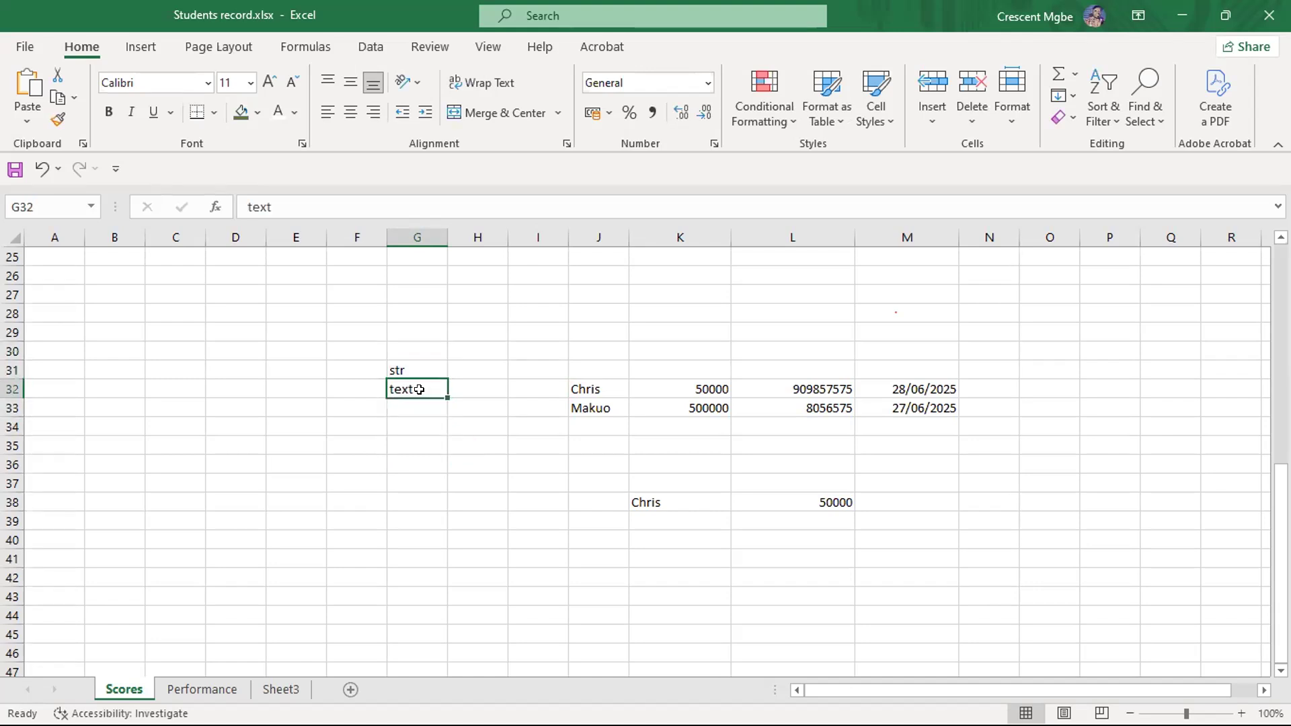
# - Clear the "str" entry from G31
pyautogui.click(417, 369)
pyautogui.press('BackSpace')
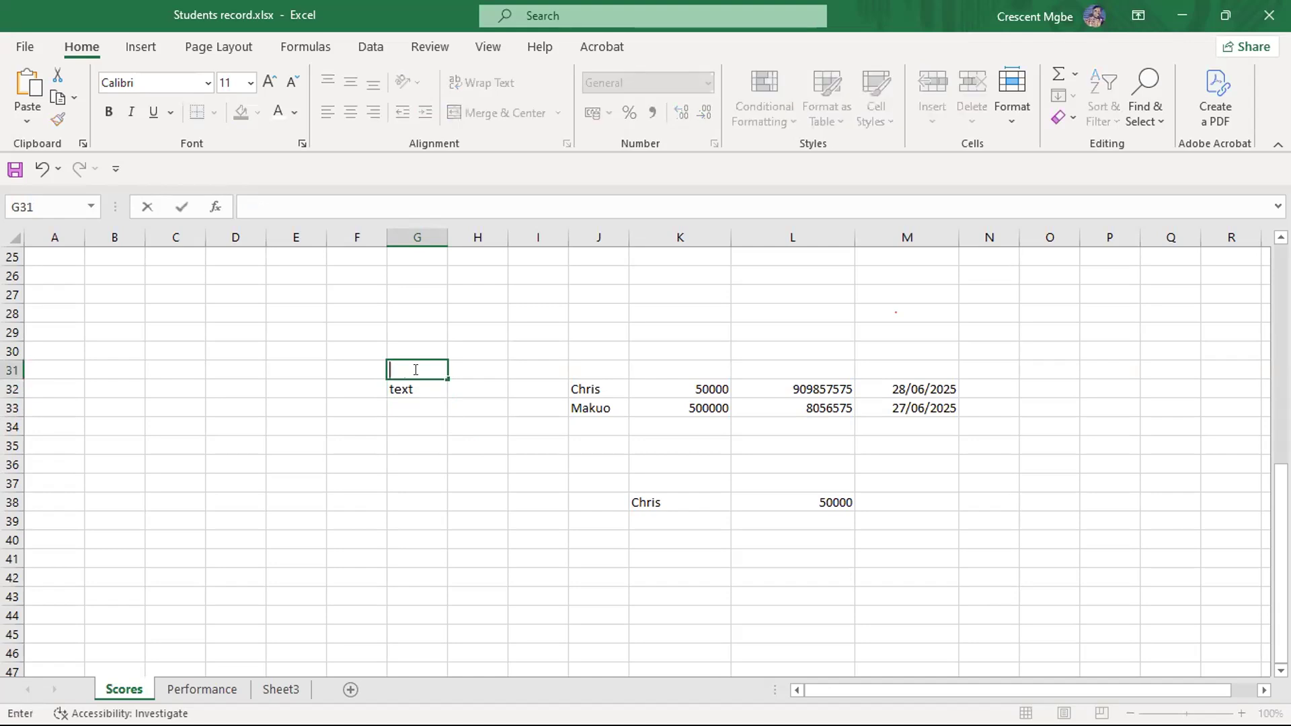
pyautogui.click(421, 384)
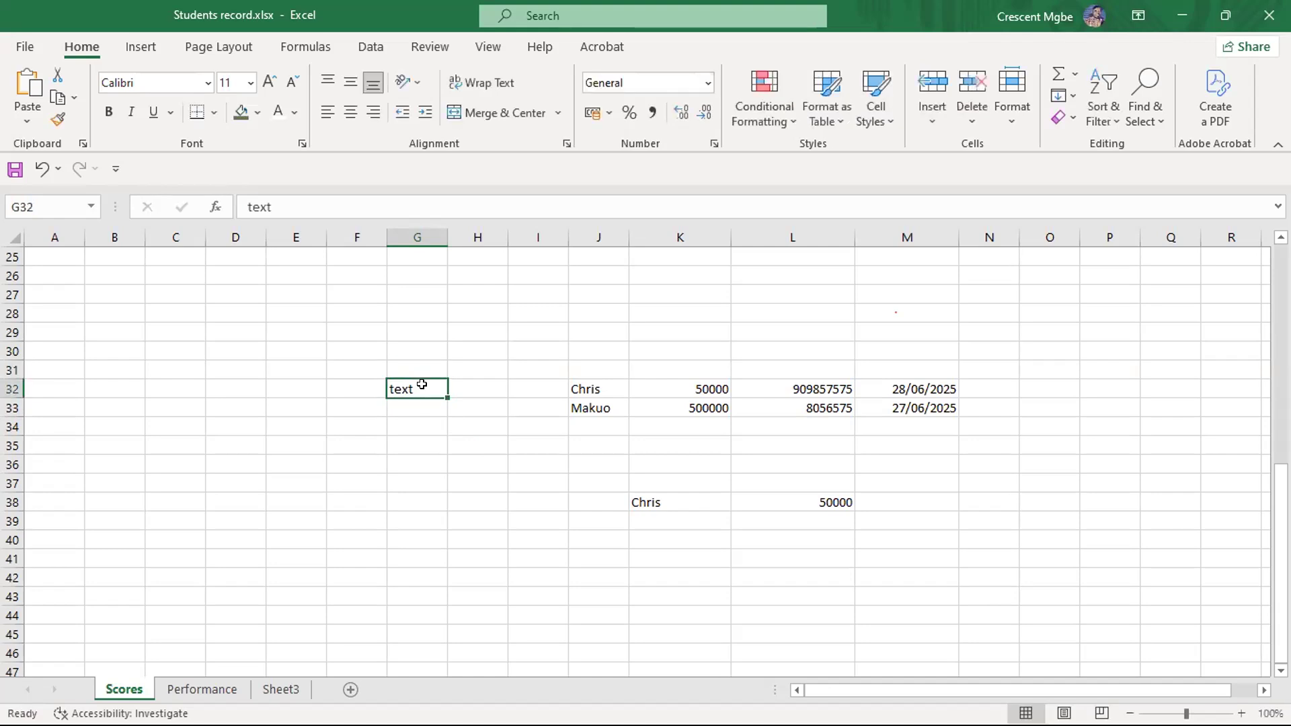
pyautogui.click(596, 384)
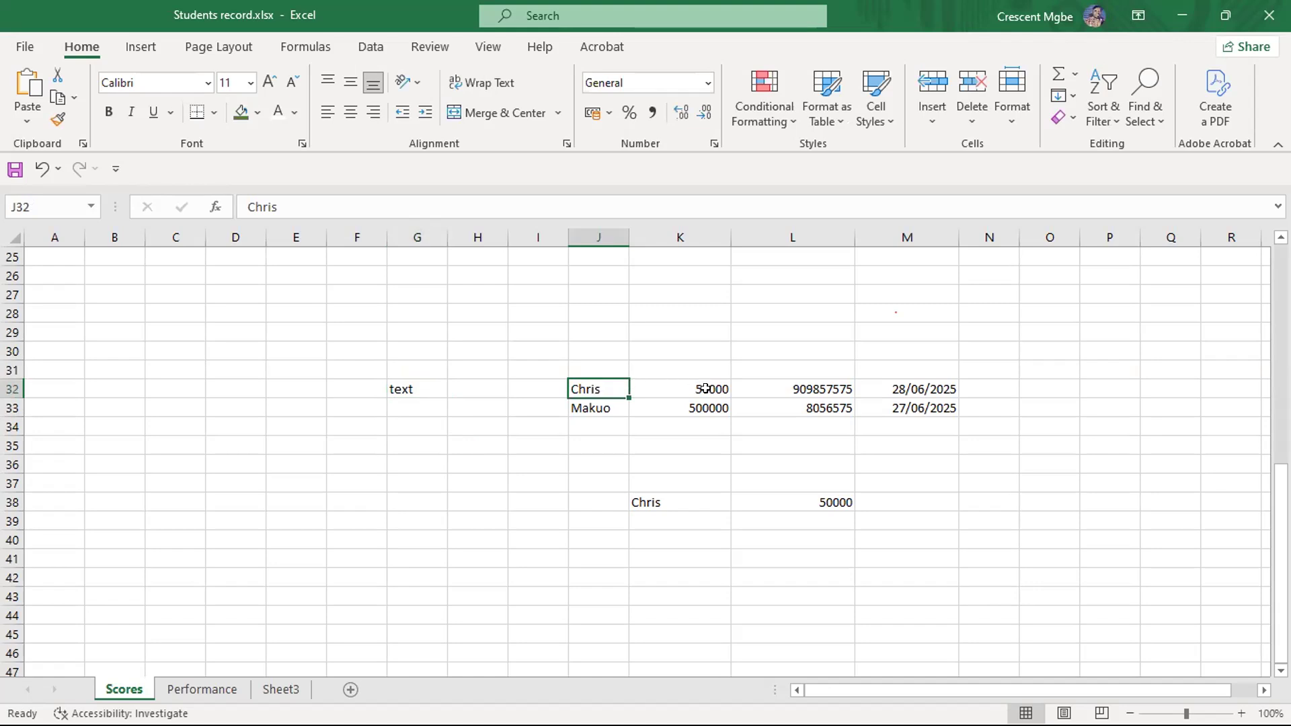
pyautogui.click(946, 389)
pyautogui.click(811, 389)
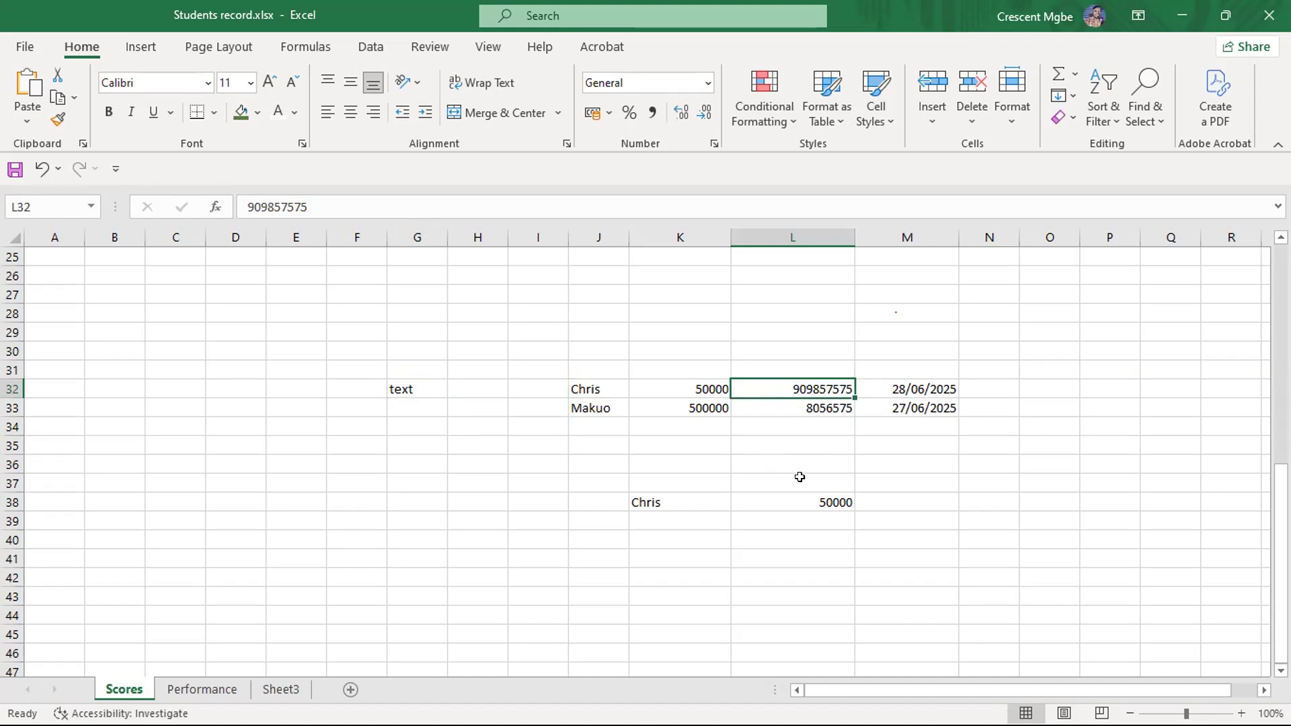
pyautogui.click(835, 504)
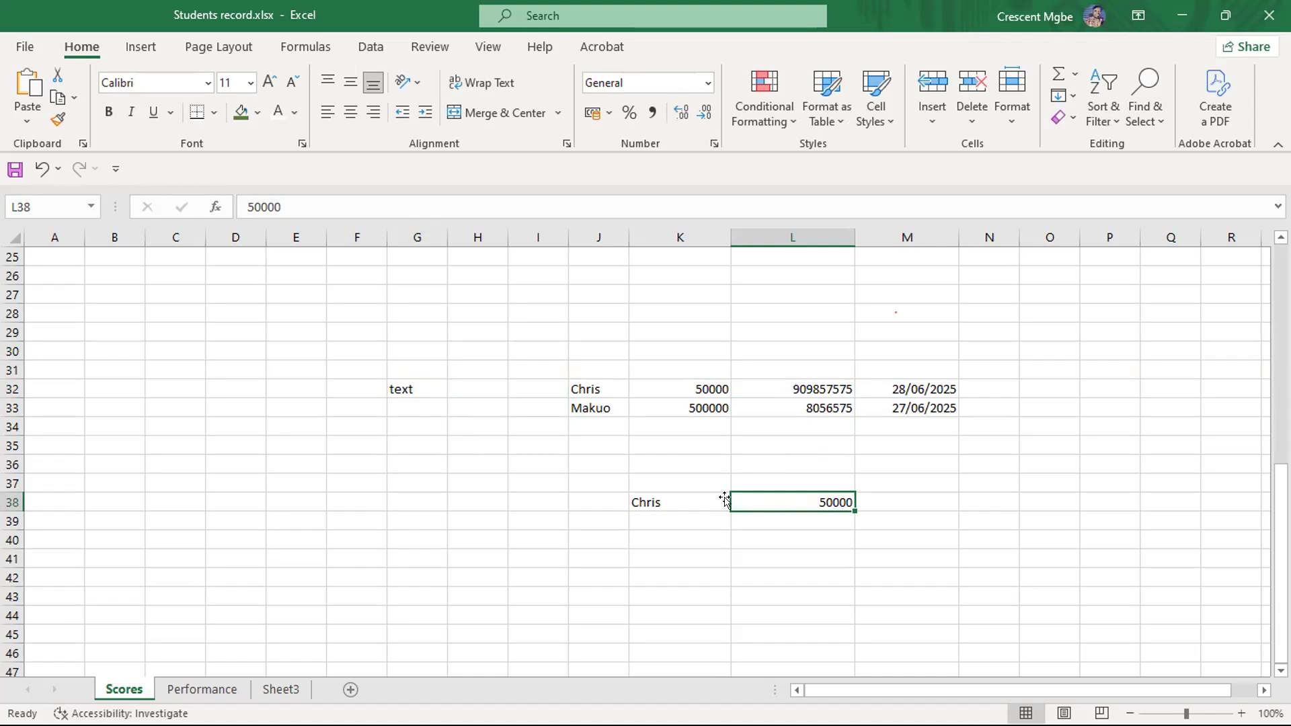
# - Clear all the sample entries below the student table in the range F29:N39
pyautogui.moveTo(355, 344); pyautogui.dragTo(978, 510)
pyautogui.press('BackSpace')
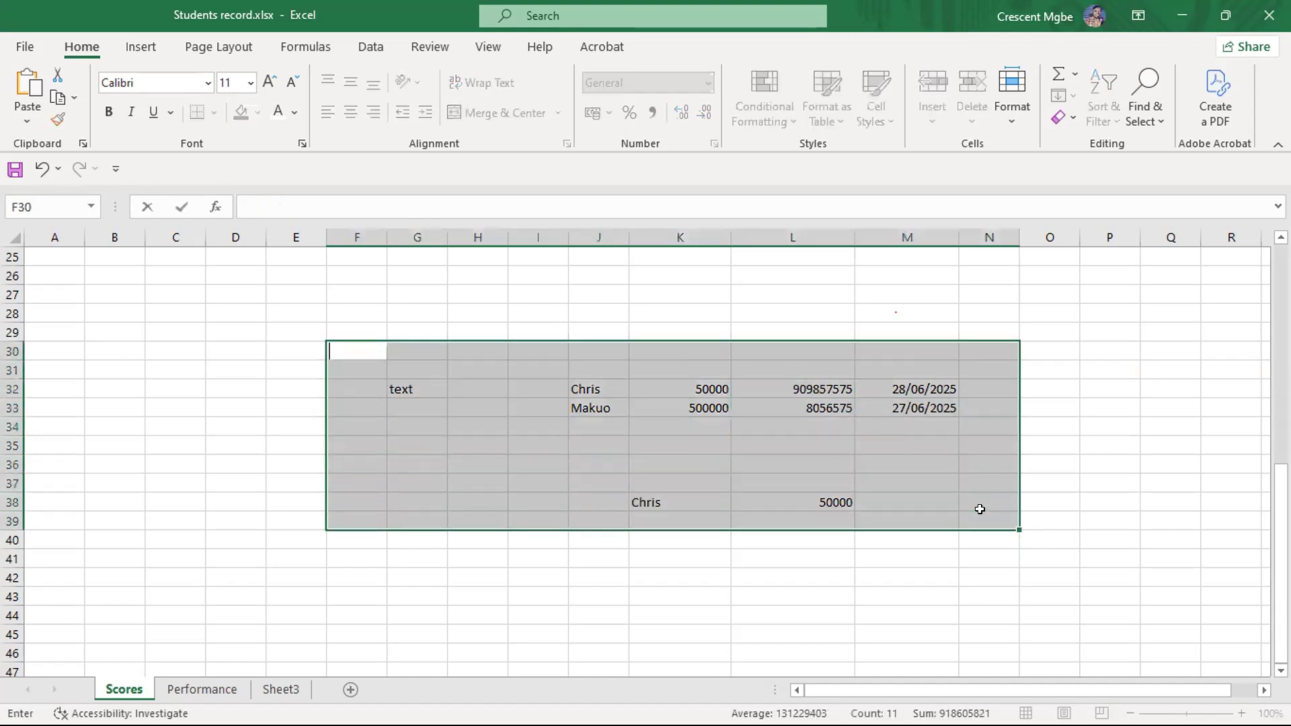
pyautogui.click(1107, 503)
pyautogui.moveTo(354, 325); pyautogui.dragTo(960, 512)
pyautogui.press('Delete')
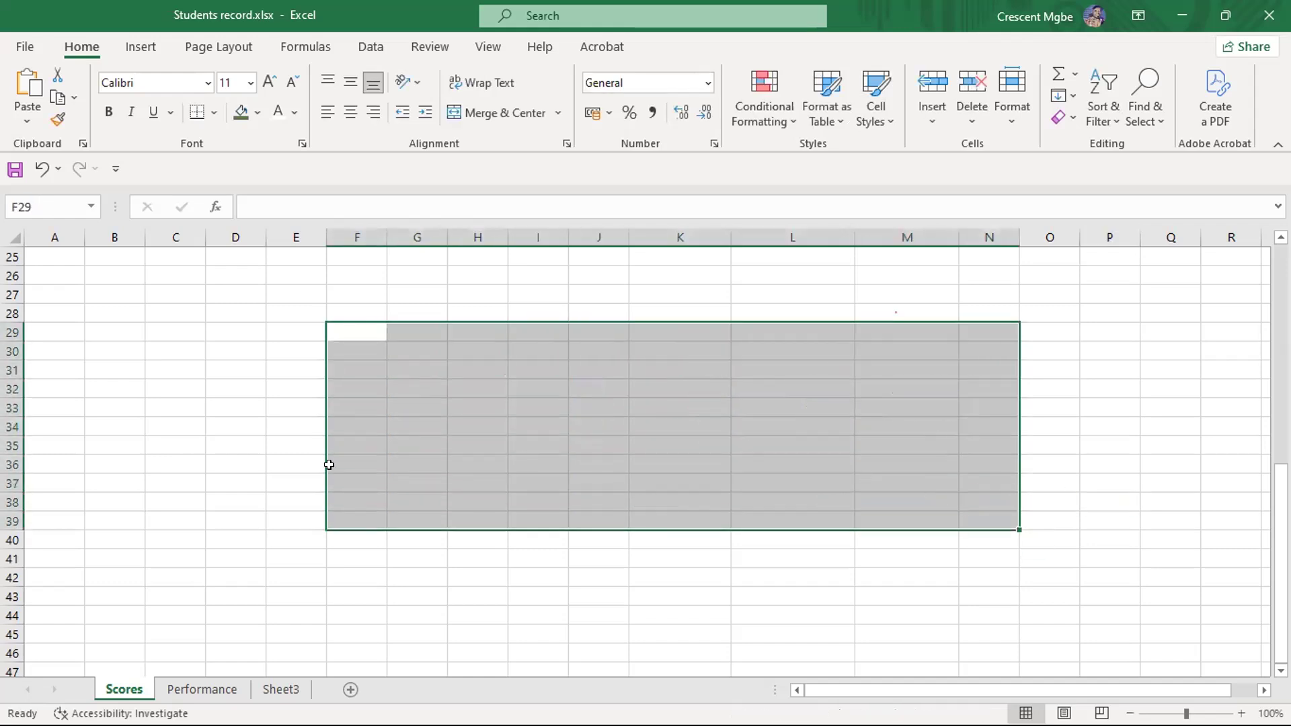
# - Undo the clearing of the sample entries below the student table
pyautogui.moveTo(1279, 542); pyautogui.dragTo(1265, 325)
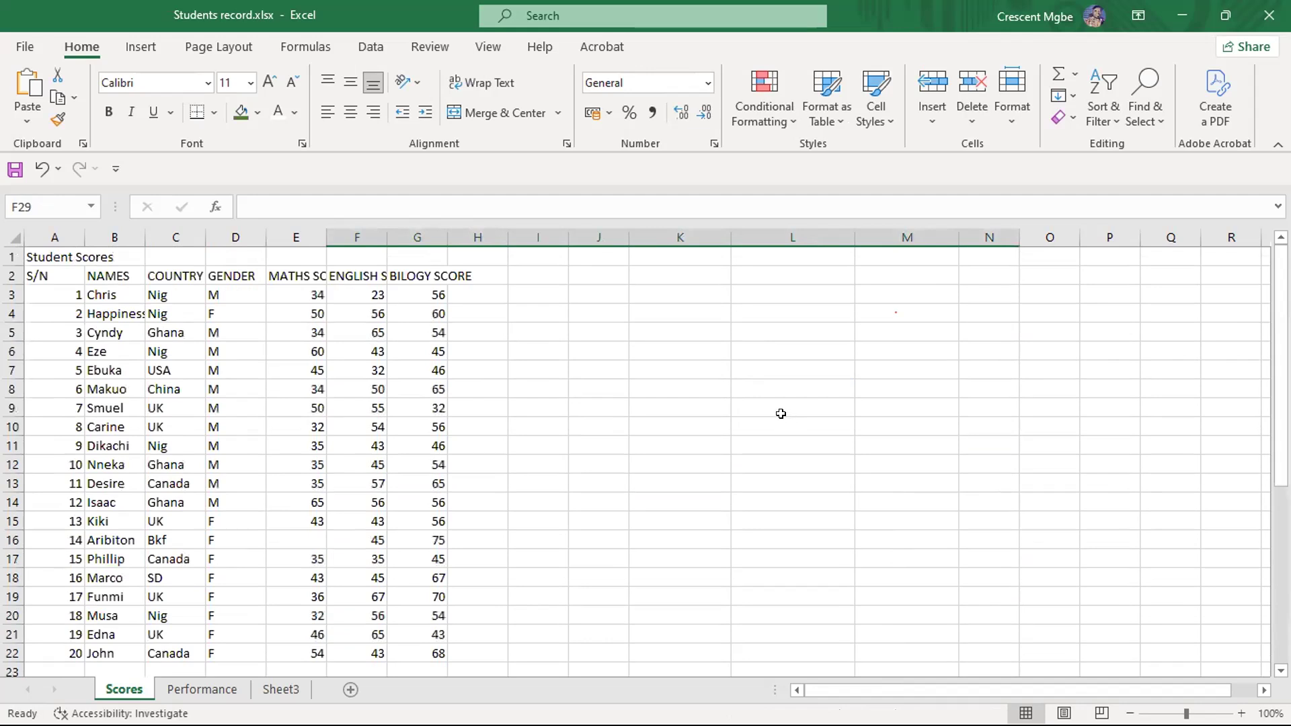
pyautogui.scroll(-4, 780, 412)
pyautogui.scroll(-5, 781, 412)
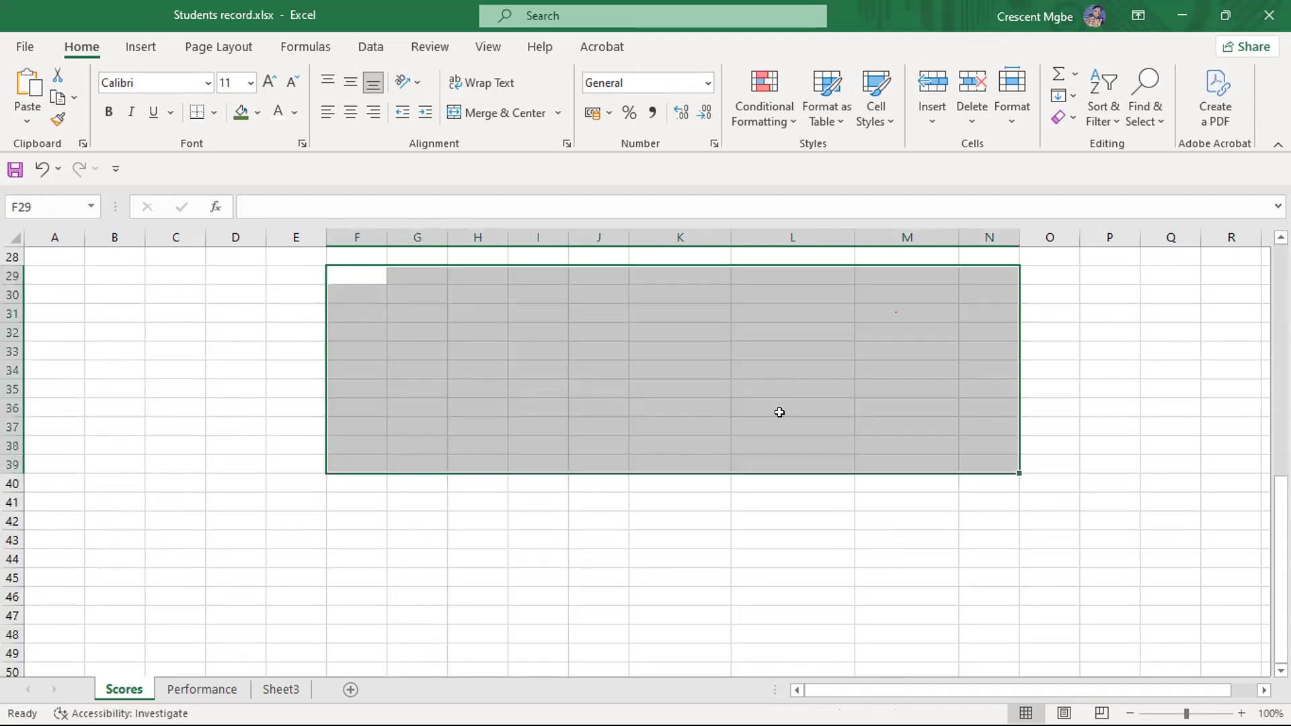
pyautogui.hotkey('ctrl', 'v')
pyautogui.click(706, 538)
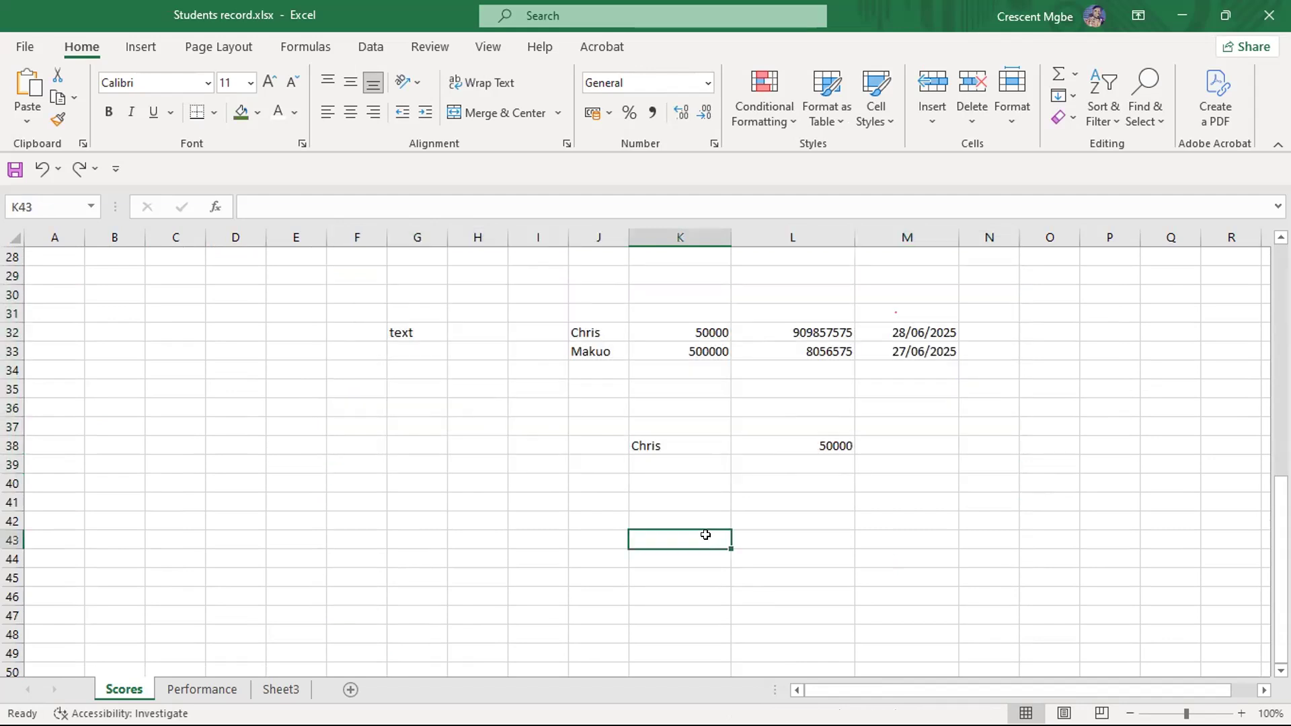
# - Widen column J, which holds the sample names
pyautogui.scroll(2, 706, 535)
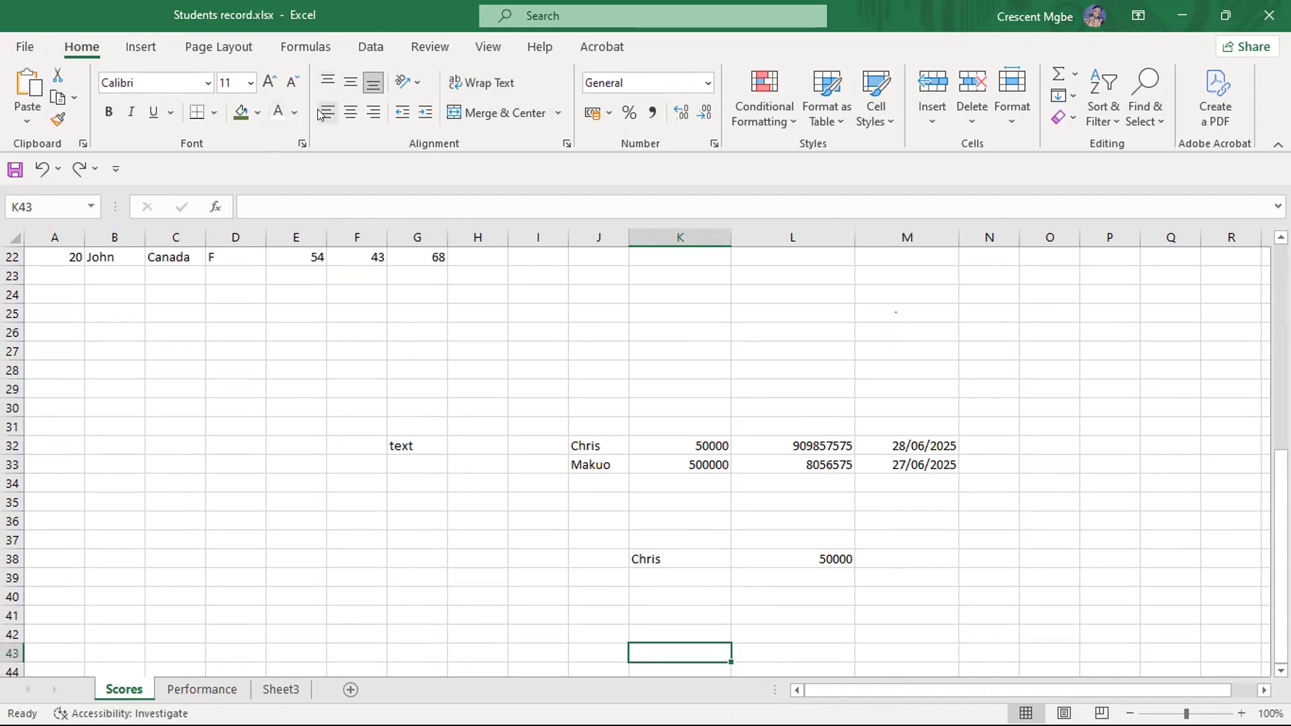
pyautogui.click(594, 447)
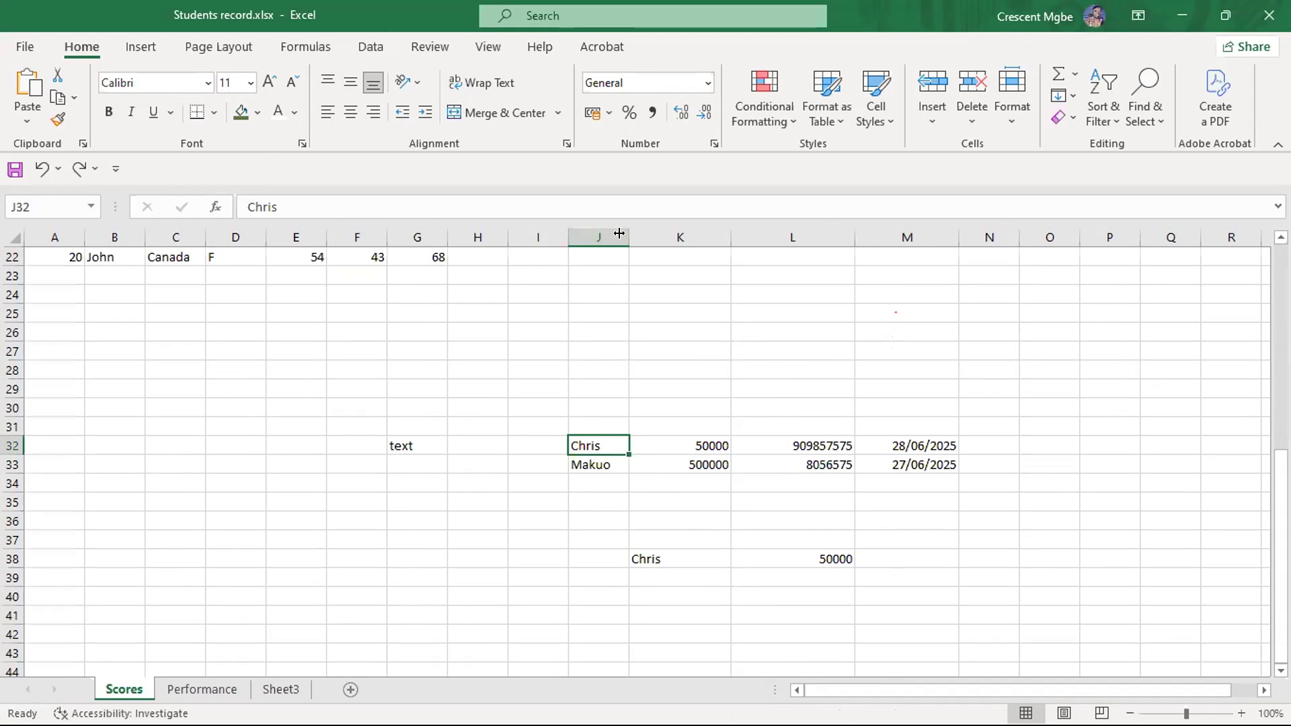
pyautogui.moveTo(629, 237); pyautogui.dragTo(672, 238)
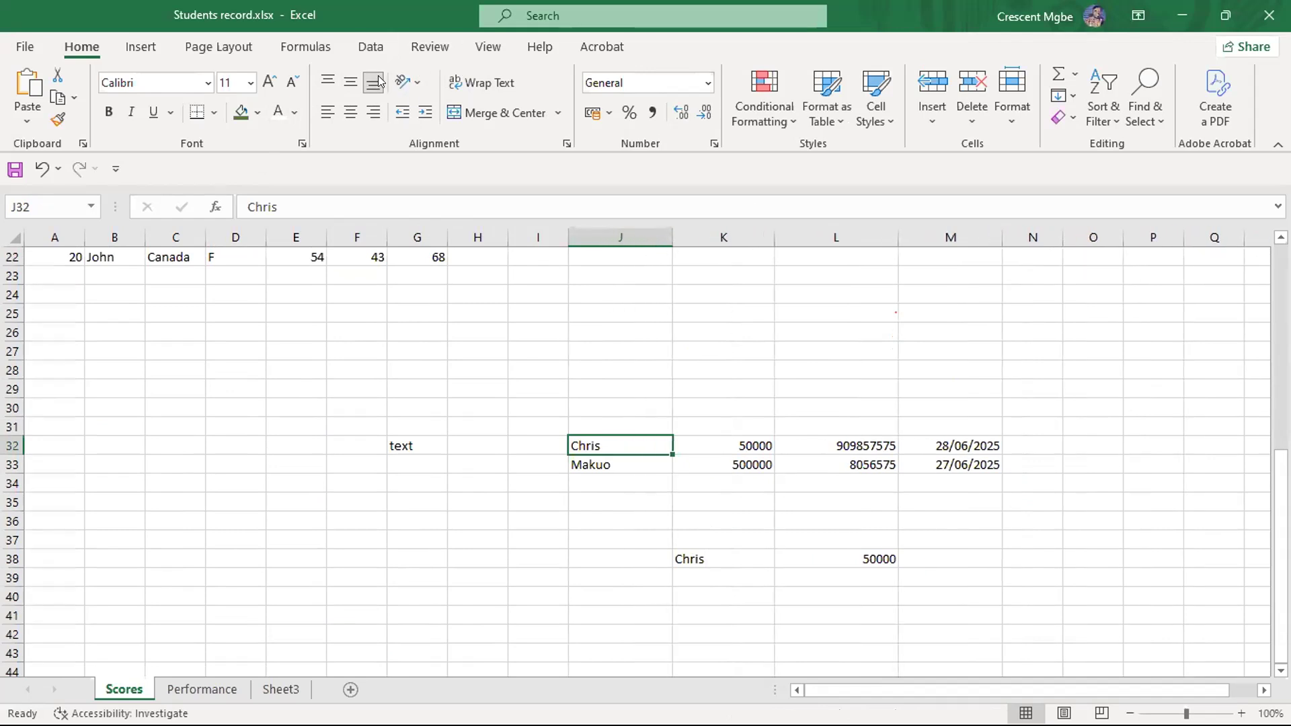
# - Try centre and left alignment on the name in J32, and settle on right alignment
pyautogui.click(350, 115)
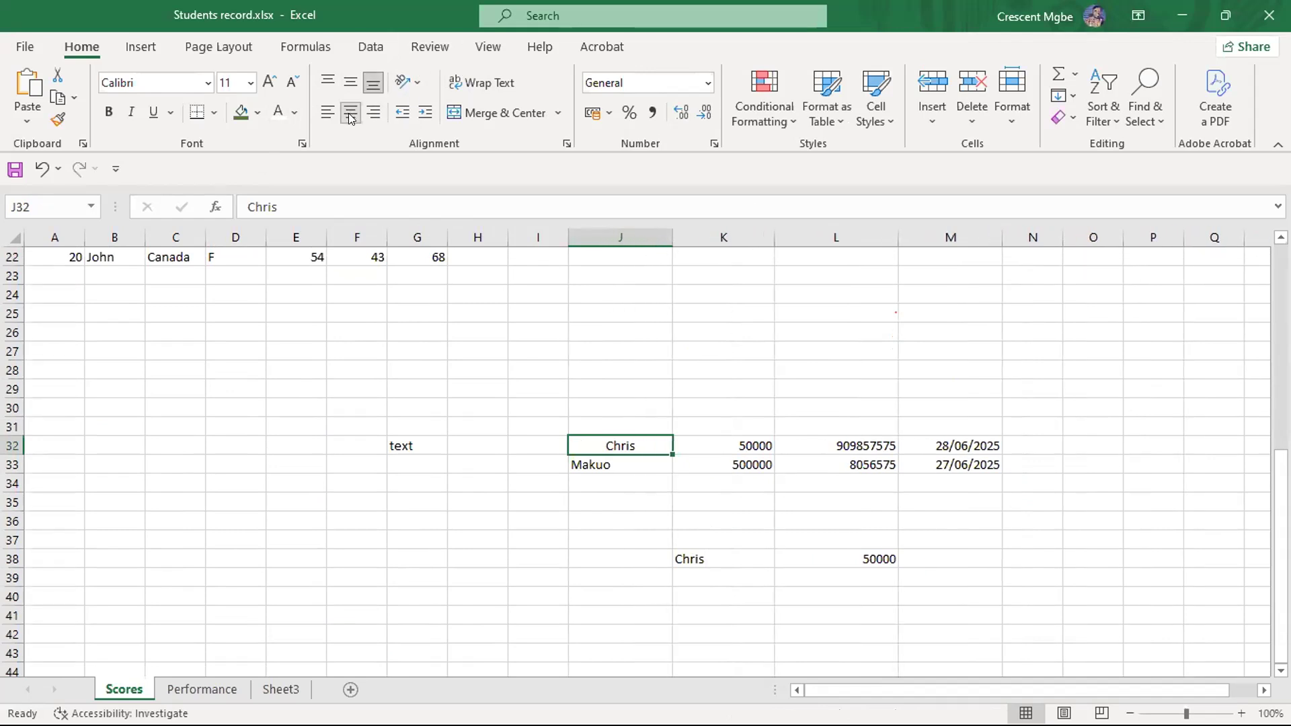
pyautogui.click(328, 112)
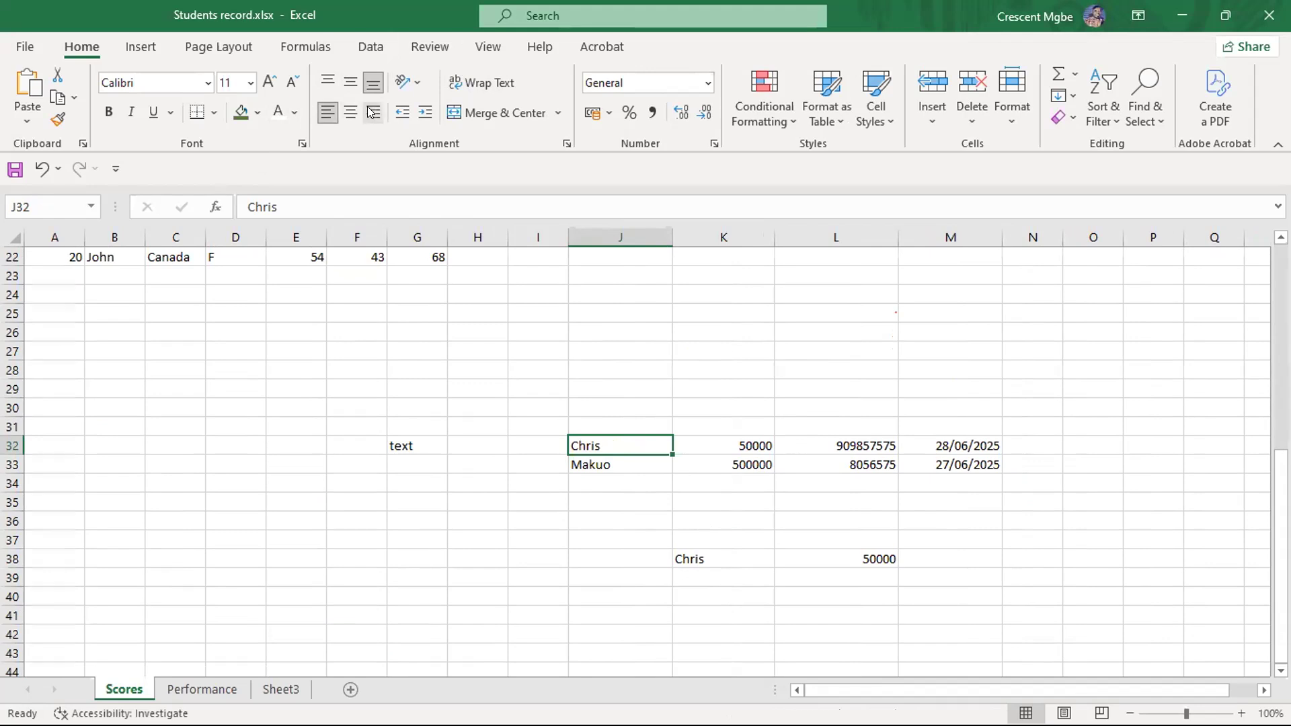
pyautogui.click(374, 112)
pyautogui.click(1008, 370)
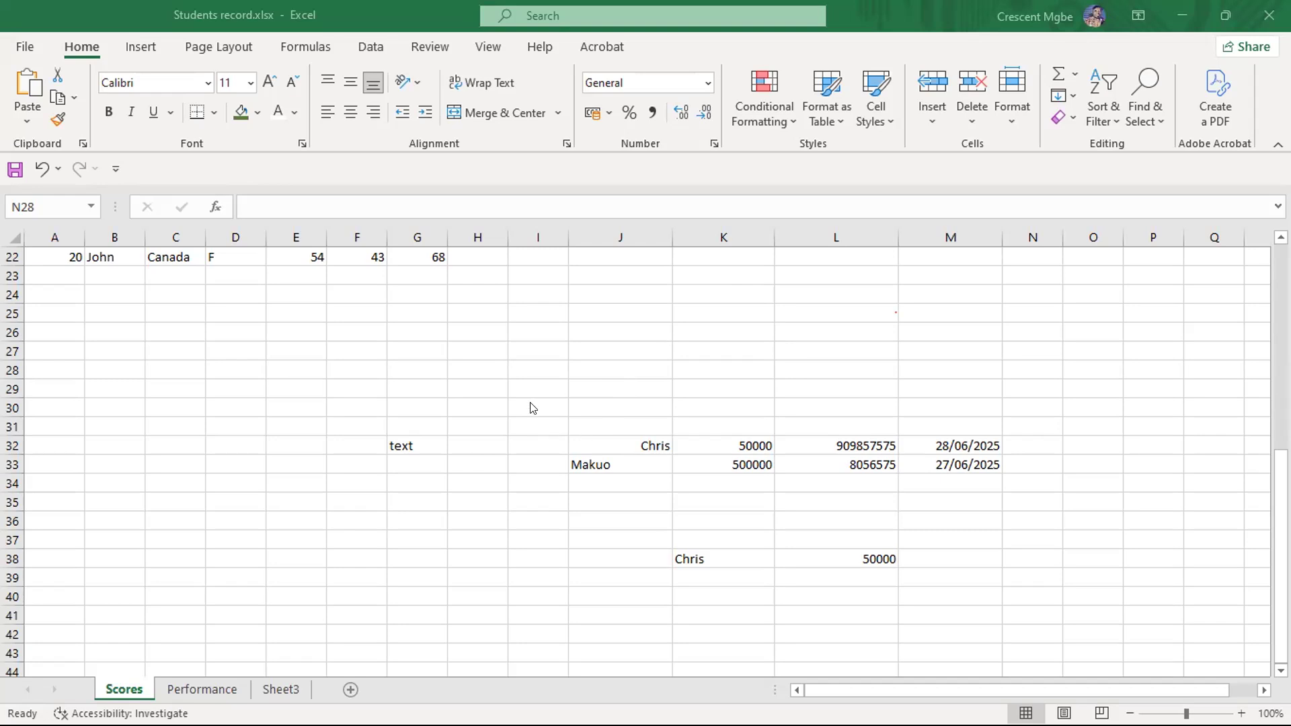
# - Centre-align the sample name in J32 and the number in K32
pyautogui.click(628, 438)
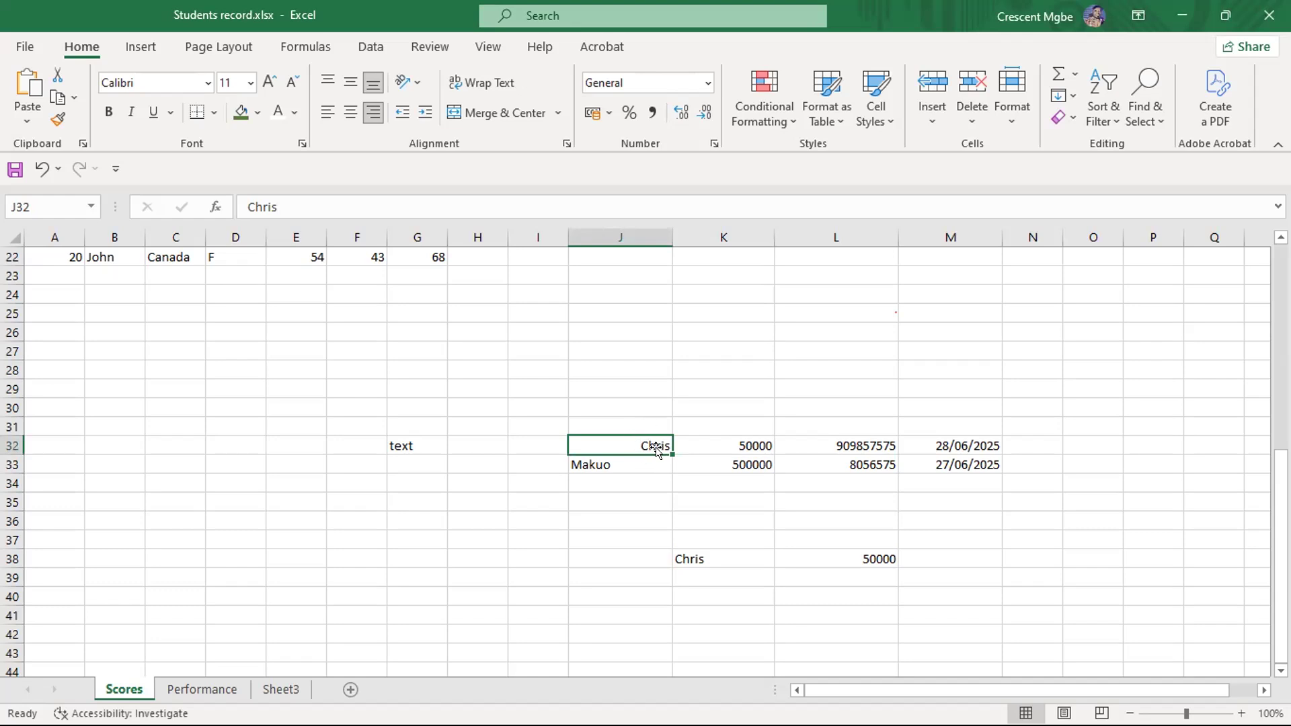
pyautogui.click(350, 112)
pyautogui.click(745, 445)
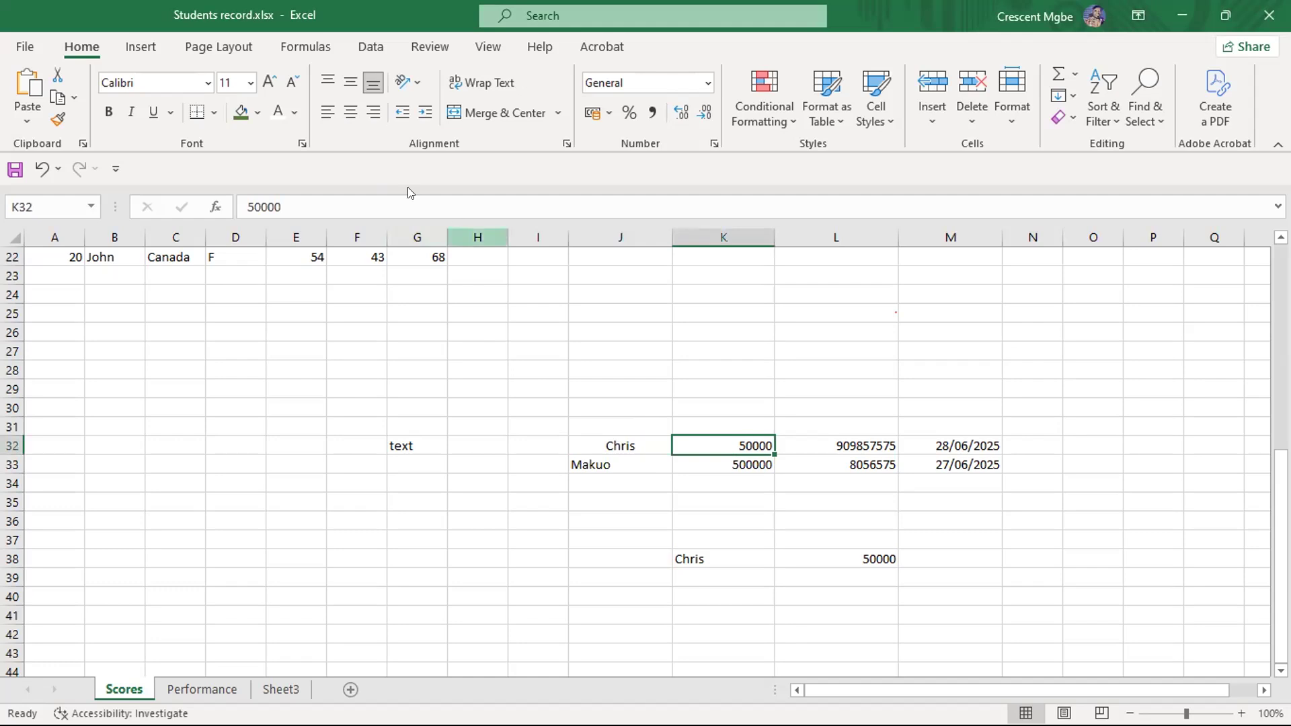
pyautogui.click(351, 112)
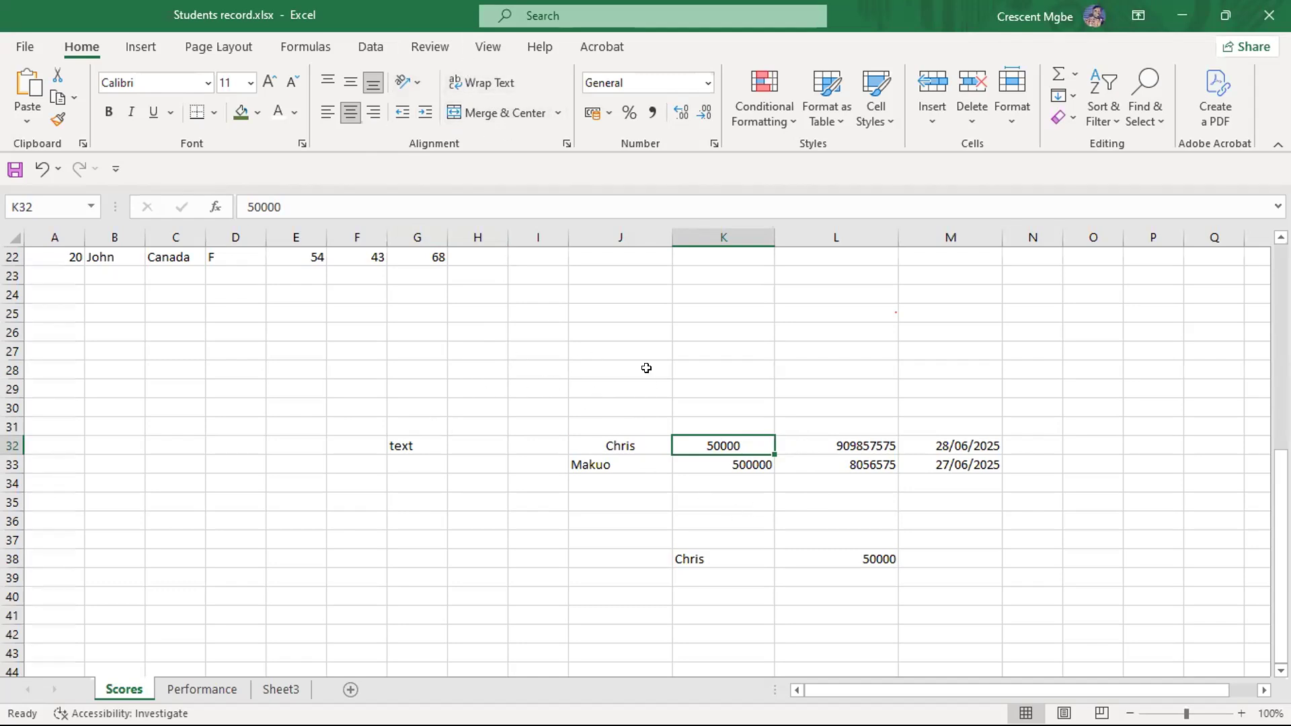
# - Enter the heading Alignment in G27, above the sample entries
pyautogui.moveTo(403, 370); pyautogui.dragTo(960, 564)
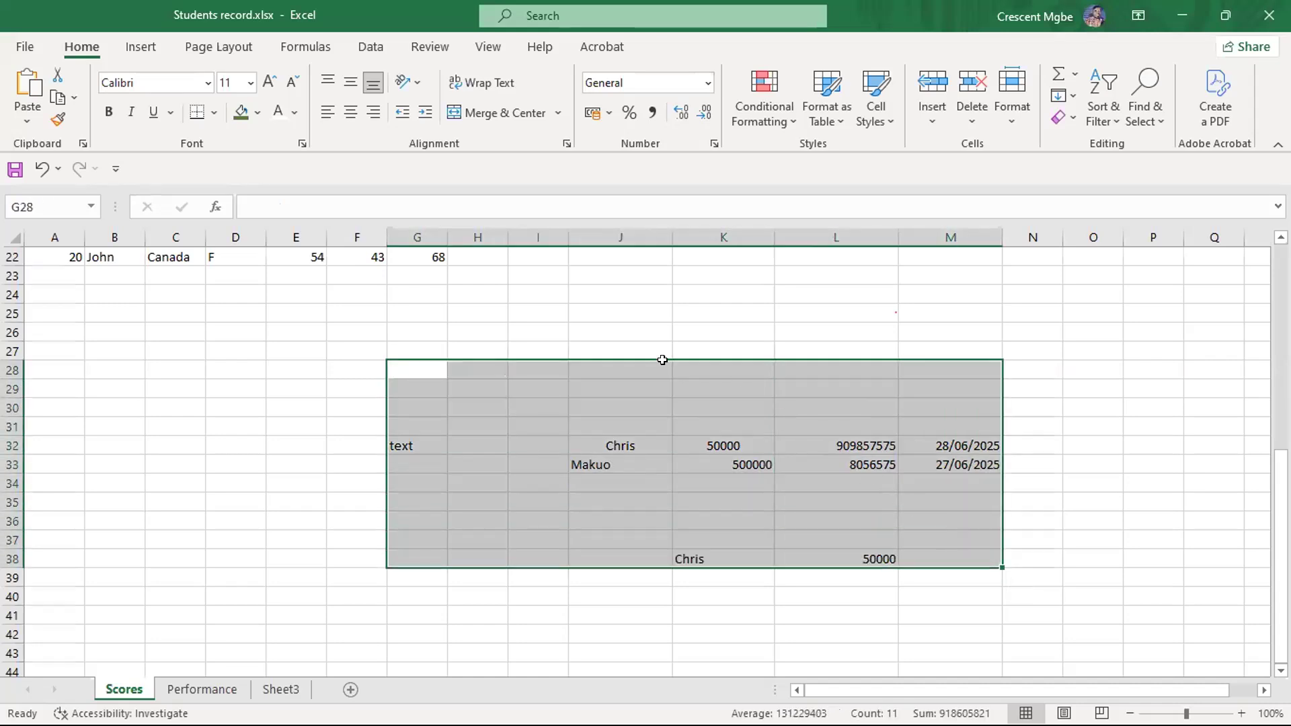
pyautogui.click(430, 346)
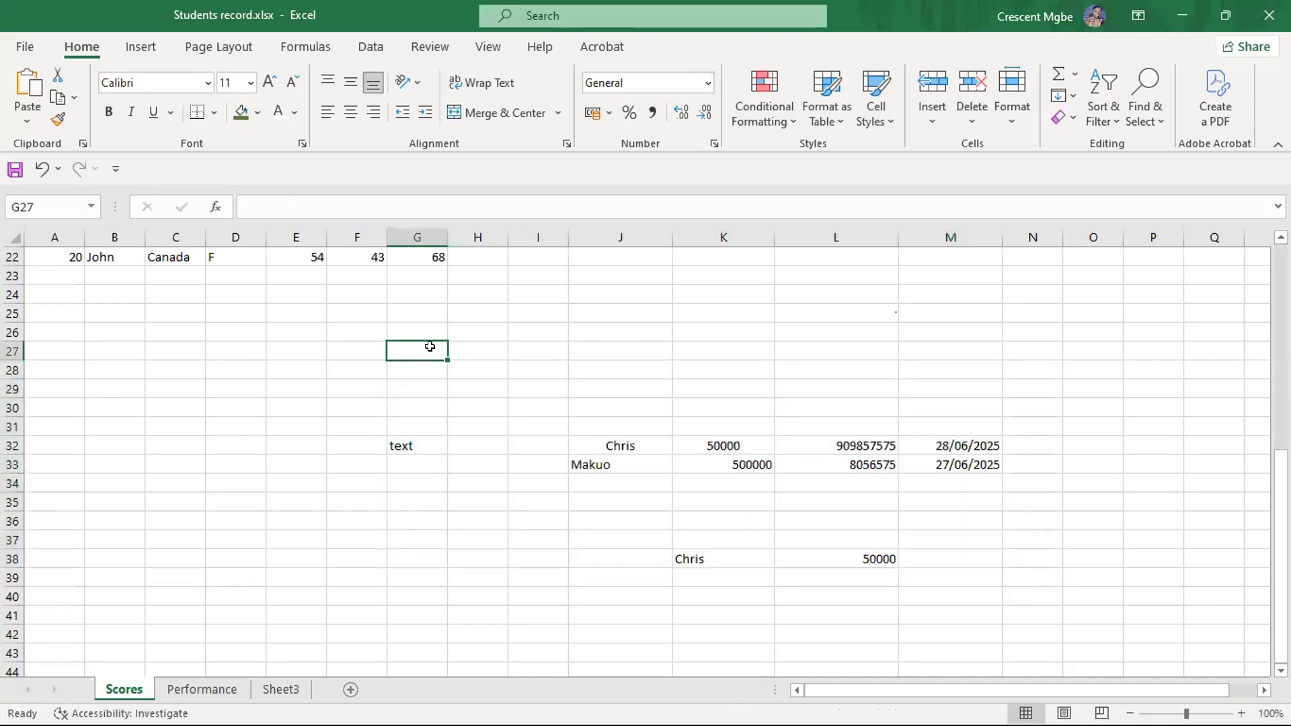
pyautogui.write('Alignment')
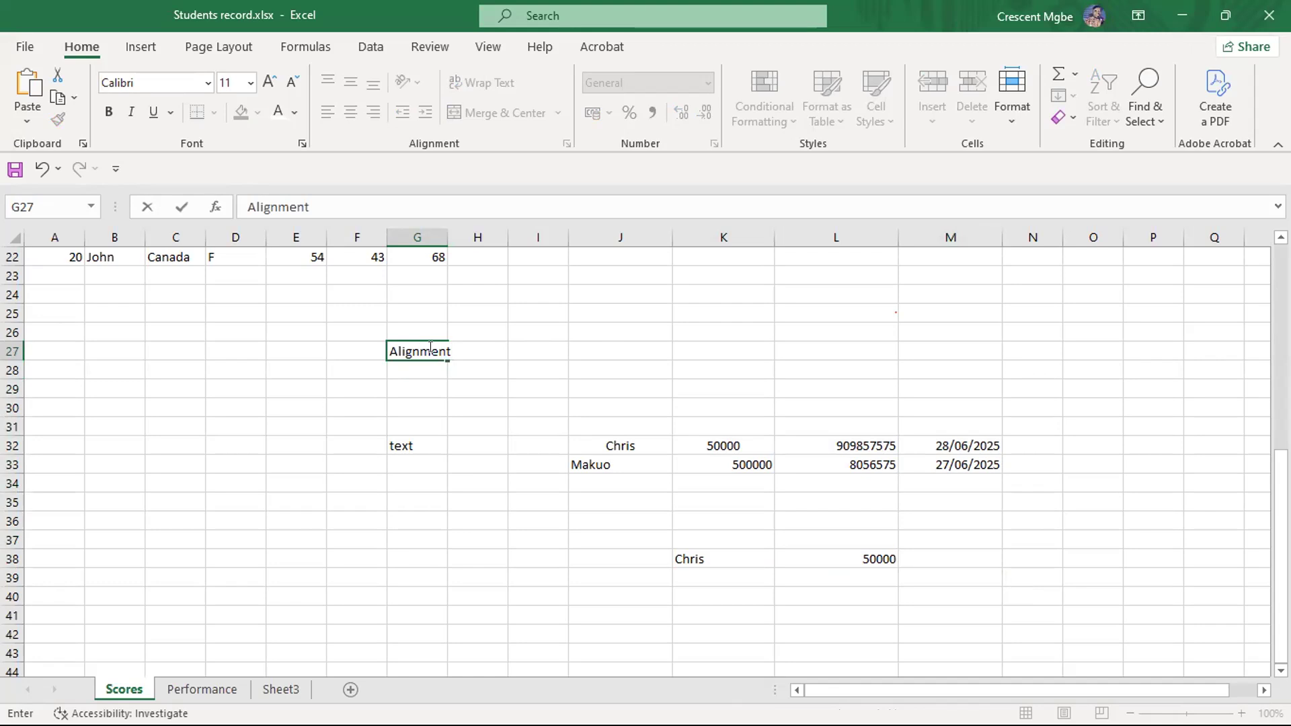
pyautogui.moveTo(369, 362); pyautogui.dragTo(994, 583)
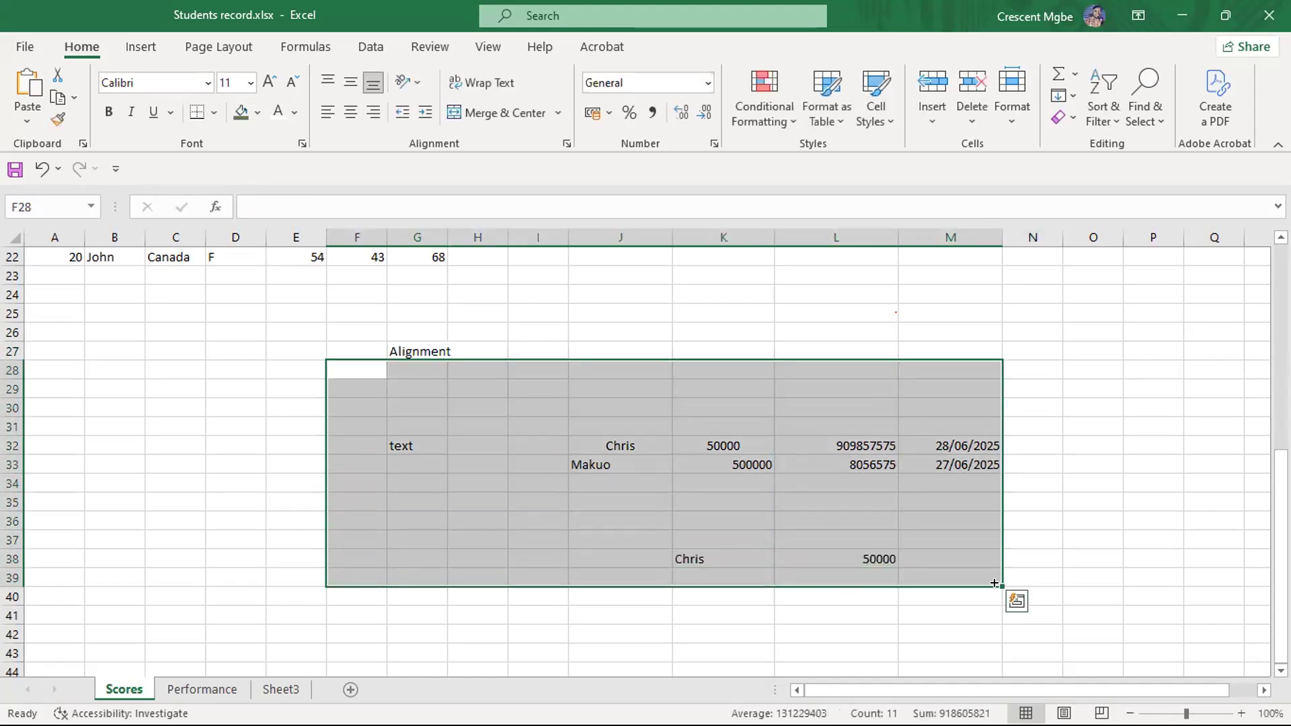
pyautogui.click(258, 438)
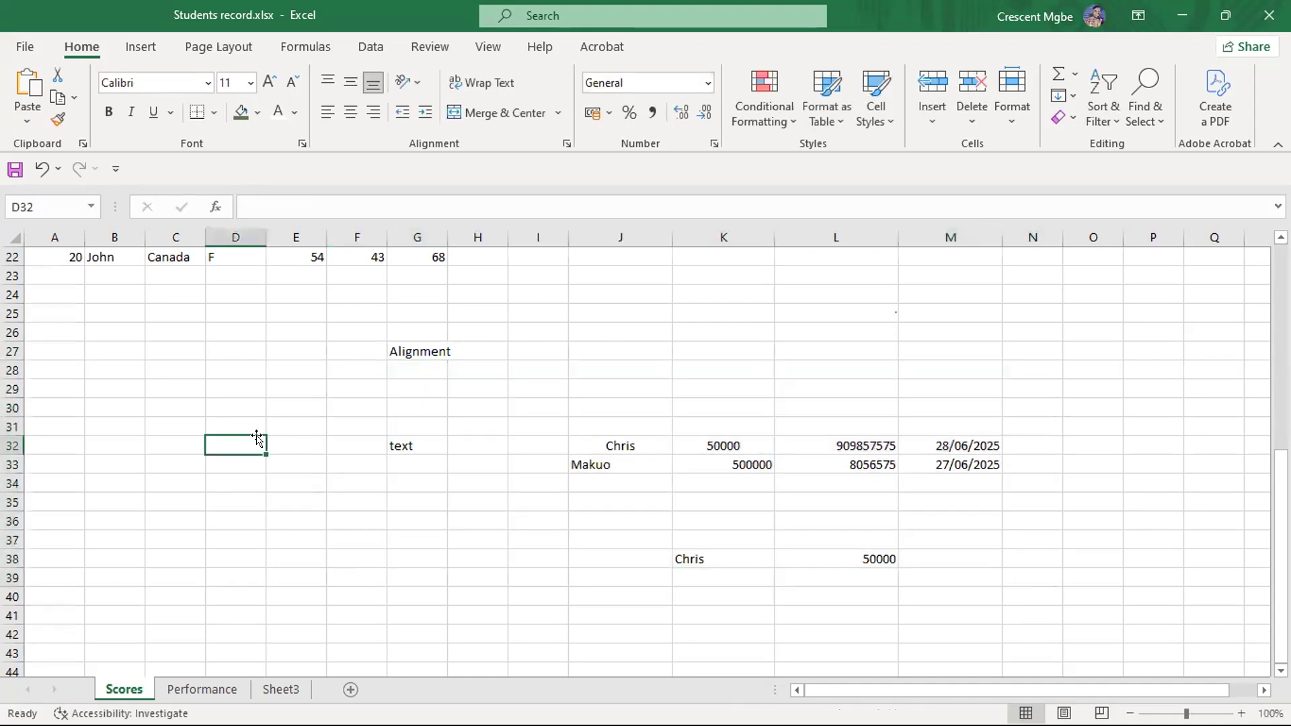
pyautogui.click(414, 352)
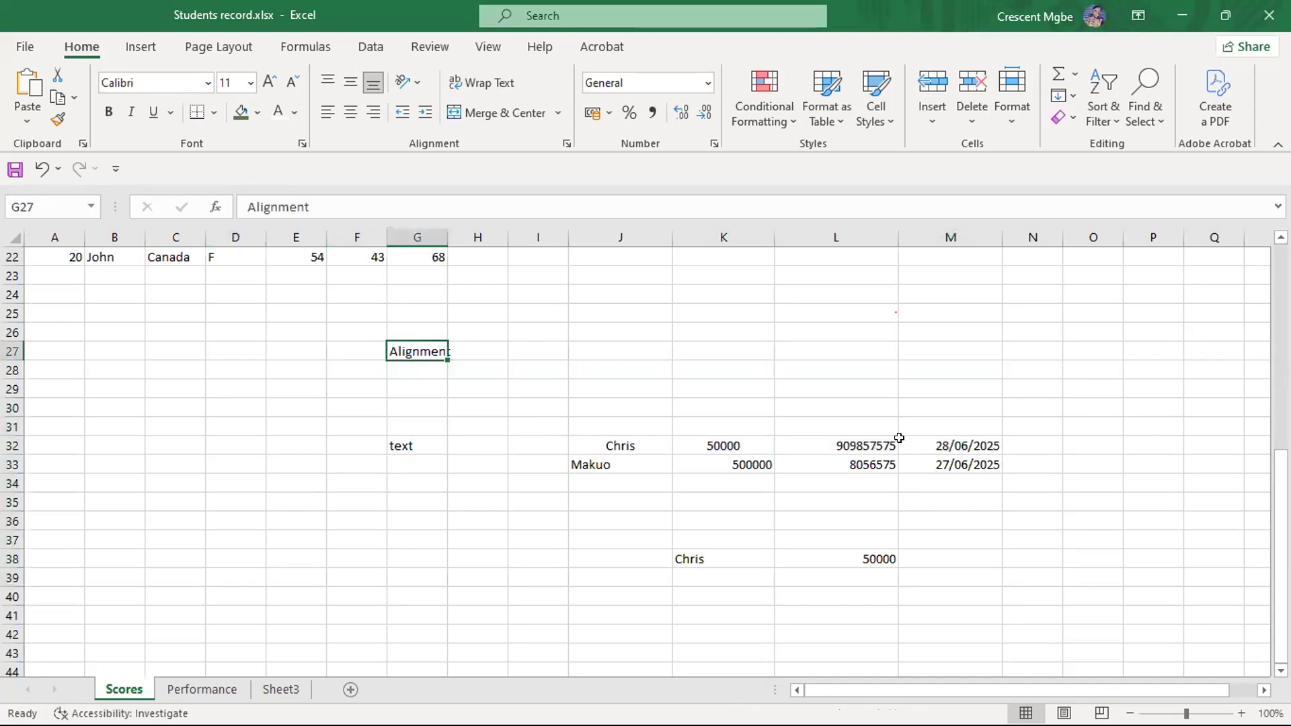
# - Apply outside borders to the range G28:M38
pyautogui.moveTo(401, 370); pyautogui.dragTo(933, 558)
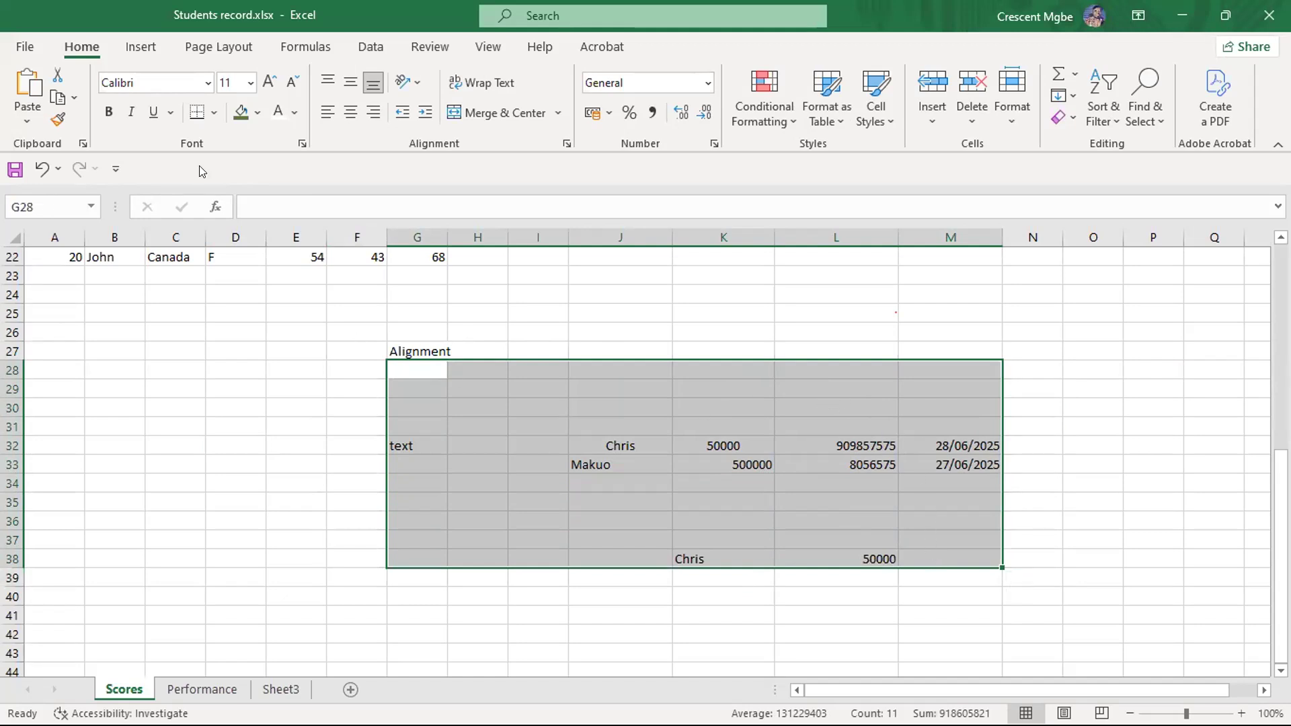
pyautogui.click(215, 115)
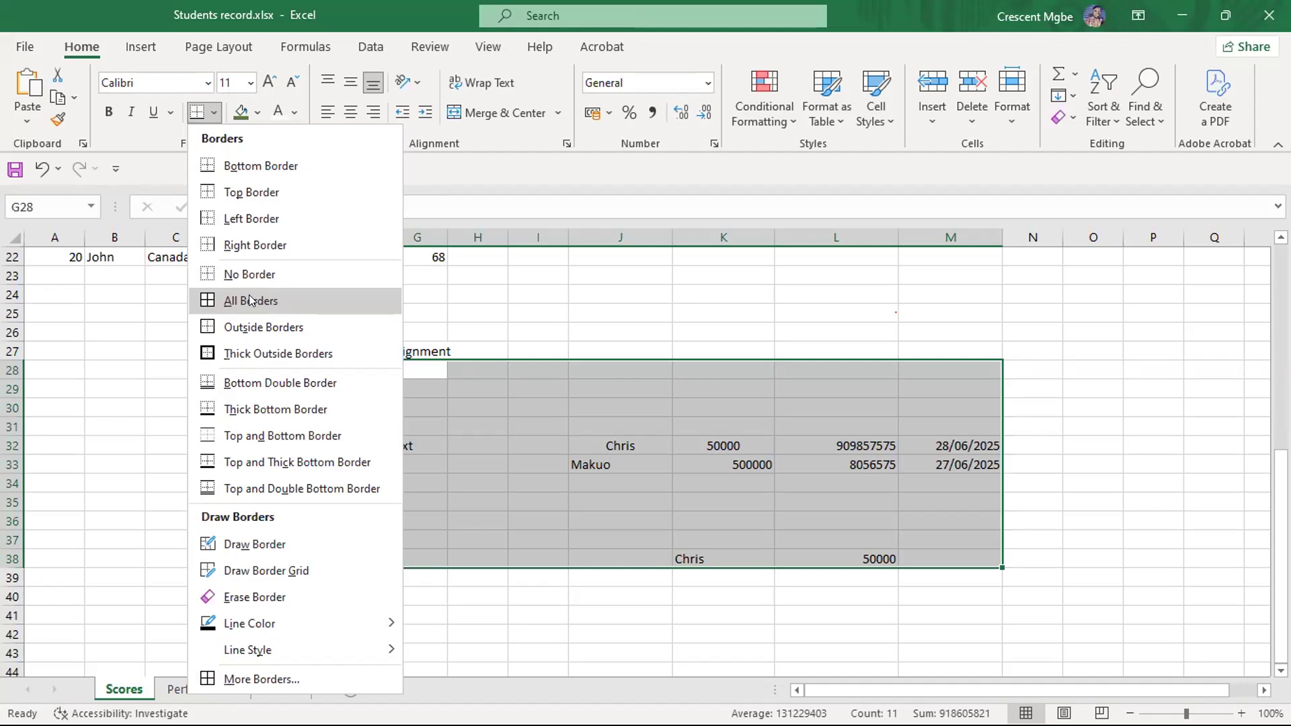
pyautogui.click(273, 328)
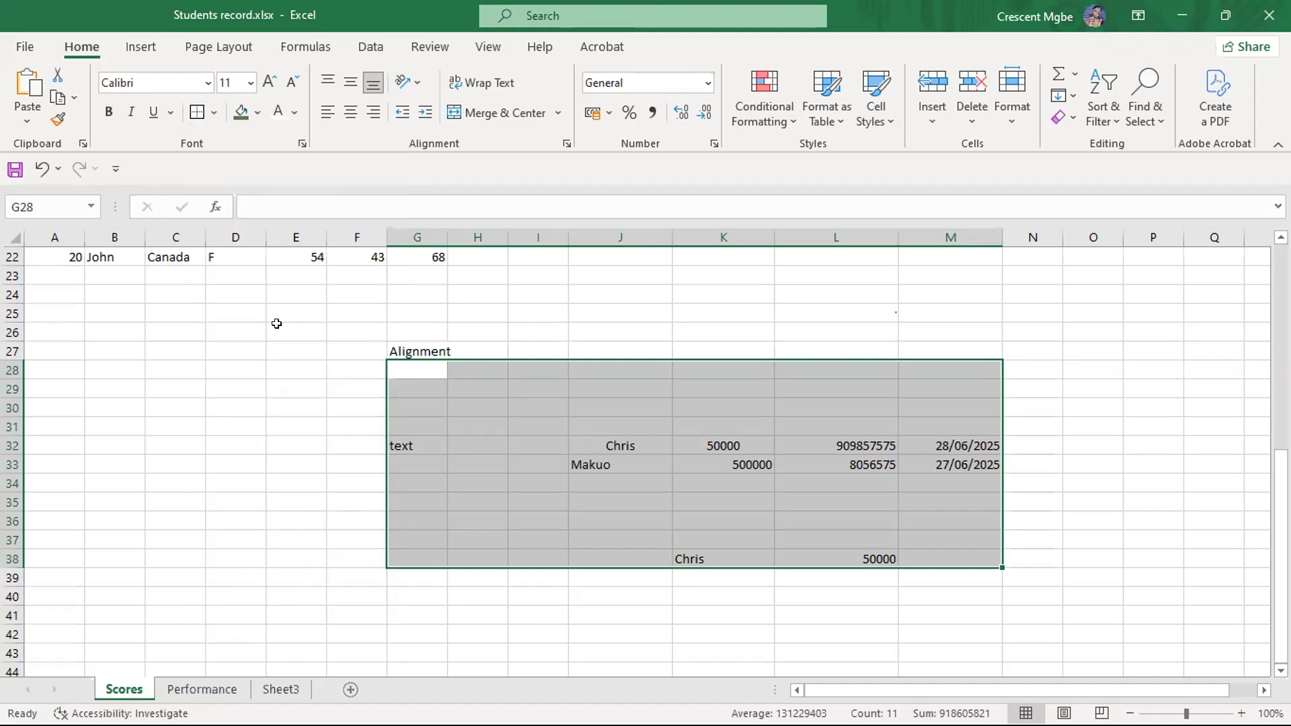
pyautogui.click(844, 330)
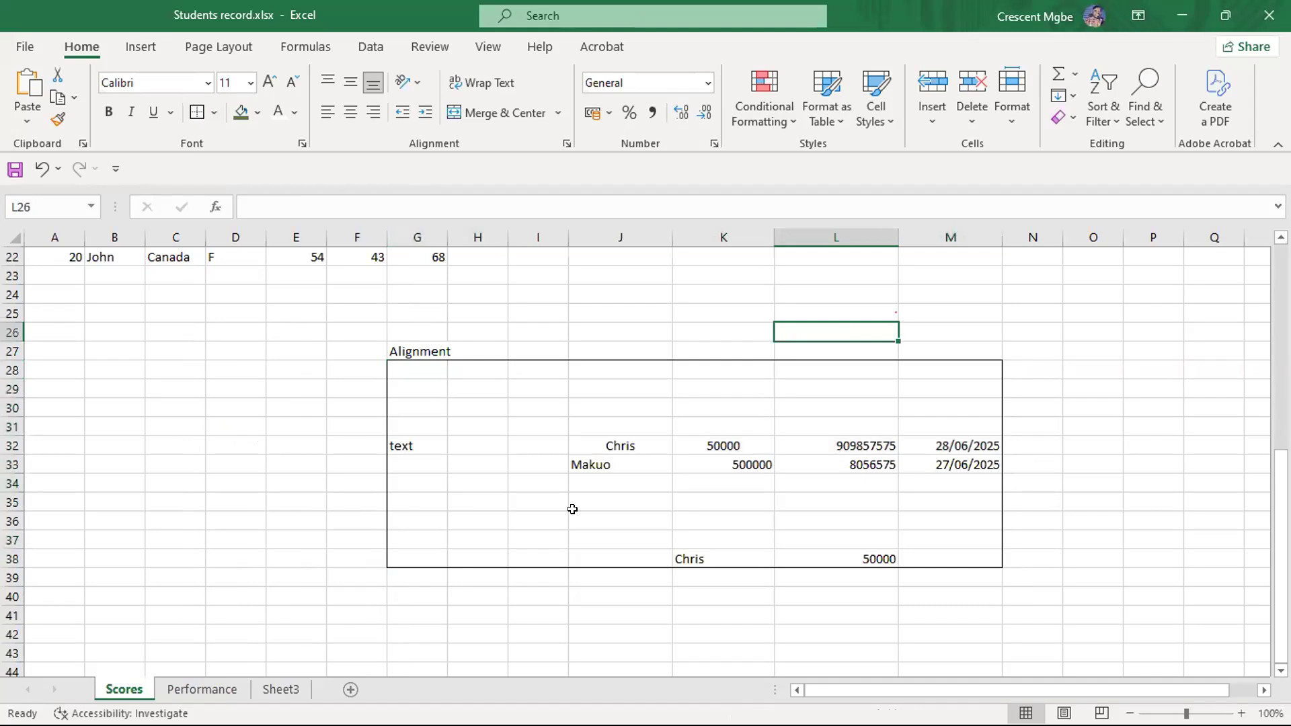
# - Apply all borders to the range G28:M38, and widen column G to fit the Alignment heading
pyautogui.moveTo(414, 370); pyautogui.dragTo(920, 558)
pyautogui.click(216, 114)
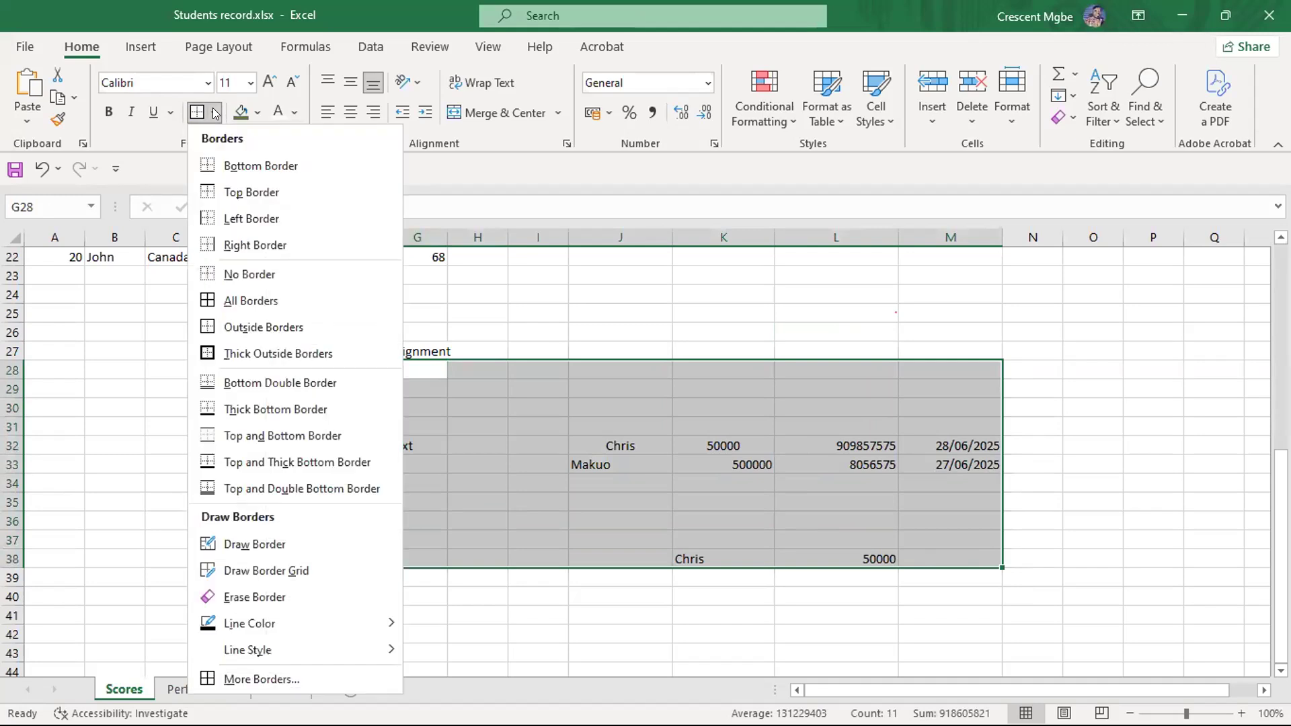
pyautogui.click(246, 300)
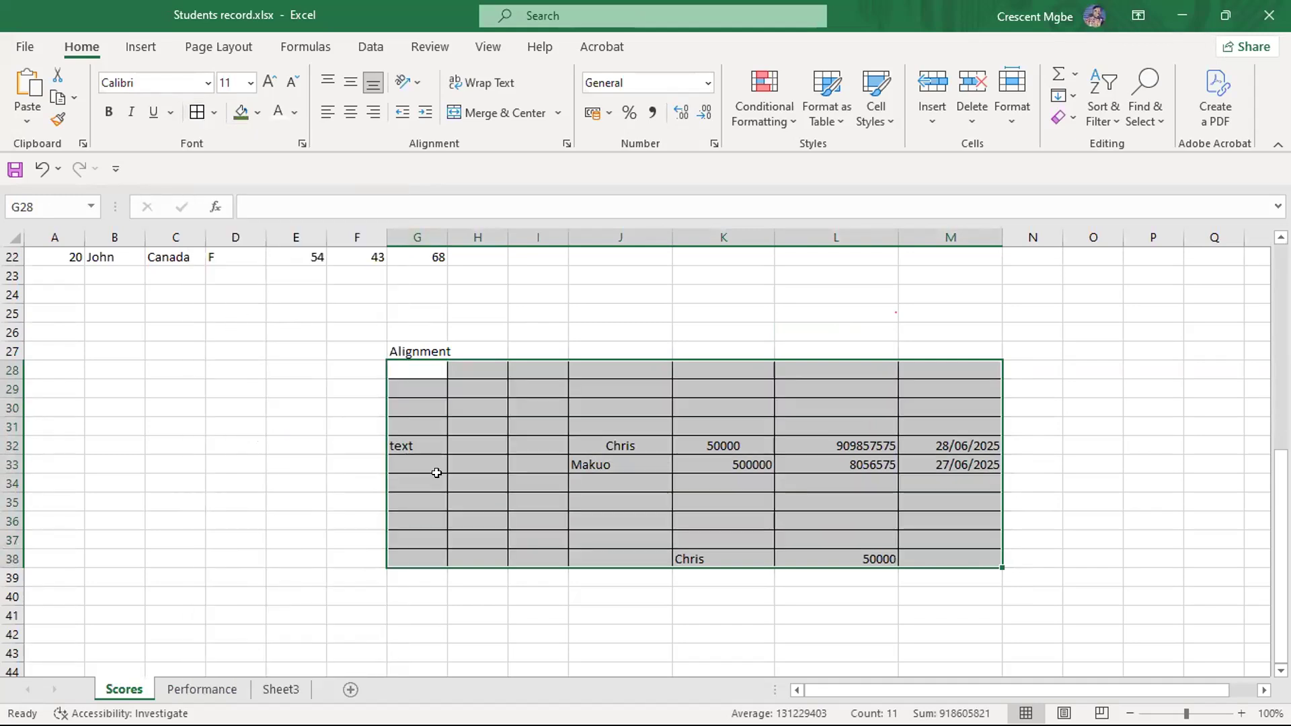
pyautogui.click(1067, 437)
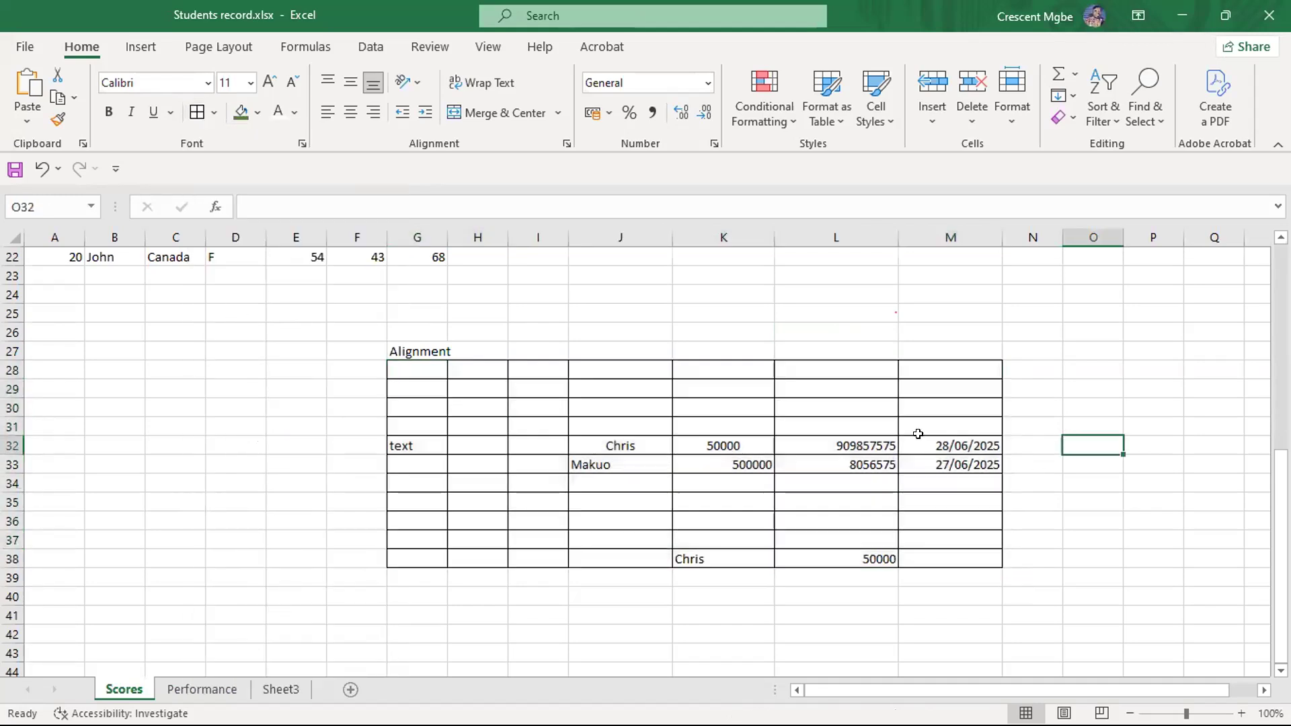
pyautogui.click(407, 345)
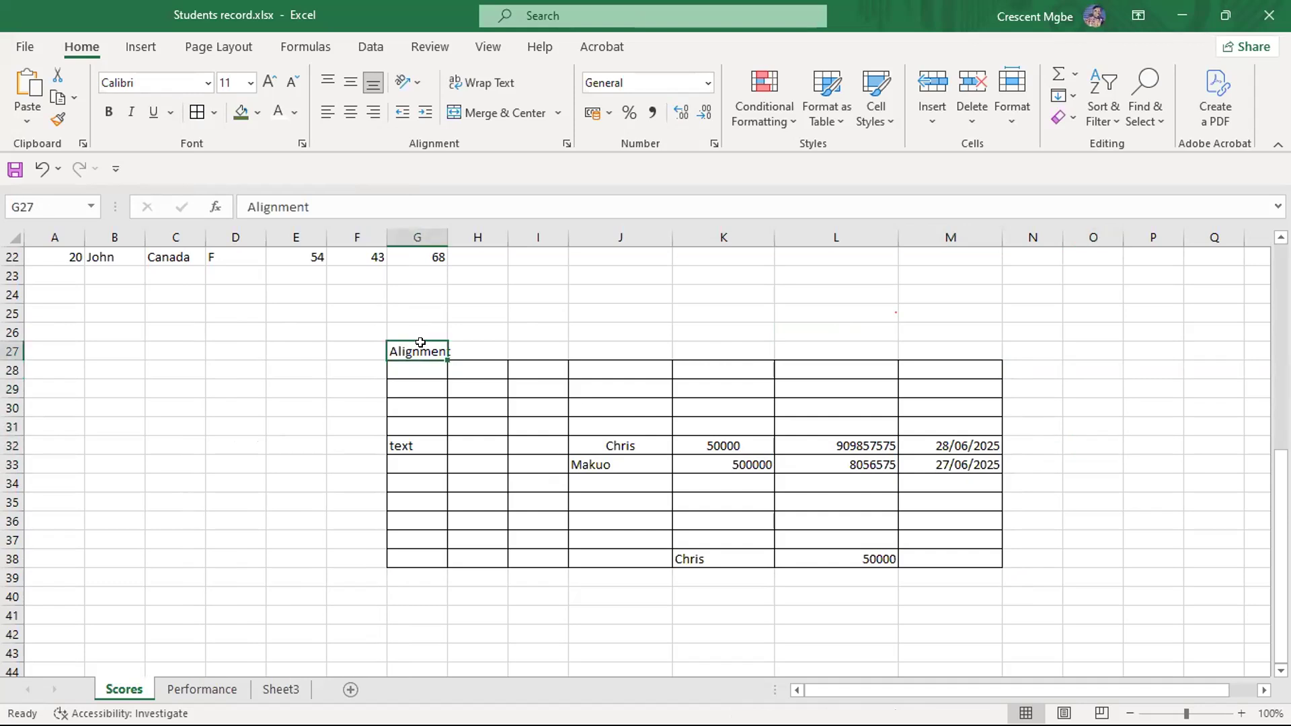
pyautogui.doubleClick(445, 232)
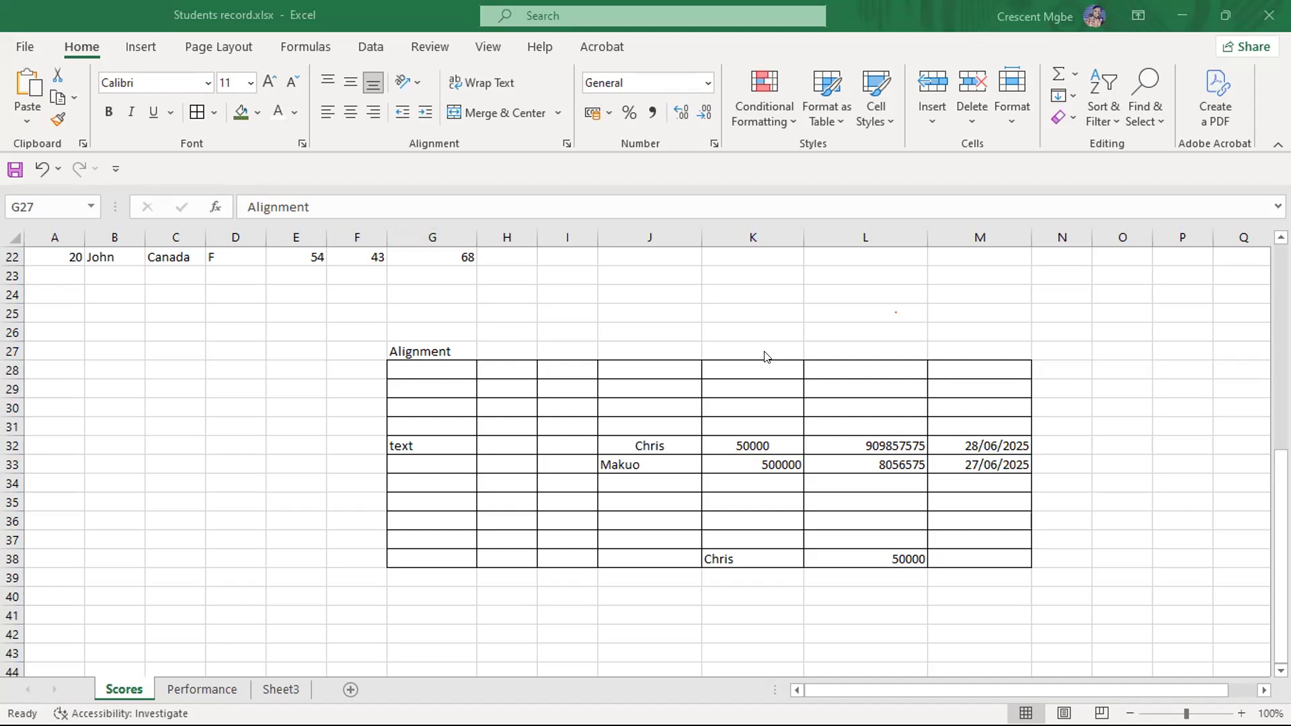
# - Left-align the sample name in J32 and right-align the number in K32
pyautogui.click(641, 445)
pyautogui.click(641, 445)
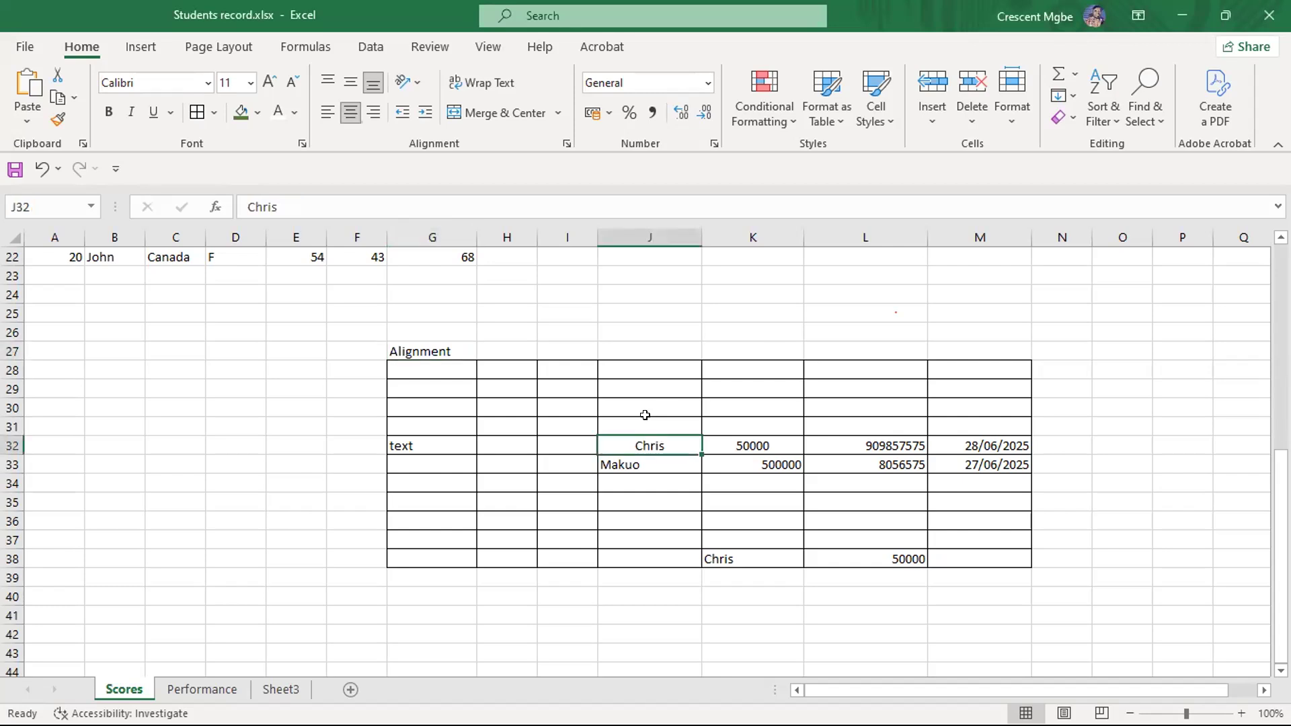
pyautogui.click(327, 112)
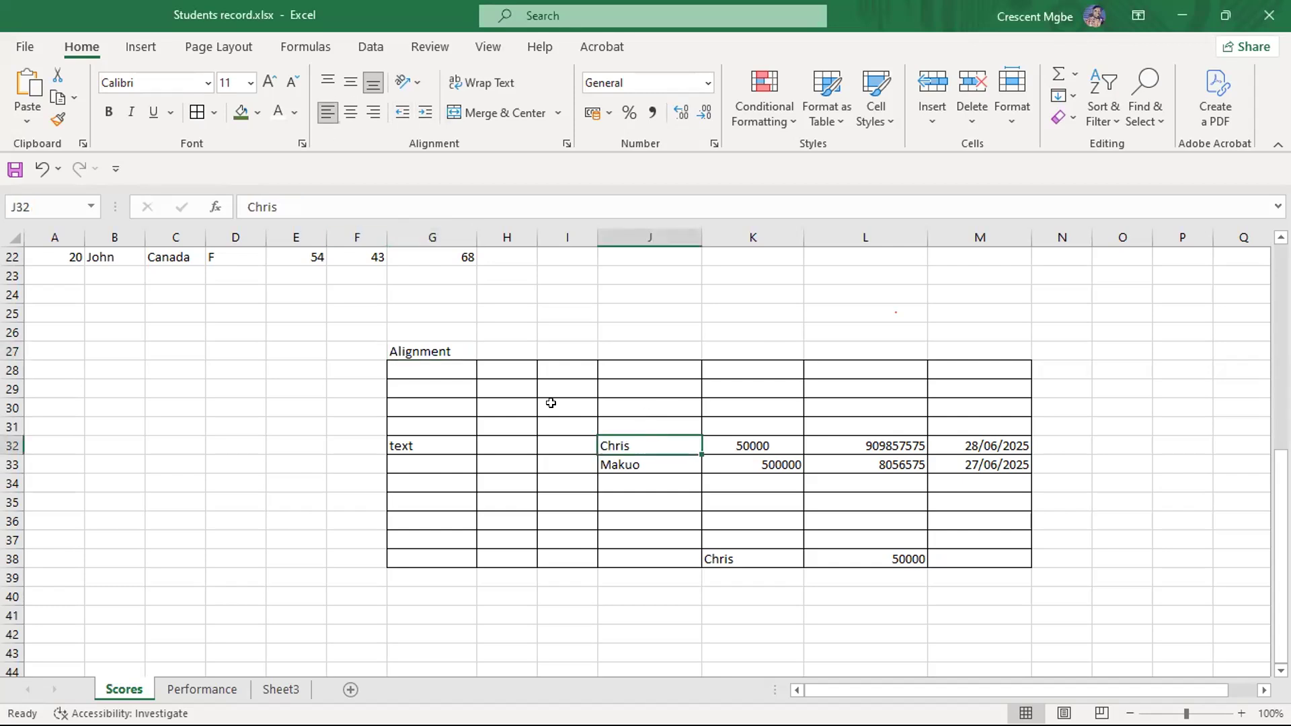
pyautogui.click(747, 446)
pyautogui.click(373, 112)
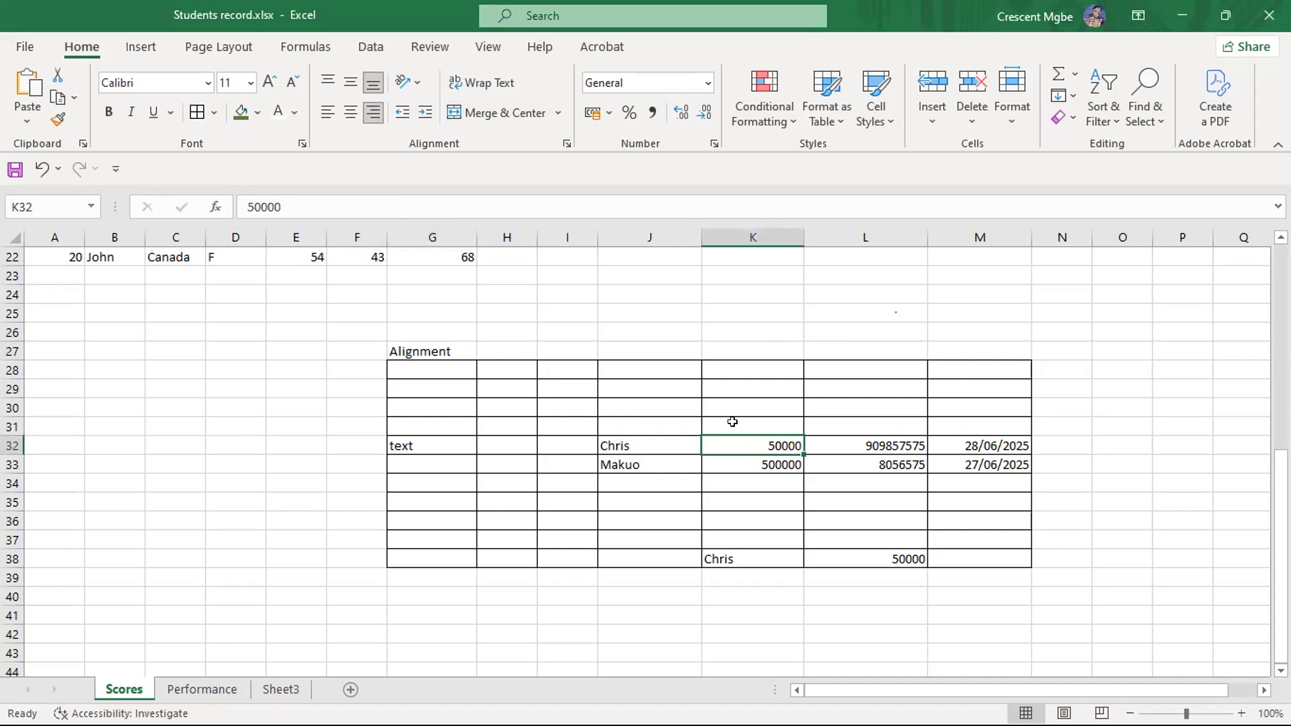
pyautogui.click(1130, 387)
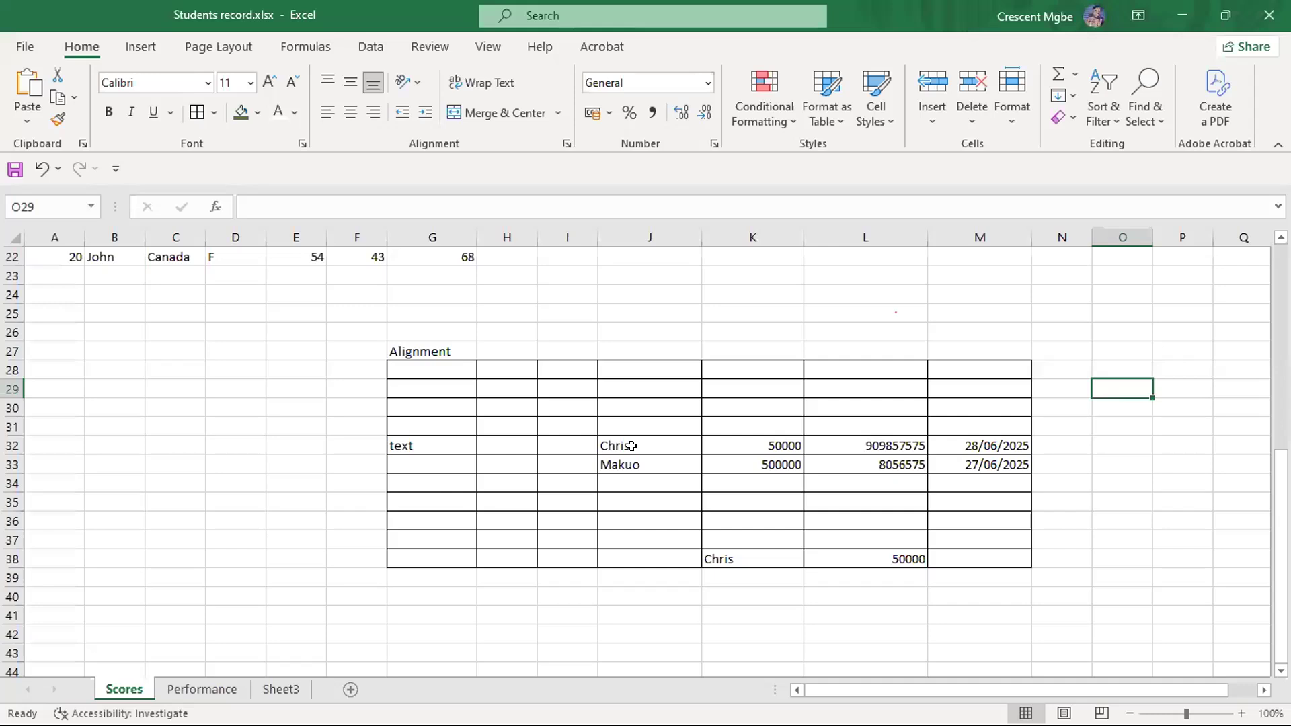
# - Add another sample name in J34 and the number 600000 beside it in K34
pyautogui.click(630, 446)
pyautogui.click(627, 464)
pyautogui.click(635, 484)
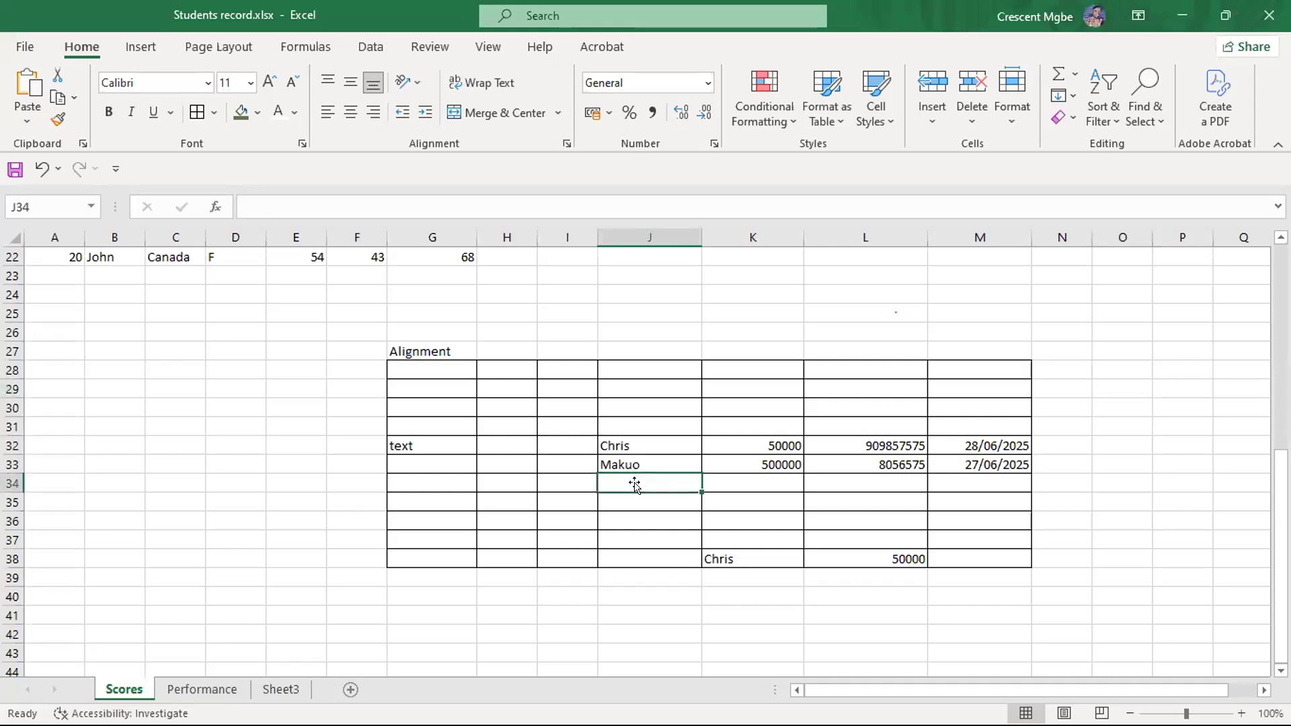
pyautogui.write('Musa')
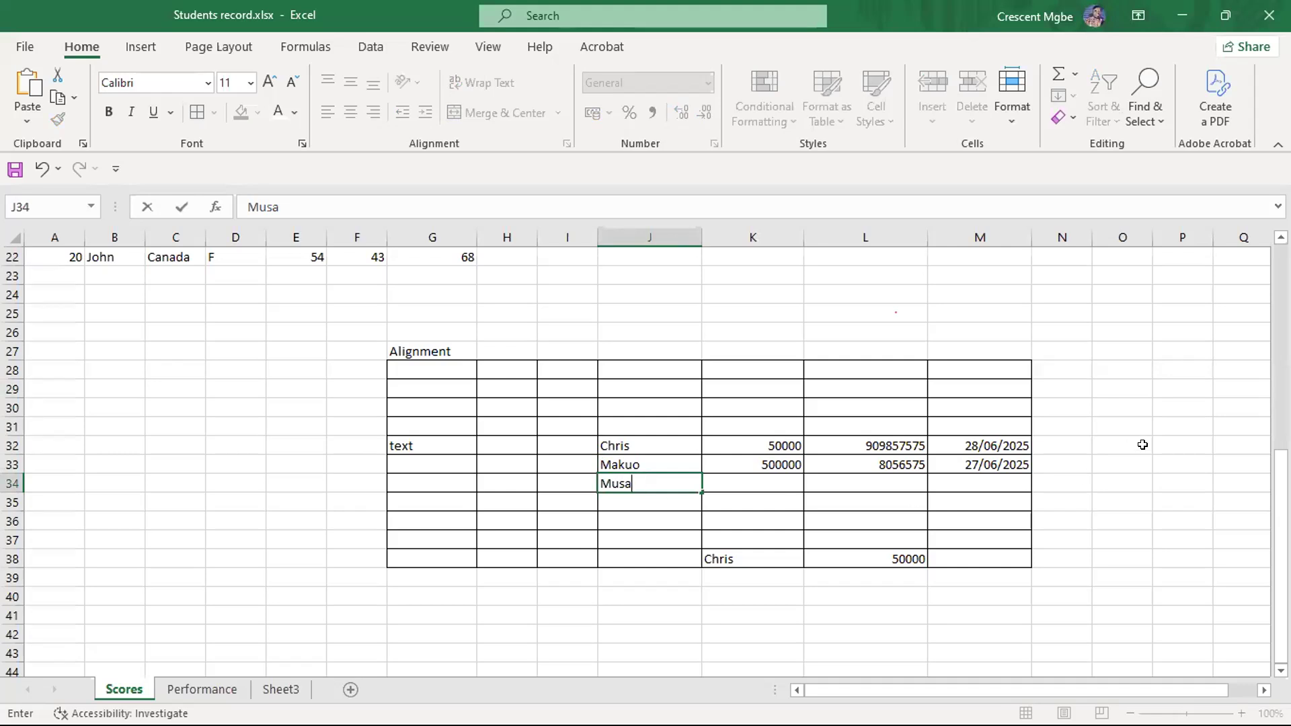
pyautogui.click(1142, 445)
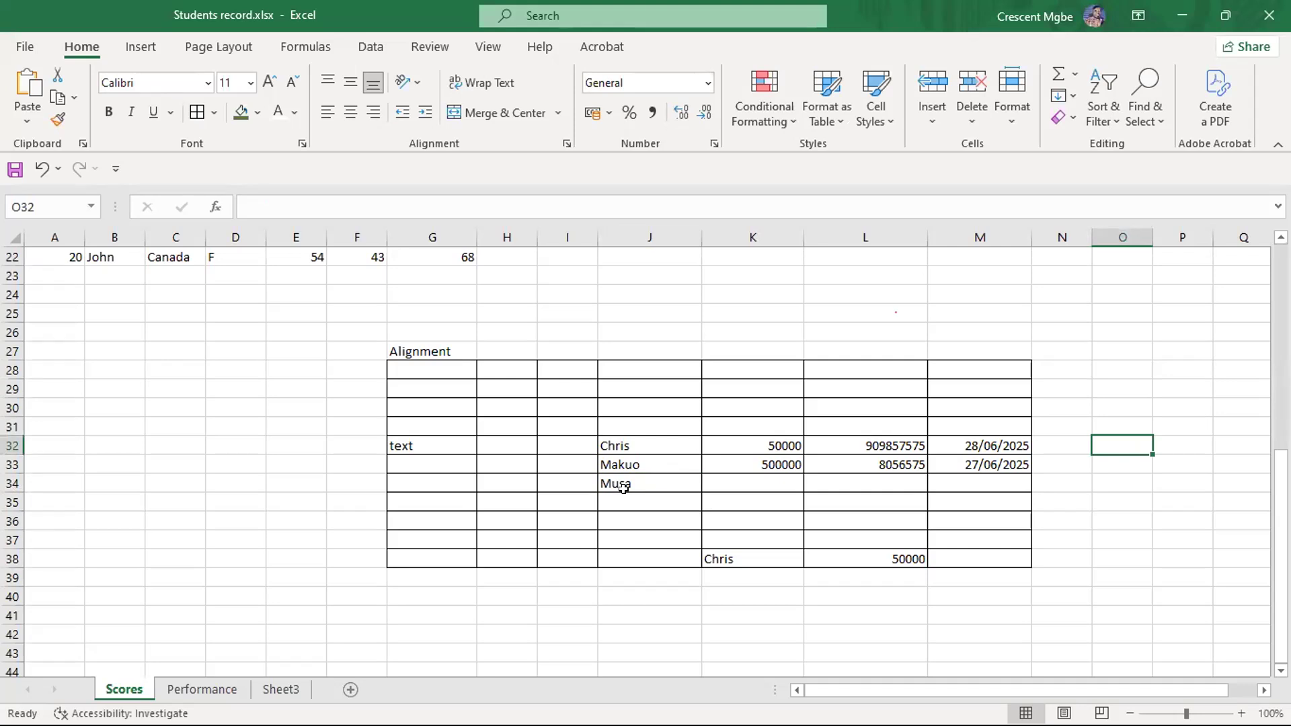
pyautogui.click(776, 481)
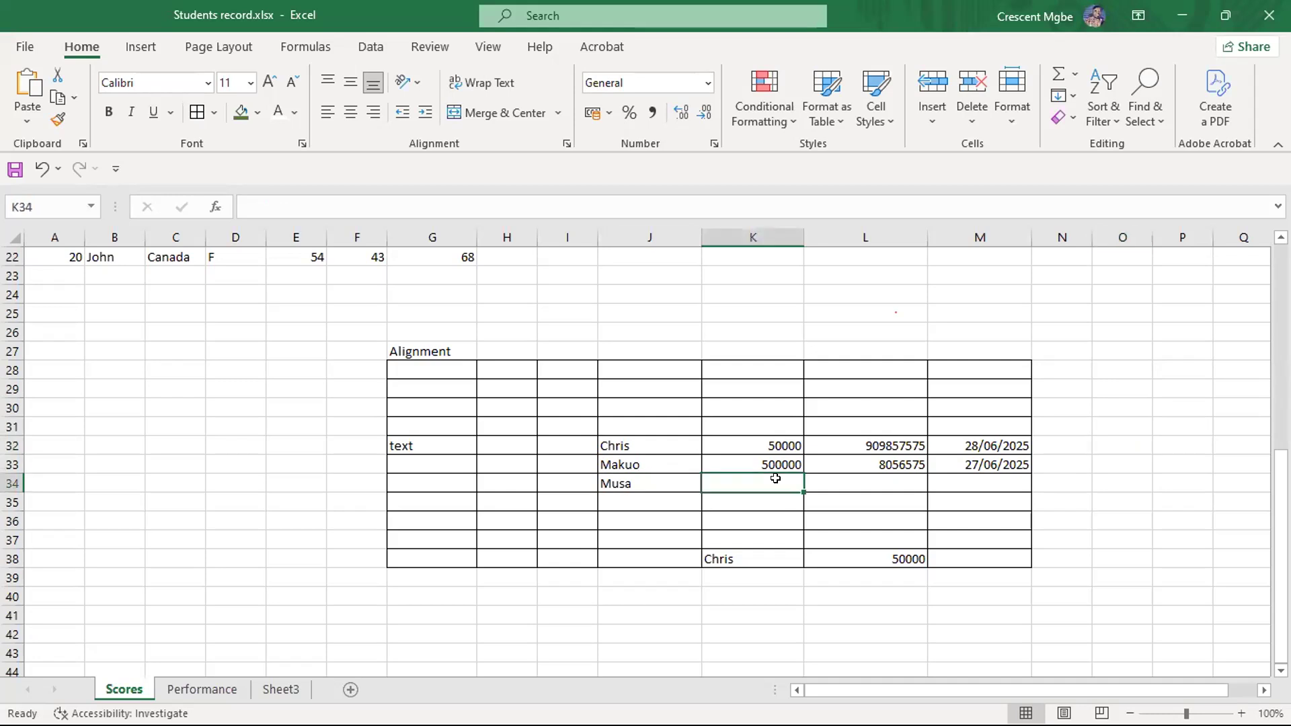
pyautogui.write('600')
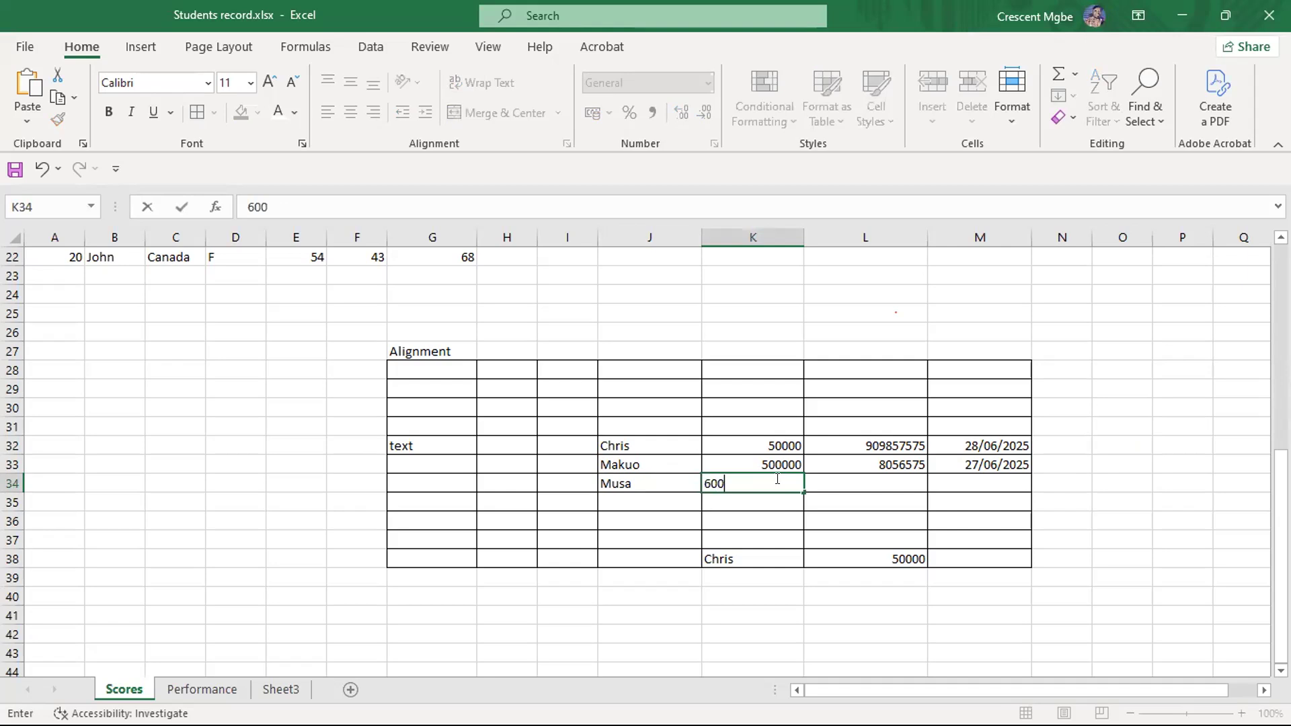
pyautogui.write('000')
pyautogui.click(750, 615)
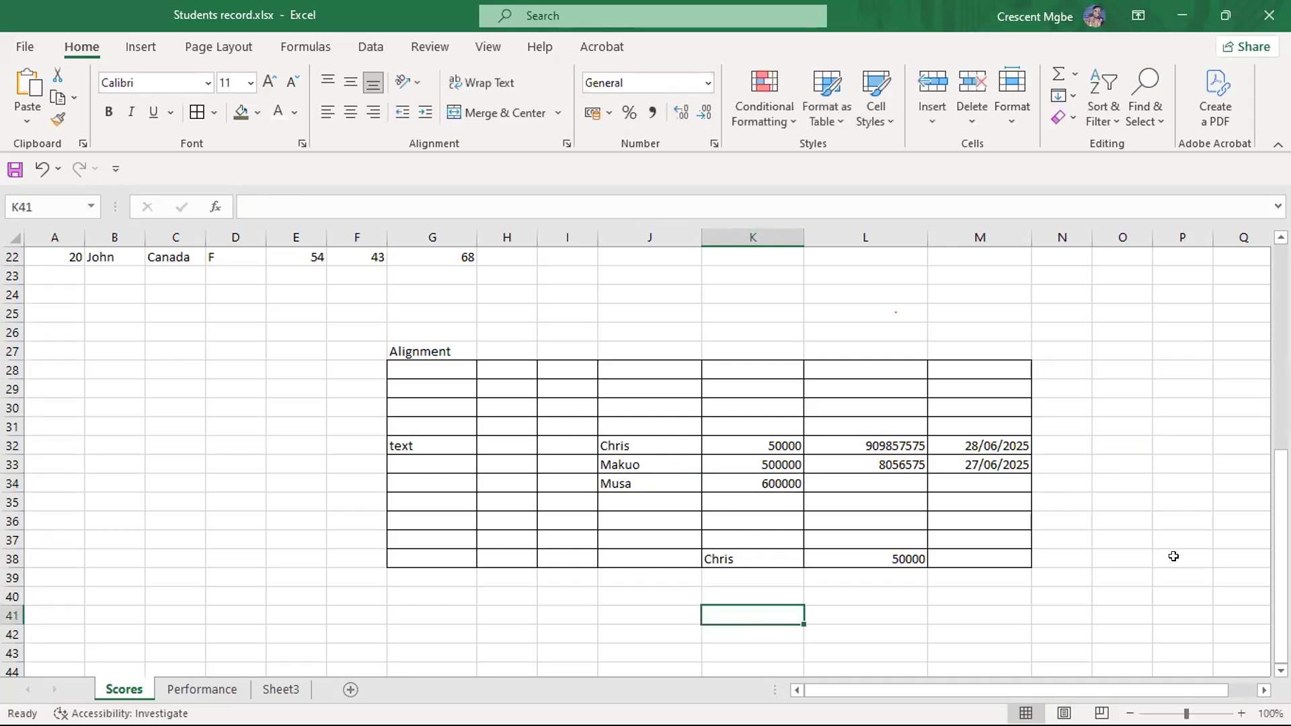
# - Try left and centre alignment on the number in K34, and settle on right alignment
pyautogui.click(767, 478)
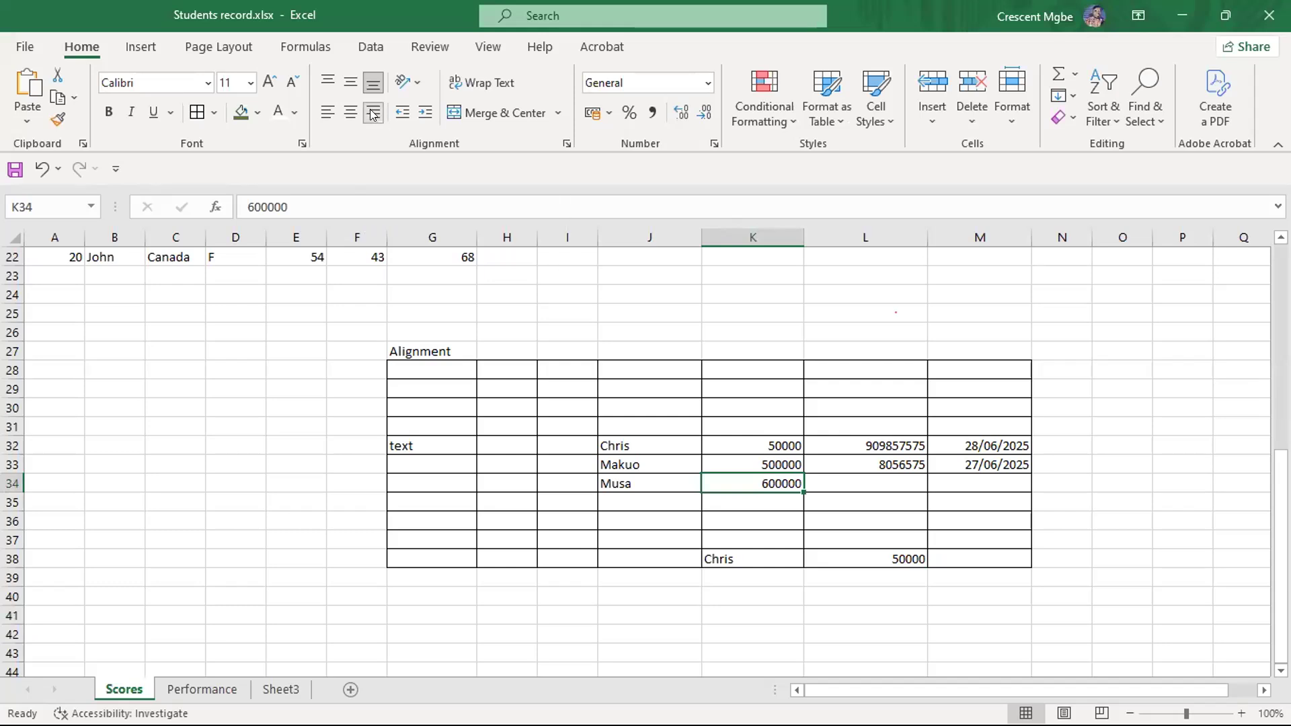
pyautogui.click(326, 113)
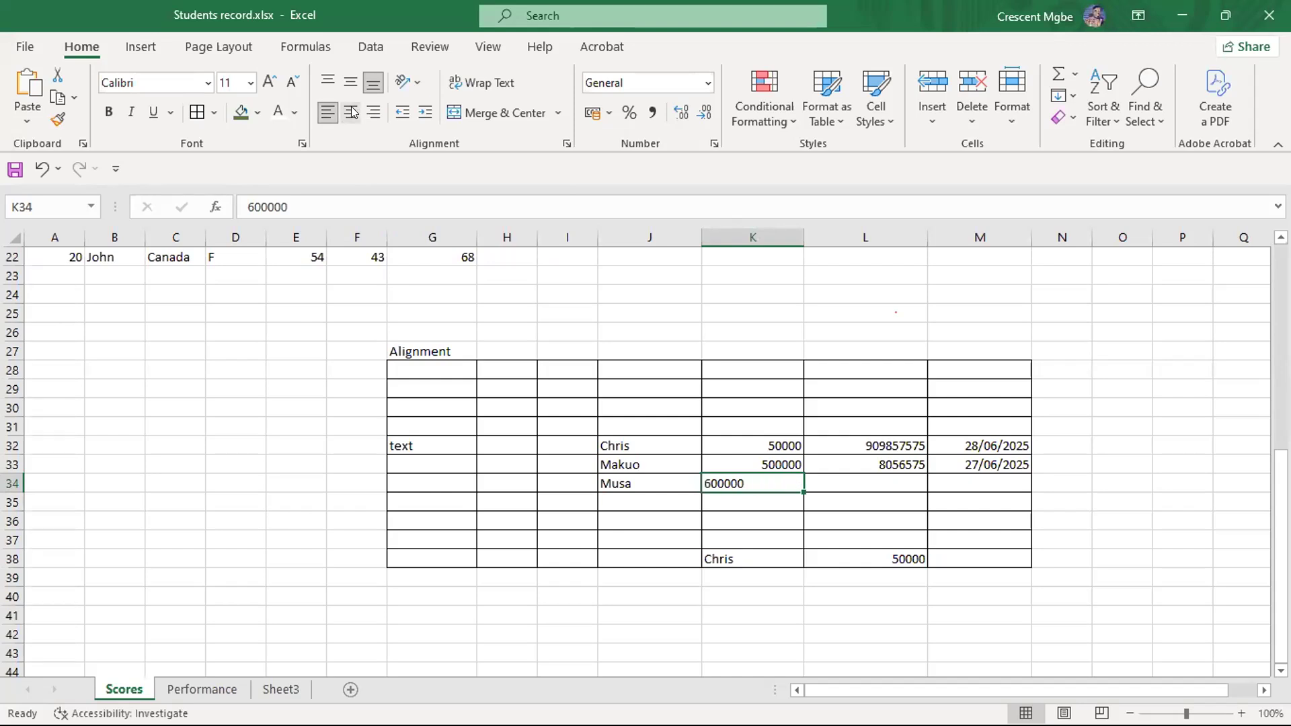
pyautogui.click(351, 112)
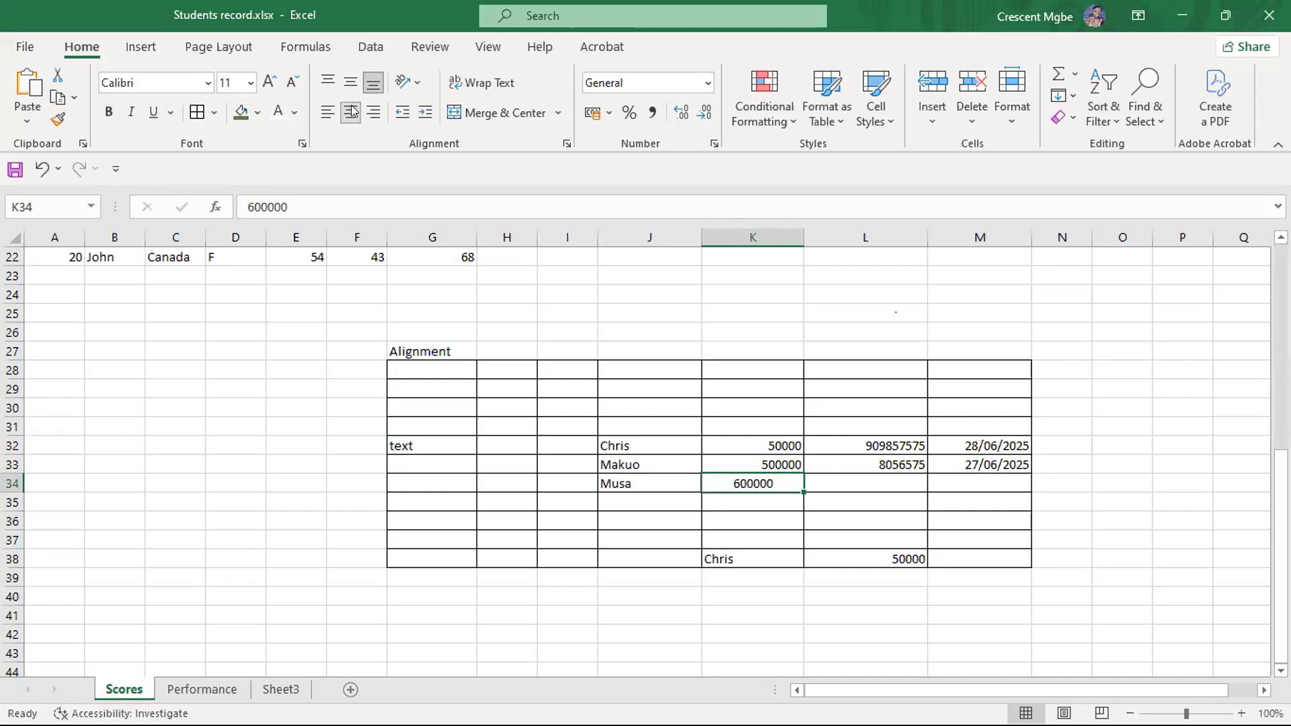
pyautogui.click(1187, 331)
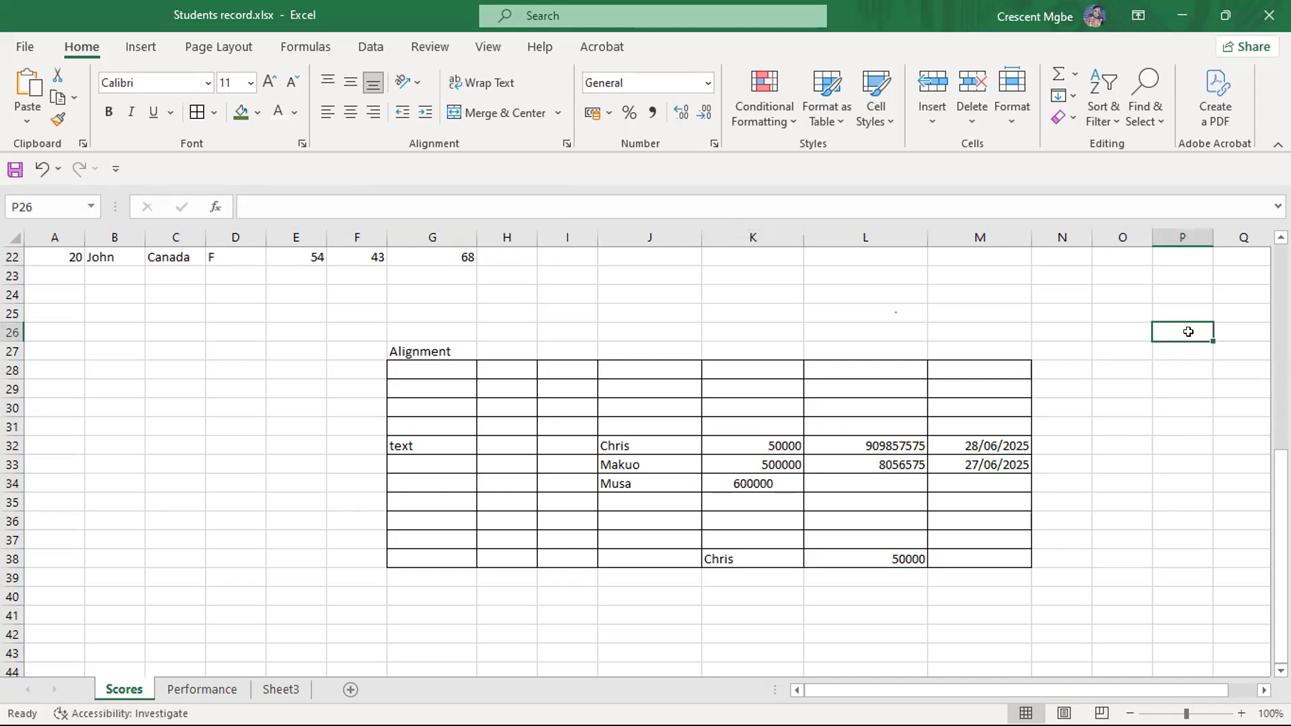
pyautogui.click(751, 480)
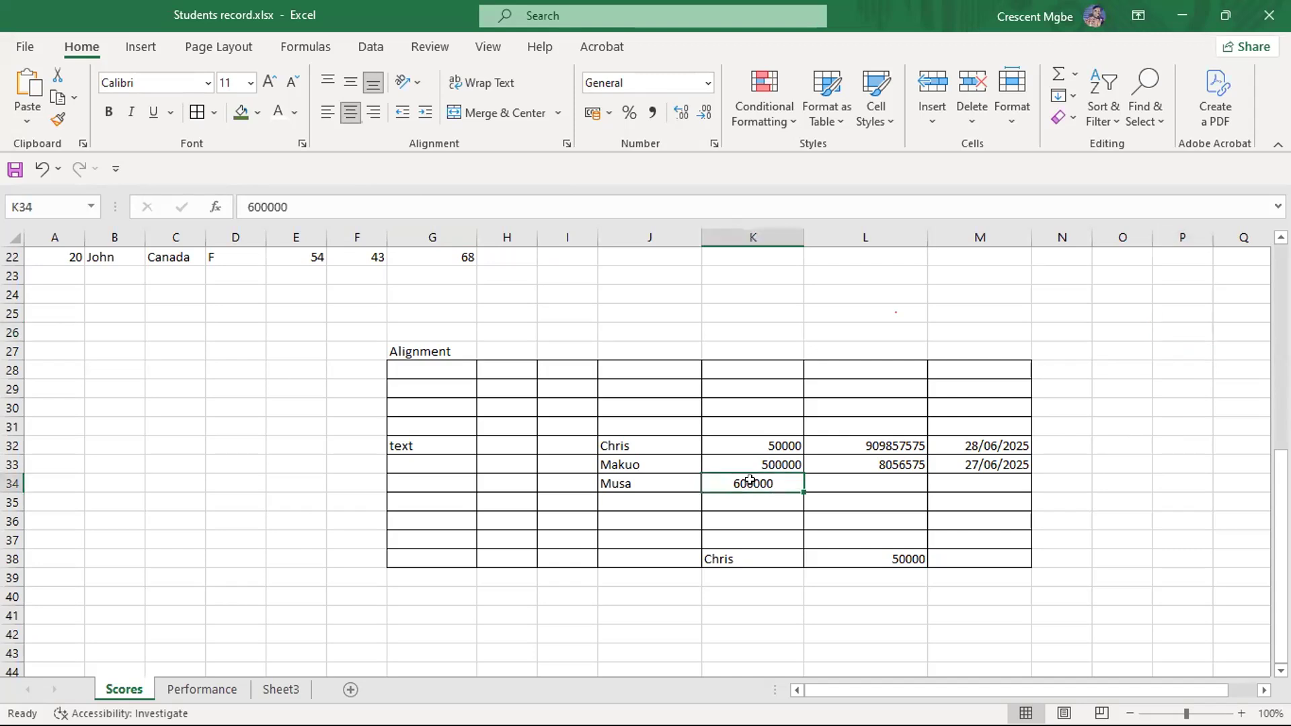
pyautogui.click(373, 112)
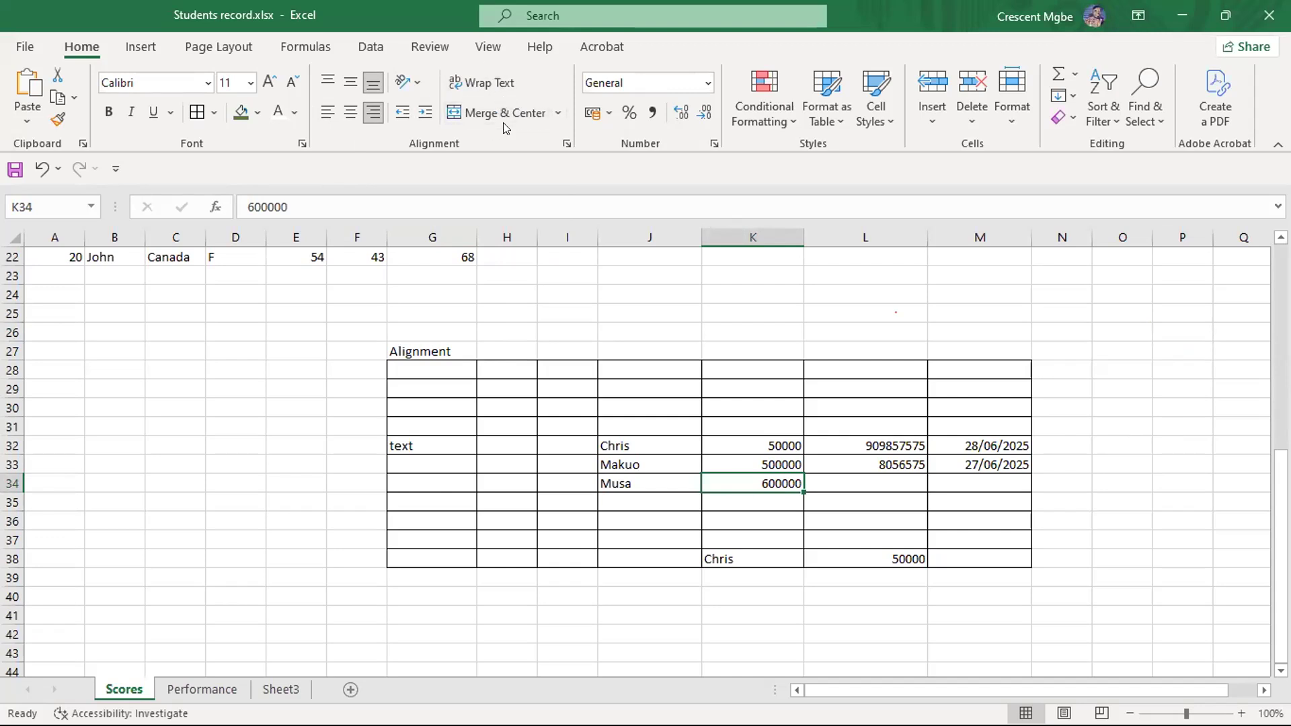
# - Enter a long unbroken string of random characters in G25, and check which cell holds the overflowing text
pyautogui.click(444, 310)
pyautogui.write('shga')
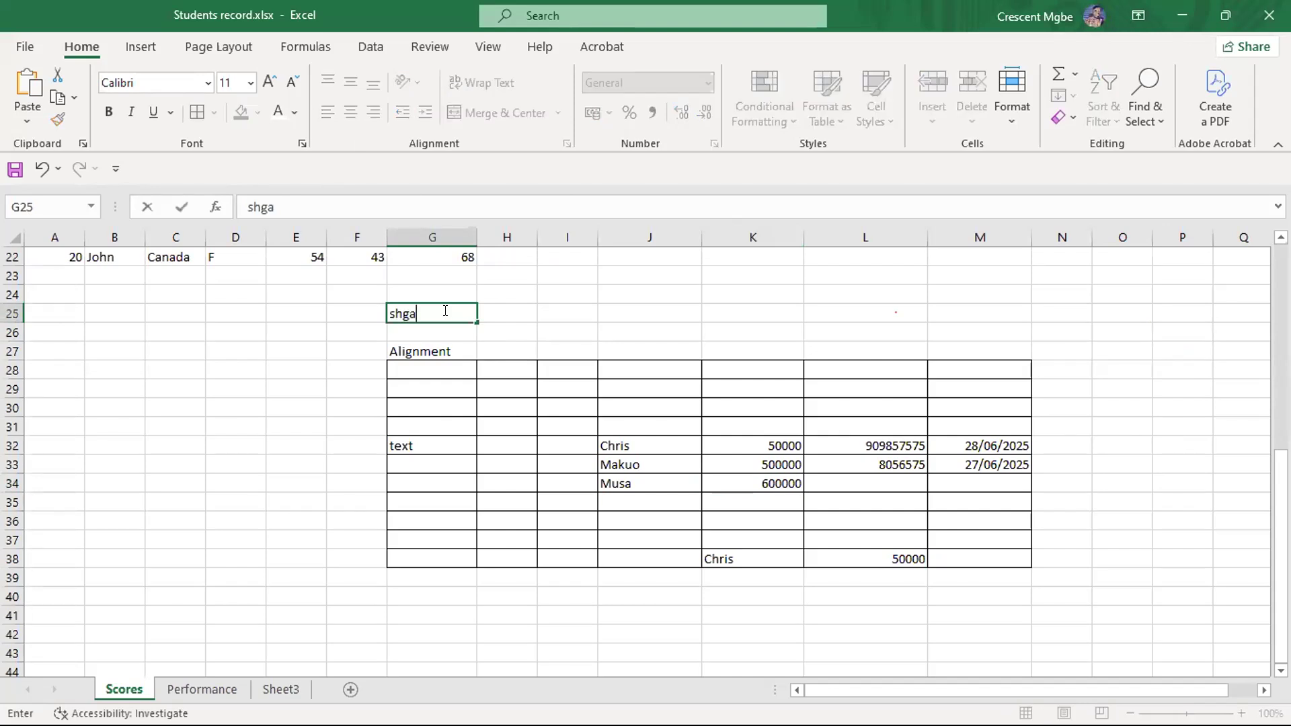
pyautogui.write('fkdwhfgldsawhdpuahf;iew[fjrefoggierjgeroigfjerwo;gwijowrgi')
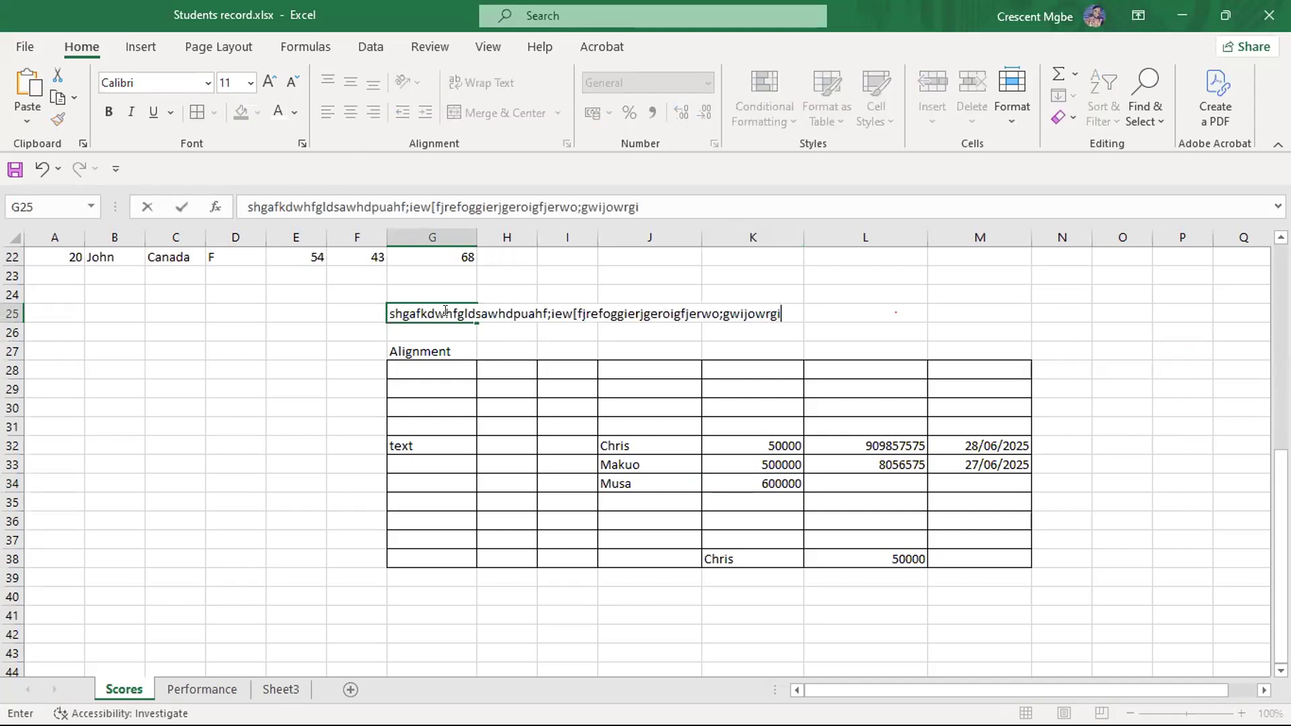
pyautogui.write('rjg;oitghrt;iojre;woirehjofewirfh;oerifhre;ofierhfoeruu')
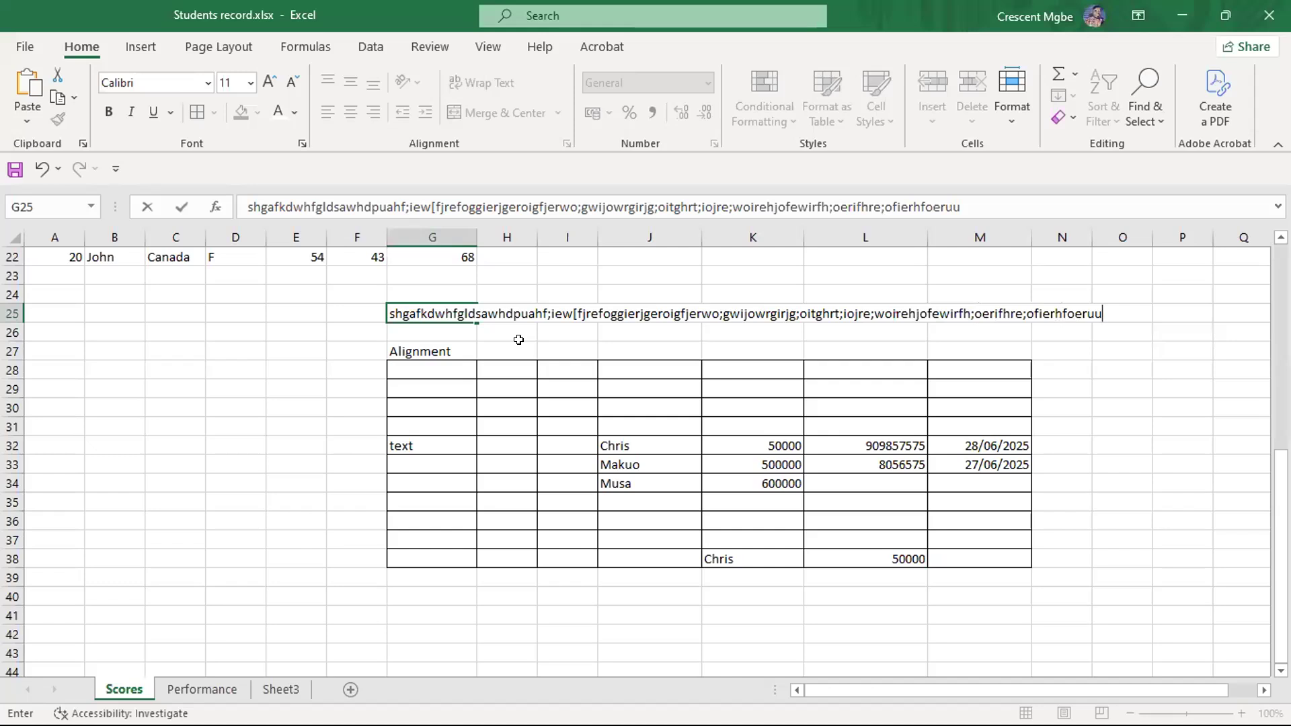
pyautogui.click(352, 351)
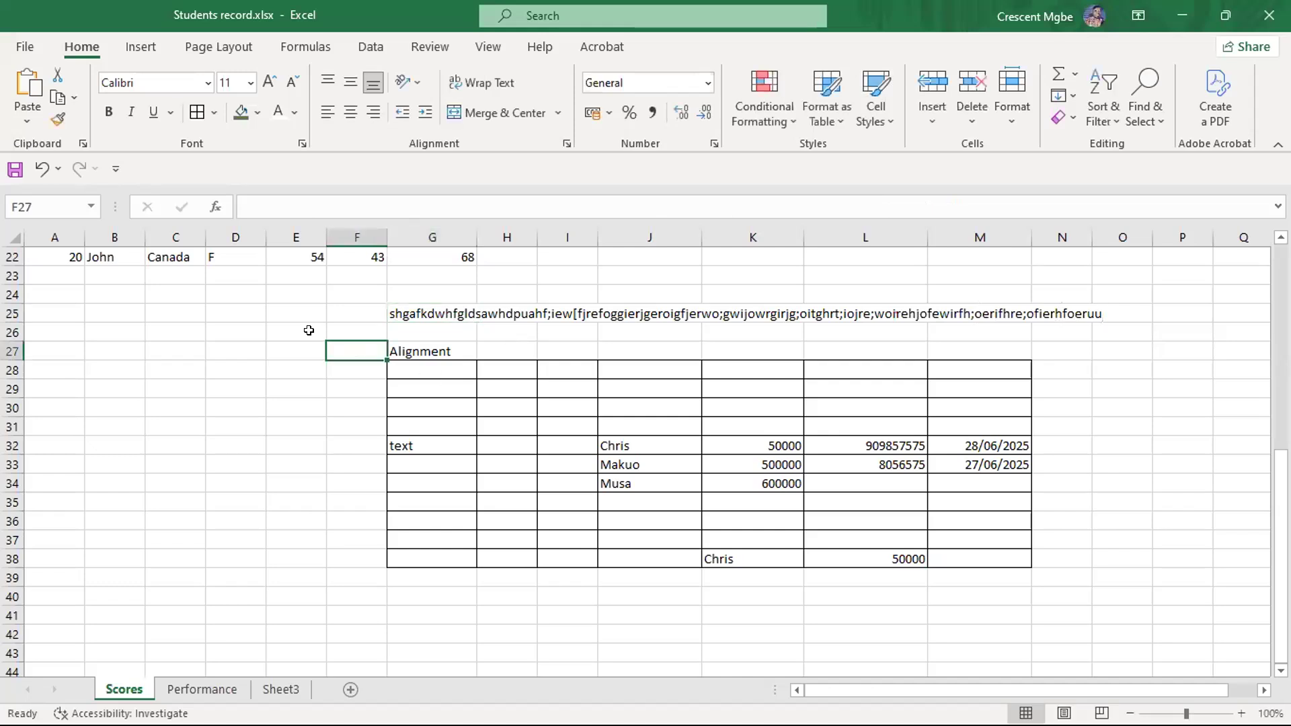
pyautogui.click(734, 312)
pyautogui.click(613, 309)
pyautogui.click(617, 350)
# - Try widening column G until the long text in G25 fits, check the effect on the score table, and undo the widening
pyautogui.moveTo(468, 225); pyautogui.dragTo(1110, 267)
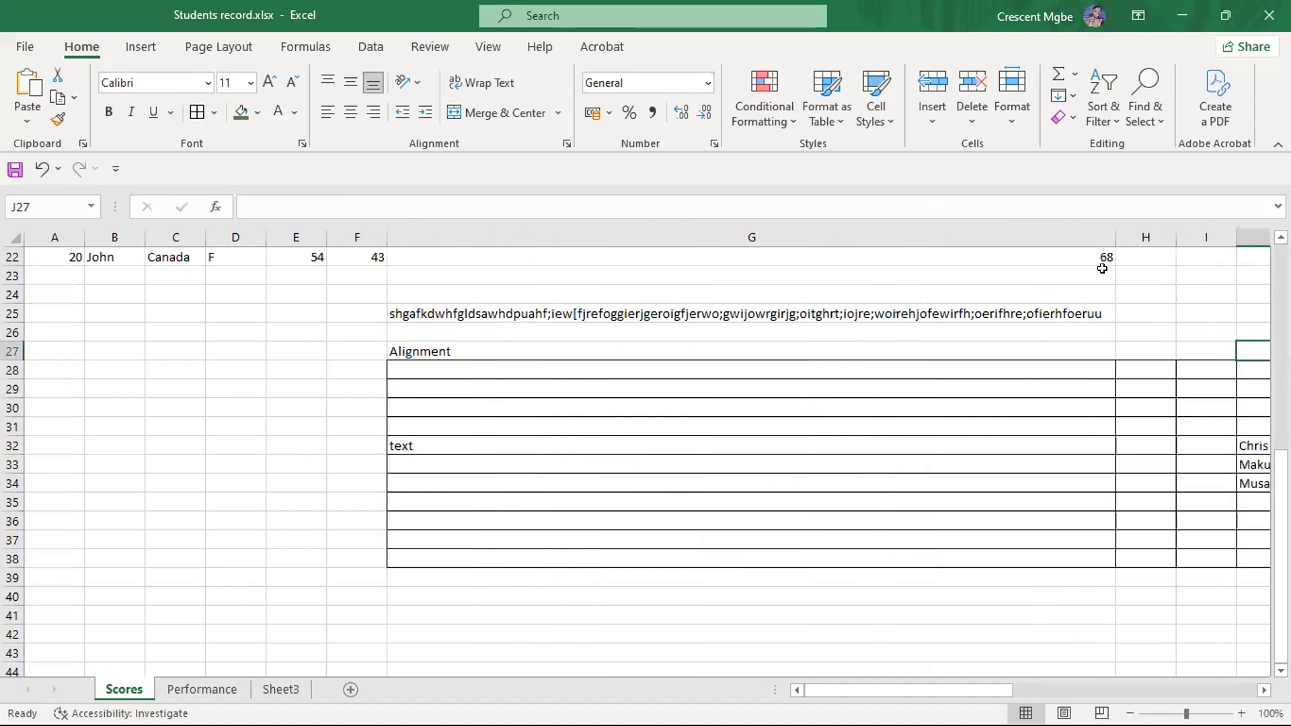
pyautogui.moveTo(847, 691); pyautogui.dragTo(926, 692)
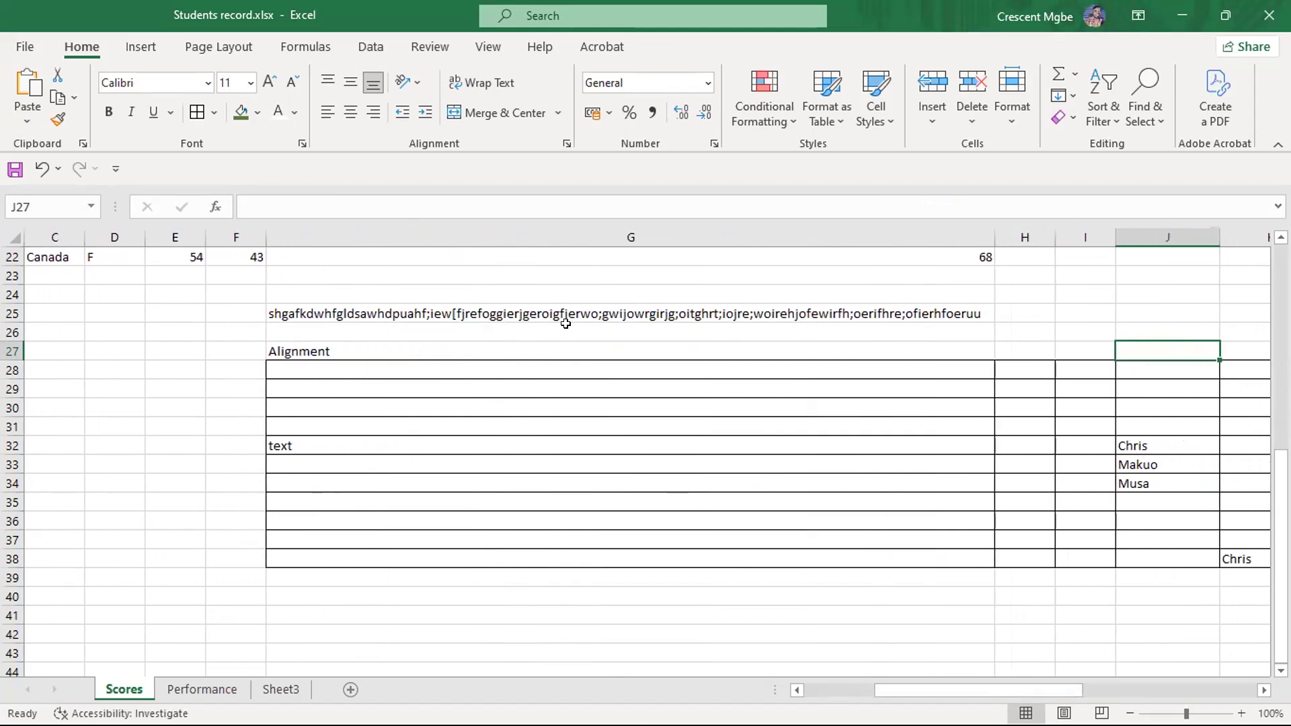
pyautogui.click(677, 313)
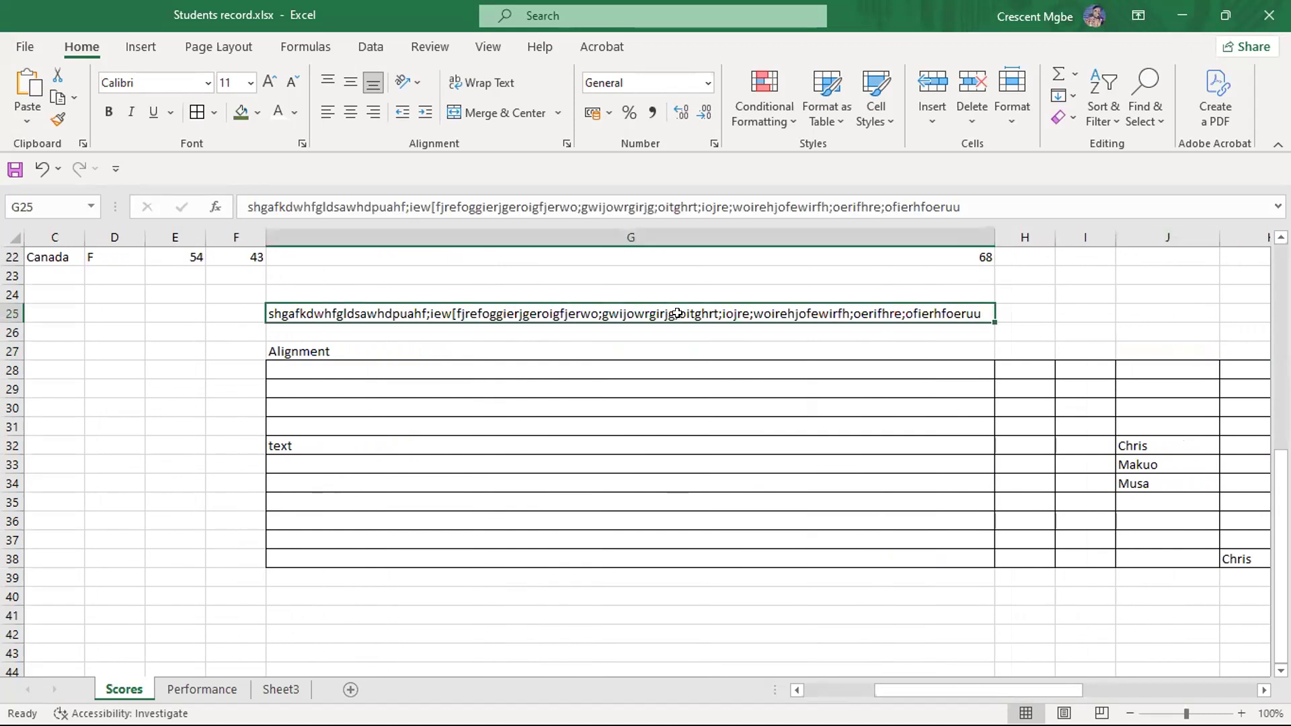
pyautogui.scroll(-20, 521, 369)
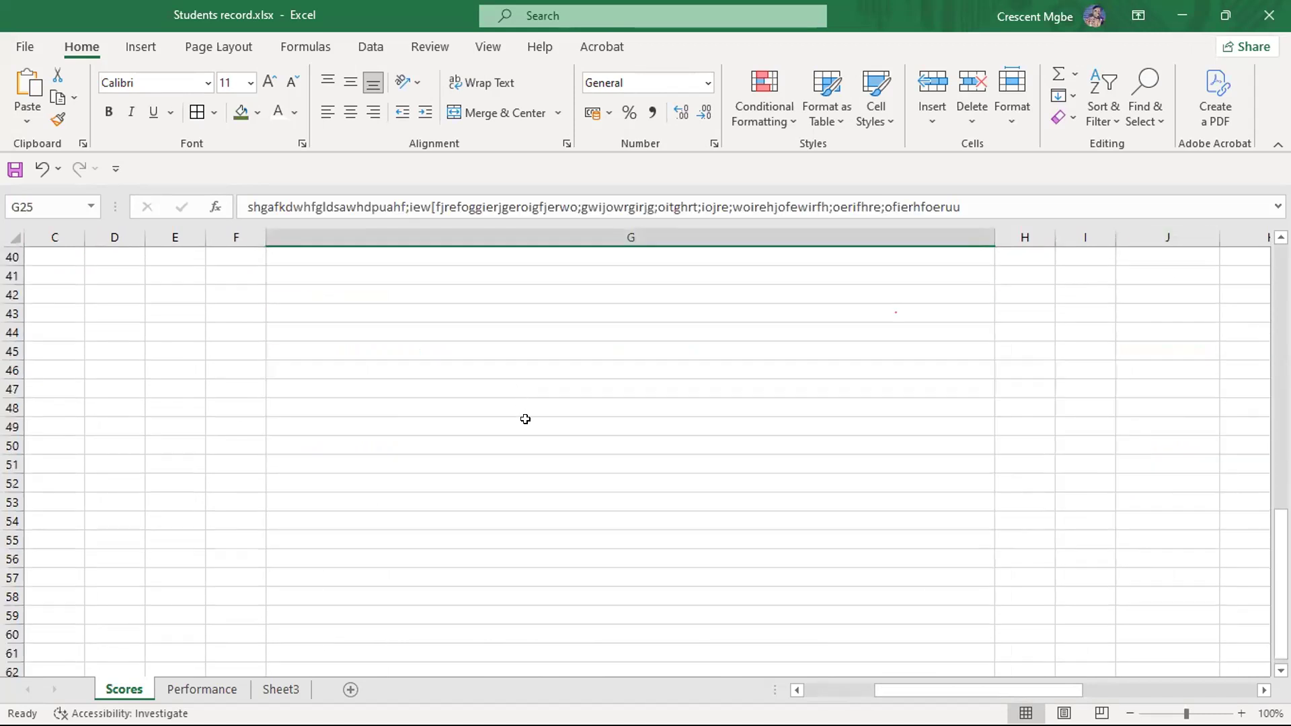
pyautogui.scroll(-20, 531, 436)
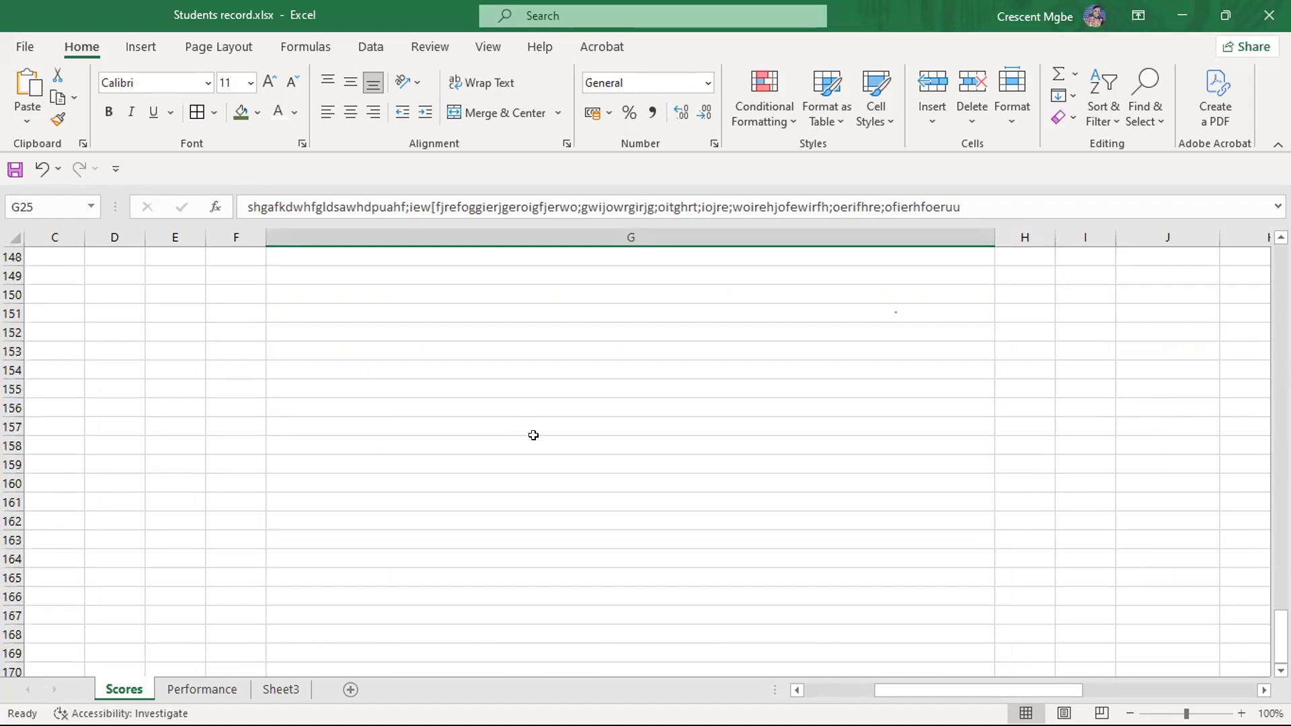
pyautogui.scroll(16, 554, 435)
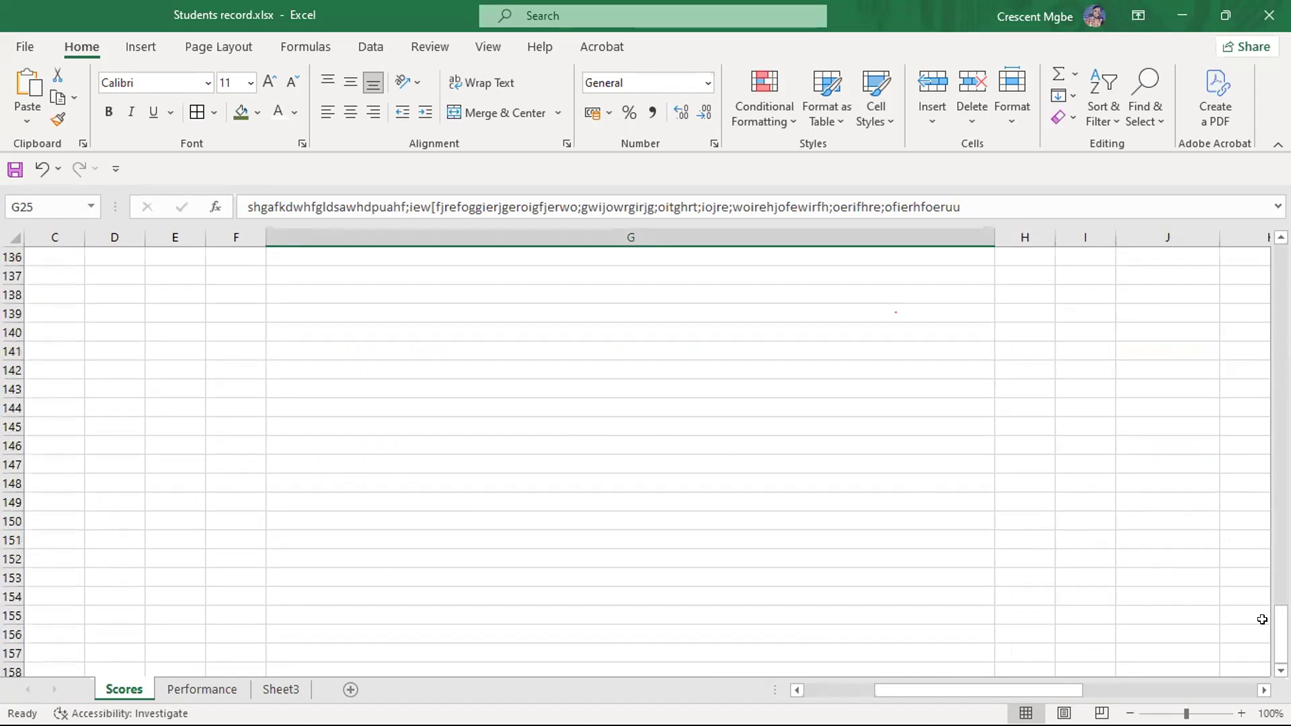
pyautogui.moveTo(1280, 632); pyautogui.dragTo(1213, 323)
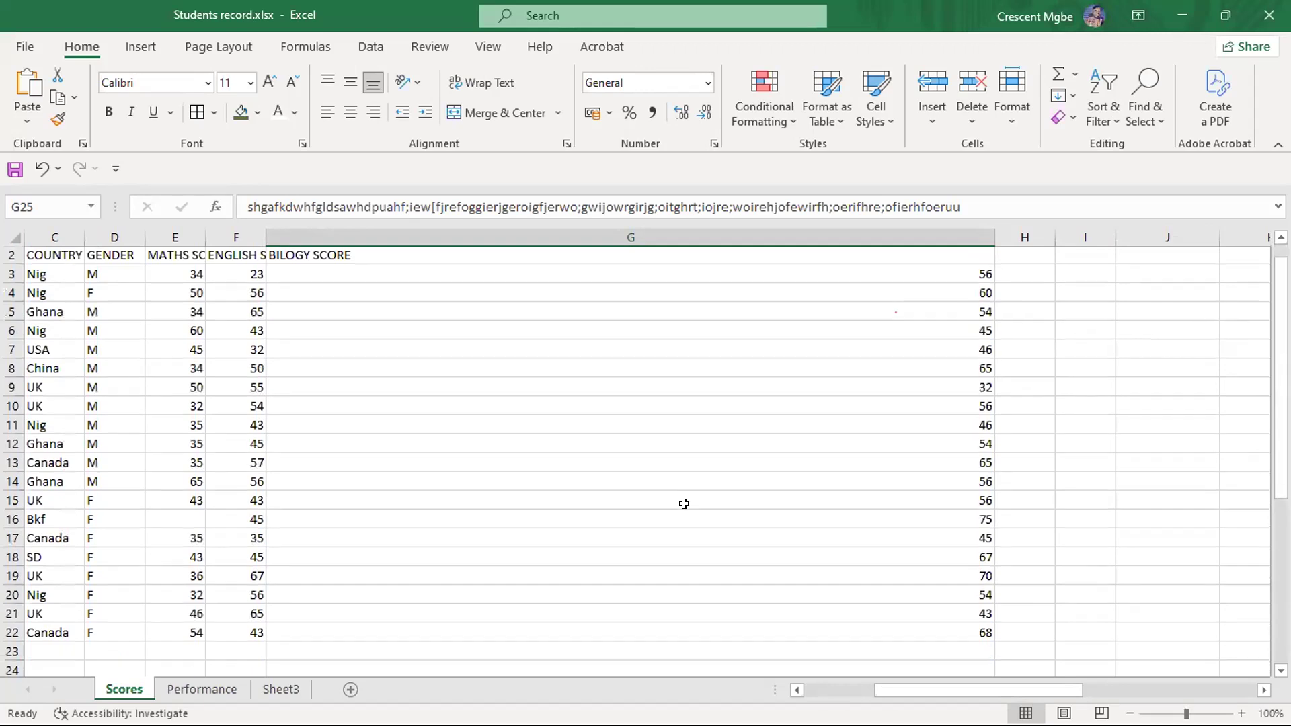
pyautogui.scroll(-10, 699, 464)
pyautogui.scroll(4, 700, 452)
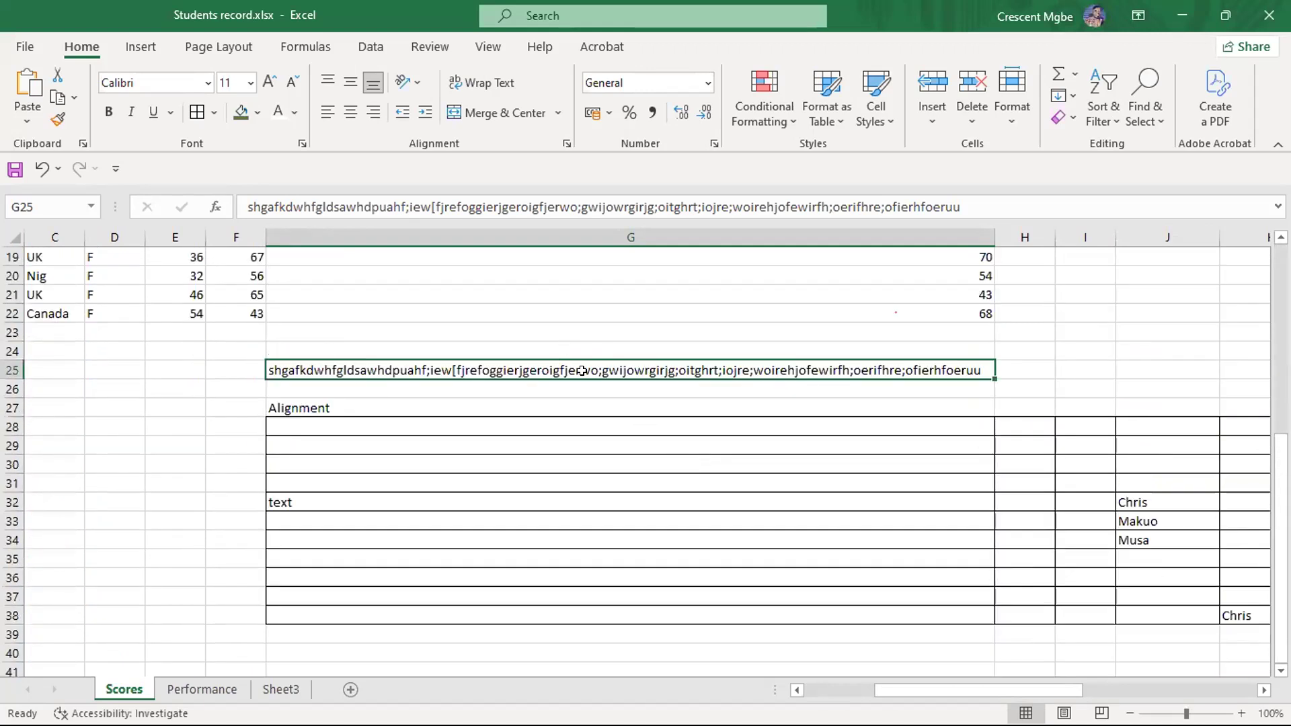
pyautogui.scroll(6, 890, 365)
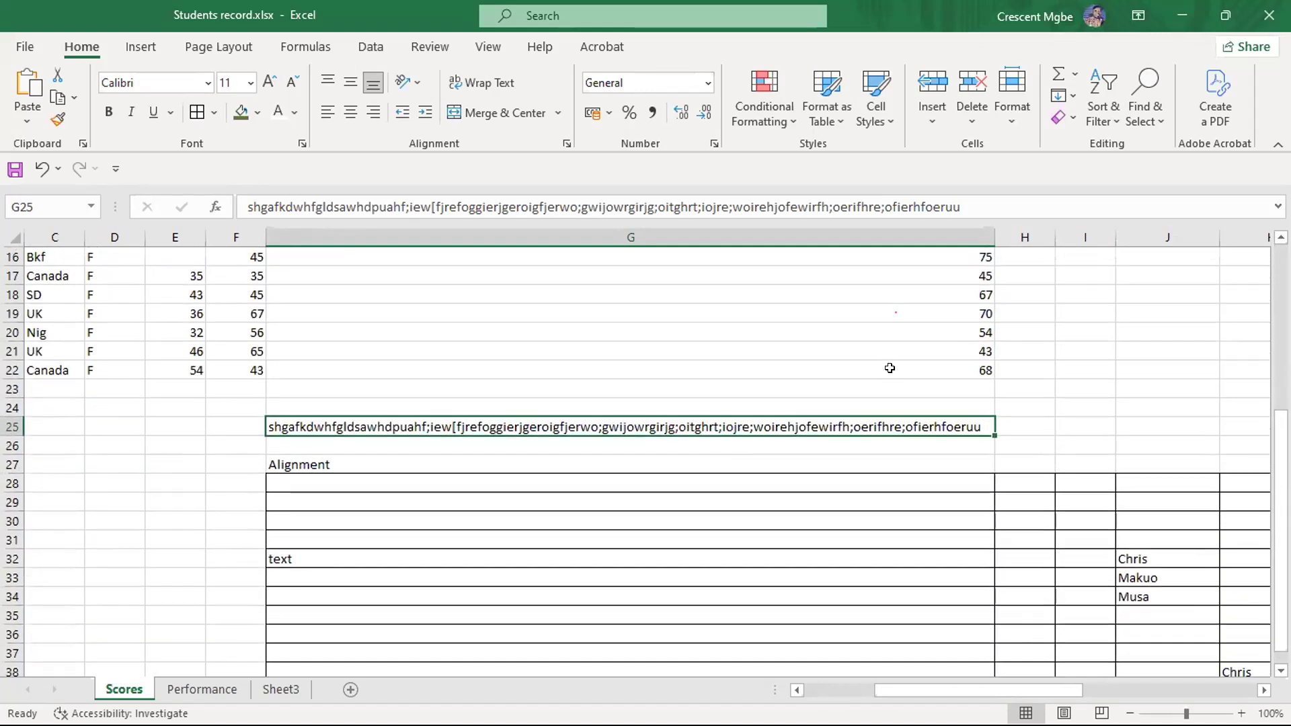
pyautogui.scroll(-4, 896, 360)
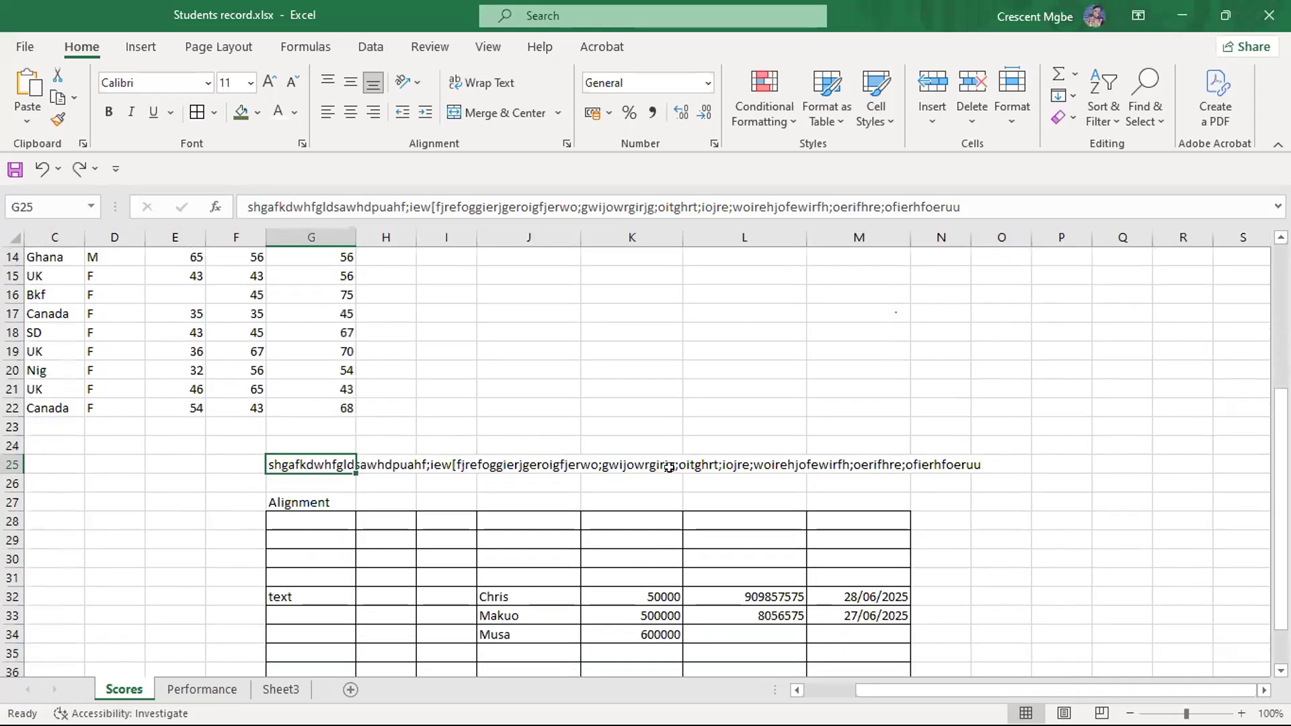
# - Wrap the long text in G25 within its column, and review the taller row above the Alignment table
pyautogui.click(521, 479)
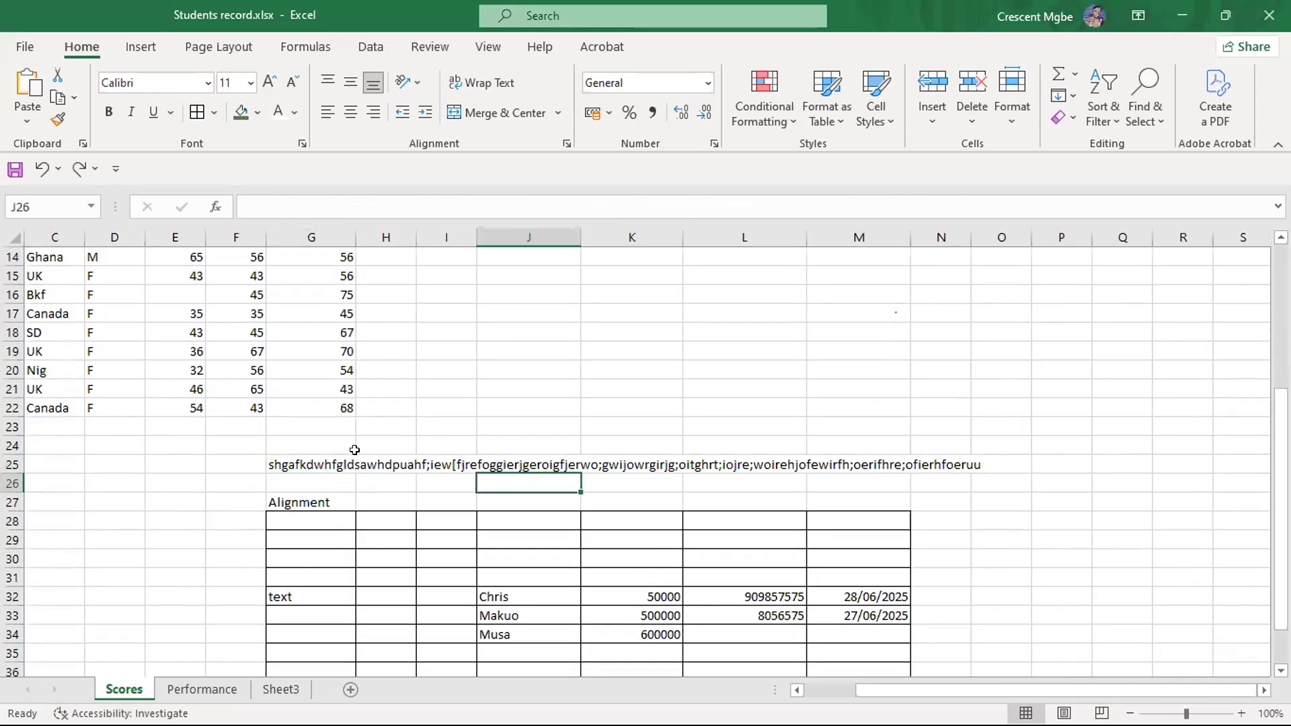
pyautogui.click(315, 463)
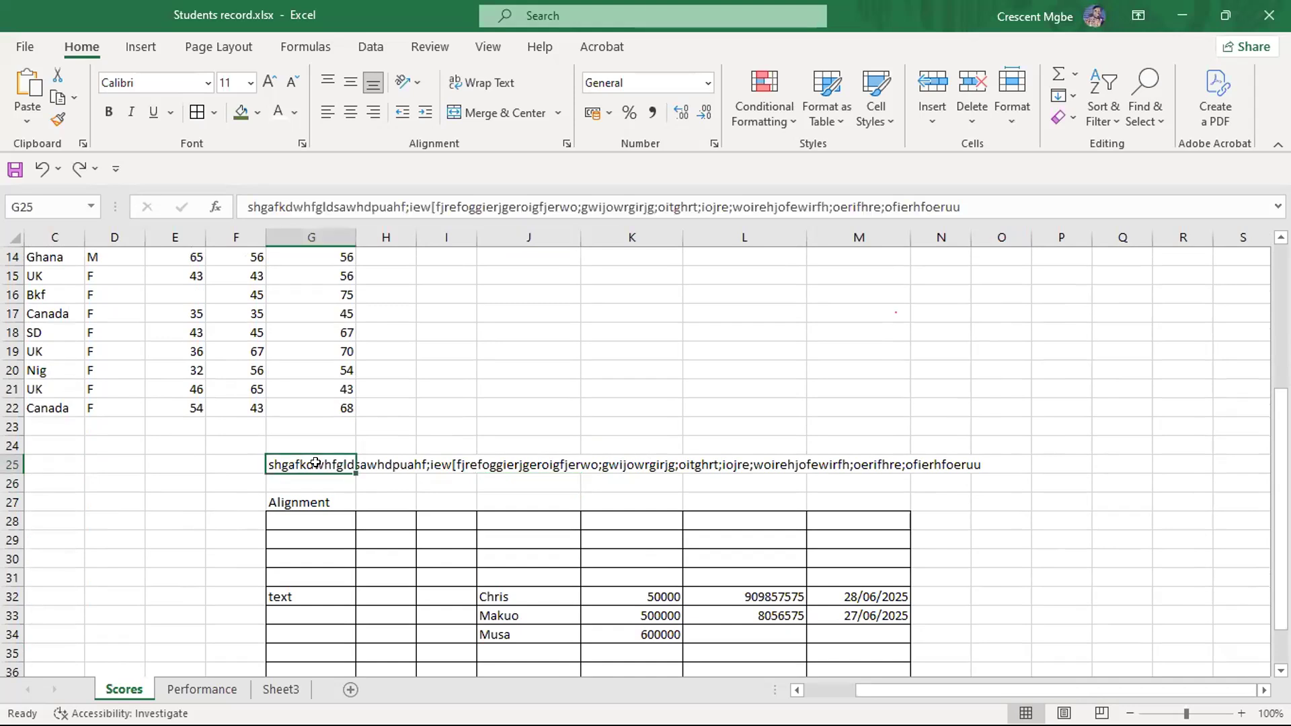
pyautogui.click(476, 71)
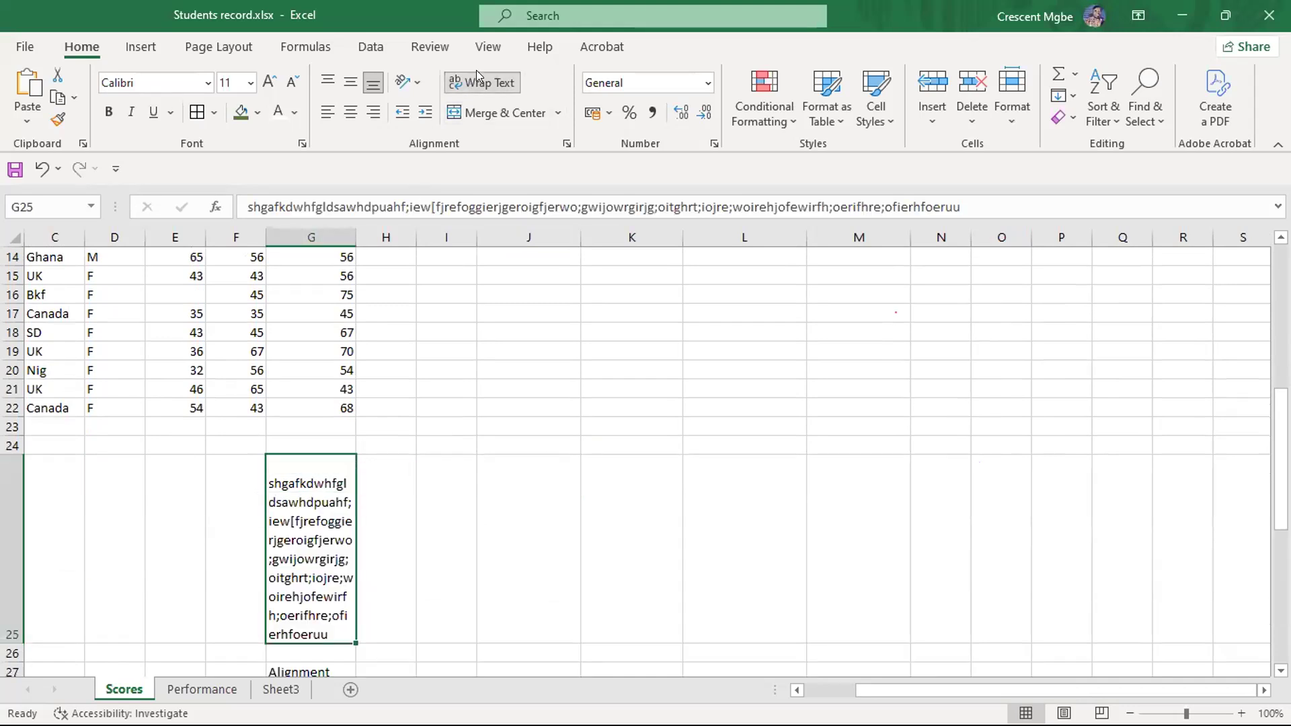
pyautogui.scroll(-2, 415, 467)
pyautogui.scroll(-1, 415, 467)
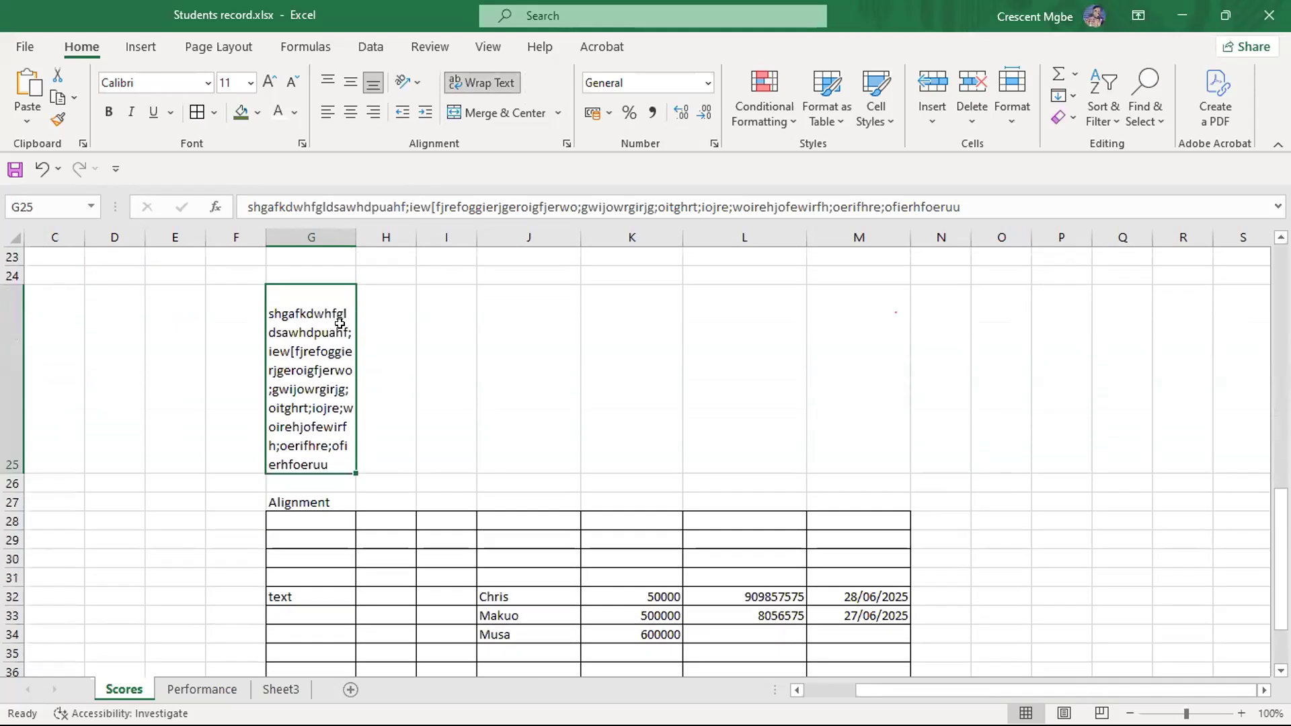
pyautogui.scroll(-2, 471, 403)
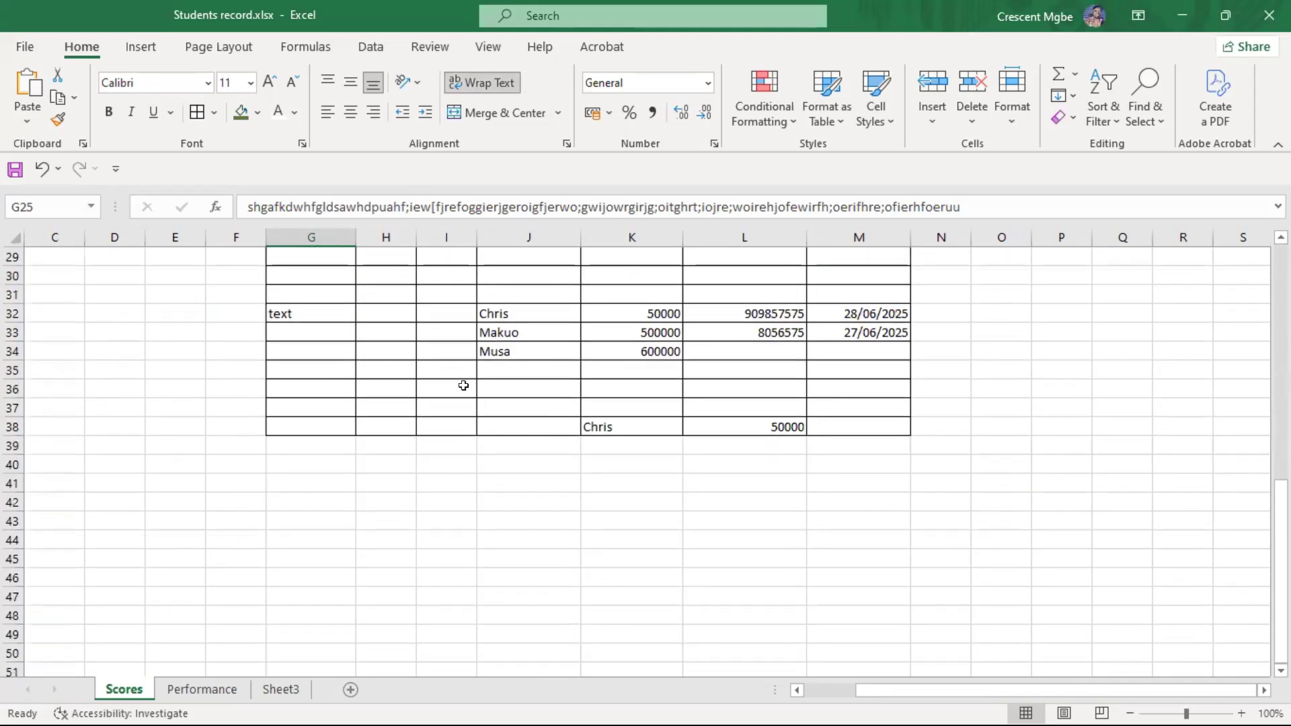
pyautogui.scroll(3, 564, 390)
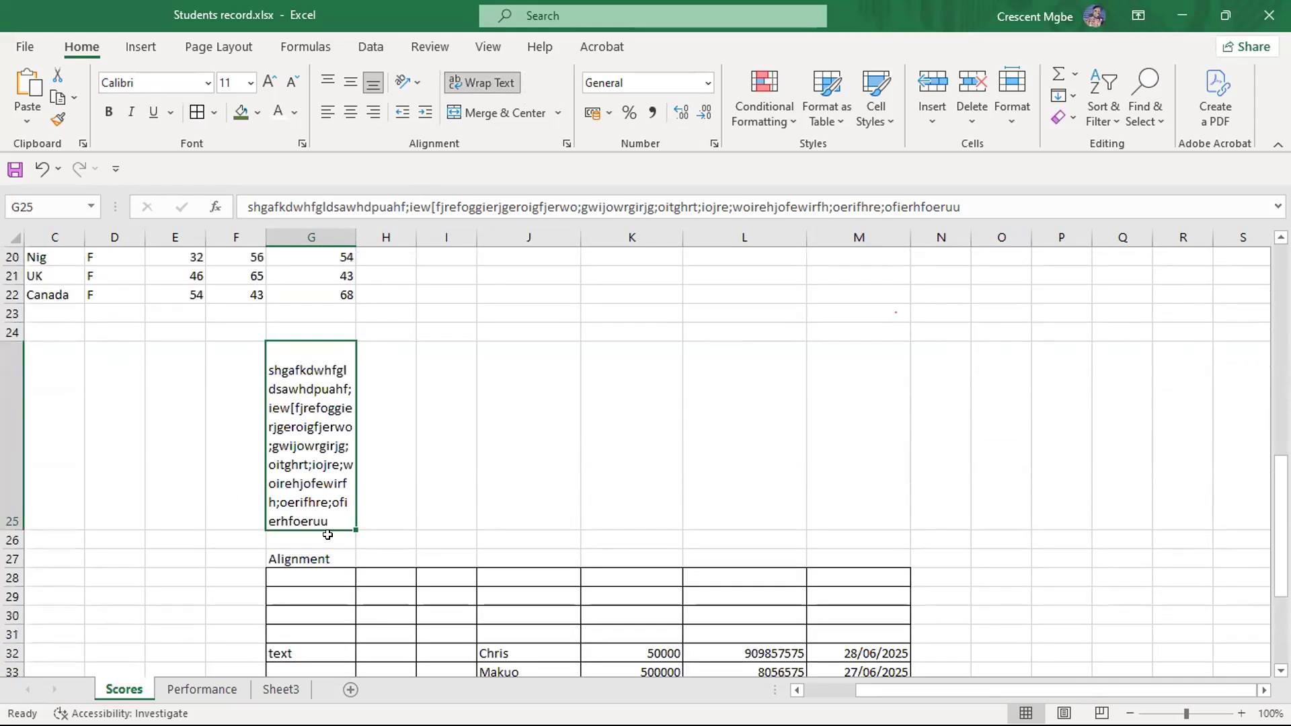
# - Reduce the height of row 25 to about two text lines, and open G25 to view its full wrapped content
pyautogui.moveTo(24, 531); pyautogui.dragTo(8, 361)
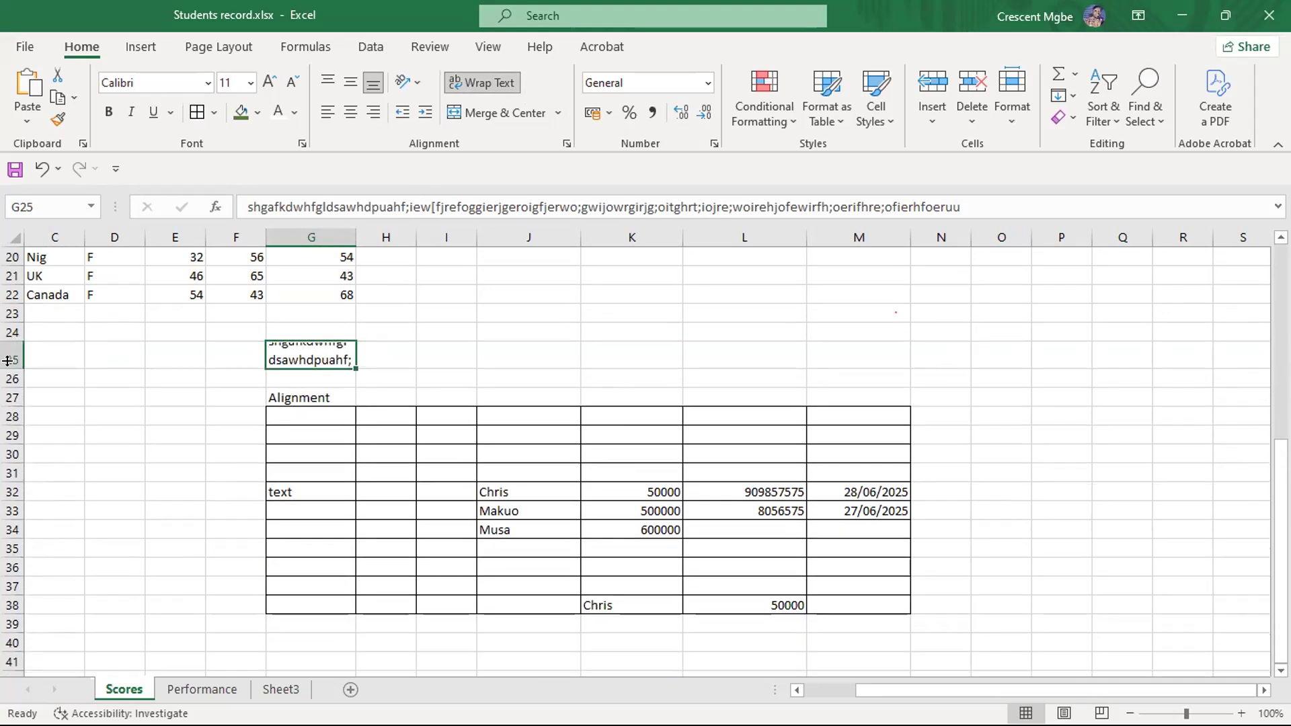
pyautogui.click(508, 331)
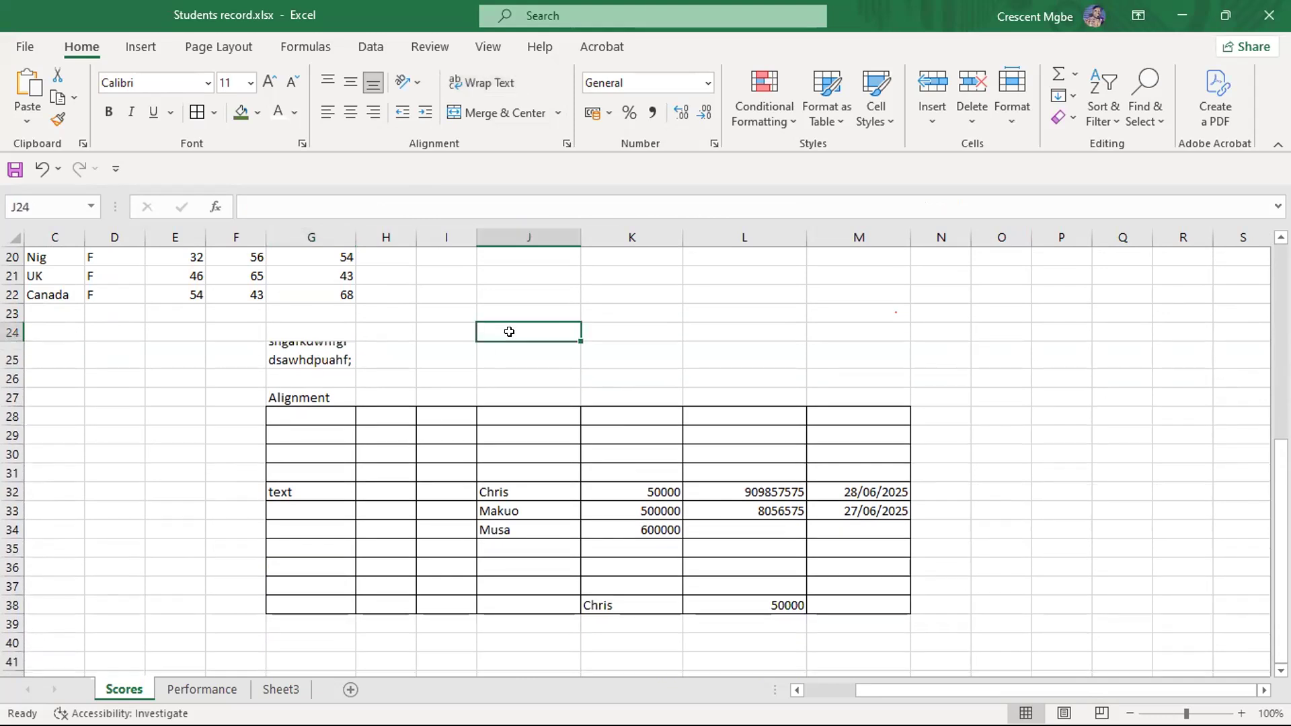
pyautogui.click(315, 346)
pyautogui.doubleClick(315, 346)
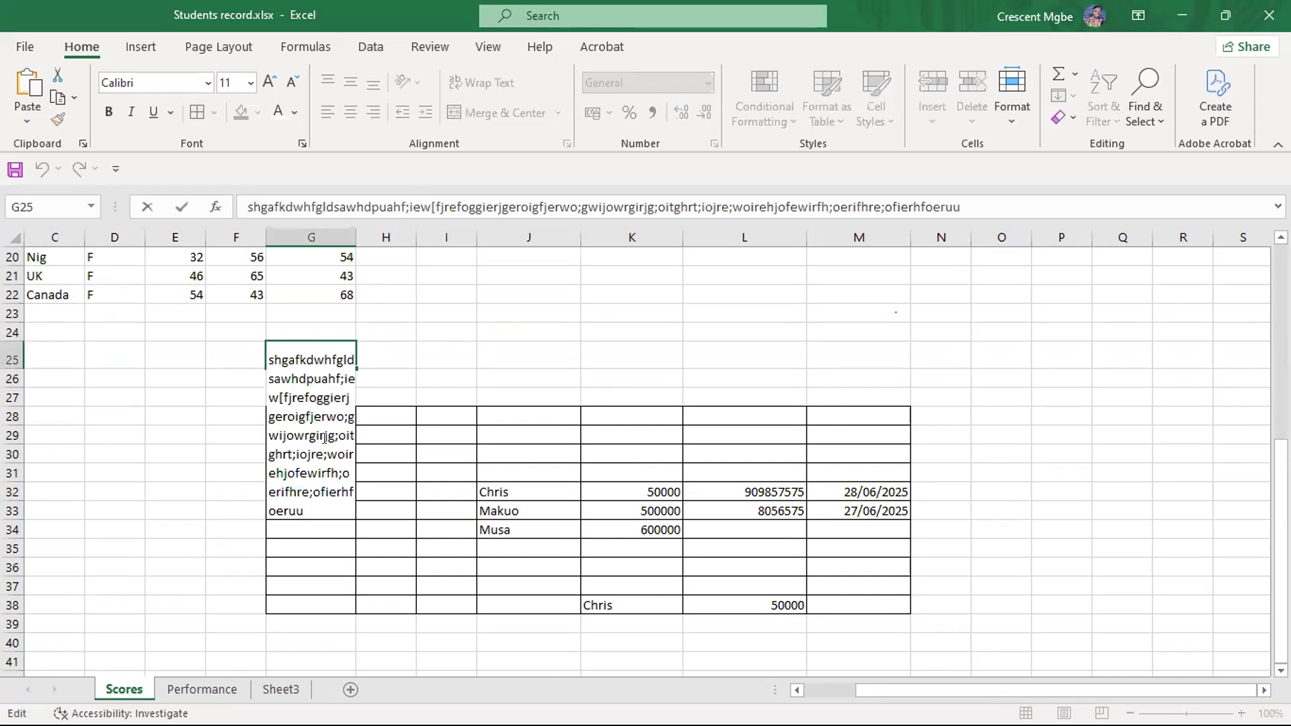
pyautogui.scroll(3, 323, 435)
pyautogui.scroll(-2, 317, 432)
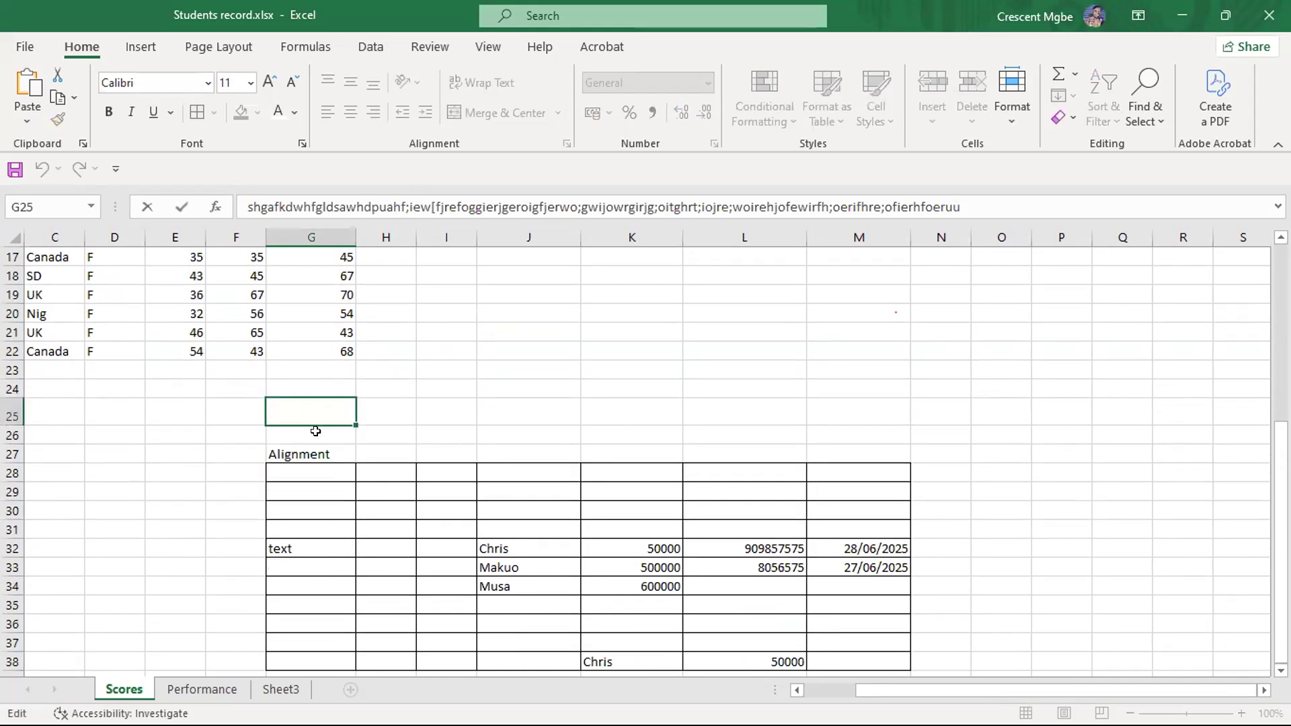
pyautogui.scroll(-1, 316, 431)
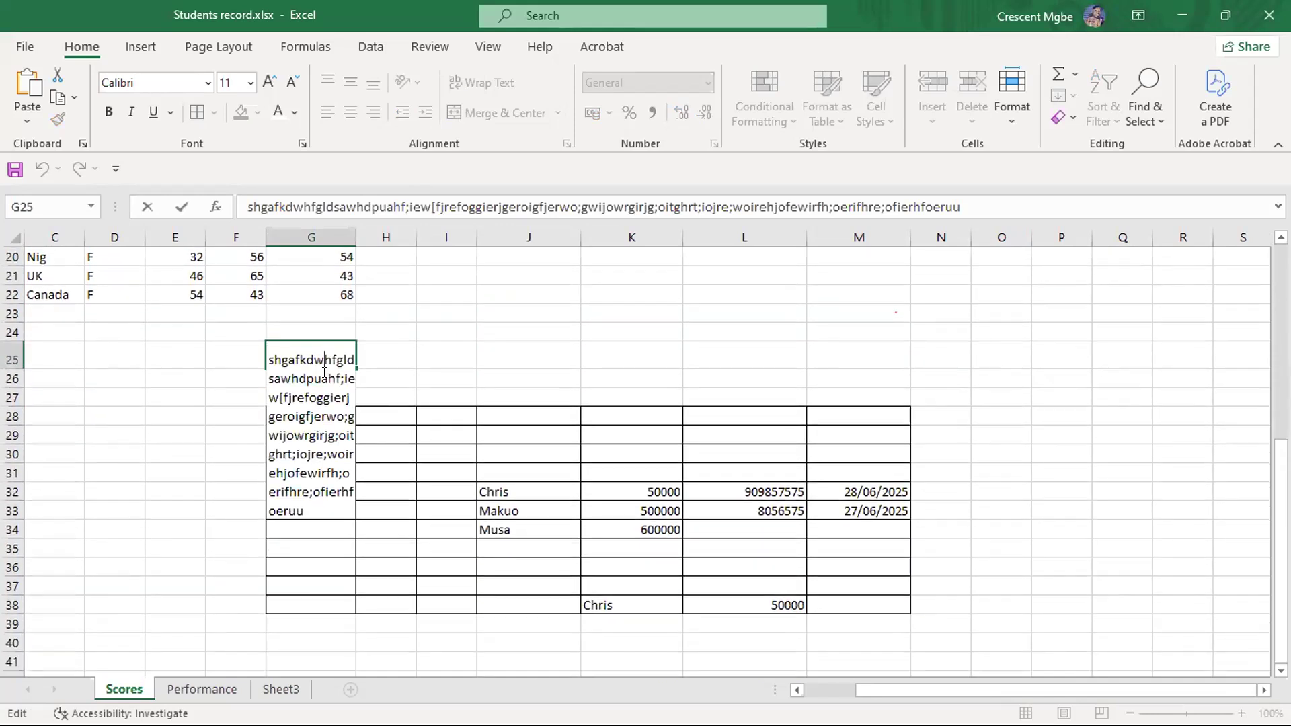
pyautogui.click(571, 357)
pyautogui.click(773, 362)
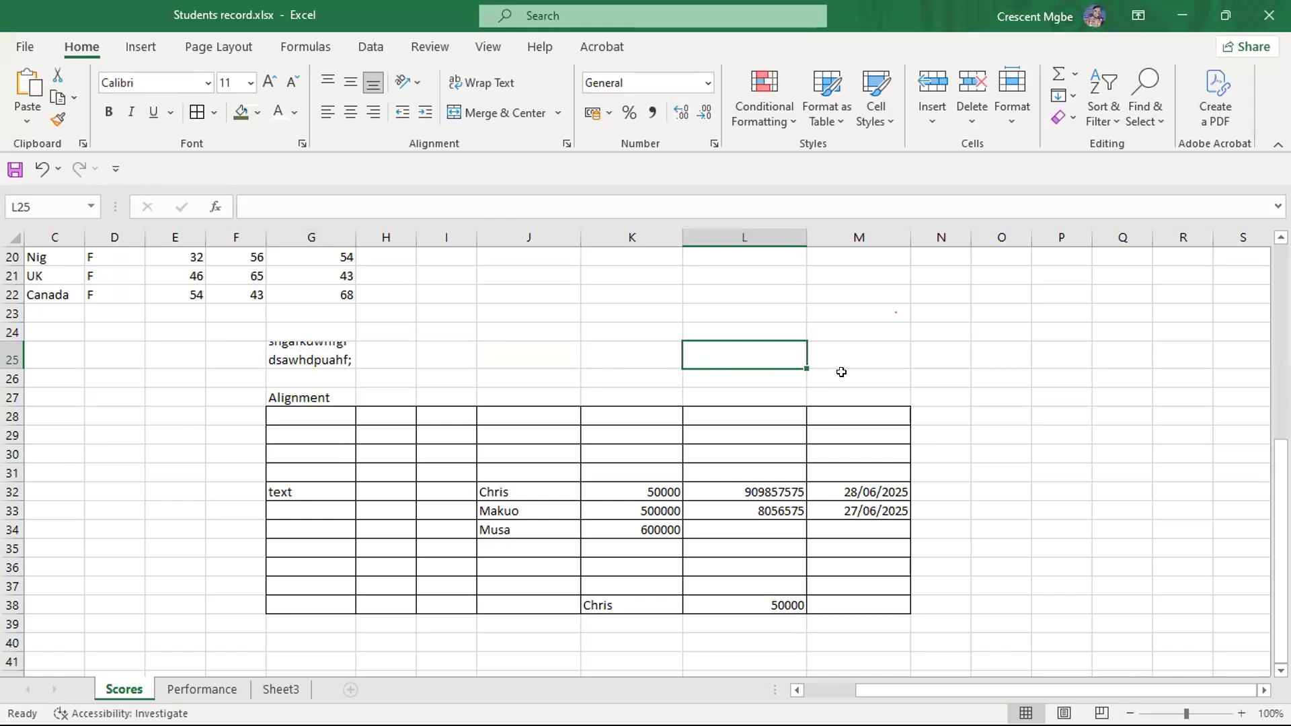
pyautogui.click(1002, 373)
# - Undo the row height change, the text wrapping and the long text entry in G25
pyautogui.hotkey('ctrl', 'z')
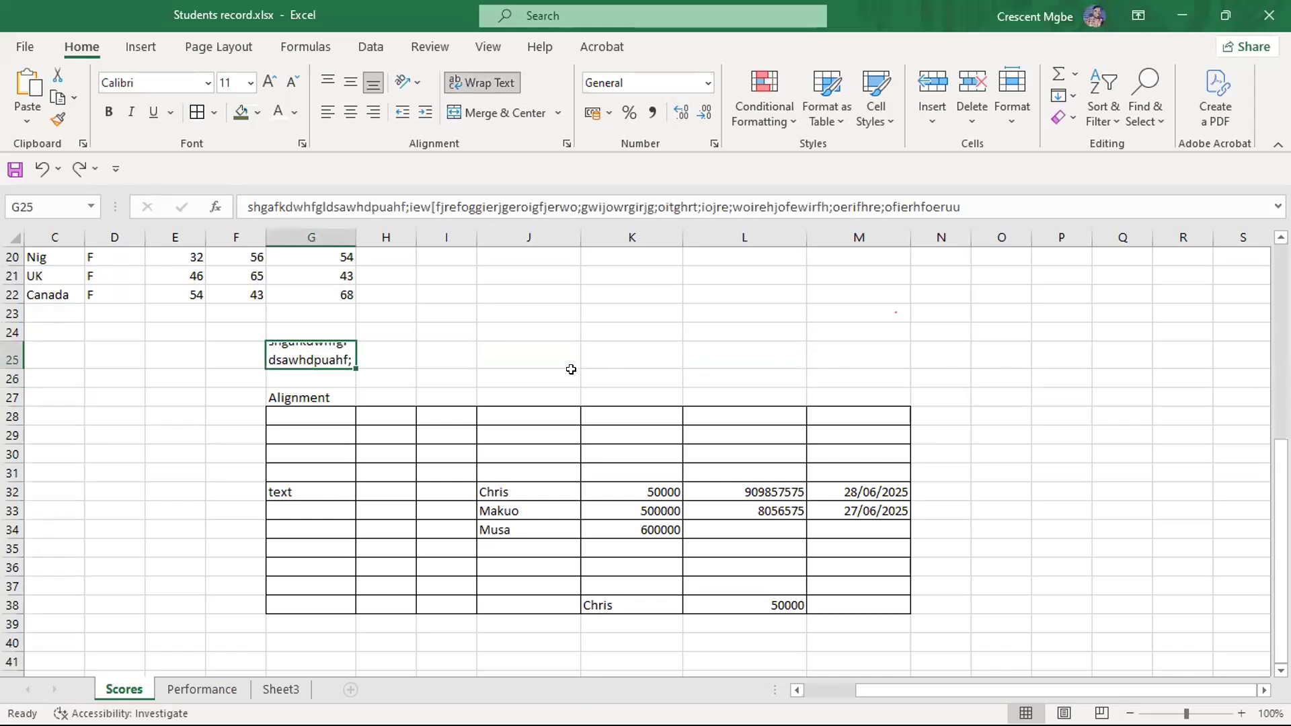
pyautogui.hotkey('ctrl', 'z')
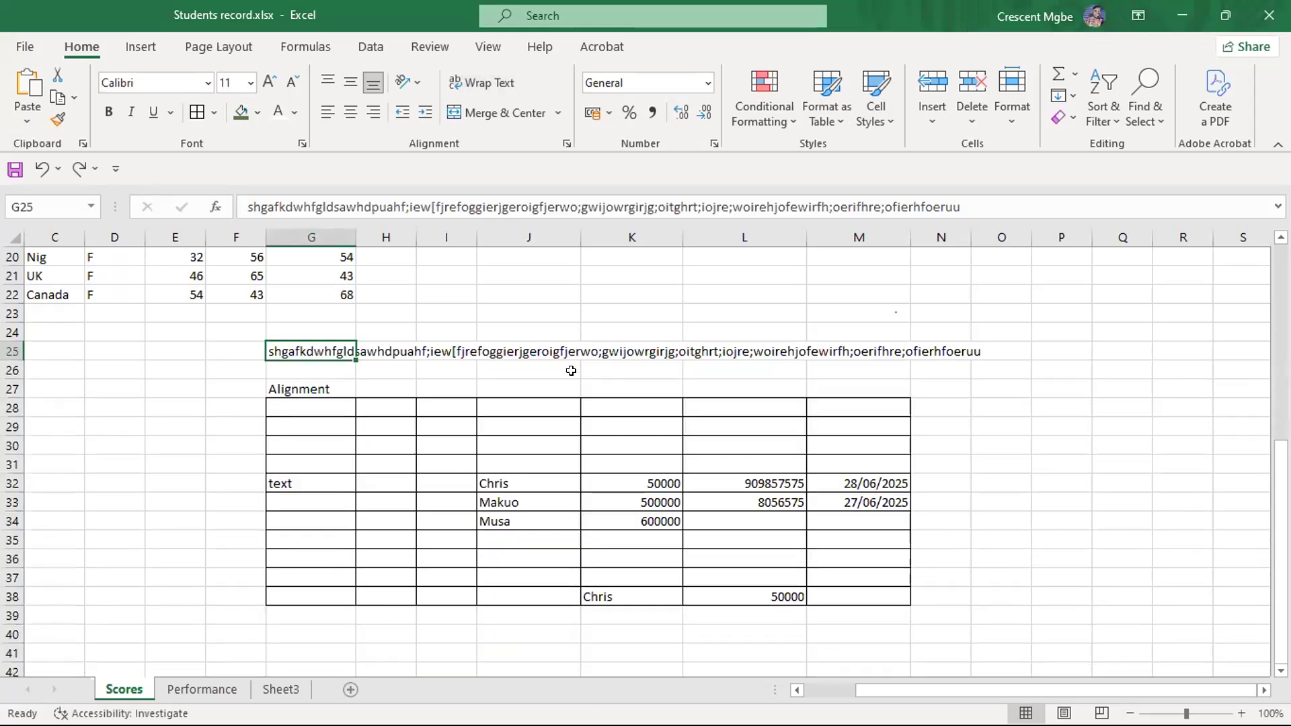
pyautogui.hotkey('ctrl', 'z')
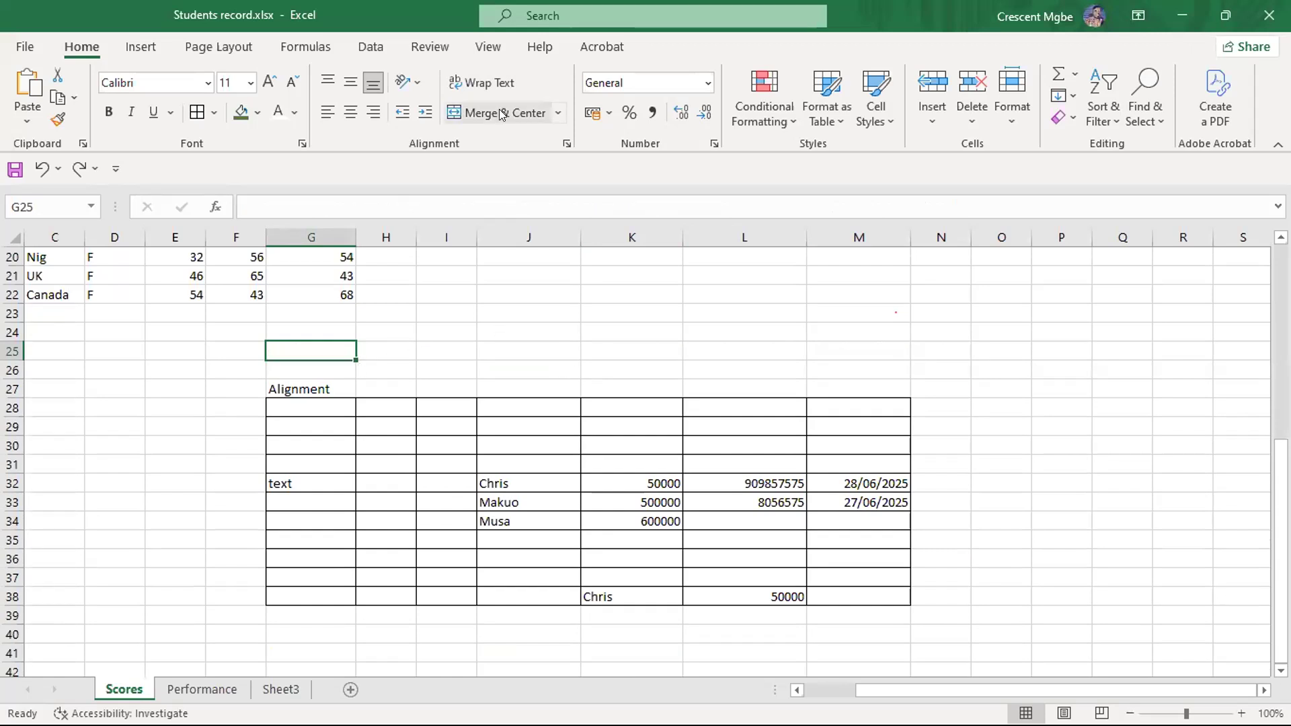
# - Merge and centre the Alignment heading across G27:M27, spanning the full width of the table below it
pyautogui.click(328, 386)
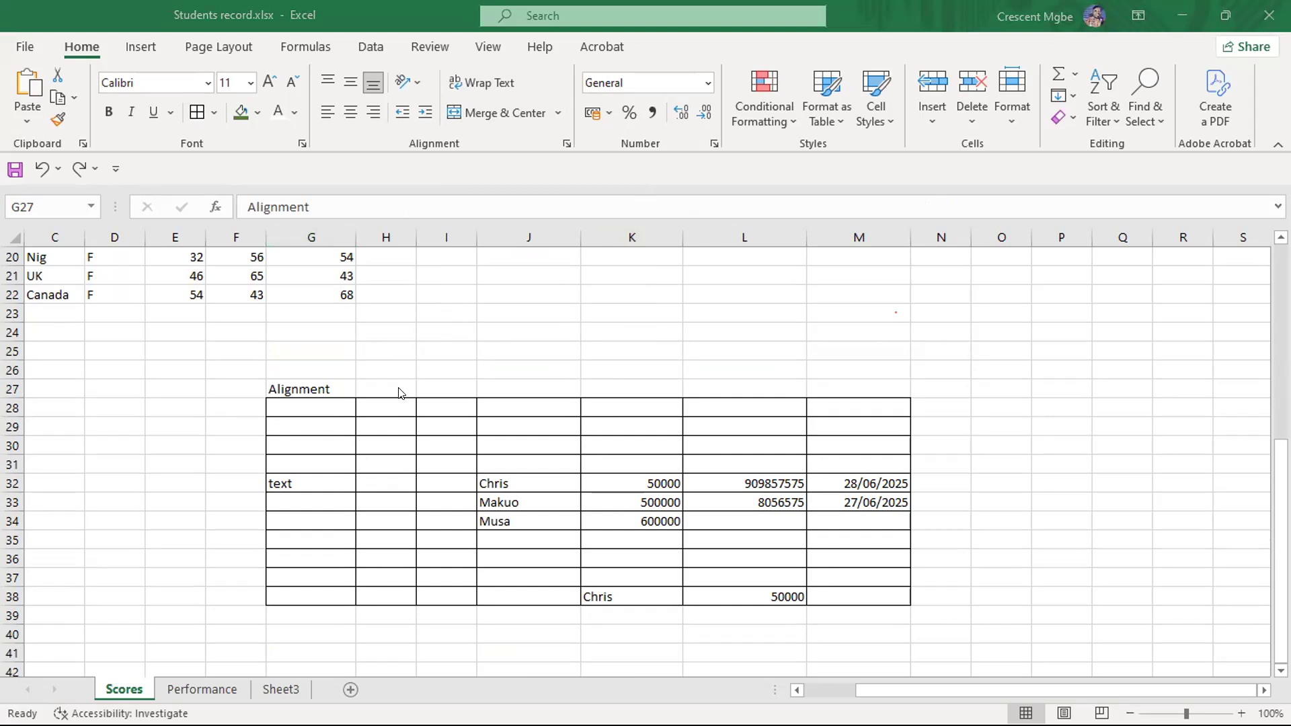
pyautogui.click(552, 384)
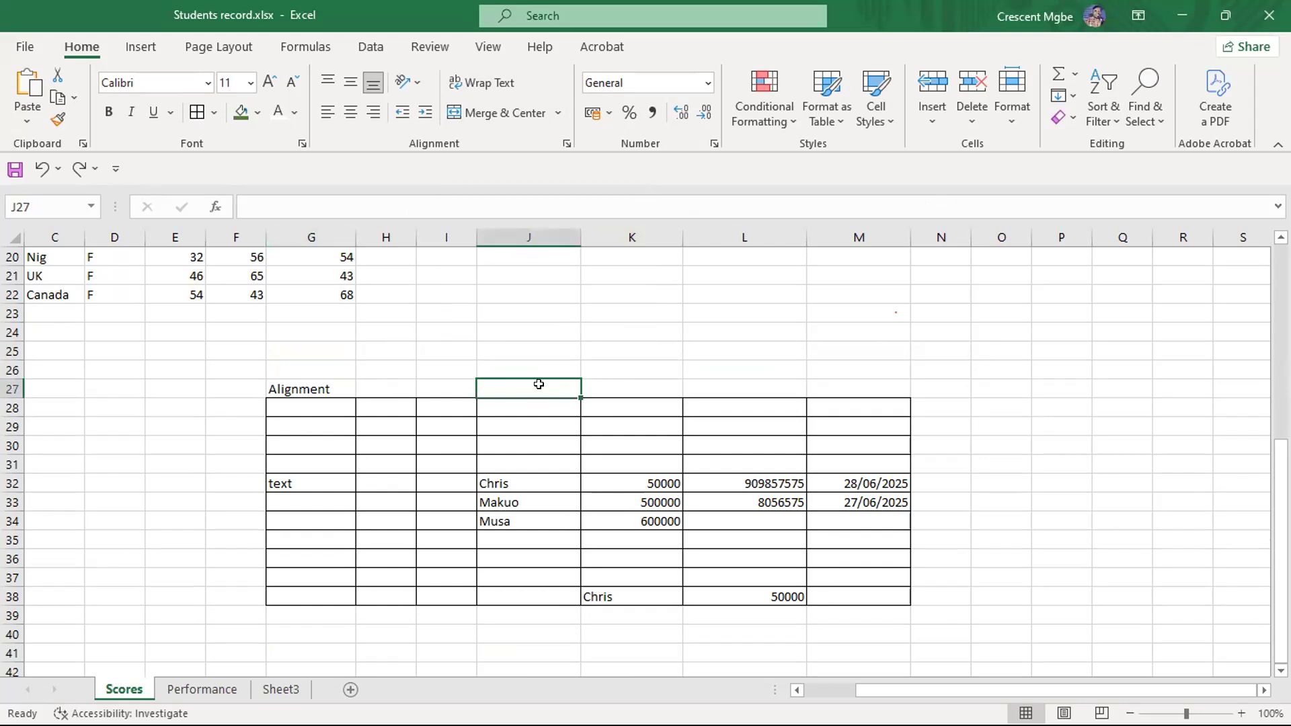
pyautogui.click(279, 388)
pyautogui.click(897, 385)
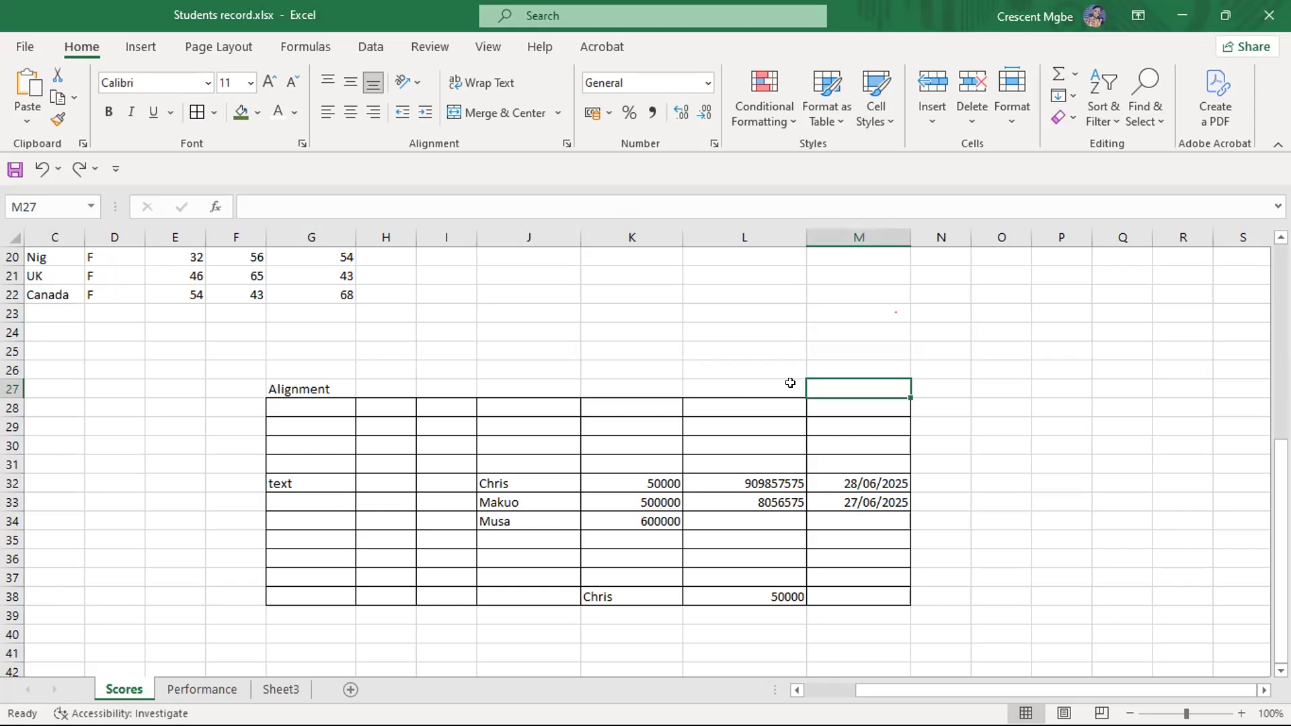
pyautogui.moveTo(839, 382); pyautogui.dragTo(363, 390)
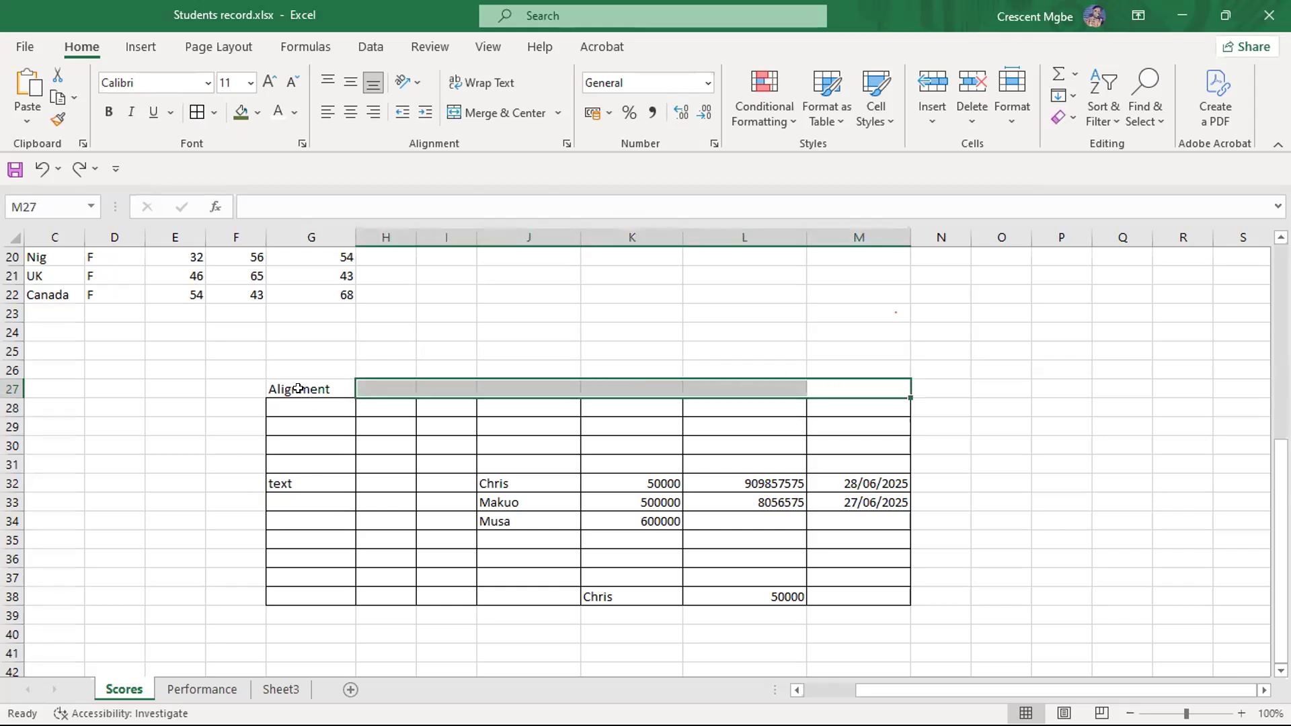
pyautogui.click(1037, 363)
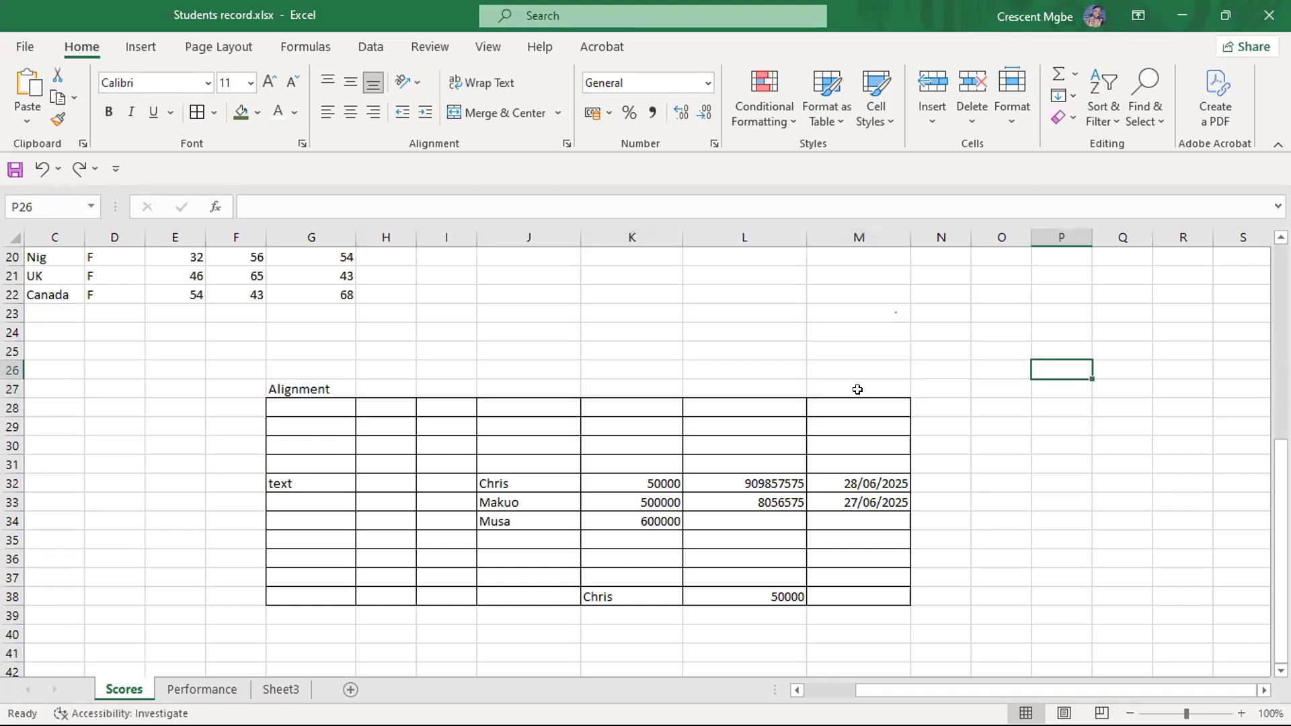
pyautogui.click(293, 388)
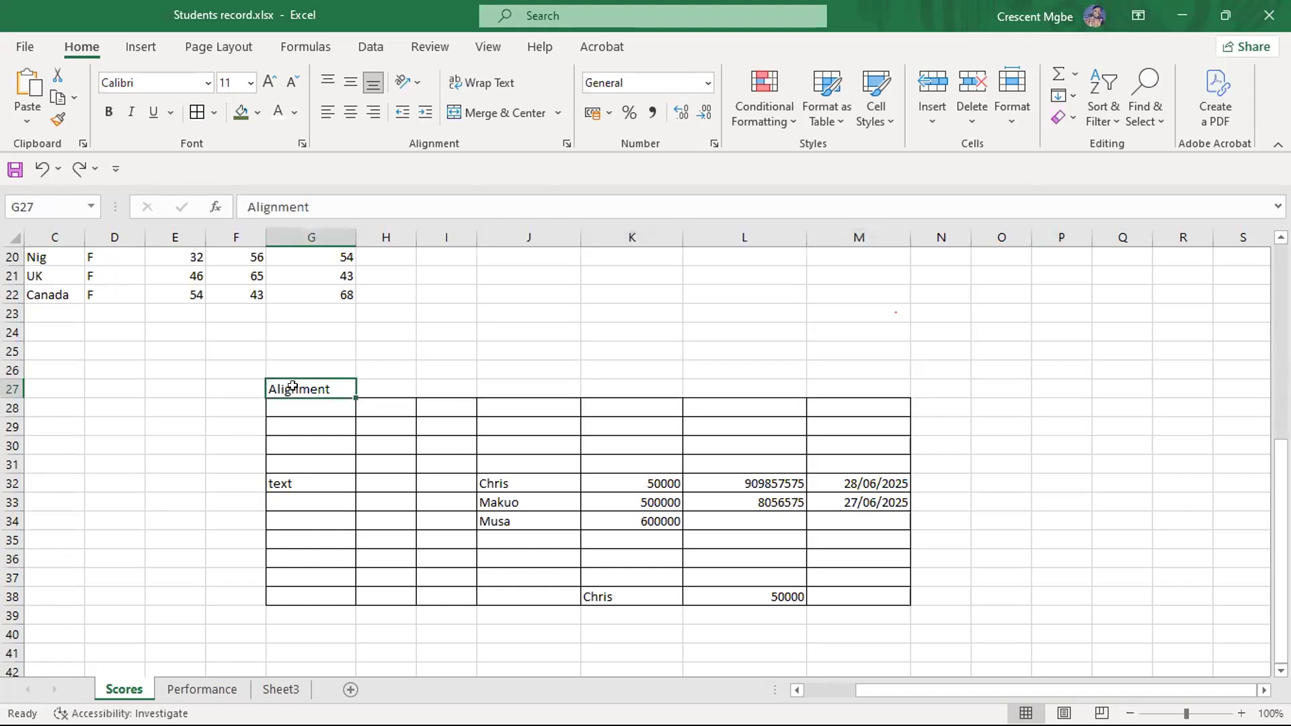
pyautogui.moveTo(314, 387); pyautogui.dragTo(831, 388)
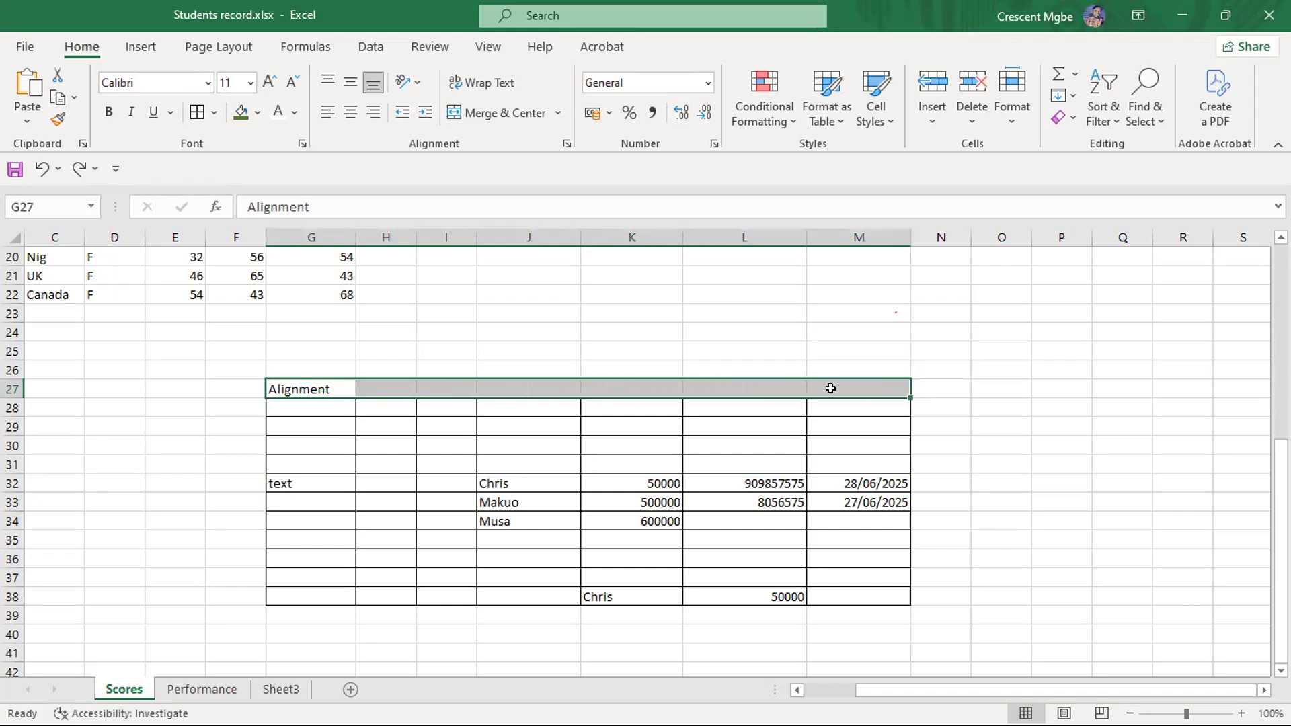
pyautogui.click(499, 107)
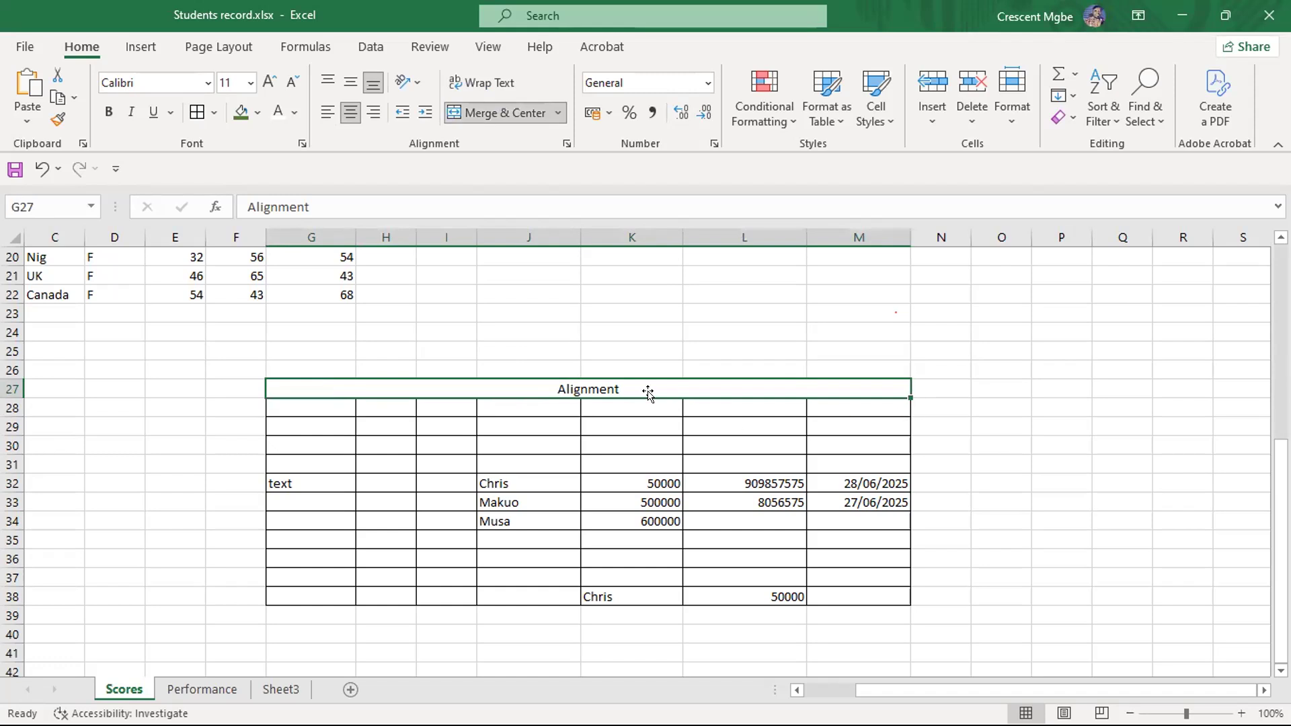
pyautogui.click(1071, 385)
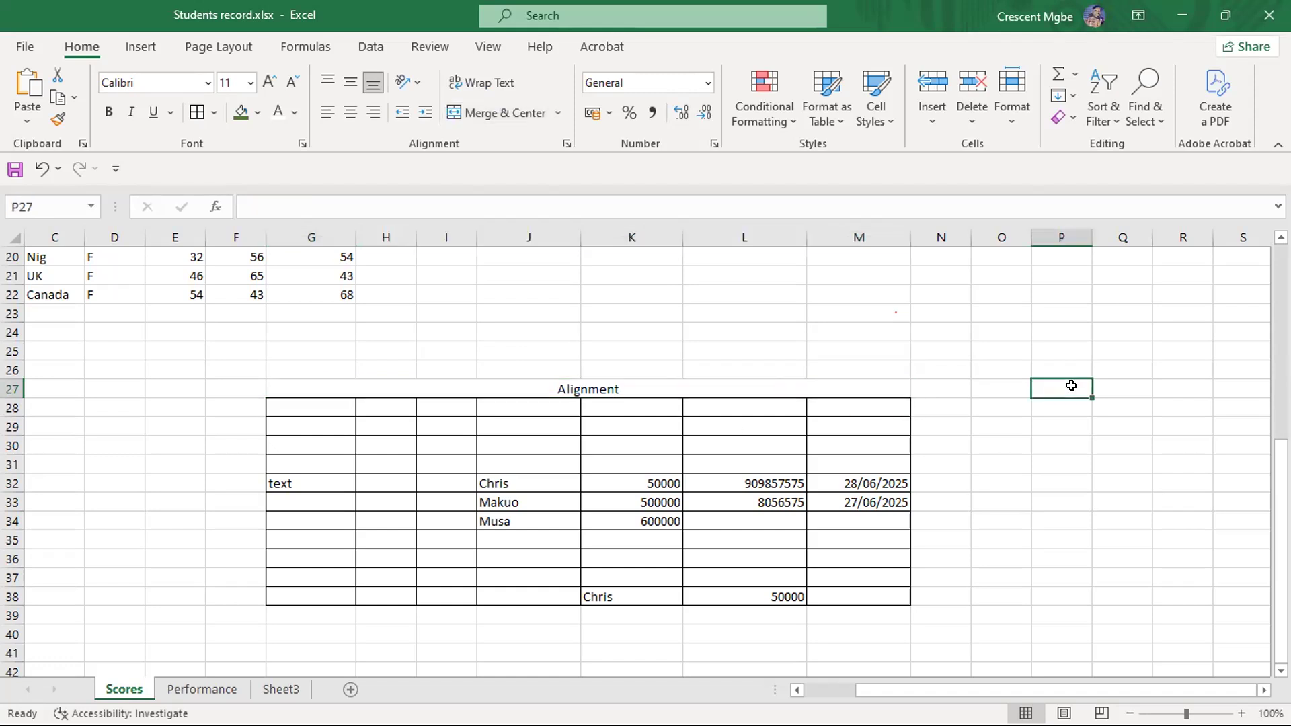
pyautogui.click(885, 385)
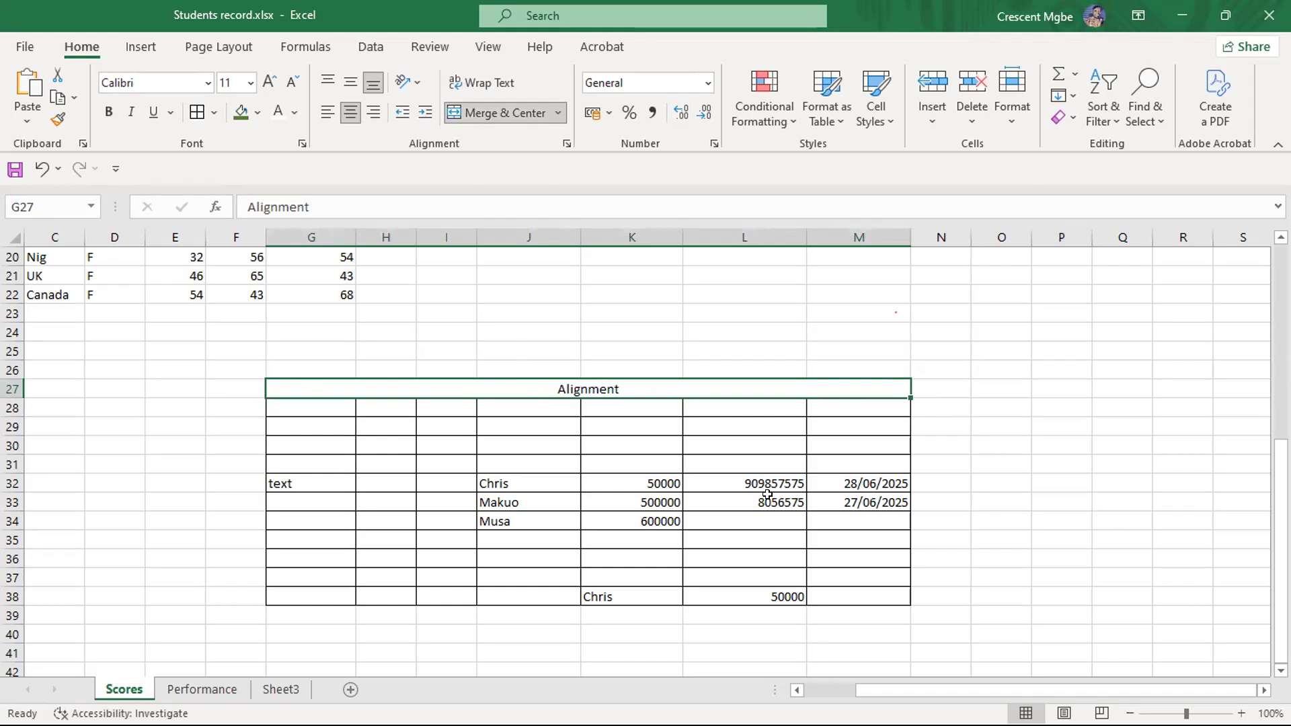
# - Delete the contents of F26:M39, covering the Alignment heading and all practice entries in the table
pyautogui.click(1007, 496)
pyautogui.moveTo(236, 364); pyautogui.dragTo(857, 601)
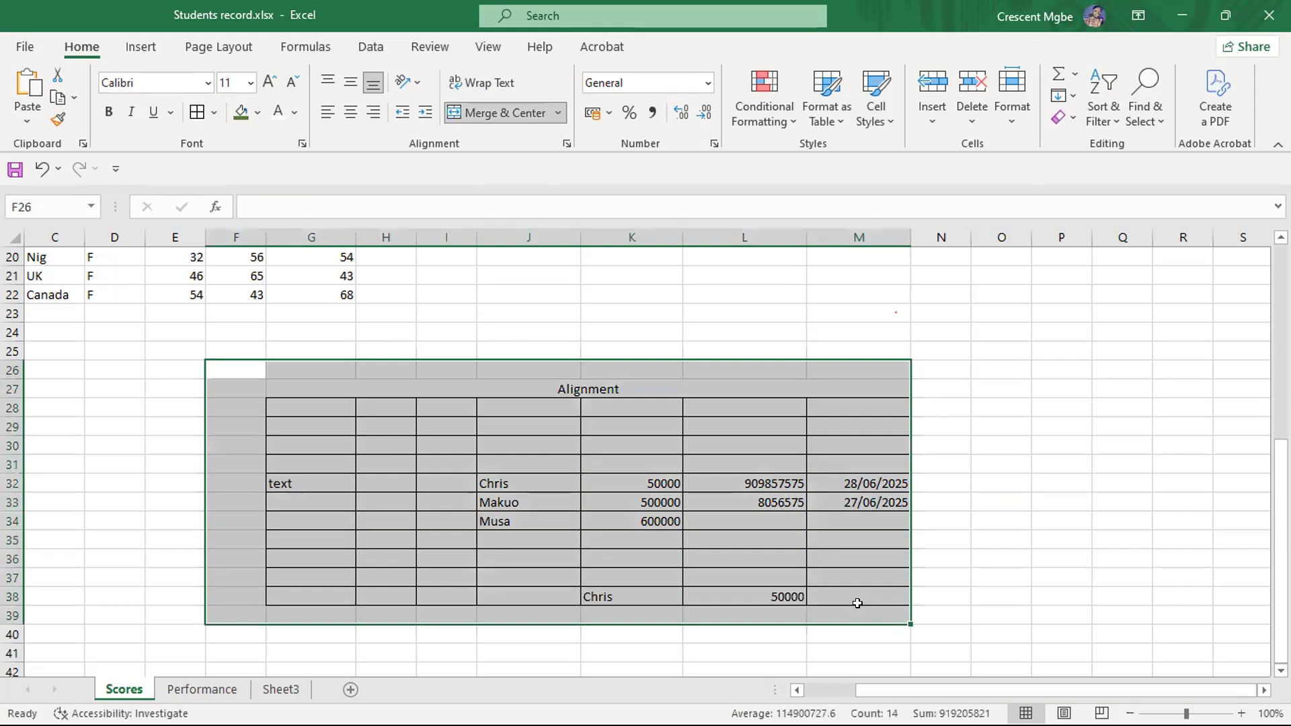
pyautogui.press('Delete')
pyautogui.click(706, 498)
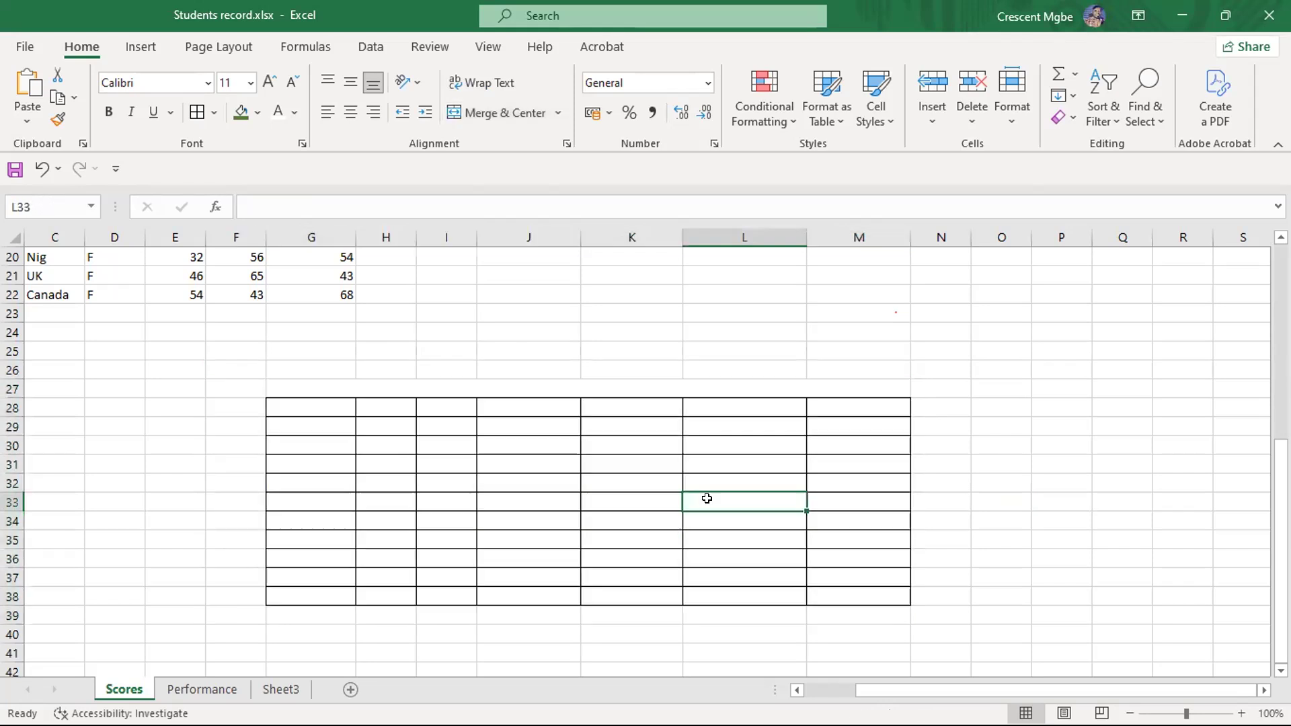
# - Remove all borders from the emptied practice table in G28:M38
pyautogui.moveTo(299, 405); pyautogui.dragTo(872, 595)
pyautogui.click(215, 113)
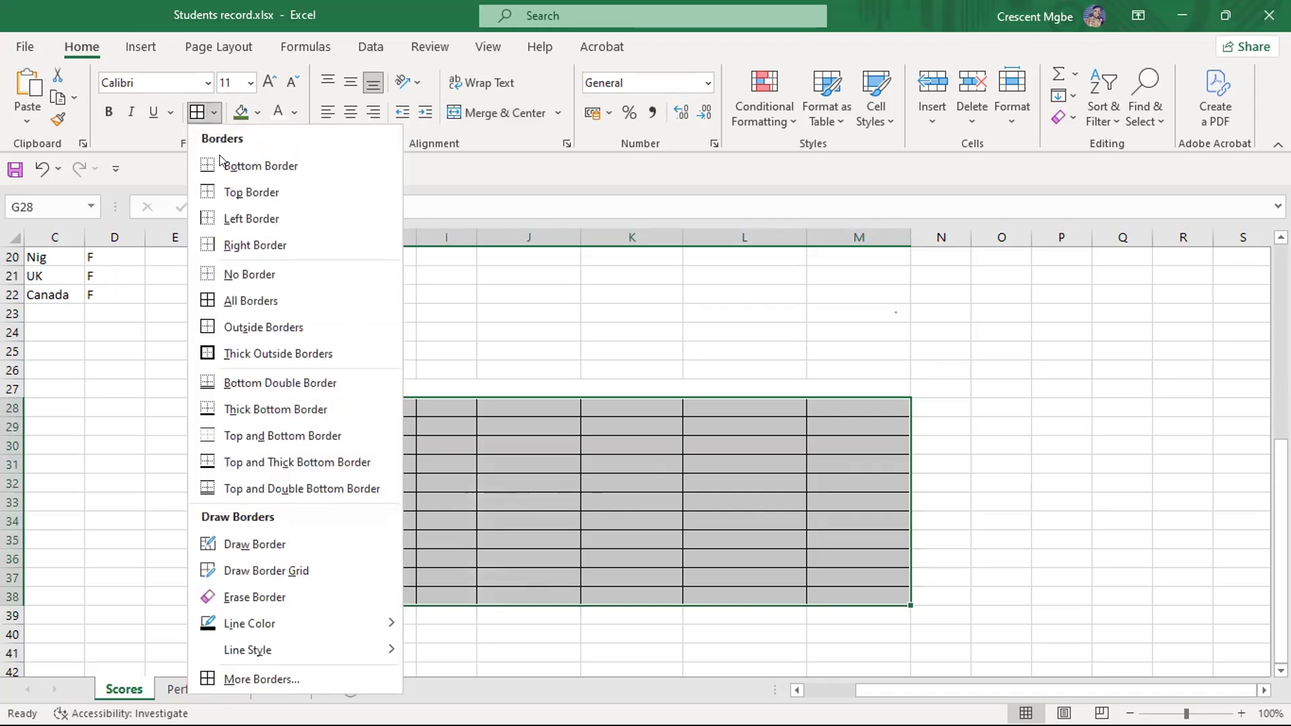
pyautogui.click(266, 272)
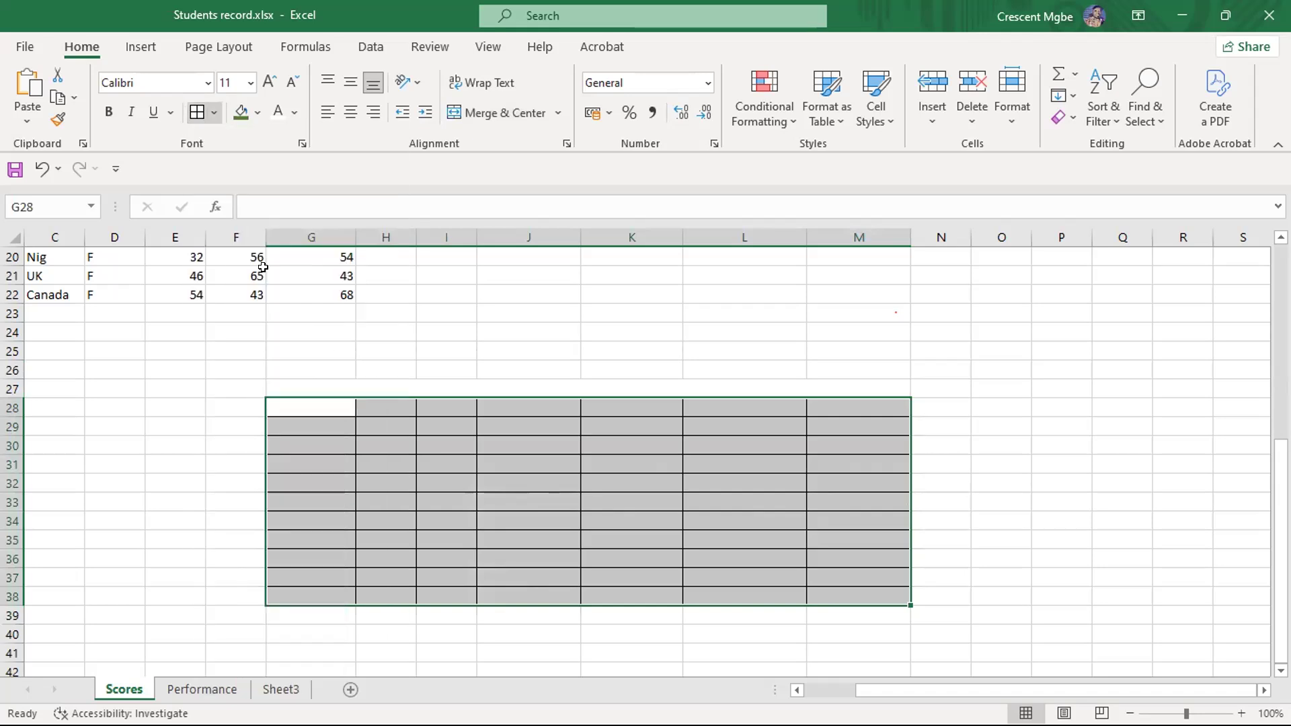
pyautogui.click(996, 386)
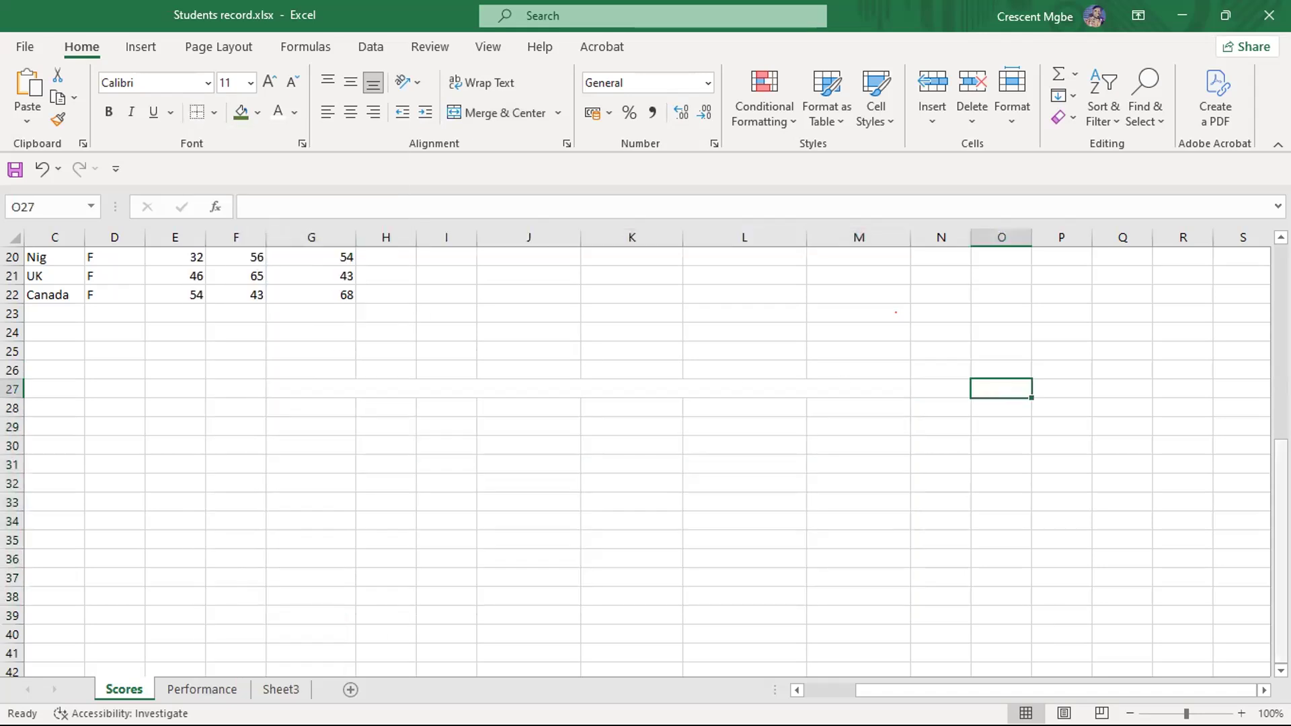
# - Look over the student score table, and switch to the presentation's Formatting slide to review the formatting topics
pyautogui.scroll(6, 1264, 316)
pyautogui.moveTo(991, 693); pyautogui.dragTo(940, 694)
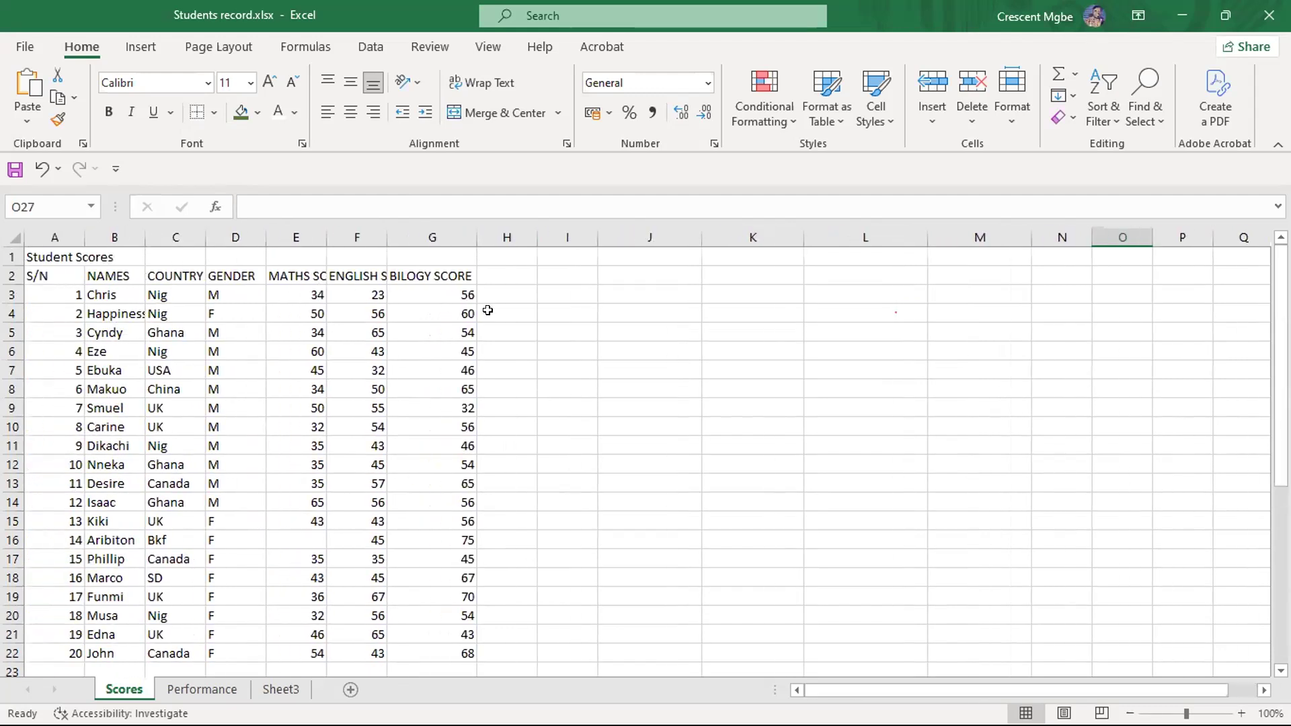
pyautogui.scroll(-2, 631, 386)
pyautogui.scroll(2, 631, 387)
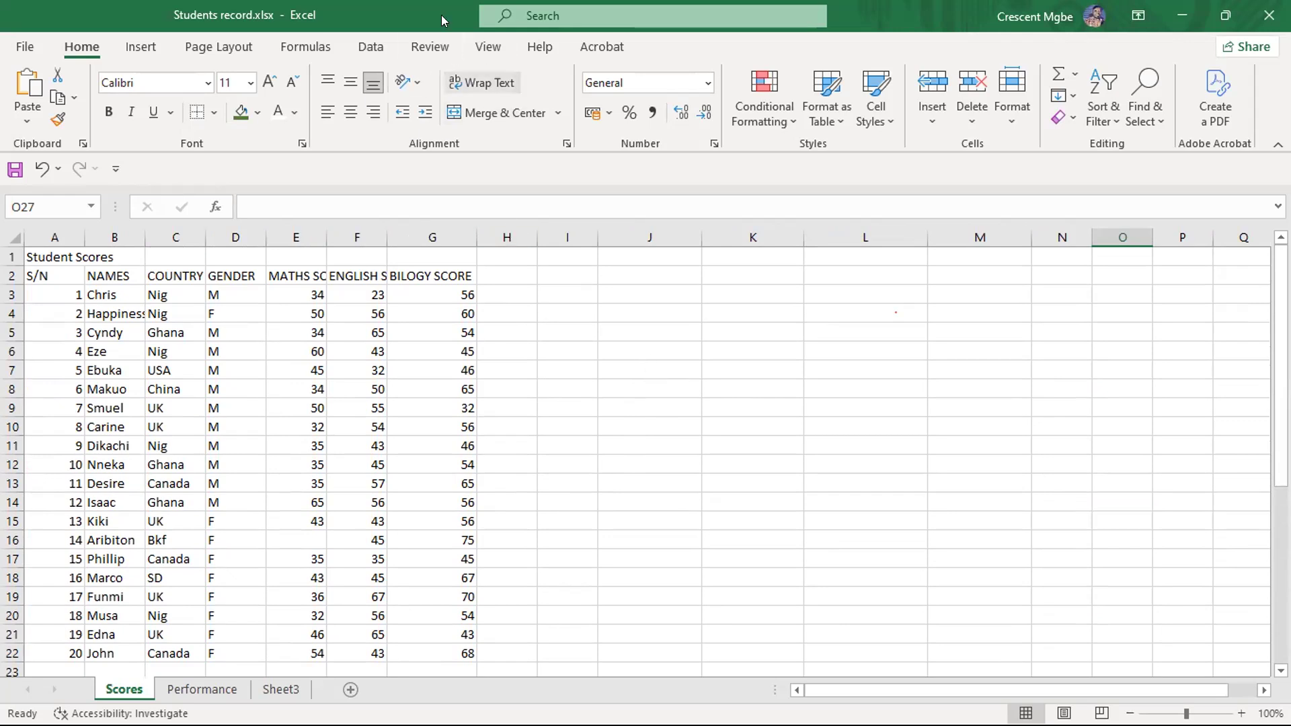
pyautogui.press('super+Tab')
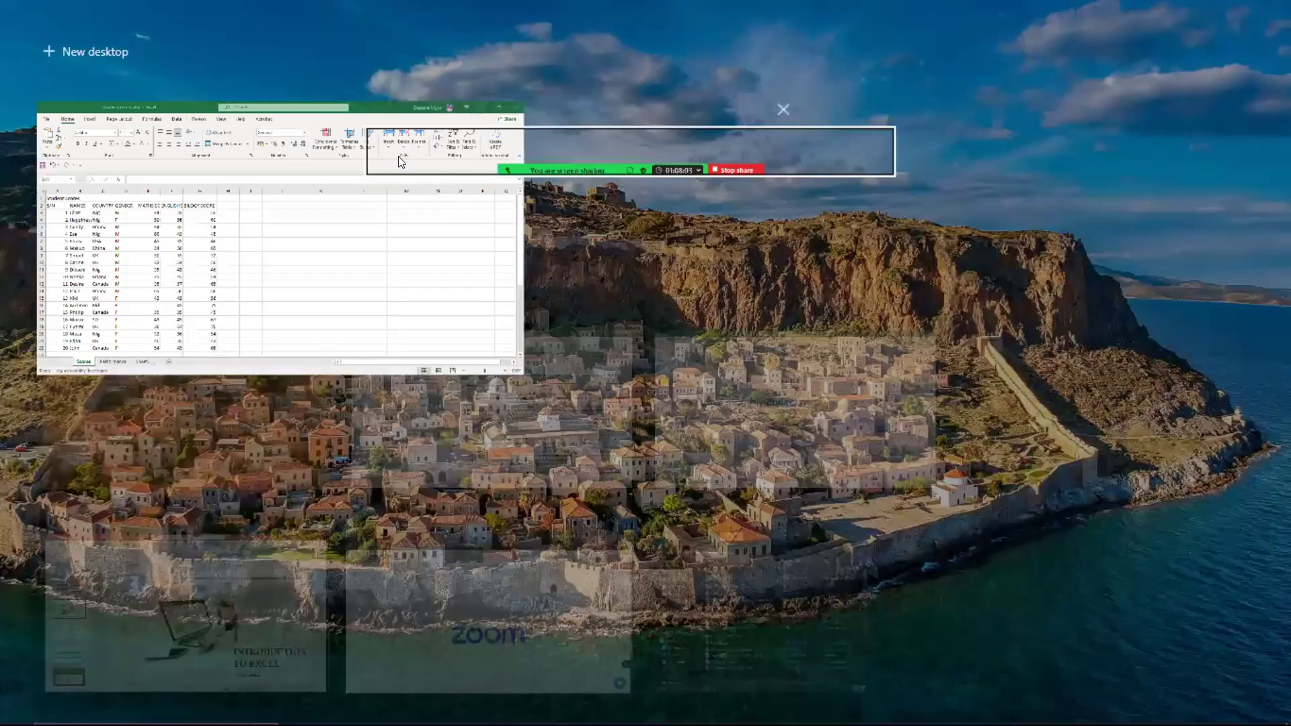
pyautogui.click(243, 380)
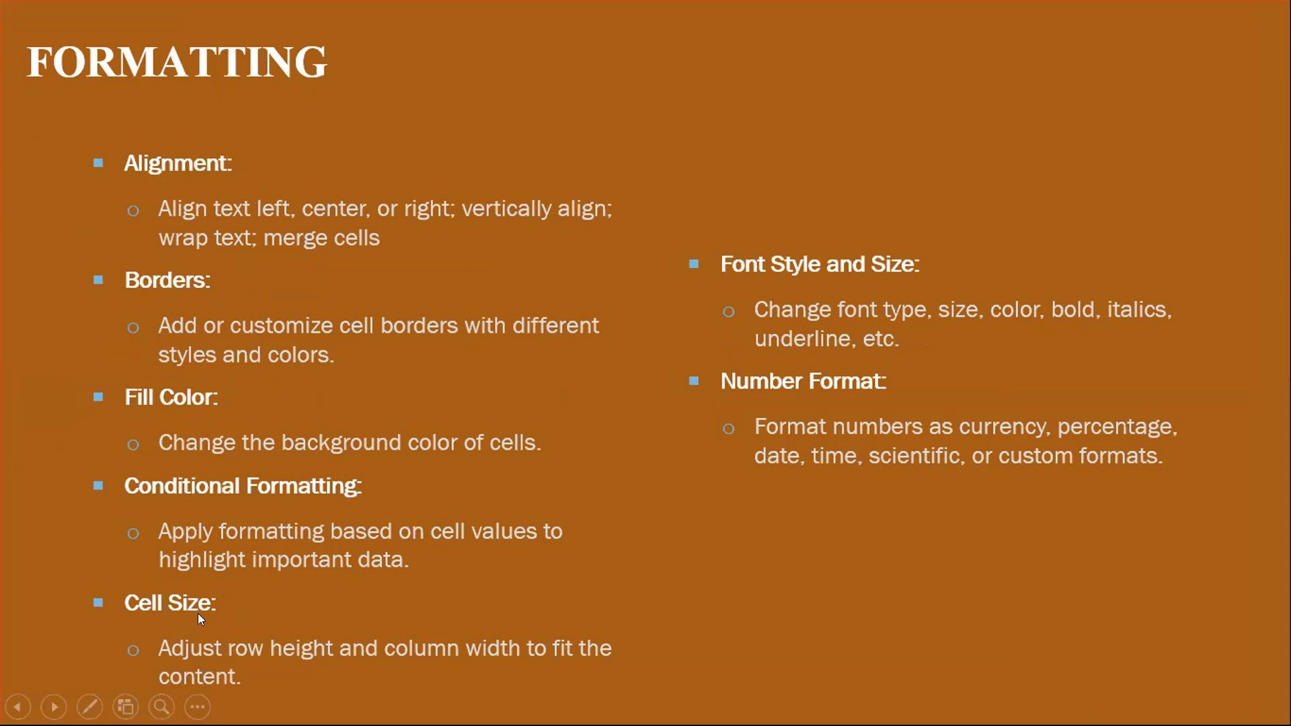
# - Switch back to the Students record workbook in Excel and look over the rows of the score table
pyautogui.press('super+Tab')
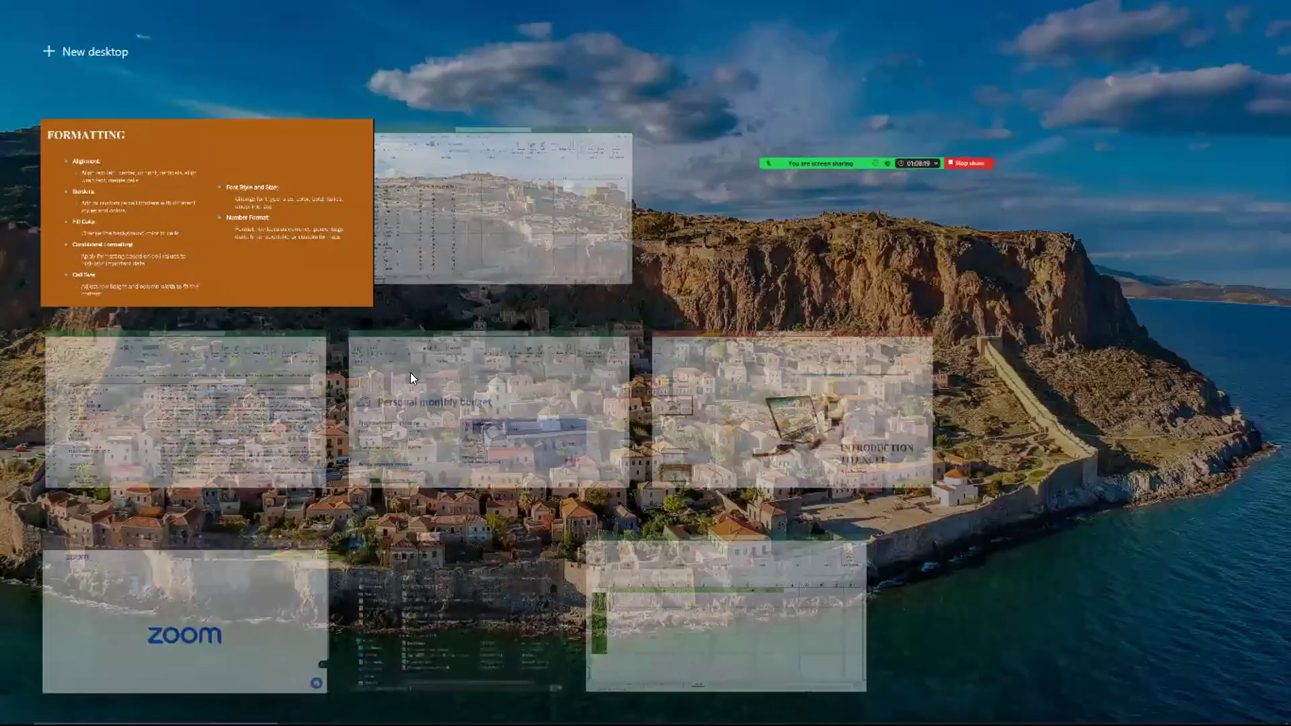
pyautogui.click(488, 254)
pyautogui.press('super')
pyautogui.press('super')
pyautogui.scroll(-1, 226, 296)
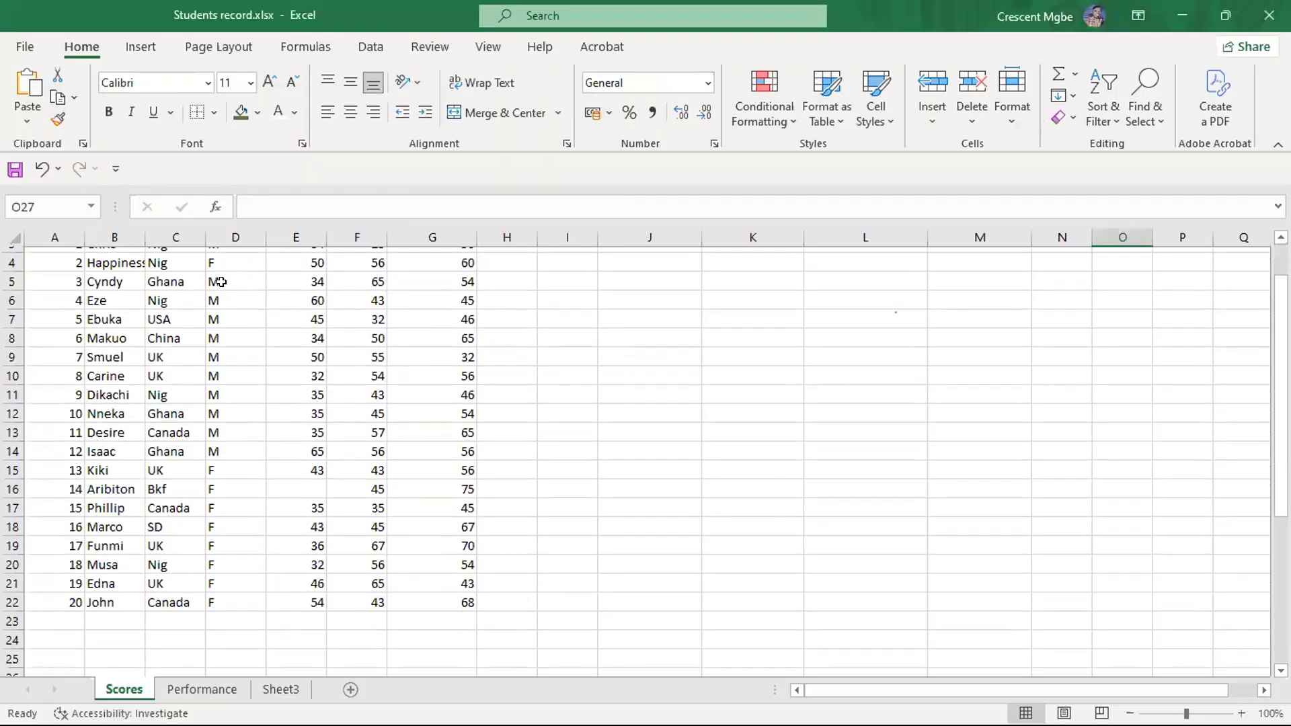
pyautogui.scroll(1, 236, 339)
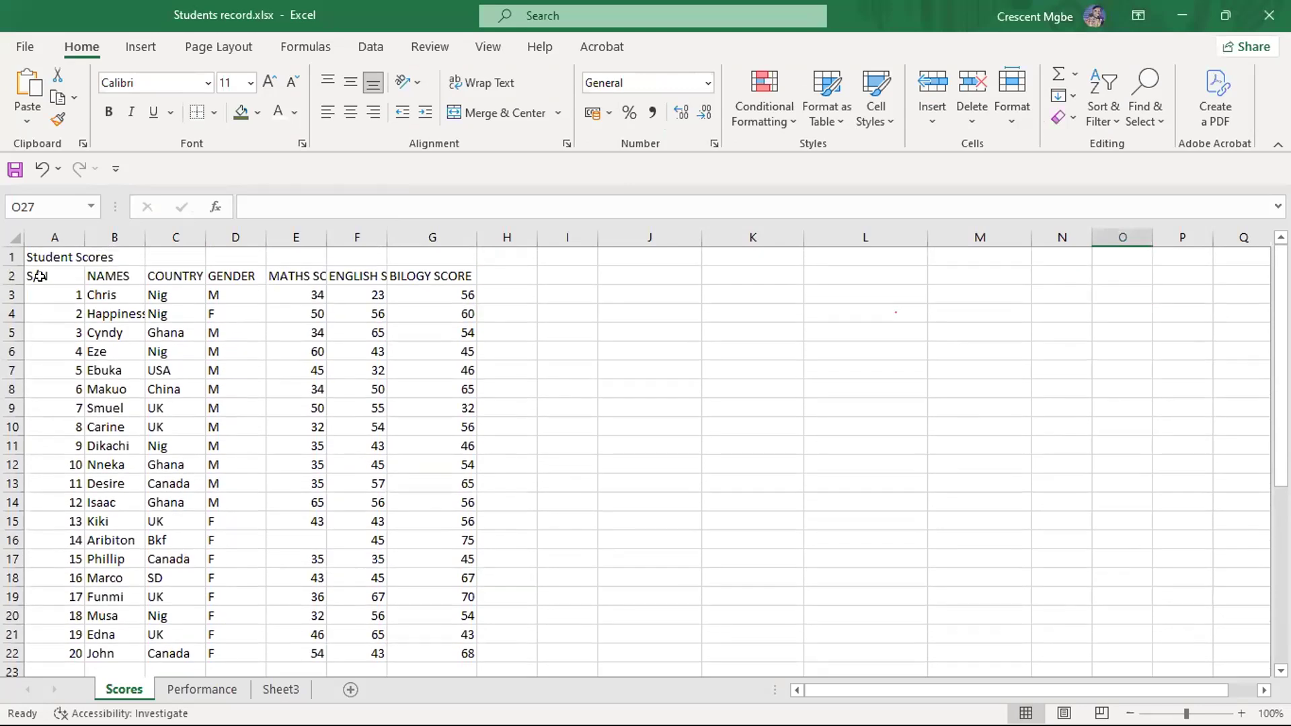
# - Examine the Student Scores title, sample names and the row 2 headings up to E2 for text that does not fit its column
pyautogui.click(38, 255)
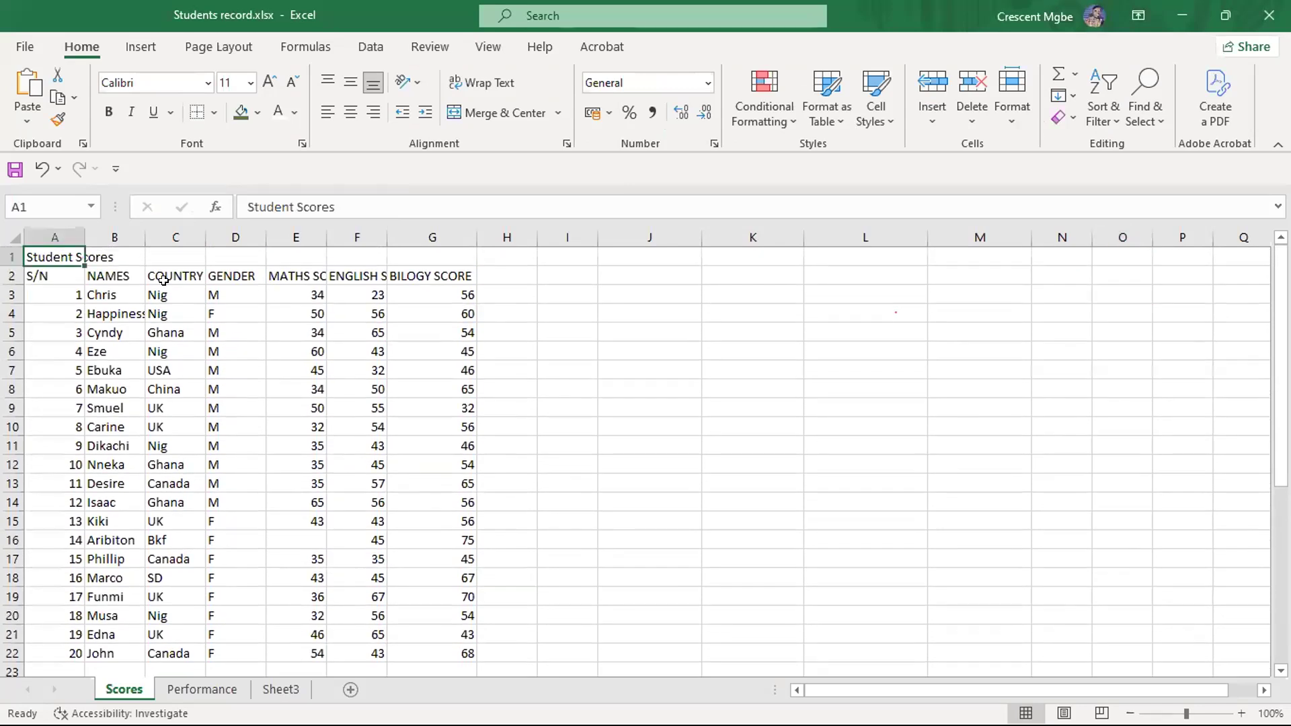
pyautogui.click(91, 327)
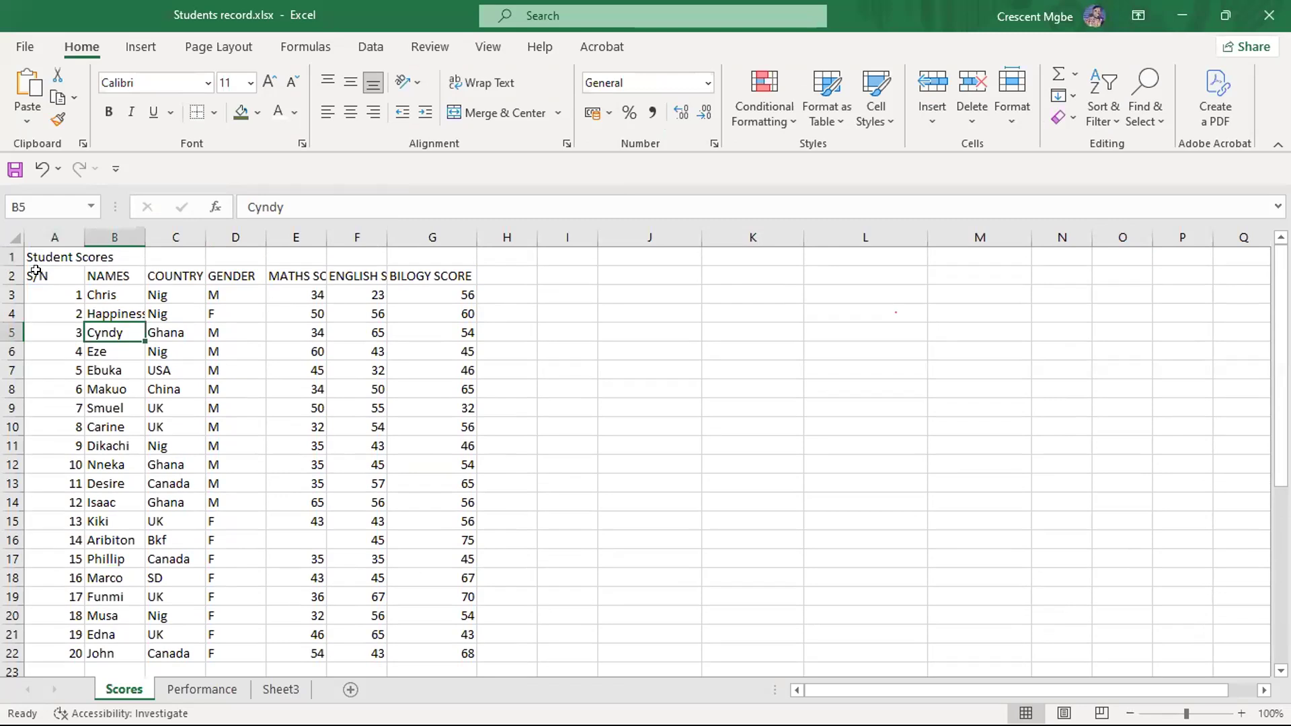
pyautogui.click(35, 276)
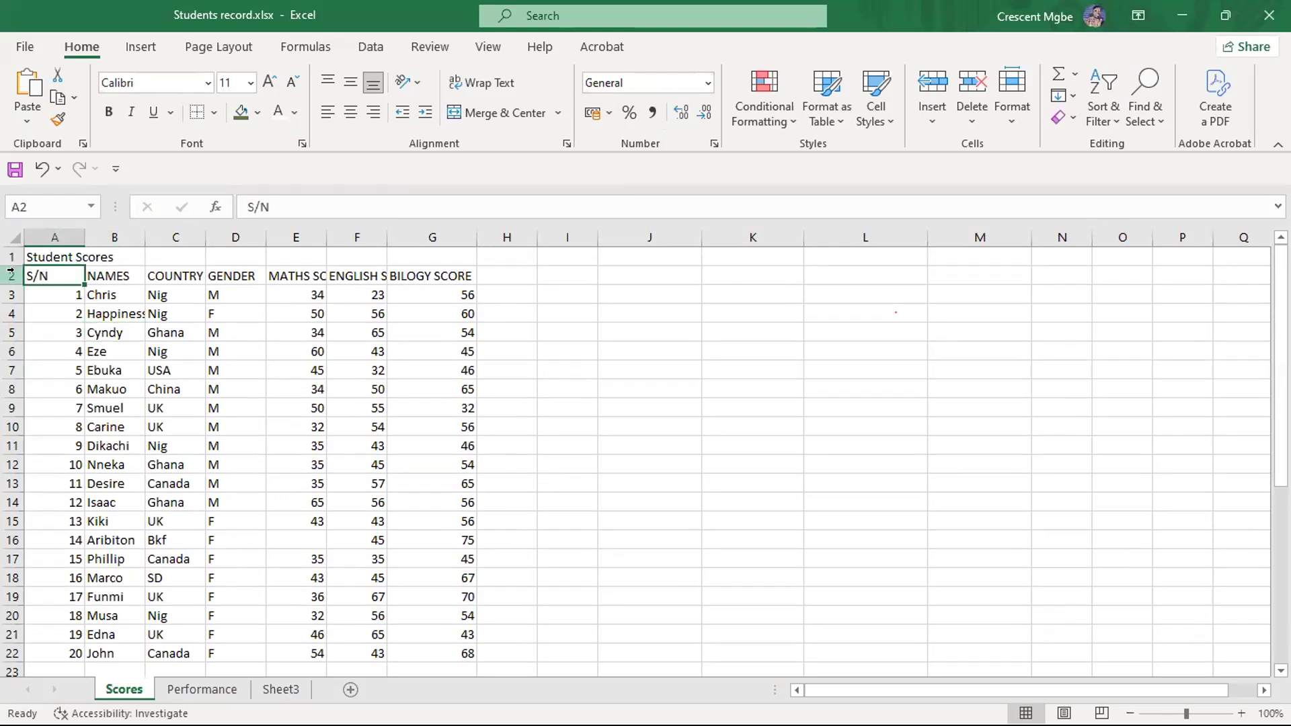
pyautogui.moveTo(81, 226); pyautogui.dragTo(80, 226)
pyautogui.click(125, 369)
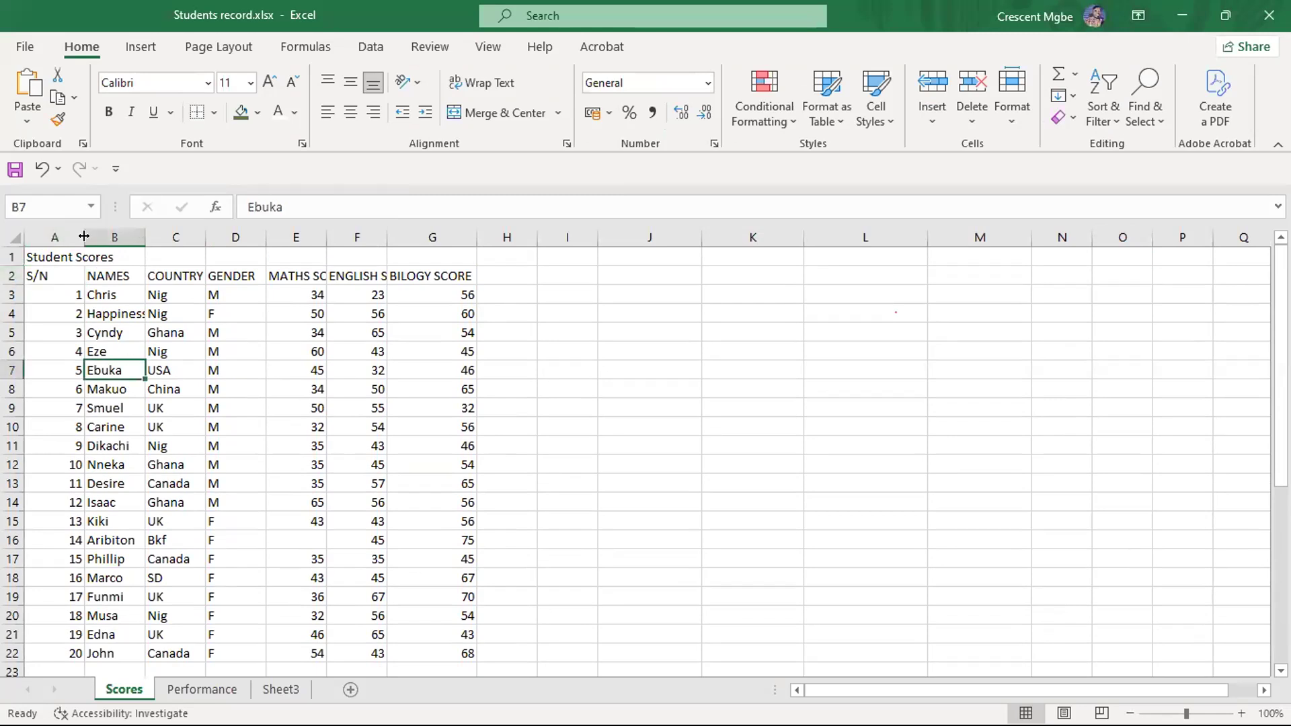
pyautogui.click(190, 274)
pyautogui.click(228, 274)
pyautogui.click(286, 272)
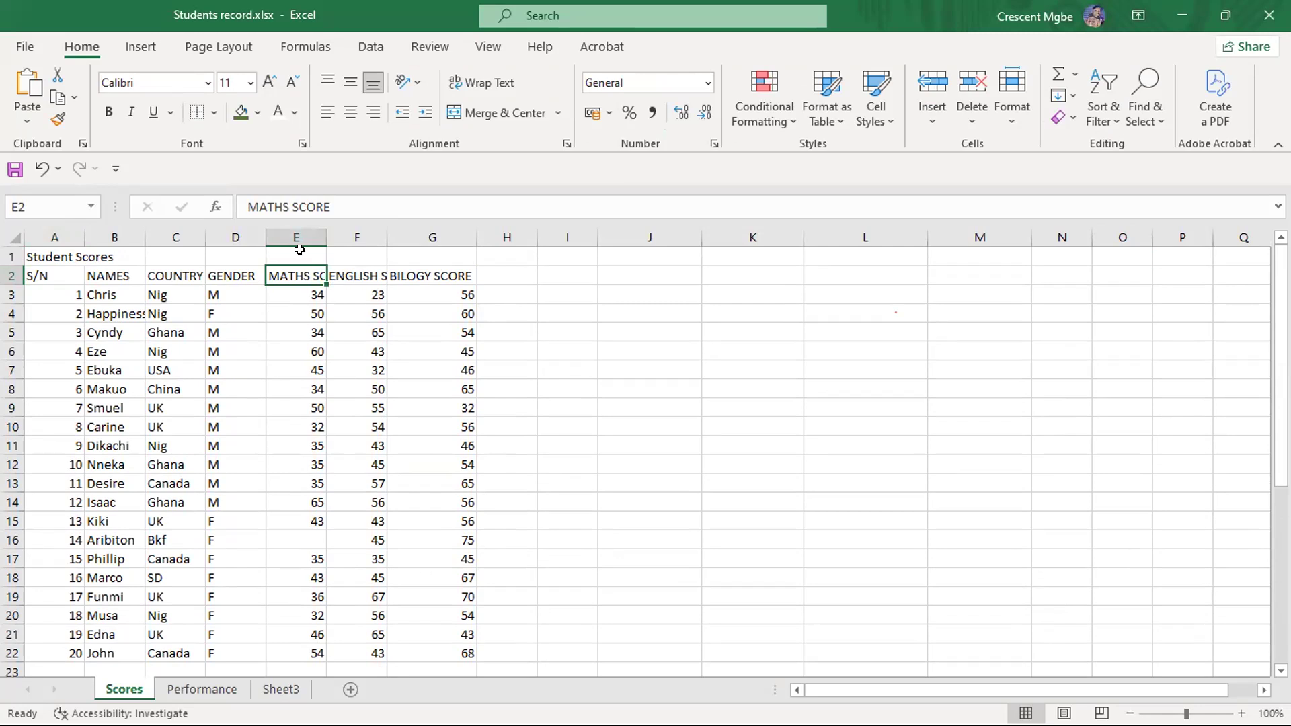
# - Try widening column E manually, undo it, try auto-fitting columns E and F to their headings, and undo those width changes
pyautogui.moveTo(327, 235); pyautogui.dragTo(375, 233)
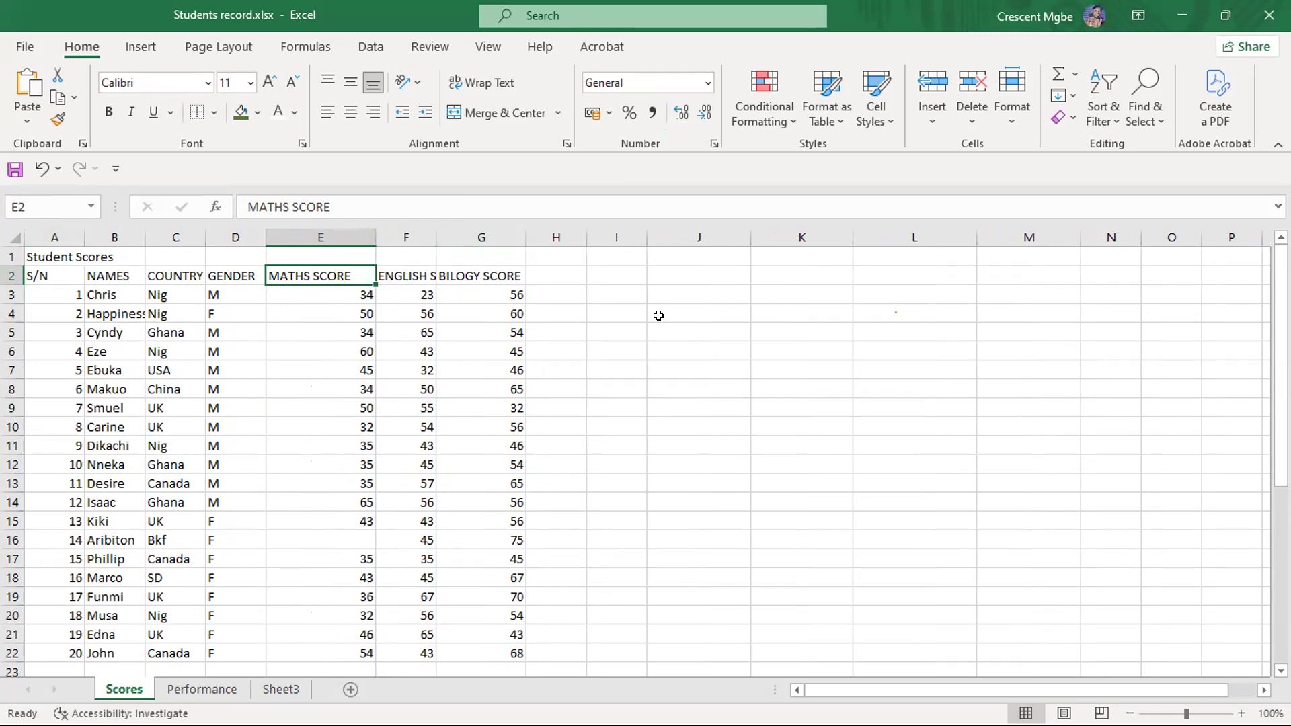
pyautogui.hotkey('ctrl', 'z')
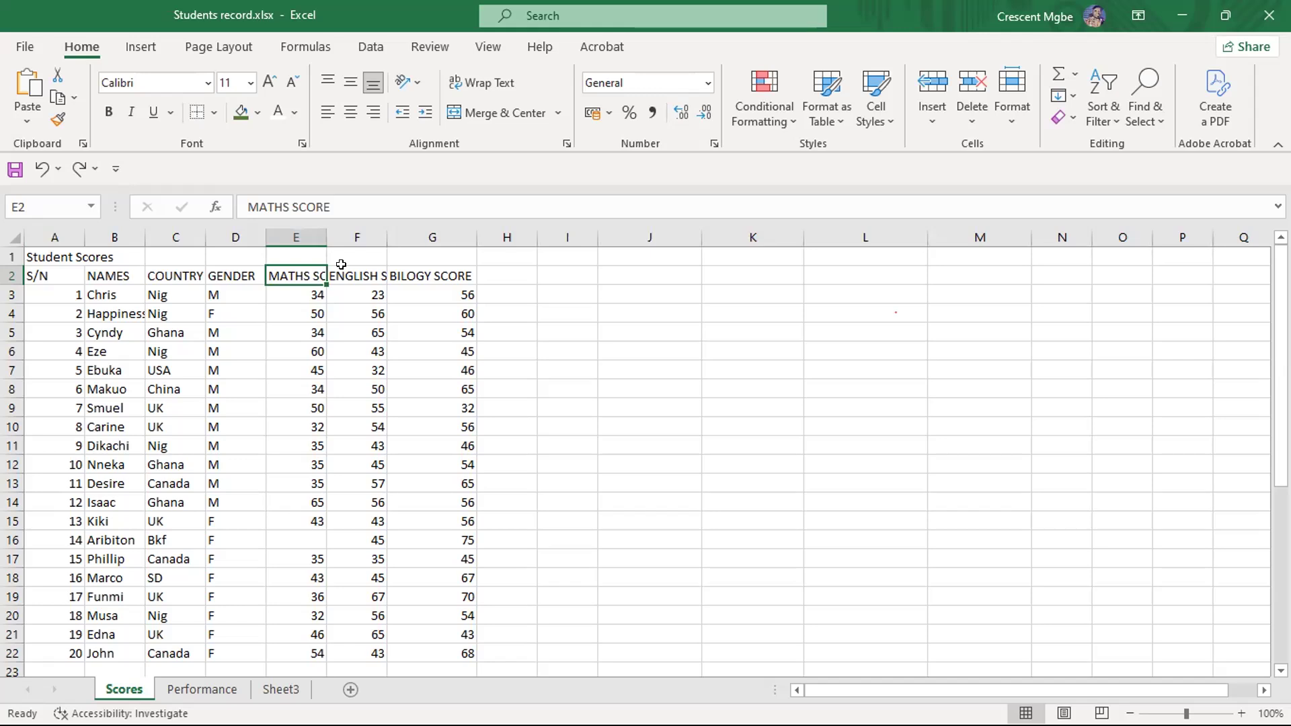
pyautogui.doubleClick(326, 232)
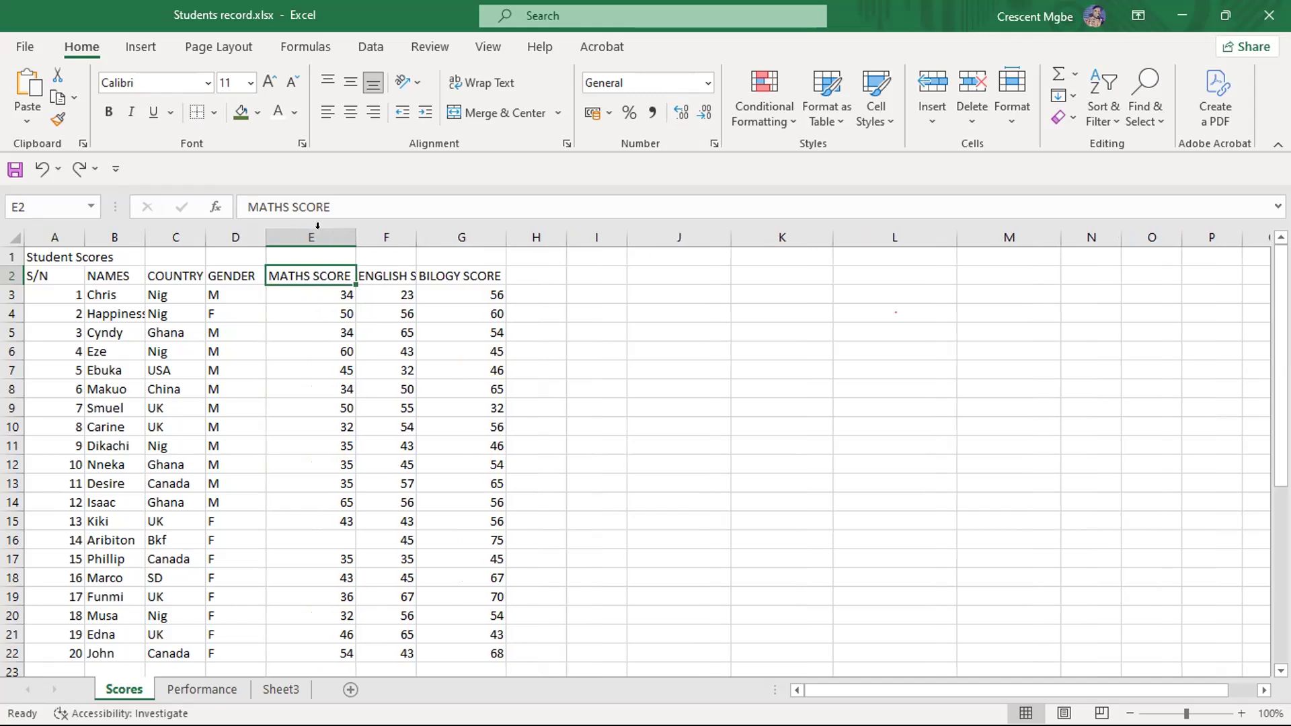
pyautogui.doubleClick(410, 229)
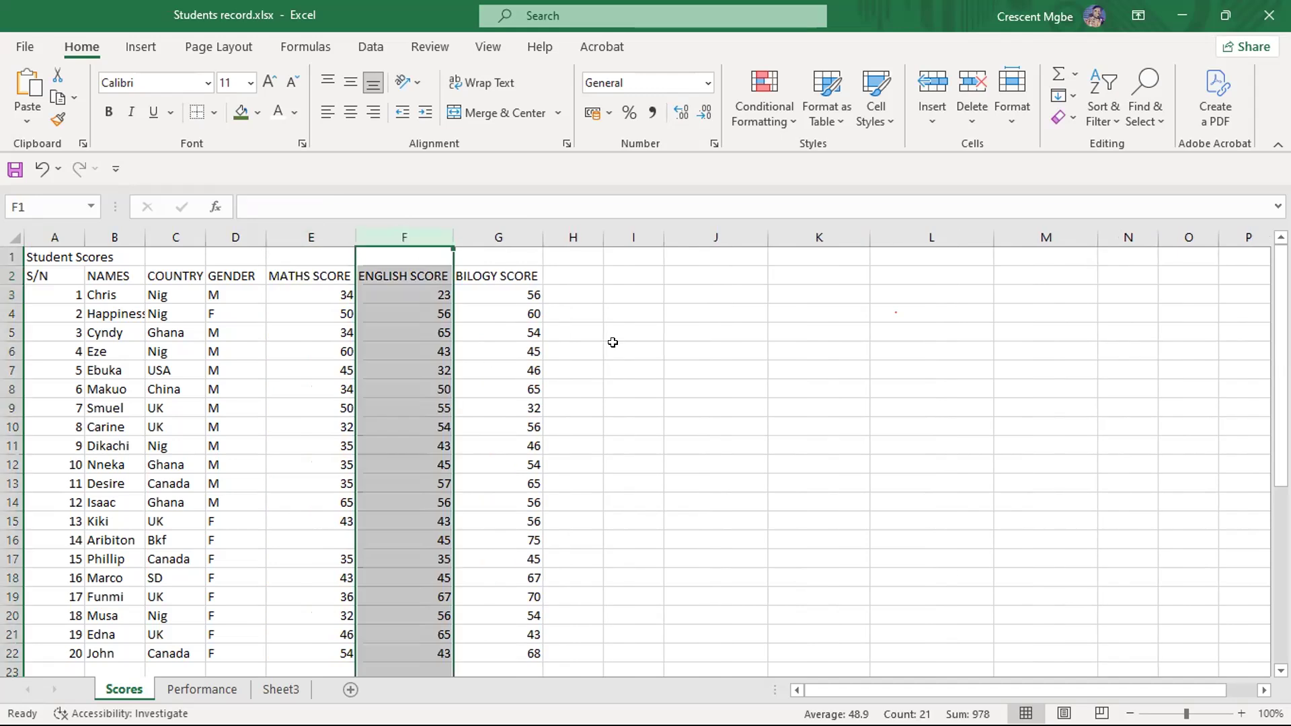
pyautogui.hotkey('ctrl', 'z')
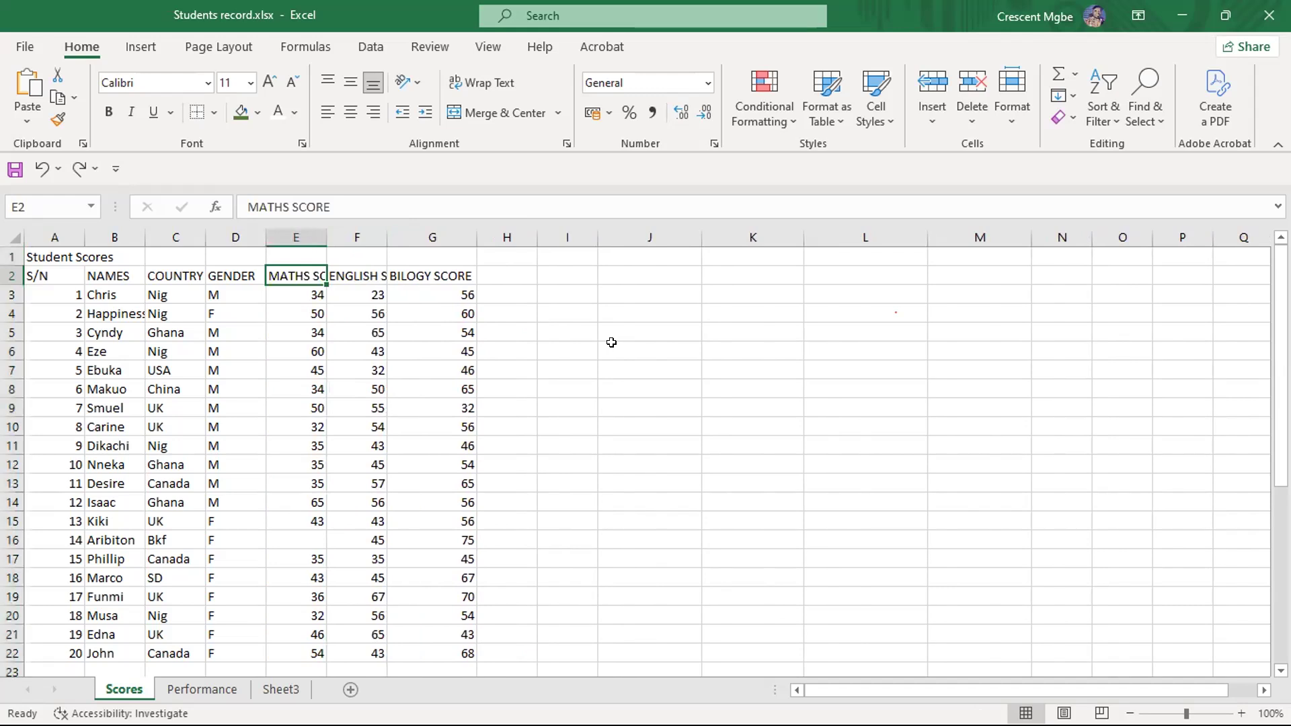
# - AutoFit the widths of all columns on the Scores sheet at once, and deselect the sheet
pyautogui.click(12, 235)
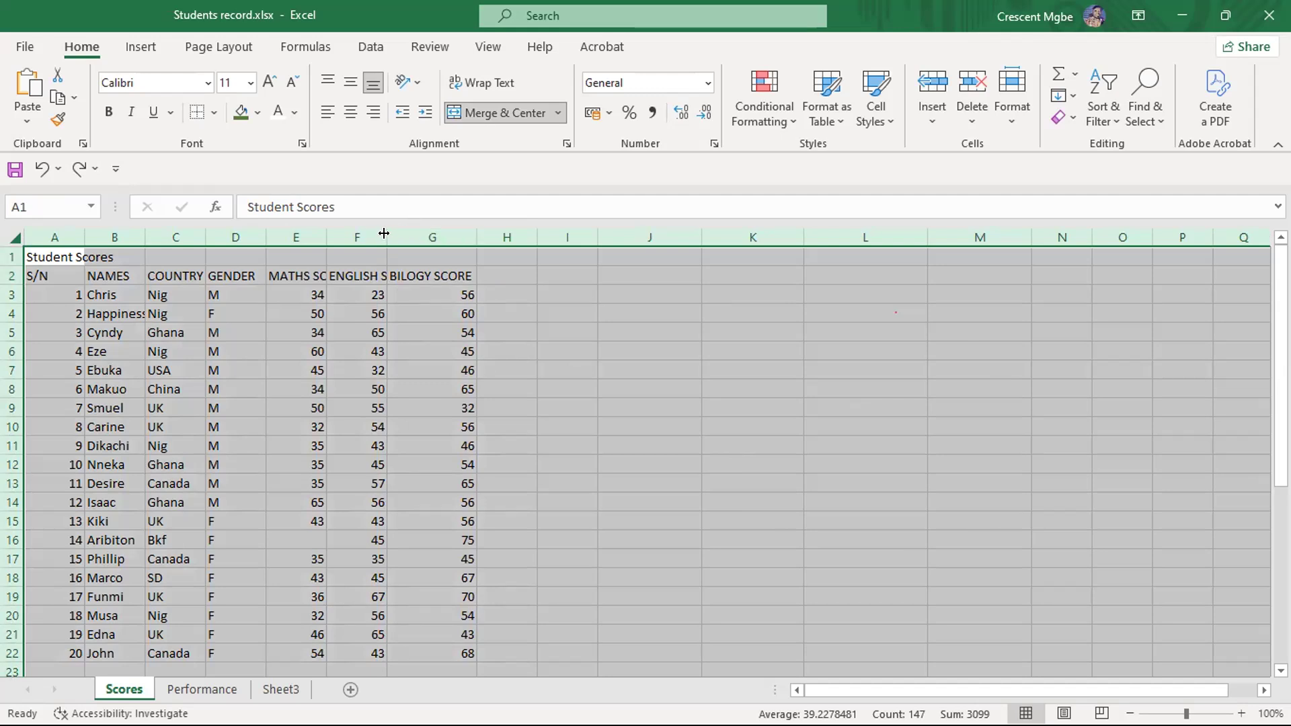
pyautogui.doubleClick(256, 233)
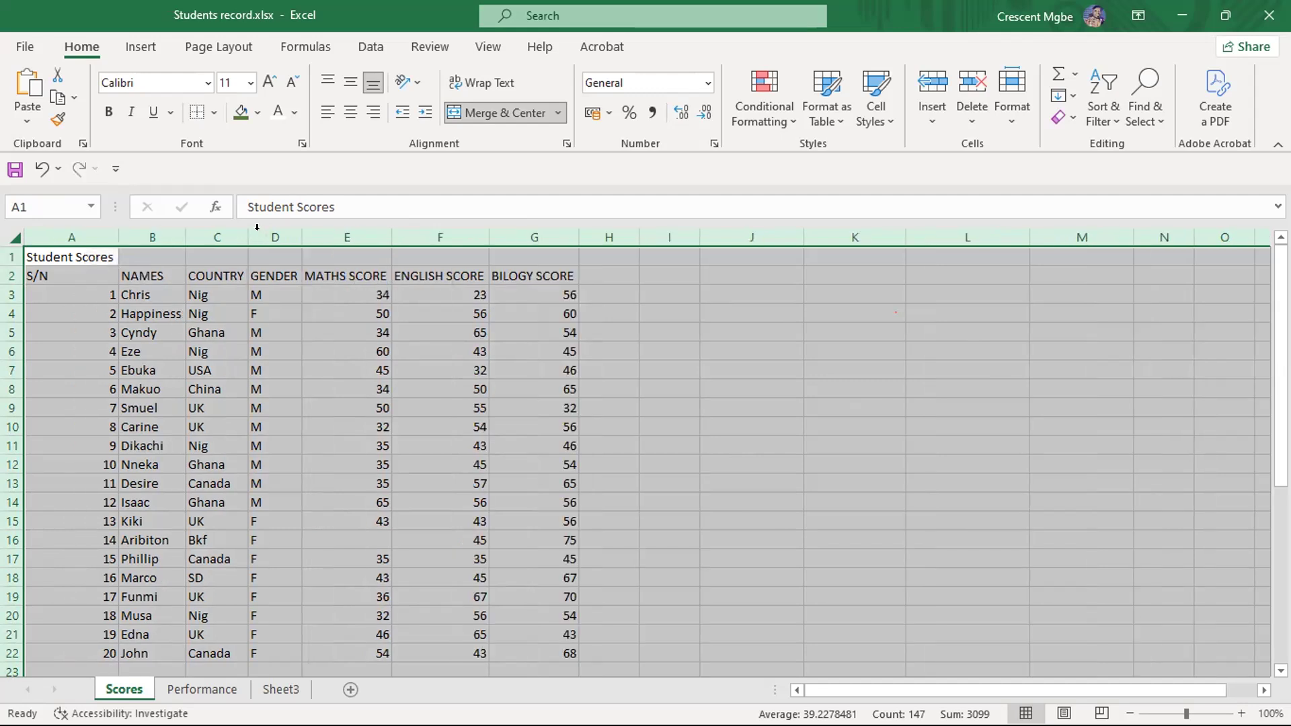
pyautogui.click(844, 437)
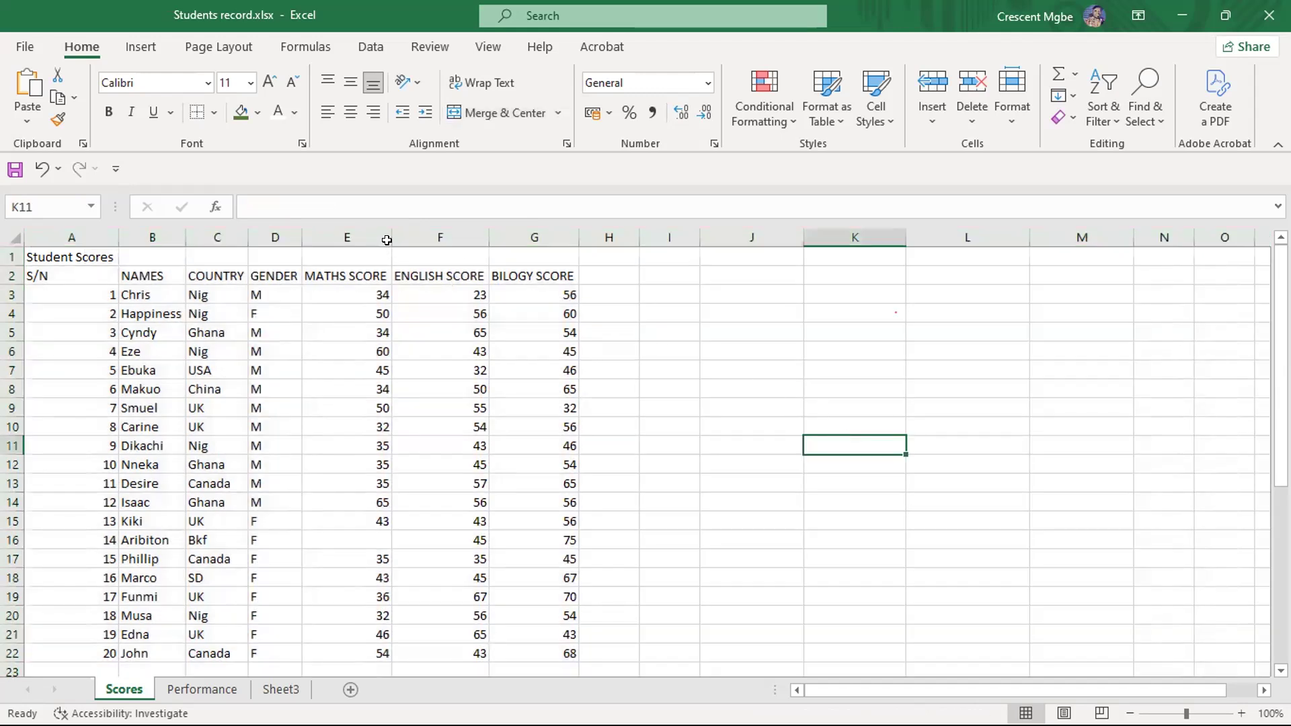
# - Slightly adjust the width of column E and look over the rows of the score table
pyautogui.moveTo(390, 237); pyautogui.dragTo(387, 236)
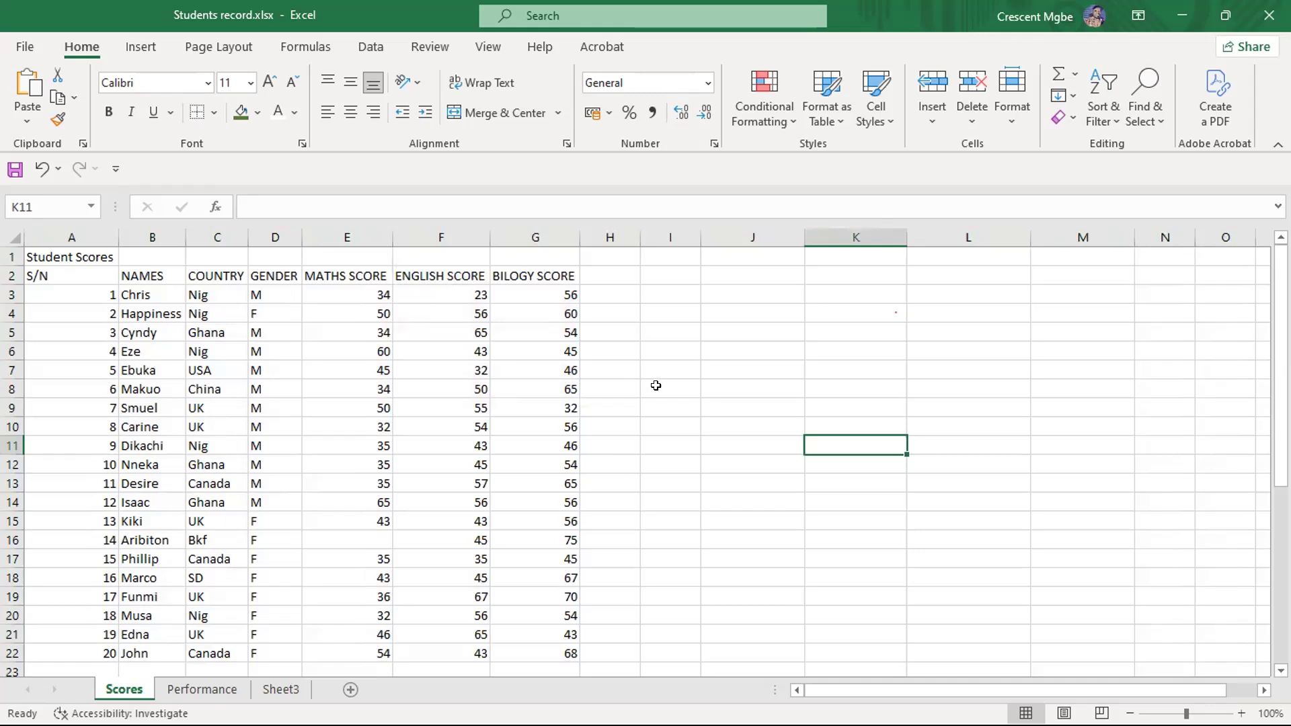
pyautogui.scroll(-2, 657, 376)
pyautogui.scroll(2, 657, 375)
# - Try making rows 2 and 1 taller and column C wider, and undo the column C and row 1 changes
pyautogui.click(10, 272)
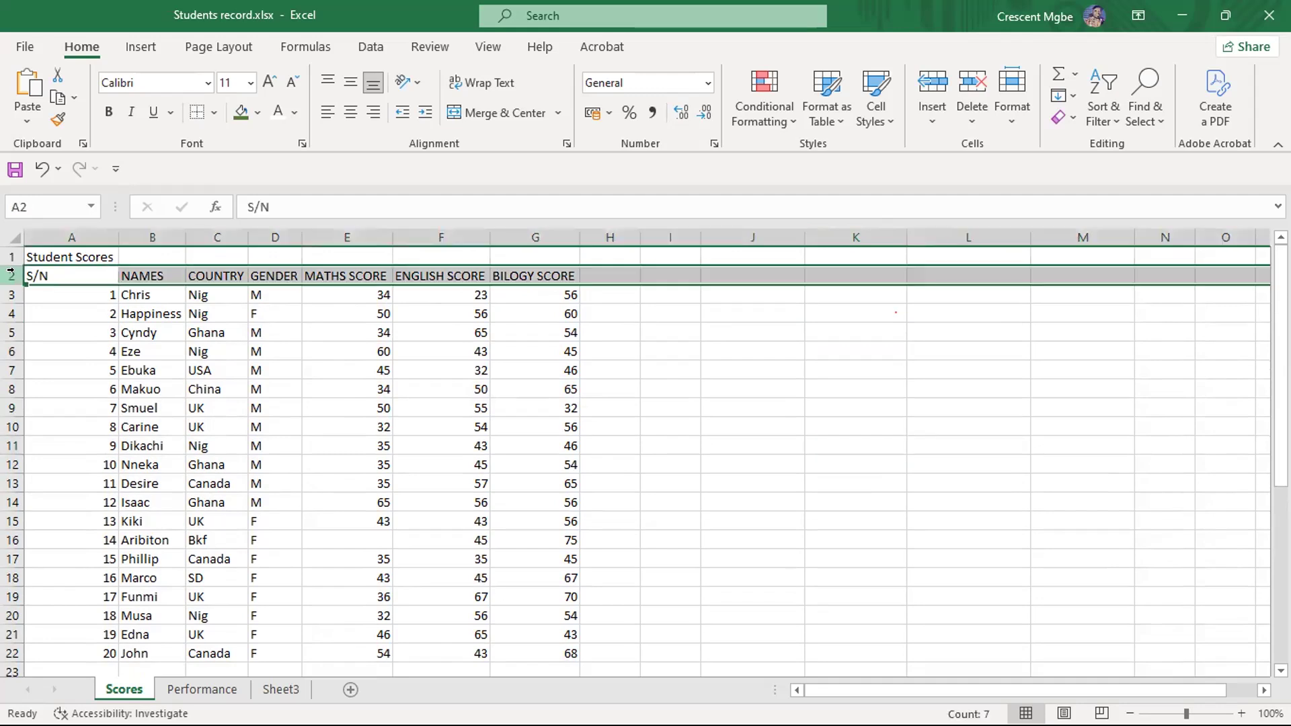
pyautogui.click(217, 236)
pyautogui.moveTo(15, 277); pyautogui.dragTo(13, 340)
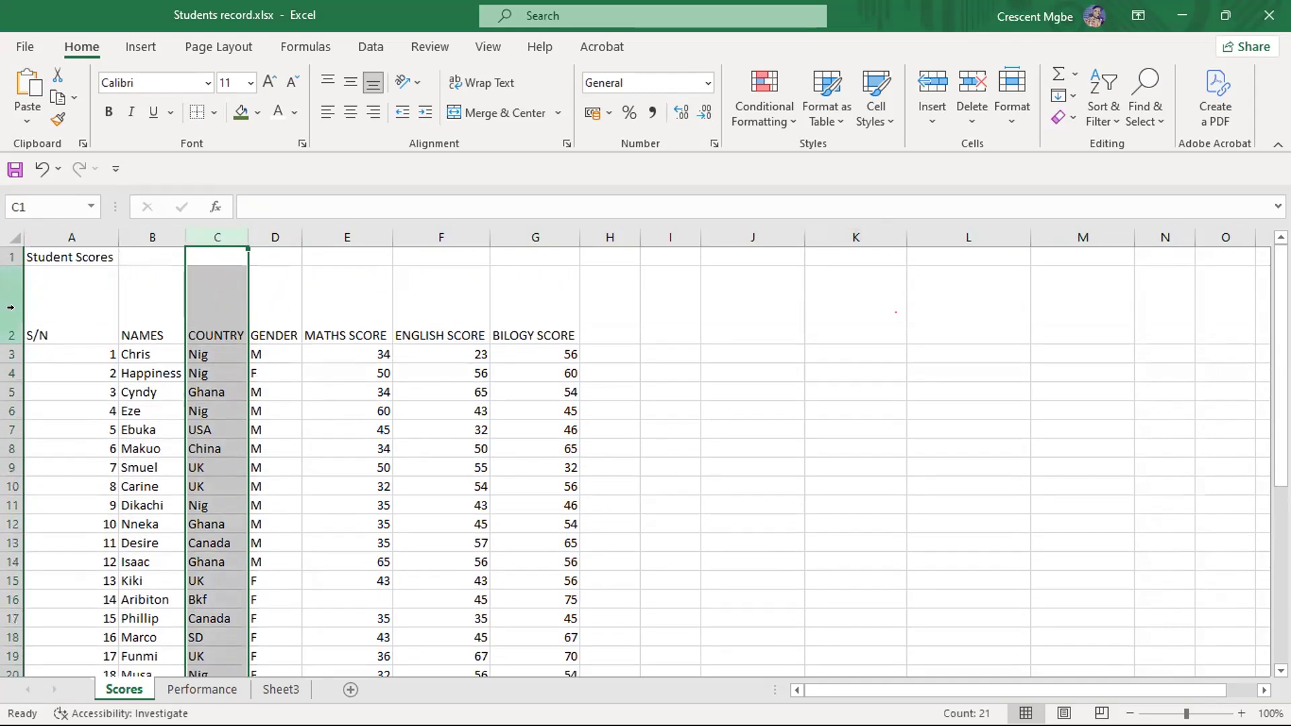
pyautogui.moveTo(7, 262); pyautogui.dragTo(10, 312)
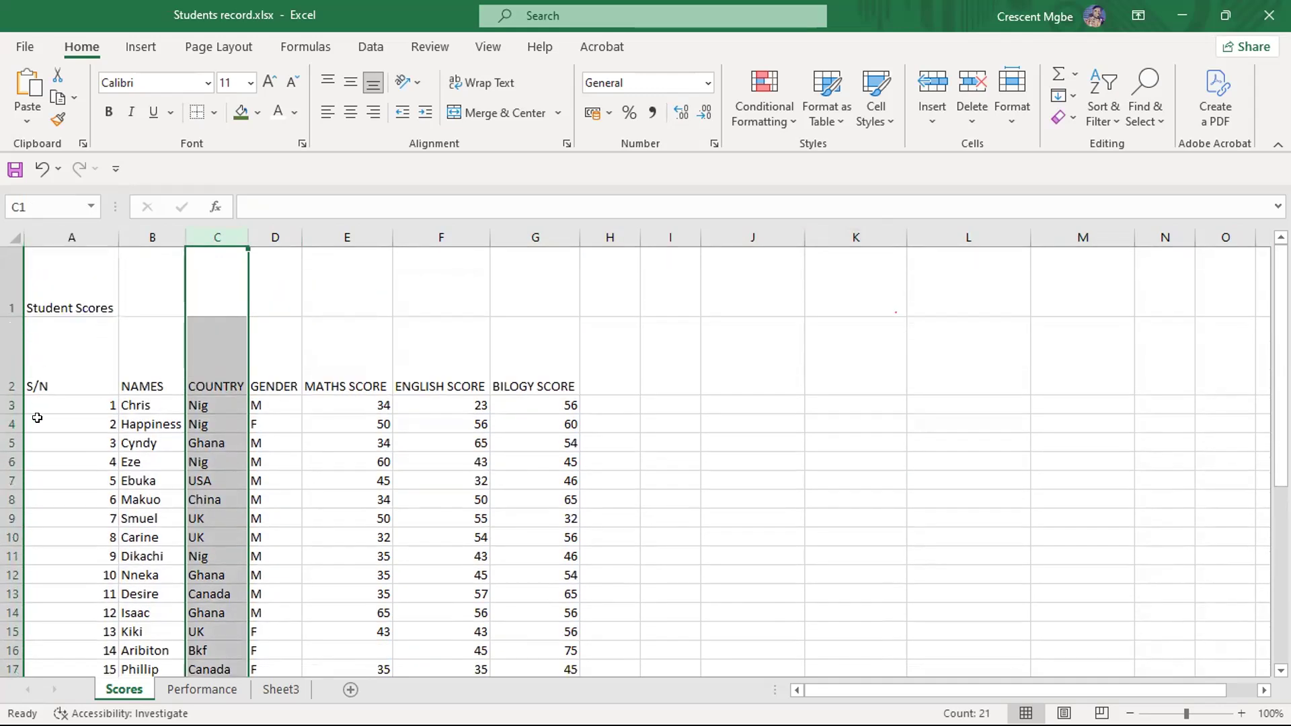
pyautogui.moveTo(248, 237); pyautogui.dragTo(401, 232)
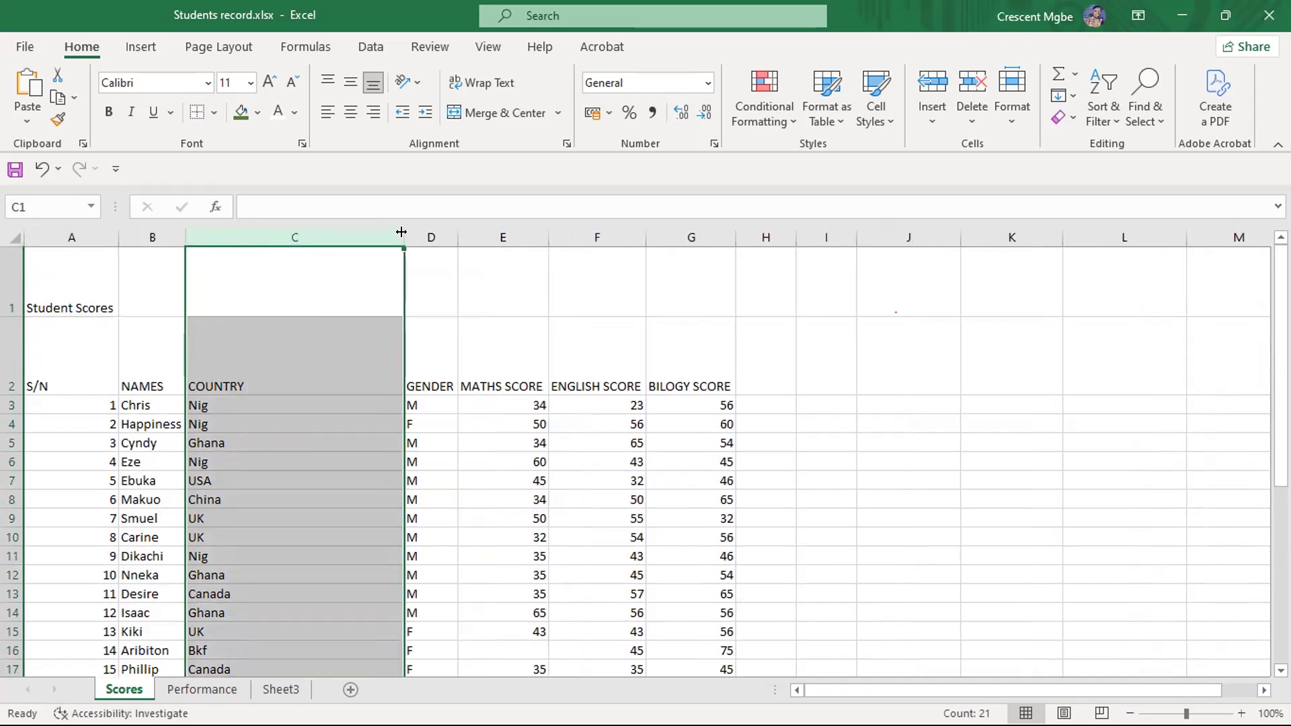
pyautogui.hotkey('ctrl', 'z')
pyautogui.hotkey('ctrl', 'z')
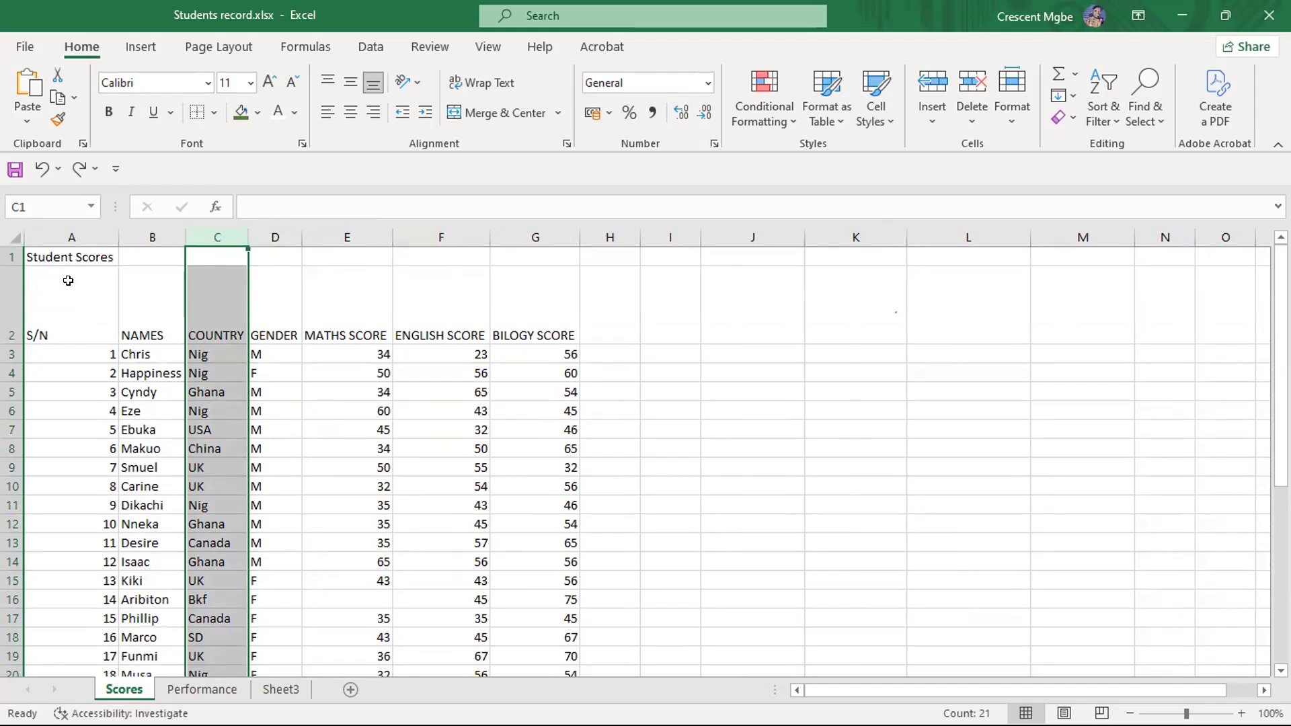
# - Undo the row 2 height change, redo both row height changes, and undo them again
pyautogui.click(716, 407)
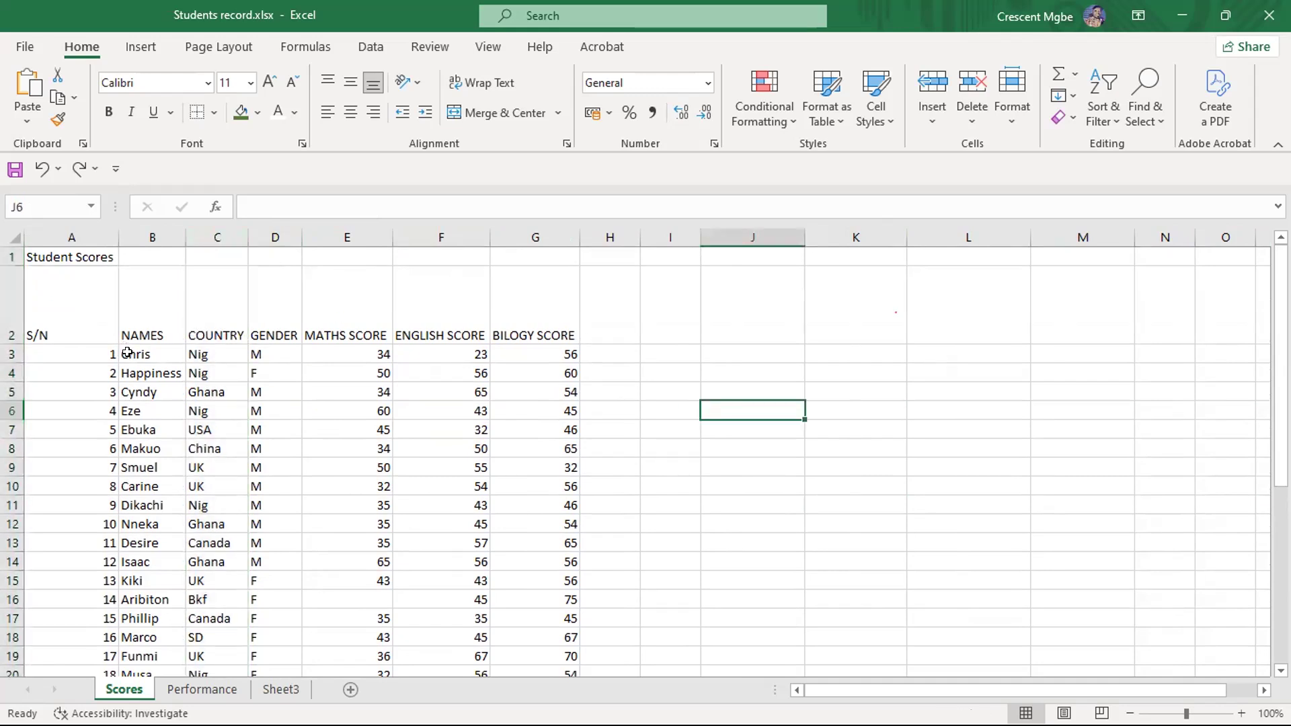
pyautogui.hotkey('ctrl', 'z')
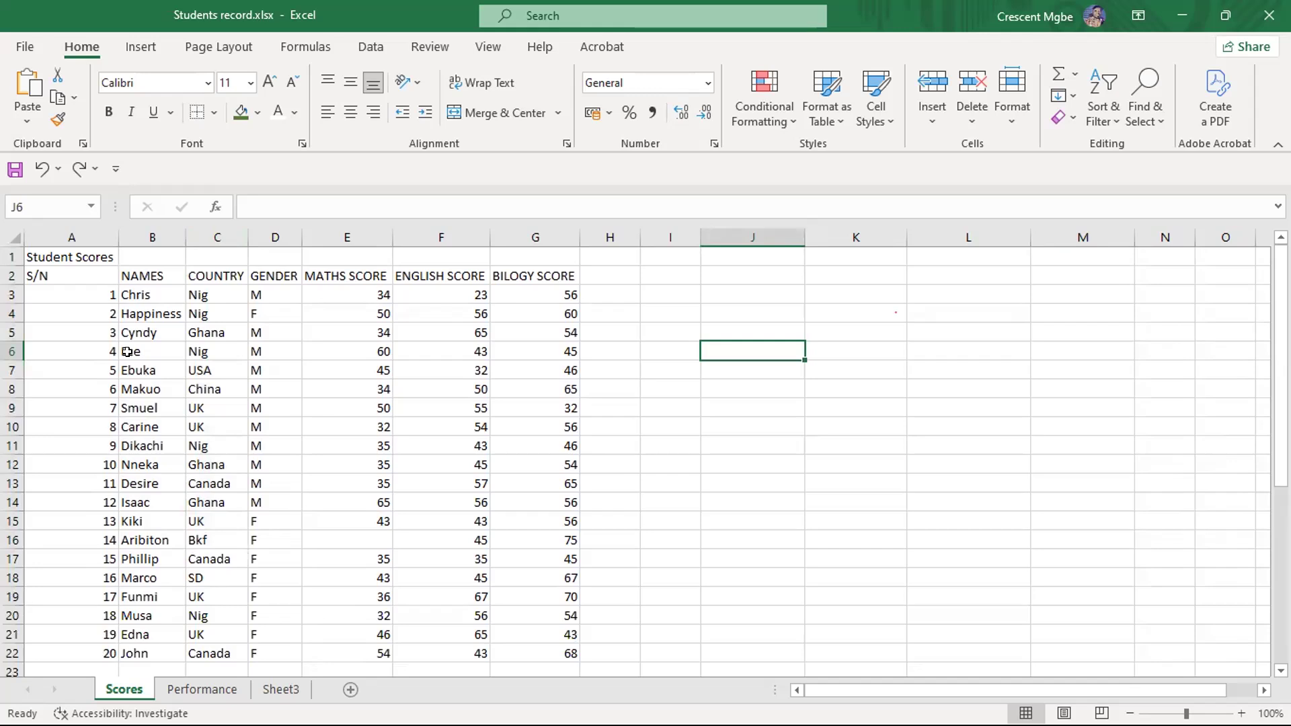
pyautogui.hotkey('ctrl', 'y')
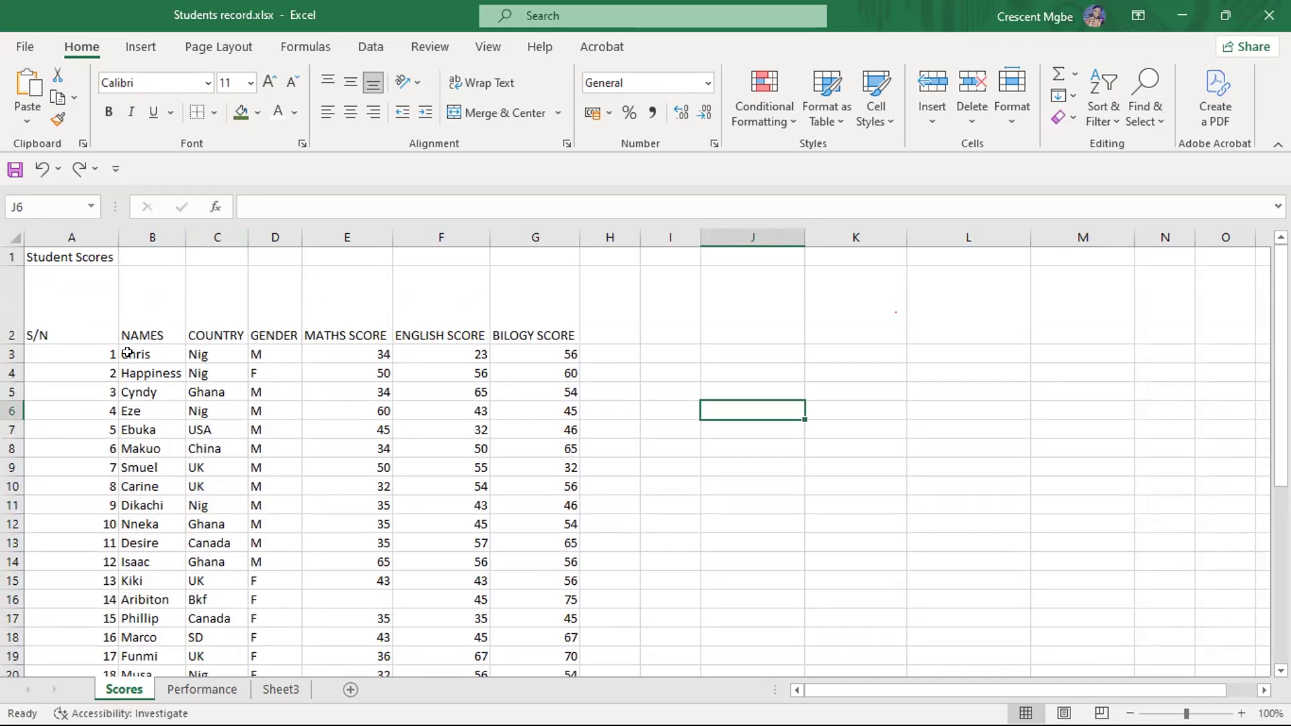
pyautogui.hotkey('ctrl', 'y')
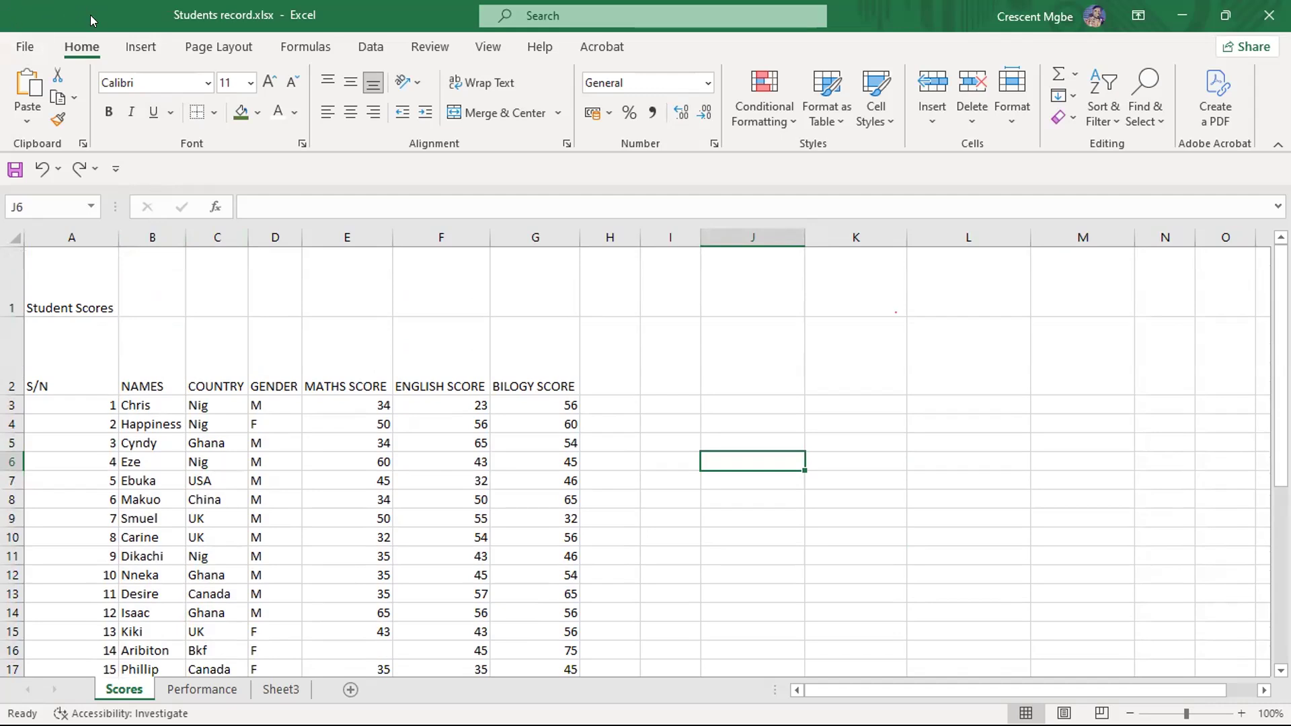
pyautogui.click(42, 169)
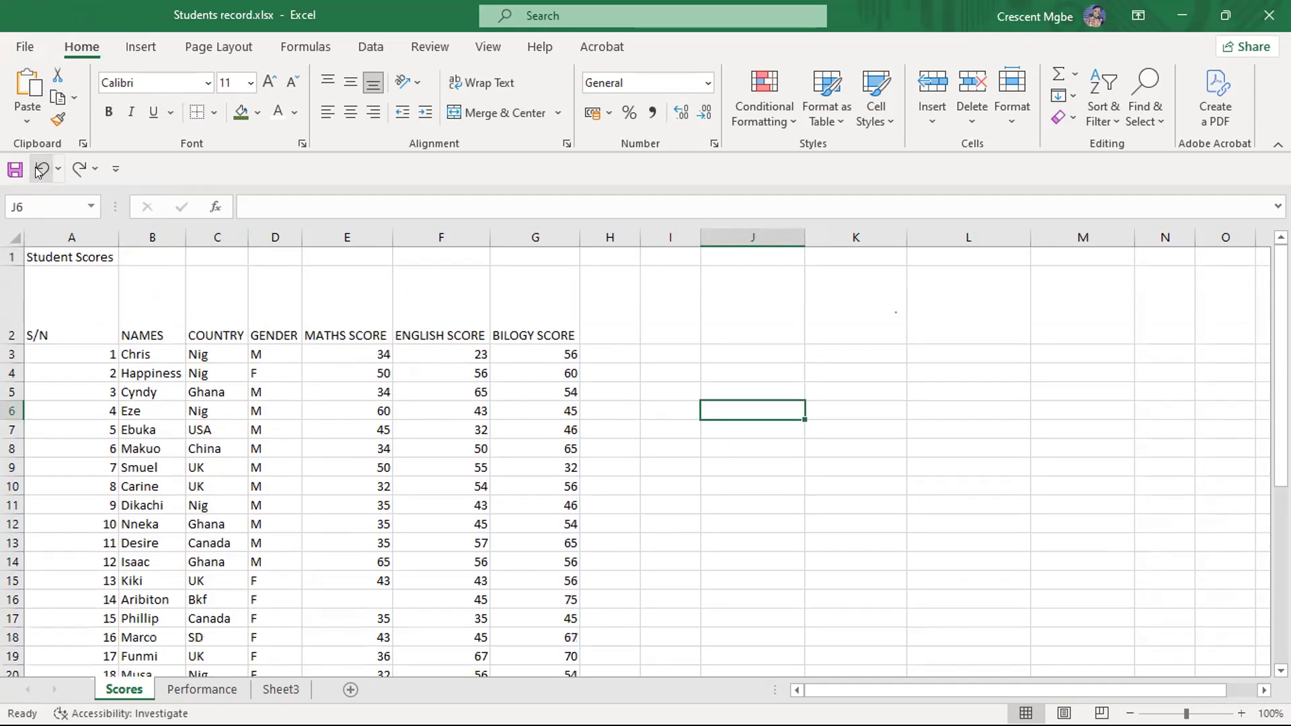
pyautogui.click(39, 171)
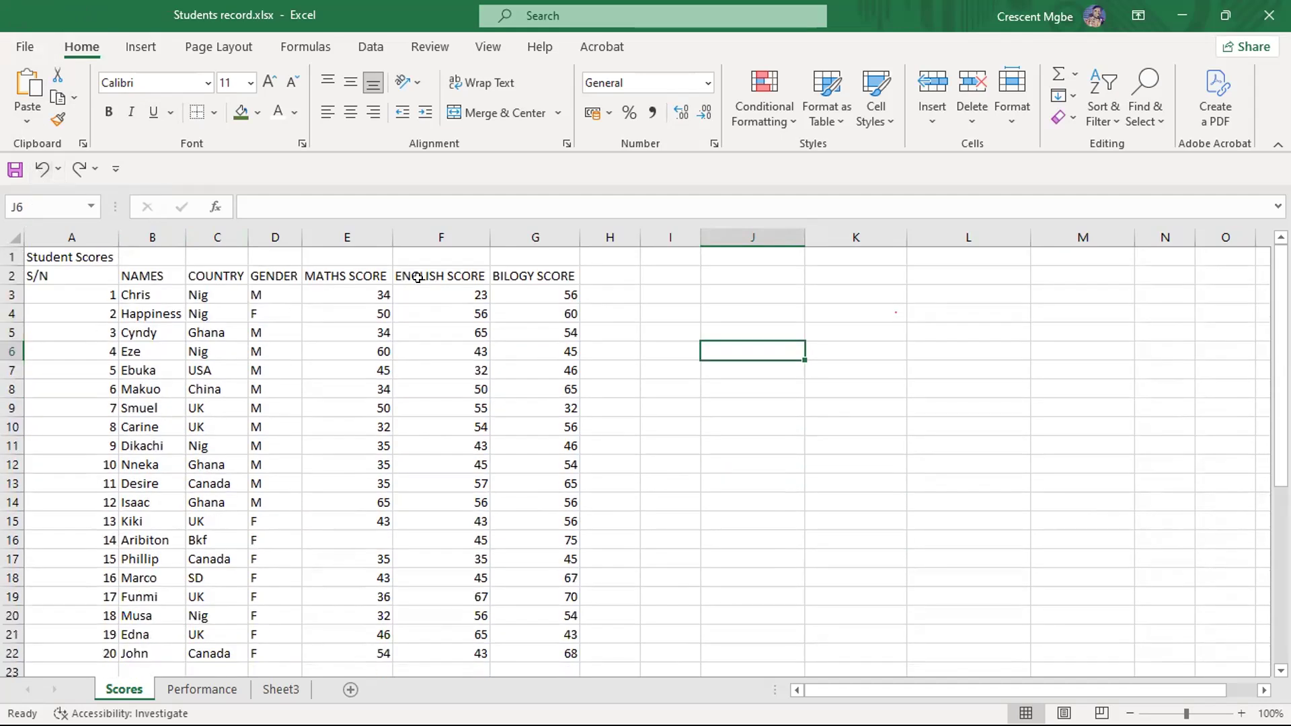
pyautogui.click(712, 441)
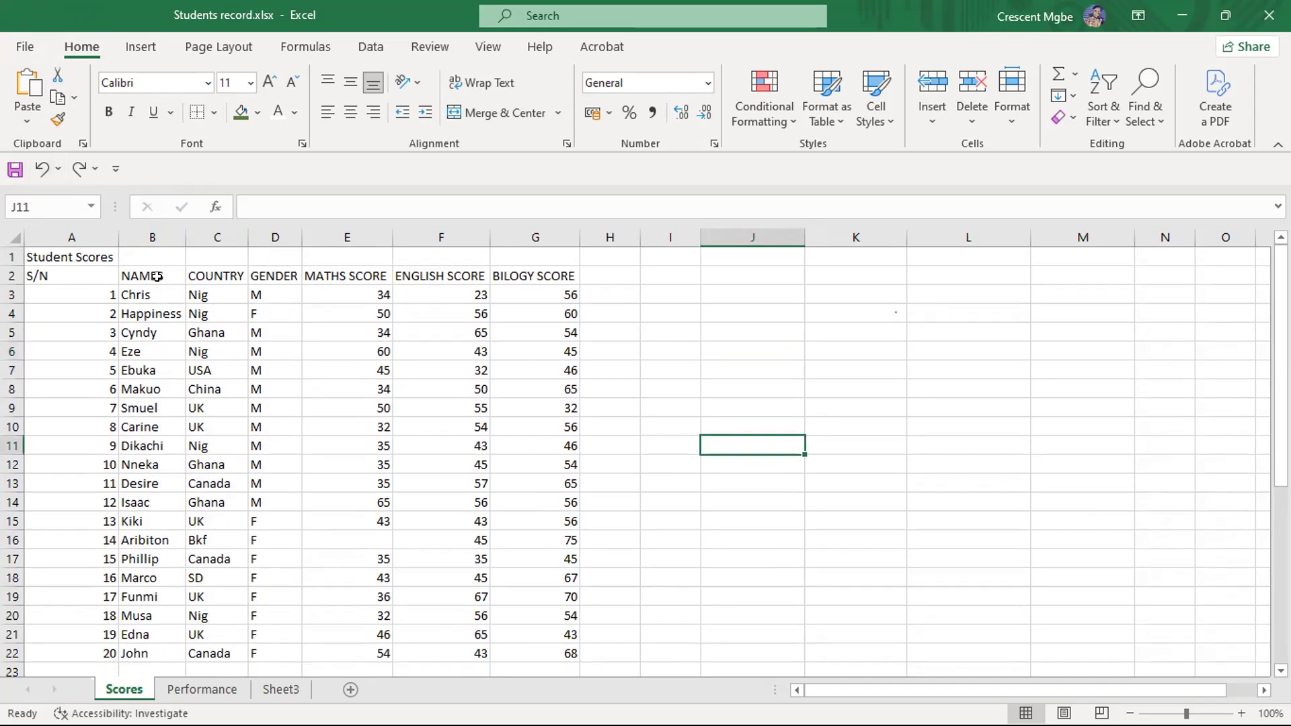
# - Select the whole of row 2 and look across its empty columns, reselect only the headings A2:G2, and deselect them
pyautogui.click(10, 272)
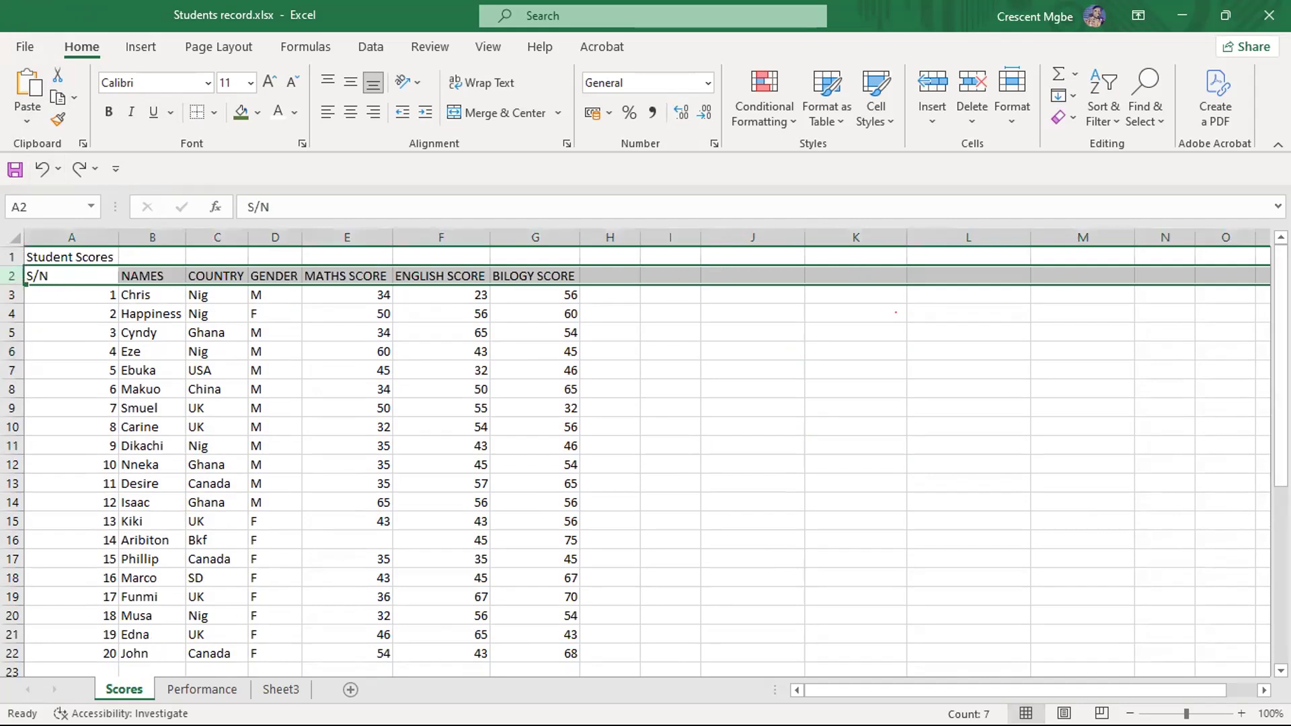
pyautogui.moveTo(1022, 690); pyautogui.dragTo(1091, 685)
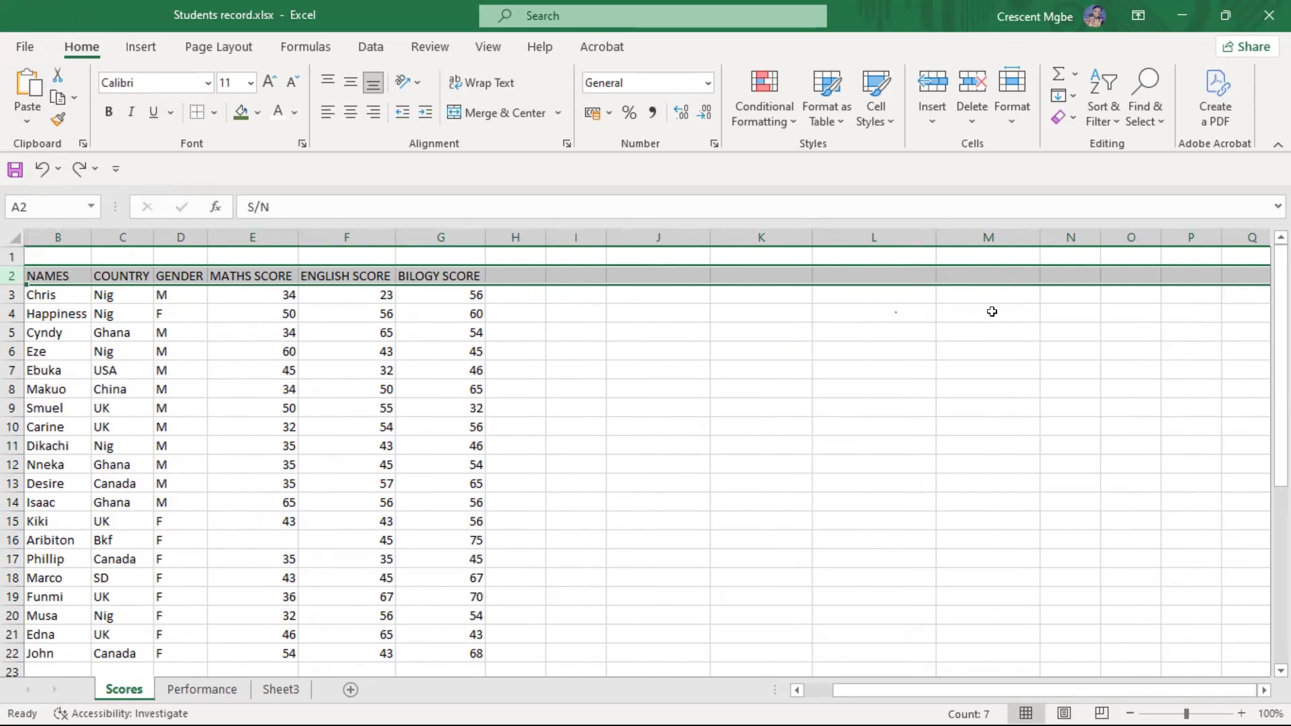
pyautogui.moveTo(984, 687); pyautogui.dragTo(955, 687)
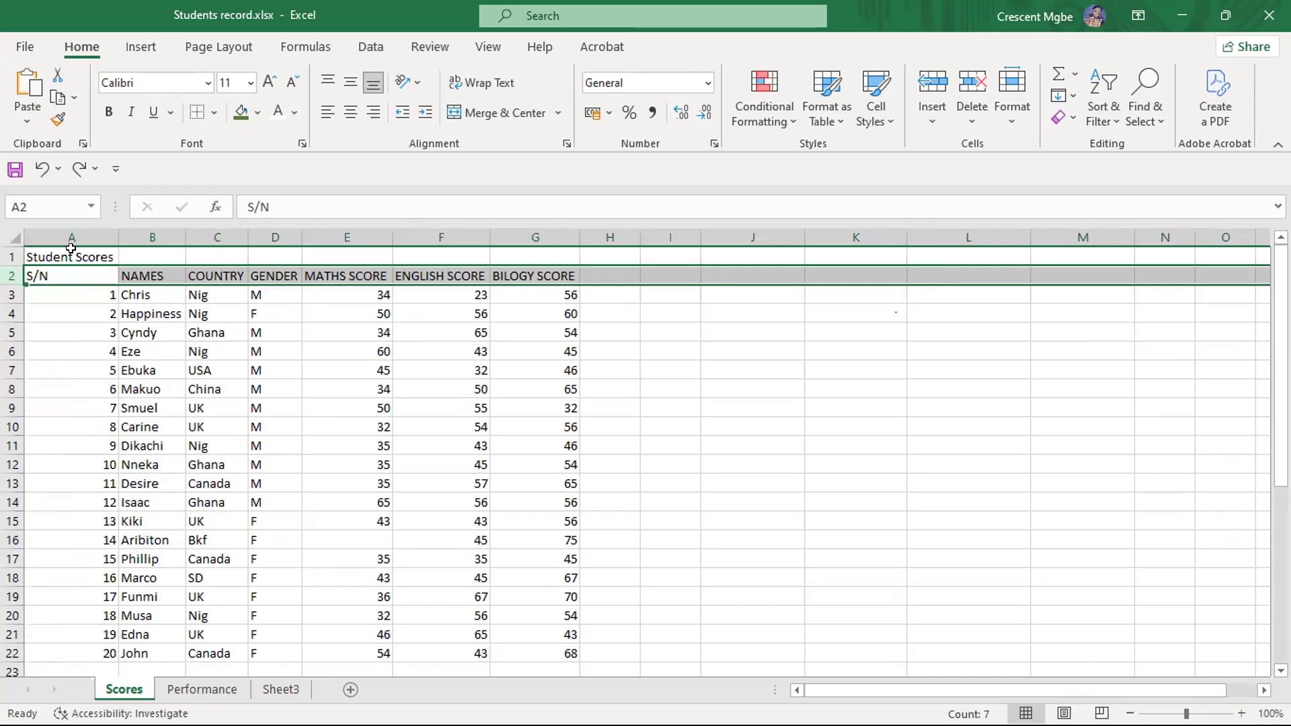
pyautogui.click(70, 268)
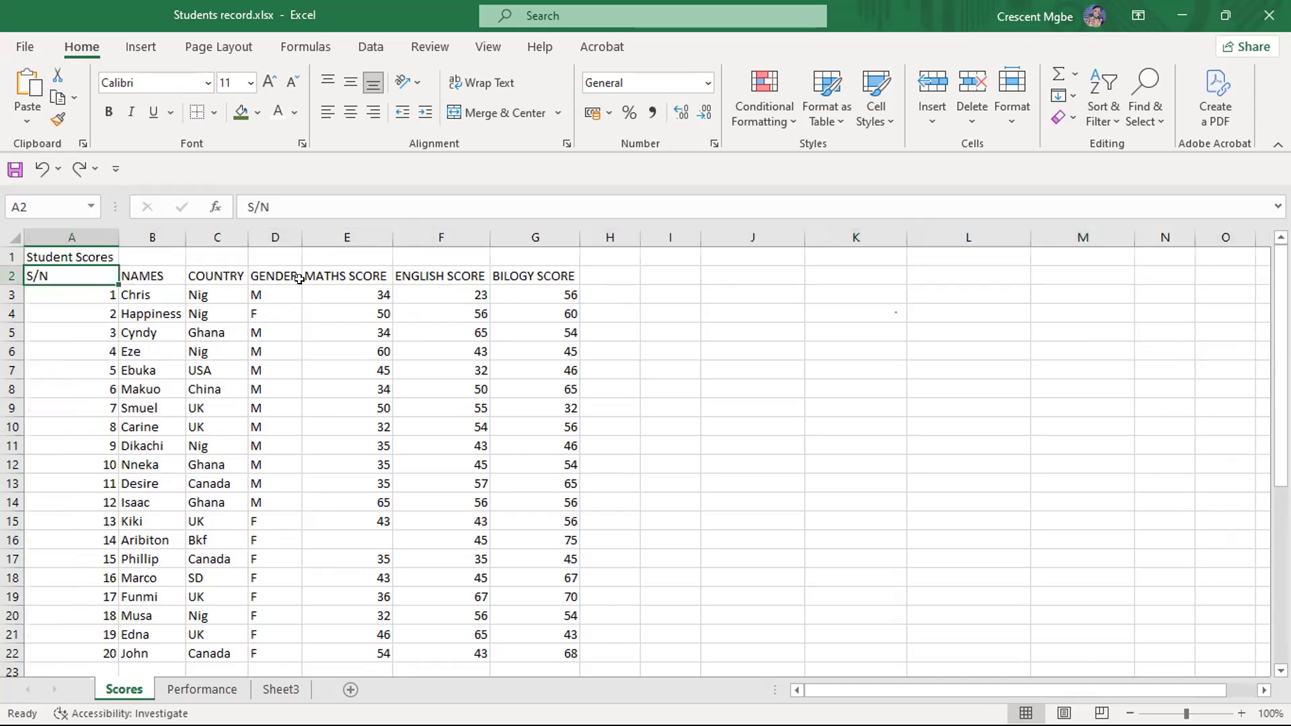
pyautogui.moveTo(49, 272); pyautogui.dragTo(521, 277)
pyautogui.click(670, 348)
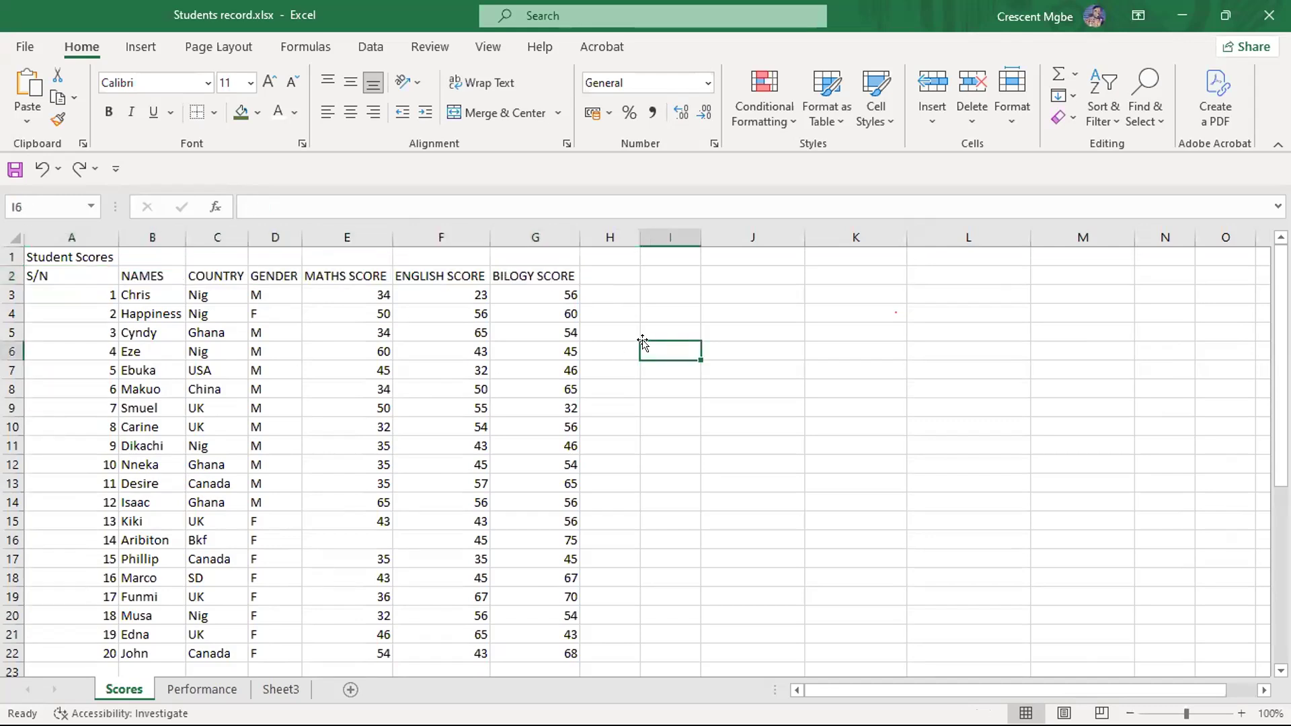
# - Open the S/N heading in A2 for editing, leave it as is, and select the range A2:G2 before deselecting it
pyautogui.doubleClick(56, 271)
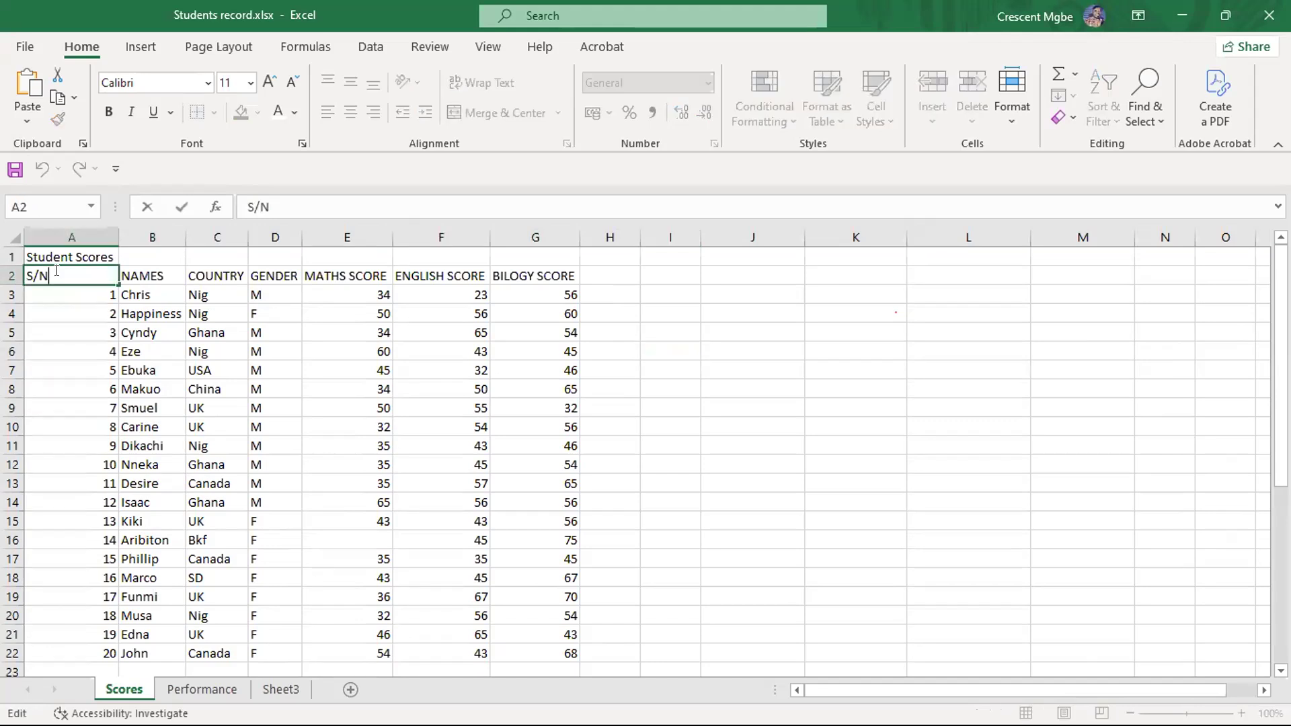
pyautogui.click(86, 347)
pyautogui.click(67, 271)
pyautogui.moveTo(68, 271); pyautogui.dragTo(538, 271)
pyautogui.click(686, 403)
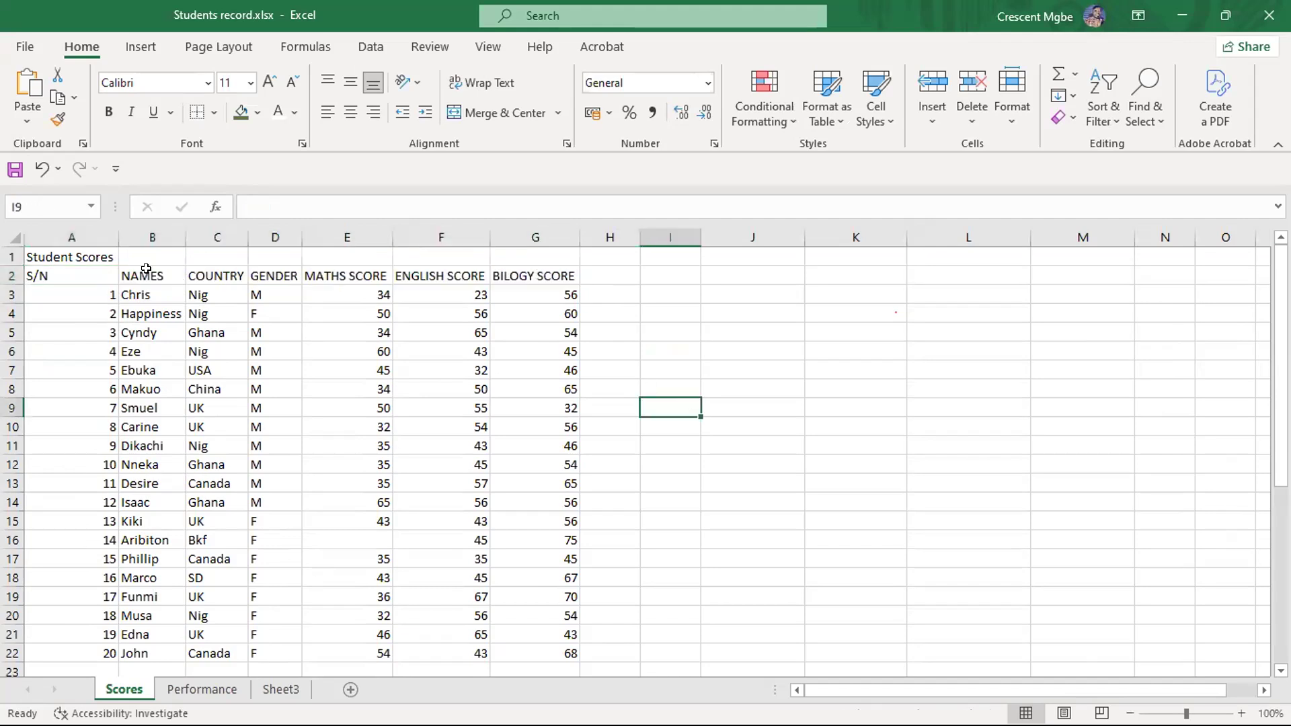
# - Add the headings A2 through G2 to one multiple selection cell by cell, and clear the selection
pyautogui.click(57, 270)
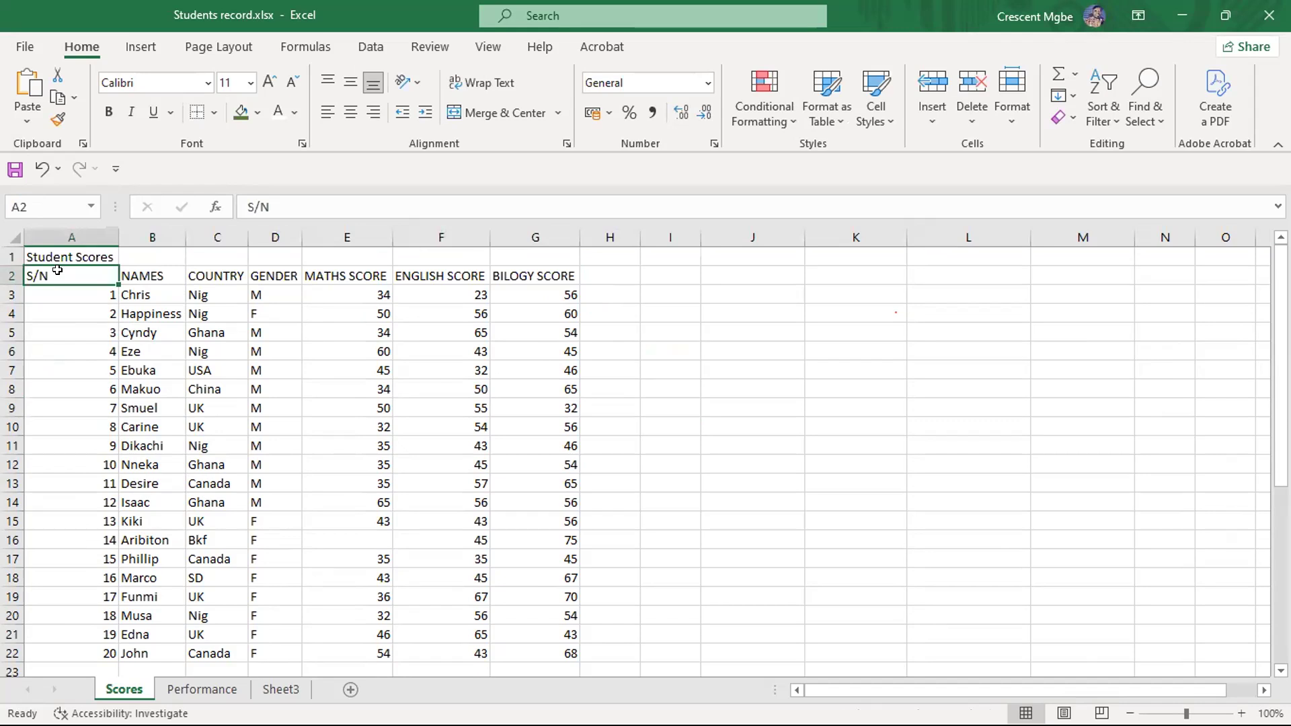
pyautogui.keyDown('ctrl'); pyautogui.click(148, 272); pyautogui.keyUp('ctrl')
pyautogui.keyDown('ctrl'); pyautogui.click(235, 277); pyautogui.keyUp('ctrl')
pyautogui.keyDown('ctrl'); pyautogui.click(283, 276); pyautogui.keyUp('ctrl')
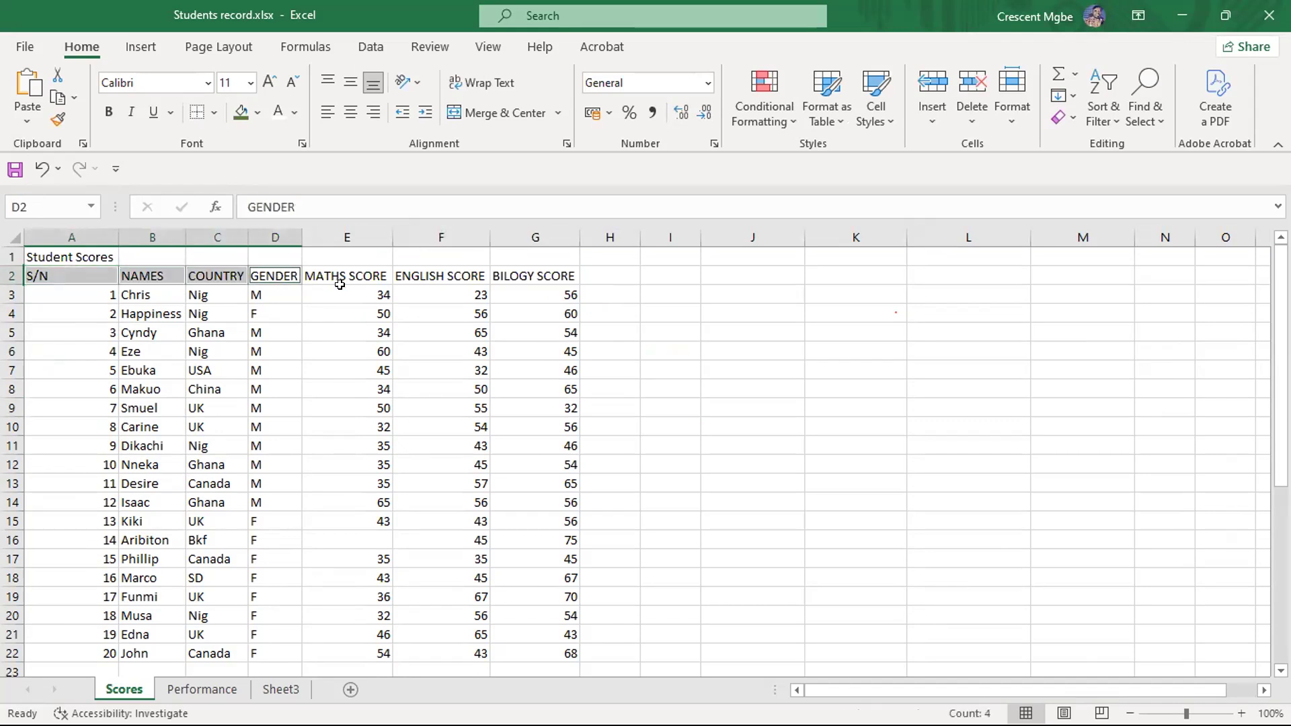
pyautogui.keyDown('ctrl'); pyautogui.click(355, 277); pyautogui.keyUp('ctrl')
pyautogui.keyDown('ctrl'); pyautogui.click(421, 277); pyautogui.keyUp('ctrl')
pyautogui.keyDown('ctrl'); pyautogui.click(534, 278); pyautogui.keyUp('ctrl')
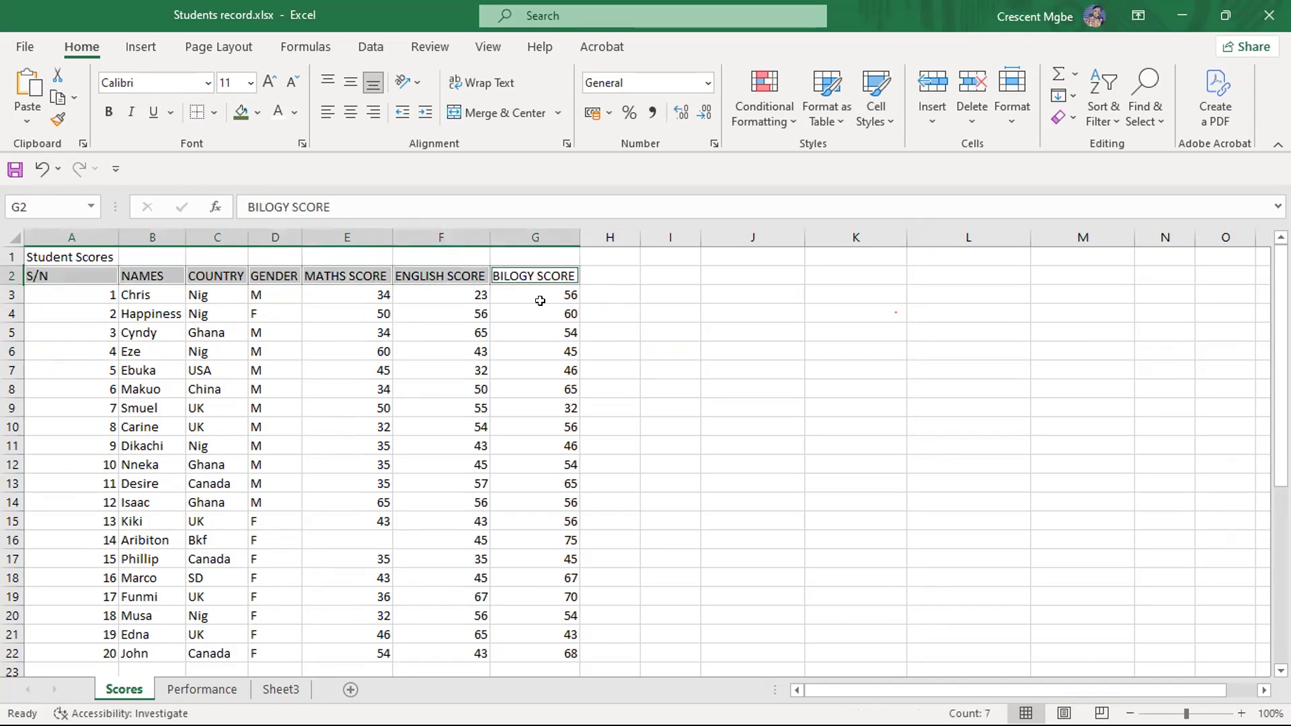
pyautogui.click(657, 314)
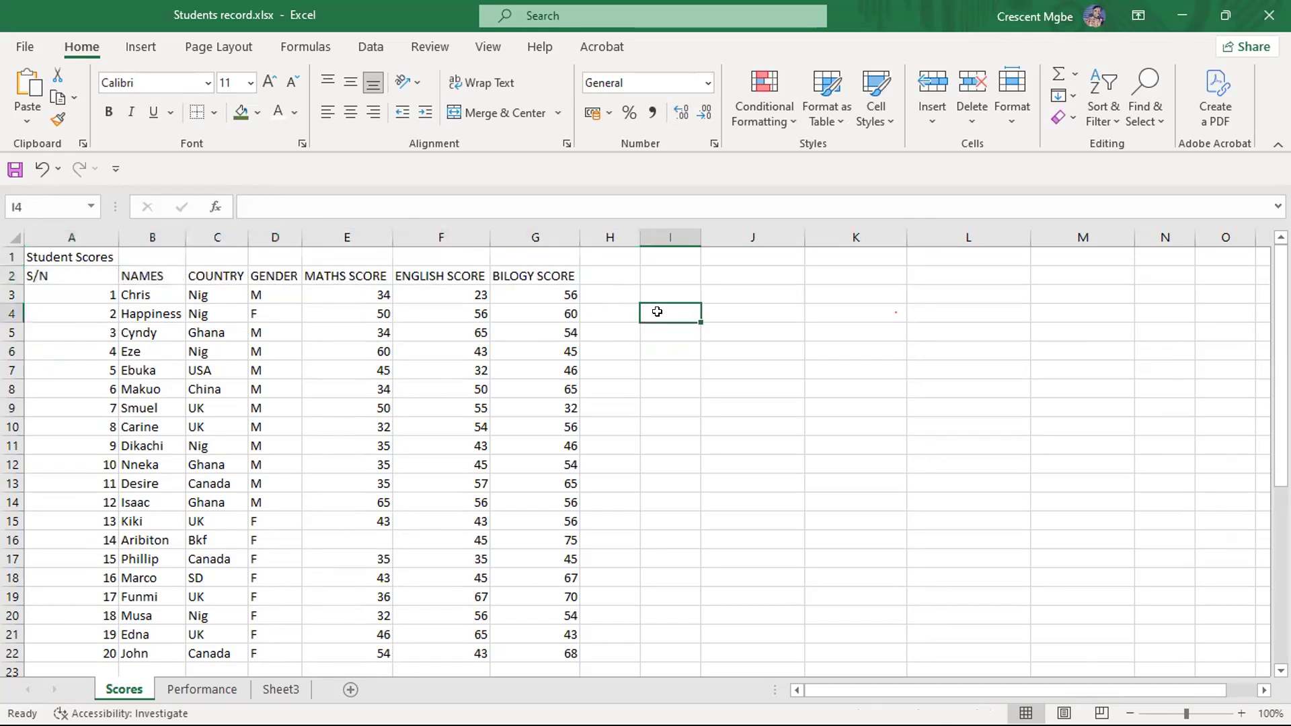
# - Select the non-adjacent headings A2, G2 and E2 together, and clear the selection
pyautogui.click(64, 270)
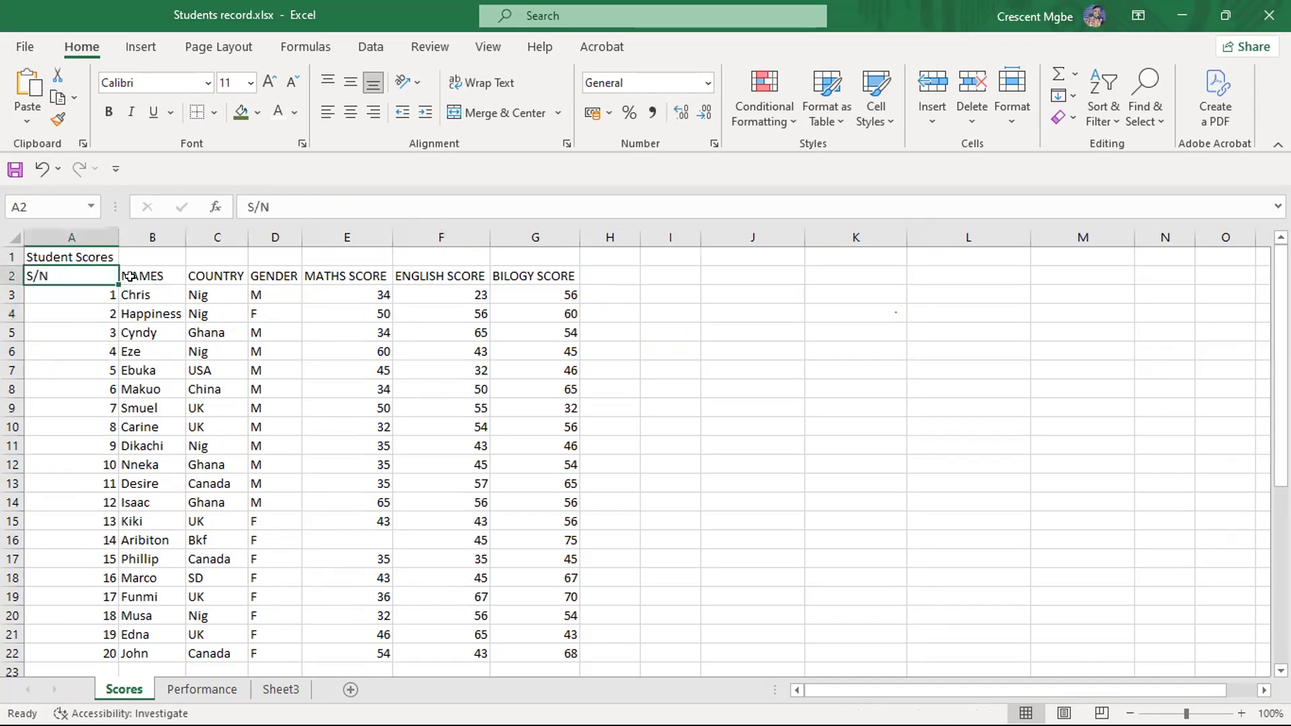
pyautogui.keyDown('ctrl'); pyautogui.click(523, 281); pyautogui.keyUp('ctrl')
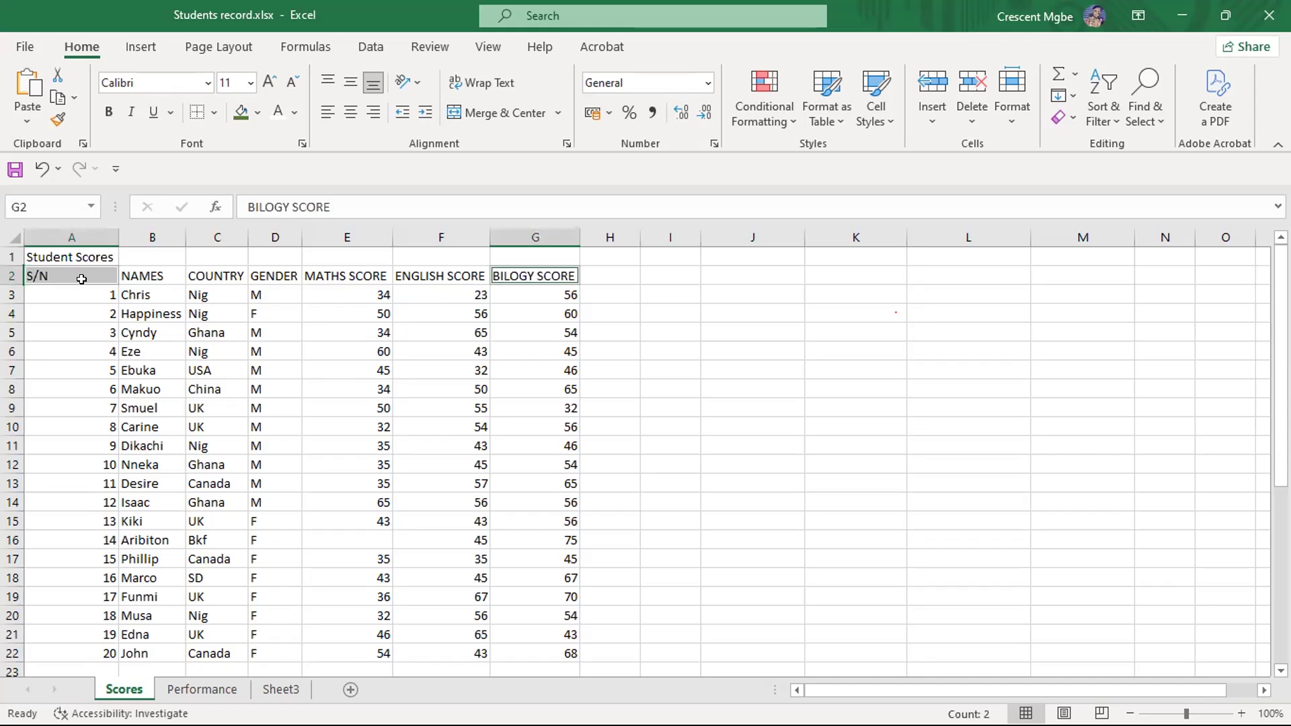
pyautogui.keyDown('ctrl'); pyautogui.click(340, 278); pyautogui.keyUp('ctrl')
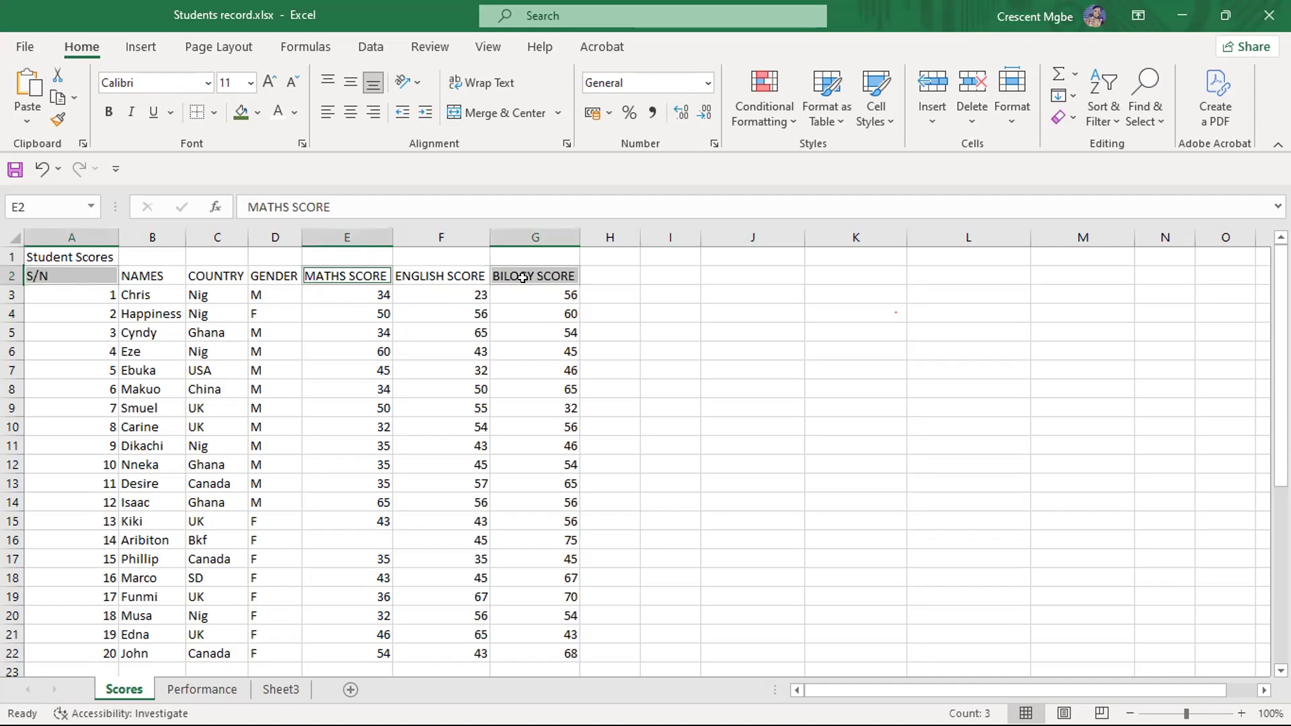
pyautogui.click(706, 332)
# - Make the row 2 headings A2:G2 bold with font size 12, and deselect them
pyautogui.click(82, 271)
pyautogui.moveTo(83, 270); pyautogui.dragTo(534, 277)
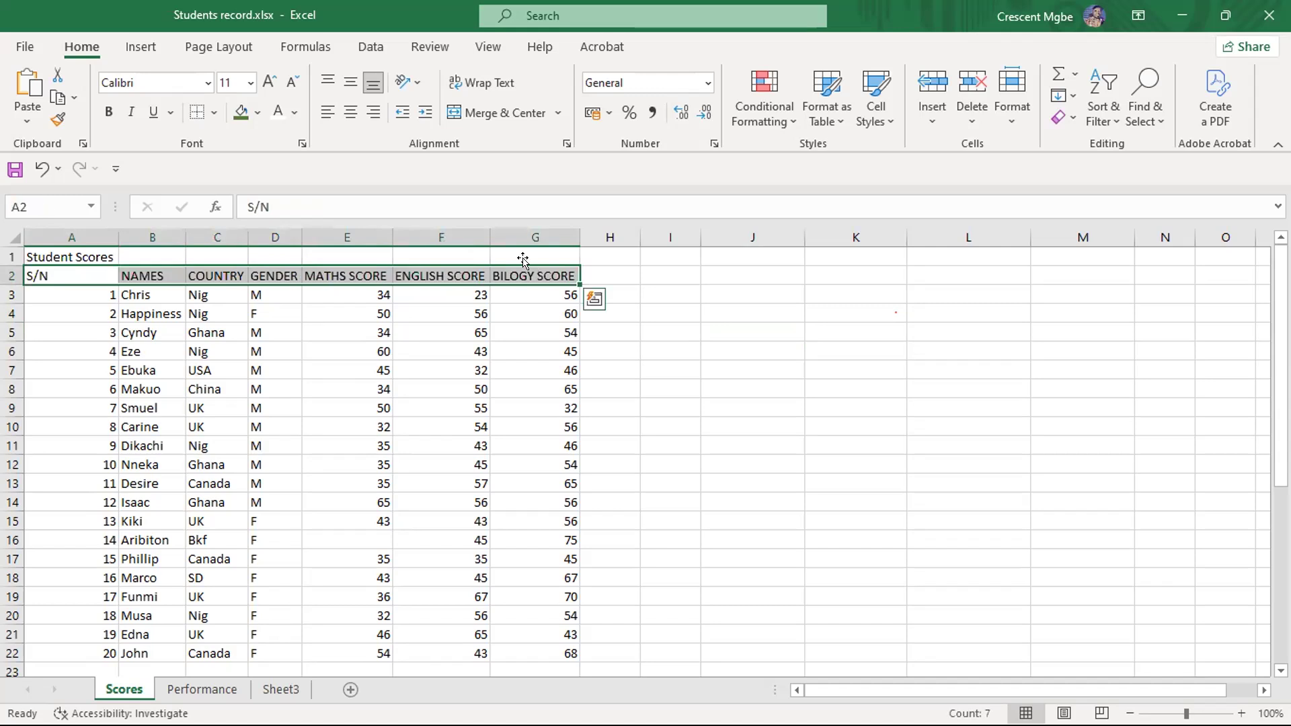
pyautogui.click(108, 112)
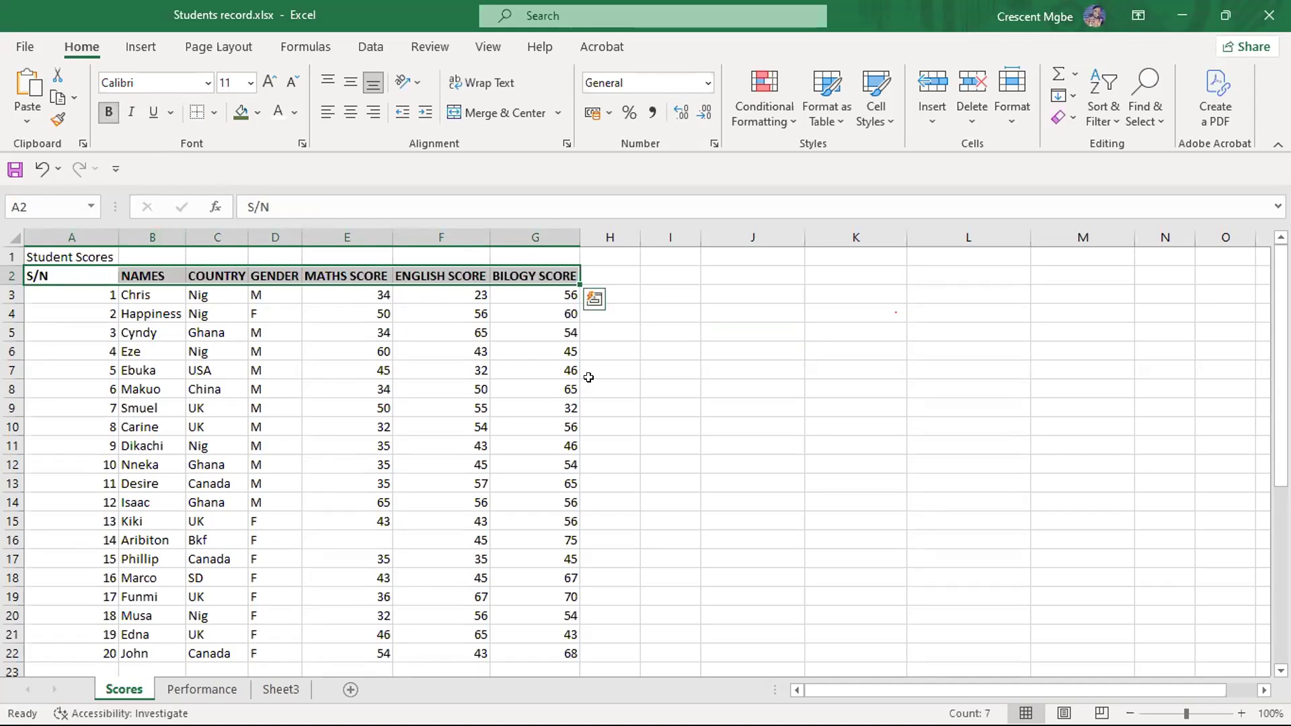
pyautogui.click(268, 78)
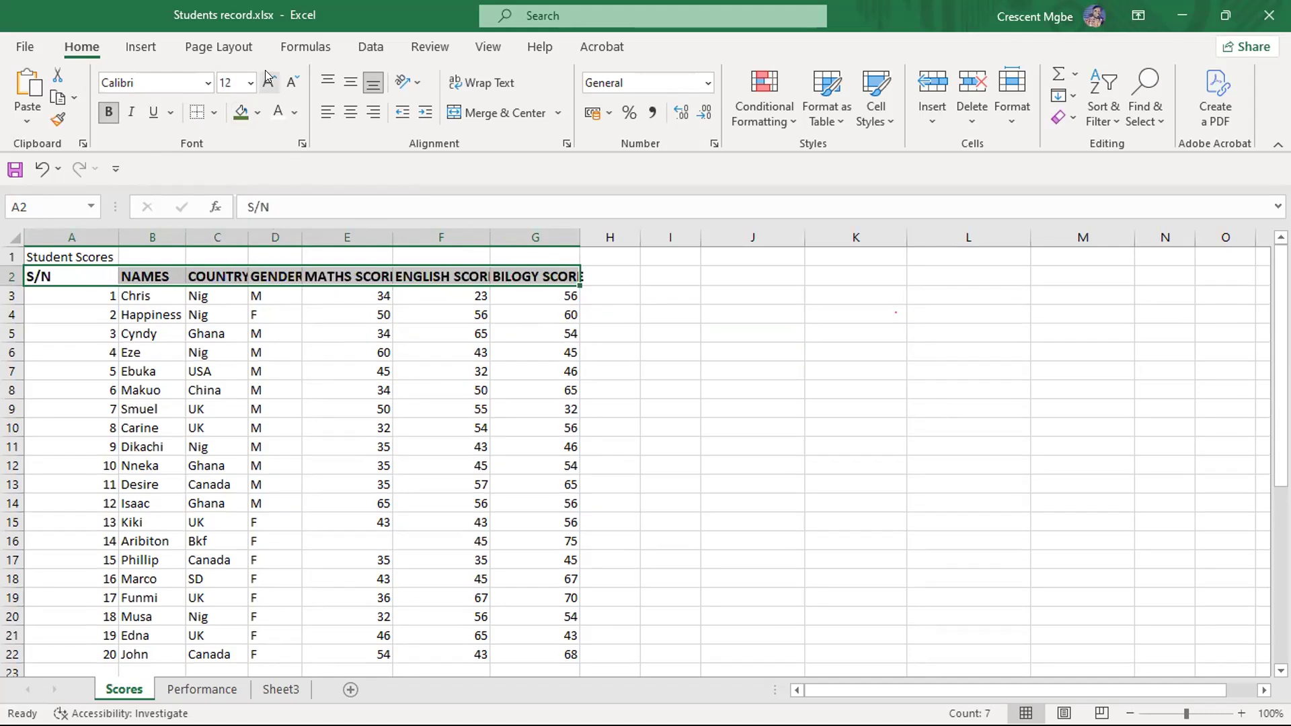
pyautogui.click(707, 328)
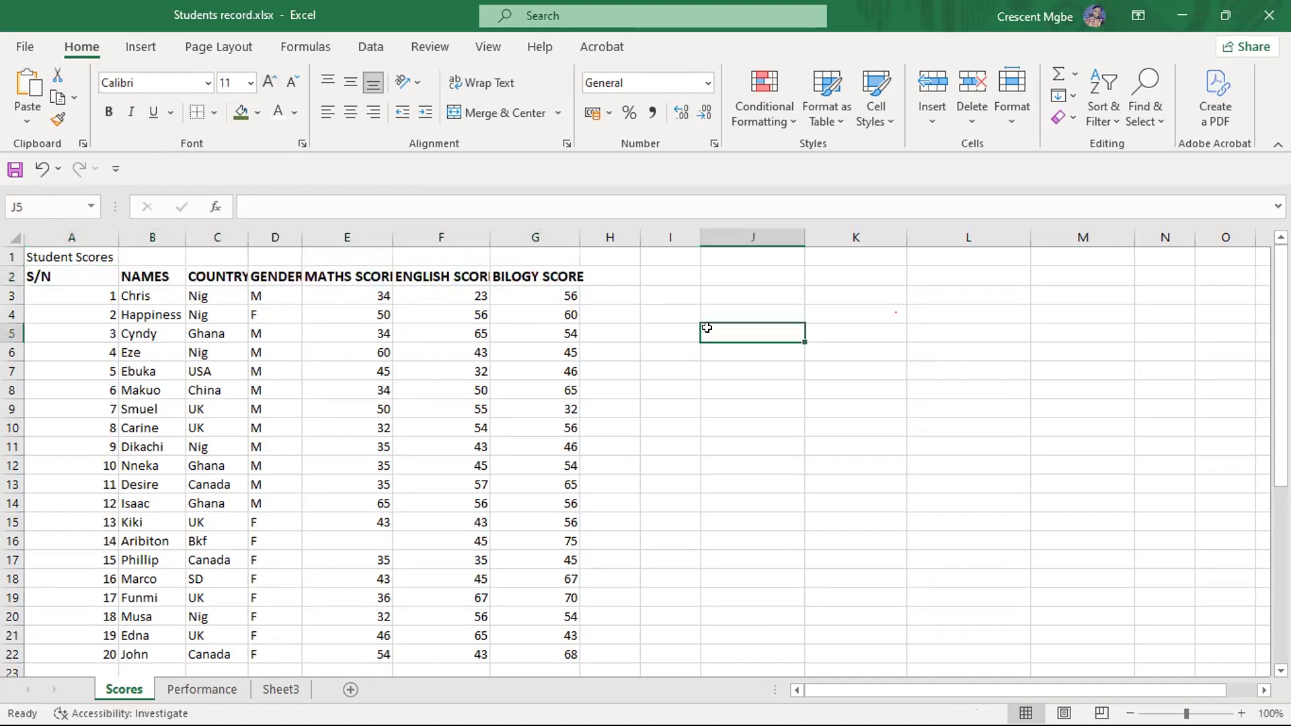
# - AutoFit the width of column G to its enlarged heading and look over the score rows
pyautogui.doubleClick(577, 234)
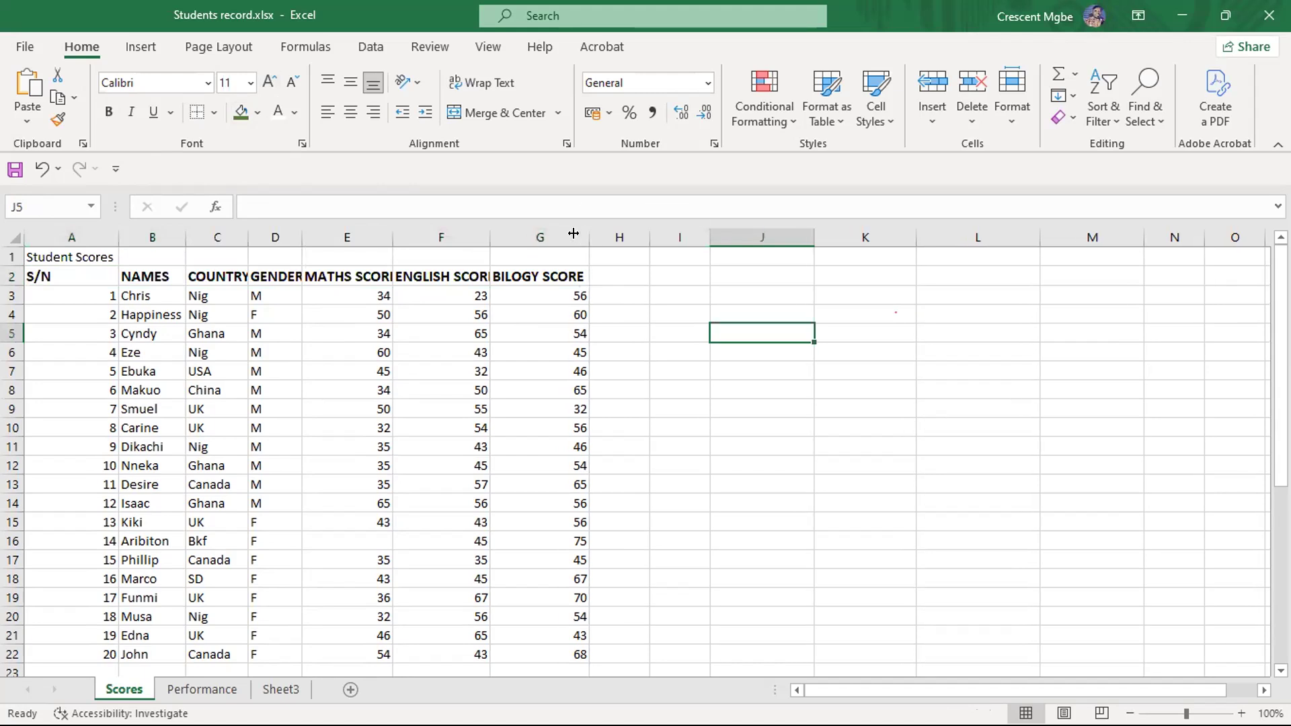
pyautogui.scroll(-2, 773, 399)
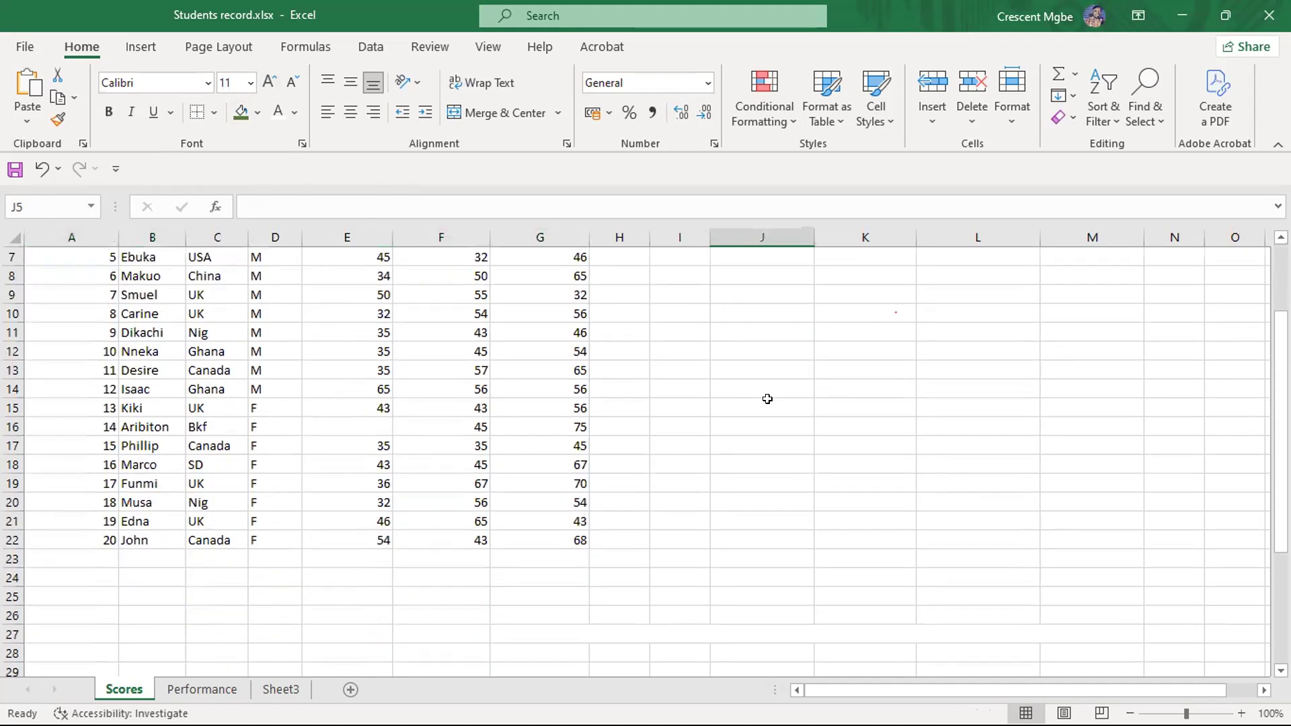
pyautogui.scroll(2, 767, 398)
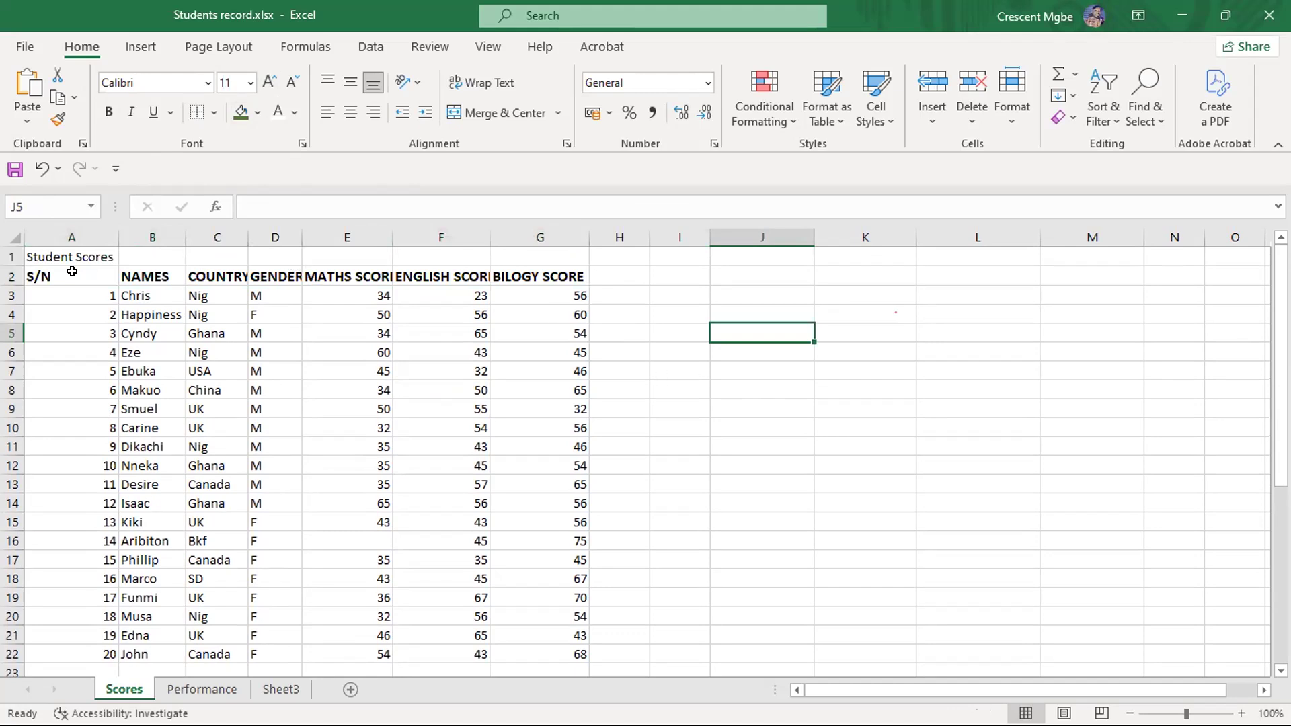
# - Set the font colour of the row 2 headings A2:G2 to the darkest green theme colour, and deselect them
pyautogui.moveTo(57, 276); pyautogui.dragTo(549, 277)
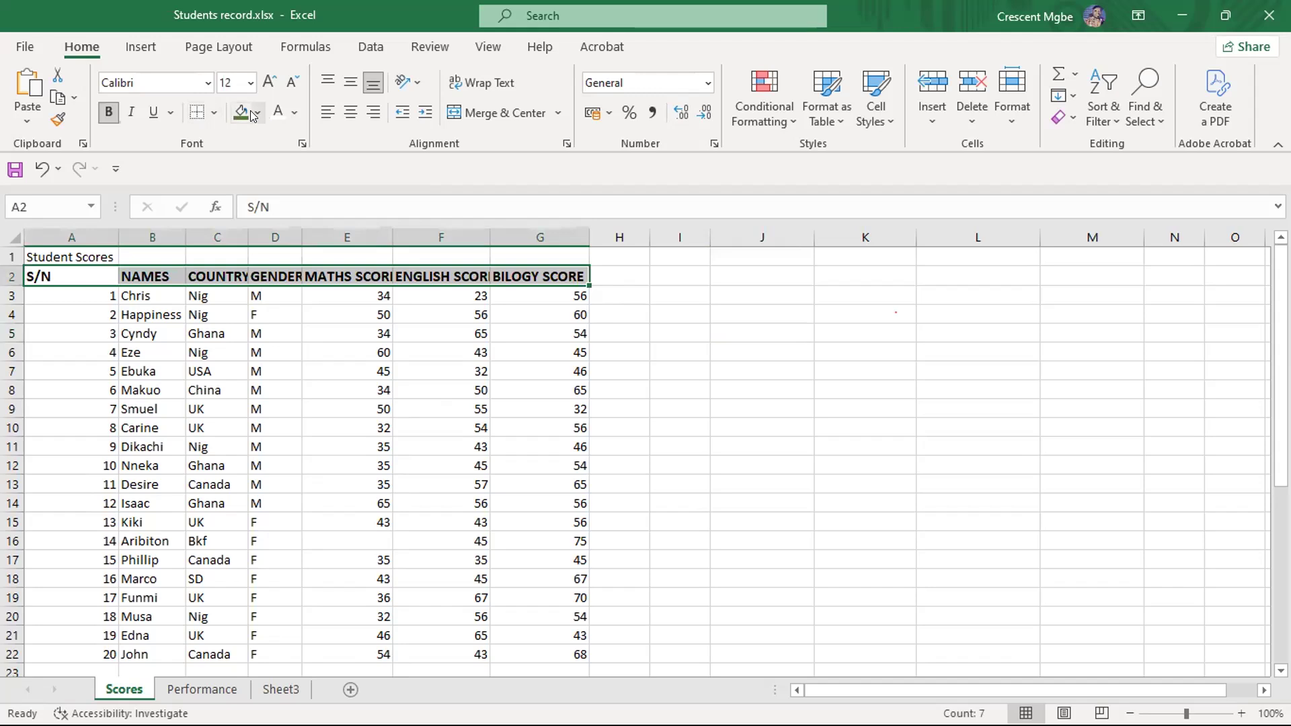
pyautogui.click(294, 114)
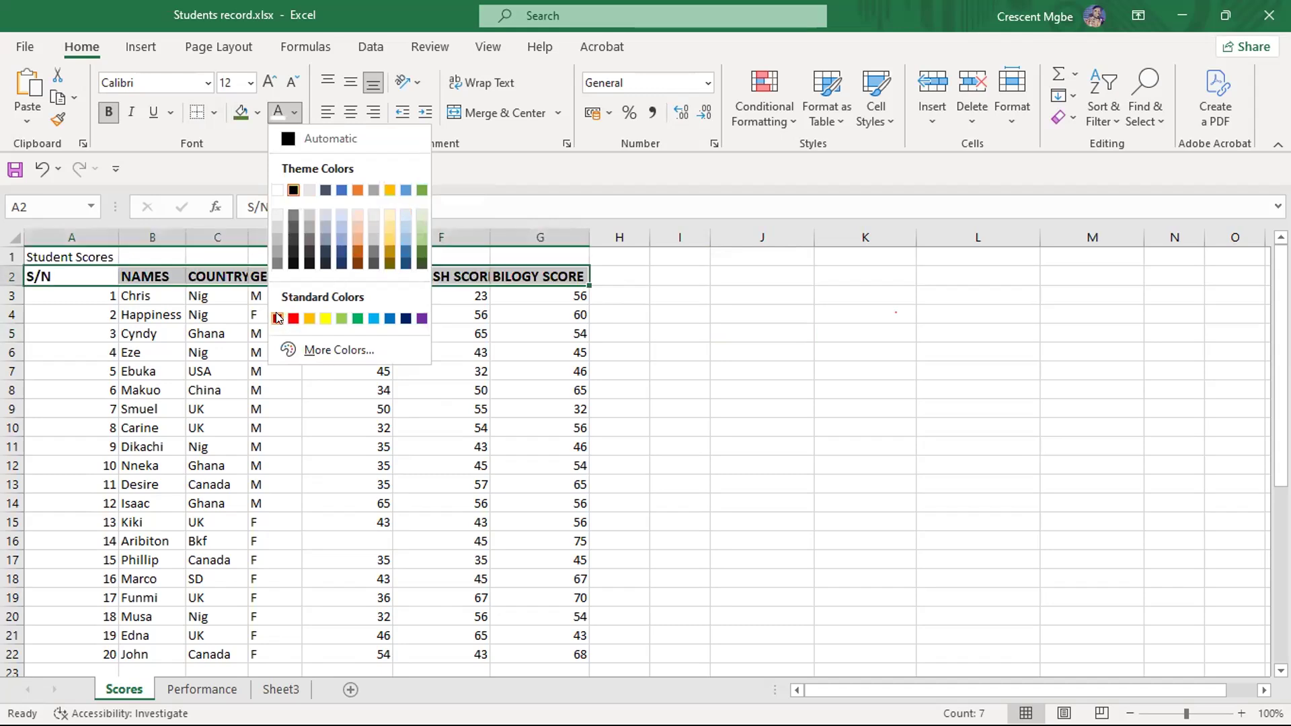
pyautogui.click(420, 264)
pyautogui.click(701, 327)
# - Fill the heading cells A2:G2 with the lightest blue theme colour, and deselect them
pyautogui.moveTo(65, 272); pyautogui.dragTo(541, 280)
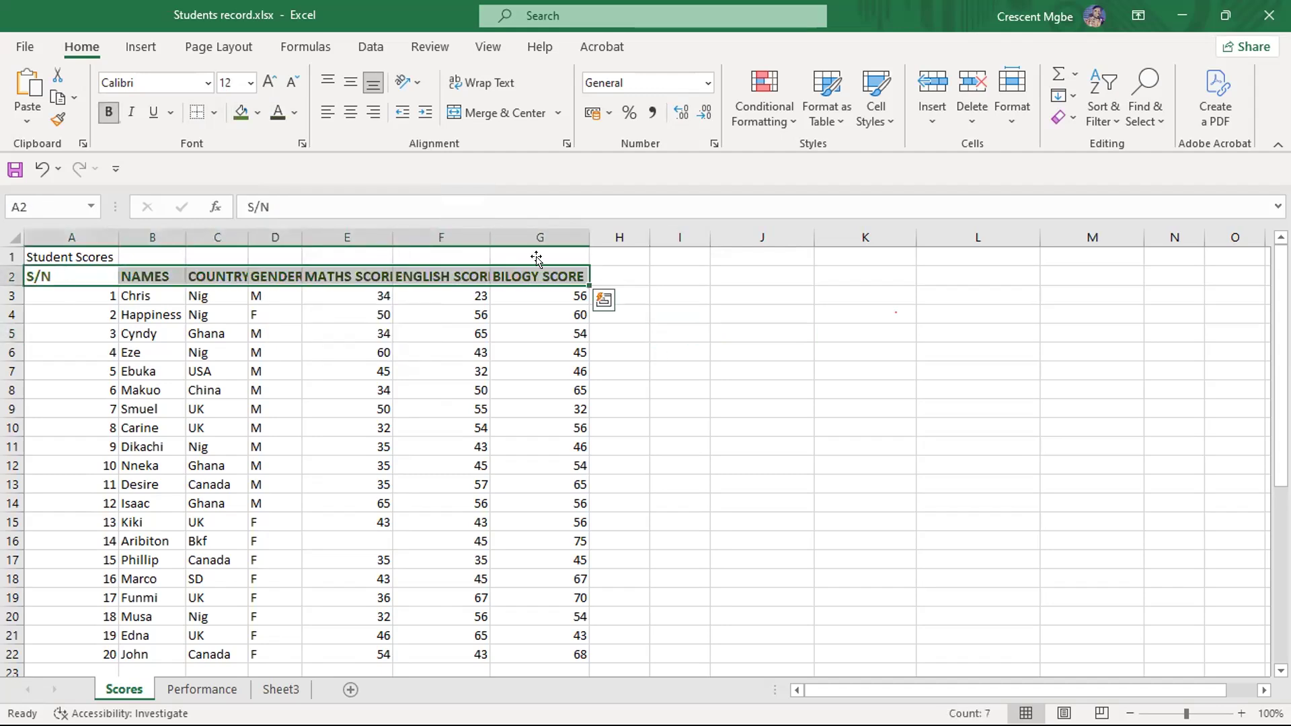
pyautogui.click(257, 113)
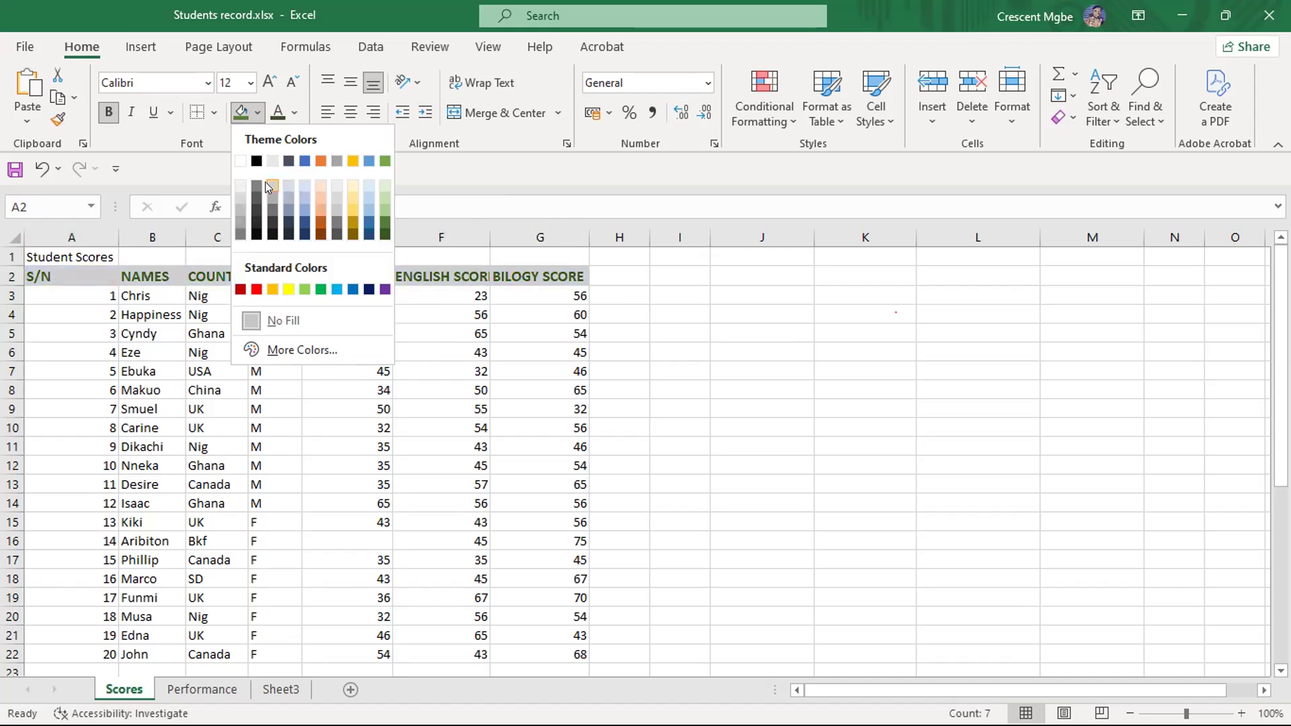
pyautogui.click(301, 186)
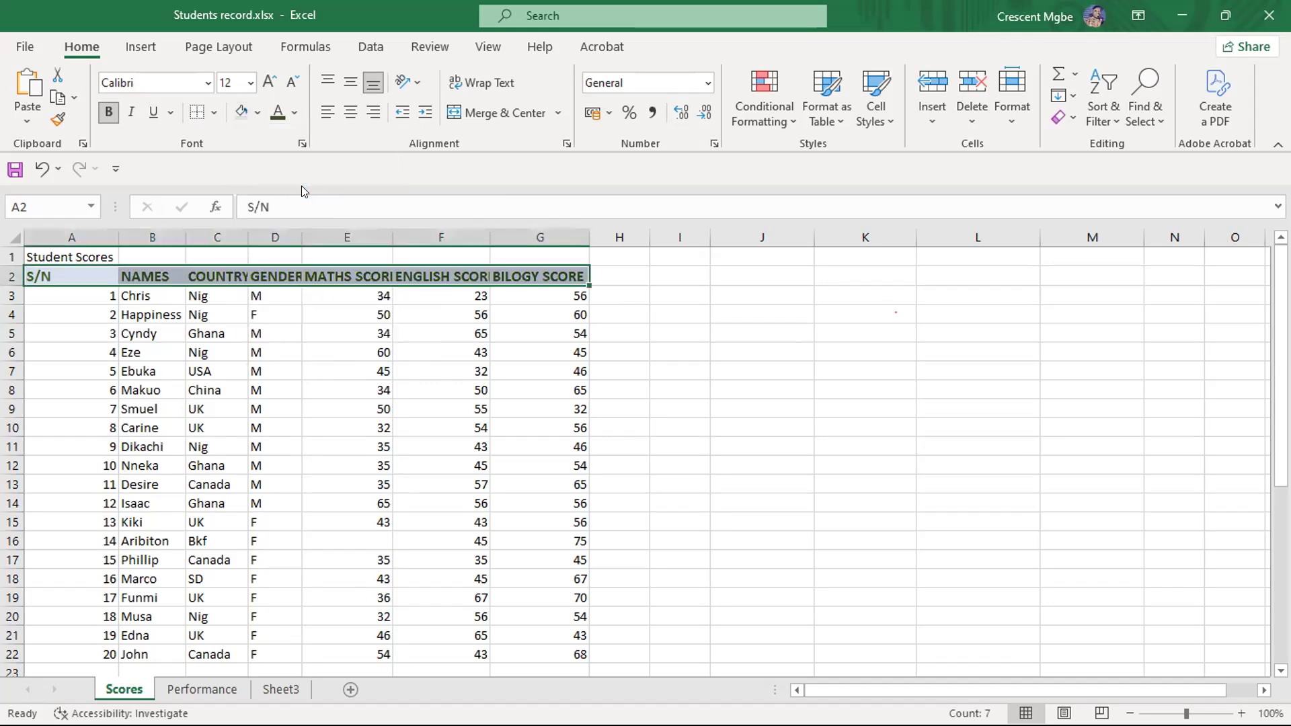
pyautogui.click(685, 337)
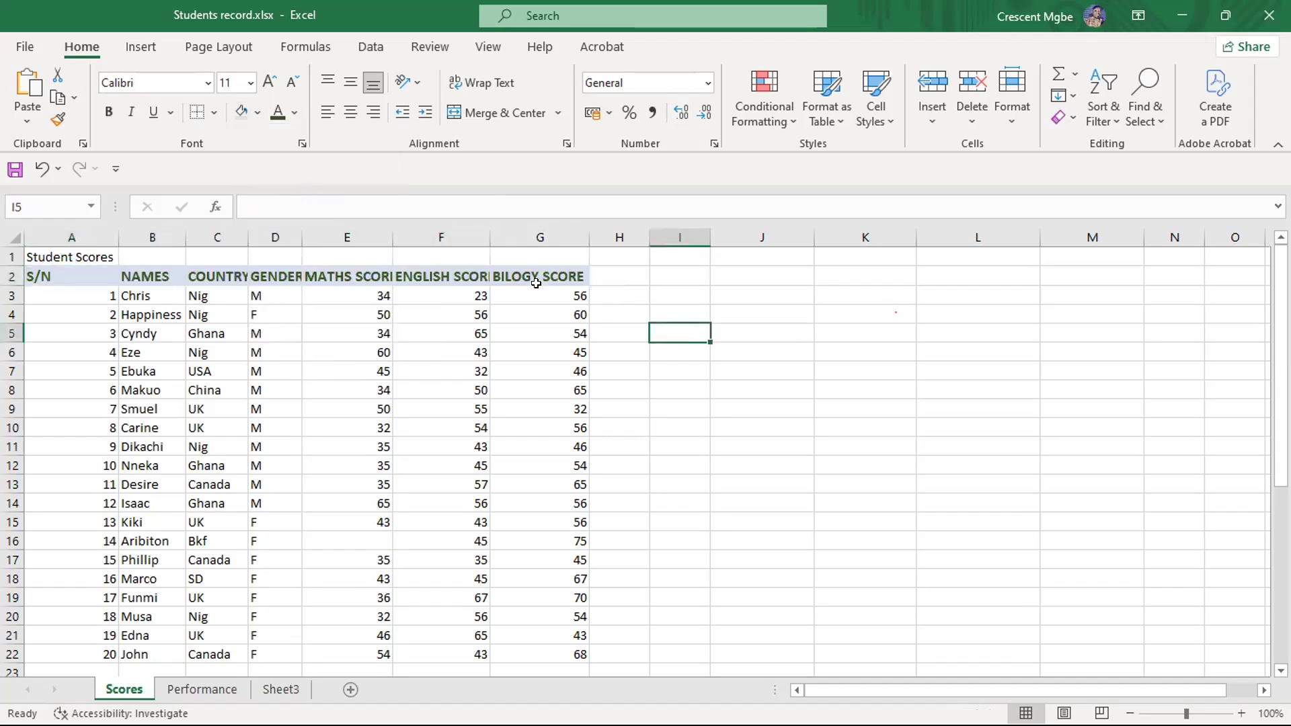
# - Increase the height of heading row 2 slightly, and look over the score rows
pyautogui.moveTo(14, 277); pyautogui.dragTo(14, 282)
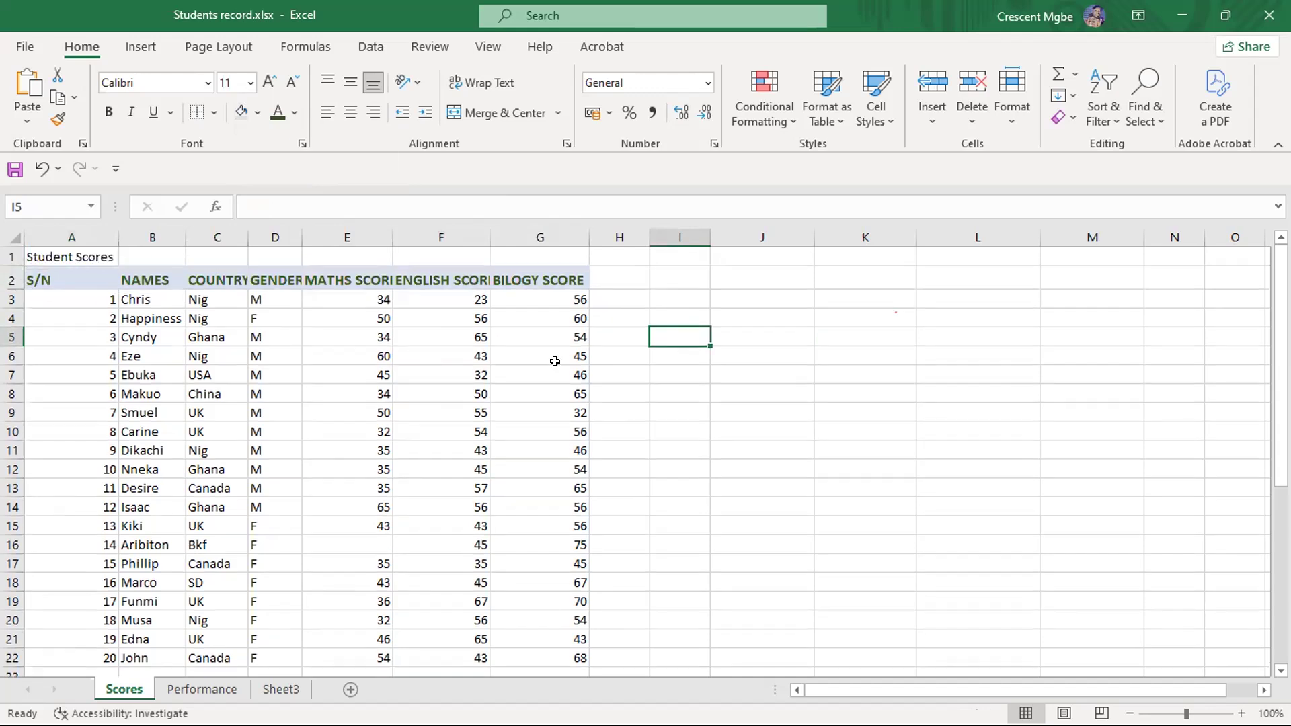
pyautogui.click(719, 413)
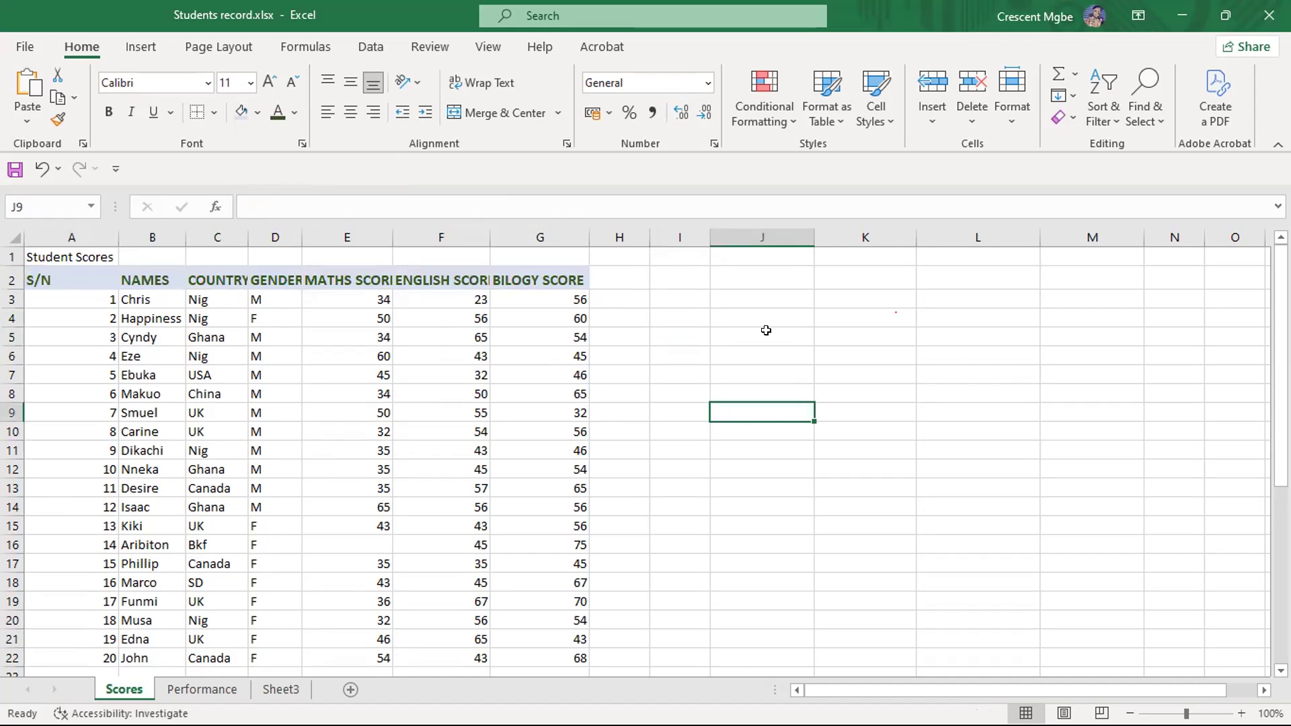
pyautogui.scroll(-2, 609, 362)
pyautogui.scroll(2, 609, 362)
# - Merge and center the title "Student Scores" across A1:G1
pyautogui.click(59, 255)
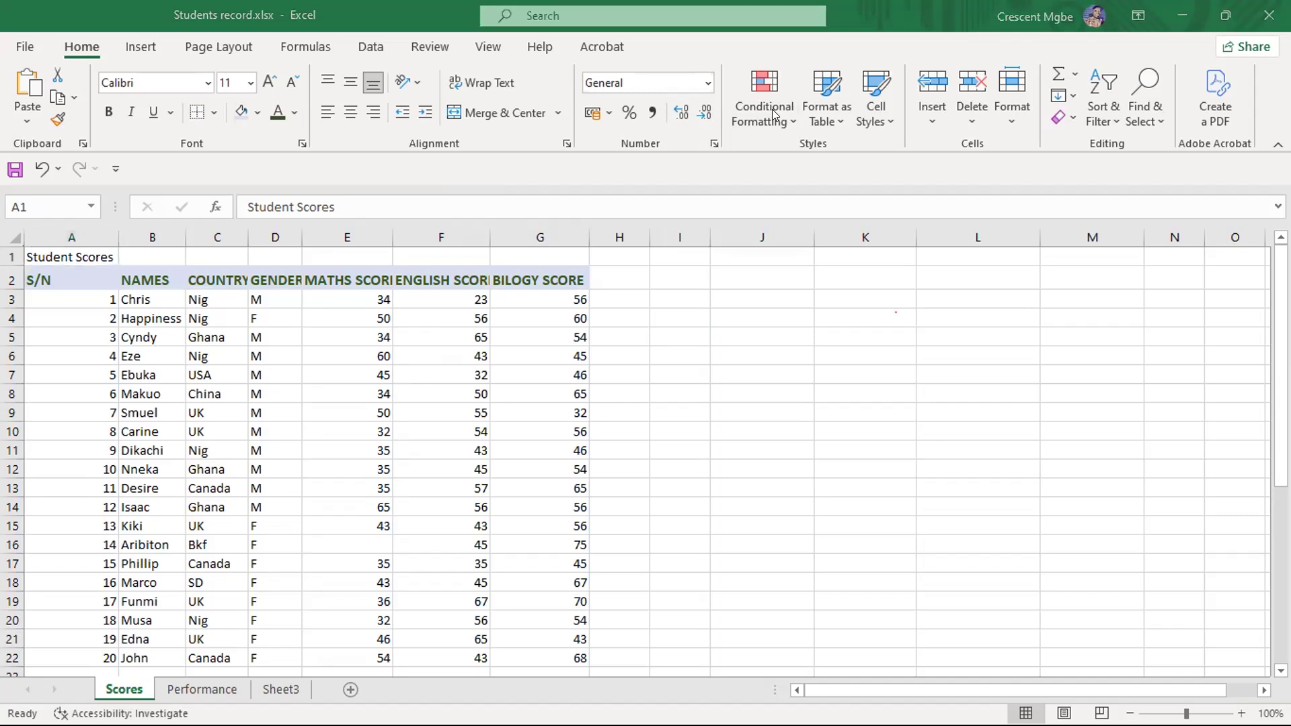
pyautogui.click(56, 251)
pyautogui.click(65, 250)
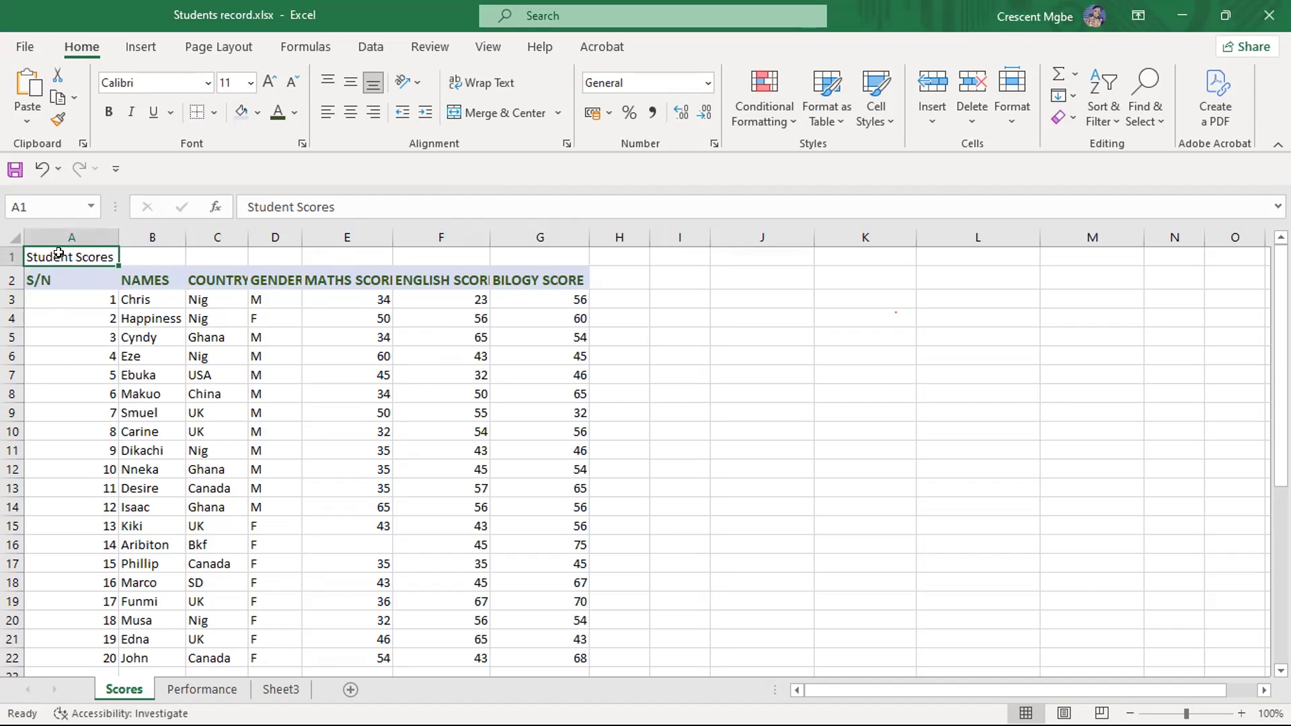
pyautogui.moveTo(58, 252); pyautogui.dragTo(533, 254)
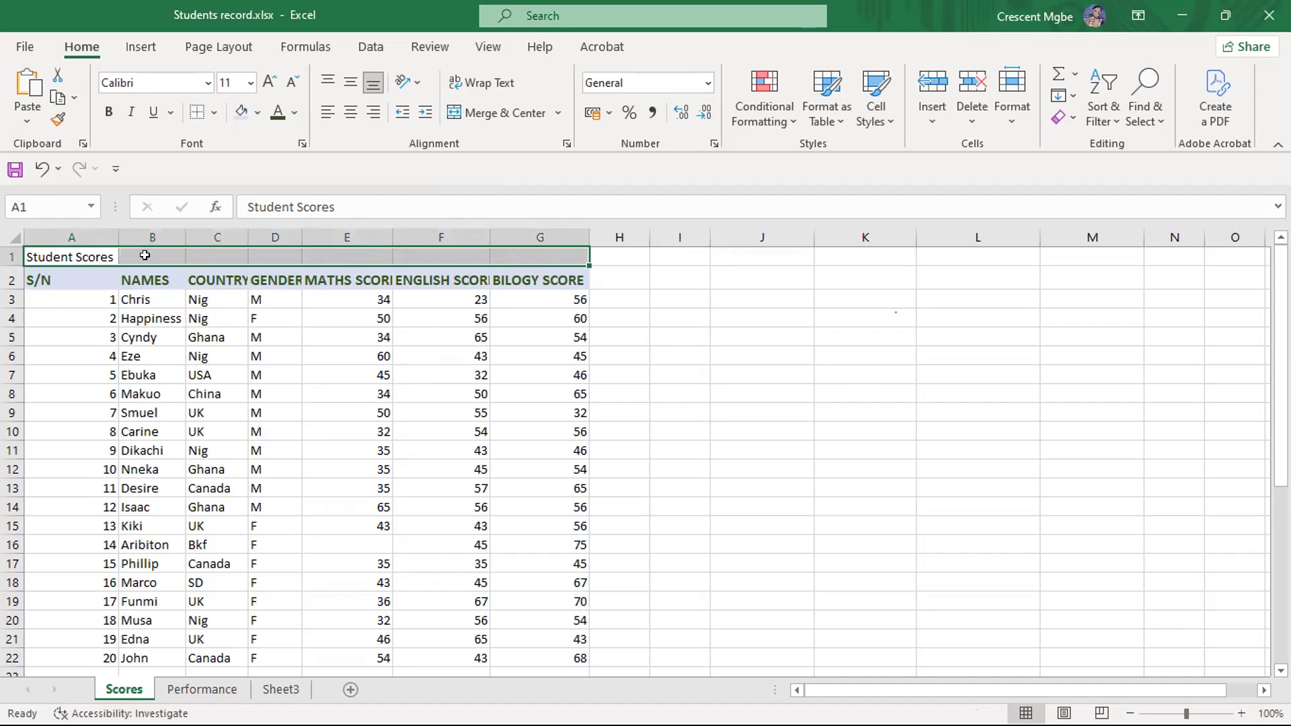
pyautogui.click(501, 113)
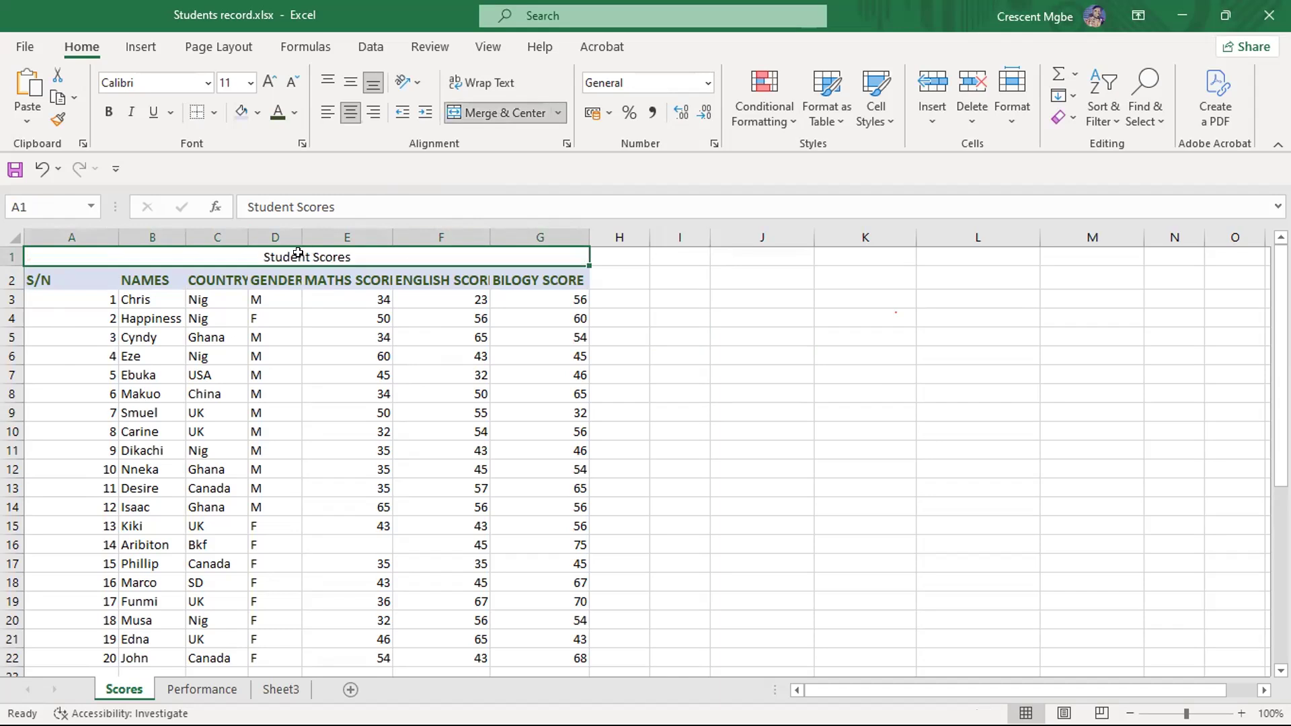
# - Make the merged title "Student Scores" bold with font size 14, and deselect it
pyautogui.click(108, 112)
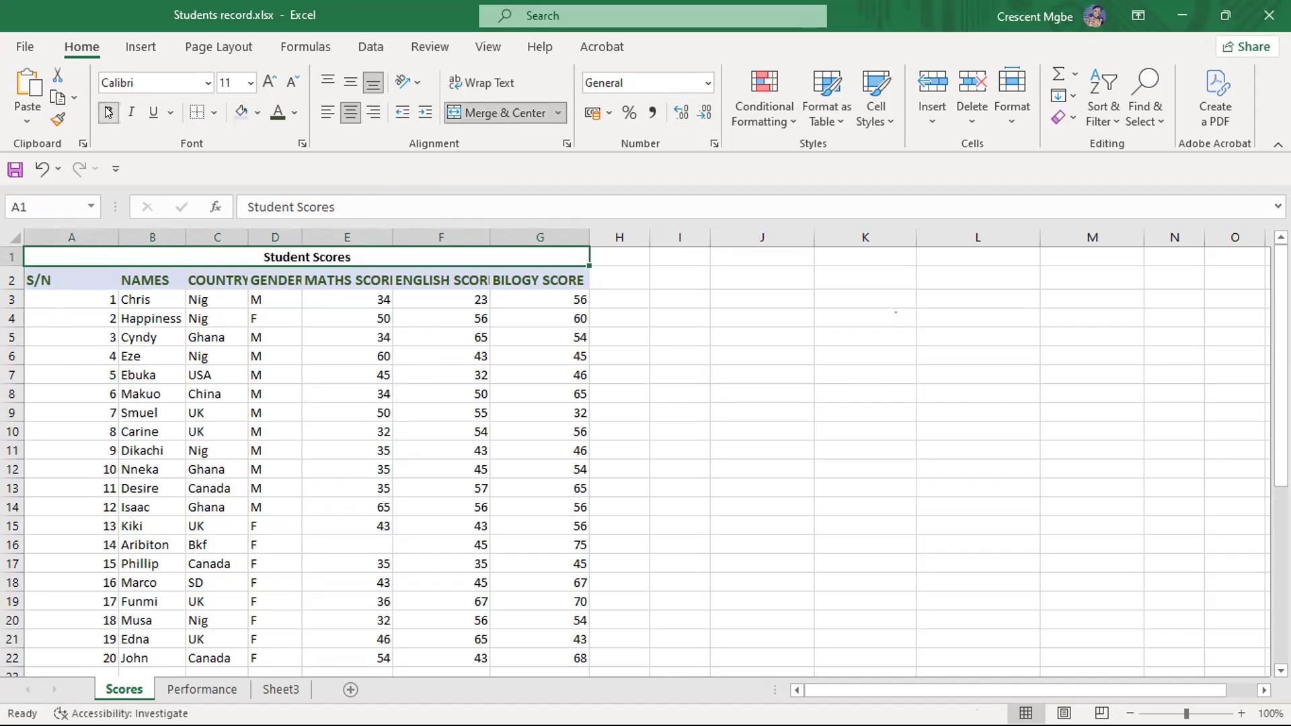
pyautogui.click(266, 81)
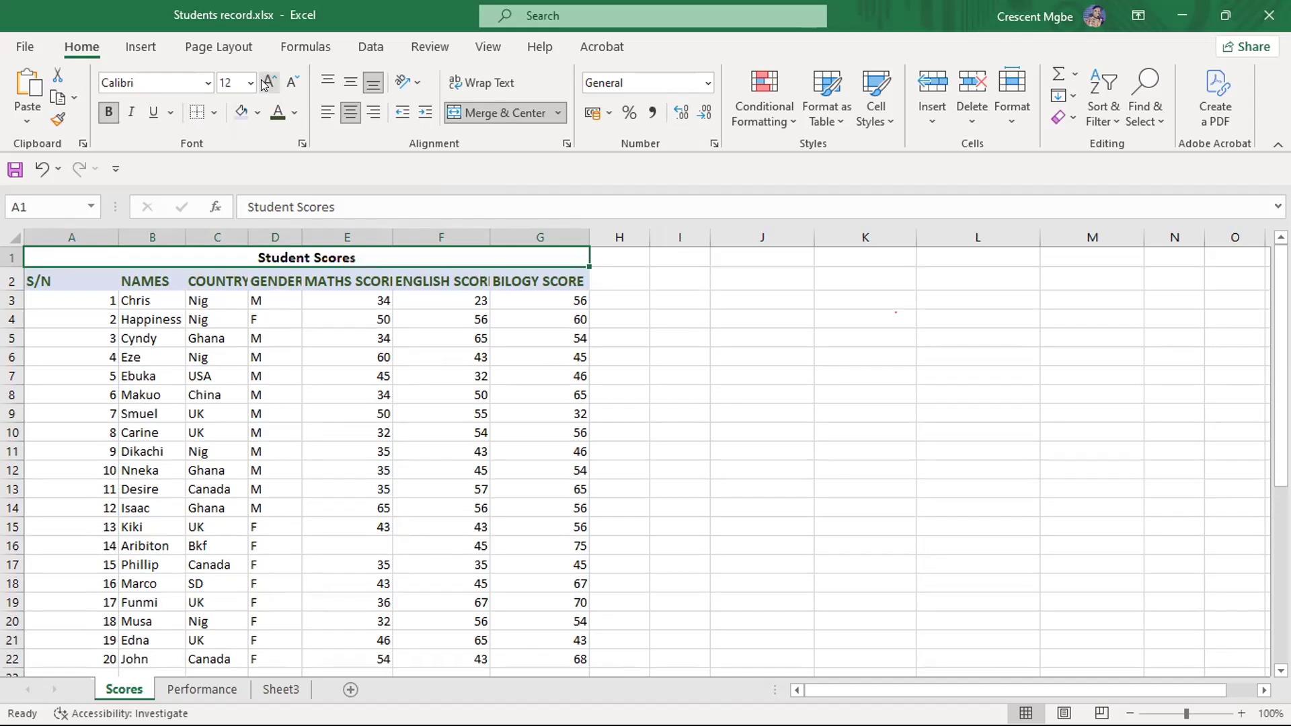
pyautogui.click(266, 81)
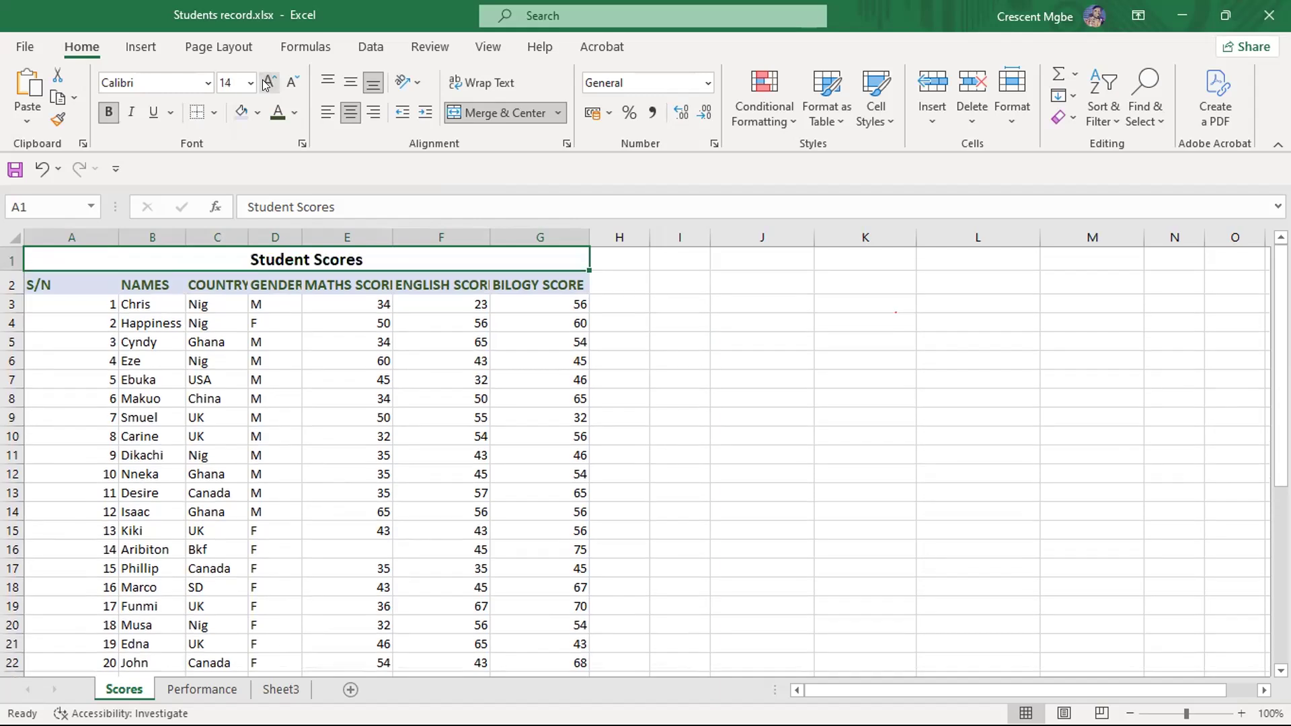
pyautogui.click(706, 375)
pyautogui.scroll(-3, 764, 374)
pyautogui.scroll(3, 790, 373)
pyautogui.scroll(-1, 807, 374)
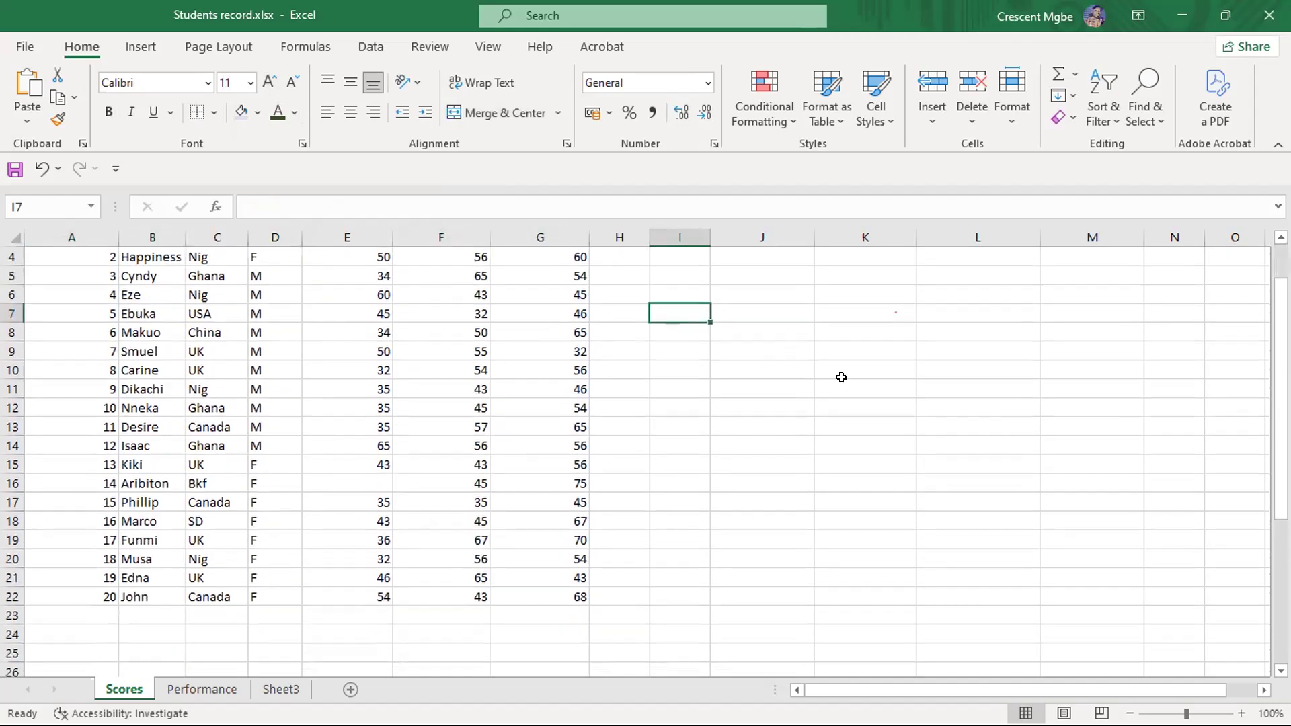
pyautogui.click(961, 380)
pyautogui.scroll(1, 647, 383)
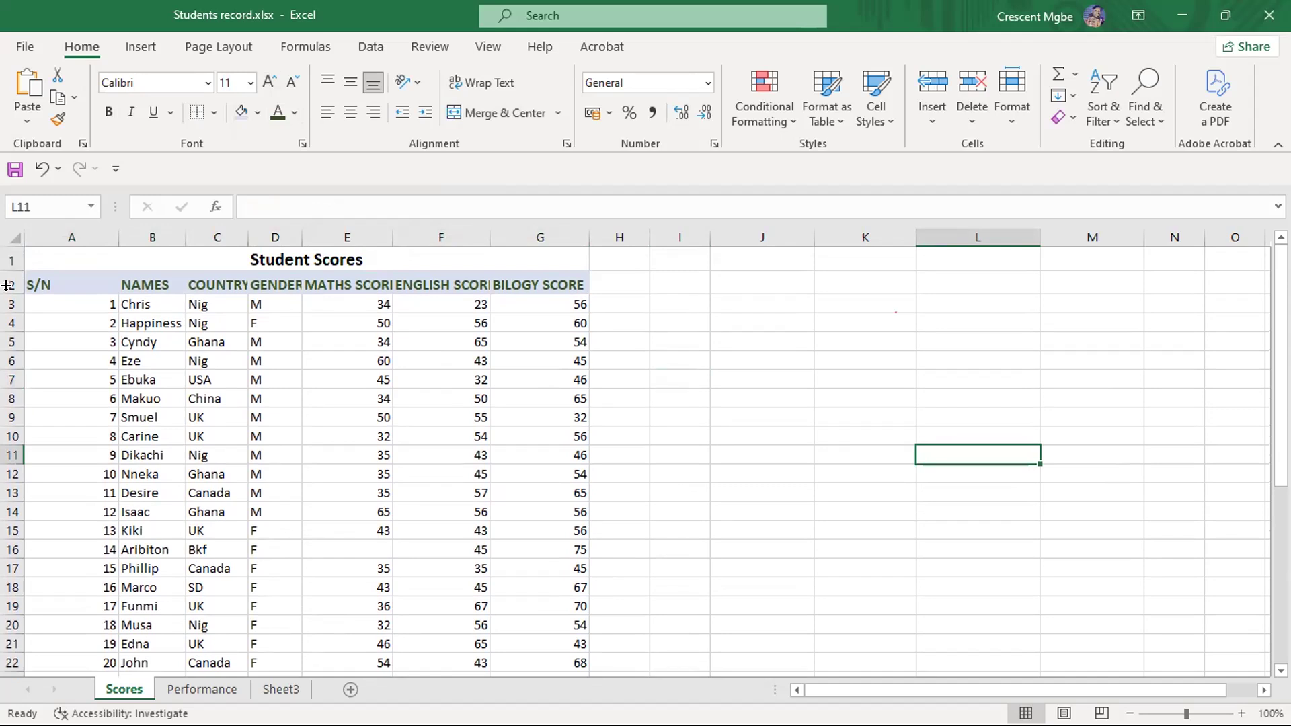
pyautogui.click(51, 282)
pyautogui.moveTo(50, 282); pyautogui.dragTo(531, 587)
pyautogui.scroll(-1, 691, 419)
pyautogui.click(691, 418)
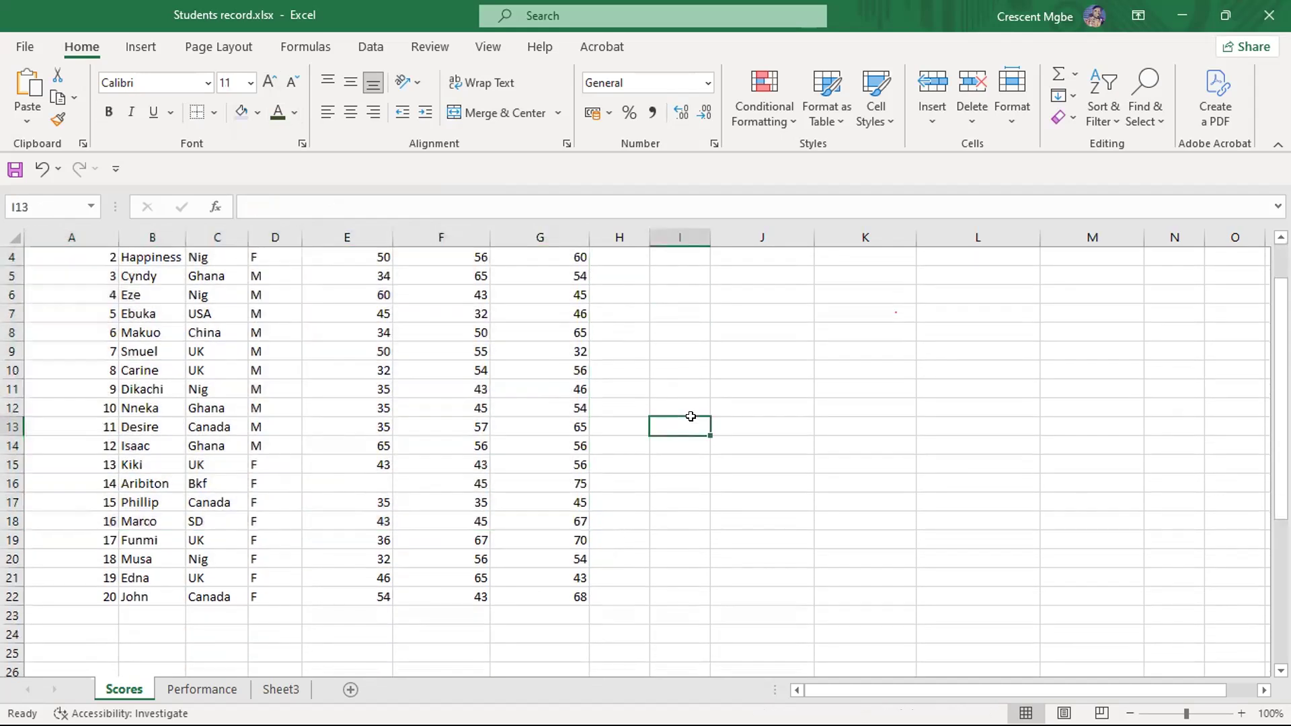
pyautogui.scroll(1, 419, 330)
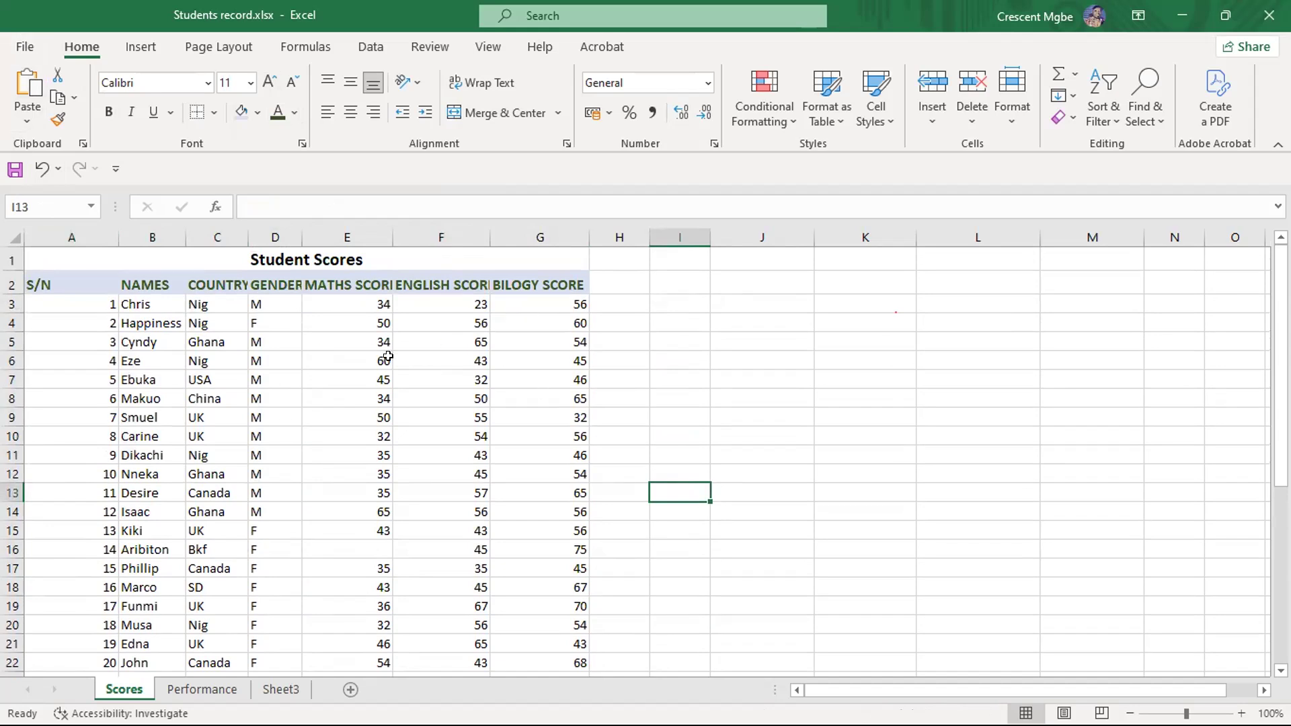
pyautogui.click(759, 344)
pyautogui.click(795, 437)
pyautogui.click(722, 526)
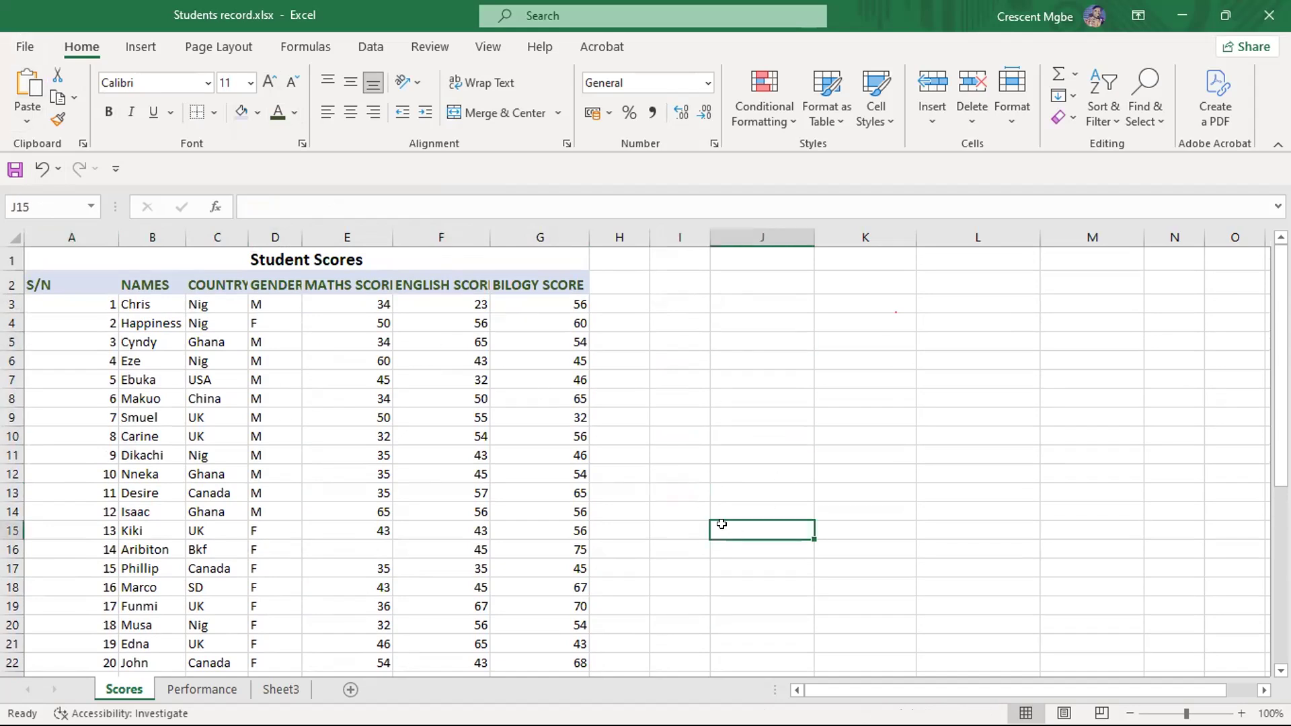
pyautogui.click(672, 417)
pyautogui.click(657, 340)
pyautogui.click(898, 338)
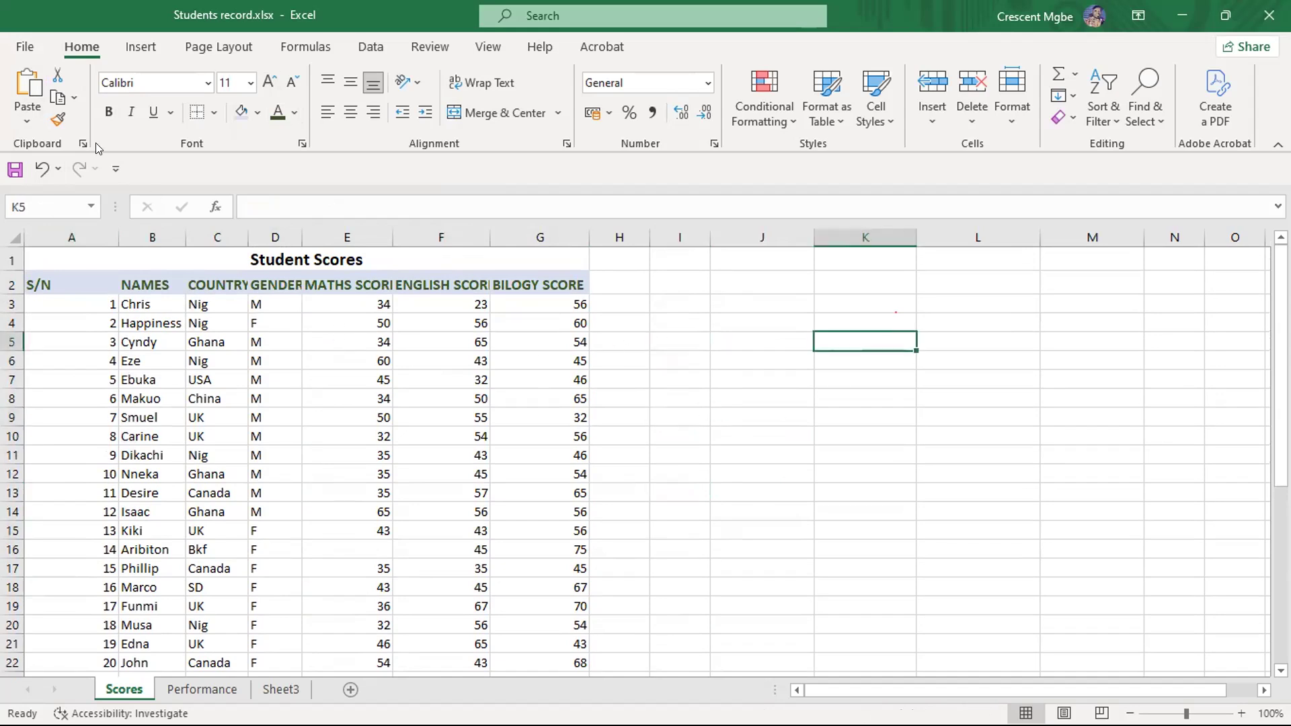
# - Check the print preview of the borderless Scores sheet, and return to the worksheet
pyautogui.click(20, 46)
pyautogui.click(50, 431)
pyautogui.scroll(-1, 236, 323)
pyautogui.scroll(1, 311, 291)
# - Apply All Borders to the student table A2:G22, and look over the bordered cells
pyautogui.moveTo(40, 285); pyautogui.dragTo(551, 445)
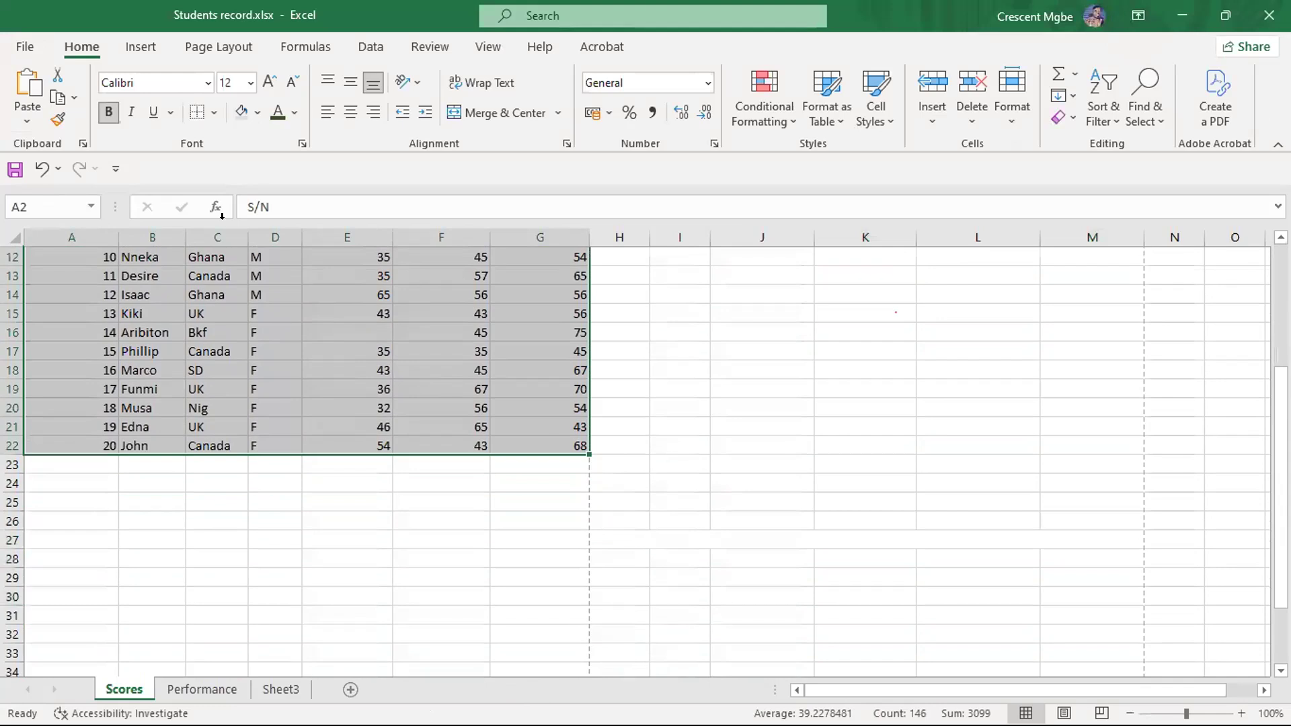
pyautogui.click(213, 111)
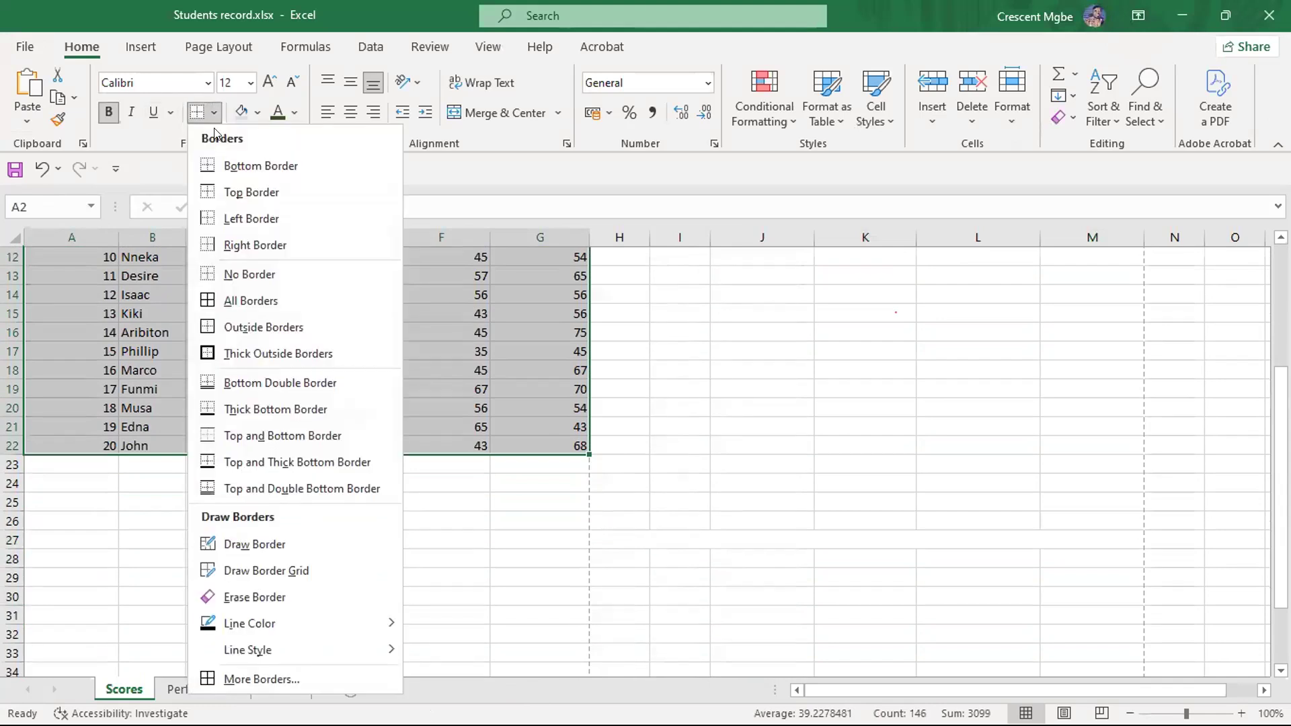
pyautogui.click(229, 300)
pyautogui.scroll(4, 723, 510)
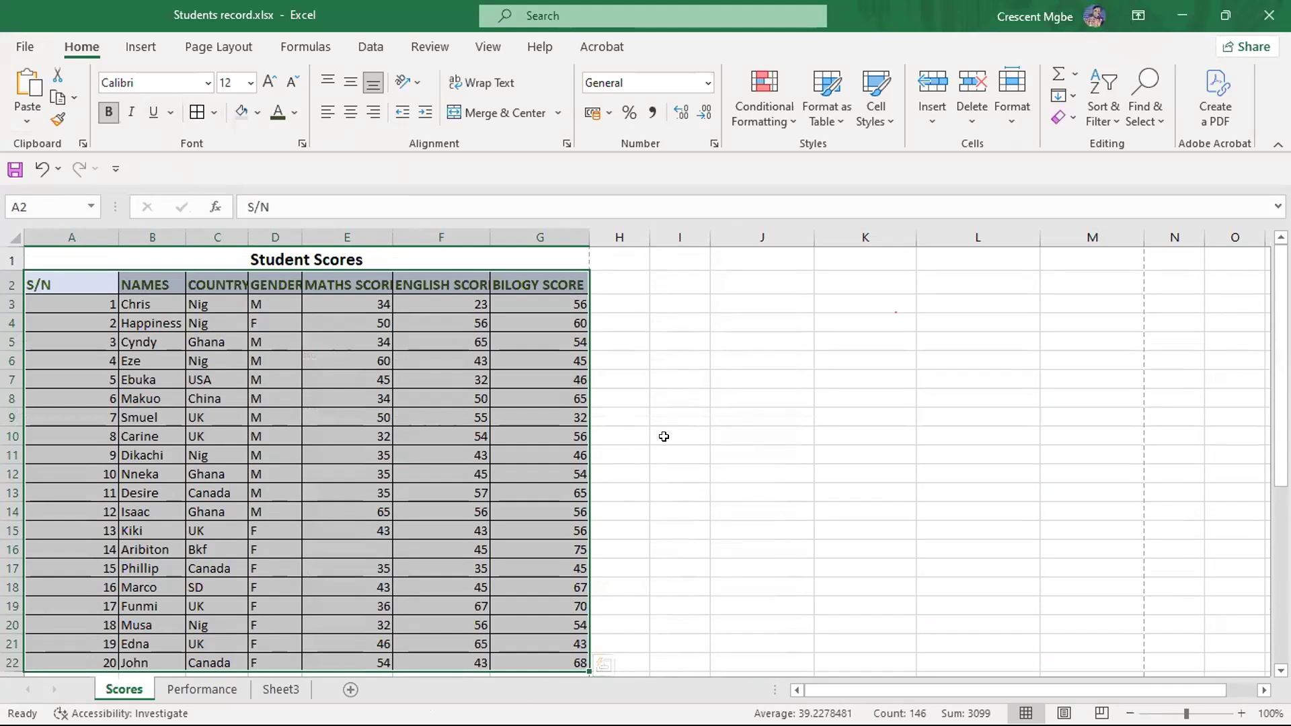
pyautogui.click(678, 417)
pyautogui.scroll(-2, 689, 400)
pyautogui.scroll(2, 686, 383)
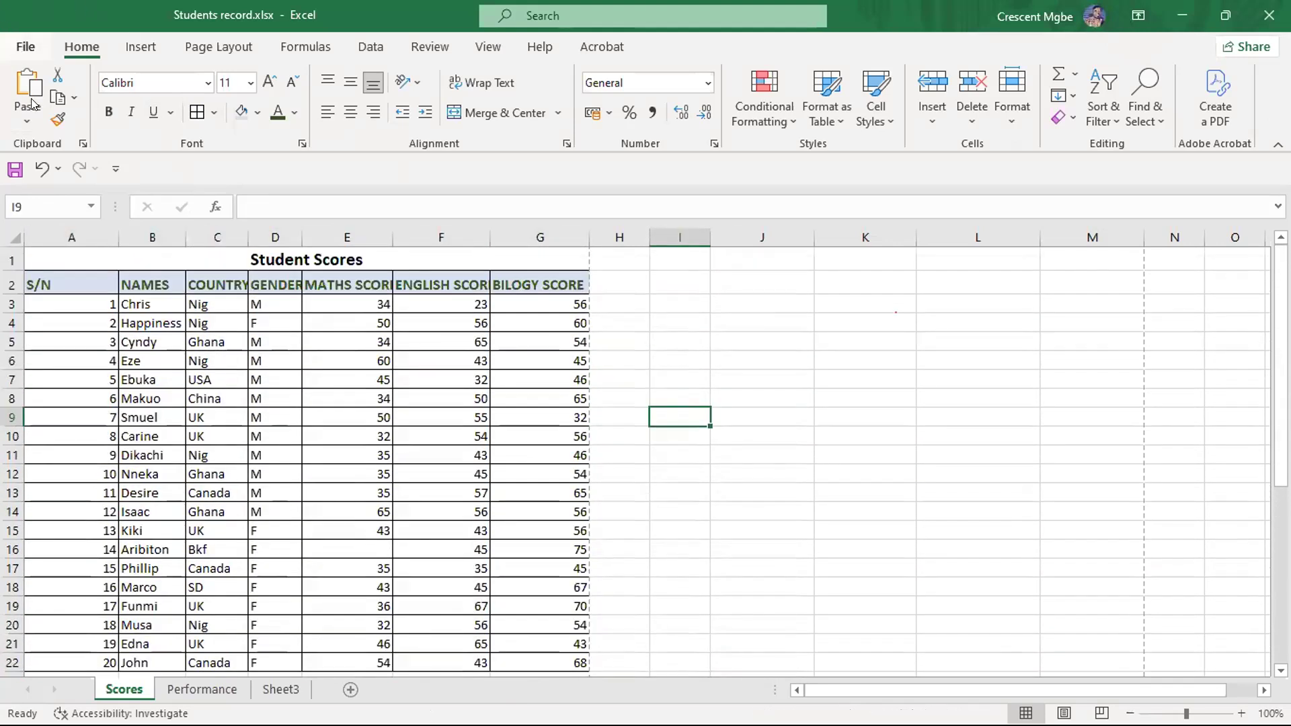
# - Check the print preview of the Scores sheet with its cell borders, and return to look over the table
pyautogui.click(25, 47)
pyautogui.click(64, 429)
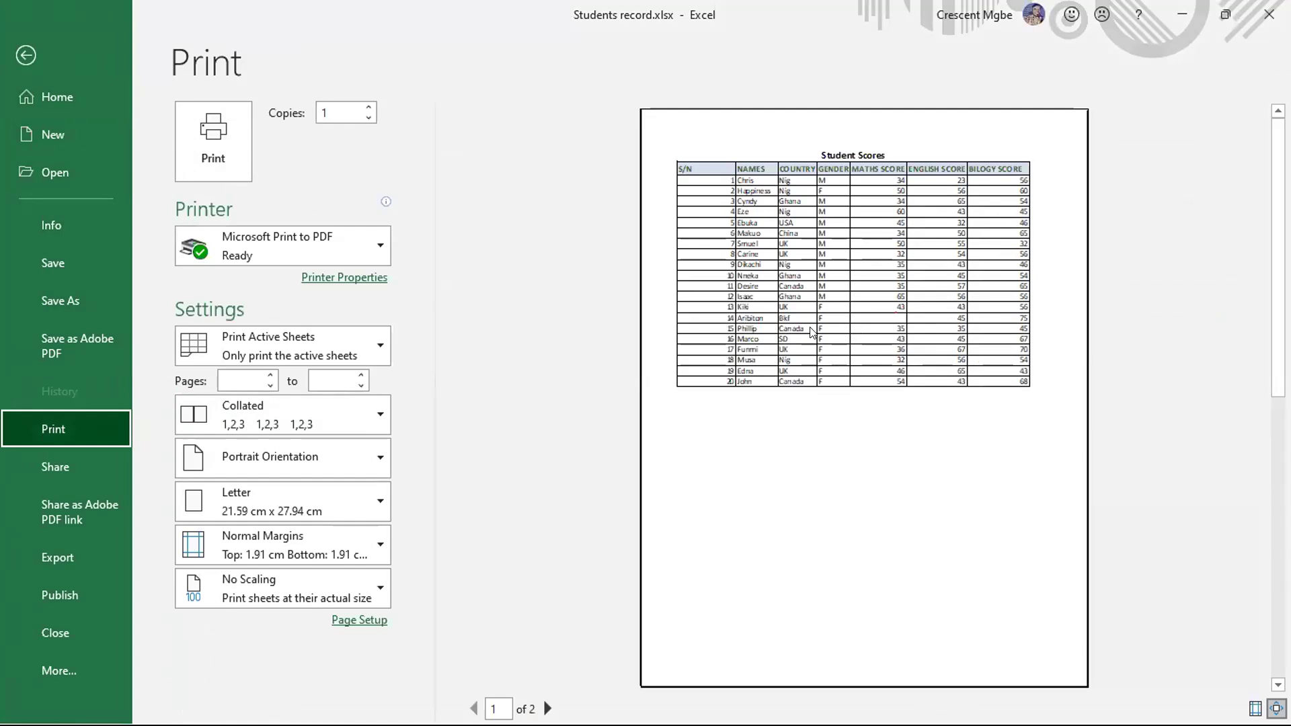
pyautogui.click(25, 54)
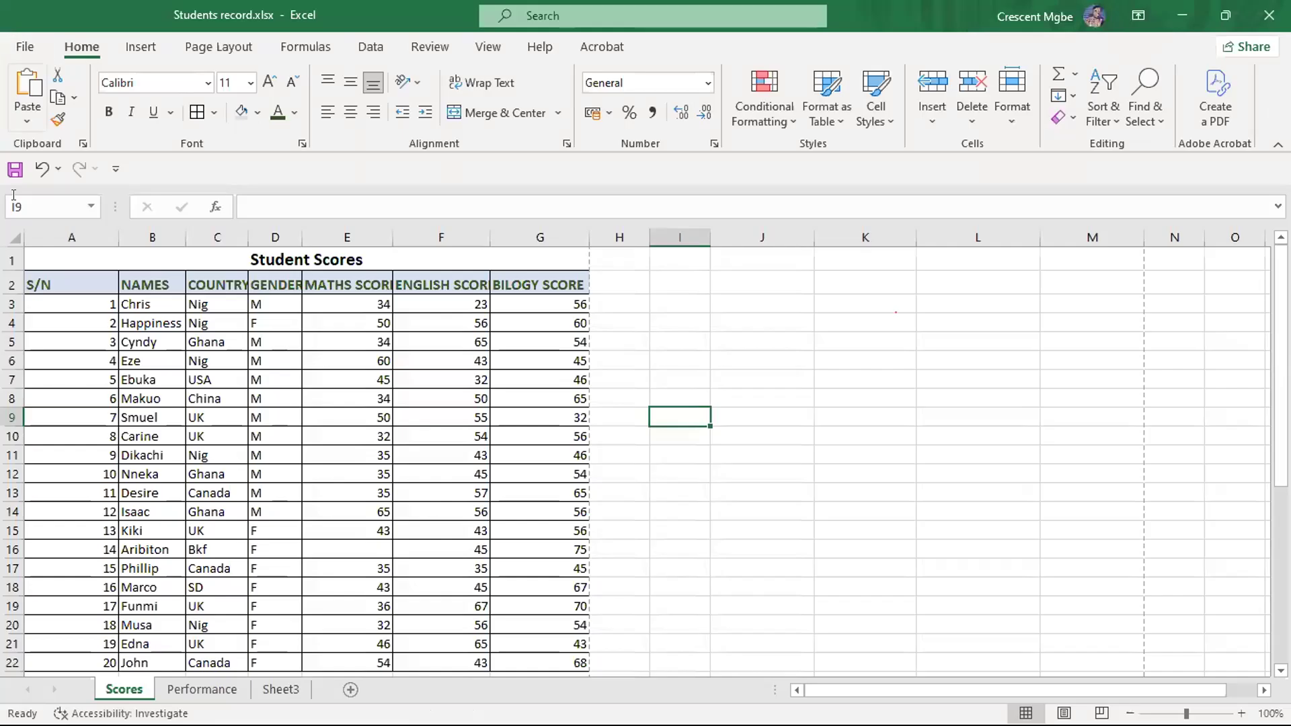
pyautogui.scroll(-3, 520, 353)
pyautogui.scroll(3, 520, 353)
pyautogui.scroll(-1, 512, 352)
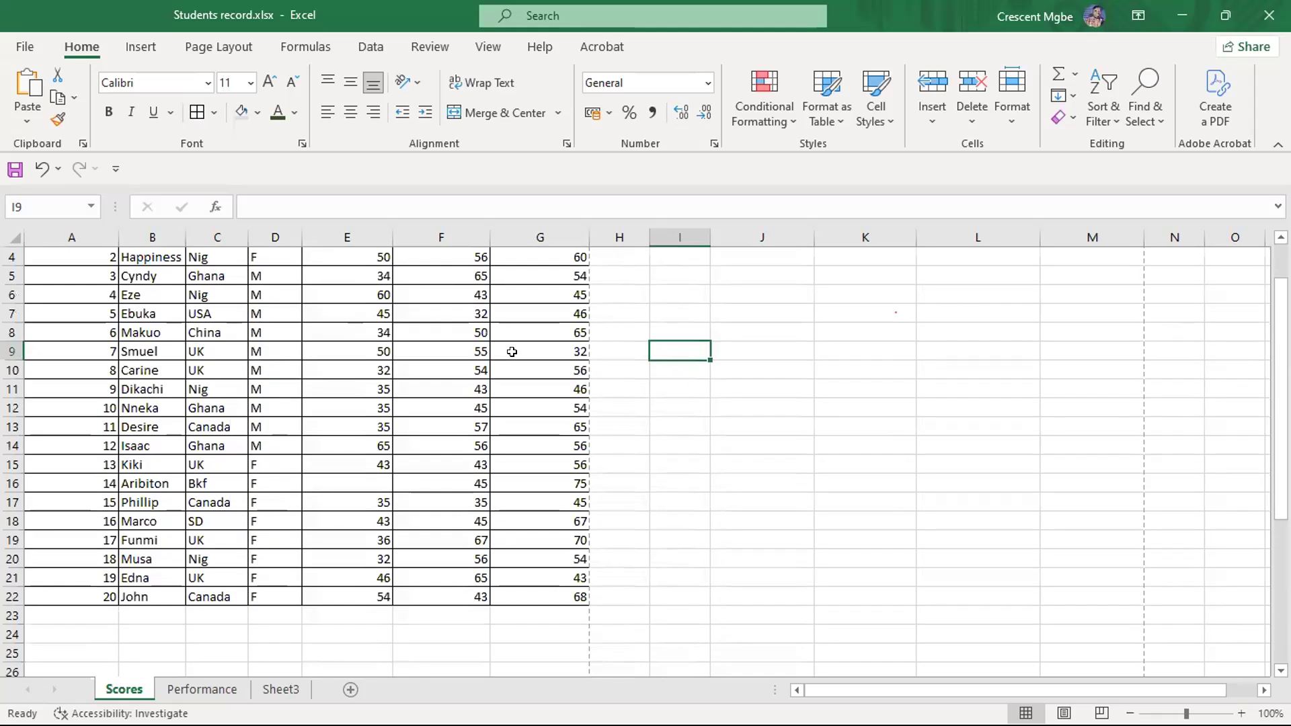
pyautogui.scroll(1, 512, 352)
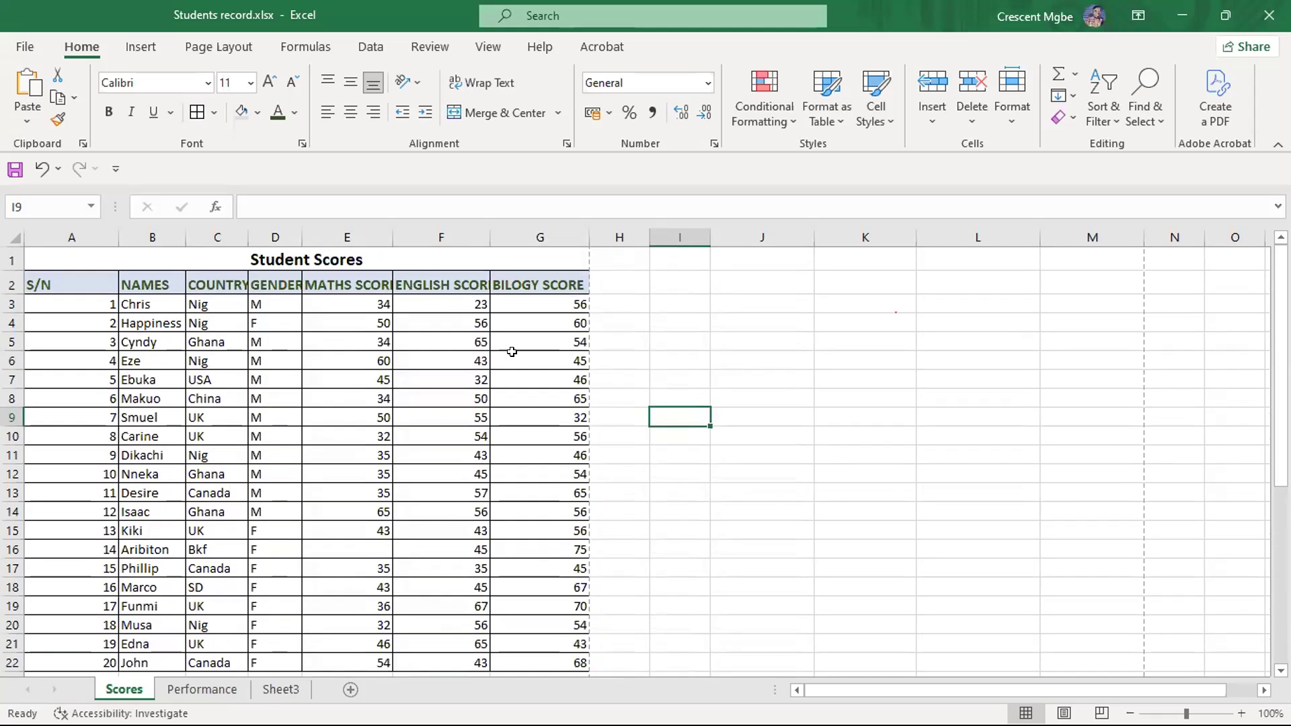
# - Undo the All Borders formatting on the student table
pyautogui.hotkey('ctrl', 'z')
pyautogui.click(691, 433)
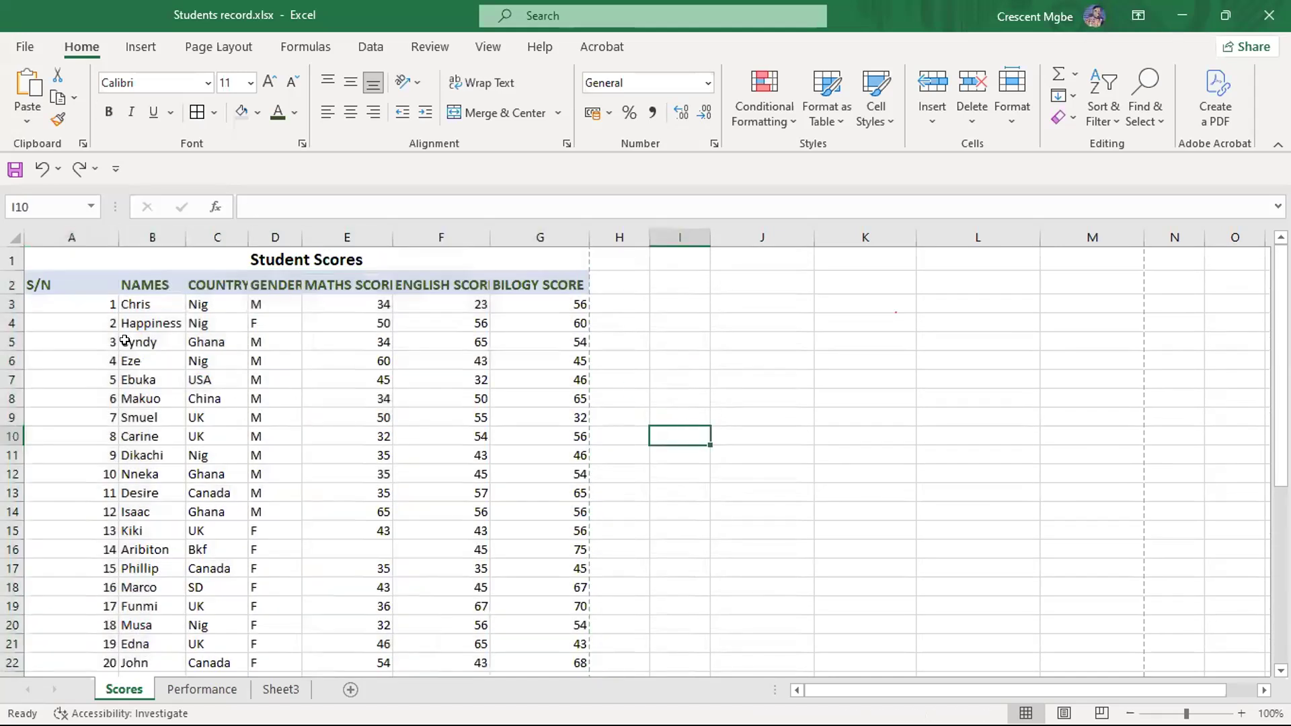
pyautogui.click(58, 280)
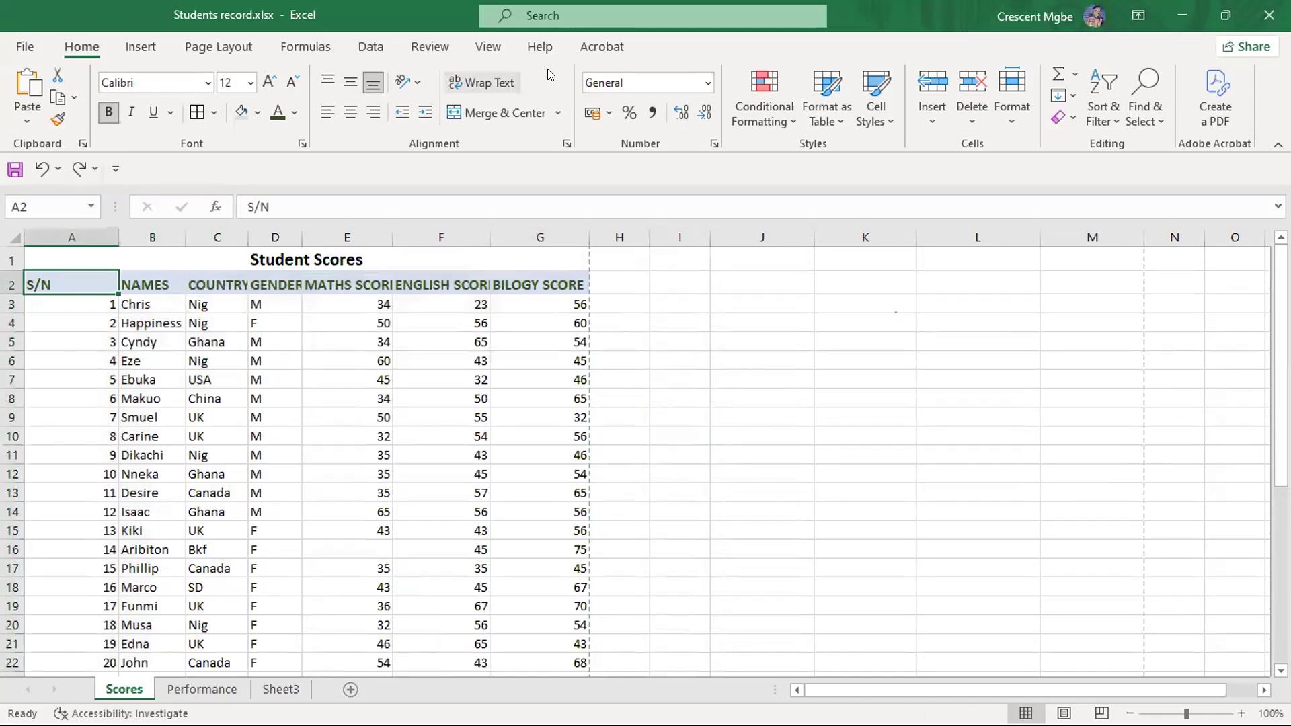
pyautogui.click(838, 121)
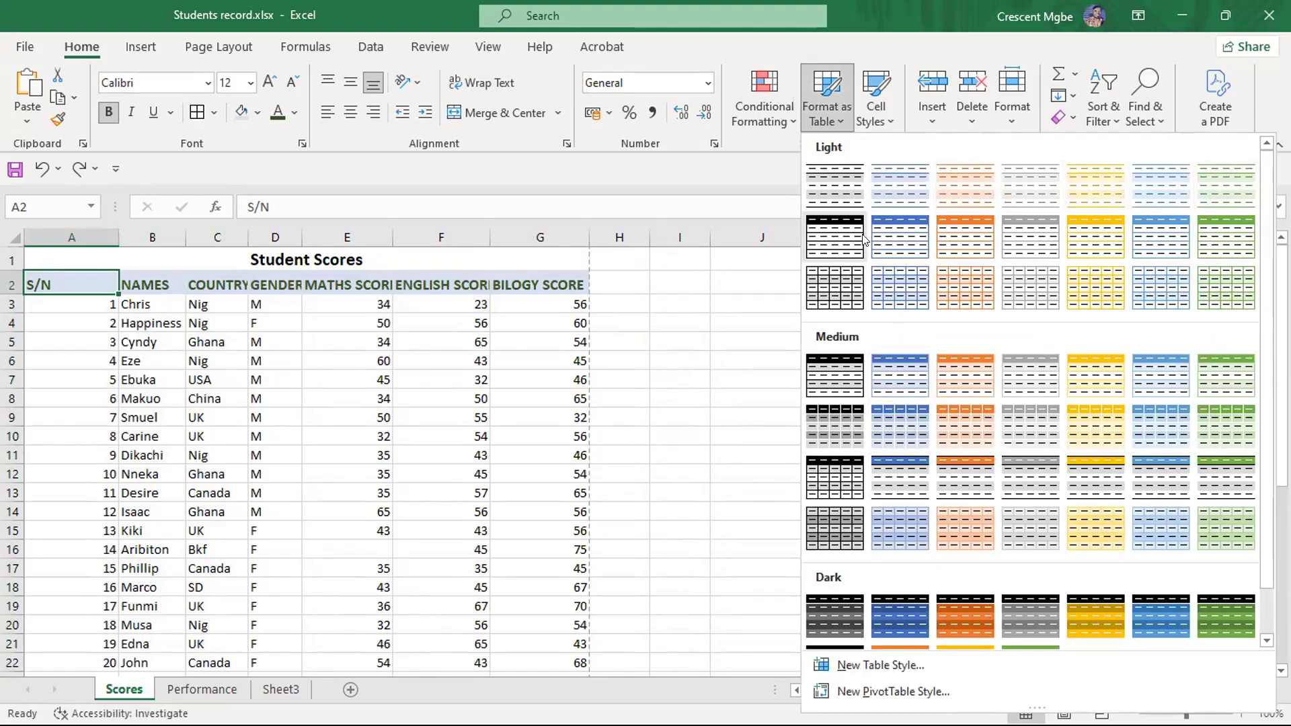
pyautogui.click(822, 109)
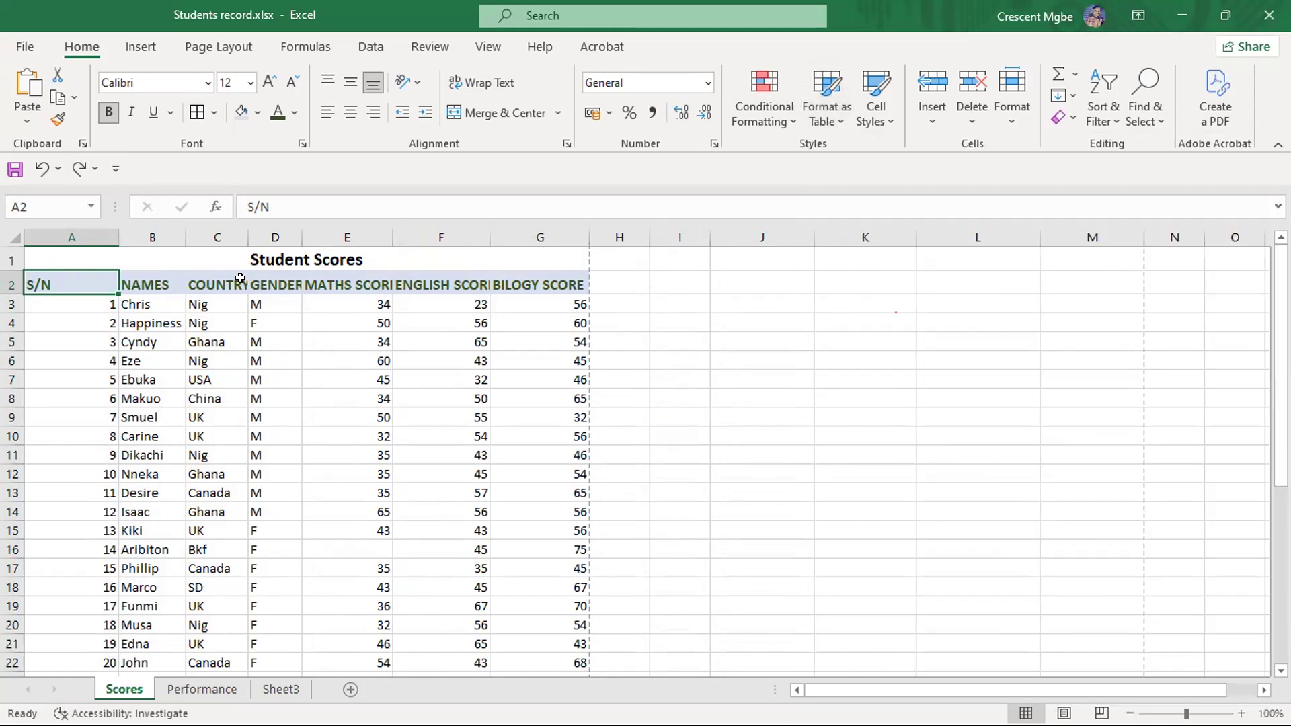
# - Format the student data A2:G22 as a table with headers in the first grey banded Light style, and look over the result
pyautogui.moveTo(57, 278); pyautogui.dragTo(582, 562)
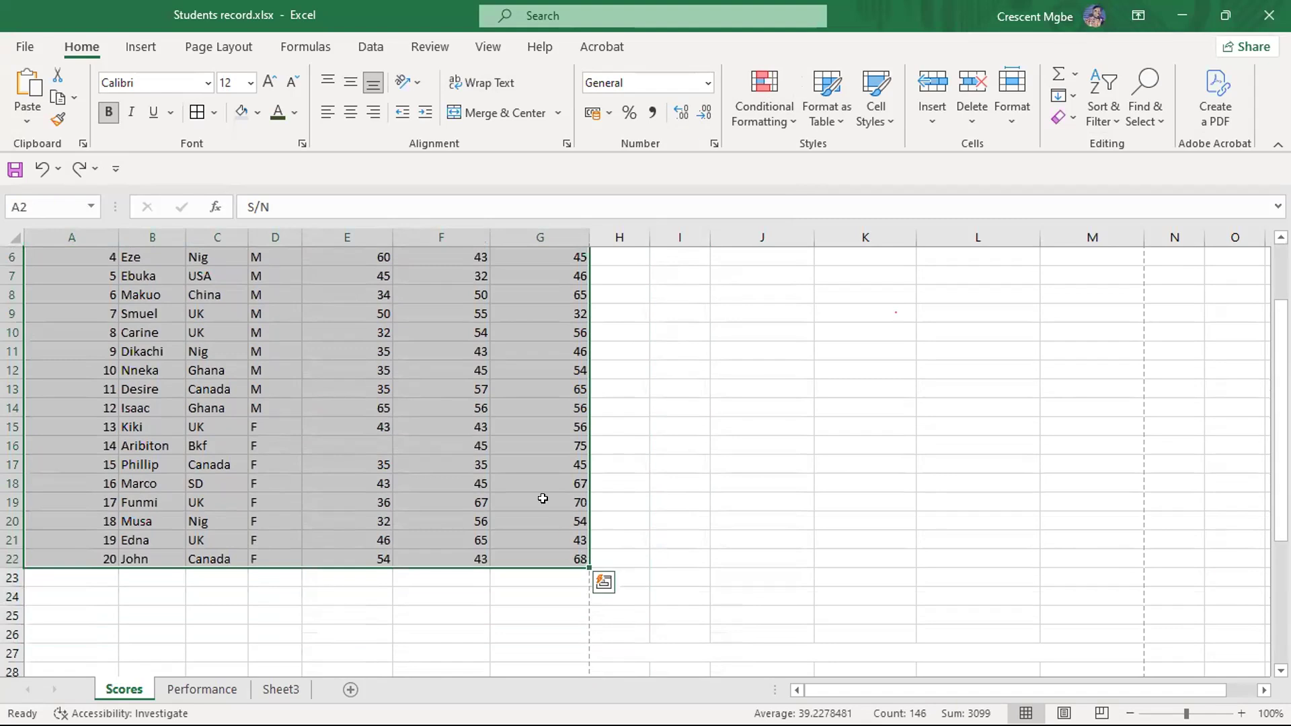
pyautogui.scroll(2, 519, 388)
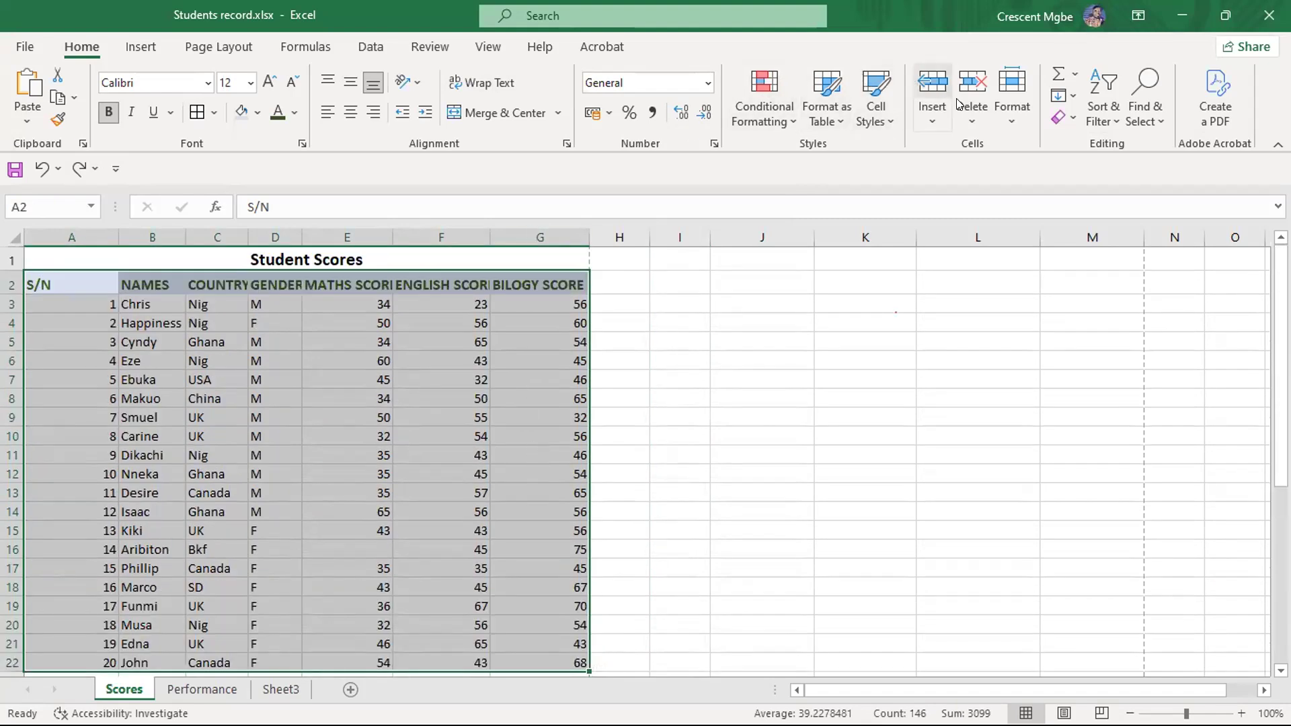
pyautogui.click(1006, 111)
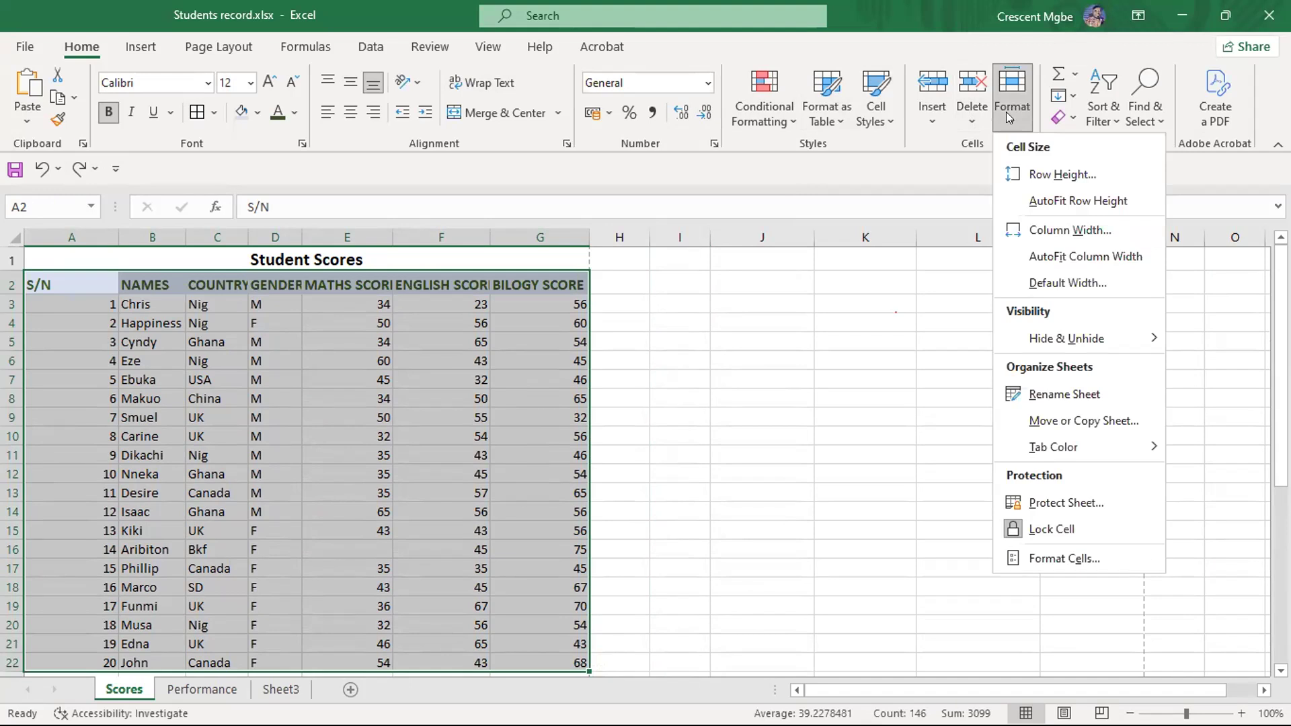
pyautogui.click(832, 123)
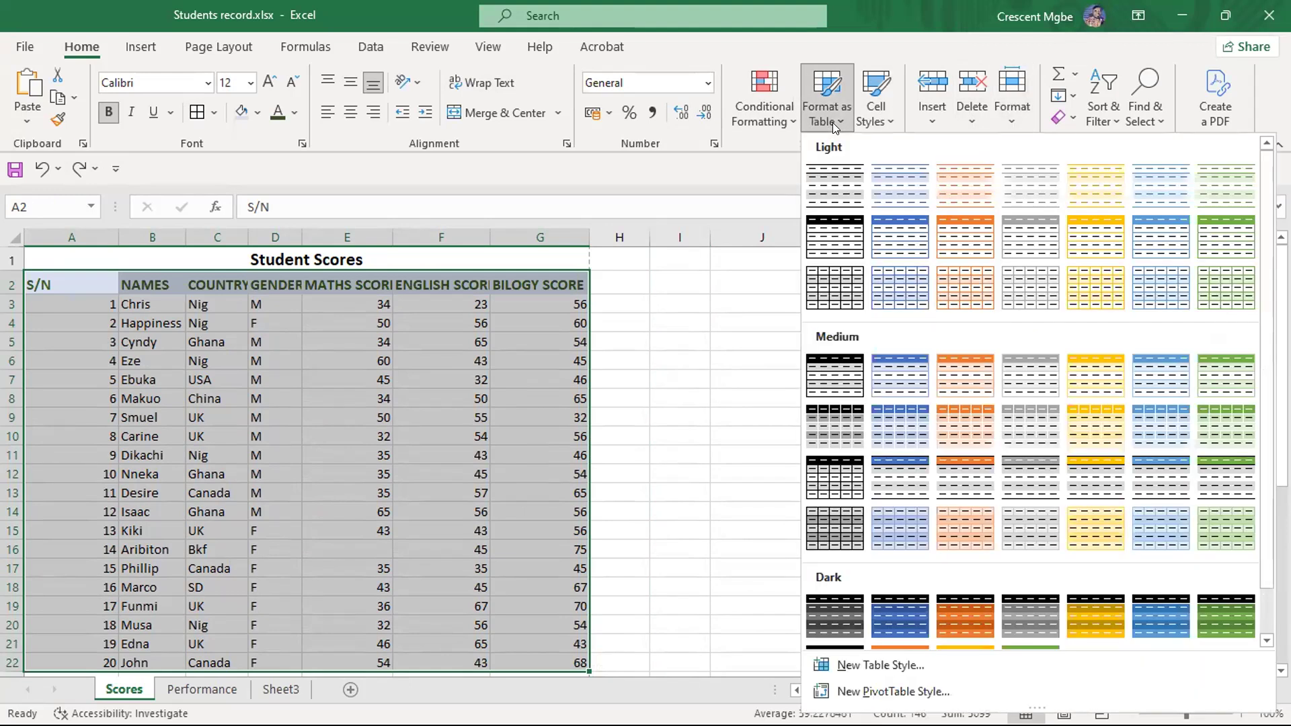
pyautogui.click(832, 187)
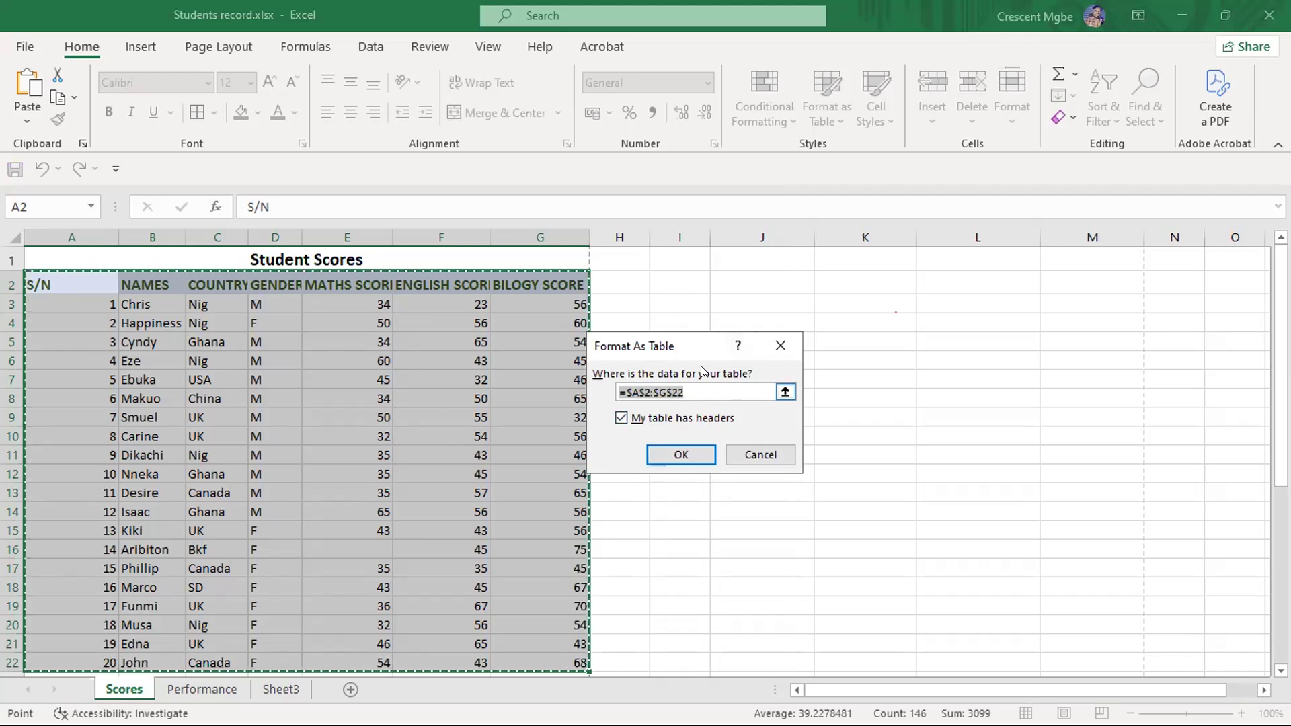
pyautogui.click(681, 454)
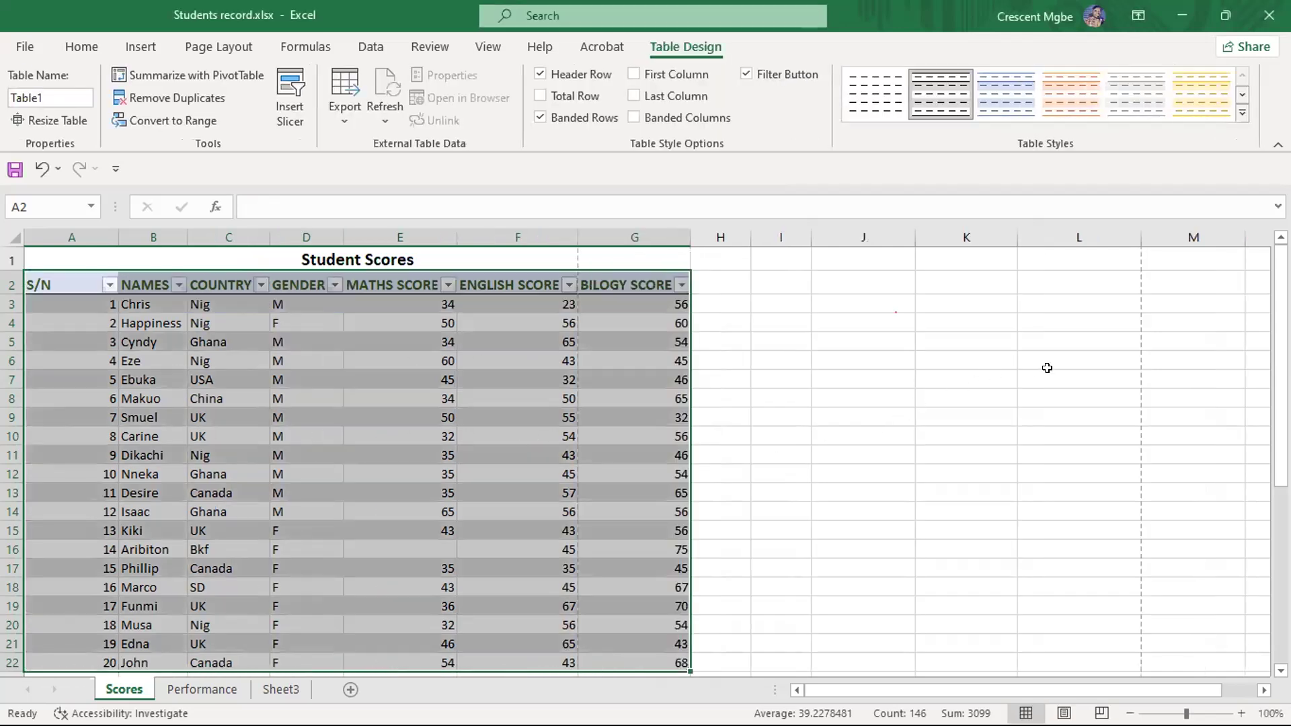
pyautogui.click(1047, 379)
pyautogui.scroll(-2, 1047, 370)
pyautogui.scroll(2, 1047, 369)
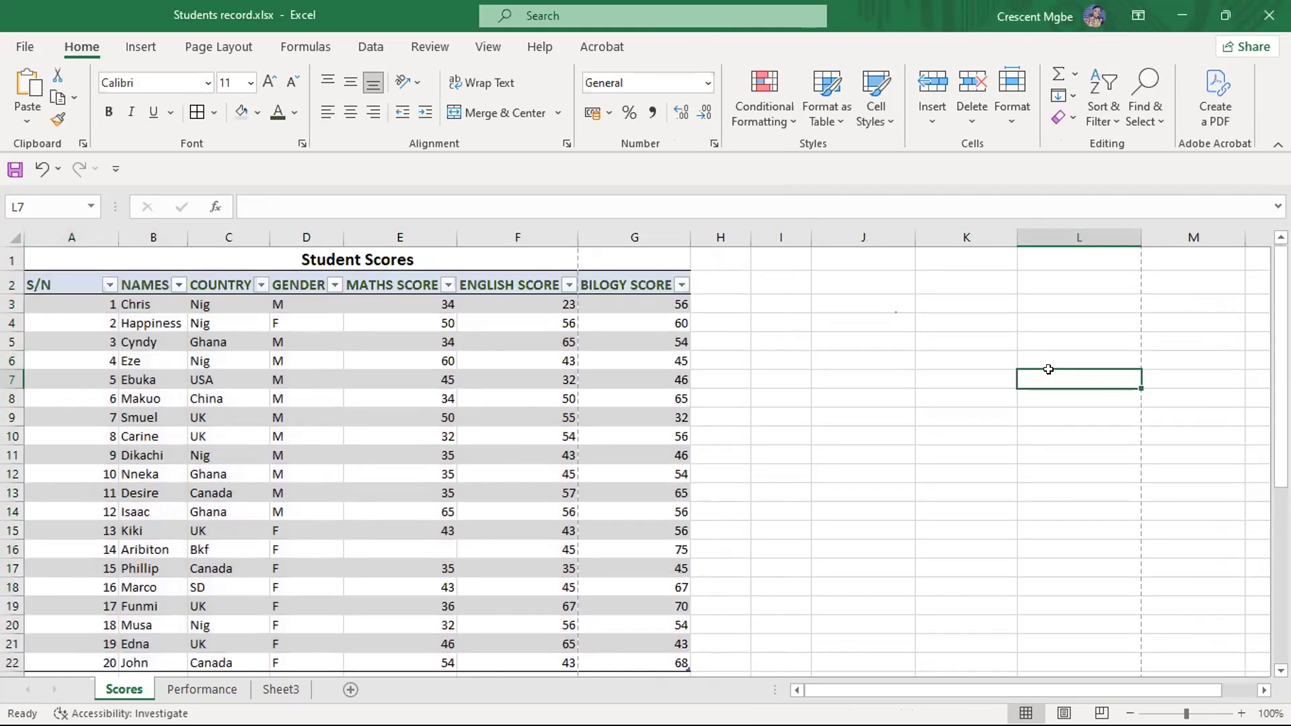
pyautogui.scroll(-1, 1049, 366)
pyautogui.scroll(1, 941, 370)
# - Try to format A2:G22 as another table in the blue banded Medium style over the existing table, and close the table dialog
pyautogui.click(835, 124)
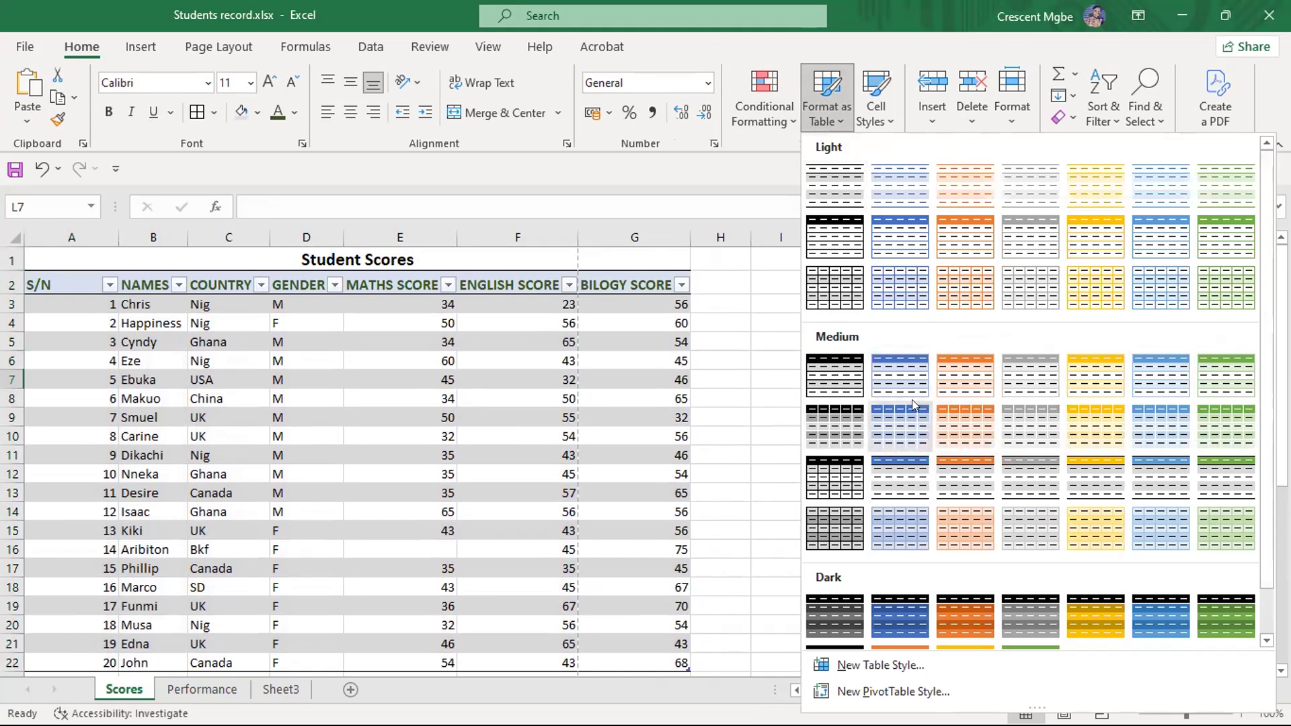
pyautogui.click(898, 380)
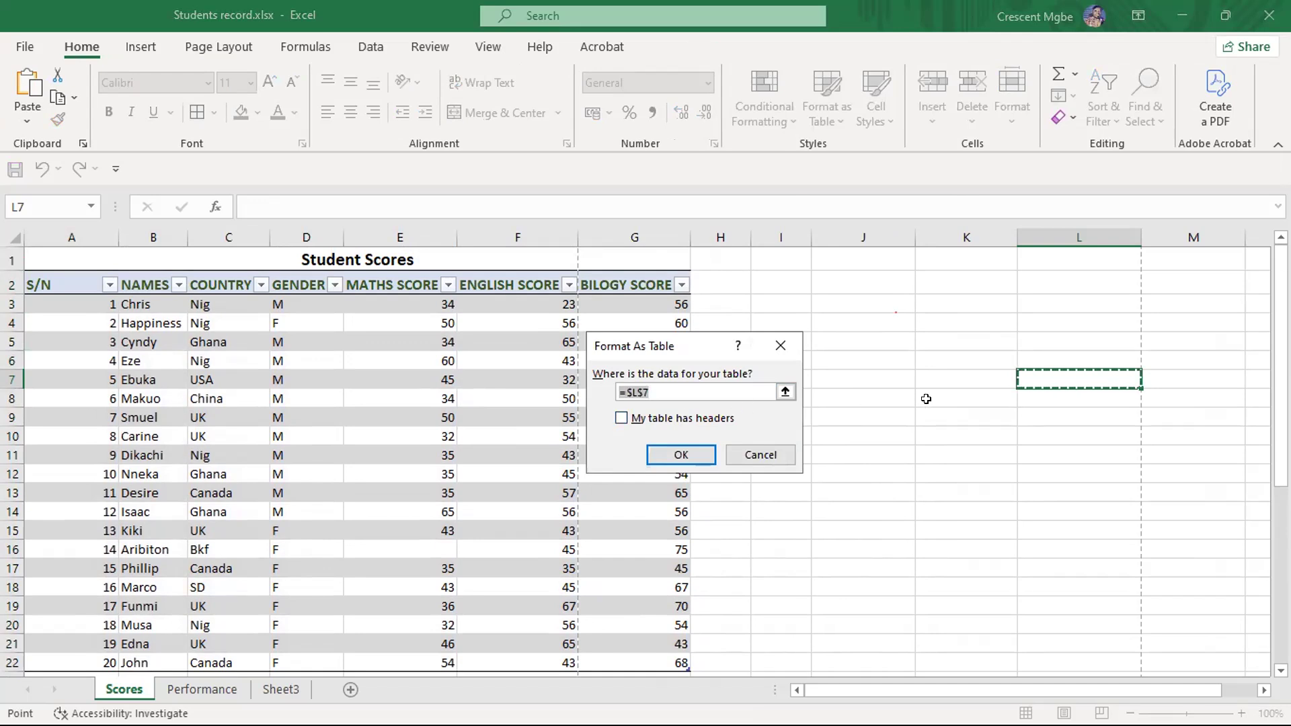
pyautogui.click(784, 392)
pyautogui.moveTo(57, 278); pyautogui.dragTo(668, 543)
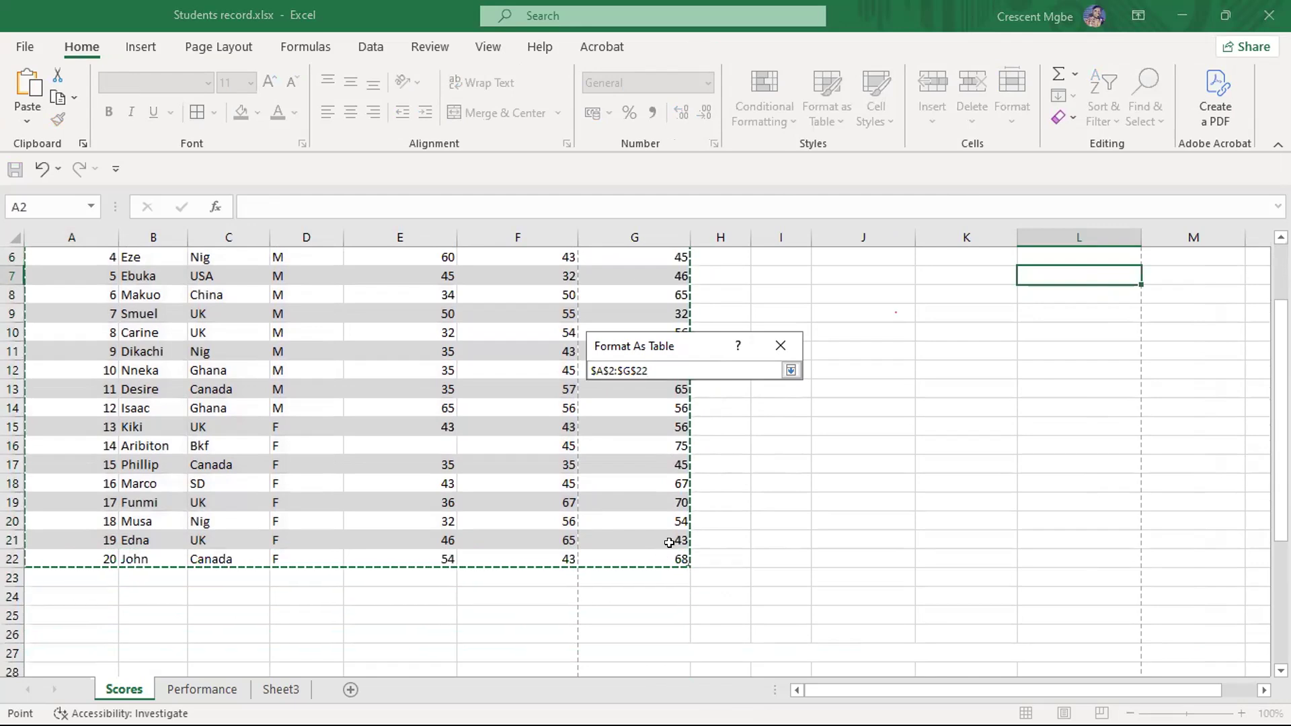
pyautogui.click(791, 370)
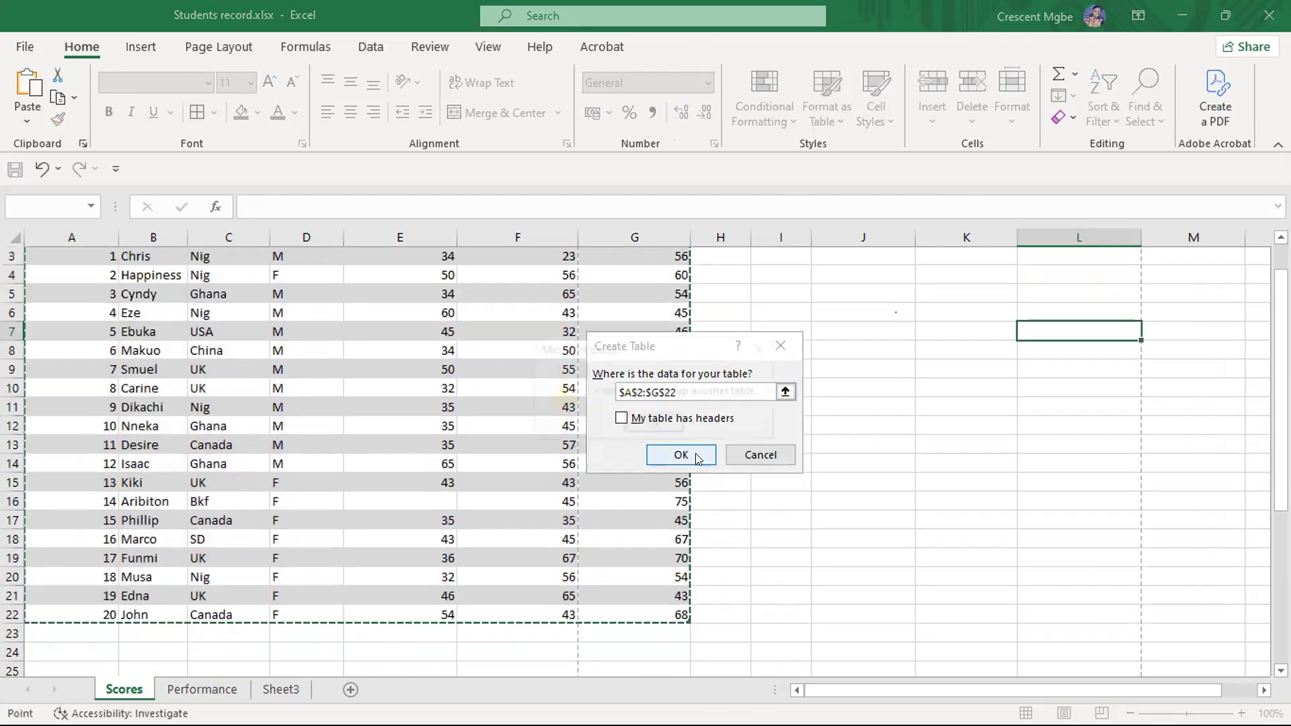
pyautogui.click(681, 455)
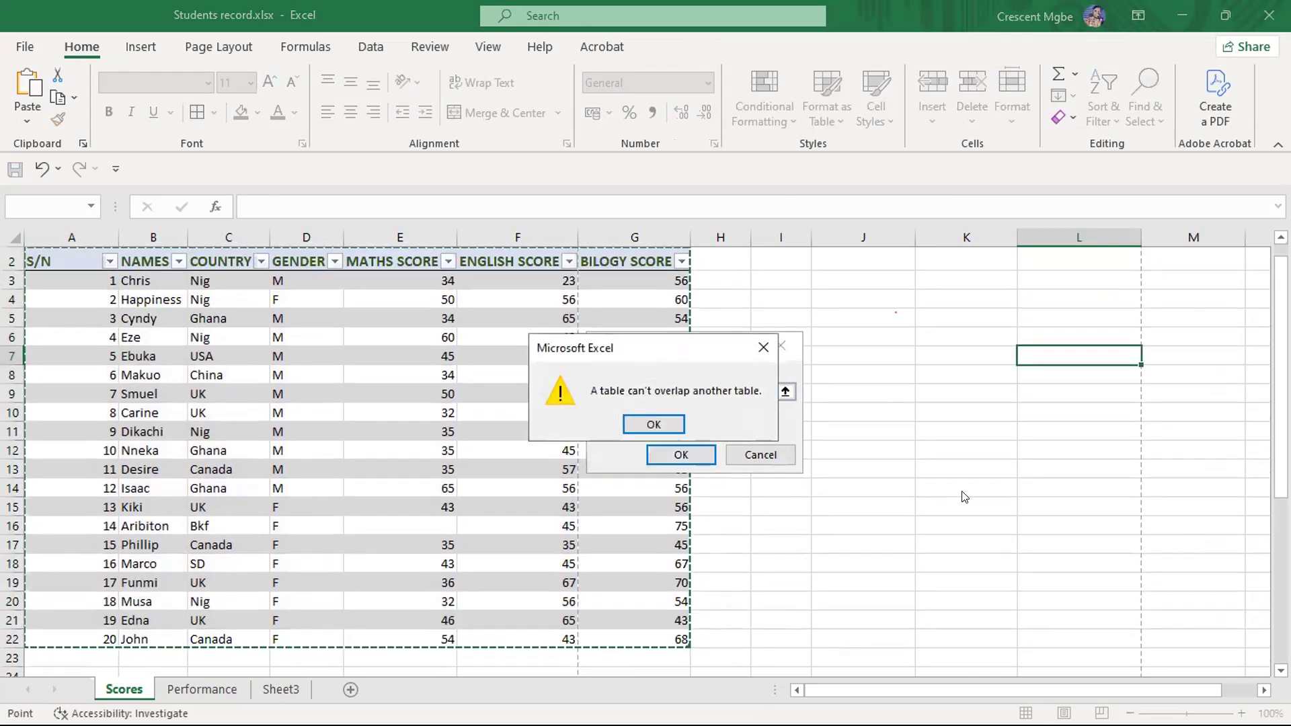
pyautogui.click(653, 423)
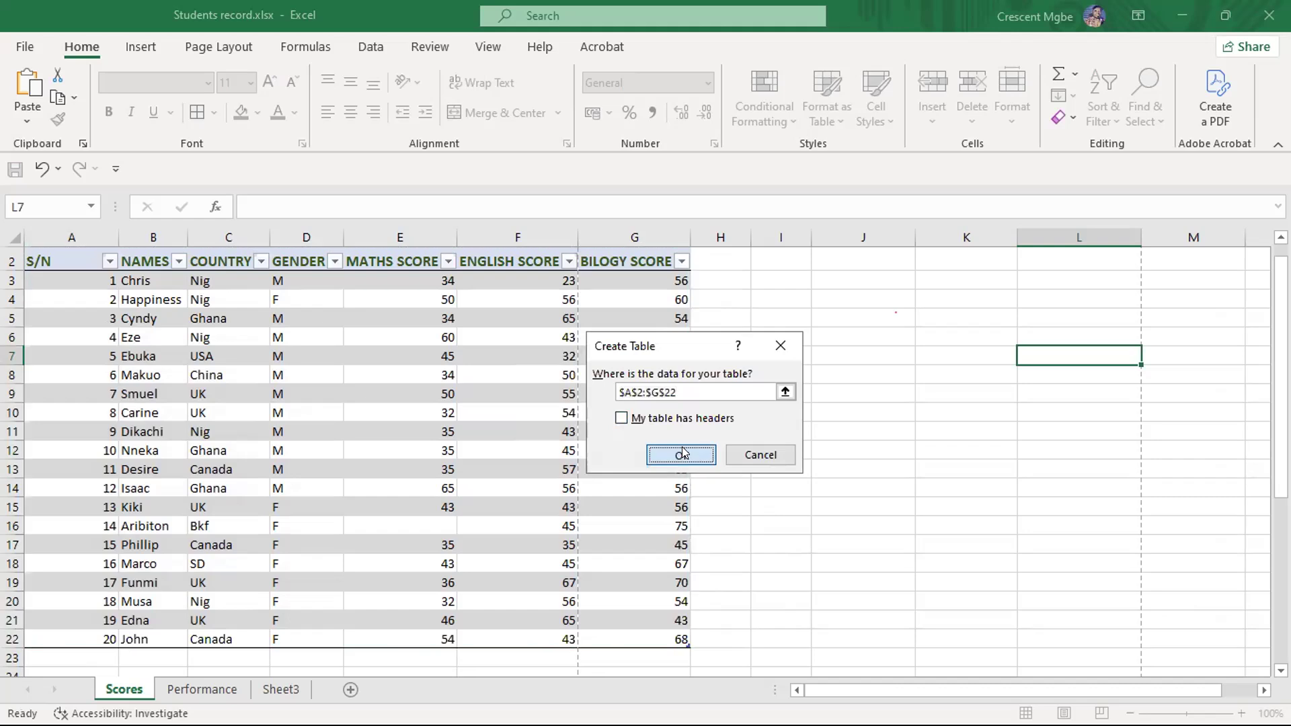
pyautogui.click(681, 454)
pyautogui.click(660, 425)
pyautogui.click(779, 346)
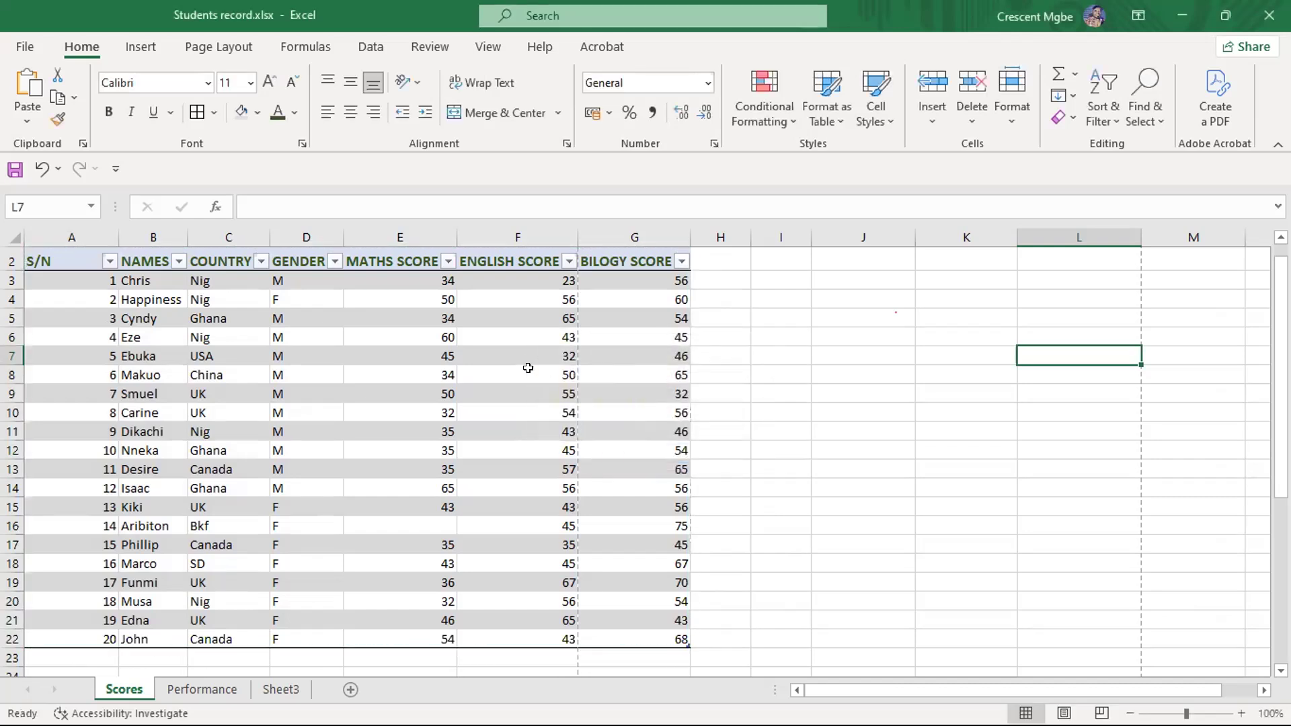
# - Undo the grey table formatting and format A2:G22 as a table in the blue banded Medium style
pyautogui.hotkey('ctrl', 'z')
pyautogui.hotkey('ctrl', 'z')
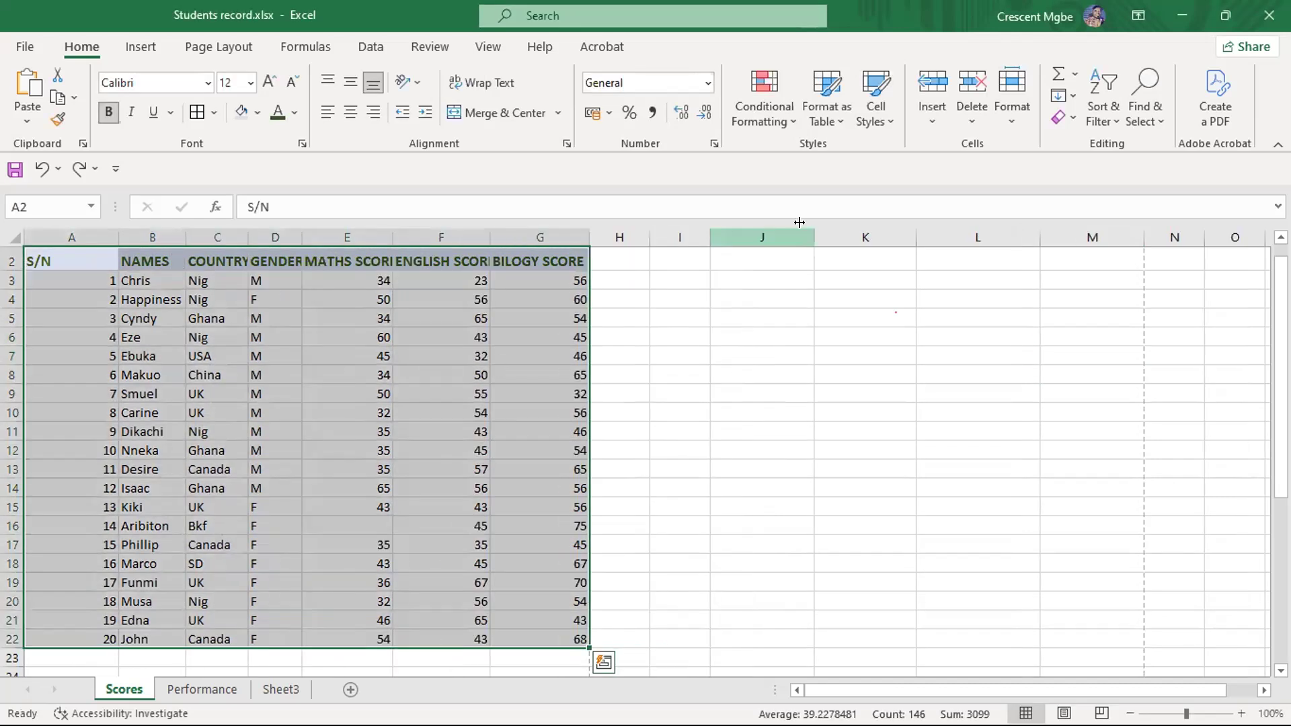
pyautogui.click(833, 121)
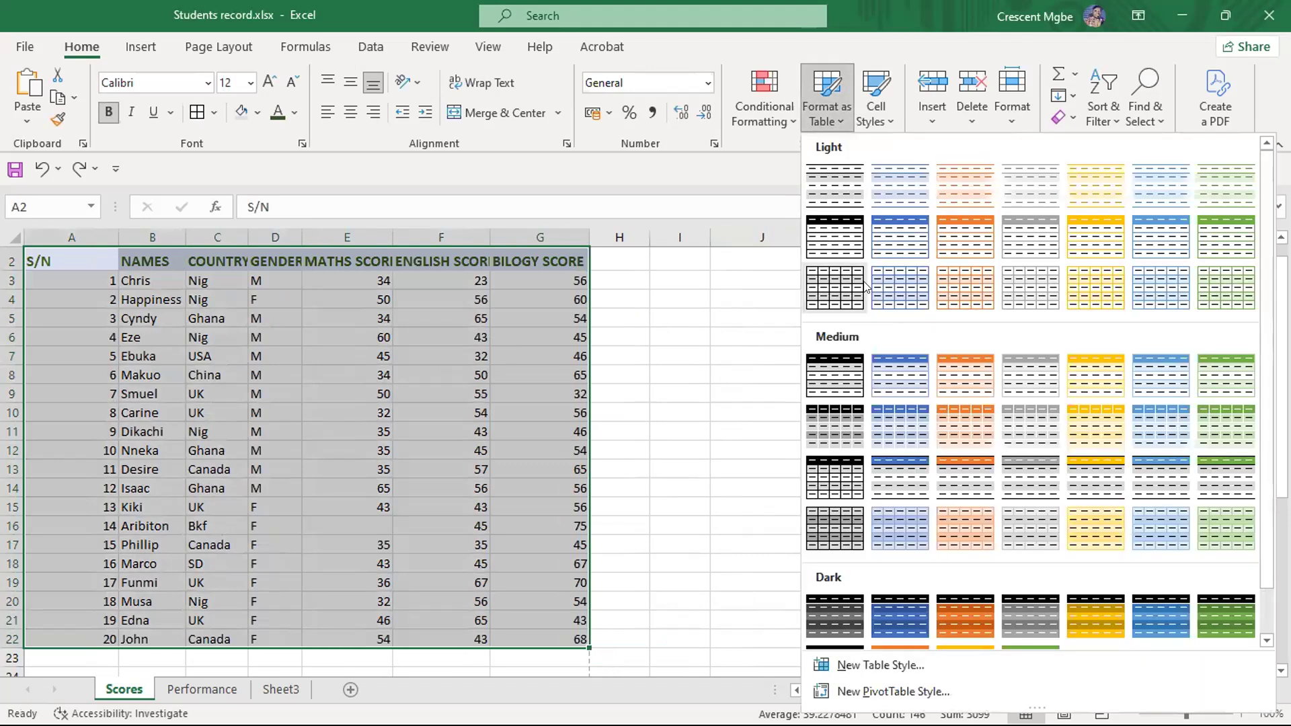
pyautogui.click(906, 370)
pyautogui.click(680, 452)
pyautogui.click(966, 431)
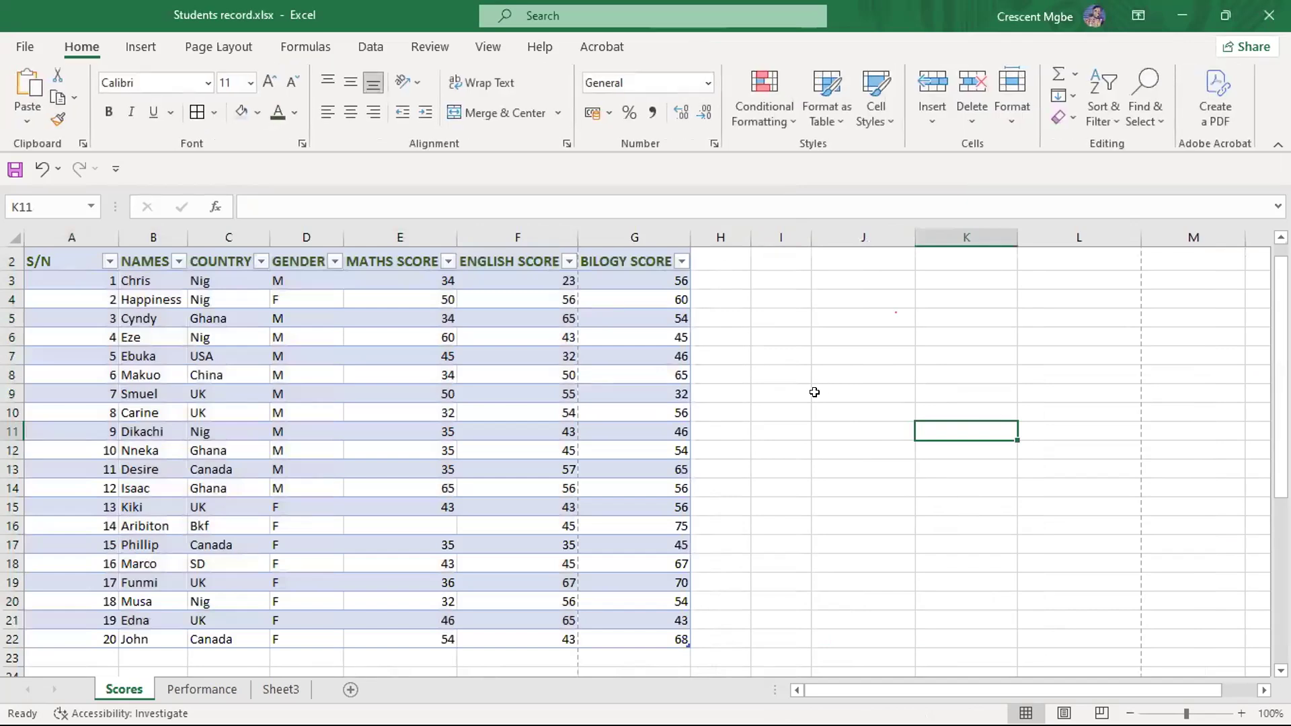
pyautogui.scroll(1, 820, 390)
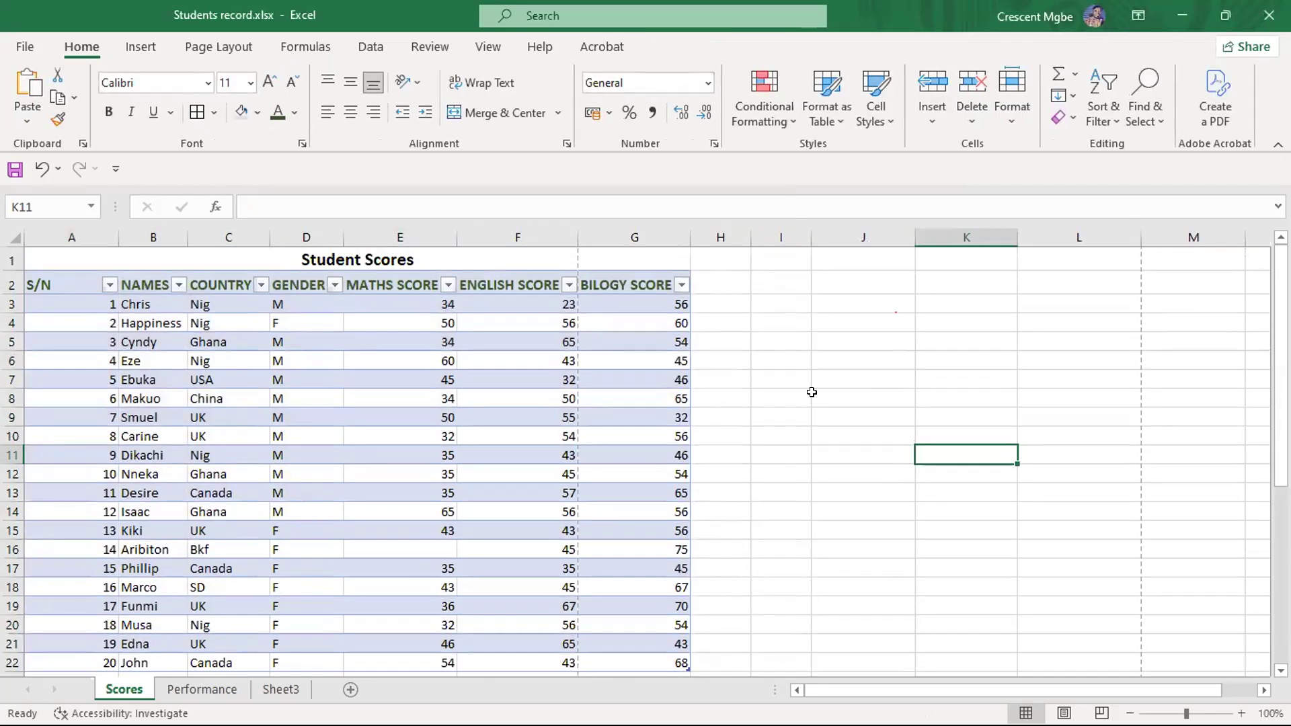
# - Undo the blue table formatting on the student data, and look over the plain range
pyautogui.hotkey('ctrl', 'z')
pyautogui.hotkey('ctrl', 'z')
pyautogui.click(734, 385)
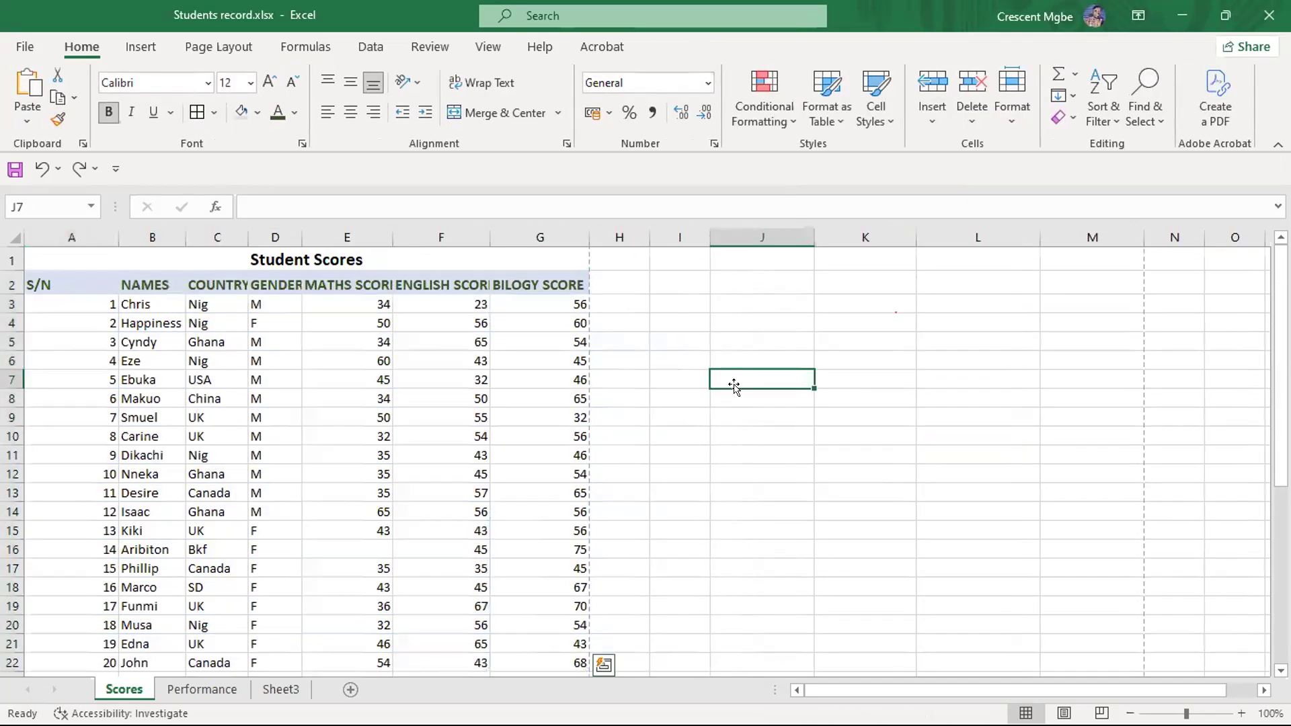
pyautogui.scroll(-3, 734, 385)
pyautogui.scroll(3, 732, 385)
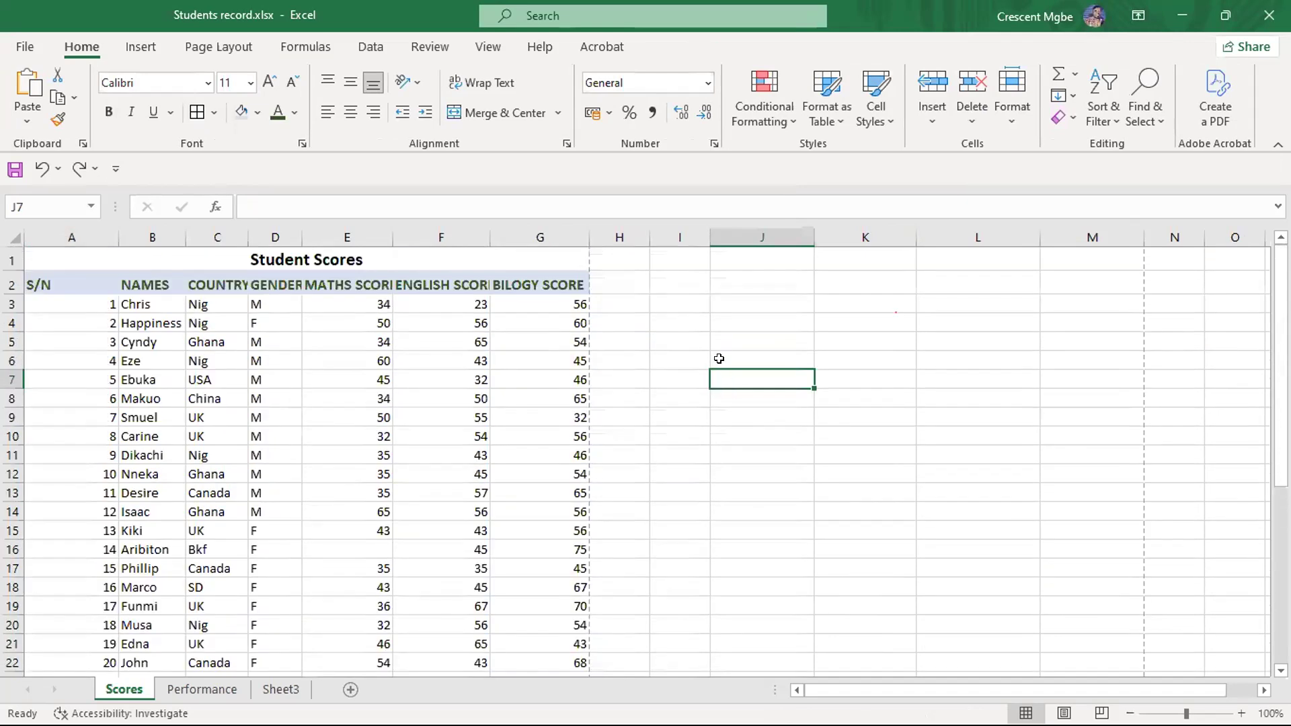
# - Enter 63 as the missing maths score in cell E16
pyautogui.scroll(-1, 662, 371)
pyautogui.click(367, 482)
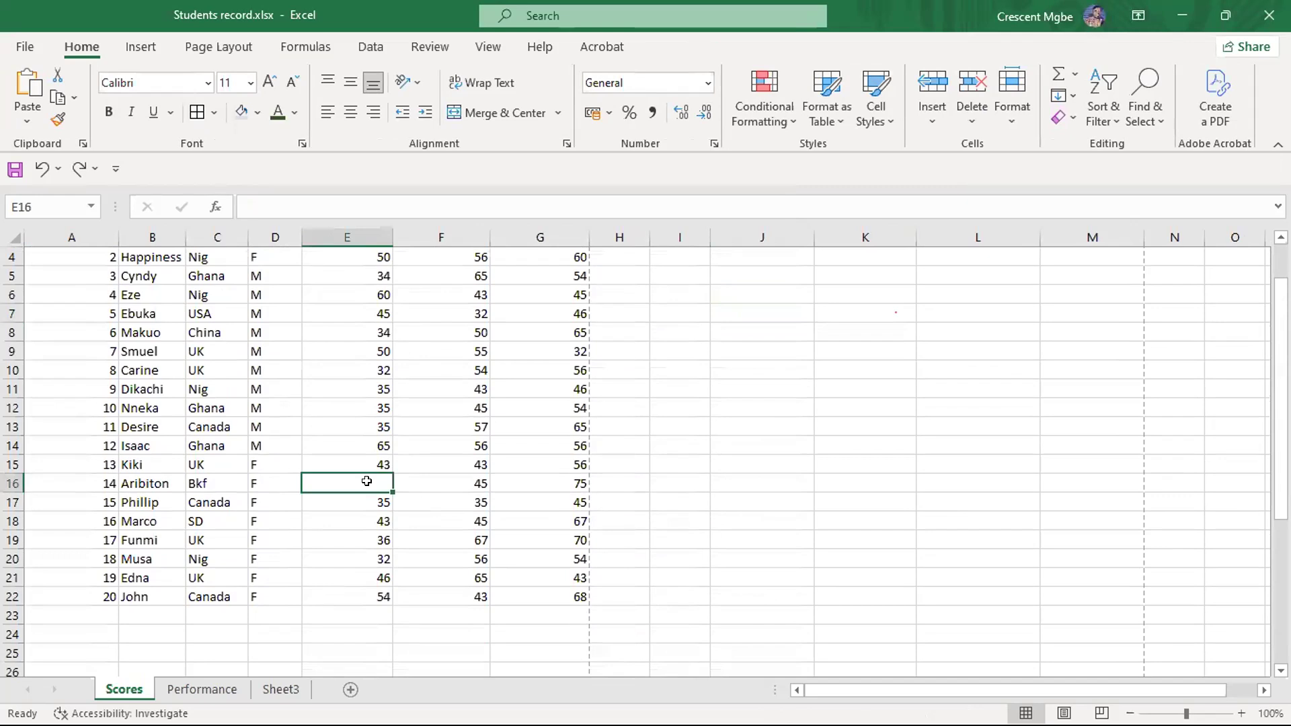
pyautogui.write('6')
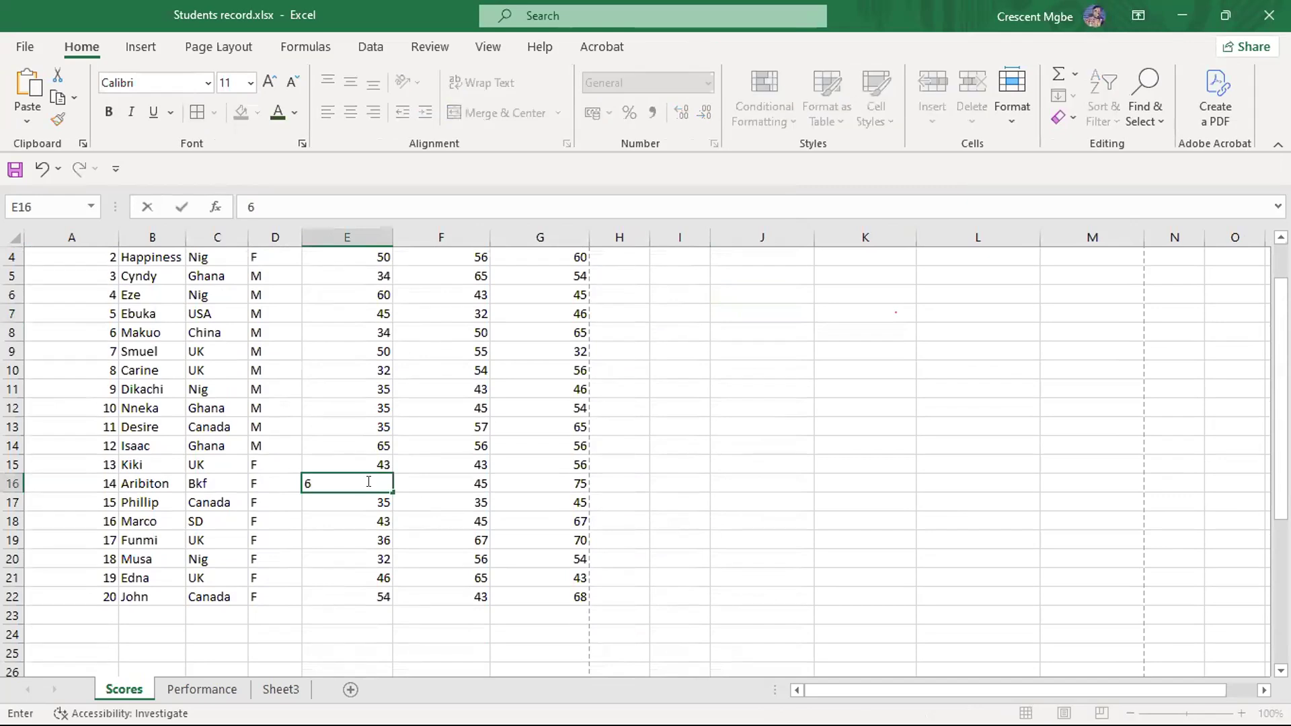
pyautogui.write('3')
pyautogui.click(752, 452)
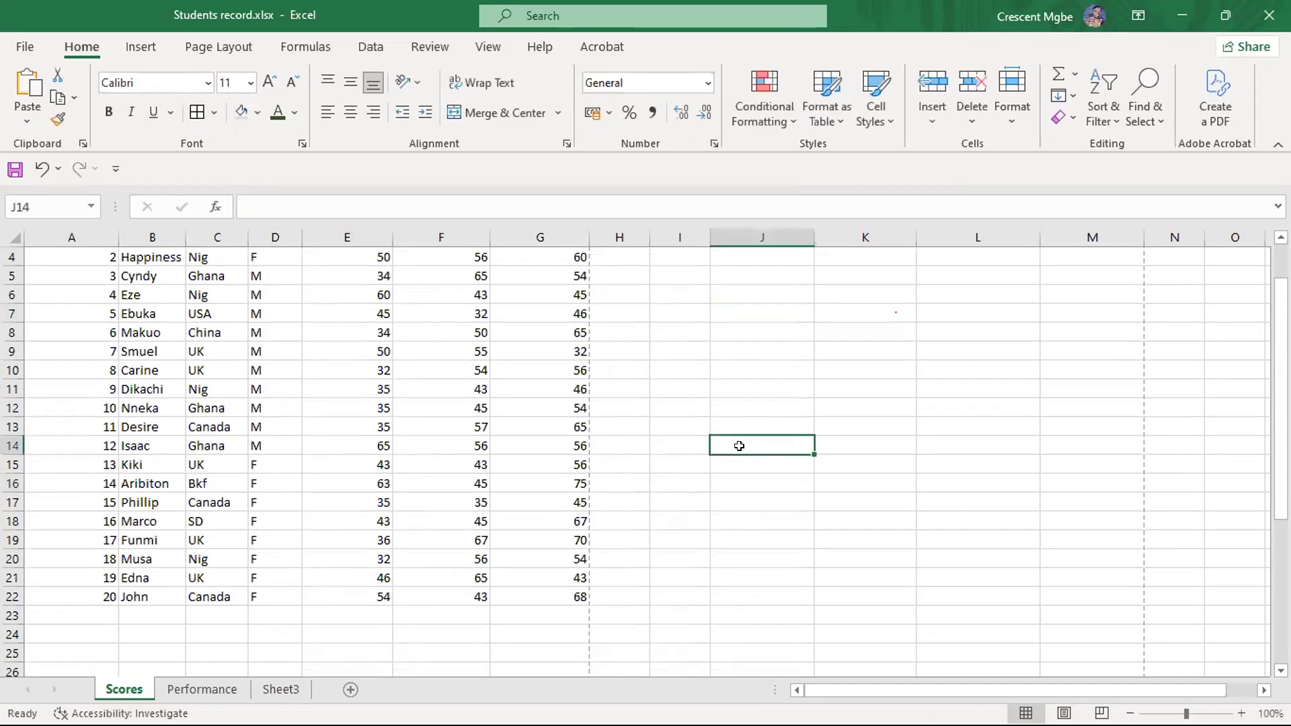
pyautogui.scroll(1, 661, 452)
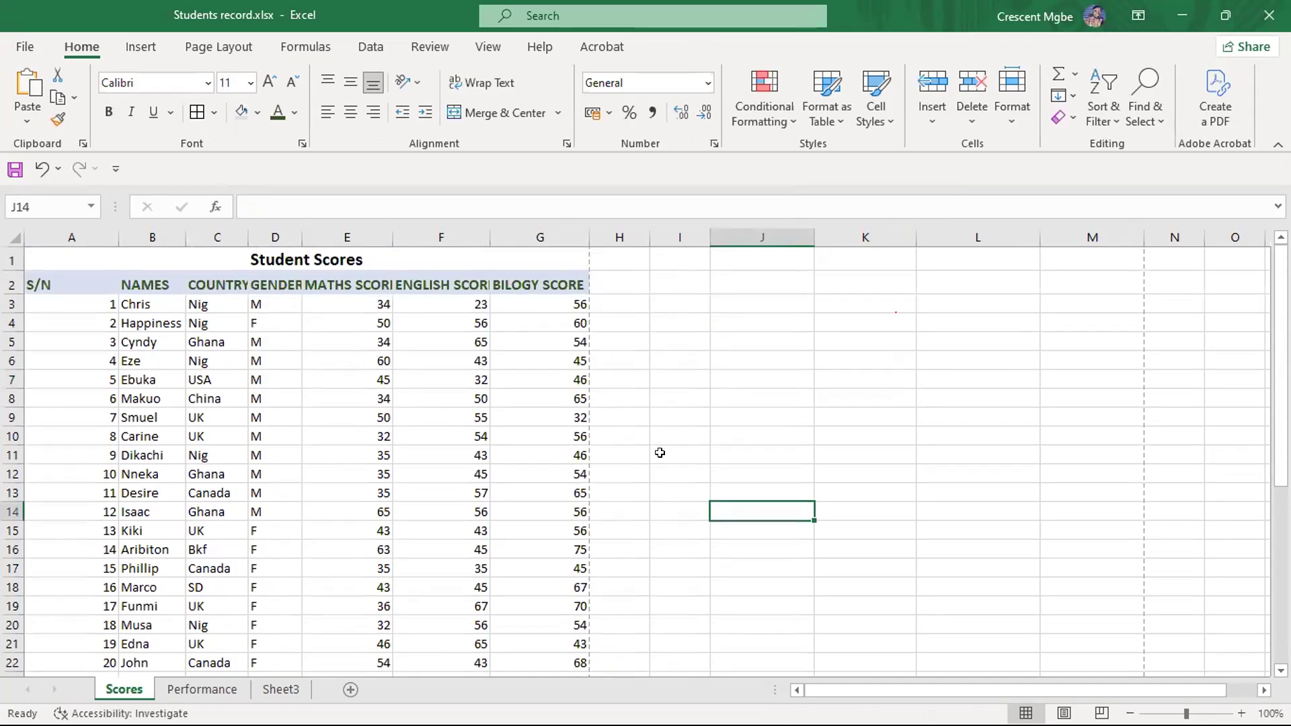
# - Switch to the PowerPoint slide show and advance from the Formatting slide to the Cell Referencing slide
pyautogui.press('super+Tab')
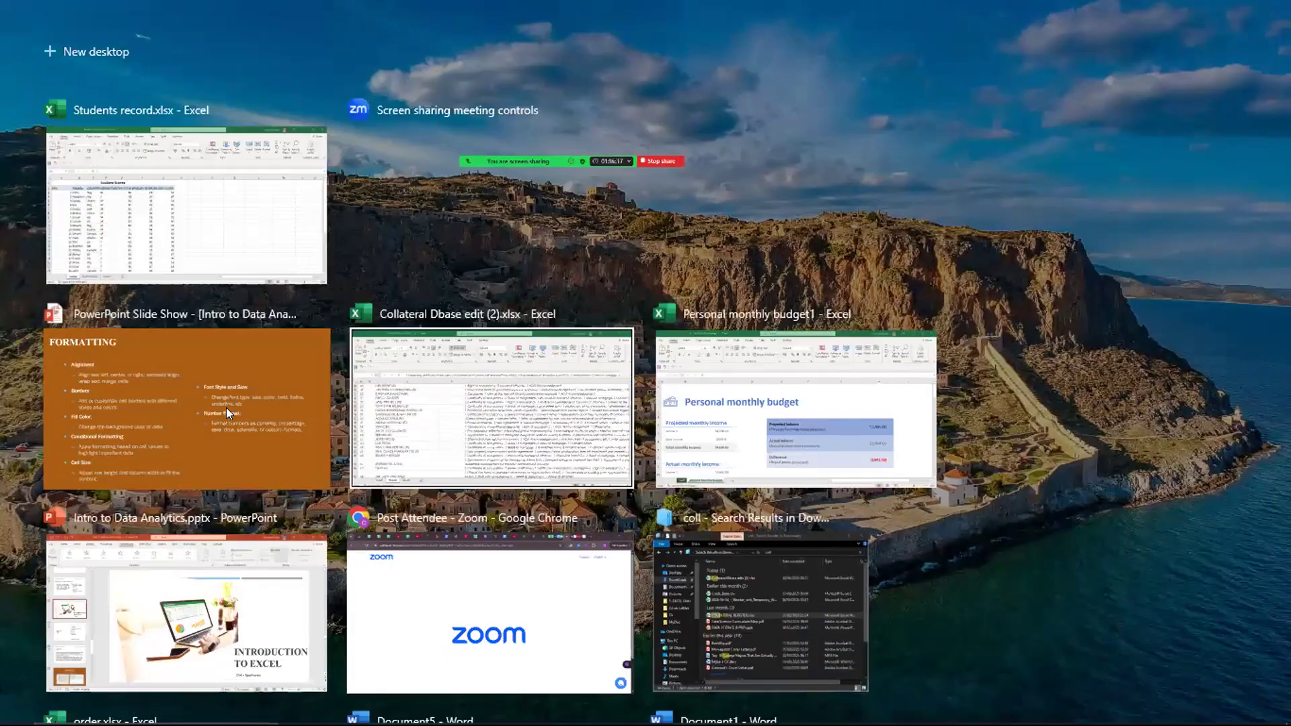
pyautogui.click(225, 407)
pyautogui.click(626, 356)
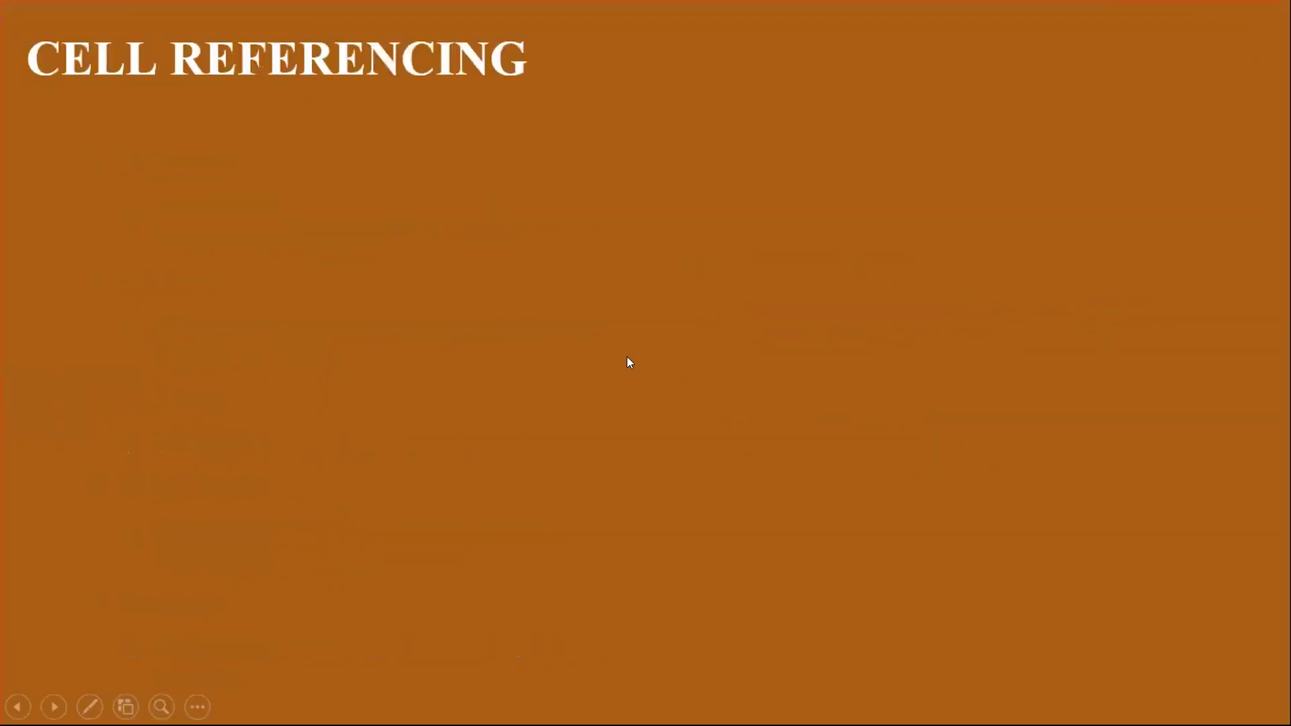
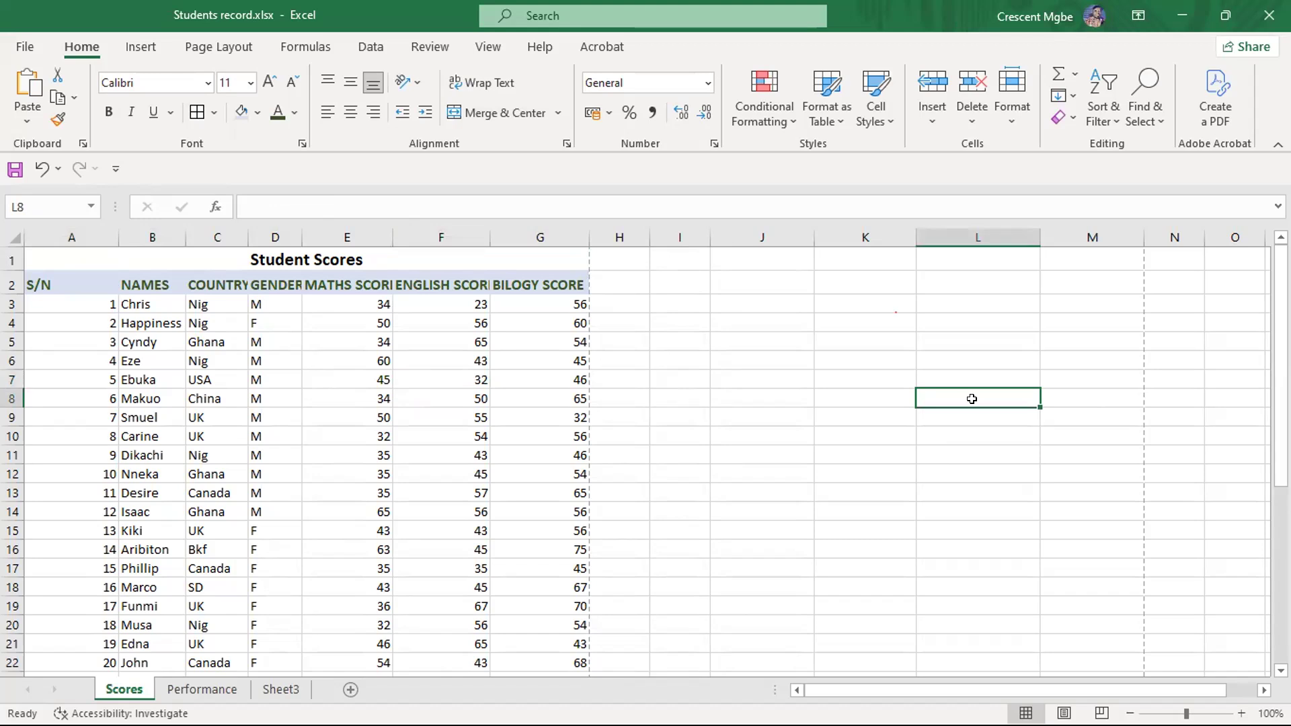
# - Enter F7 in cell L8 and turn it into the cell reference =F7
pyautogui.write('F7')
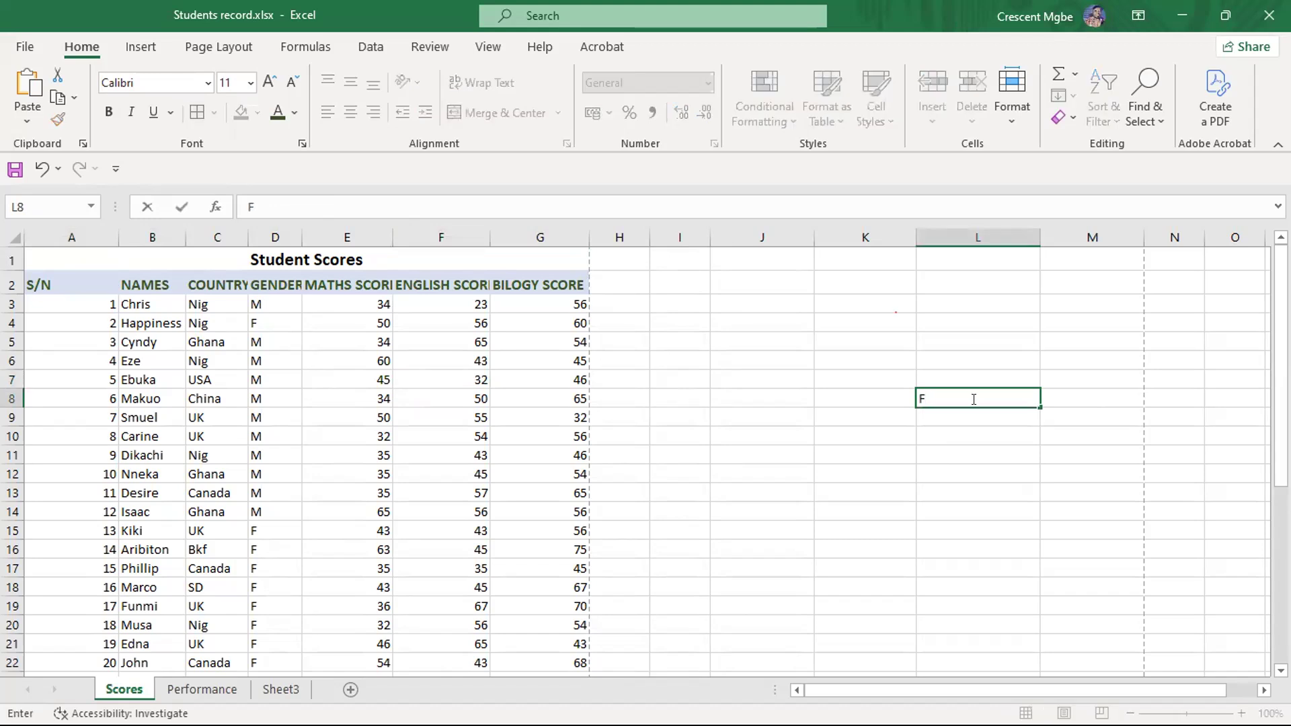
pyautogui.press('Left')
pyautogui.press('Left')
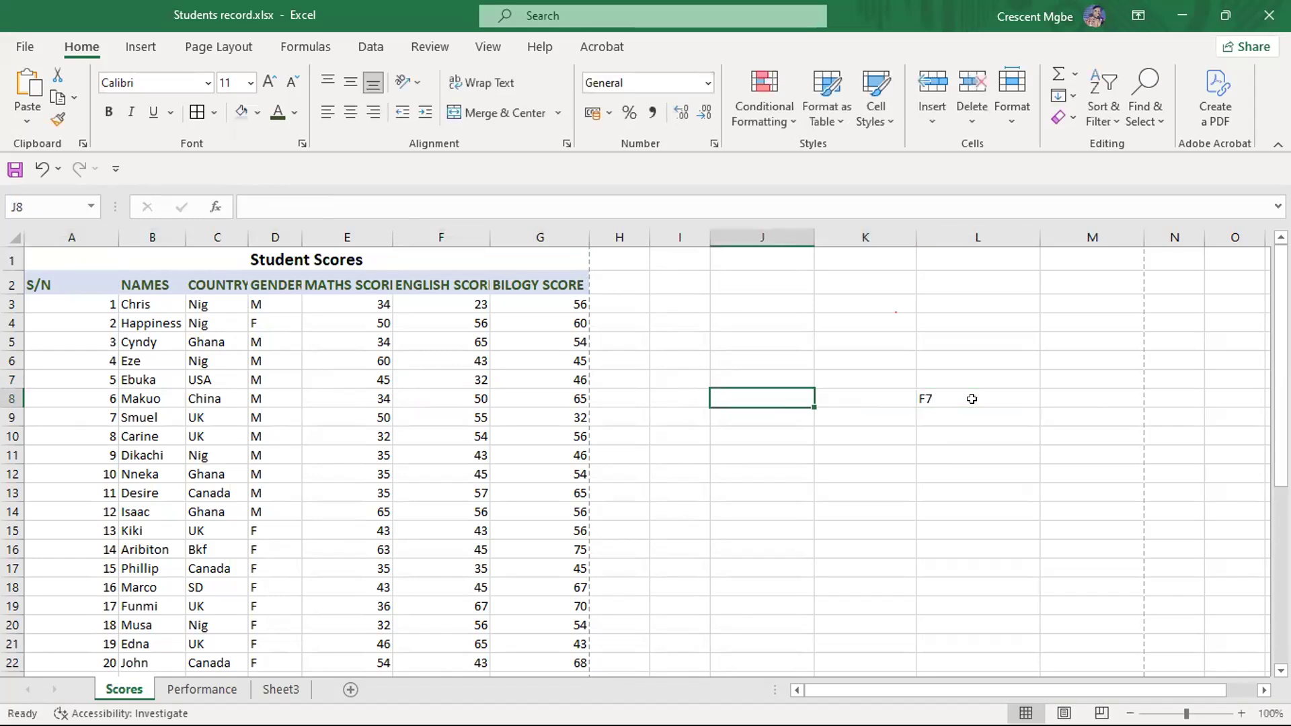
pyautogui.click(971, 398)
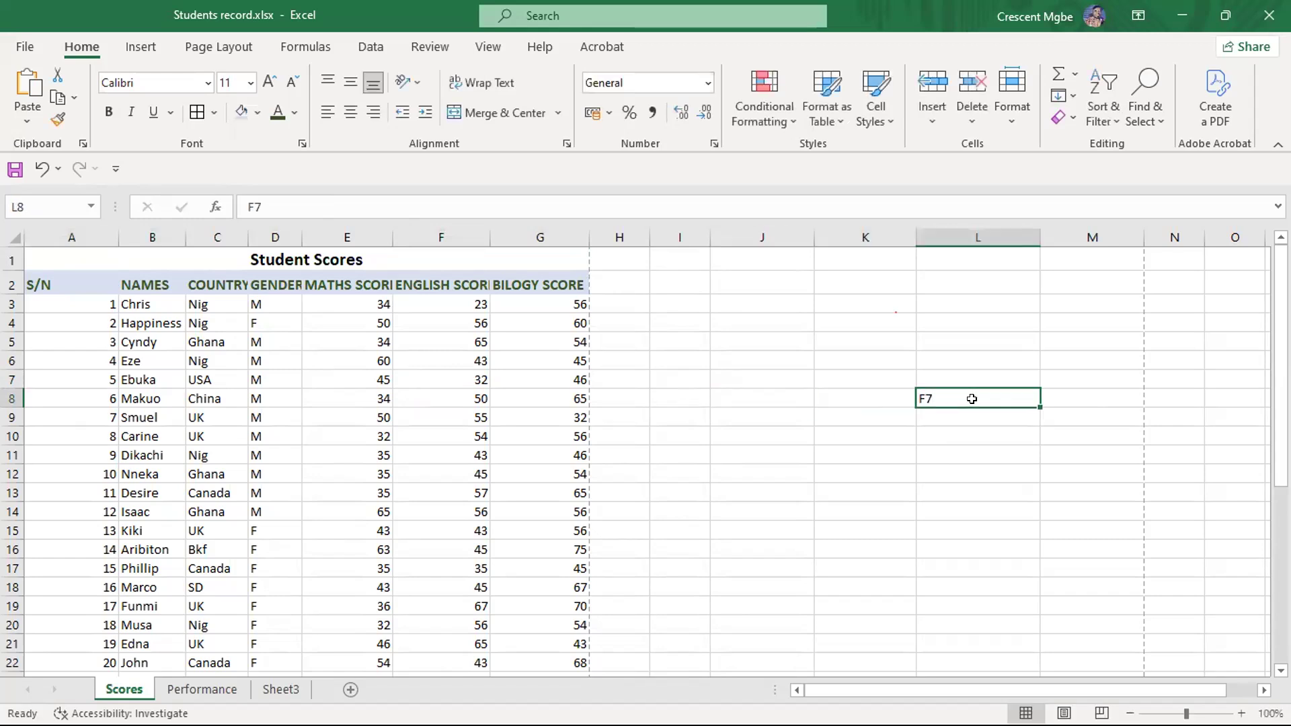
pyautogui.doubleClick(972, 398)
pyautogui.press('Home')
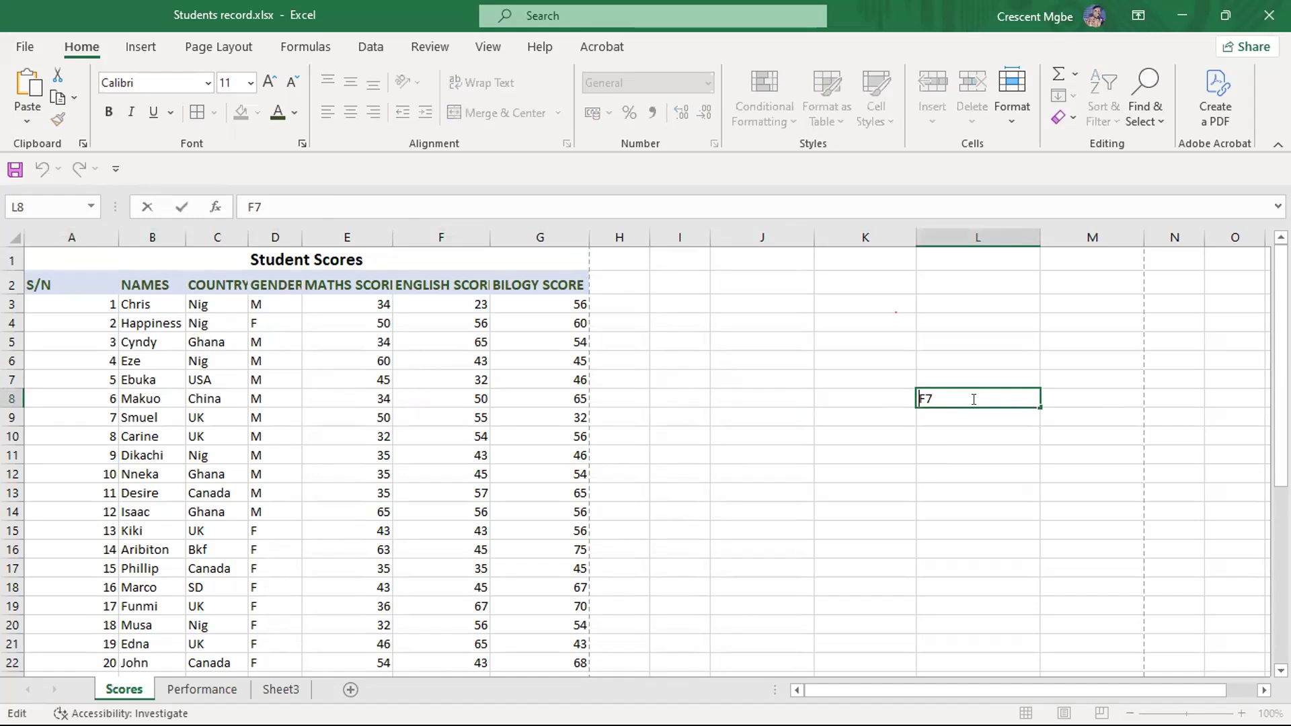
pyautogui.write('=')
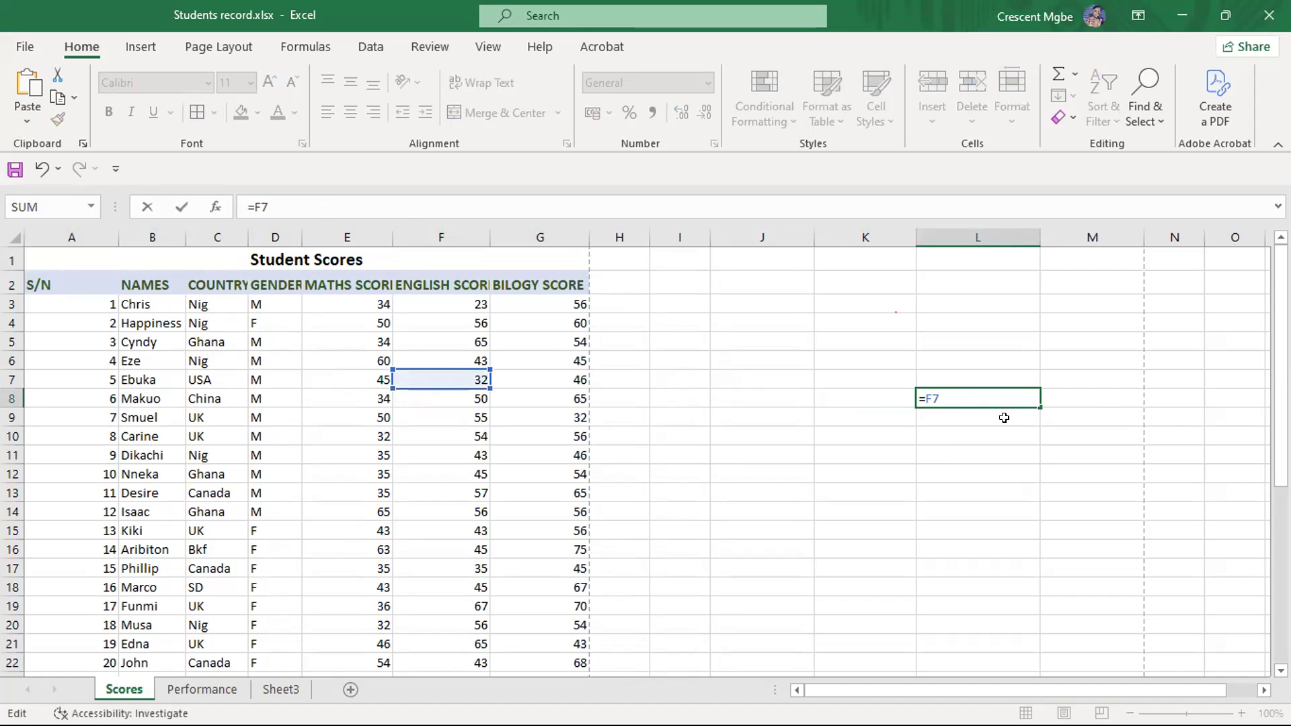
# - Clear the demonstration reference from cell L8
pyautogui.click(1003, 393)
pyautogui.press('BackSpace')
pyautogui.press('BackSpace')
pyautogui.press('BackSpace')
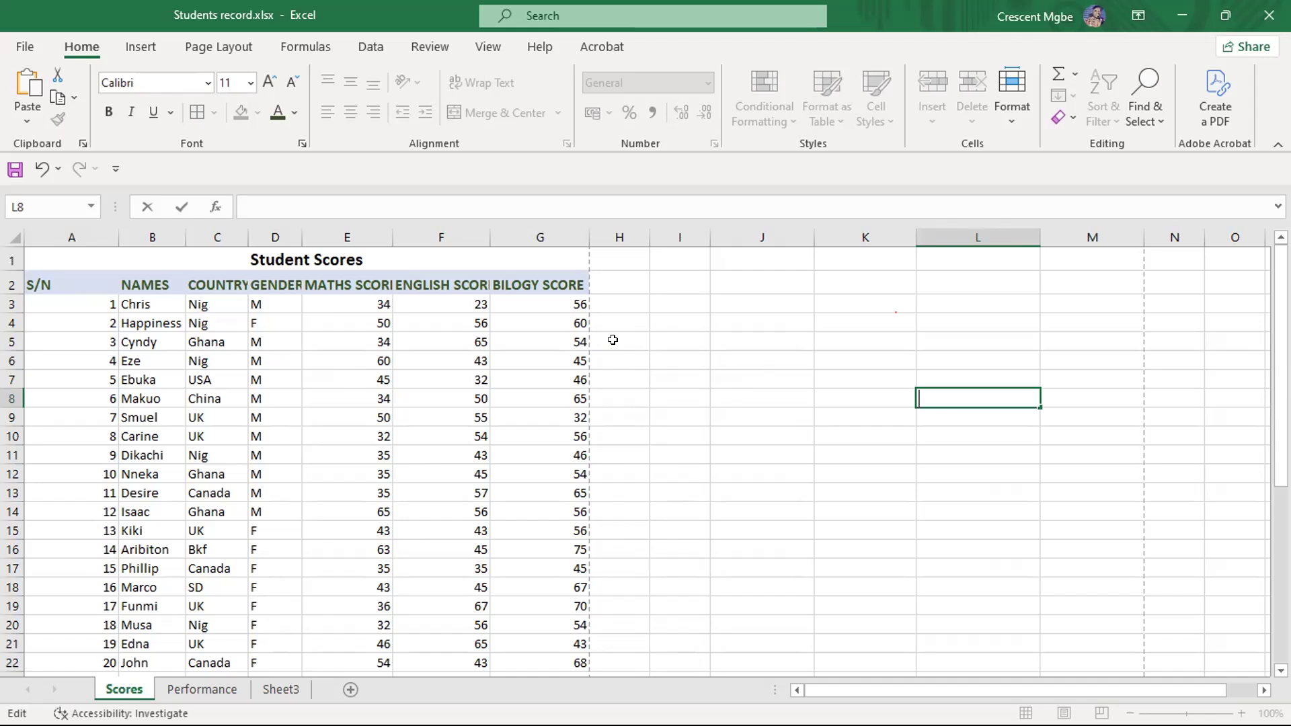
# - Add the heading TOTAL SCORE in cell H2 and autofit column H to it
pyautogui.click(627, 279)
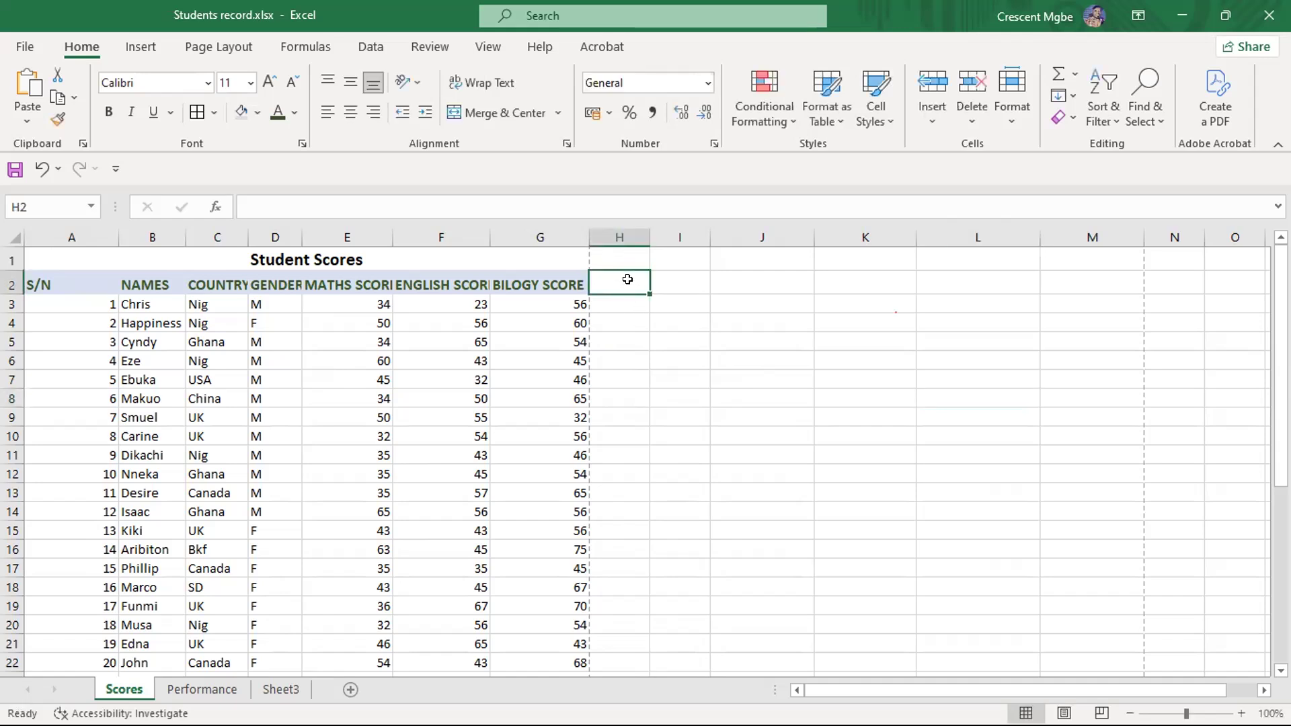
pyautogui.write('Total')
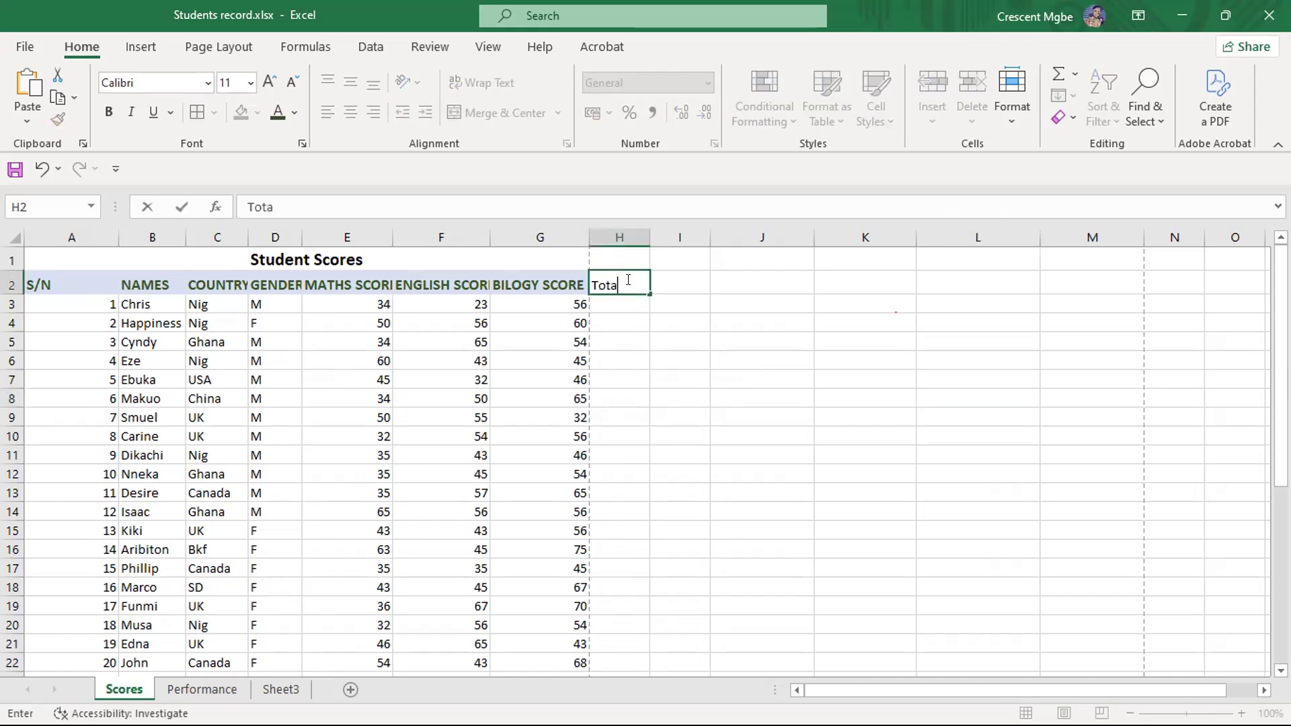
pyautogui.press('BackSpace')
pyautogui.press('BackSpace')
pyautogui.press('BackSpace')
pyautogui.press('BackSpace')
pyautogui.press('BackSpace')
pyautogui.write('TOTAL SCORE')
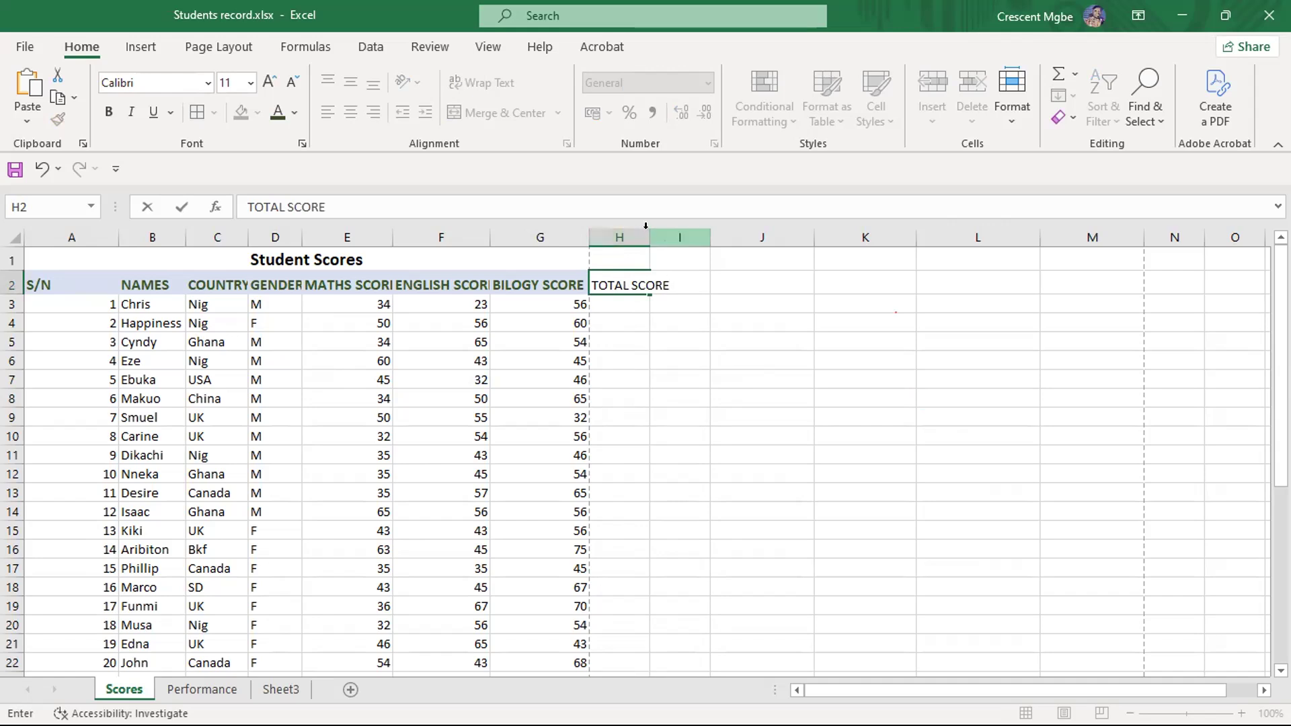
pyautogui.click(664, 302)
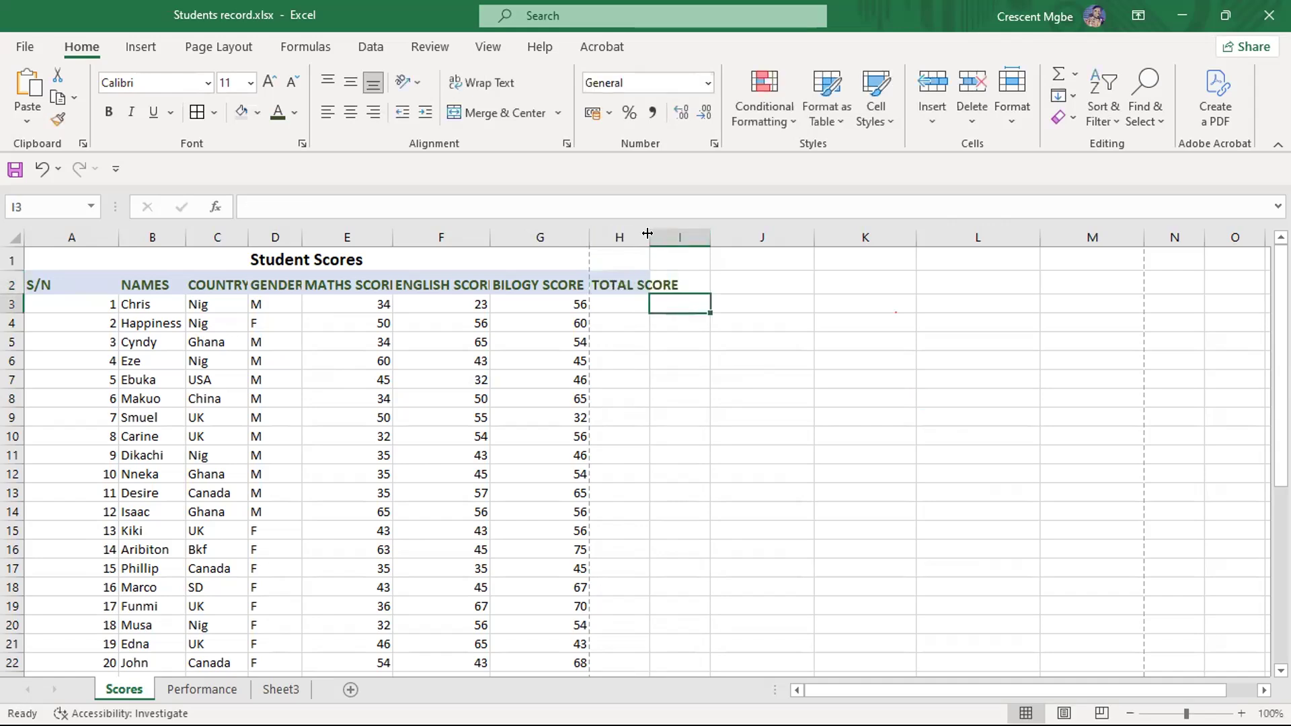
pyautogui.doubleClick(648, 234)
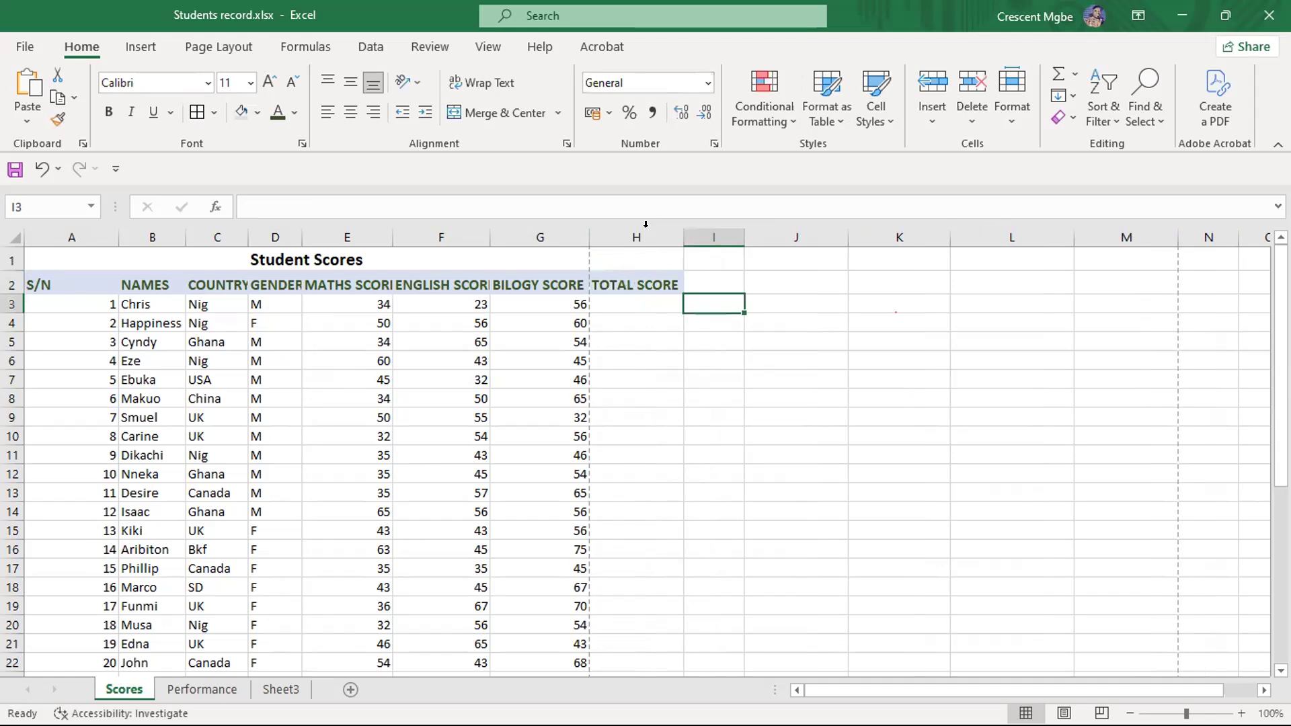
pyautogui.click(806, 392)
# - Enter =34 in cell H3 under the total score heading
pyautogui.click(646, 301)
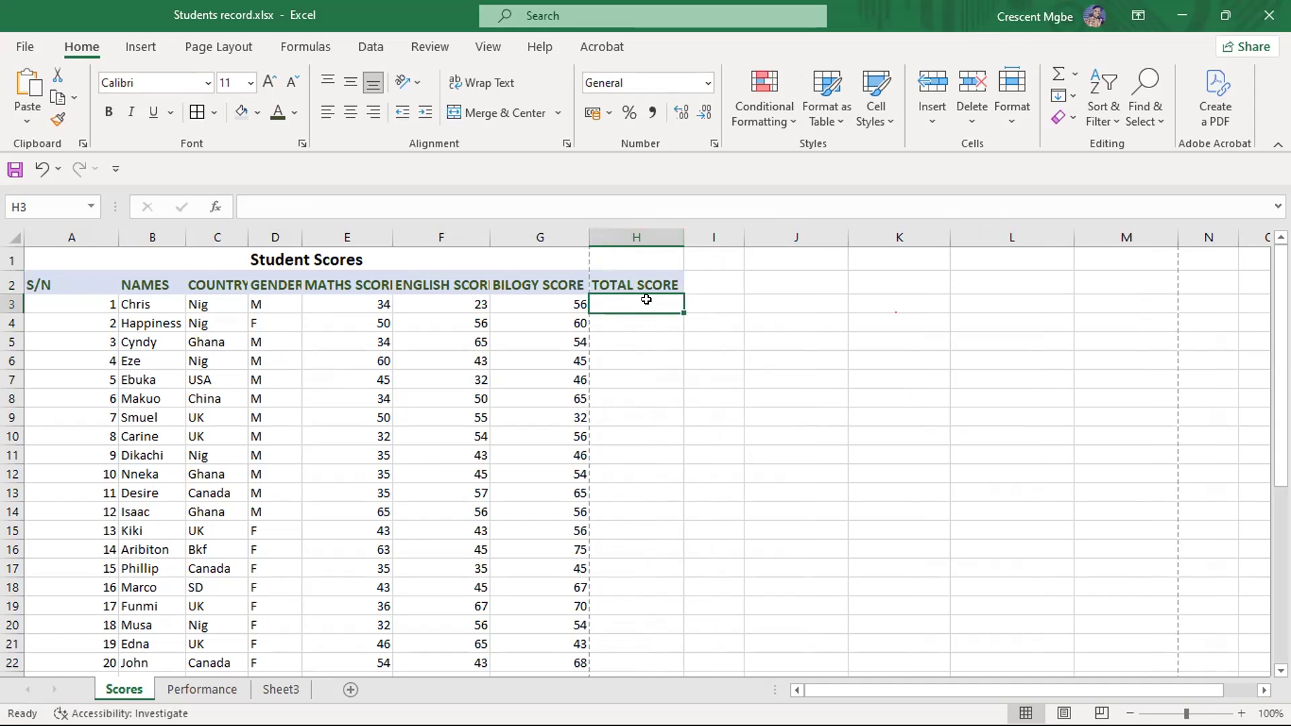
pyautogui.write('=')
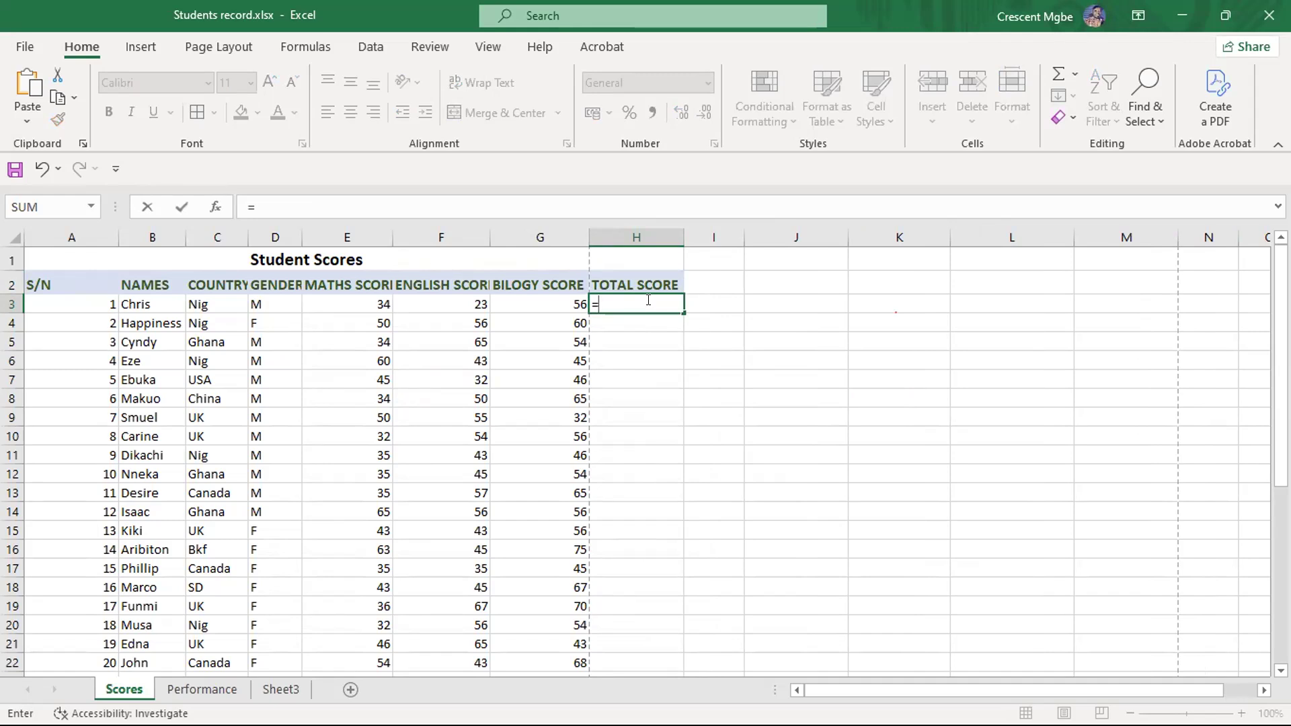
pyautogui.write('43')
pyautogui.press('BackSpace')
pyautogui.press('BackSpace')
pyautogui.write('34')
pyautogui.click(900, 377)
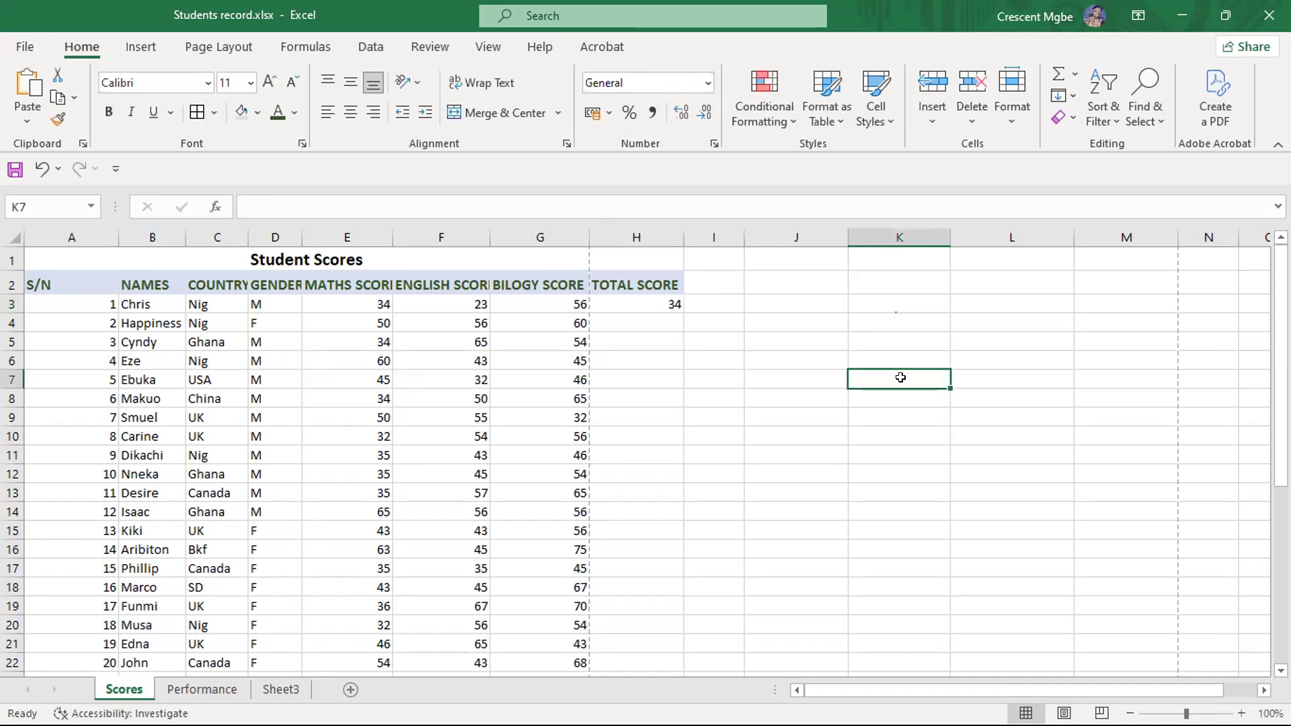
# - Try a formula starting with a plus sign in cell K7, and clear the entry
pyautogui.write('+')
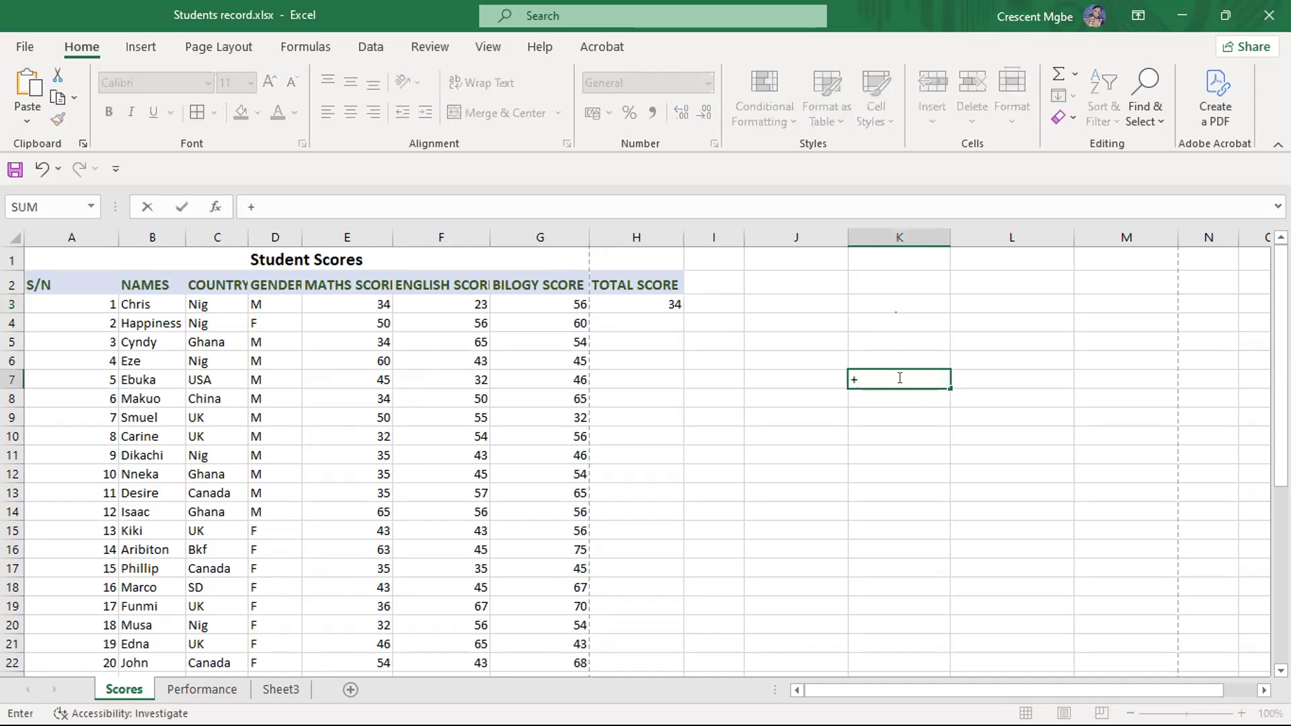
pyautogui.click(899, 394)
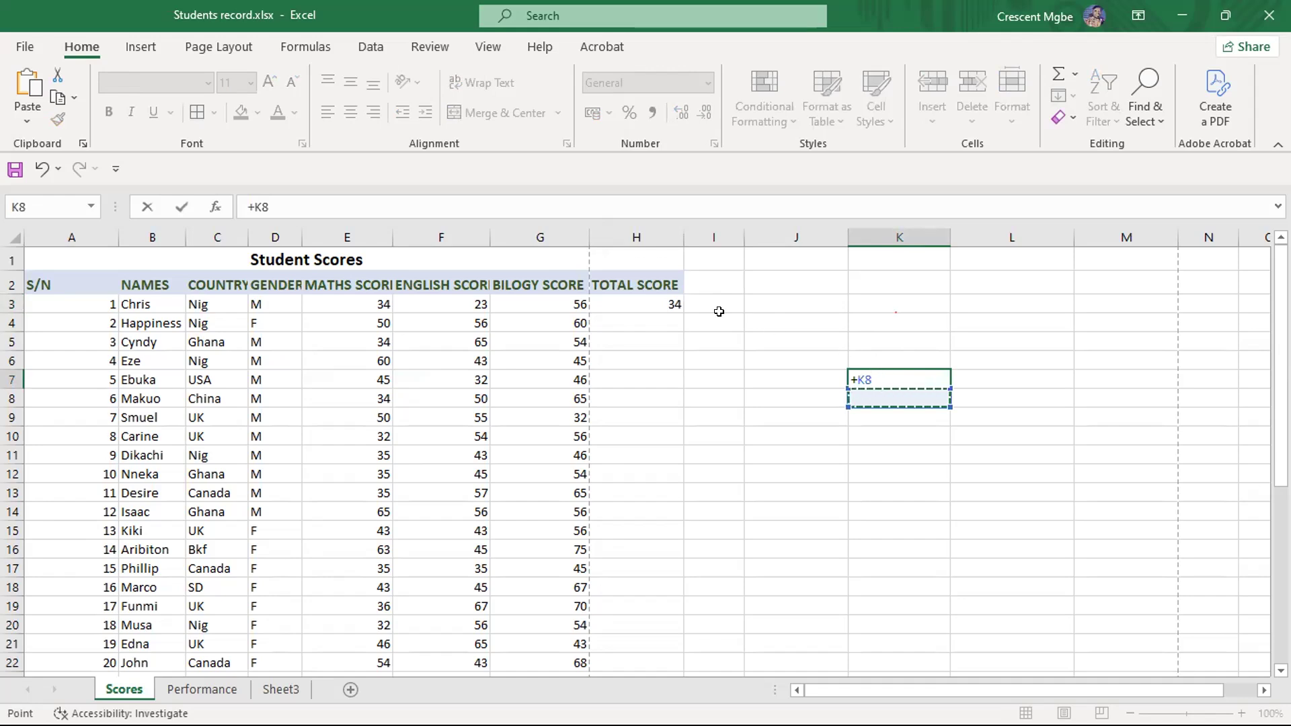
pyautogui.click(670, 302)
pyautogui.click(902, 371)
pyautogui.press('BackSpace')
pyautogui.press('BackSpace')
pyautogui.press('BackSpace')
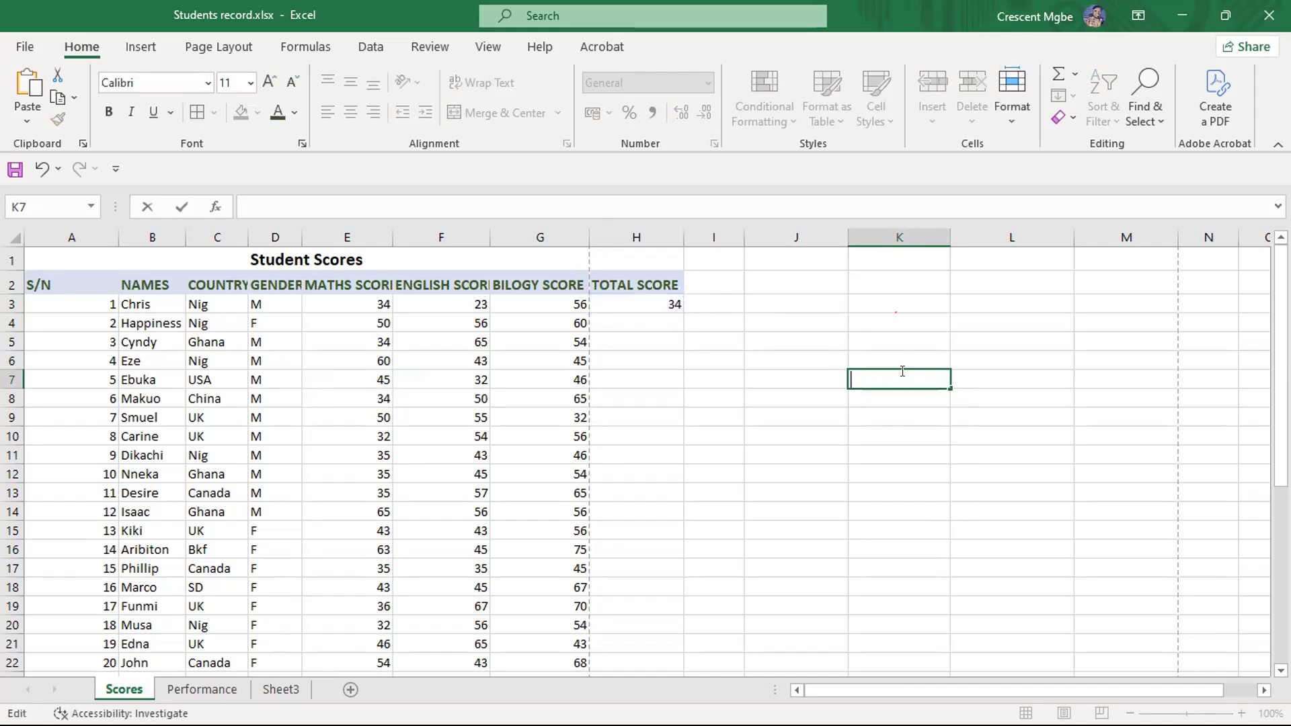
pyautogui.click(898, 343)
# - Delete the trial formula from total score cell H3
pyautogui.click(661, 287)
pyautogui.click(660, 302)
pyautogui.press('Delete')
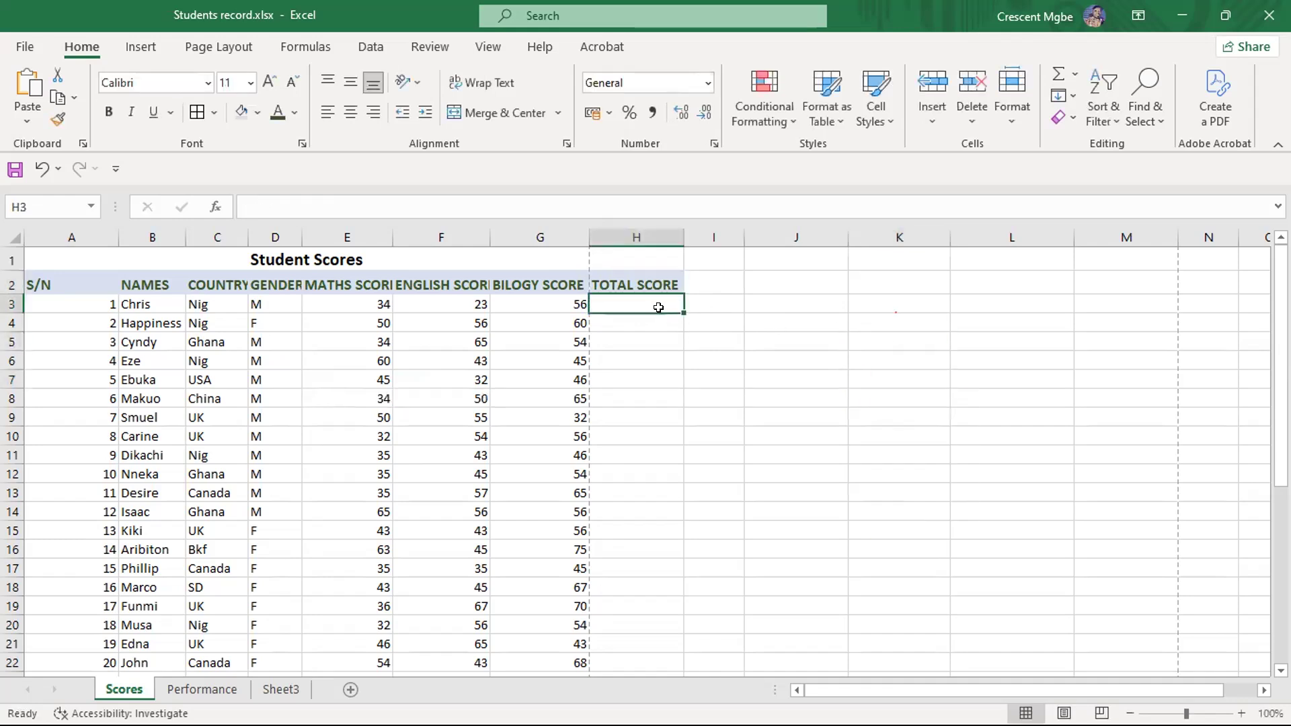
# - Start an entry in cell K6 with a plus sign and remove the cell references picked up with it
pyautogui.click(867, 357)
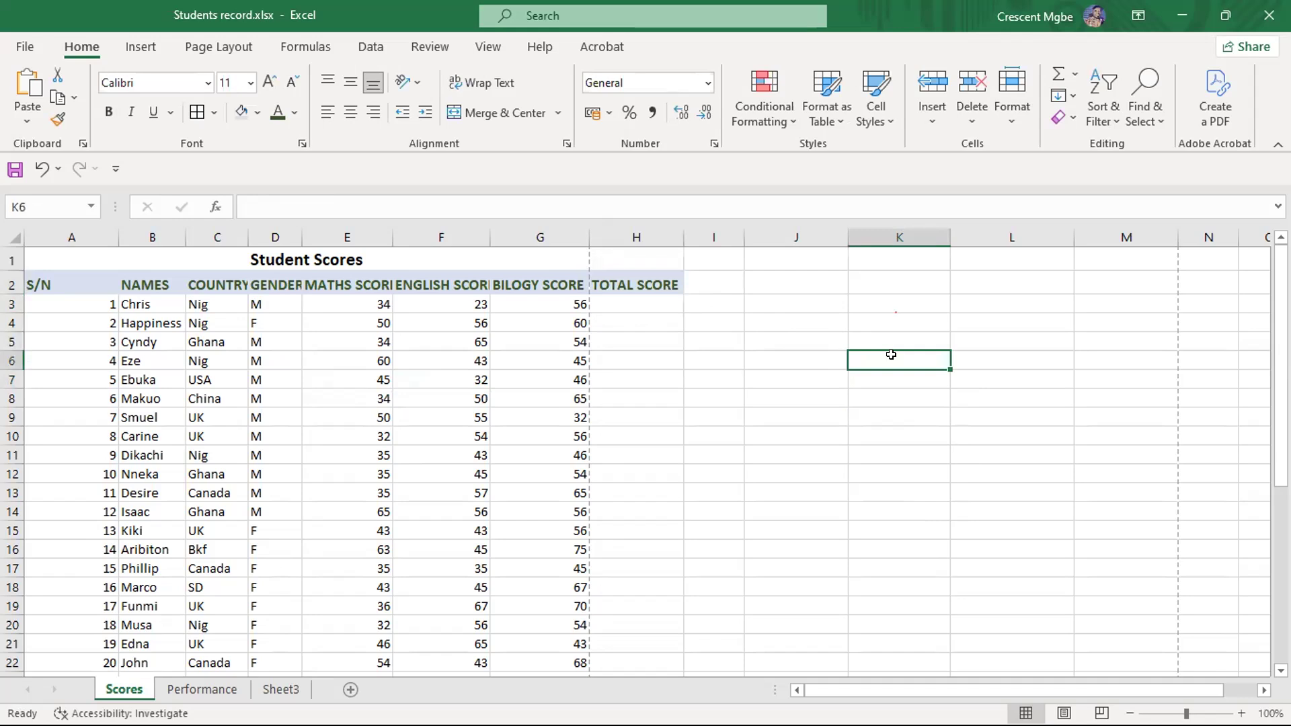
pyautogui.write('+')
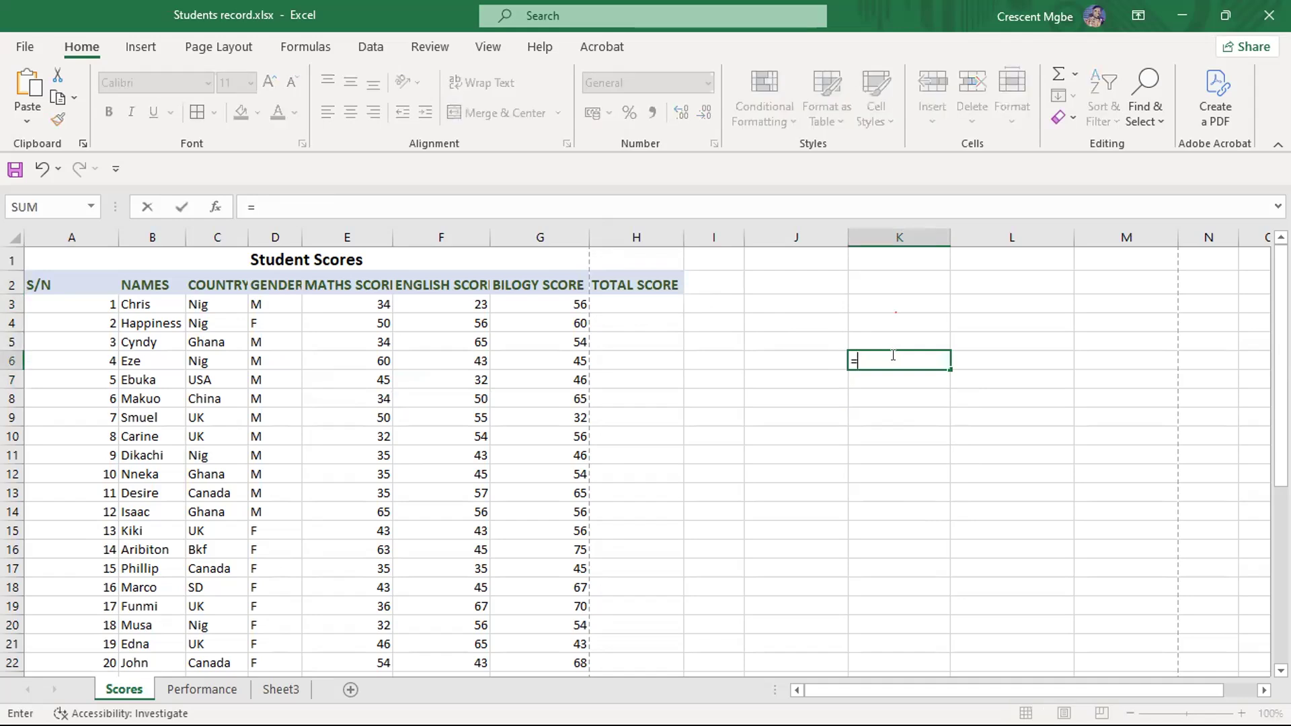
pyautogui.press('BackSpace')
pyautogui.write('+')
pyautogui.click(891, 374)
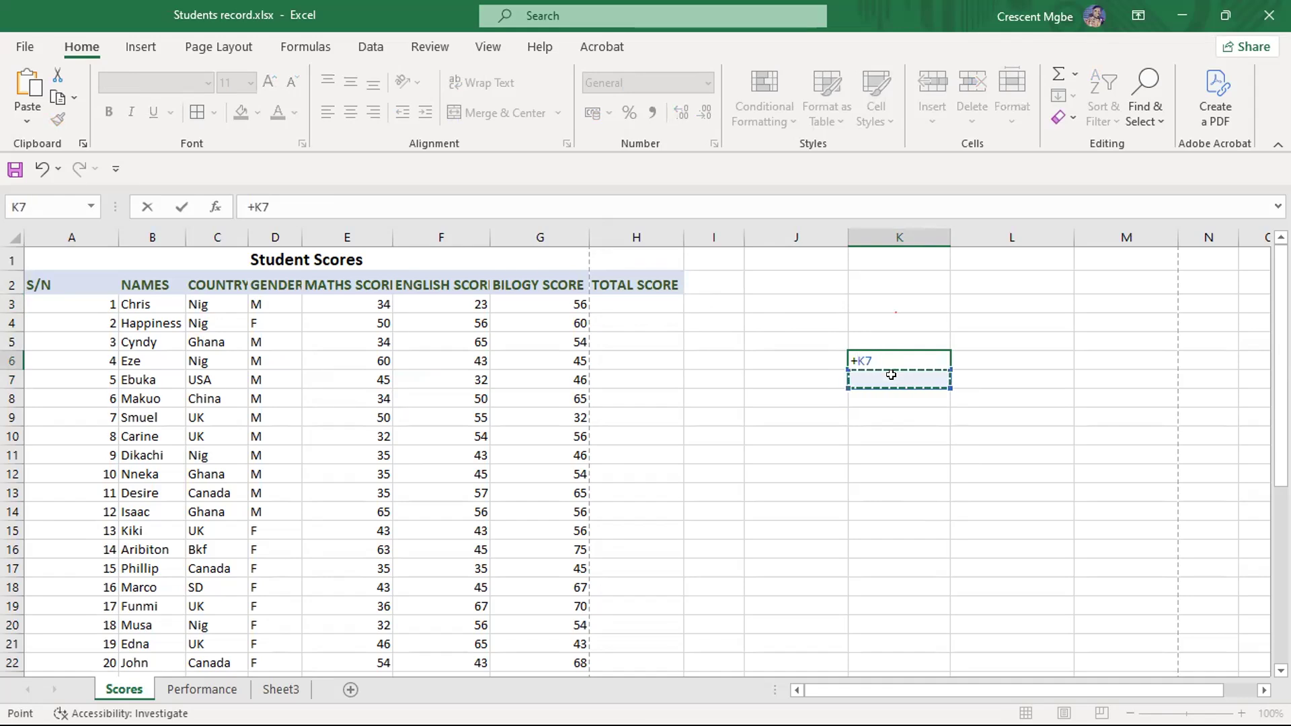
pyautogui.write('-')
pyautogui.click(886, 356)
pyautogui.press('BackSpace')
pyautogui.press('BackSpace')
pyautogui.press('BackSpace')
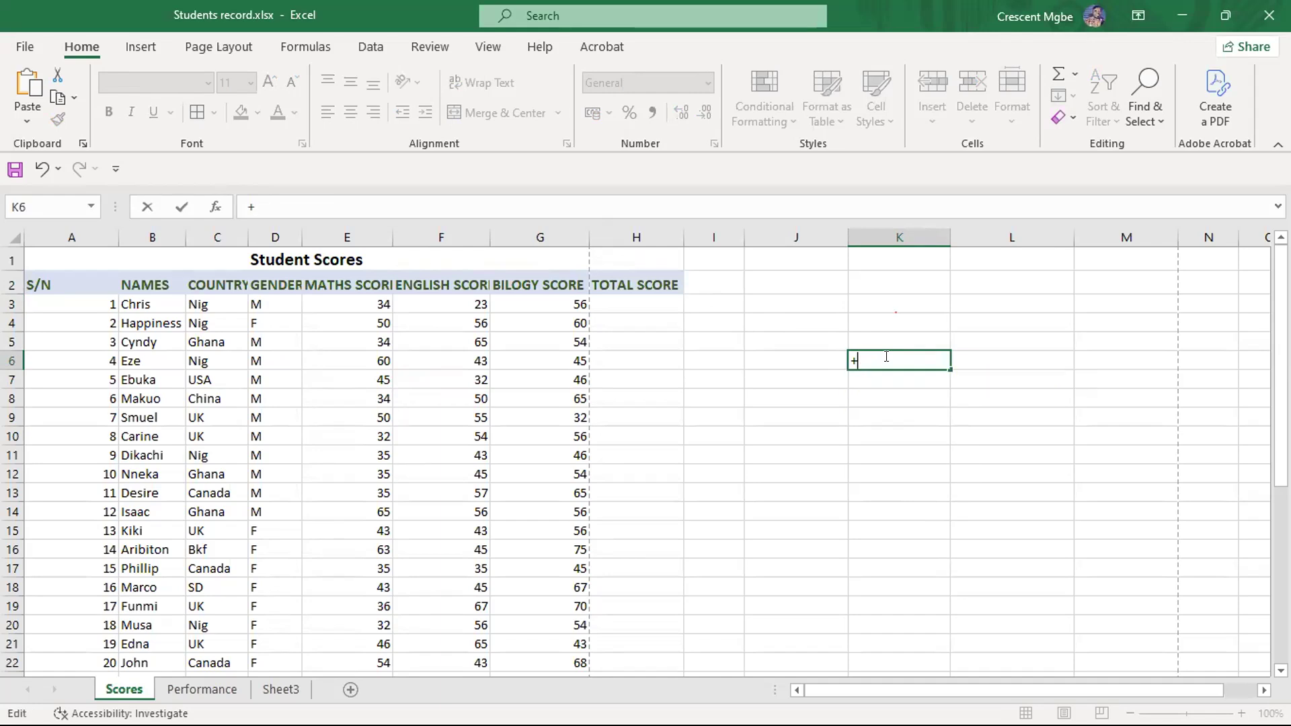
pyautogui.click(898, 398)
pyautogui.click(874, 357)
pyautogui.press('BackSpace')
pyautogui.press('BackSpace')
# - List the operators -, / and * after the plus sign in cell K6, and clear the entry
pyautogui.write('-/*')
pyautogui.click(915, 401)
pyautogui.click(917, 358)
pyautogui.press('BackSpace')
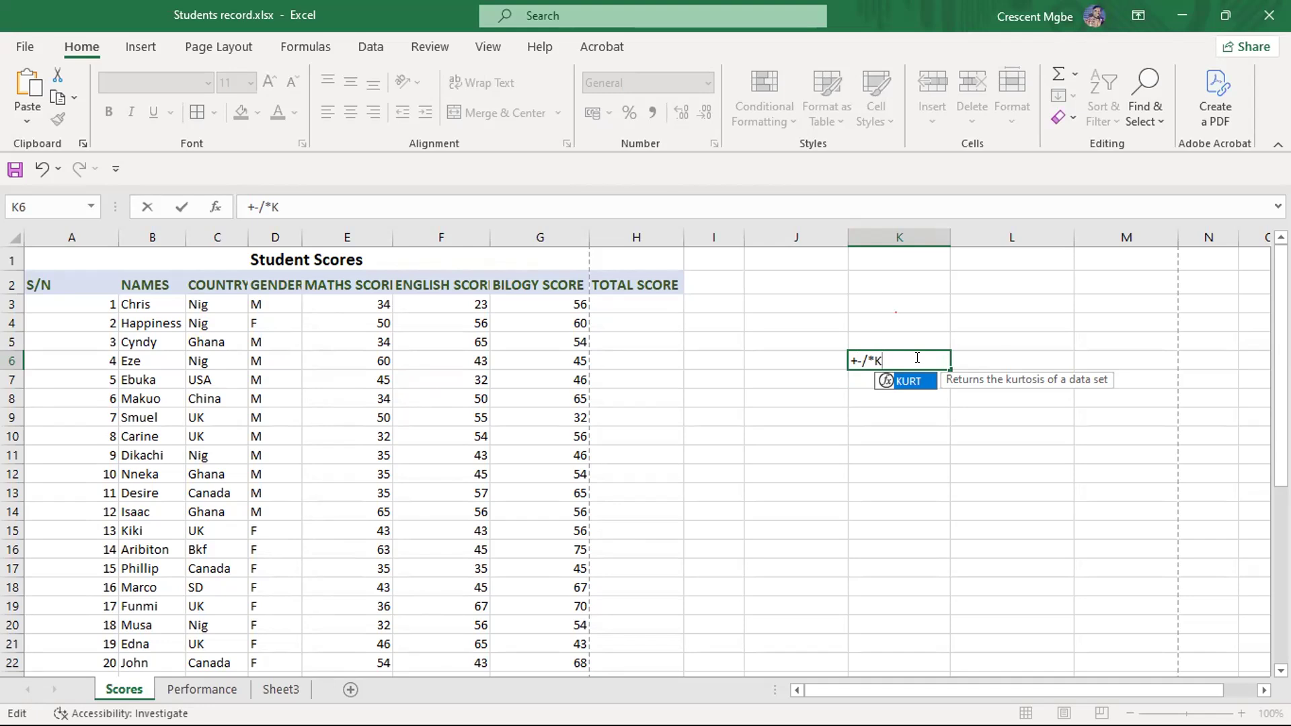
pyautogui.press('BackSpace')
pyautogui.press('BackSpace')
pyautogui.press('BackSpace')
pyautogui.press('BackSpace')
pyautogui.press('BackSpace')
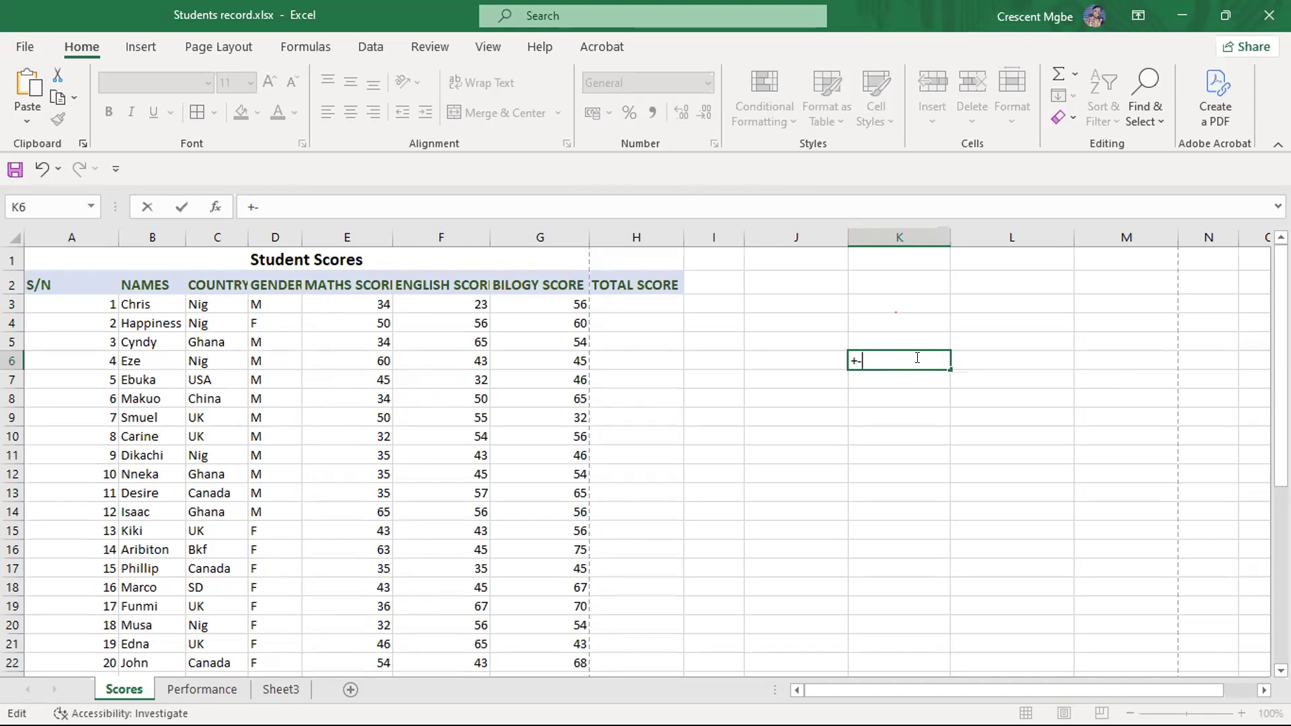
# - Start a formula with an equals sign in cell H3, and clear it along with the stray K12 reference
pyautogui.click(647, 298)
pyautogui.write('=')
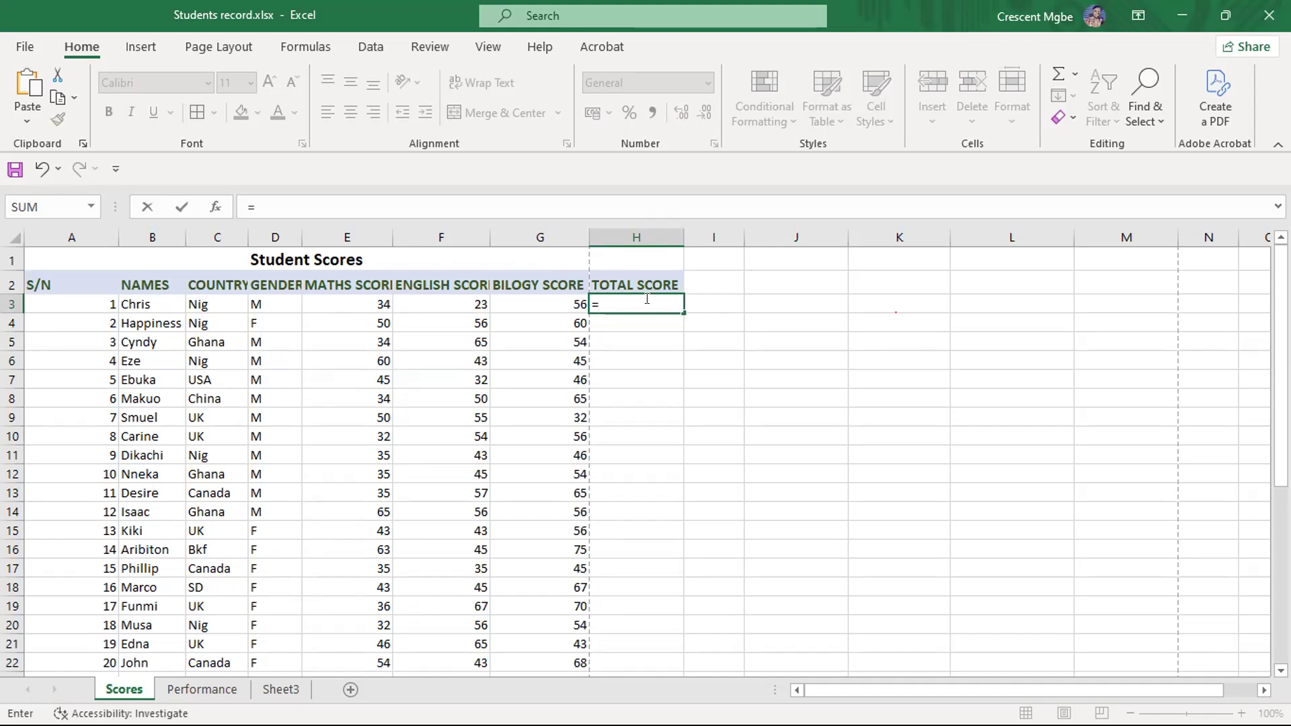
pyautogui.click(916, 472)
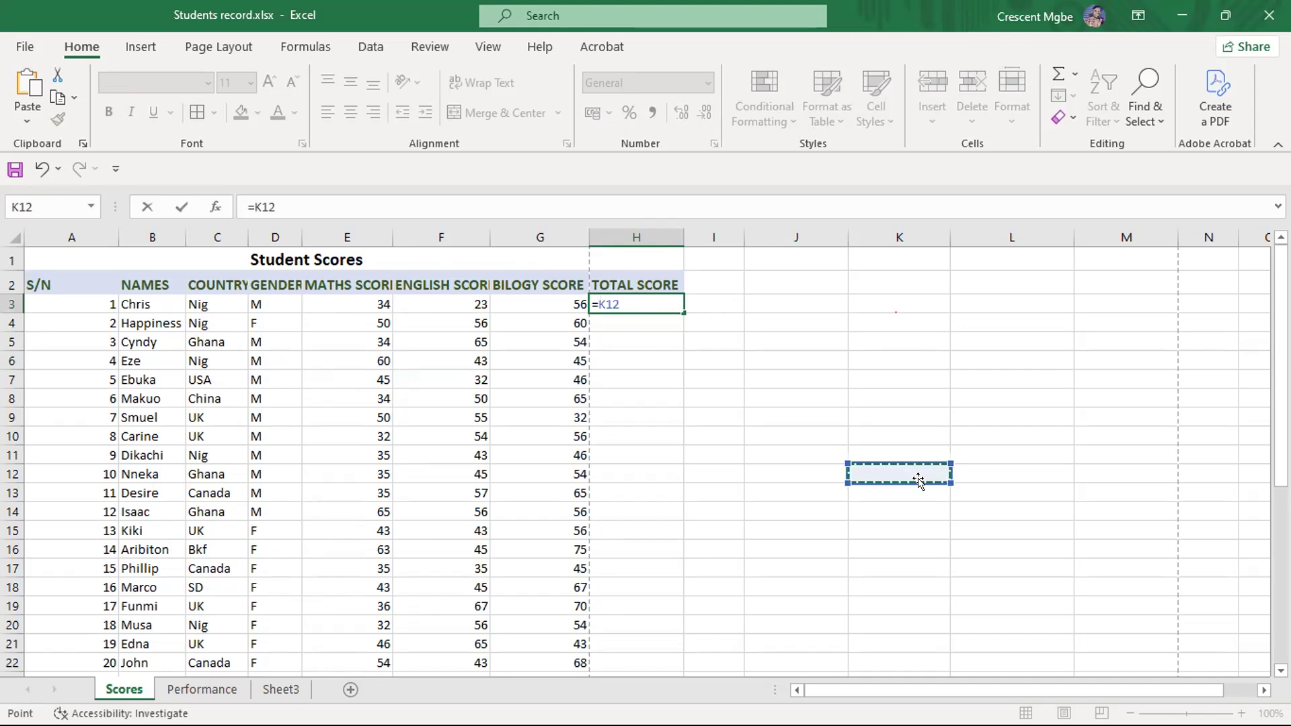
pyautogui.click(656, 301)
pyautogui.press('BackSpace')
pyautogui.press('BackSpace')
pyautogui.press('BackSpace')
pyautogui.press('BackSpace')
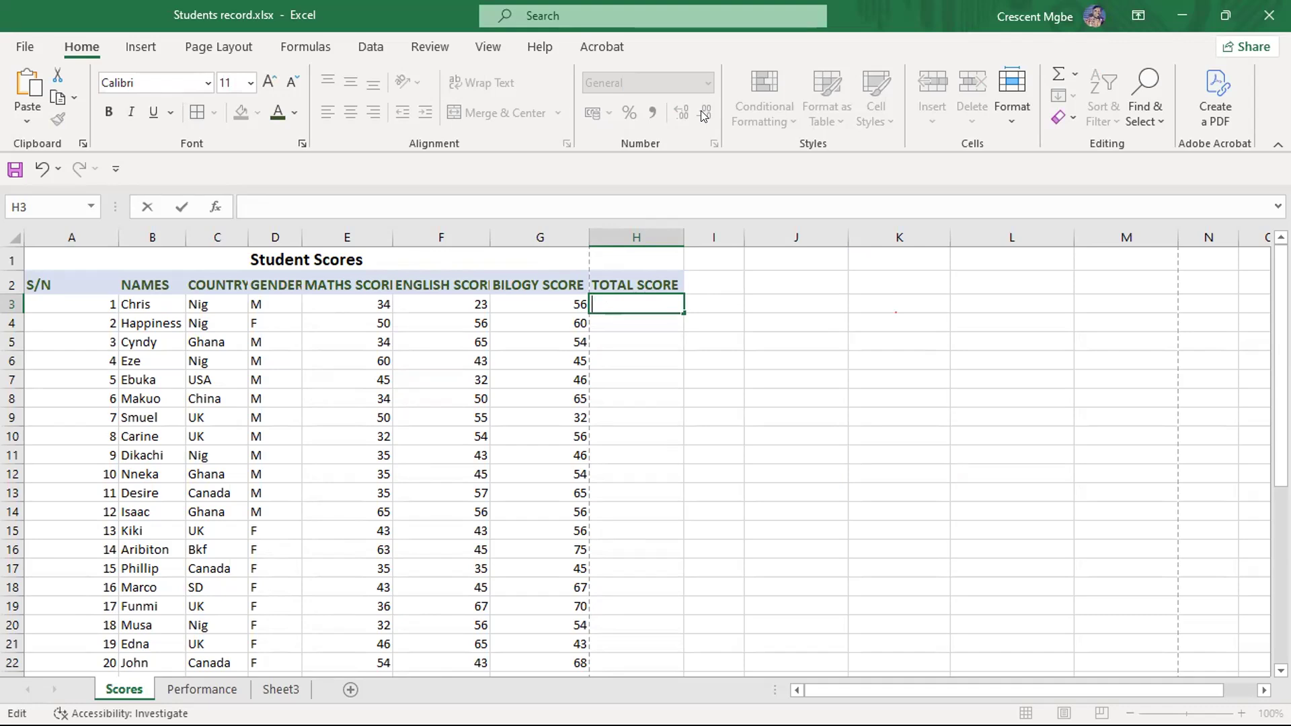
# - Enter the formula =34+23+56 in cell H3 to total the first student's three scores
pyautogui.write('=')
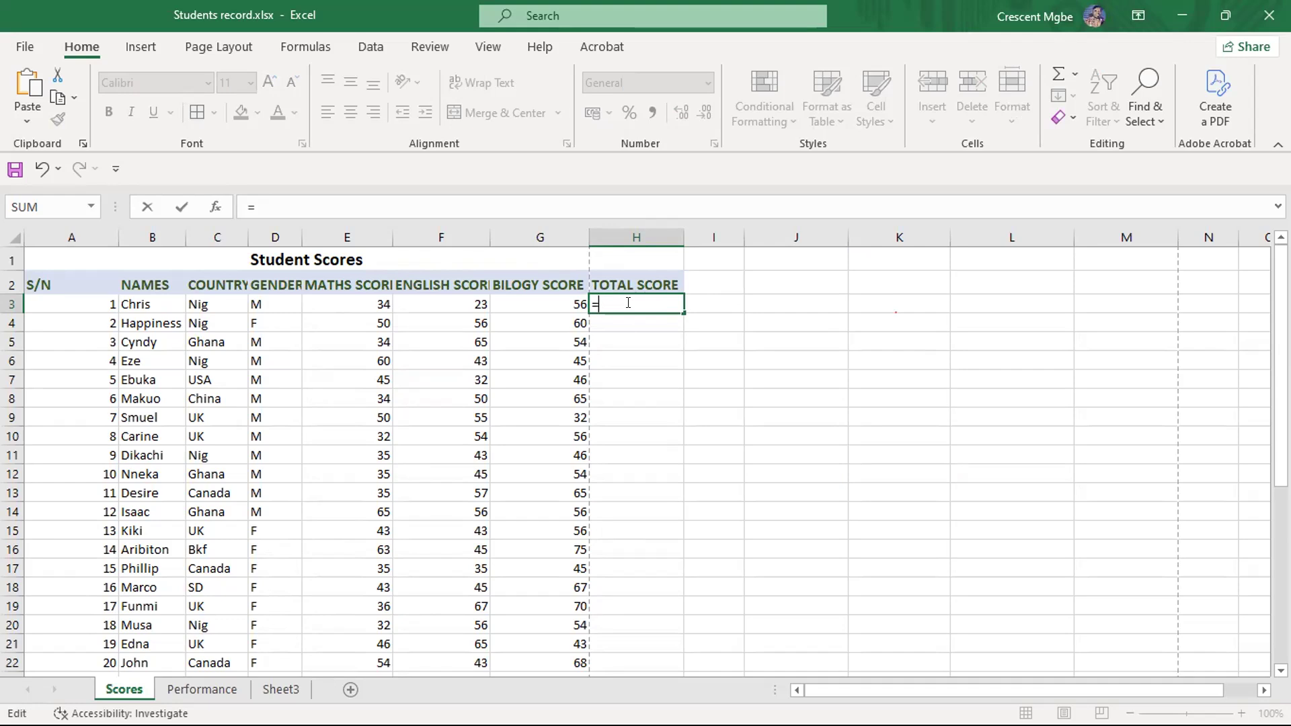
pyautogui.write('34+23+56')
pyautogui.press('Return')
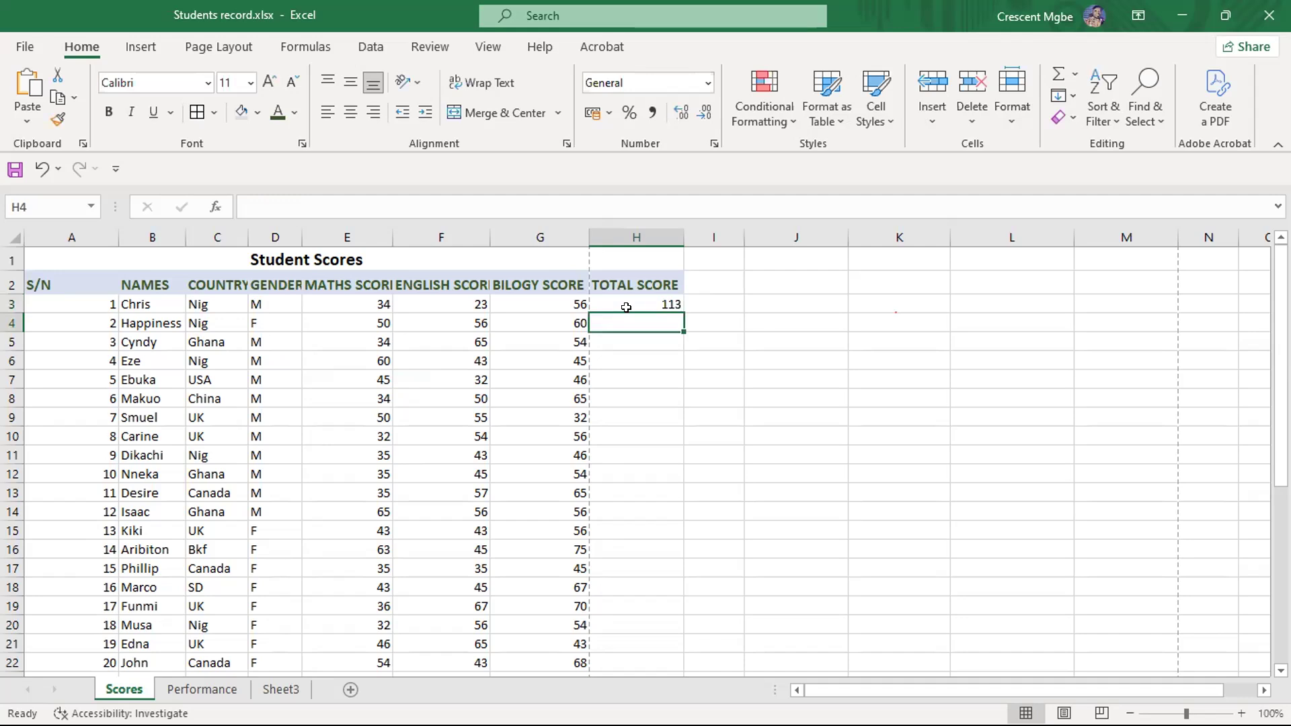
# - Look over the empty total score cells for the remaining students, and inspect the formula in H3
pyautogui.click(874, 429)
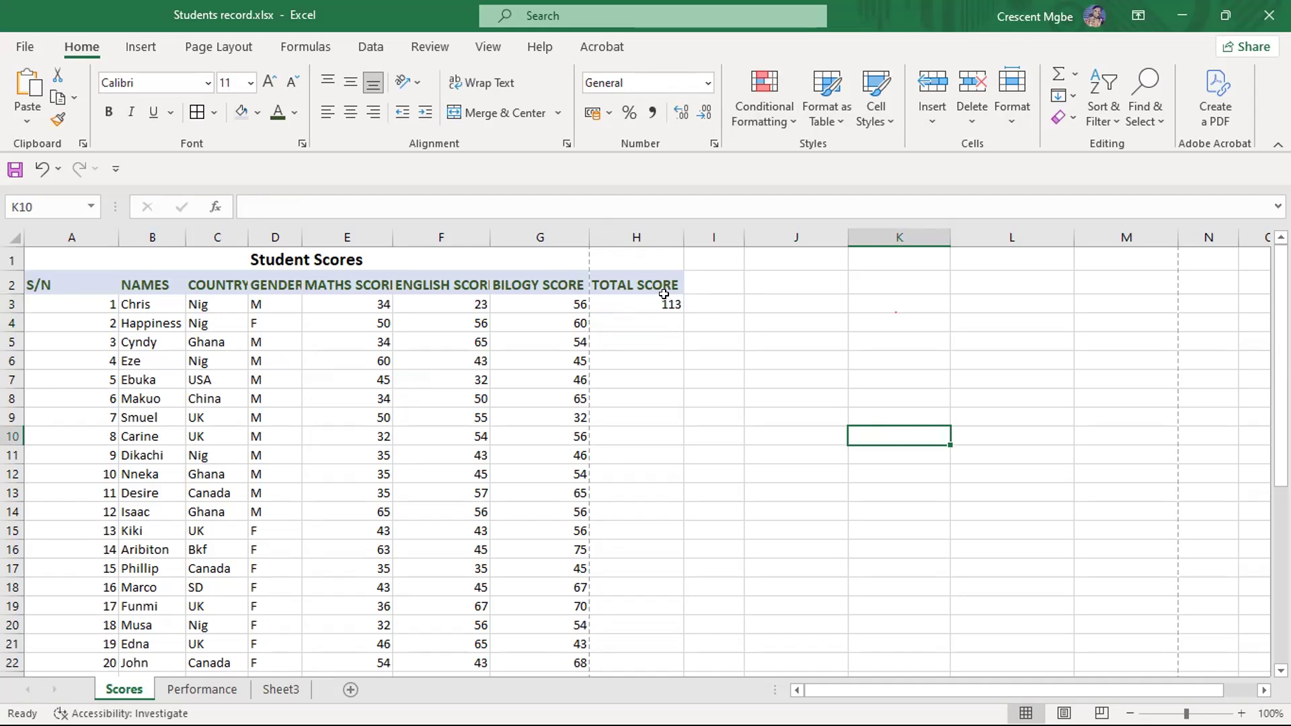
pyautogui.scroll(-3, 656, 320)
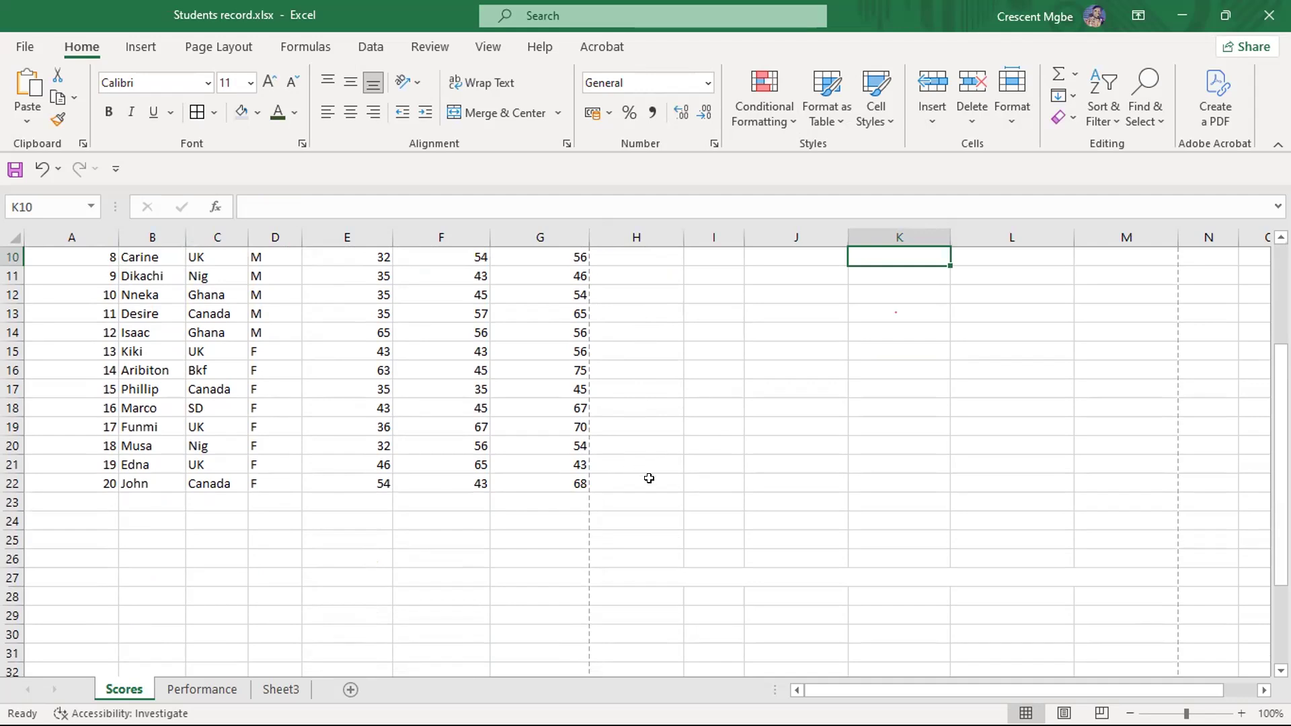
pyautogui.scroll(3, 654, 480)
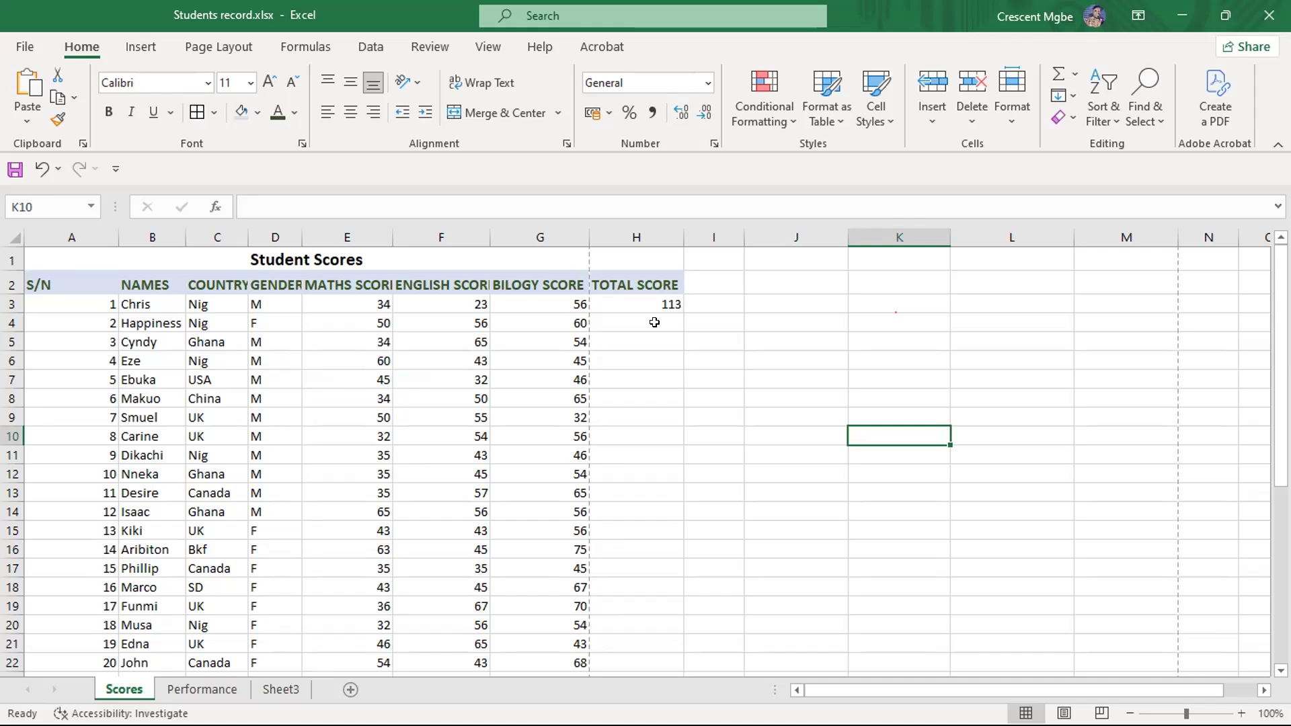
pyautogui.click(654, 322)
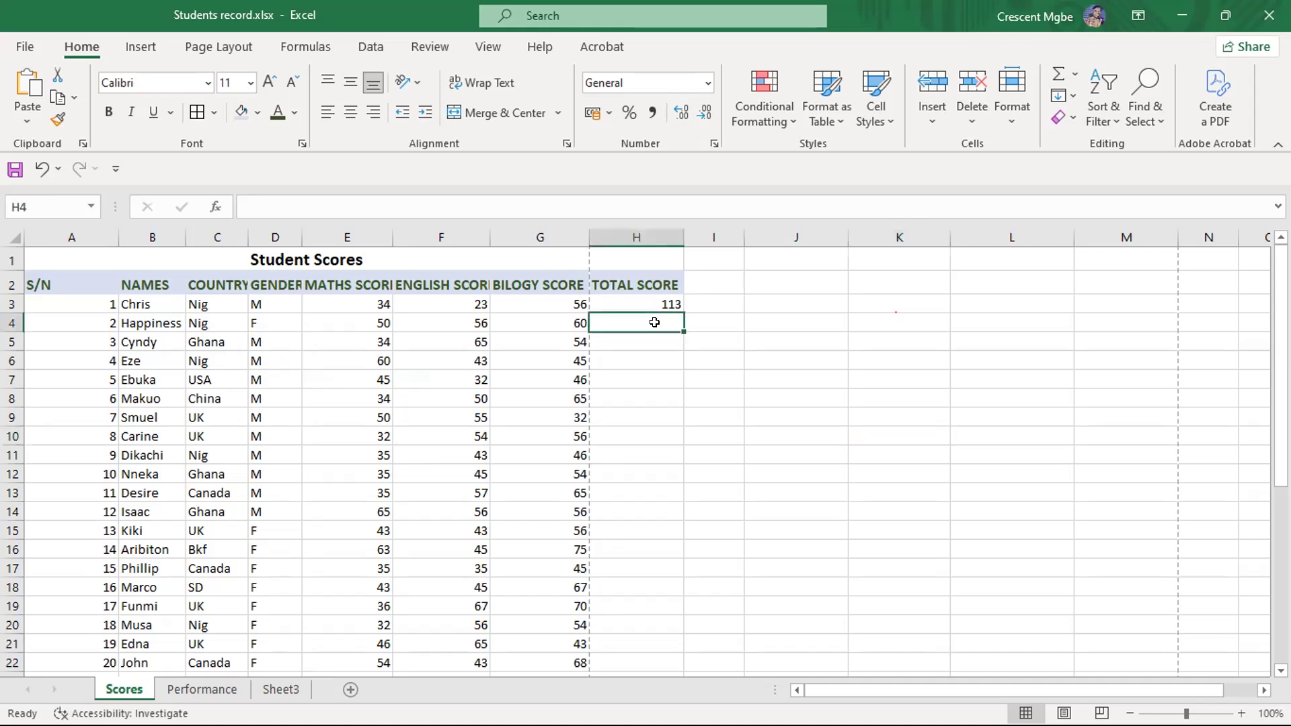
pyautogui.click(655, 339)
pyautogui.click(671, 412)
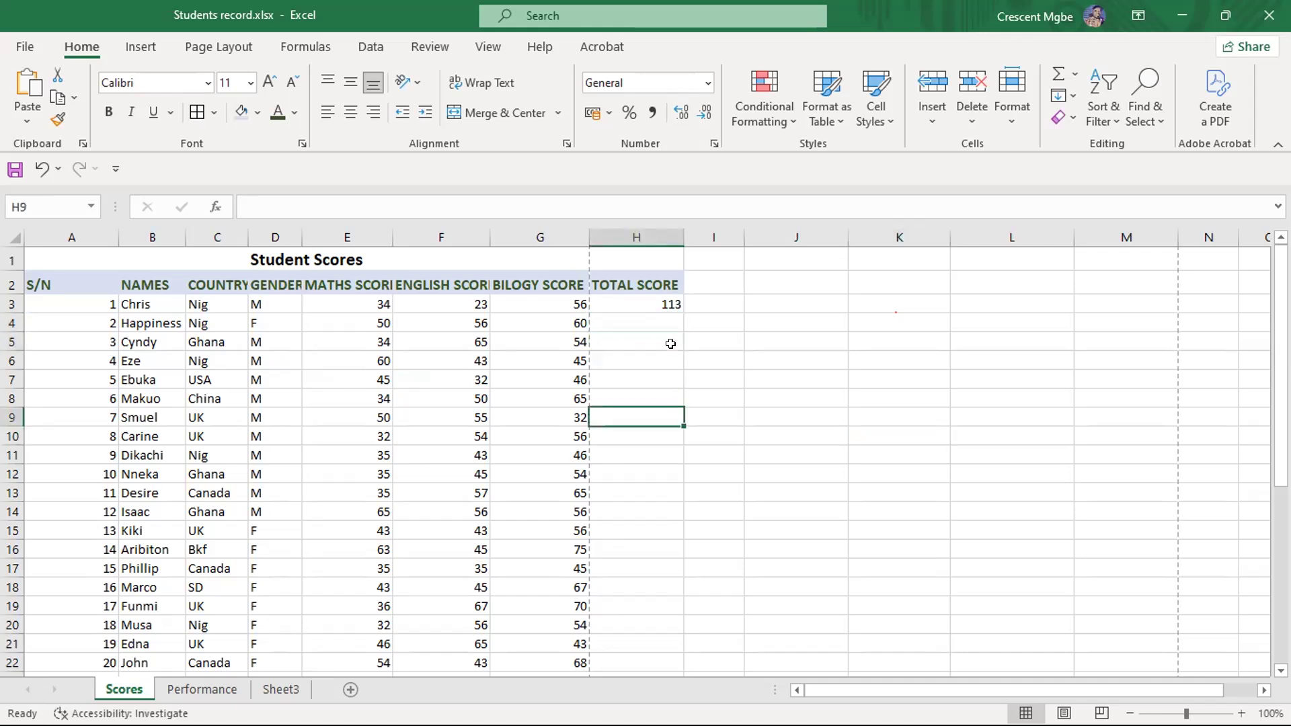
pyautogui.click(670, 302)
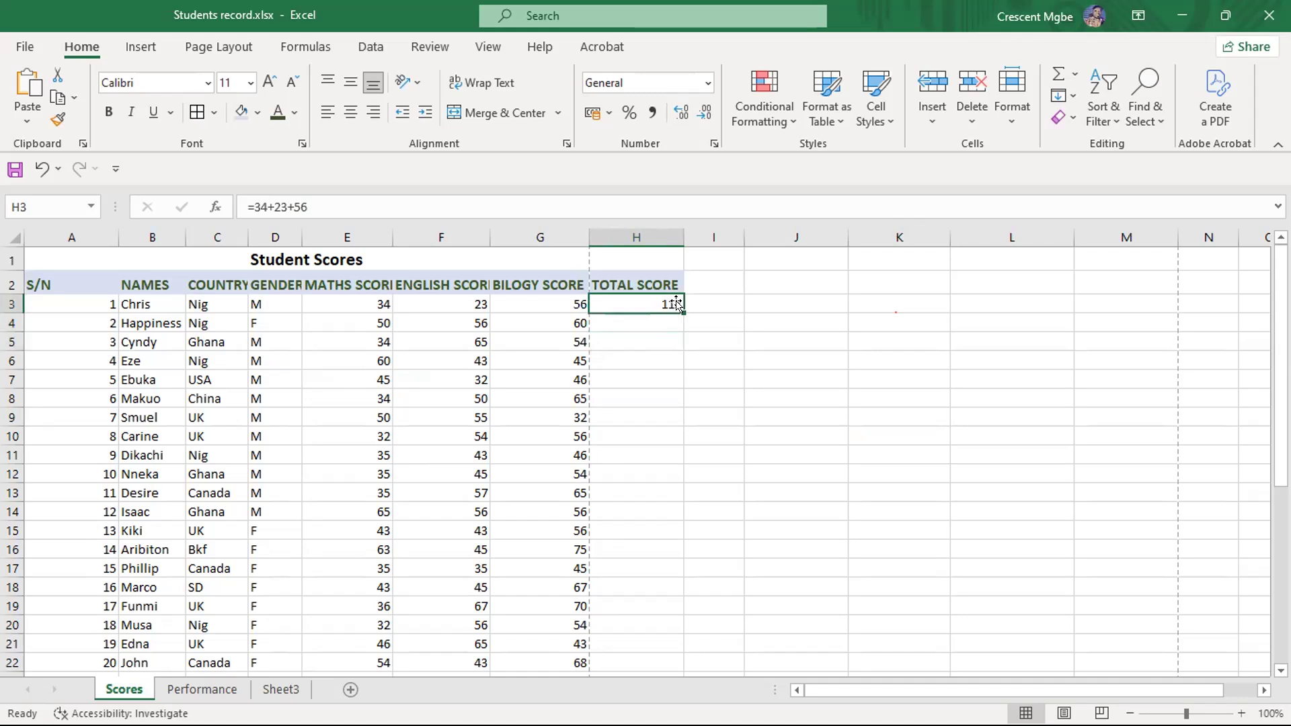
# - Look over the empty total score cells in column H from row 4 down to row 22
pyautogui.click(649, 323)
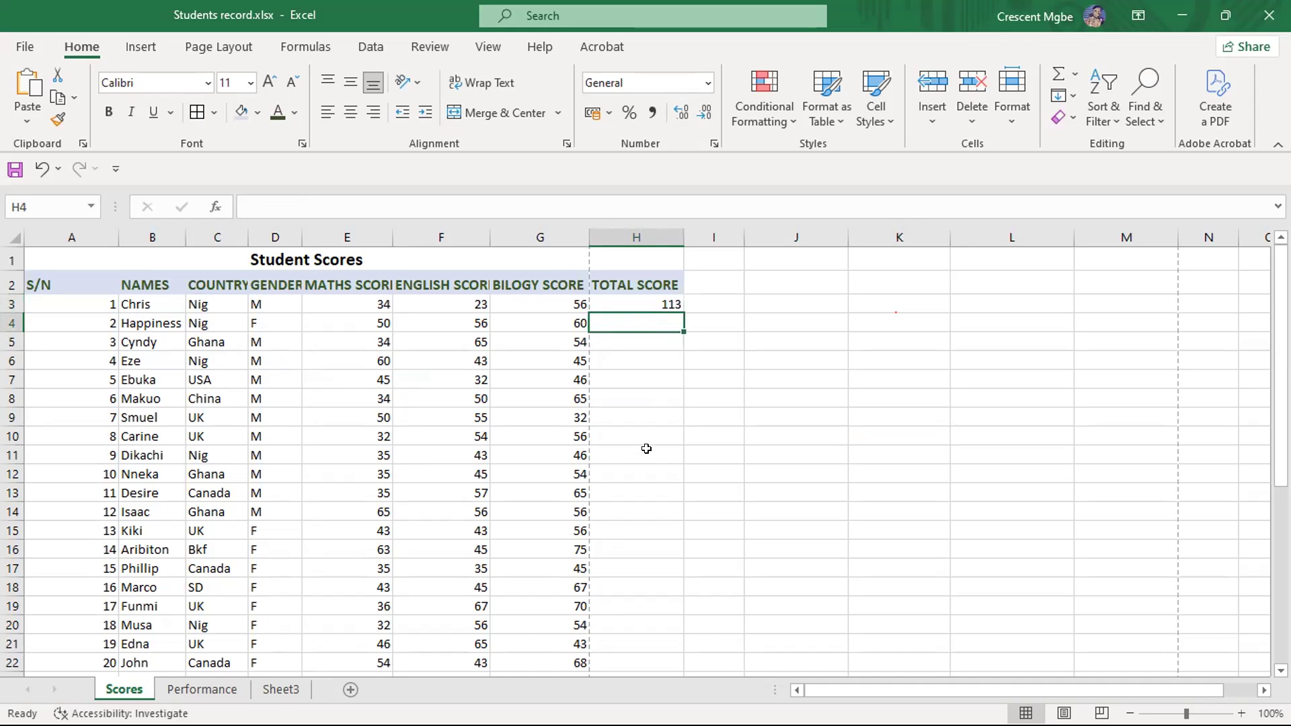
pyautogui.scroll(-2, 646, 448)
pyautogui.scroll(2, 646, 448)
pyautogui.scroll(-2, 646, 449)
pyautogui.click(641, 516)
pyautogui.click(642, 347)
pyautogui.click(642, 537)
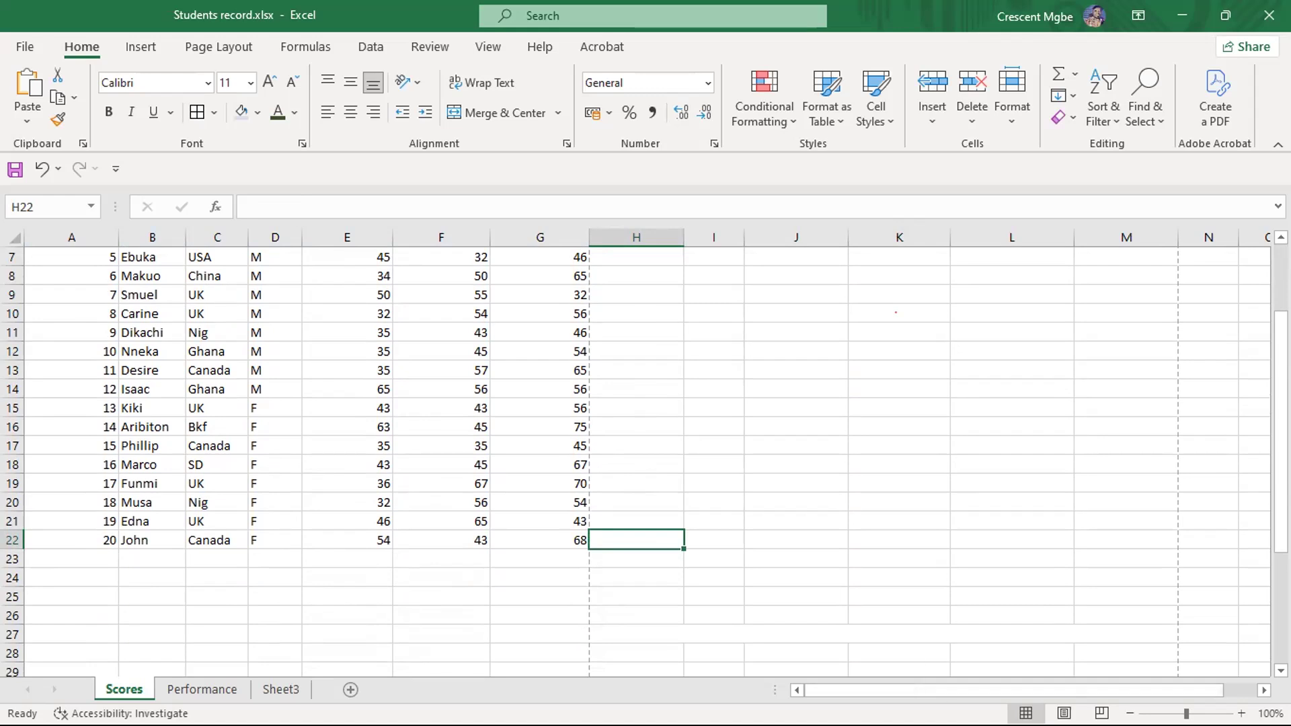
# - Switch to the Personal monthly budget1 workbook and to Collateral Dbase edit (2).xlsx, and look through the long list on Sheet1
pyautogui.press('super+Tab')
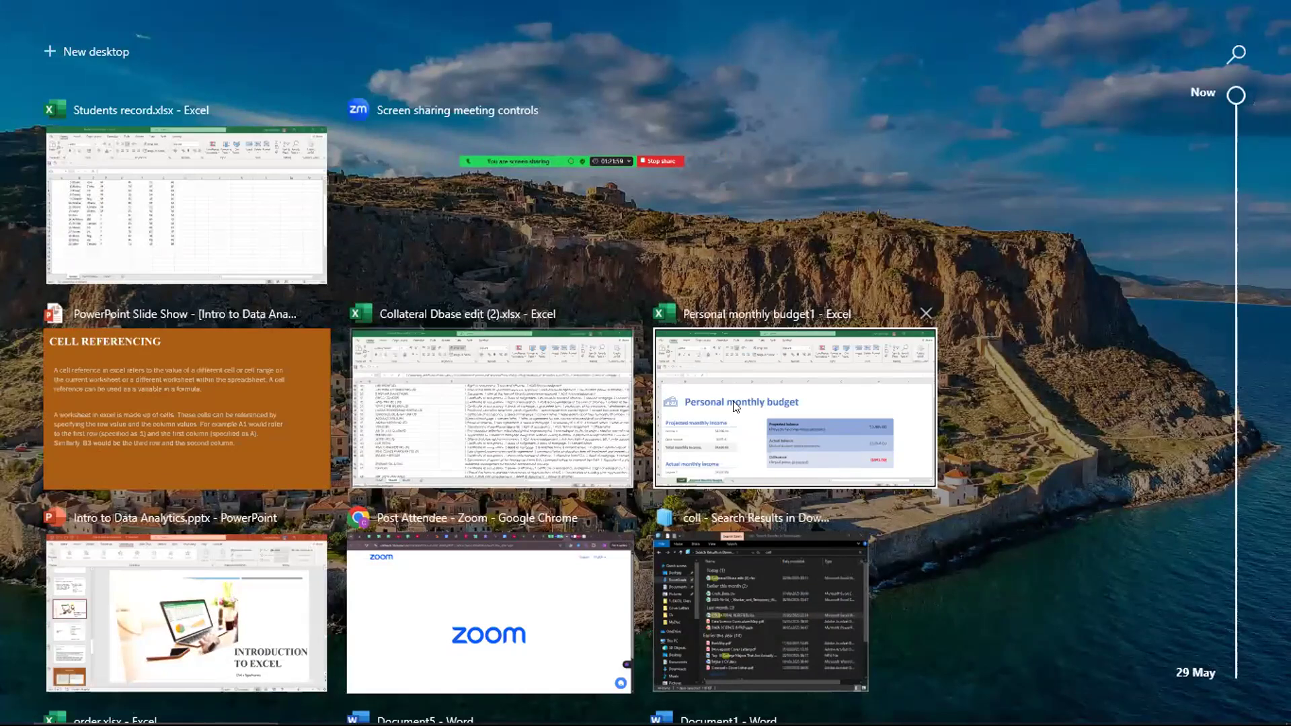
pyautogui.click(760, 413)
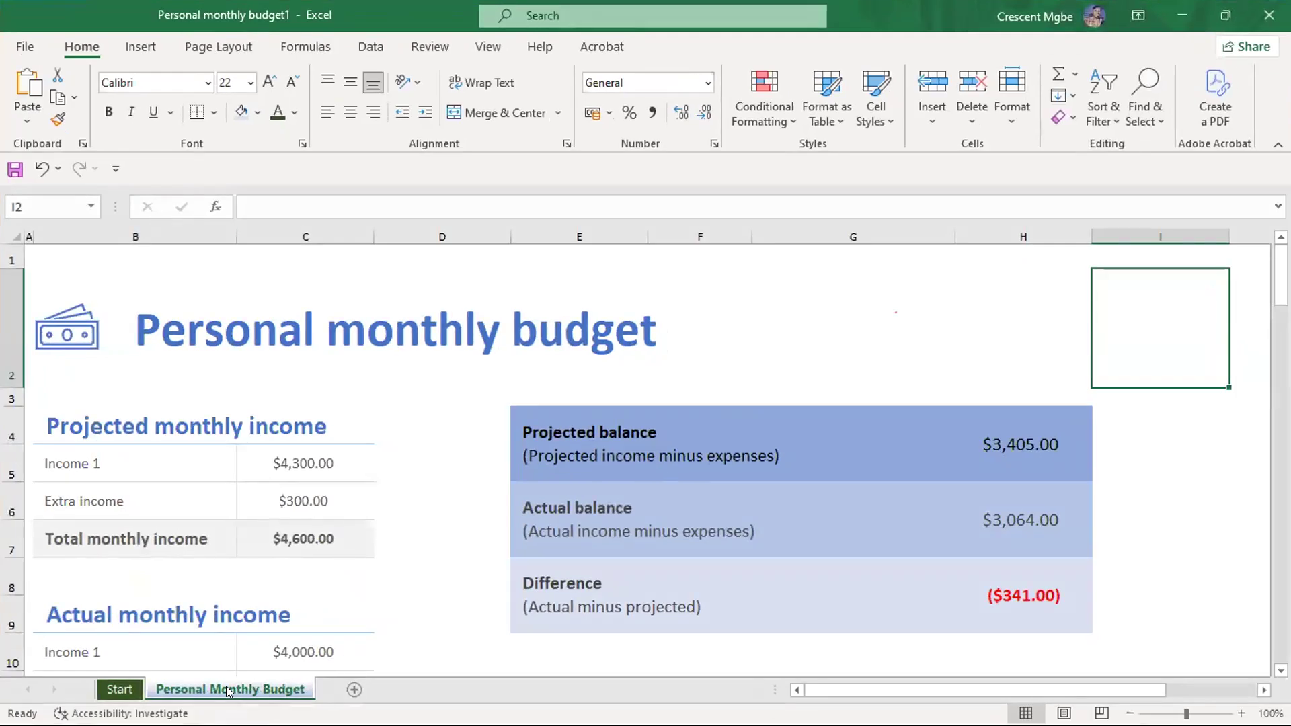
pyautogui.press('super+Tab')
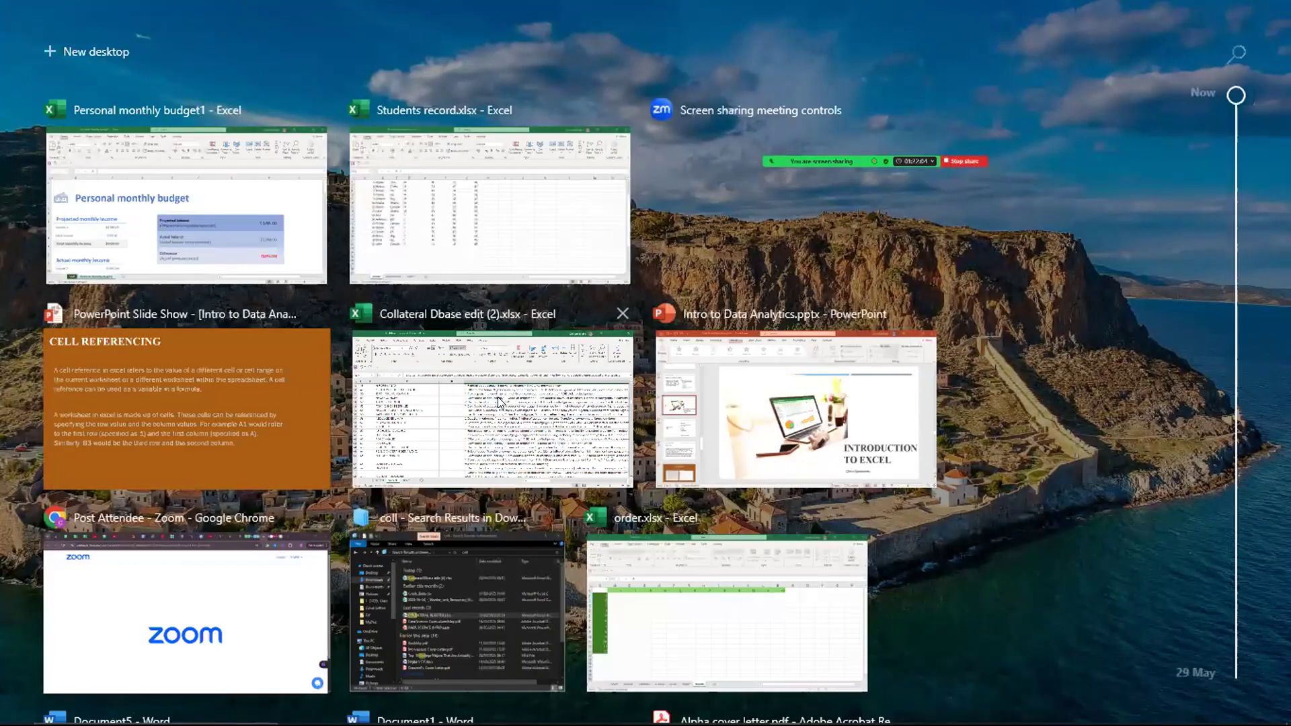
pyautogui.click(498, 398)
pyautogui.scroll(-8, 716, 570)
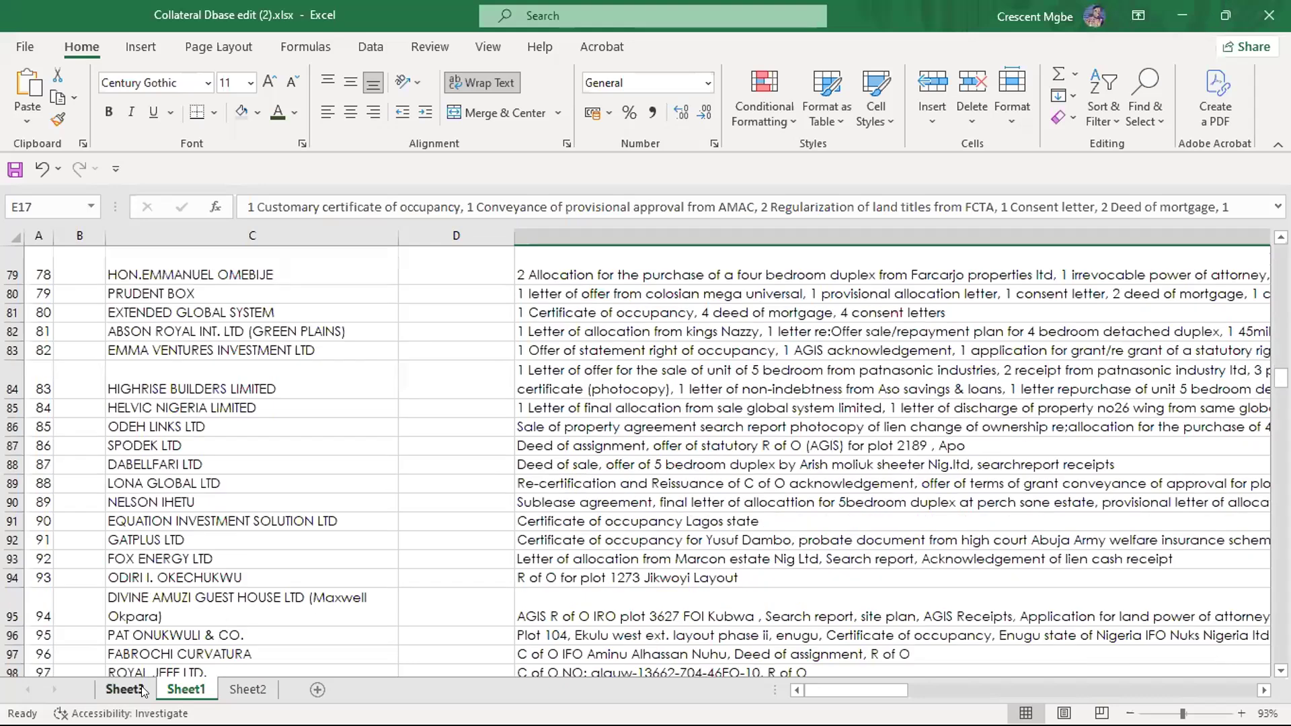
pyautogui.click(134, 687)
pyautogui.click(189, 689)
pyautogui.scroll(-15, 403, 459)
pyautogui.scroll(-20, 403, 460)
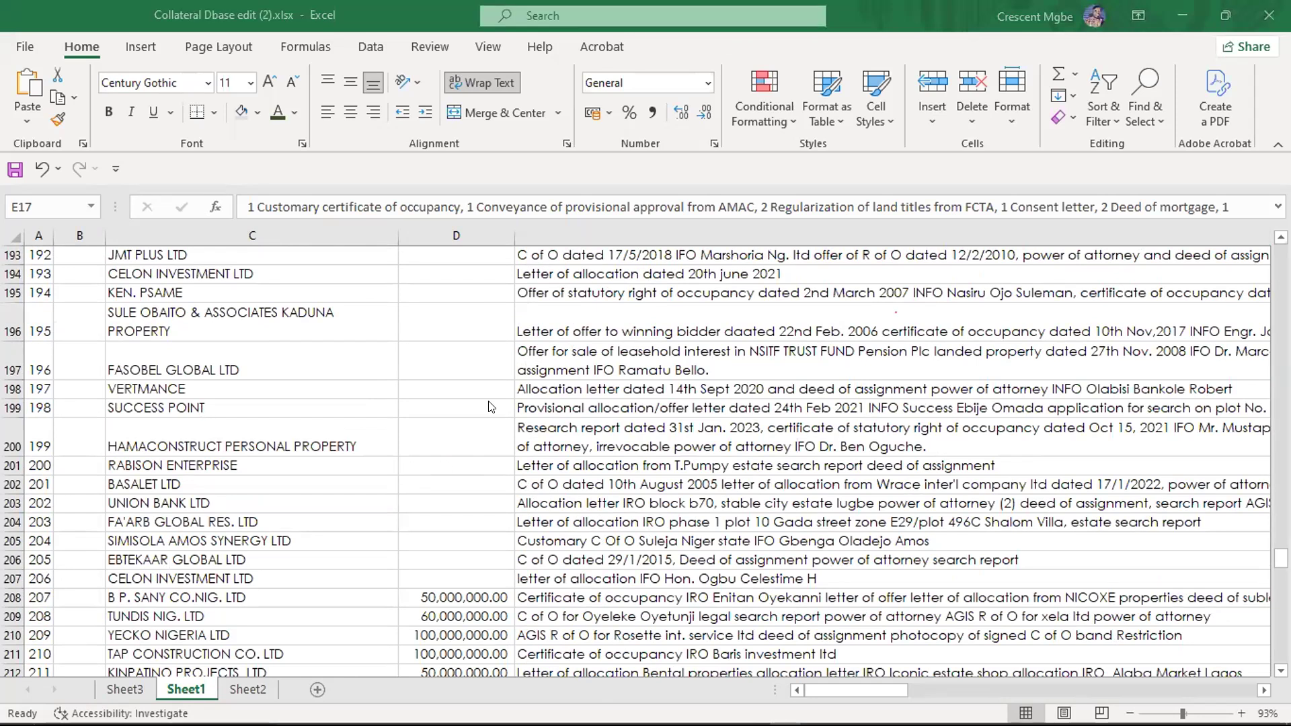
# - Return to the Students record workbook and fill the formula in H3 down through cell H12
pyautogui.press('super+Tab')
pyautogui.click(767, 237)
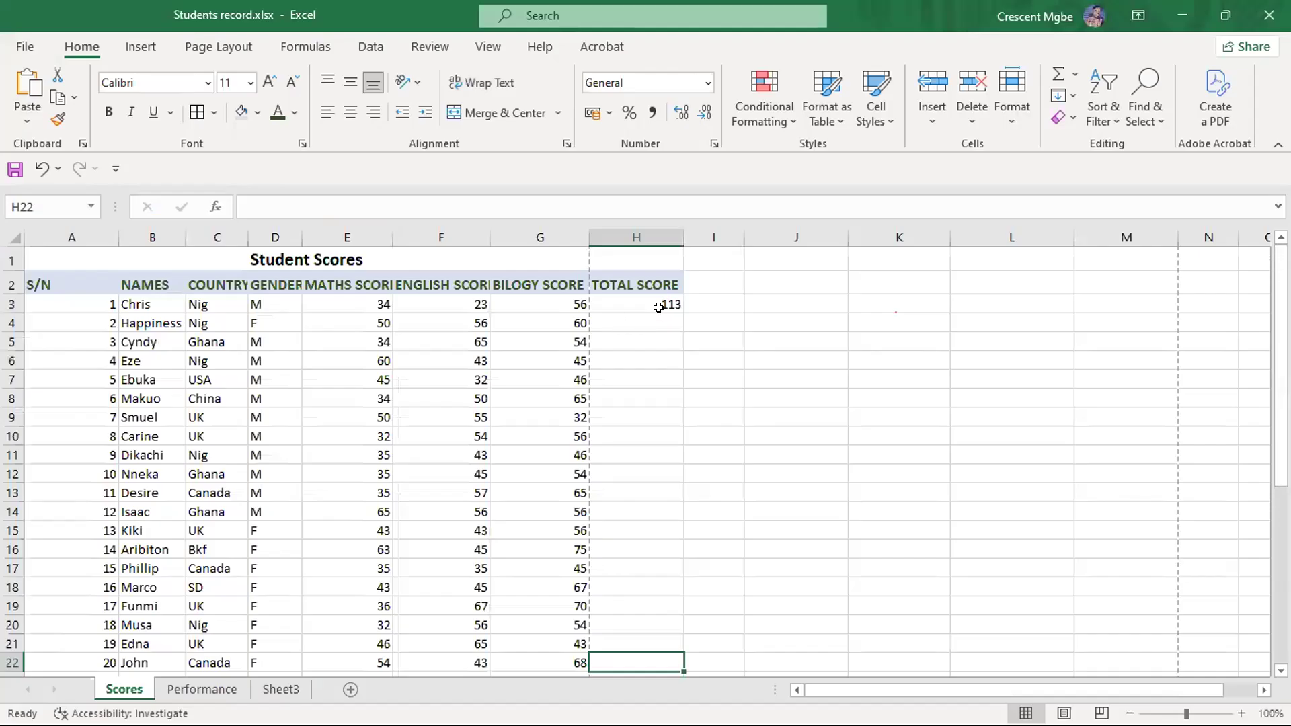
pyautogui.click(660, 305)
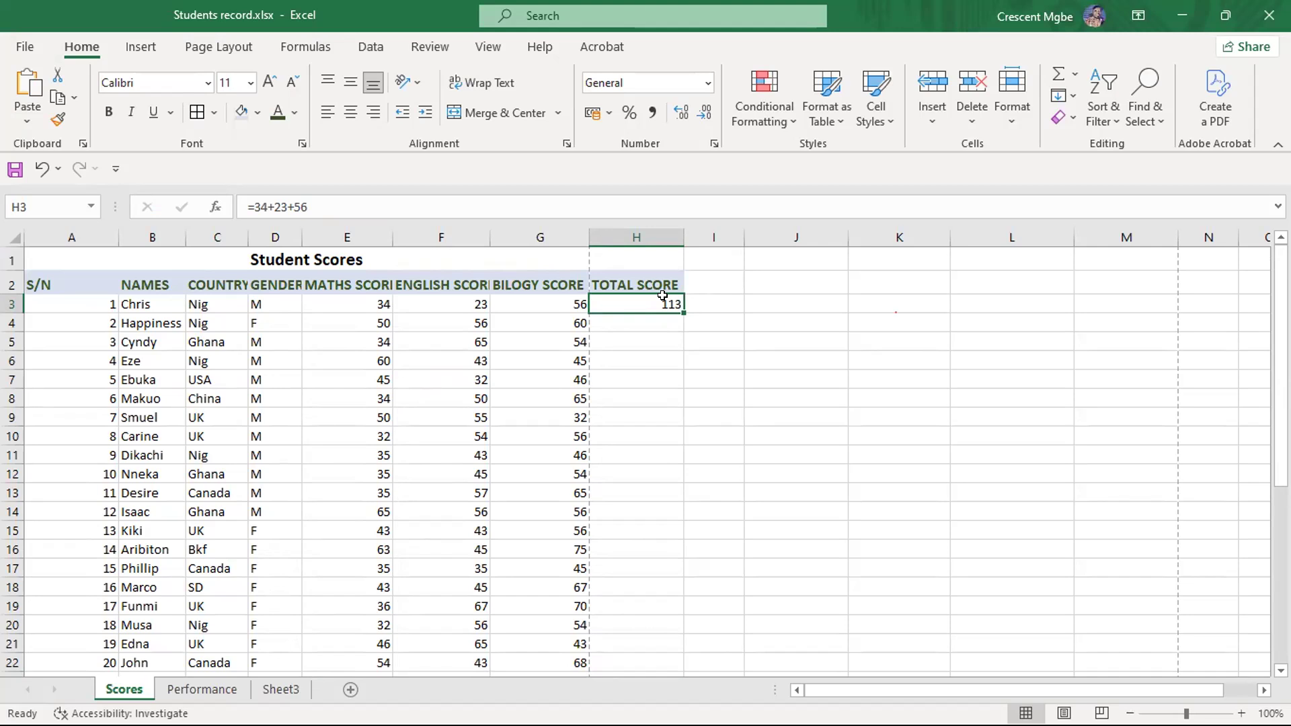
pyautogui.moveTo(679, 310); pyautogui.dragTo(683, 475)
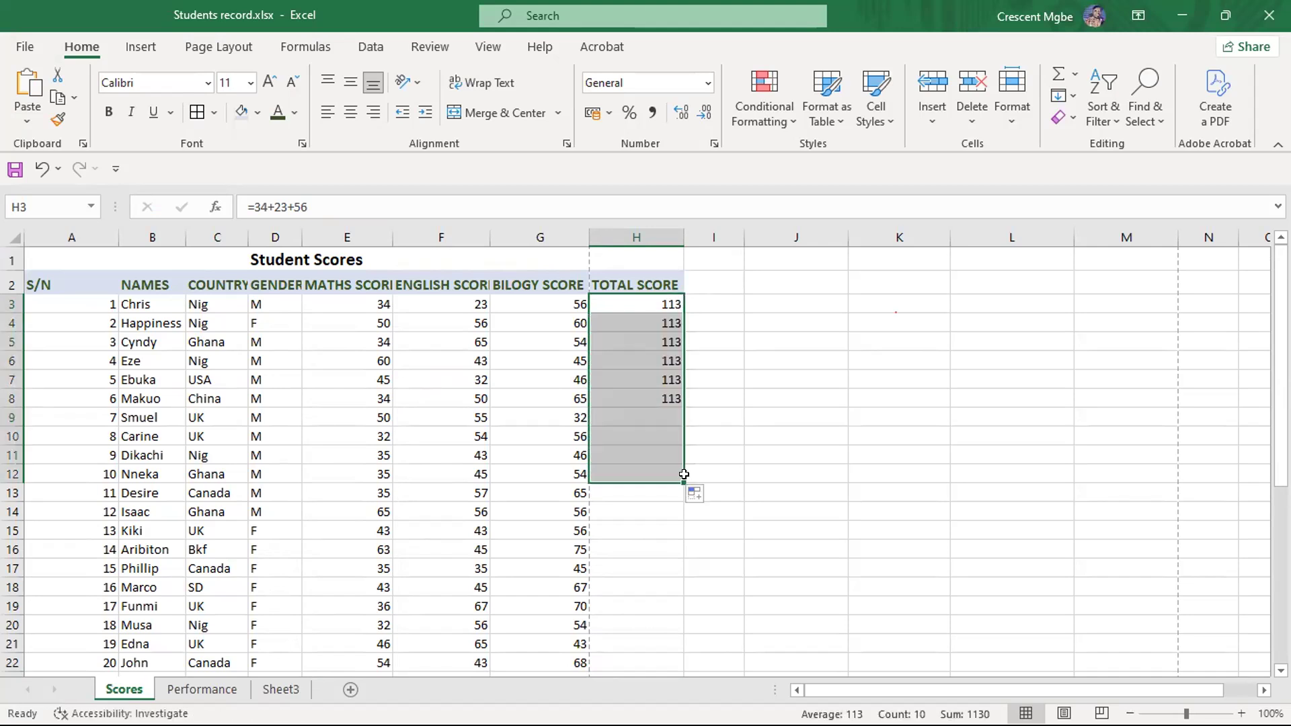
pyautogui.click(757, 411)
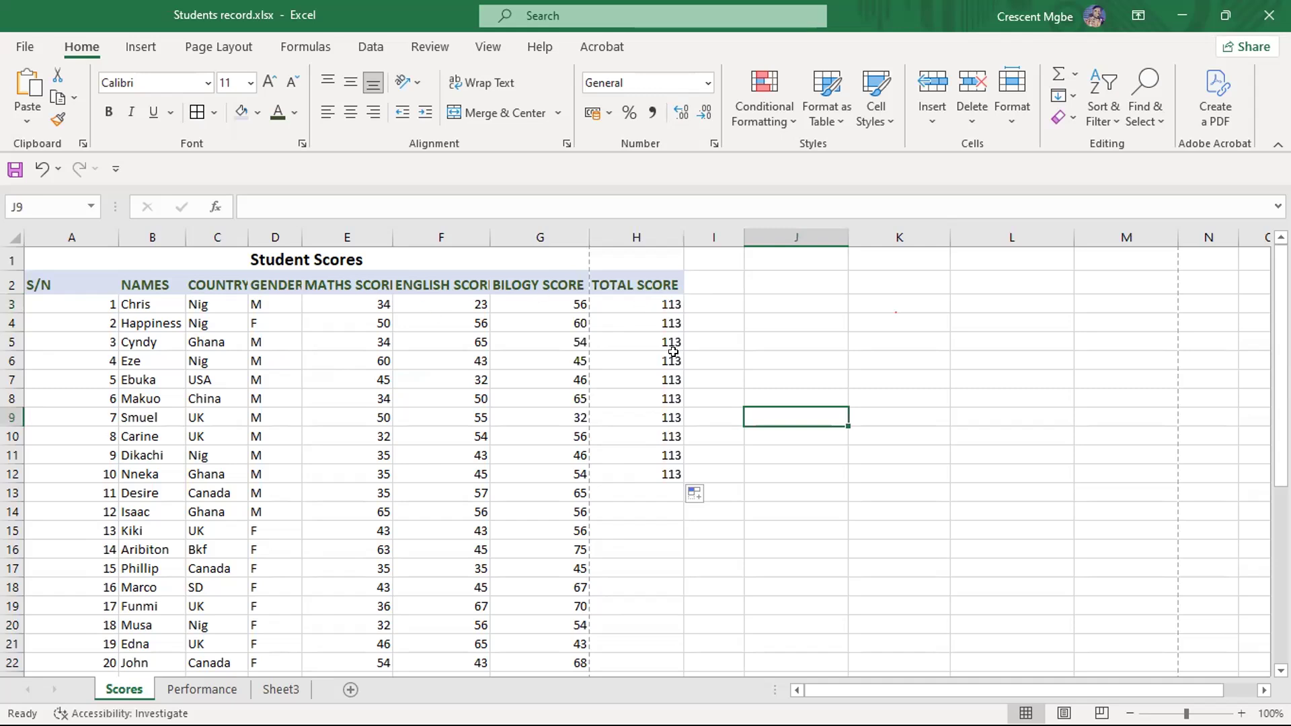
# - Compare the first student's three scores with the formulas copied down the total score column
pyautogui.click(672, 323)
pyautogui.moveTo(370, 302); pyautogui.dragTo(578, 304)
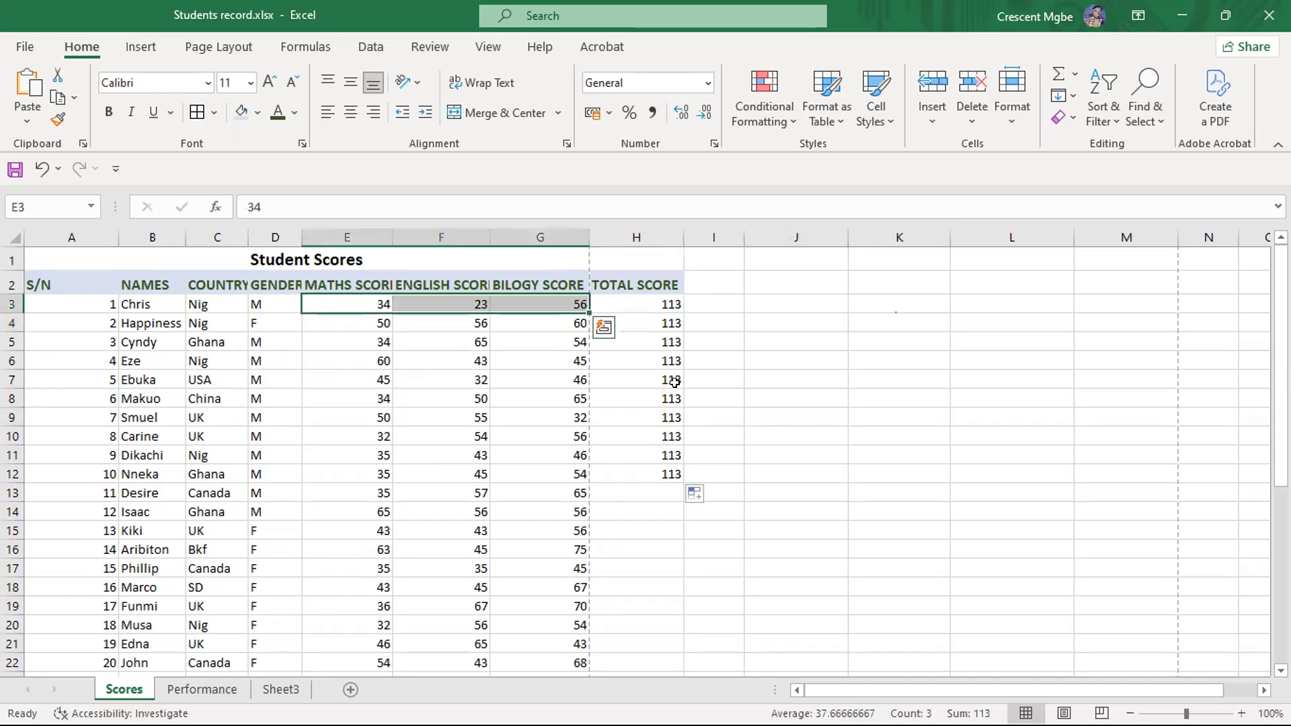
pyautogui.click(674, 380)
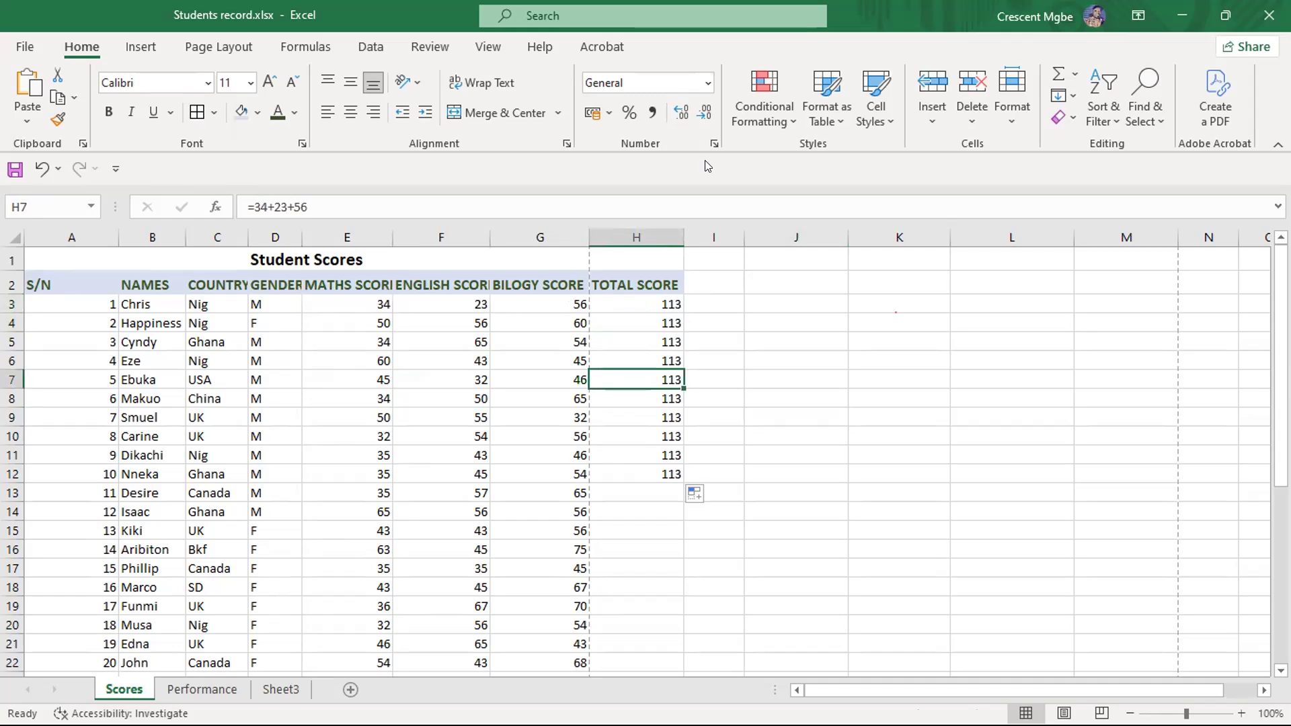
pyautogui.click(655, 338)
# - Clear the total score cells H3 to H12
pyautogui.moveTo(656, 474); pyautogui.dragTo(647, 301)
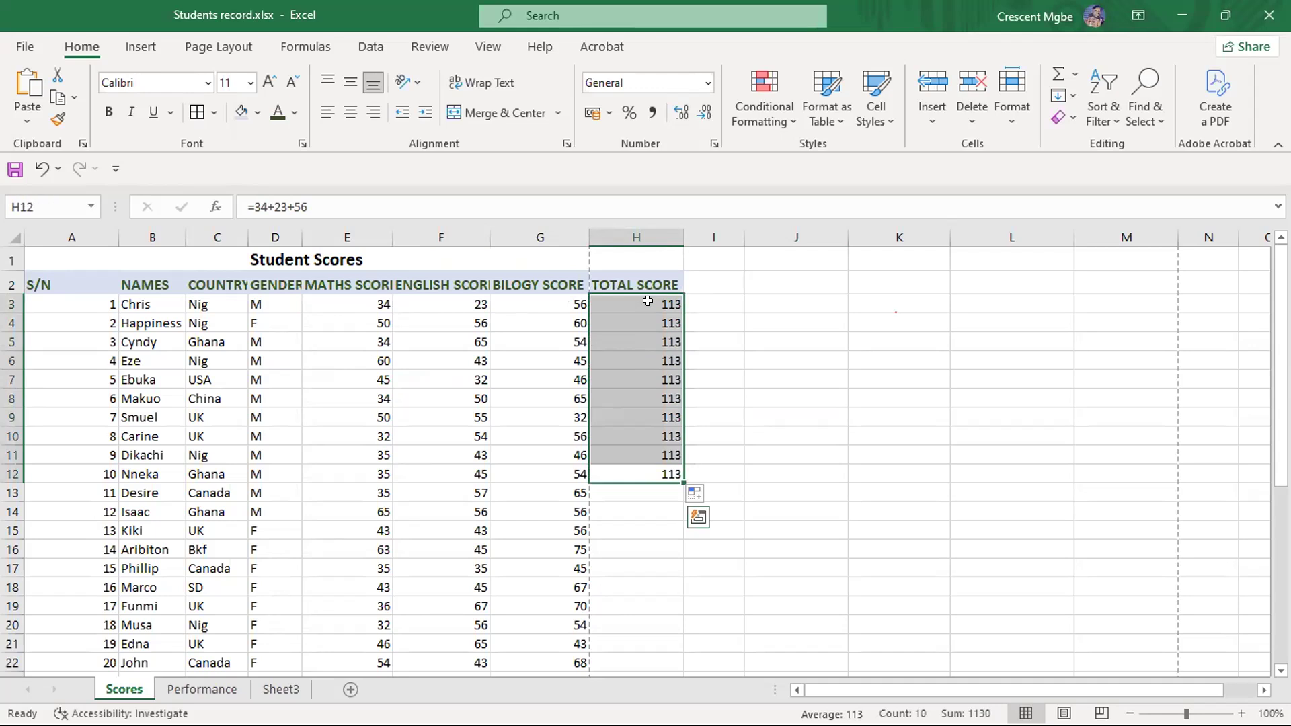
pyautogui.press('BackSpace')
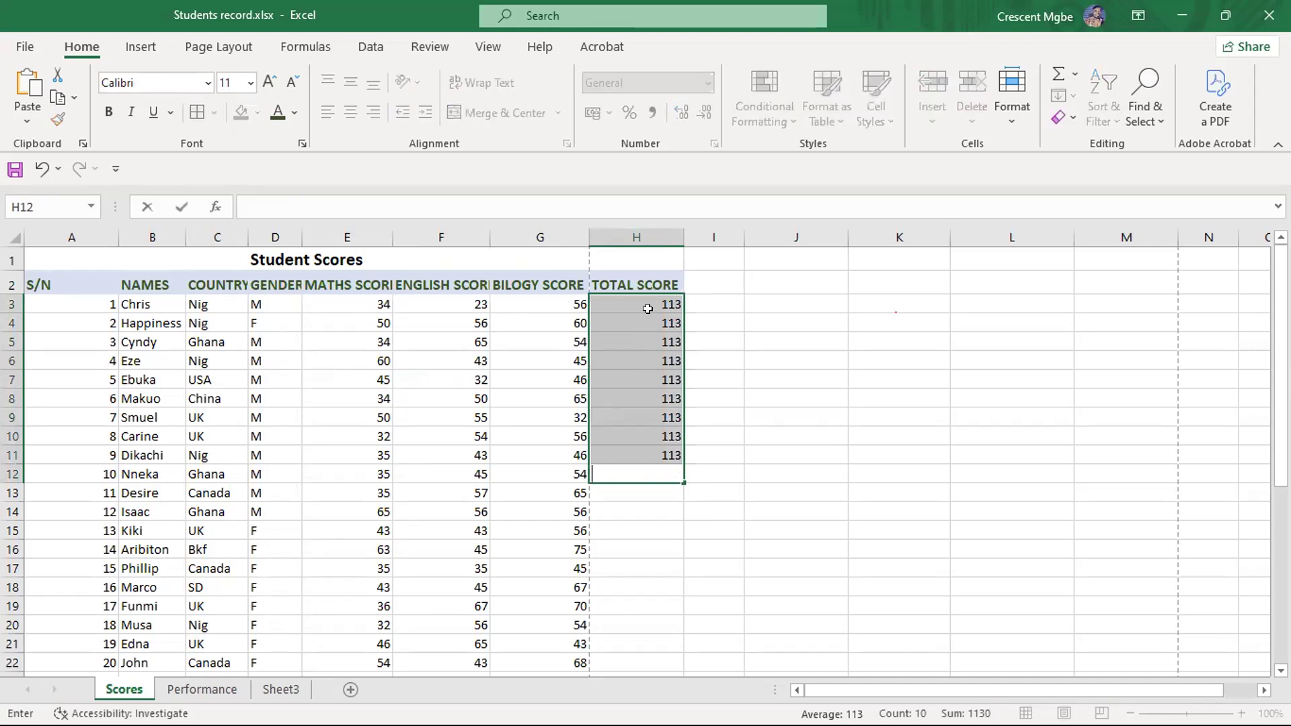
pyautogui.click(776, 361)
pyautogui.moveTo(627, 301); pyautogui.dragTo(655, 448)
pyautogui.press('Delete')
pyautogui.click(792, 388)
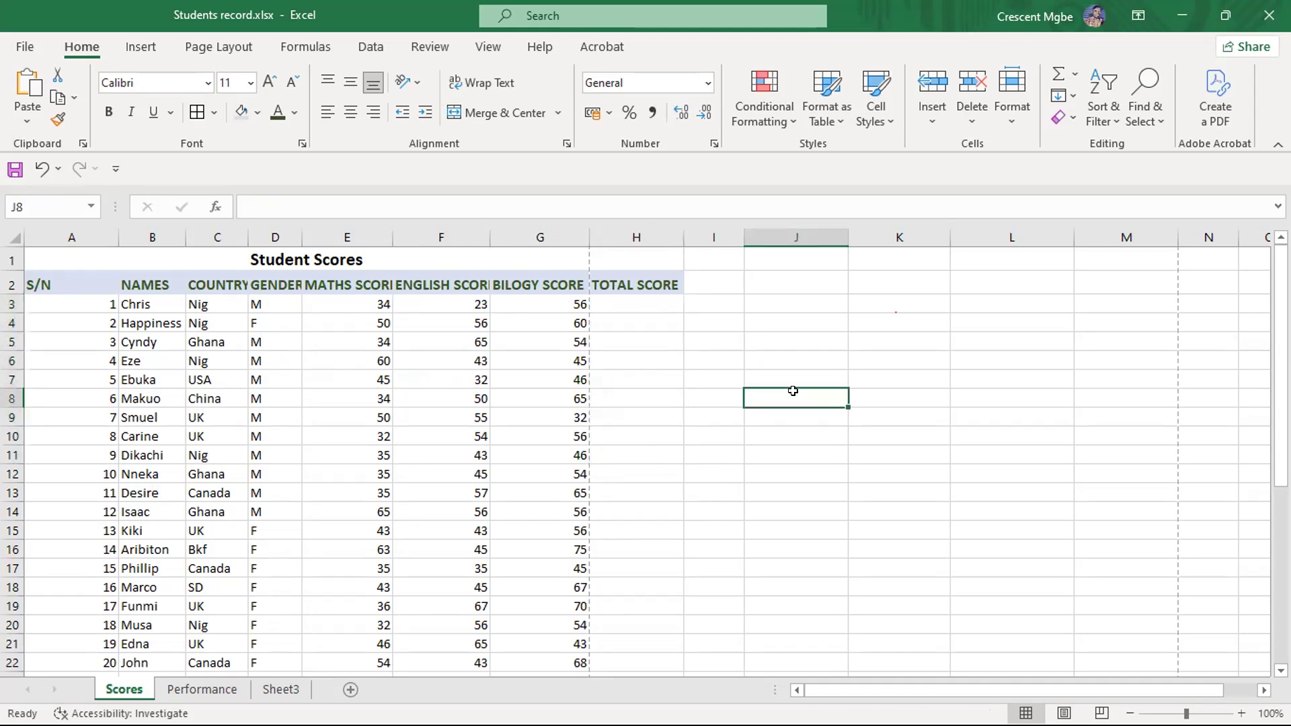
# - Enter the cell-reference formula =E3+F3+G3 in H3 to total the first student's scores
pyautogui.click(640, 301)
pyautogui.write('=')
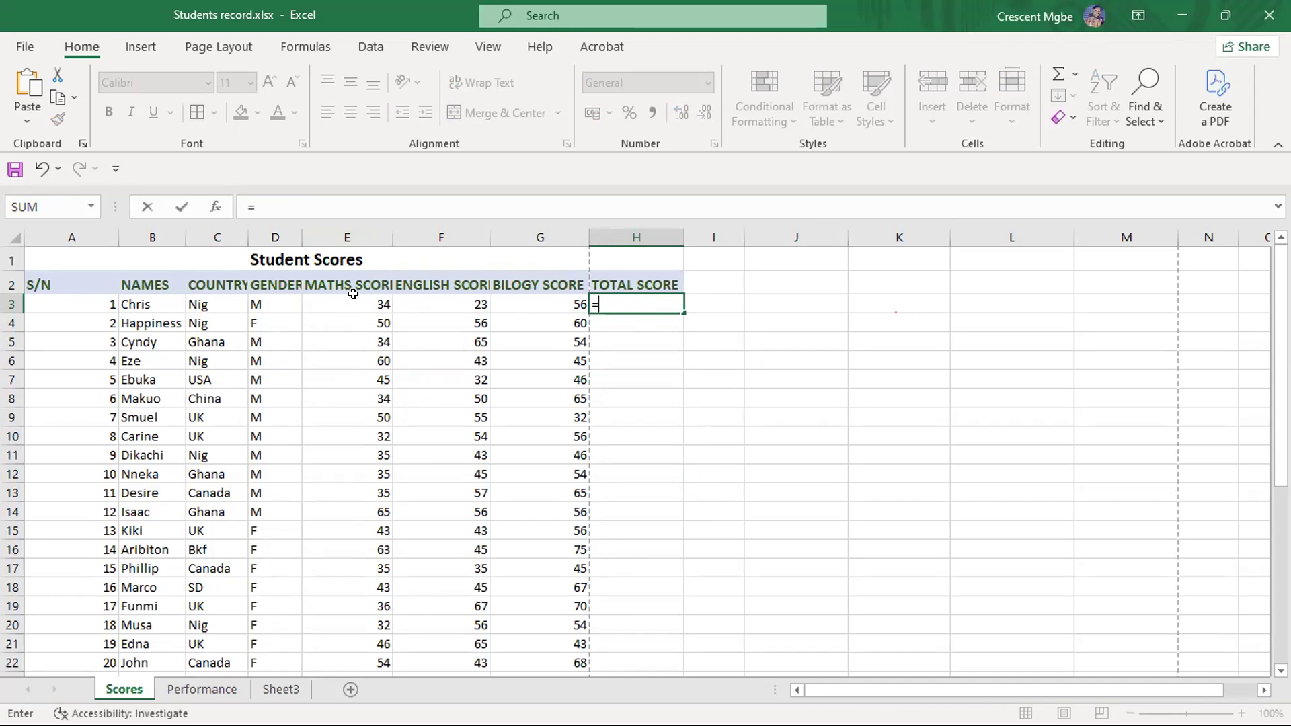
pyautogui.write('E3')
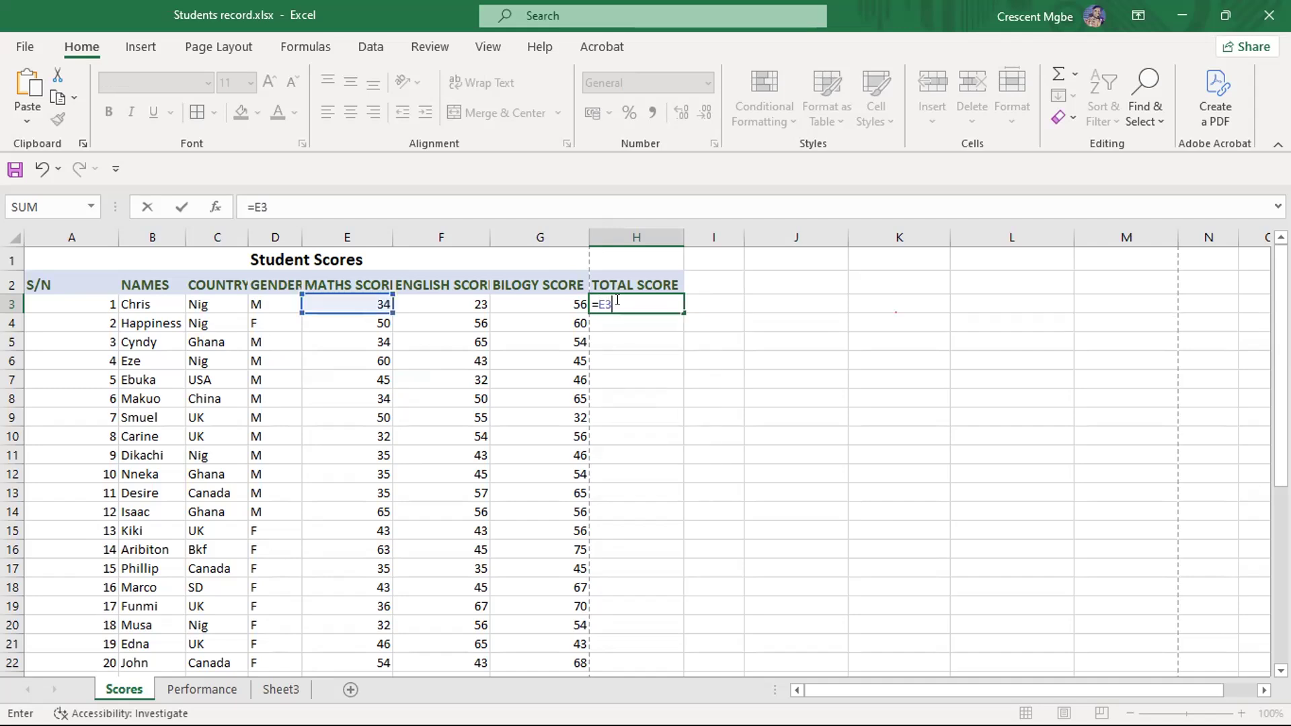
pyautogui.write('+F3')
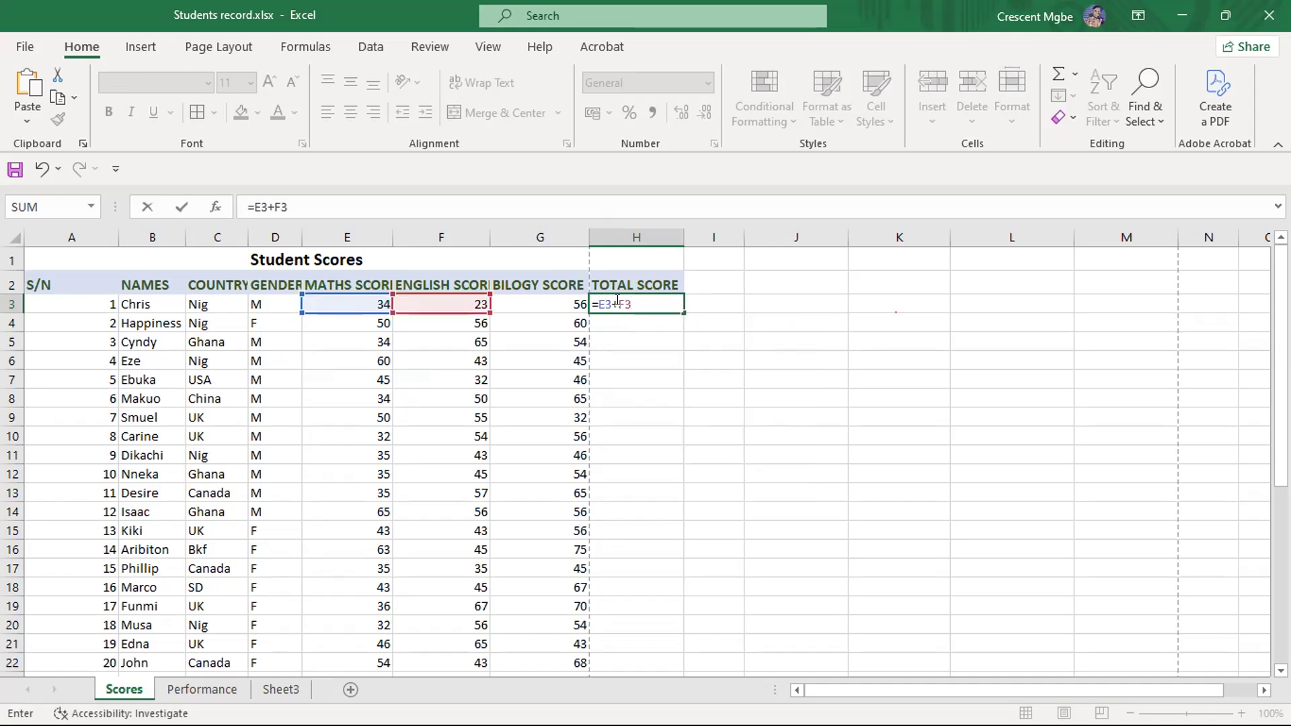
pyautogui.write('+G3')
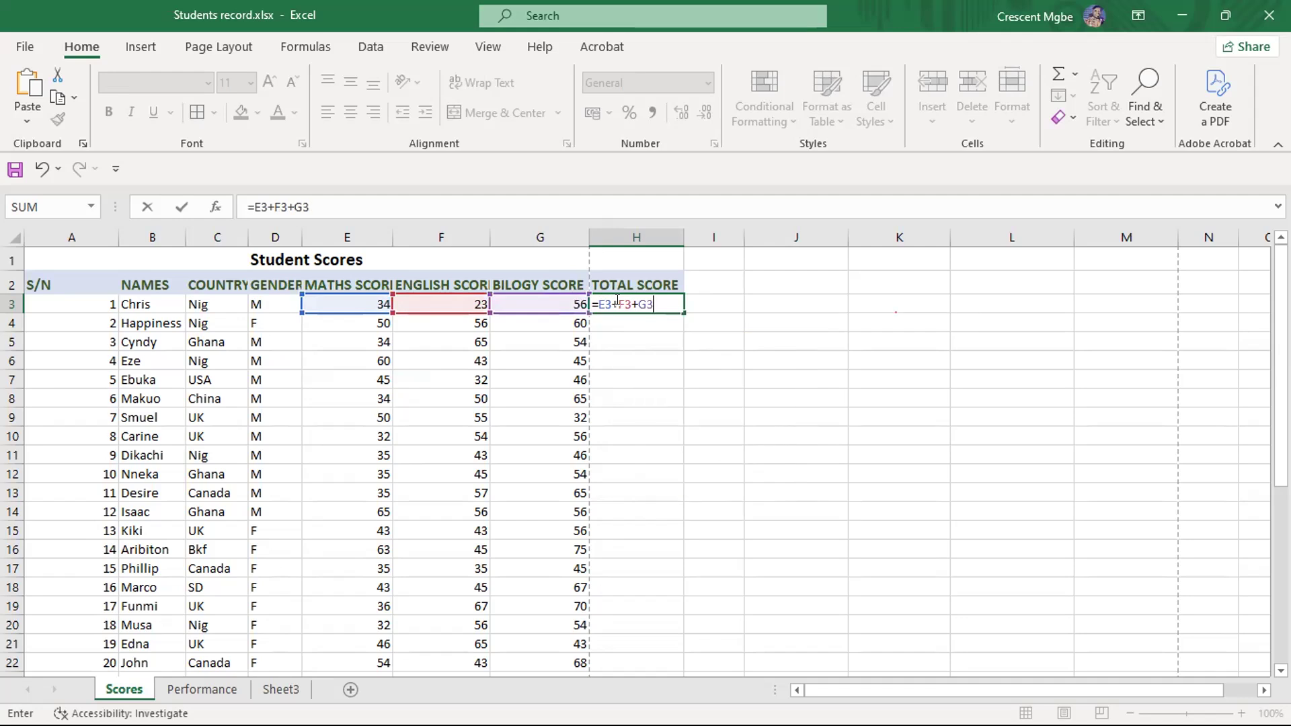
pyautogui.press('Return')
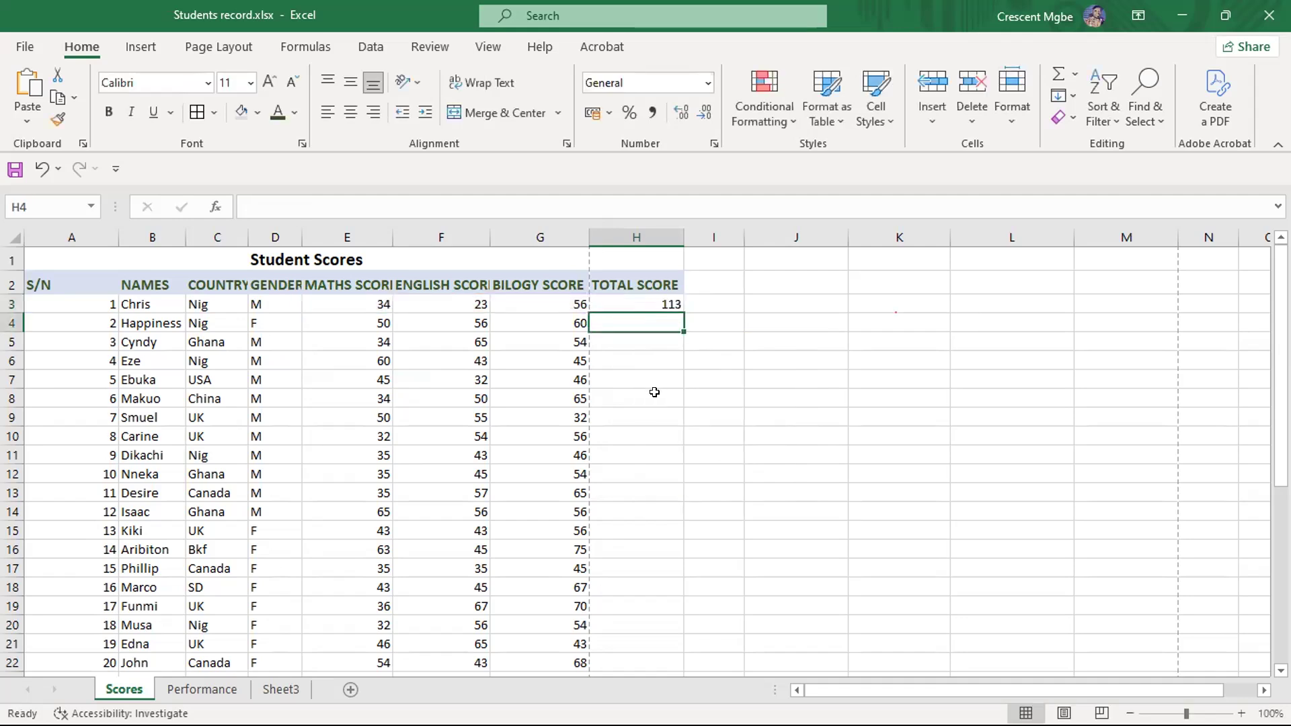
# - Inspect the formula in H3, enter the plain number 56 in cell K8 for comparison, and delete it
pyautogui.click(850, 409)
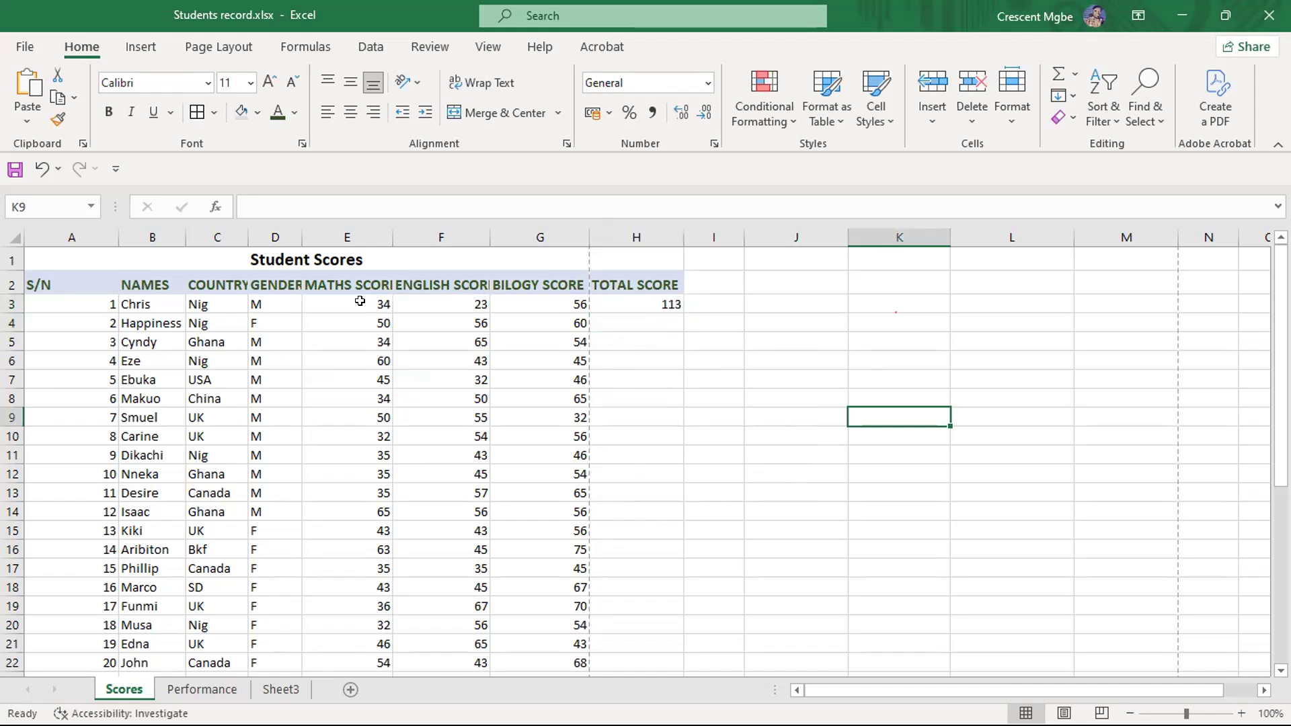
pyautogui.click(632, 302)
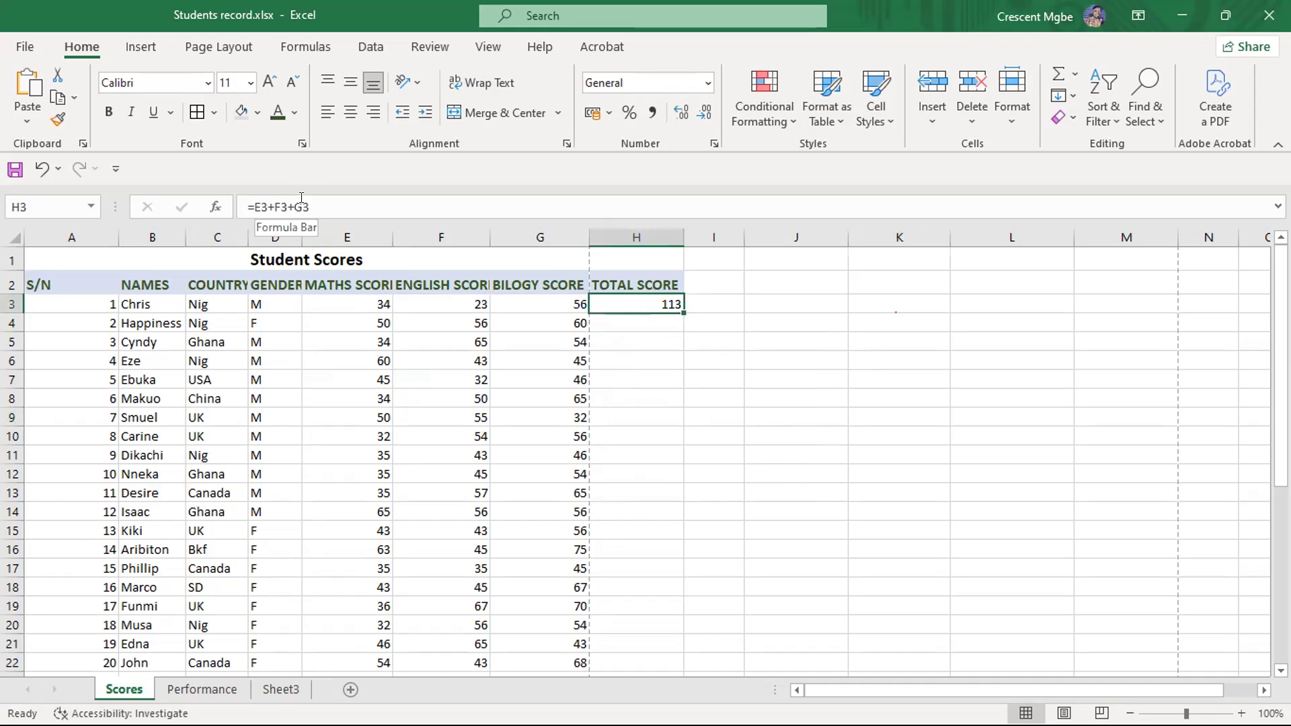
pyautogui.click(919, 399)
pyautogui.write('56')
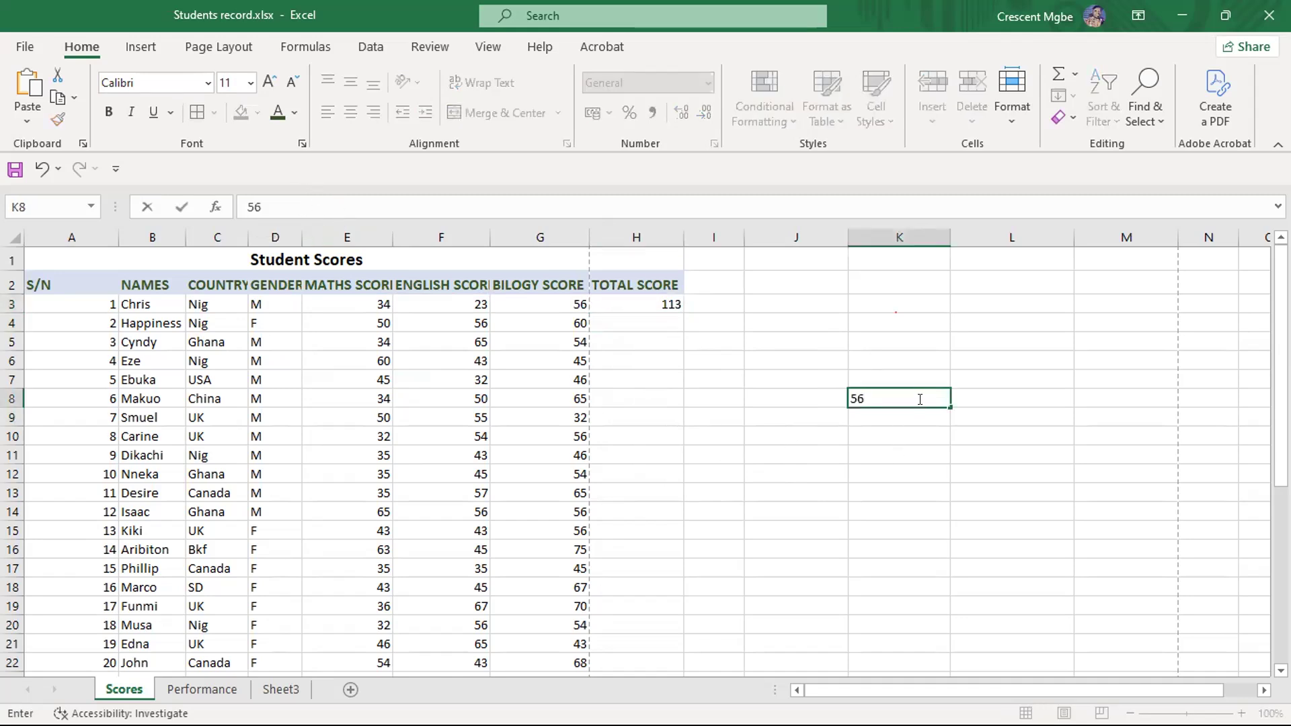
pyautogui.click(926, 470)
pyautogui.click(912, 399)
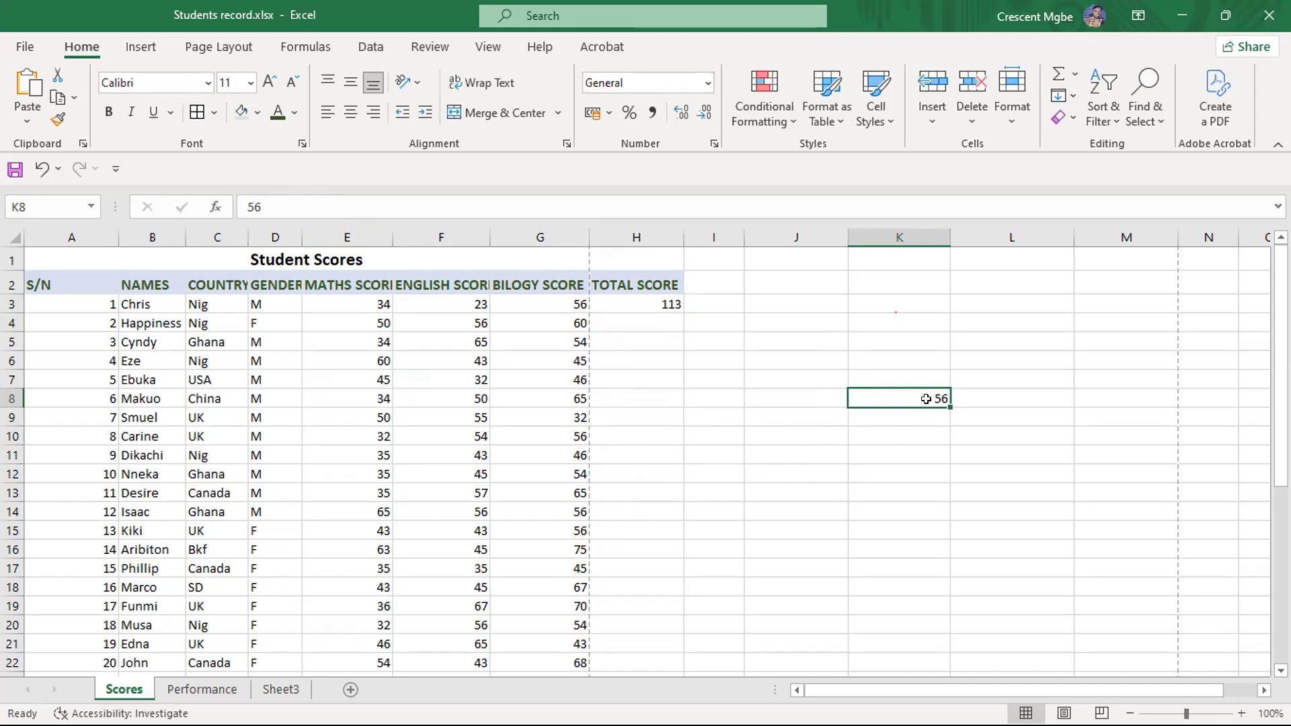
pyautogui.press('Delete')
# - Fill the cell-reference formula from H3 down to H4 and on to H5, checking the copied formula in H4
pyautogui.click(657, 299)
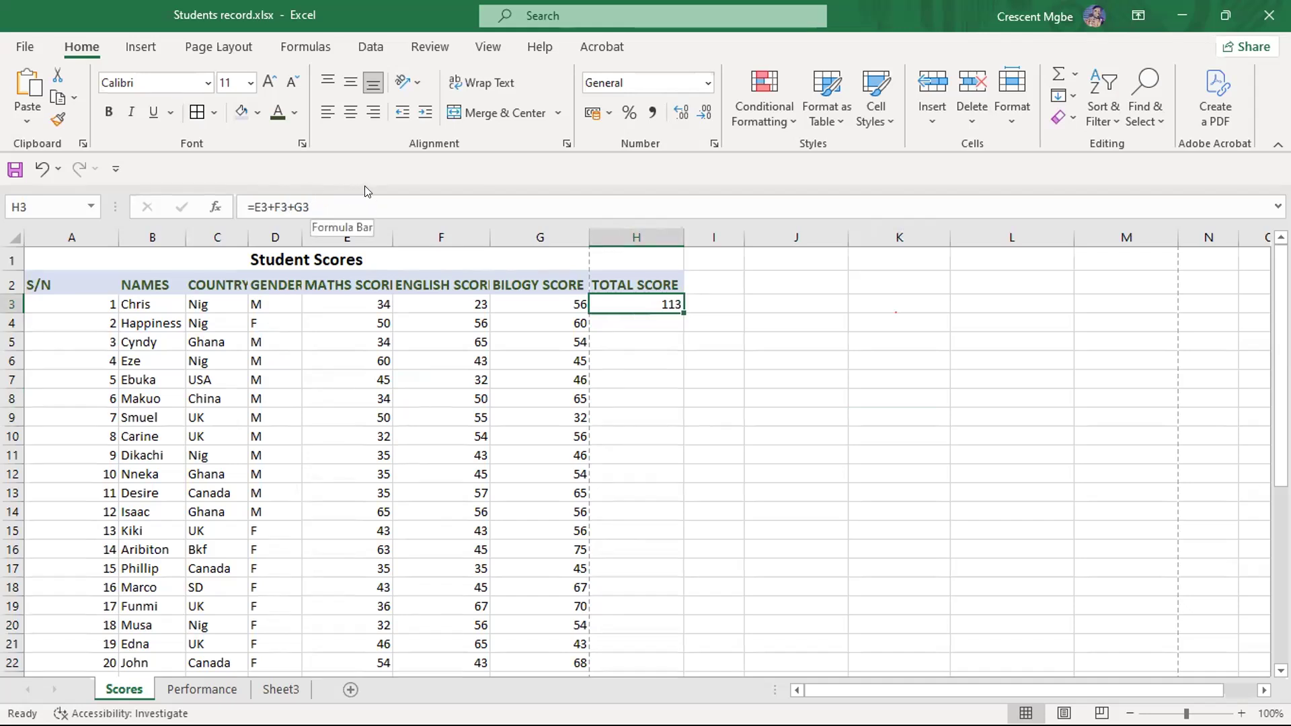
pyautogui.click(798, 357)
pyautogui.click(635, 305)
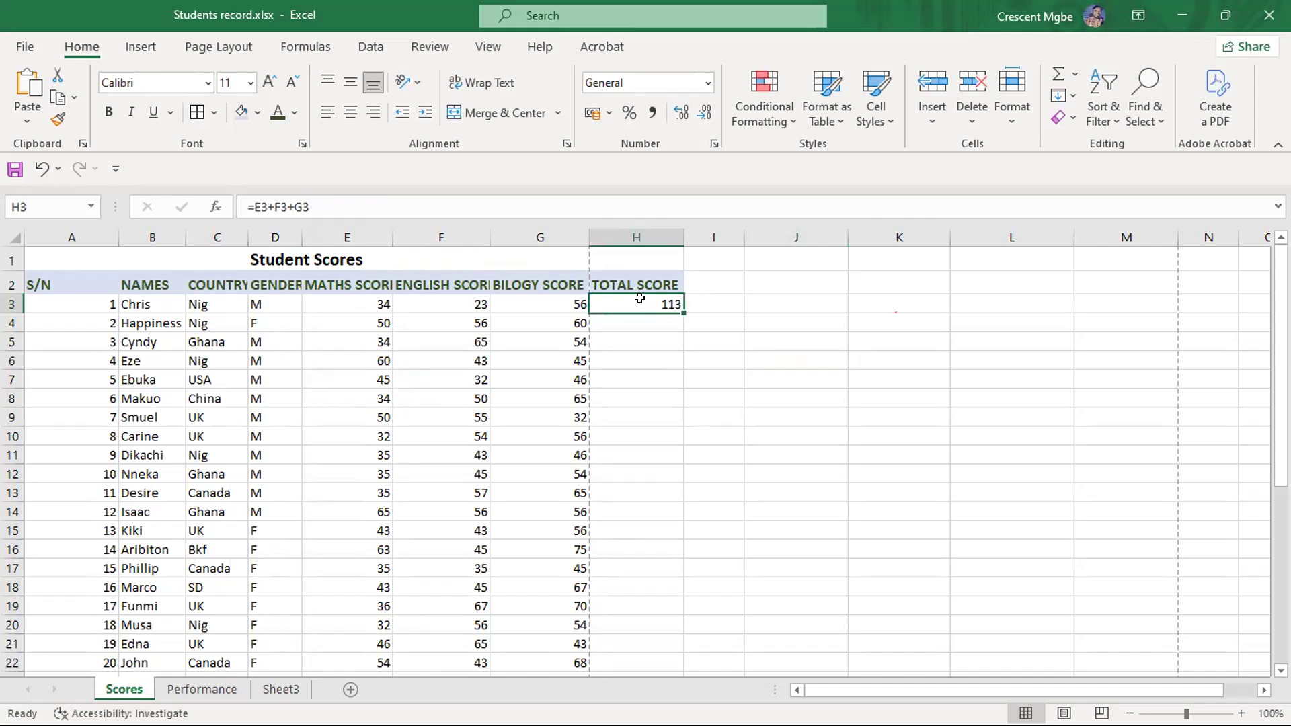
pyautogui.moveTo(678, 310); pyautogui.dragTo(675, 326)
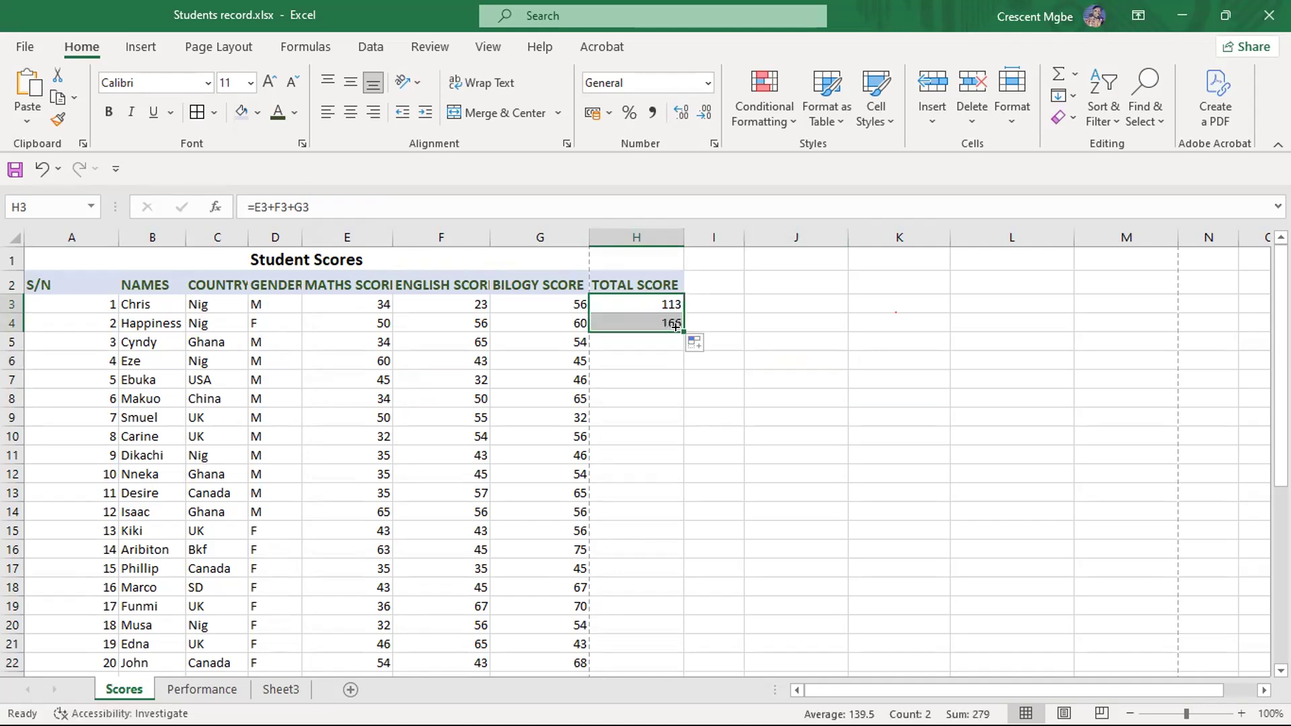
pyautogui.click(768, 365)
pyautogui.click(657, 318)
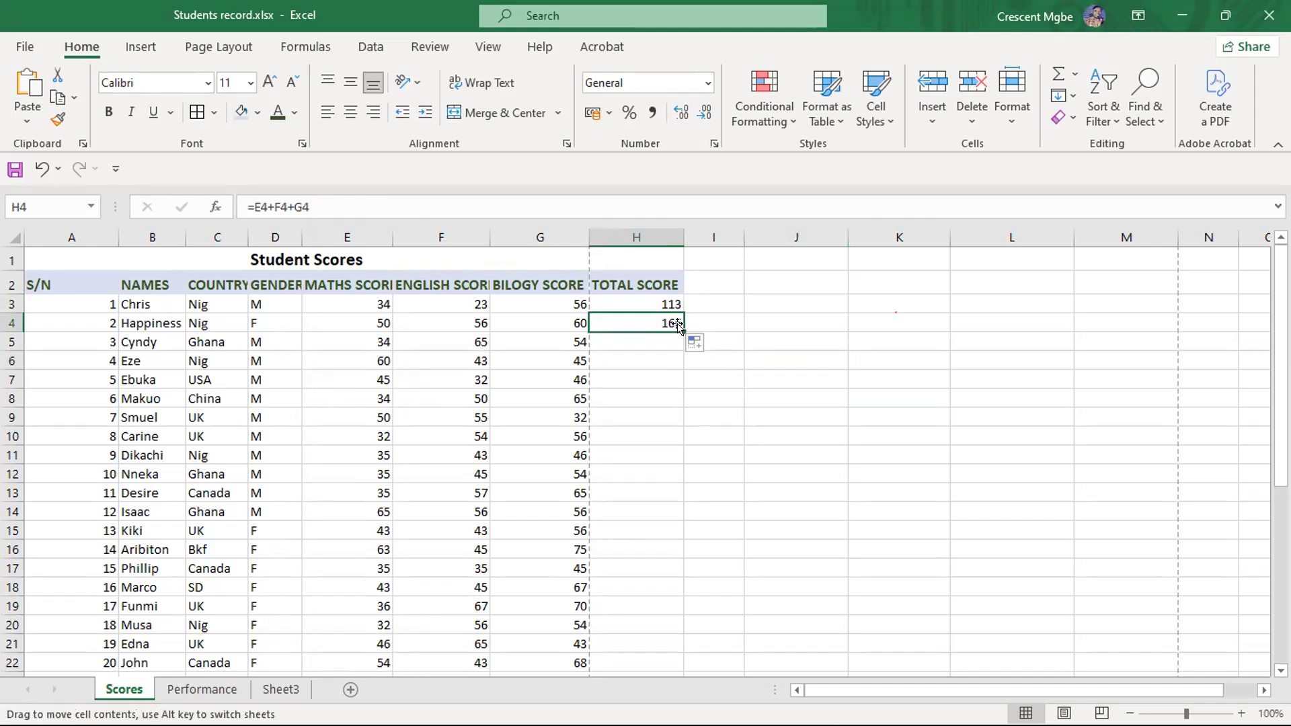
pyautogui.moveTo(680, 326); pyautogui.dragTo(679, 344)
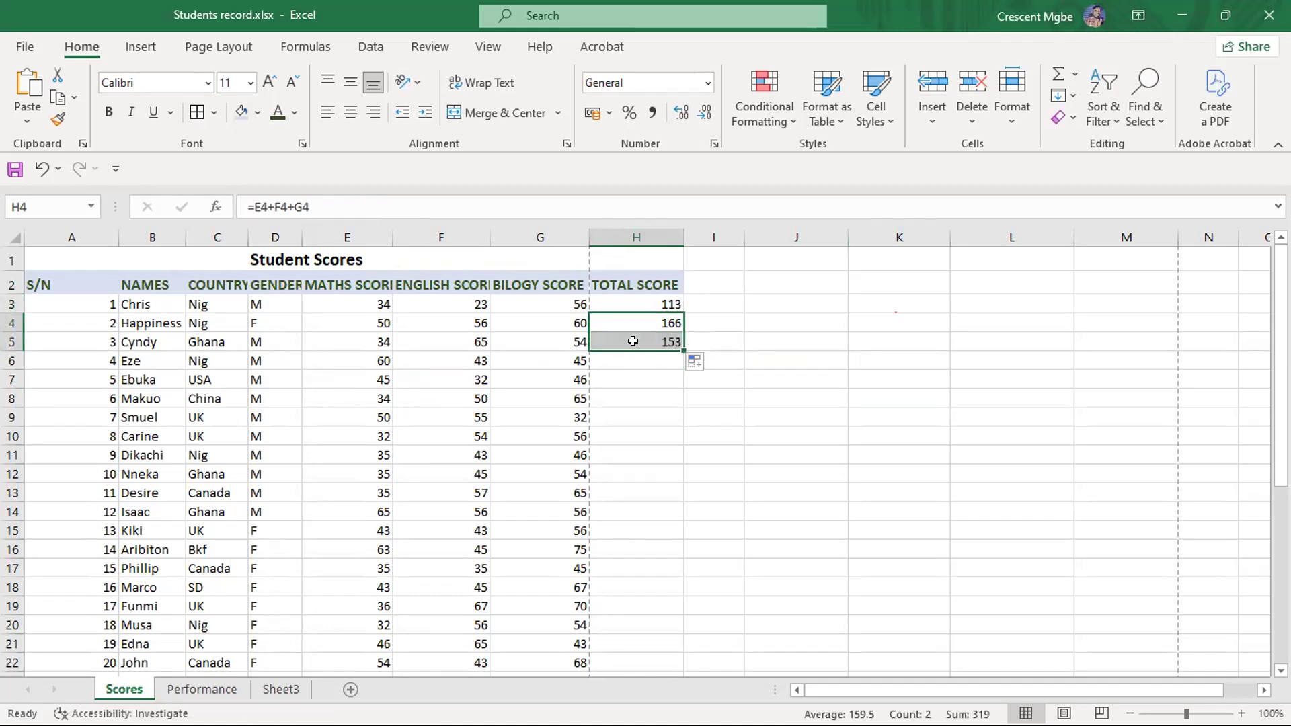
# - Examine how the formulas in H3 and H4 relate to the score cells in their own rows
pyautogui.click(639, 301)
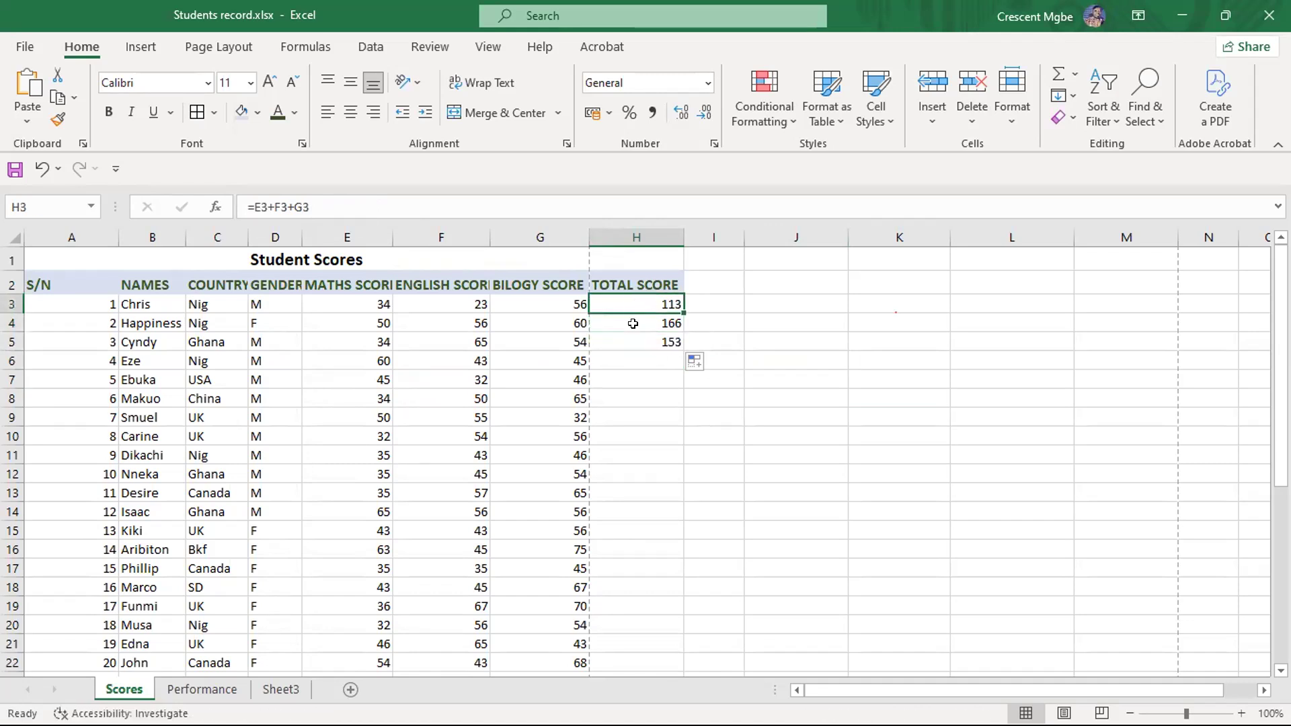
pyautogui.click(370, 303)
pyautogui.click(371, 315)
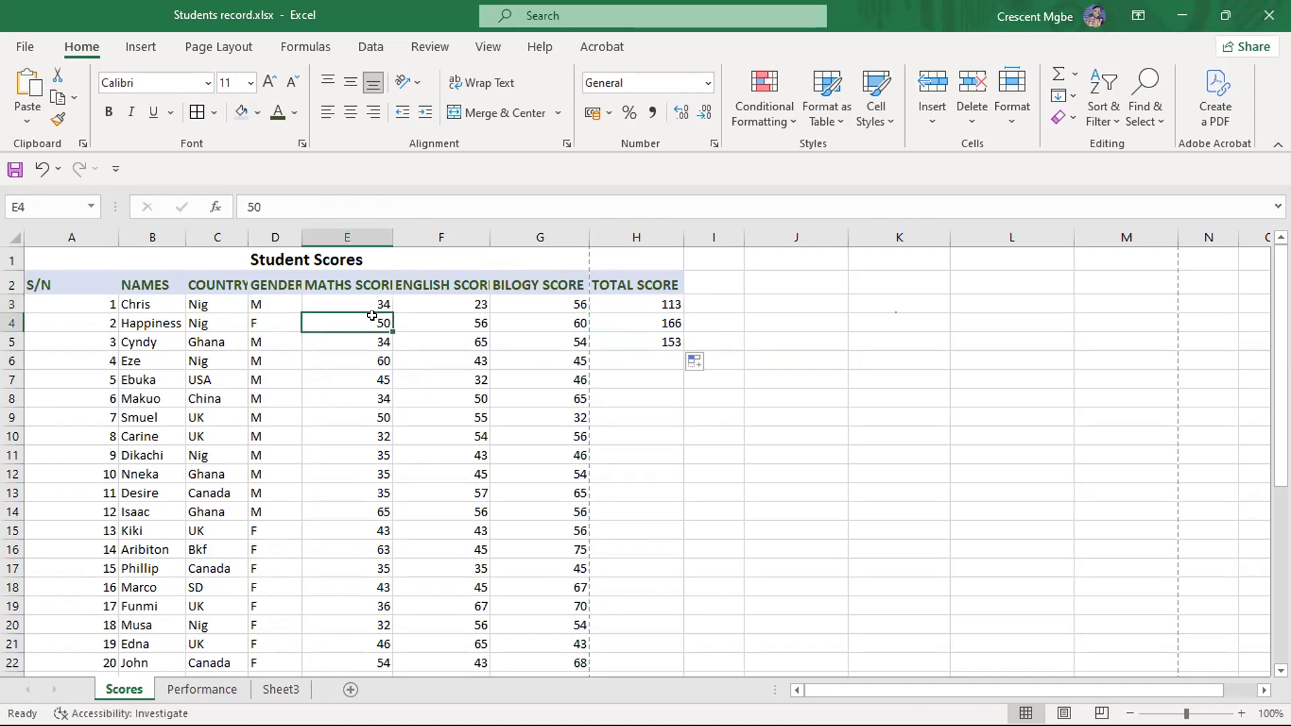
pyautogui.click(370, 301)
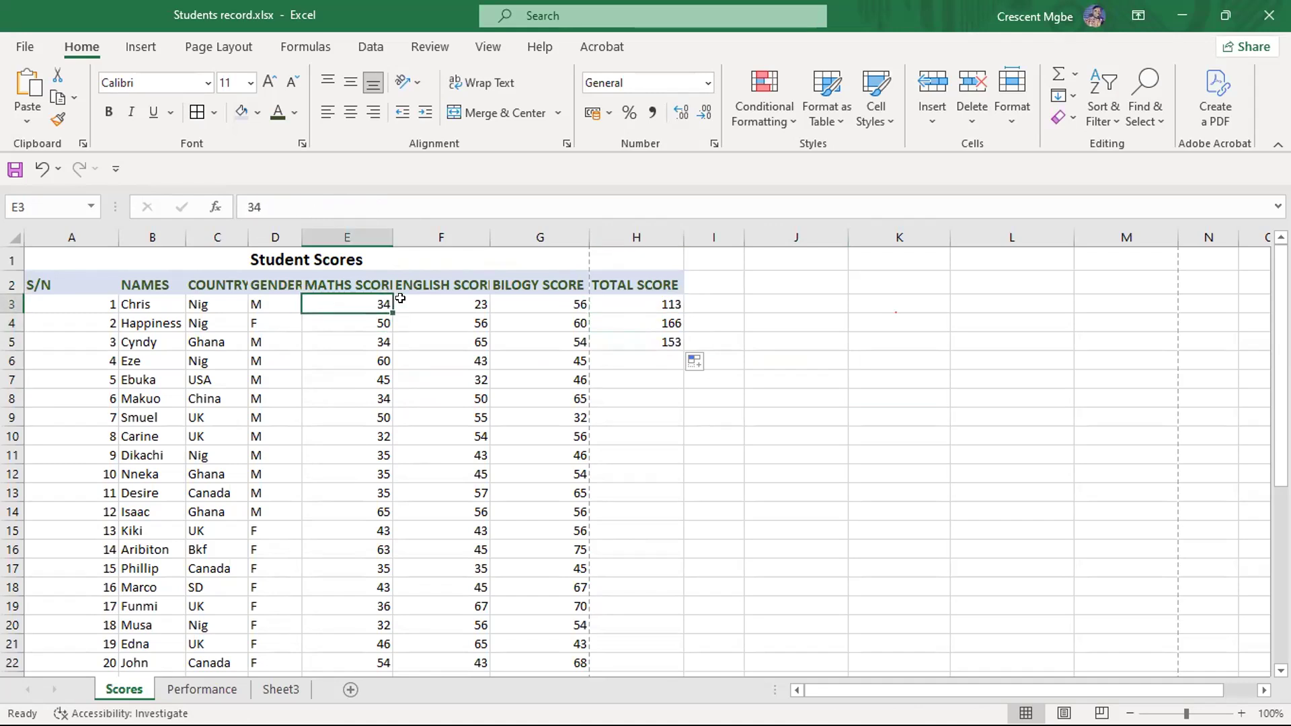
pyautogui.click(464, 301)
pyautogui.click(539, 300)
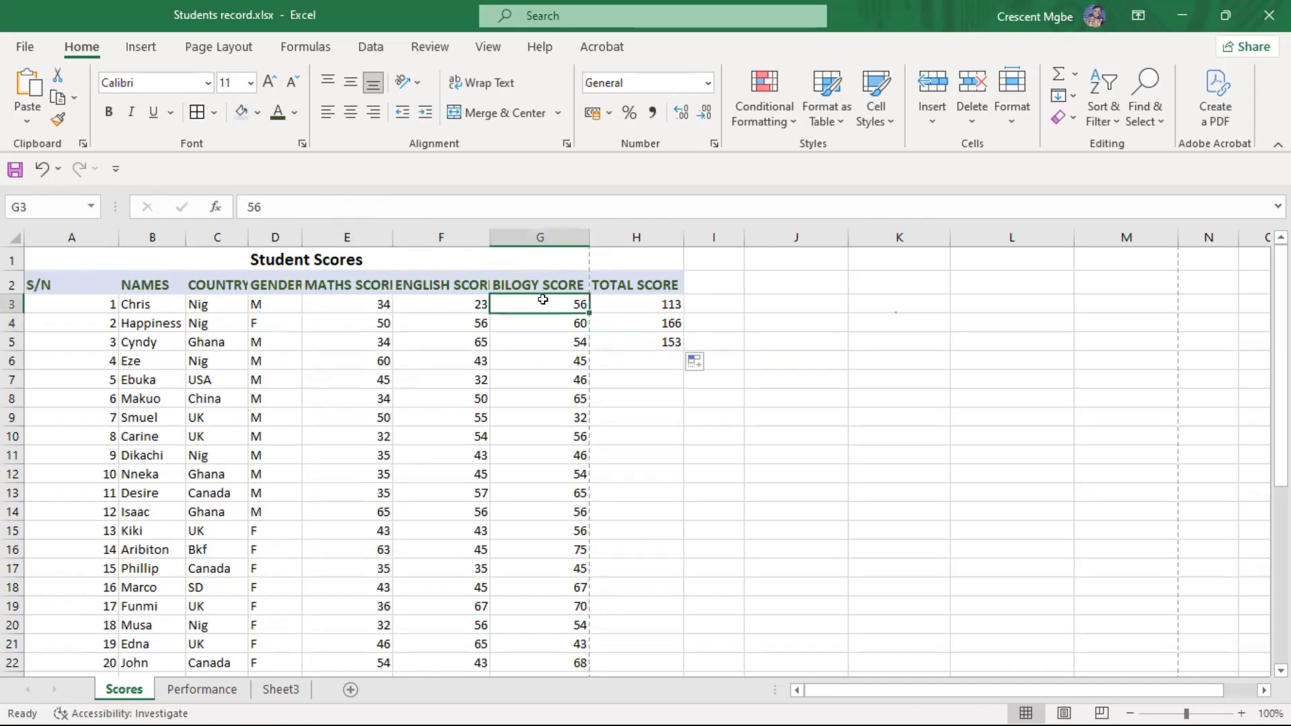
pyautogui.click(663, 301)
pyautogui.click(660, 323)
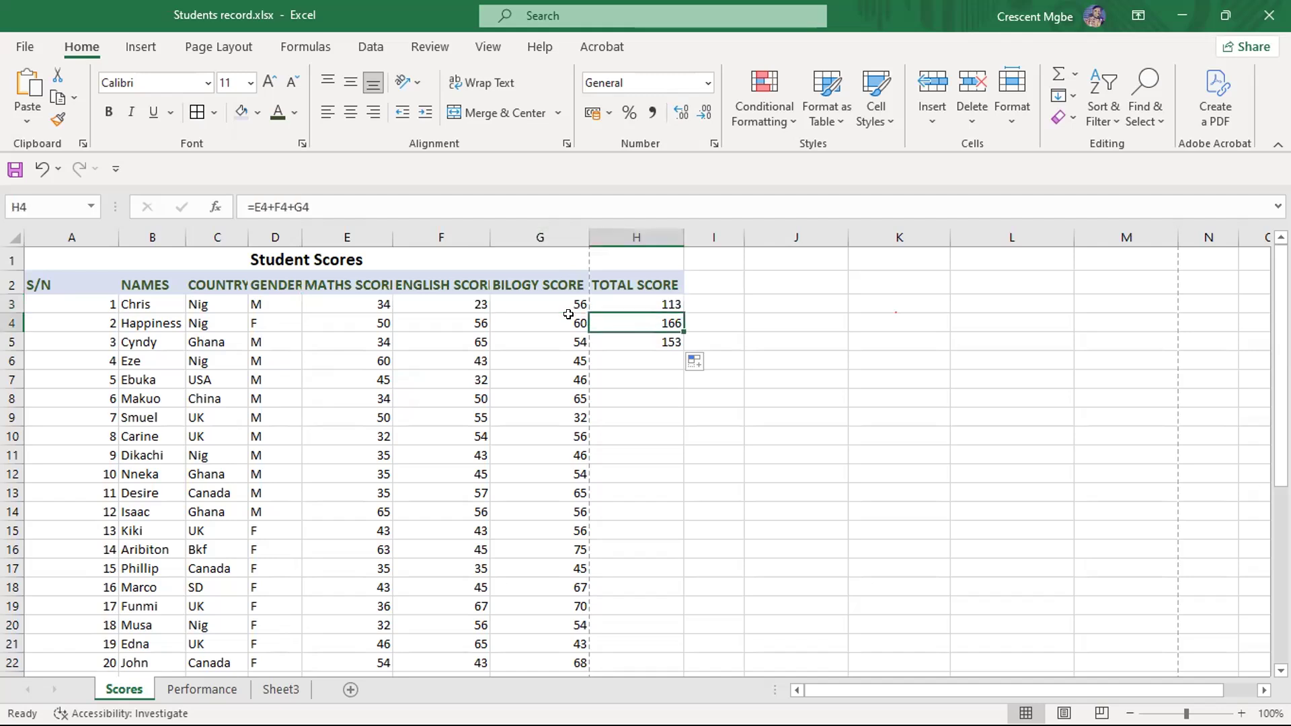
# - Examine the row 4 scores in E4, F4 and G4 against the total formula in H4
pyautogui.click(357, 323)
pyautogui.click(446, 322)
pyautogui.click(543, 323)
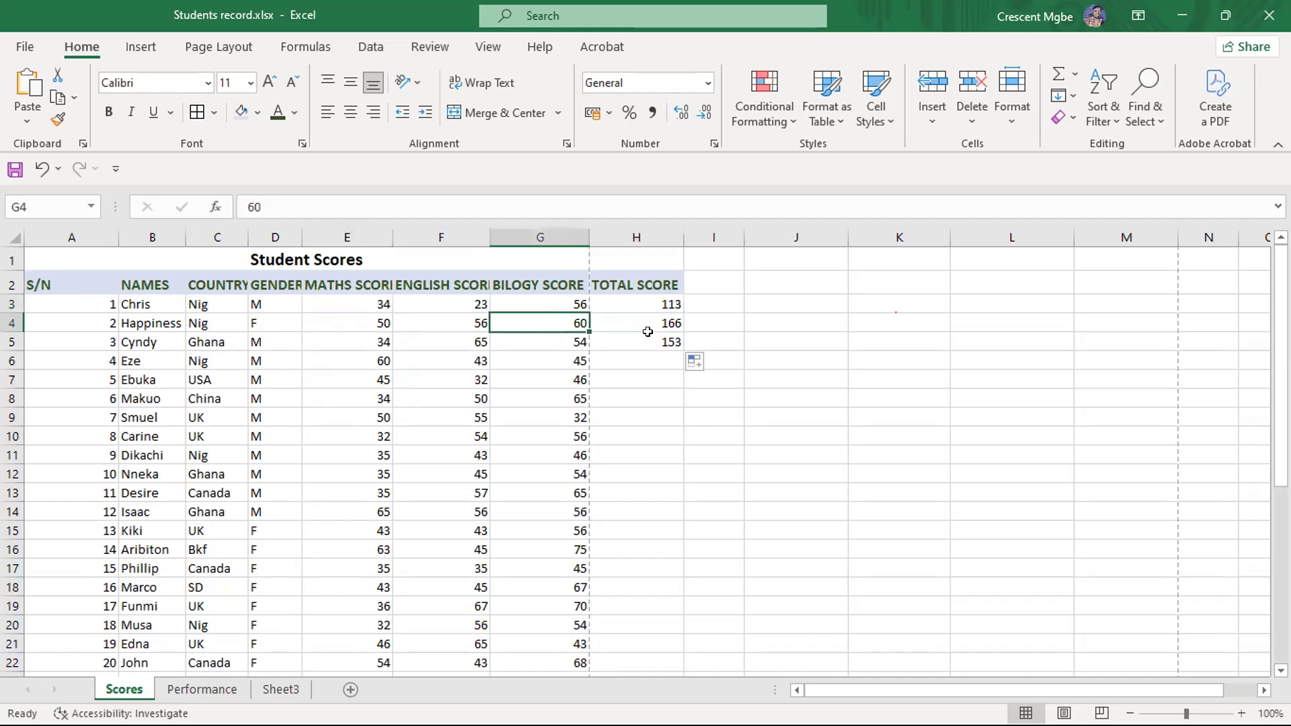
pyautogui.click(673, 322)
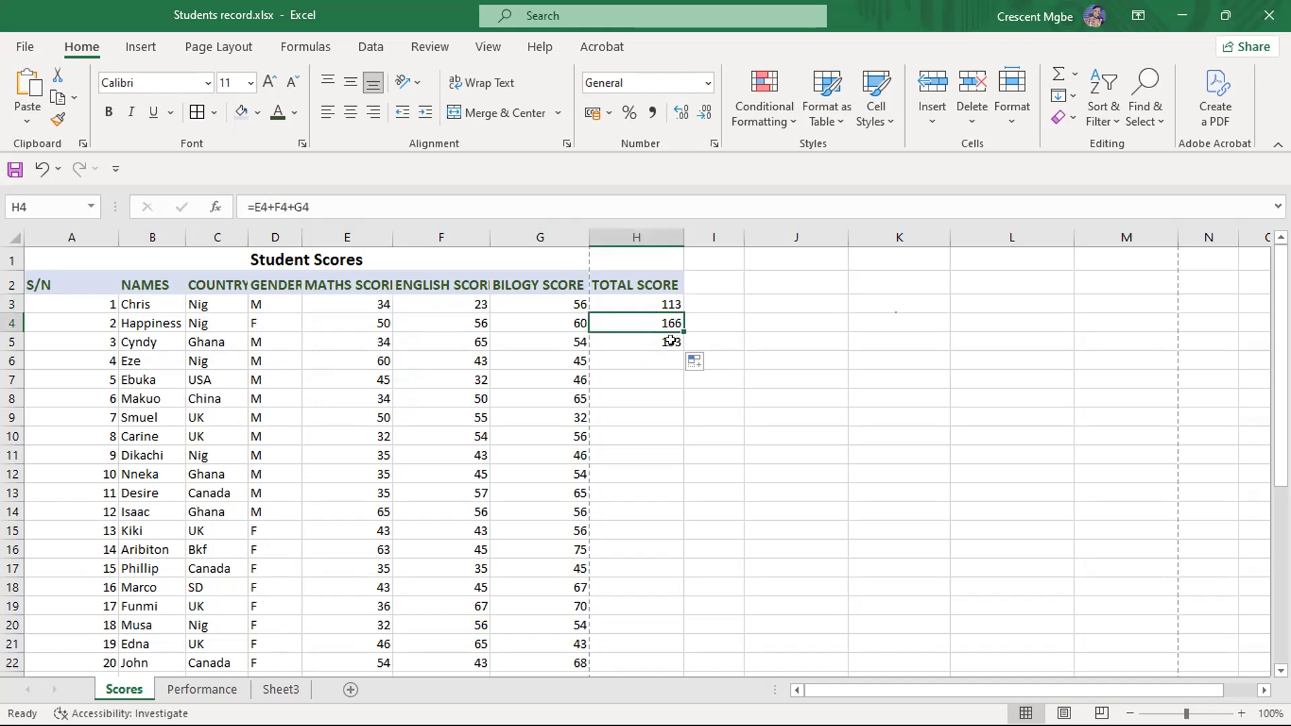
# - Clear the copied total formulas from cells H4 and H5
pyautogui.moveTo(661, 360); pyautogui.dragTo(654, 329)
pyautogui.press('BackSpace')
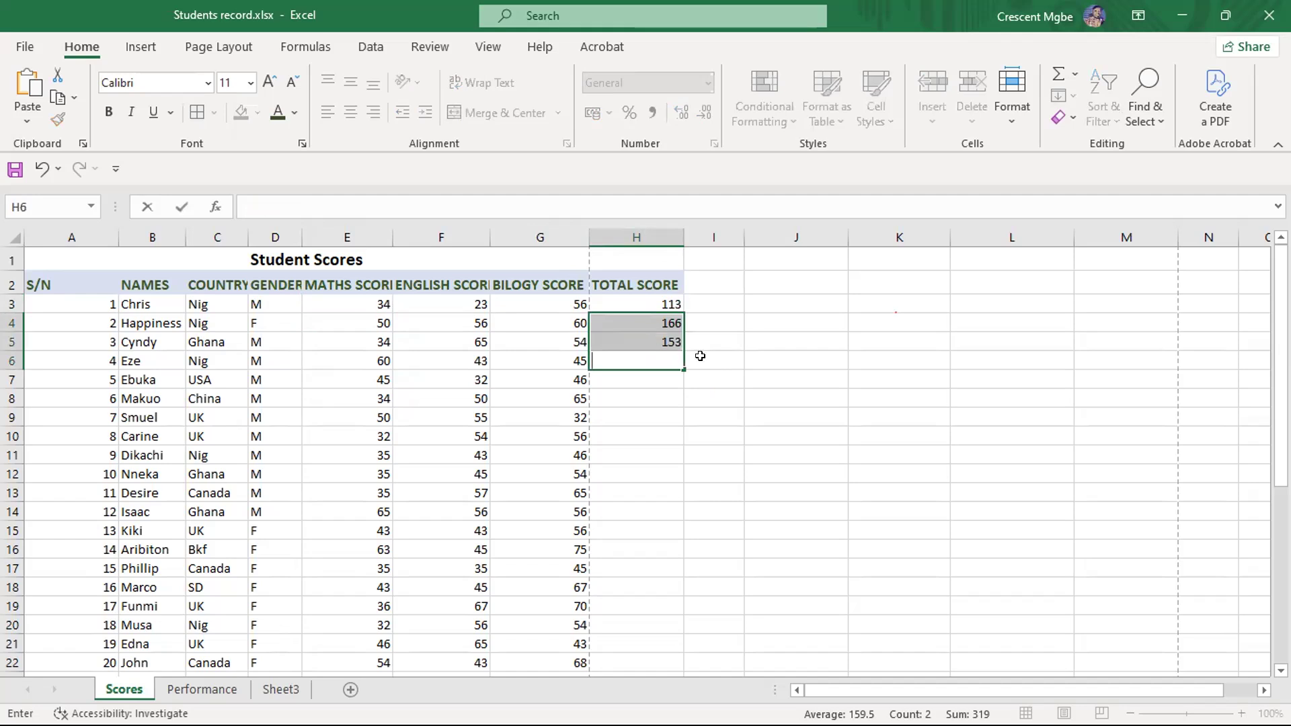
pyautogui.click(703, 378)
pyautogui.moveTo(654, 376); pyautogui.dragTo(654, 325)
pyautogui.press('Delete')
pyautogui.click(790, 330)
# - Fill the total score formula from H3 down through H22 for all remaining students
pyautogui.click(656, 301)
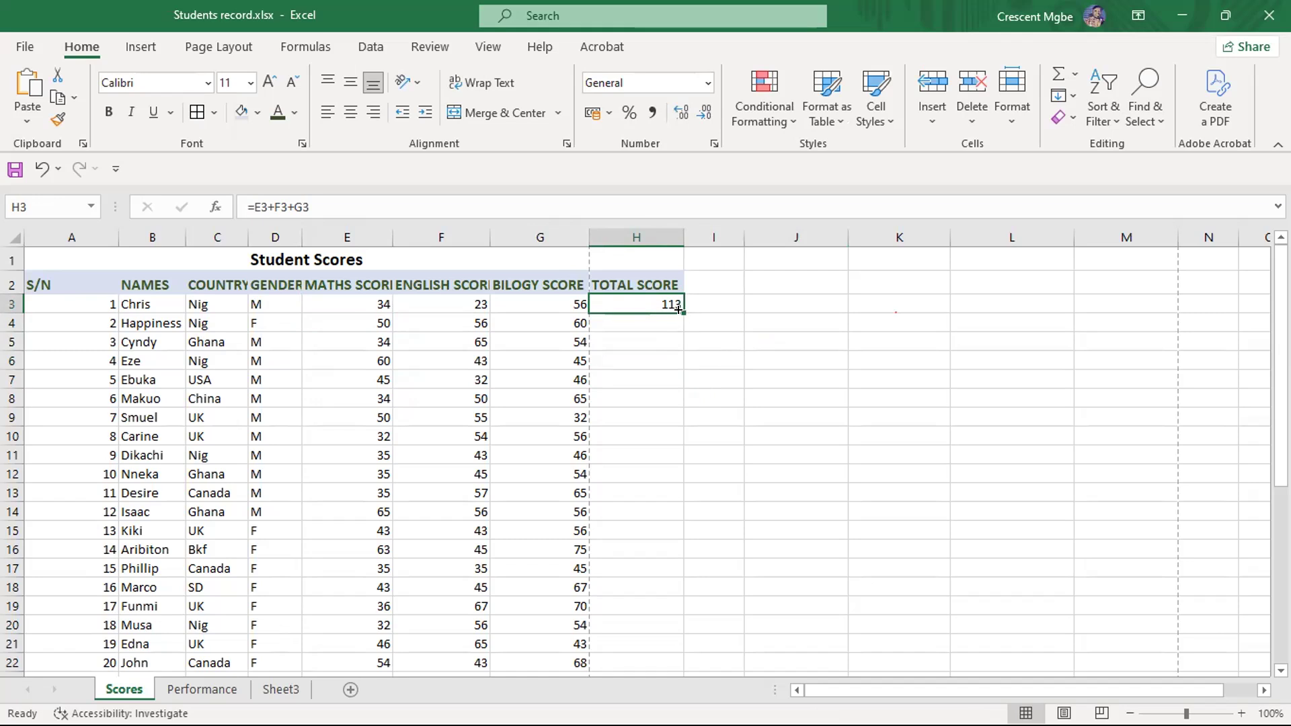
pyautogui.moveTo(678, 310); pyautogui.dragTo(679, 568)
pyautogui.scroll(2, 828, 432)
pyautogui.click(837, 435)
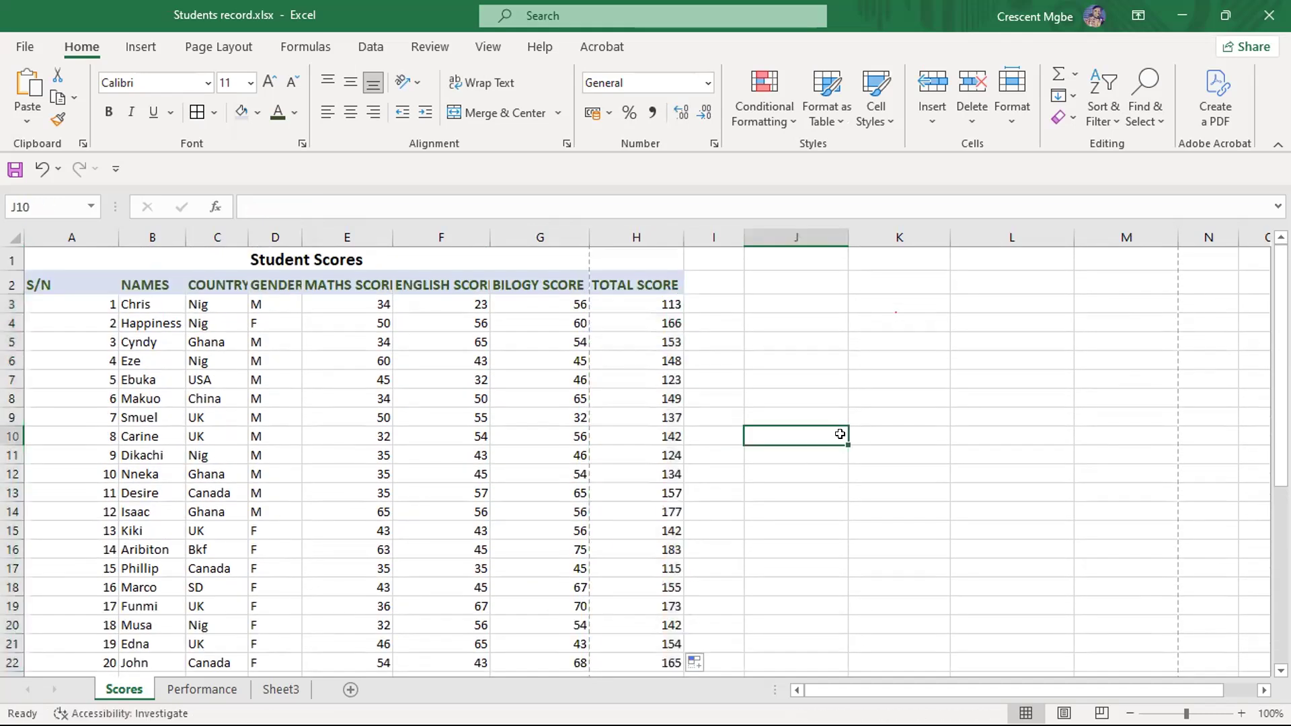
# - Inspect the total formulas in H3, H4 and H14 to see which row's scores each one references
pyautogui.click(641, 301)
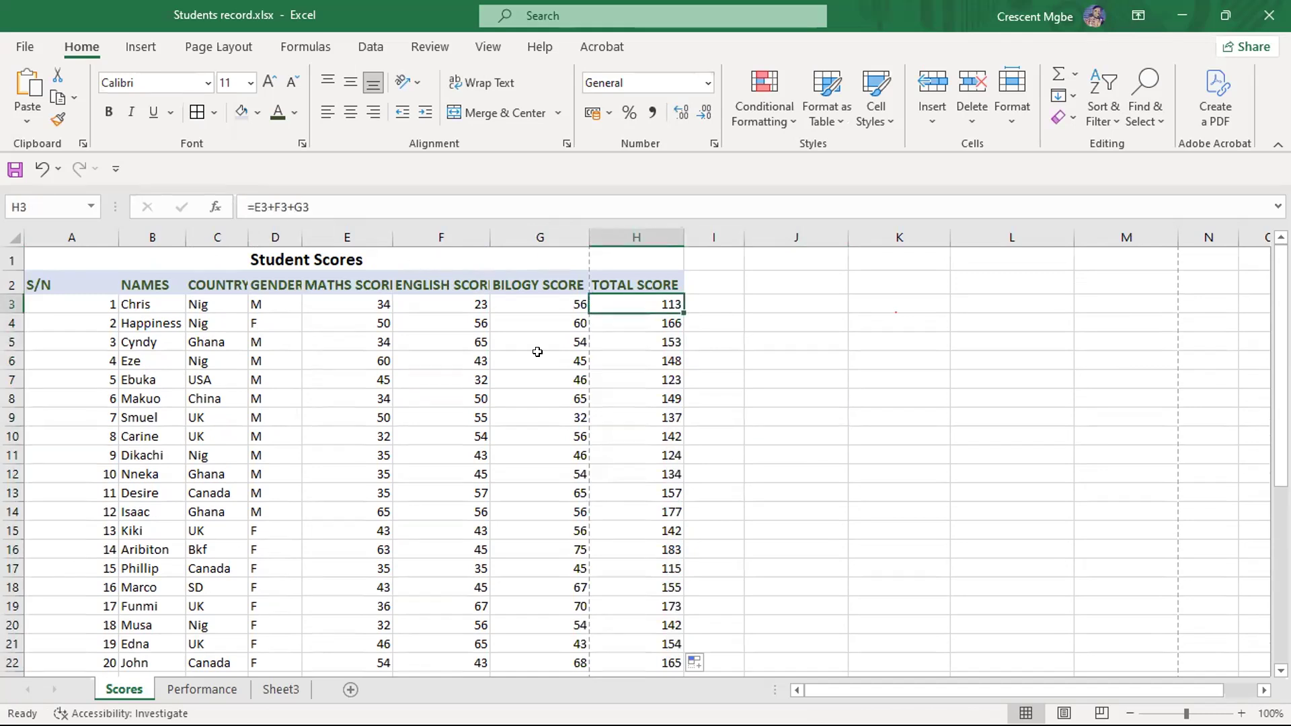
pyautogui.click(660, 327)
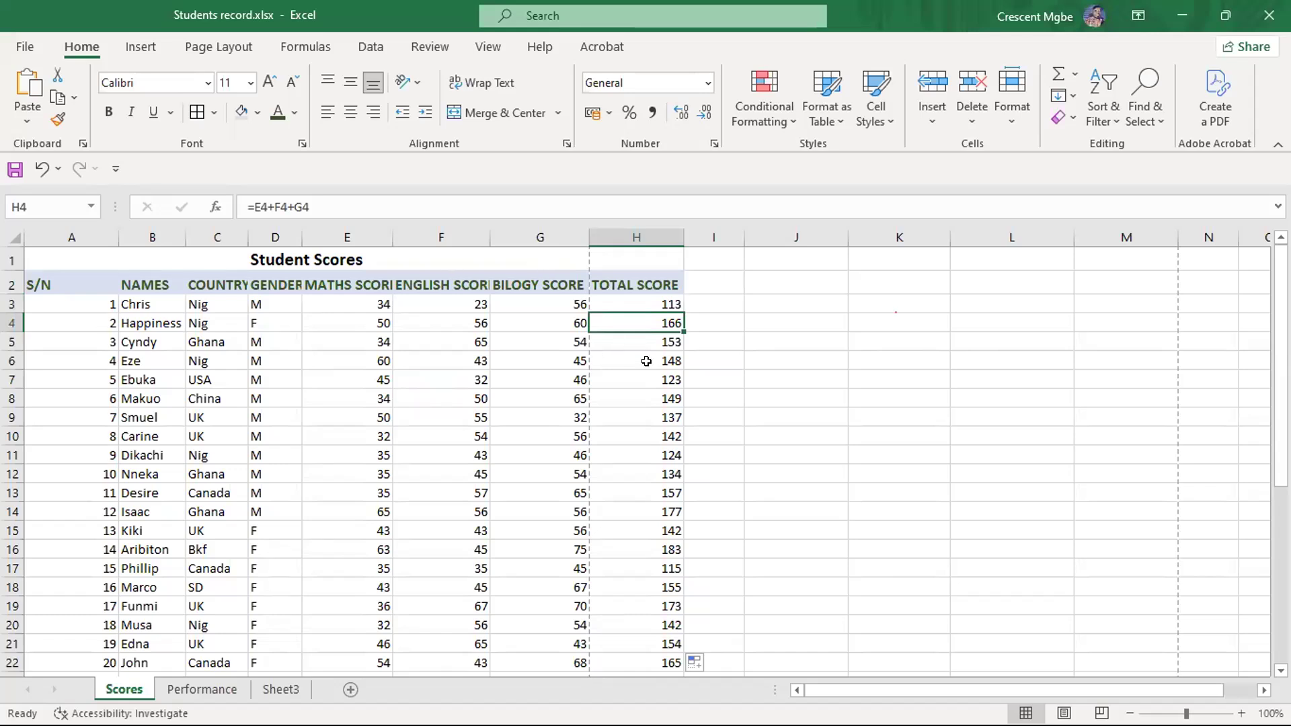
pyautogui.click(648, 510)
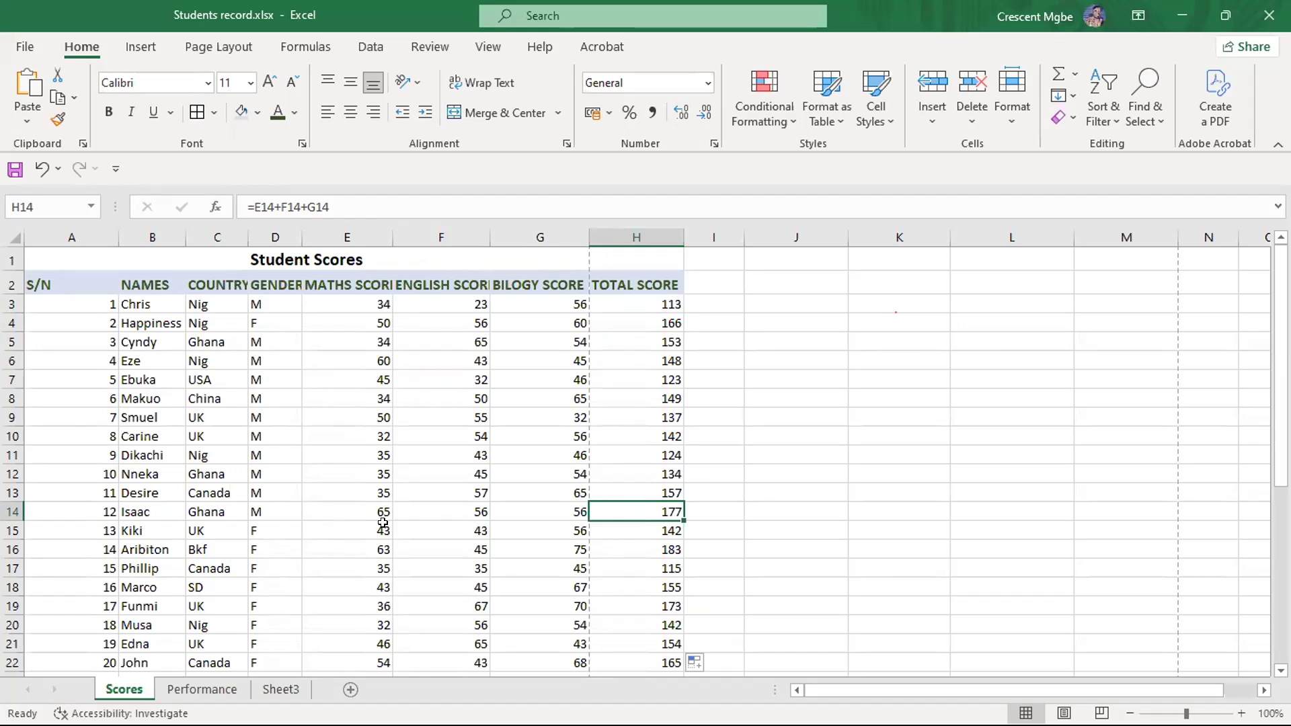
pyautogui.click(799, 400)
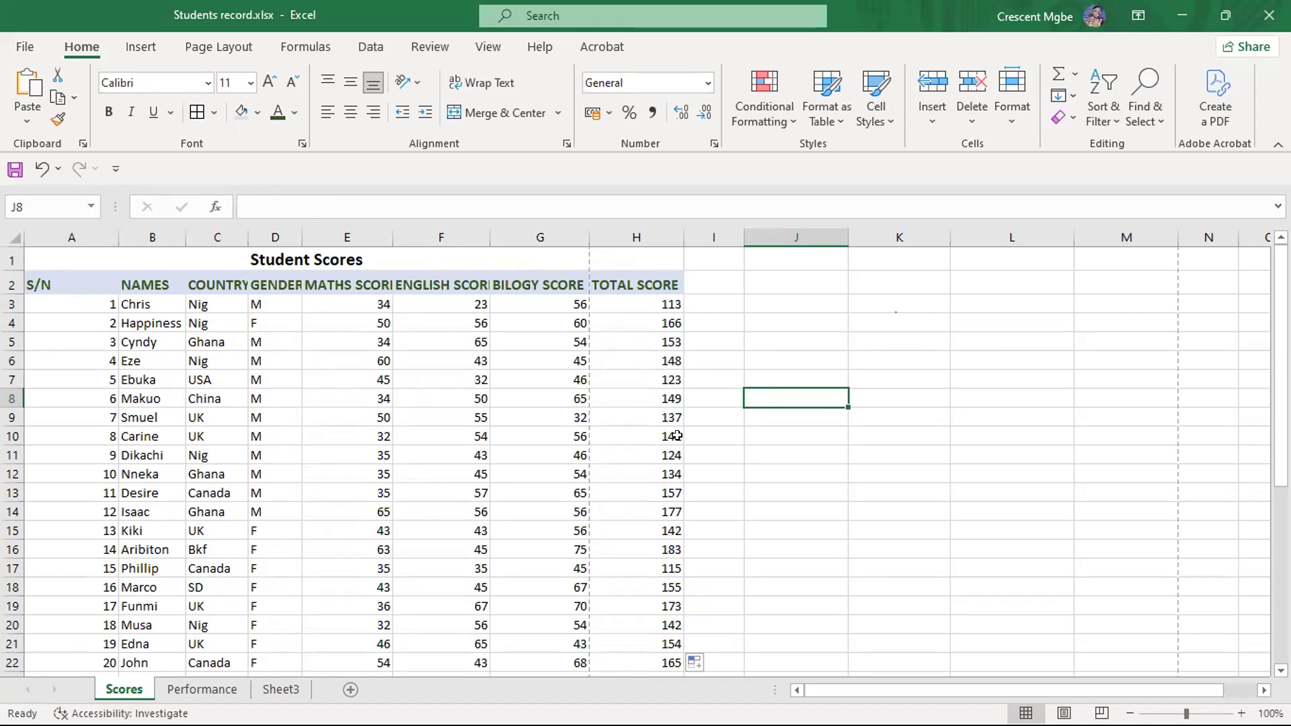
# - Set the maths score in E6 to 62 and check the total formula in H6
pyautogui.click(367, 359)
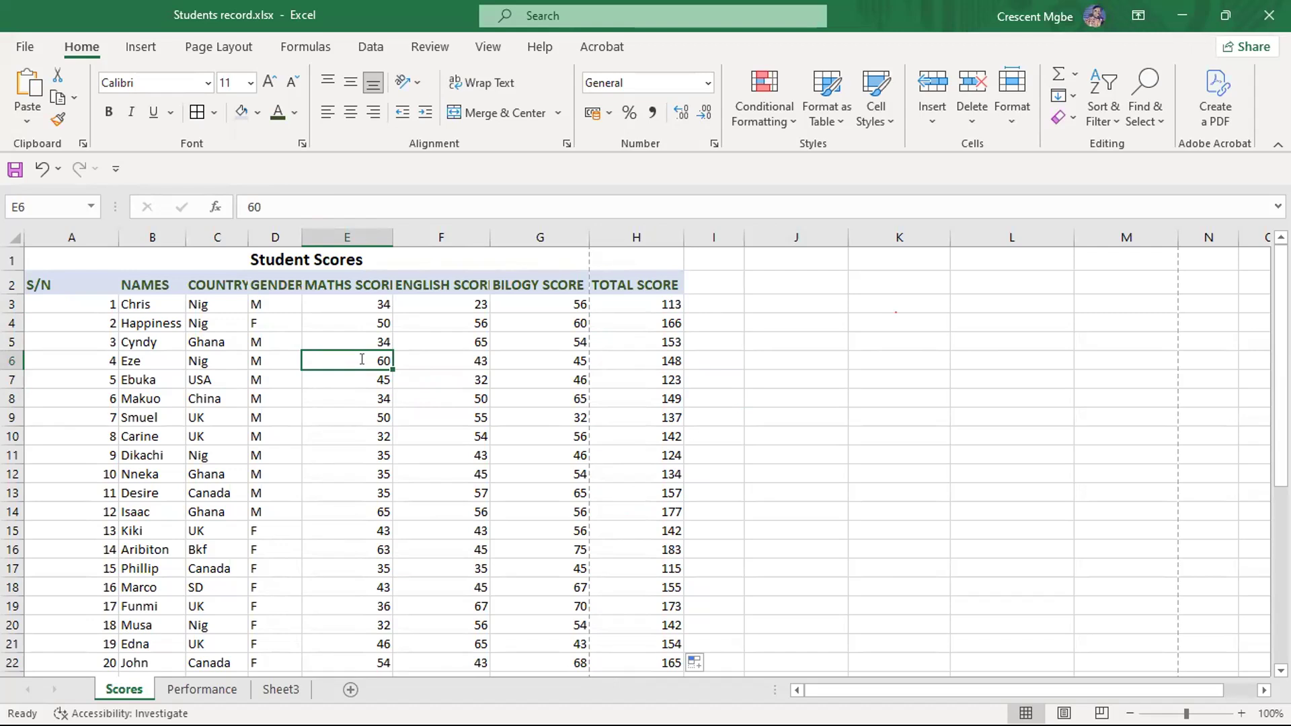
pyautogui.write('62')
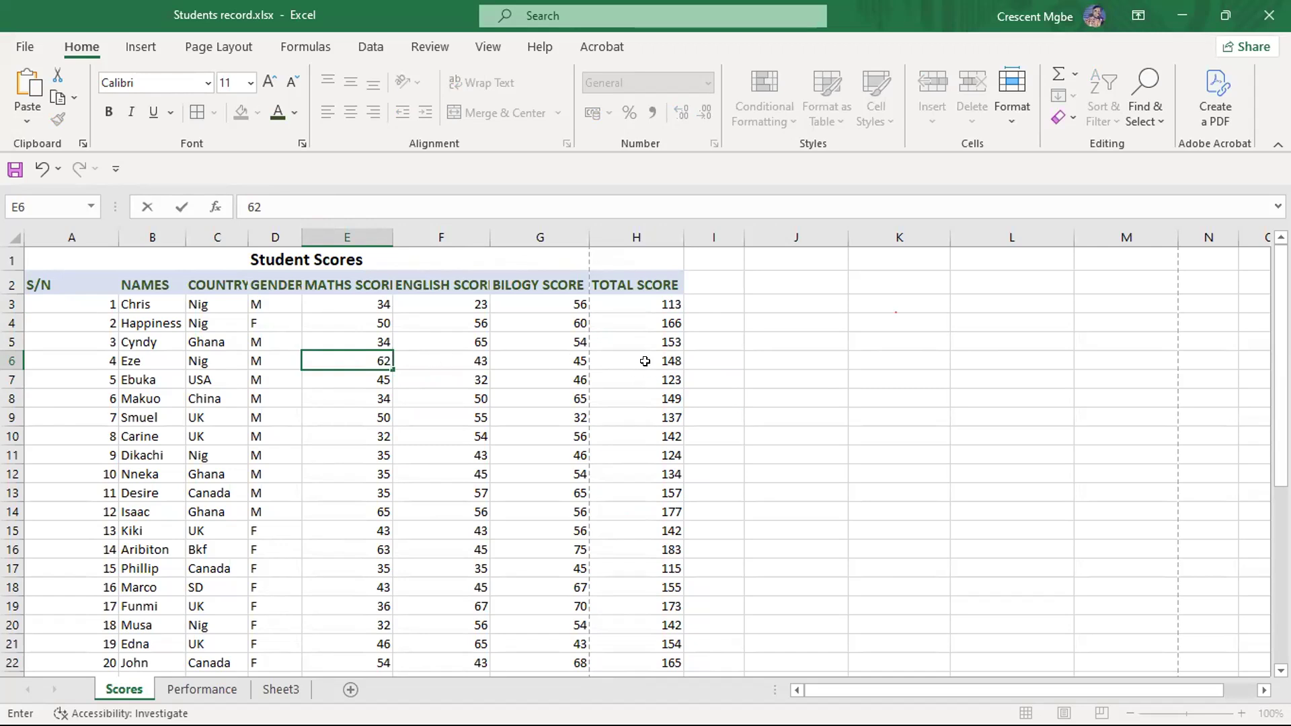
pyautogui.press('Return')
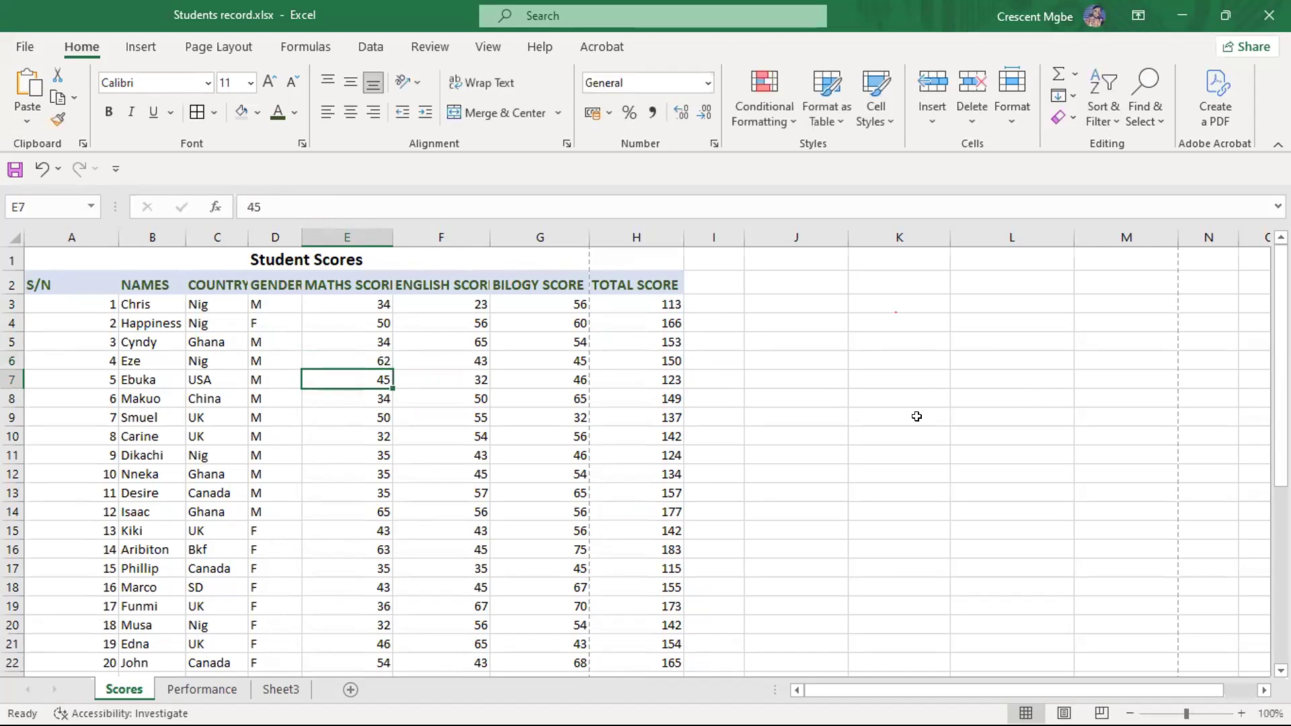
pyautogui.click(648, 360)
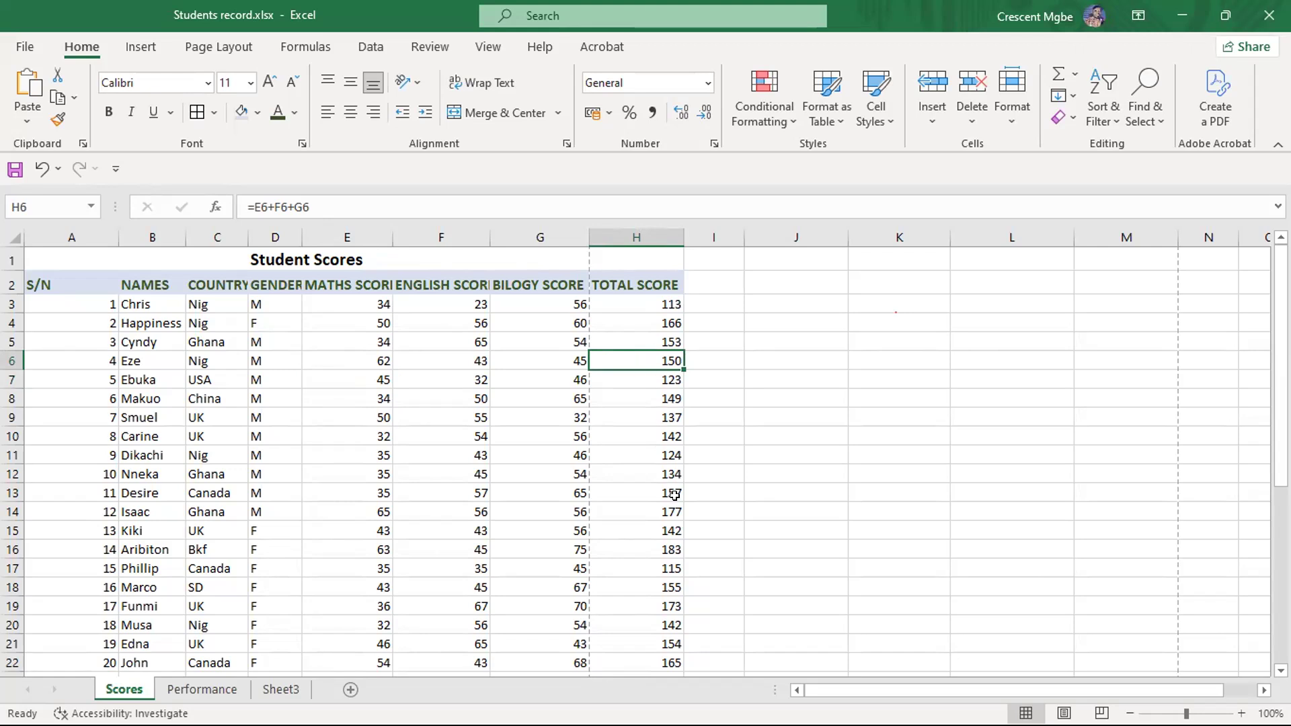
pyautogui.scroll(-3, 662, 505)
pyautogui.scroll(3, 666, 501)
# - Set the maths score in E14 to 0 so the total in that row recalculates
pyautogui.click(367, 354)
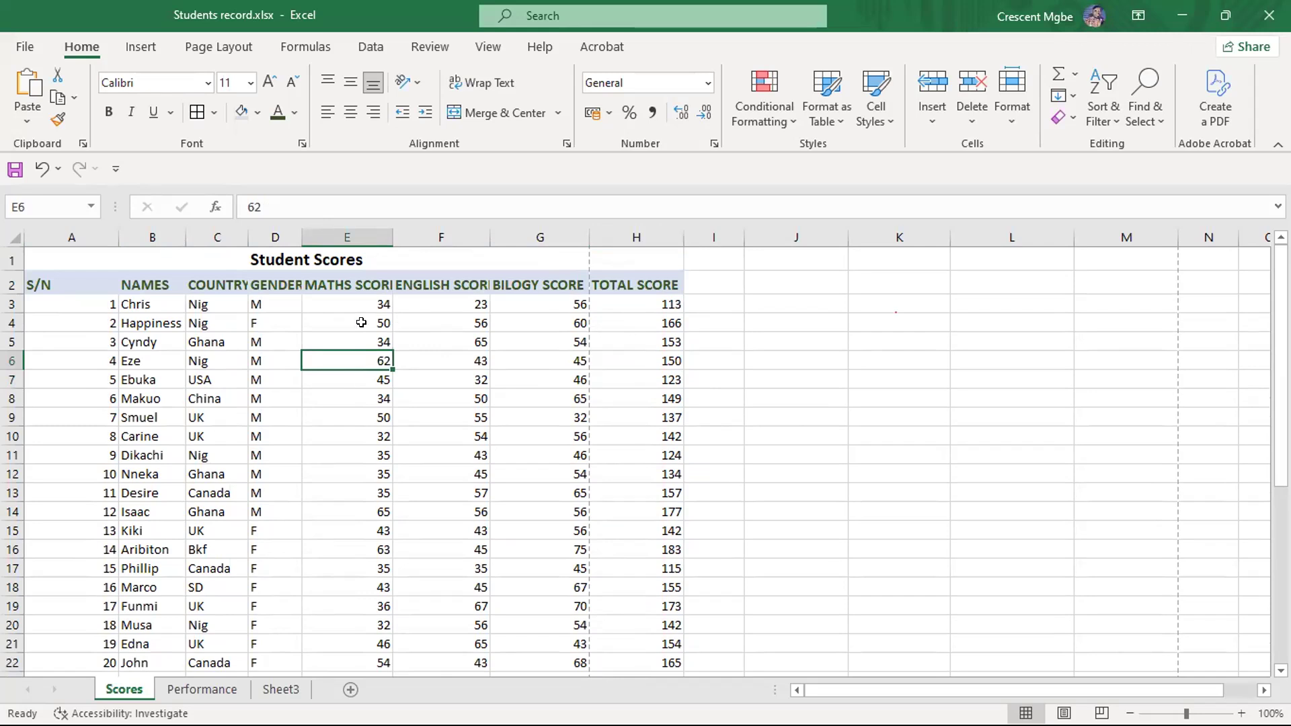
pyautogui.scroll(-4, 373, 451)
pyautogui.scroll(4, 664, 300)
pyautogui.click(374, 511)
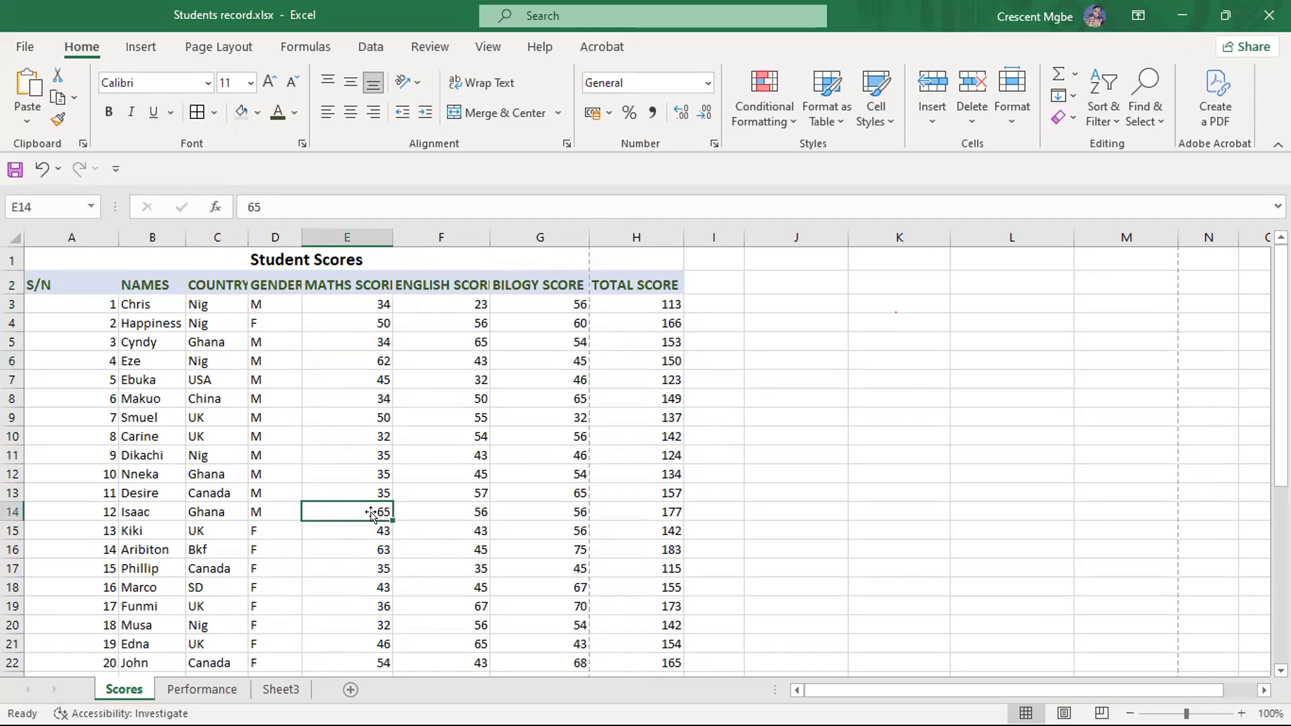
pyautogui.press('BackSpace')
pyautogui.write('0')
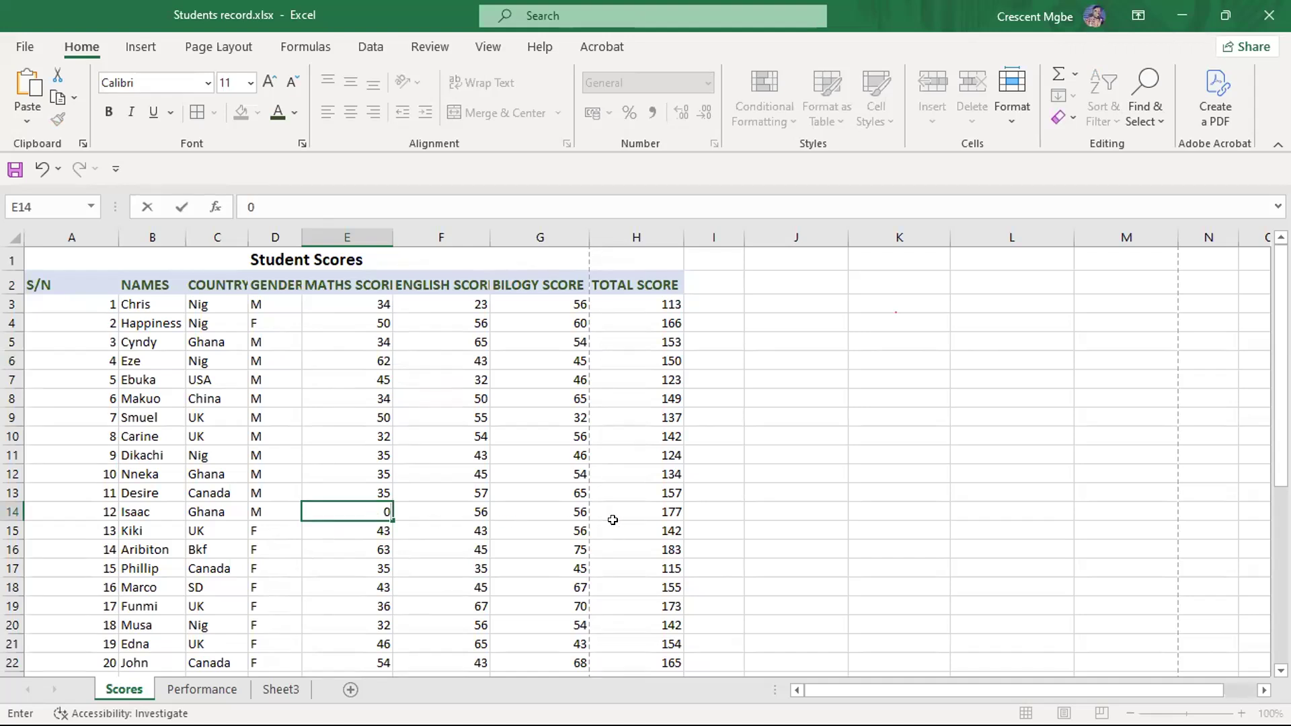
pyautogui.click(692, 511)
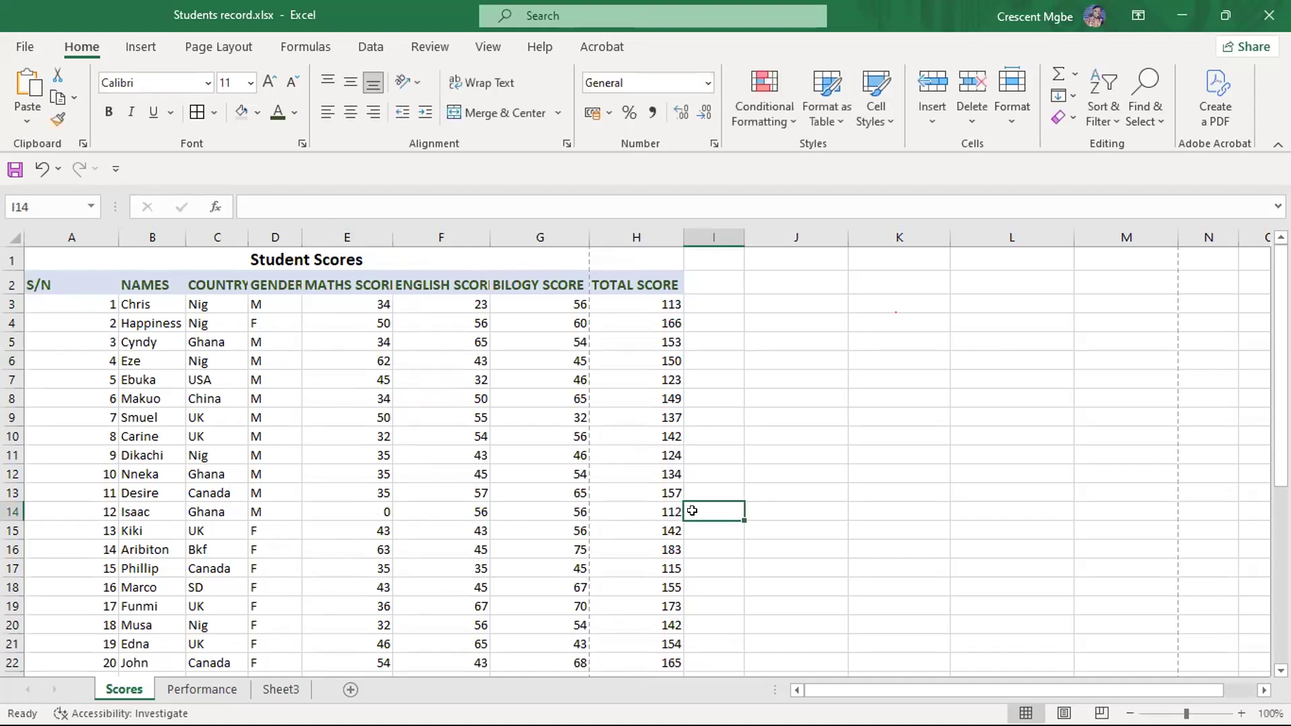
pyautogui.click(921, 466)
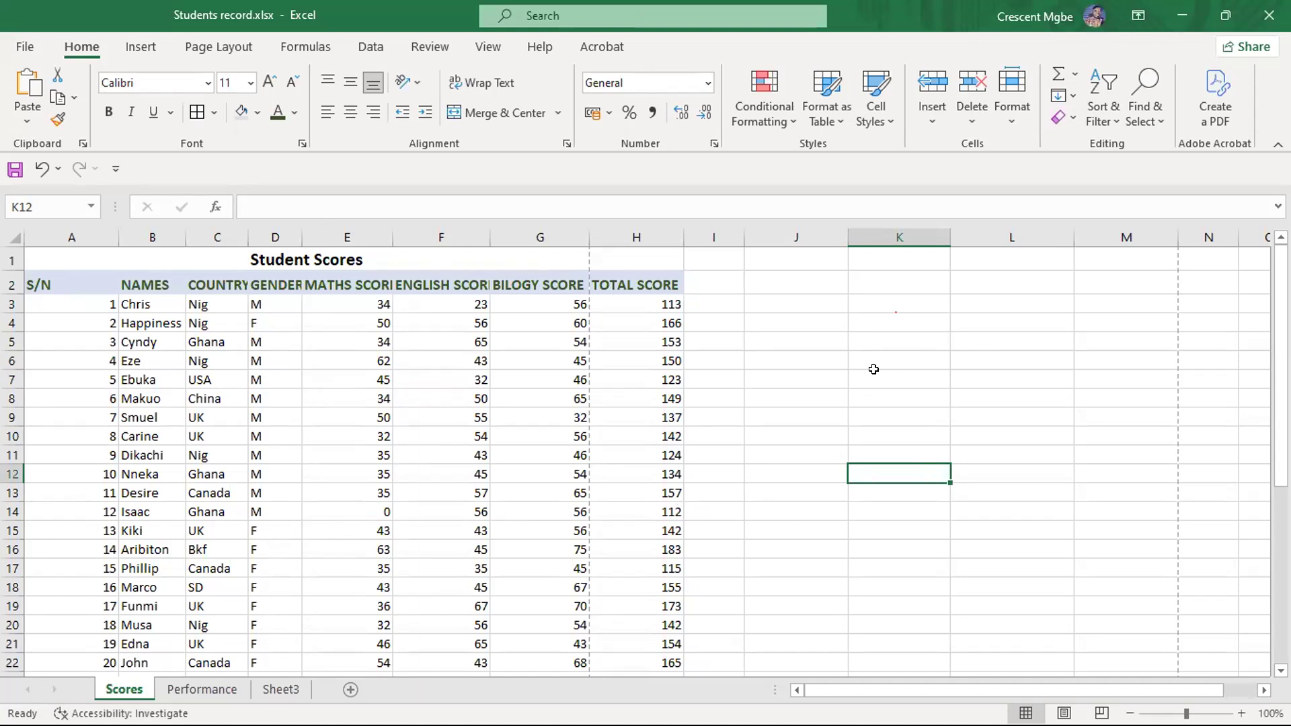
# - Create a PivotTable from Scores range A2:H22, placed on the existing worksheet at cell K5
pyautogui.click(851, 334)
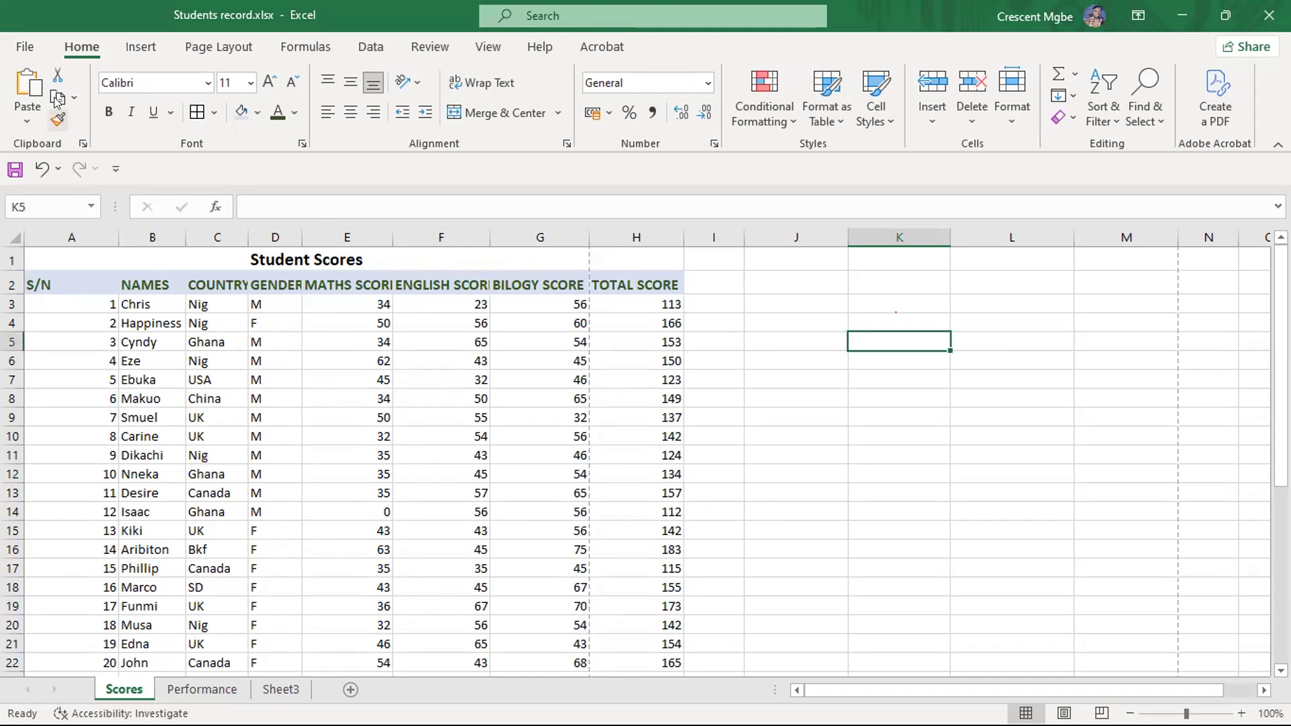
pyautogui.click(141, 46)
pyautogui.click(35, 91)
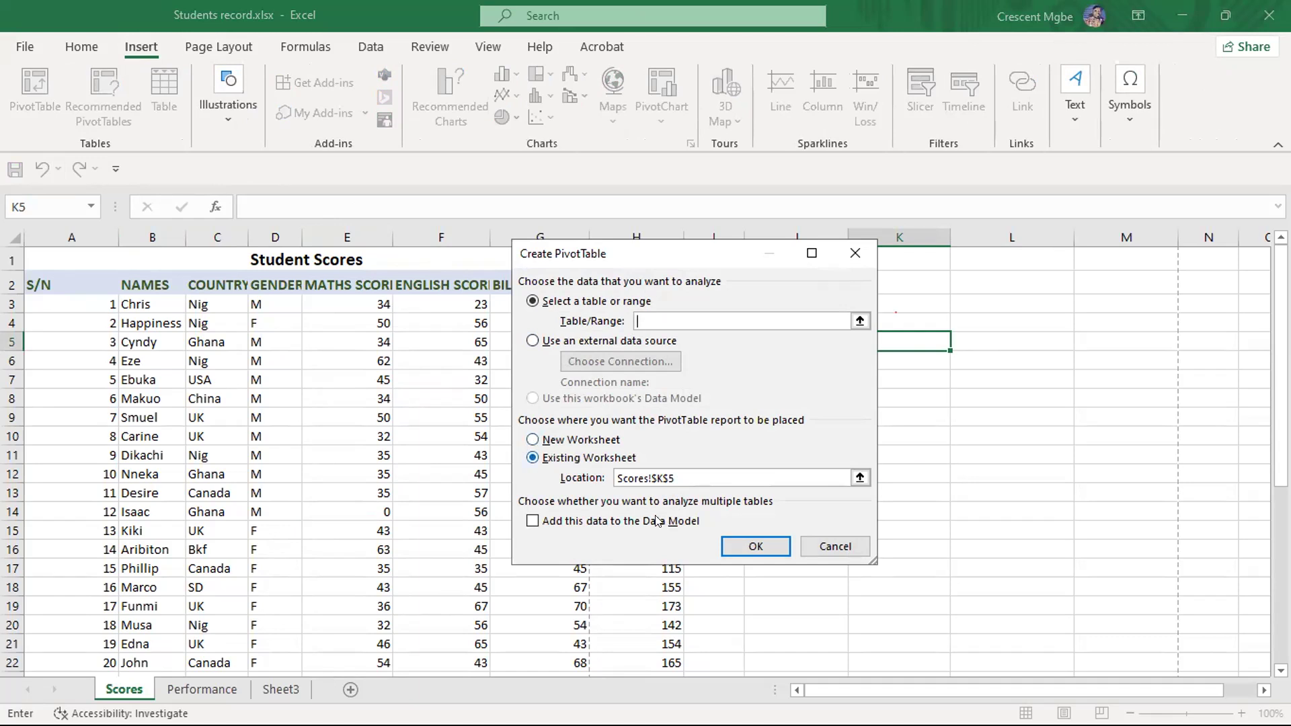
pyautogui.click(859, 320)
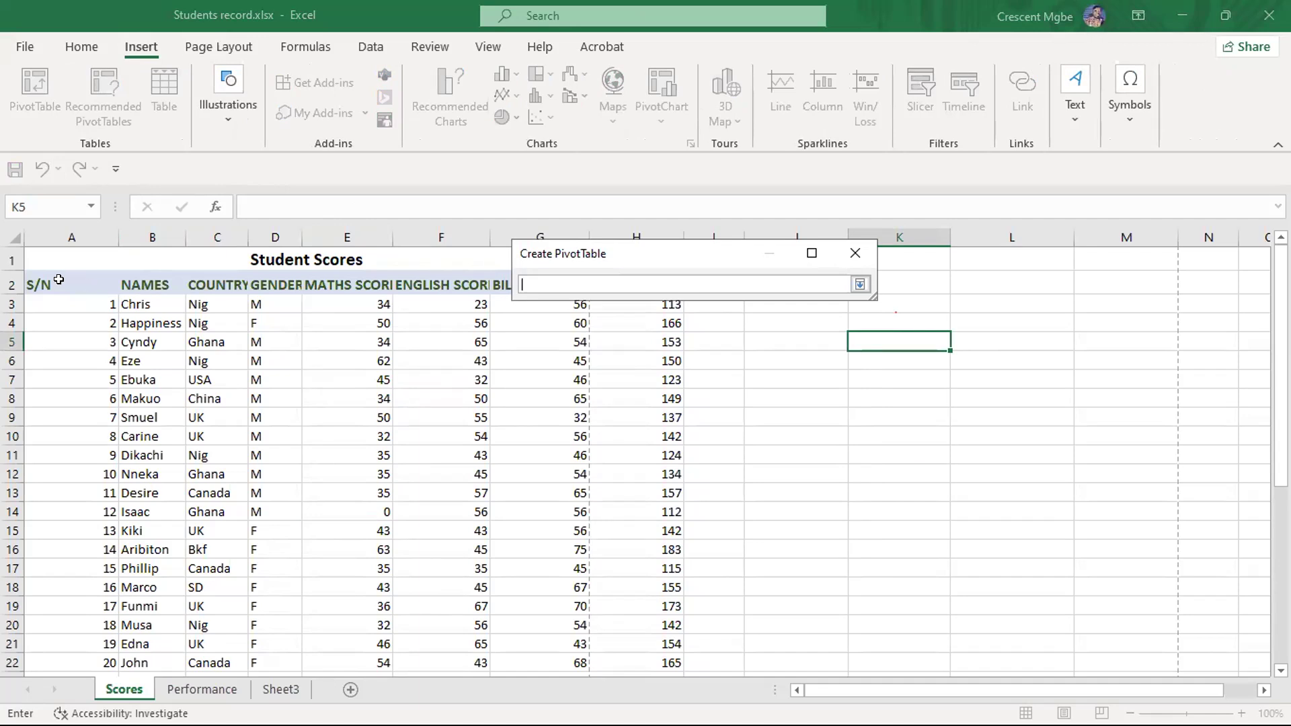
pyautogui.moveTo(50, 281); pyautogui.dragTo(669, 562)
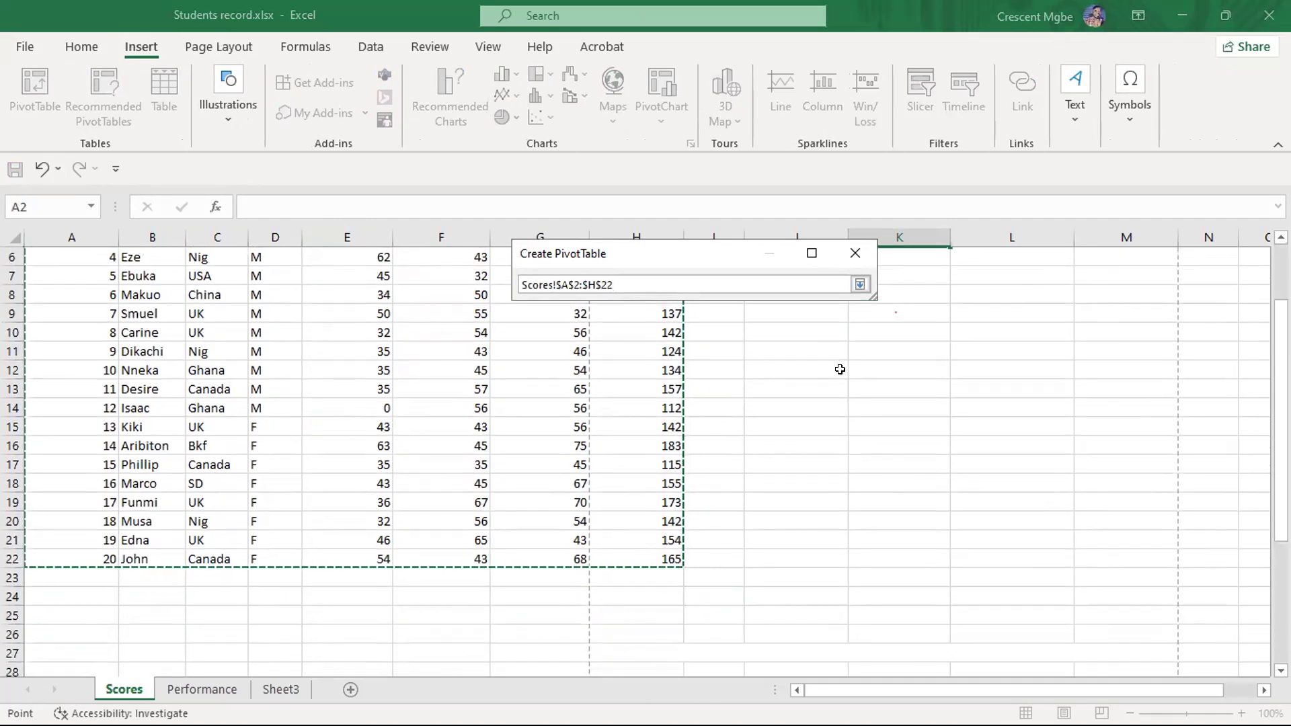
pyautogui.click(860, 285)
pyautogui.click(753, 546)
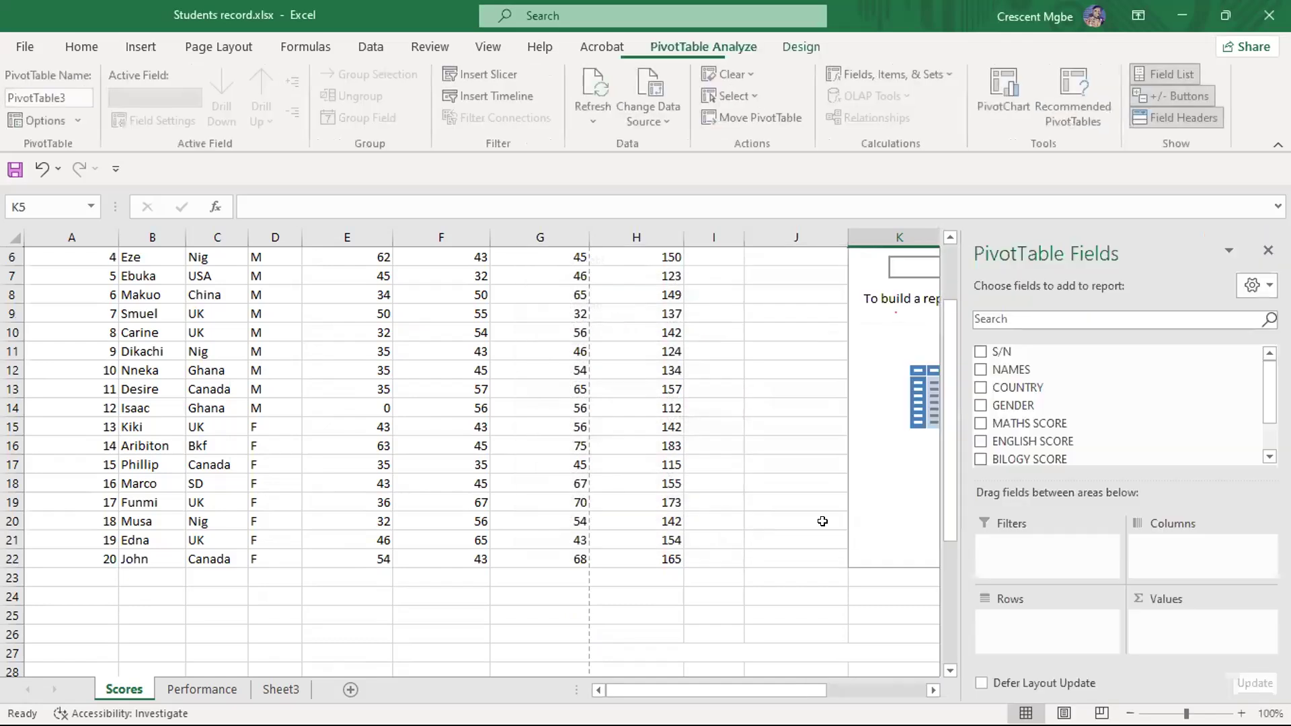
# - Add NAMES as the PivotTable rows and the sum of TOTAL SCORE as its values, then close the field list
pyautogui.hscroll(5, 738, 697)
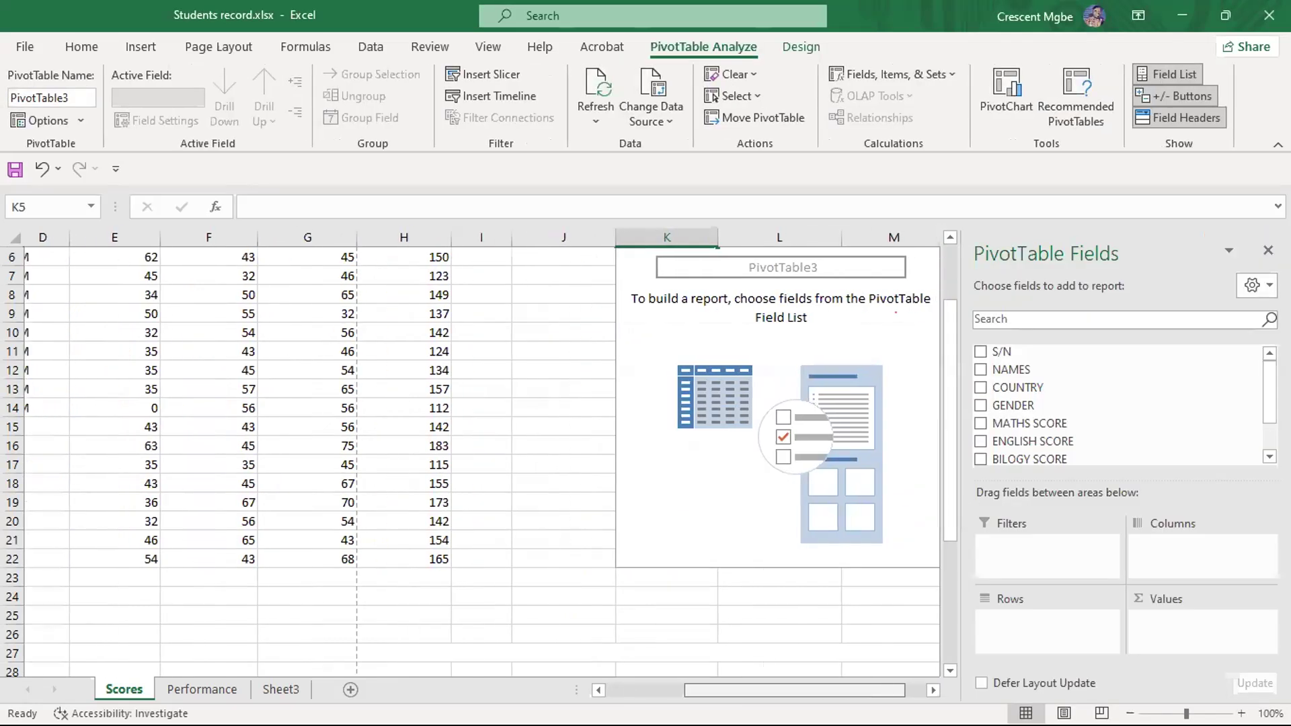
pyautogui.moveTo(803, 691); pyautogui.dragTo(812, 671)
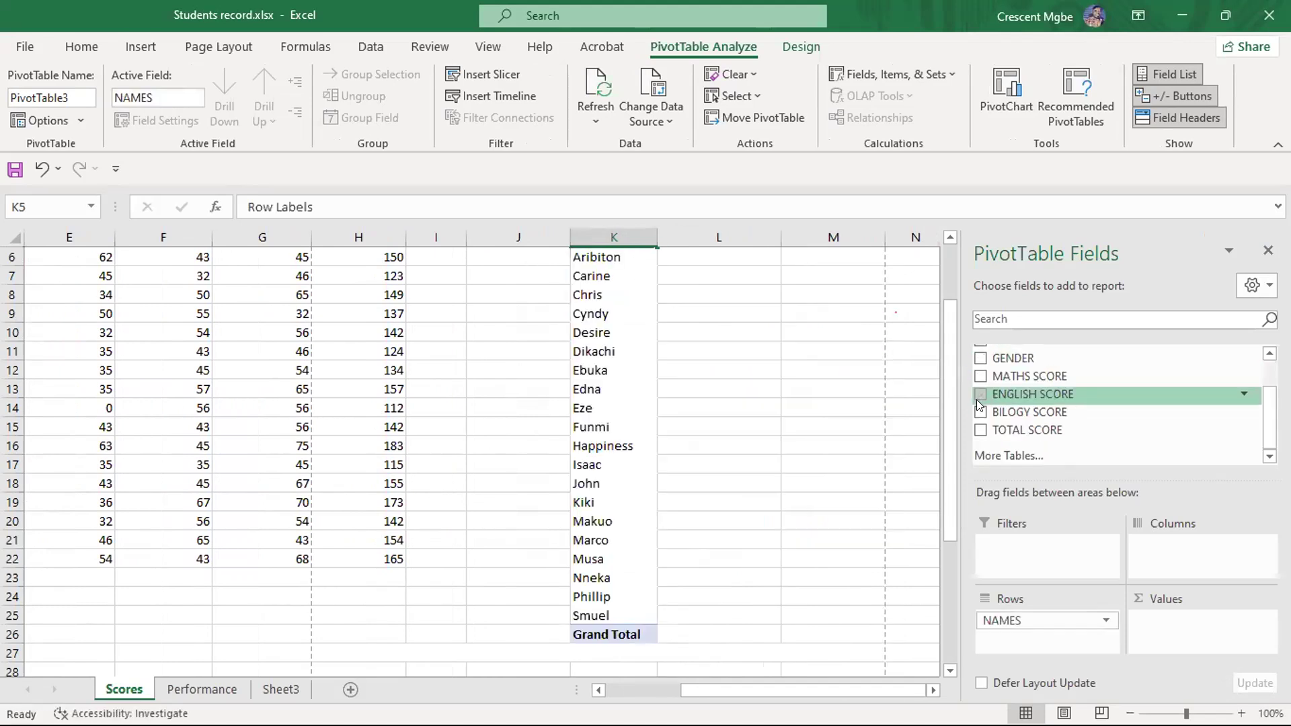
pyautogui.scroll(-2, 982, 404)
pyautogui.click(982, 431)
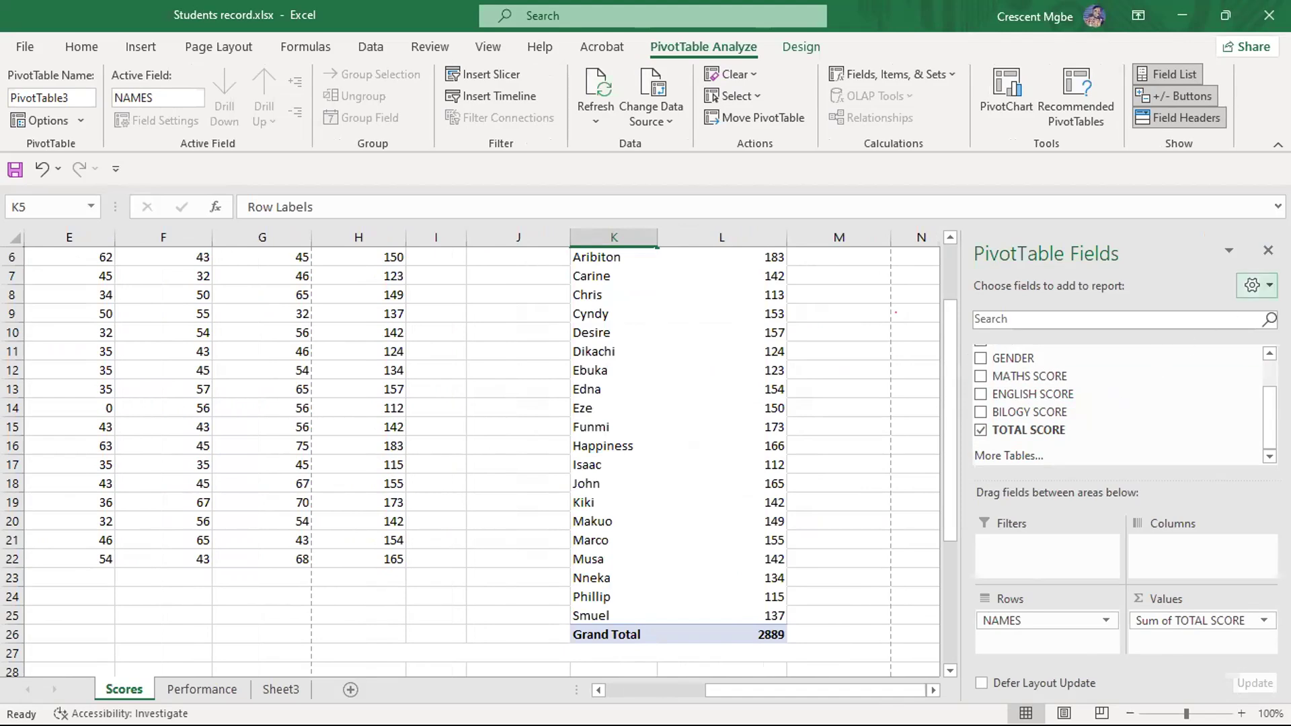
pyautogui.click(1267, 250)
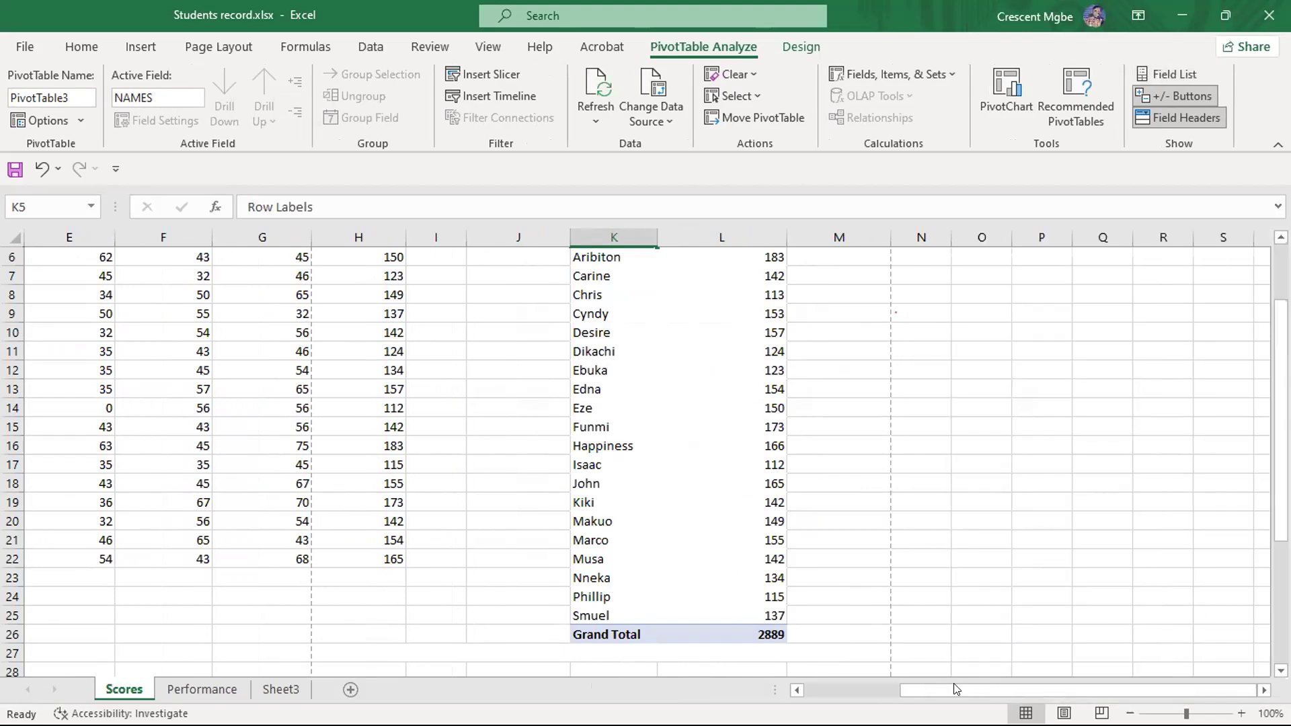
# - Insert a Clustered Column PivotChart of the total scores, previewing the Bar type before choosing Column
pyautogui.scroll(2, 735, 311)
pyautogui.scroll(-1, 735, 311)
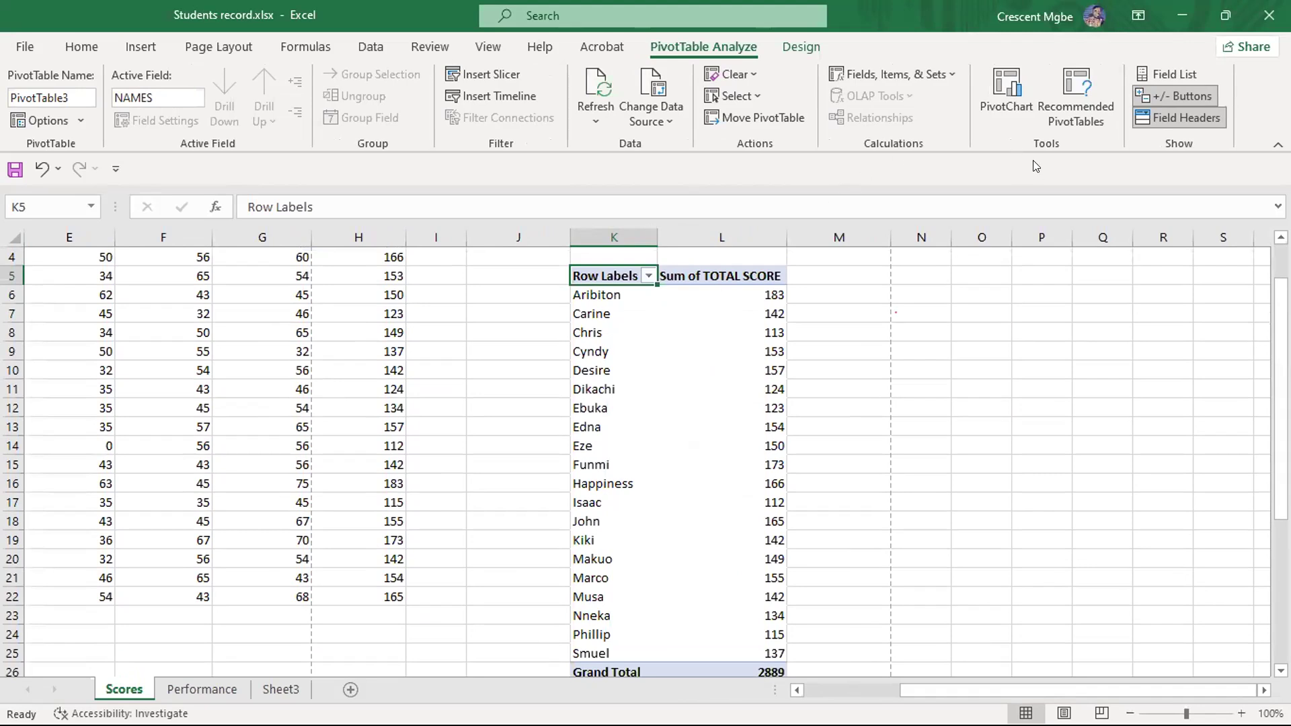
pyautogui.click(1012, 122)
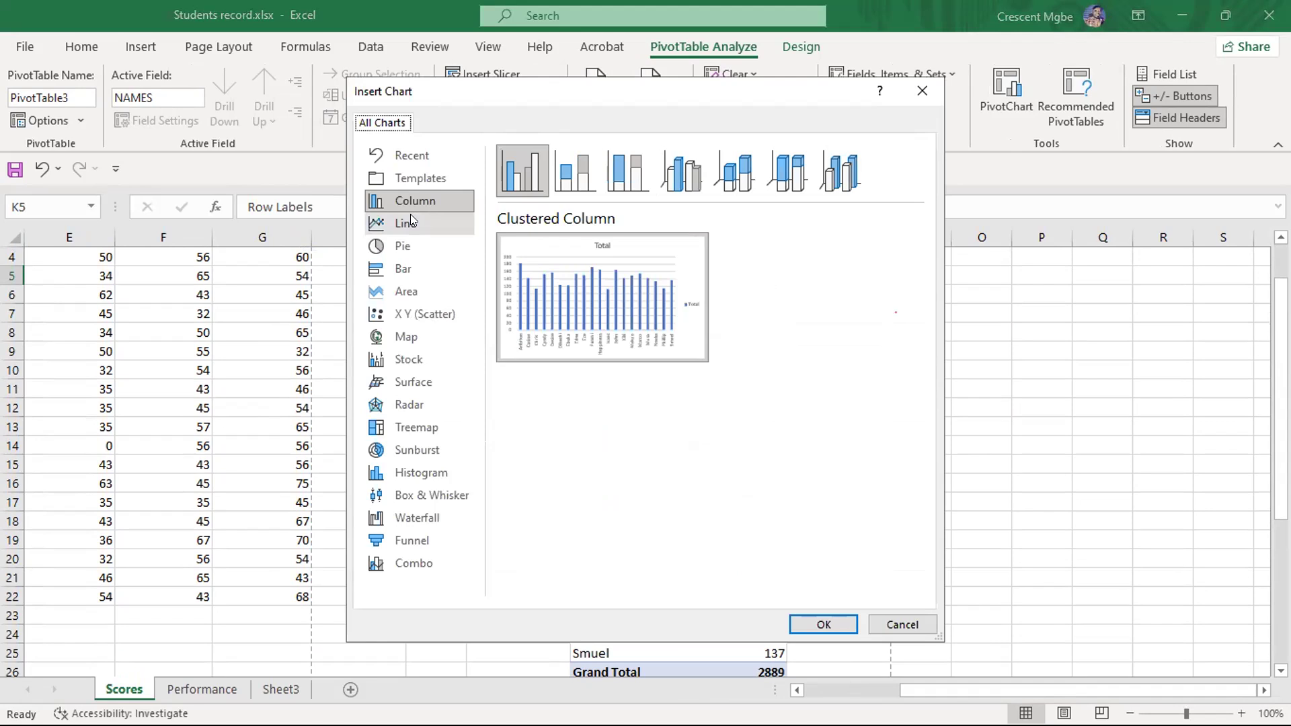
pyautogui.click(412, 269)
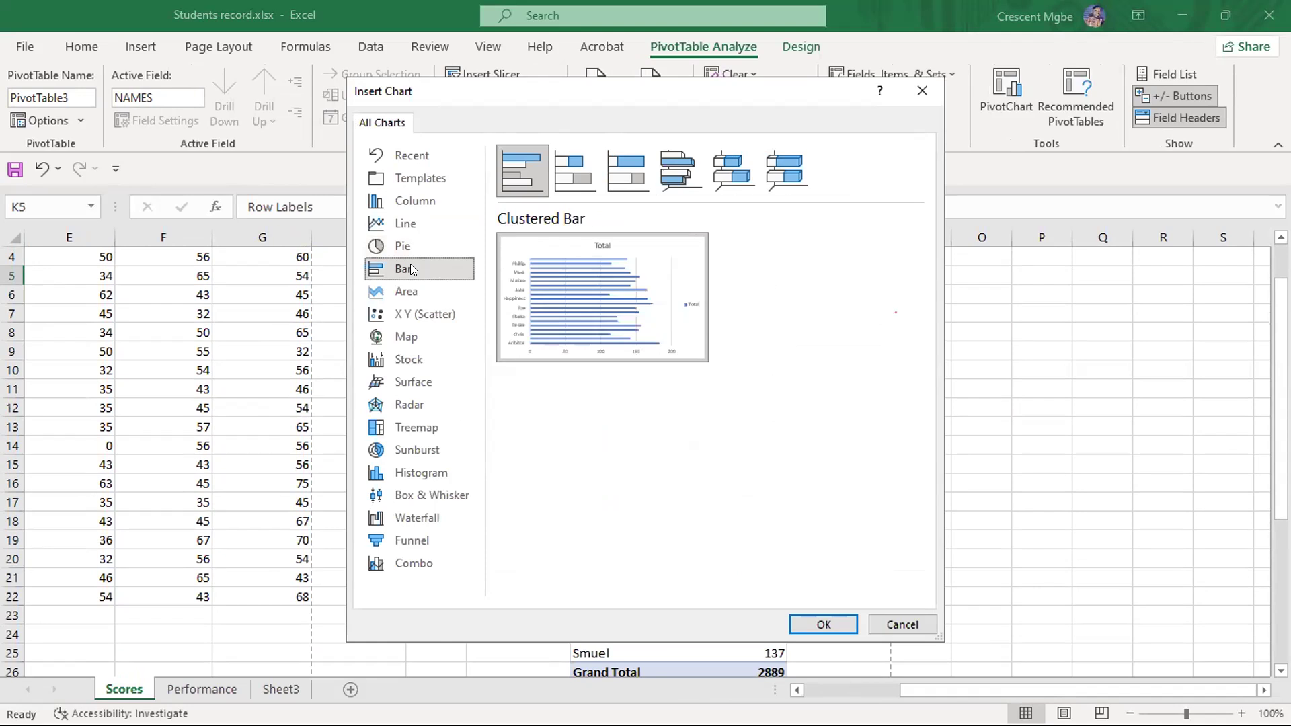
pyautogui.click(410, 200)
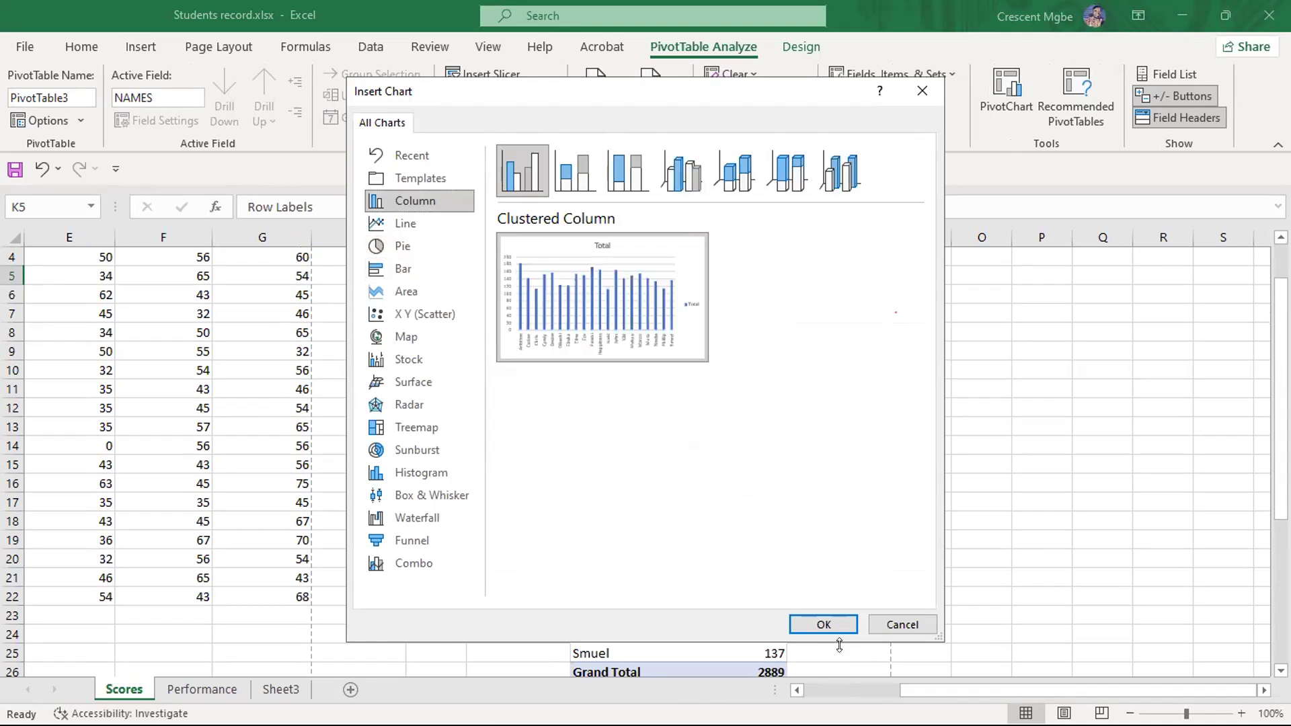
pyautogui.click(825, 622)
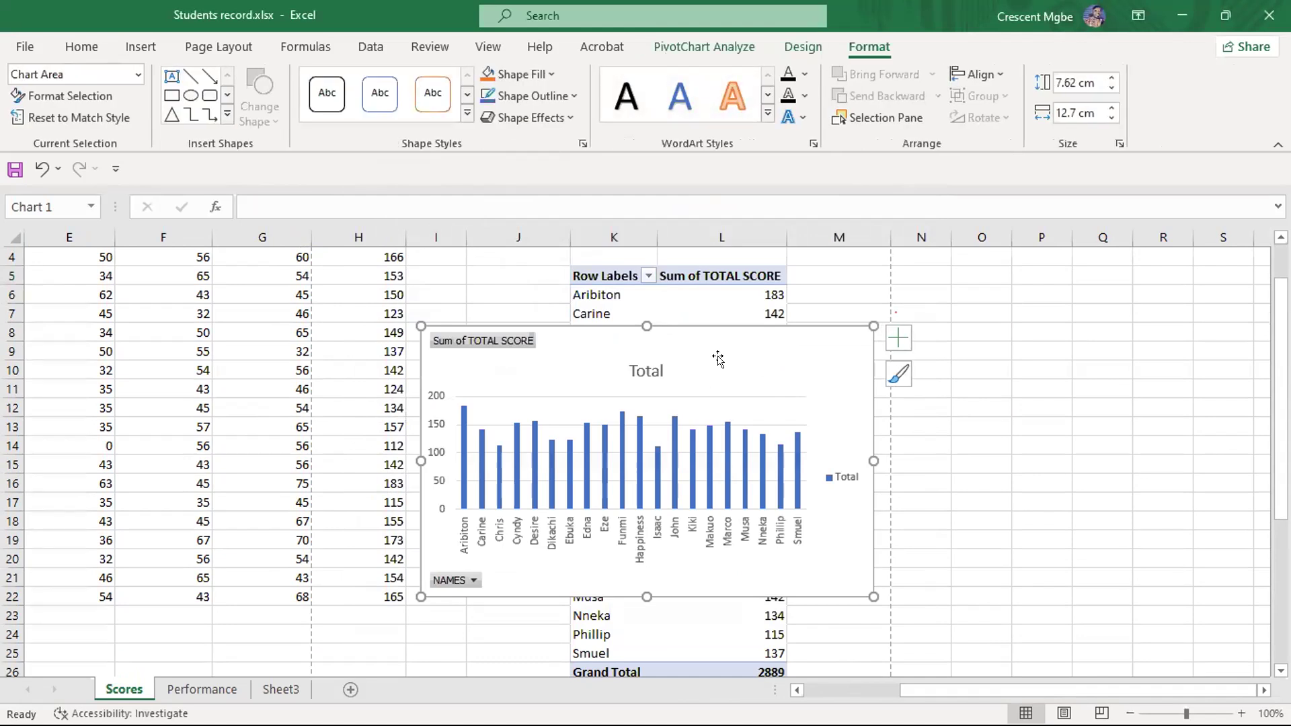
# - Enlarge the PivotChart to about 15.16 cm wide by 11.42 cm high, reposition it beside the score data, and inspect individual bars' values
pyautogui.moveTo(717, 359); pyautogui.dragTo(767, 292)
pyautogui.moveTo(913, 525); pyautogui.dragTo(997, 663)
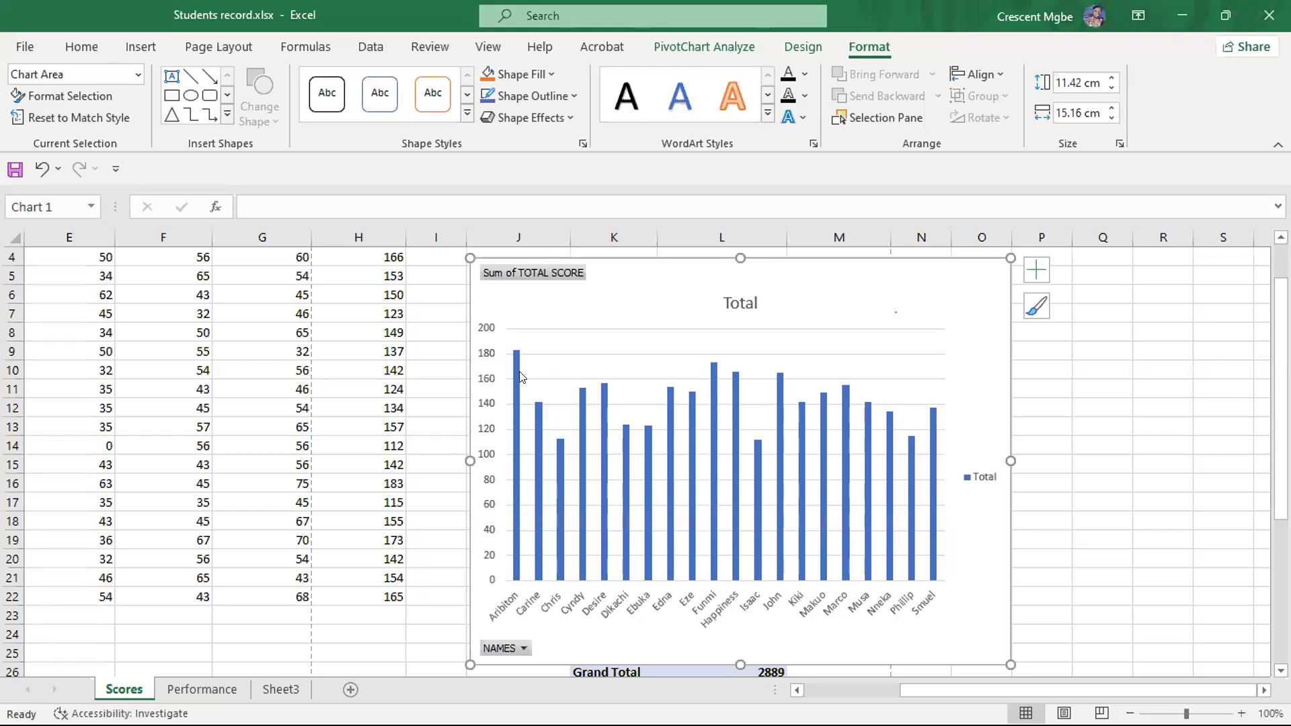
pyautogui.moveTo(520, 356)
pyautogui.moveTo(716, 403)
pyautogui.moveTo(734, 509)
pyautogui.moveTo(730, 378)
pyautogui.moveTo(758, 450)
pyautogui.moveTo(810, 268); pyautogui.dragTo(876, 253)
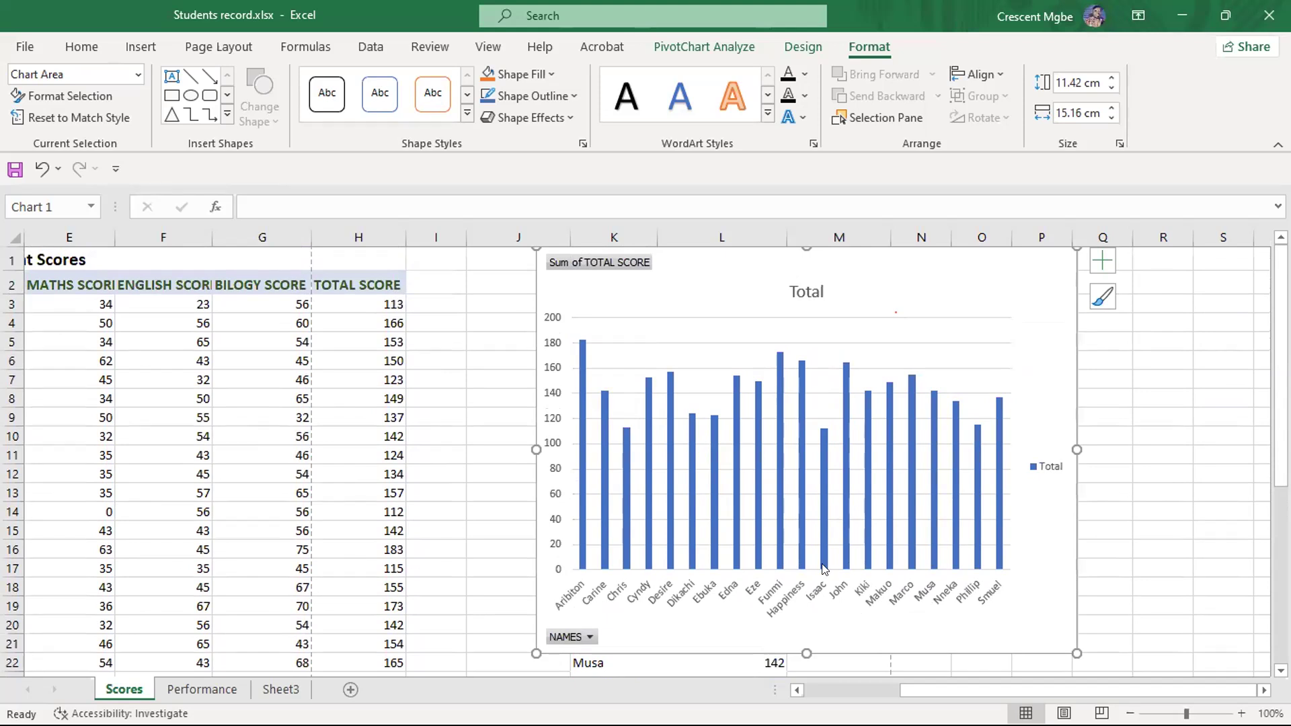
pyautogui.moveTo(826, 449)
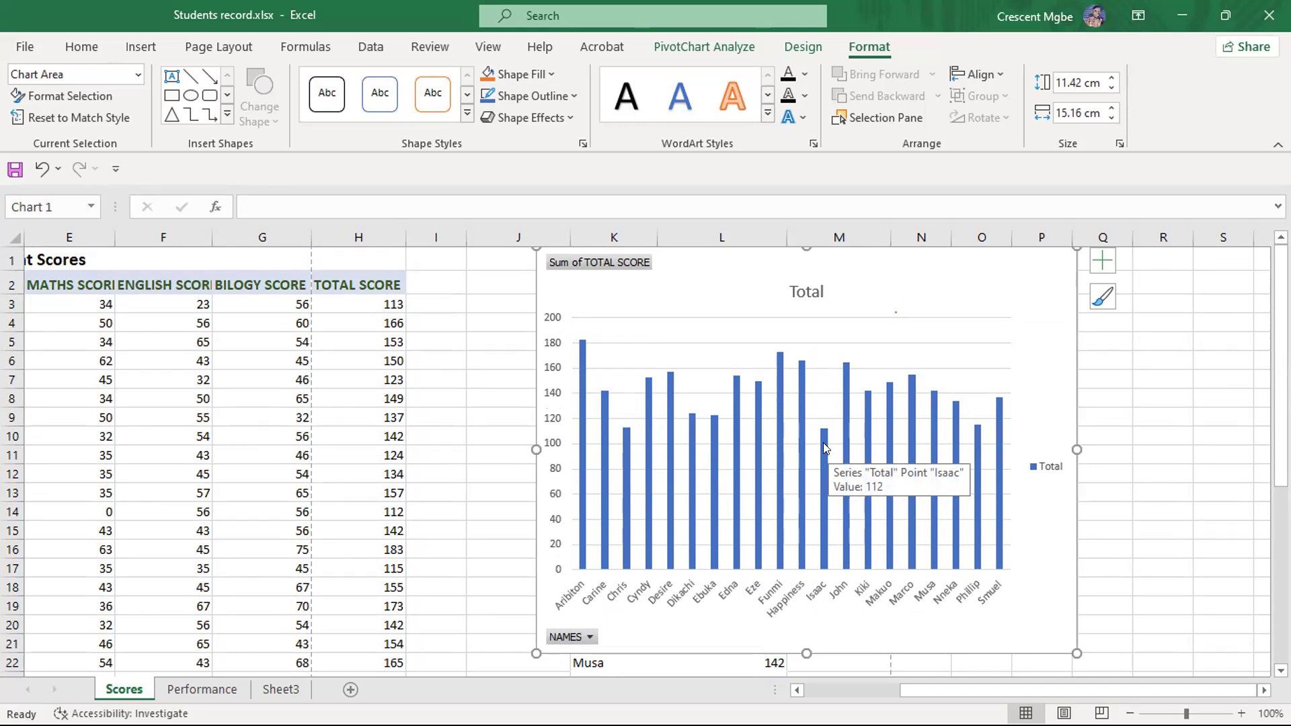
# - Set the Maths score in E14 to 65 and compare the recalculated total with its bar in the PivotChart
pyautogui.click(97, 506)
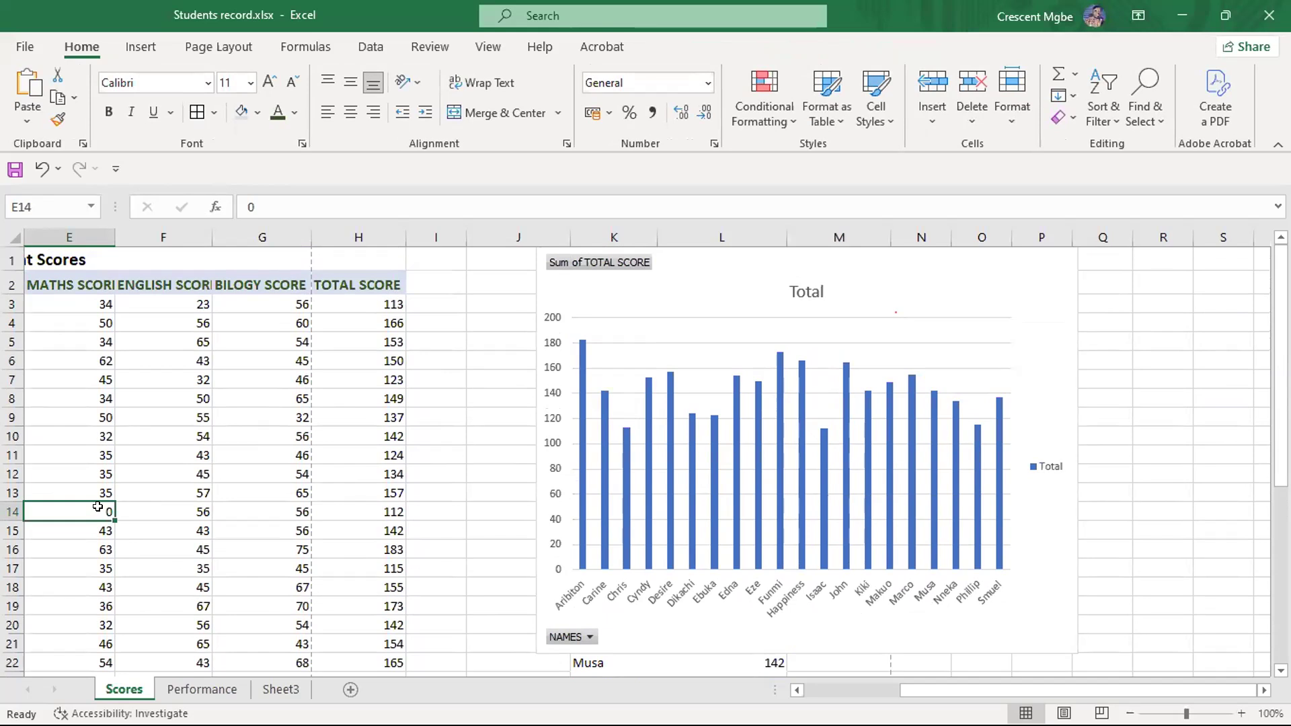
pyautogui.write('65')
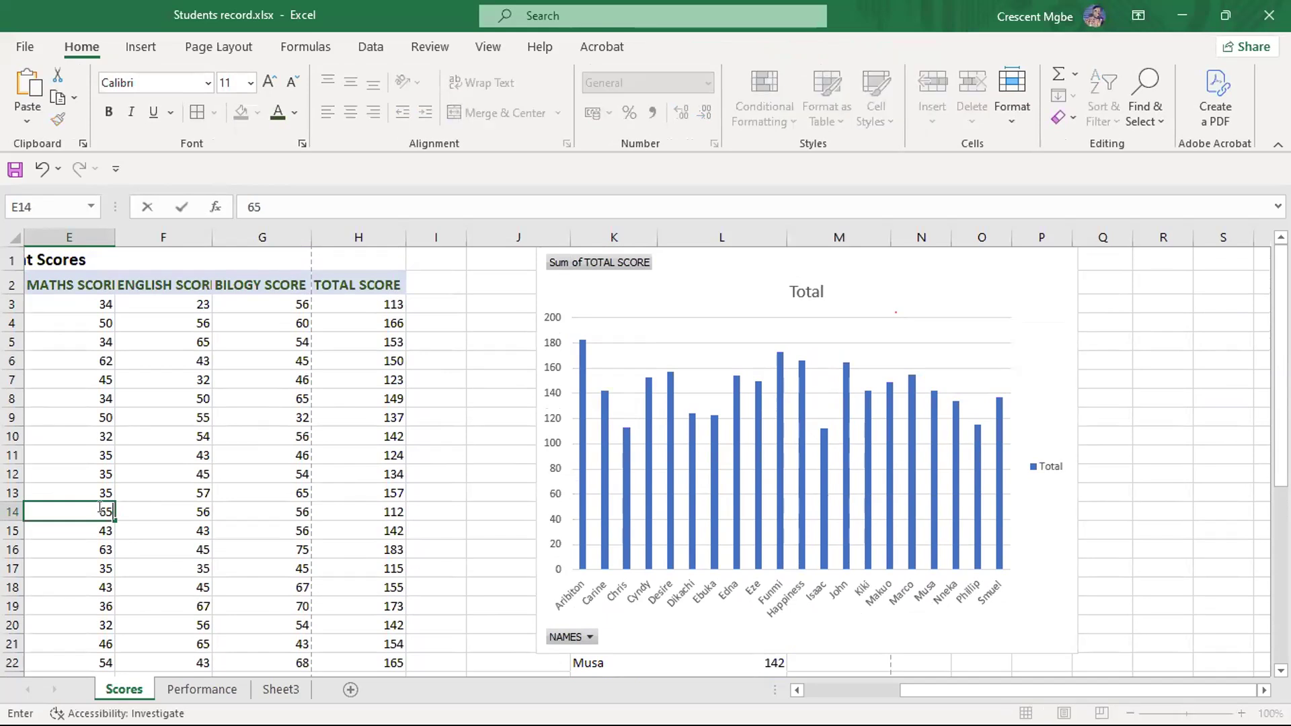
pyautogui.press('Return')
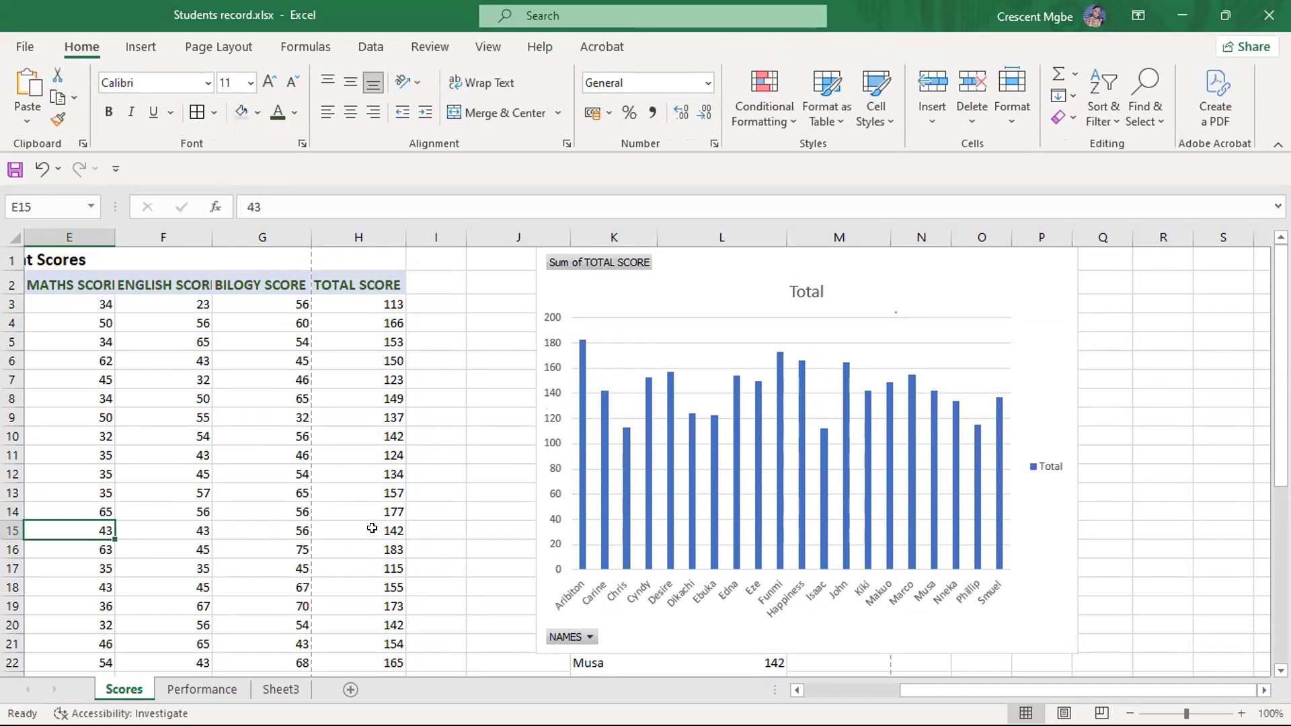
pyautogui.click(422, 533)
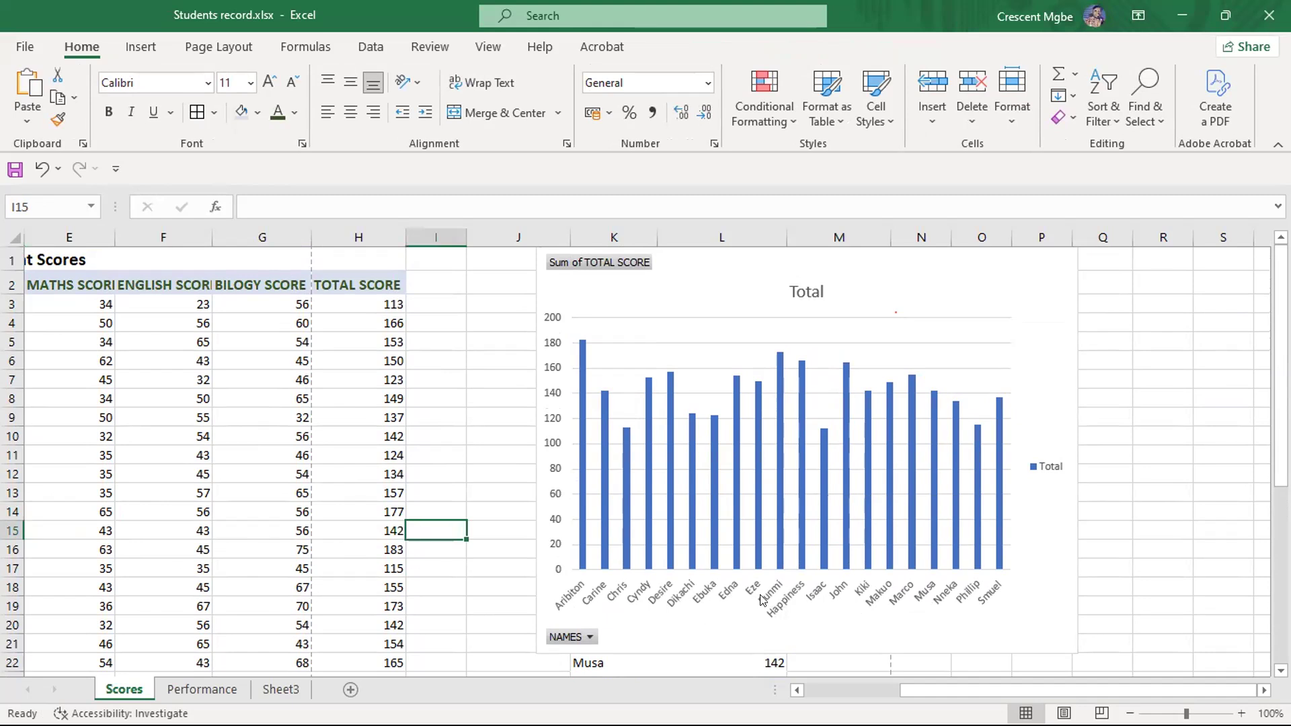
pyautogui.moveTo(822, 448)
# - Set the Maths score in E4 to 70 and the English score in F4 to 75, and compare with the chart
pyautogui.click(80, 323)
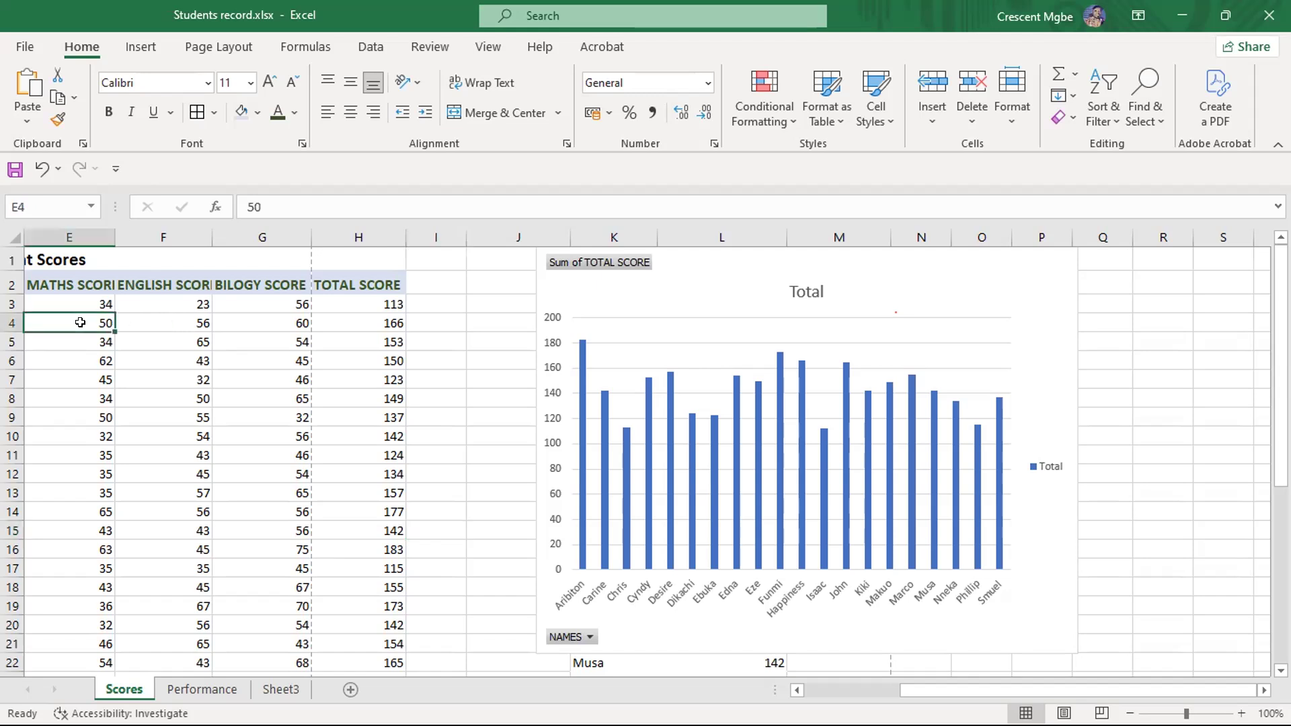
pyautogui.write('70')
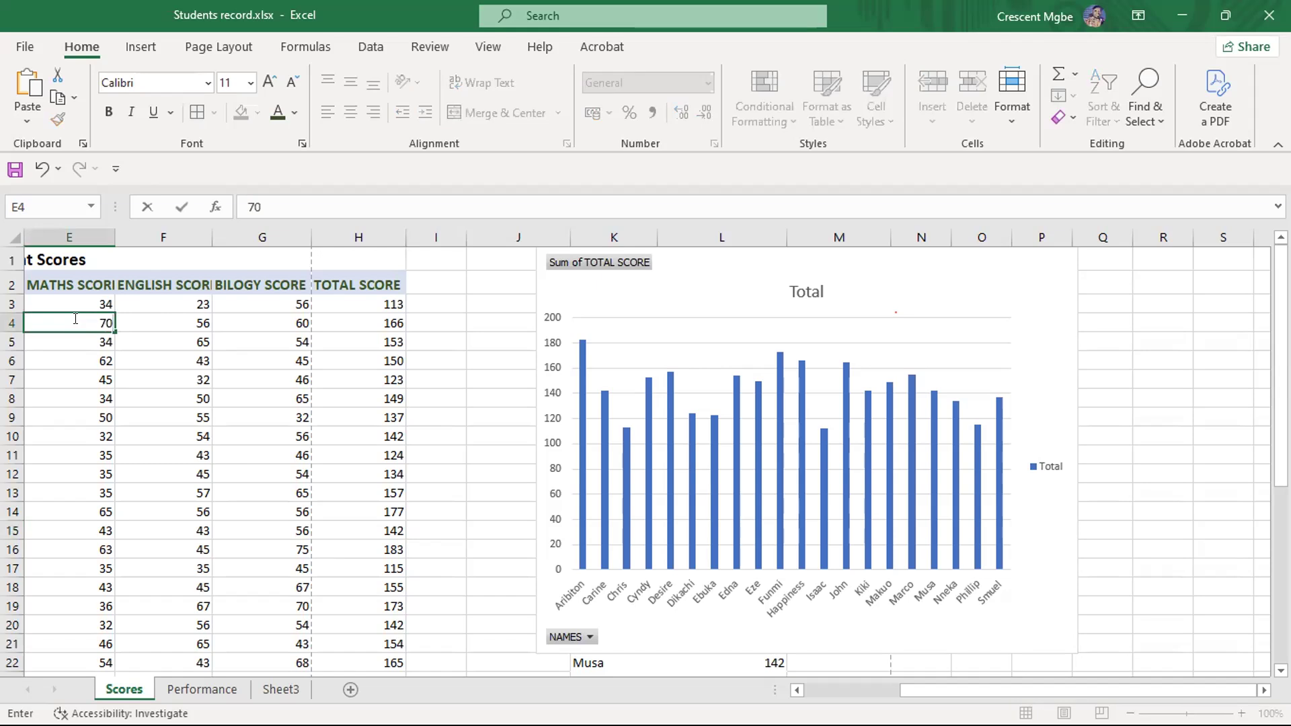
pyautogui.click(193, 316)
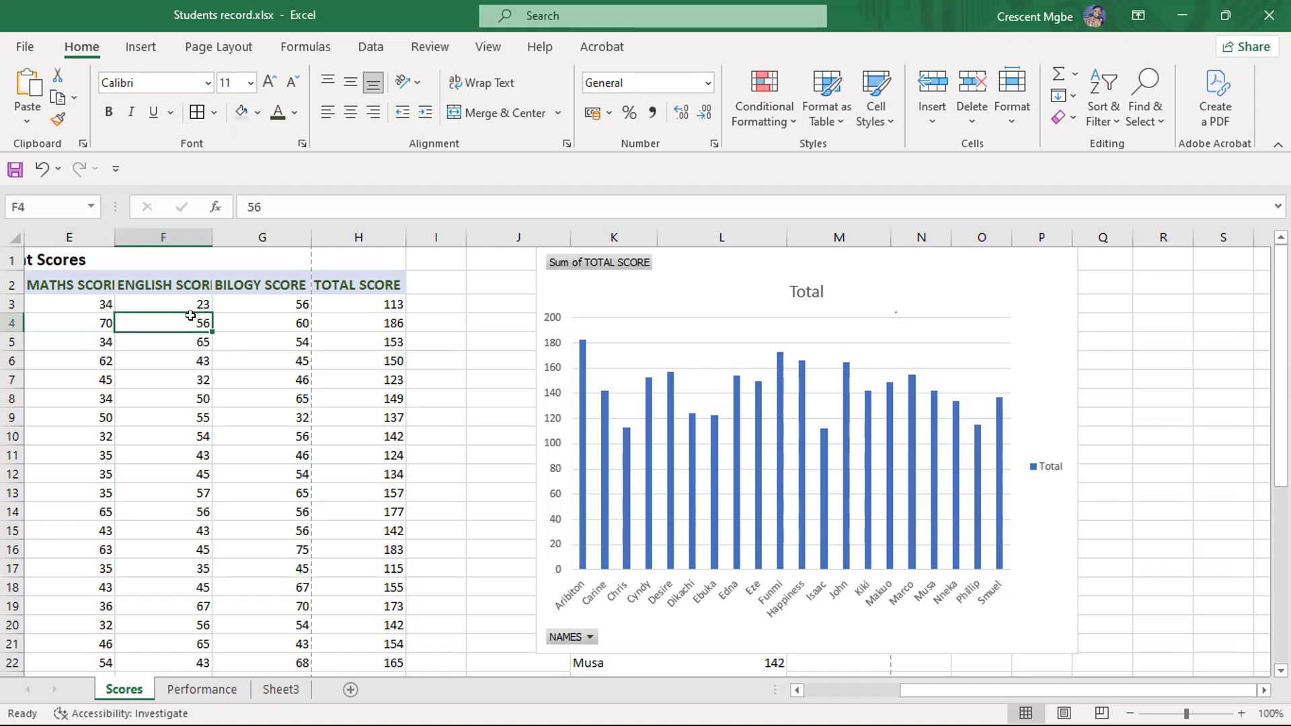
pyautogui.write('75')
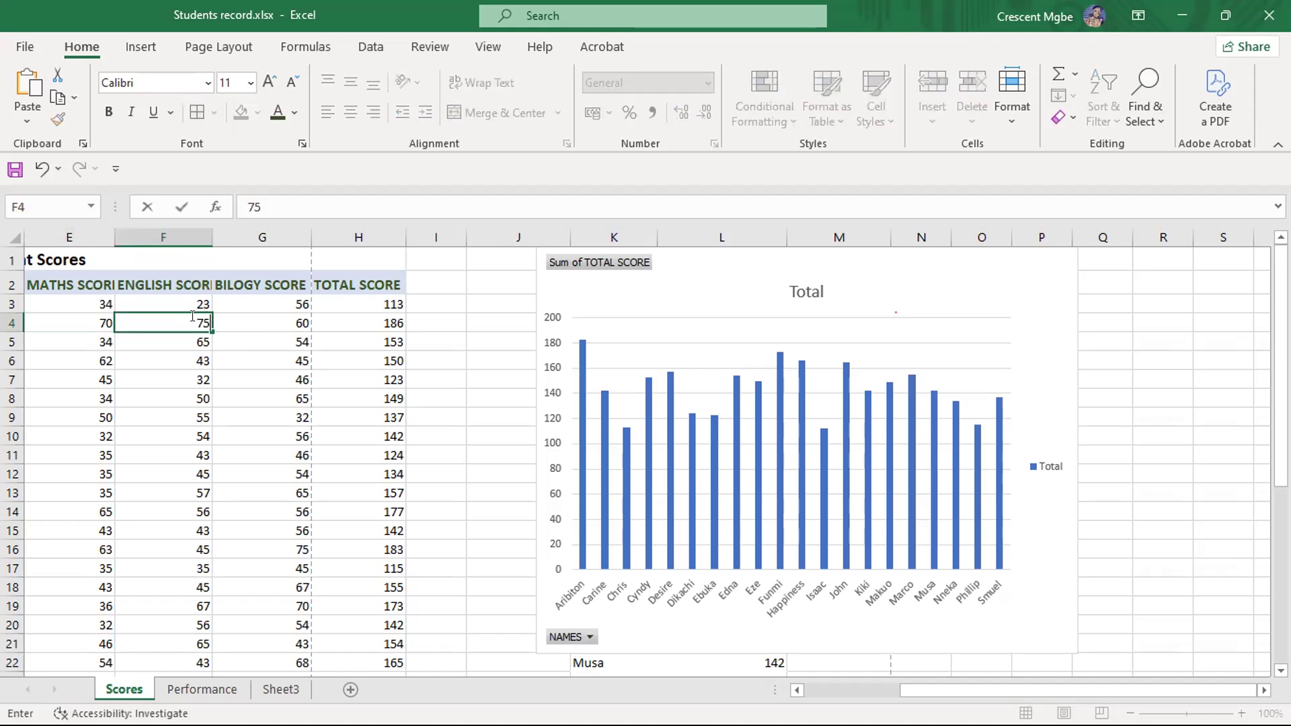
pyautogui.press('Return')
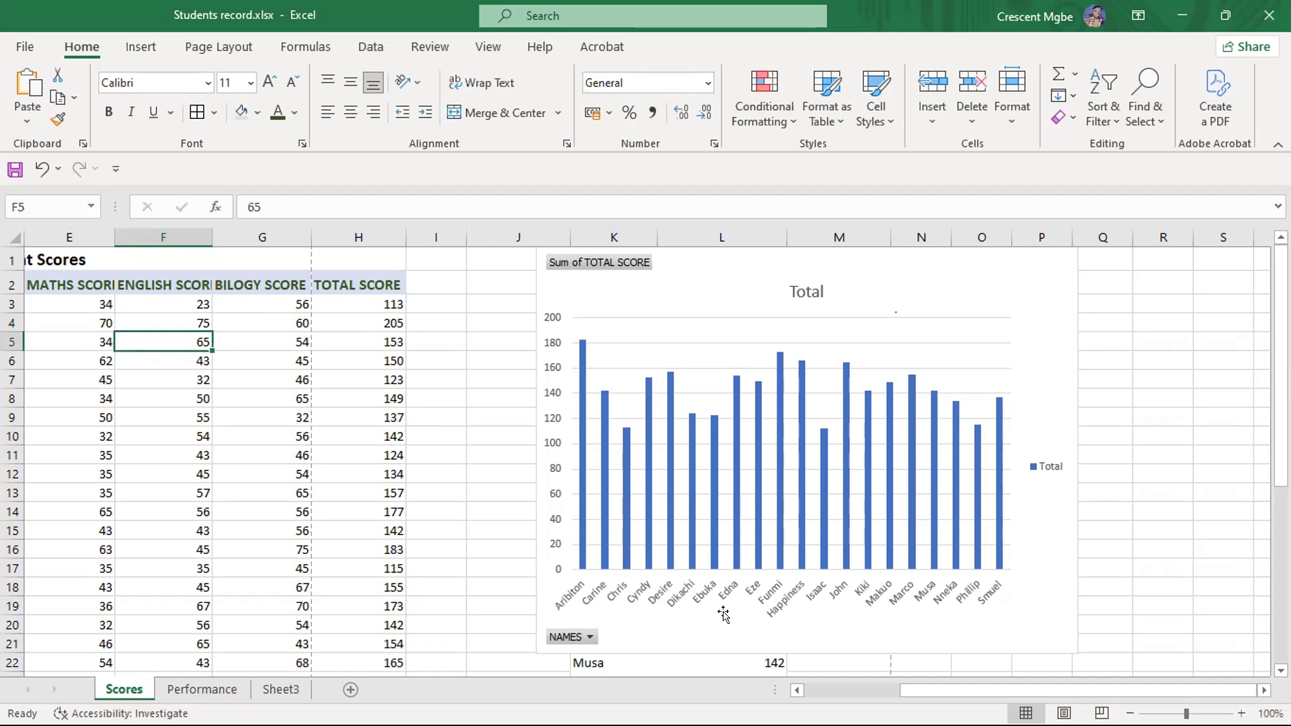
pyautogui.moveTo(806, 400)
pyautogui.scroll(-2, 344, 498)
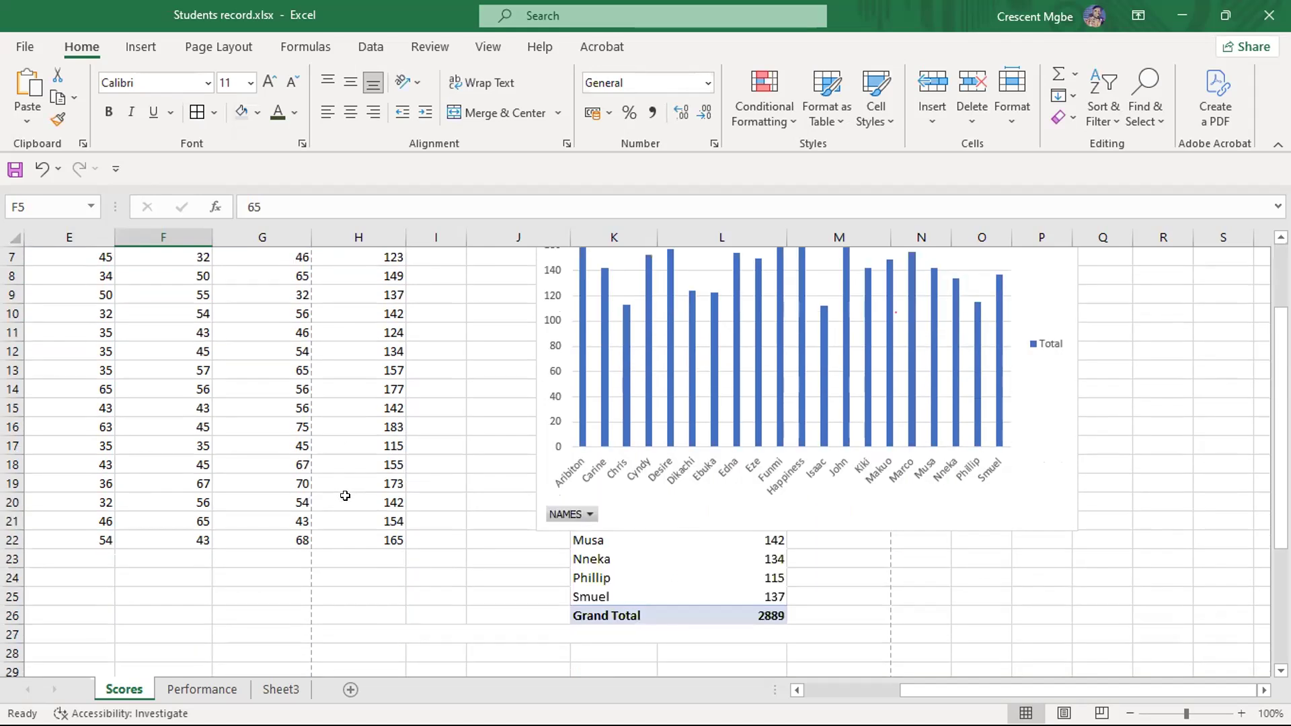
pyautogui.scroll(2, 346, 496)
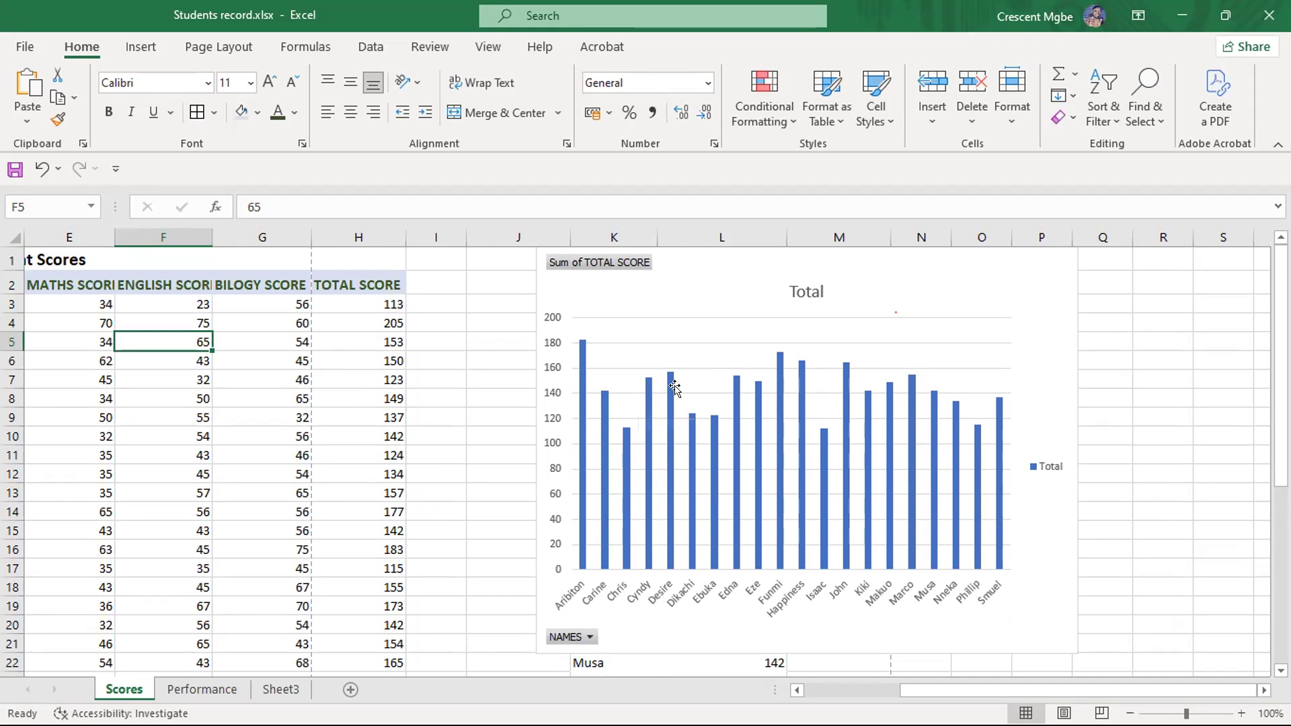
# - Move the PivotChart off the PivotTable and delete the chart
pyautogui.moveTo(748, 260); pyautogui.dragTo(811, 255)
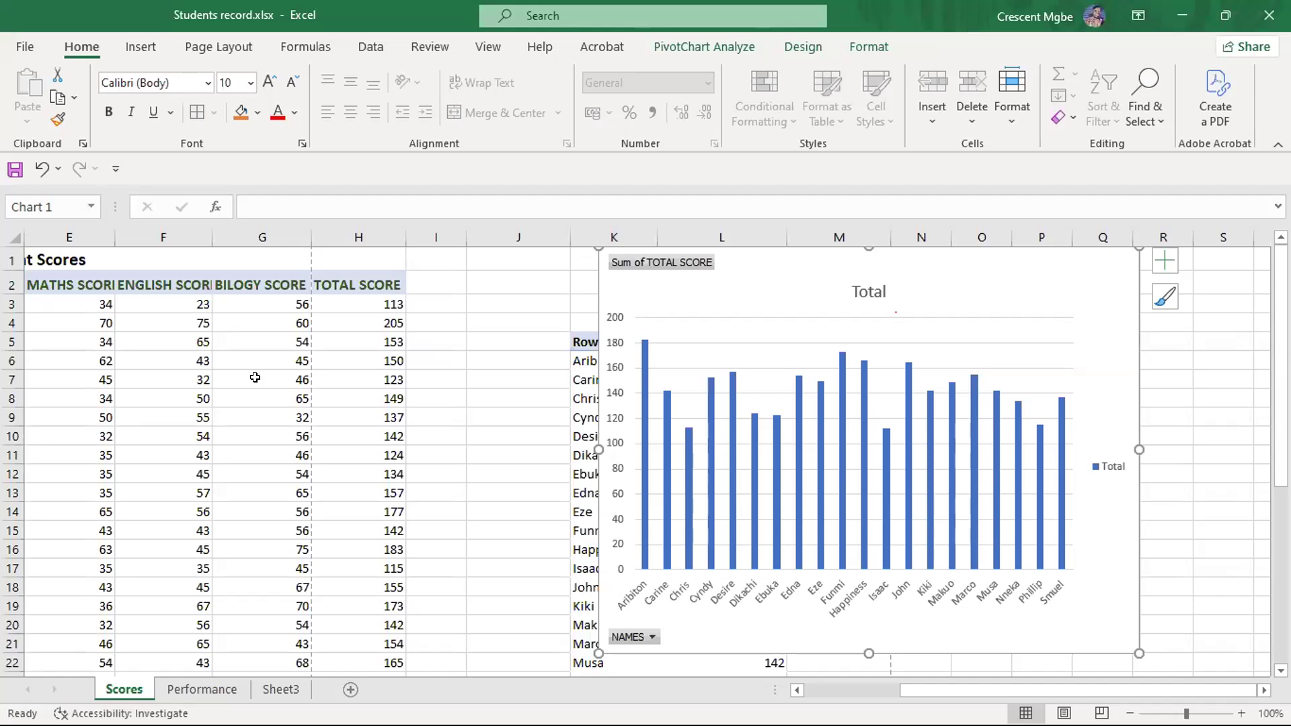
pyautogui.moveTo(787, 248); pyautogui.dragTo(901, 253)
pyautogui.press('Delete')
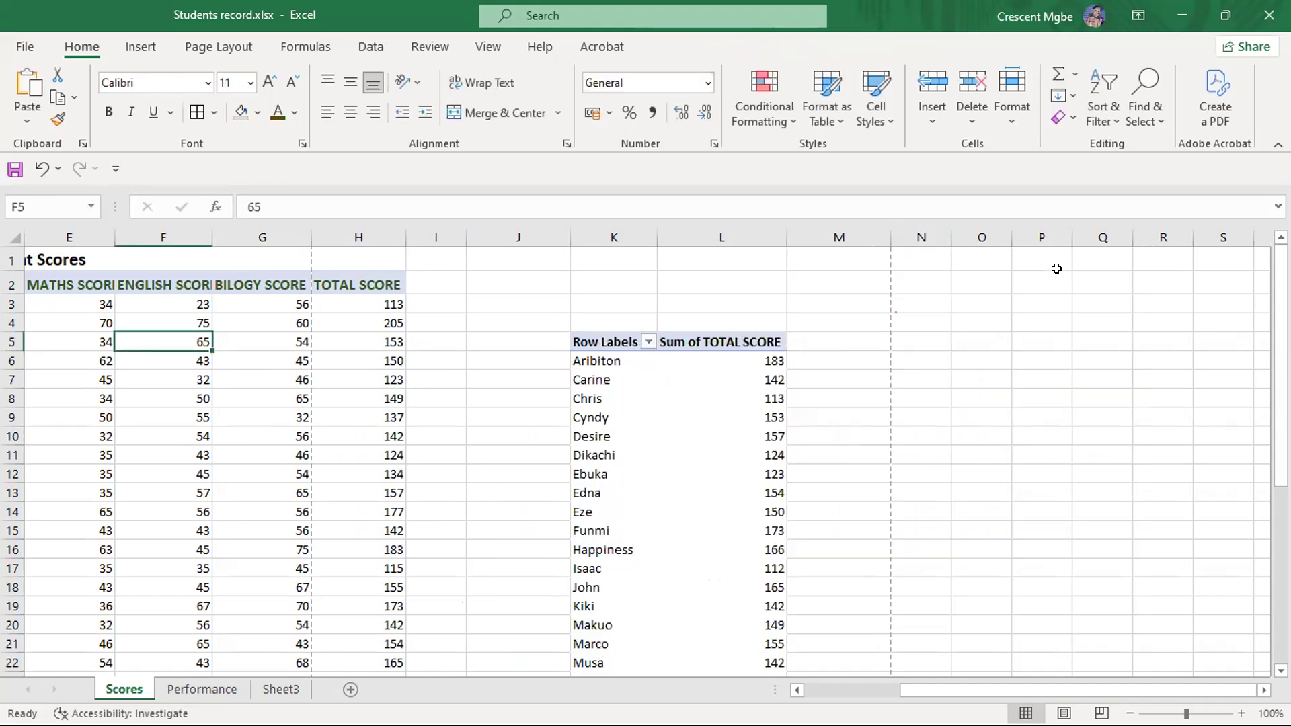
# - Try to clear the PivotTable from its value header and from a partial selection of K4:M22
pyautogui.click(690, 340)
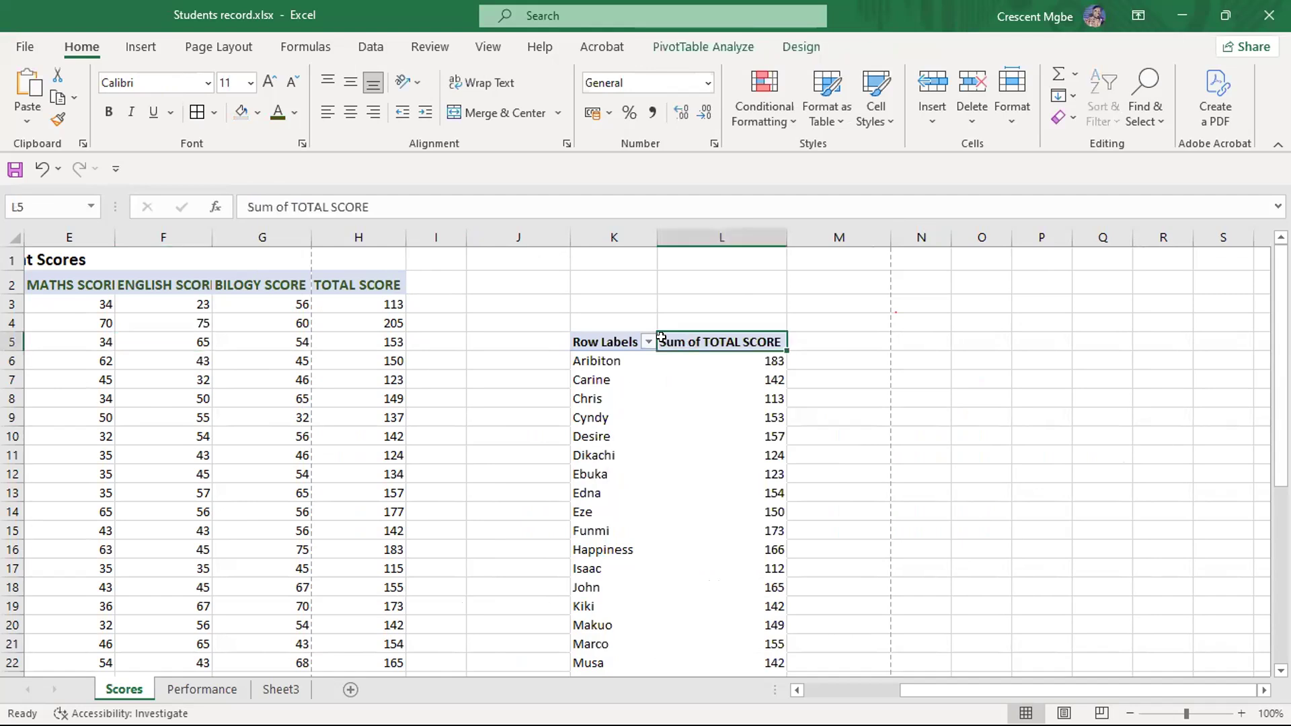
pyautogui.press('Delete')
pyautogui.click(669, 422)
pyautogui.moveTo(567, 317); pyautogui.dragTo(801, 660)
pyautogui.press('Delete')
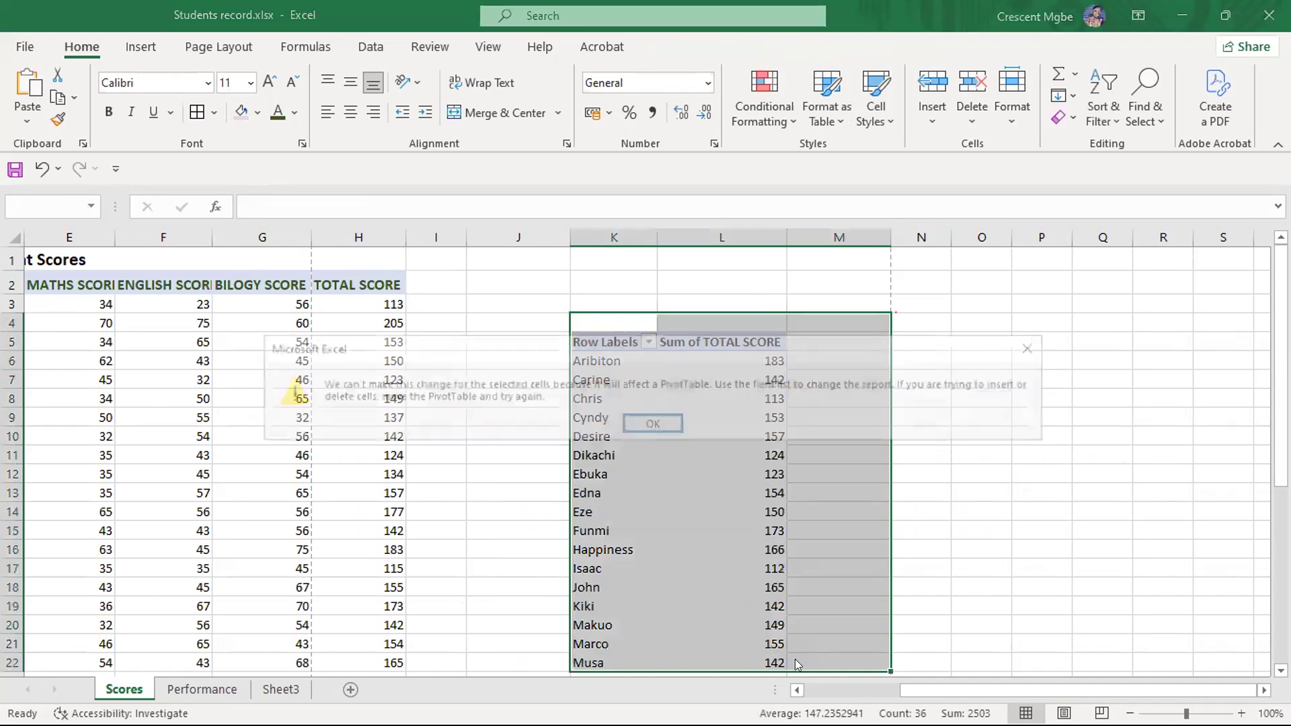
pyautogui.click(1037, 347)
pyautogui.scroll(-3, 937, 390)
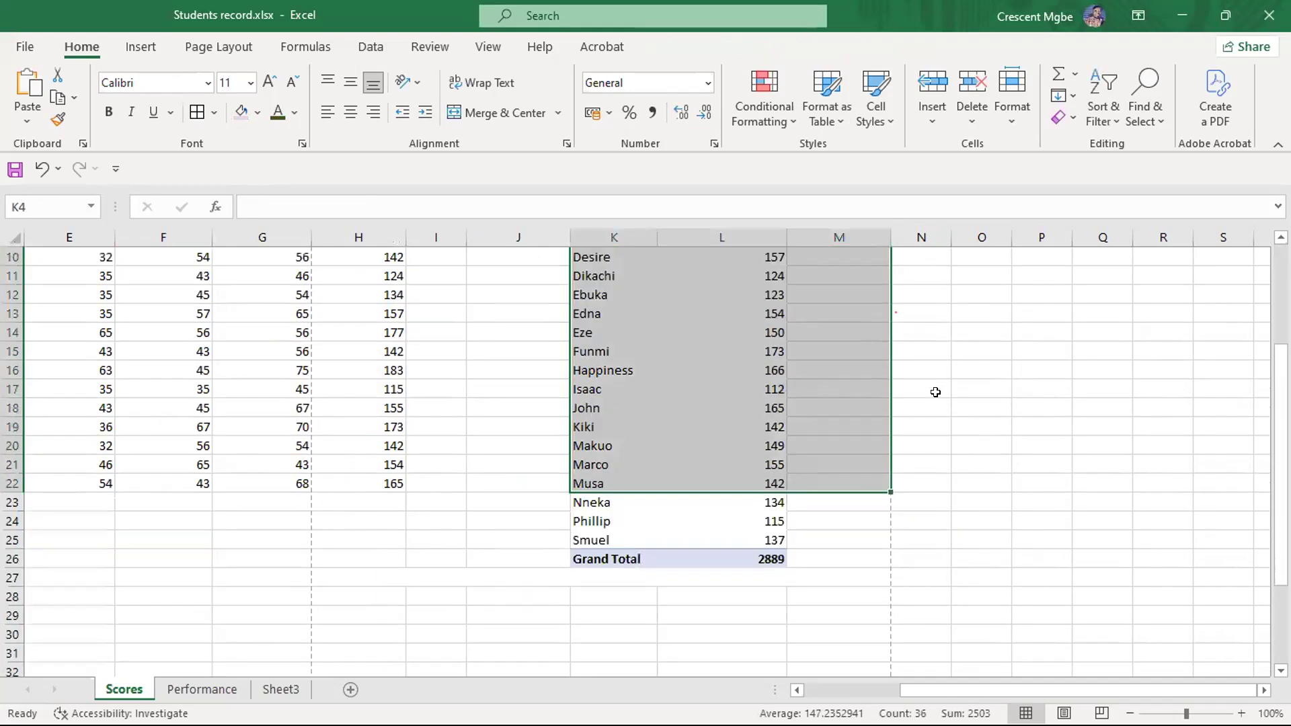
pyautogui.click(944, 538)
pyautogui.scroll(3, 543, 369)
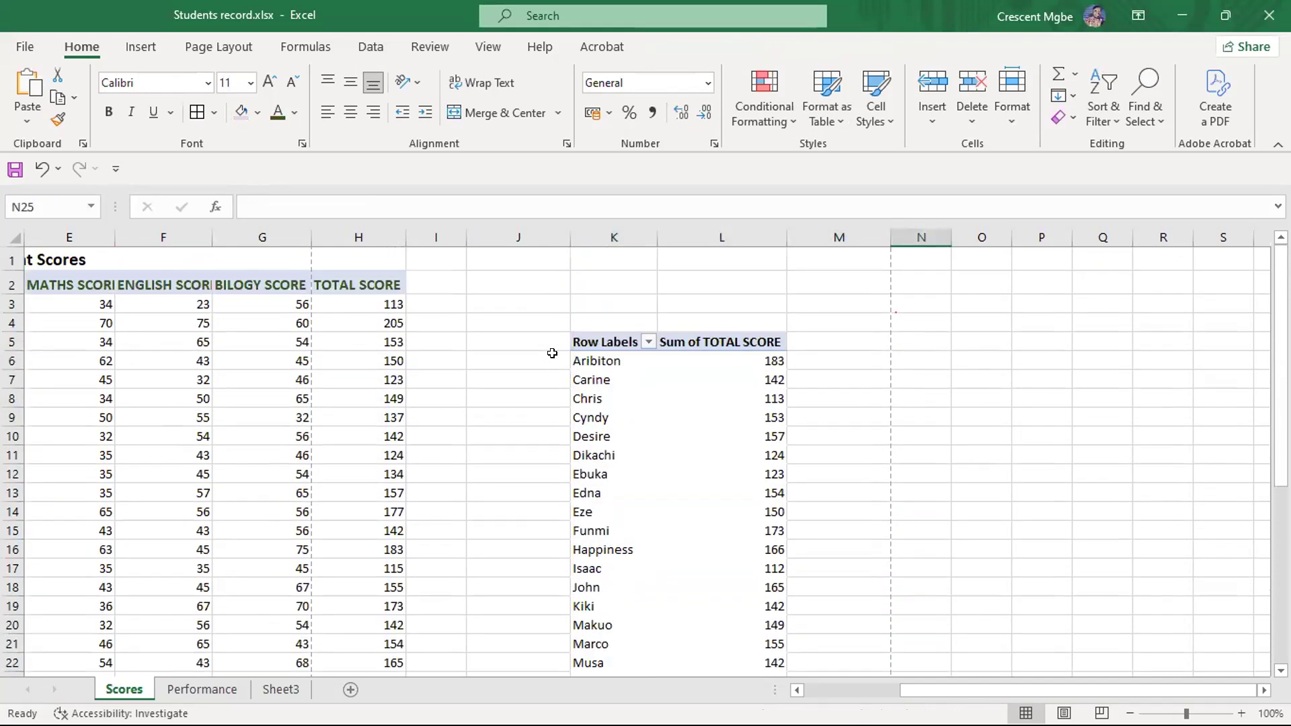
# - Select the entire PivotTable, including its Grand Total row, and delete it from the Scores sheet
pyautogui.moveTo(539, 330); pyautogui.dragTo(807, 700)
pyautogui.press('Delete')
pyautogui.scroll(2, 800, 659)
pyautogui.click(780, 415)
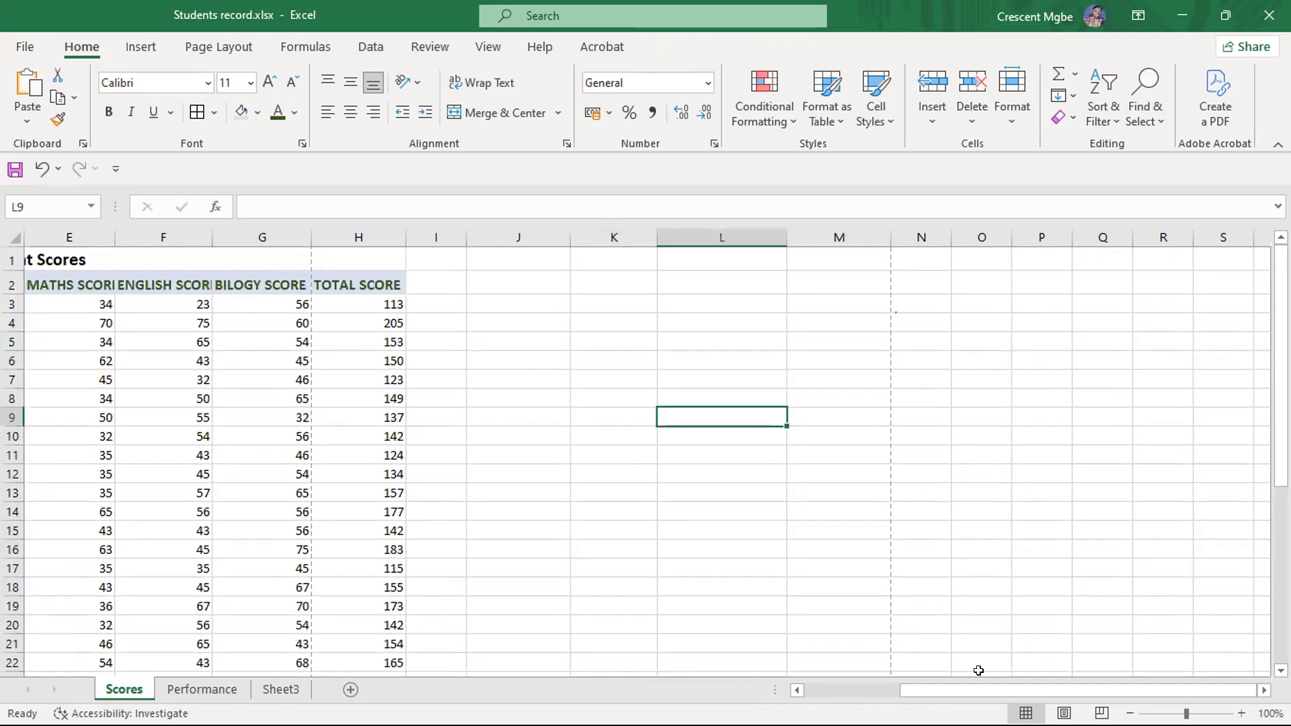
# - Review the full Student Scores table and inspect the TOTAL SCORE formula in H4
pyautogui.moveTo(997, 693); pyautogui.dragTo(903, 694)
pyautogui.scroll(-1, 630, 329)
pyautogui.scroll(1, 630, 328)
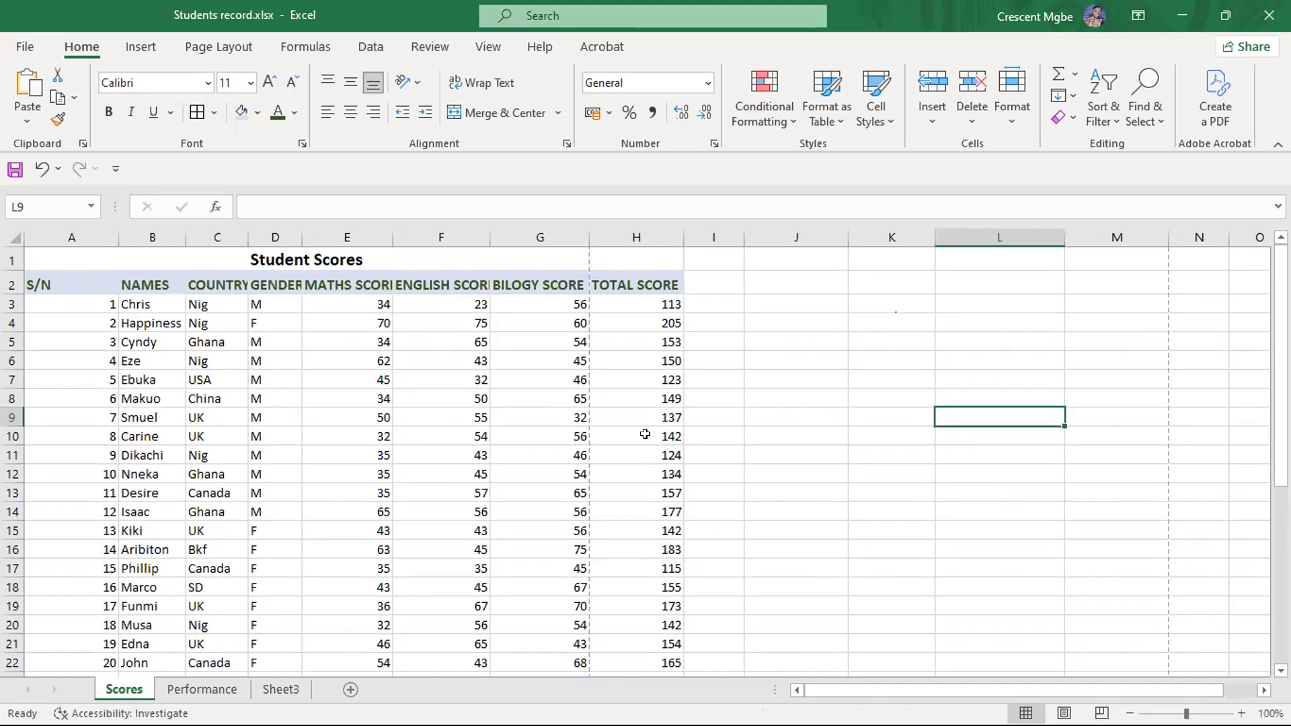
pyautogui.scroll(-2, 642, 403)
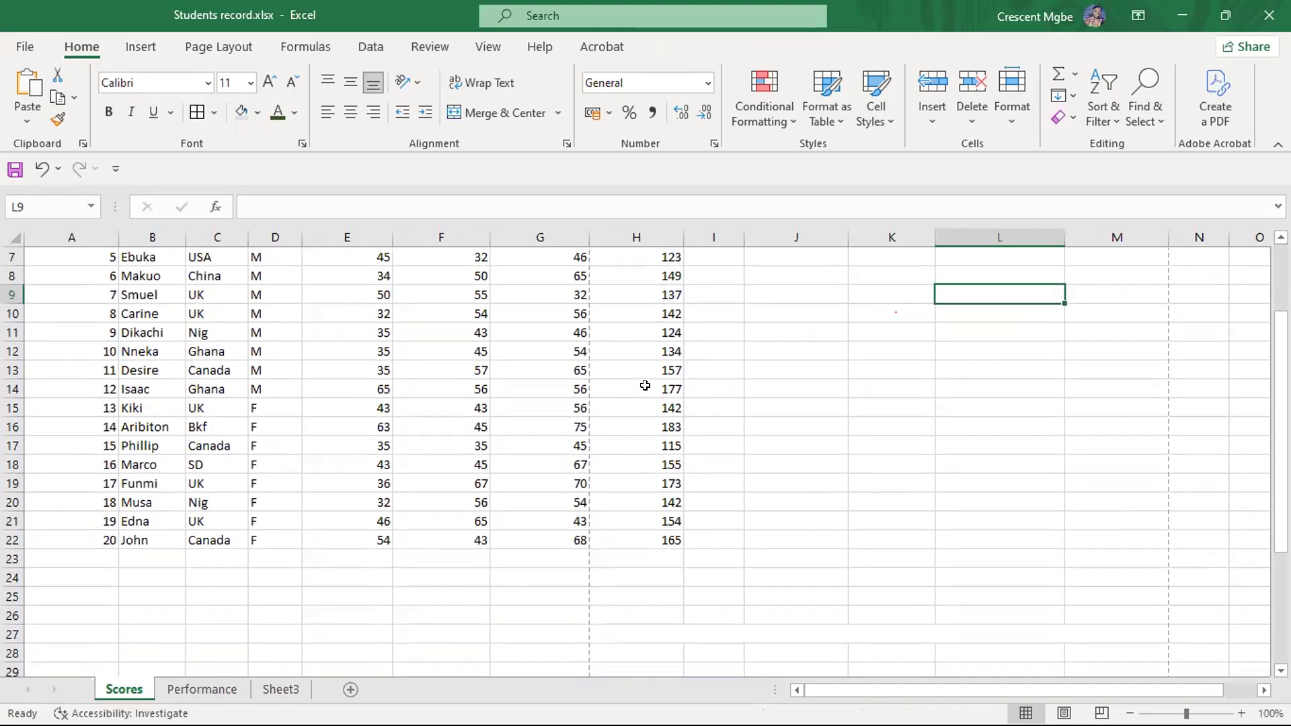
pyautogui.scroll(2, 656, 428)
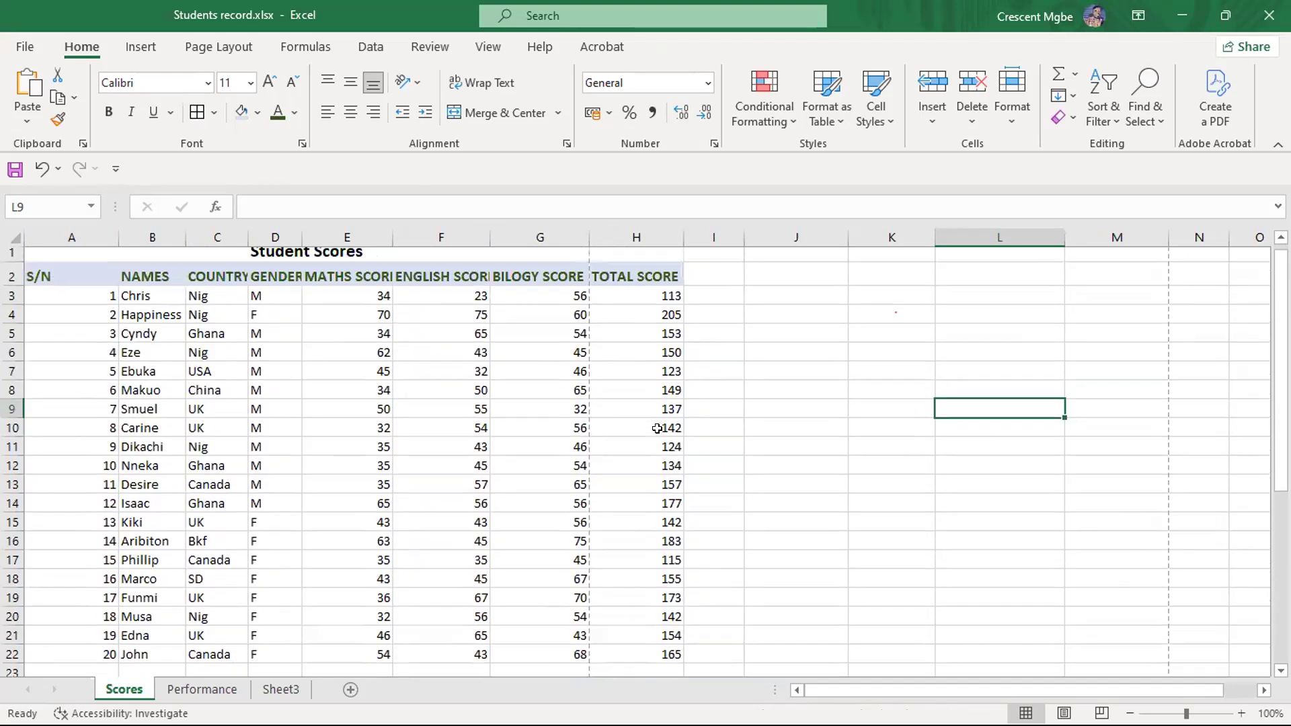
pyautogui.click(657, 317)
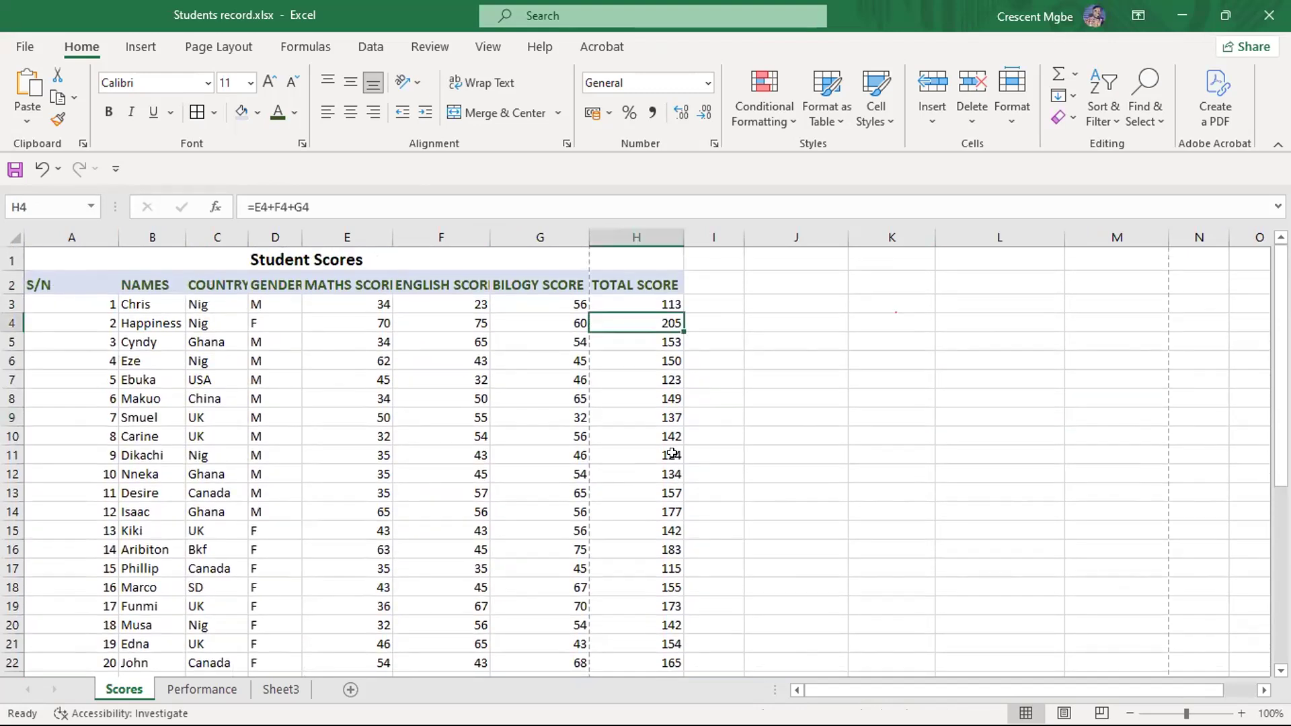
# - Enter the label G/TOTAL in B23 below the last student name and make it bold
pyautogui.scroll(-1, 671, 467)
pyautogui.click(369, 613)
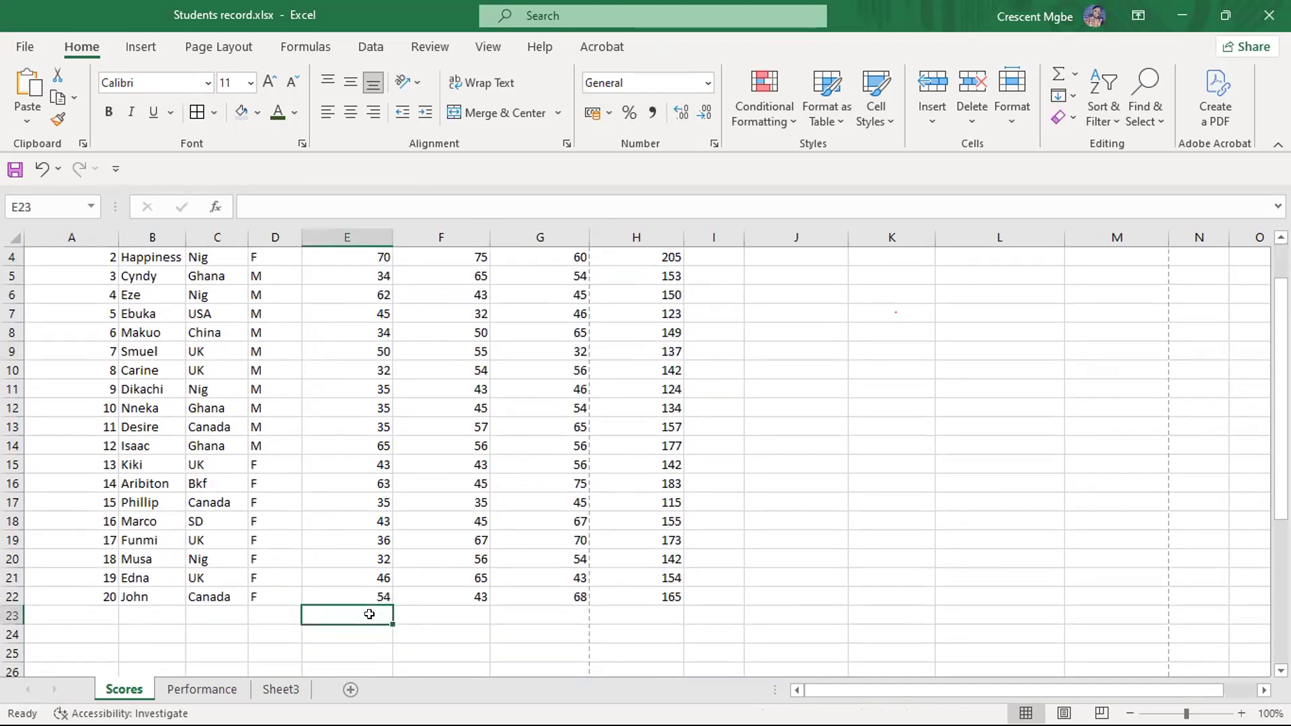
pyautogui.click(163, 617)
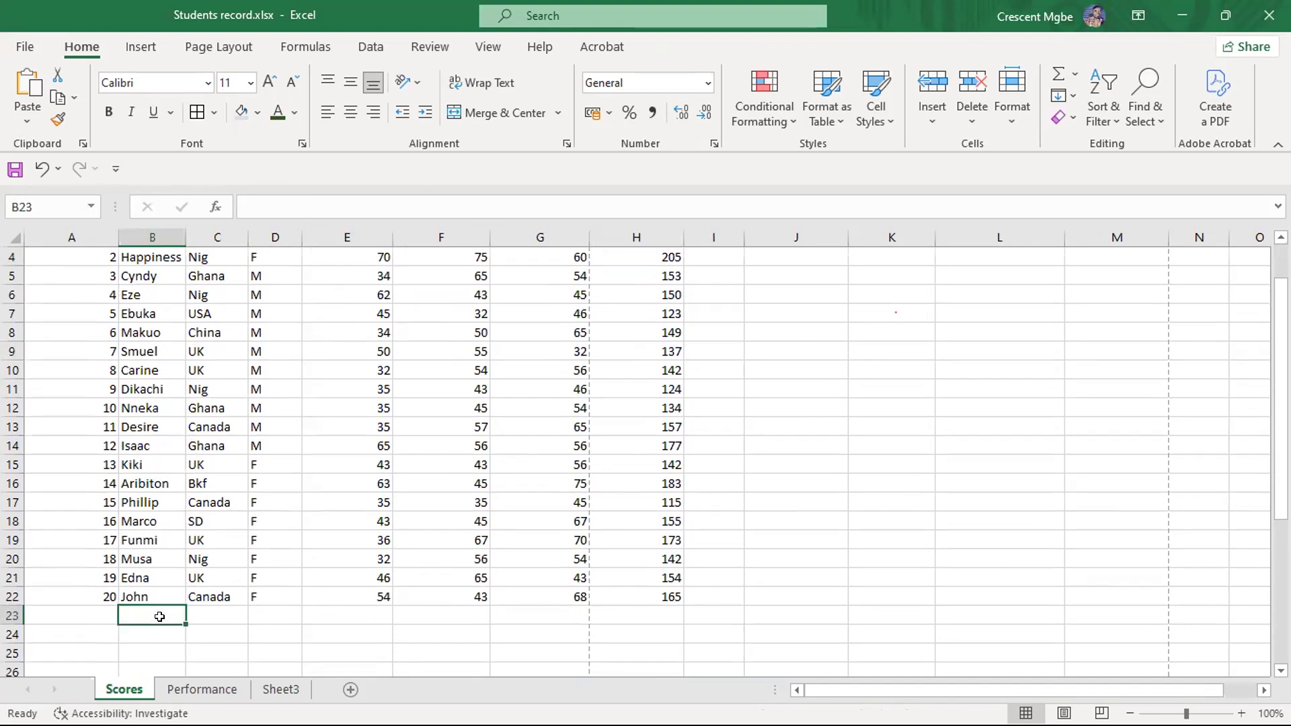
pyautogui.write('G/')
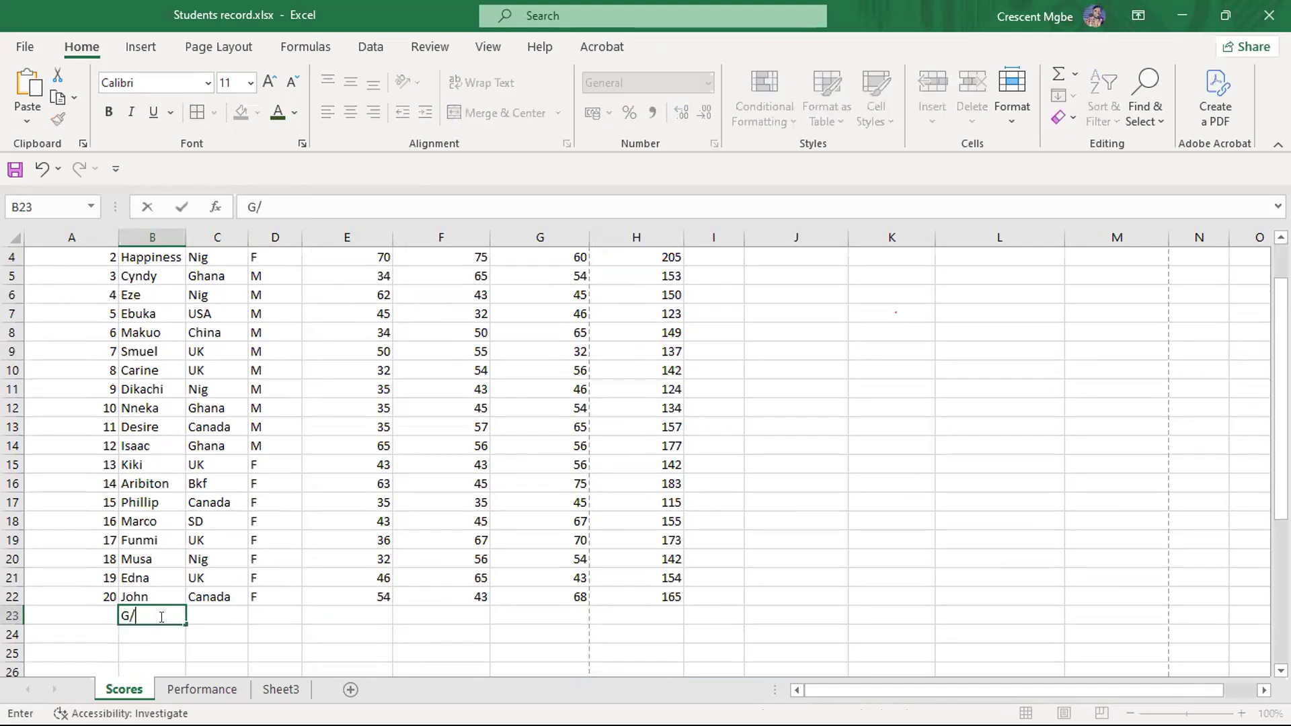
pyautogui.write('TOTAL')
pyautogui.click(121, 615)
pyautogui.click(204, 632)
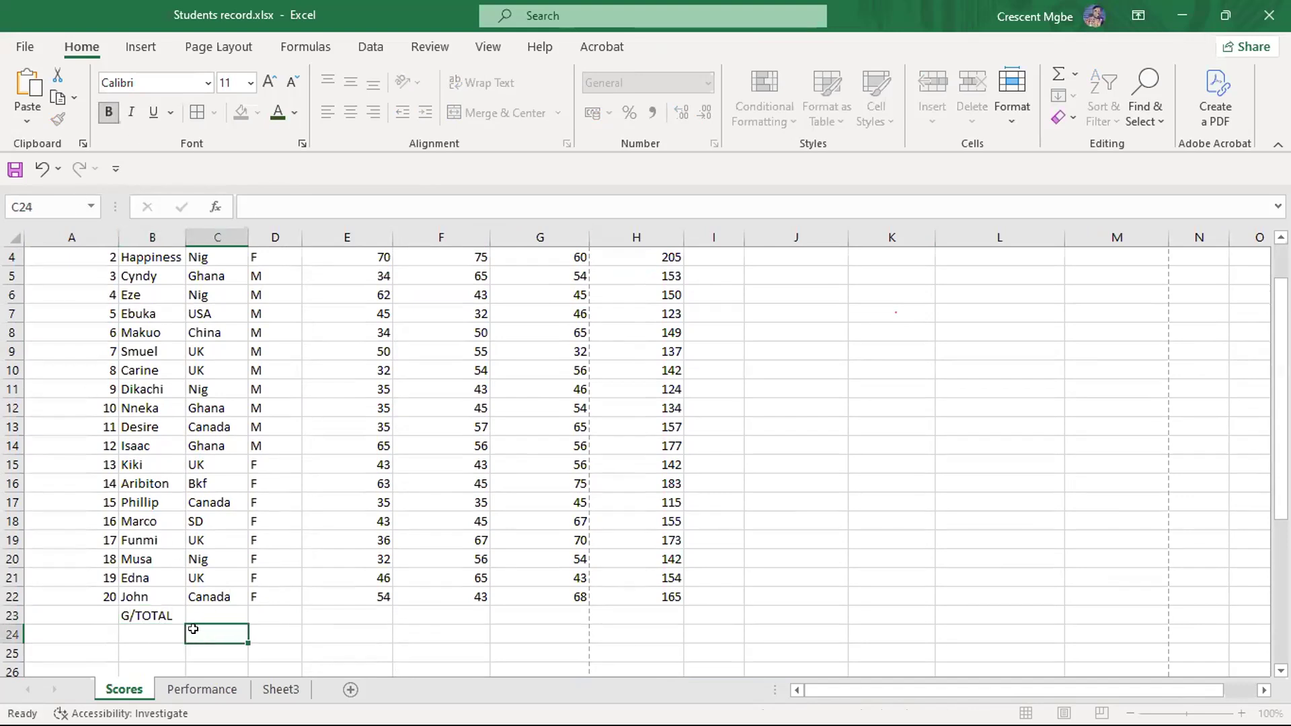
pyautogui.click(158, 614)
pyautogui.click(109, 111)
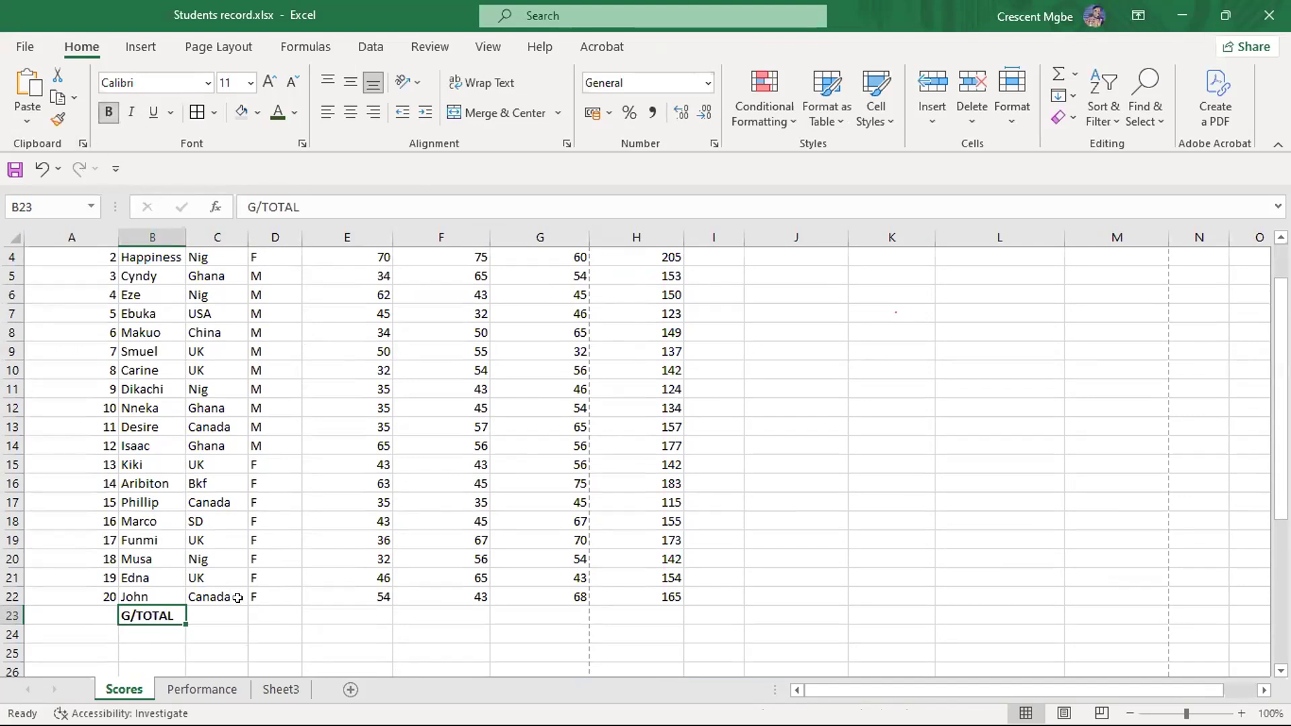
# - Try to total the maths scores in E23 by adding the cells one by one, as =E3+E4+E5
pyautogui.click(369, 613)
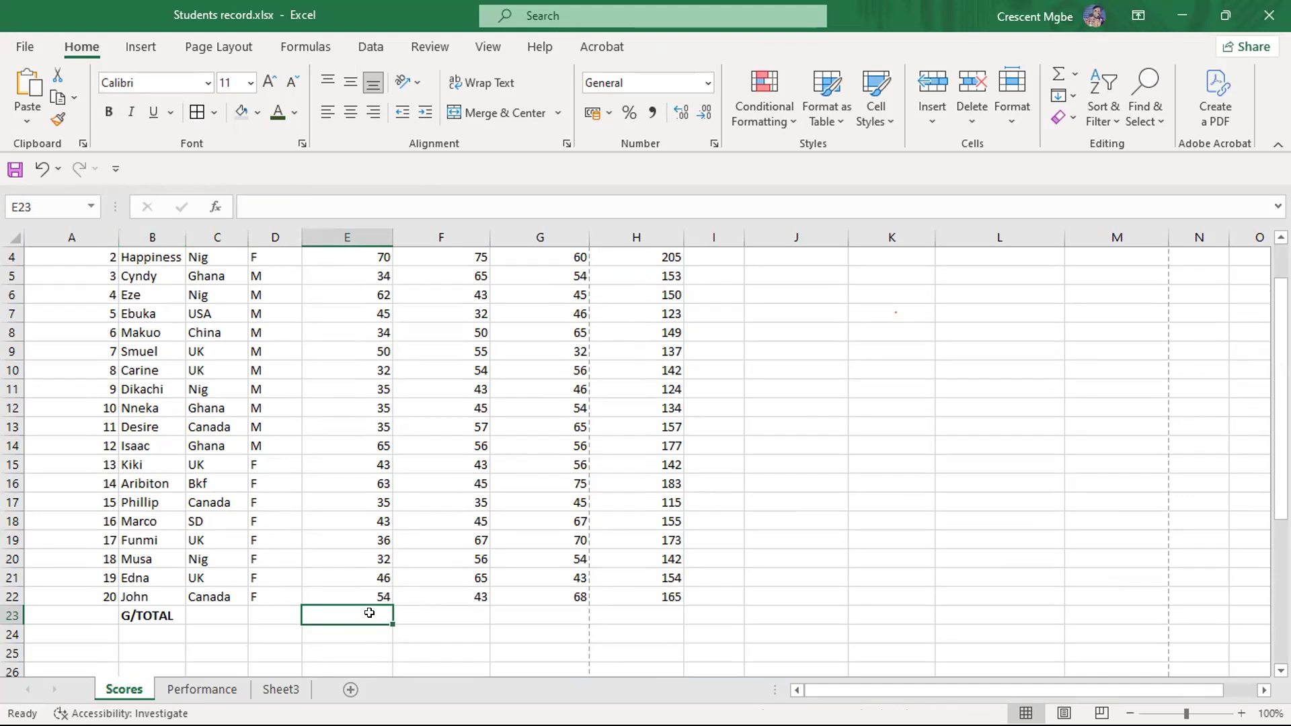
pyautogui.write('=')
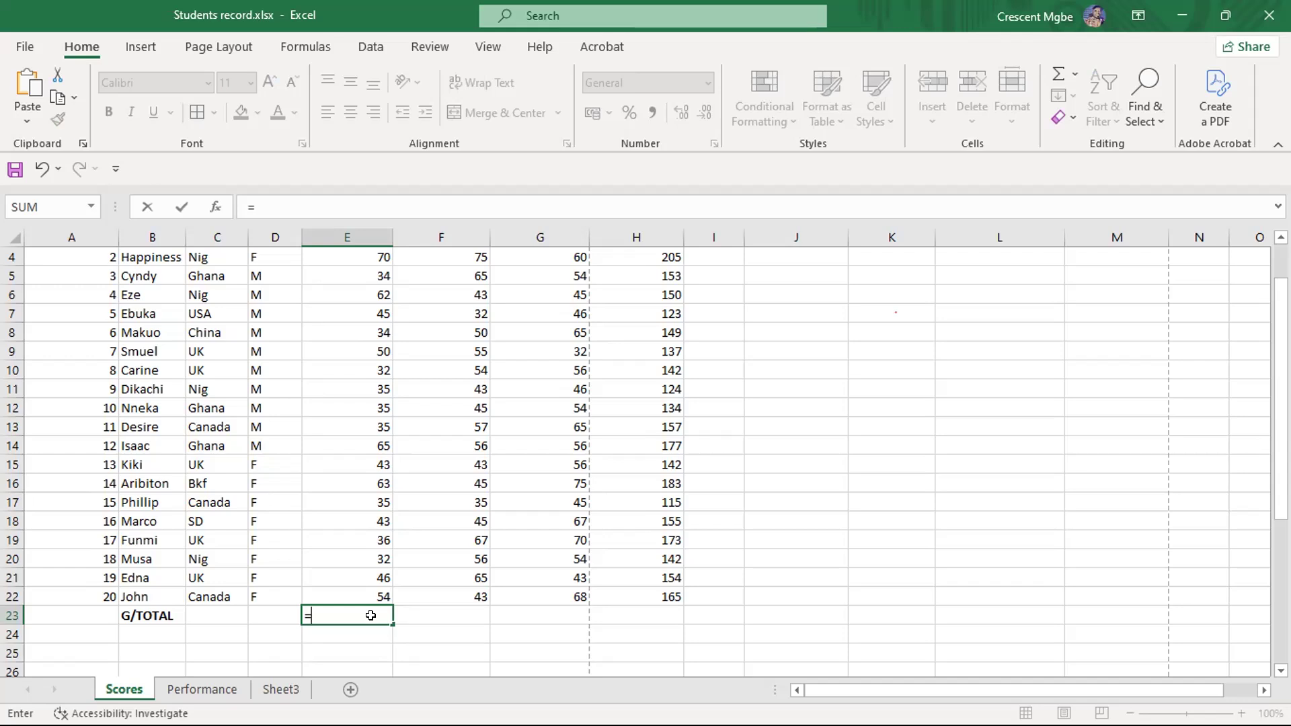
pyautogui.scroll(1, 370, 613)
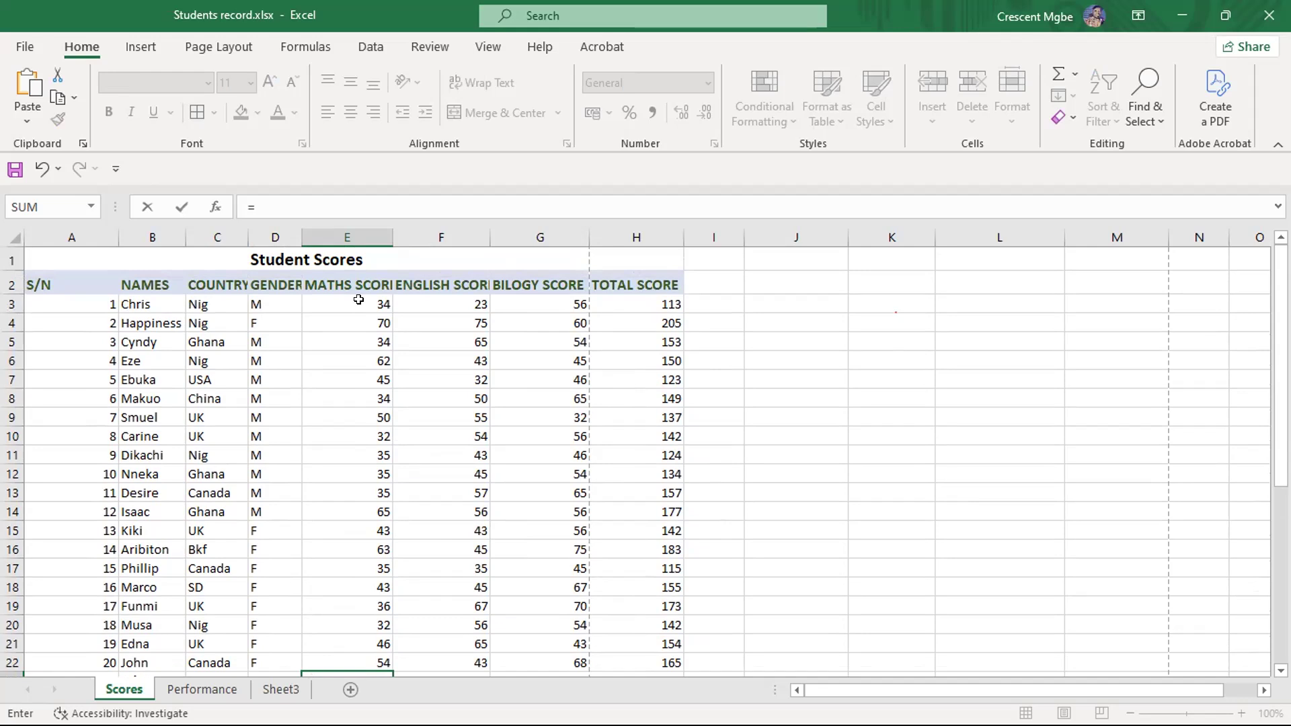
pyautogui.scroll(-1, 359, 300)
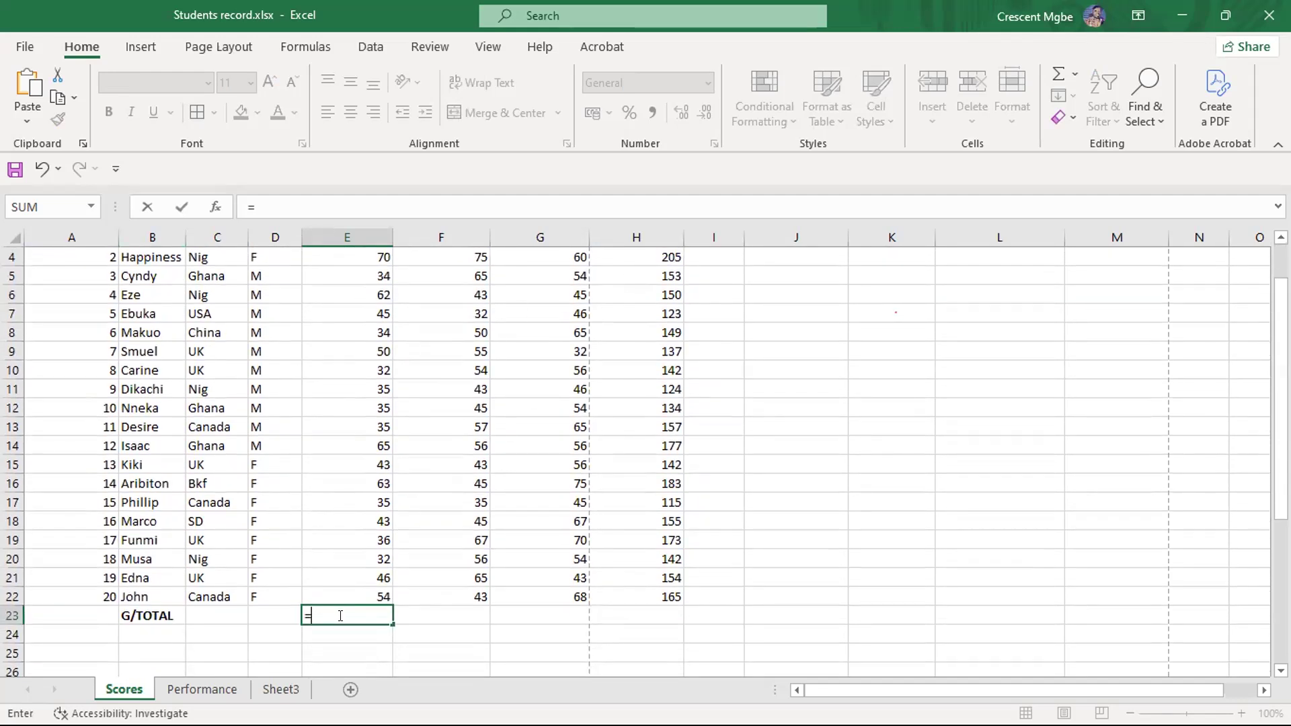
pyautogui.scroll(1, 343, 332)
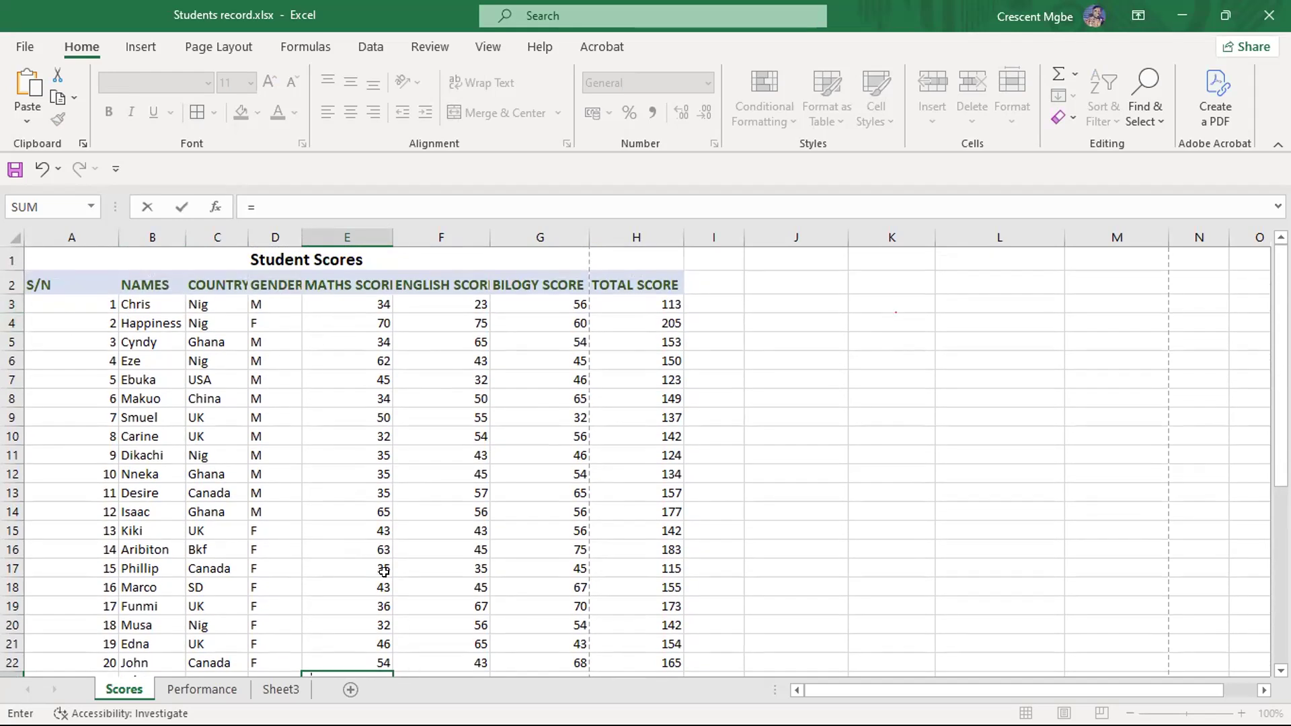
pyautogui.scroll(-1, 380, 558)
pyautogui.scroll(1, 357, 403)
pyautogui.click(361, 299)
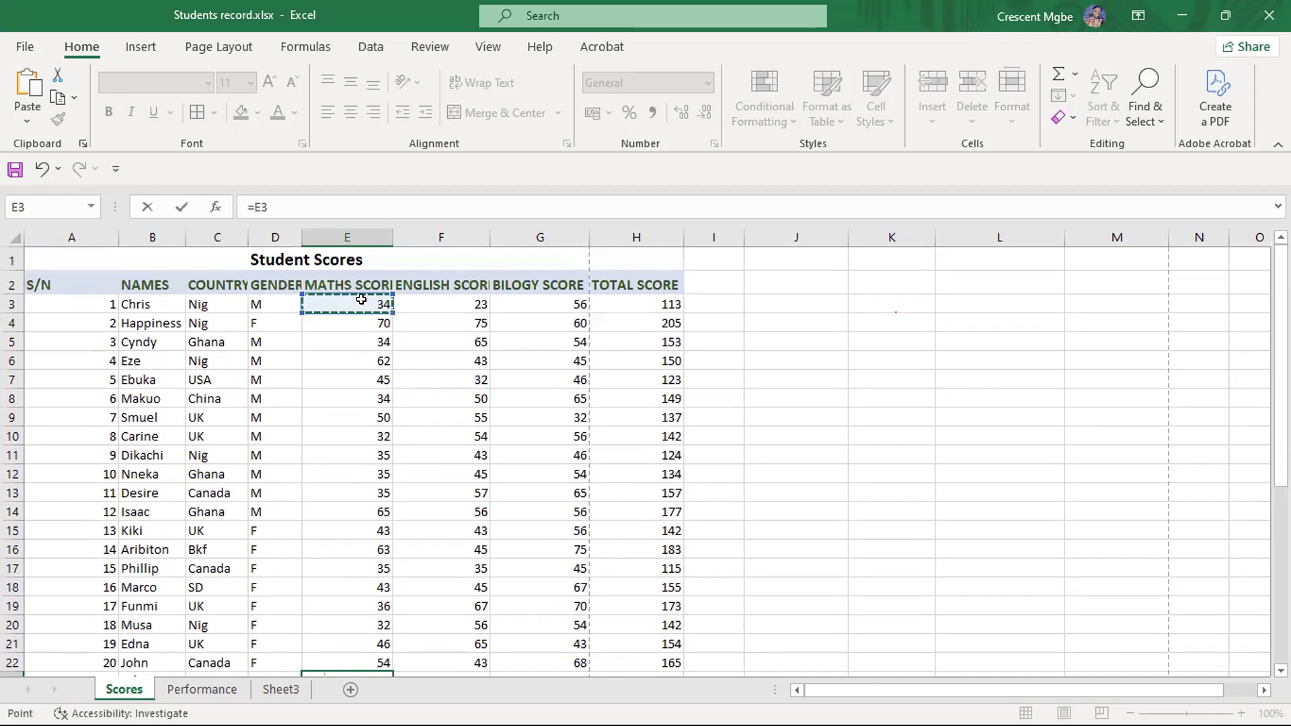
pyautogui.scroll(-2, 356, 440)
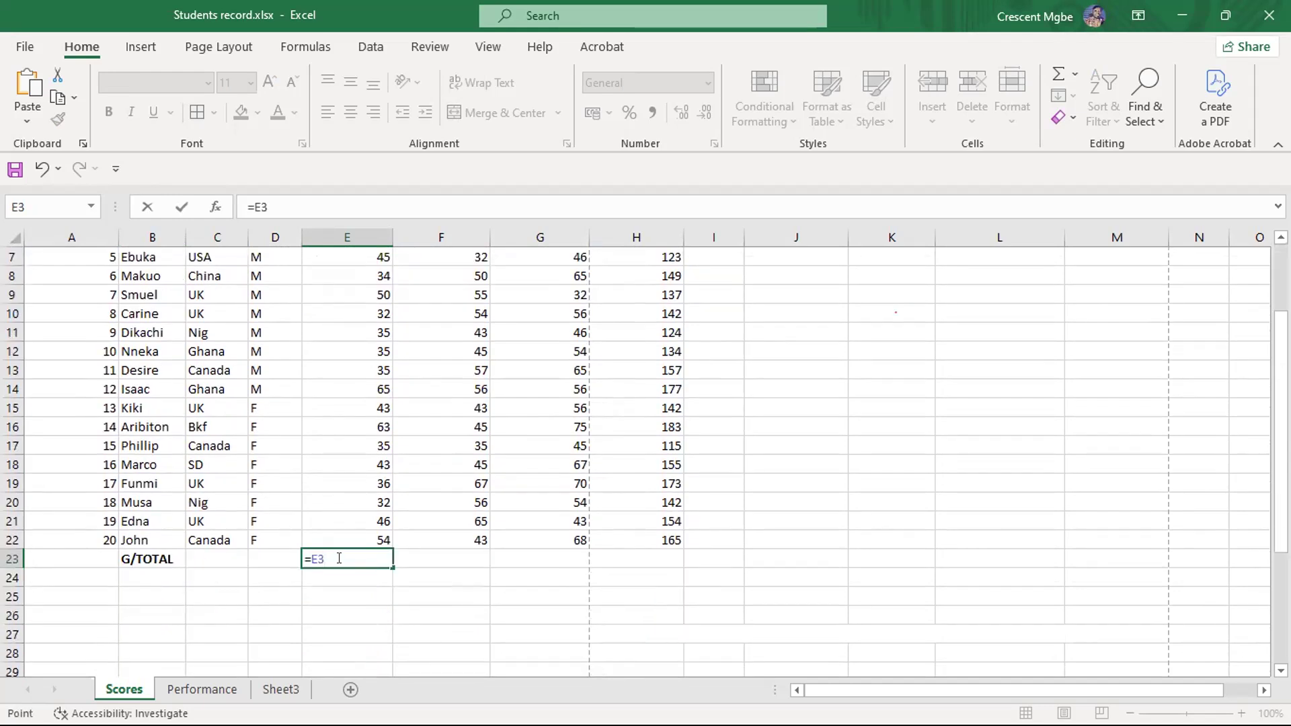
pyautogui.write('+')
pyautogui.scroll(2, 339, 559)
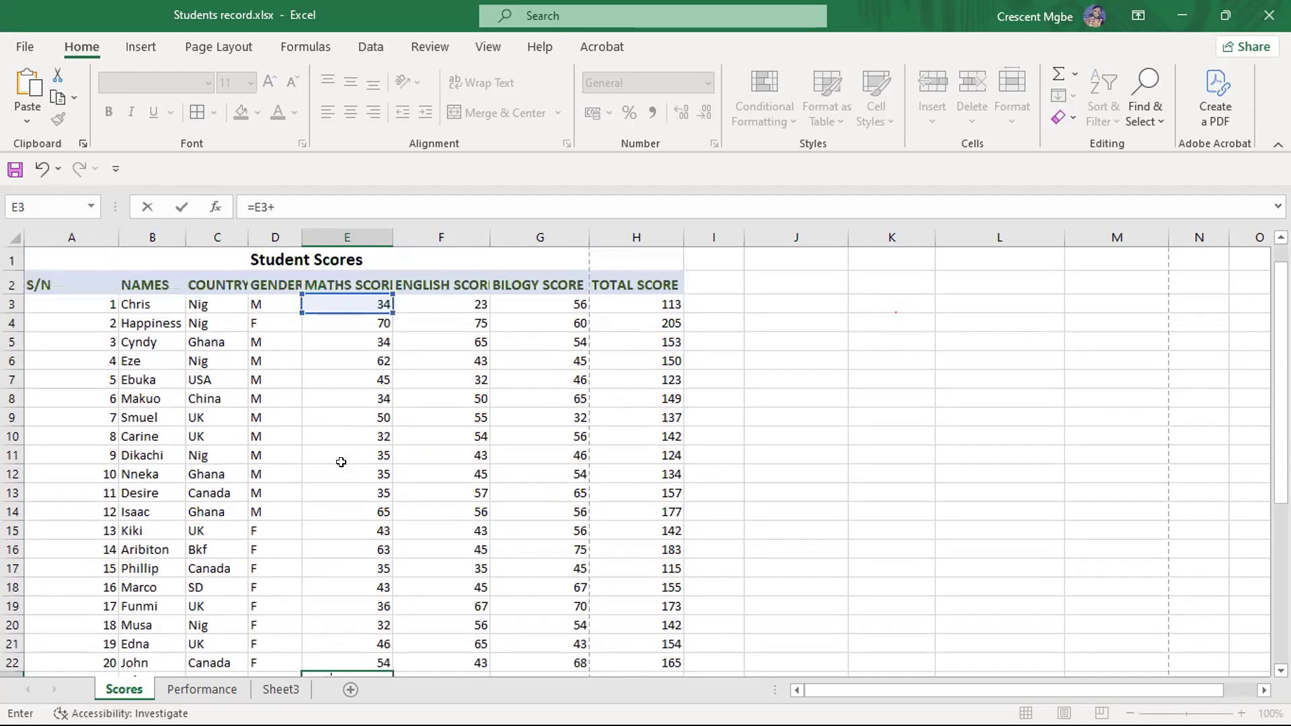
pyautogui.click(357, 324)
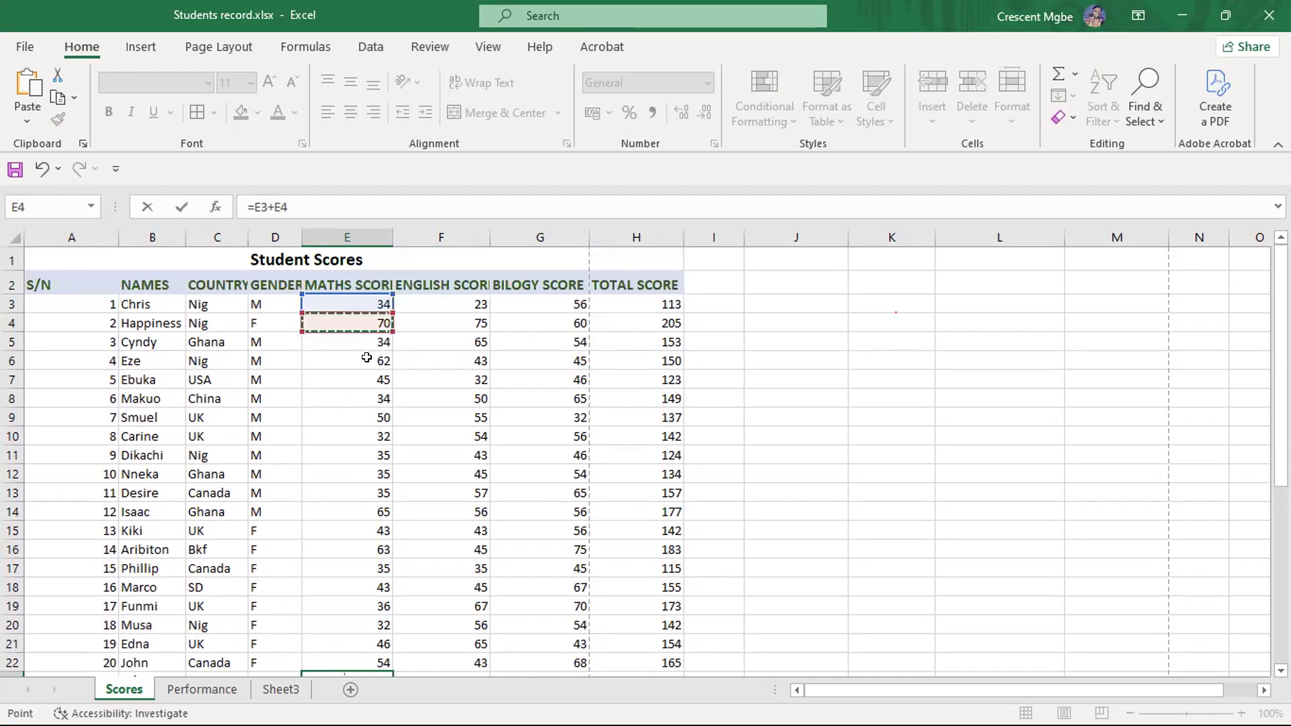
pyautogui.scroll(-2, 367, 360)
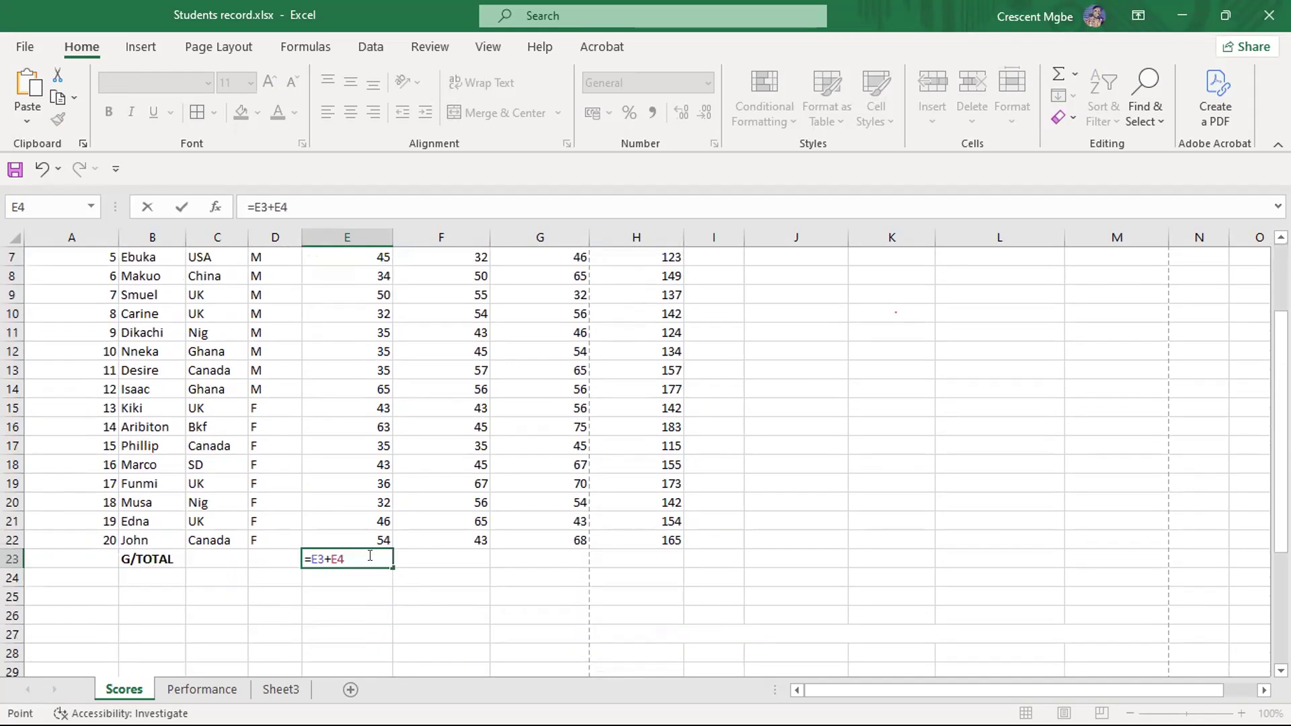
pyautogui.write('+')
pyautogui.scroll(2, 369, 555)
pyautogui.click(351, 339)
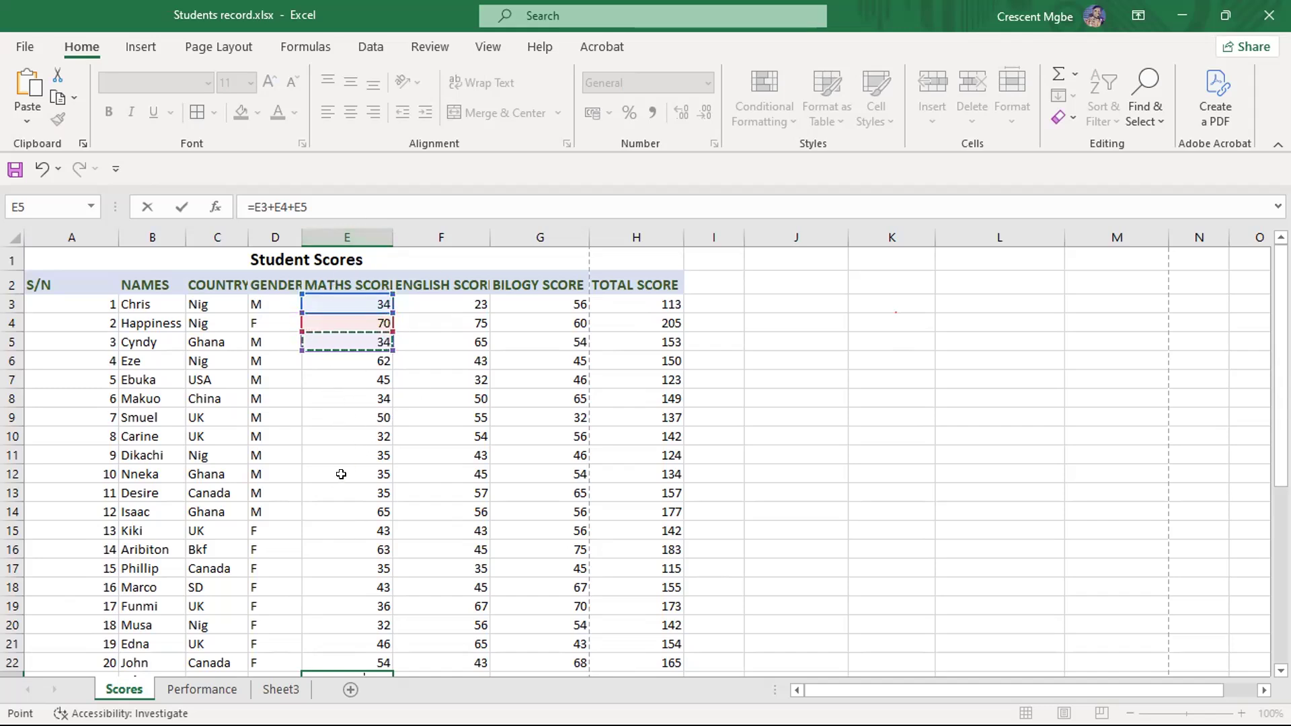
# - Remove all the cell references from the unfinished formula in E23, keeping only the equals sign
pyautogui.scroll(-2, 376, 626)
pyautogui.click(370, 556)
pyautogui.press('BackSpace')
pyautogui.press('BackSpace')
pyautogui.press('BackSpace')
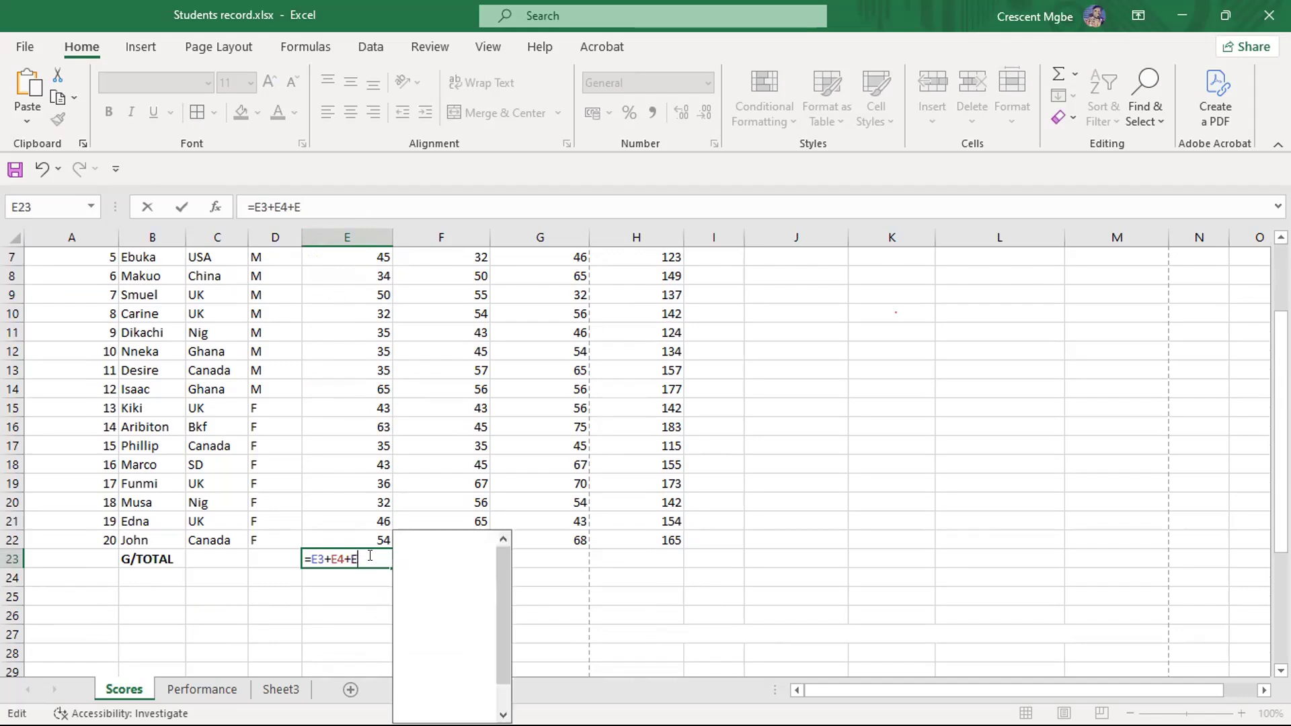
pyautogui.press('BackSpace')
pyautogui.press('BackSpace')
pyautogui.press('BackSpace')
pyautogui.press('BackSpace')
pyautogui.press('BackSpace')
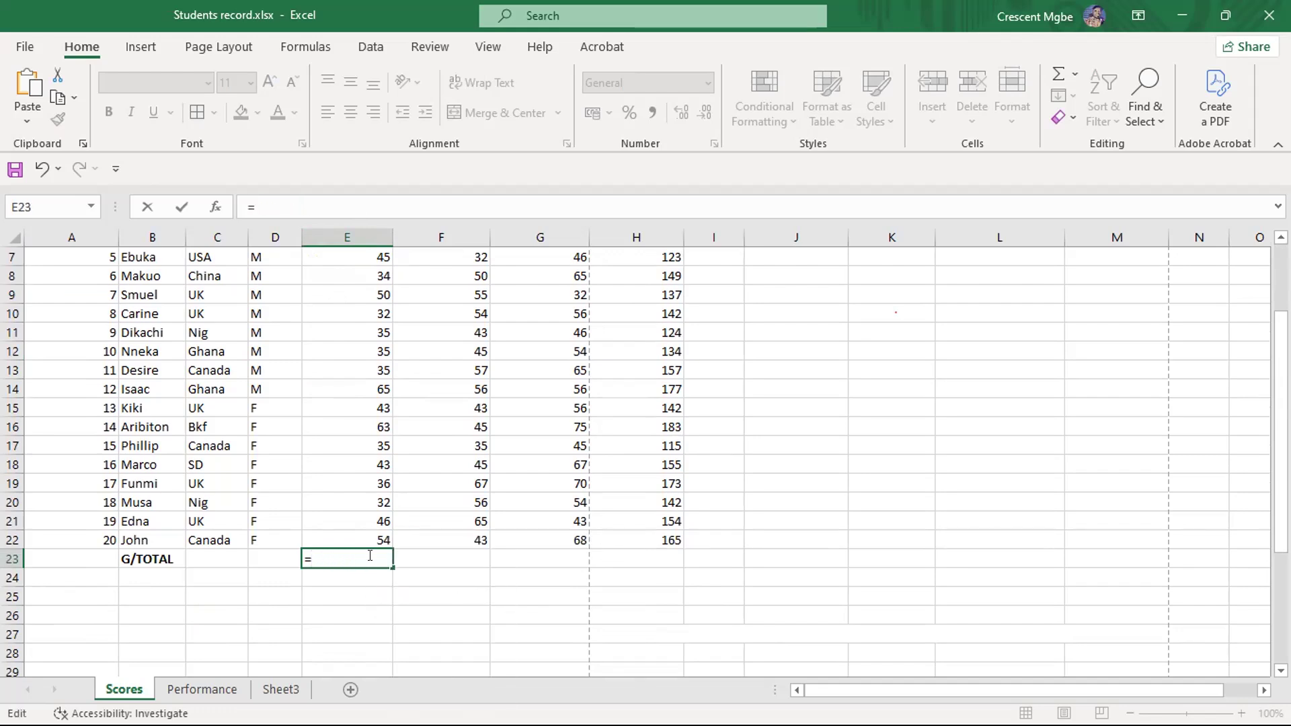
# - Try to total the maths scores in E23 with the plain range formula =E3:E22, and undo the entry
pyautogui.scroll(2, 340, 343)
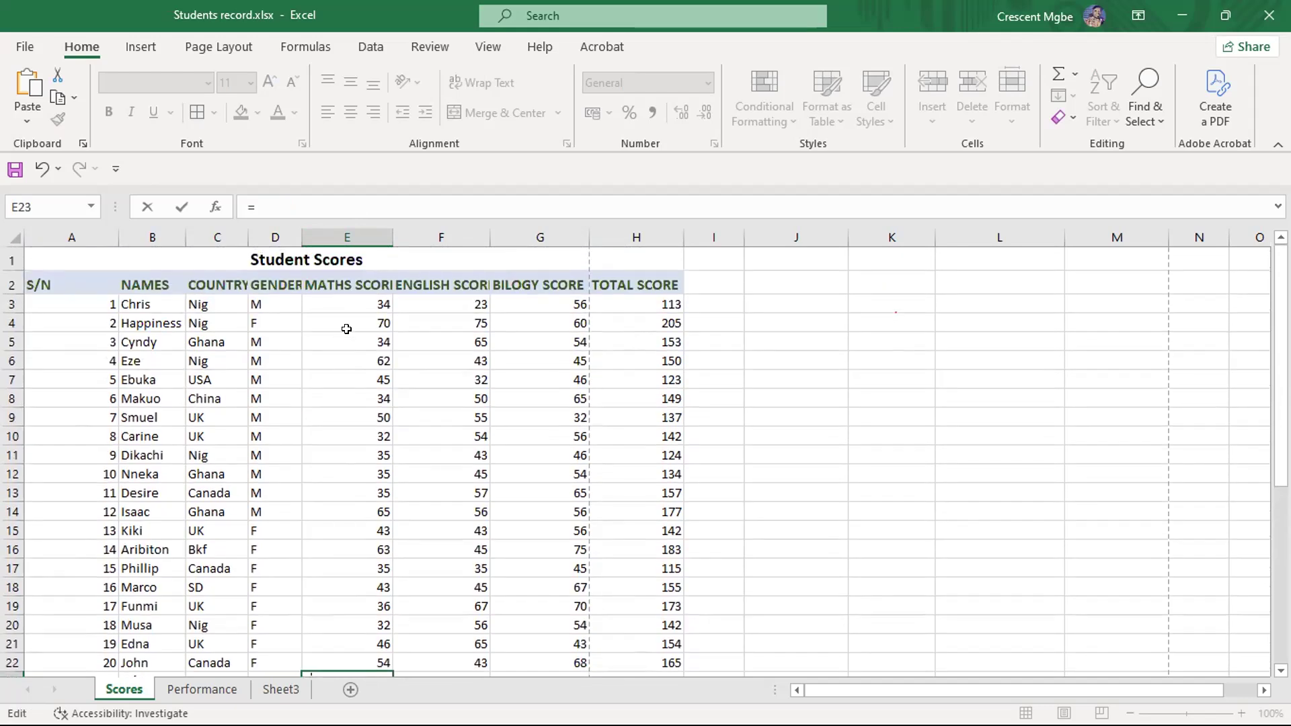
pyautogui.moveTo(351, 299); pyautogui.dragTo(368, 646)
pyautogui.scroll(-4, 345, 527)
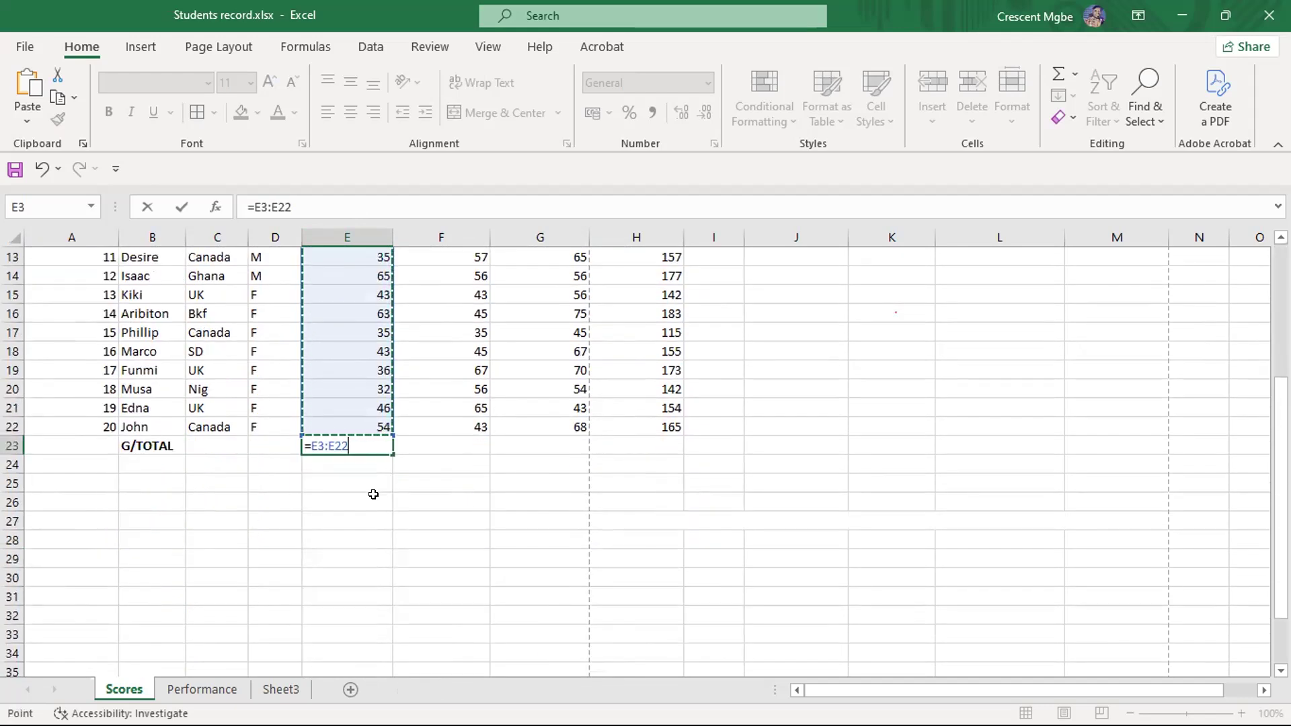
pyautogui.press('Return')
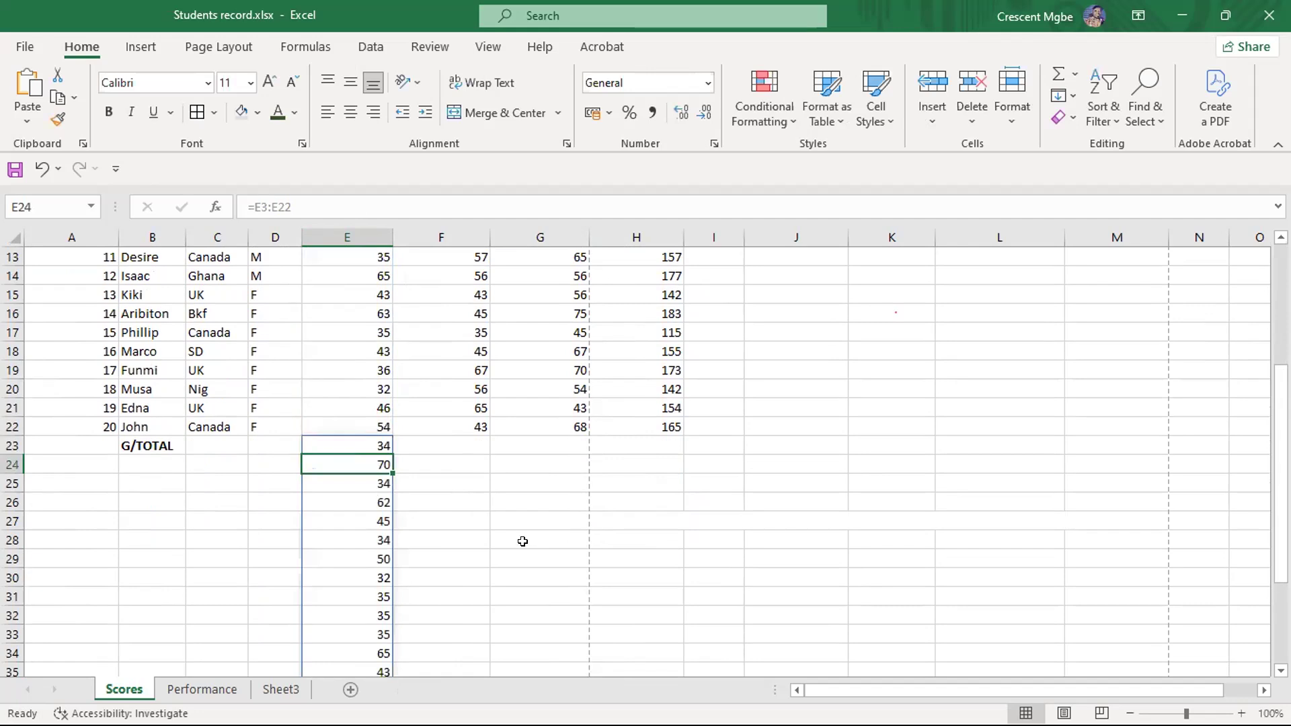
pyautogui.hotkey('ctrl', 'z')
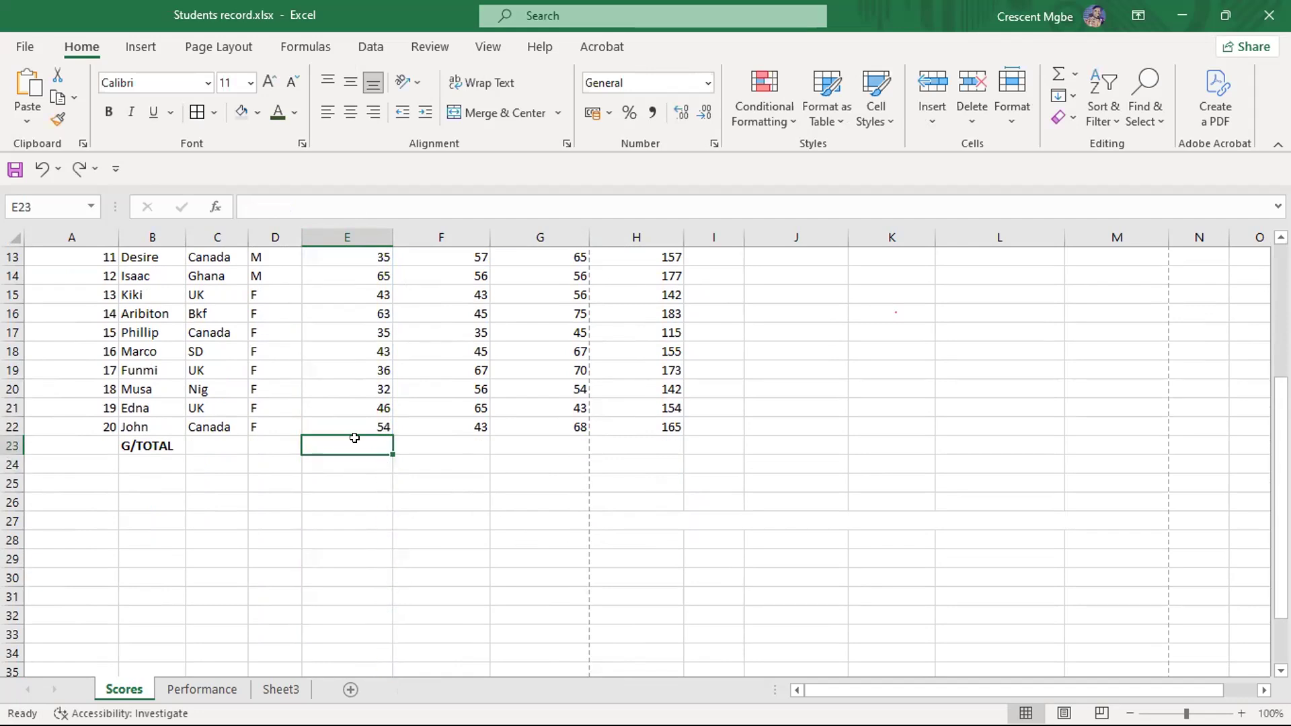
# - Try the range formula in parentheses, =(E3:E22), in E23 and undo the entry
pyautogui.write('=')
pyautogui.scroll(4, 354, 439)
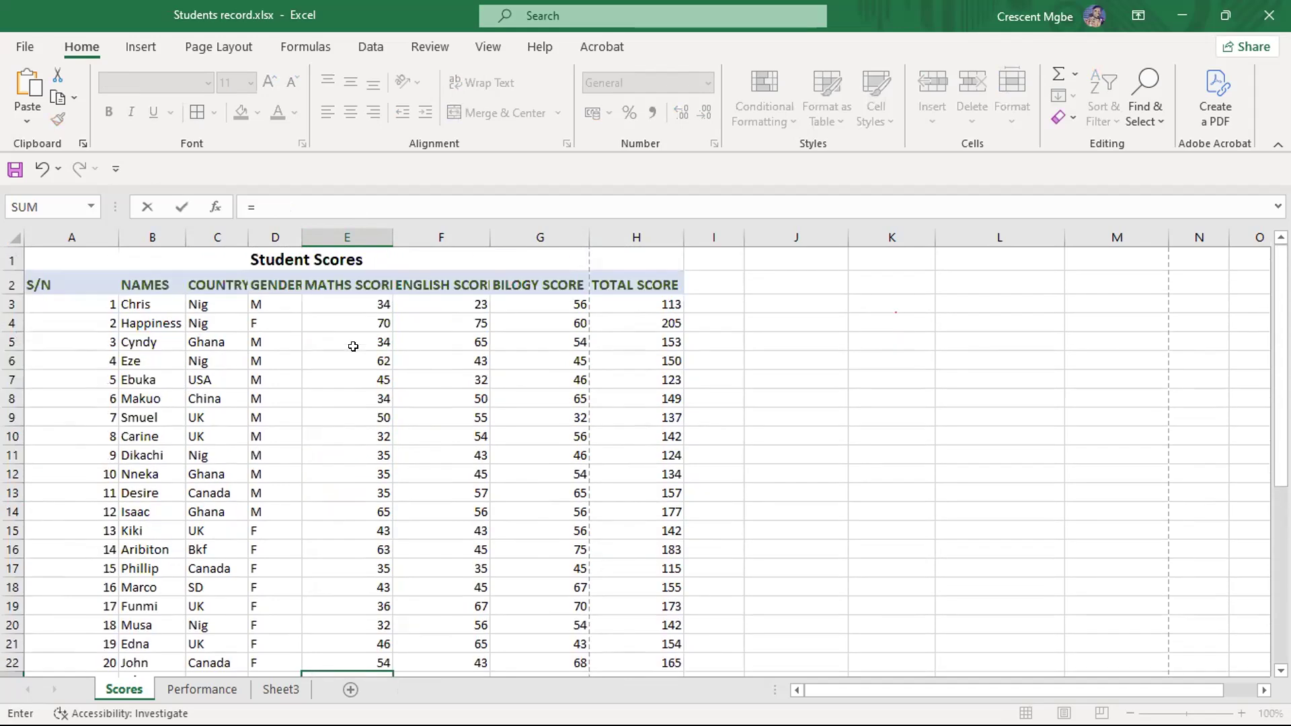
pyautogui.moveTo(354, 304); pyautogui.dragTo(376, 612)
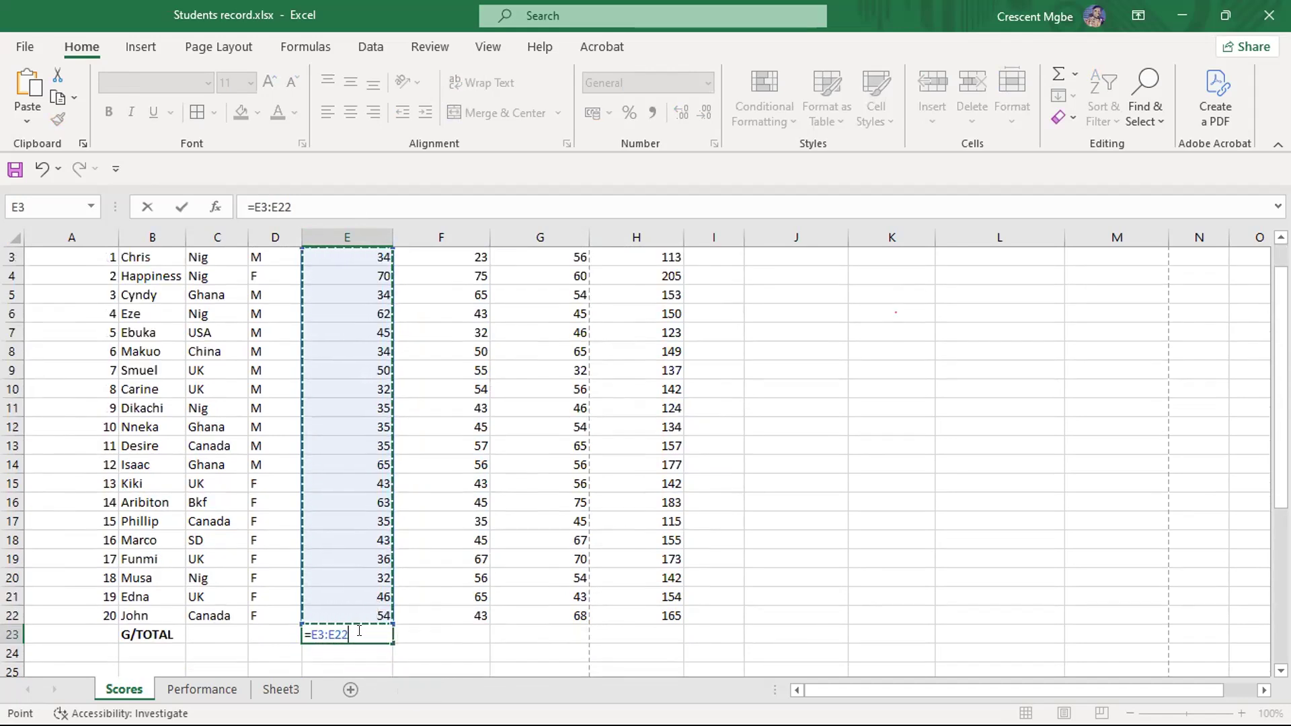
pyautogui.click(359, 630)
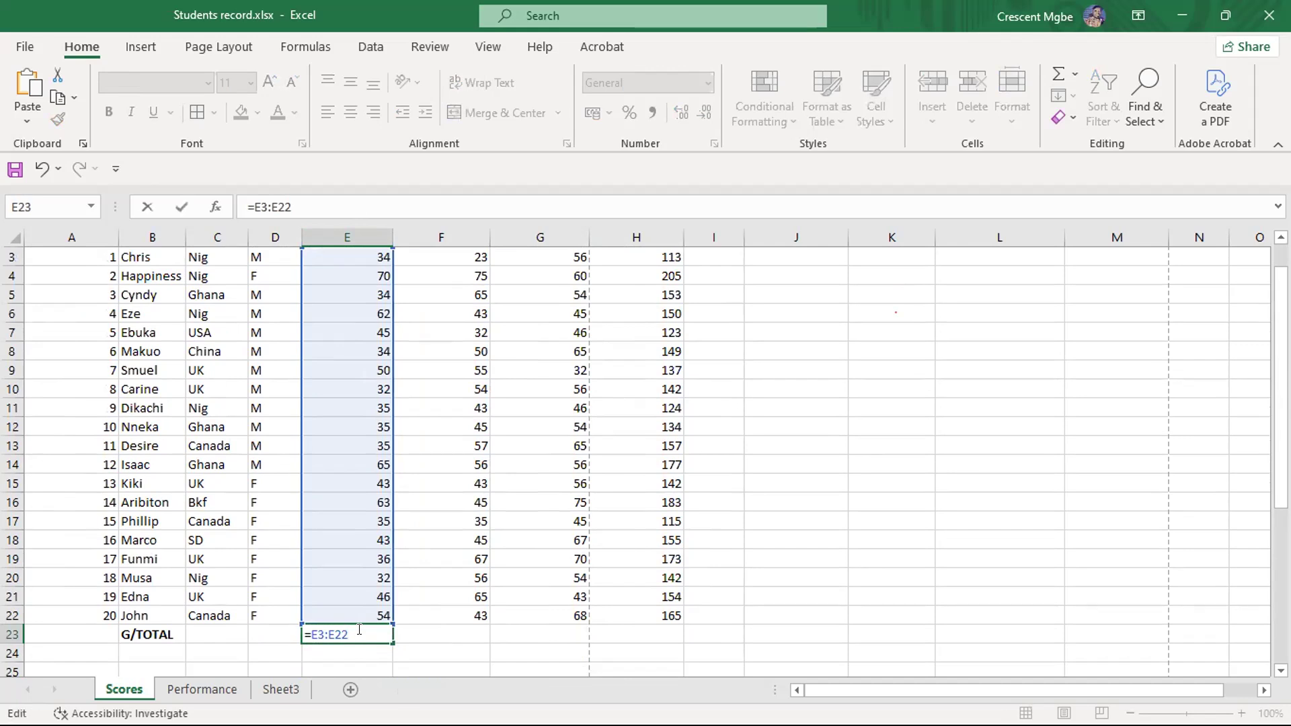
pyautogui.write(')')
pyautogui.press('Left')
pyautogui.press('Left')
pyautogui.press('Left')
pyautogui.press('Left')
pyautogui.press('Left')
pyautogui.press('Left')
pyautogui.press('Left')
pyautogui.write('(')
pyautogui.press('Return')
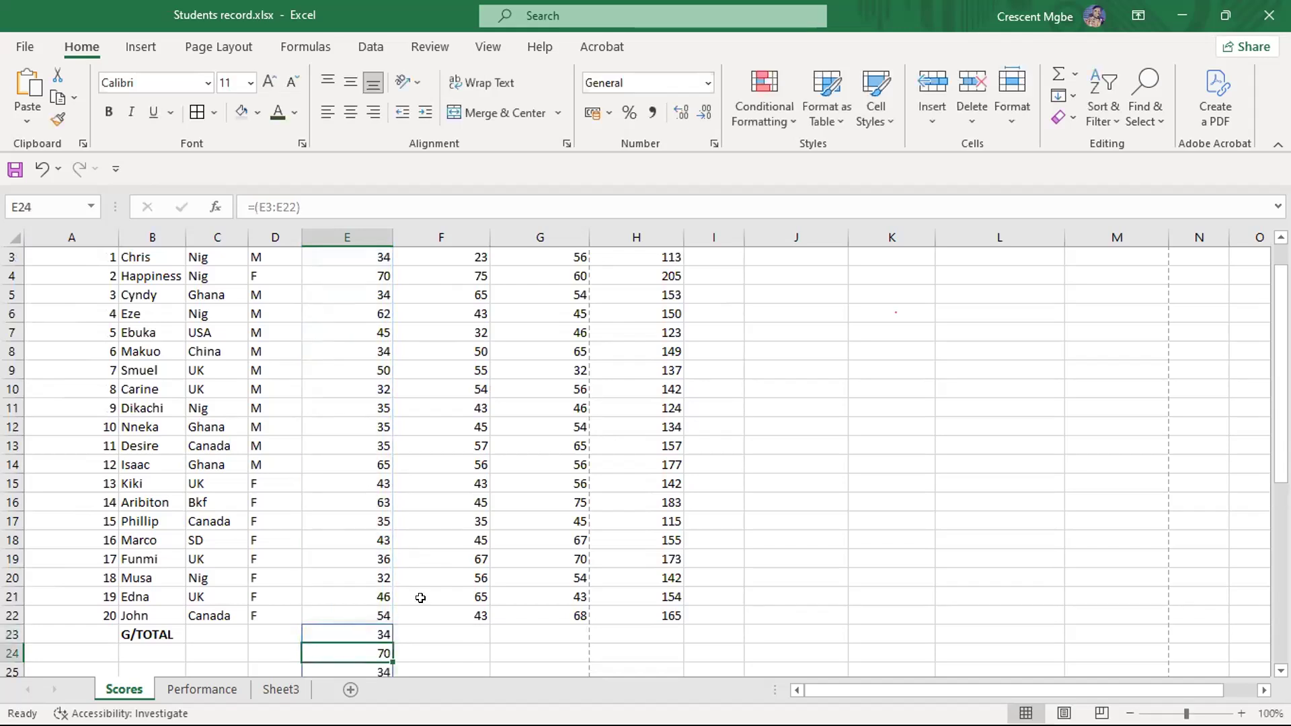
pyautogui.scroll(-5, 423, 592)
pyautogui.scroll(-5, 433, 569)
pyautogui.hotkey('ctrl', 'z')
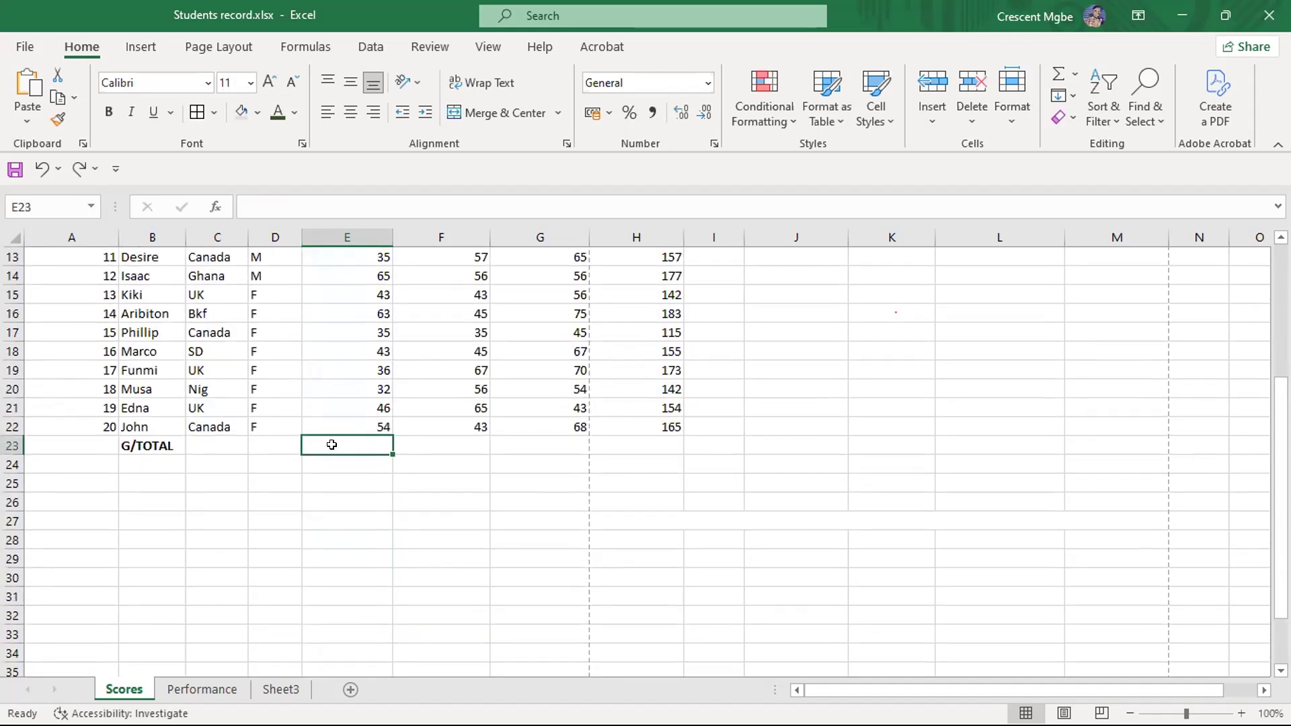
# - Start a formula in E23 with the range E3:E6 and erase that range again
pyautogui.scroll(1, 331, 444)
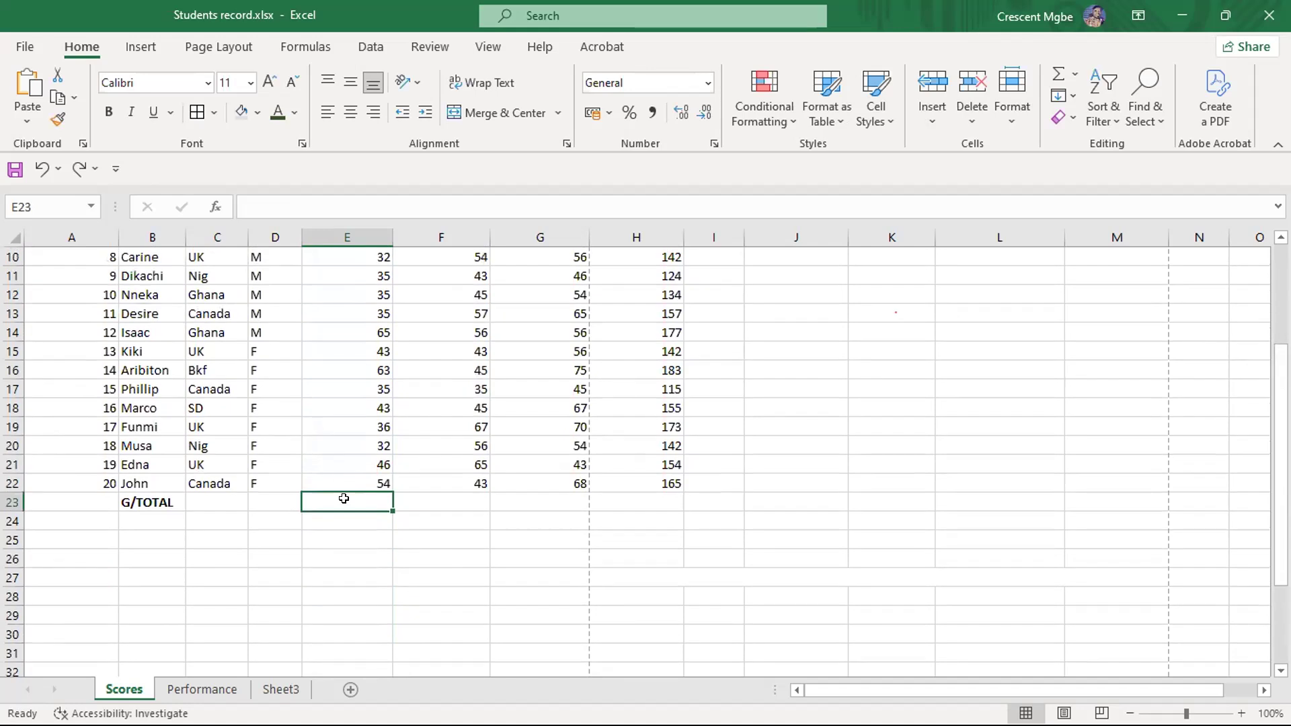
pyautogui.write('=')
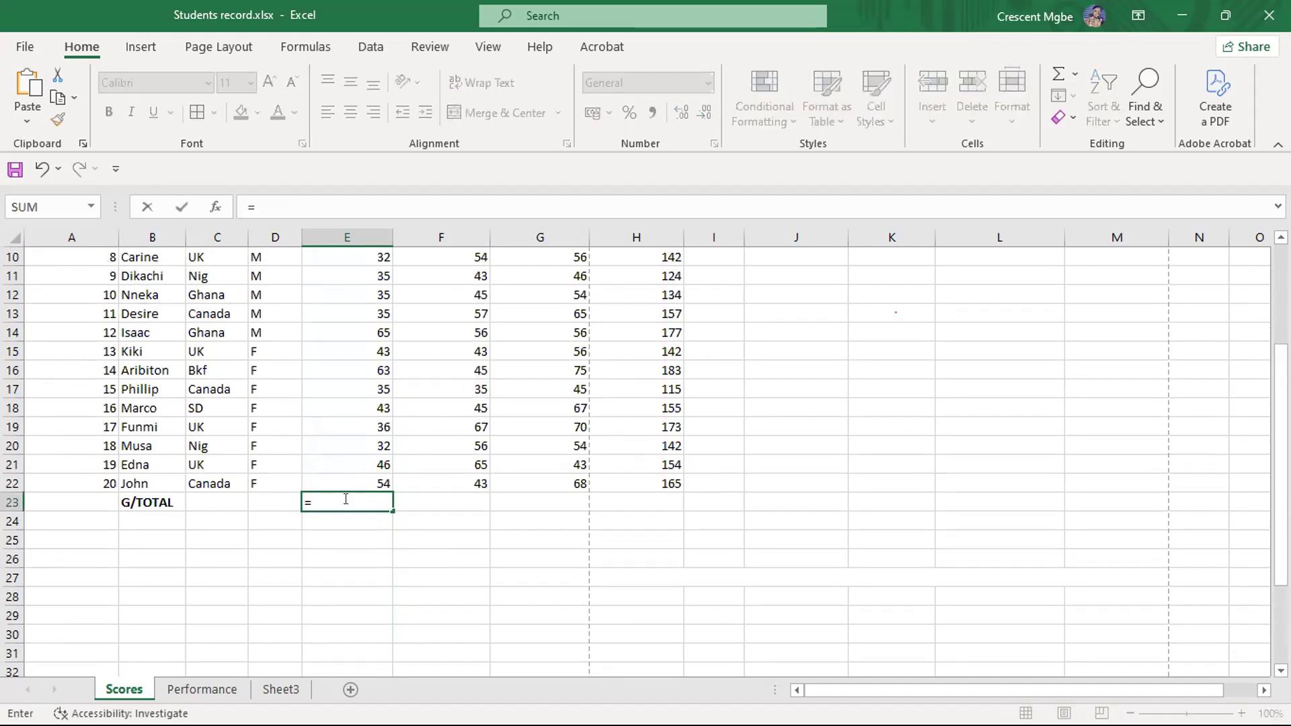
pyautogui.scroll(3, 353, 506)
pyautogui.moveTo(364, 304); pyautogui.dragTo(368, 359)
pyautogui.scroll(-3, 370, 430)
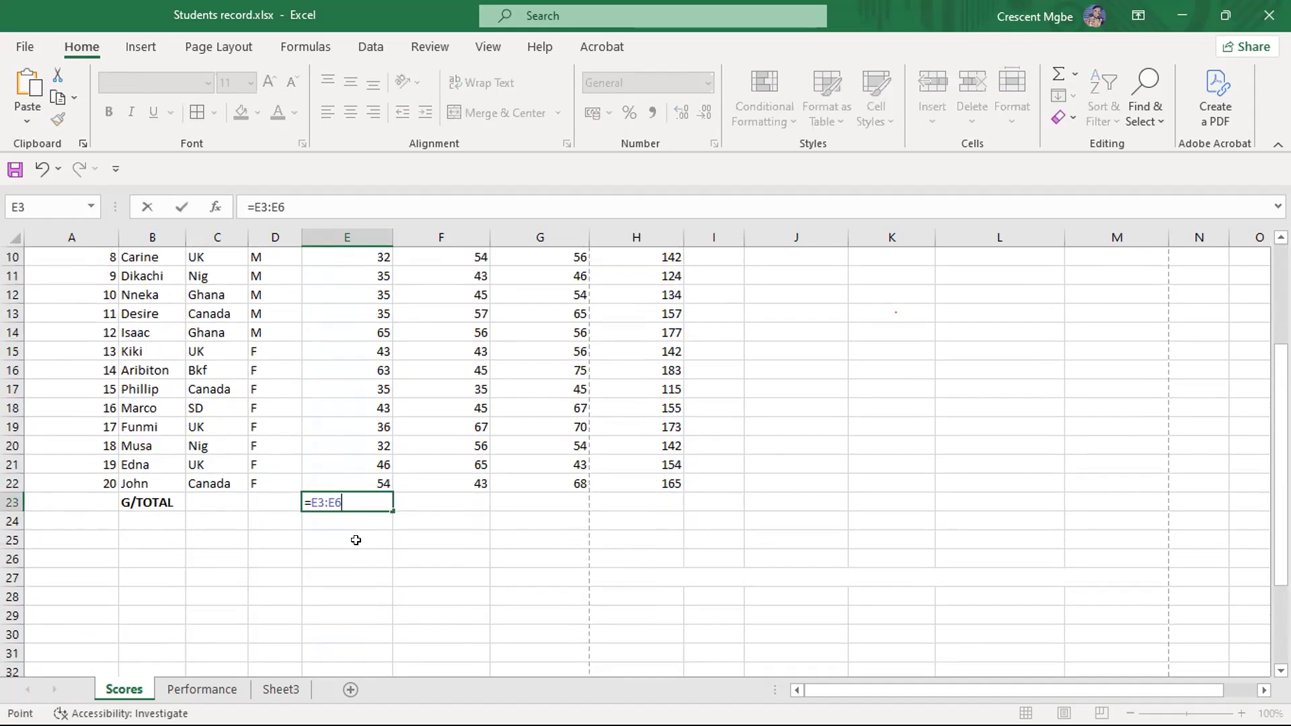
pyautogui.click(344, 498)
pyautogui.press('BackSpace')
pyautogui.press('BackSpace')
pyautogui.press('BackSpace')
pyautogui.press('BackSpace')
pyautogui.press('BackSpace')
# - Complete the G/TOTAL formula for the maths scores in E23 as =SUM(E3:E22)
pyautogui.write('SUM')
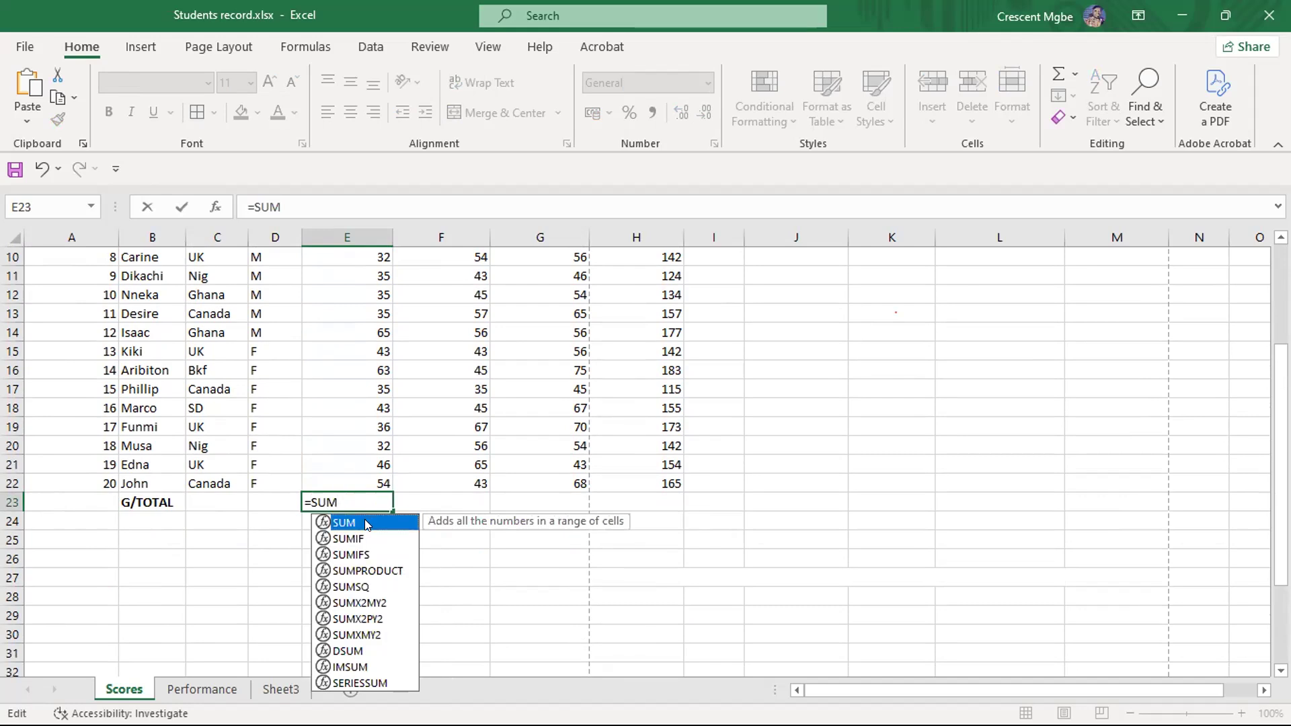
pyautogui.doubleClick(364, 521)
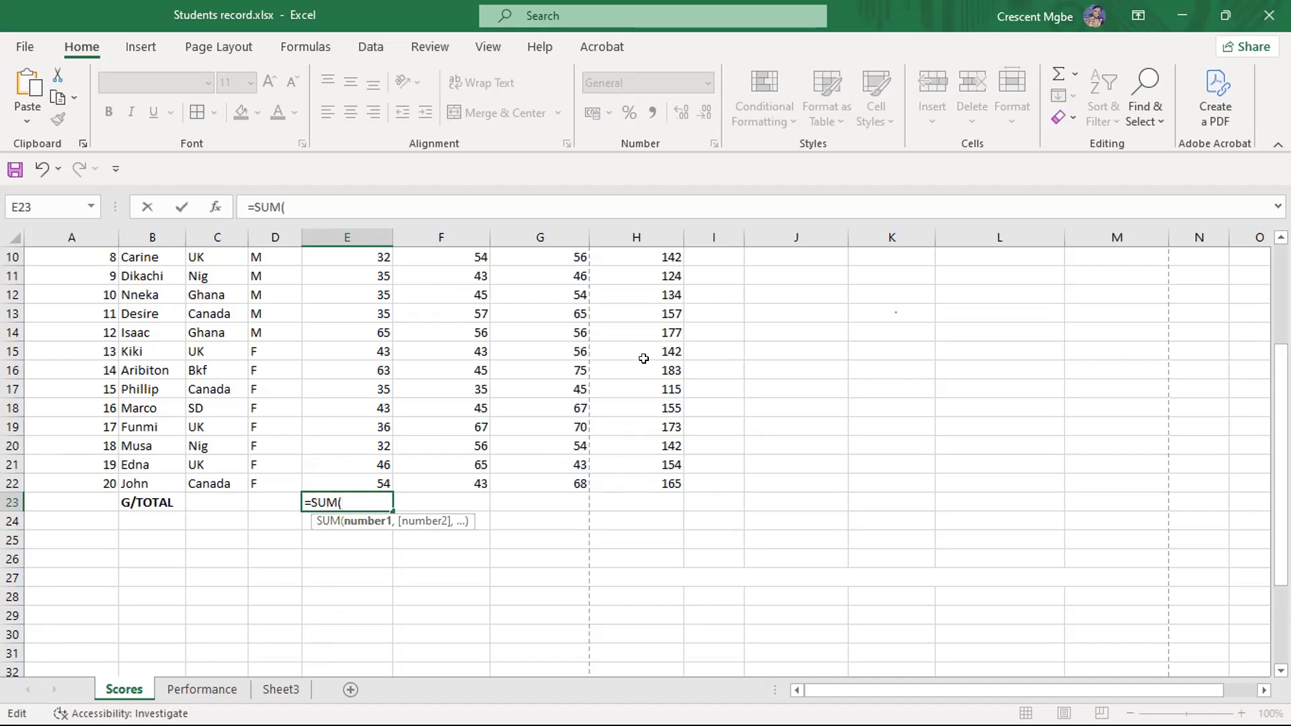
pyautogui.scroll(2, 419, 438)
pyautogui.scroll(2, 340, 323)
pyautogui.moveTo(360, 304); pyautogui.dragTo(367, 660)
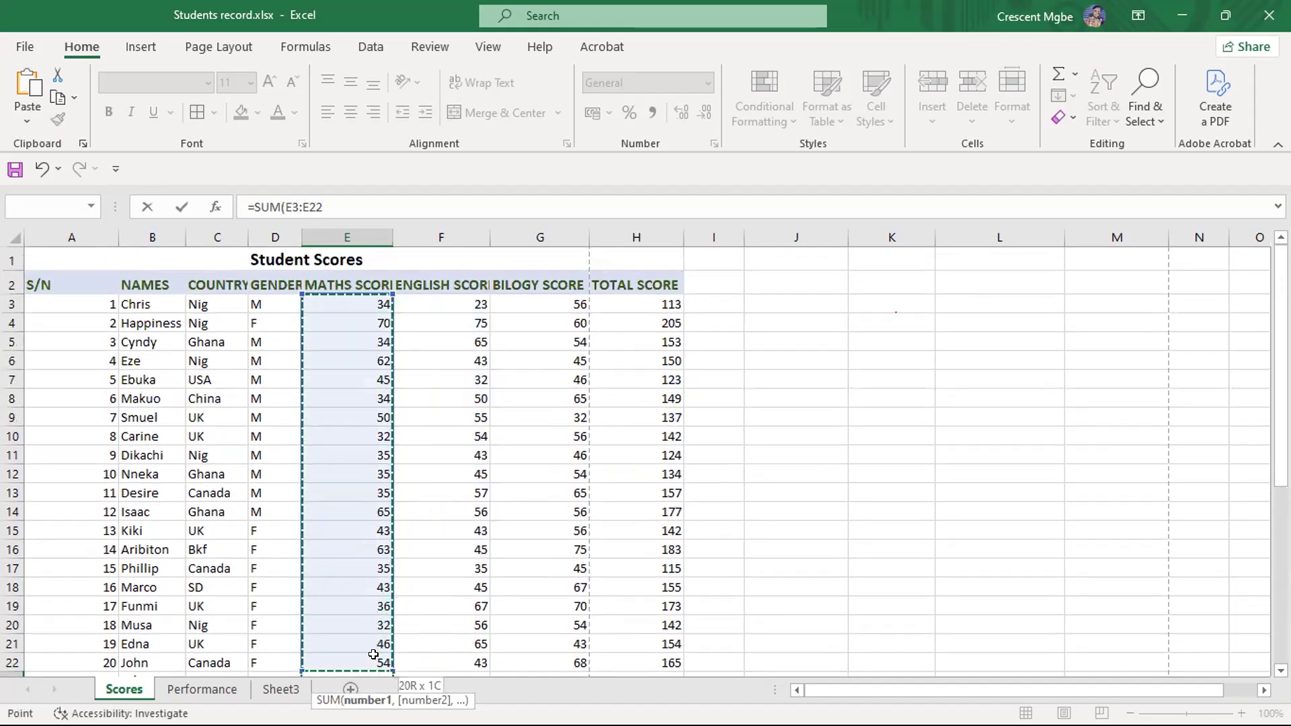
pyautogui.scroll(-2, 340, 504)
pyautogui.scroll(-1, 339, 504)
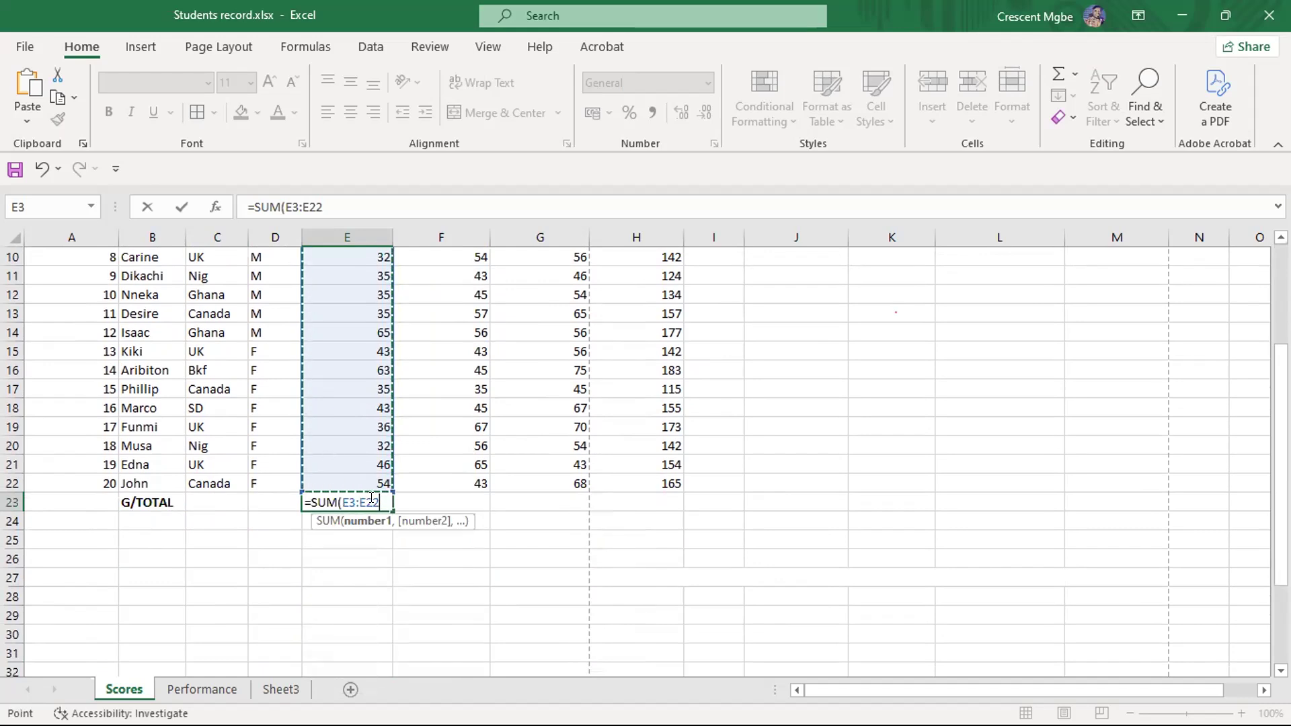
pyautogui.write(')')
pyautogui.press('Return')
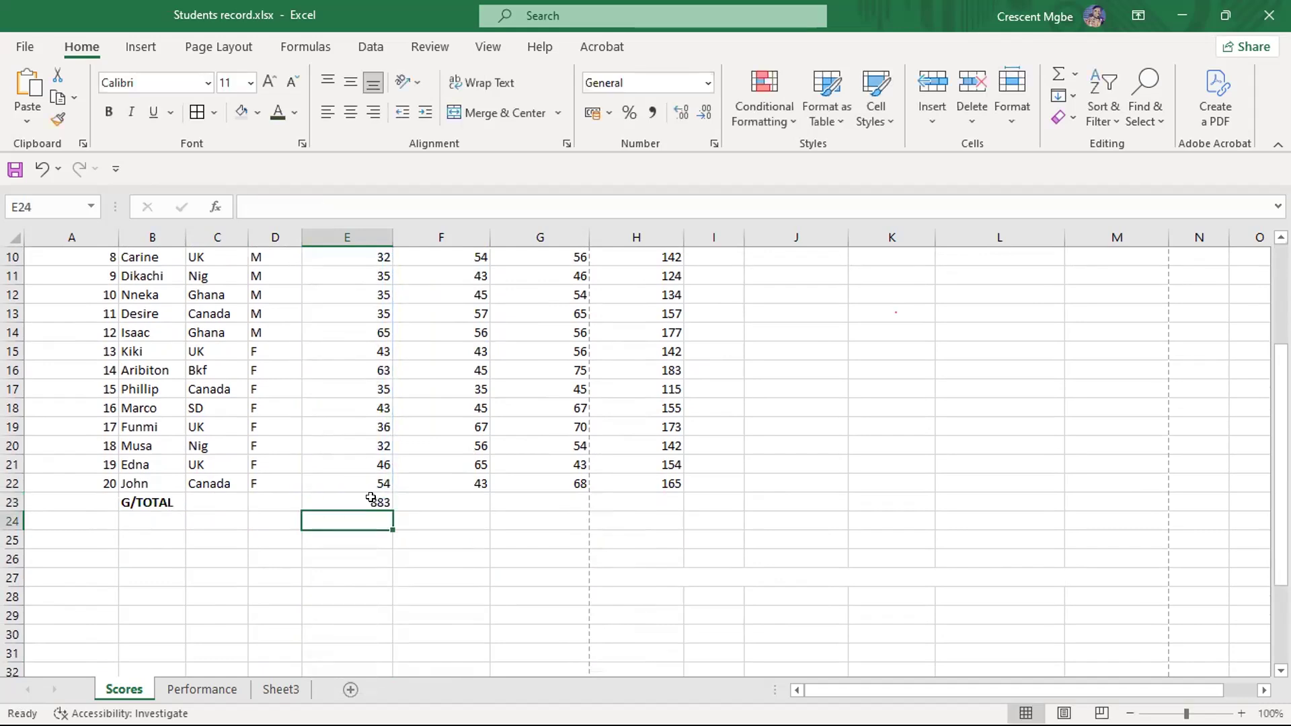
# - Make the G/TOTAL row cells E23:H23 bold
pyautogui.click(462, 607)
pyautogui.moveTo(357, 499); pyautogui.dragTo(612, 497)
pyautogui.click(108, 112)
pyautogui.click(790, 457)
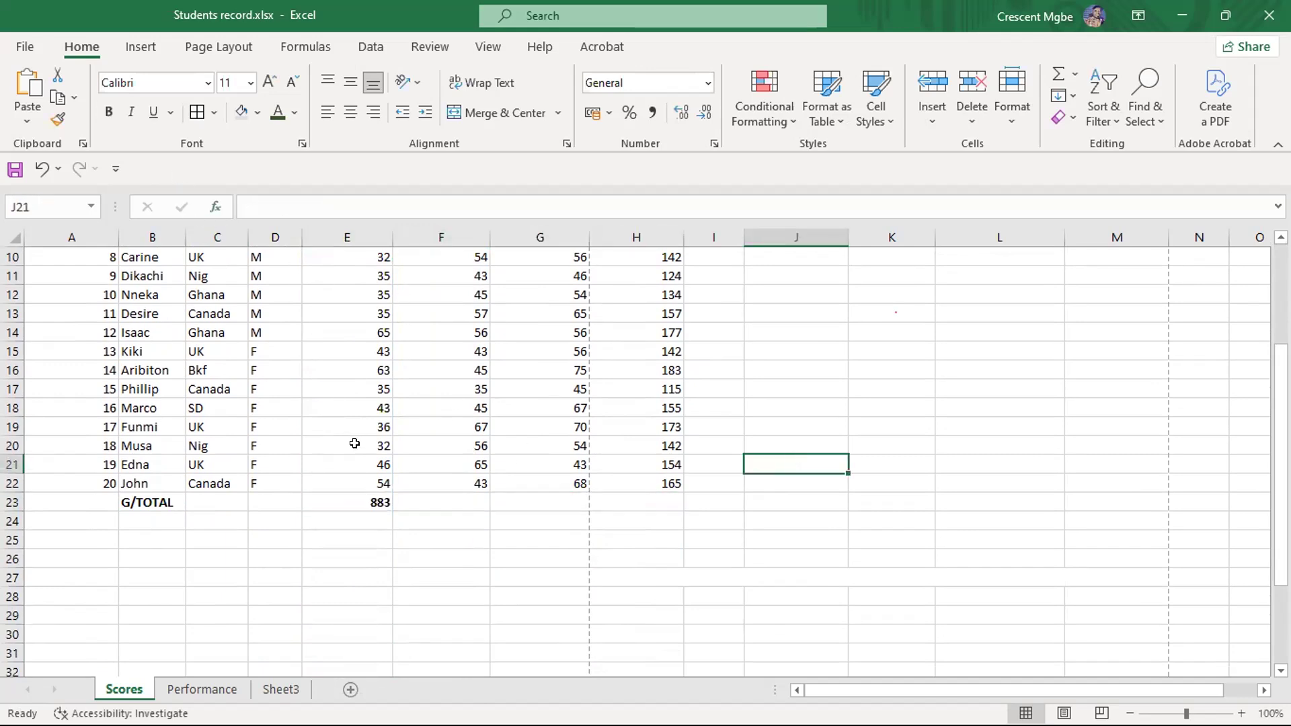
# - Fill the sum formula from E23 across to F23 and G23 to total the English and biology scores
pyautogui.scroll(2, 354, 443)
pyautogui.scroll(1, 352, 369)
pyautogui.scroll(-1, 357, 325)
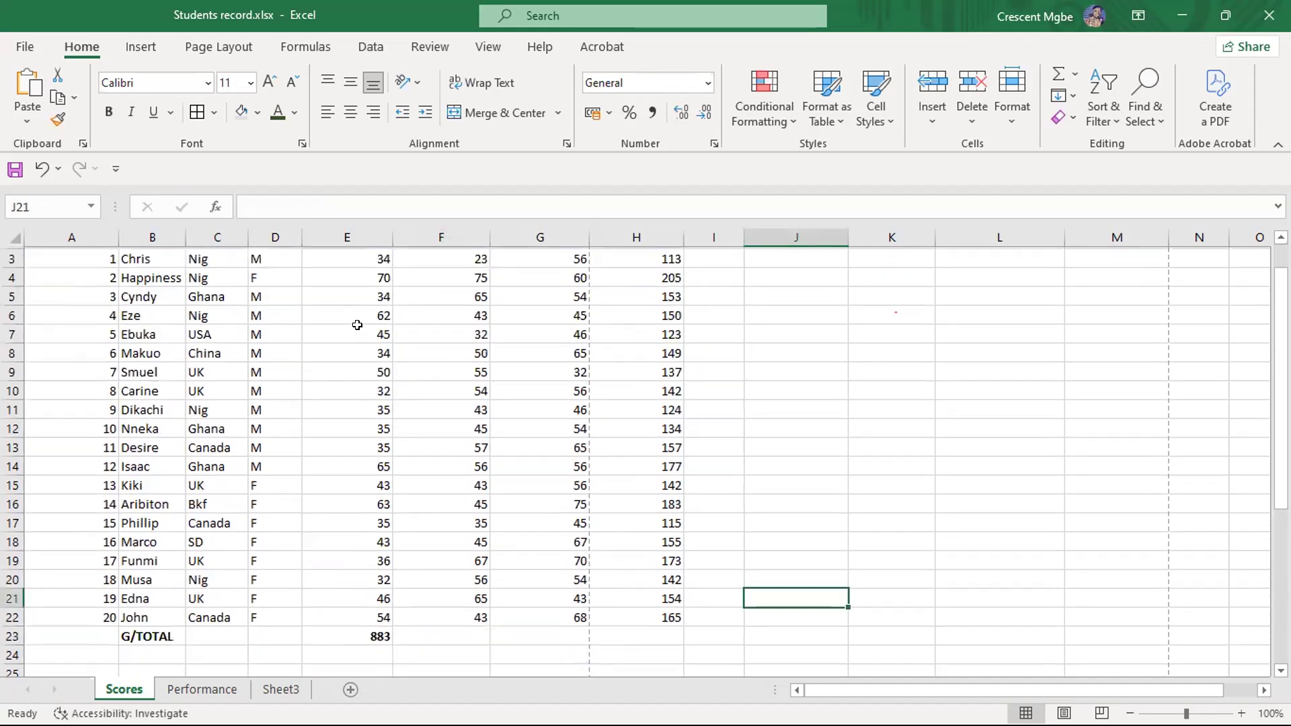
pyautogui.scroll(-1, 357, 324)
pyautogui.click(362, 611)
pyautogui.scroll(2, 346, 328)
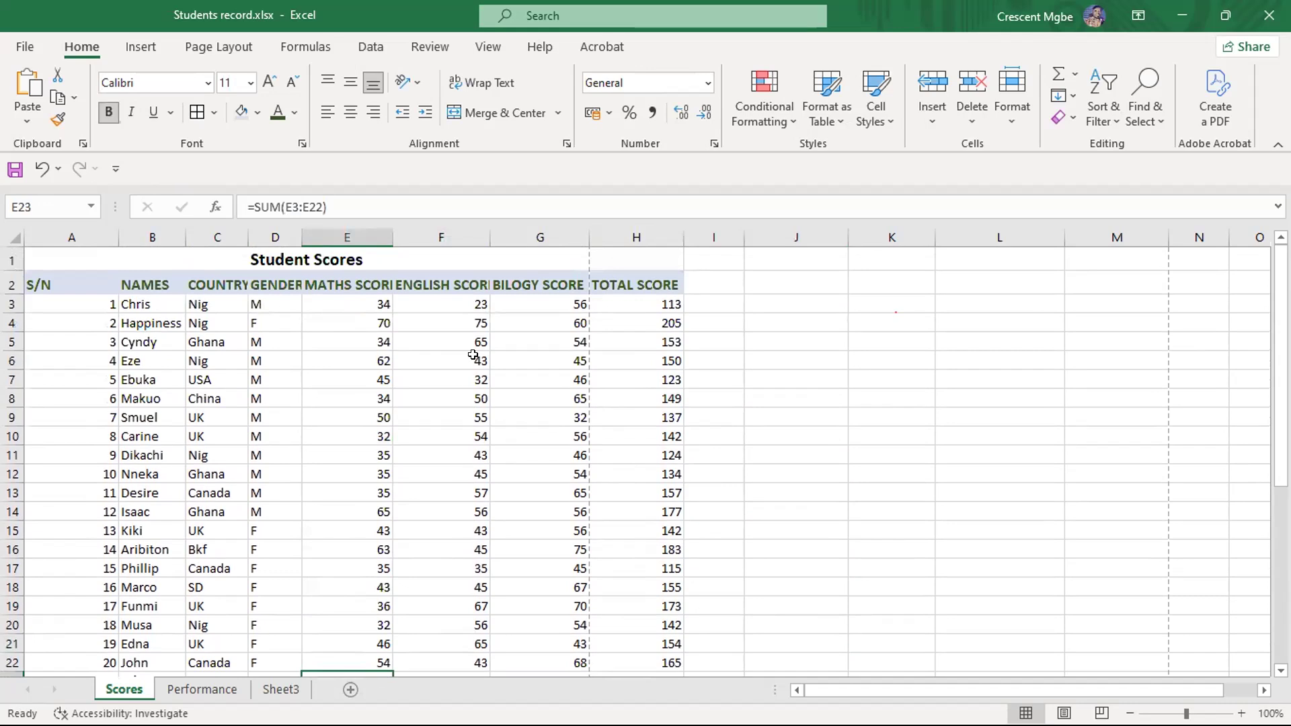
pyautogui.scroll(-2, 524, 478)
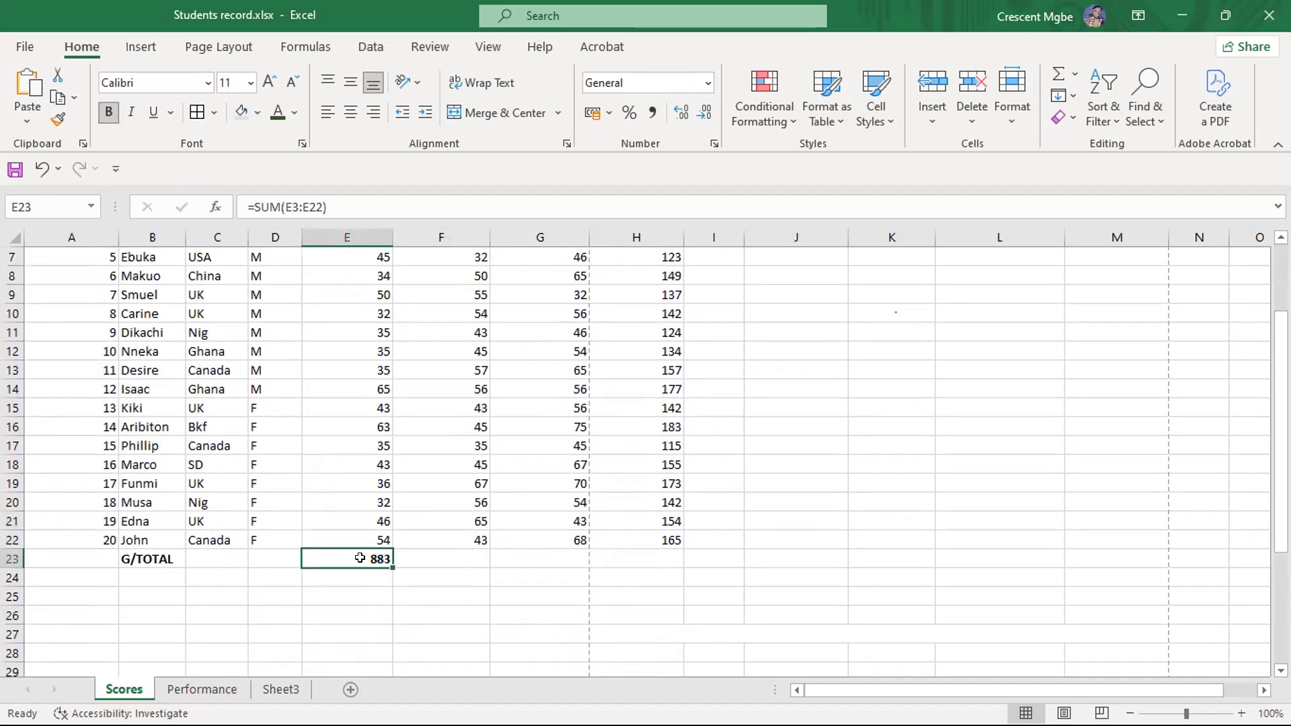
pyautogui.moveTo(392, 568); pyautogui.dragTo(568, 559)
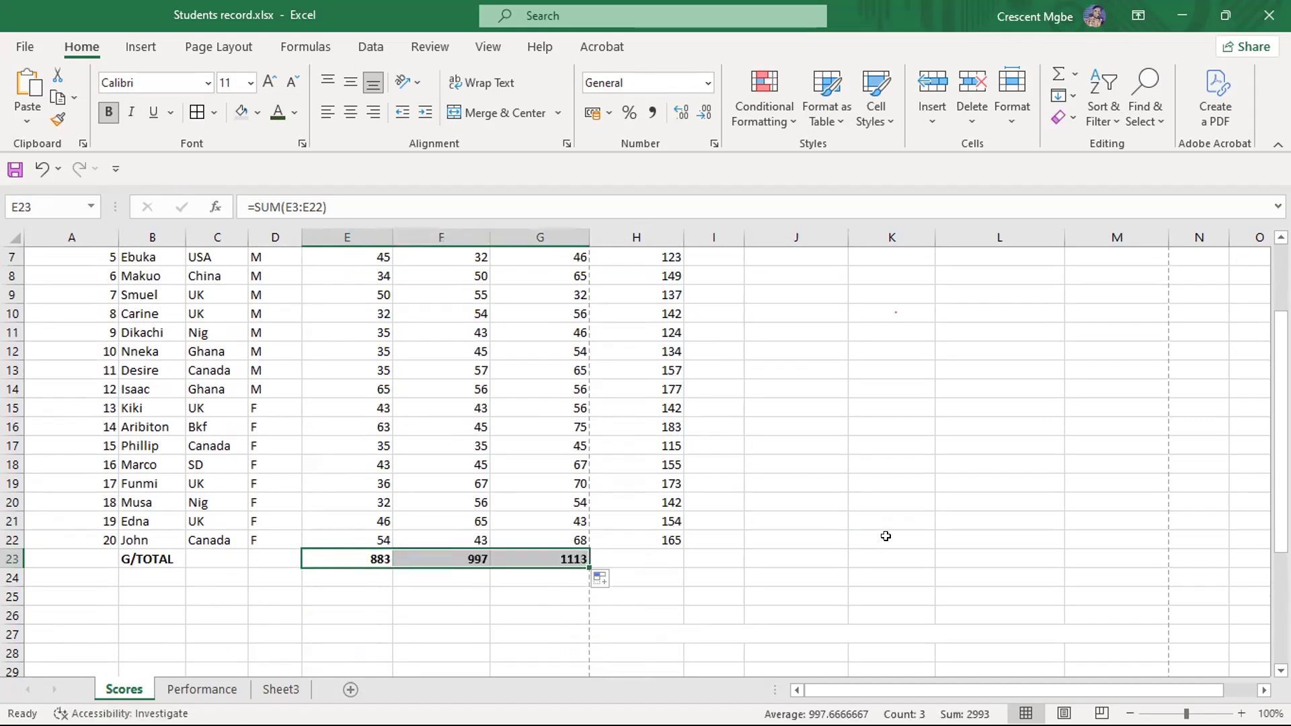
# - Fill the sum formula from G23 across to H23 to total the TOTAL SCORE column
pyautogui.click(661, 558)
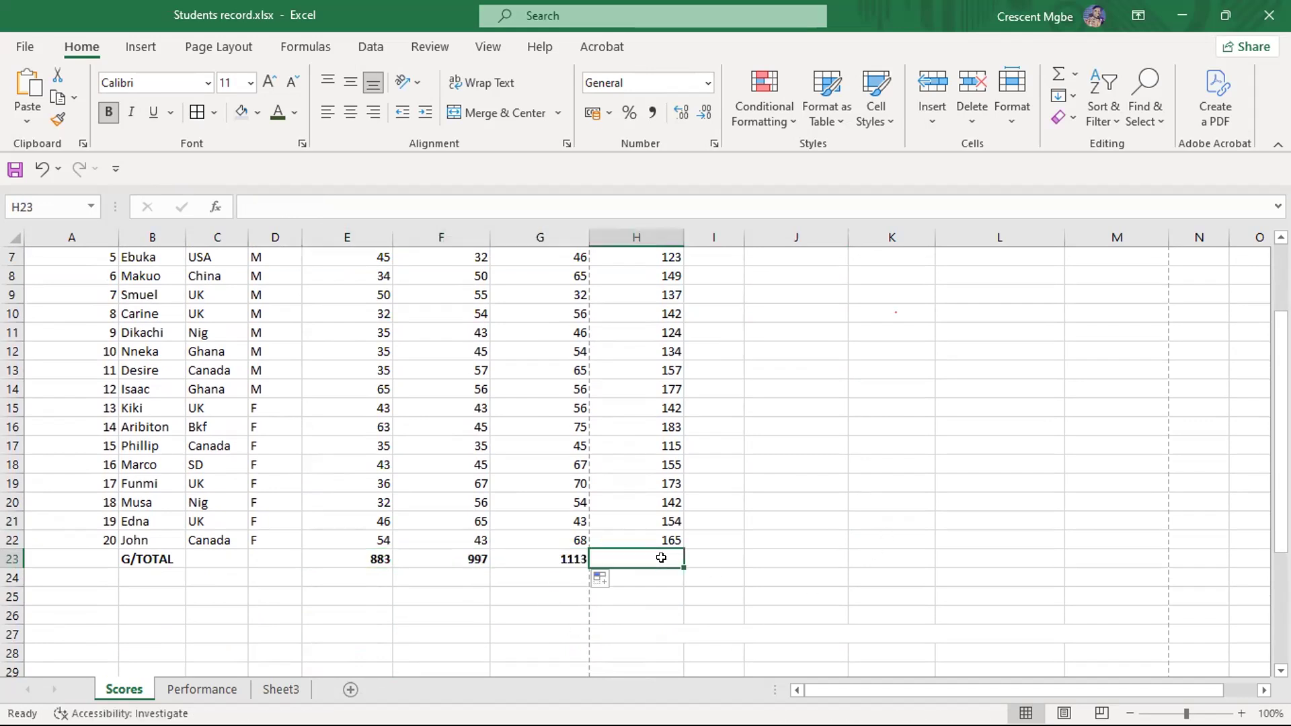
pyautogui.click(567, 558)
pyautogui.moveTo(589, 568); pyautogui.dragTo(679, 568)
pyautogui.click(974, 501)
pyautogui.scroll(2, 892, 522)
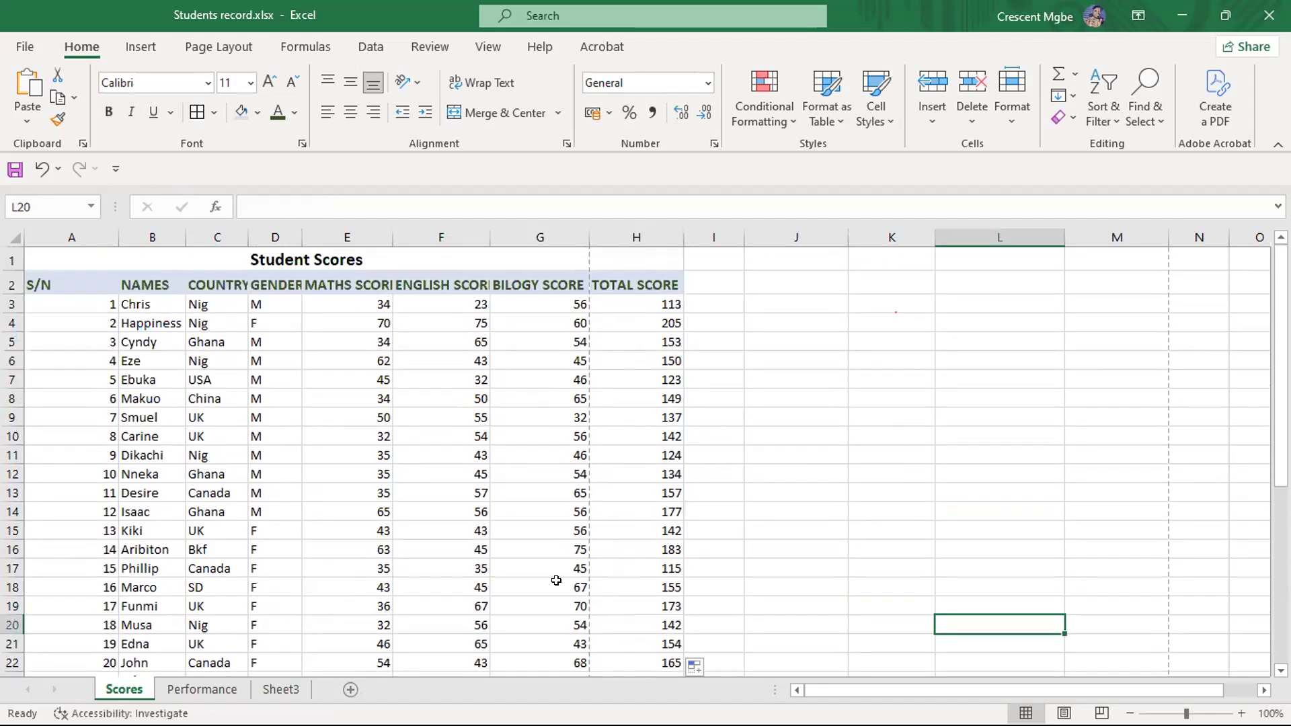
pyautogui.scroll(-4, 558, 537)
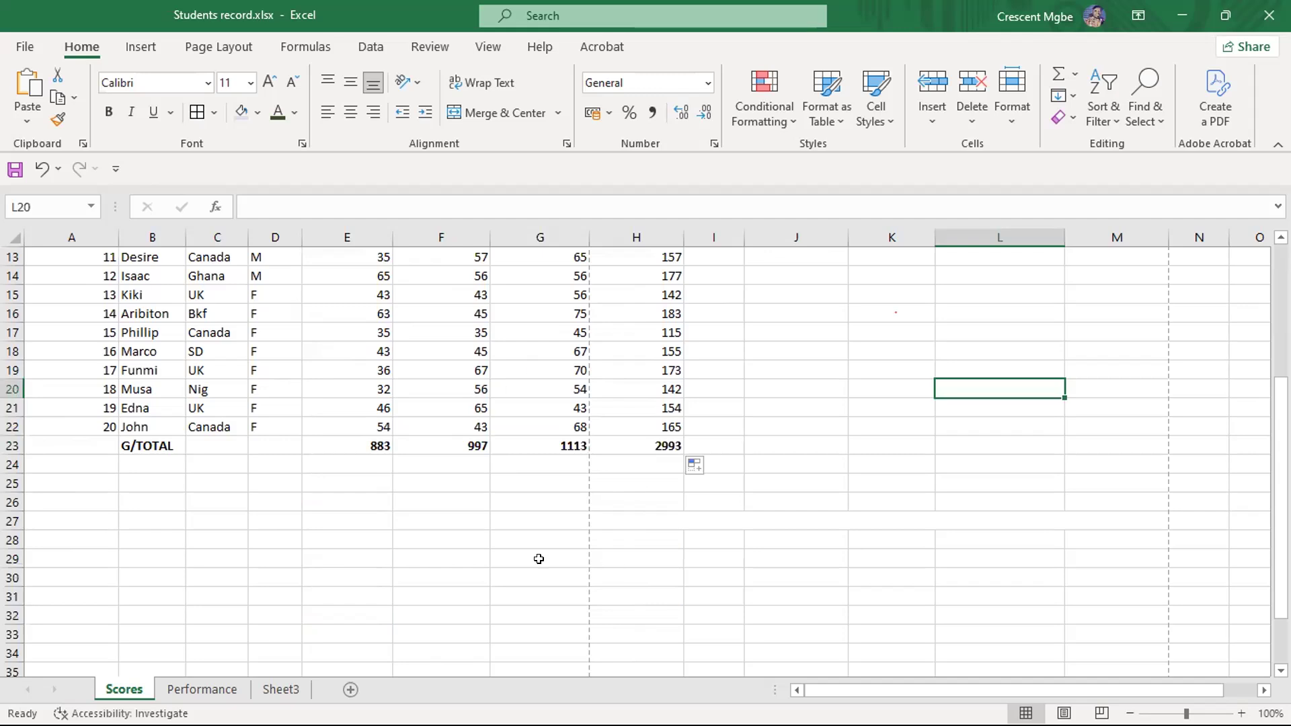
pyautogui.scroll(2, 538, 558)
pyautogui.scroll(2, 584, 496)
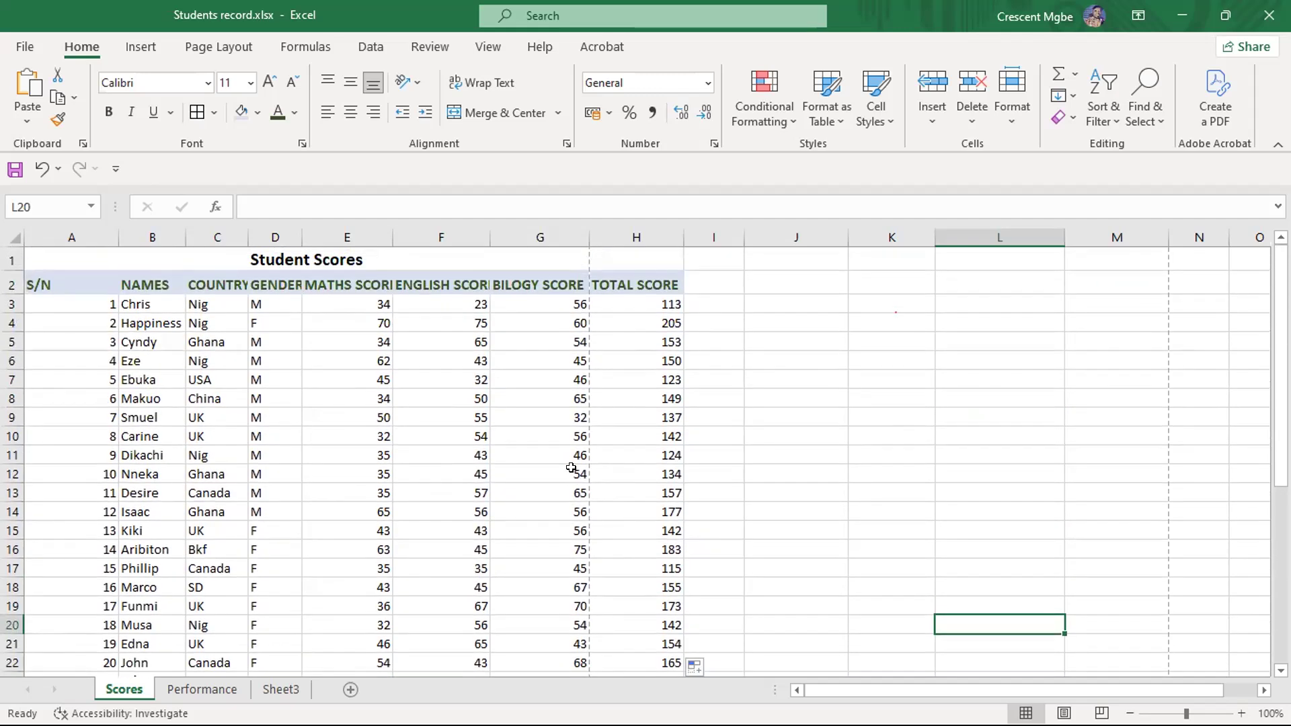
pyautogui.scroll(-3, 571, 464)
pyautogui.scroll(3, 430, 494)
pyautogui.click(982, 389)
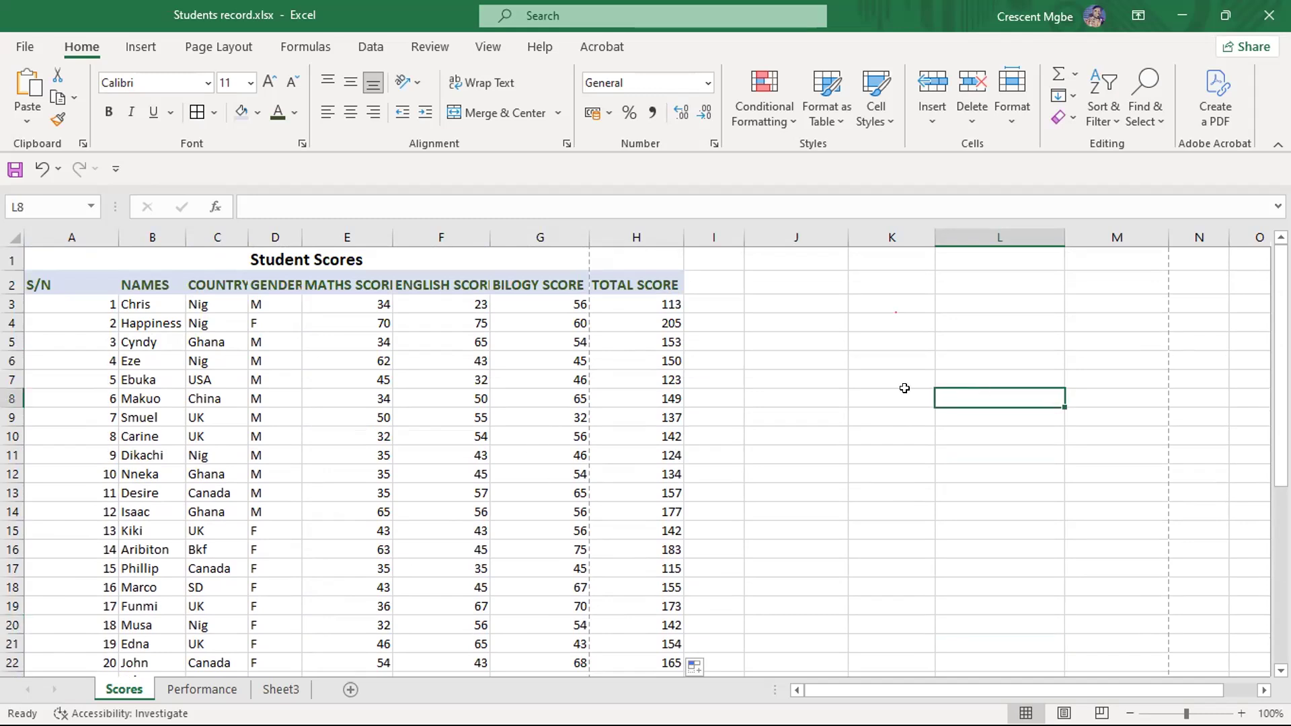
# - Inspect the total score formula in H3 and switch to the PowerPoint slide show on cell referencing
pyautogui.click(641, 300)
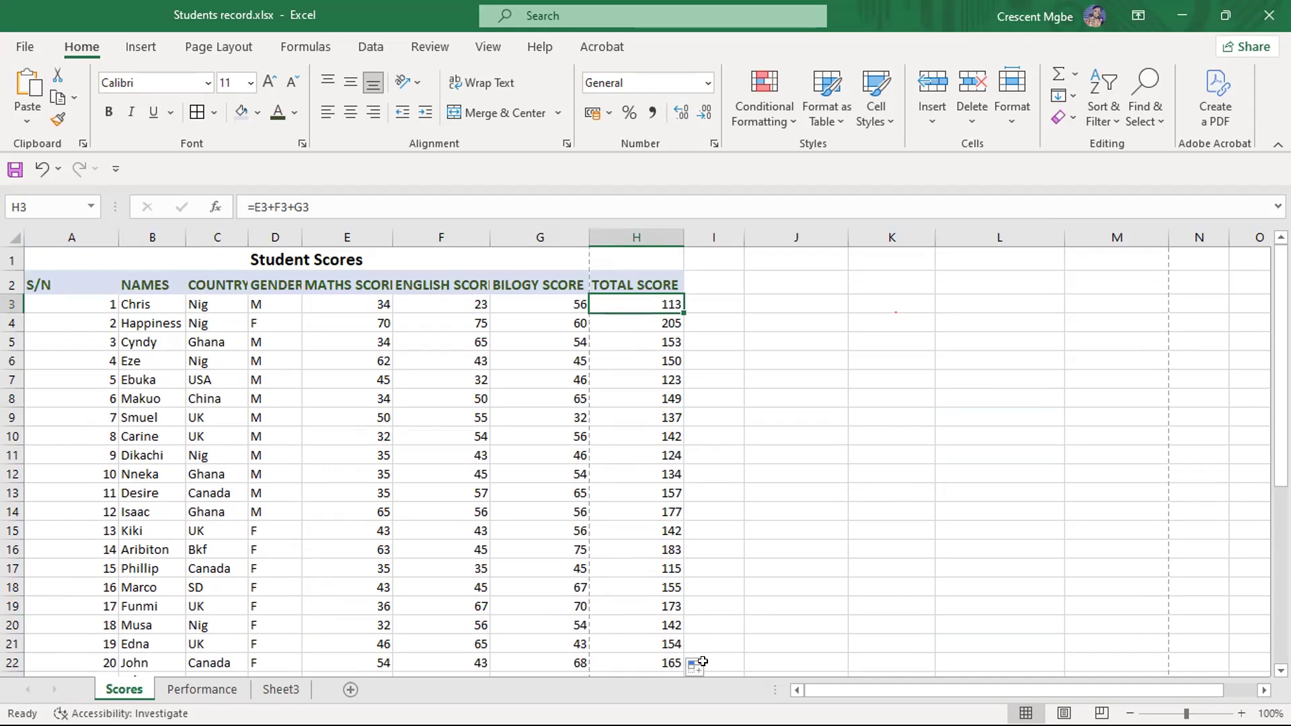
pyautogui.press('super+Tab')
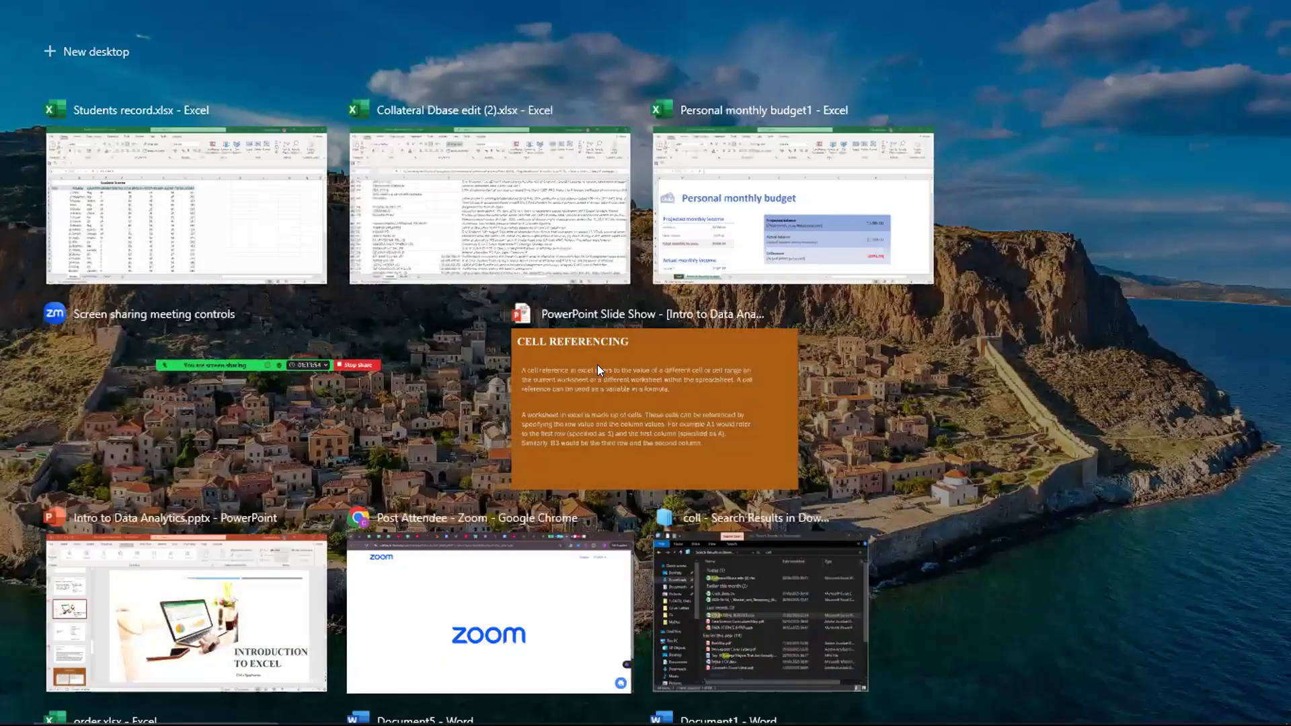
pyautogui.click(596, 364)
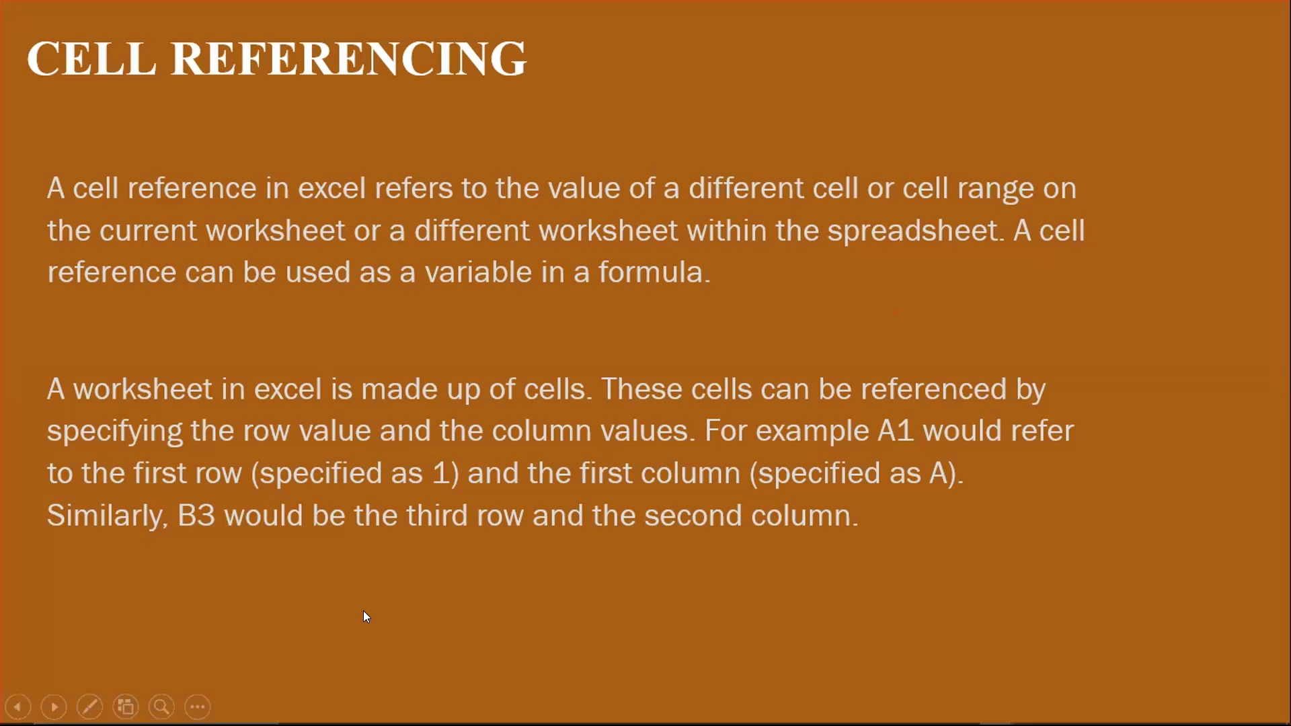
# - Switch back to the Students record workbook in Excel and enter 55 in cell H5 of Sheet3
pyautogui.press('super+Tab')
pyautogui.click(515, 266)
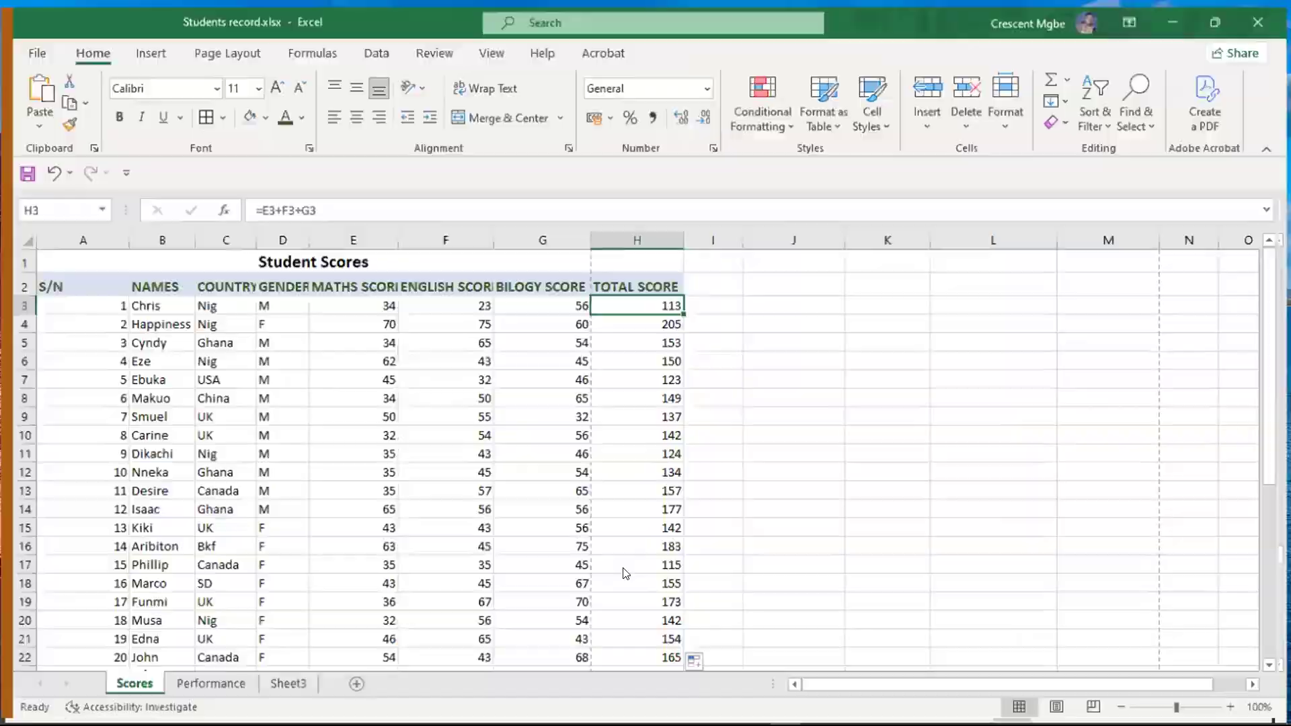
pyautogui.click(283, 689)
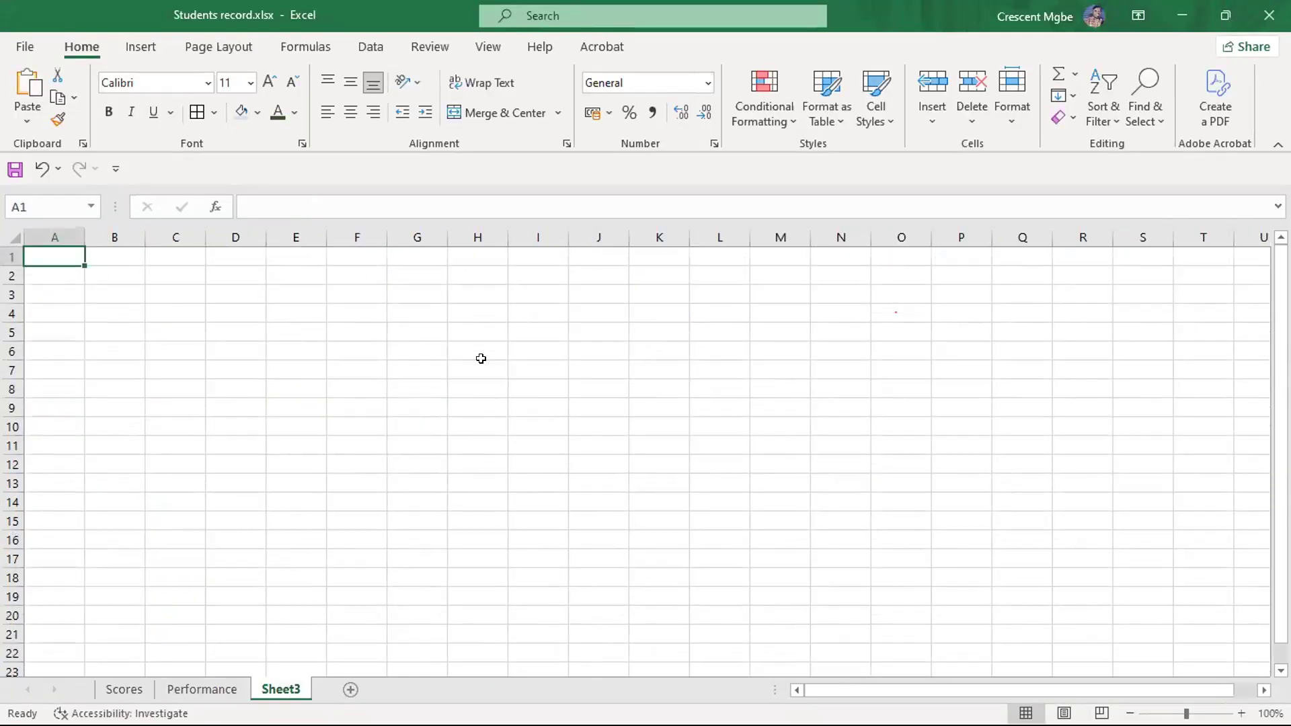
pyautogui.click(479, 327)
pyautogui.write('55')
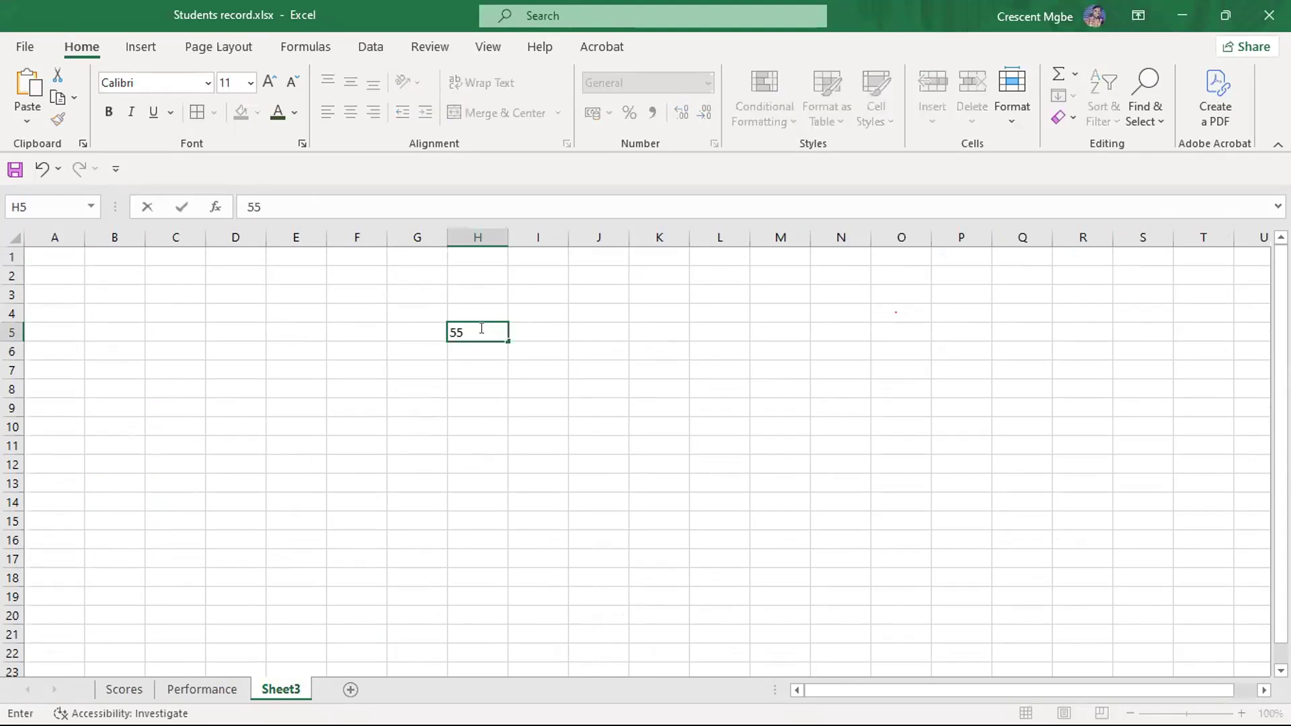
pyautogui.click(434, 444)
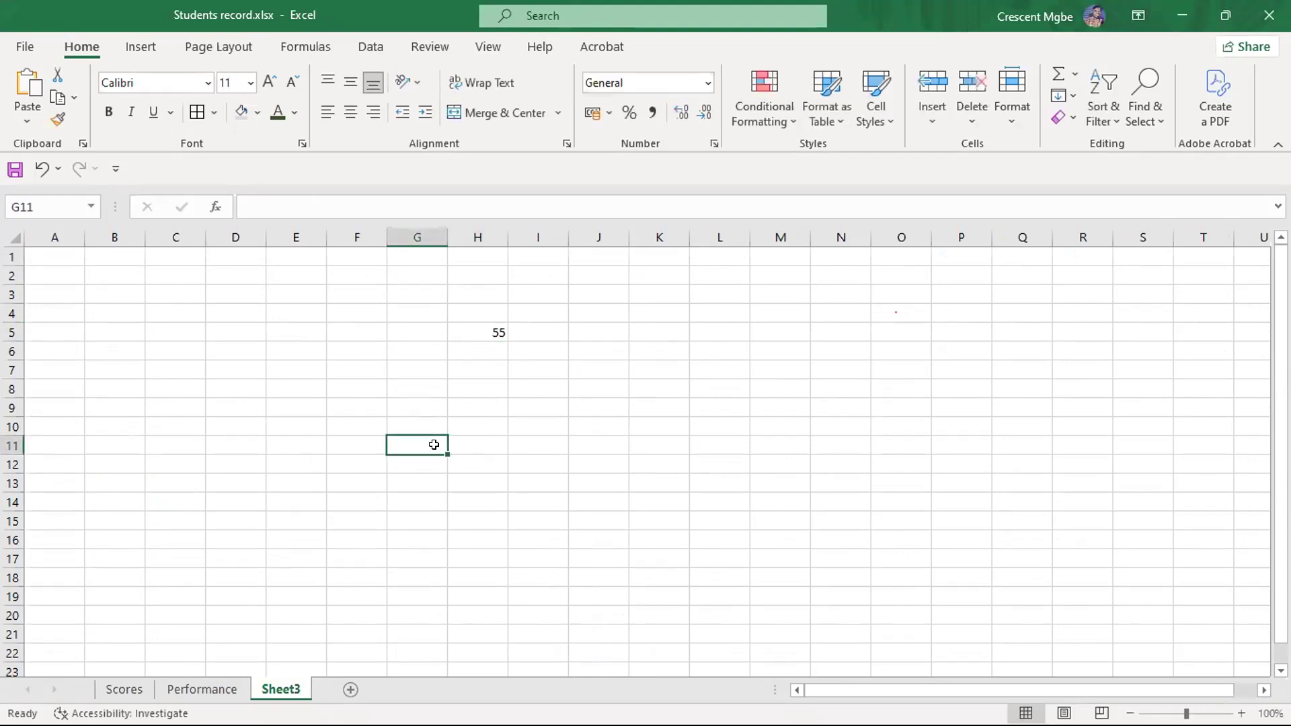
# - Extend the total score formula in H3 of the Scores sheet to =E3+F3+G3+Sheet3!H5
pyautogui.click(125, 689)
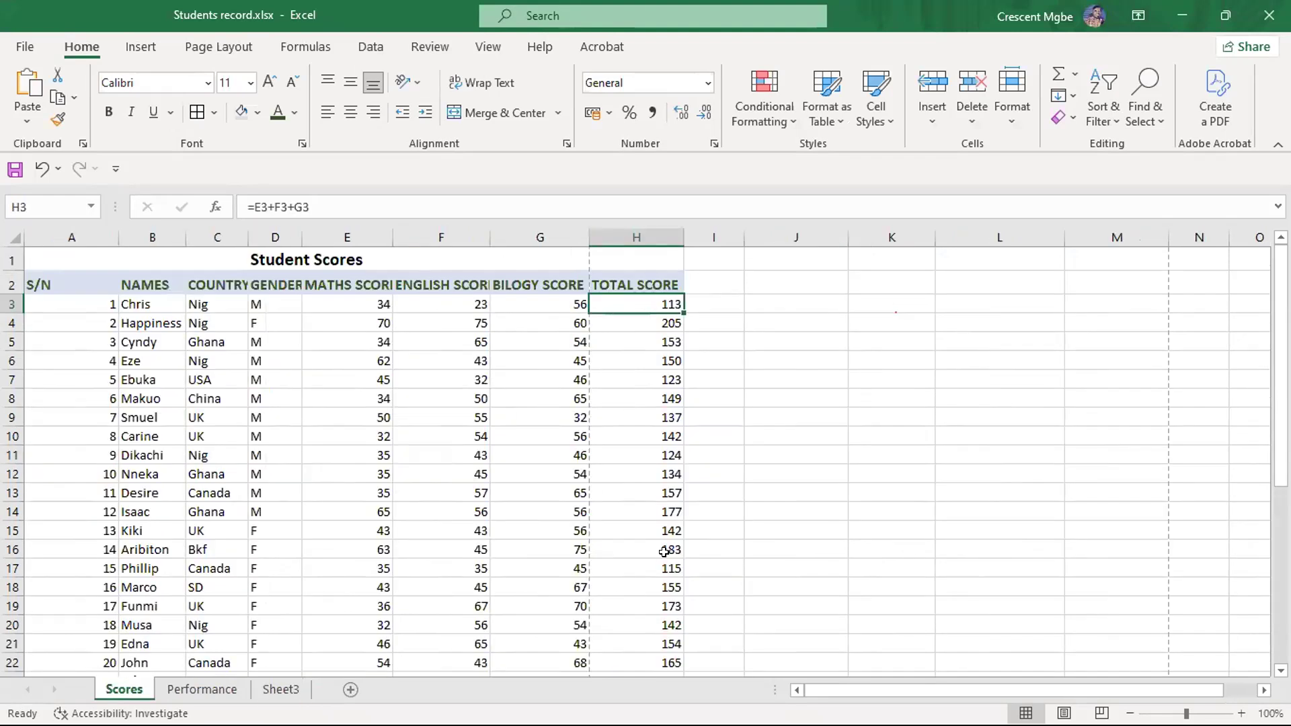
pyautogui.scroll(-3, 655, 366)
pyautogui.scroll(-1, 656, 369)
pyautogui.scroll(4, 655, 367)
pyautogui.click(324, 205)
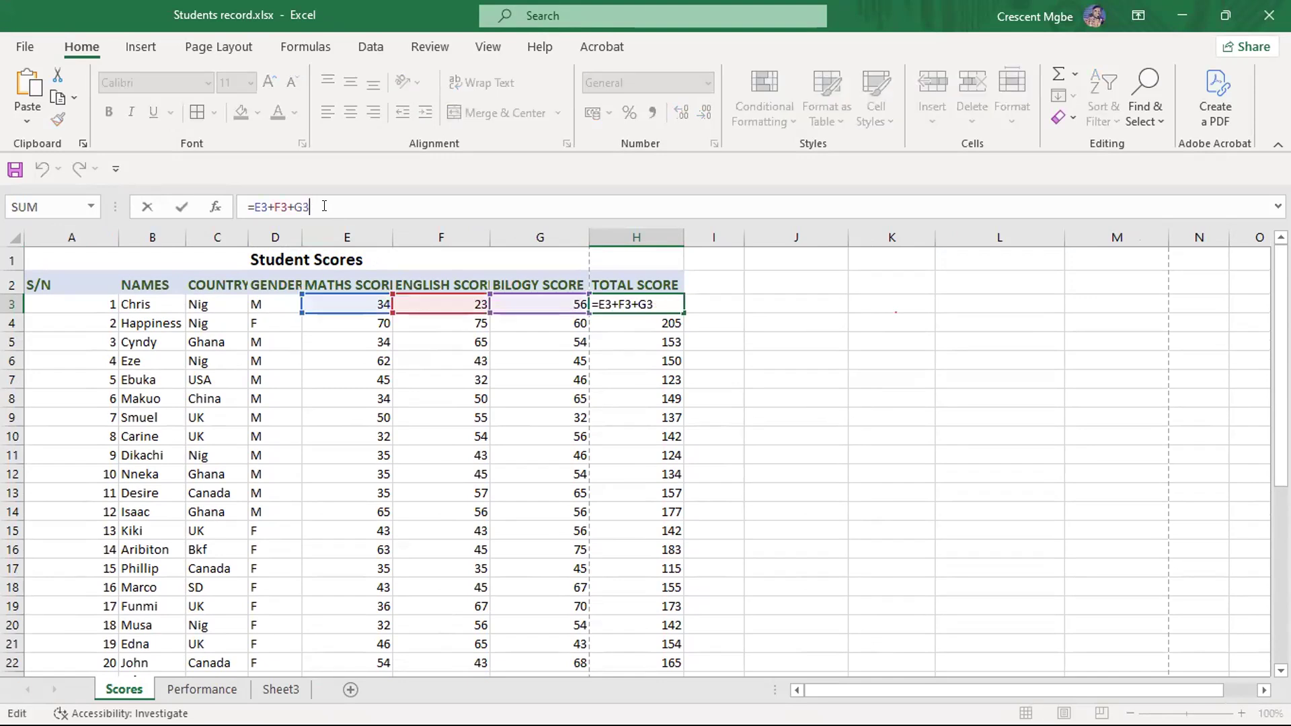
pyautogui.write('+')
pyautogui.click(280, 689)
pyautogui.click(478, 332)
pyautogui.press('Return')
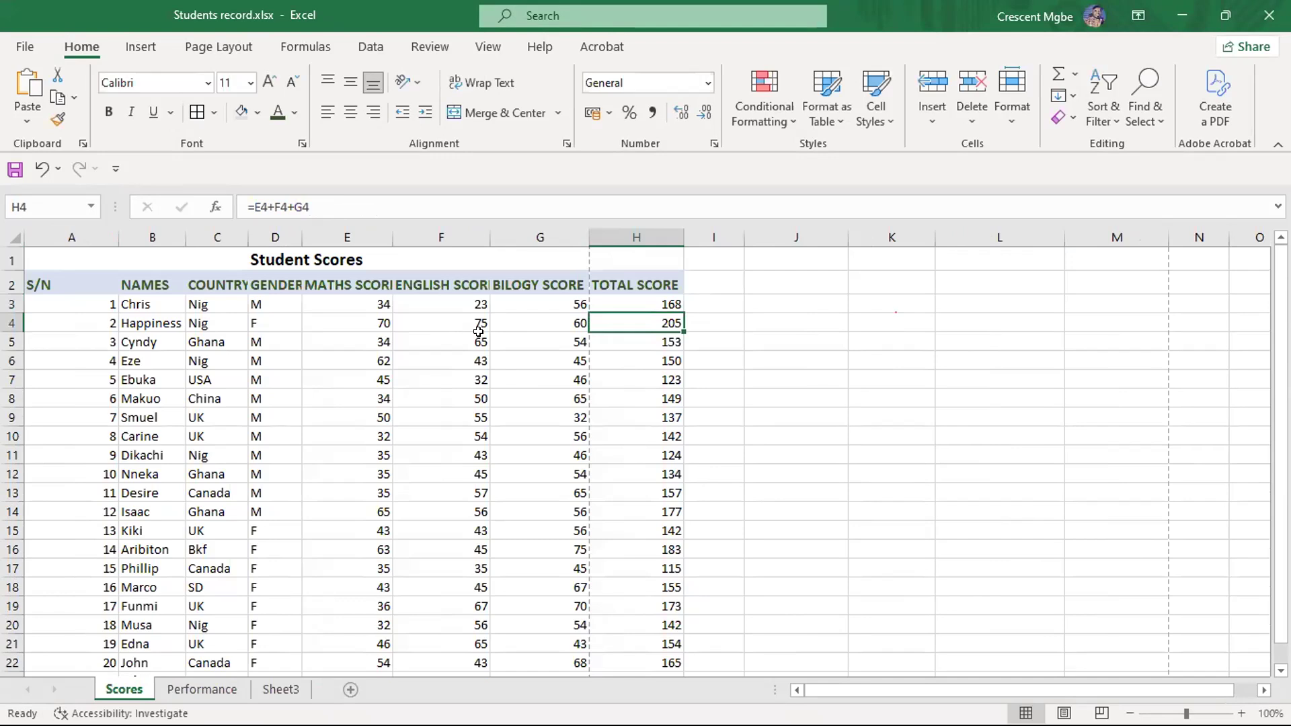
# - Compare the cross-sheet reference in the H3 formula on Scores with its source cell H5 on Sheet3
pyautogui.click(654, 300)
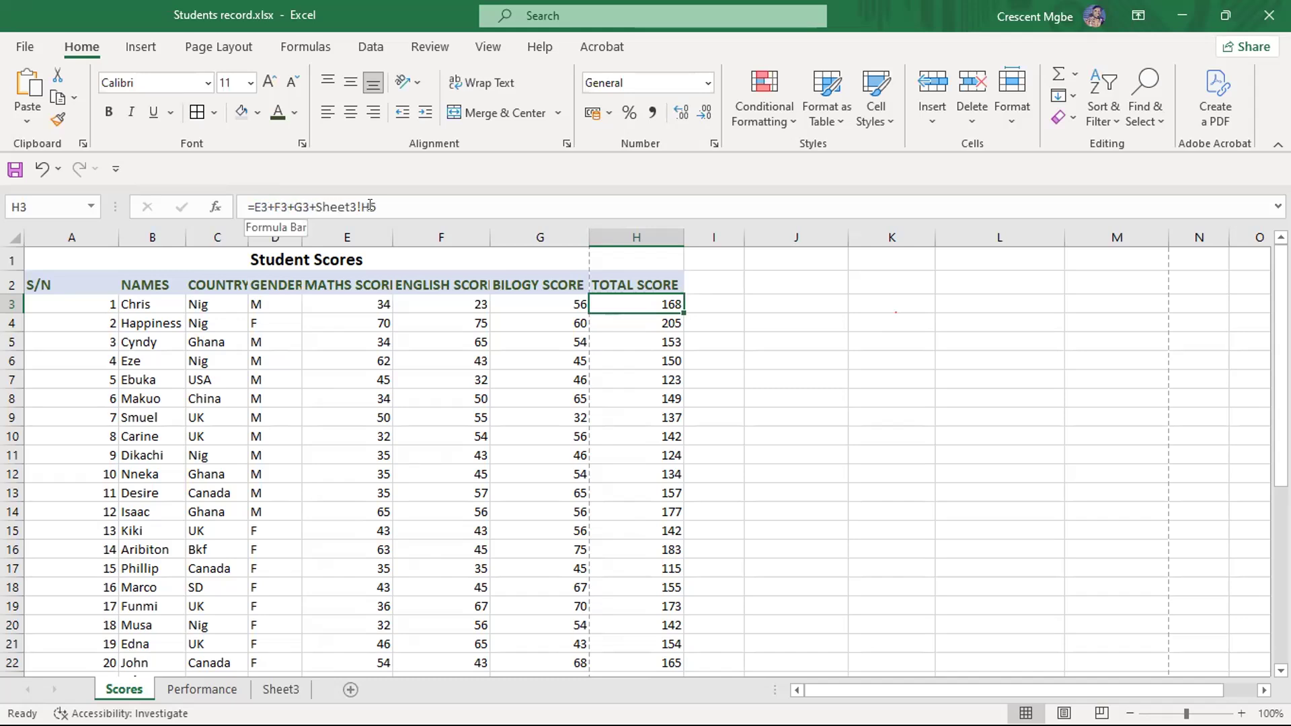
pyautogui.click(281, 691)
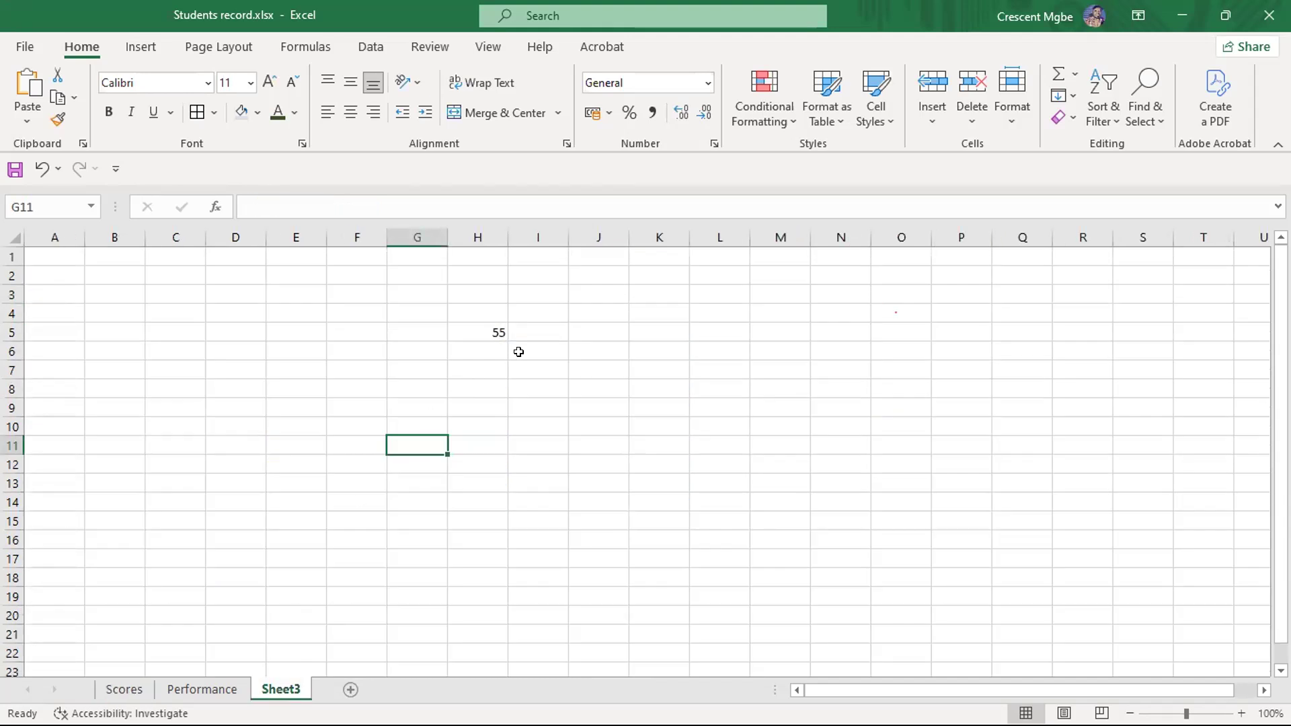
pyautogui.click(490, 329)
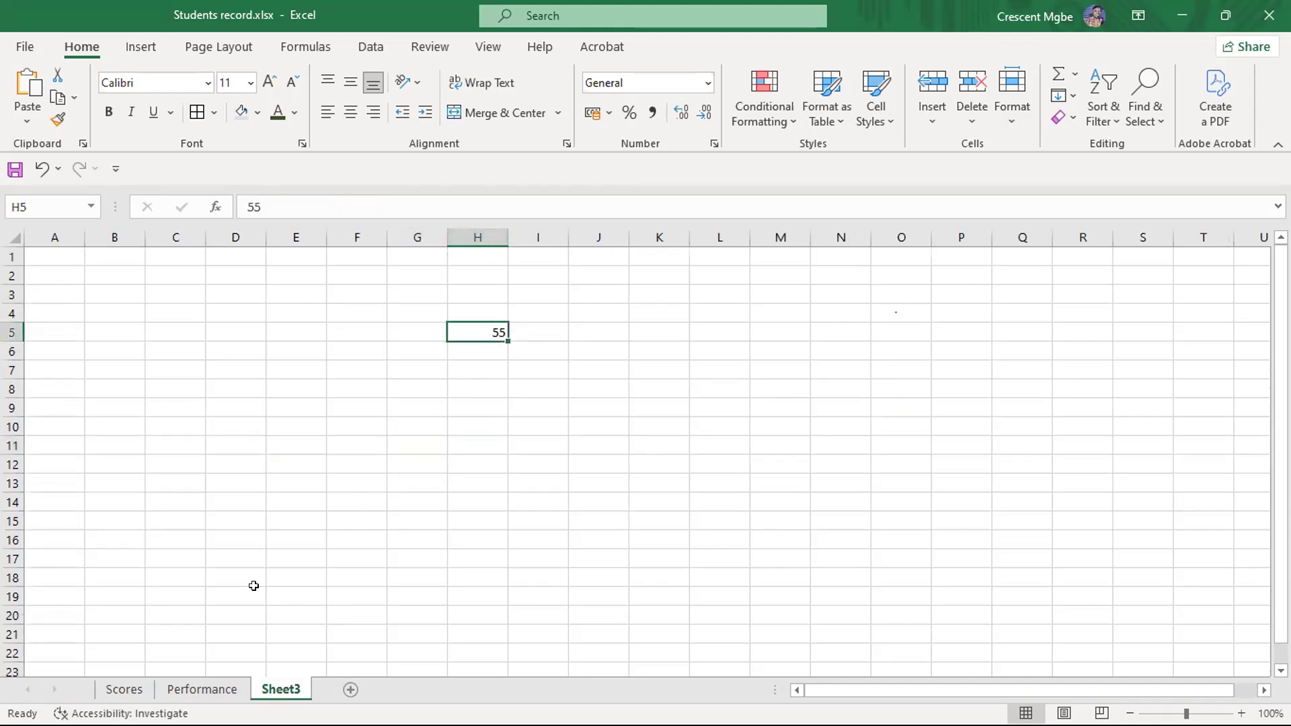
pyautogui.click(126, 690)
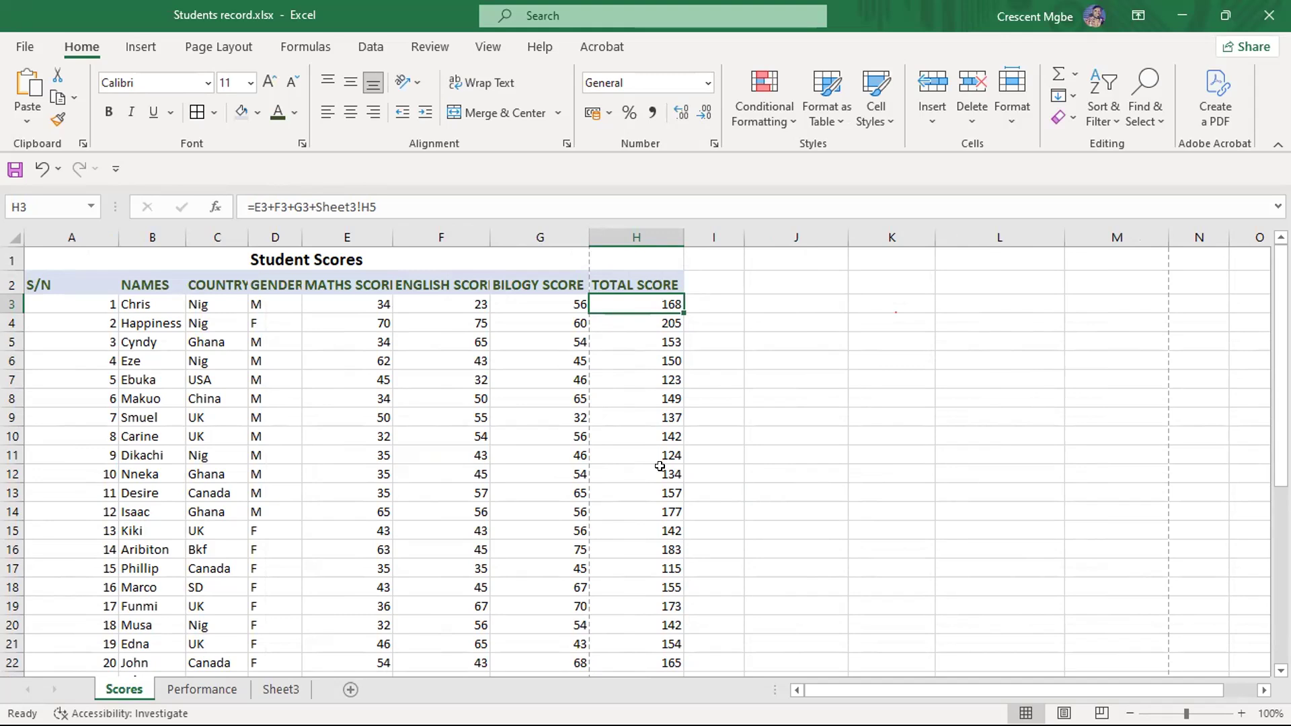
pyautogui.click(280, 689)
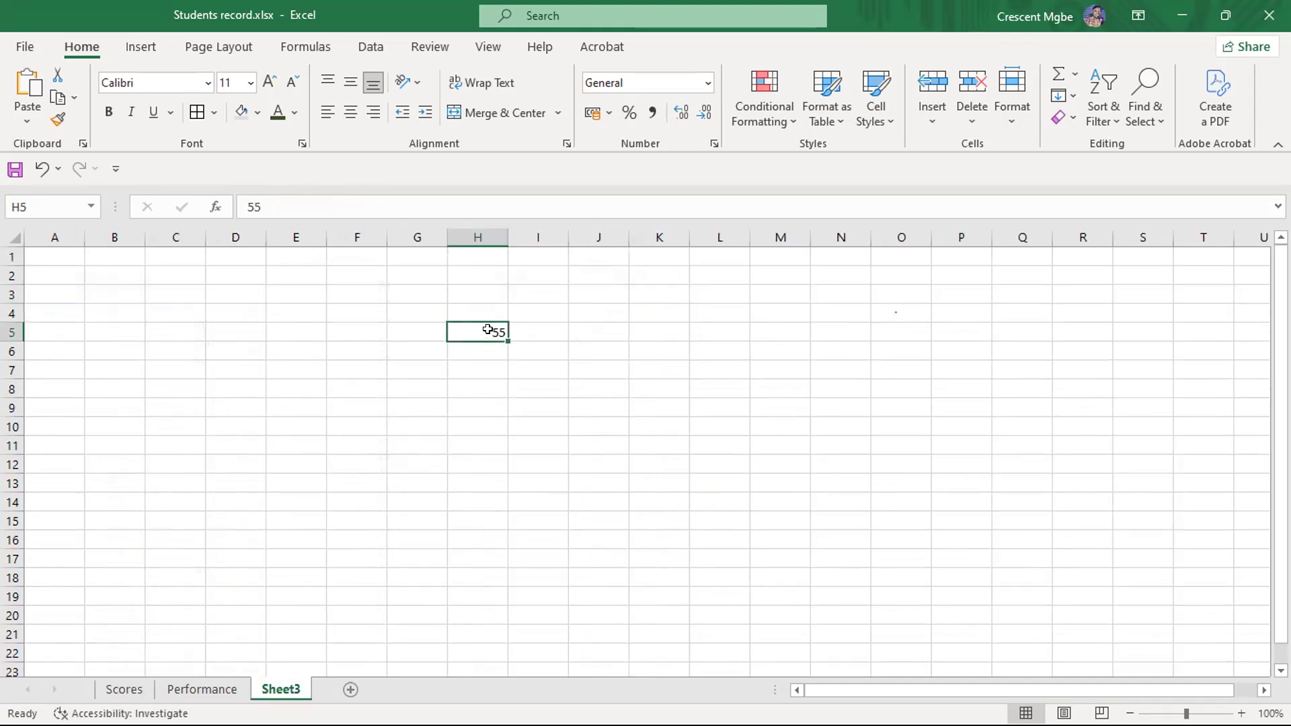
pyautogui.click(125, 689)
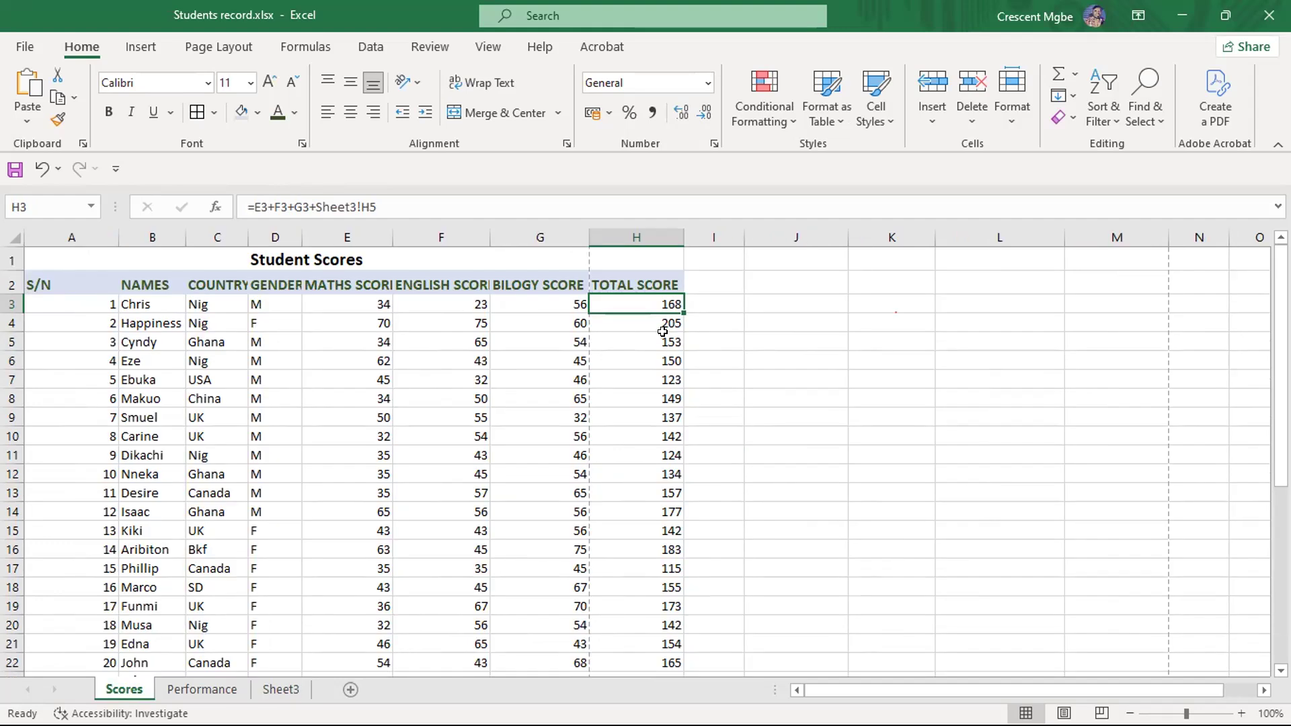
# - Switch to the PowerPoint slide show and advance through the Cell Referencing Types slide to the relative reference explanation
pyautogui.press('super+Tab')
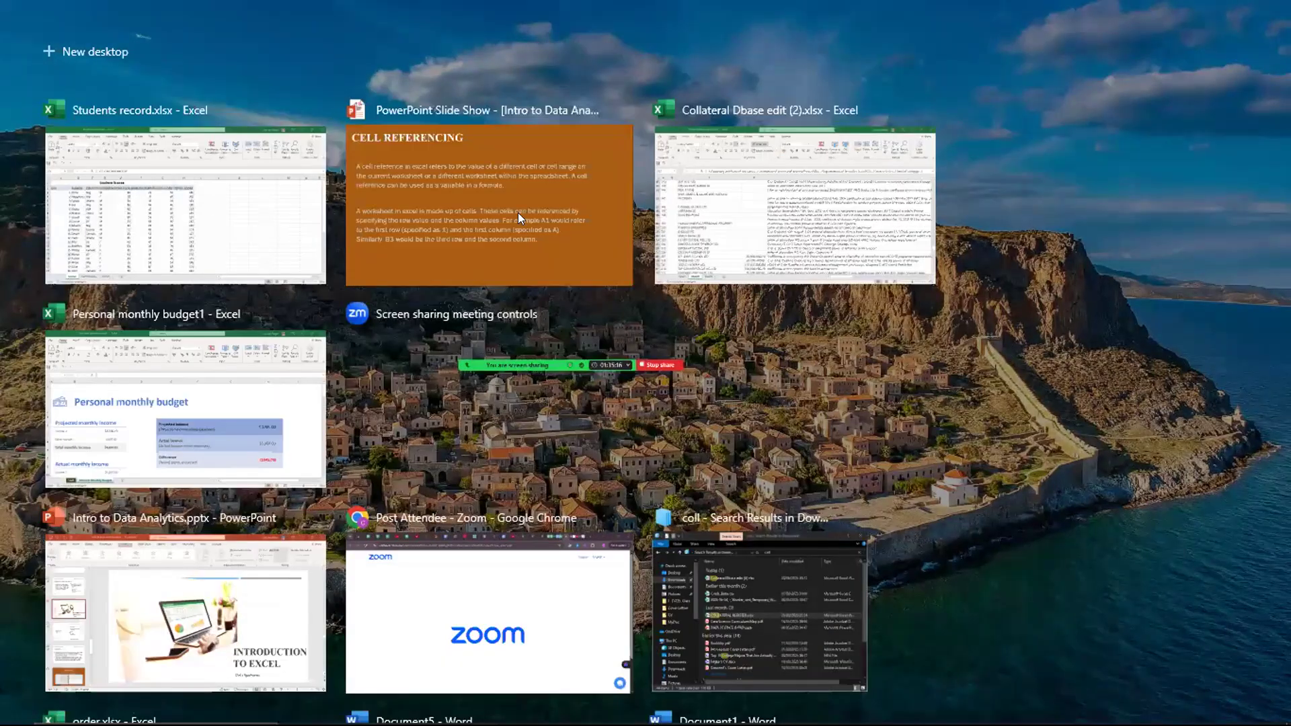
pyautogui.click(507, 199)
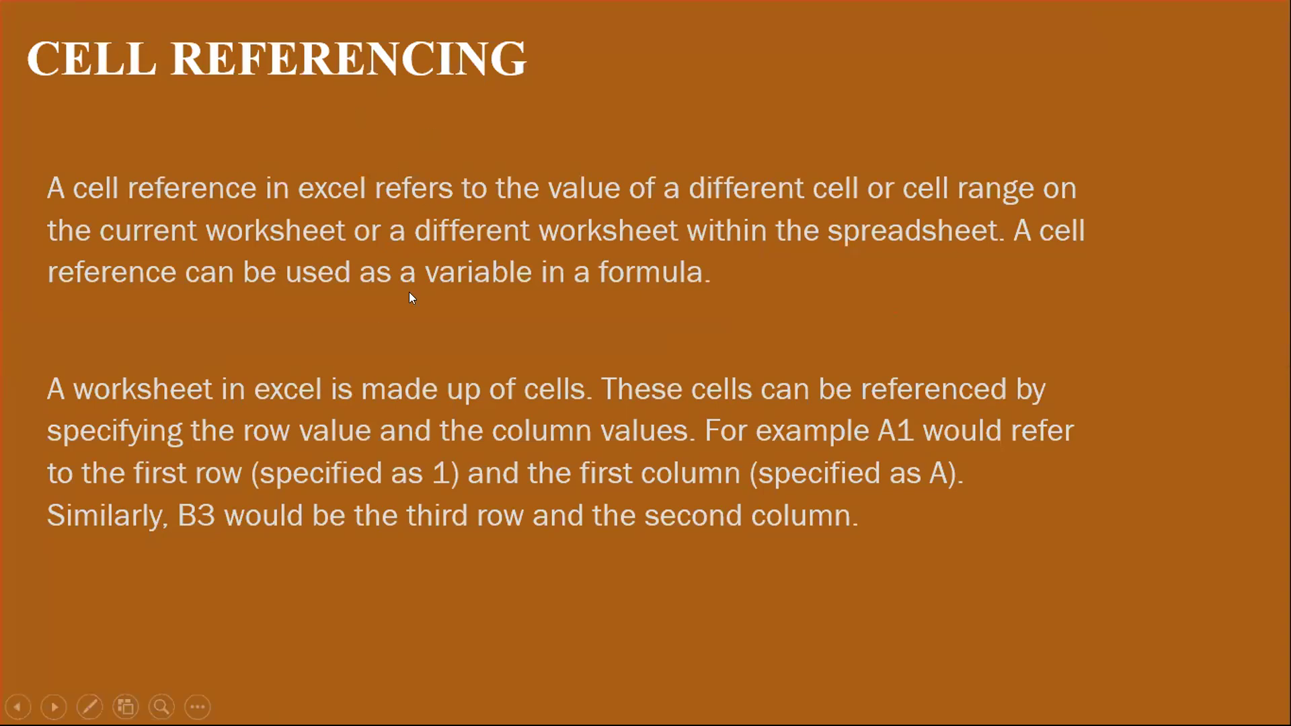
pyautogui.click(580, 343)
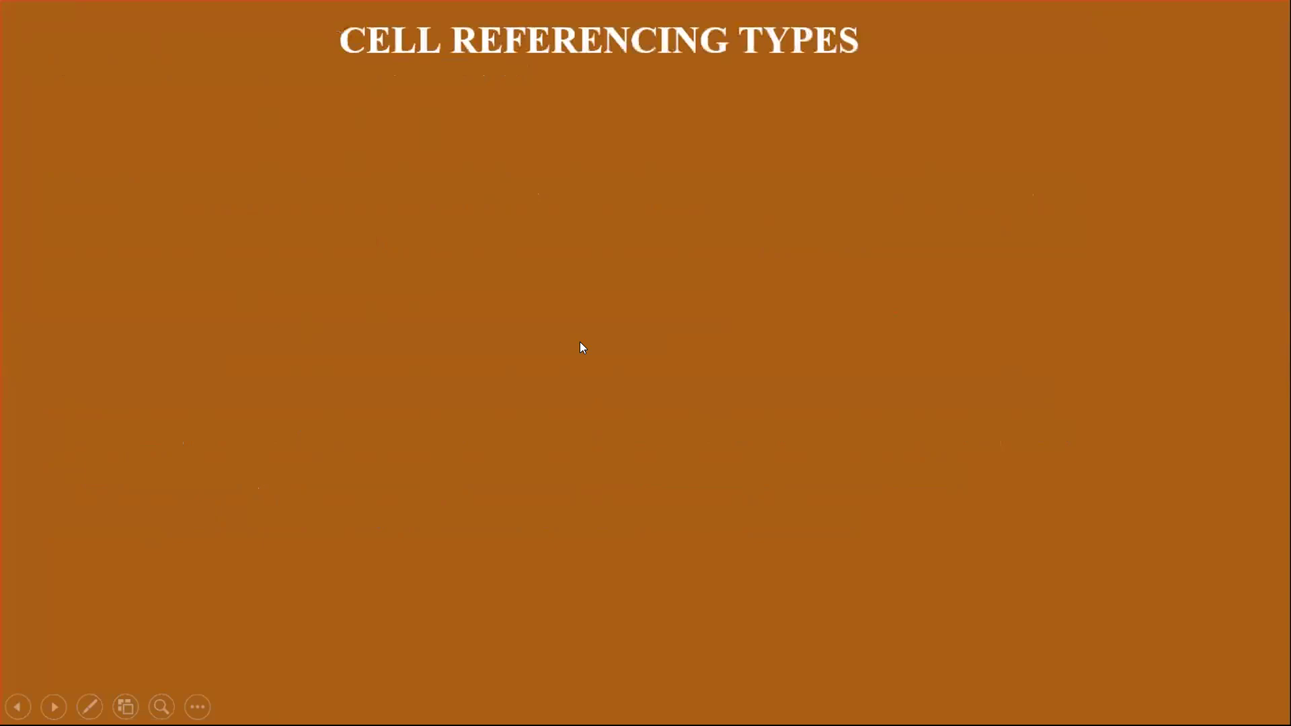
pyautogui.click(580, 343)
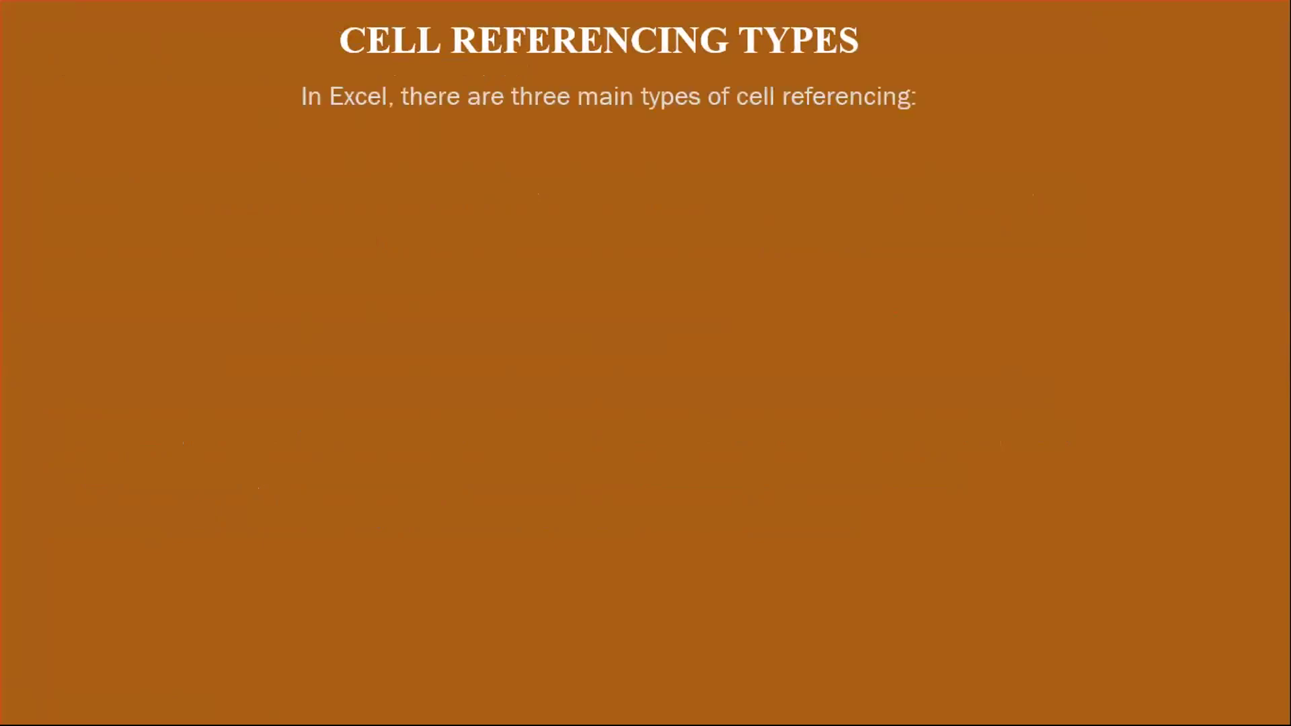
pyautogui.press('Right')
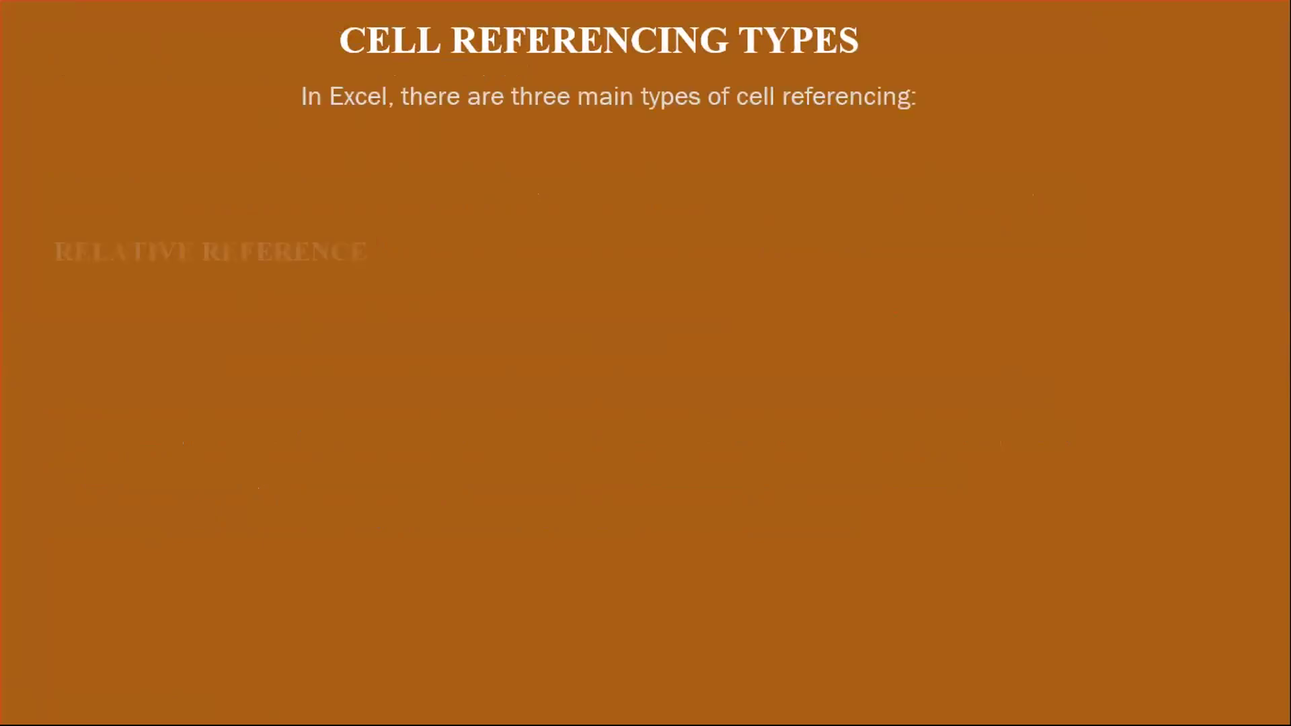
pyautogui.press('Right')
pyautogui.press('Right')
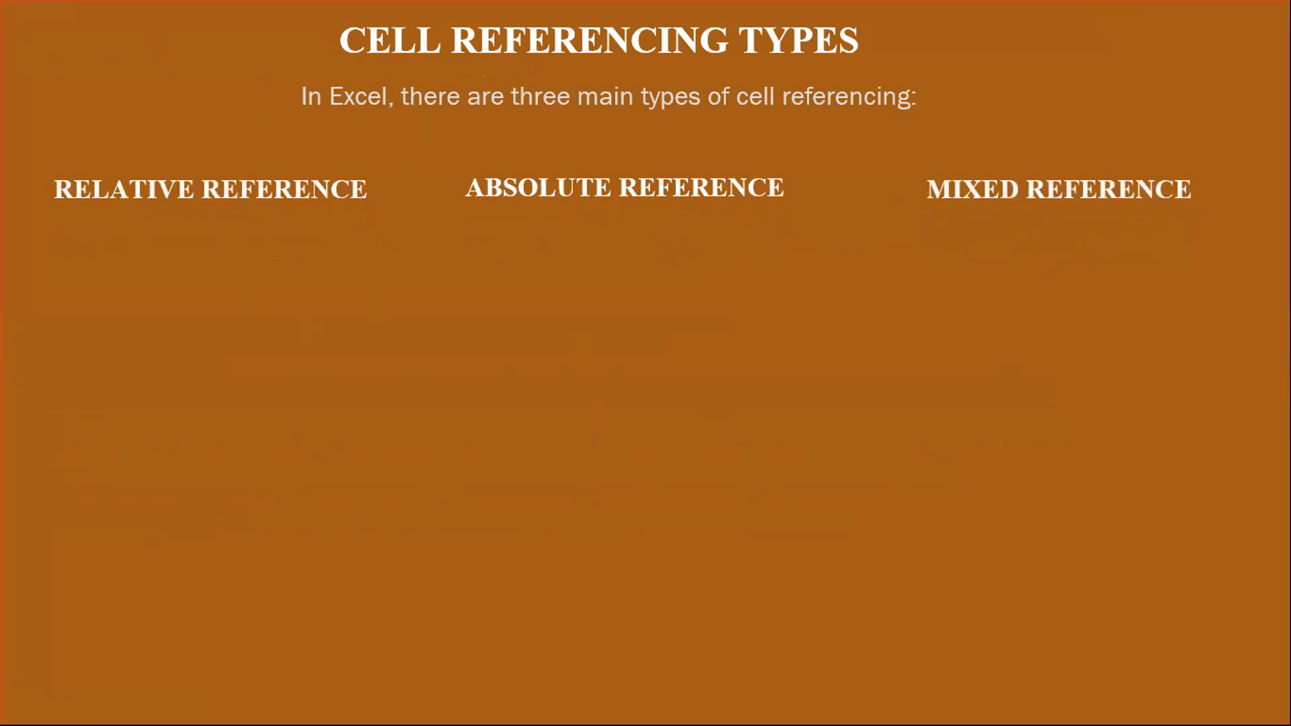
pyautogui.press('Right')
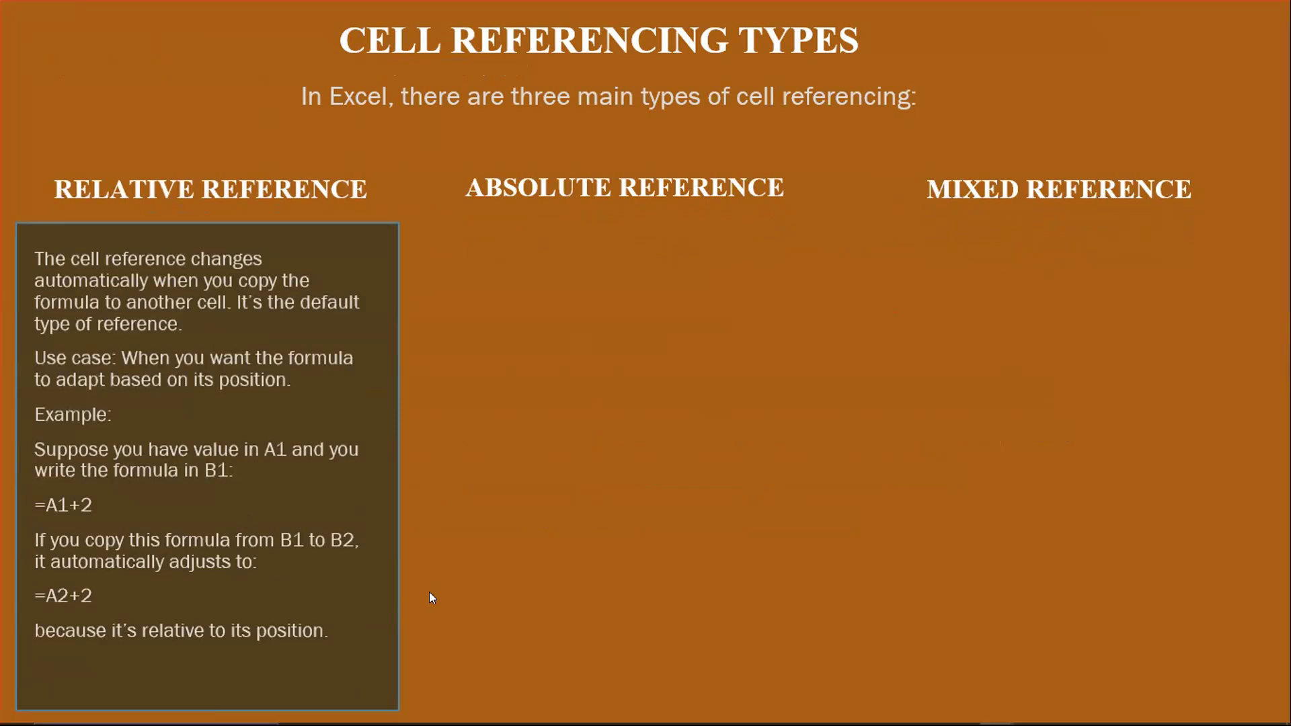
# - Return to the Students record workbook in Excel and examine the H4 total formula alongside its scores in E4, F4 and G4
pyautogui.press('super+Tab')
pyautogui.click(564, 217)
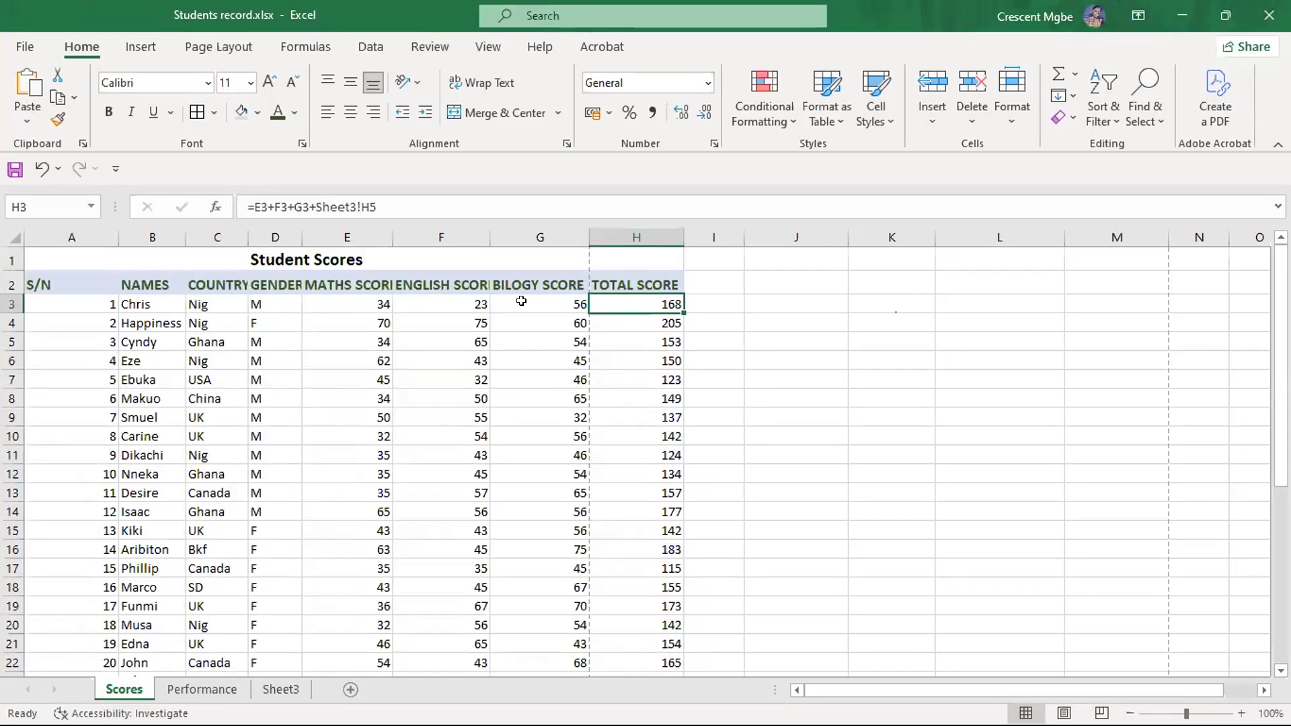
pyautogui.click(383, 308)
pyautogui.click(449, 311)
pyautogui.click(528, 316)
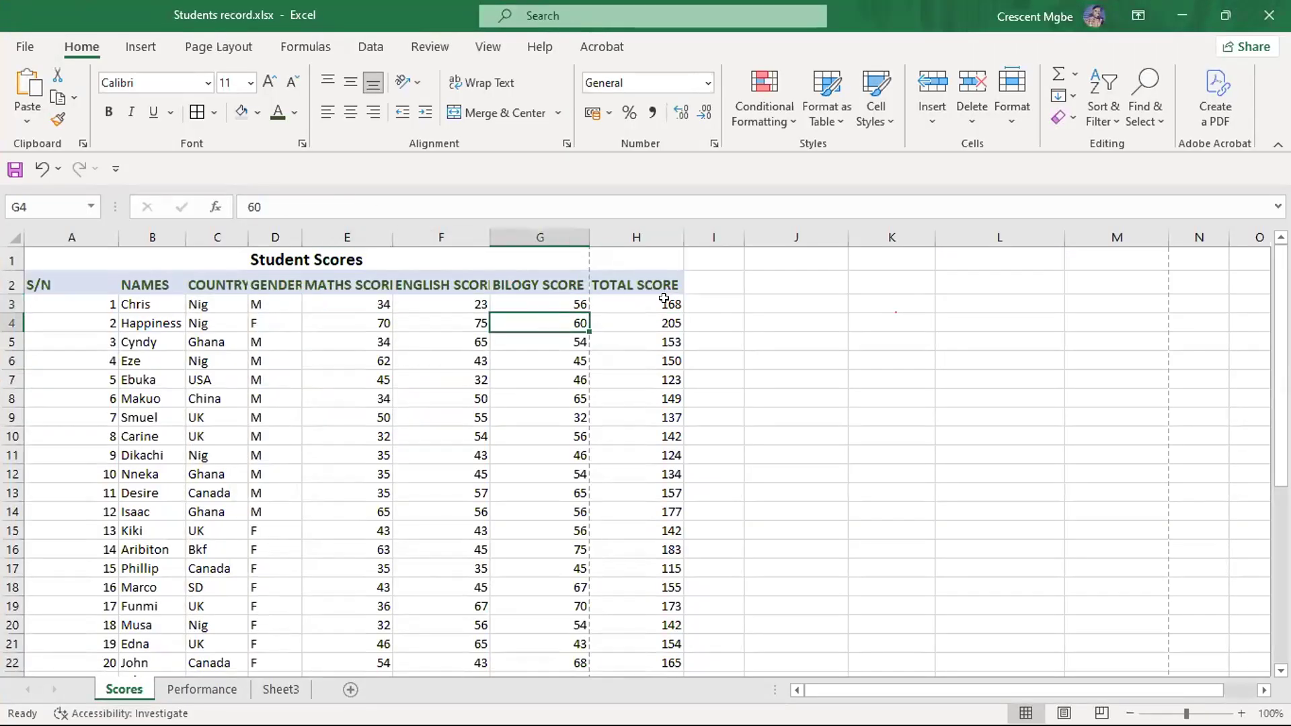
pyautogui.click(659, 324)
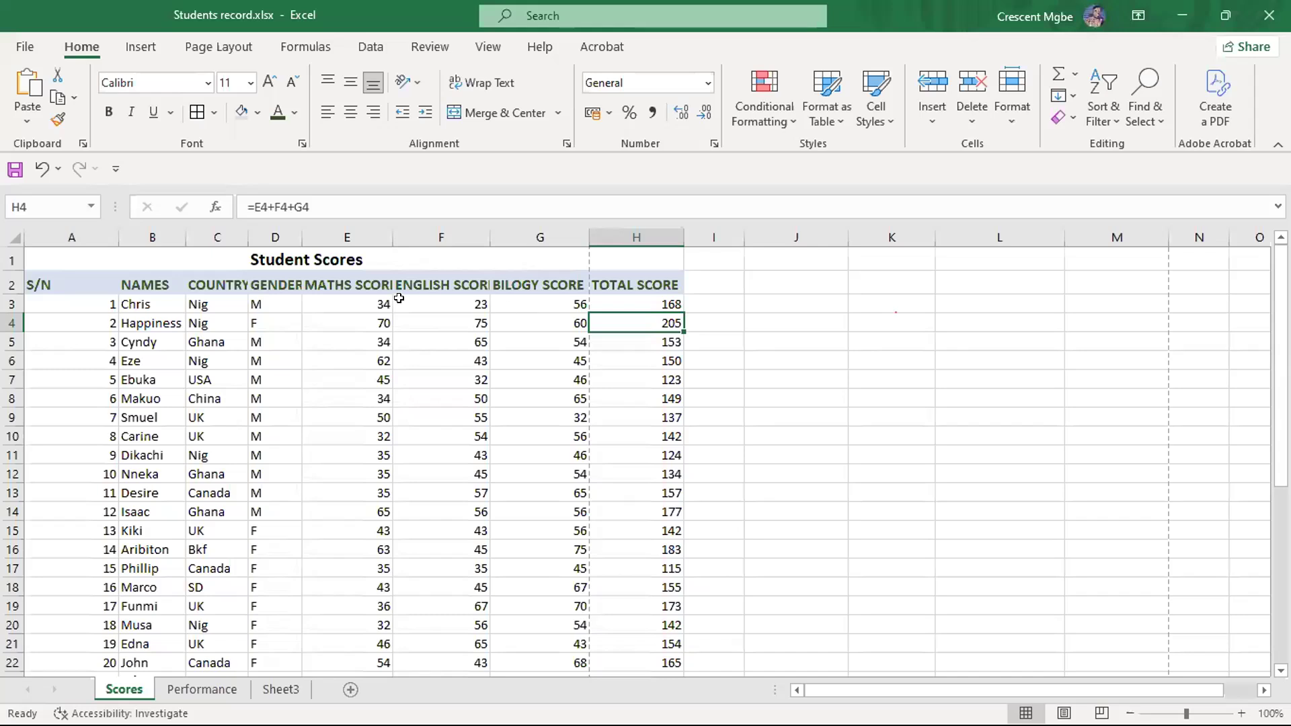
pyautogui.click(347, 325)
pyautogui.click(462, 325)
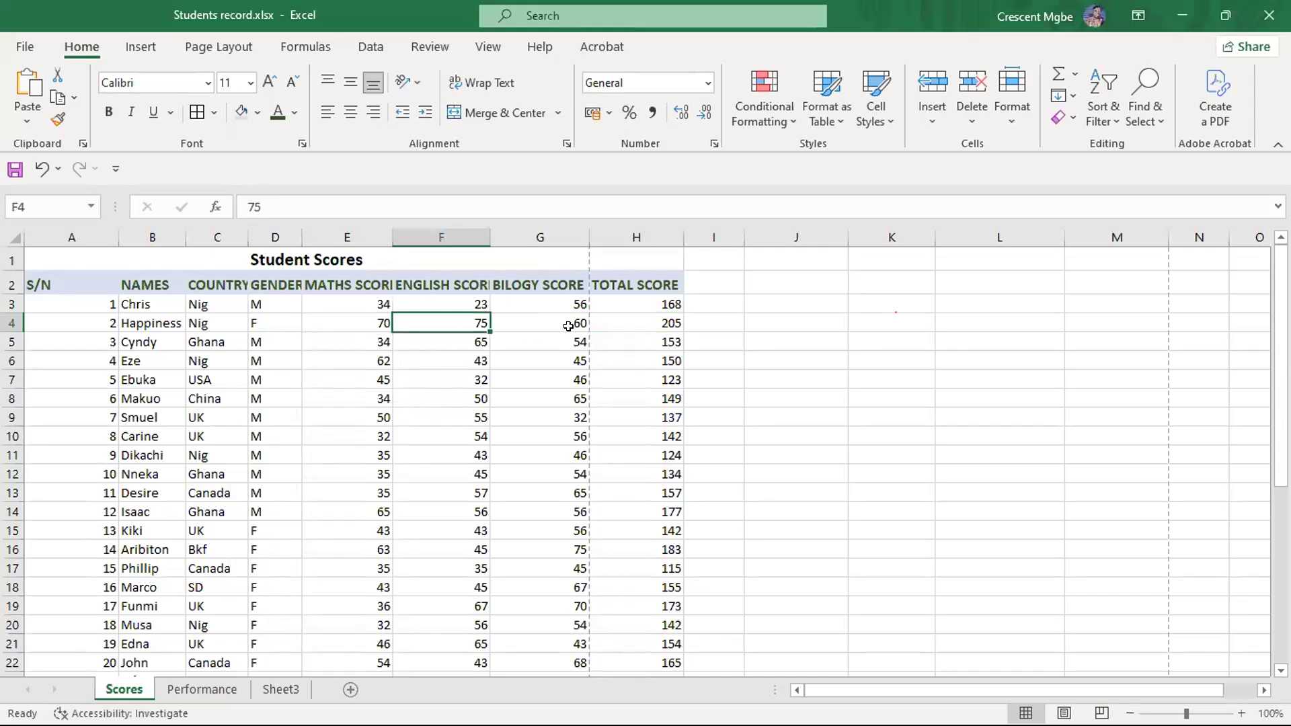
pyautogui.click(568, 324)
# - Examine the total formulas in H5 and H7, comparing the row 7 formula with its scores in E7, F7 and G7
pyautogui.click(662, 339)
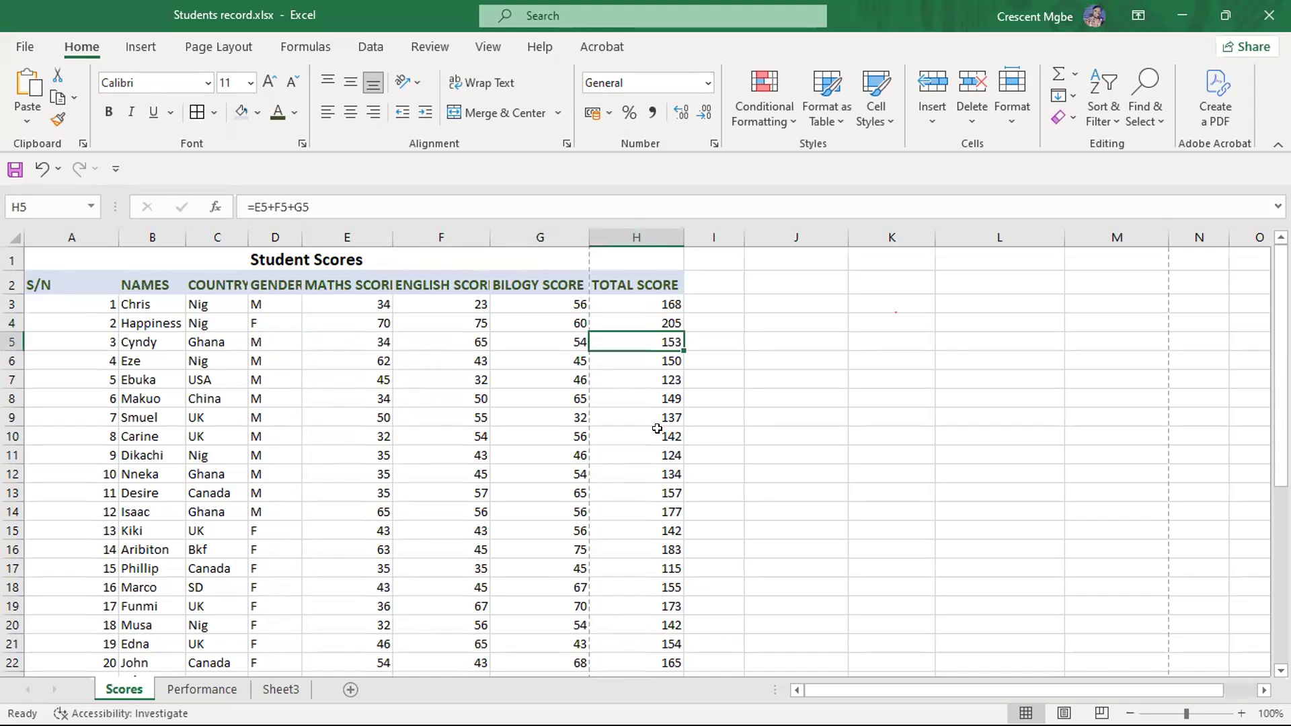
pyautogui.click(643, 375)
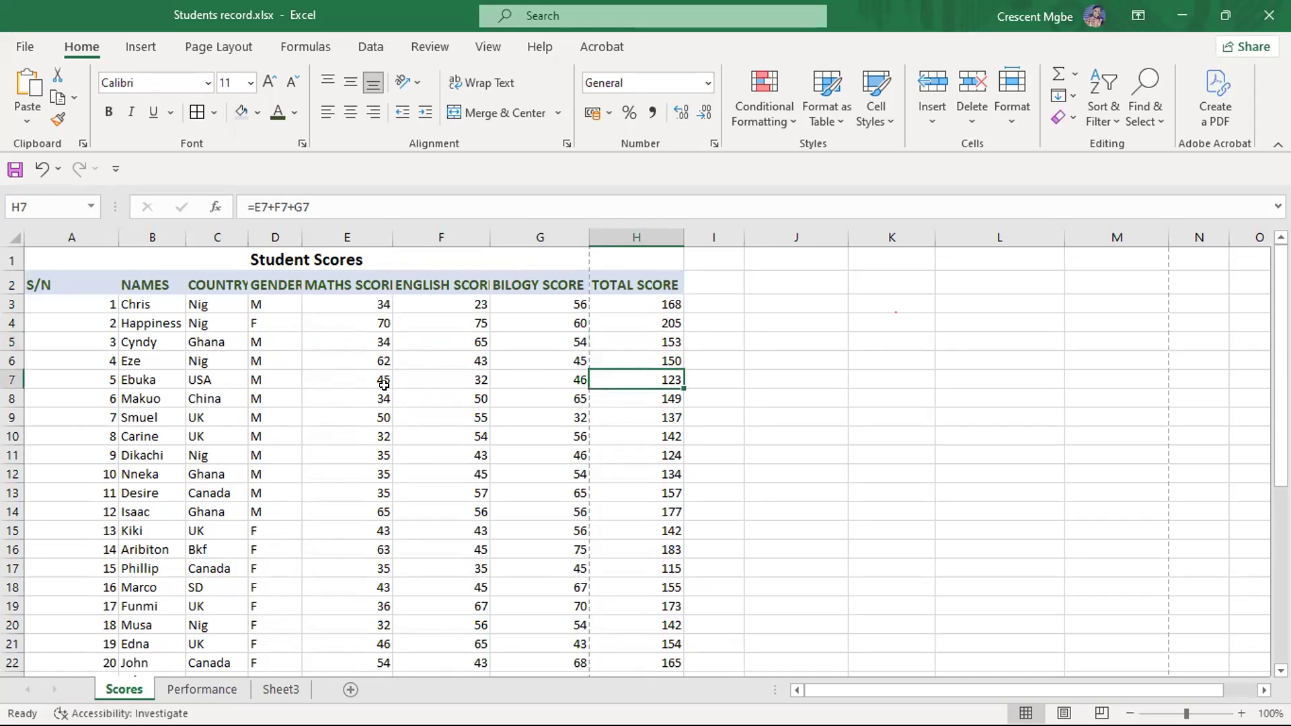
pyautogui.click(377, 377)
pyautogui.click(450, 375)
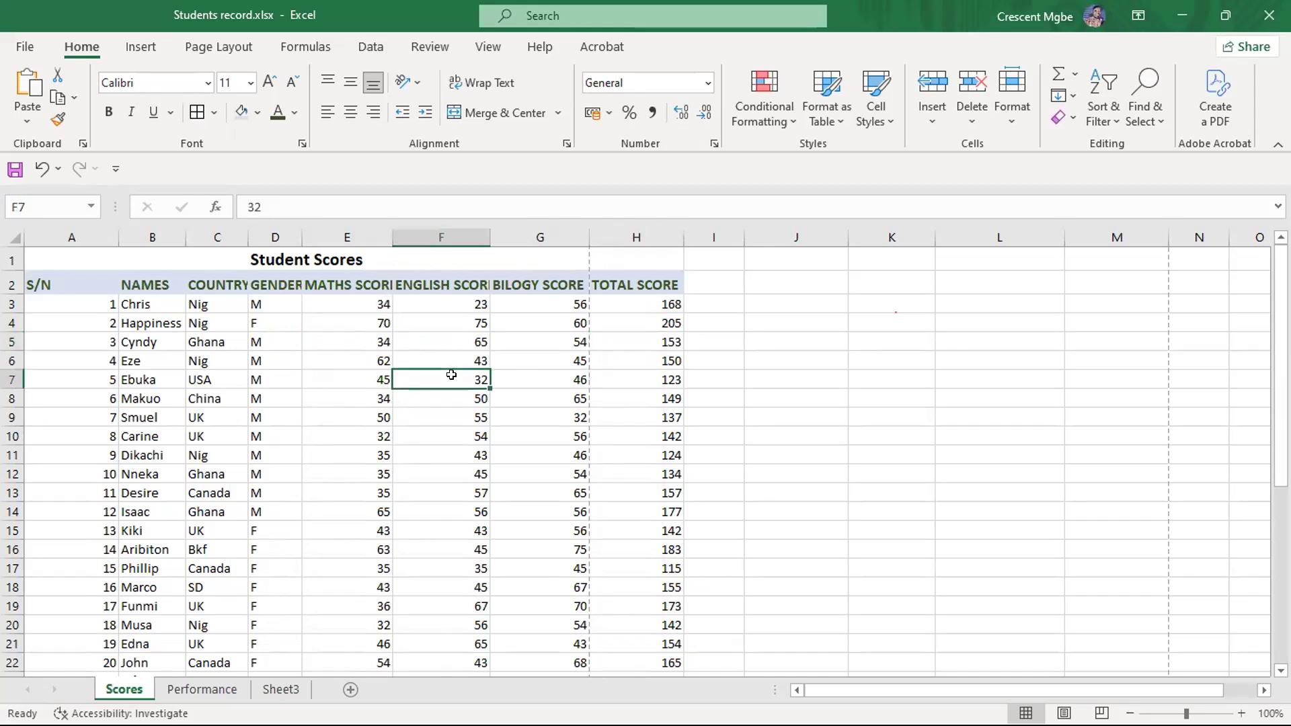
pyautogui.click(535, 375)
pyautogui.click(672, 377)
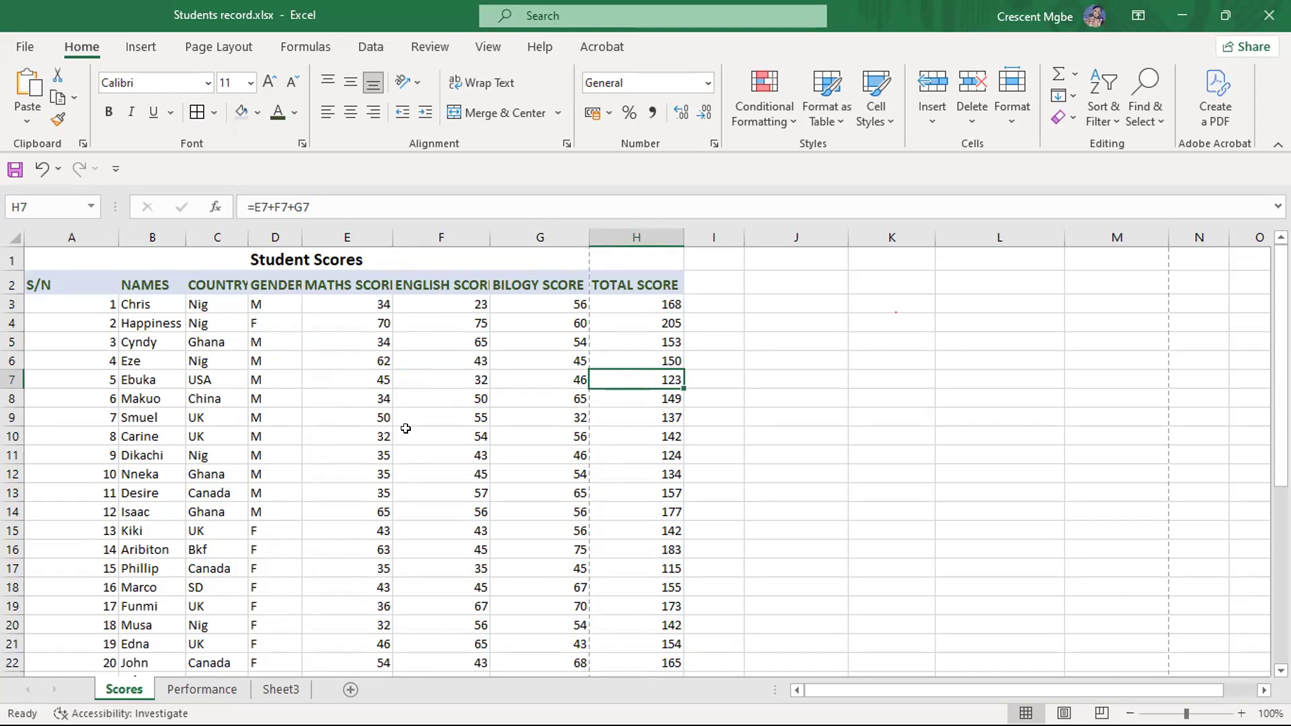
pyautogui.scroll(-1, 406, 427)
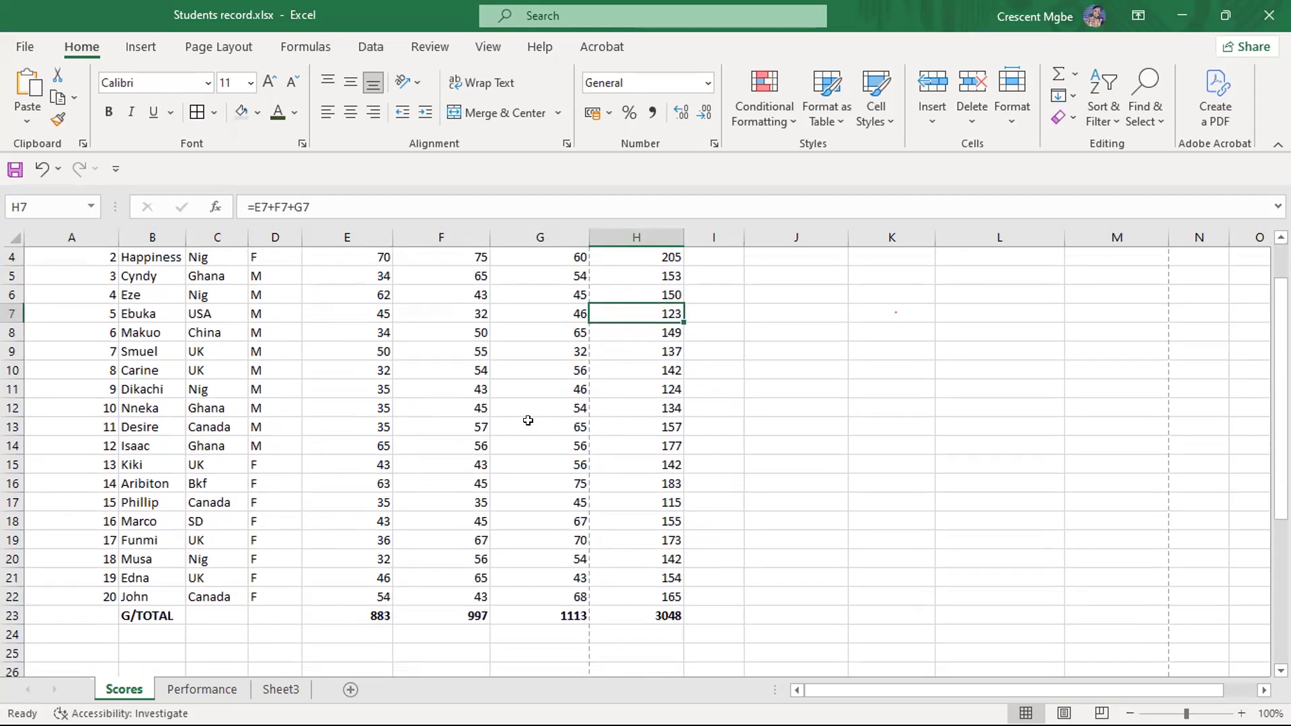
pyautogui.scroll(1, 527, 421)
pyautogui.scroll(-2, 528, 420)
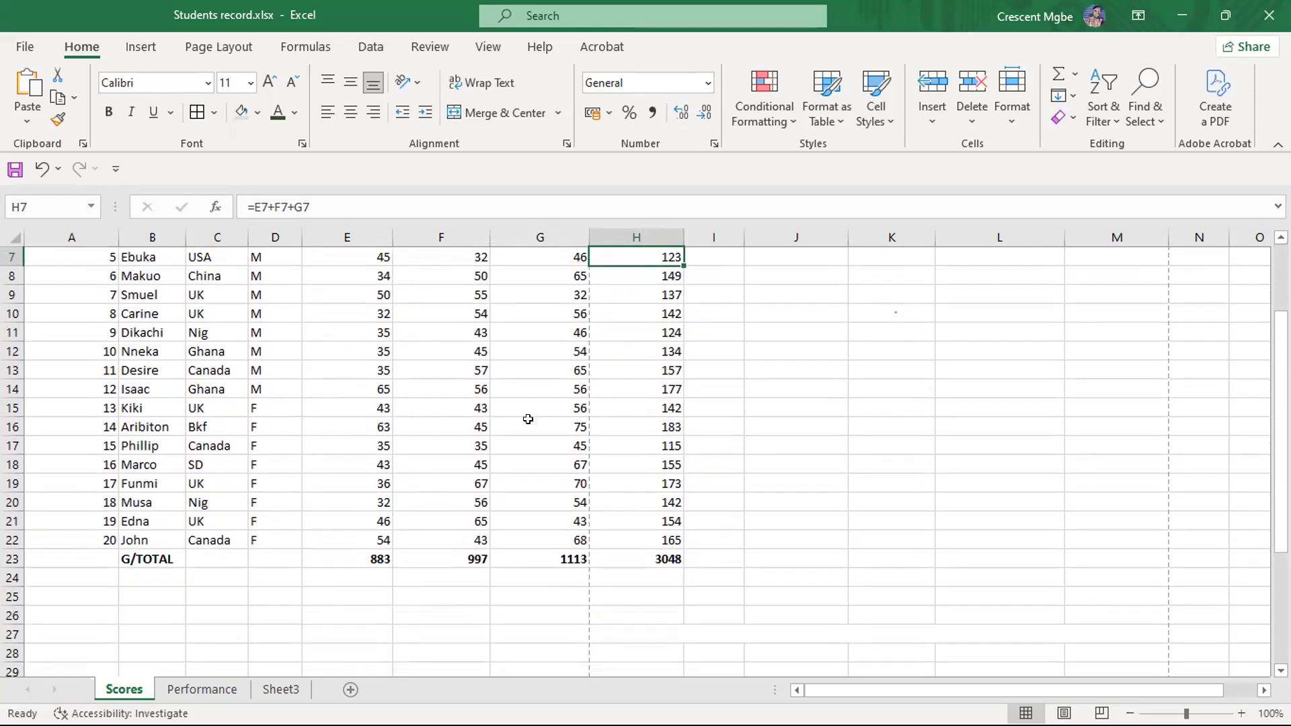
pyautogui.scroll(2, 527, 419)
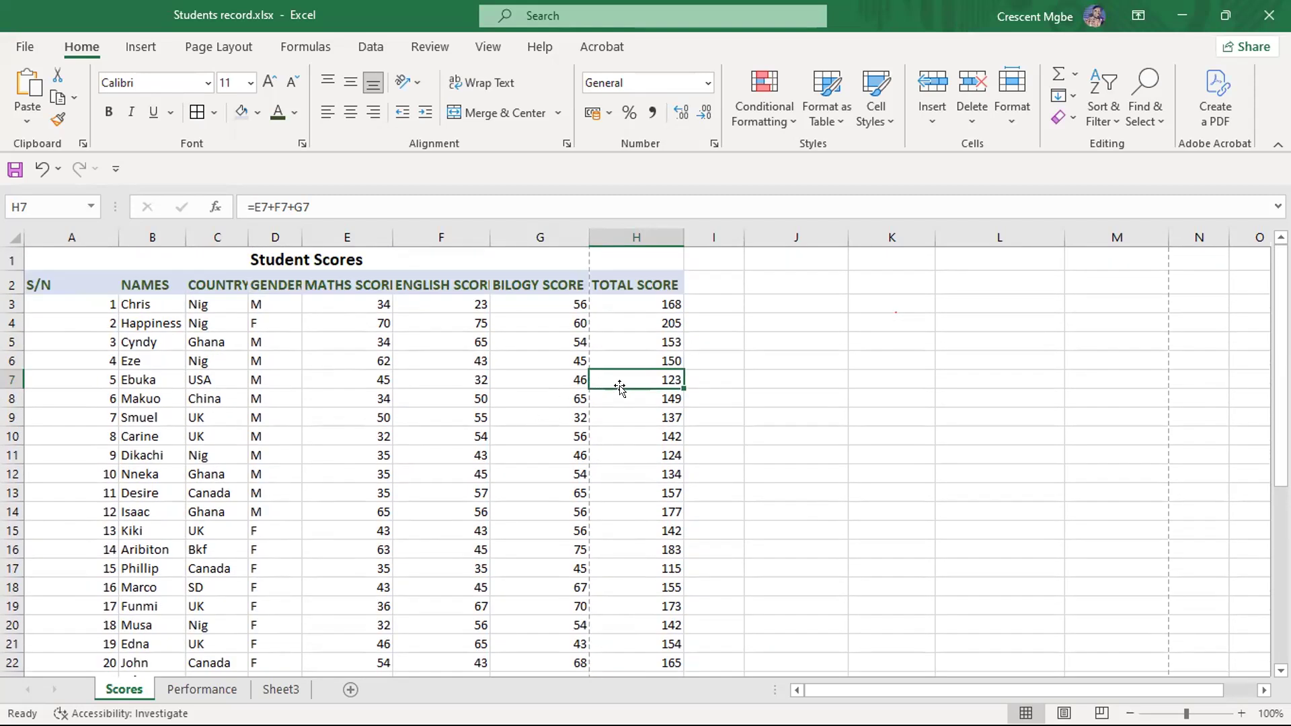
# - Enter the labels RELATIVE, ABSOLUTE and MIXED in K3:K5 of the Scores sheet and try to clear the range K2:K5
pyautogui.click(873, 309)
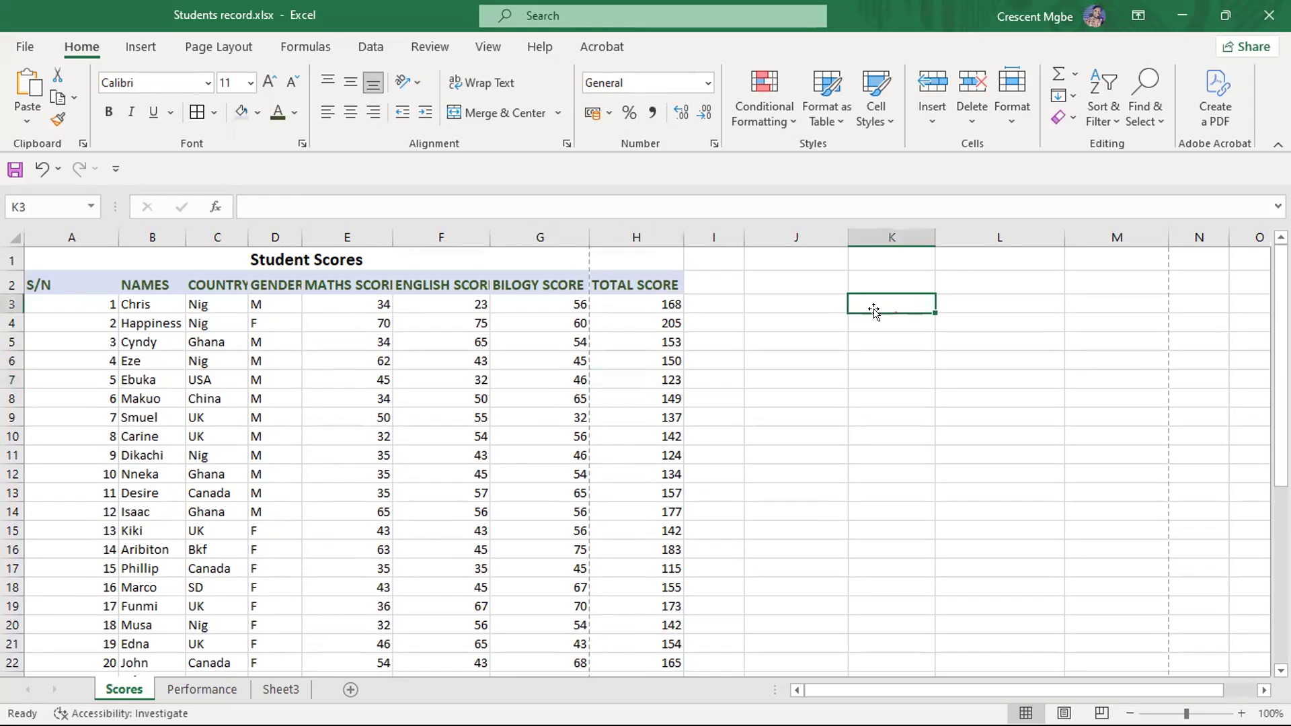
pyautogui.write('RELATIVE')
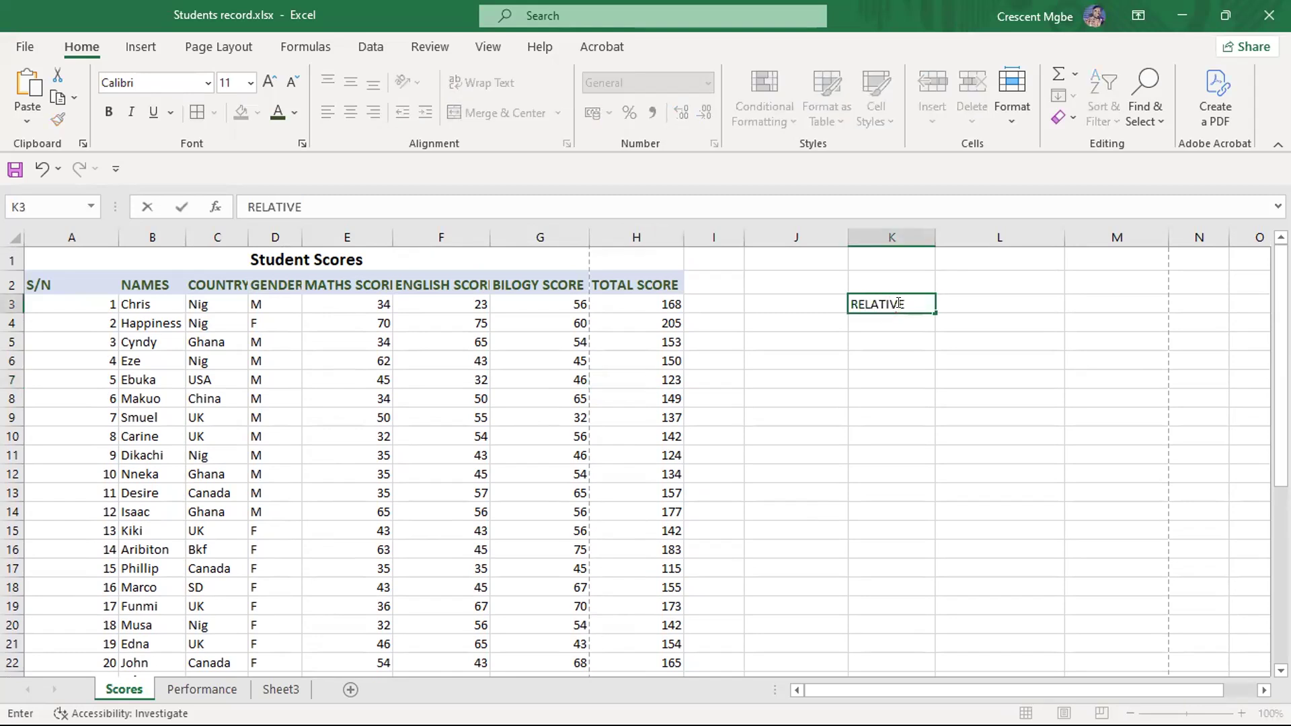
pyautogui.press('Return')
pyautogui.write('ABSOLUTE')
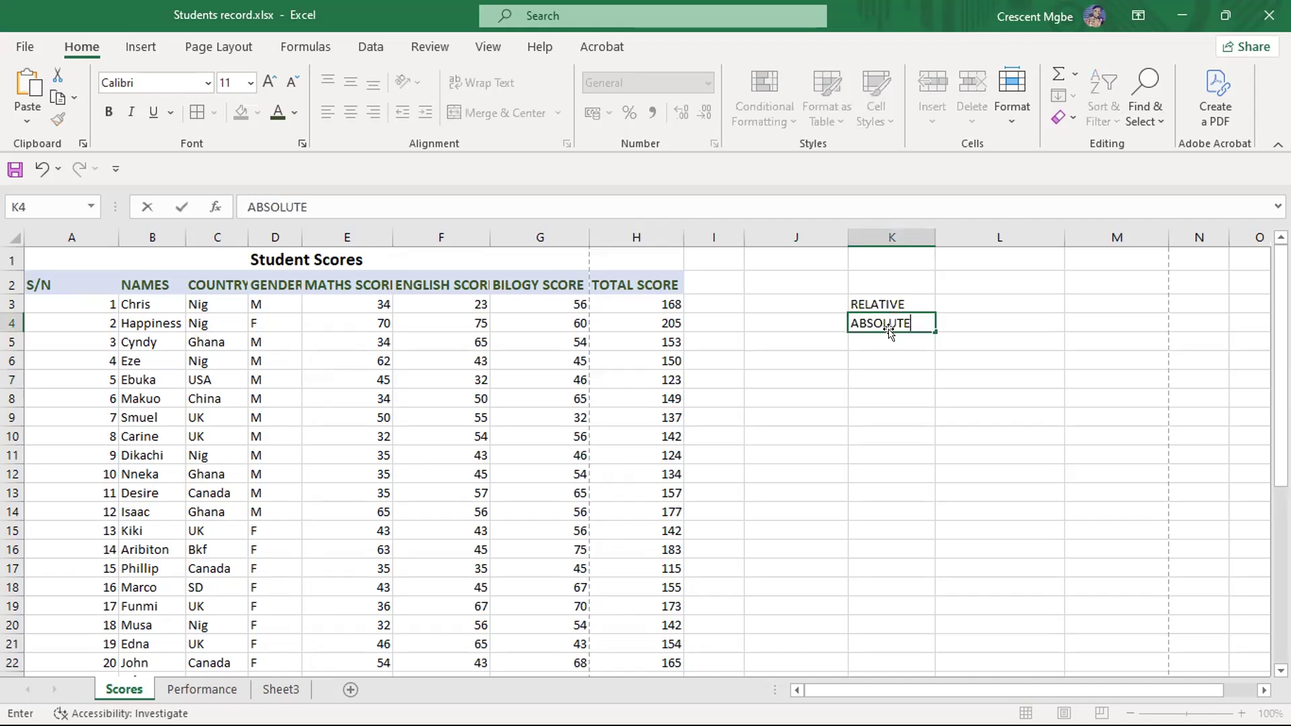
pyautogui.press('Return')
pyautogui.write('M')
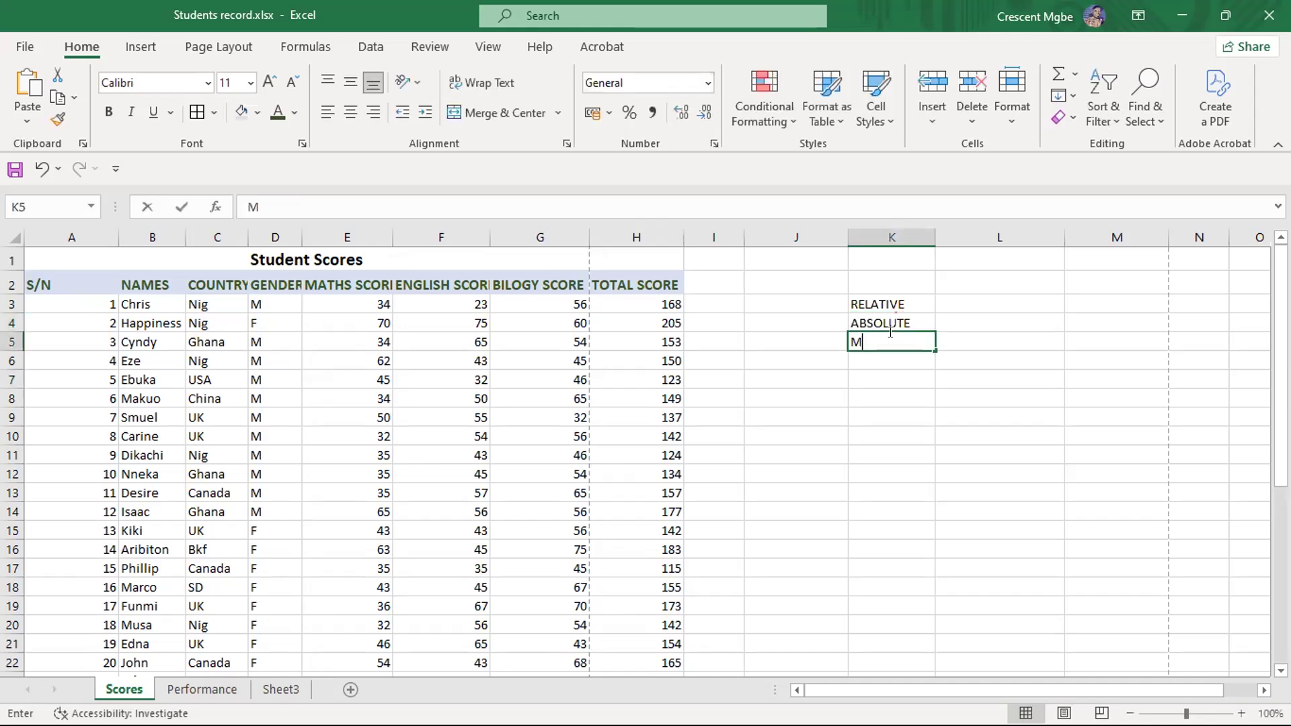
pyautogui.write('IXD')
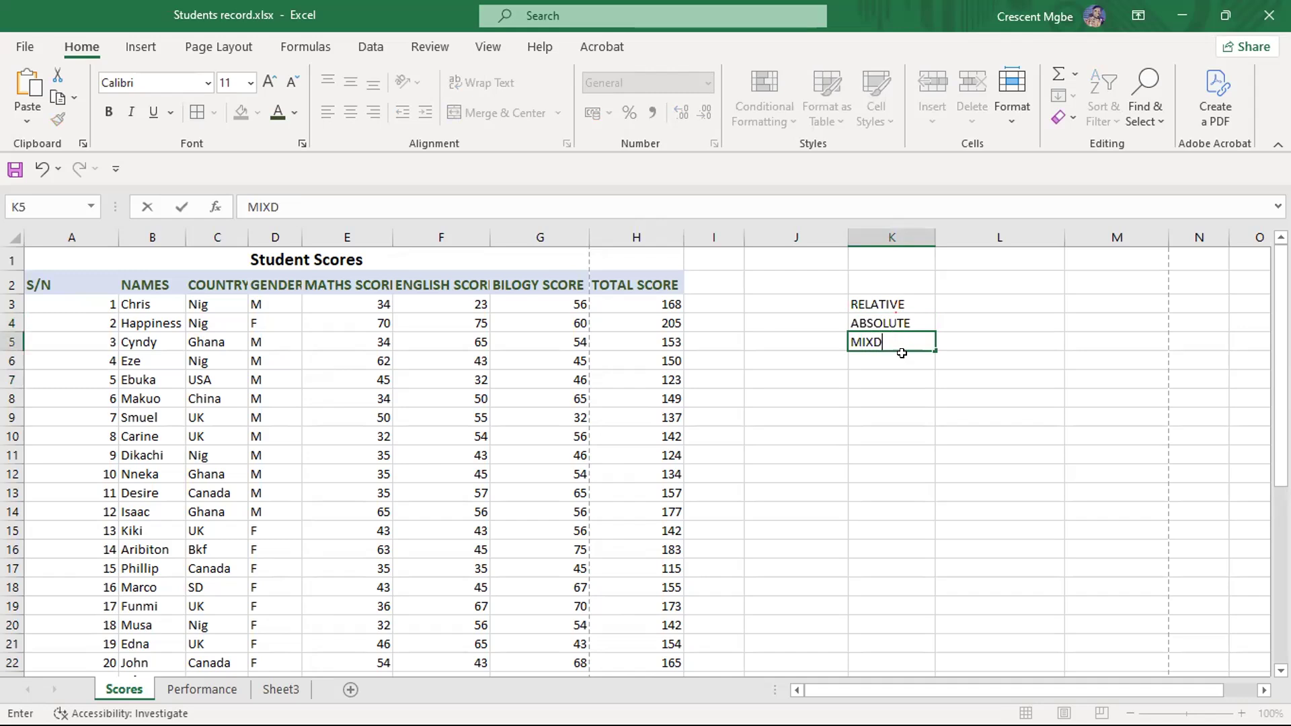
pyautogui.press('BackSpace')
pyautogui.write('ED')
pyautogui.moveTo(850, 282); pyautogui.dragTo(898, 346)
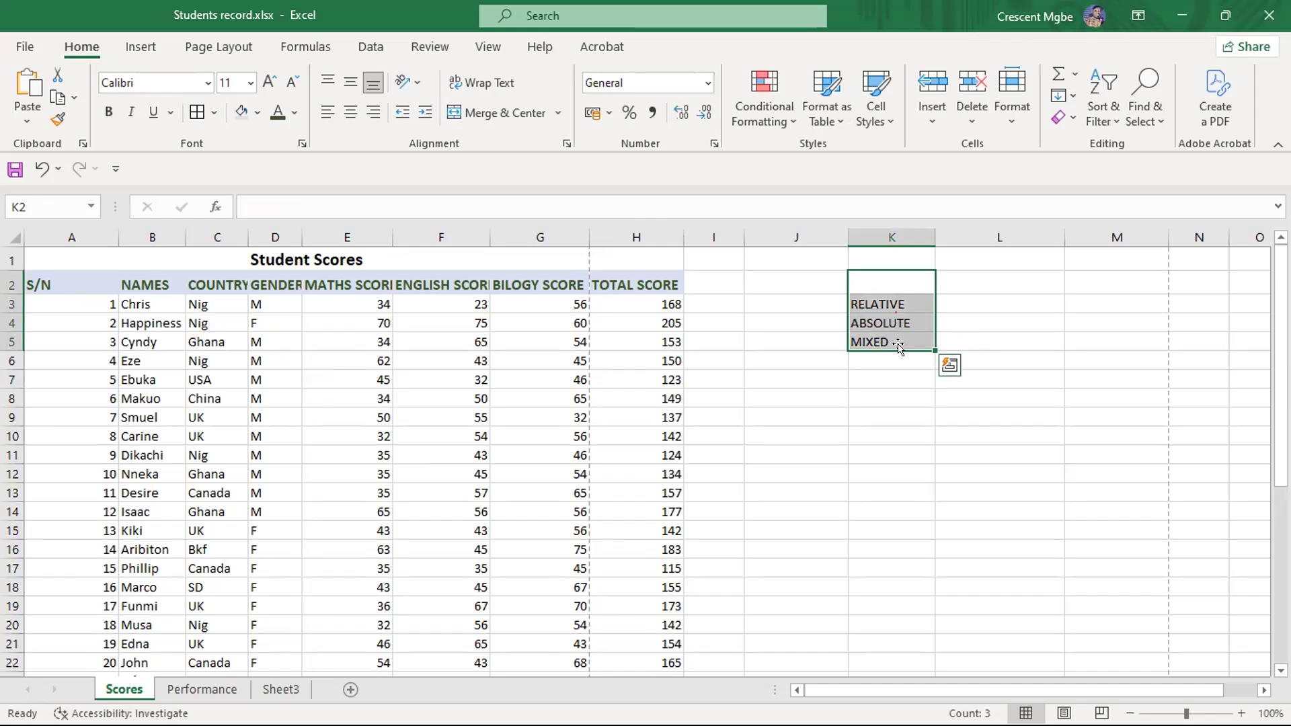
pyautogui.press('BackSpace')
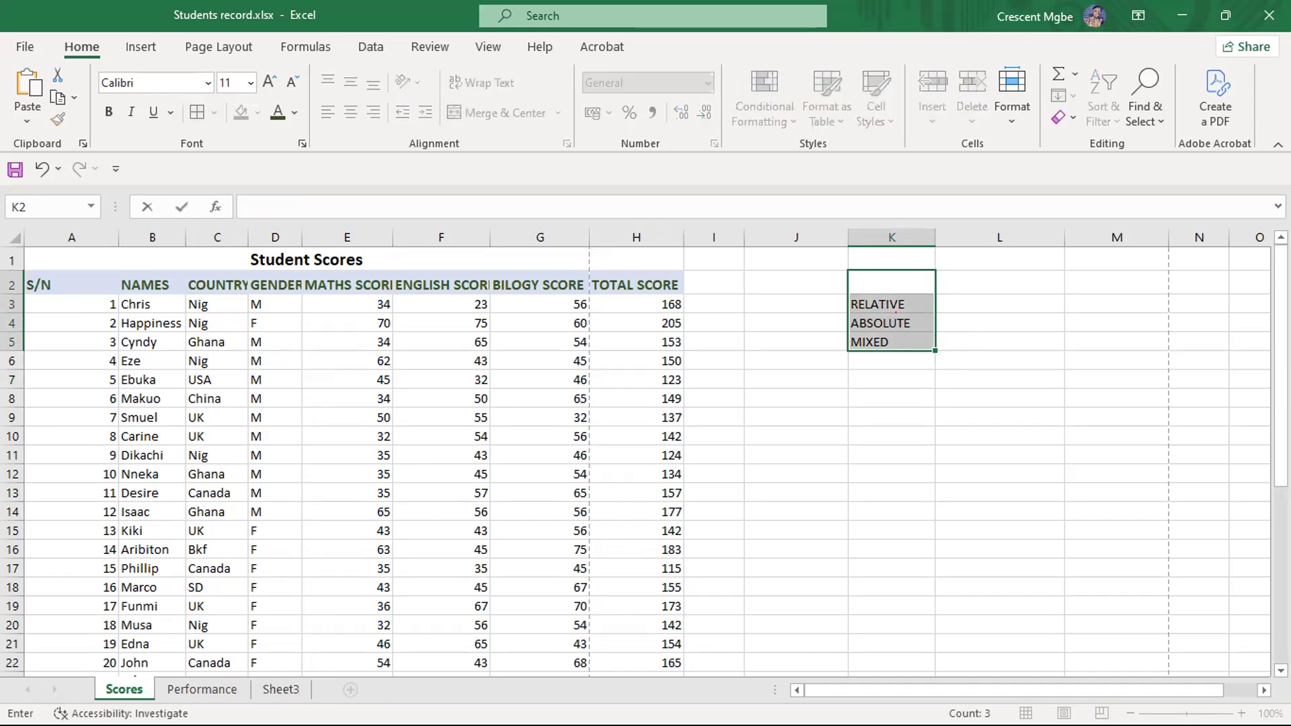
# - Add a new worksheet after Sheet3 and enter the headers NAME in D3 and COUNTRY in E3
pyautogui.click(281, 690)
pyautogui.click(349, 689)
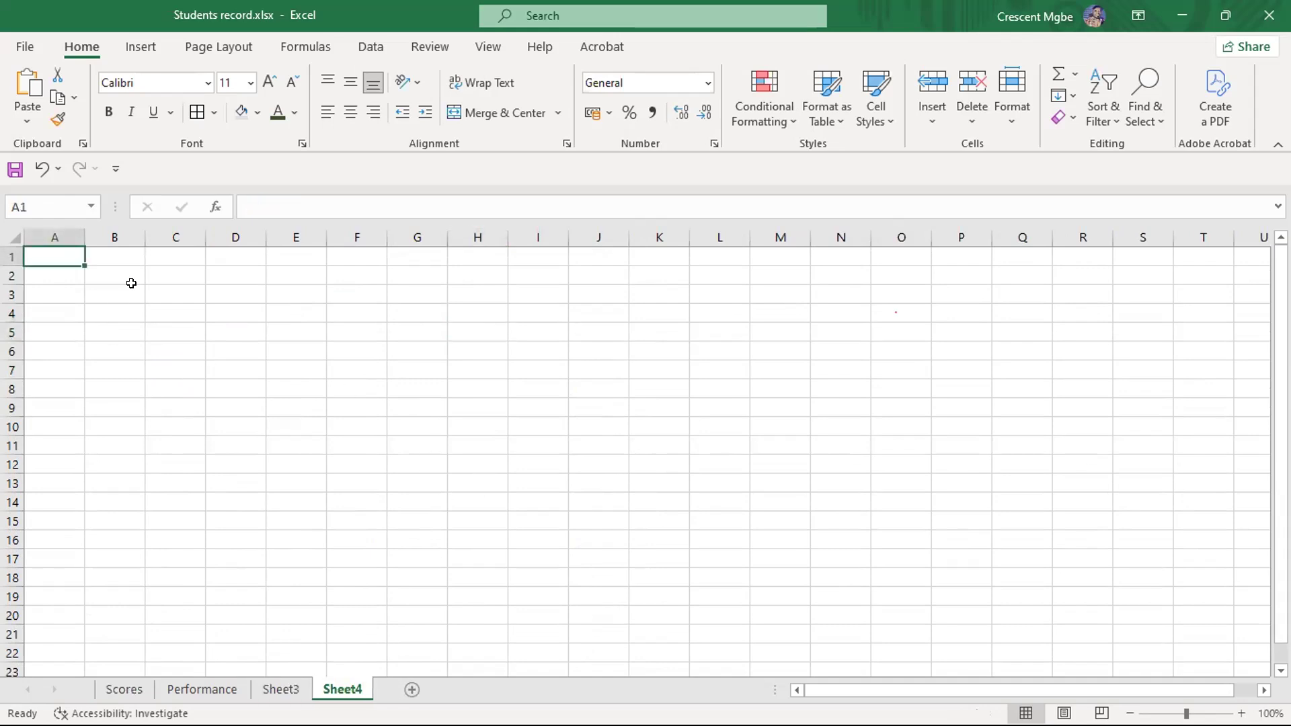
pyautogui.click(235, 298)
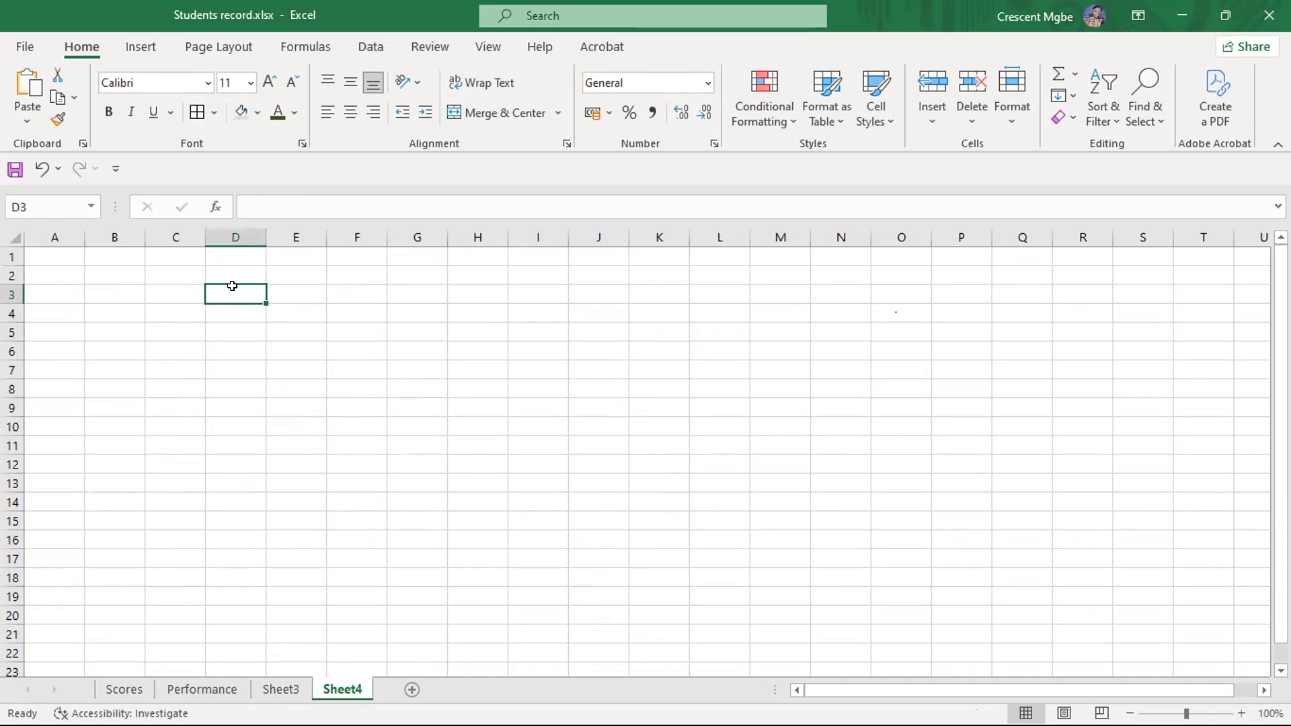
pyautogui.write('NAME')
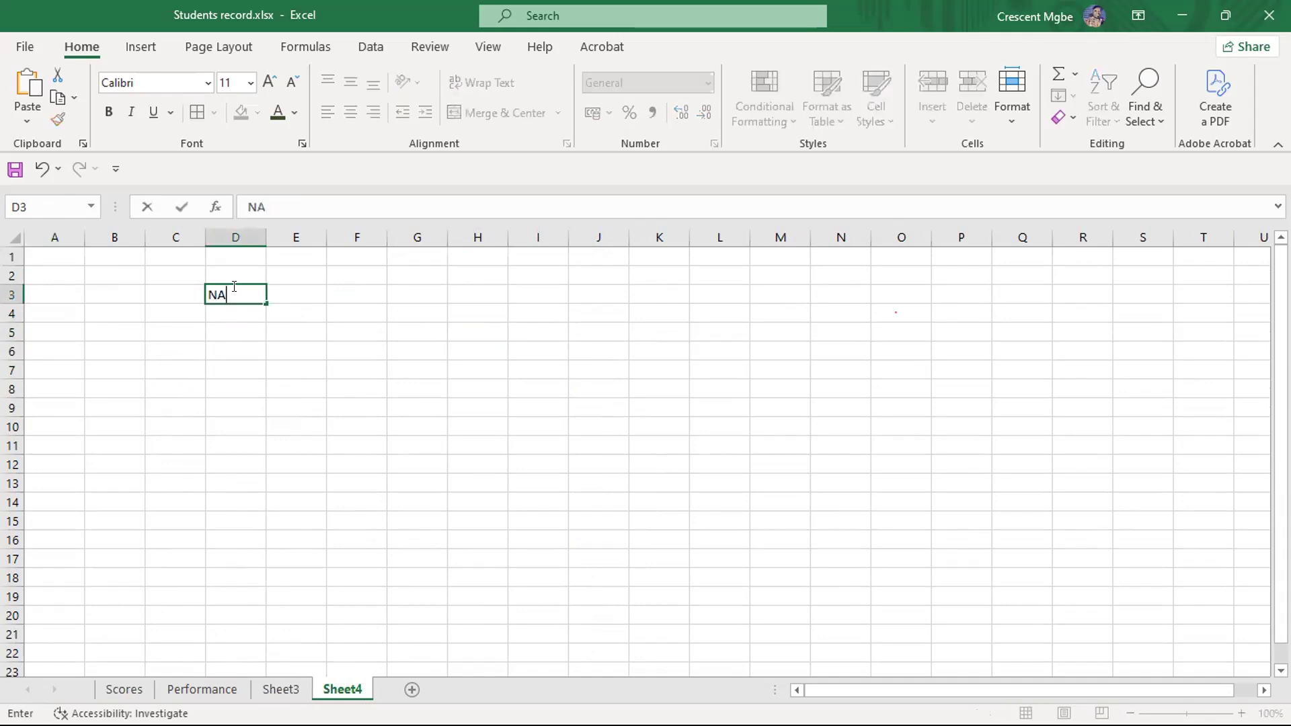
pyautogui.click(311, 291)
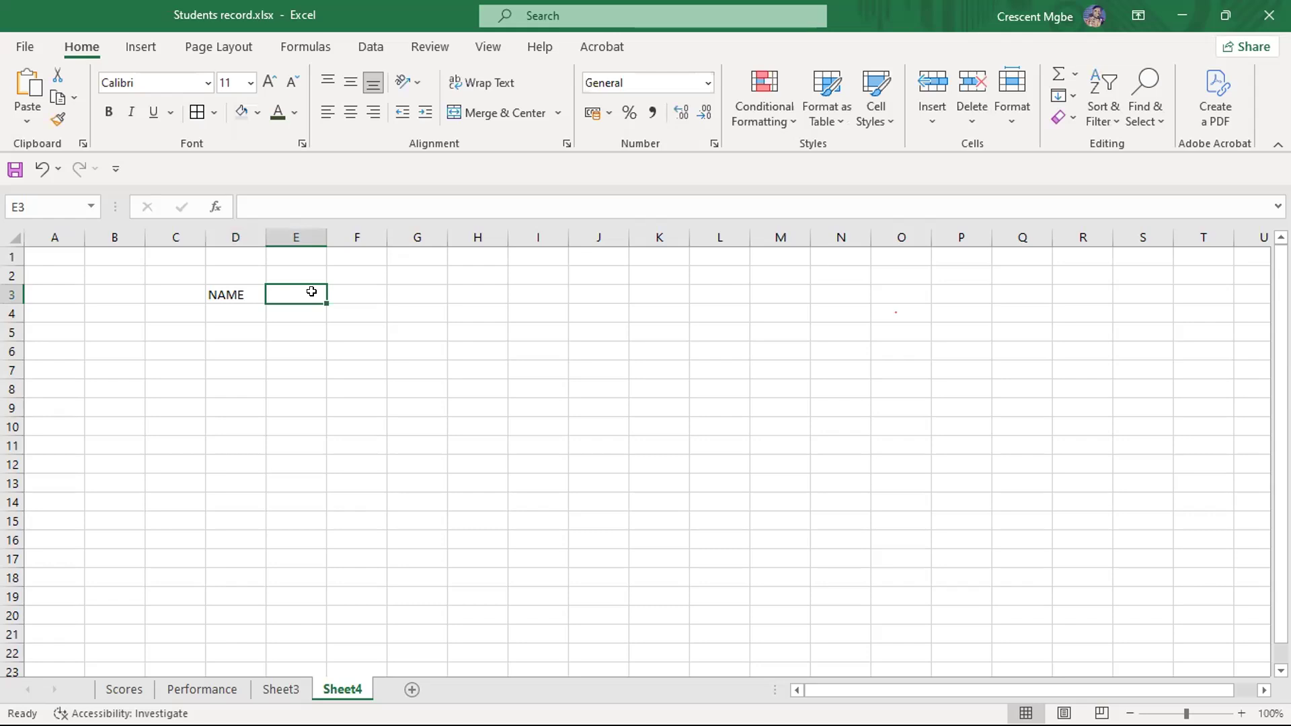
pyautogui.write('COUNTRY')
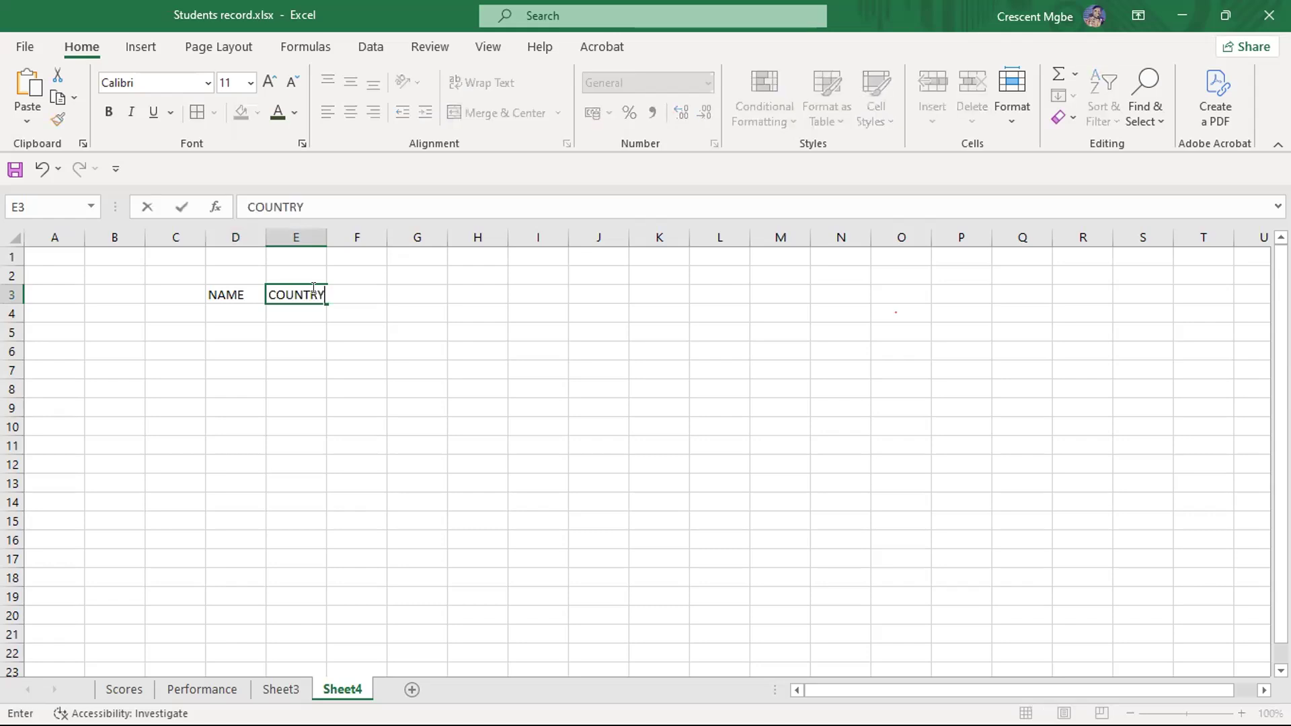
# - Enter the header AMOUNT(N) in F3, beside the COUNTRY header
pyautogui.click(401, 285)
pyautogui.click(367, 286)
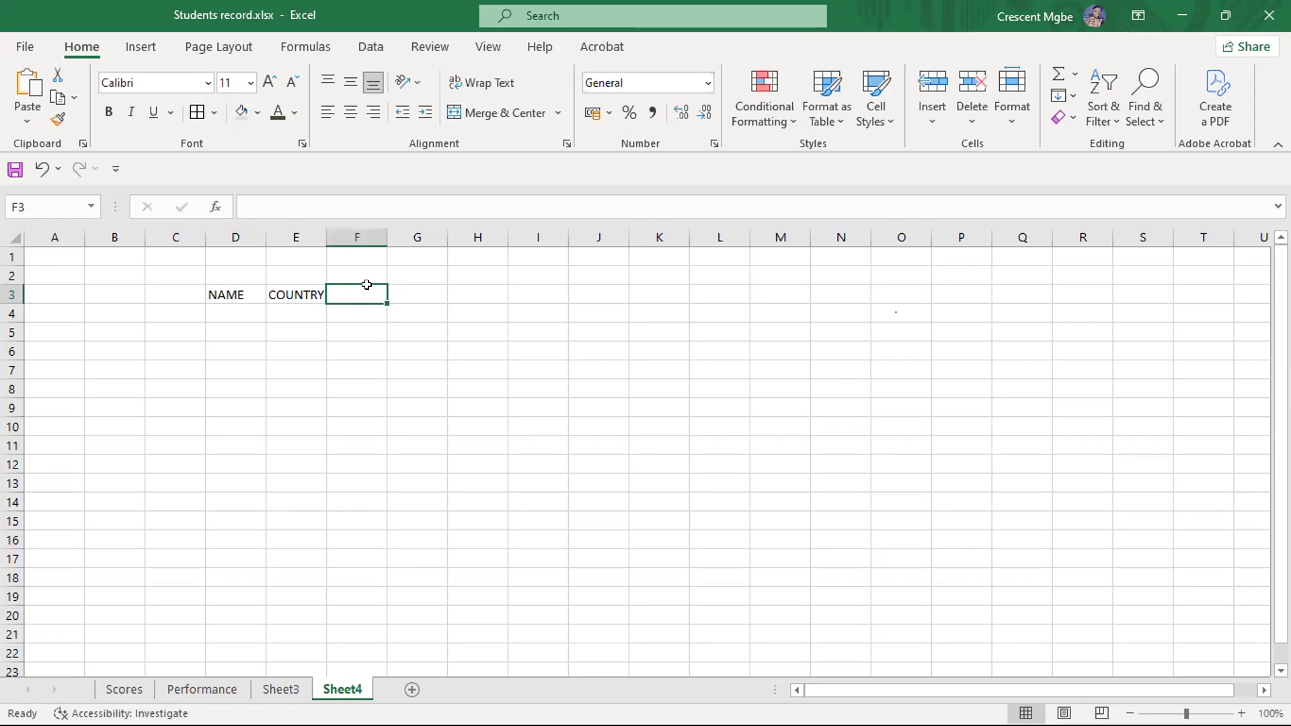
pyautogui.write('AMOUNT')
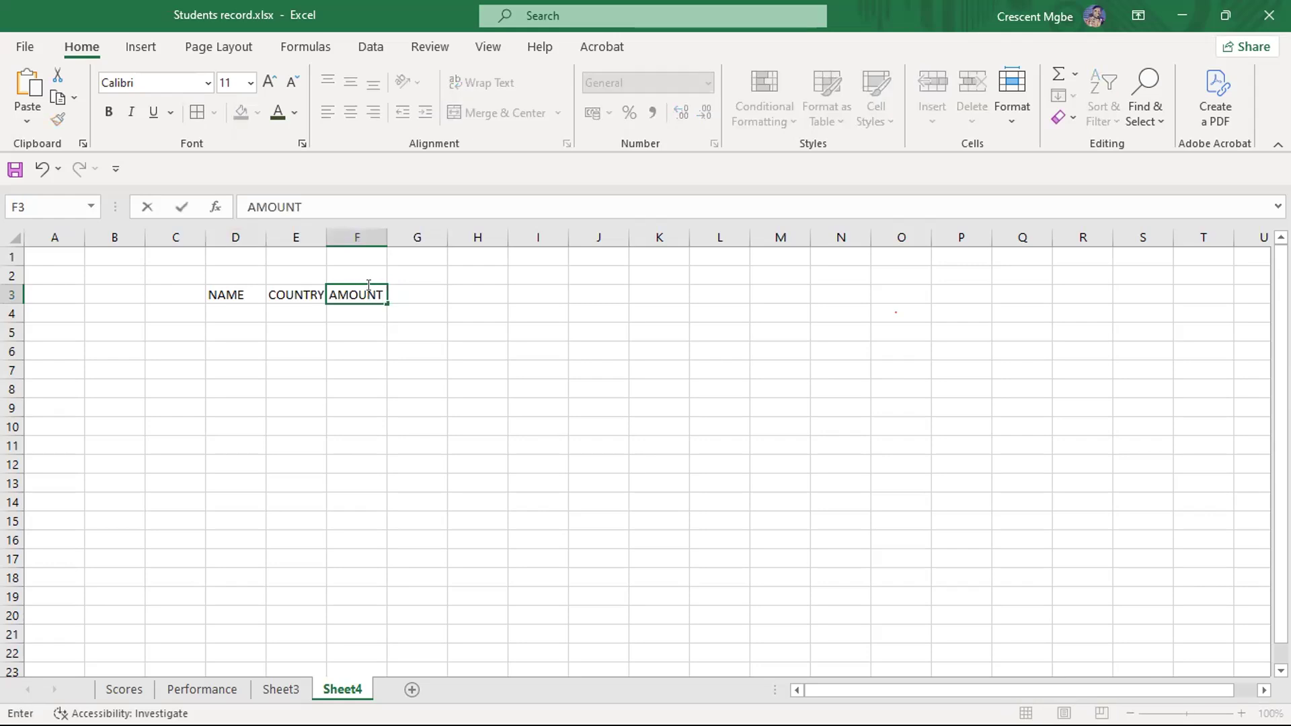
pyautogui.write('(')
pyautogui.write(')')
pyautogui.press('BackSpace')
pyautogui.press('BackSpace')
pyautogui.write('(N)')
# - Add two more currency headers, AMOUNT(USA in G3 and AMOUNT(P) in H3
pyautogui.click(471, 308)
pyautogui.click(434, 291)
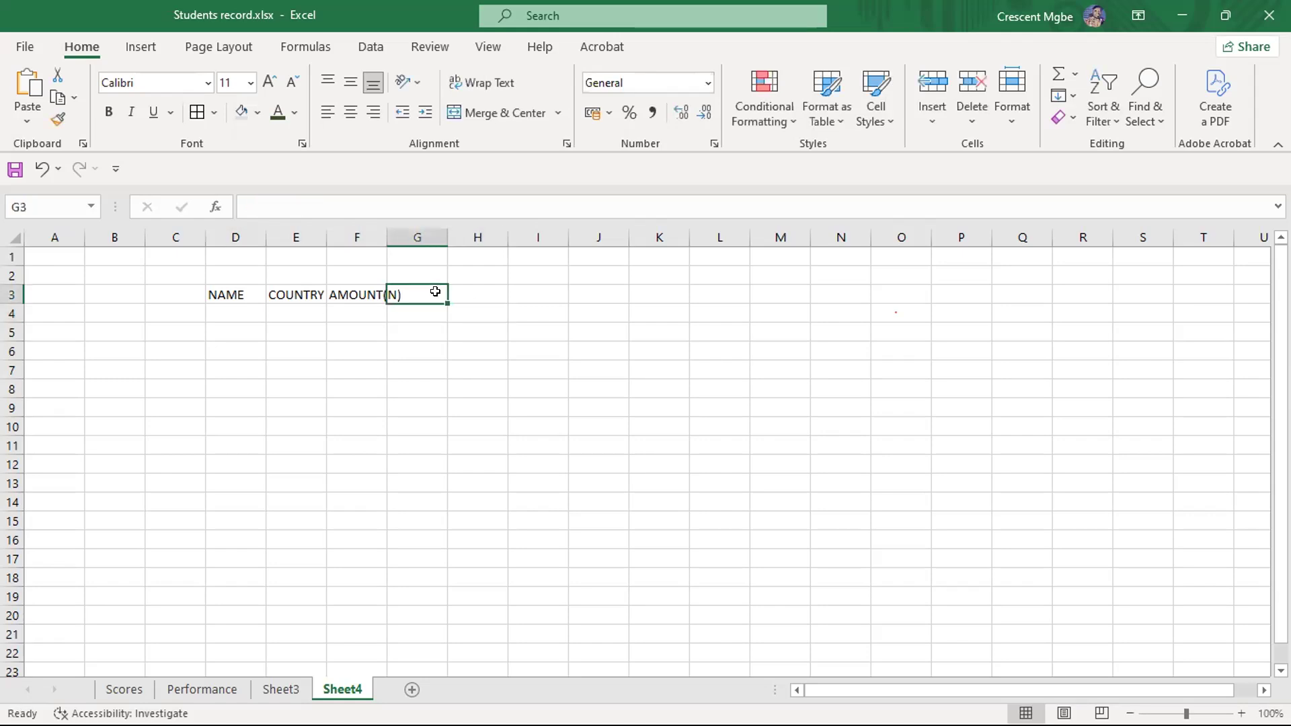
pyautogui.write('AMOUNT')
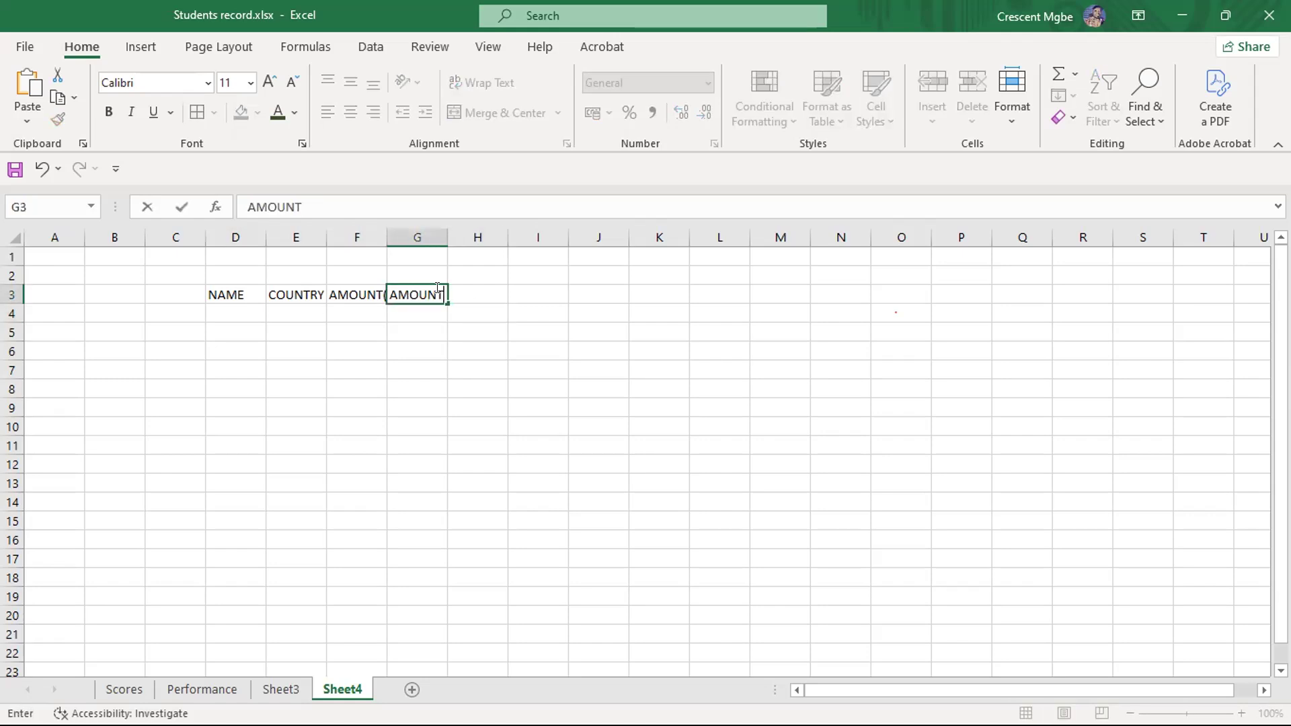
pyautogui.write('(USA')
pyautogui.click(542, 293)
pyautogui.click(493, 285)
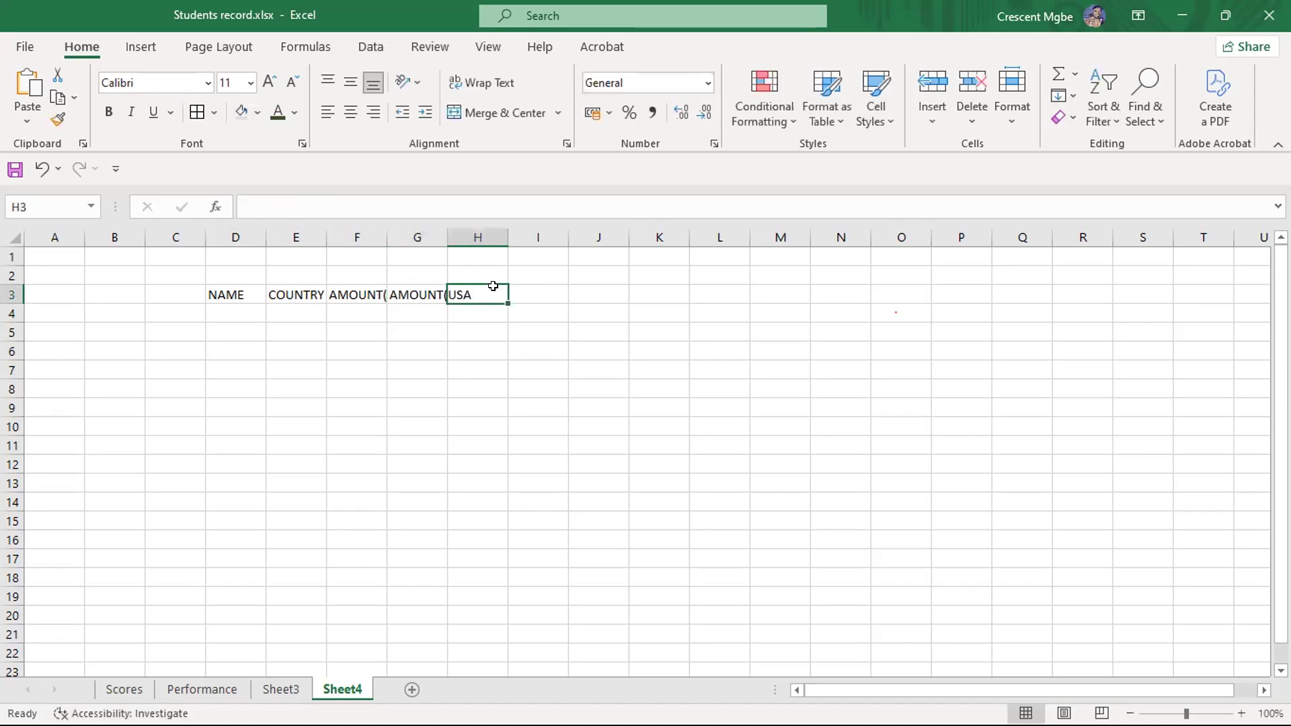
pyautogui.write('(')
pyautogui.press('BackSpace')
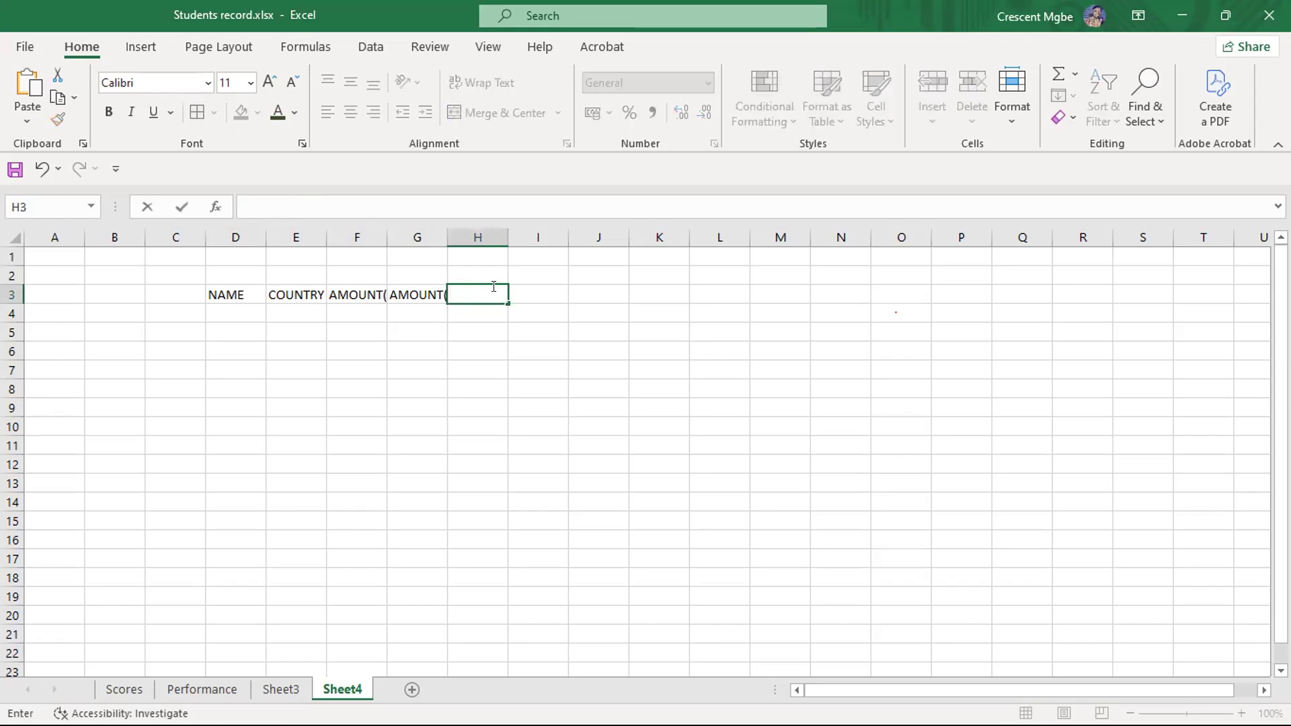
pyautogui.write('AMOUNT(P)')
pyautogui.click(570, 352)
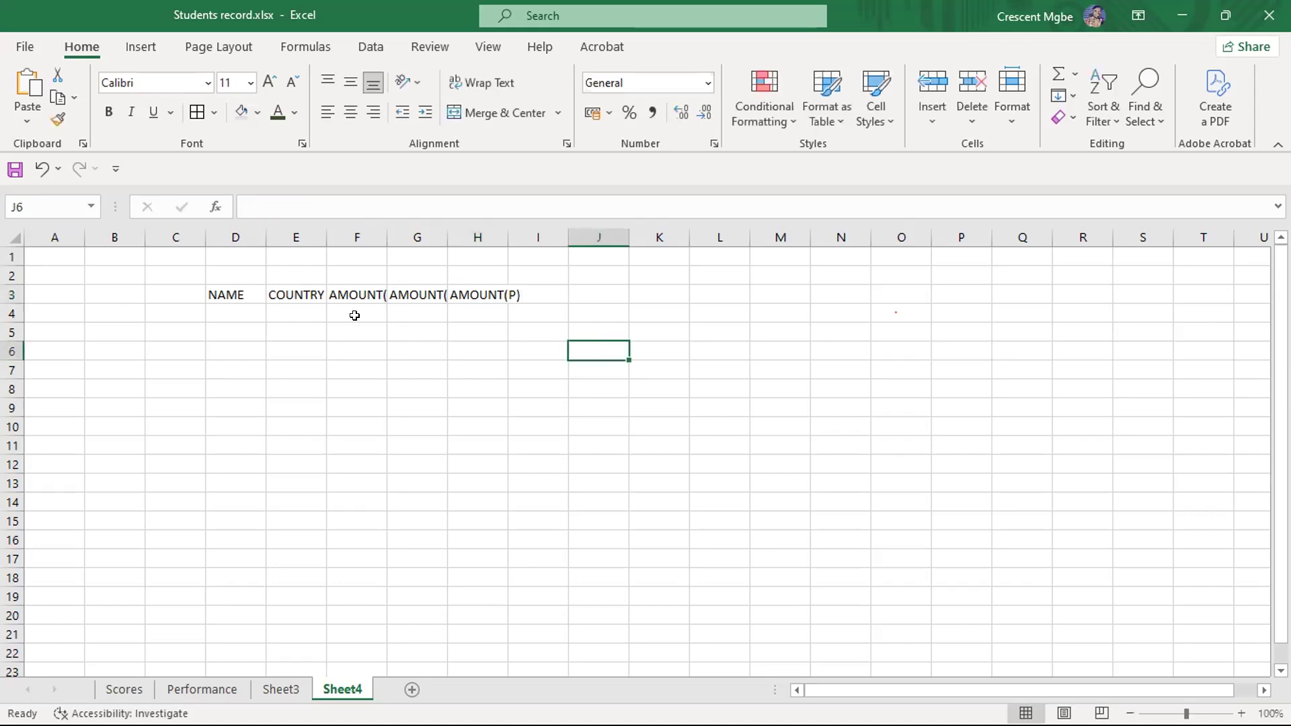
# - Enter the first student's name in D4 under the NAME header
pyautogui.click(221, 305)
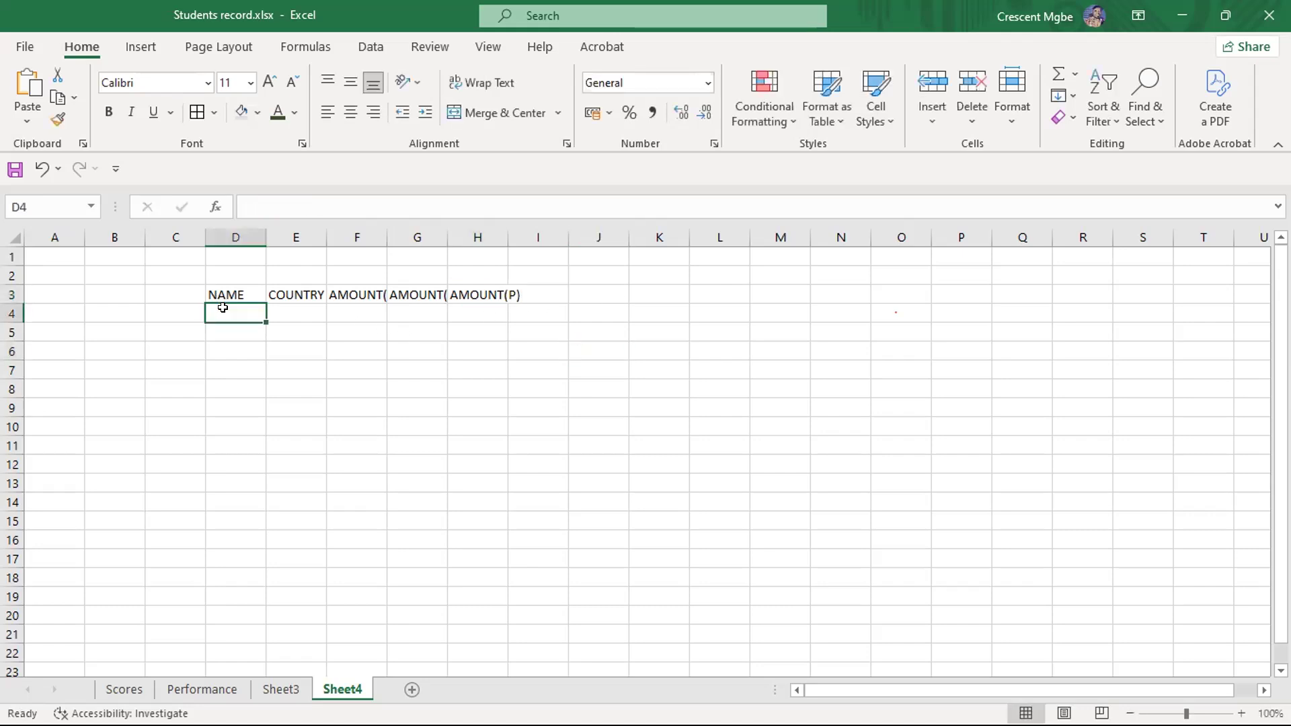
pyautogui.write('CHRIA')
pyautogui.press('BackSpace')
pyautogui.press('BackSpace')
pyautogui.press('BackSpace')
pyautogui.write('E')
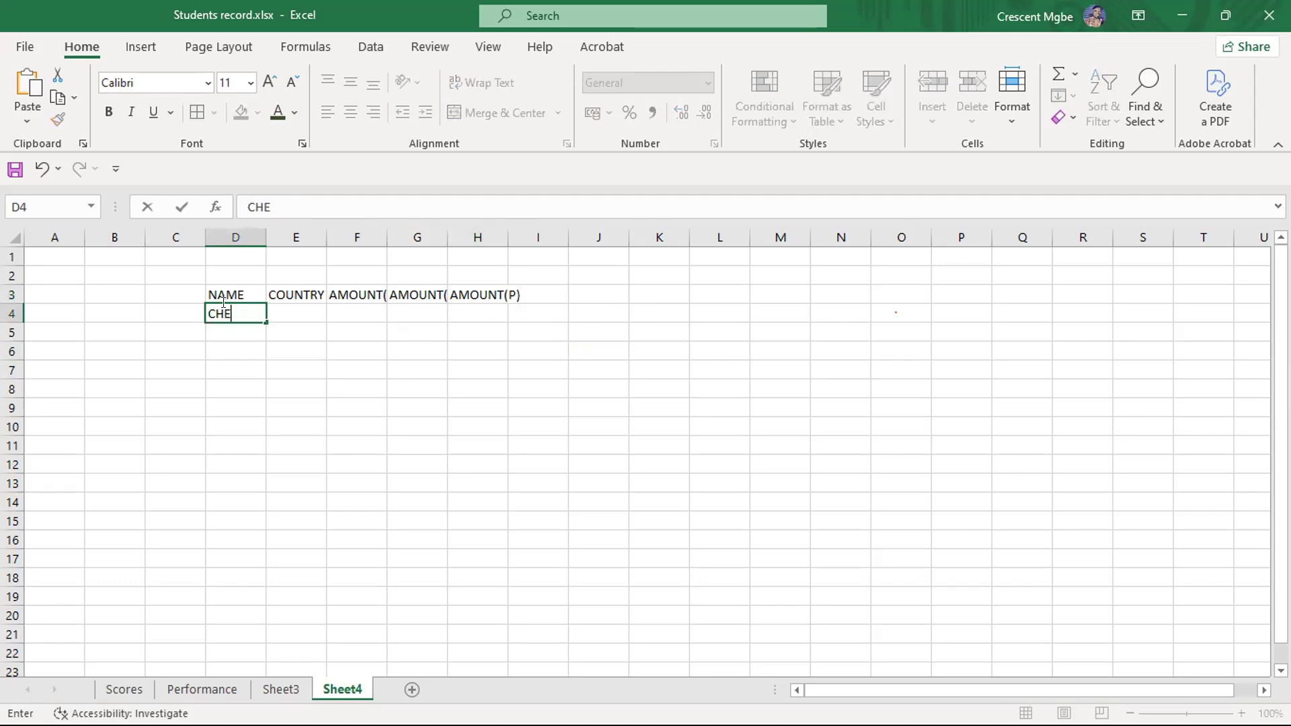
# - Continue the NAME column with four more student names in D5:D8
pyautogui.press('BackSpace')
pyautogui.write('RIS')
pyautogui.press('Return')
pyautogui.write('EN')
pyautogui.press('BackSpace')
pyautogui.write('BUKA')
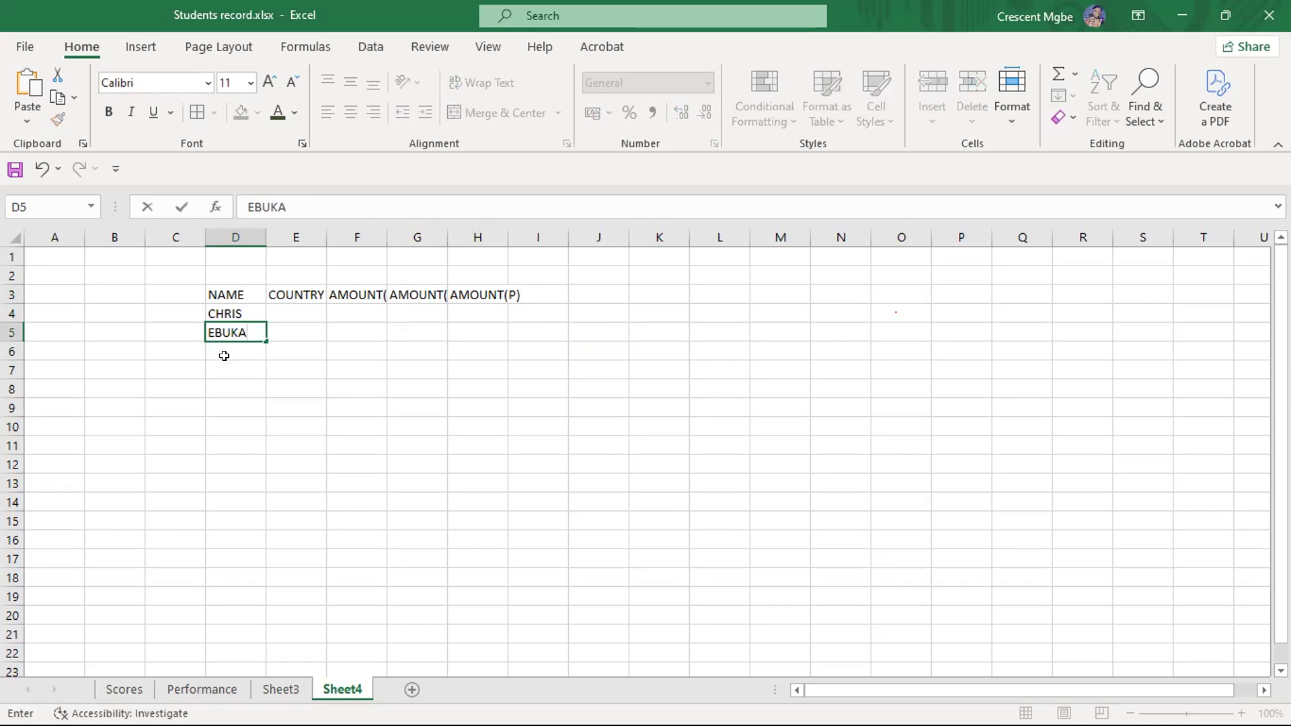
pyautogui.press('Return')
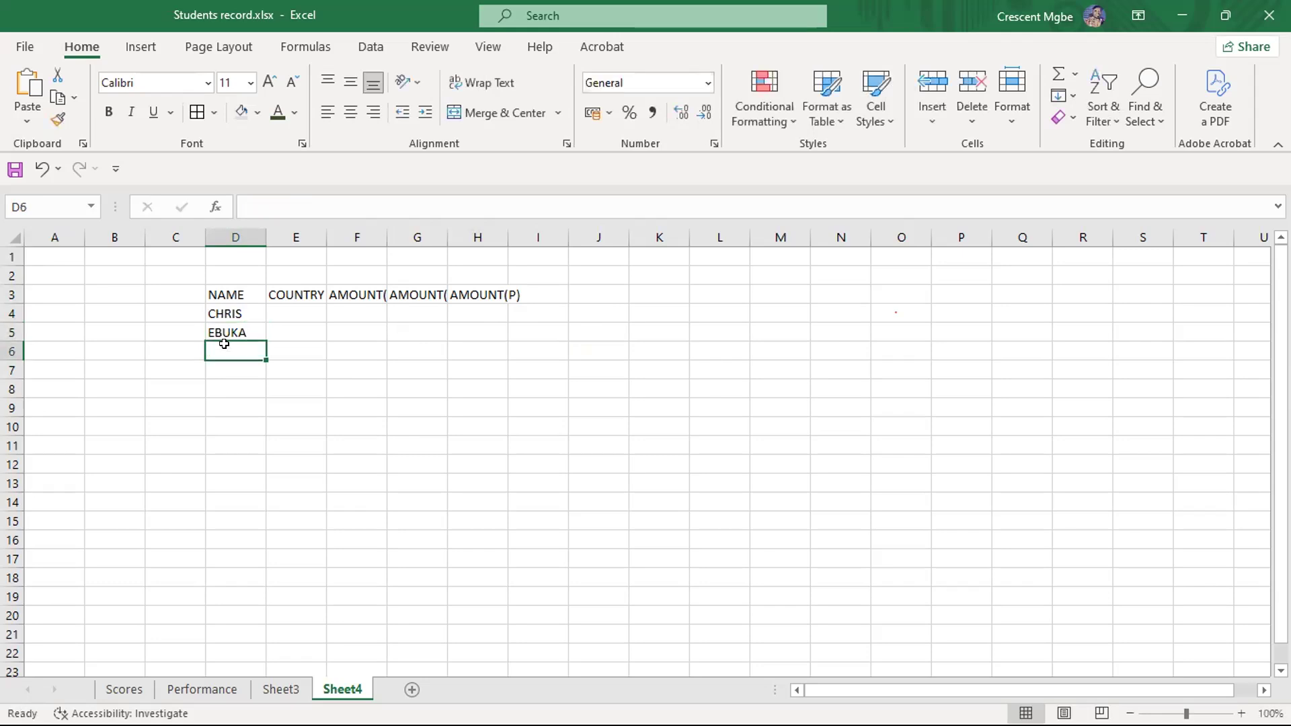
pyautogui.write('MAKUO')
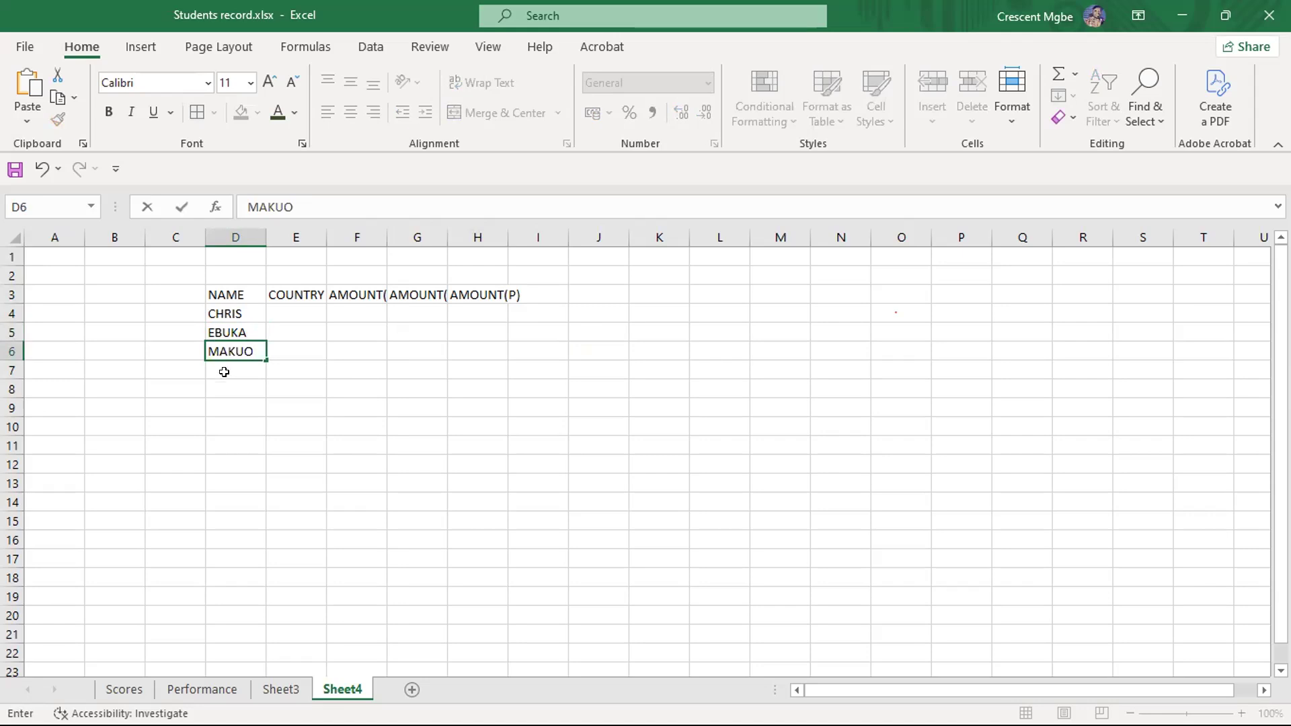
pyautogui.press('Return')
pyautogui.write('F')
pyautogui.write('MI')
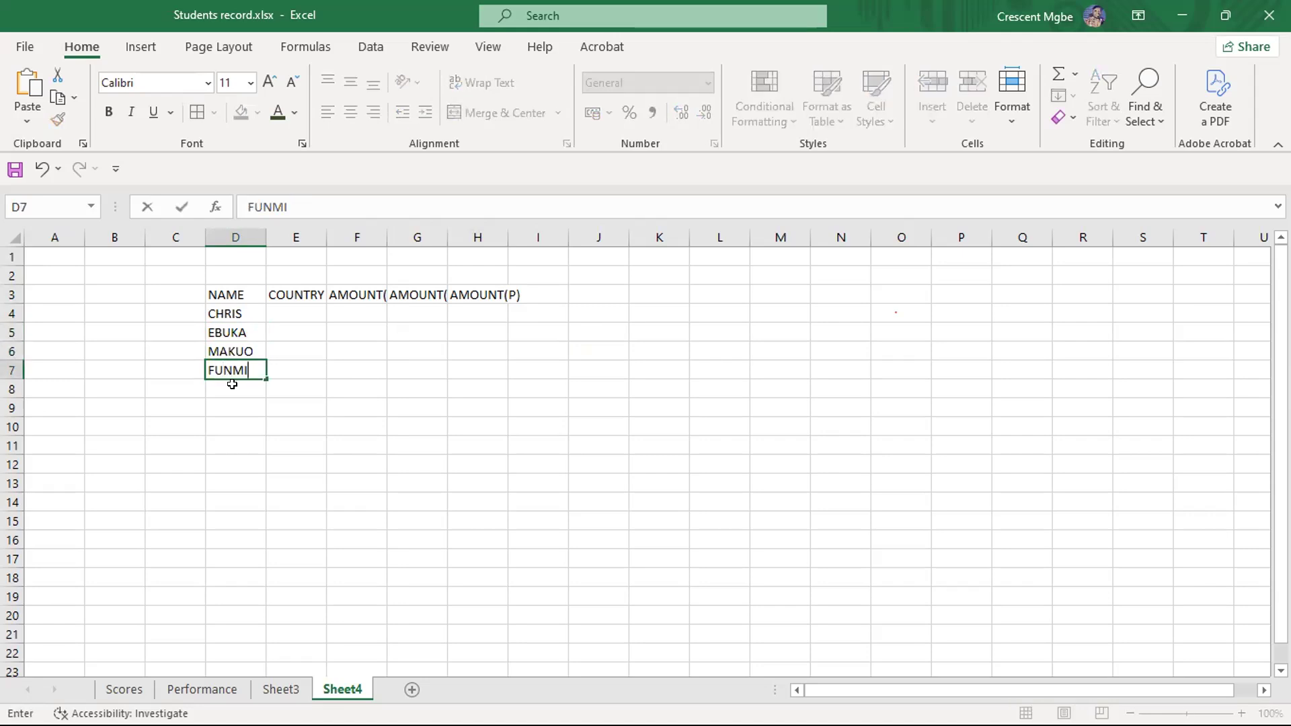
pyautogui.press('Return')
pyautogui.write('KIKI')
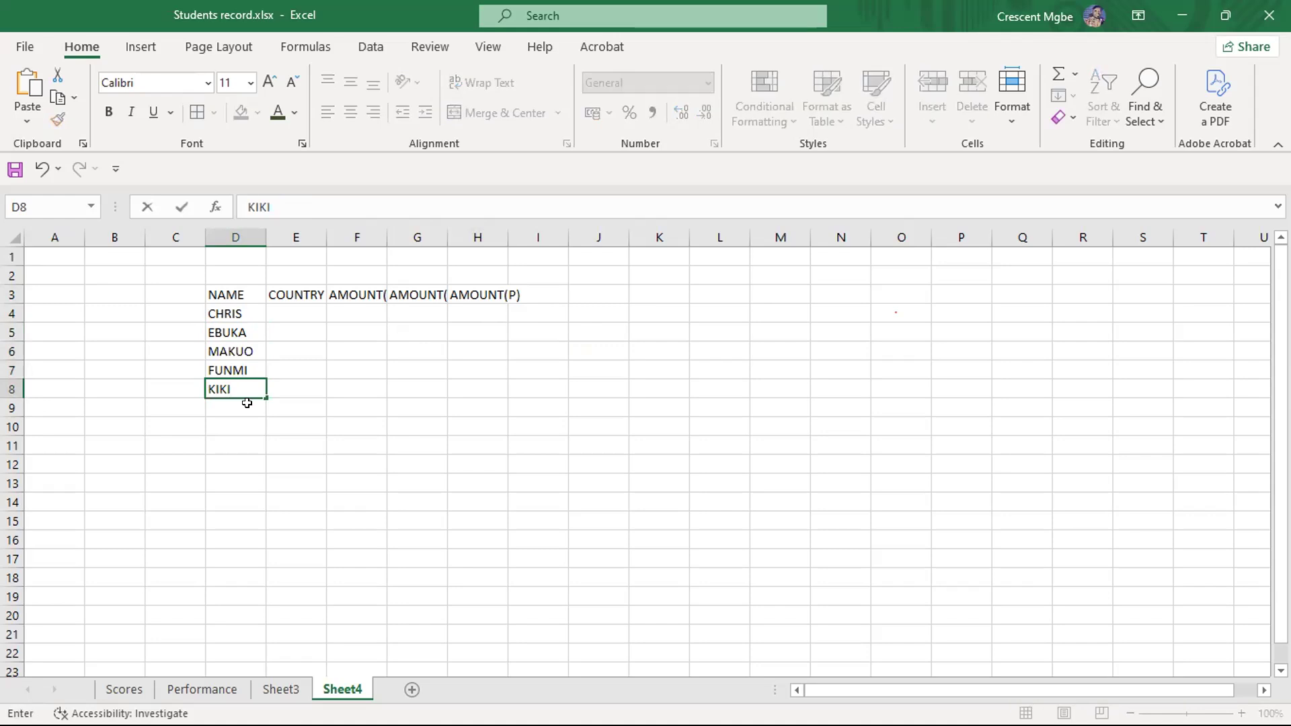
pyautogui.click(429, 387)
# - Under the COUNTRY header, enter NIG in E4 and USA in E5
pyautogui.click(298, 316)
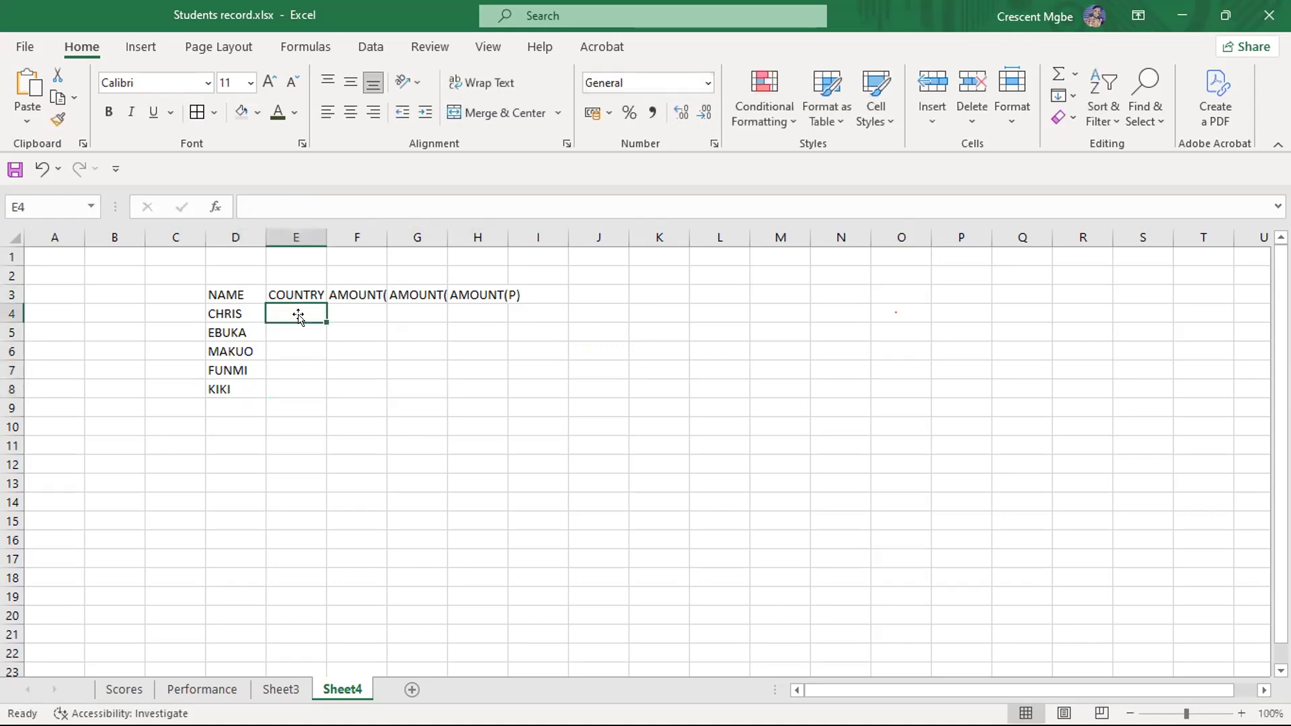
pyautogui.write('NIG')
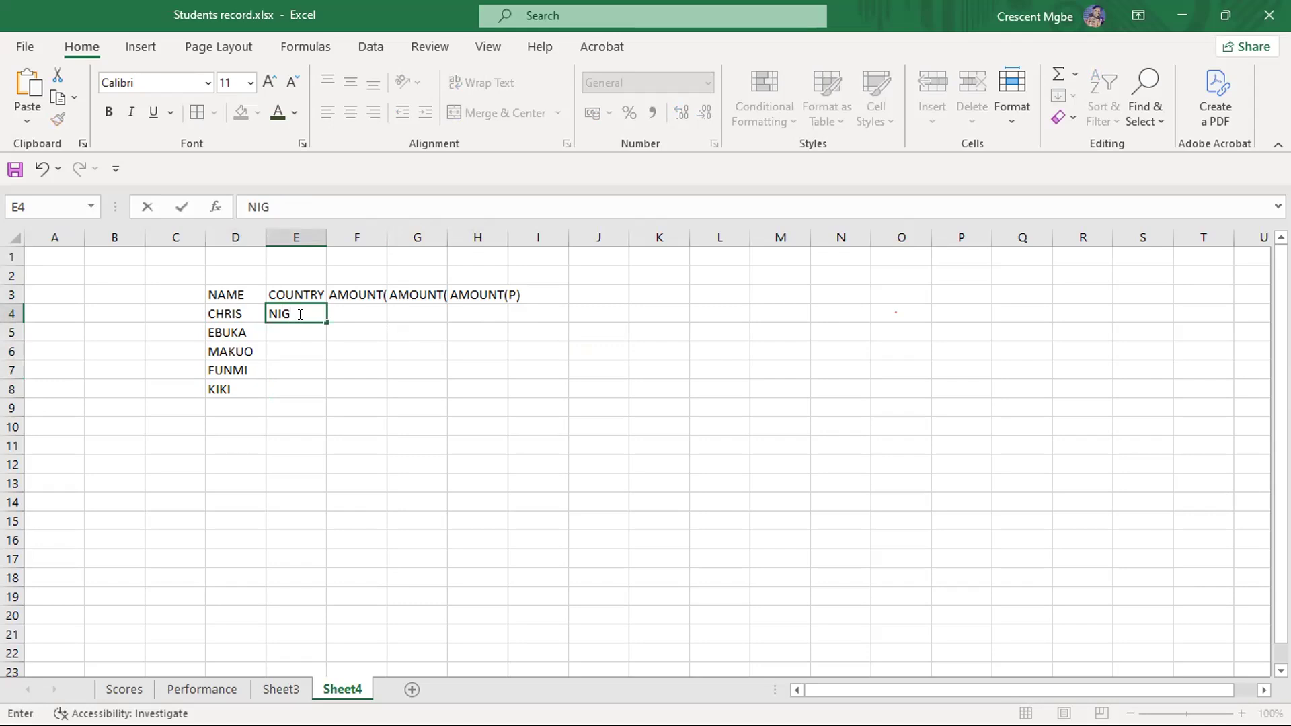
pyautogui.click(297, 326)
pyautogui.write('GHANA')
pyautogui.press('BackSpace')
pyautogui.press('BackSpace')
pyautogui.press('BackSpace')
pyautogui.press('BackSpace')
pyautogui.press('BackSpace')
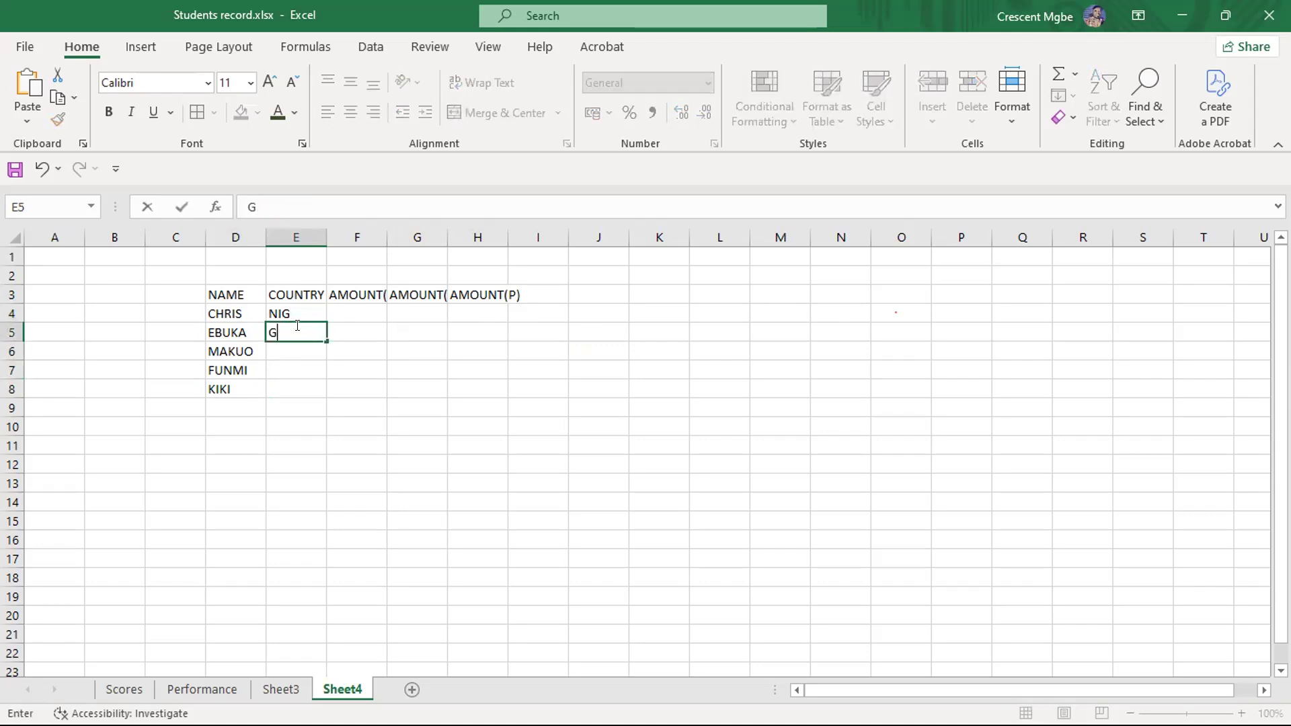
pyautogui.write('USA')
# - Continue the COUNTRY column with UK in E6 and NIG in E7
pyautogui.click(280, 353)
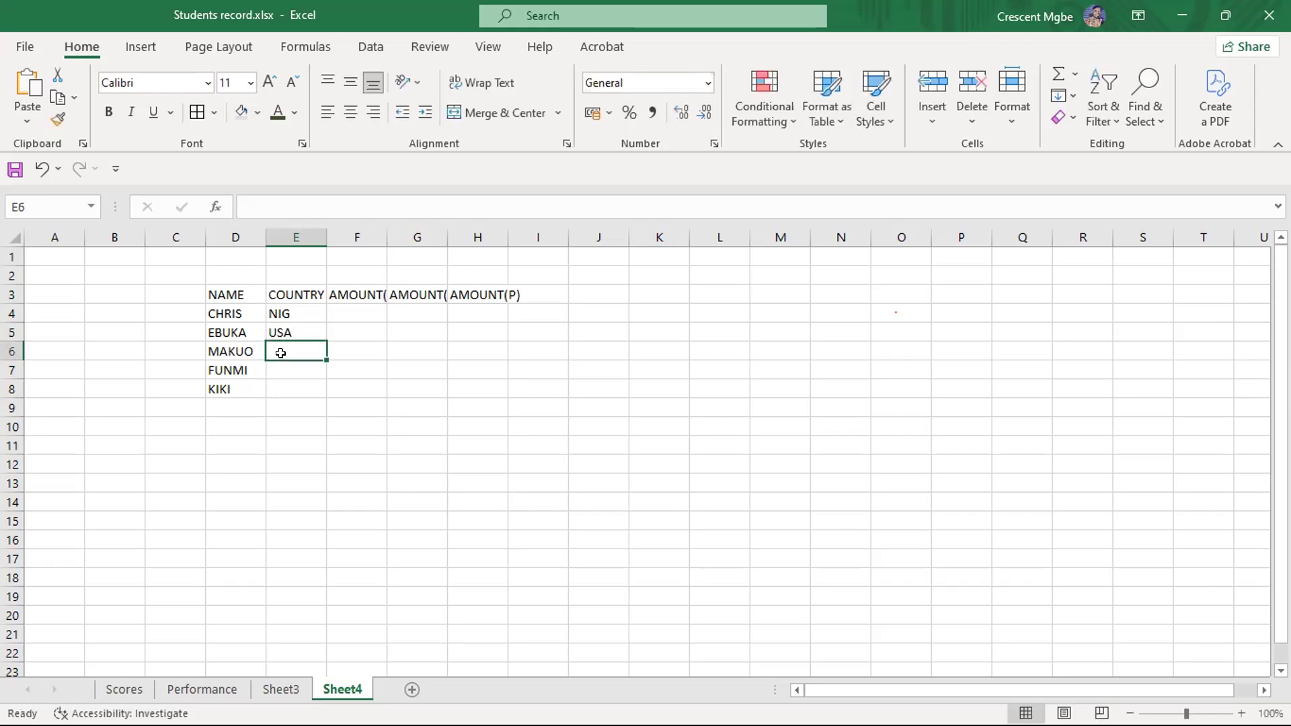
pyautogui.write('UK')
pyautogui.click(295, 370)
pyautogui.write('NIG')
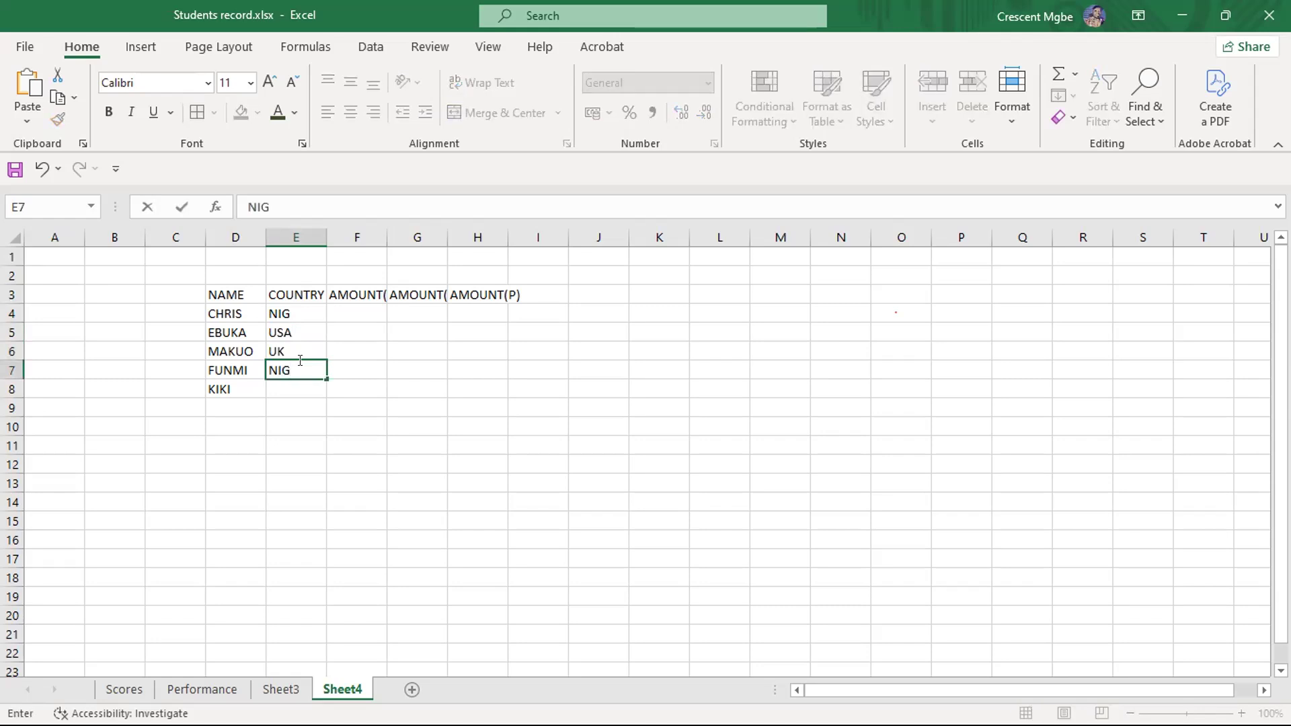
pyautogui.click(291, 383)
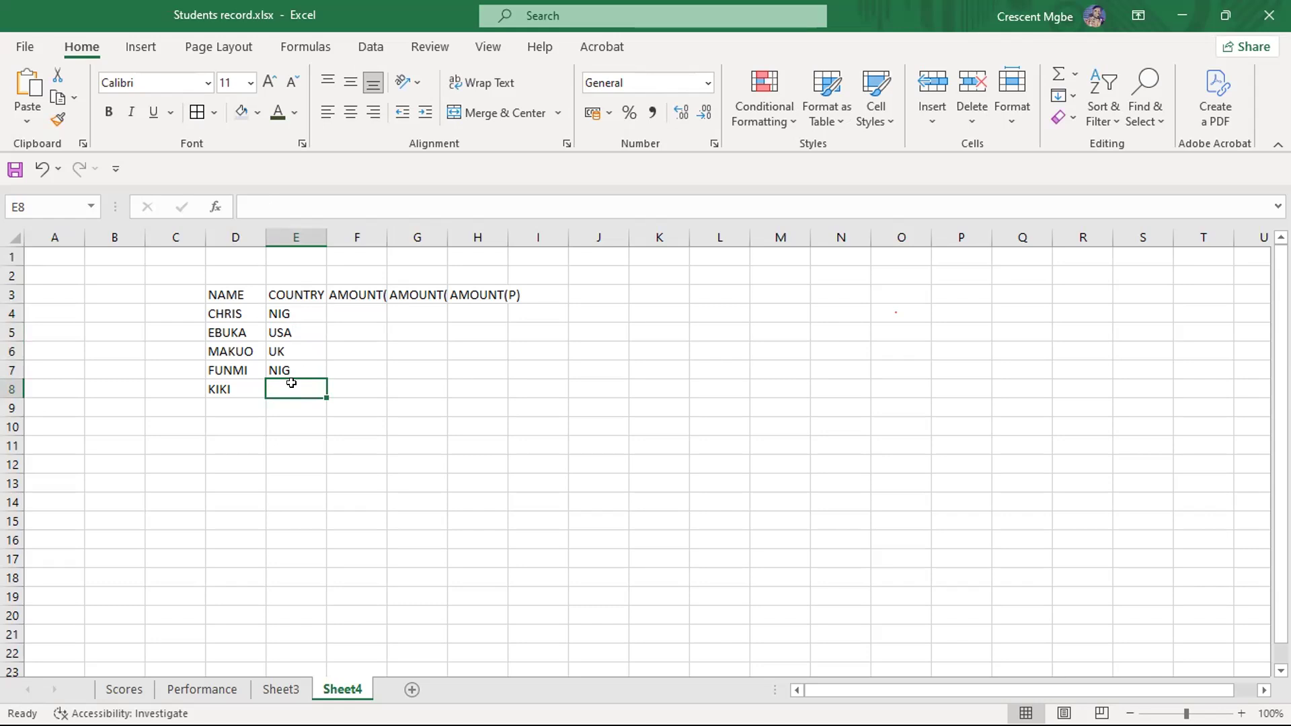
# - Enter USA as the country in the last record of the table, cell E8
pyautogui.write('G')
pyautogui.press('BackSpace')
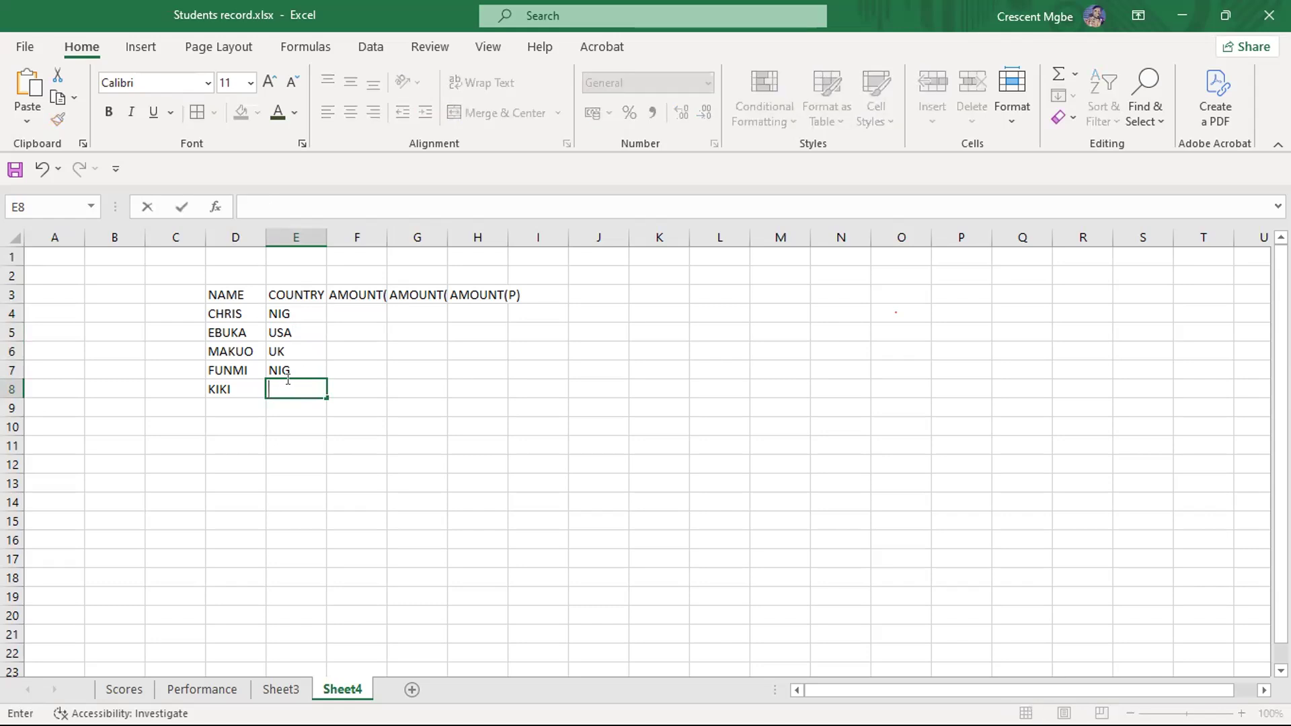
pyautogui.write('USA')
pyautogui.click(507, 418)
# - Make the header row from D3 to I3 bold and autofit the widths of columns D through H
pyautogui.moveTo(209, 294); pyautogui.dragTo(541, 290)
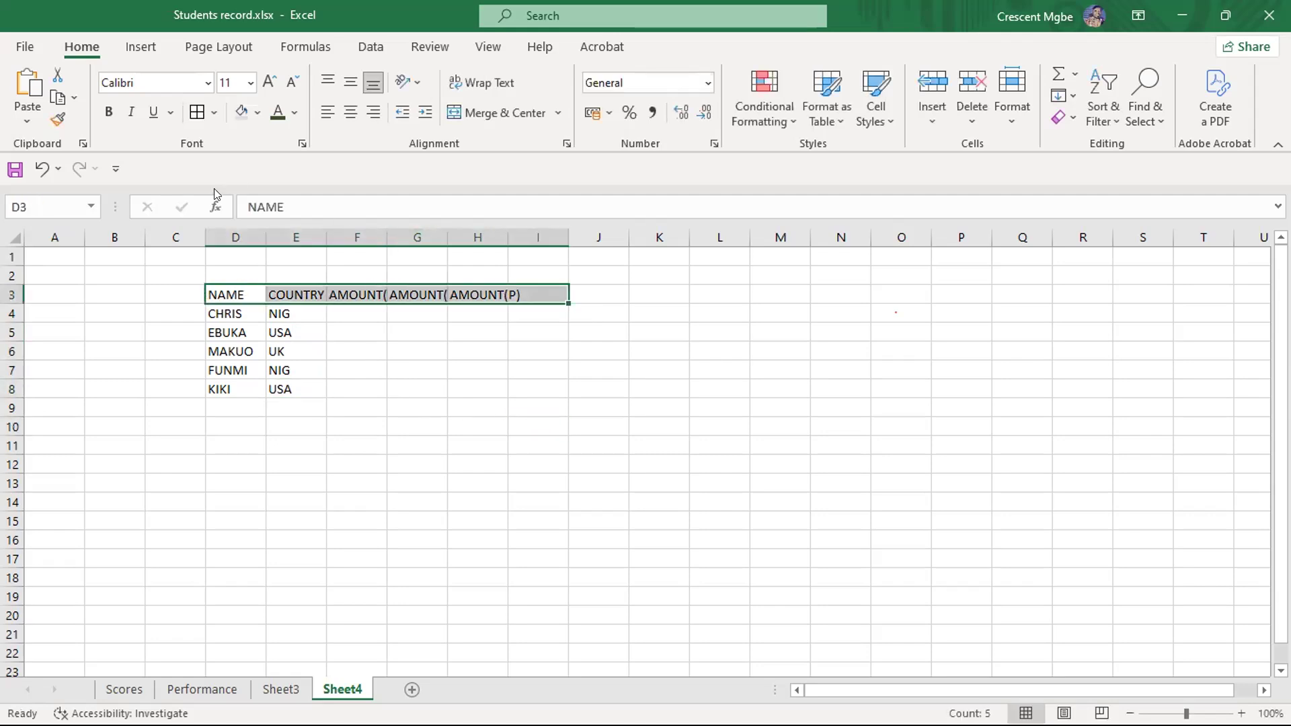
pyautogui.click(108, 111)
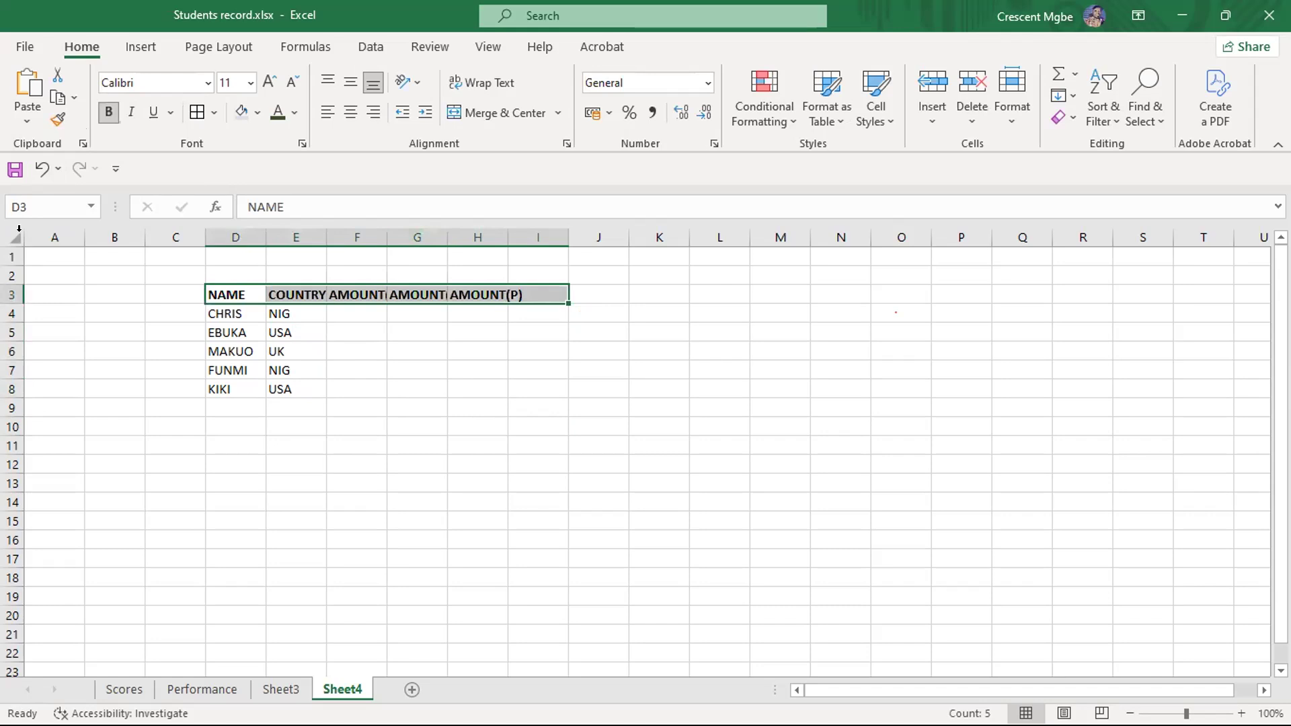
pyautogui.doubleClick(265, 236)
pyautogui.doubleClick(318, 237)
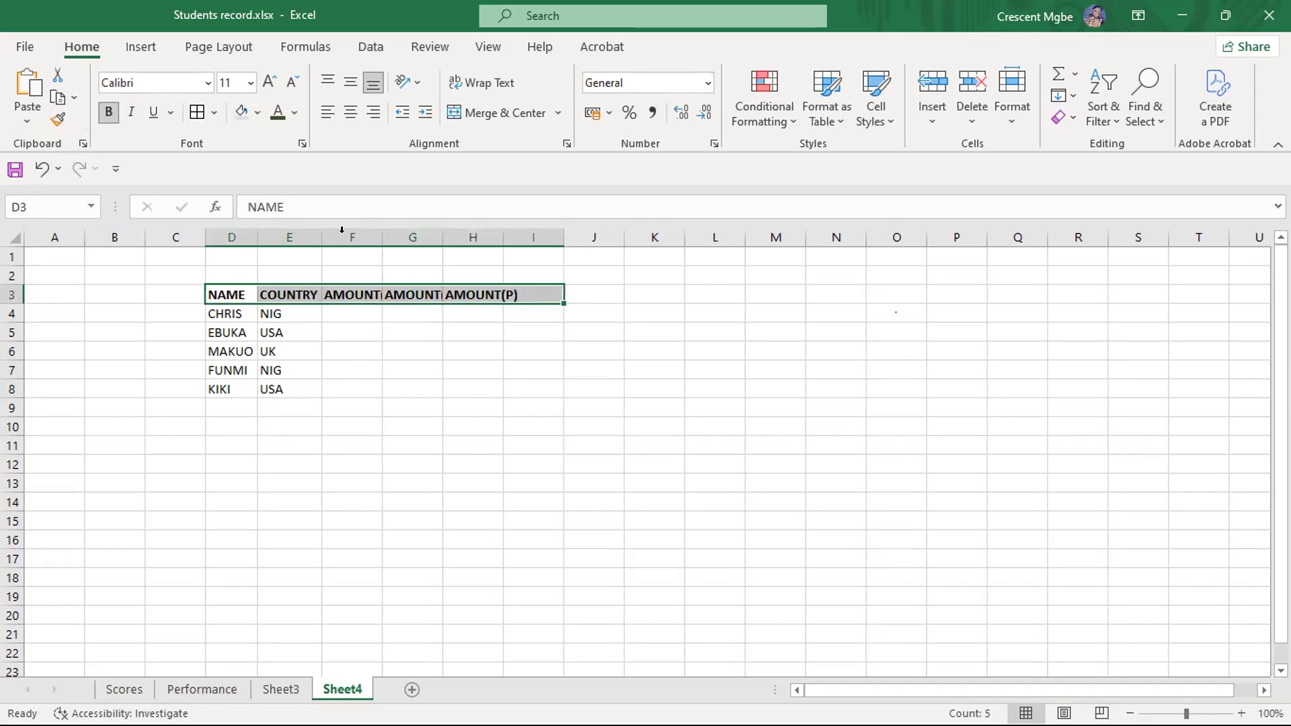
pyautogui.doubleClick(382, 237)
pyautogui.doubleClick(464, 237)
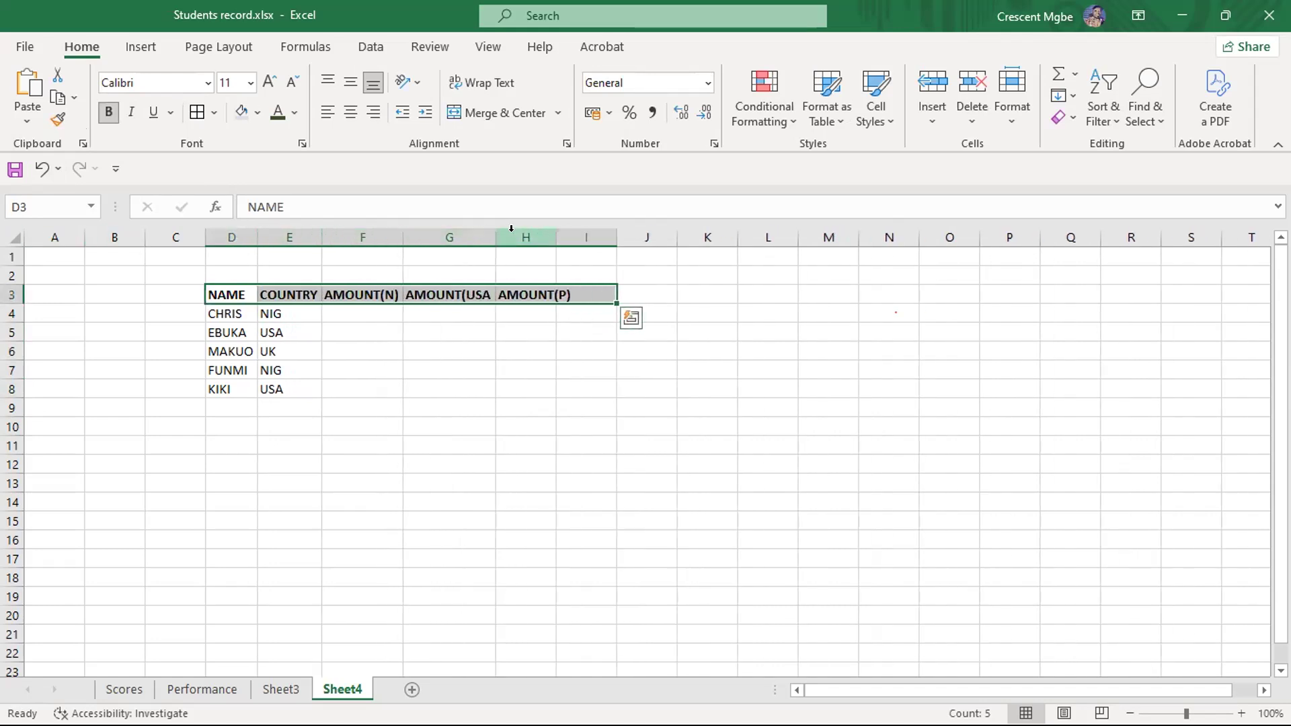
pyautogui.doubleClick(556, 237)
pyautogui.click(617, 479)
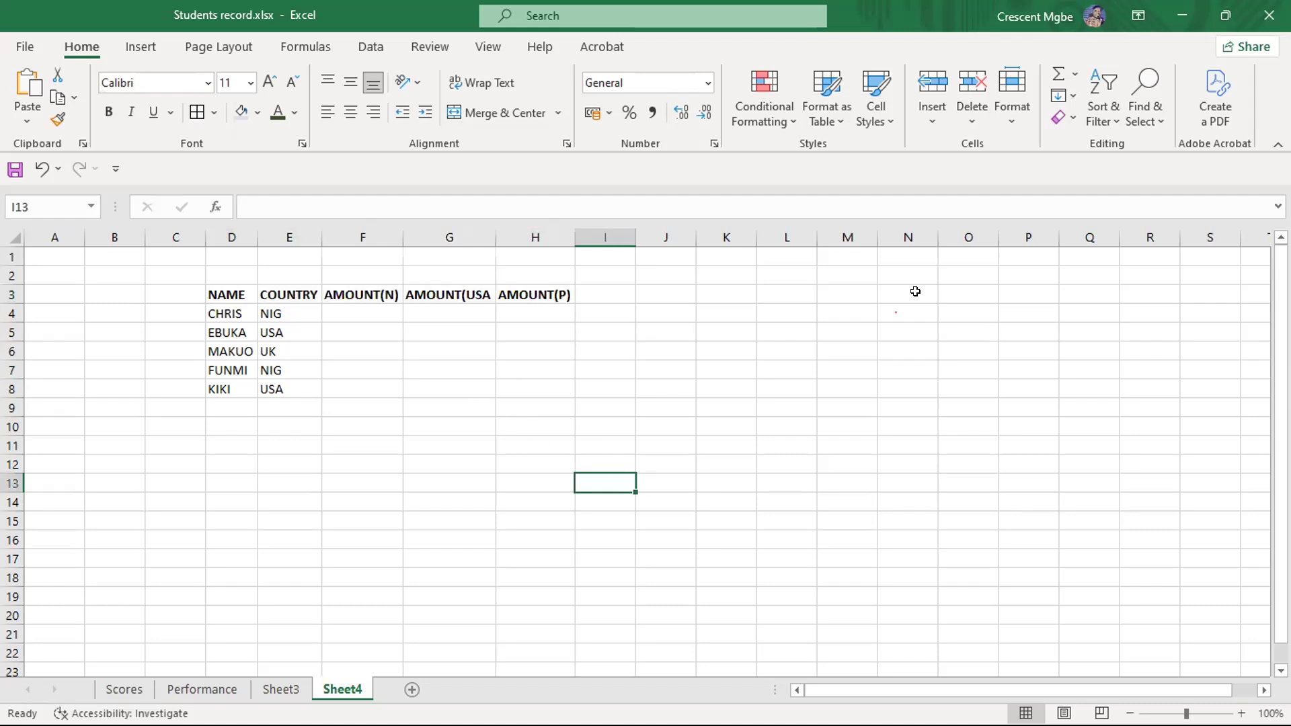
# - Label cell M2 EXCHANGE RATE and widen column M to fit the text
pyautogui.click(838, 267)
pyautogui.write('EXCHANGE')
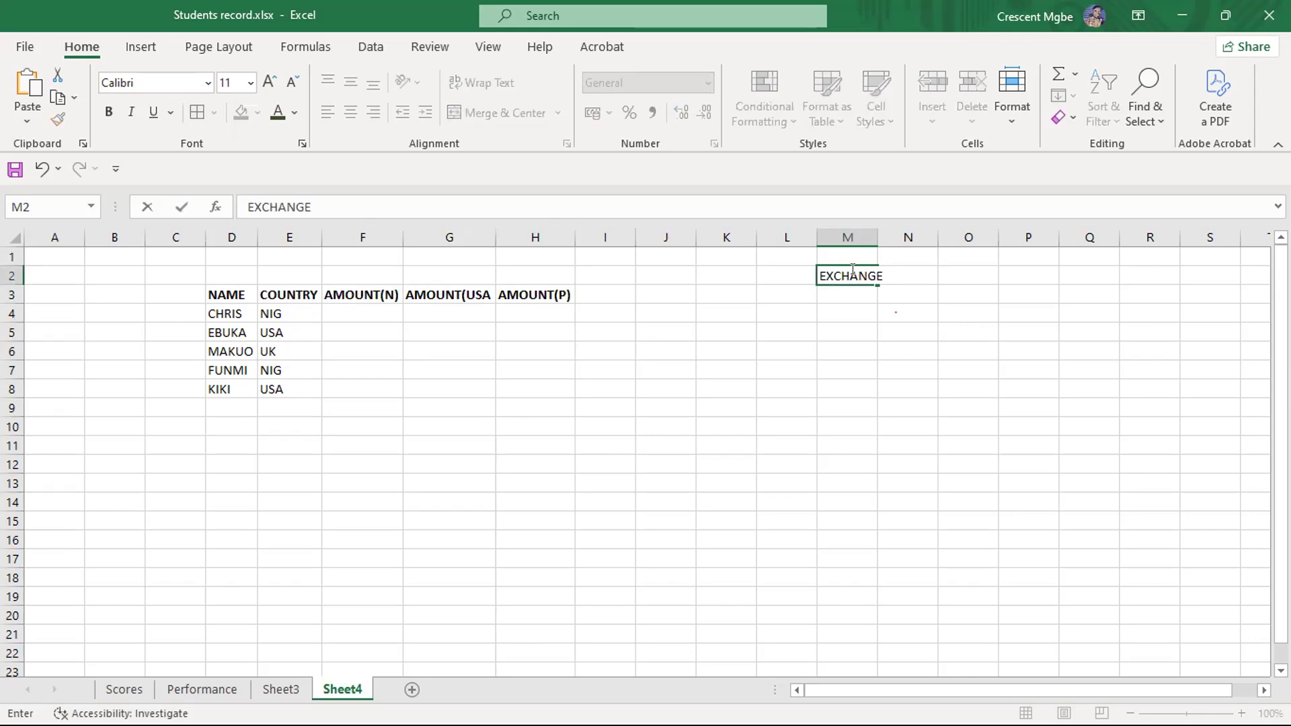
pyautogui.click(905, 293)
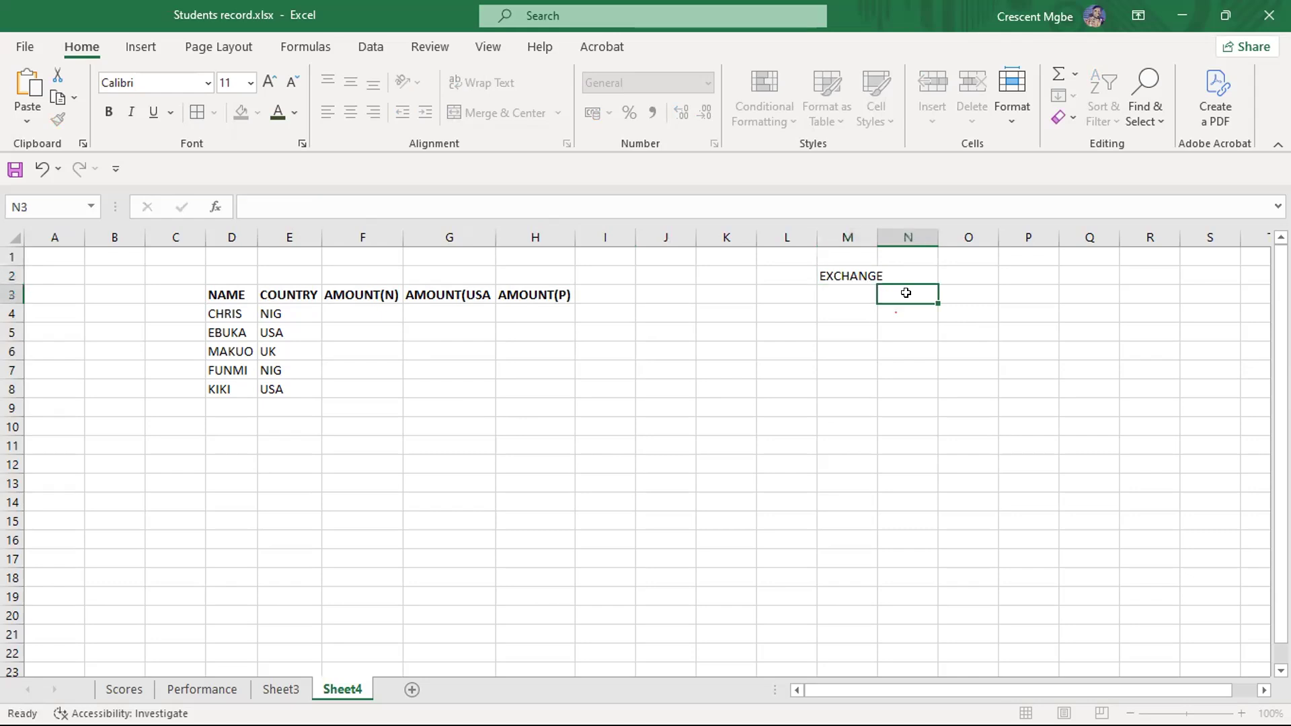
pyautogui.click(851, 277)
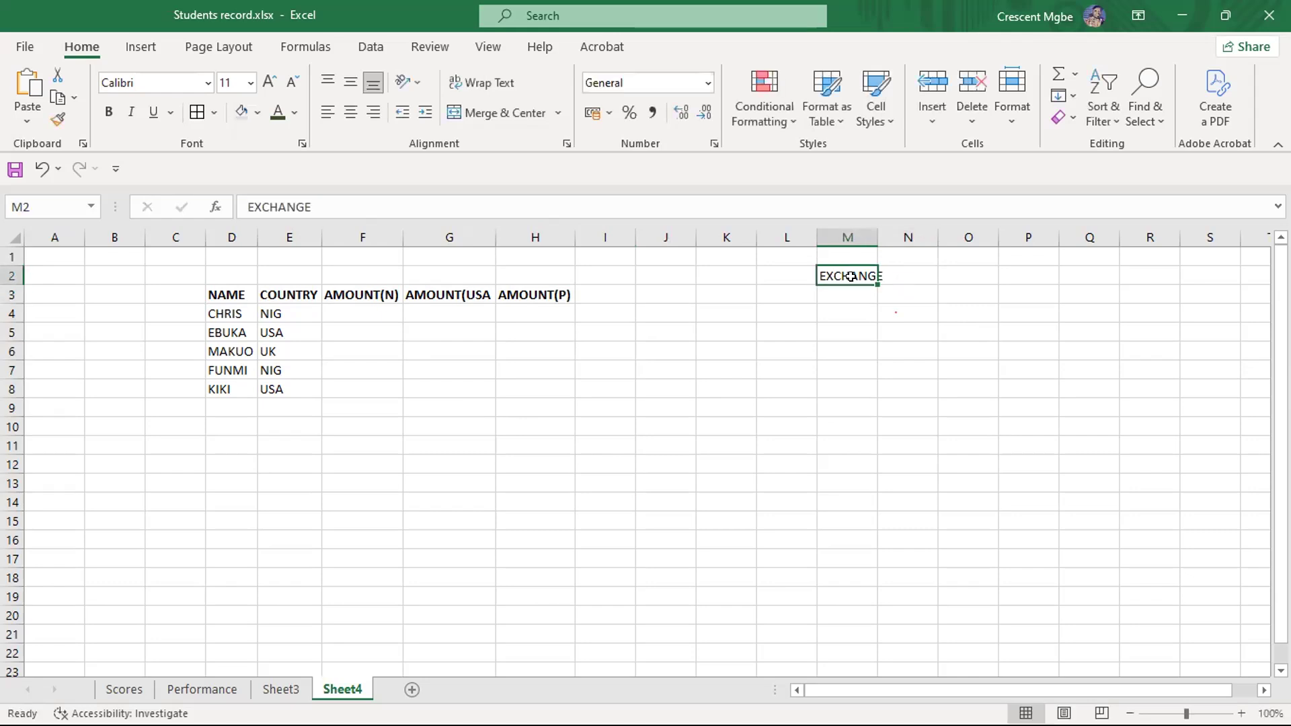
pyautogui.doubleClick(850, 276)
pyautogui.write('RATE')
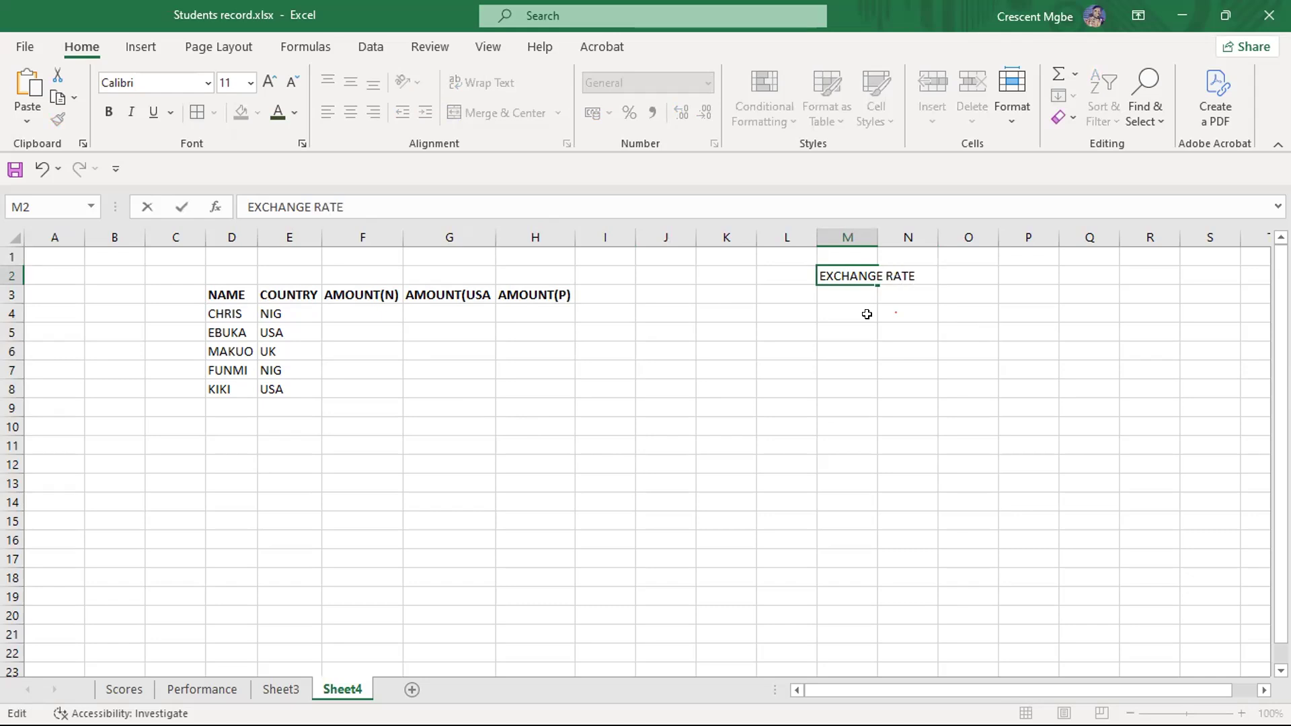
pyautogui.click(867, 314)
pyautogui.moveTo(872, 227); pyautogui.dragTo(920, 227)
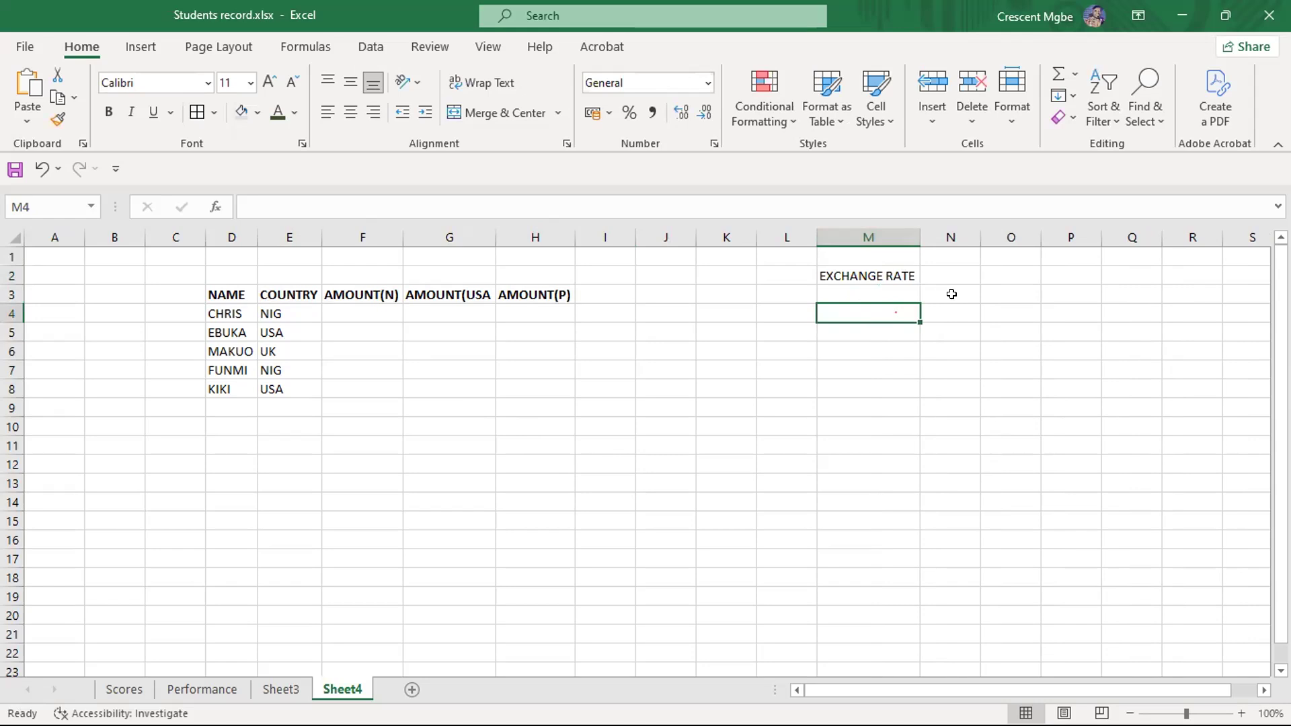
# - Enter the country headings USA, UK and GHANA in cells N2 to P2, beside the exchange rate label
pyautogui.click(951, 294)
pyautogui.click(956, 269)
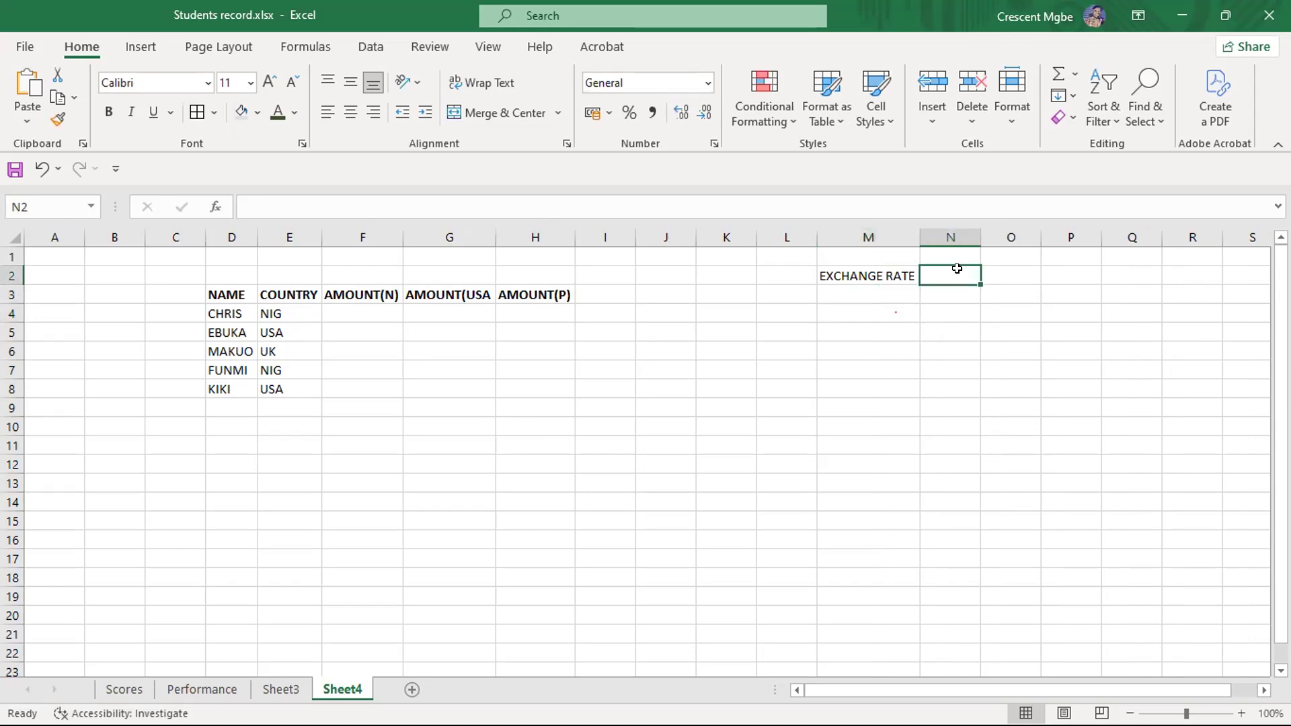
pyautogui.write('USA')
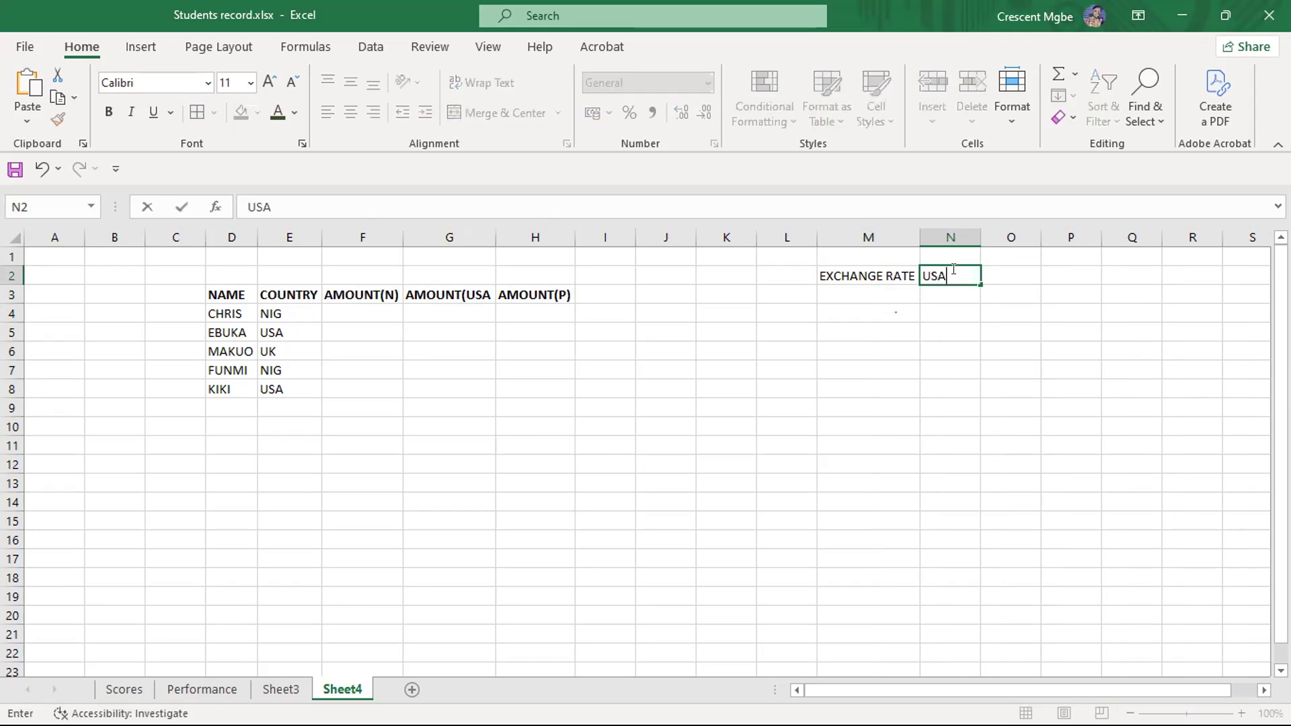
pyautogui.click(1002, 276)
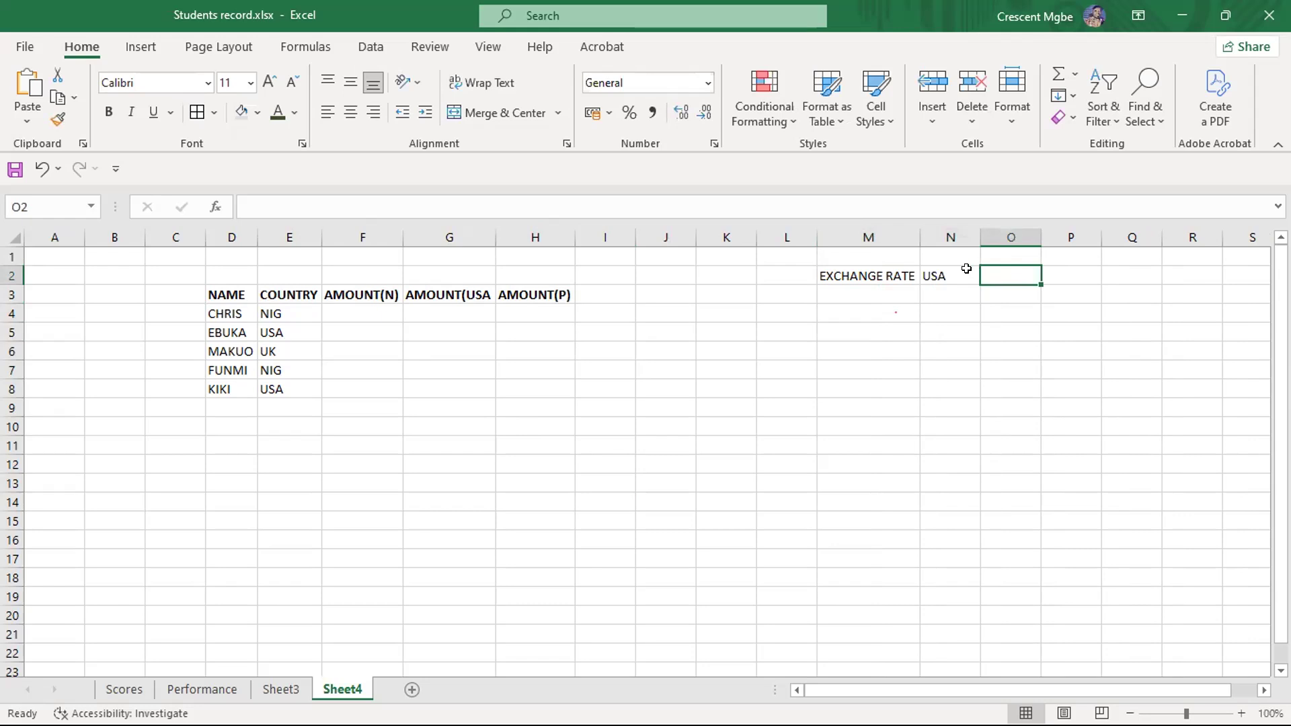
pyautogui.write('UK')
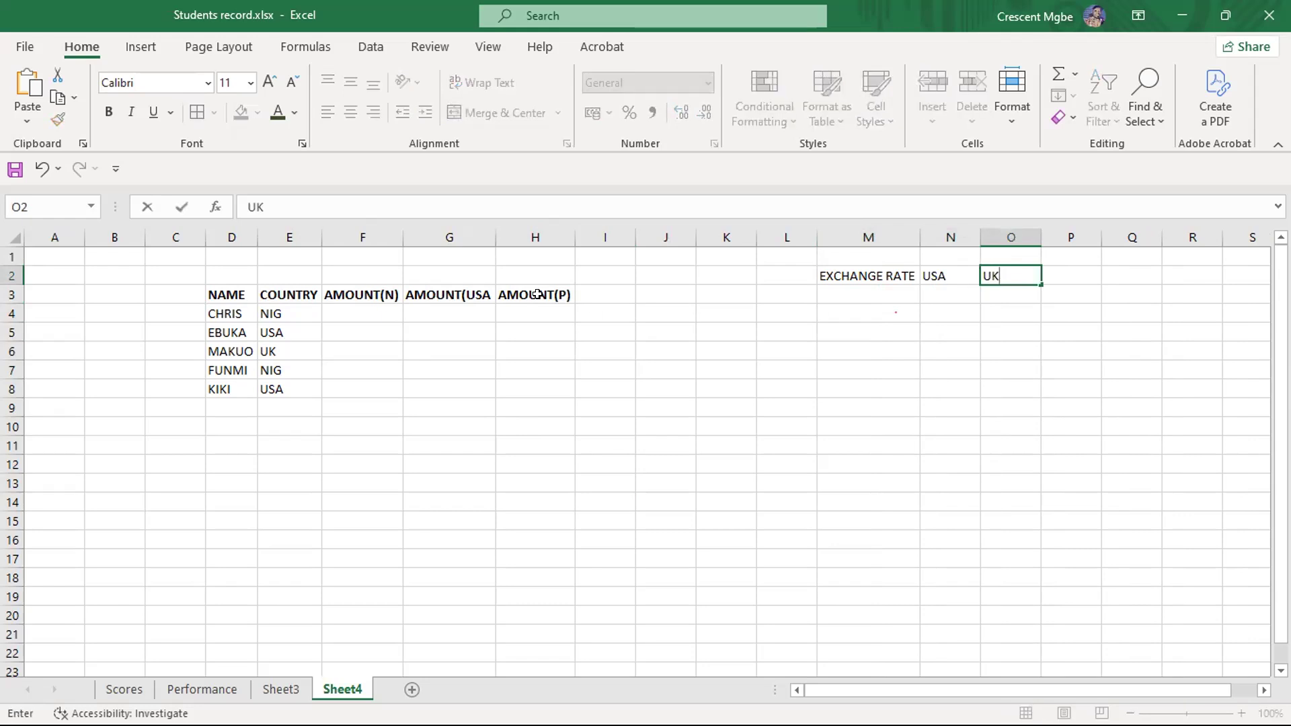
pyautogui.click(1069, 278)
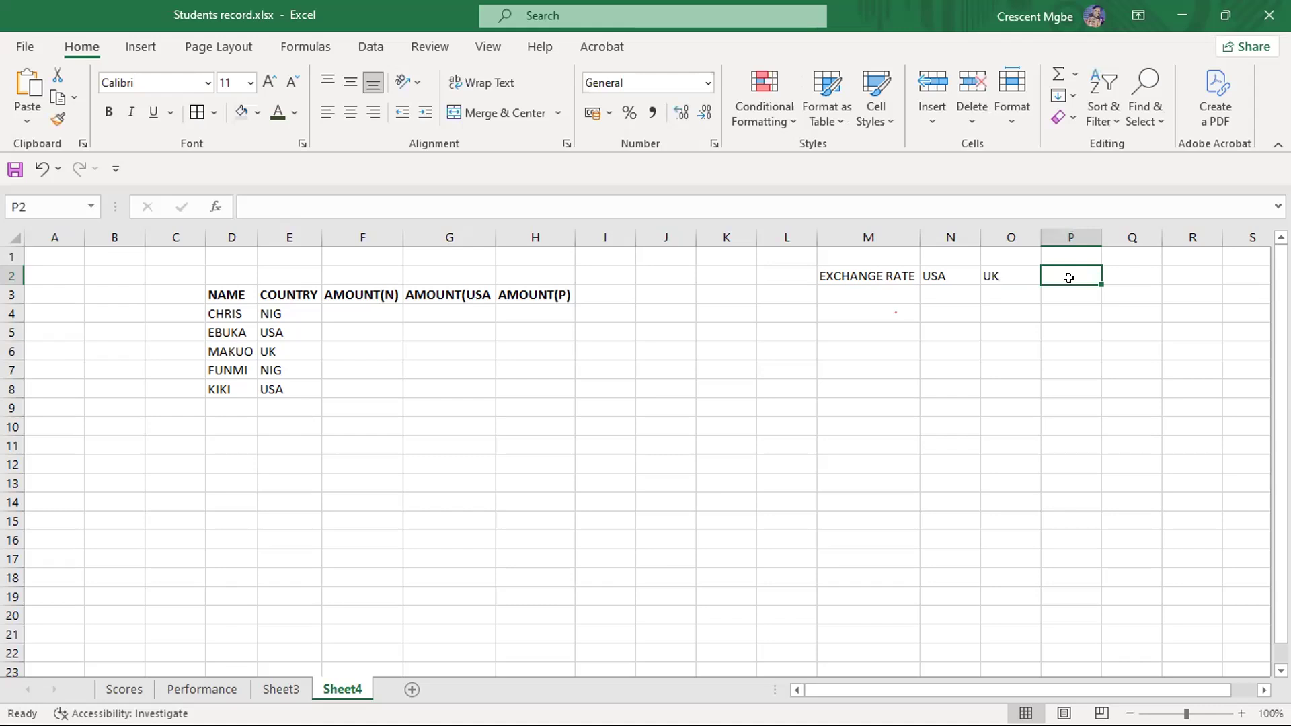
pyautogui.write('GHNAN')
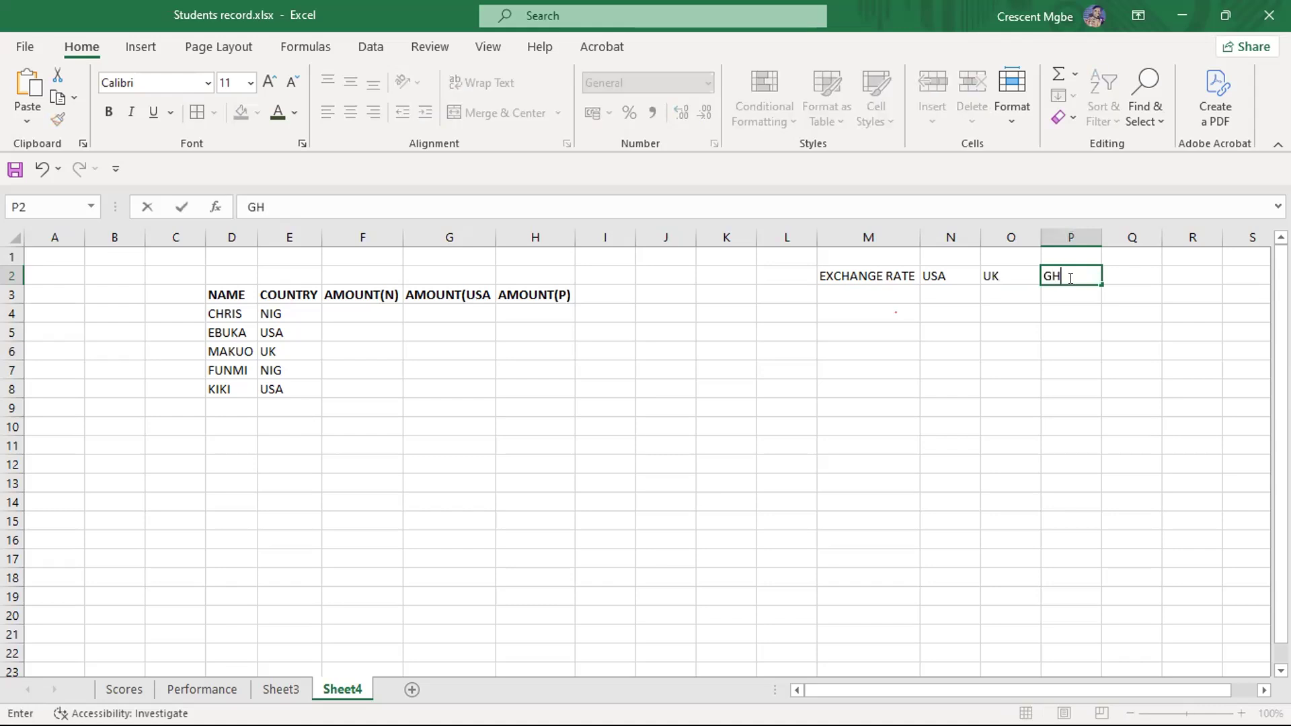
pyautogui.press('BackSpace')
pyautogui.press('BackSpace')
pyautogui.press('BackSpace')
pyautogui.write('ANA')
# - Fill the first two AMOUNT(N) cells with 30,000 in F4 and 21000 in F5
pyautogui.click(355, 310)
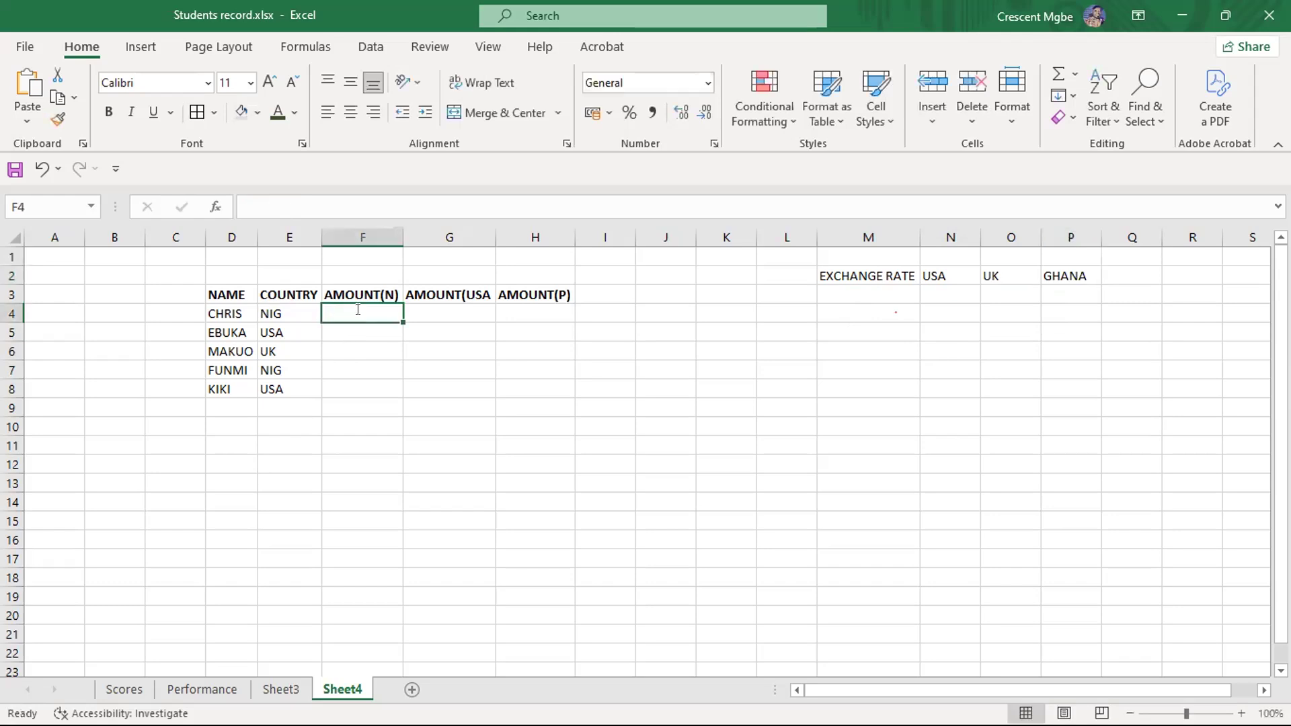
pyautogui.write('30,000')
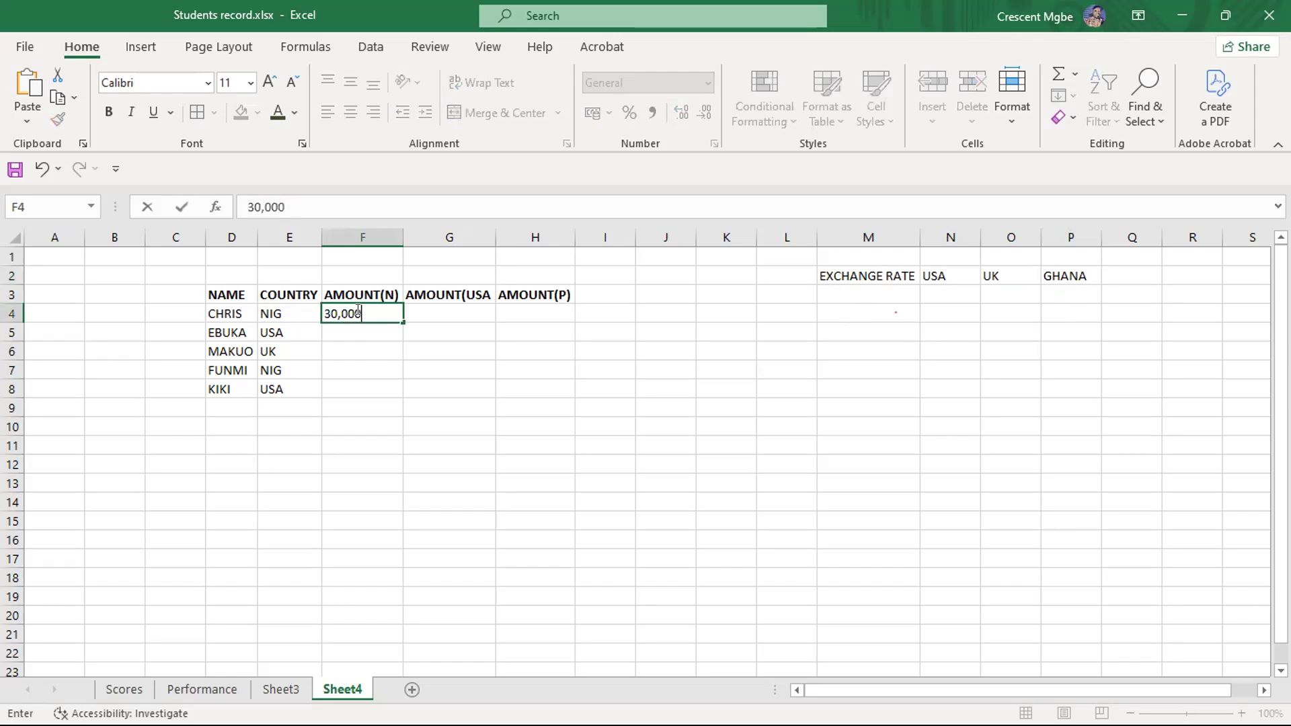
pyautogui.click(375, 330)
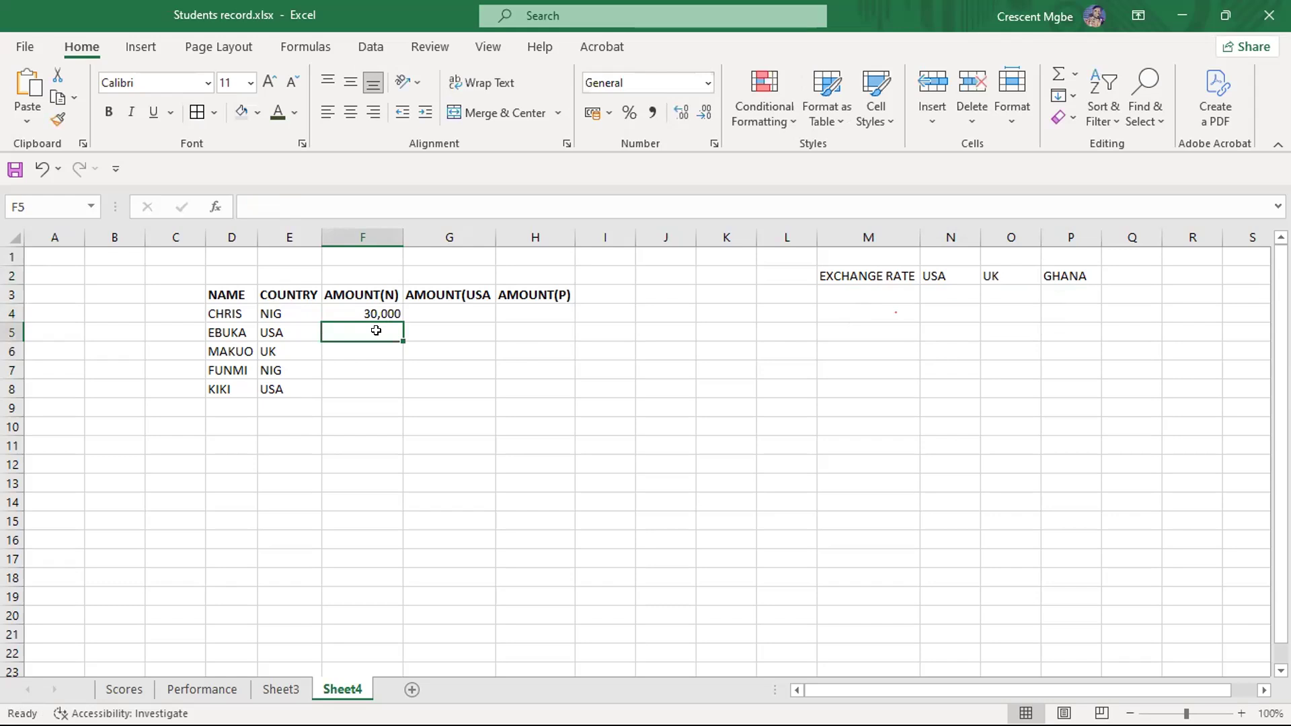
pyautogui.write('3')
pyautogui.press('BackSpace')
pyautogui.write('21')
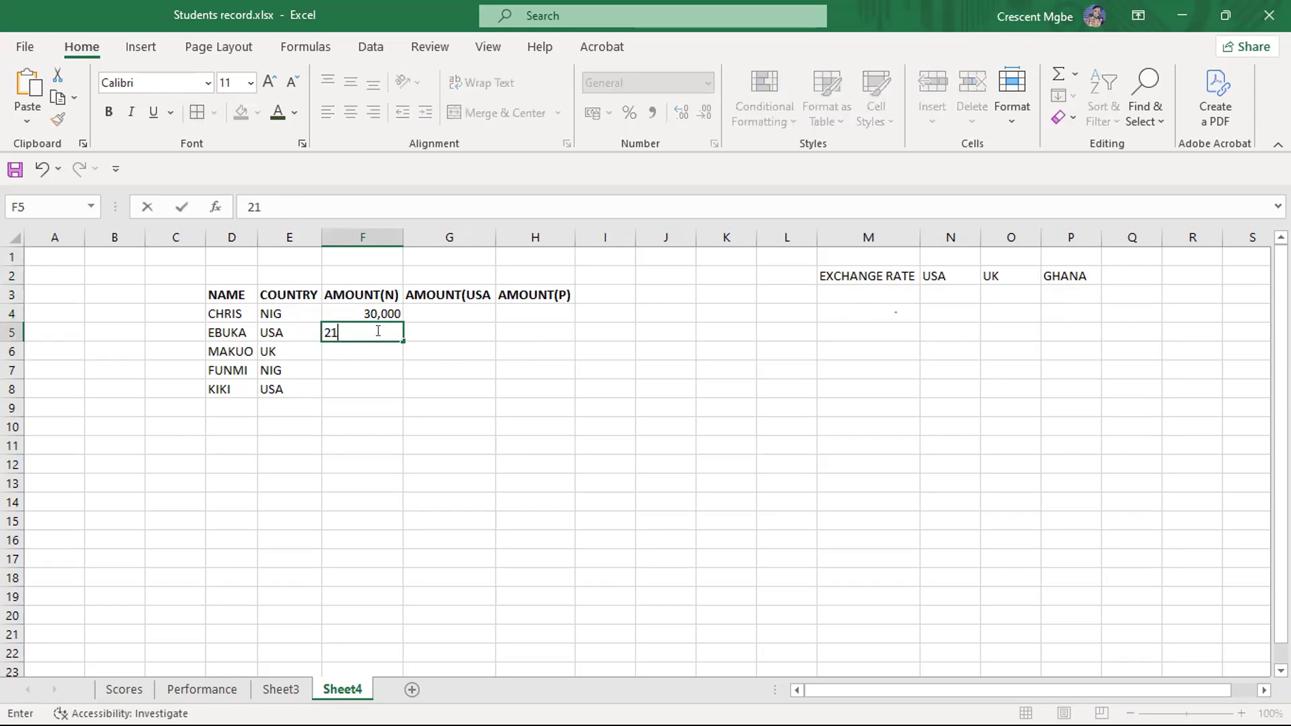
pyautogui.press('BackSpace')
pyautogui.write('1000')
pyautogui.press('Return')
pyautogui.click(383, 312)
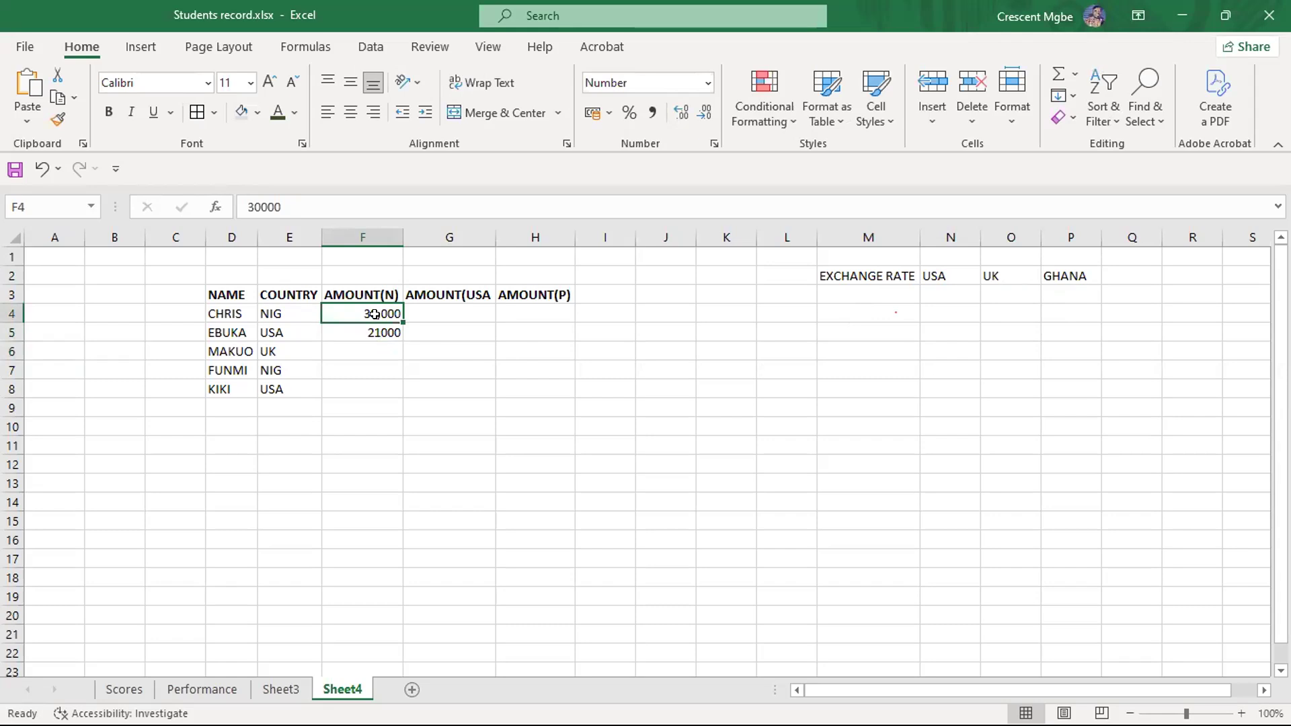
pyautogui.doubleClick(383, 313)
pyautogui.click(373, 340)
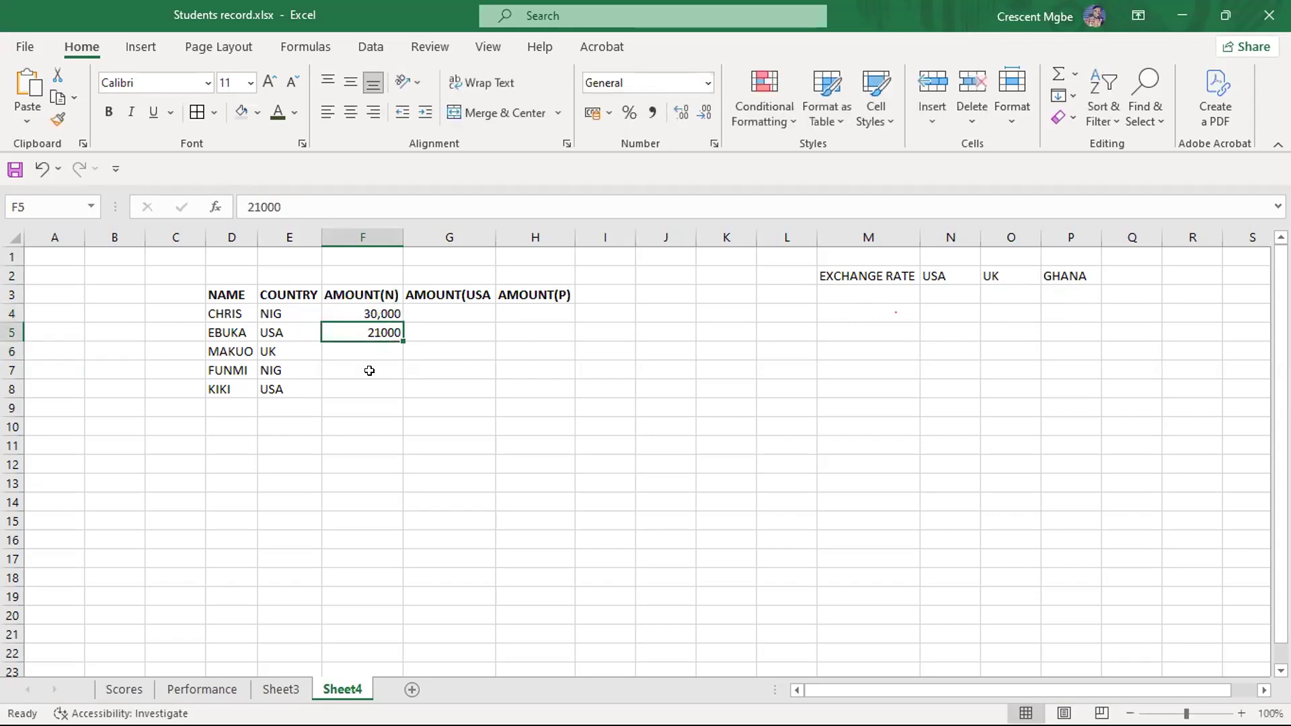
# - Complete the AMOUNT(N) column with 20000 in F6, 15000 in F7 and 30000 in F8
pyautogui.click(372, 345)
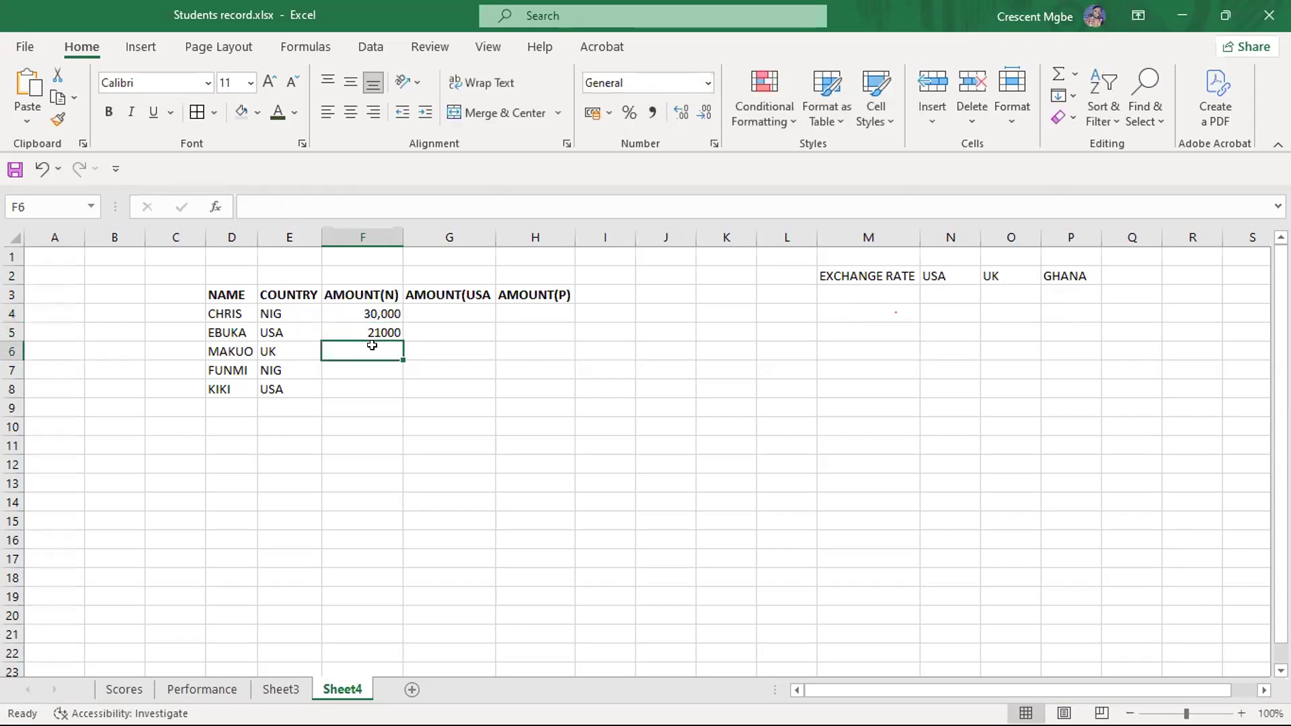
pyautogui.write('20000')
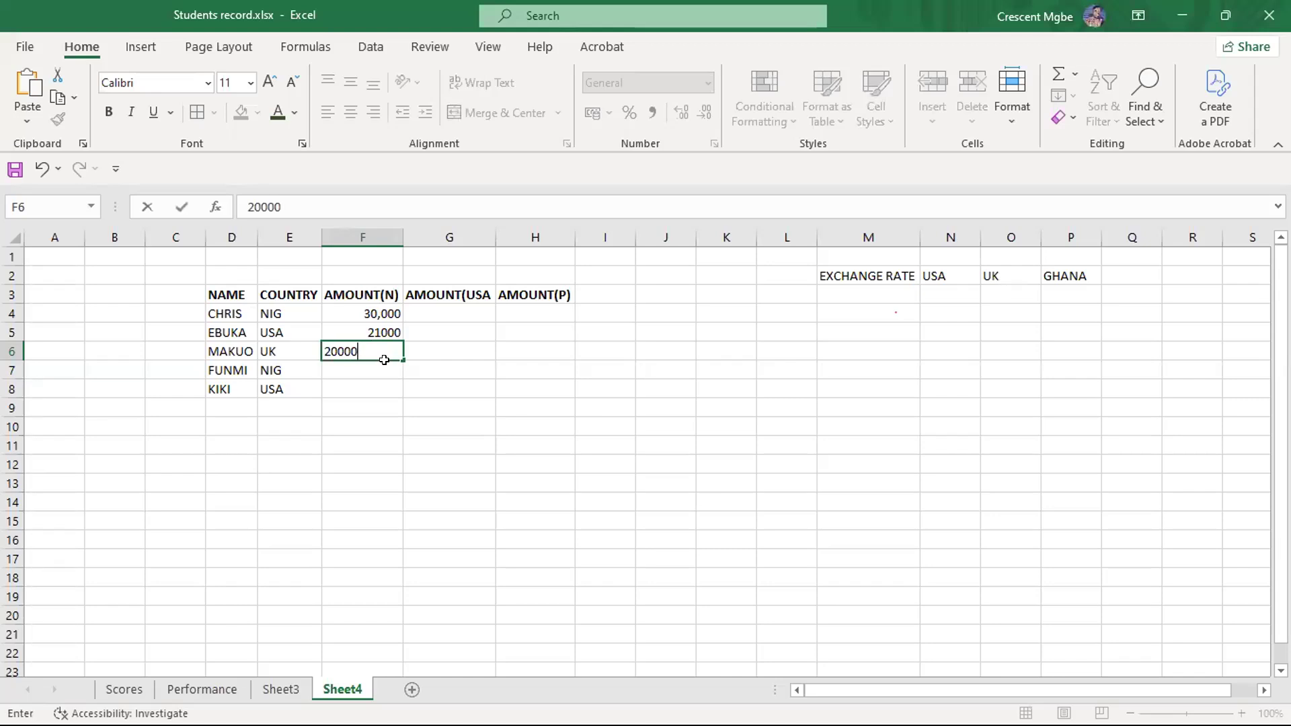
pyautogui.press('Return')
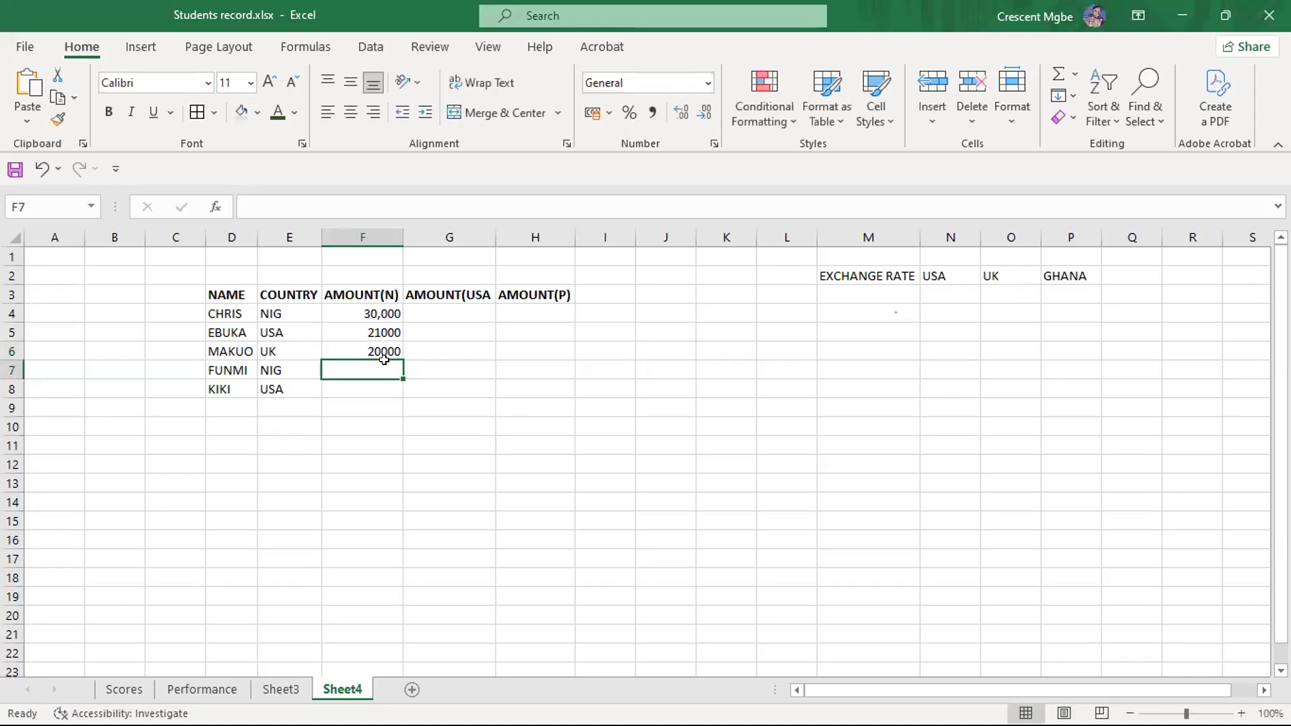
pyautogui.click(360, 388)
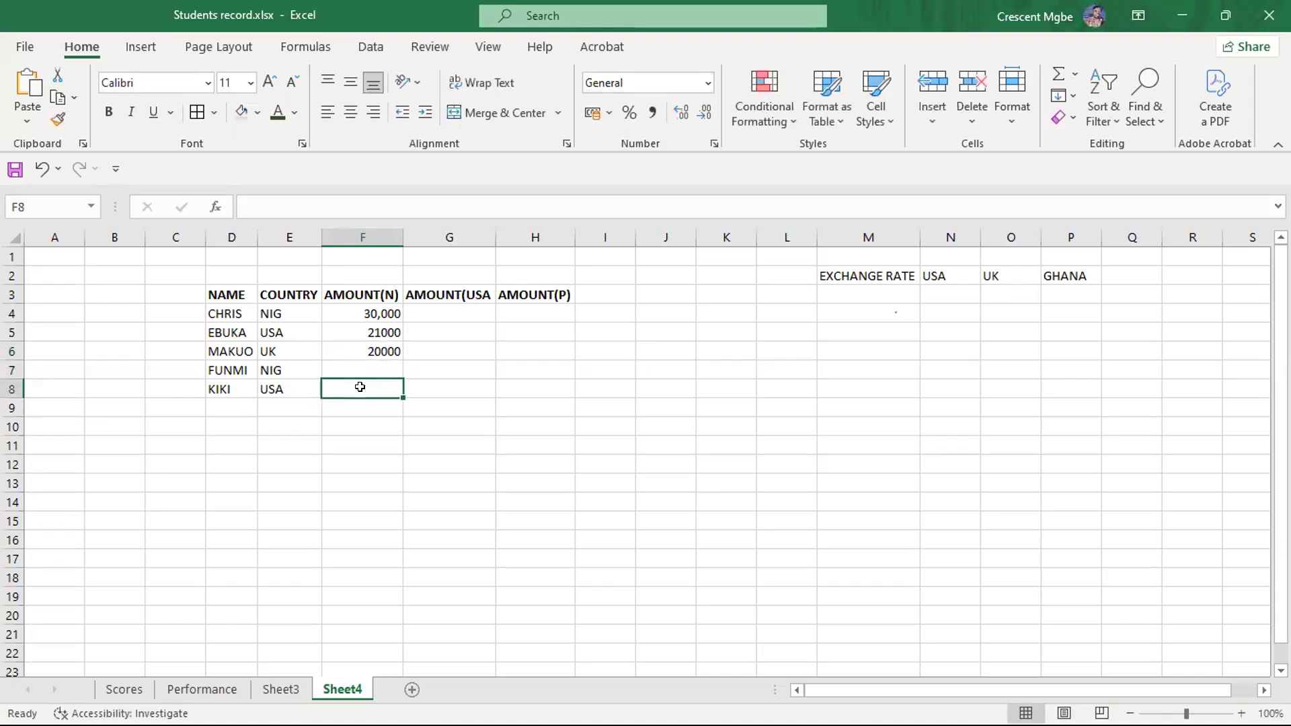
pyautogui.write('30000')
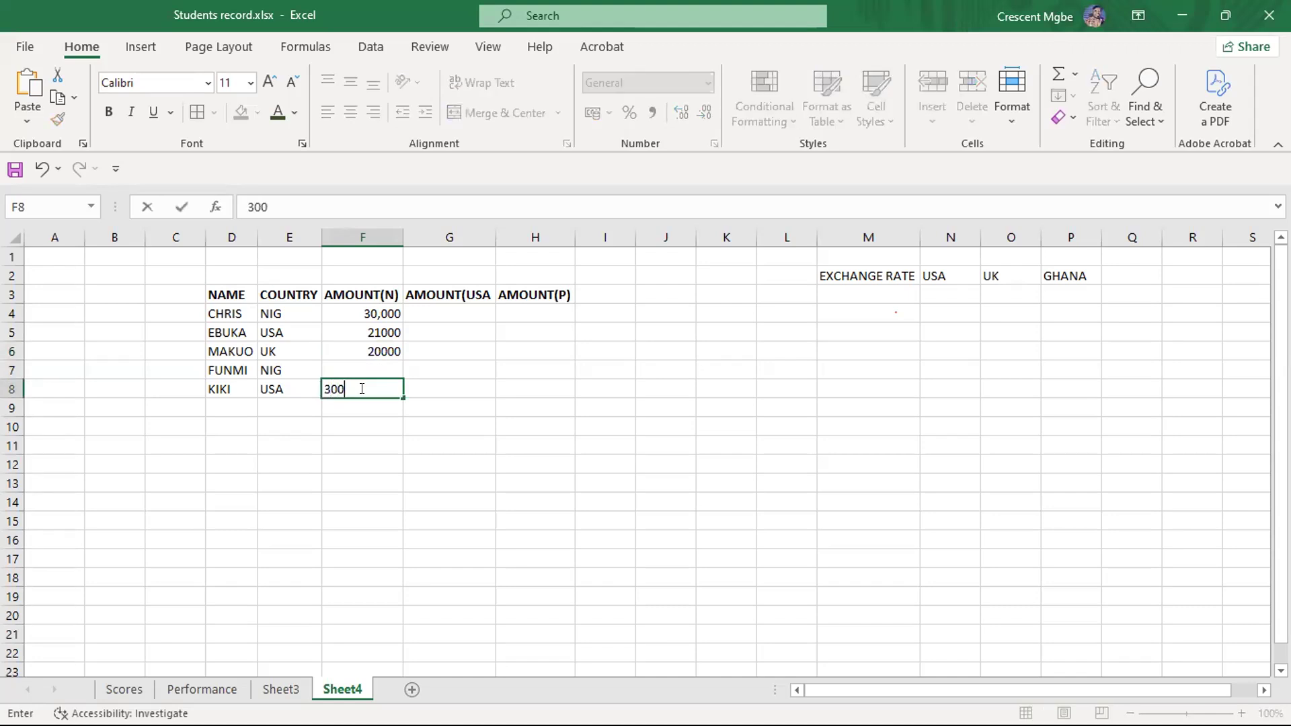
pyautogui.click(369, 361)
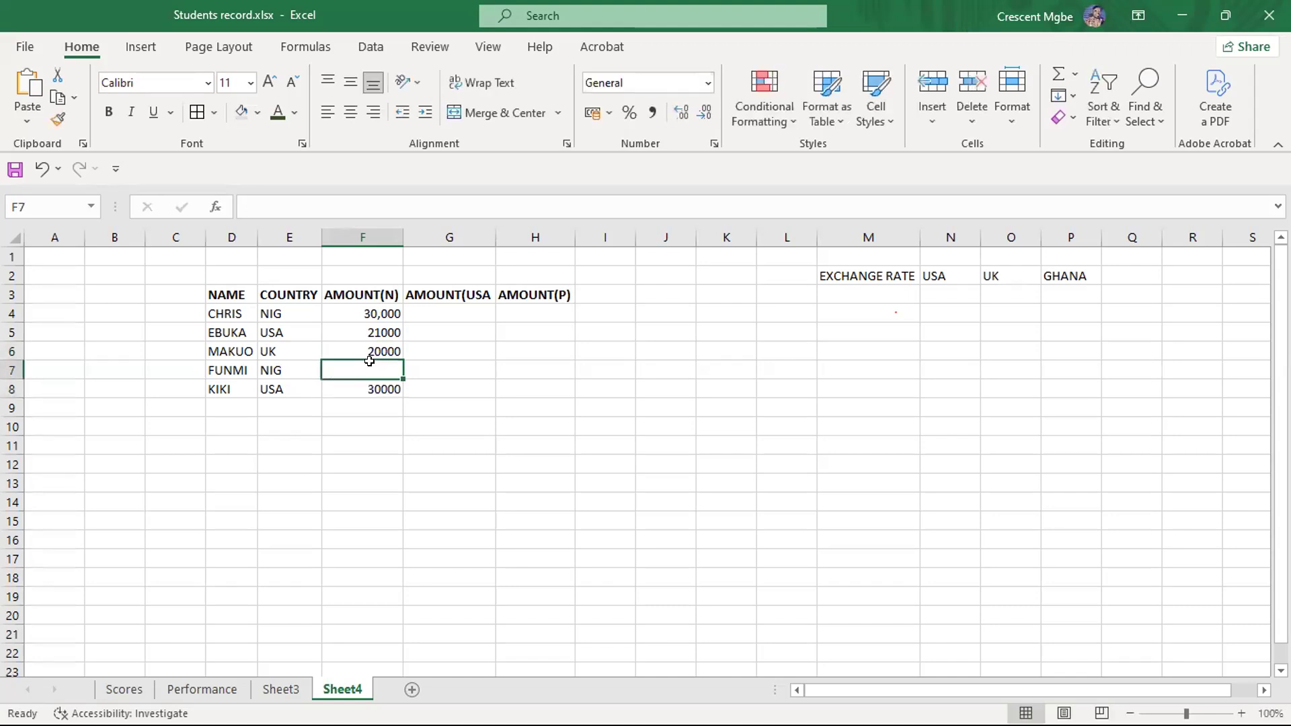
pyautogui.write('1')
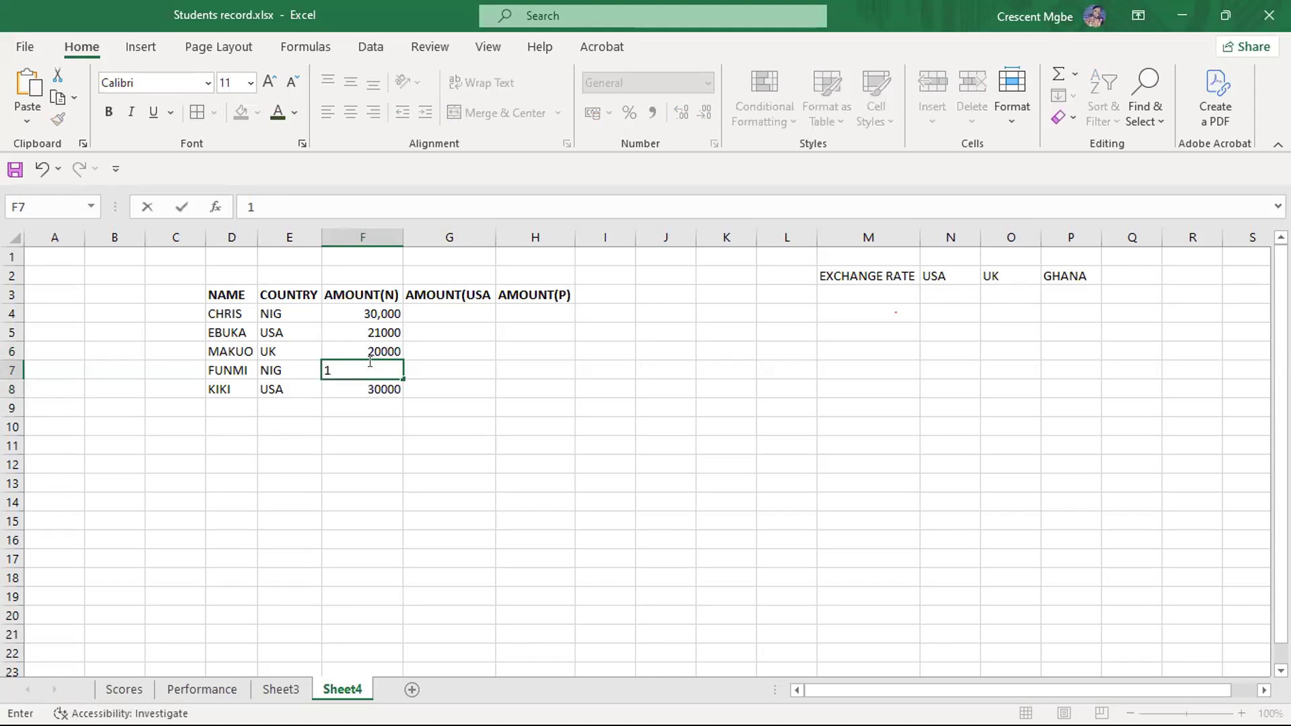
pyautogui.write('5000')
pyautogui.click(451, 463)
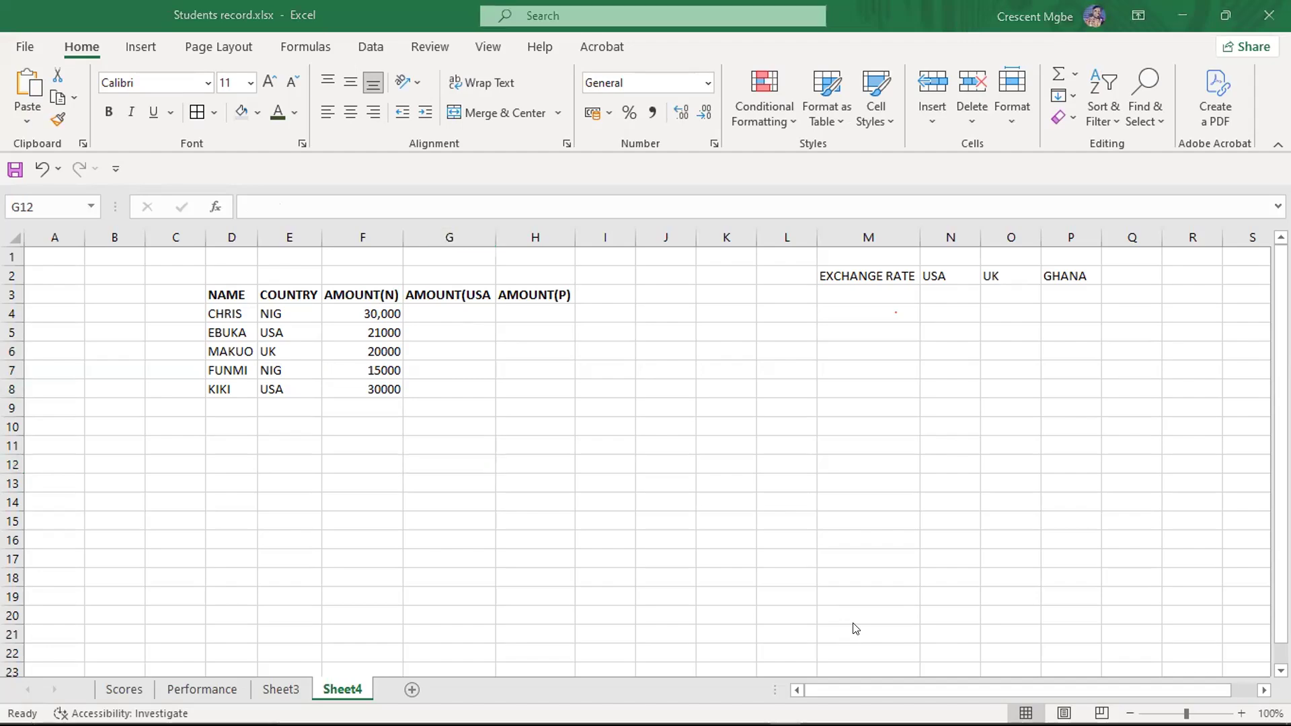
# - Switch to Google Chrome and open xe.com in a new tab
pyautogui.press('super+Tab')
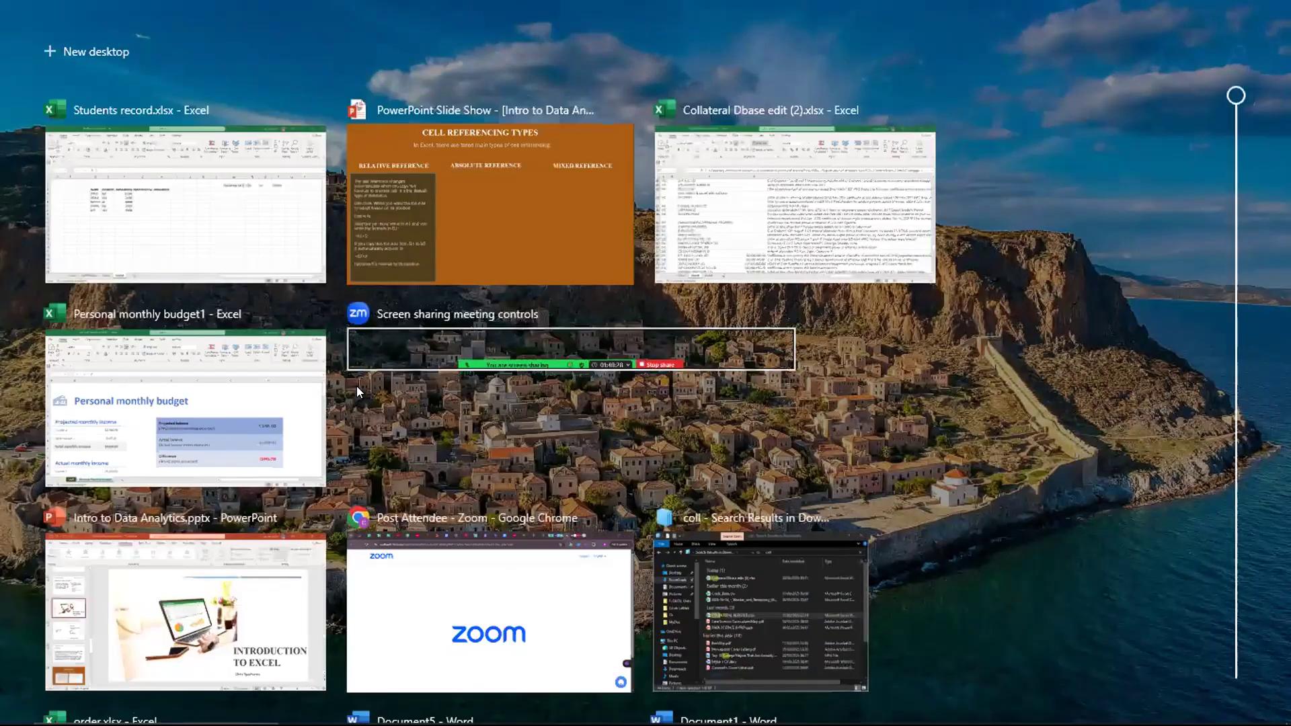
pyautogui.click(531, 615)
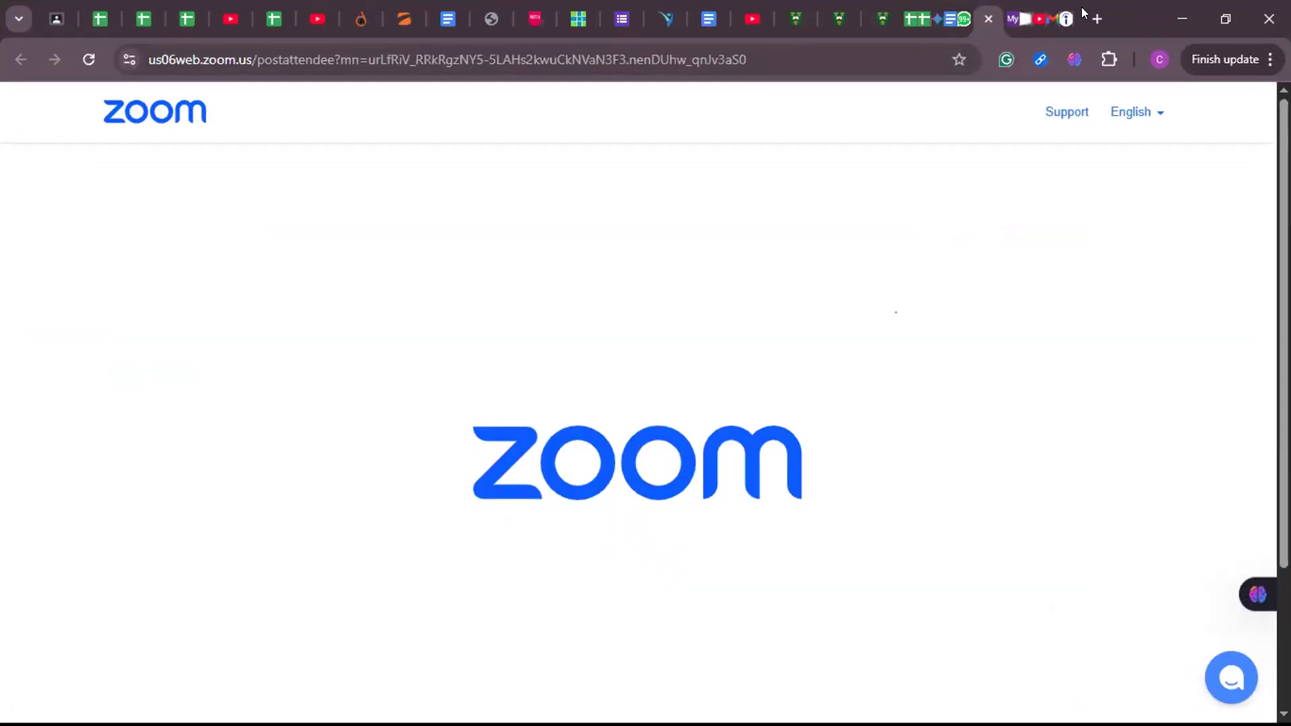
pyautogui.click(1095, 15)
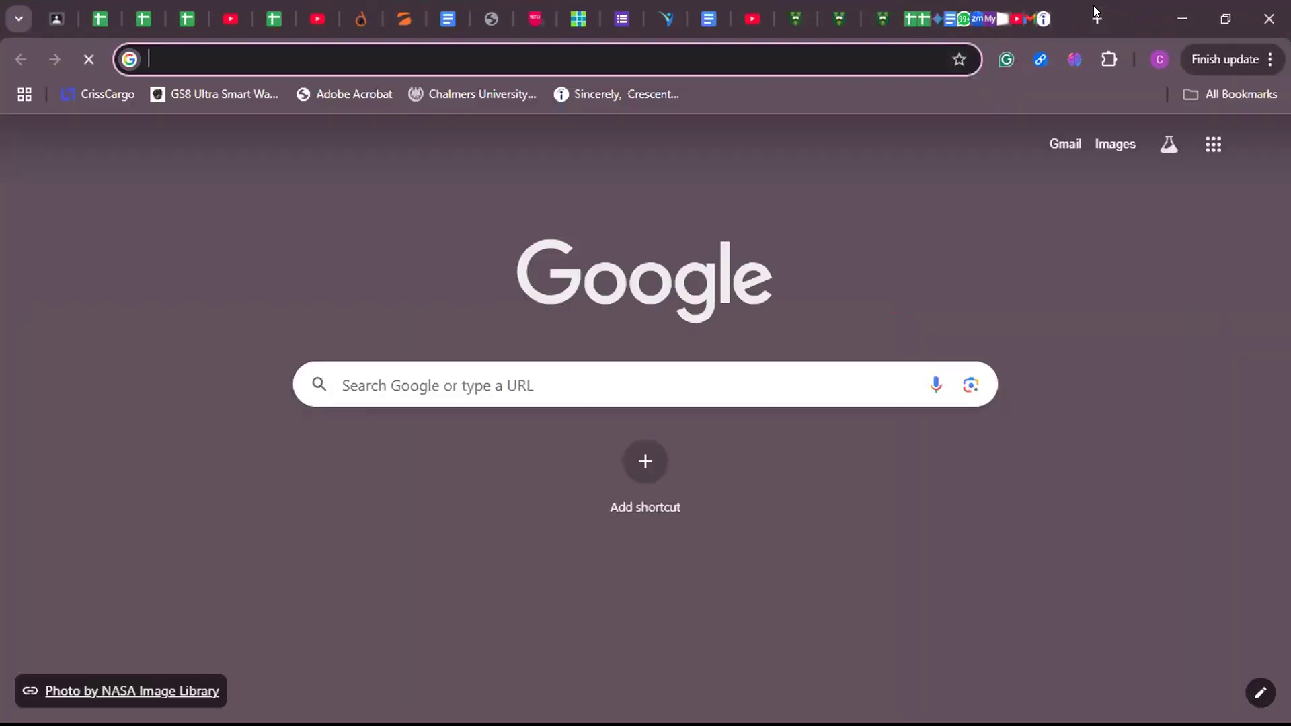
pyautogui.write('xe.com')
pyautogui.press('Return')
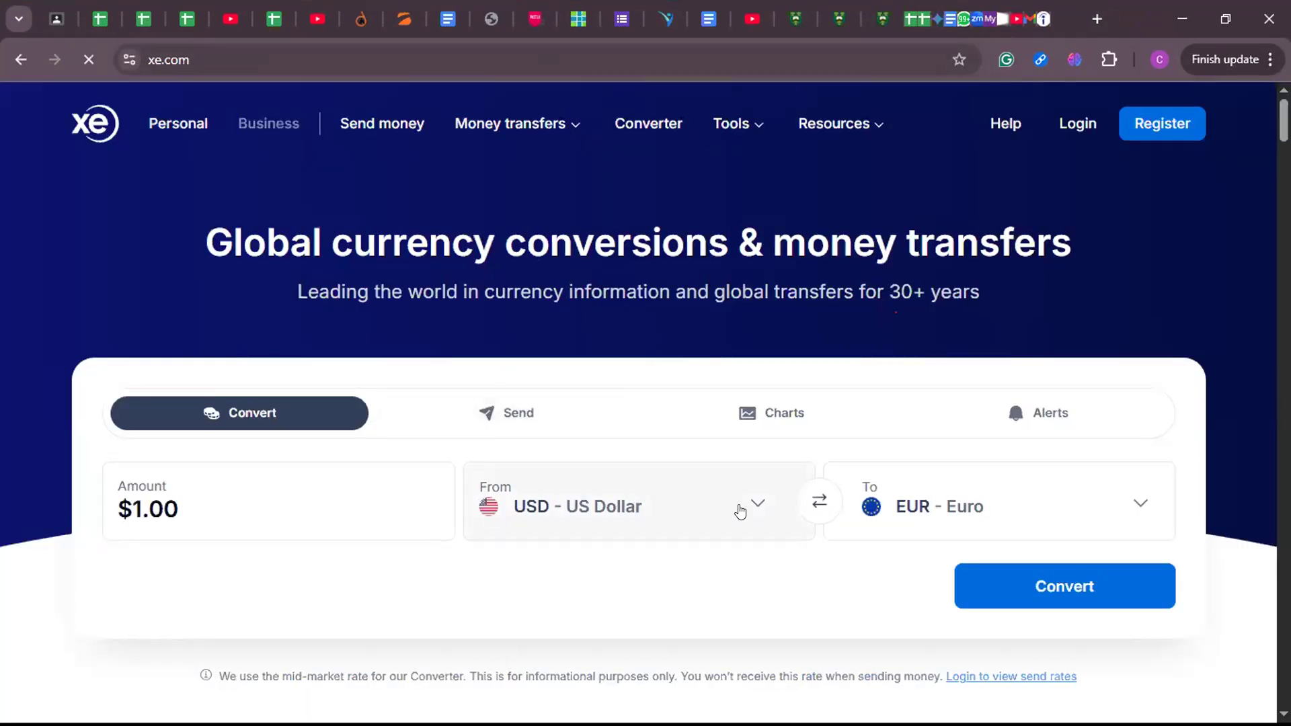
# - Convert 8,000 British Pounds to Nigerian Naira with the currency converter
pyautogui.click(1126, 501)
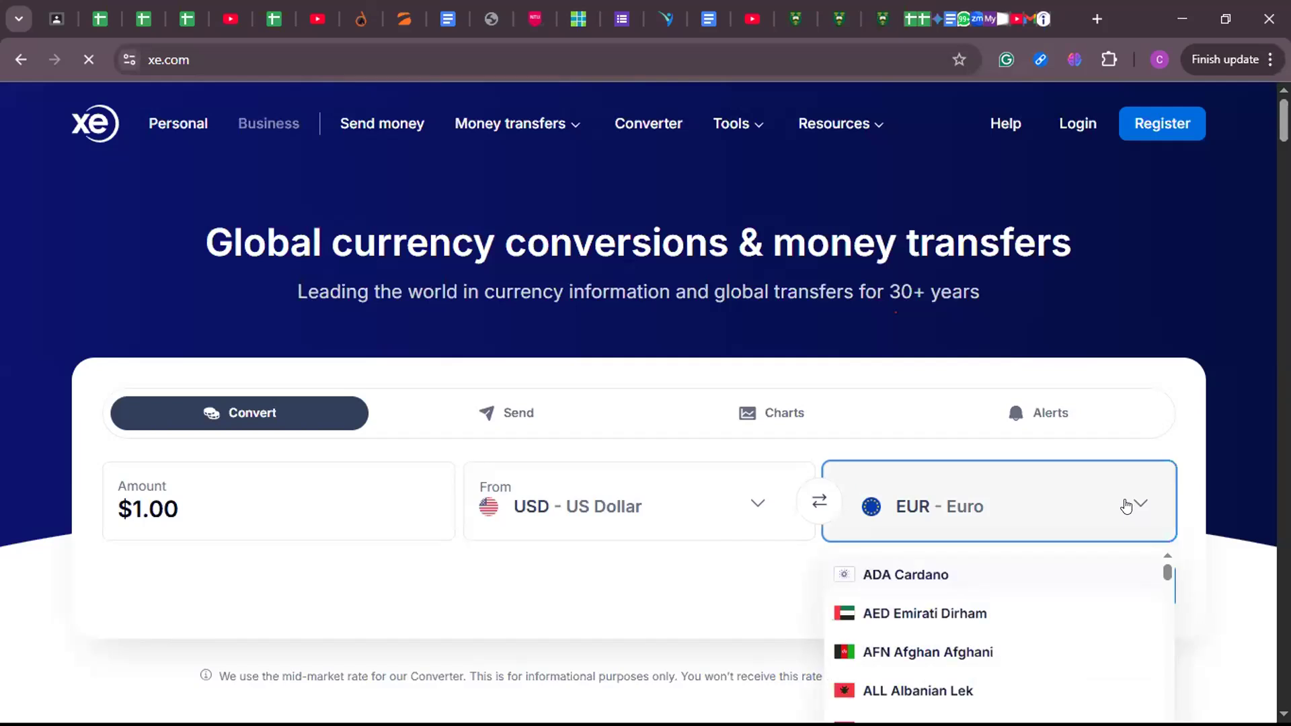
pyautogui.write('NIG')
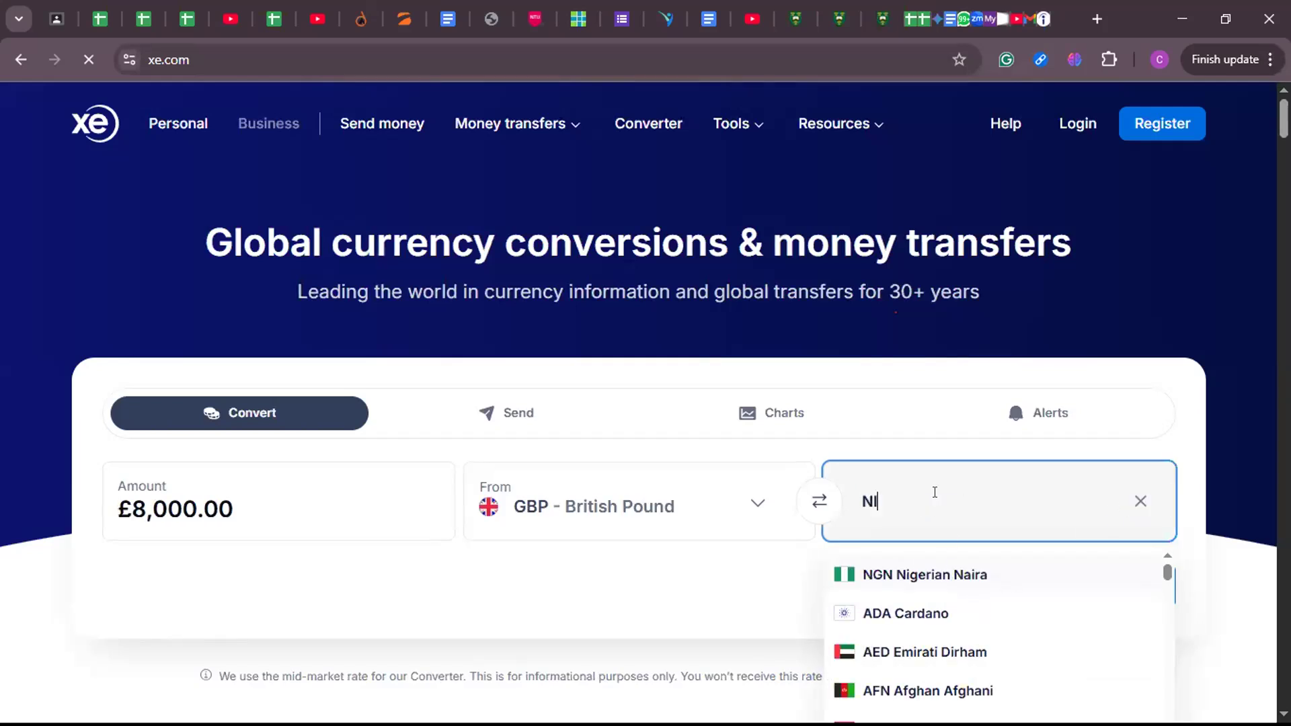
pyautogui.click(943, 573)
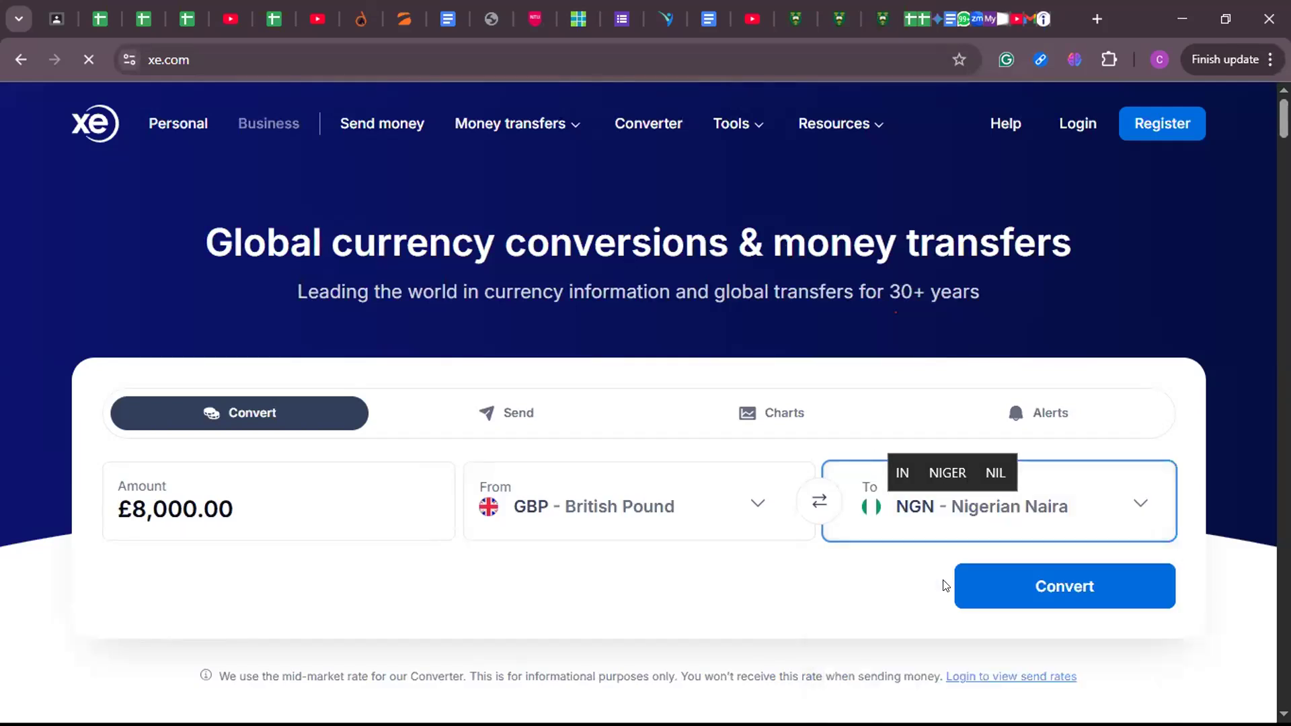
pyautogui.click(1042, 587)
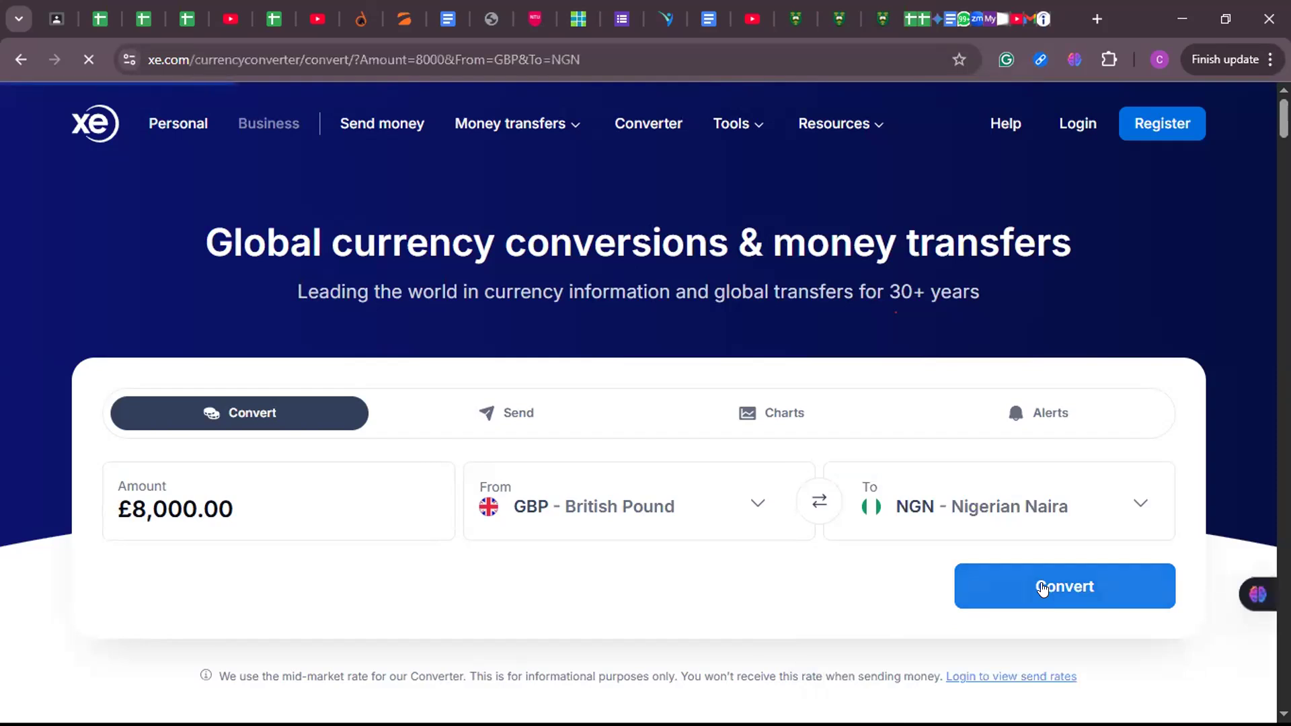
pyautogui.scroll(-5, 461, 336)
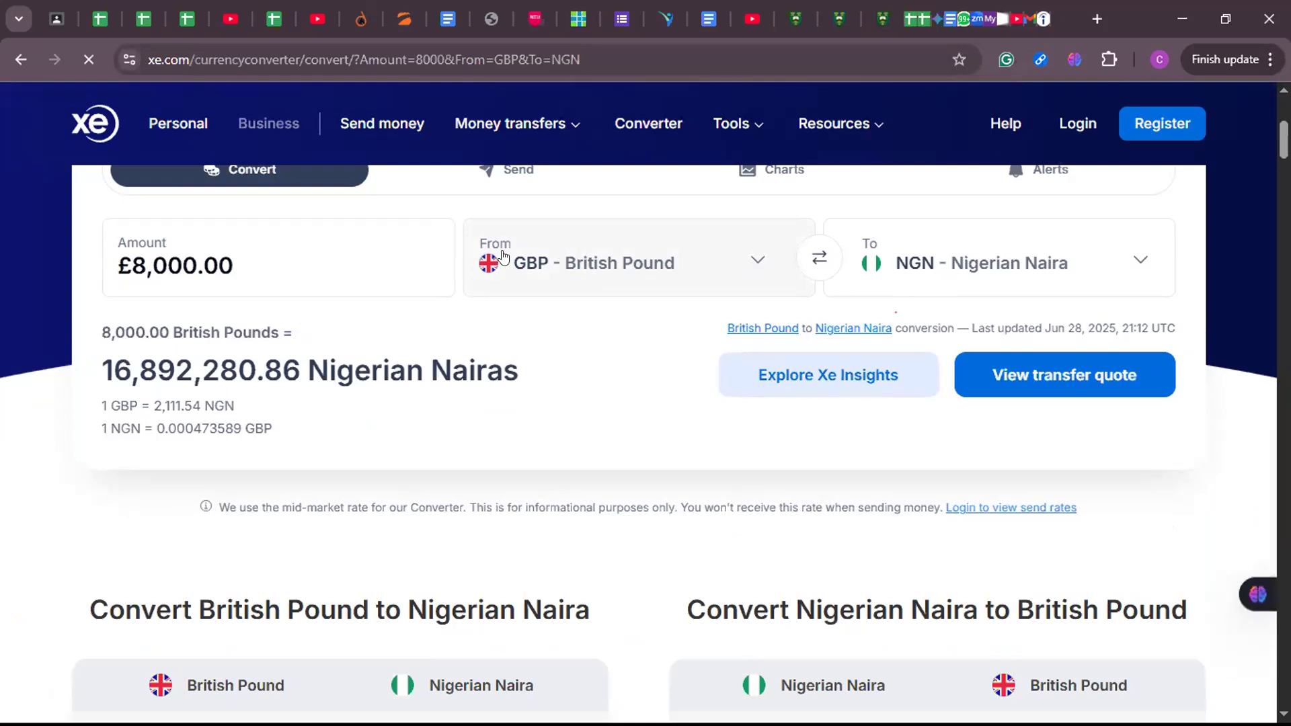
# - Set the conversion amount to 1 to look up the naira rate for a single British Pound
pyautogui.click(278, 264)
pyautogui.press('BackSpace')
pyautogui.press('BackSpace')
pyautogui.press('BackSpace')
pyautogui.press('BackSpace')
pyautogui.write('1')
pyautogui.scroll(-1, 689, 459)
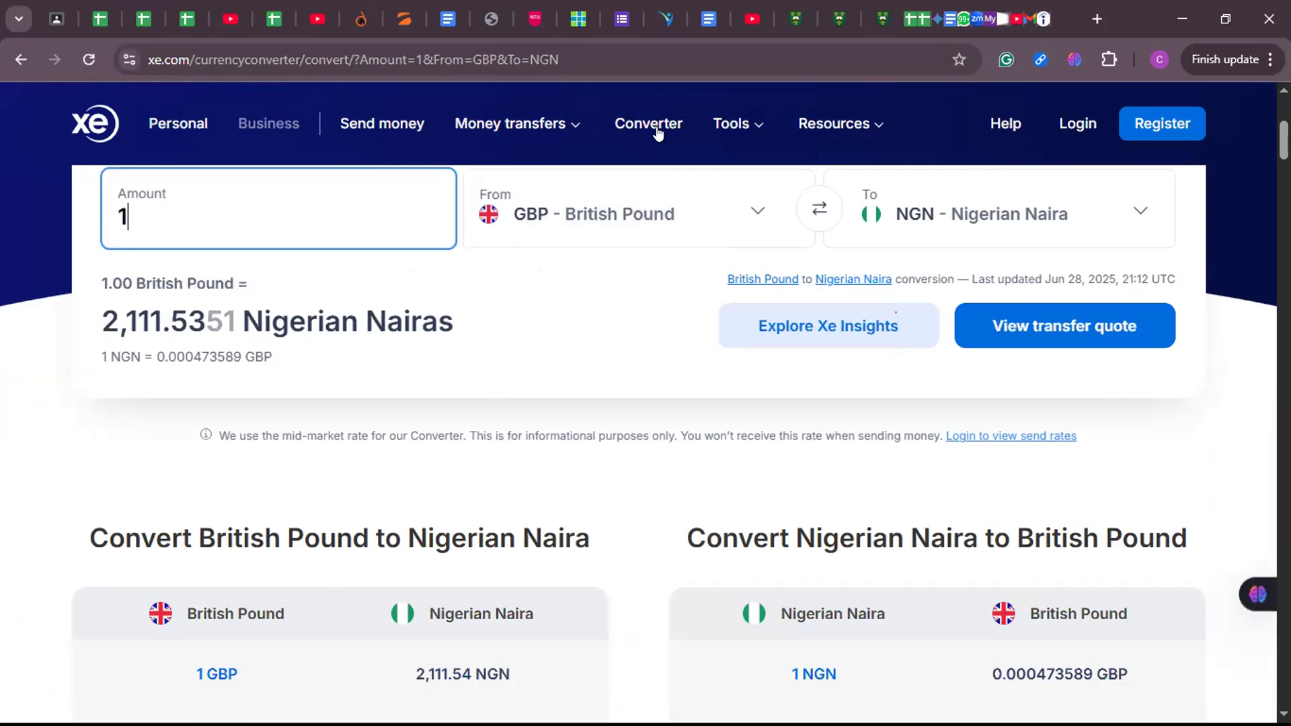
# - Switch to the Students record.xlsx workbook in Excel and enter 2111 in O3 as the UK exchange rate
pyautogui.press('super+Tab')
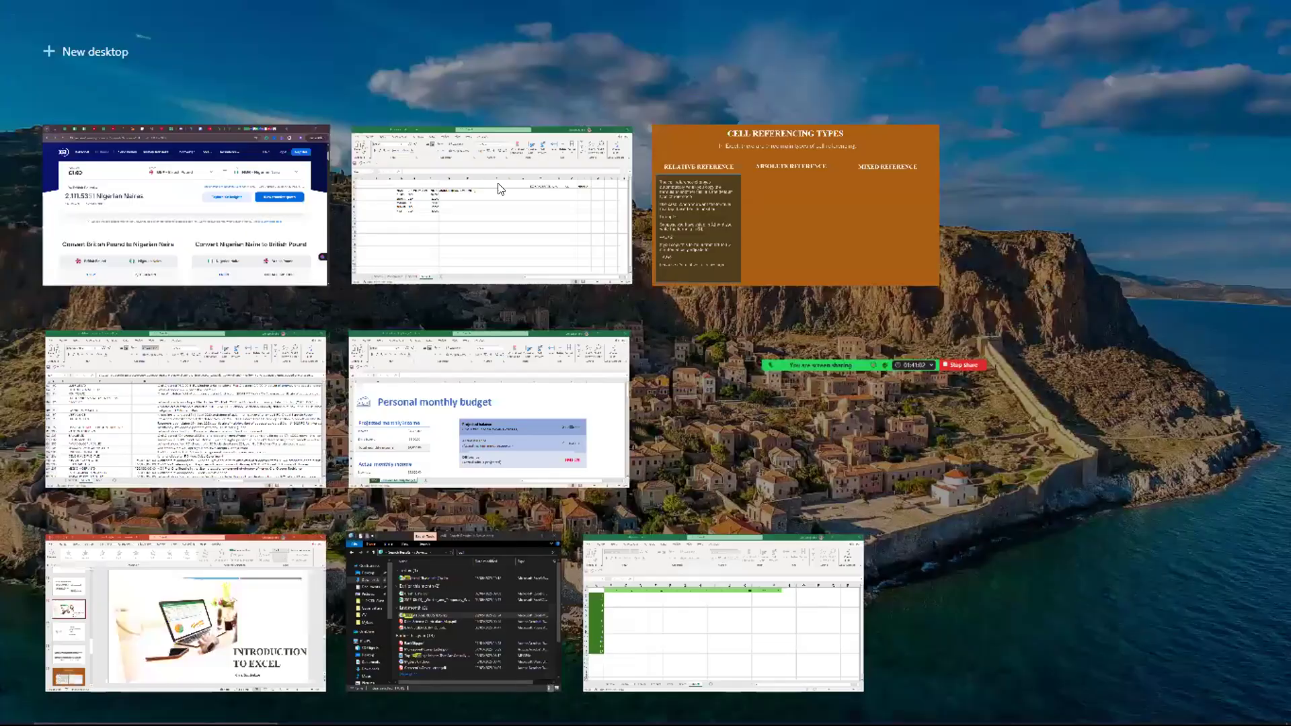
pyautogui.click(499, 189)
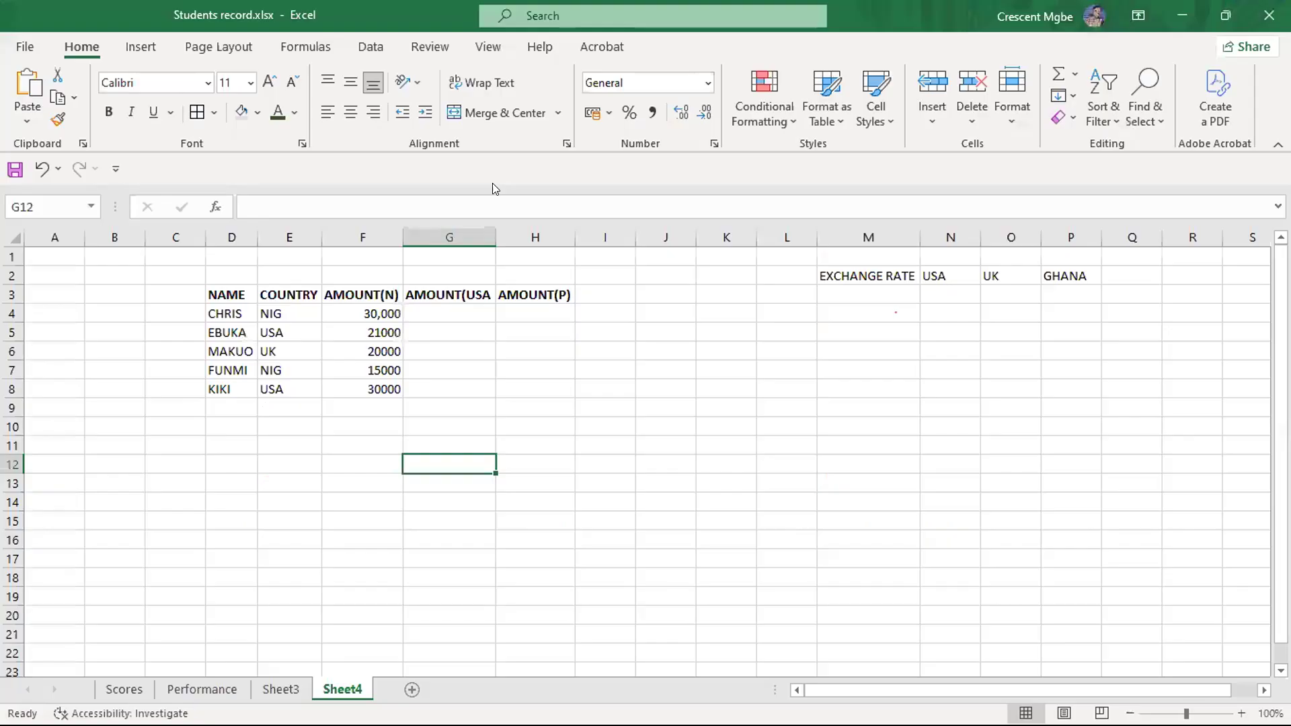
pyautogui.click(1007, 287)
pyautogui.write('2')
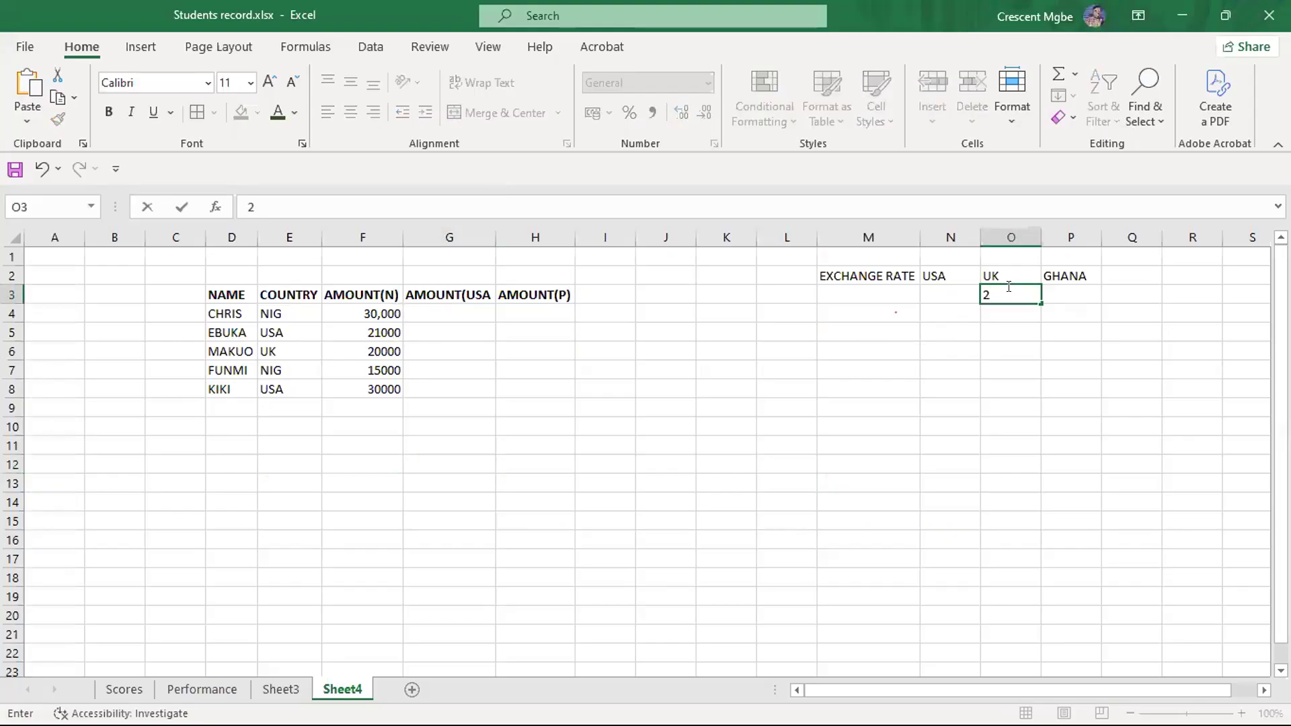
pyautogui.write('111')
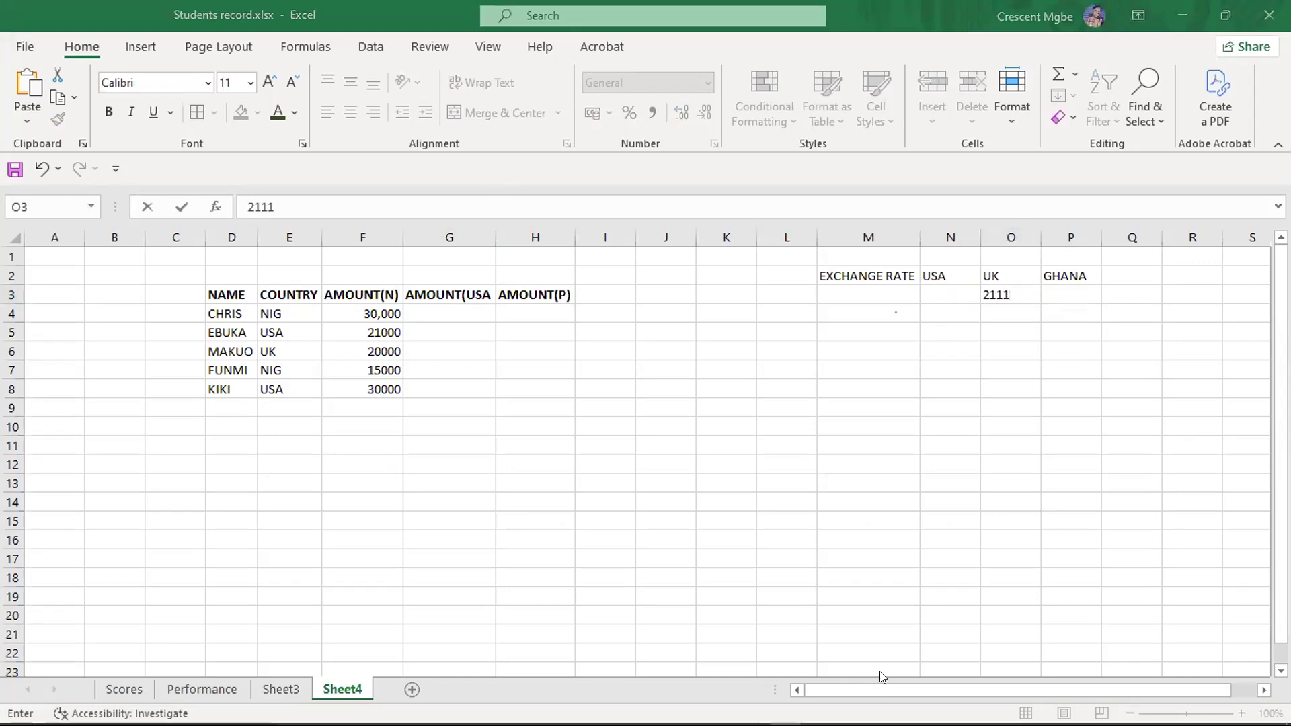
# - Switch back to Chrome and change the source currency to US Dollar to look up its rate in naira
pyautogui.press('super+Tab')
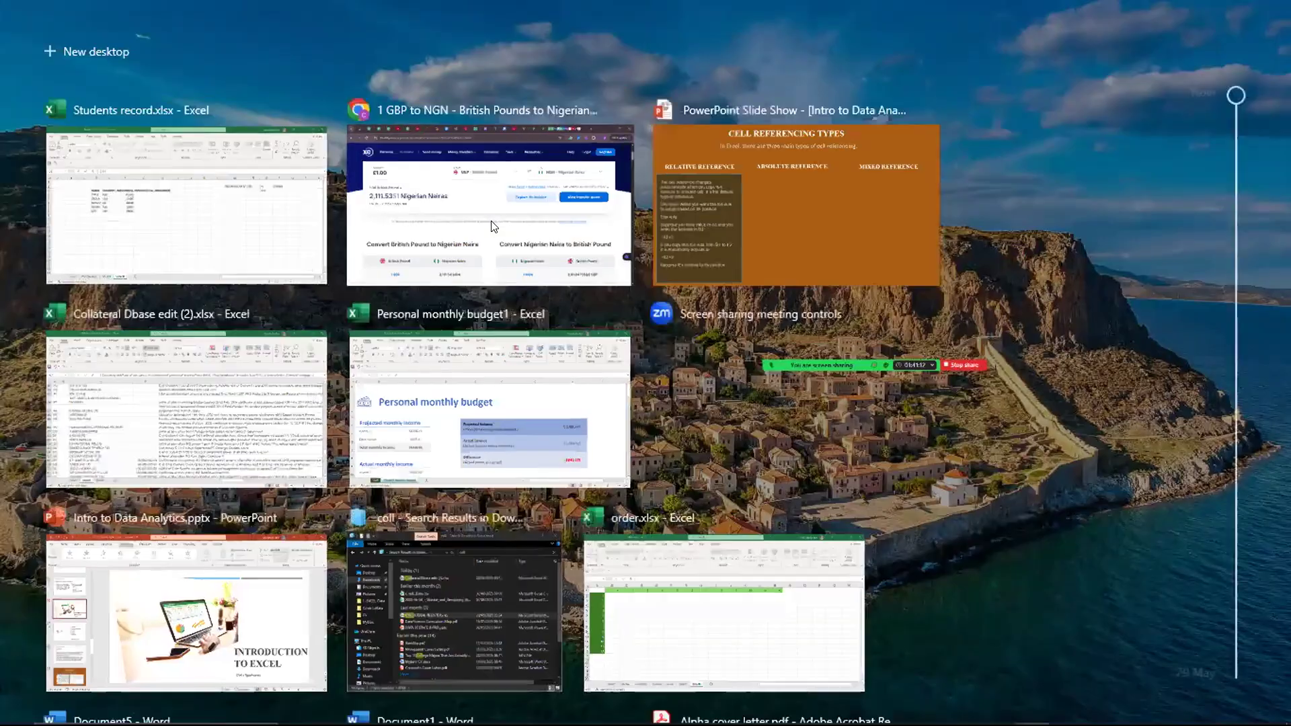
pyautogui.click(494, 225)
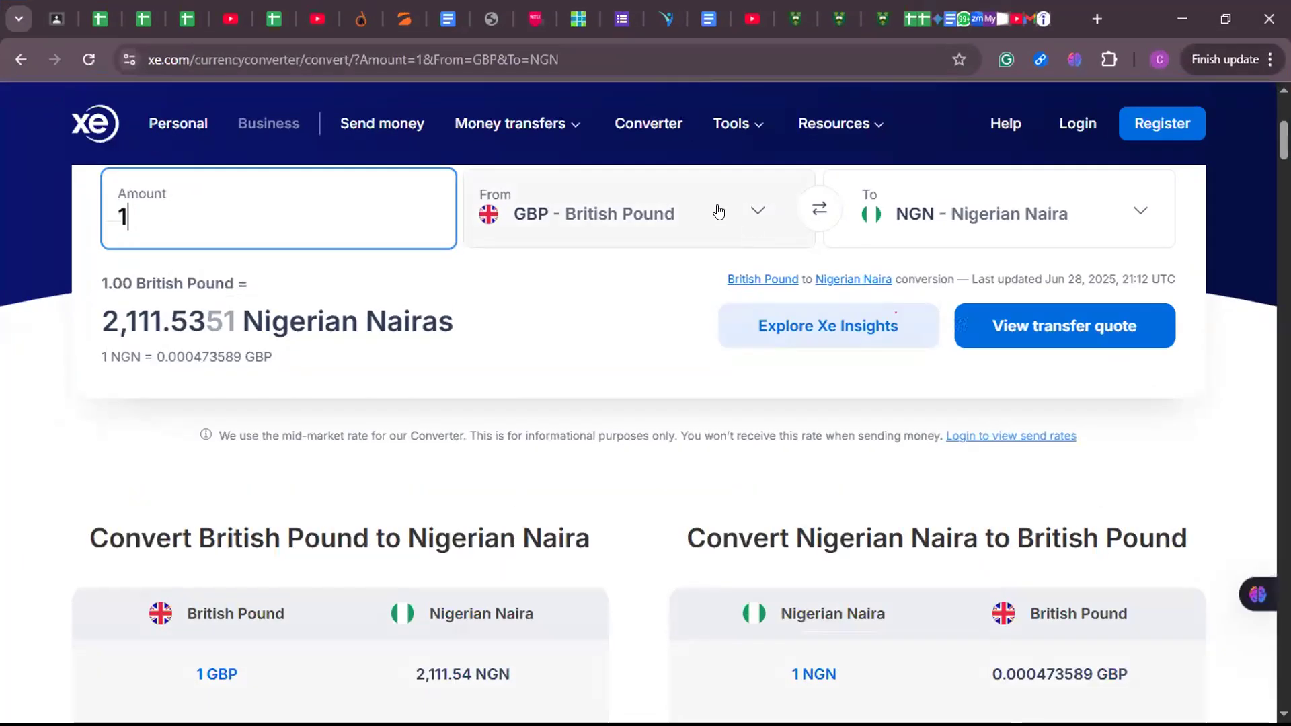
pyautogui.click(618, 204)
pyautogui.write('USA')
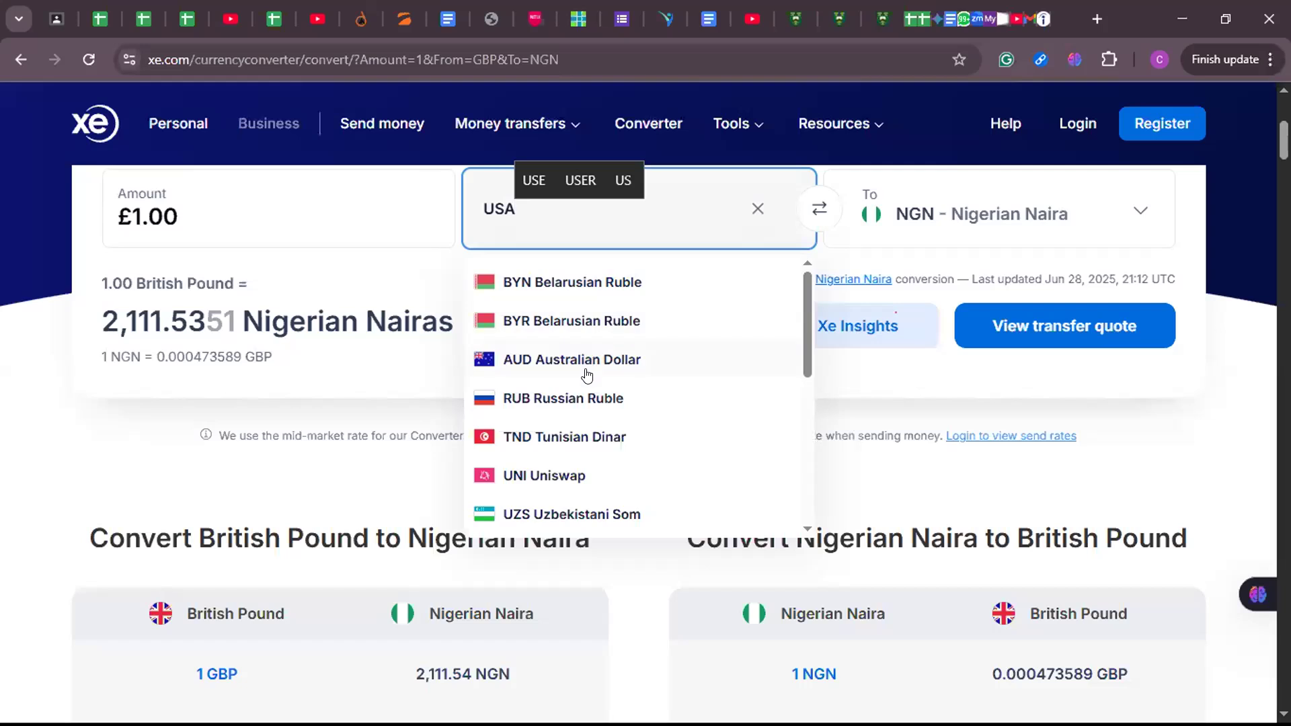
pyautogui.press('BackSpace')
pyautogui.press('BackSpace')
pyautogui.write('NIT')
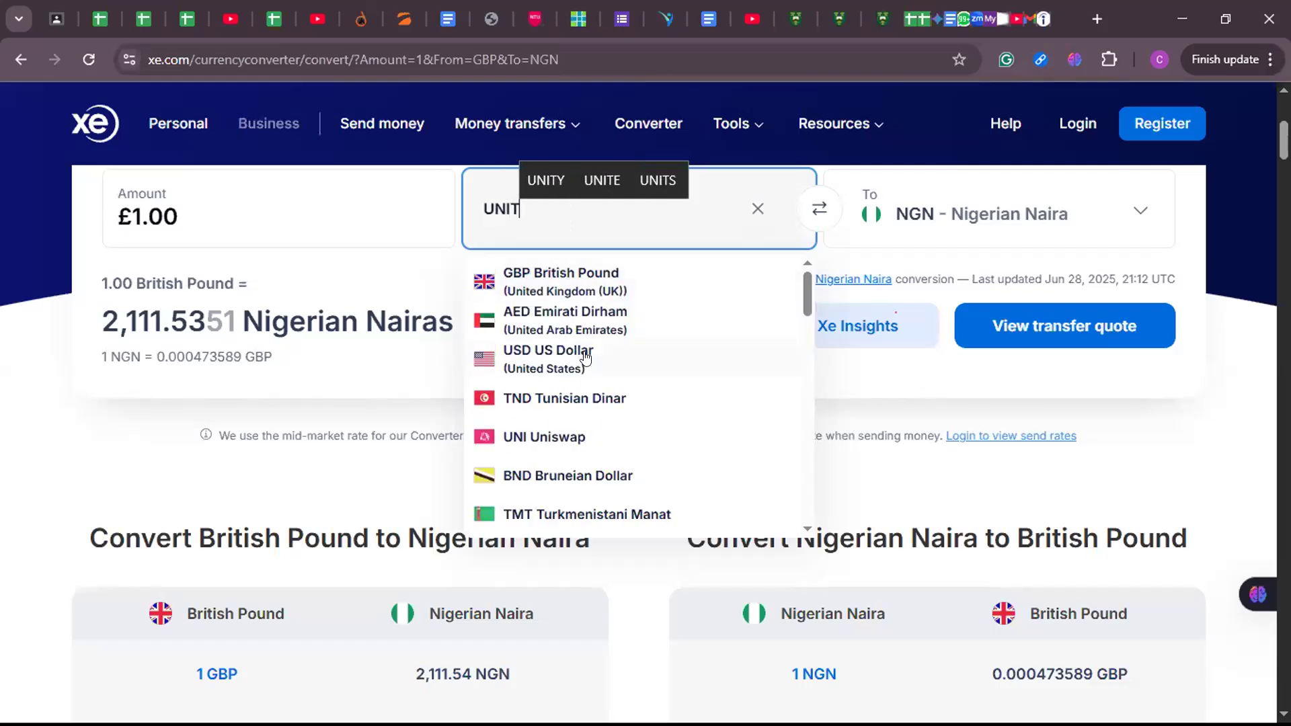
pyautogui.click(584, 358)
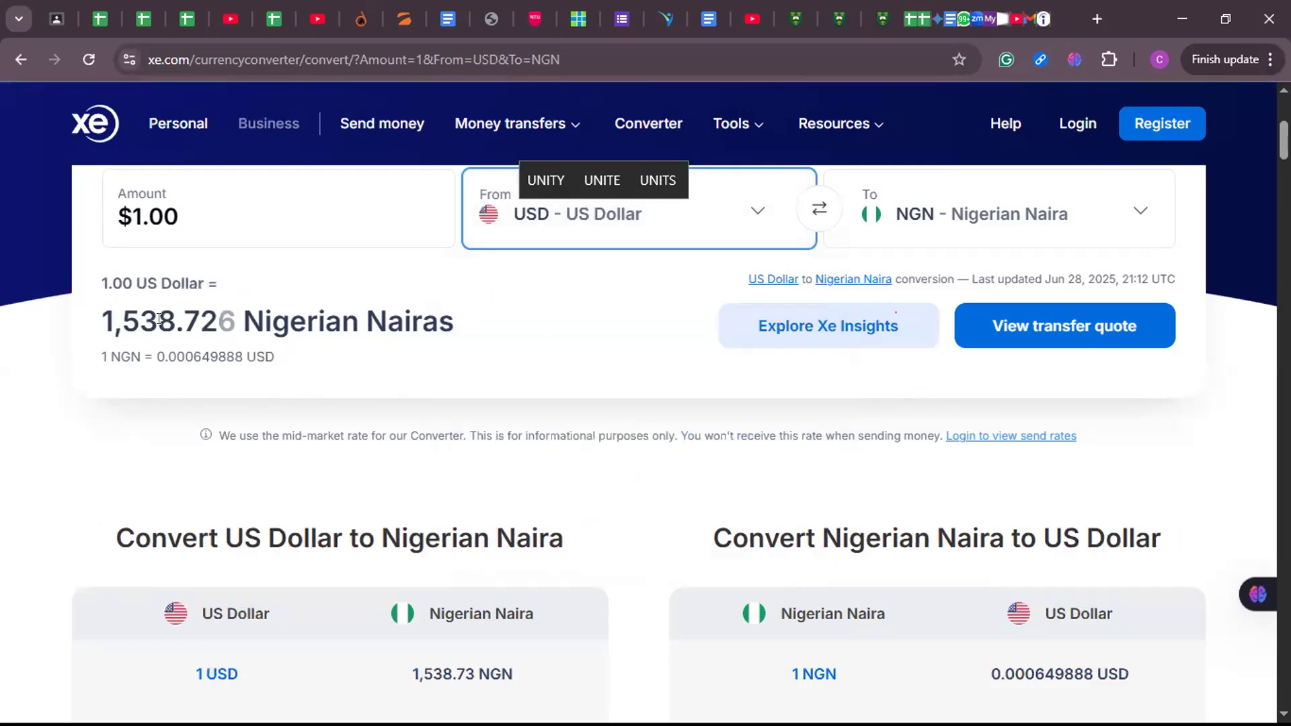
# - Change the source currency to Ghanaian Cedi to look up its rate in naira
pyautogui.click(643, 222)
pyautogui.write('GHAN')
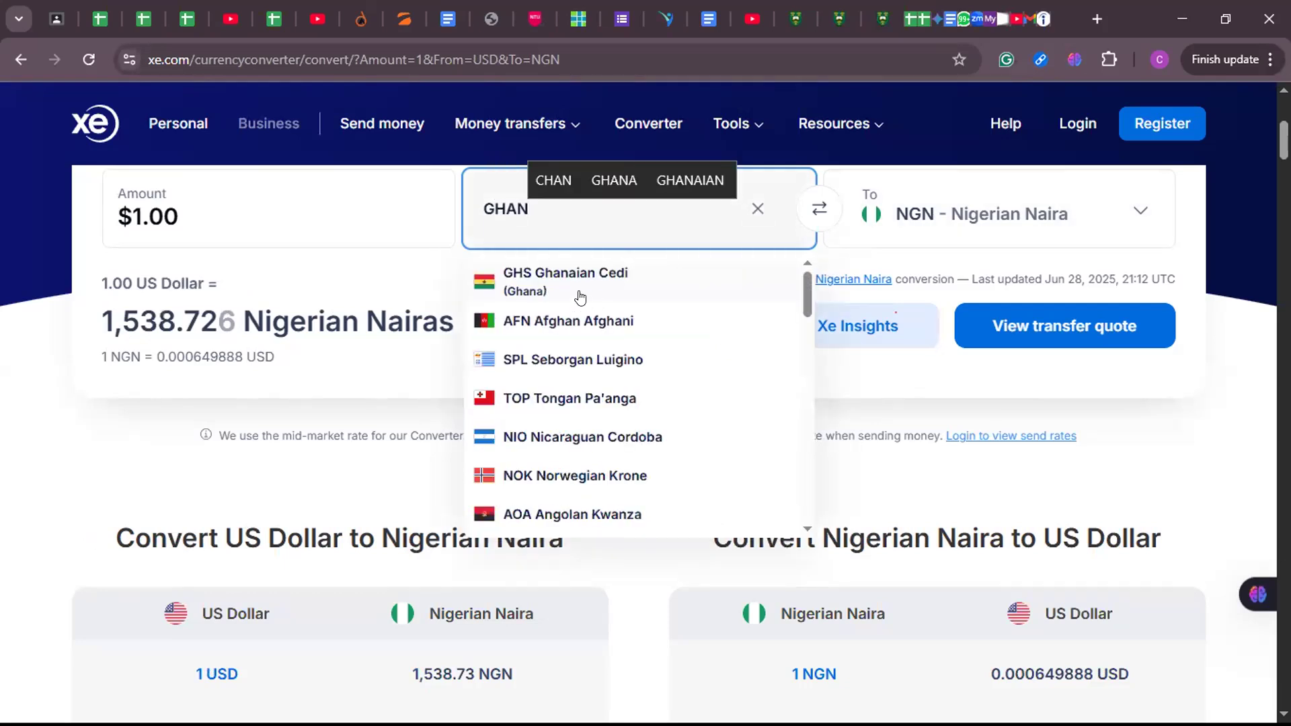
pyautogui.click(570, 287)
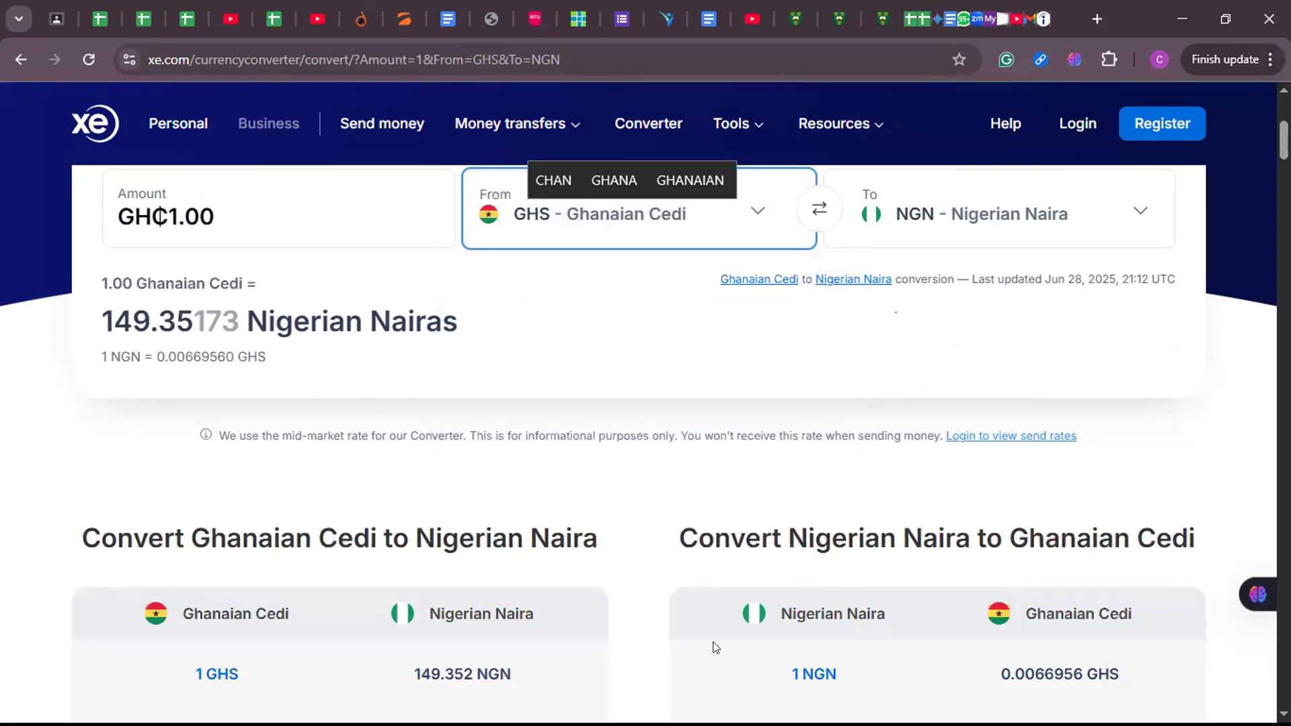
# - Switch to the Students record.xlsx workbook in Excel and enter 150 in P3 as the Ghana exchange rate
pyautogui.press('super+Tab')
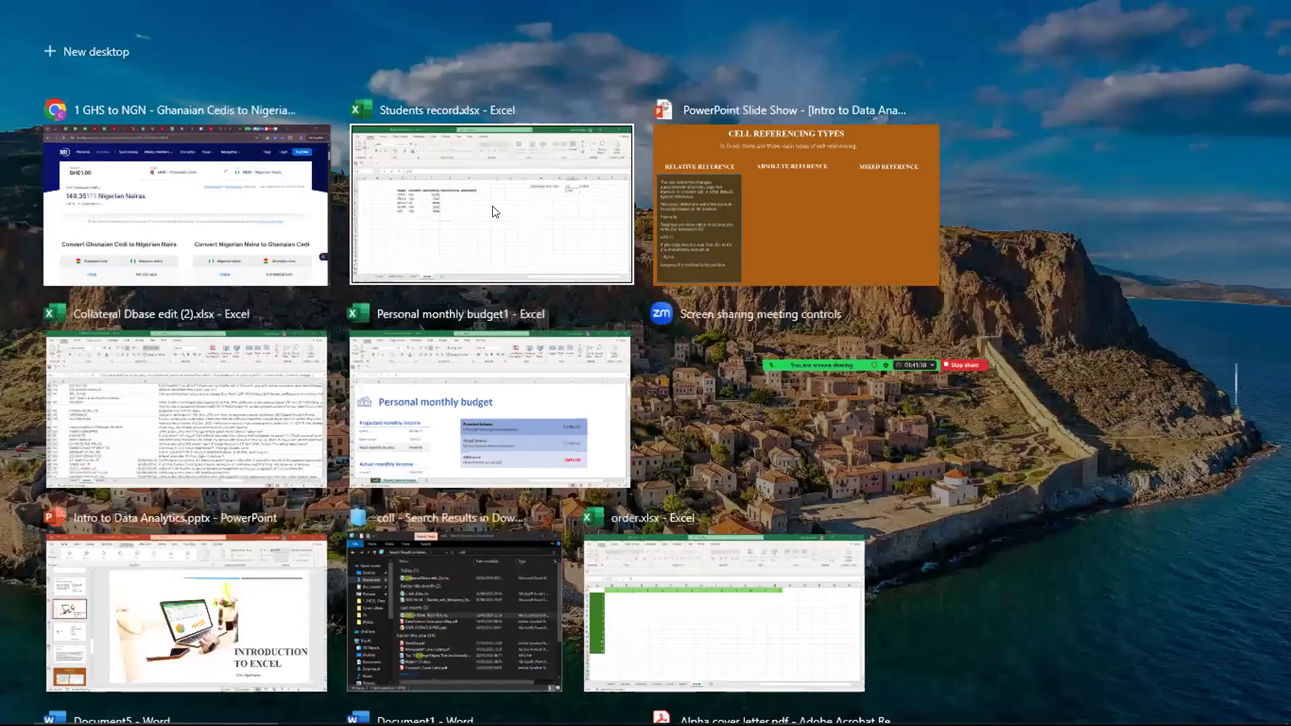
pyautogui.click(494, 212)
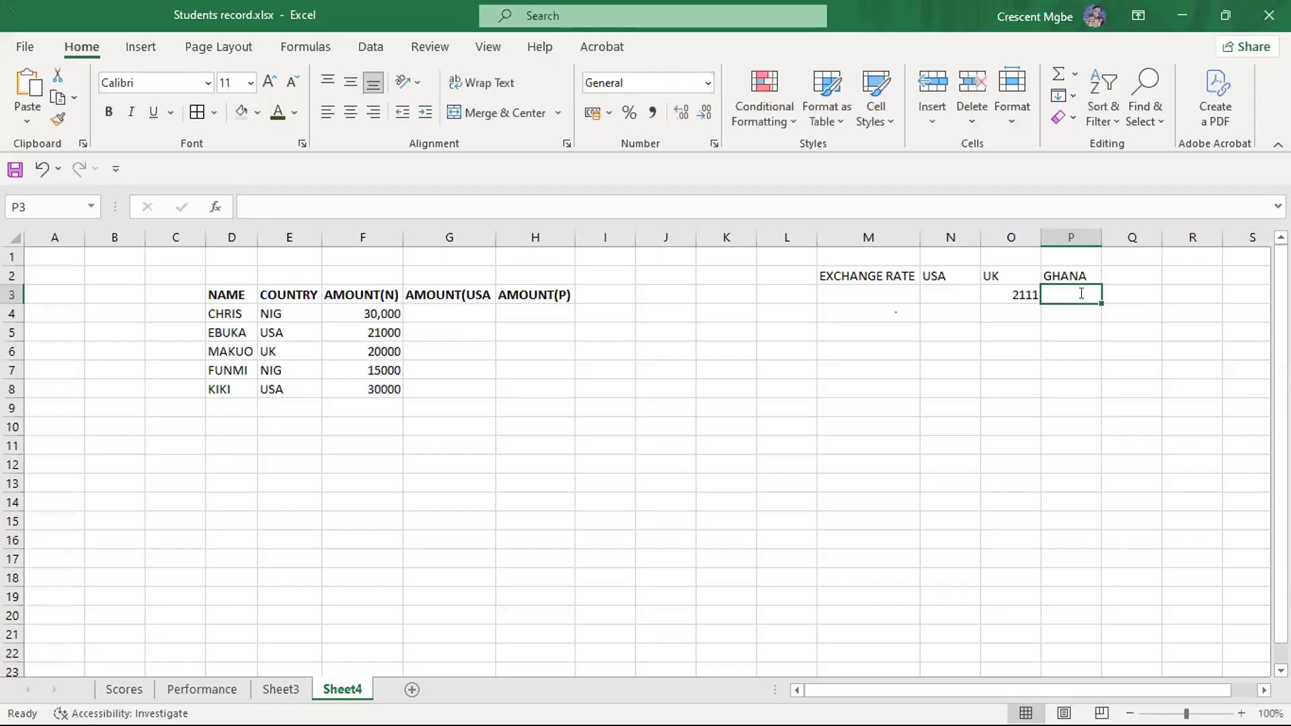
pyautogui.write('150')
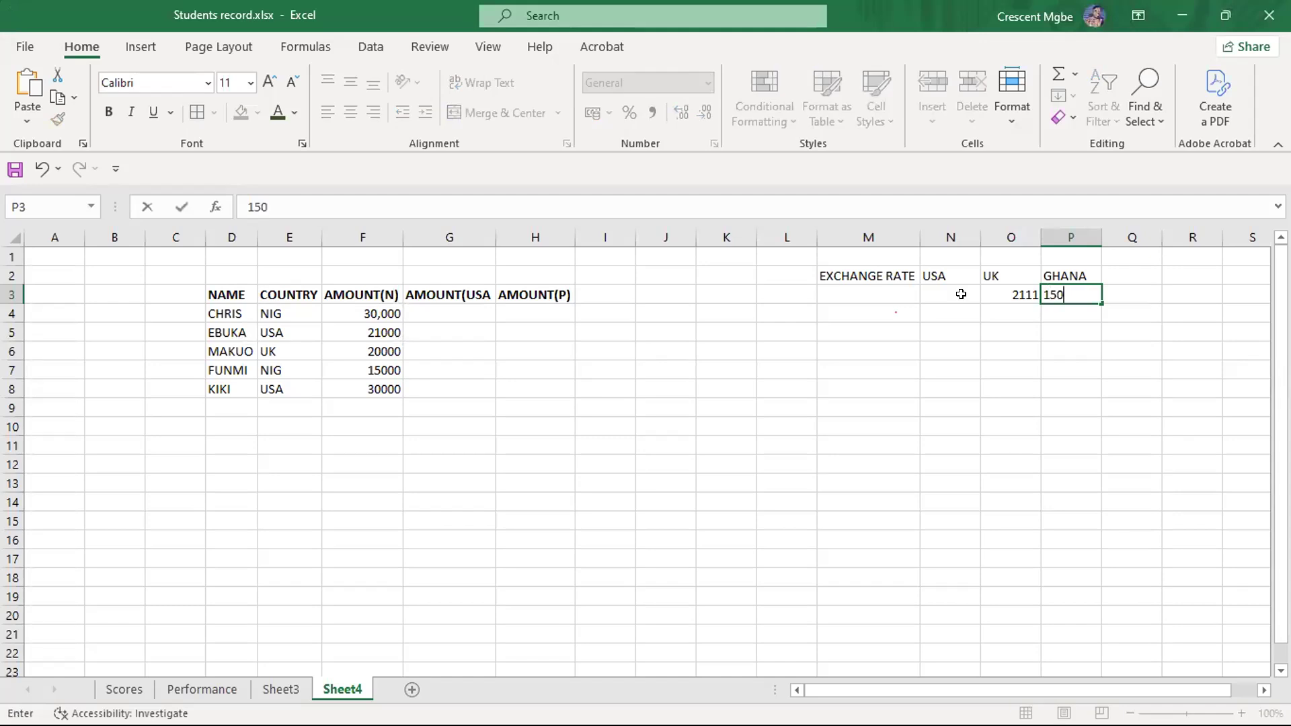
# - Enter 1538 in N3 as the USA exchange rate
pyautogui.click(933, 293)
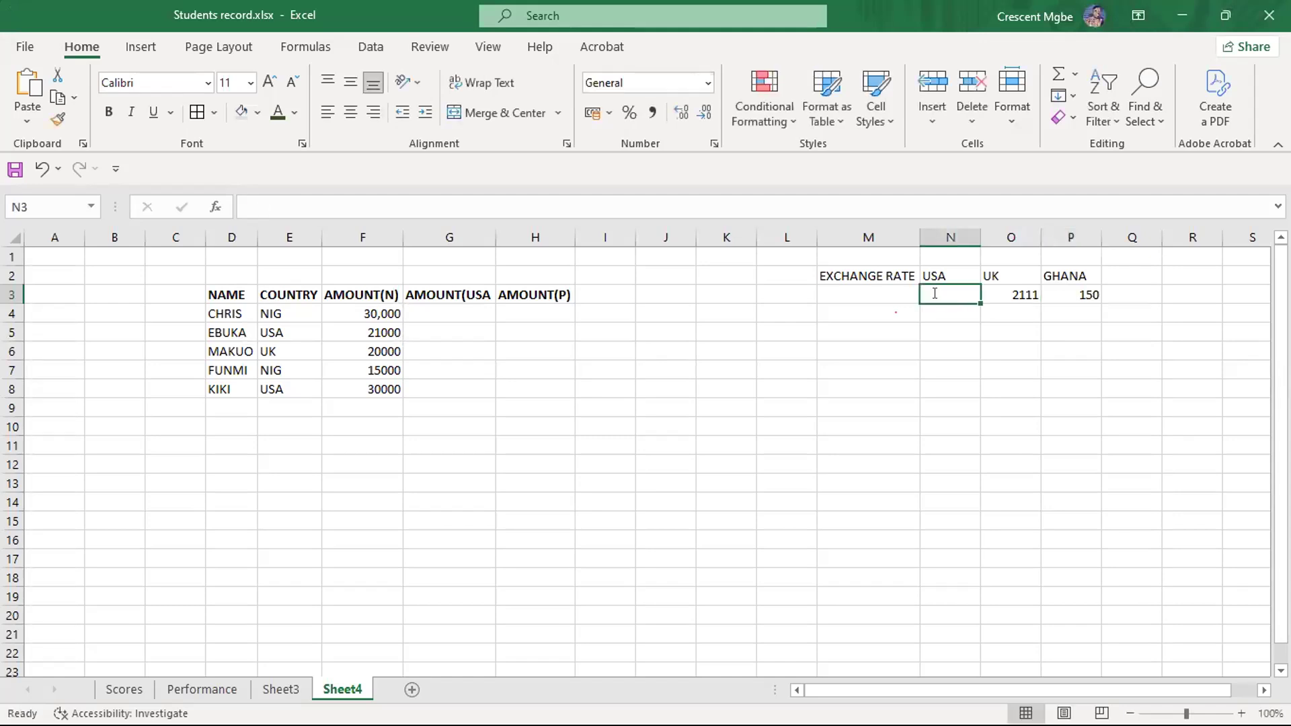
pyautogui.write('1538')
pyautogui.click(930, 406)
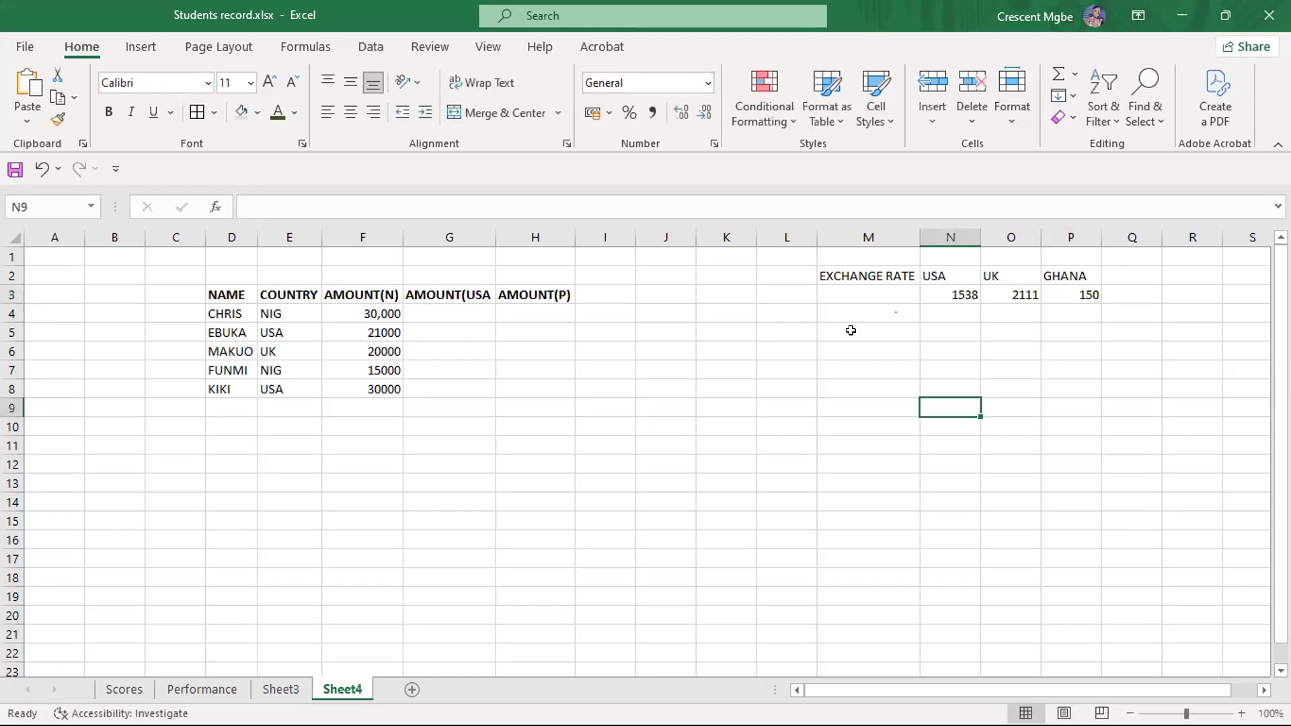
# - Add the bold heading AMOUNT(GC) in I3 and fit the width of column I to it
pyautogui.click(610, 294)
pyautogui.hotkey('ctrl', 'b')
pyautogui.write('AMO')
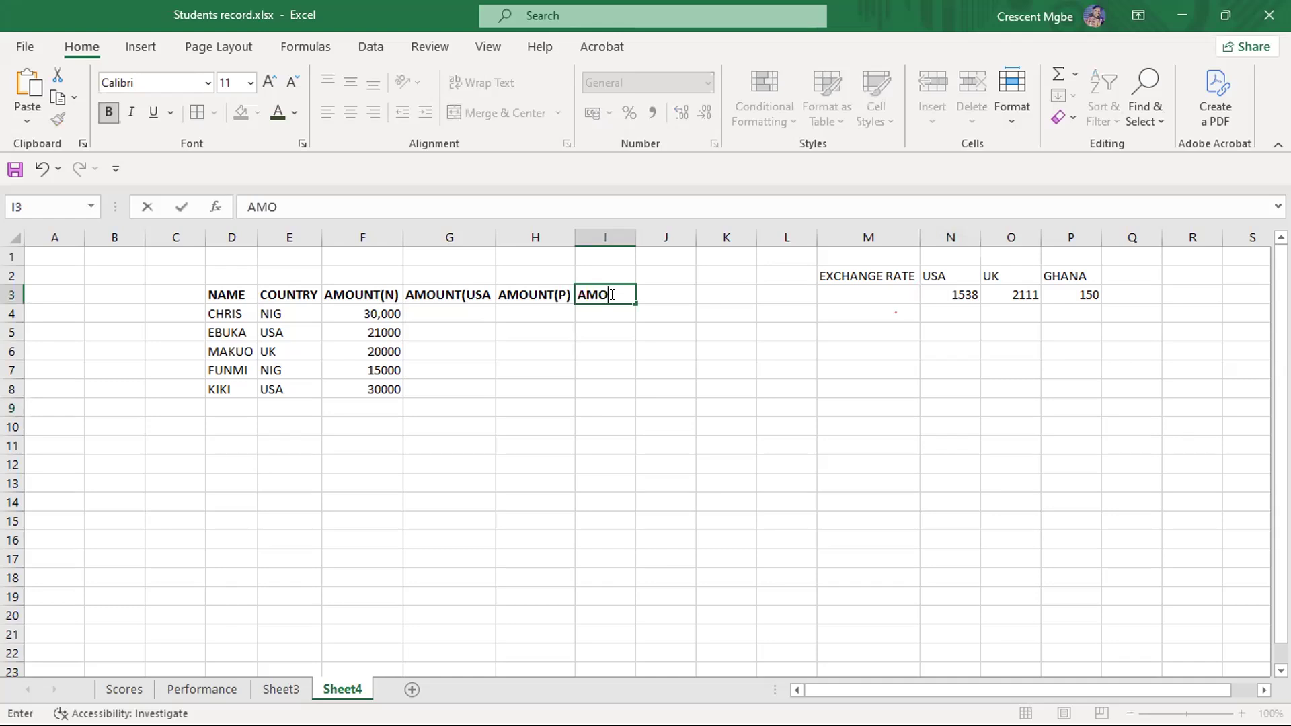
pyautogui.write('UNT(GC)')
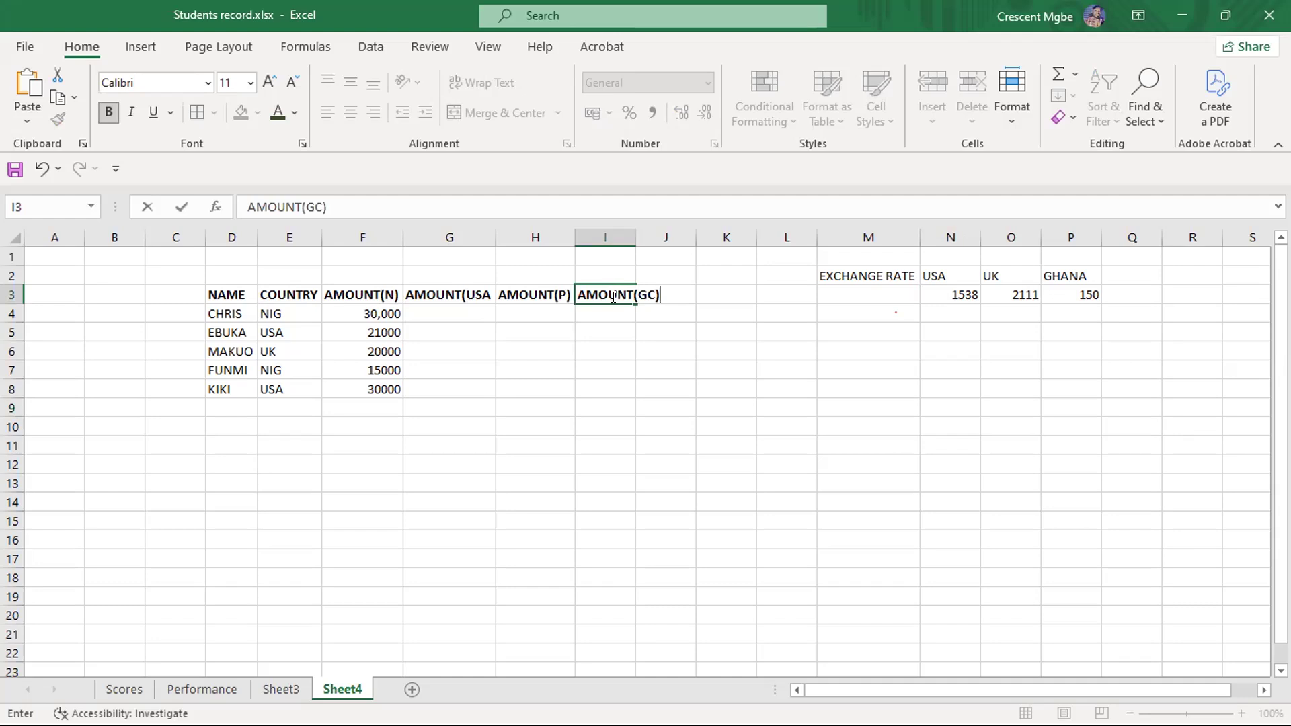
pyautogui.click(609, 480)
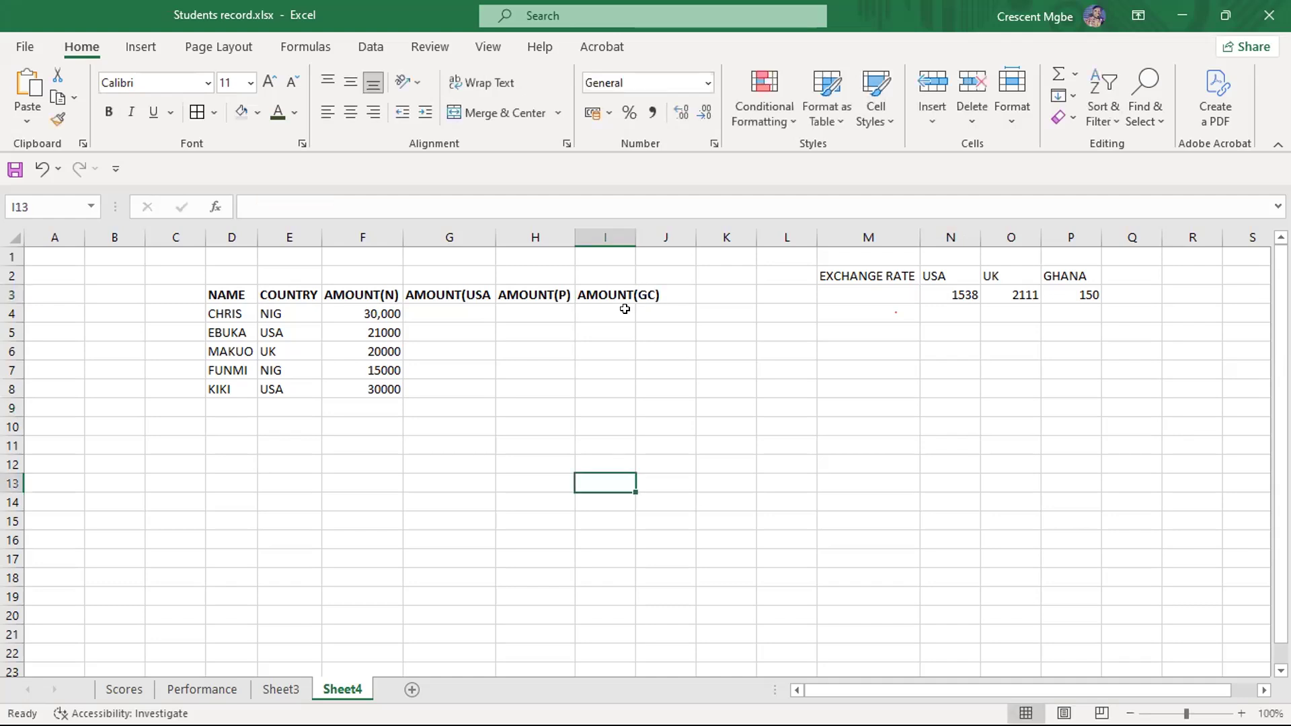
pyautogui.doubleClick(635, 237)
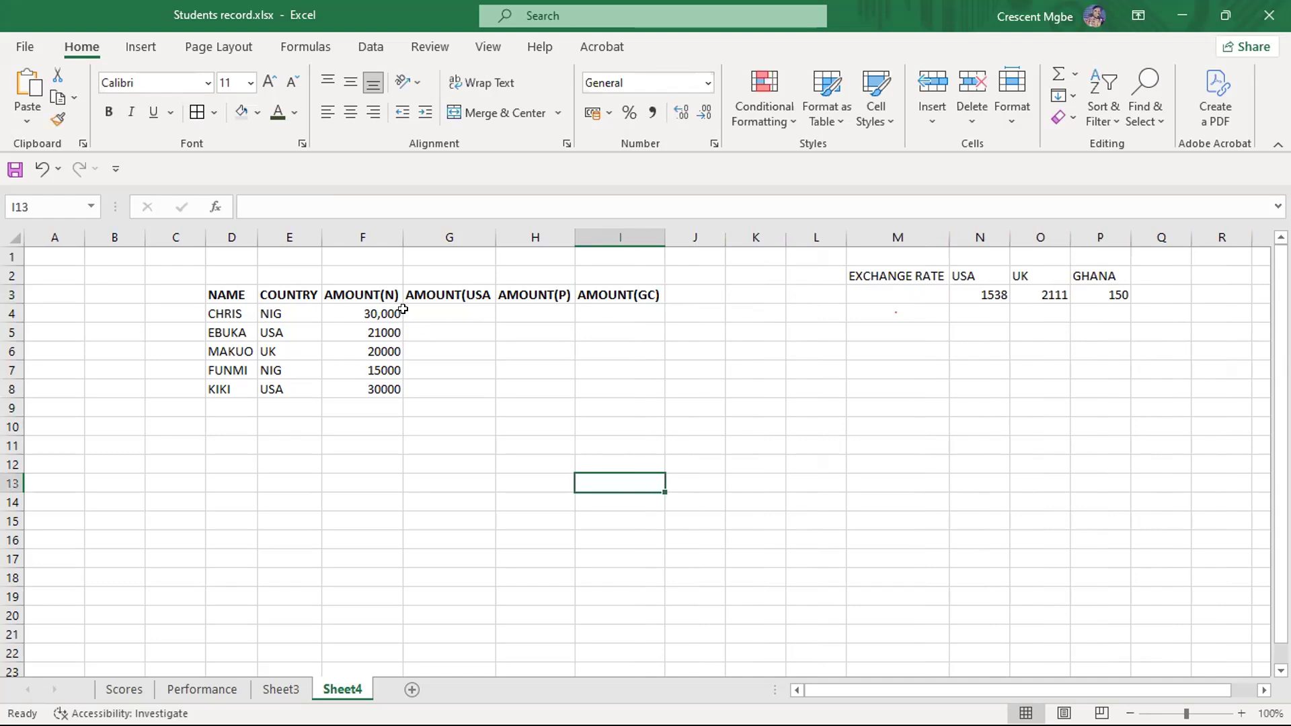
# - Apply the $ English (United States) accounting format to the AMOUNT(N) values in F4:F8
pyautogui.click(381, 310)
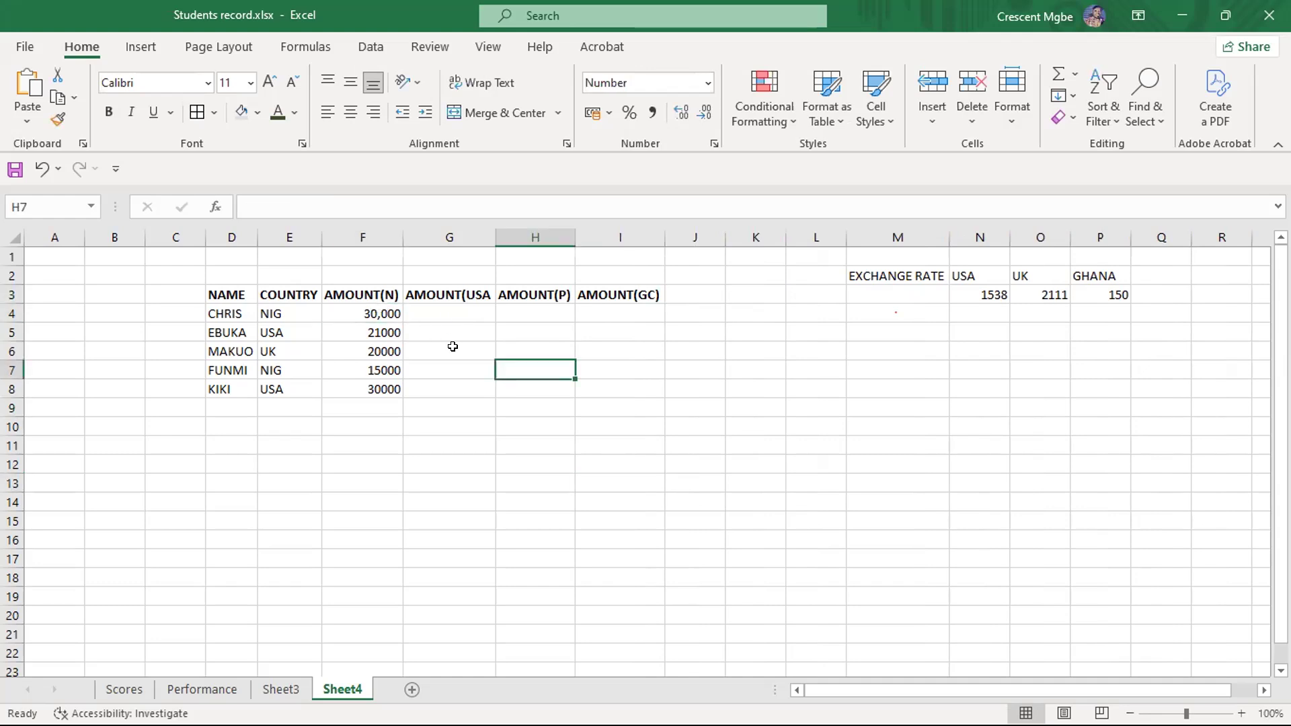
pyautogui.moveTo(360, 314); pyautogui.dragTo(374, 388)
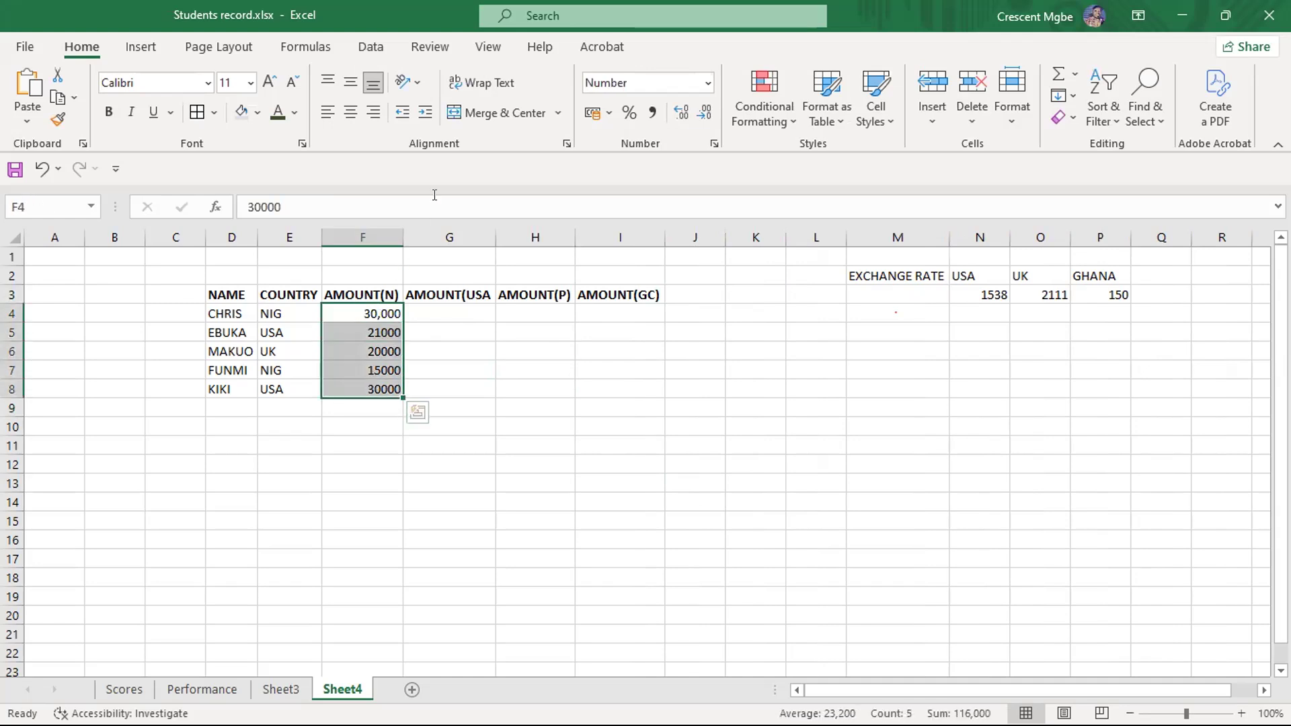
pyautogui.click(606, 114)
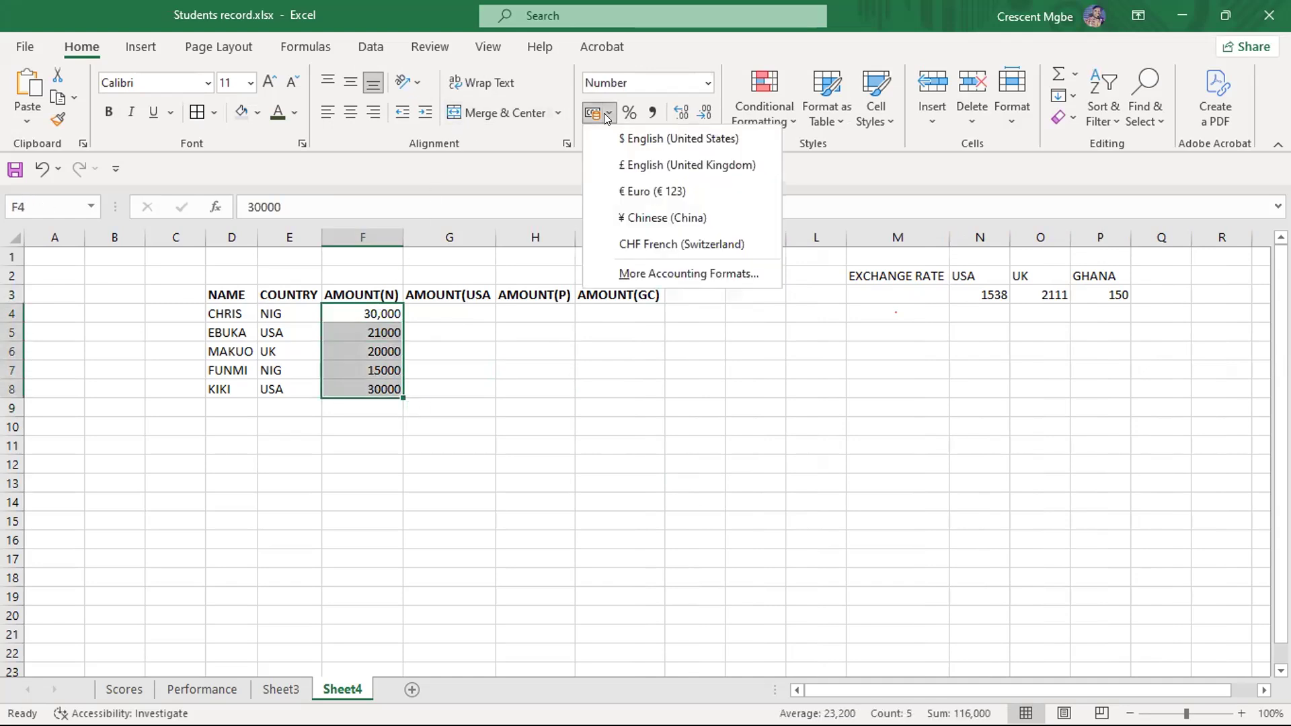
pyautogui.click(650, 141)
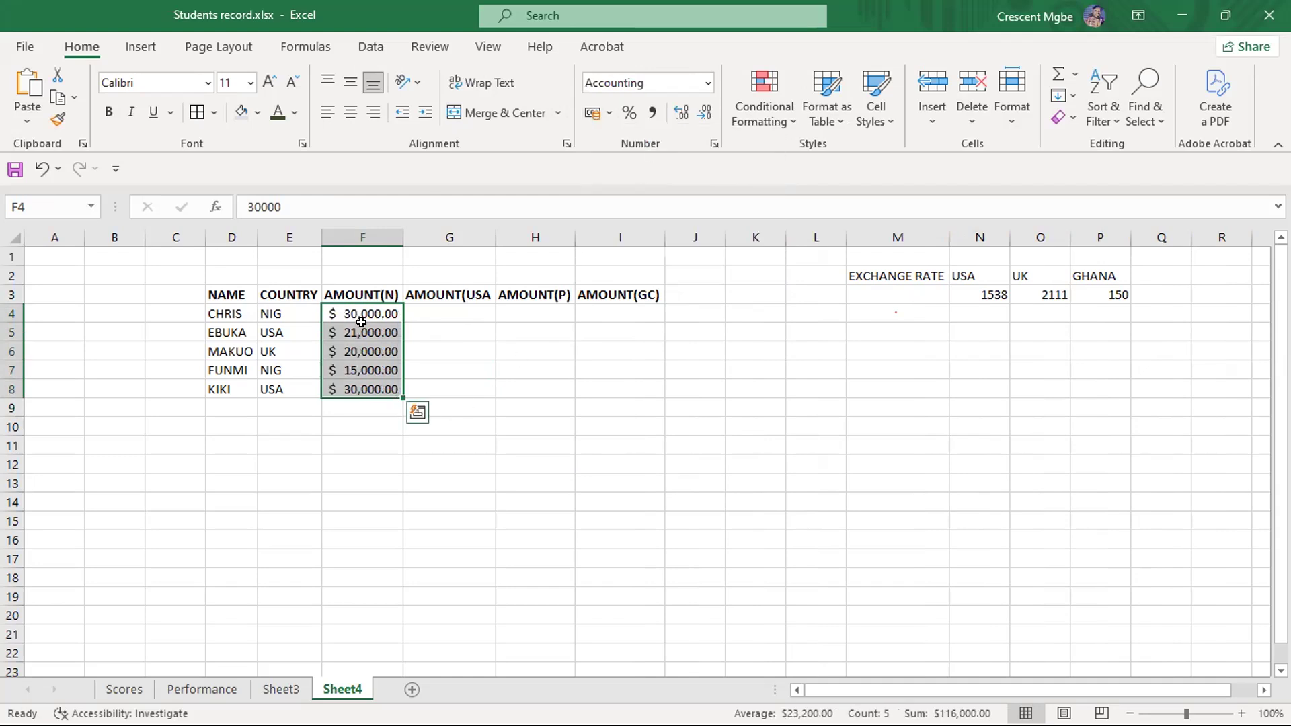
# - Format the AMOUNT(N) values in F4:F8 as Accounting with the ₦ symbol and 2 decimal places
pyautogui.click(610, 115)
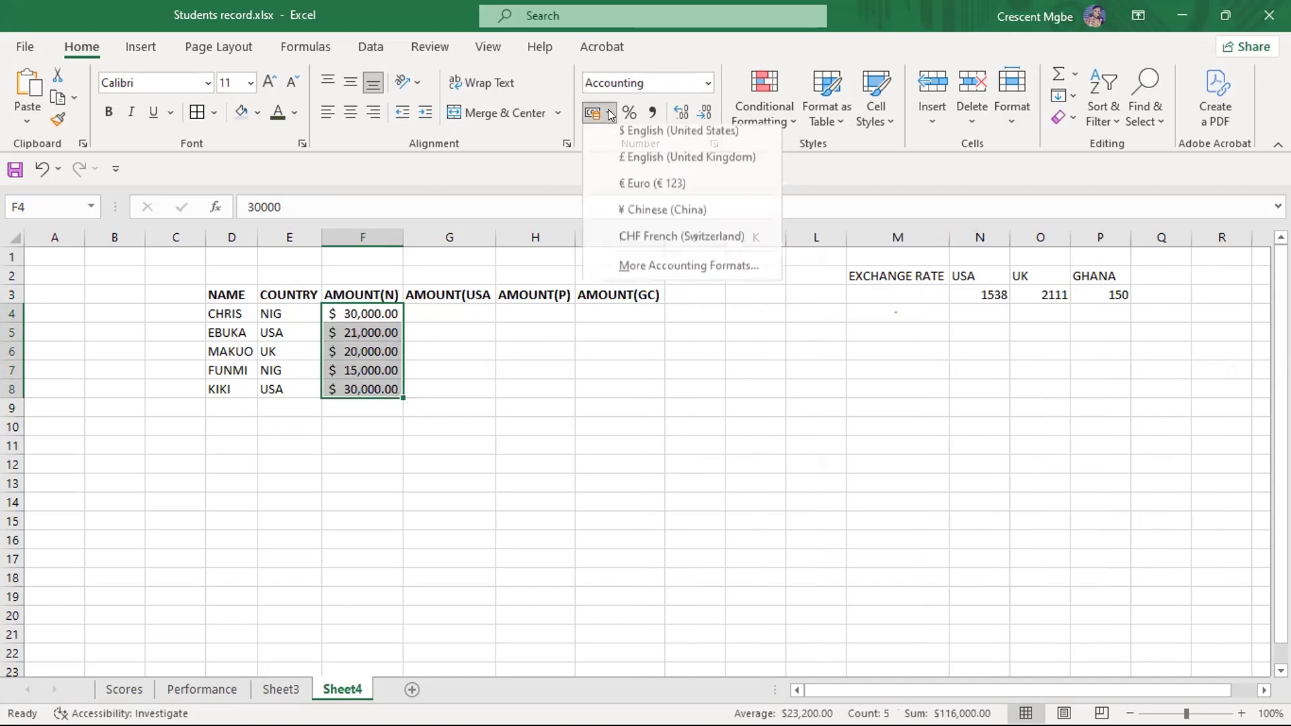
pyautogui.click(685, 271)
pyautogui.click(828, 611)
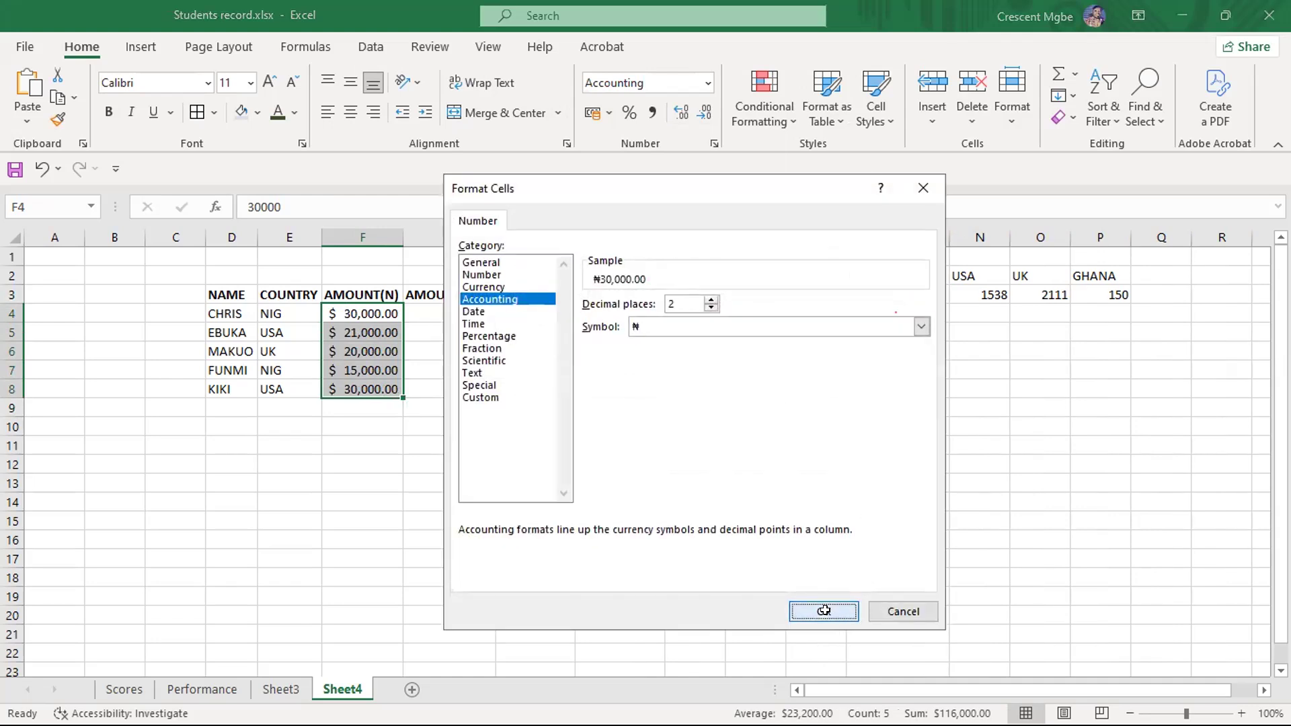
pyautogui.click(474, 513)
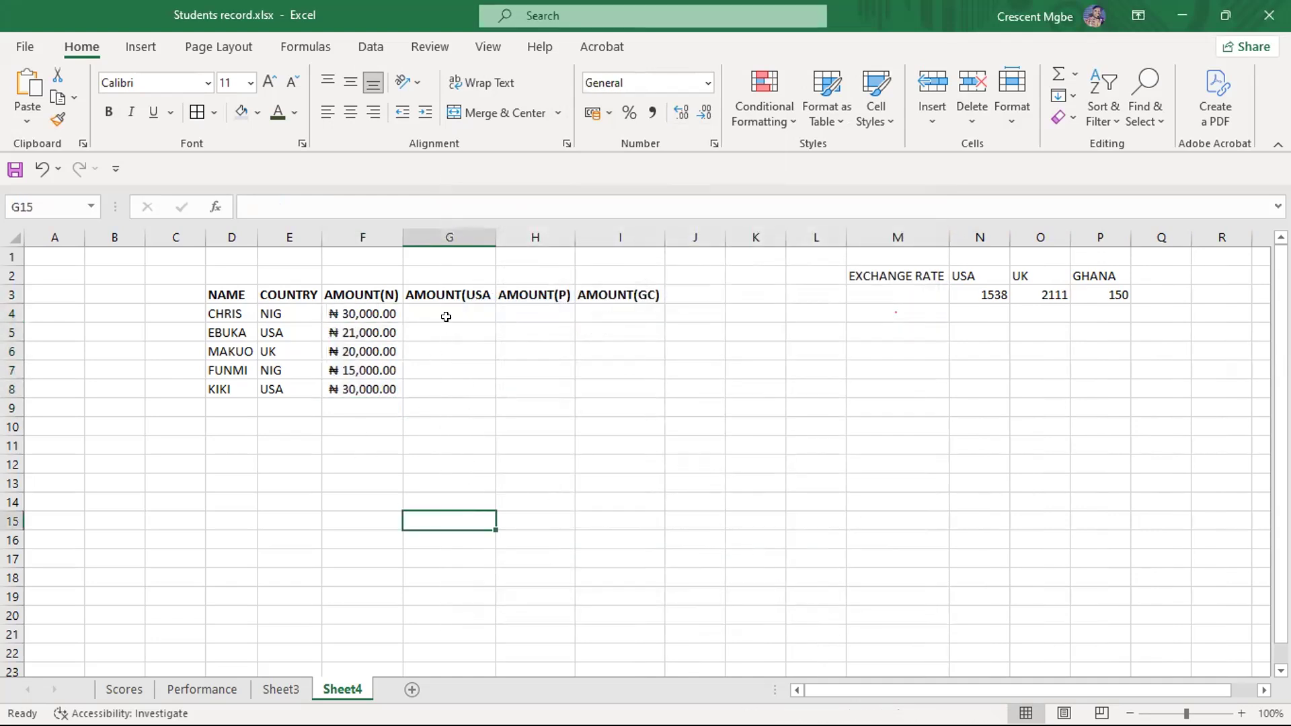
# - Apply the $ English (United States) accounting format to G4:G8, the empty cells of the USA amount column
pyautogui.moveTo(445, 312); pyautogui.dragTo(470, 391)
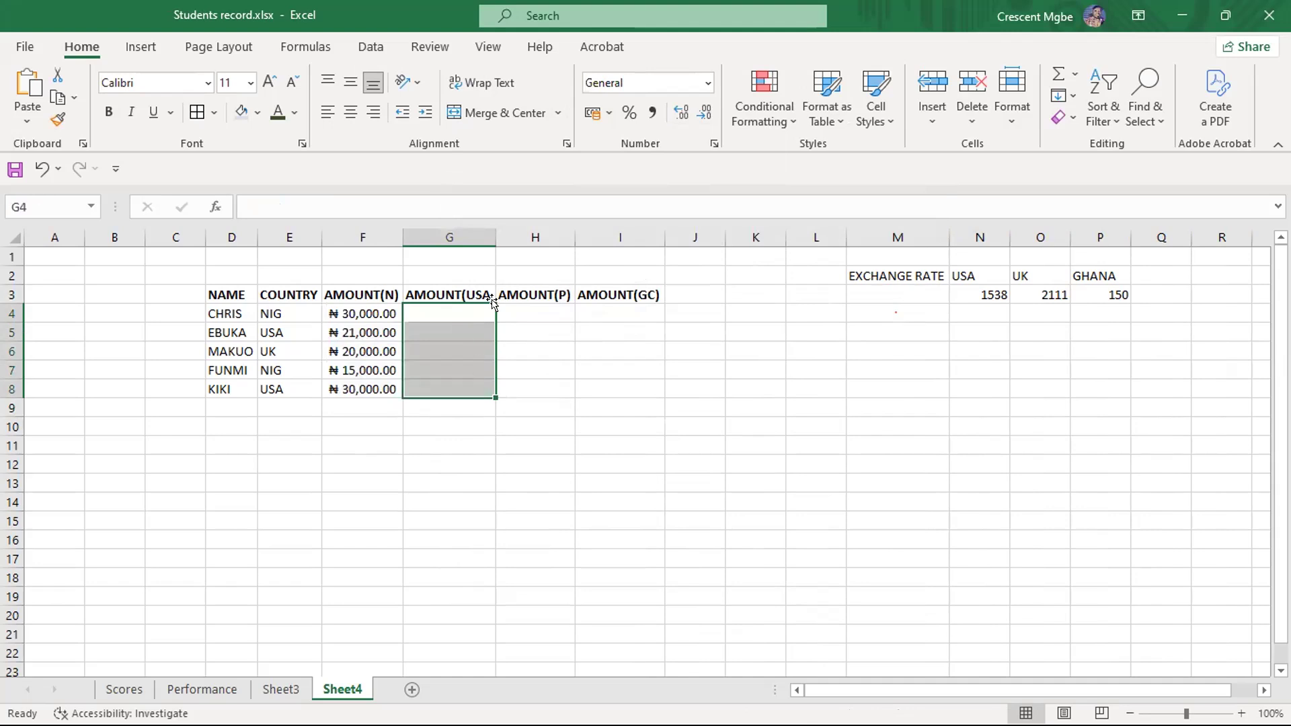
pyautogui.click(607, 115)
pyautogui.click(636, 140)
pyautogui.click(537, 314)
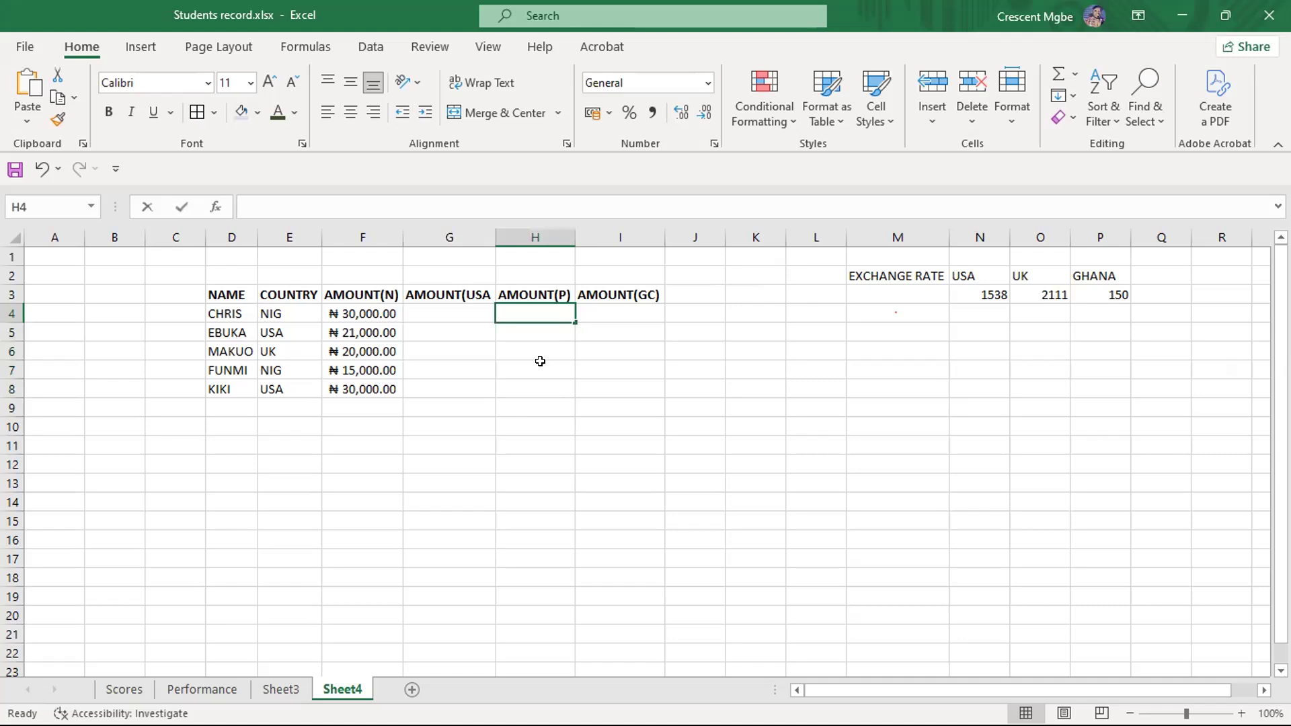
# - Apply the £ English (United Kingdom) accounting format to H4:H8, the empty cells of the AMOUNT(P) column
pyautogui.click(547, 387)
pyautogui.moveTo(534, 311); pyautogui.dragTo(549, 385)
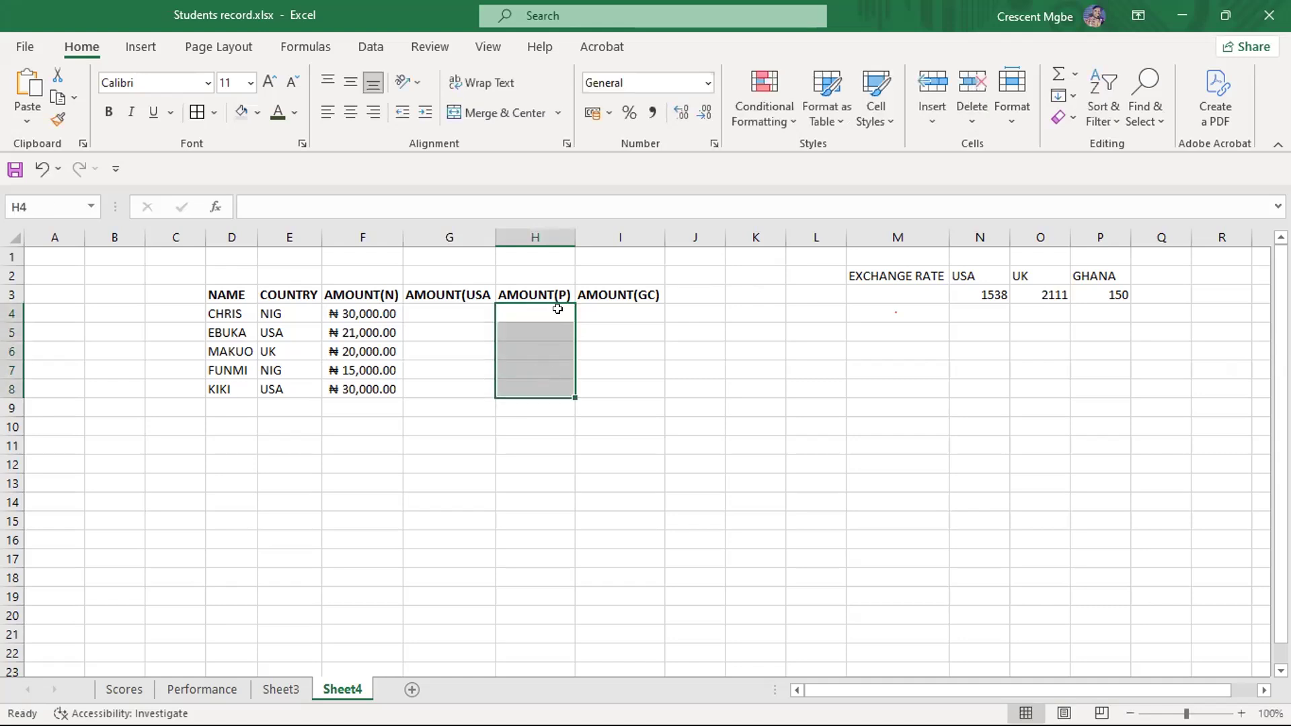
pyautogui.click(608, 111)
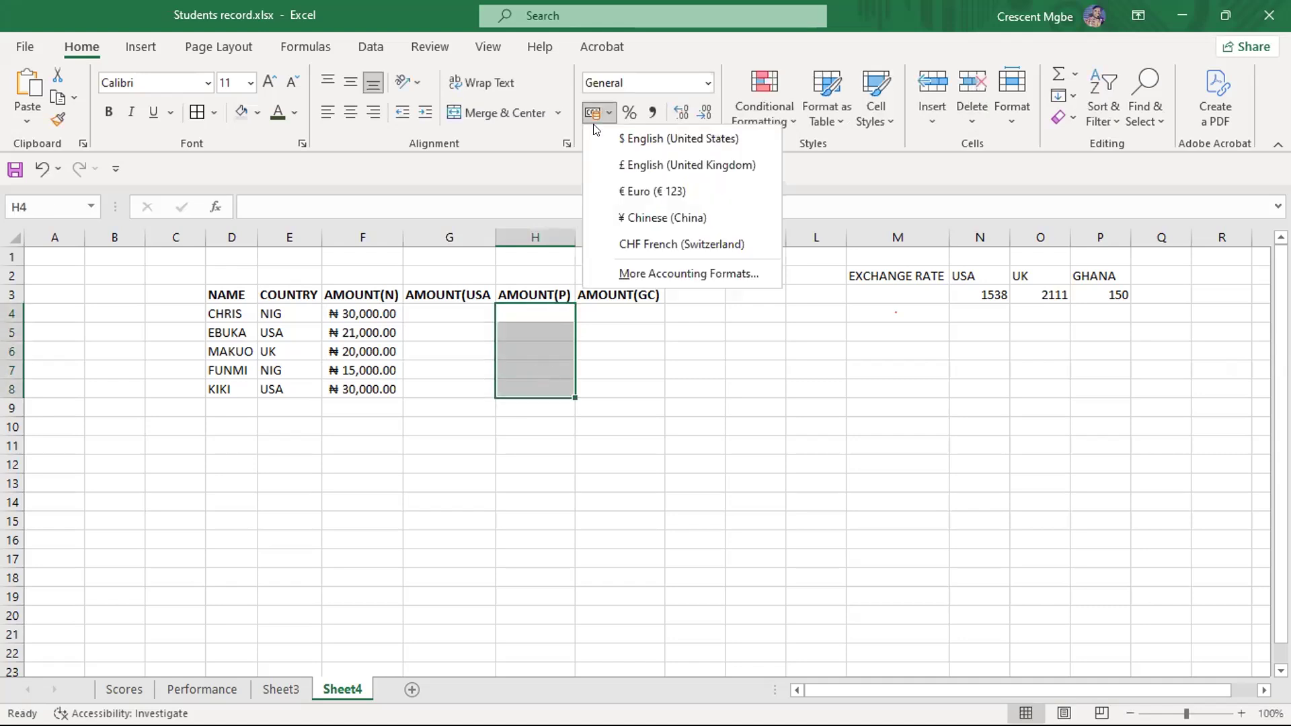
pyautogui.click(656, 165)
pyautogui.click(617, 308)
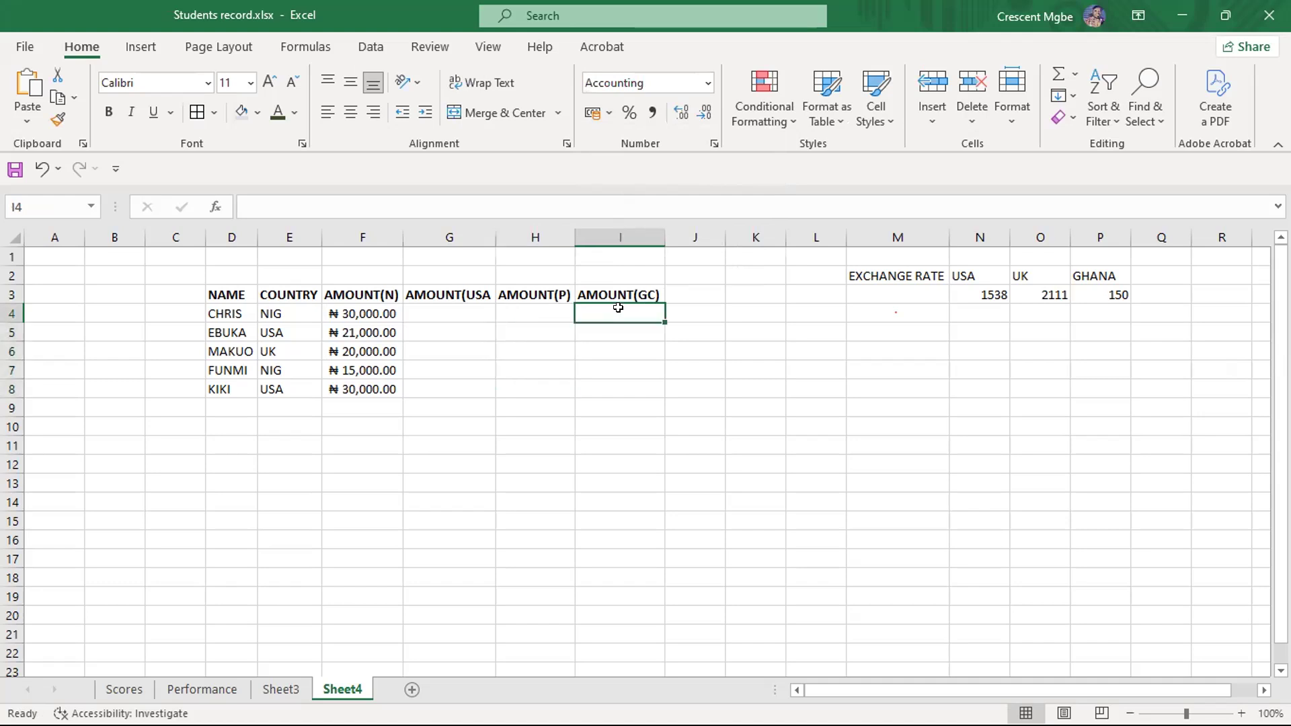
# - Enter the hard-coded conversion formula =30000/1538 in G4 for the first person's USA amount
pyautogui.click(460, 316)
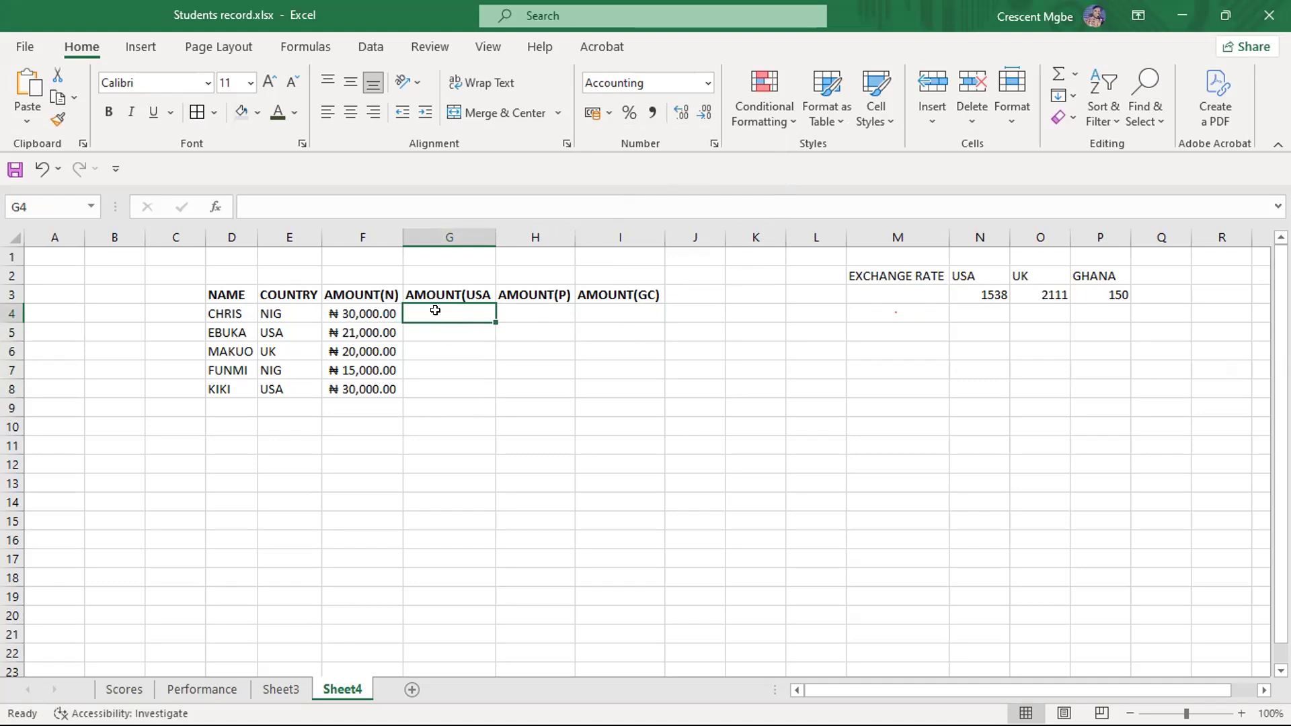
pyautogui.write('30000')
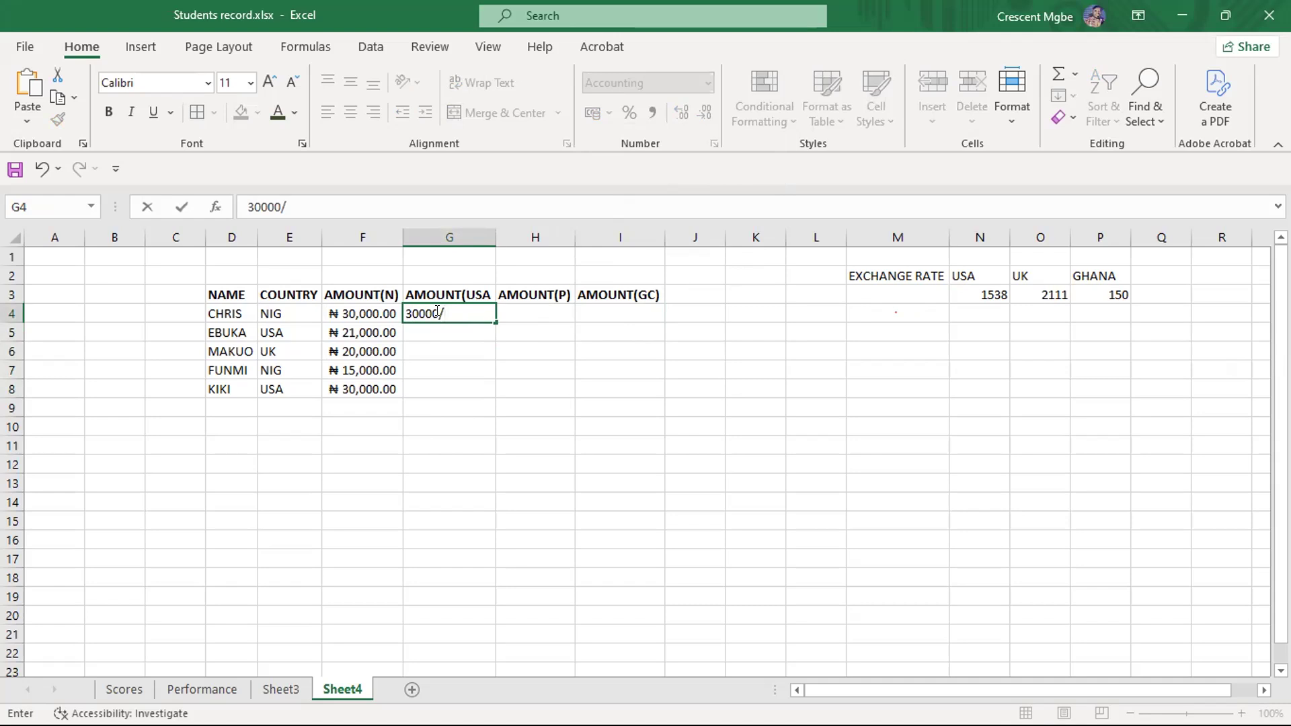
pyautogui.write('/1538')
pyautogui.click(402, 304)
pyautogui.write('=')
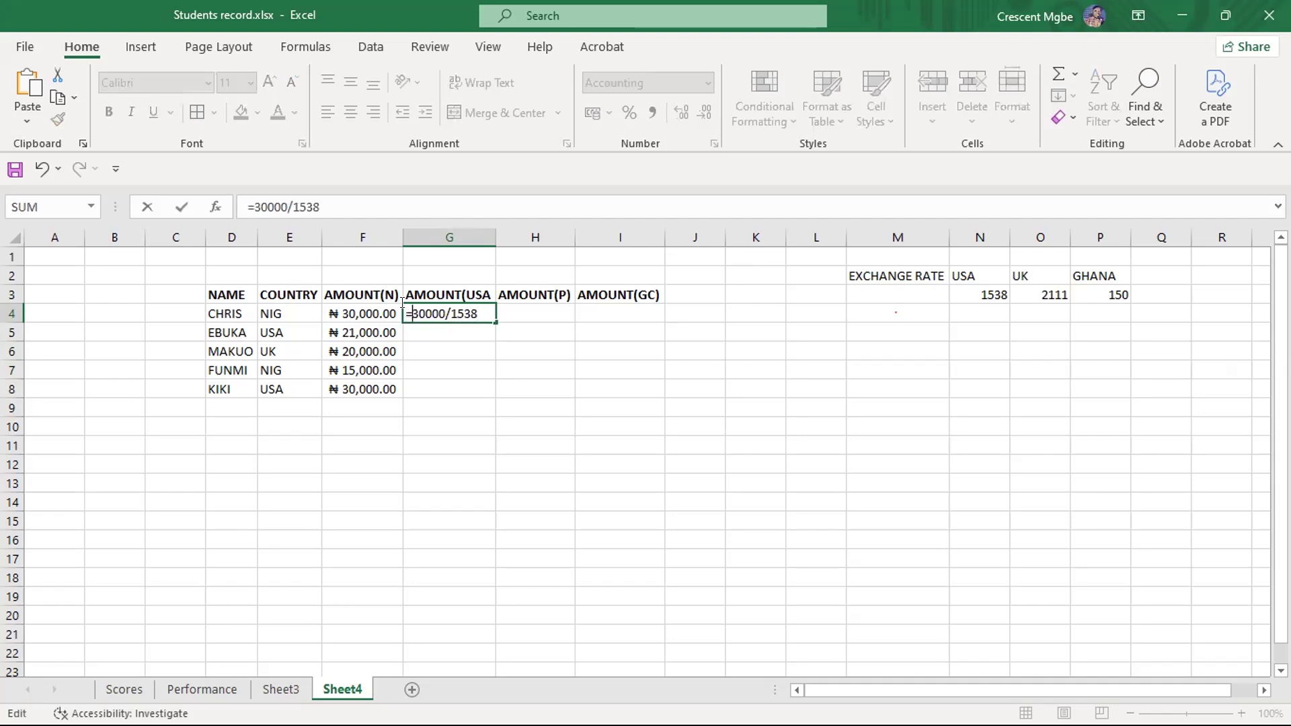
pyautogui.press('Return')
pyautogui.click(501, 534)
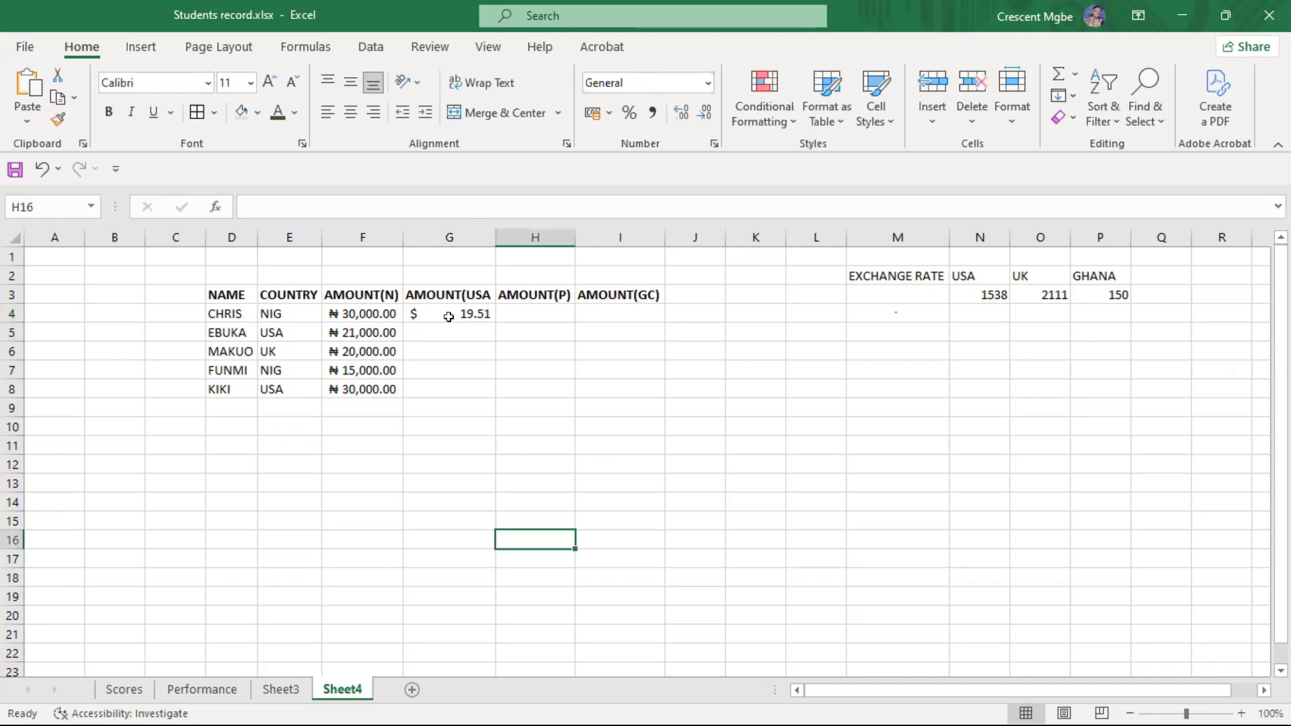
# - Fill the hard-coded formula from G4 down through G8
pyautogui.click(486, 314)
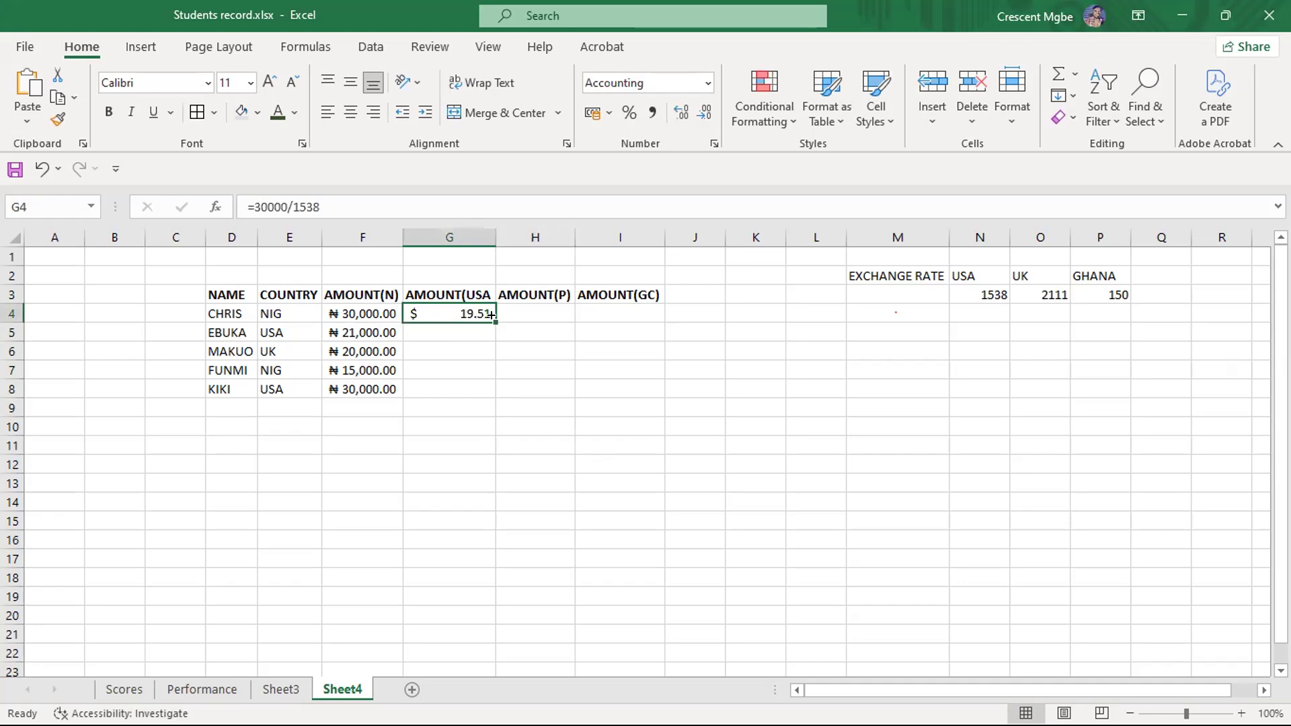
pyautogui.moveTo(492, 320); pyautogui.dragTo(496, 394)
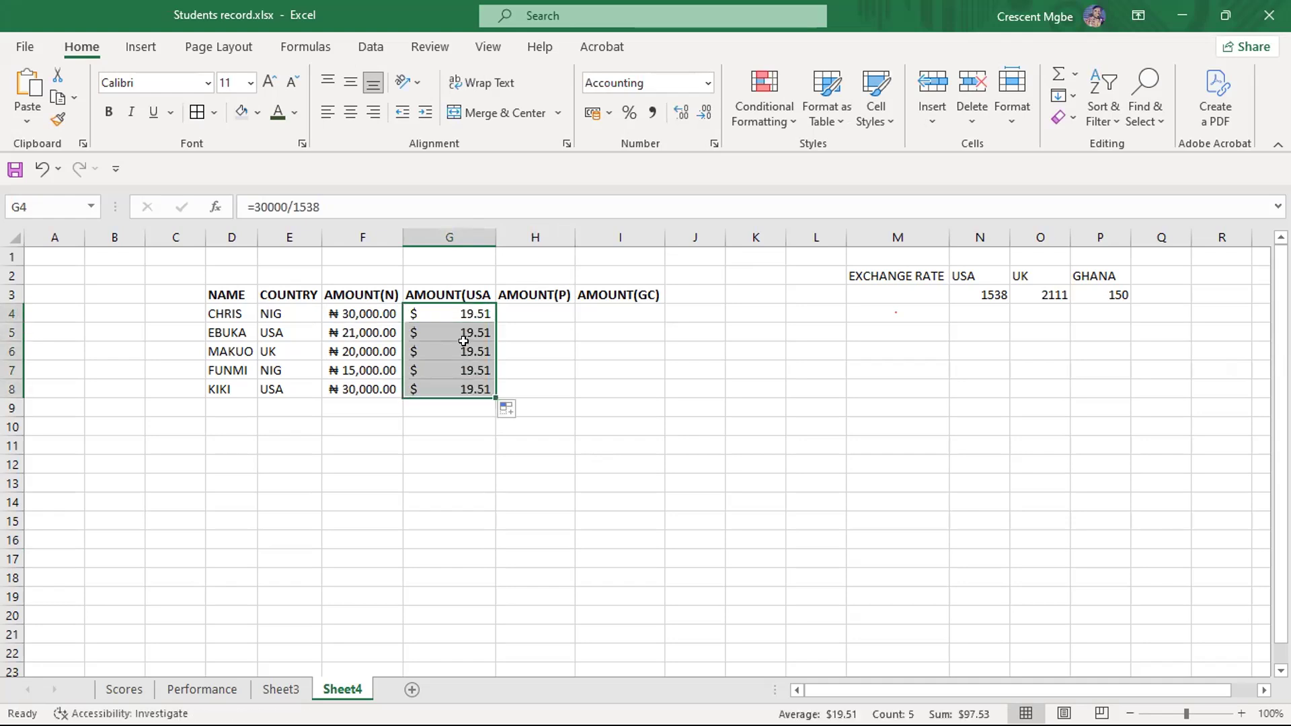
pyautogui.click(478, 313)
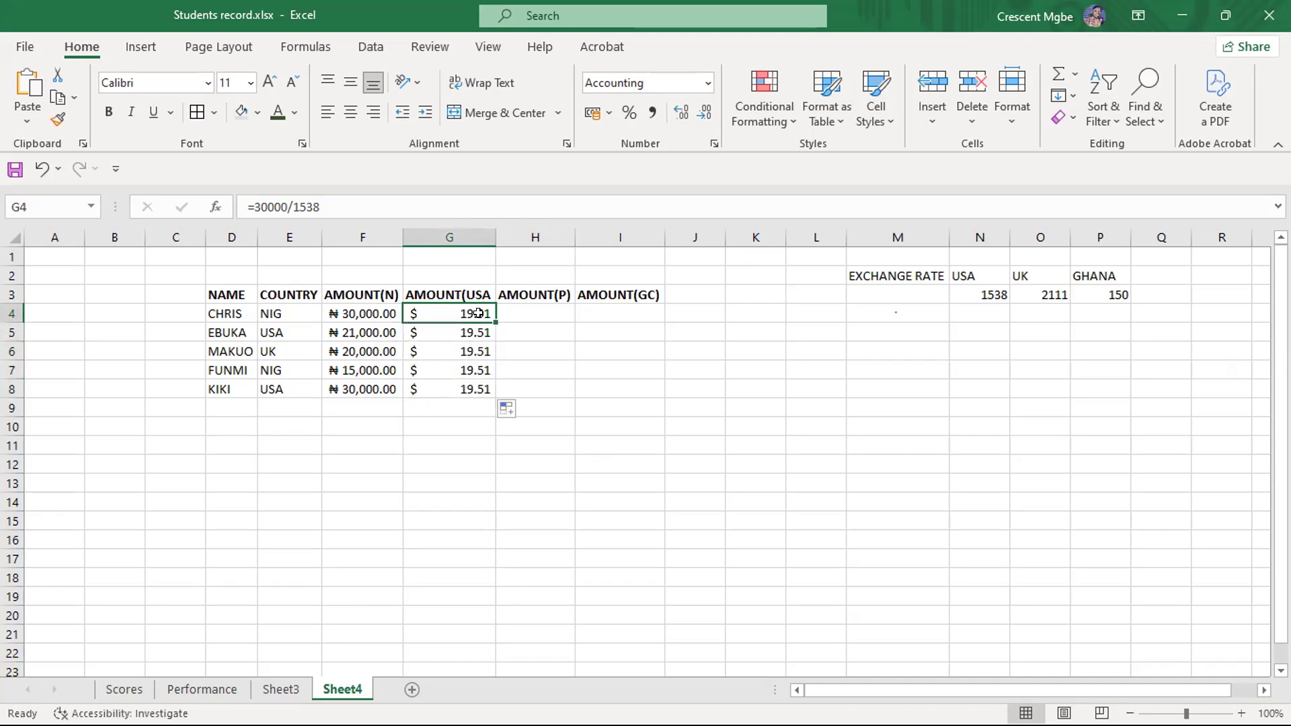
pyautogui.click(563, 366)
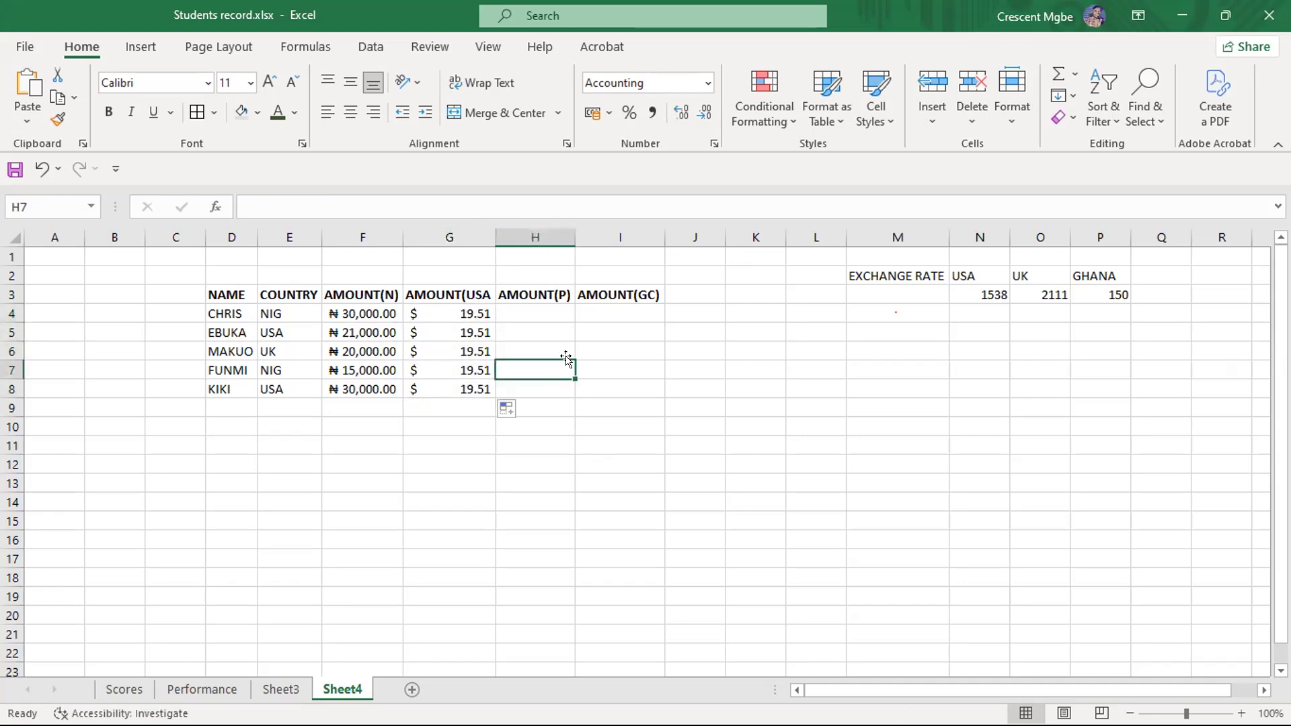
# - Clear all the converted USA amounts from G4:G8
pyautogui.moveTo(465, 313); pyautogui.dragTo(488, 385)
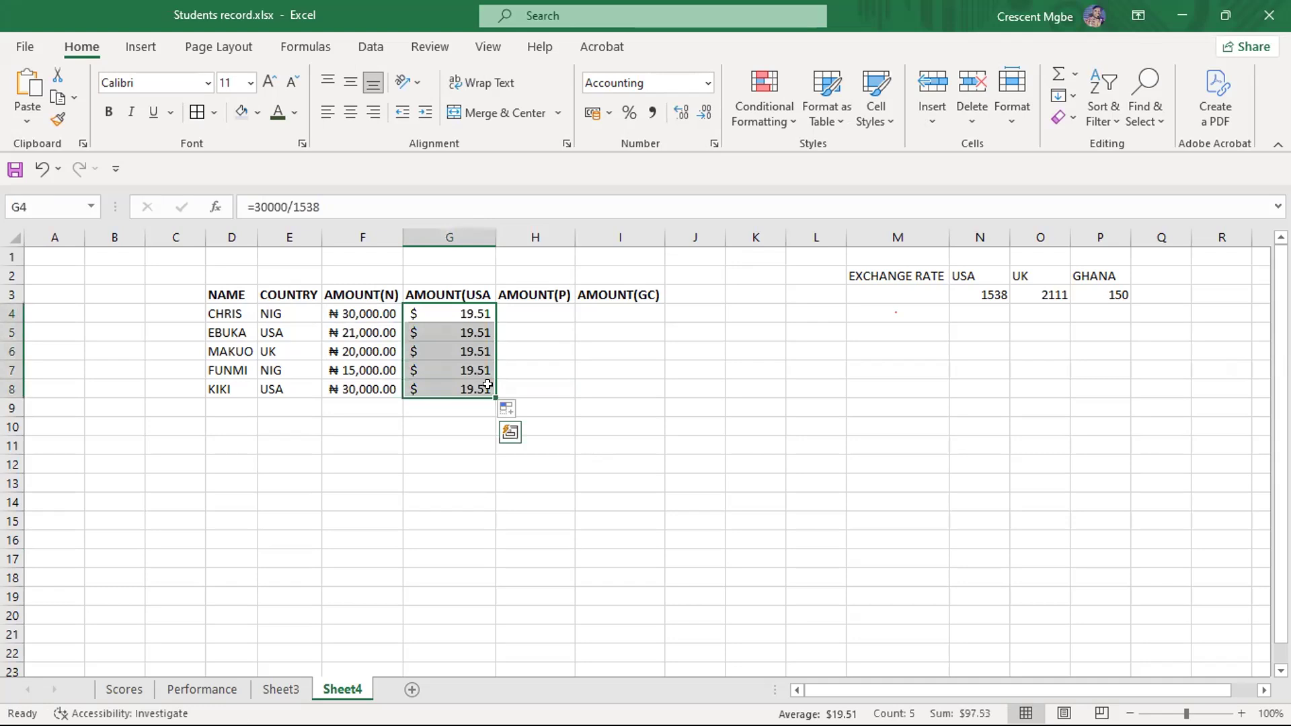
pyautogui.press('BackSpace')
pyautogui.click(602, 421)
pyautogui.click(438, 312)
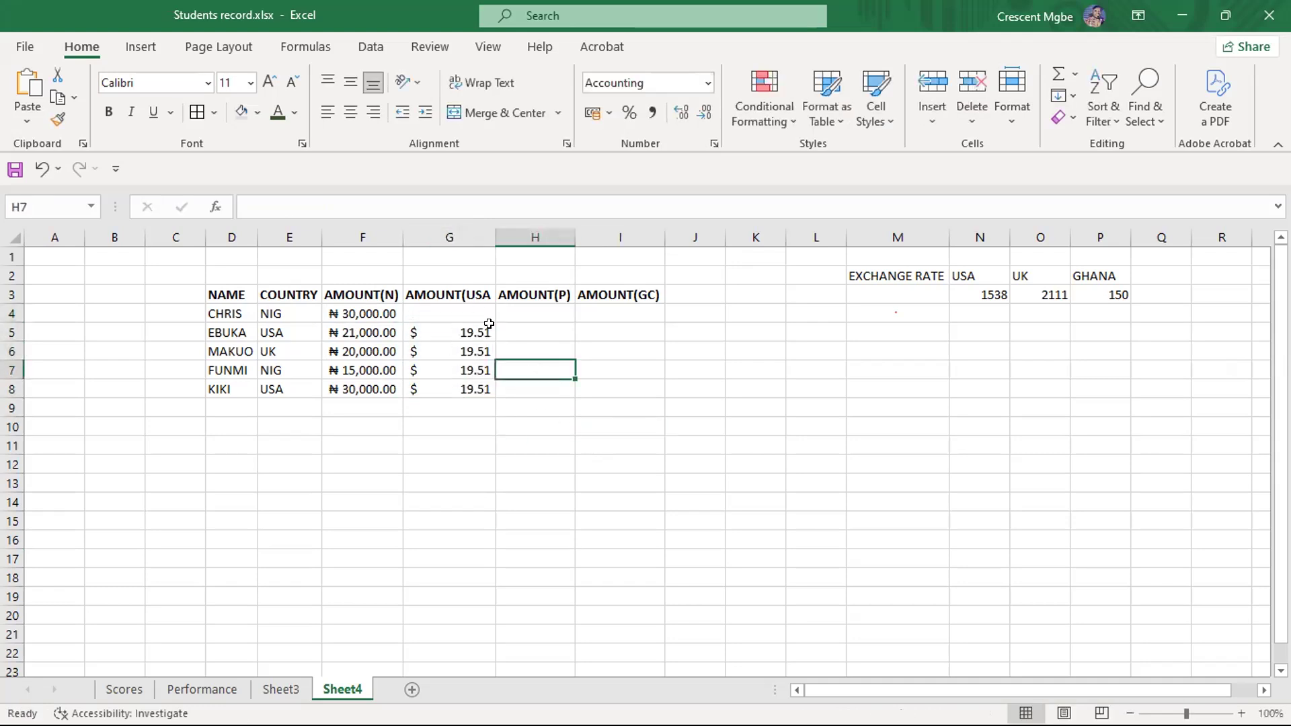
pyautogui.moveTo(487, 316); pyautogui.dragTo(475, 388)
pyautogui.press('BackSpace')
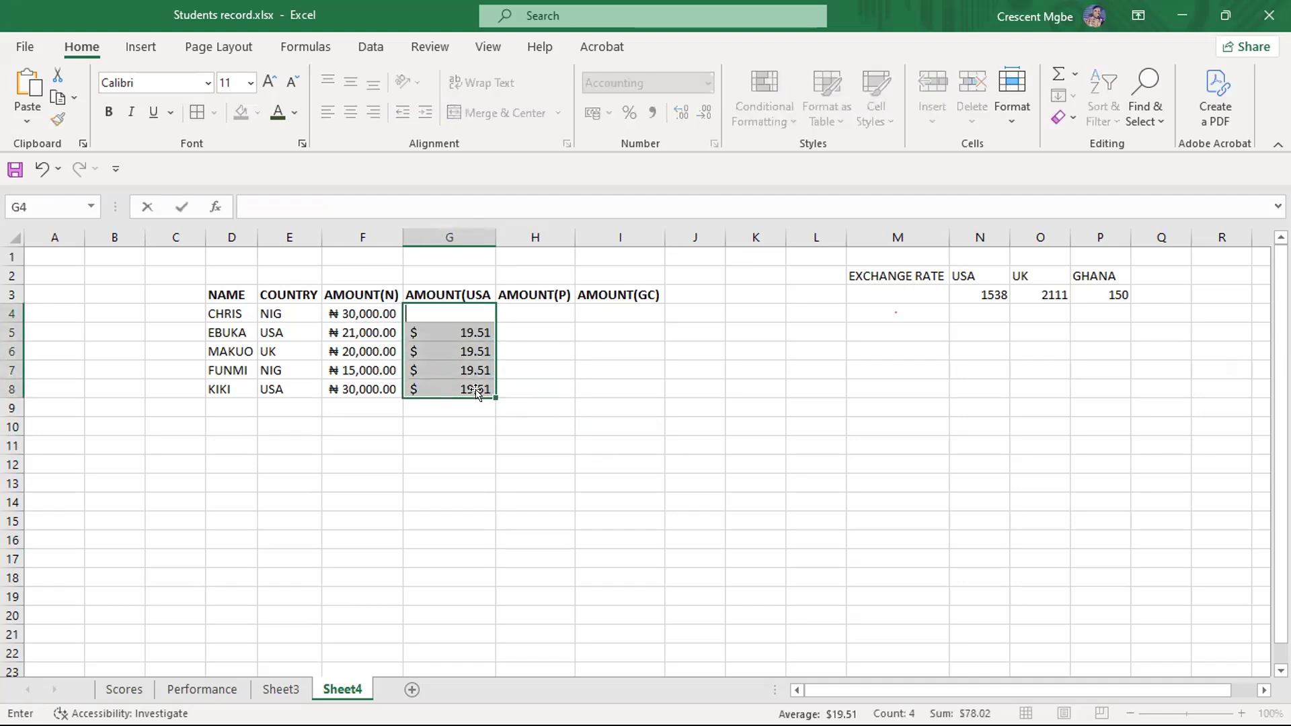
pyautogui.click(587, 387)
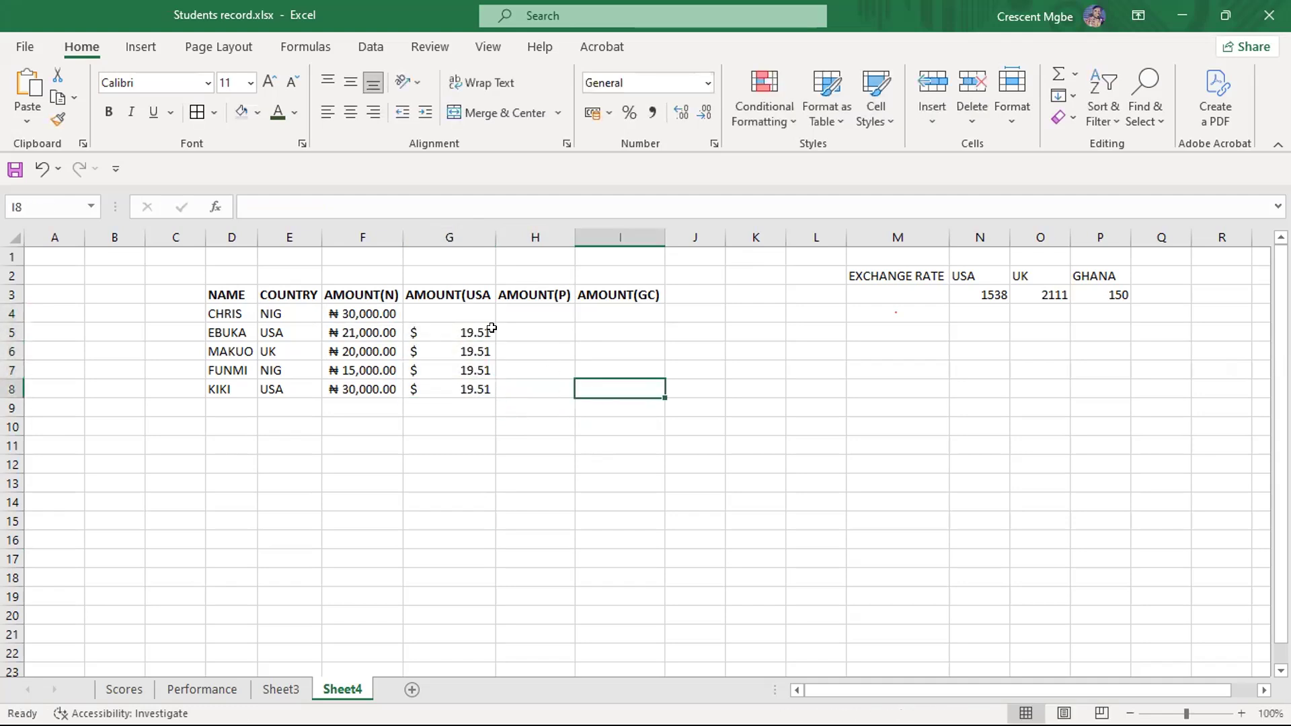
pyautogui.click(446, 311)
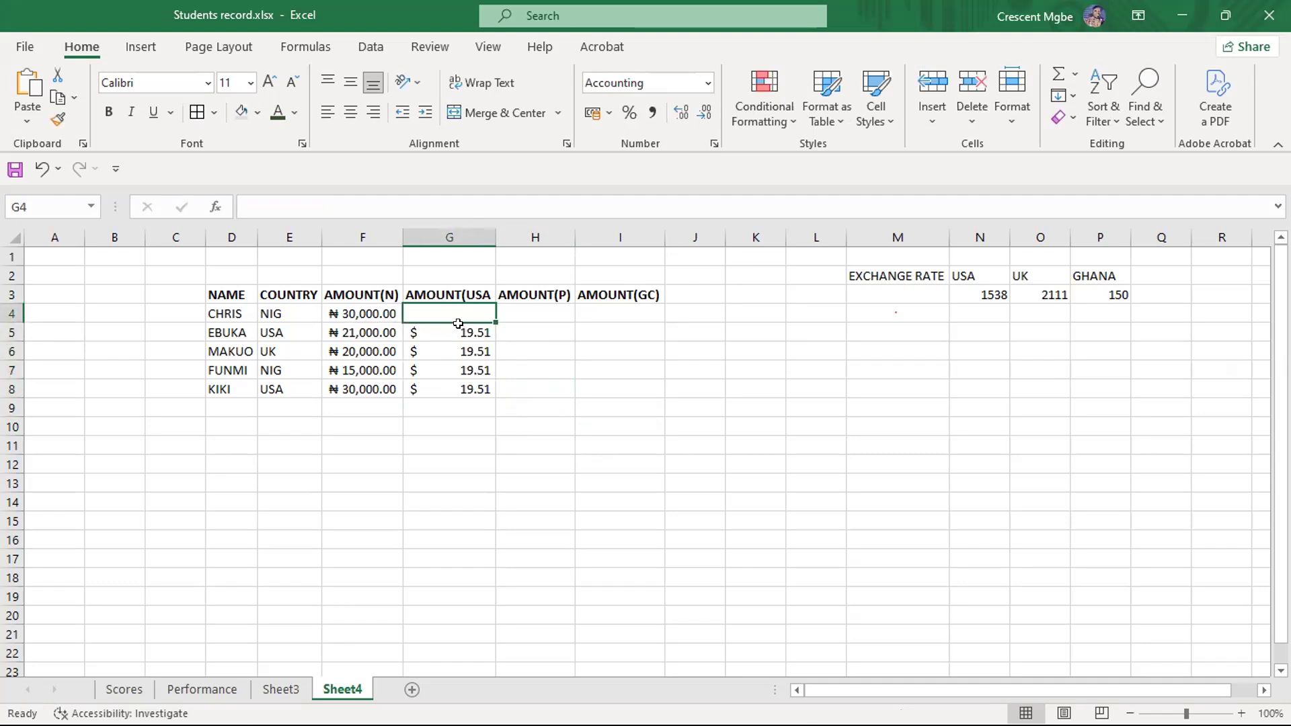
pyautogui.moveTo(446, 311); pyautogui.dragTo(473, 385)
pyautogui.press('Delete')
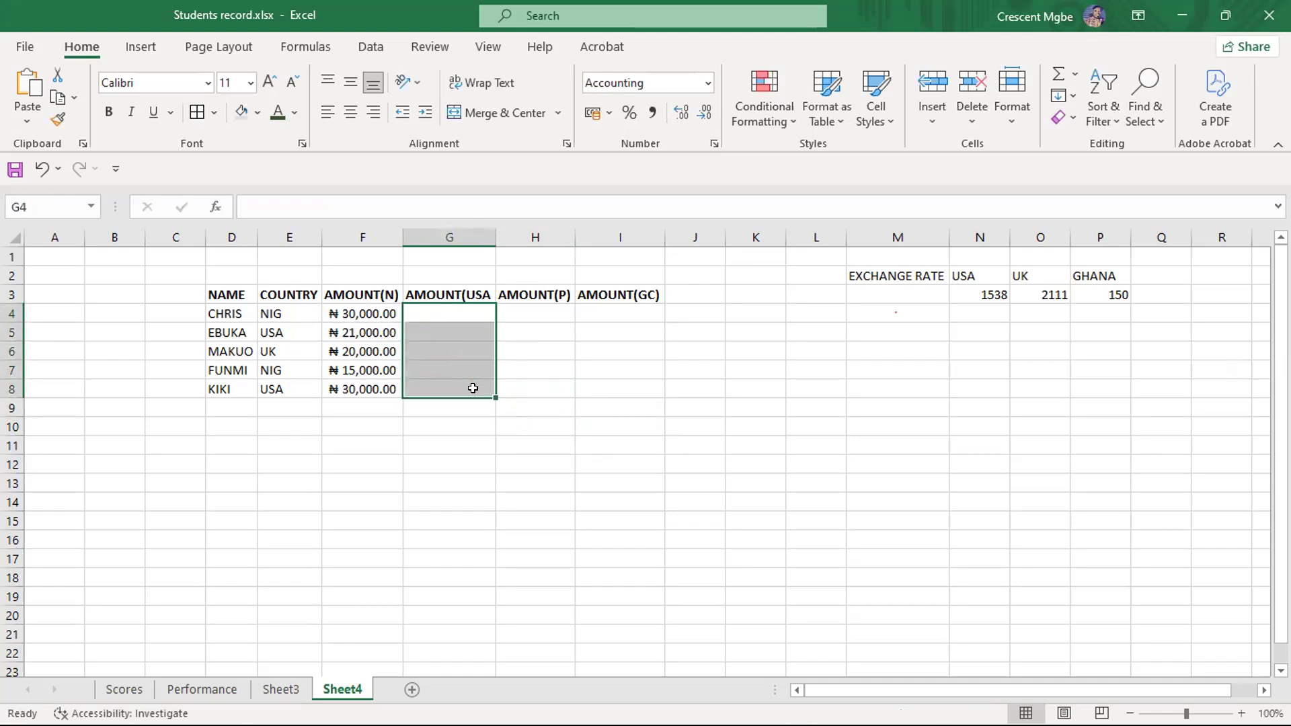
pyautogui.click(447, 311)
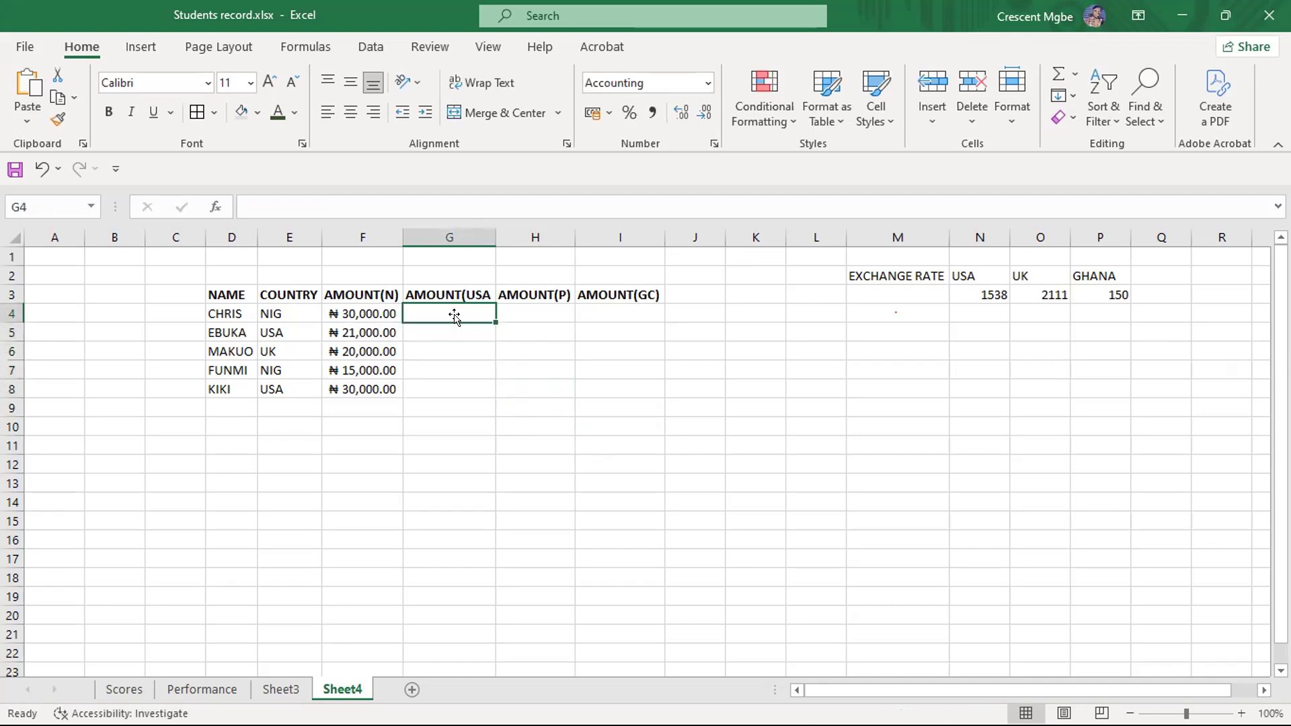
pyautogui.click(124, 689)
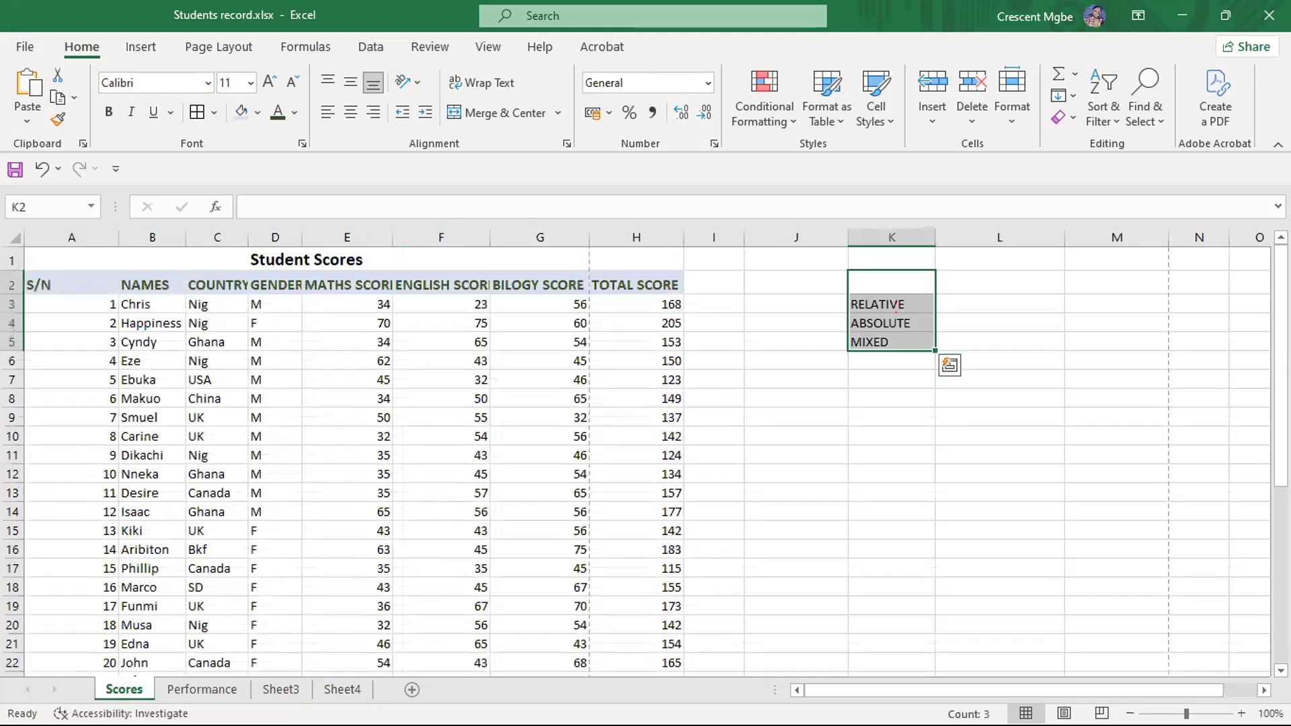
pyautogui.click(341, 689)
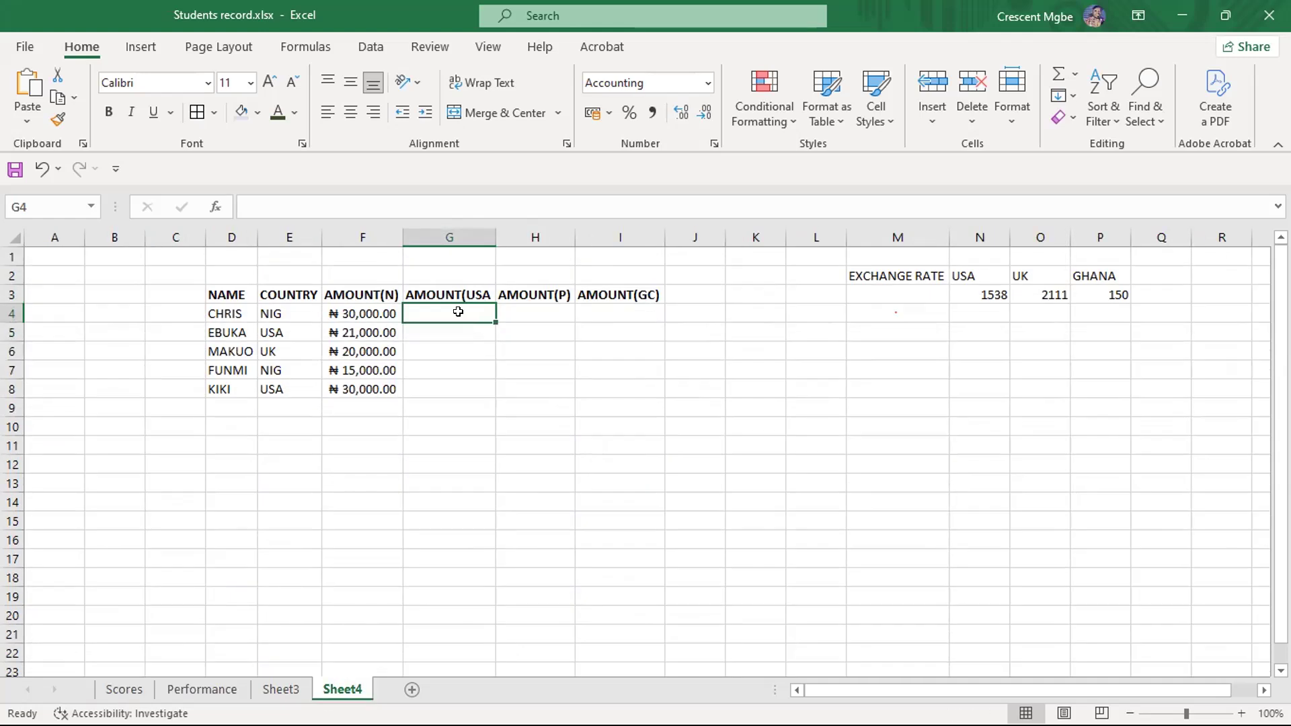
# - Enter =F4/N3 in G4 to divide the naira amount by the USA exchange rate
pyautogui.write('=')
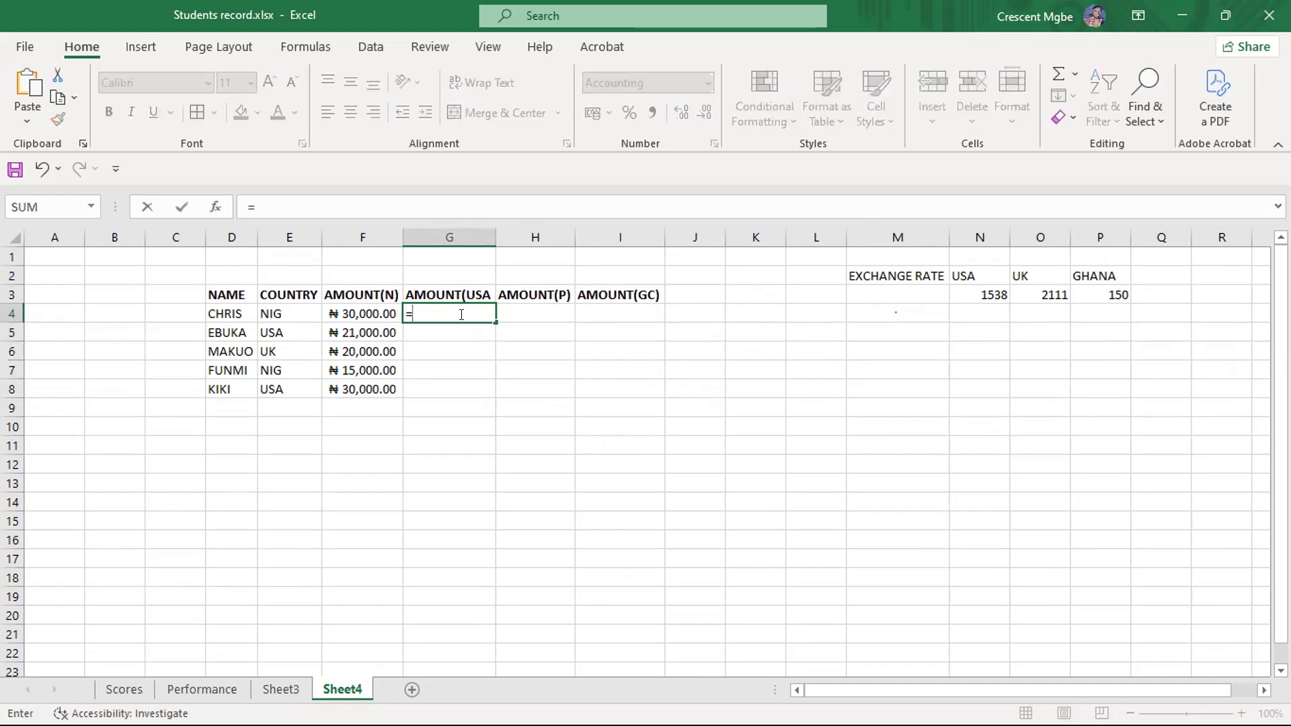
pyautogui.click(357, 314)
pyautogui.write('/')
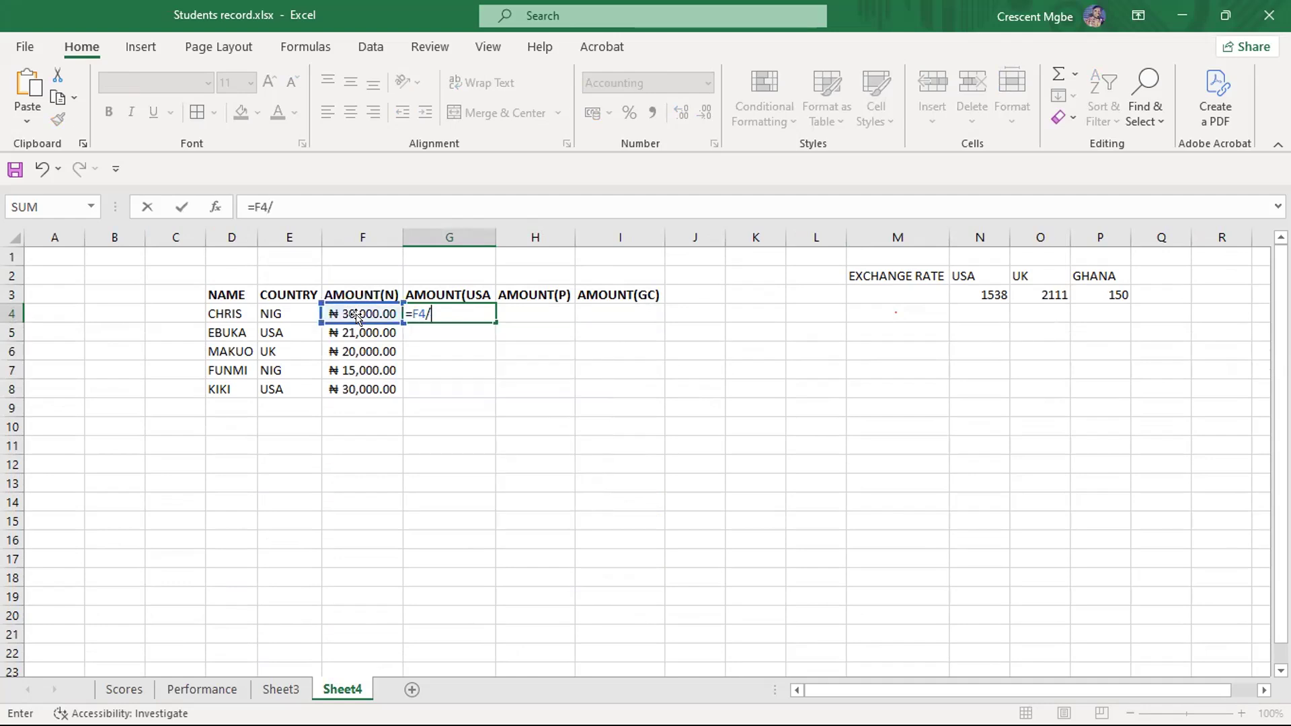
pyautogui.click(987, 293)
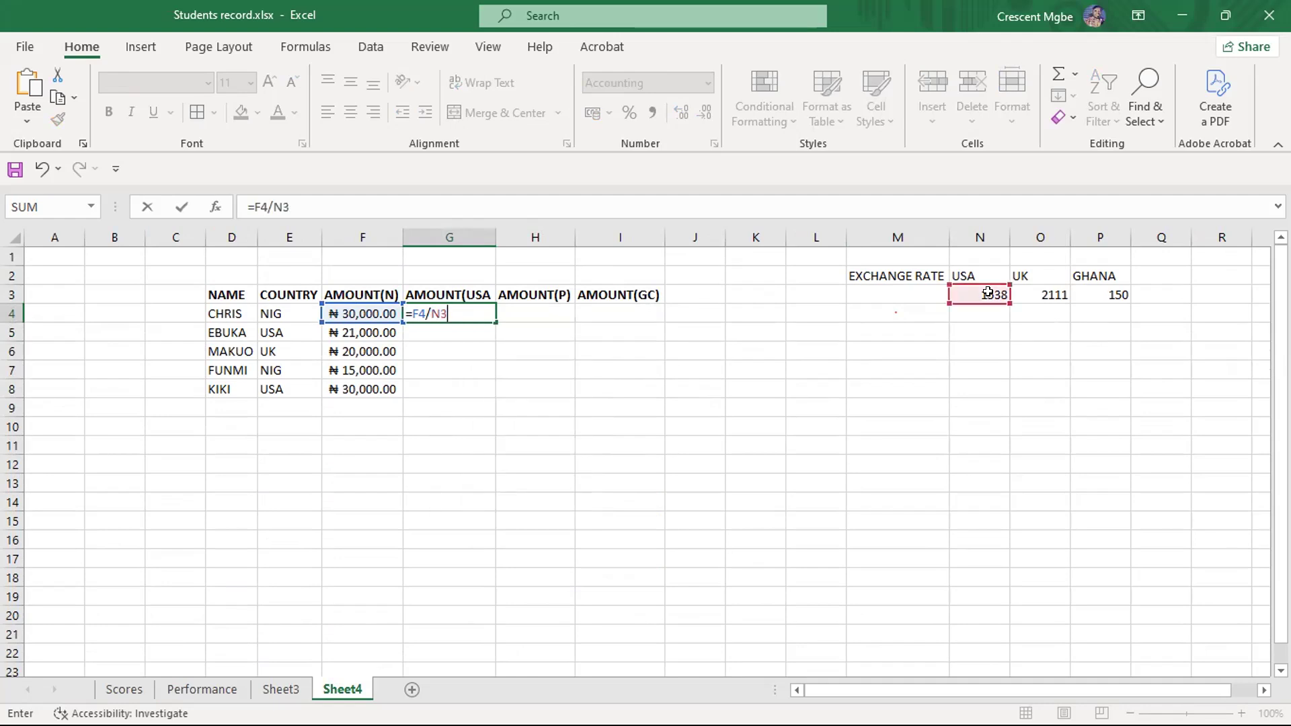
pyautogui.press('Return')
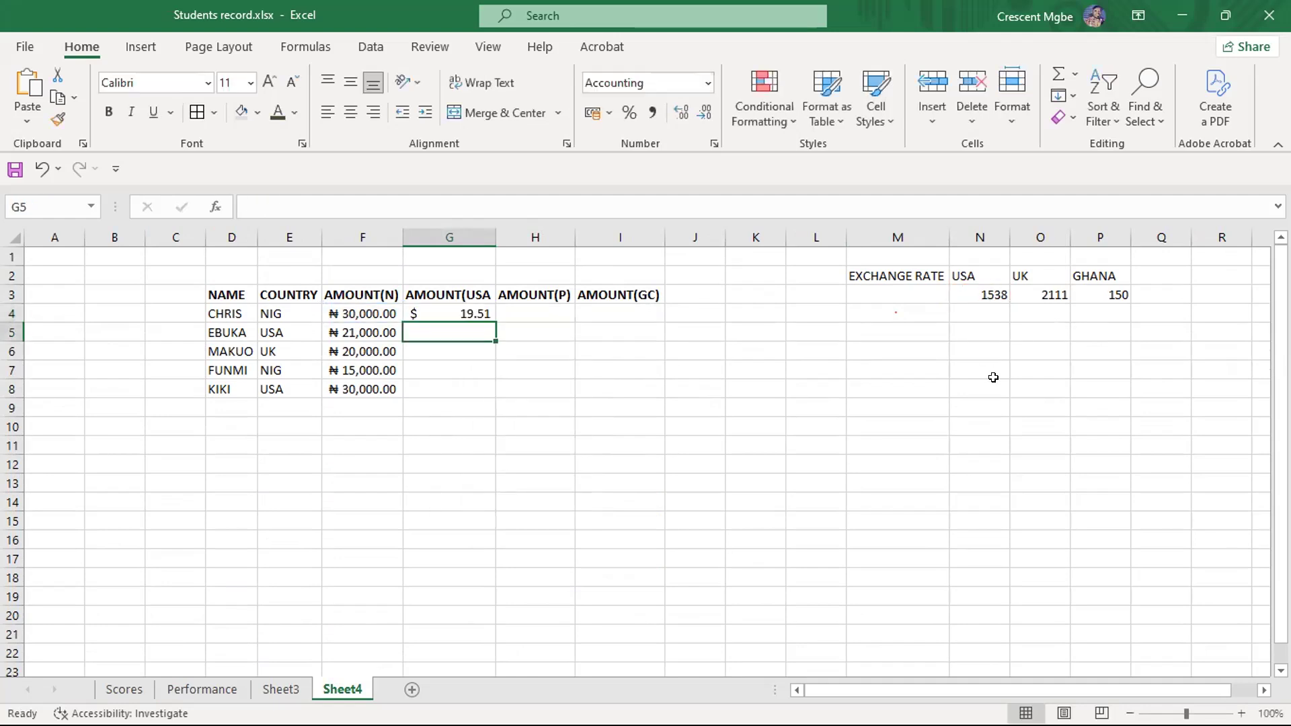
pyautogui.click(540, 449)
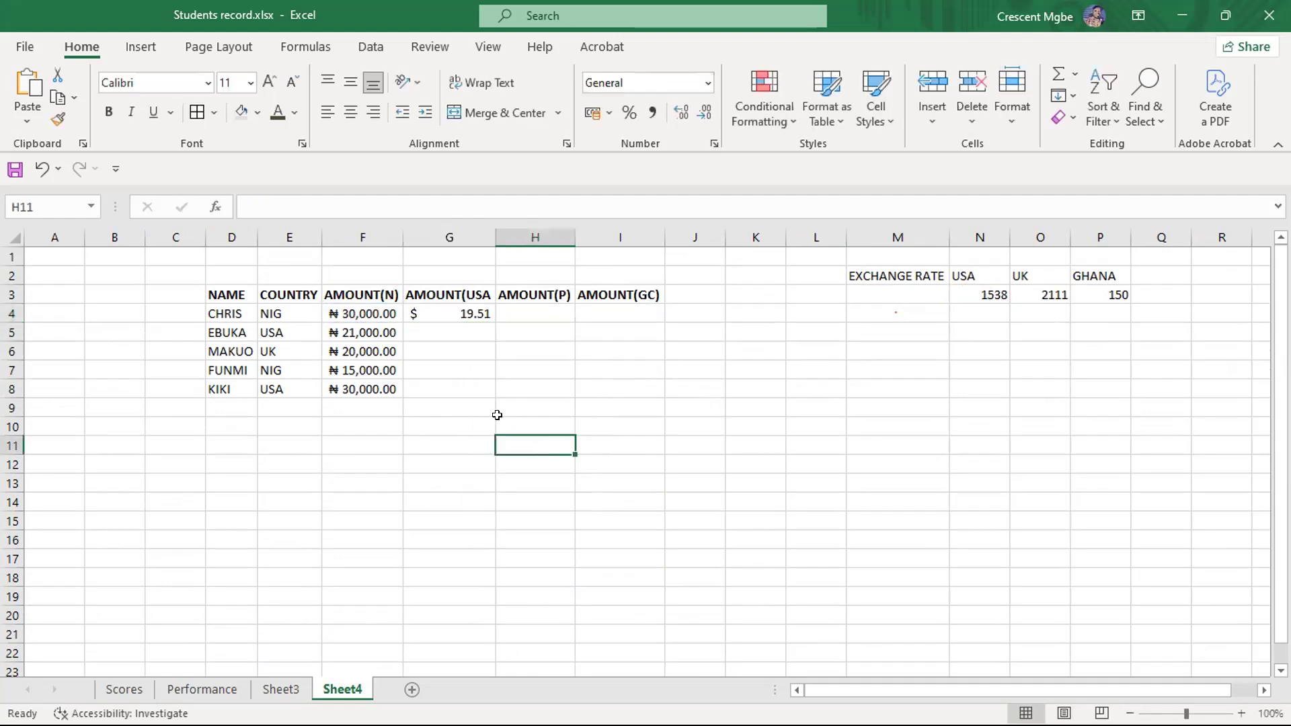
# - Clear G4 and rebuild its formula as =F4/N3, using references to the naira amount and the USA rate
pyautogui.click(432, 313)
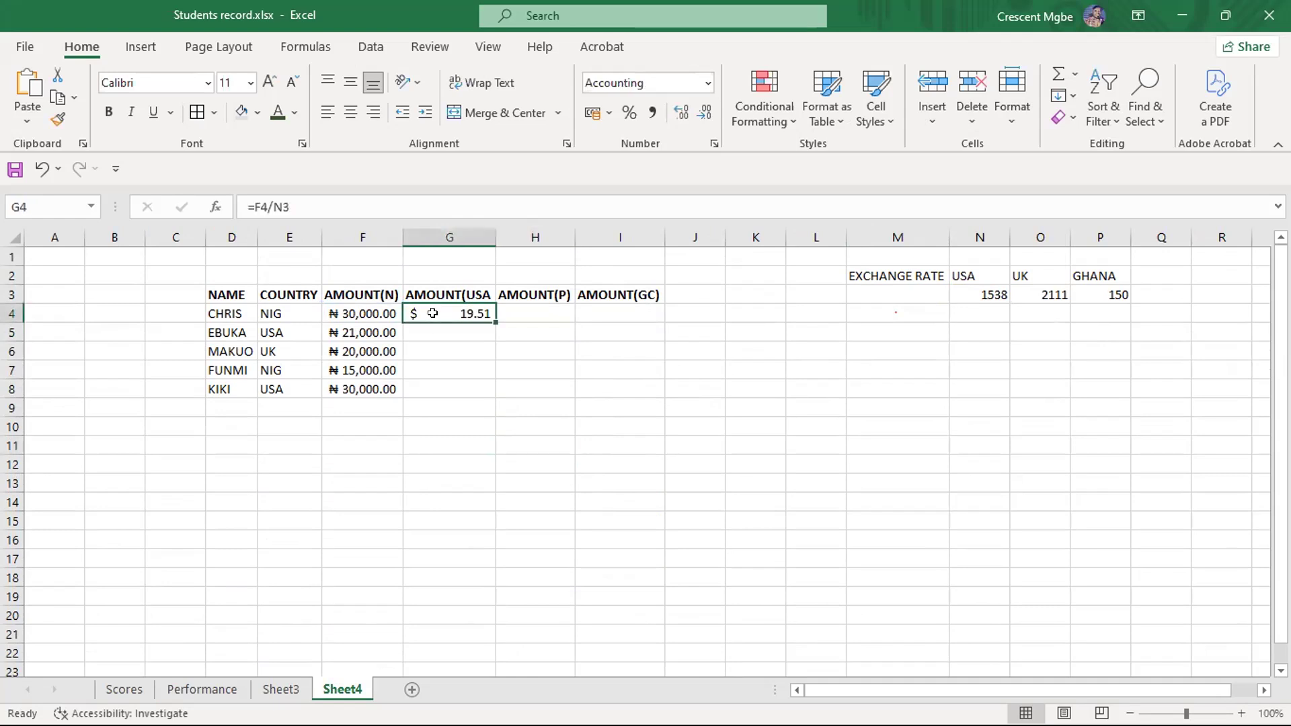
pyautogui.press('Delete')
pyautogui.write('=')
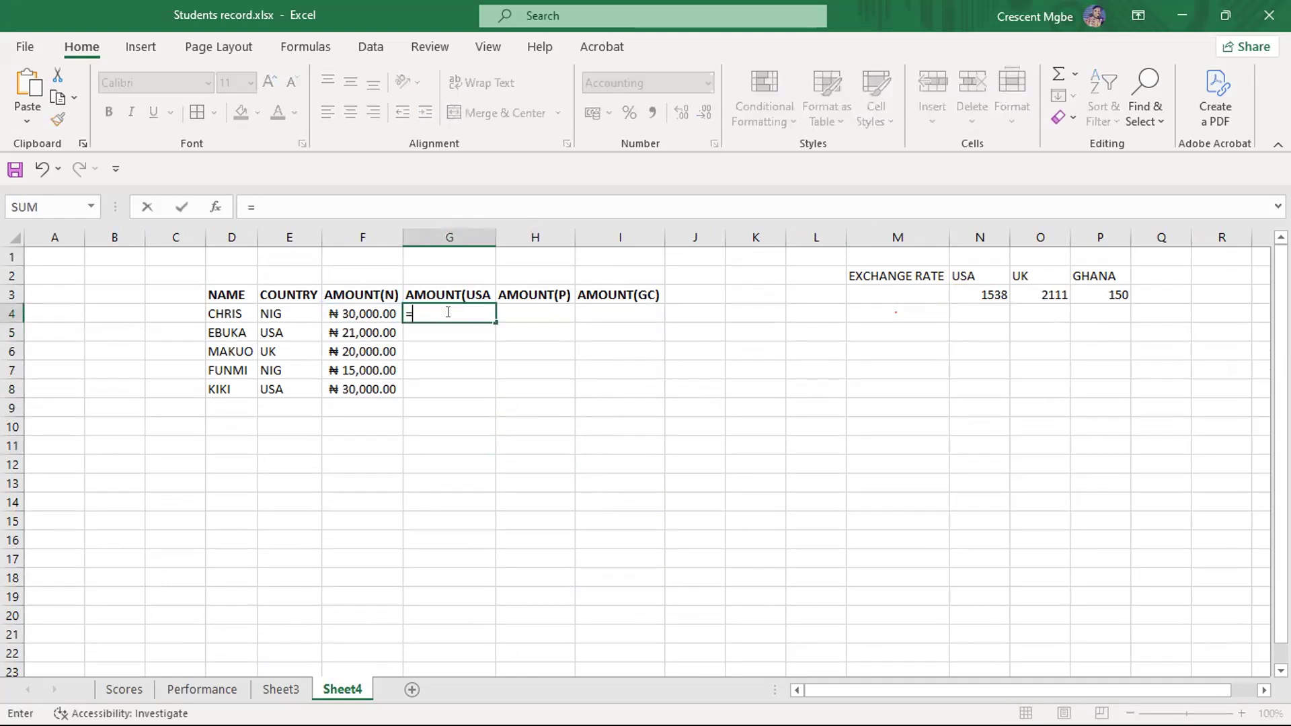
pyautogui.click(356, 313)
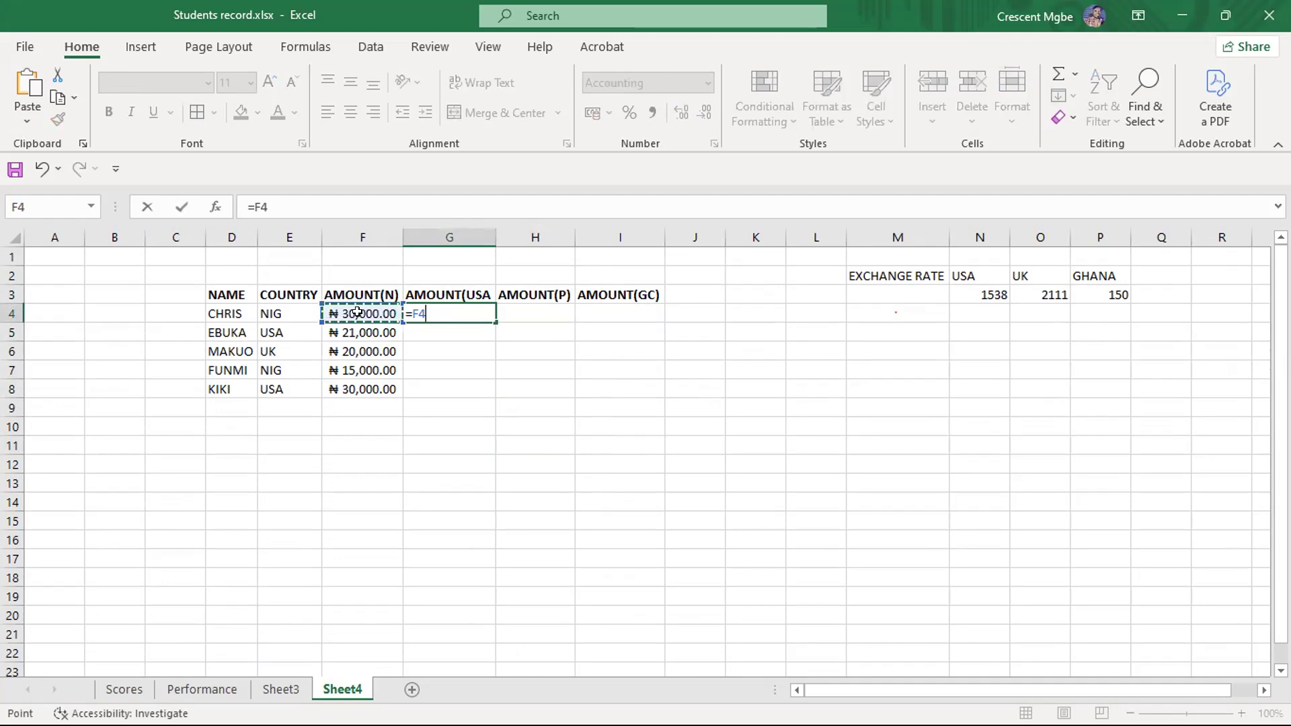
pyautogui.write('/')
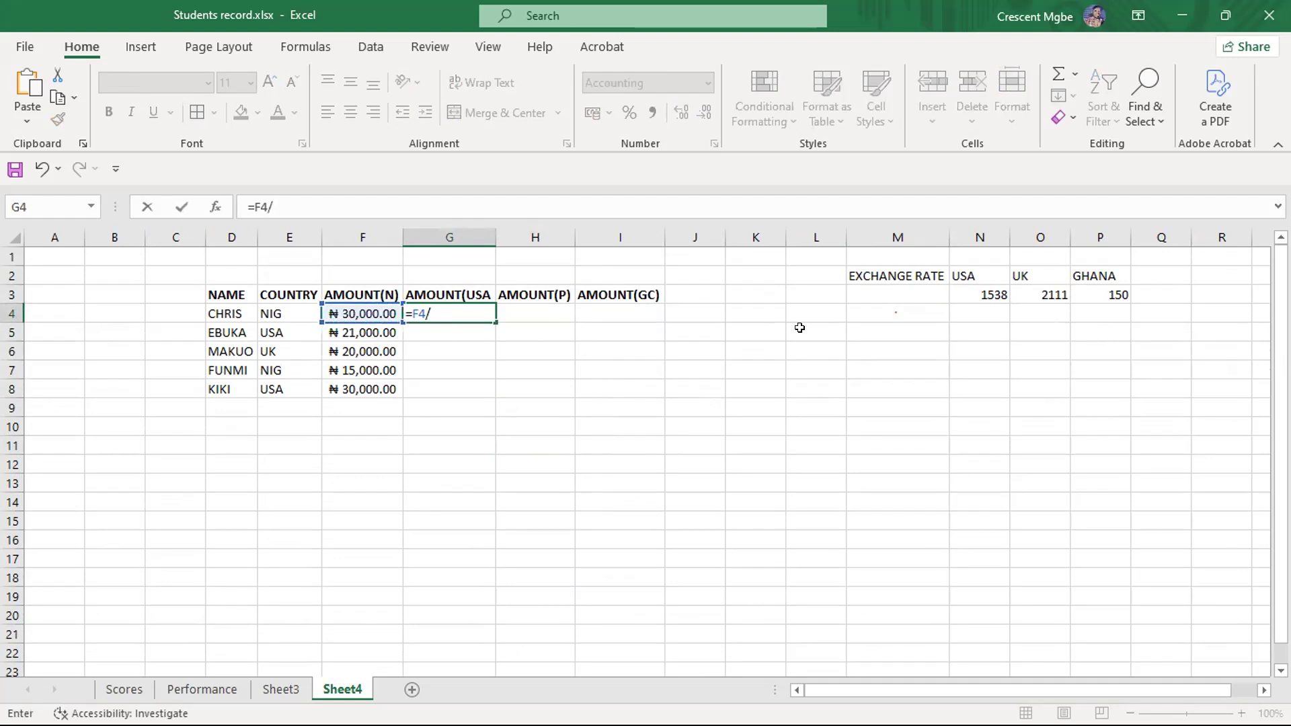
pyautogui.click(972, 292)
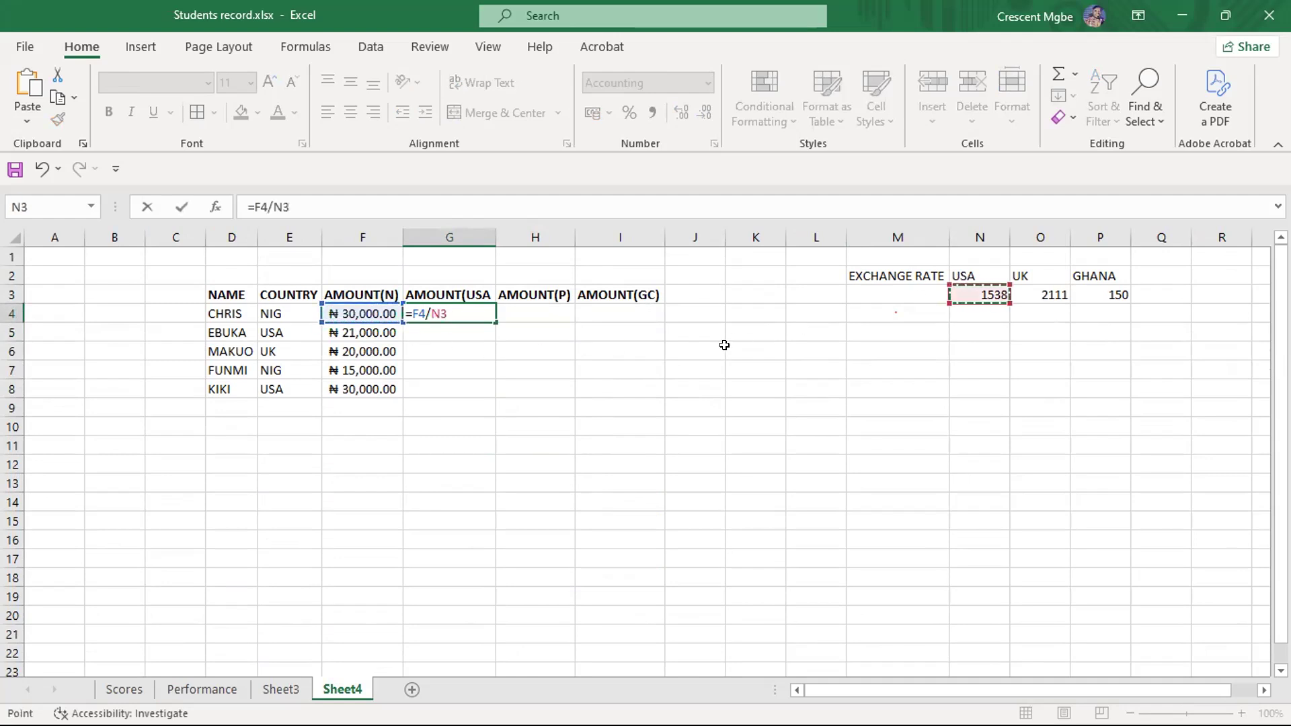
pyautogui.press('Return')
pyautogui.click(672, 445)
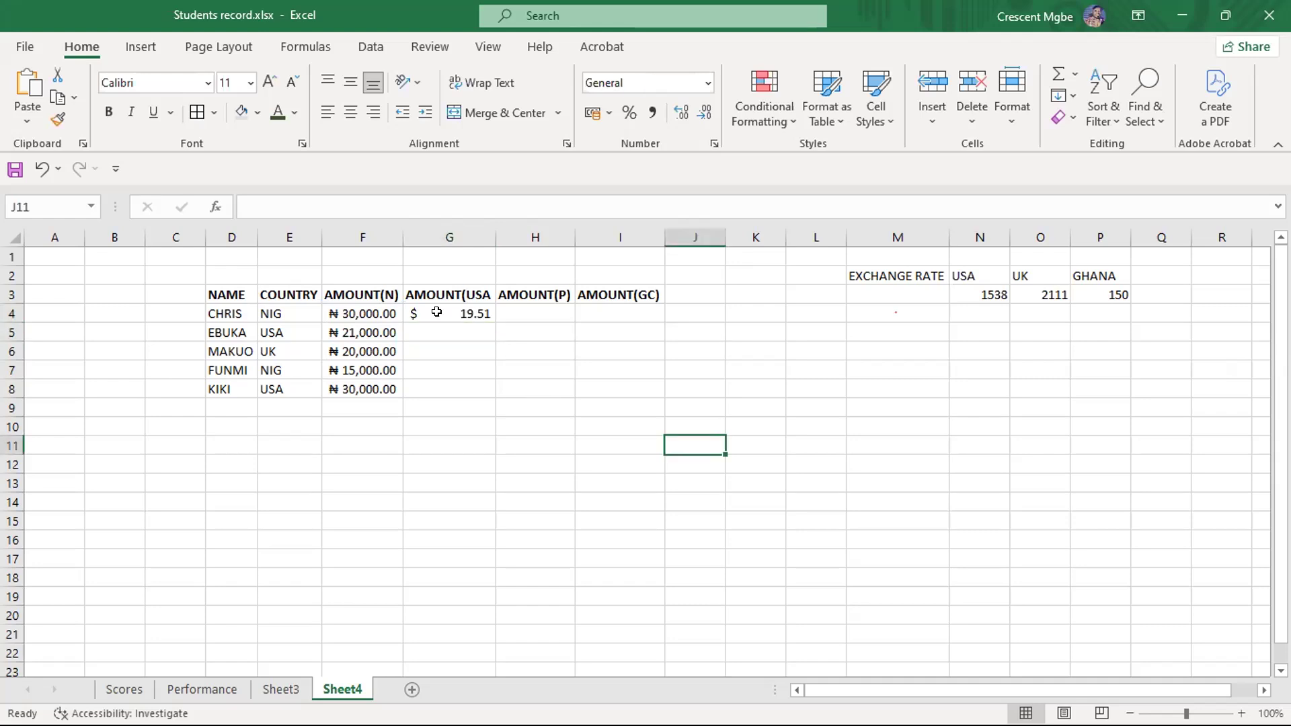
# - Fill the G4 formula down through G8 and check which cells the formulas in G4 and G5 refer to
pyautogui.click(436, 313)
pyautogui.moveTo(489, 316); pyautogui.dragTo(493, 394)
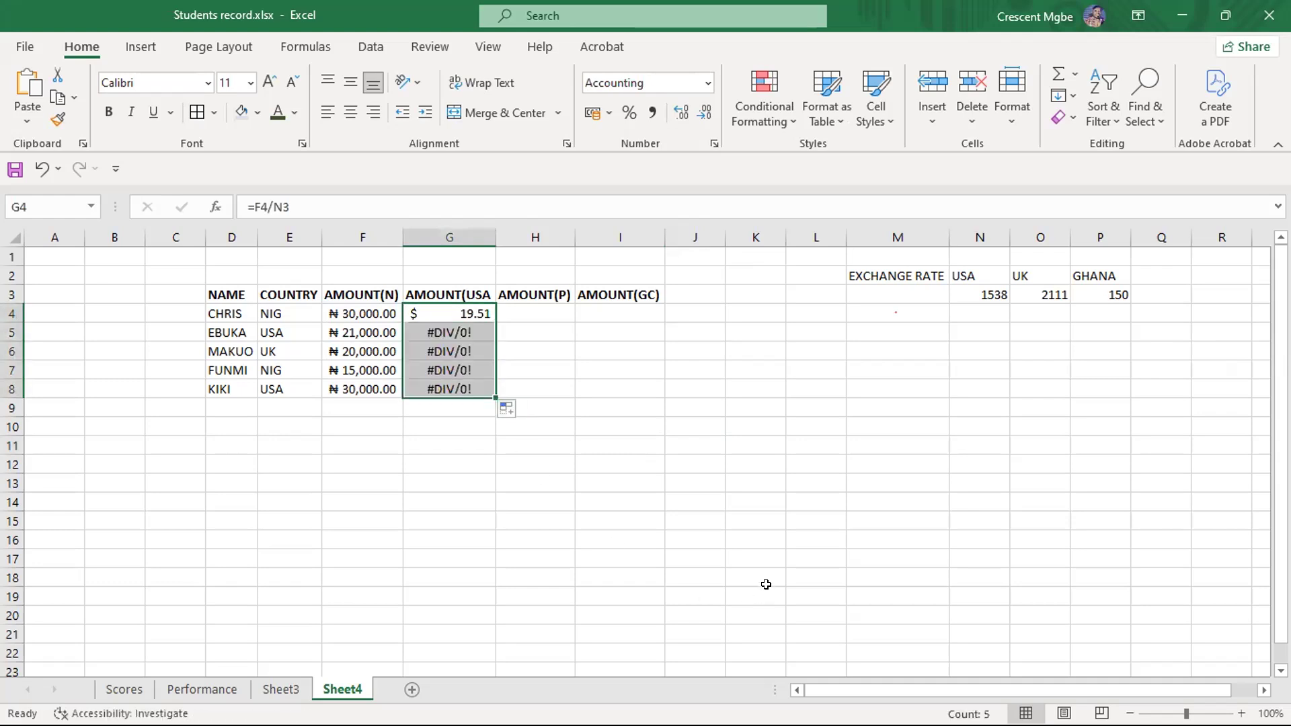
pyautogui.click(765, 584)
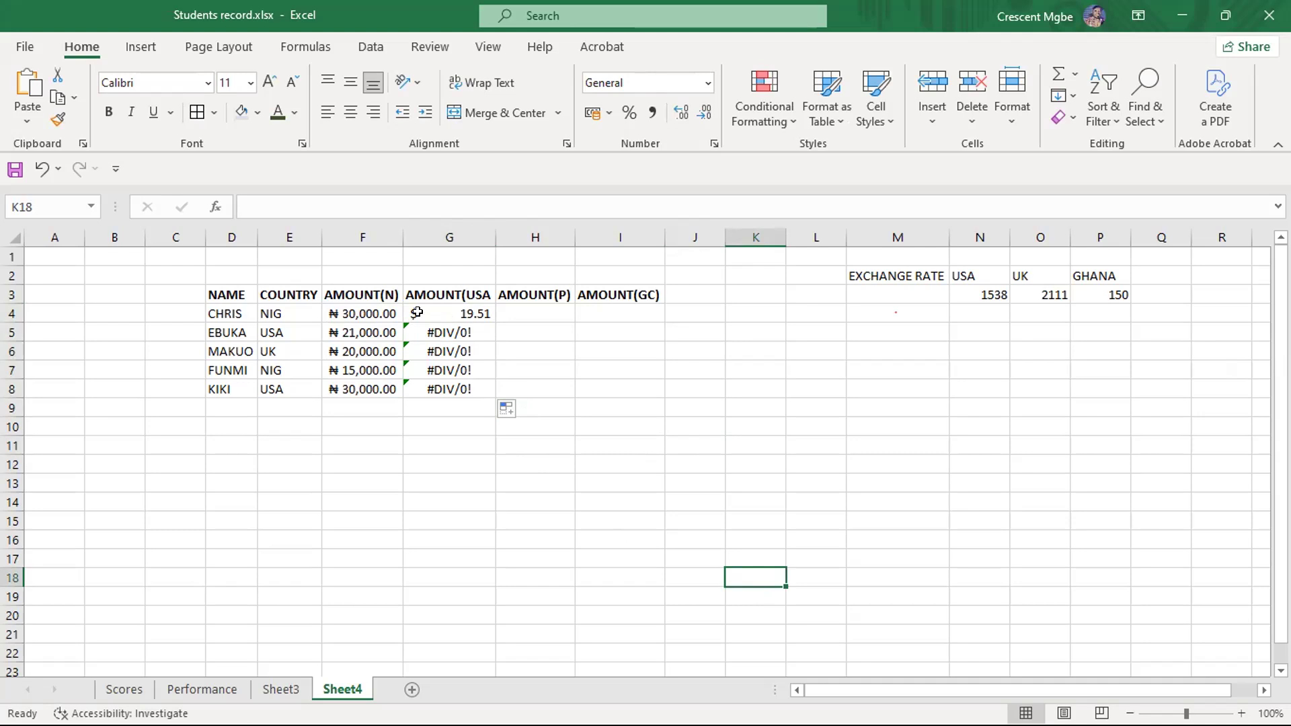
pyautogui.click(443, 312)
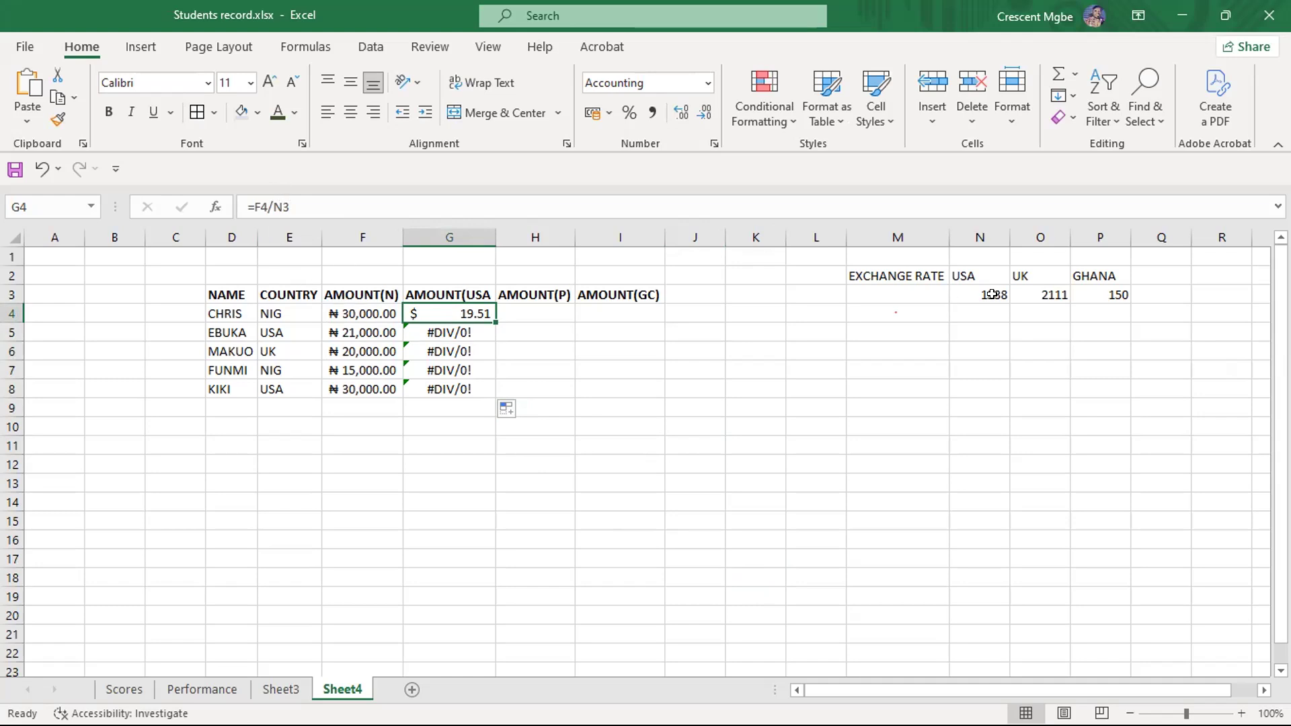
pyautogui.click(477, 330)
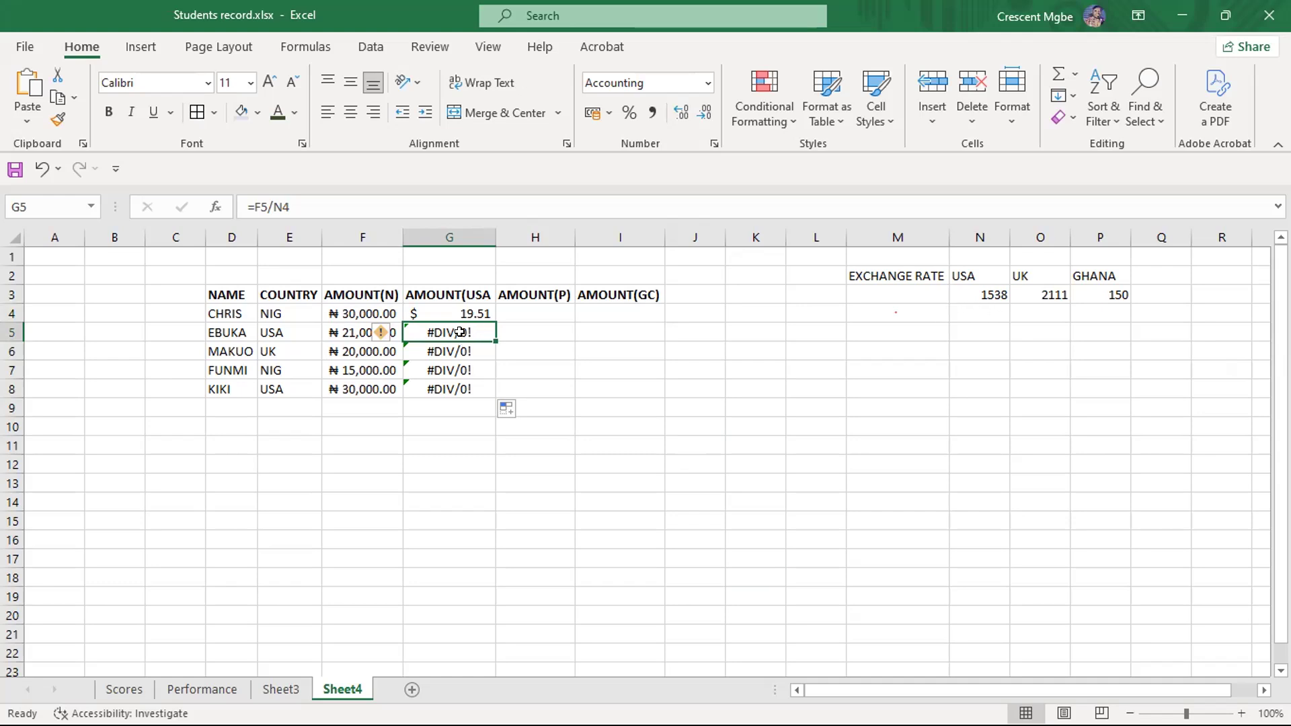
pyautogui.click(989, 314)
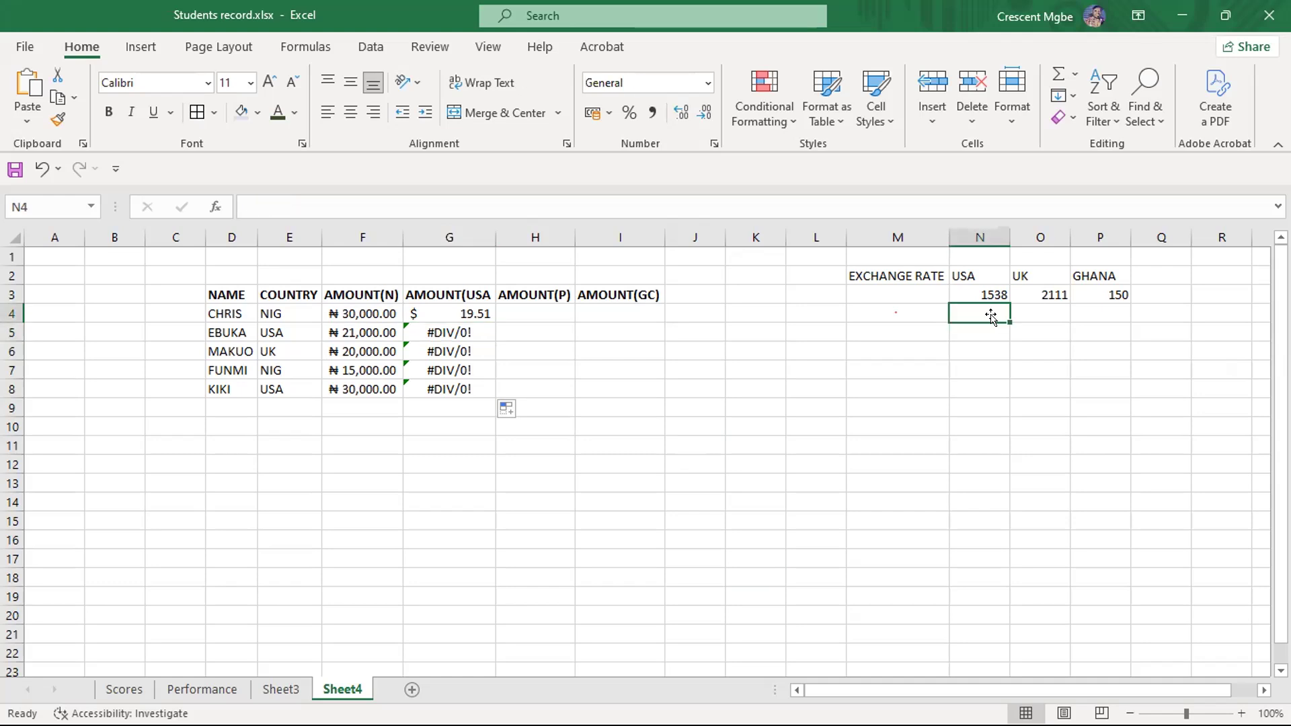
# - Enter 1500 in N4, below the USA exchange rate, as a test and clear the cell again
pyautogui.write('1500')
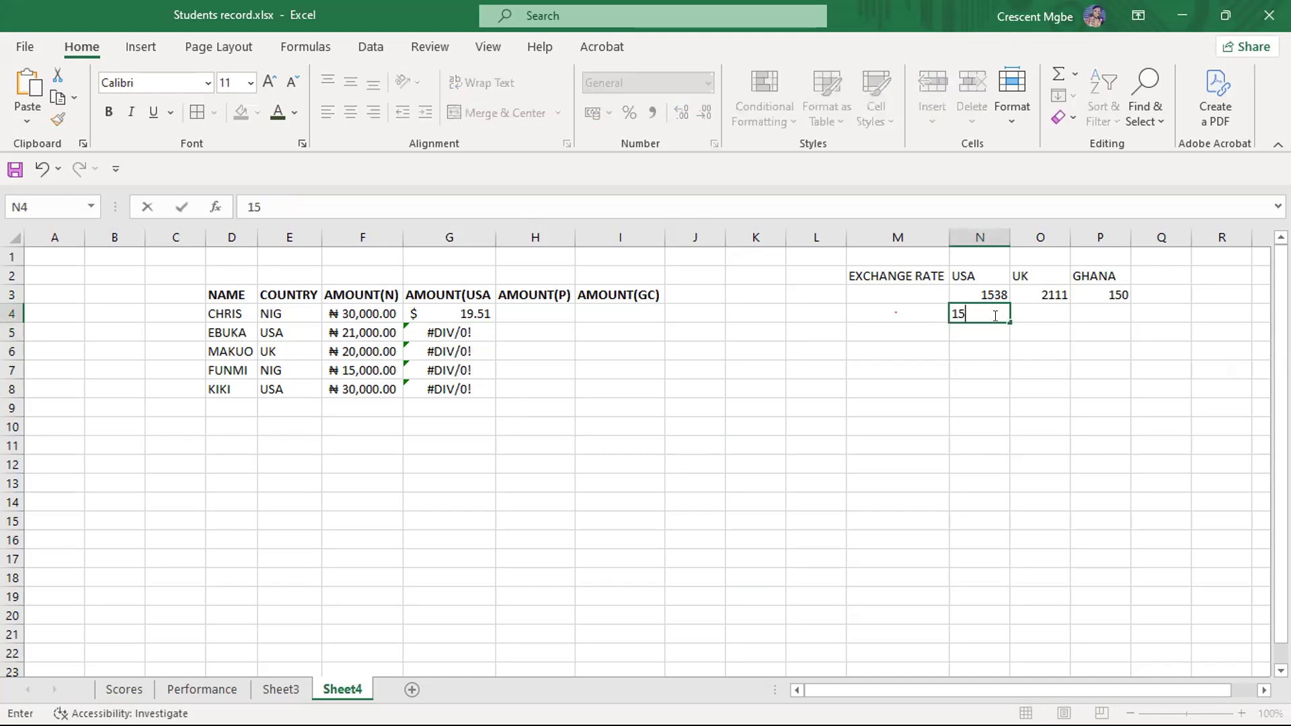
pyautogui.click(1001, 412)
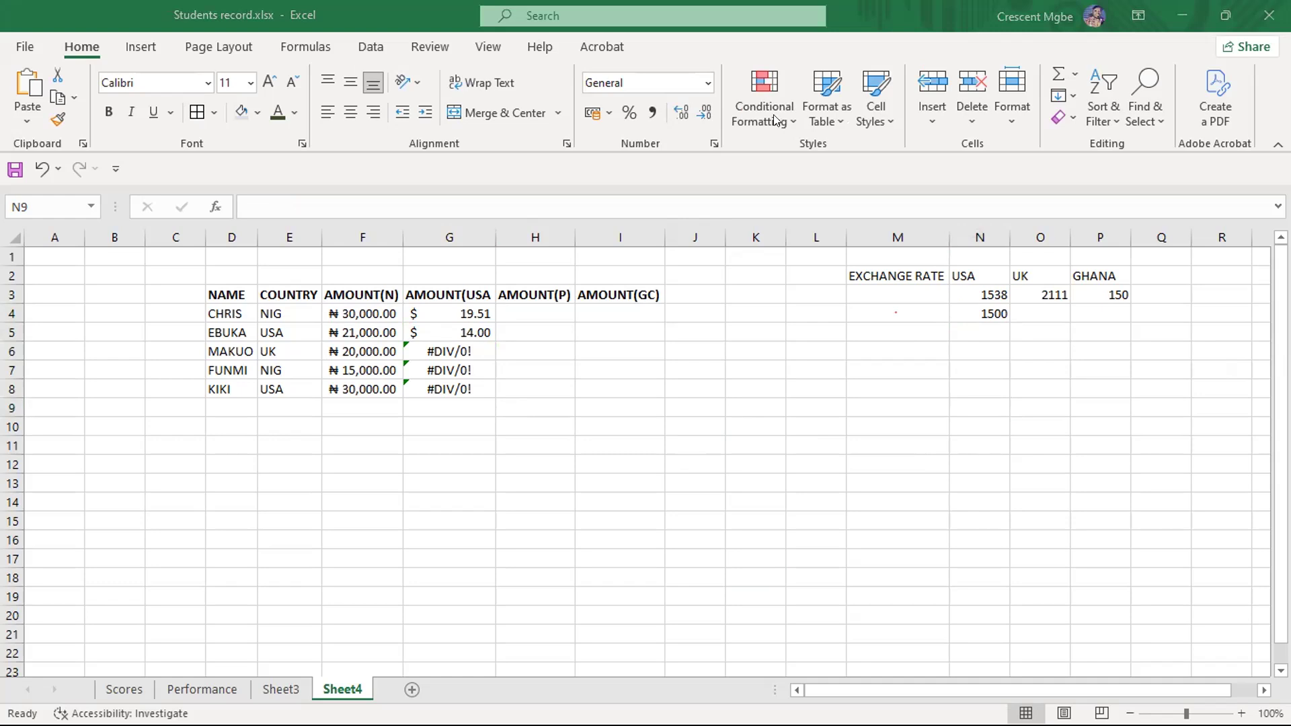
pyautogui.click(991, 312)
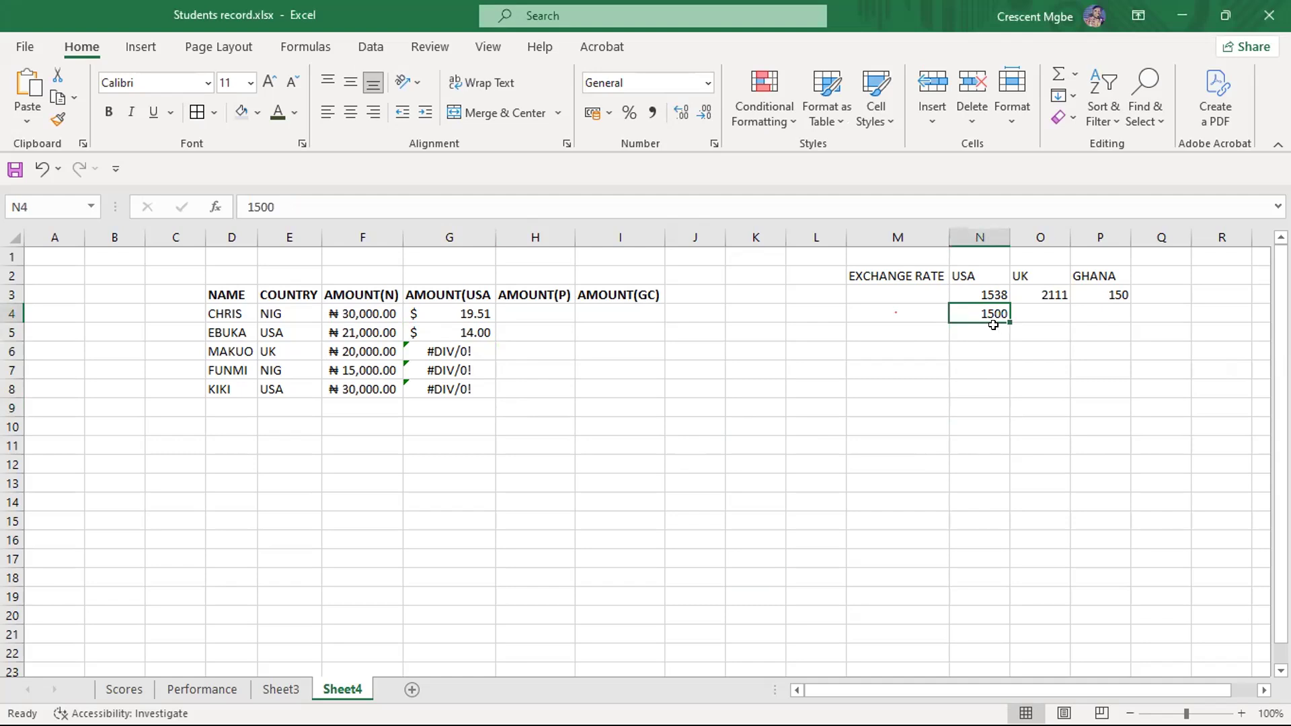
pyautogui.click(993, 326)
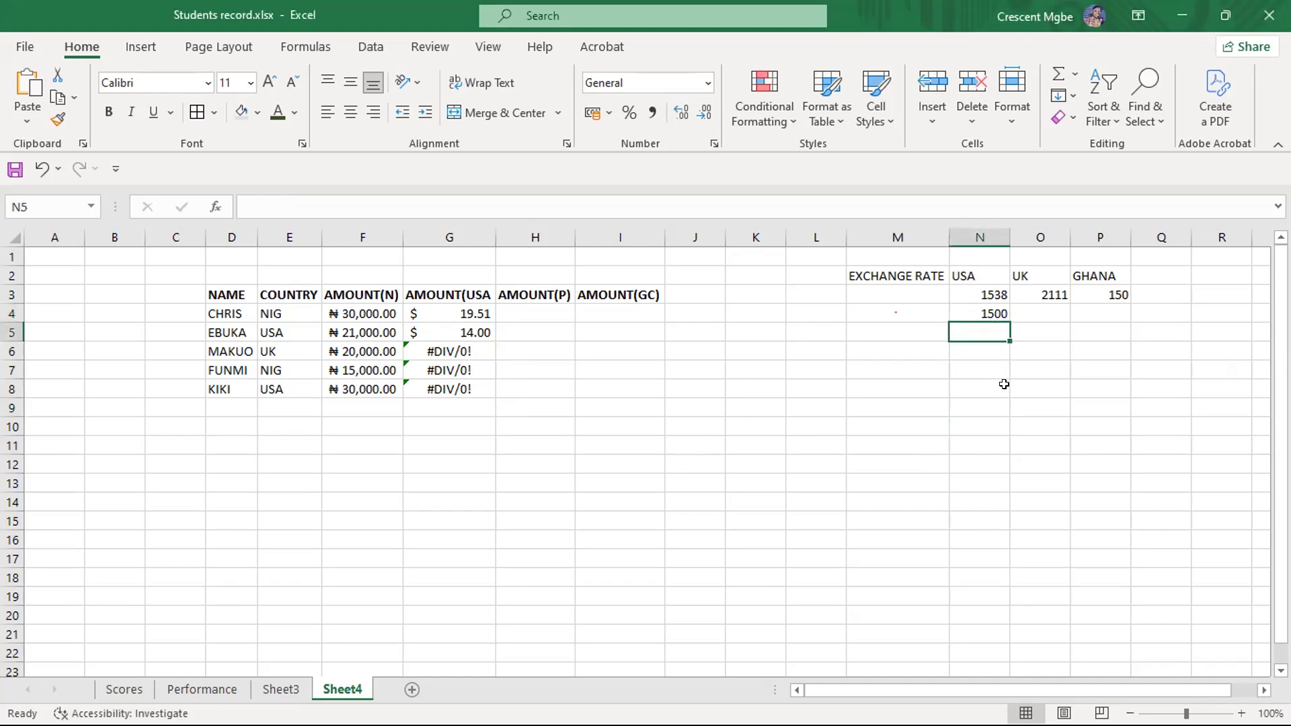
pyautogui.click(980, 314)
pyautogui.press('BackSpace')
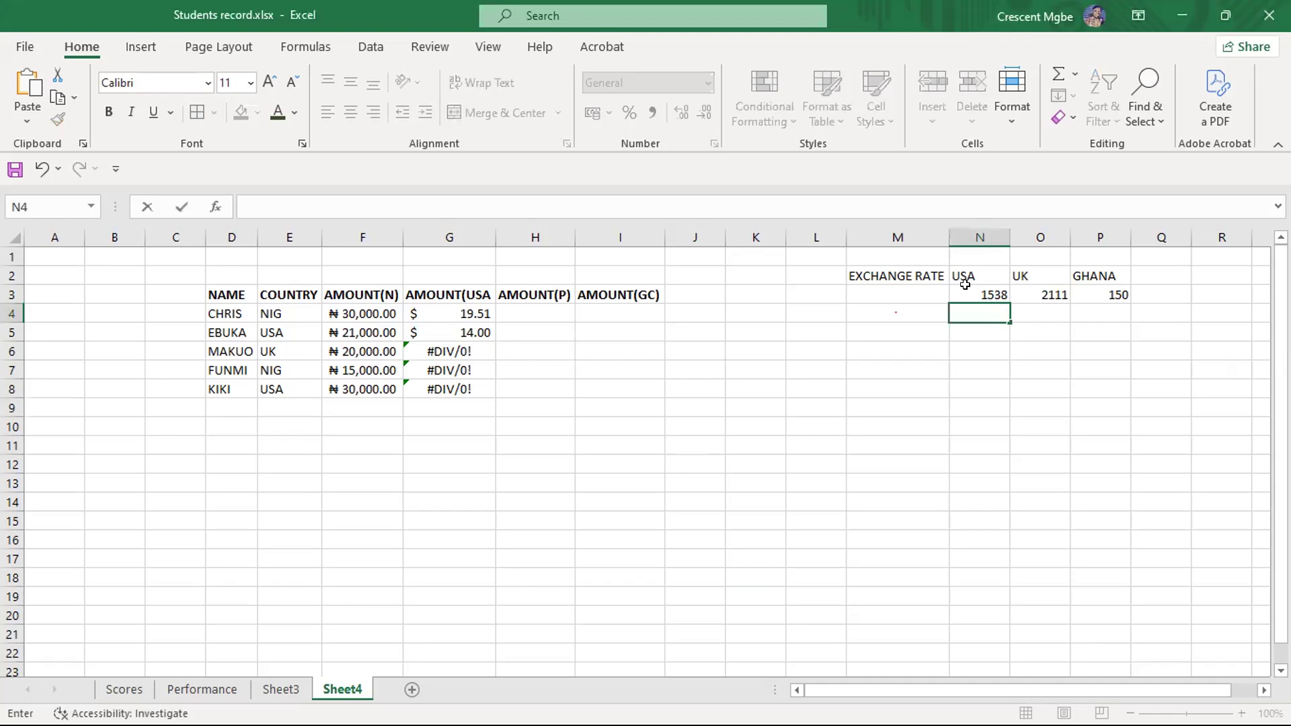
pyautogui.click(966, 292)
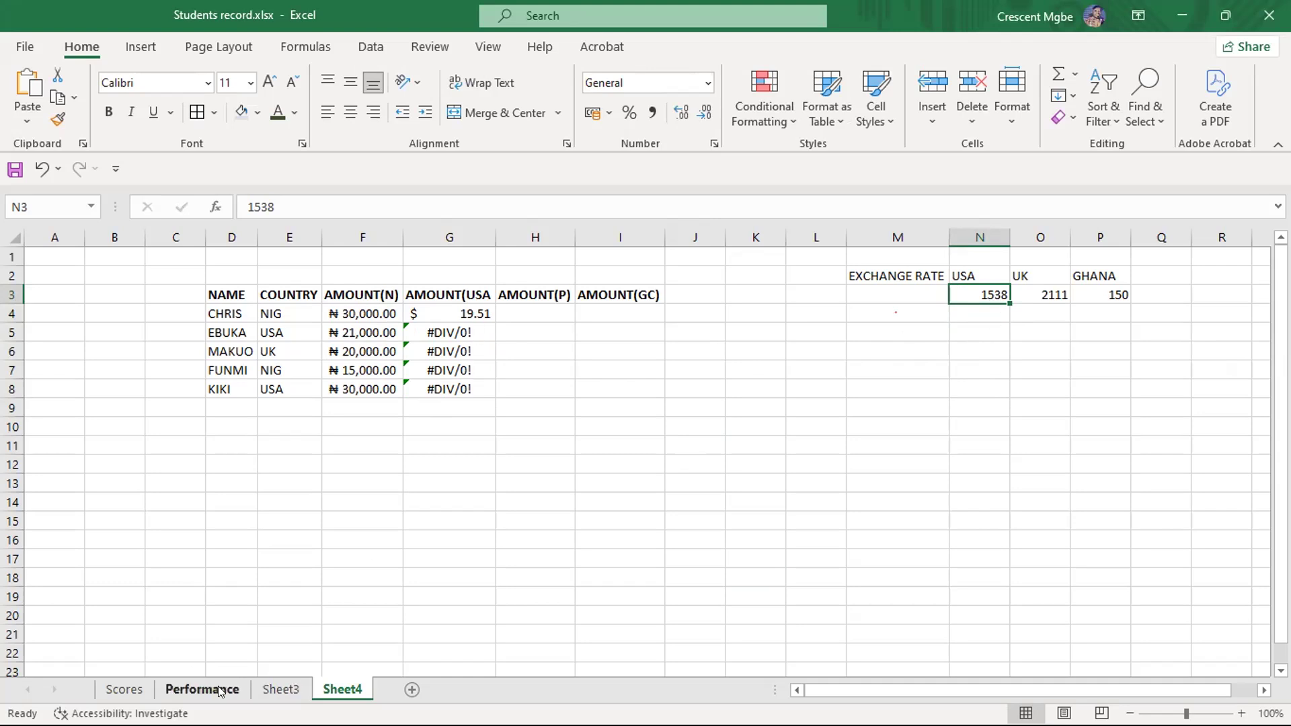
# - Review the reference types listed on the Scores sheet, and clear the USA amounts from G4:G8 on Sheet4
pyautogui.click(125, 689)
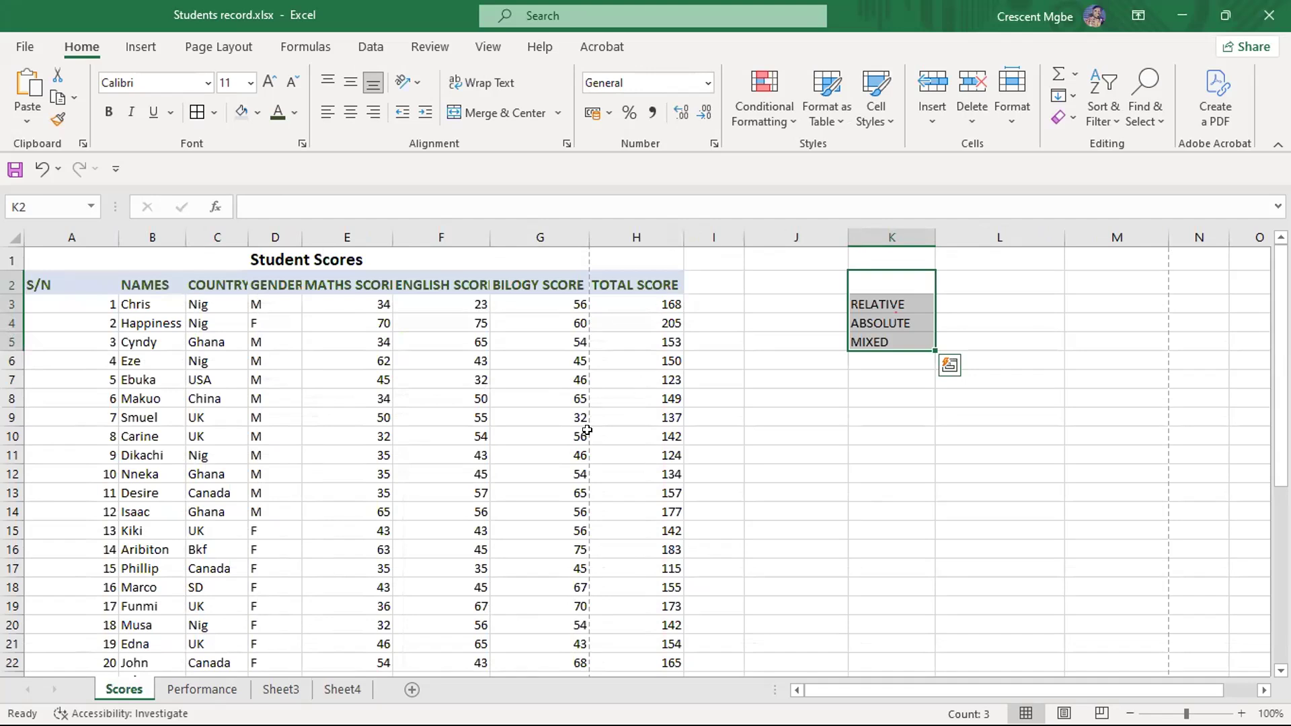
pyautogui.click(342, 689)
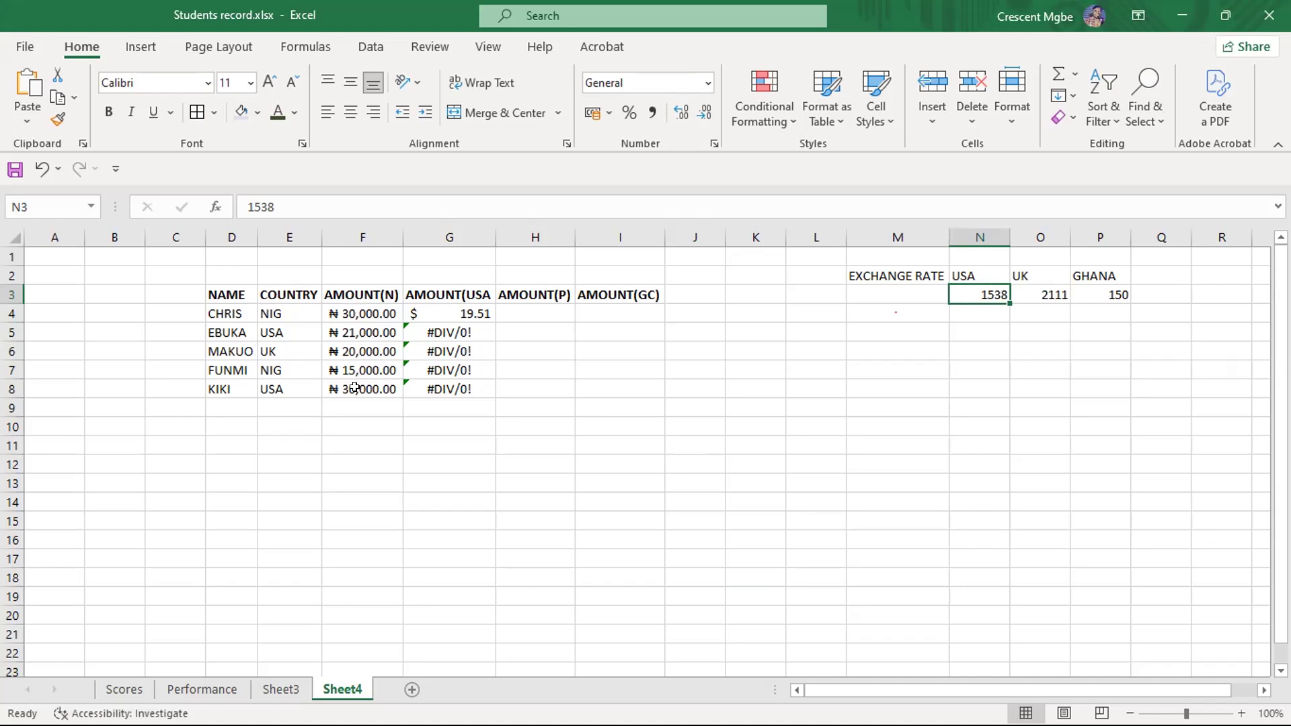
pyautogui.click(445, 331)
pyautogui.click(422, 314)
pyautogui.moveTo(424, 323); pyautogui.dragTo(473, 388)
pyautogui.click(689, 422)
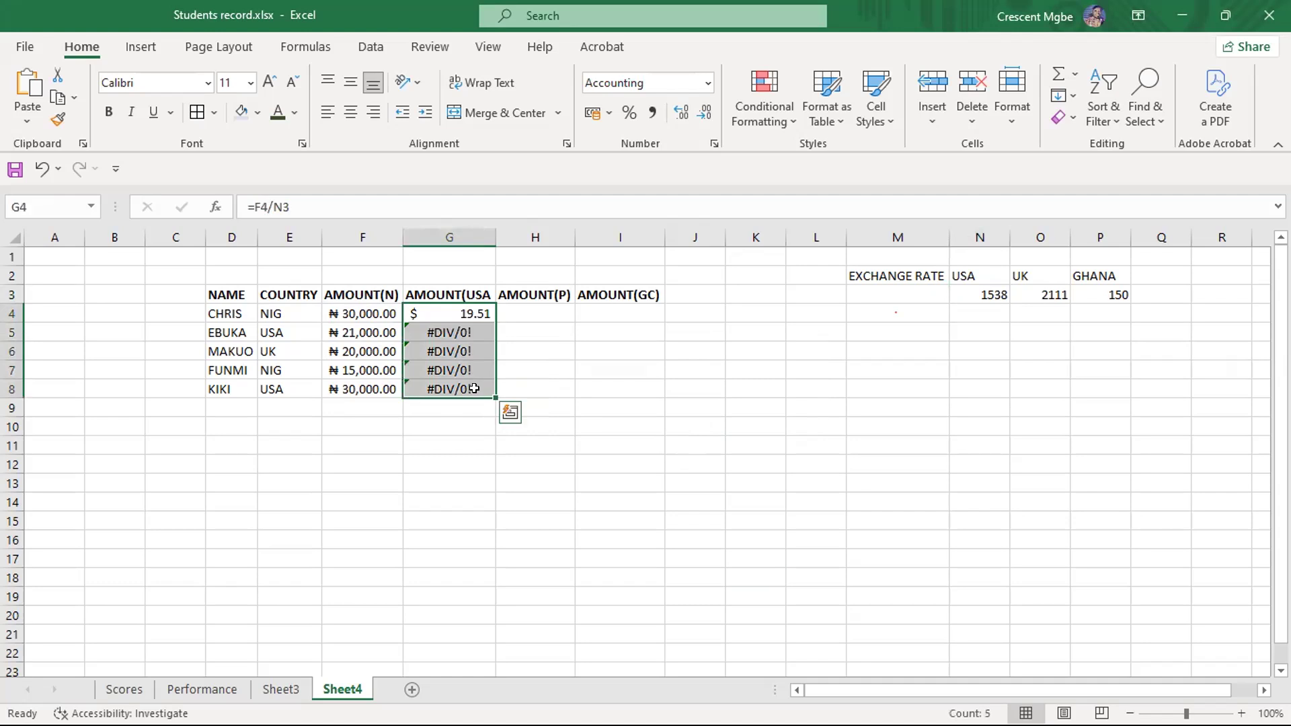
pyautogui.press('Delete')
pyautogui.click(595, 408)
# - Build the formula =F4/N3 in G4 from the naira amount and the USA exchange rate
pyautogui.click(448, 311)
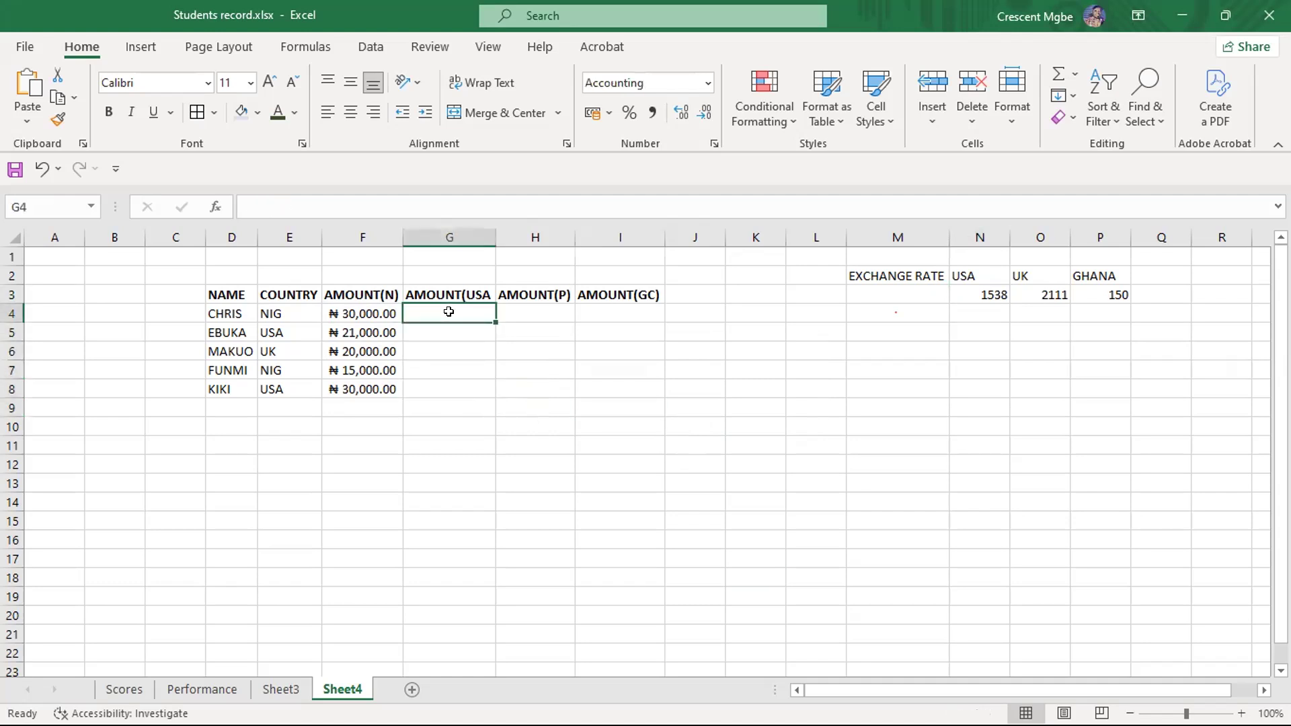
pyautogui.write('=')
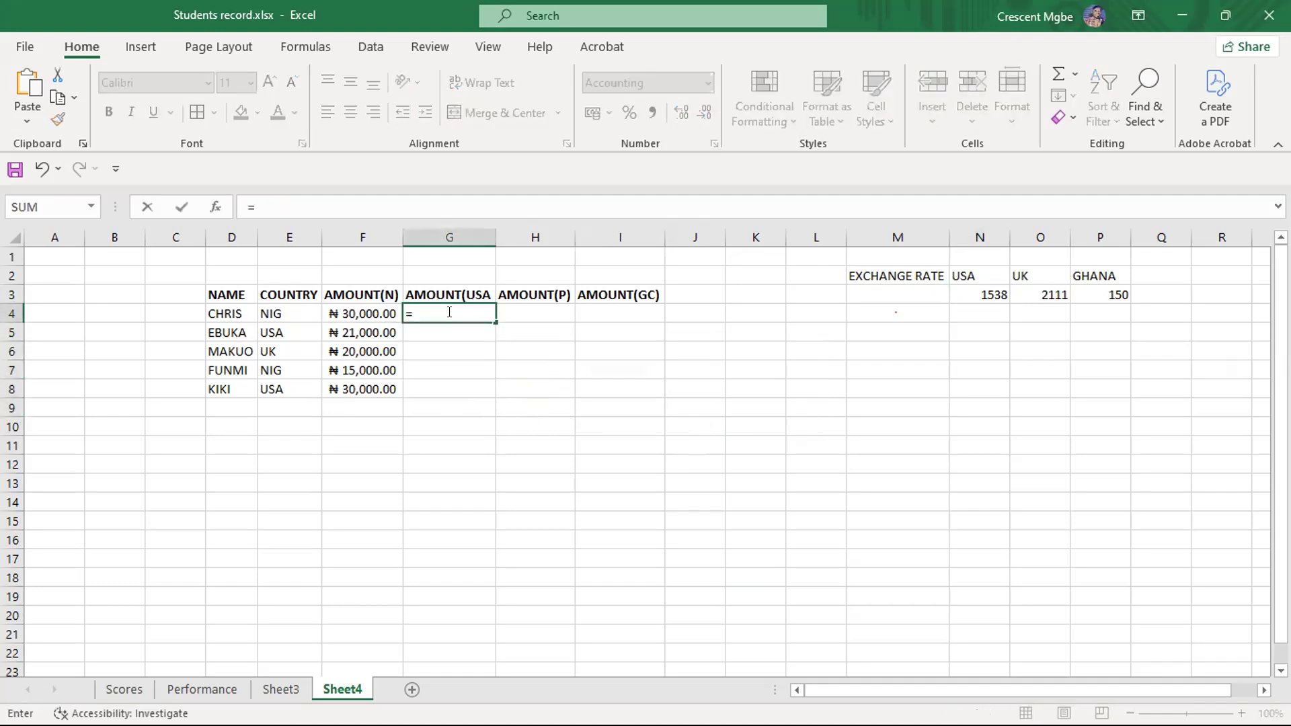
pyautogui.click(356, 311)
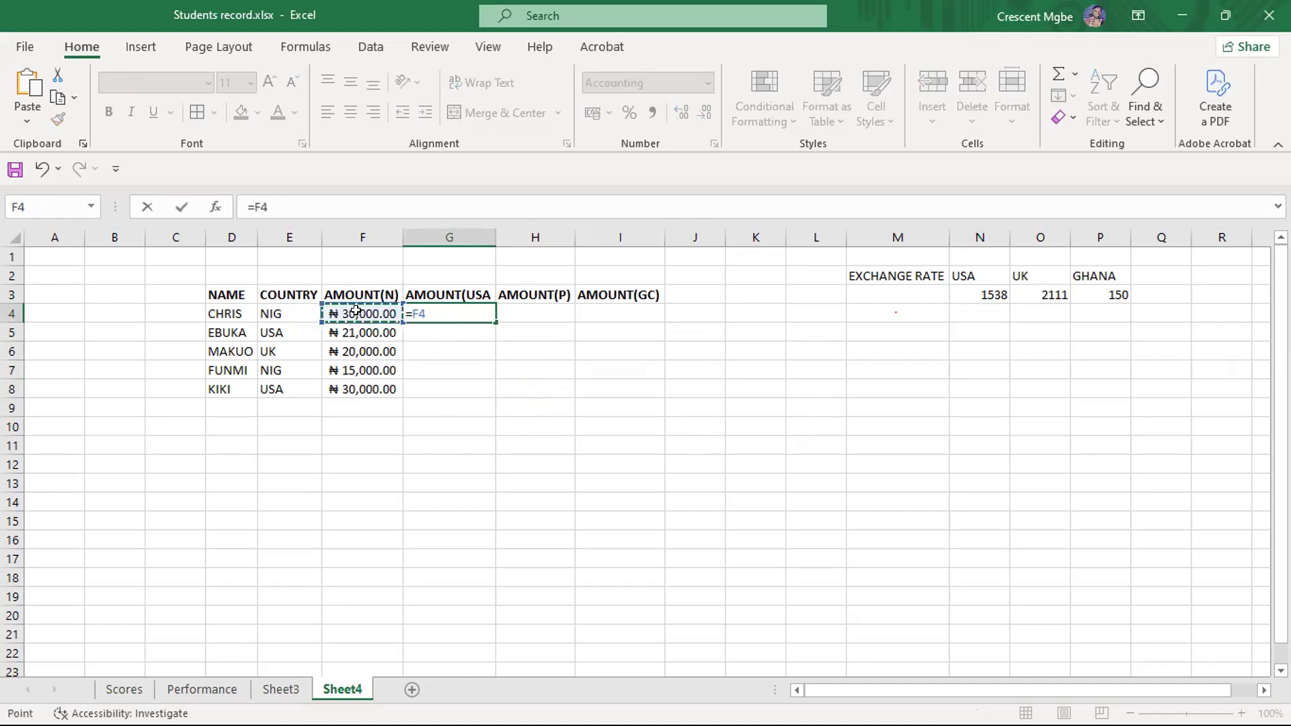
pyautogui.write('/')
pyautogui.click(981, 294)
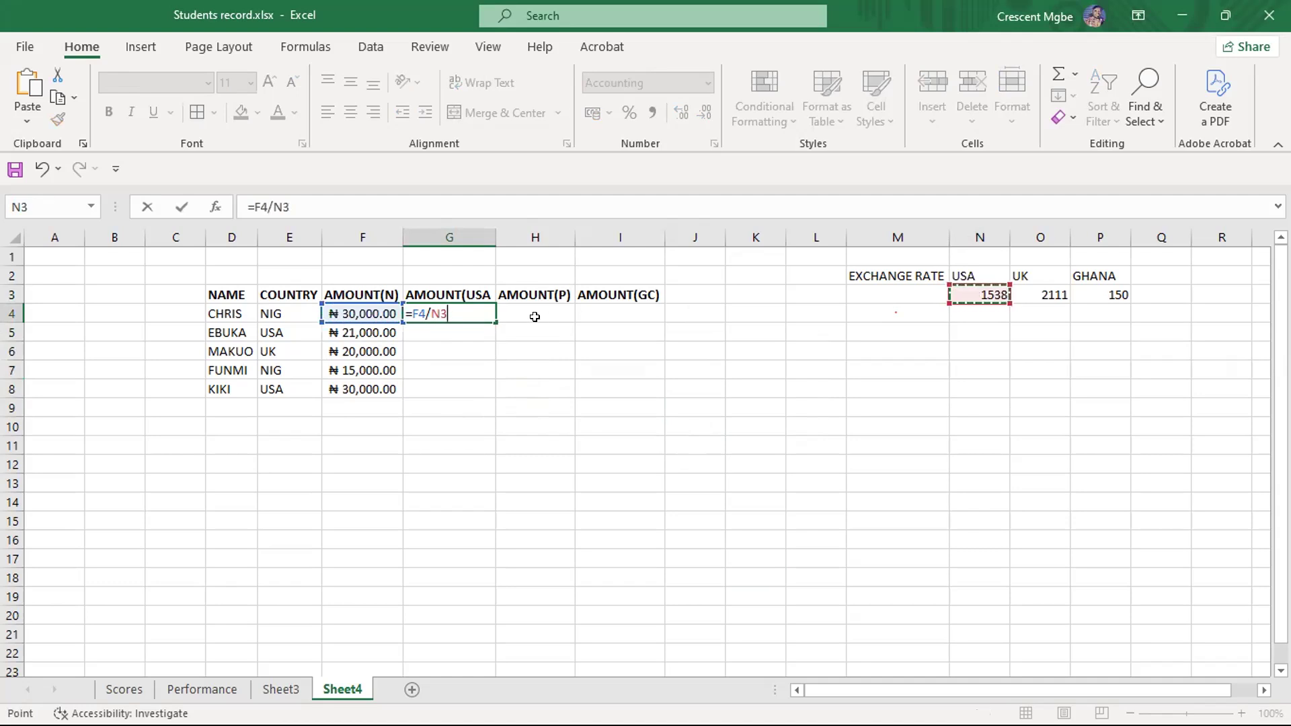
# - Make the USA rate reference in the G4 formula absolute, so that it reads =F4/$N$3
pyautogui.click(431, 314)
pyautogui.write('4')
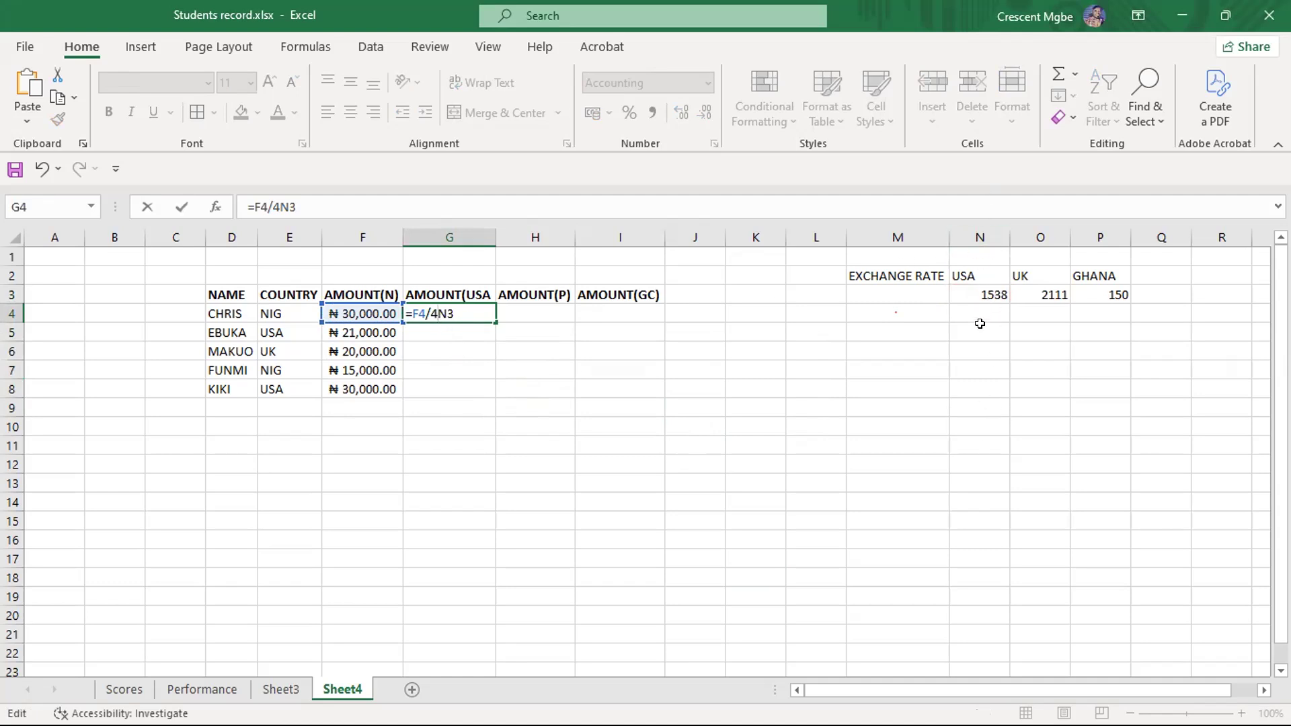
pyautogui.press('BackSpace')
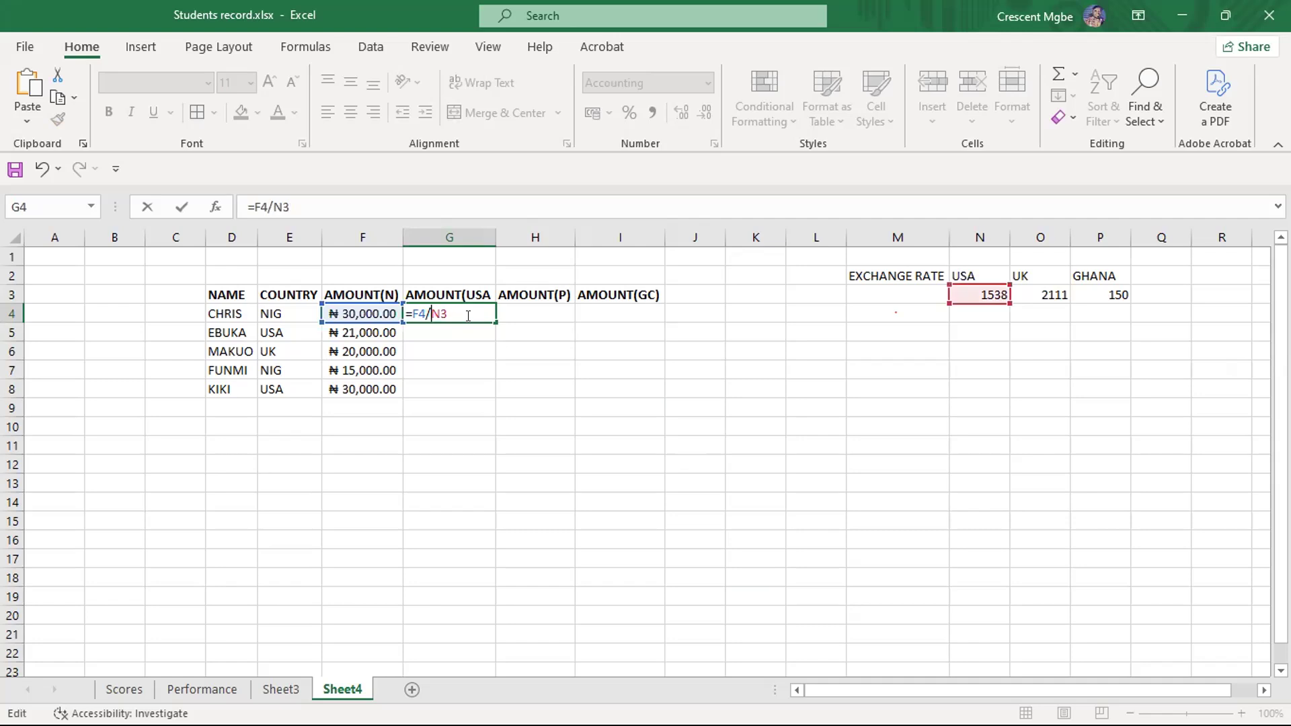
pyautogui.write('$')
pyautogui.write('3')
pyautogui.press('BackSpace')
pyautogui.press('Left')
pyautogui.write('$')
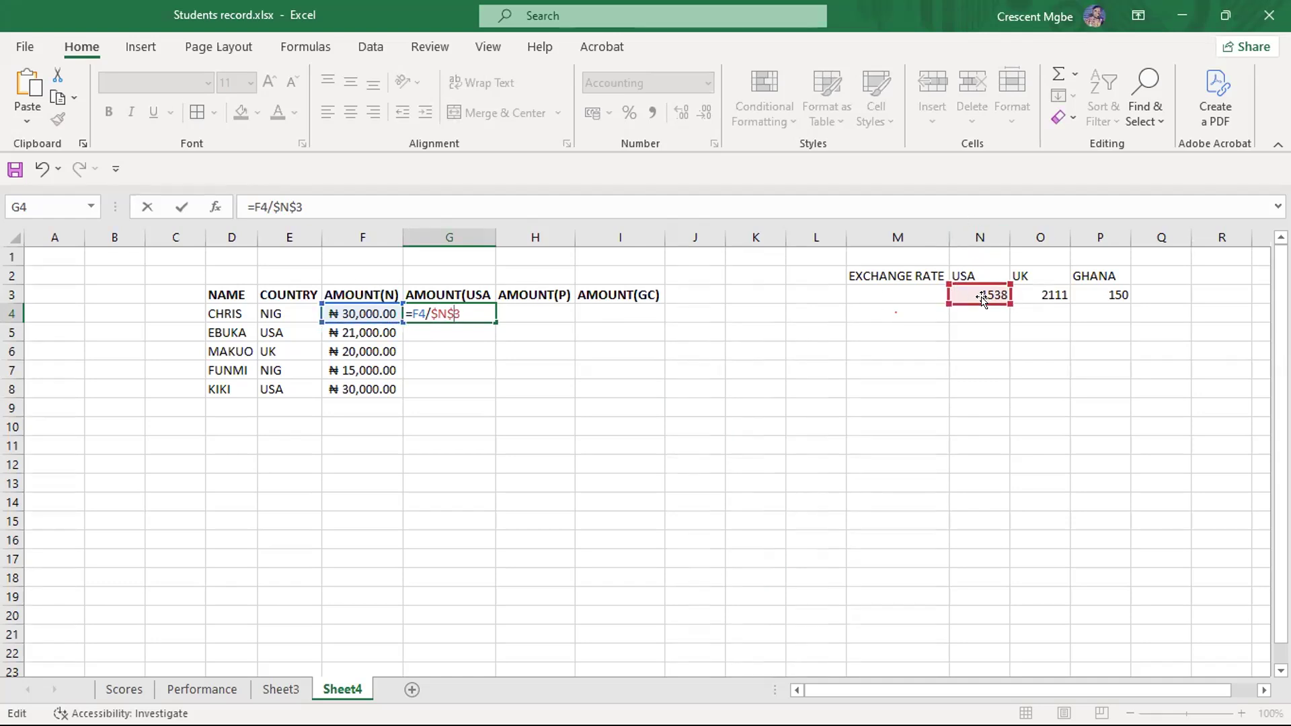
pyautogui.press('Return')
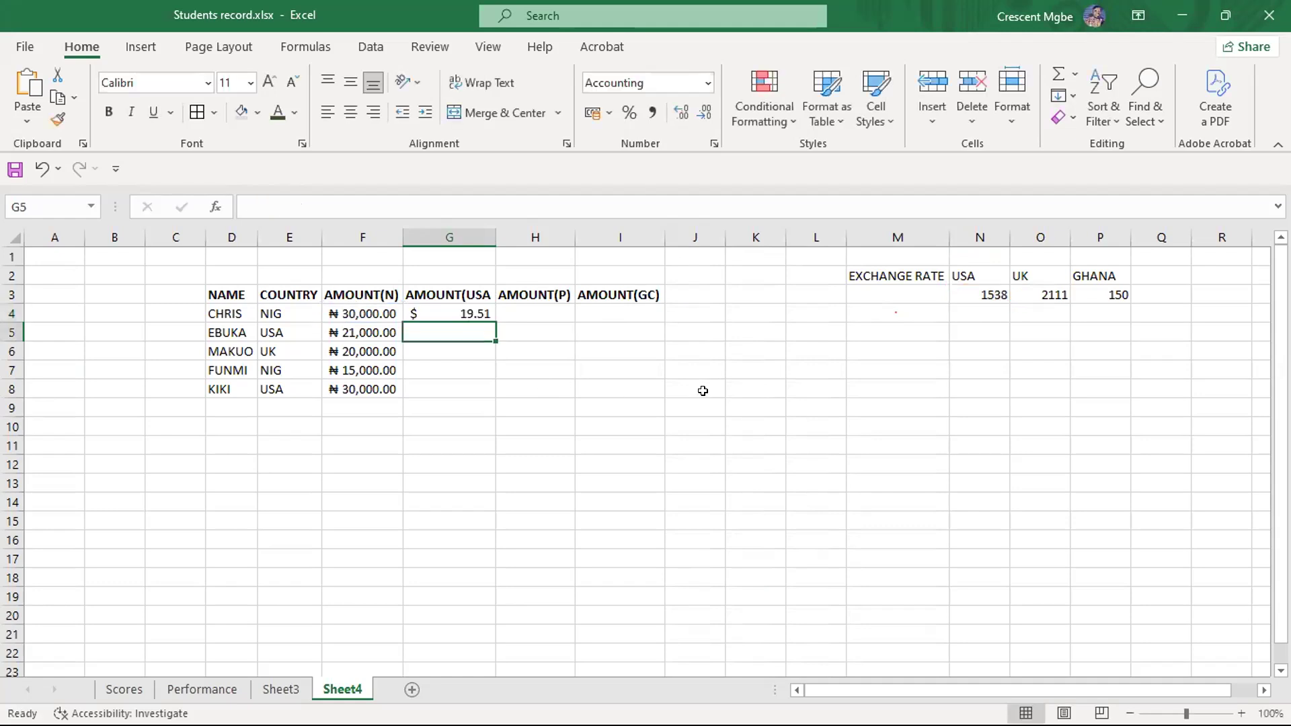
# - Fill the absolute-reference formula from G4 down through G8 and check the references used in G4 to G7
pyautogui.click(477, 311)
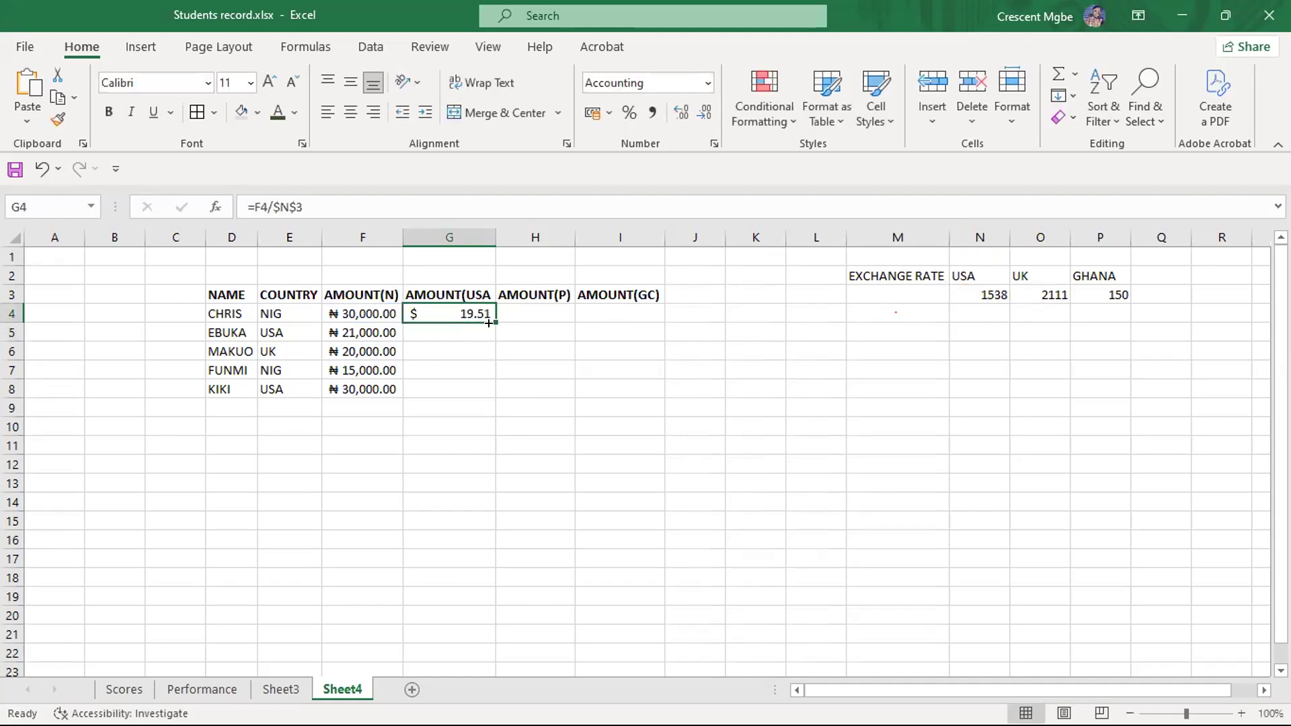
pyautogui.moveTo(494, 315); pyautogui.dragTo(494, 392)
pyautogui.click(883, 514)
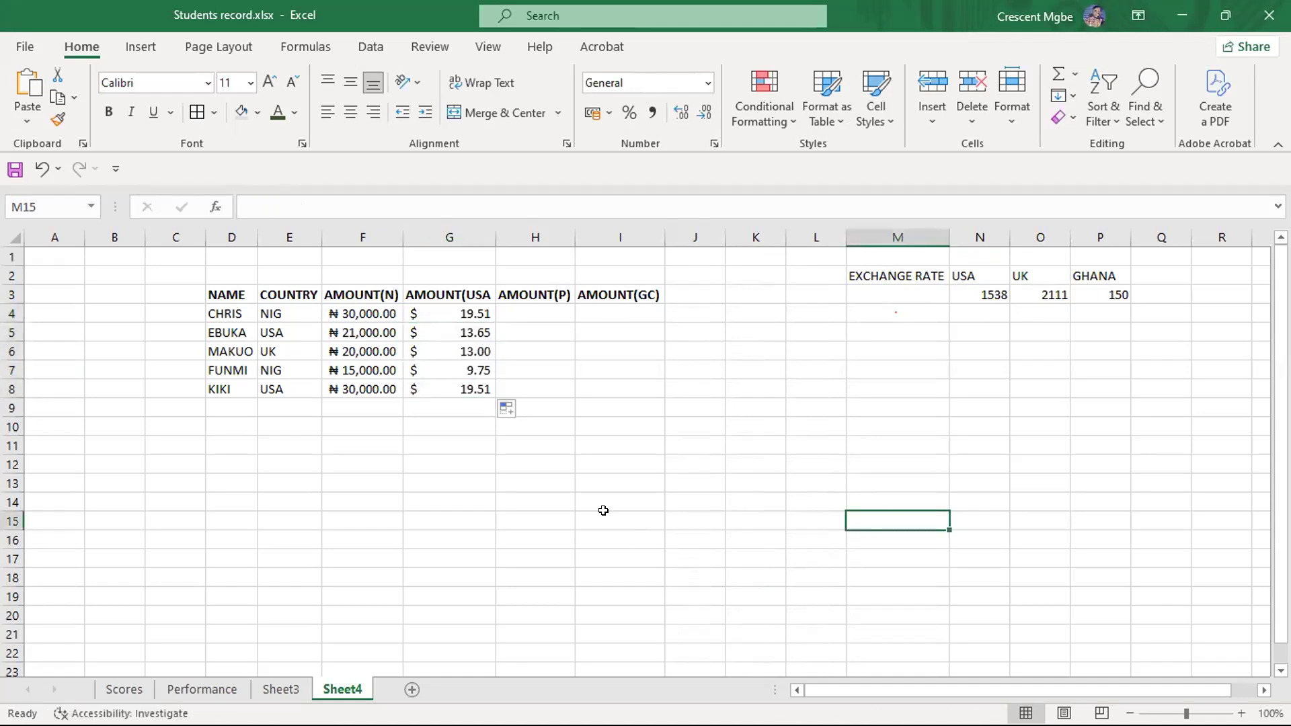
pyautogui.click(460, 309)
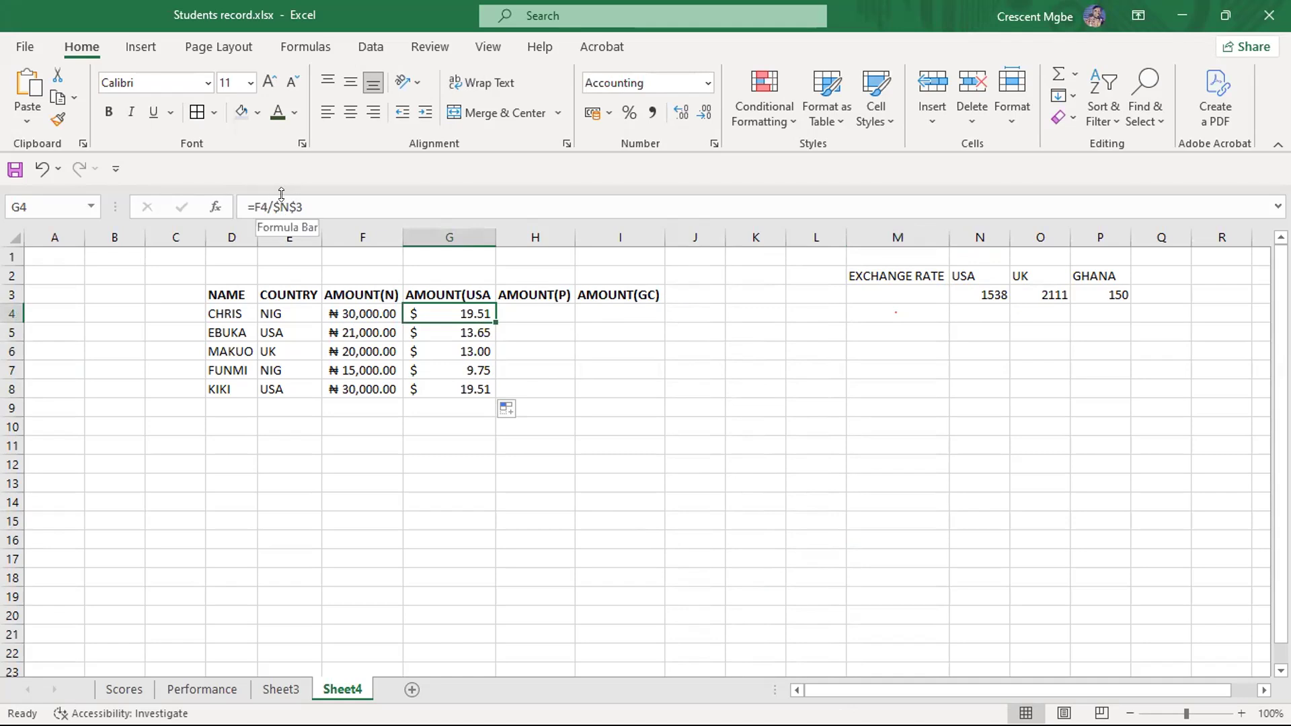
pyautogui.click(478, 331)
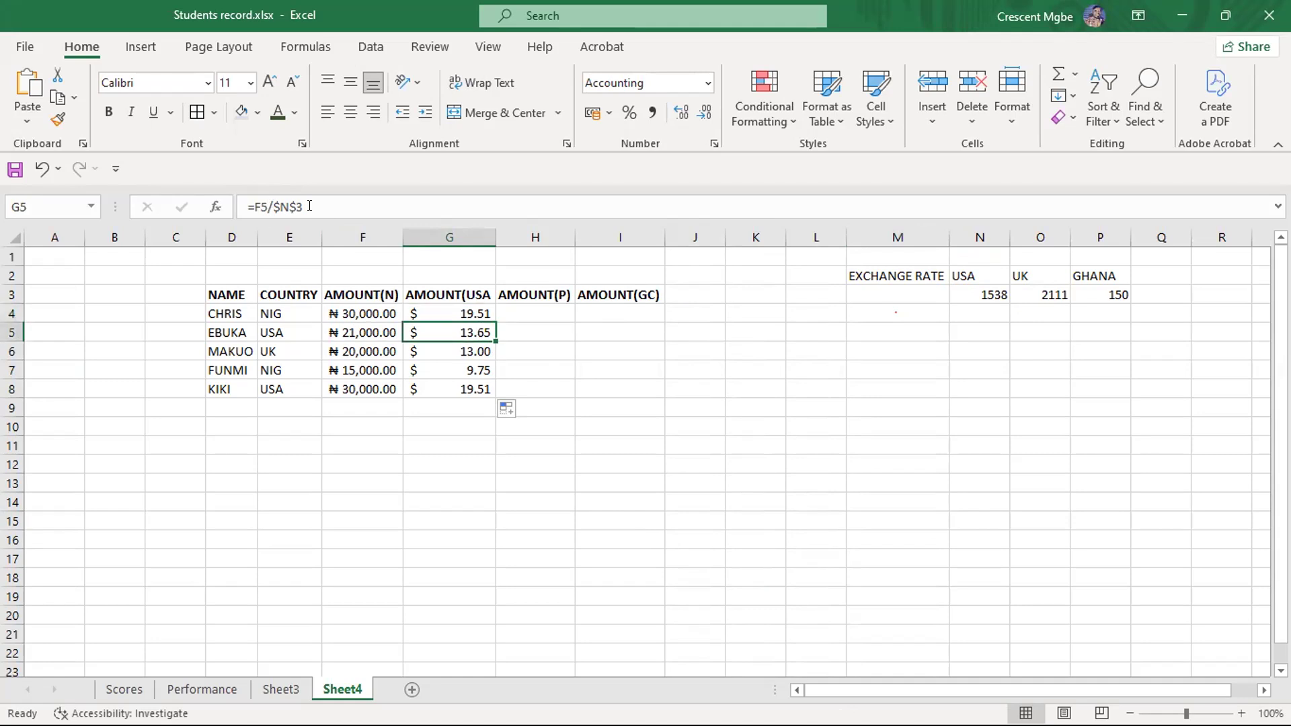
pyautogui.click(444, 351)
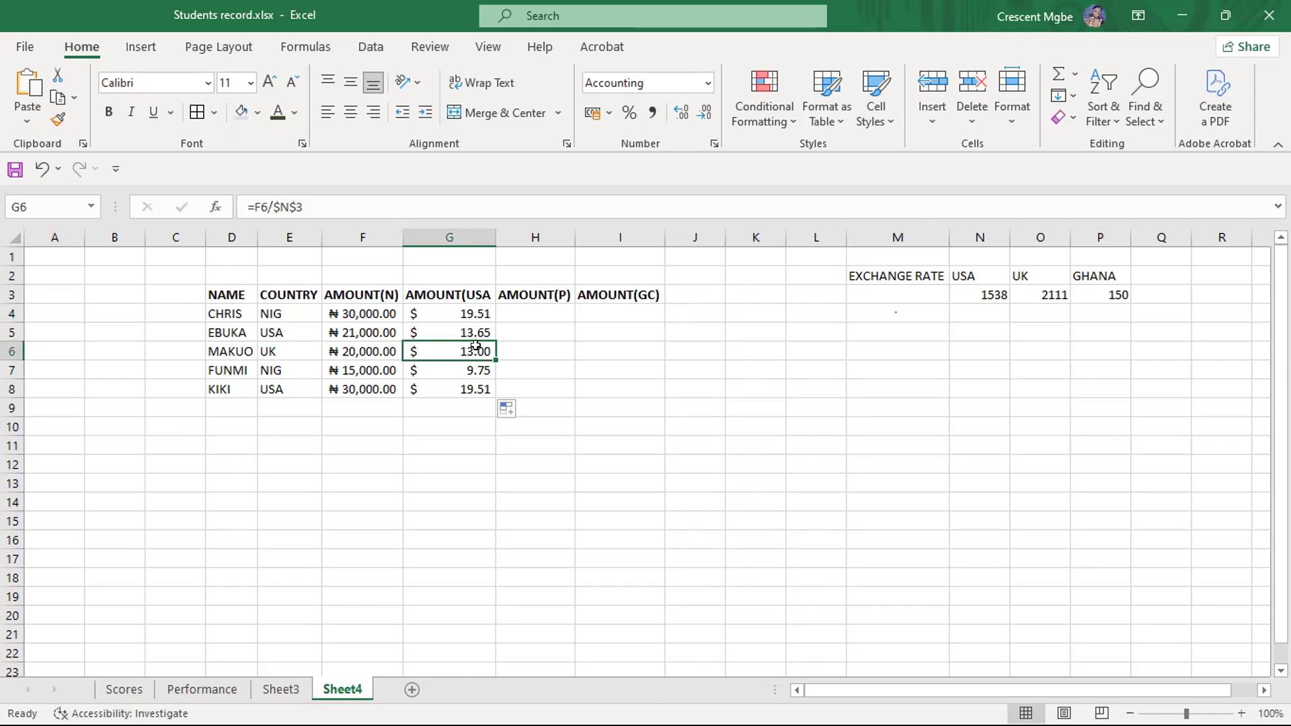
pyautogui.click(412, 370)
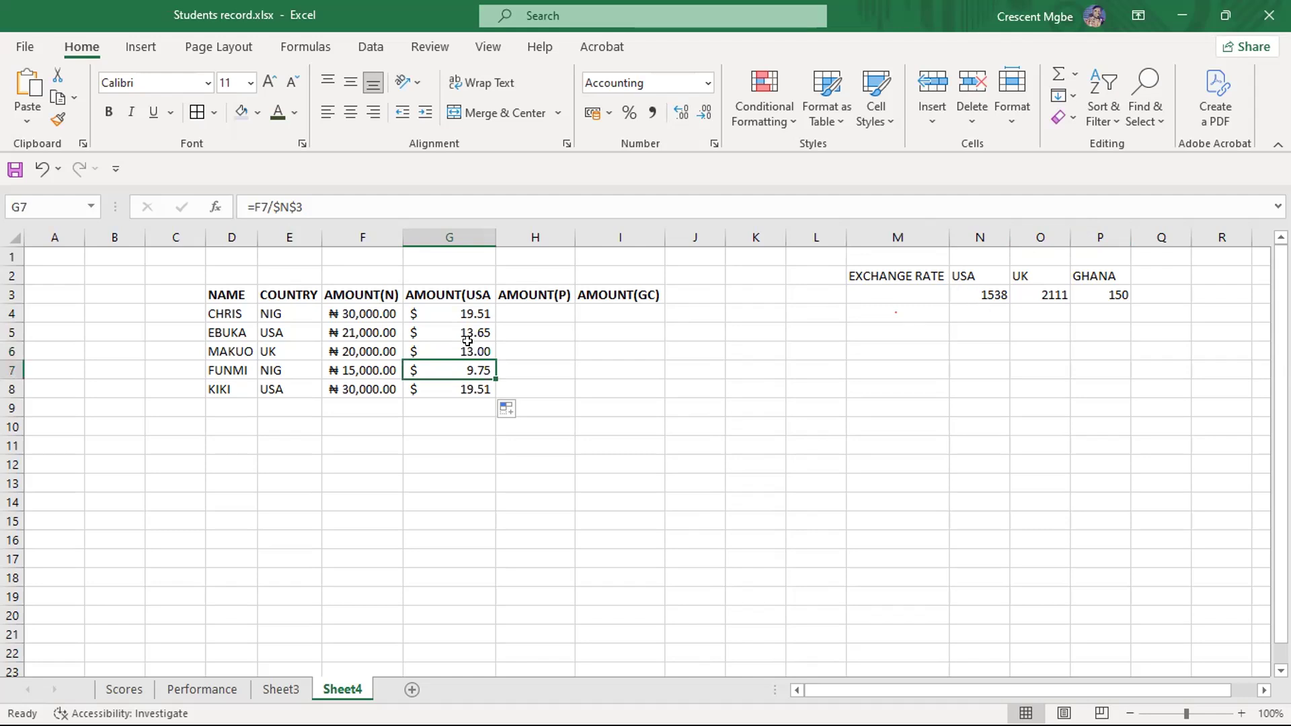
# - Set the USA exchange rate in N3 to 1600 and check the converted amount in G4
pyautogui.doubleClick(994, 293)
pyautogui.press('BackSpace')
pyautogui.press('BackSpace')
pyautogui.press('Delete')
pyautogui.write('60')
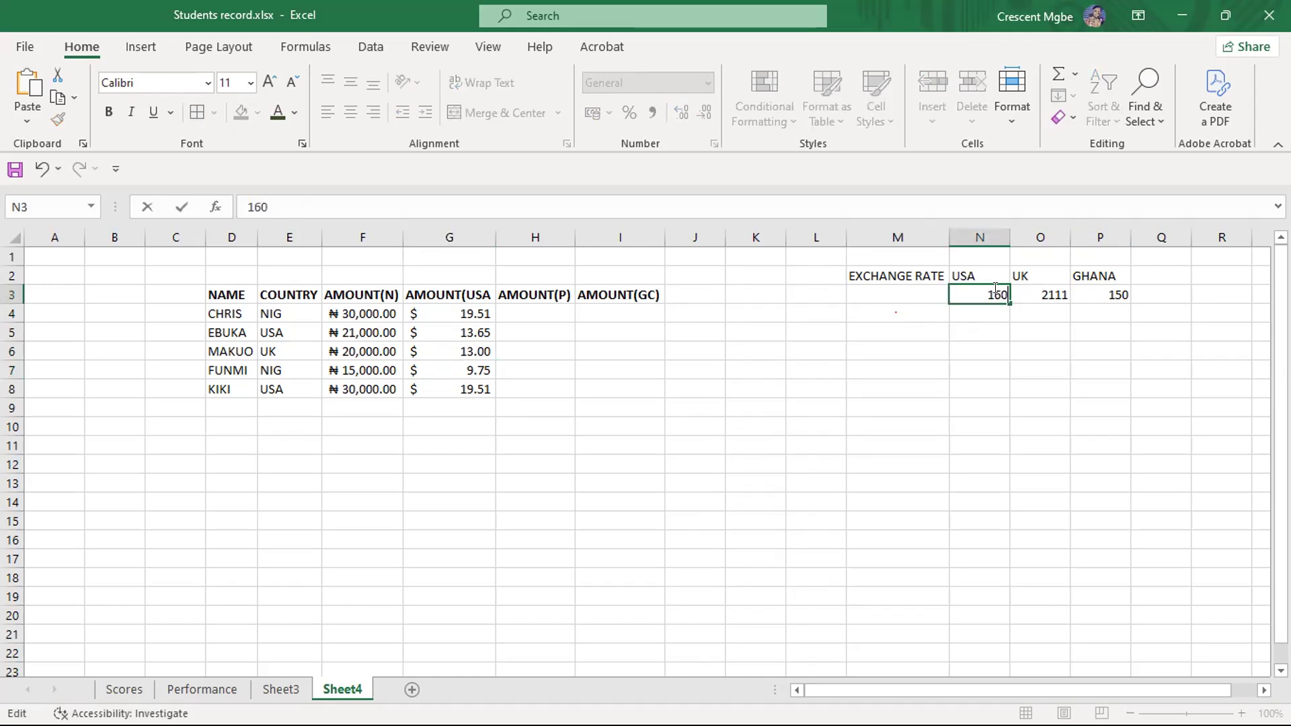
pyautogui.write('0')
pyautogui.click(1036, 402)
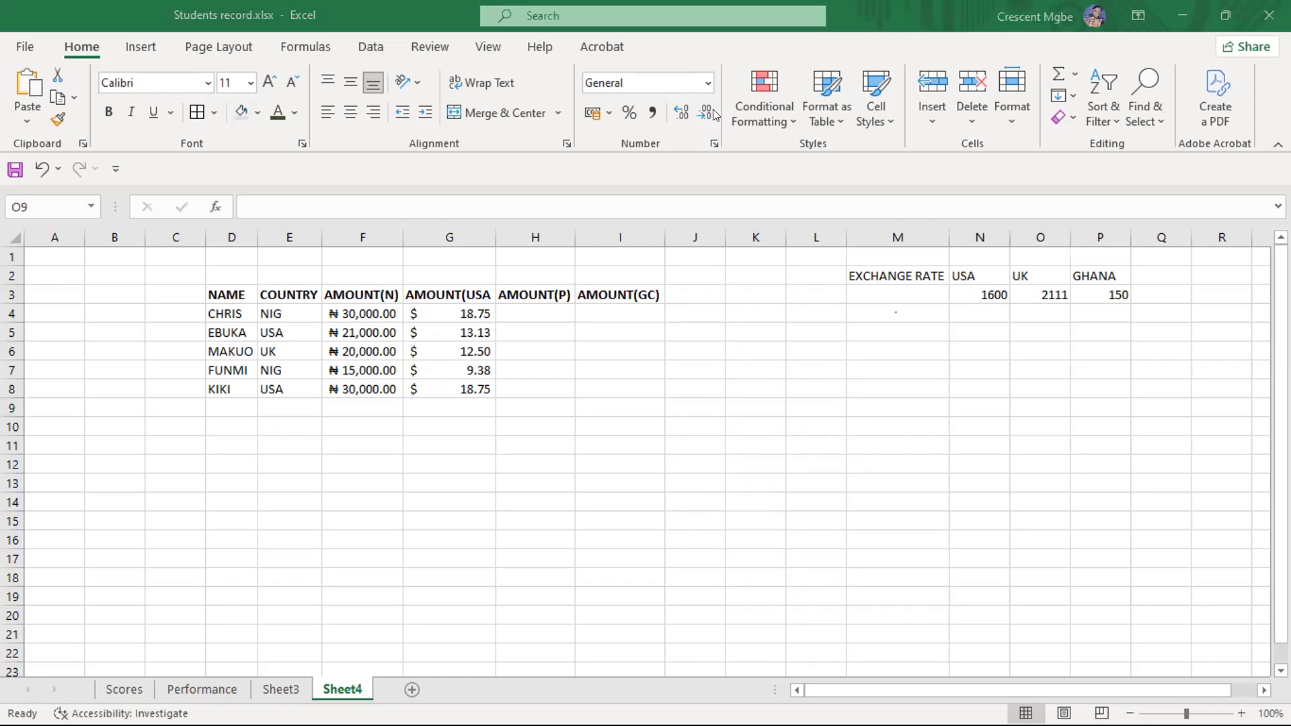
pyautogui.click(451, 307)
pyautogui.click(451, 307)
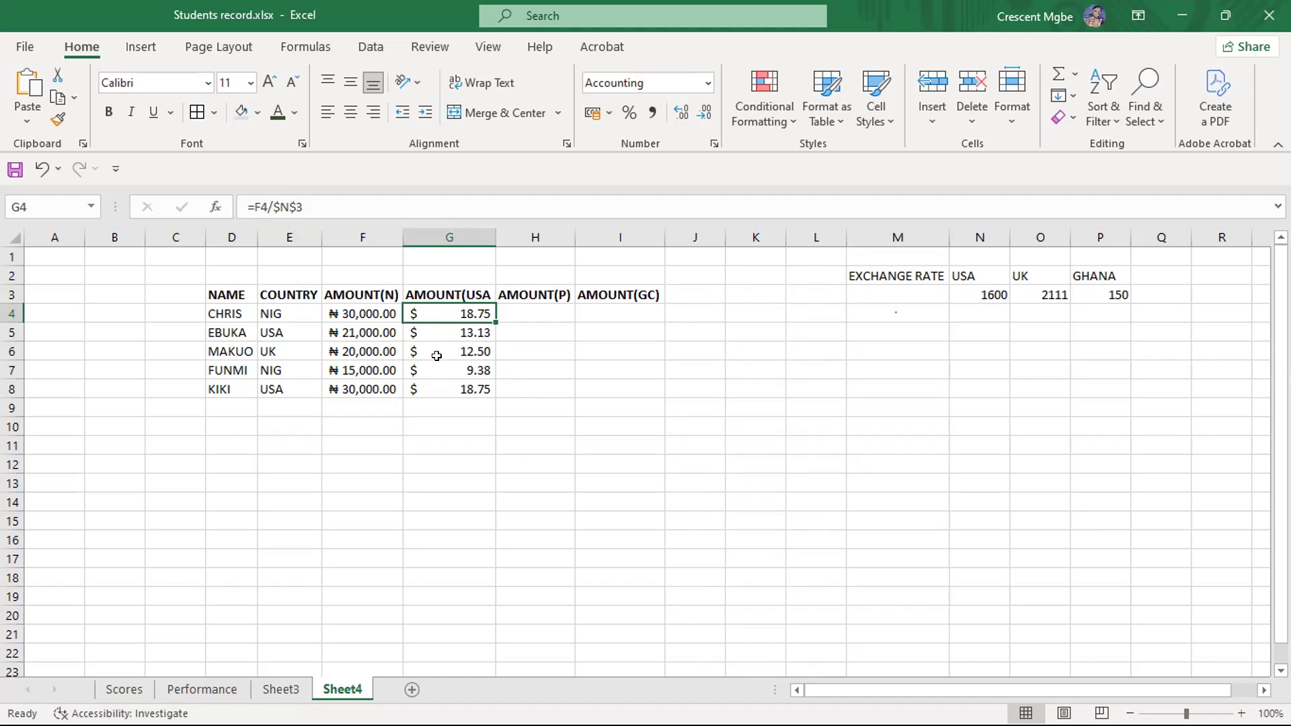
pyautogui.click(563, 314)
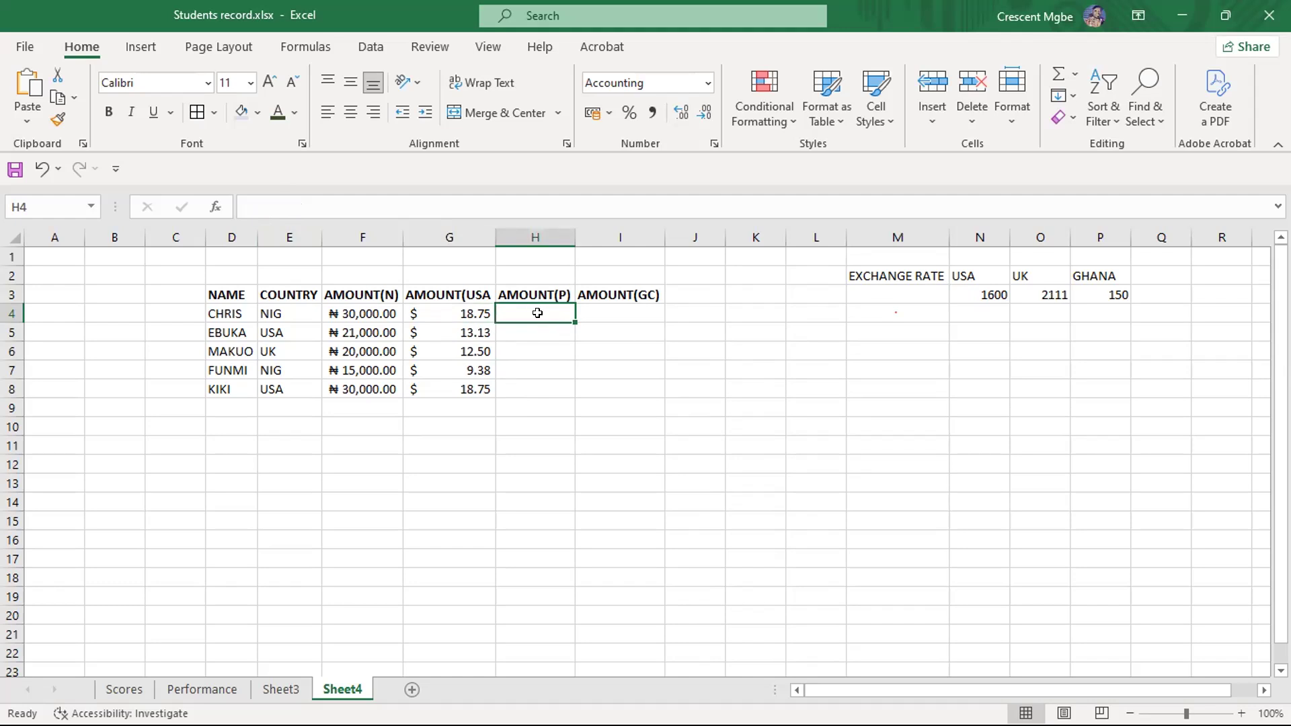
pyautogui.write('=')
pyautogui.click(376, 310)
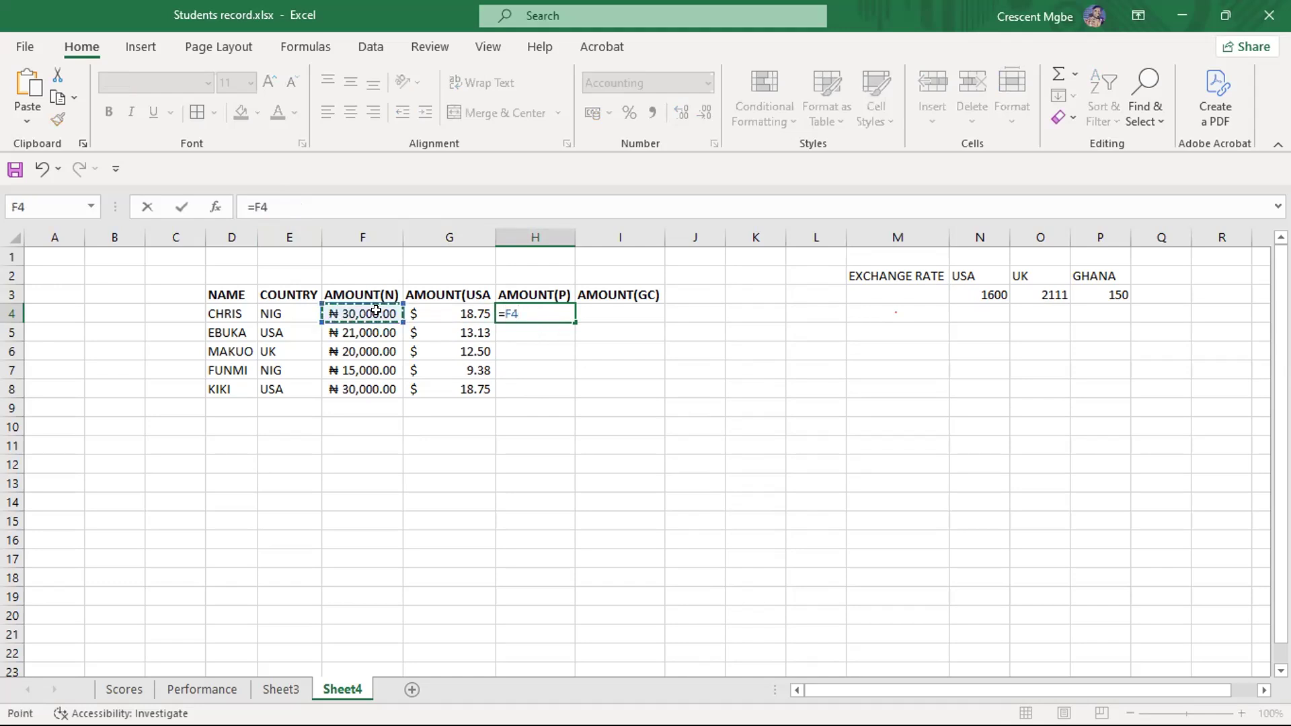
pyautogui.write('/')
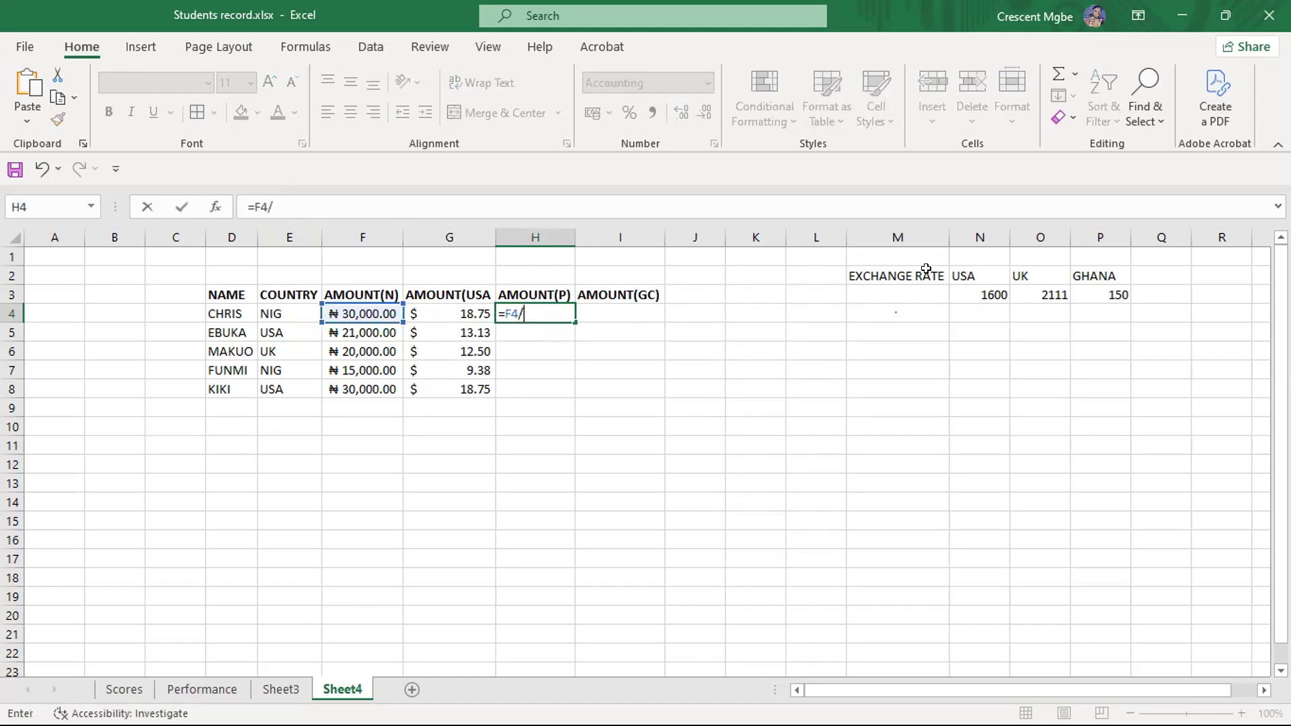
pyautogui.click(1046, 294)
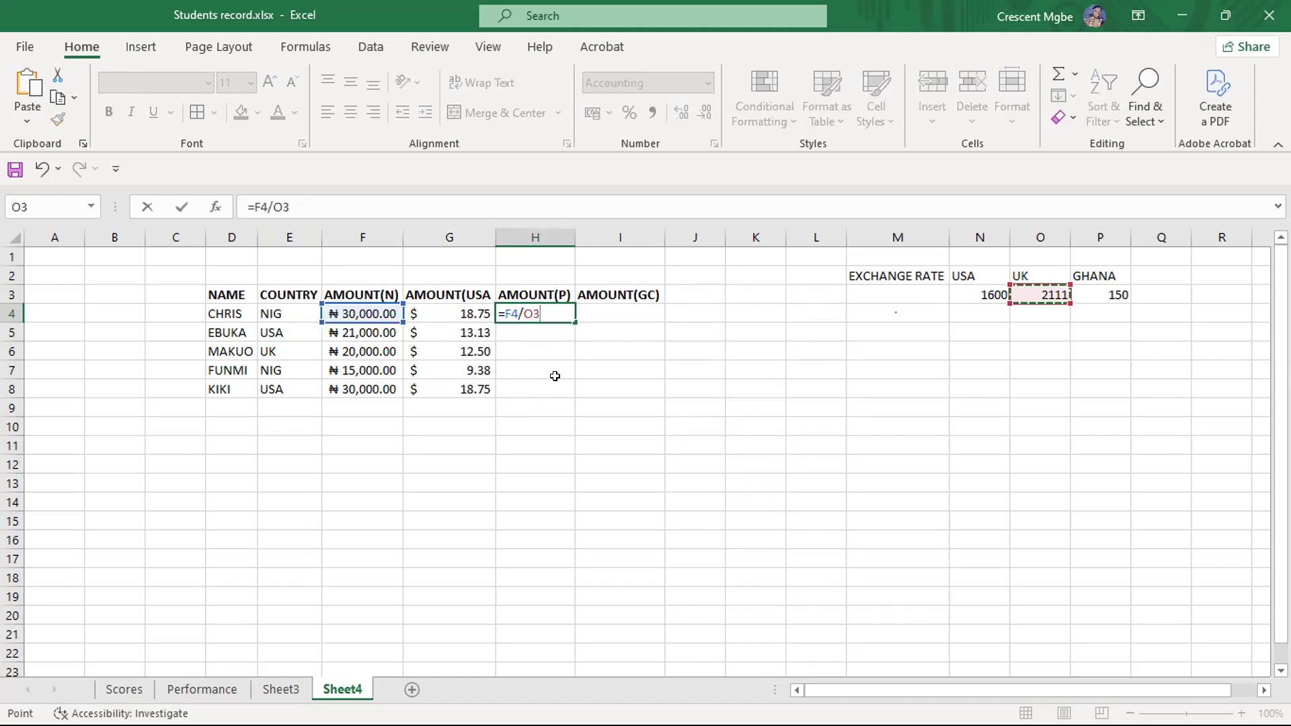
pyautogui.press('BackSpace')
pyautogui.press('BackSpace')
pyautogui.press('BackSpace')
pyautogui.press('BackSpace')
pyautogui.press('BackSpace')
pyautogui.press('BackSpace')
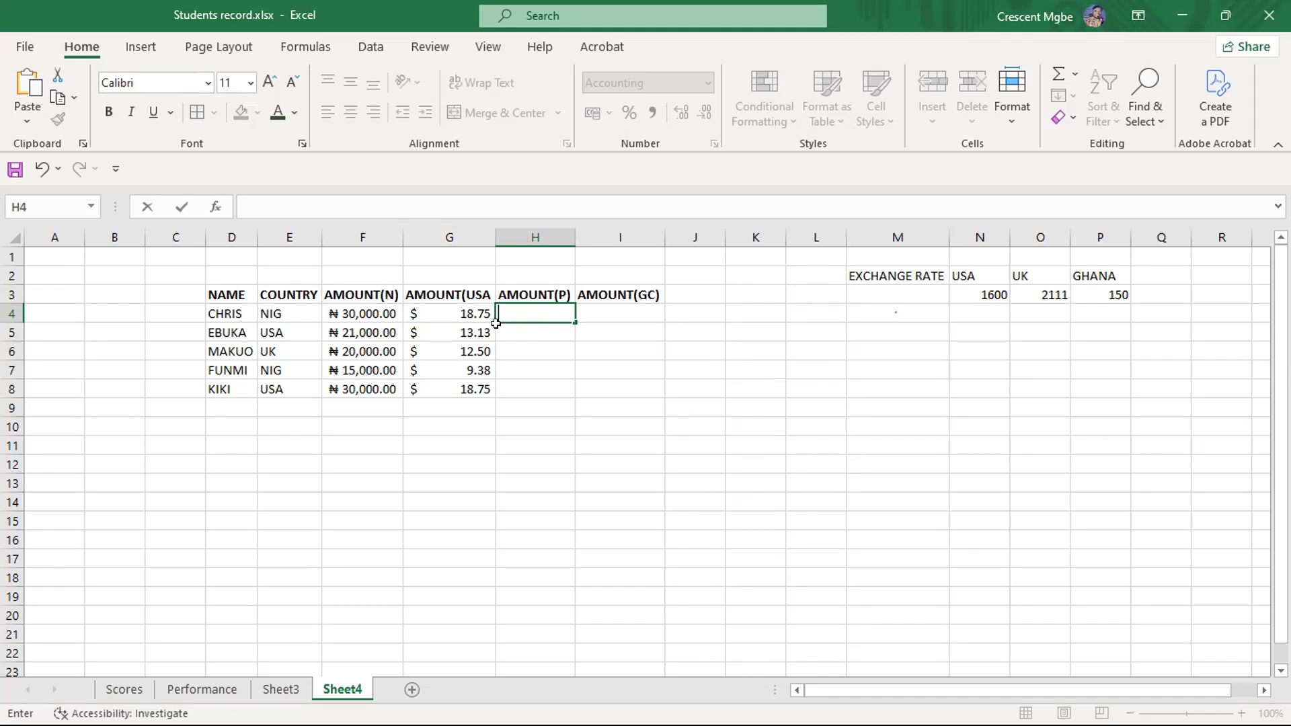
# - Fill the G4 formula across the AMOUNT(P) and AMOUNT(GC) columns through I4
pyautogui.click(466, 309)
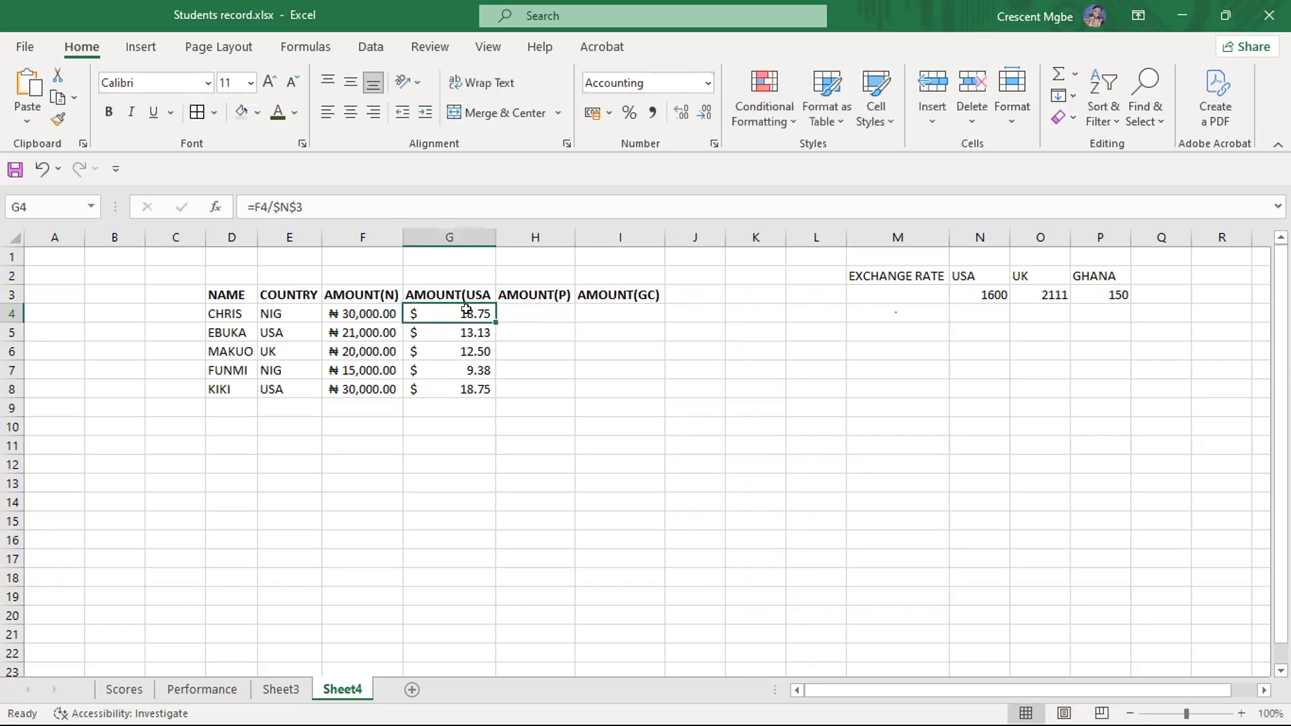
pyautogui.click(124, 689)
pyautogui.scroll(-4, 615, 352)
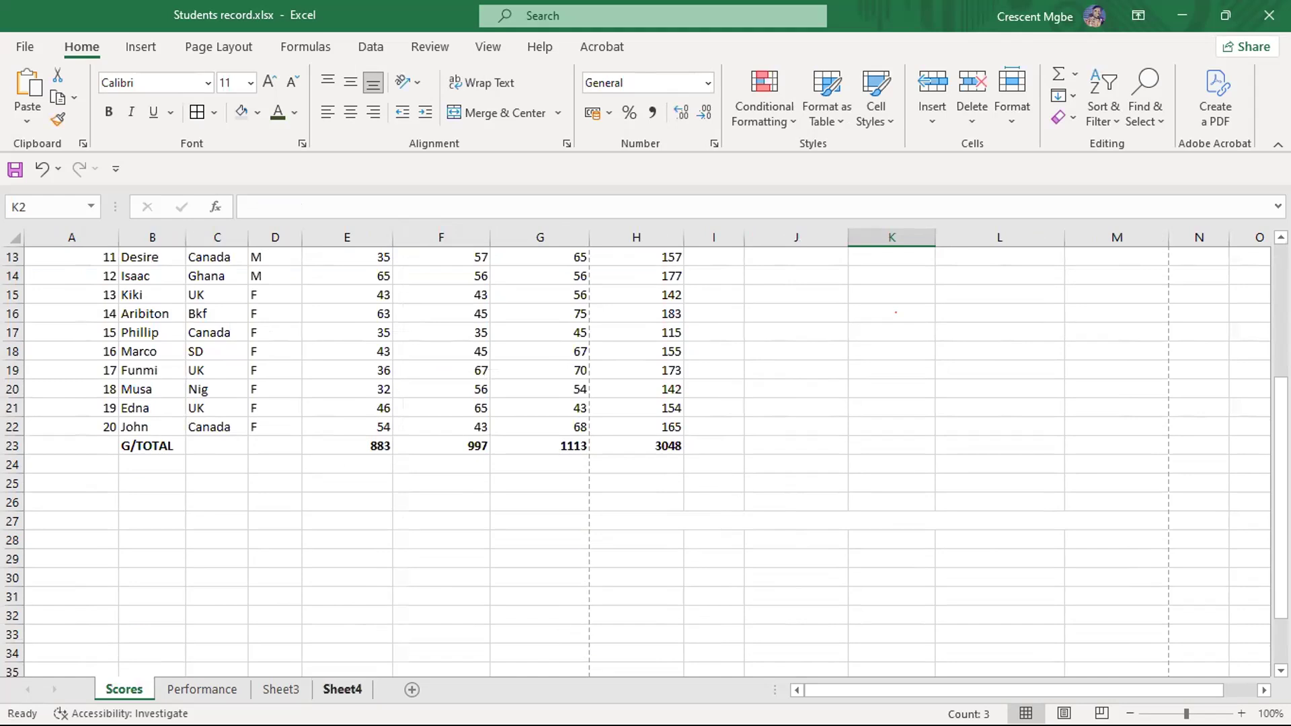
pyautogui.click(346, 689)
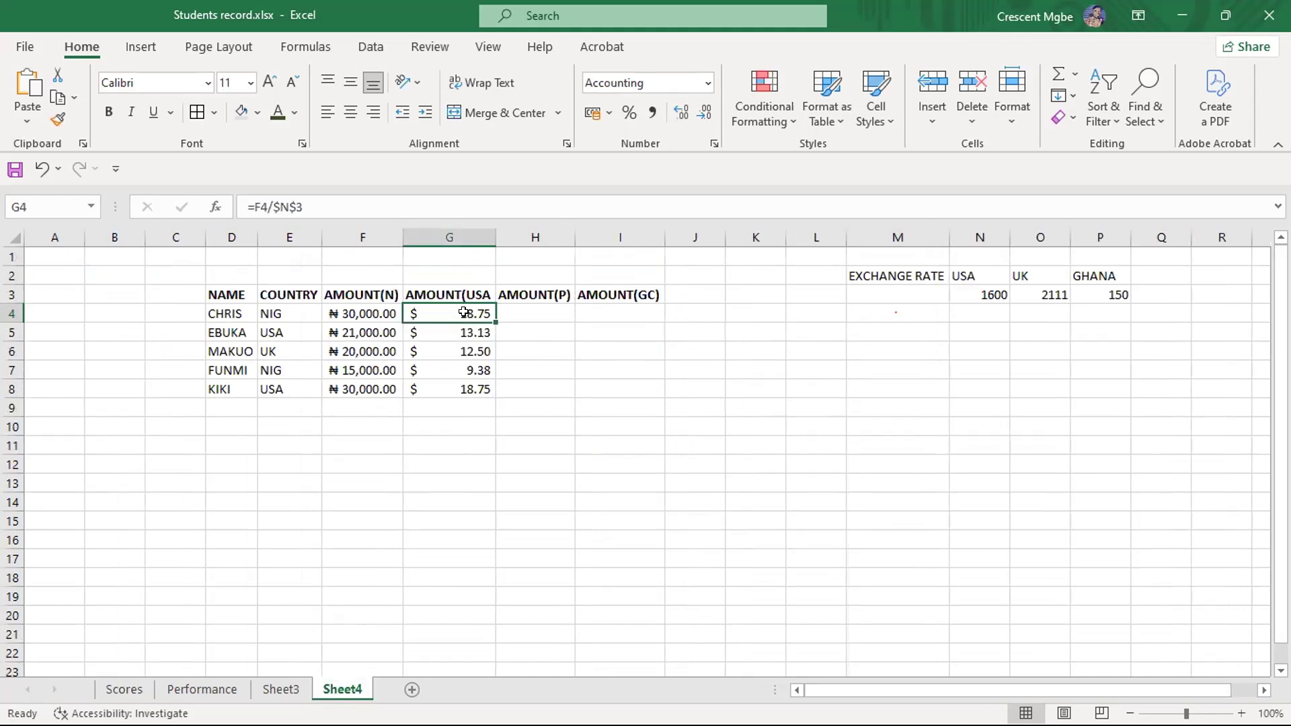
pyautogui.moveTo(496, 322); pyautogui.dragTo(633, 316)
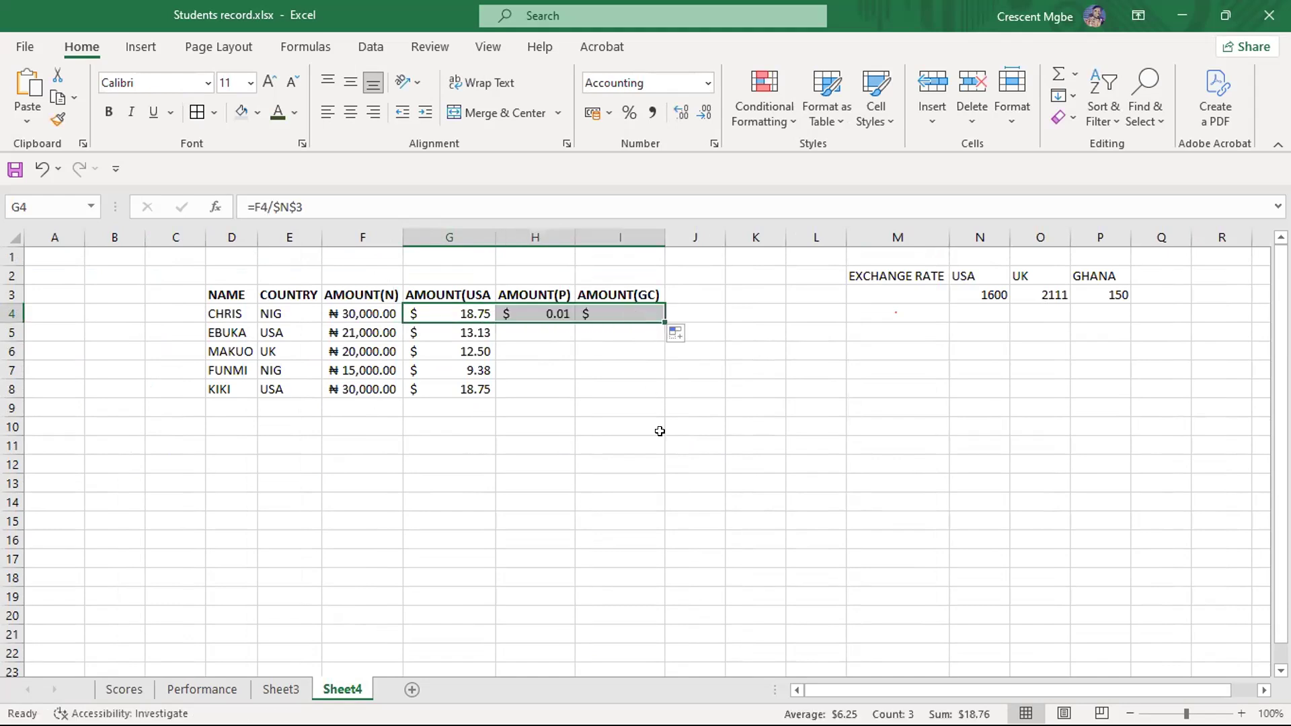
# - Compare the formulas in G4, H4 and I4 with the USA exchange rate cell N3
pyautogui.click(749, 477)
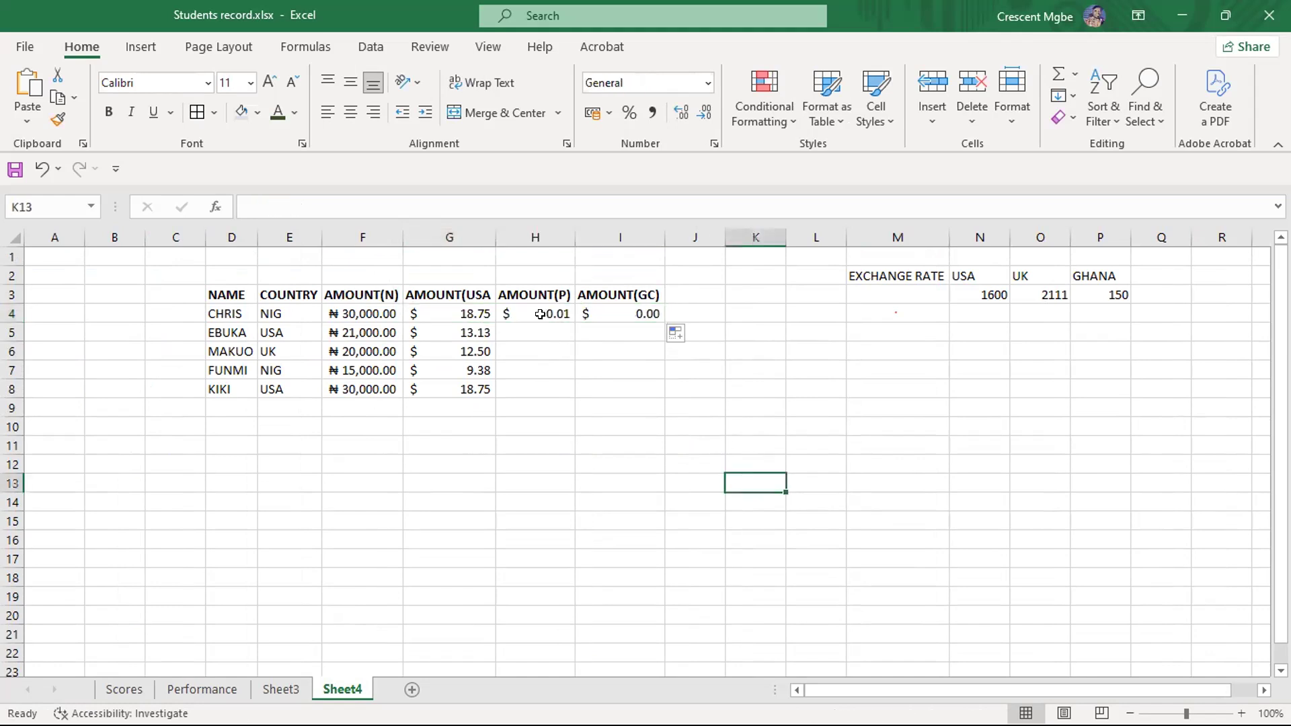
pyautogui.click(453, 312)
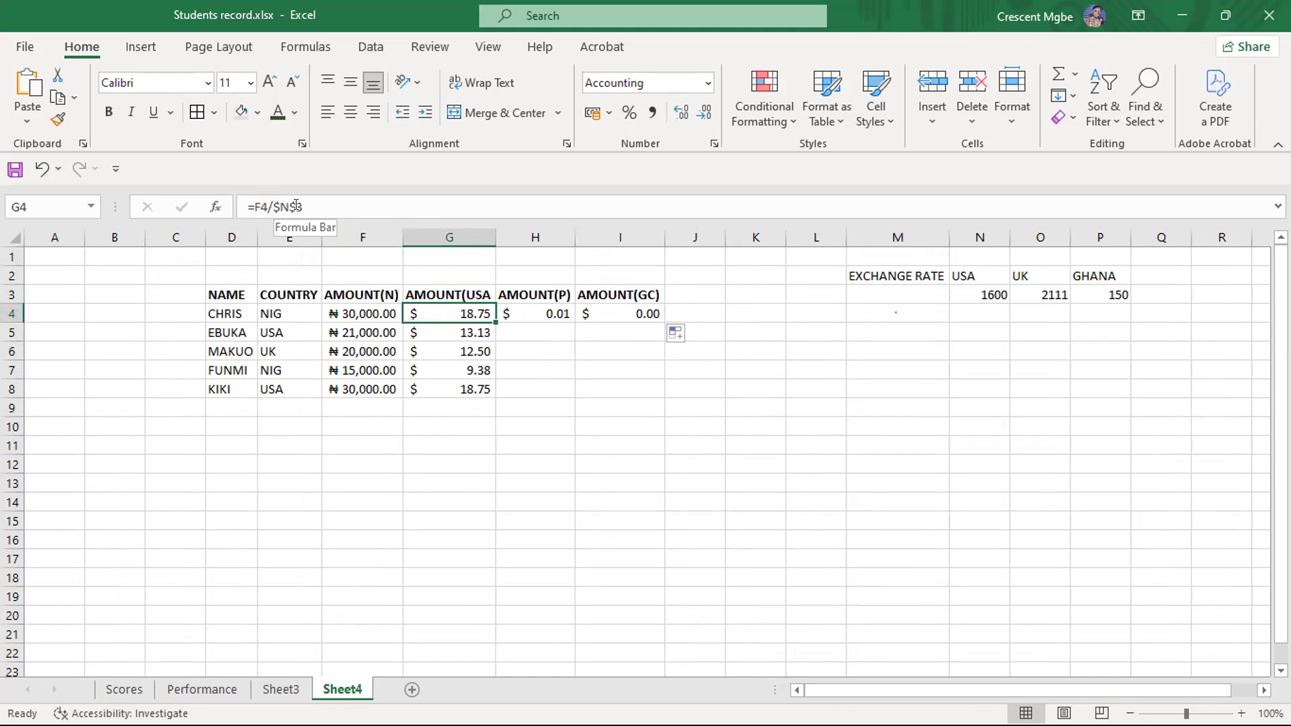
pyautogui.click(962, 298)
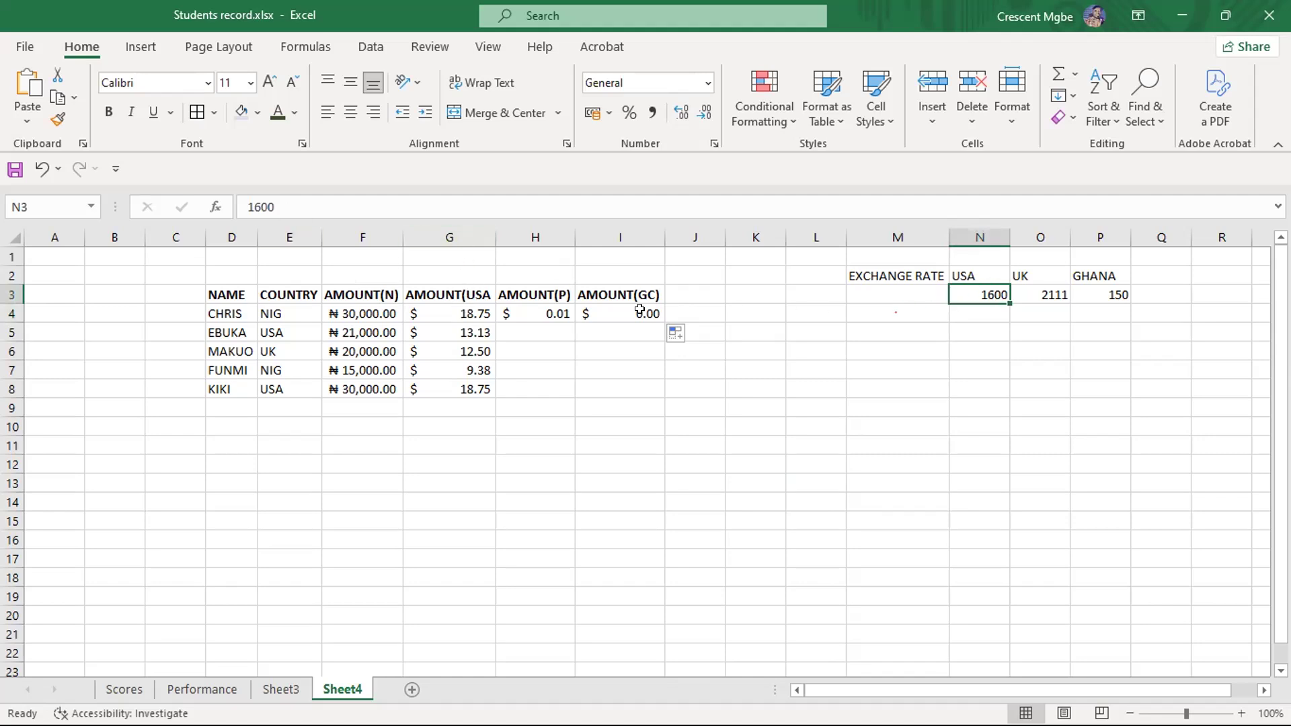
pyautogui.click(548, 311)
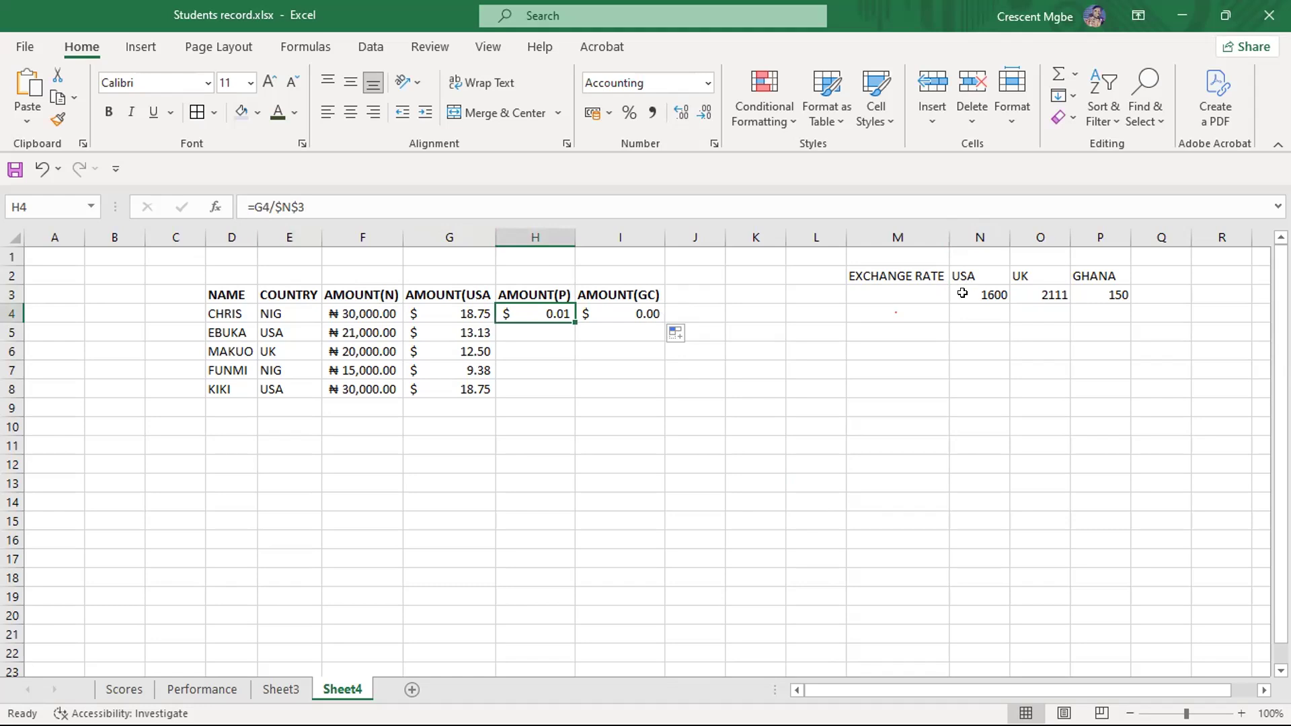
pyautogui.click(625, 313)
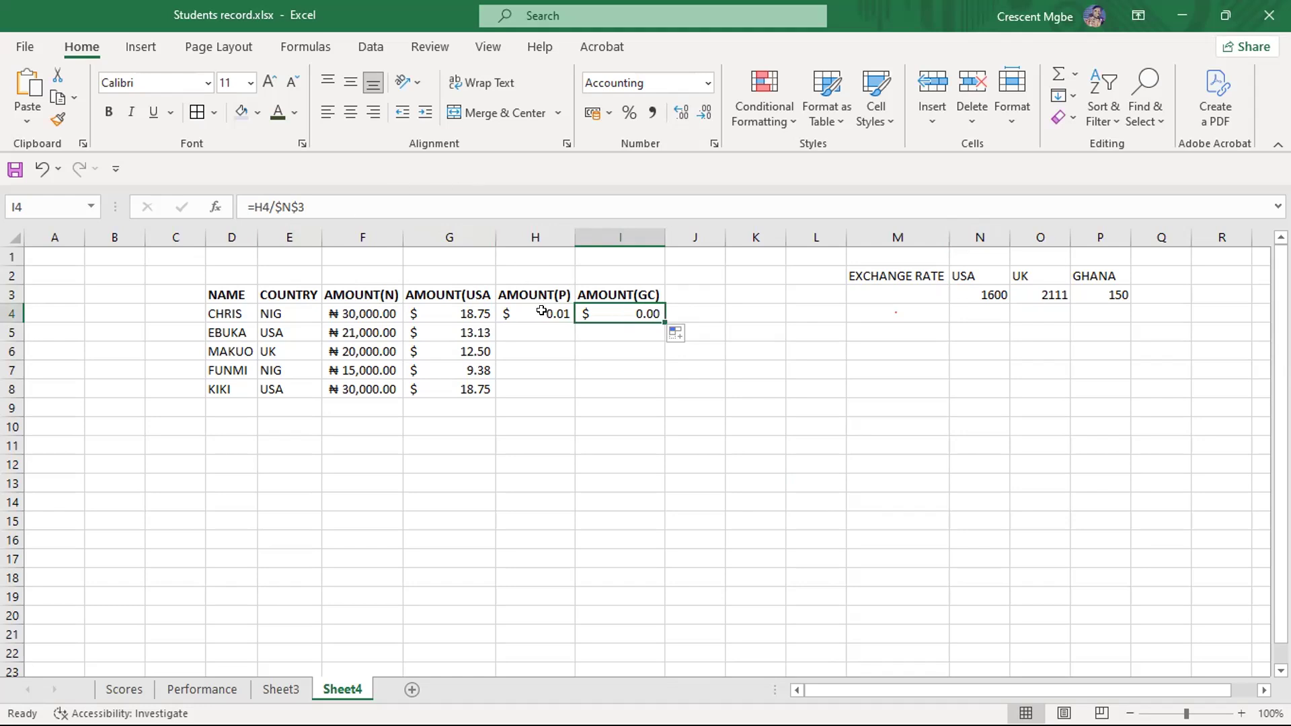
pyautogui.click(434, 311)
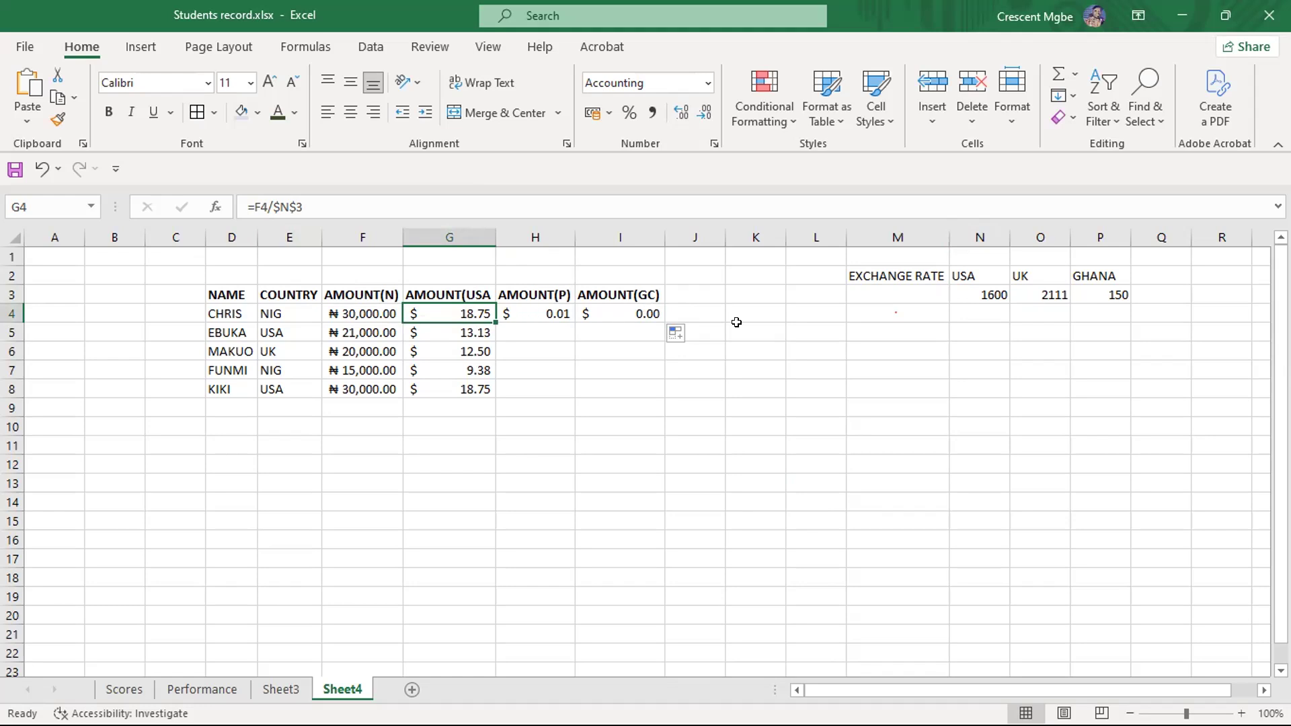
# - Clear the filled formulas from I4 and H4 in the AMOUNT(GC) and AMOUNT(P) columns
pyautogui.click(625, 310)
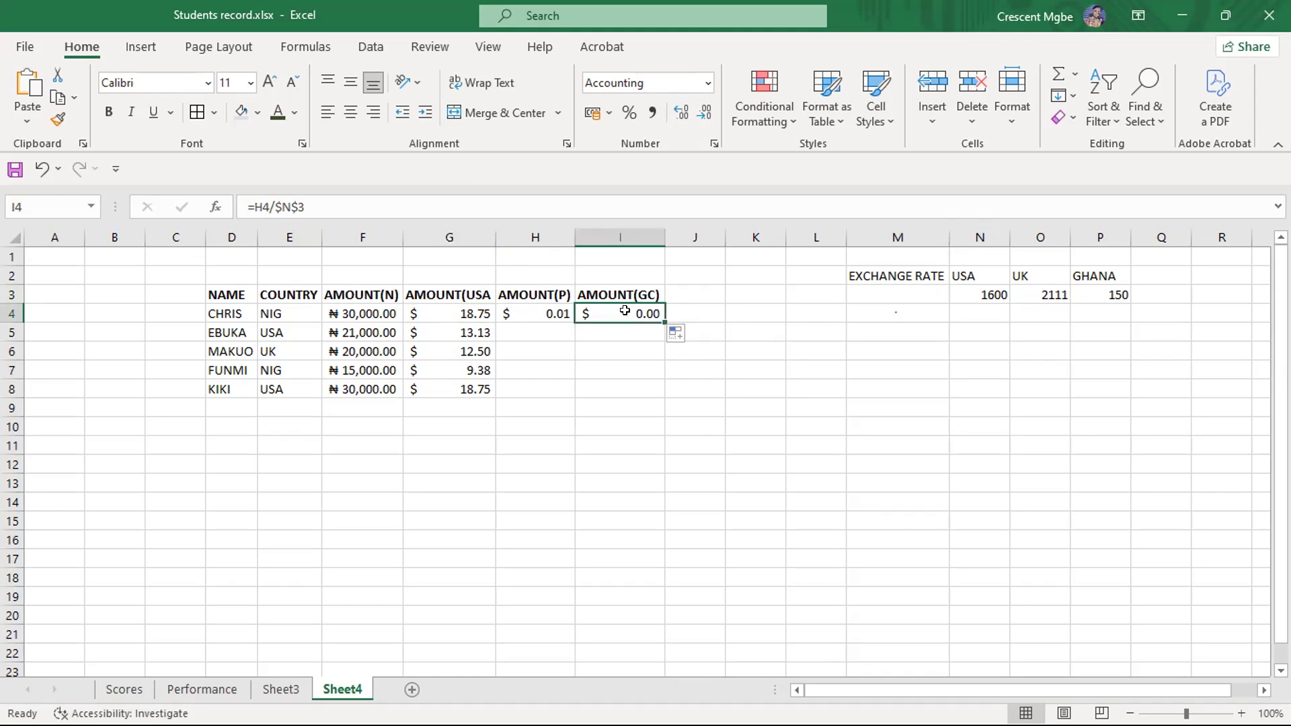
pyautogui.press('Delete')
pyautogui.click(549, 310)
pyautogui.press('Delete')
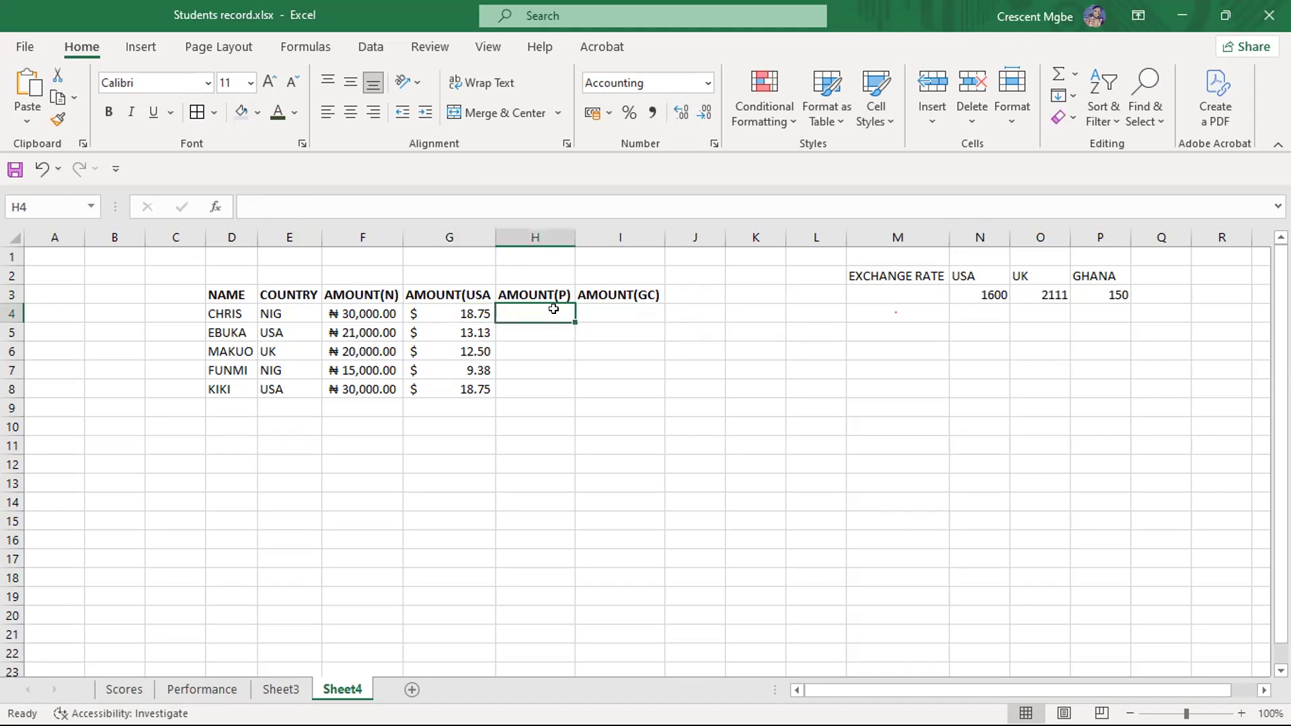
# - Examine which exchange rate in N3, O3 and P3 each AMOUNT column needs, starting from the G4 formula
pyautogui.click(443, 312)
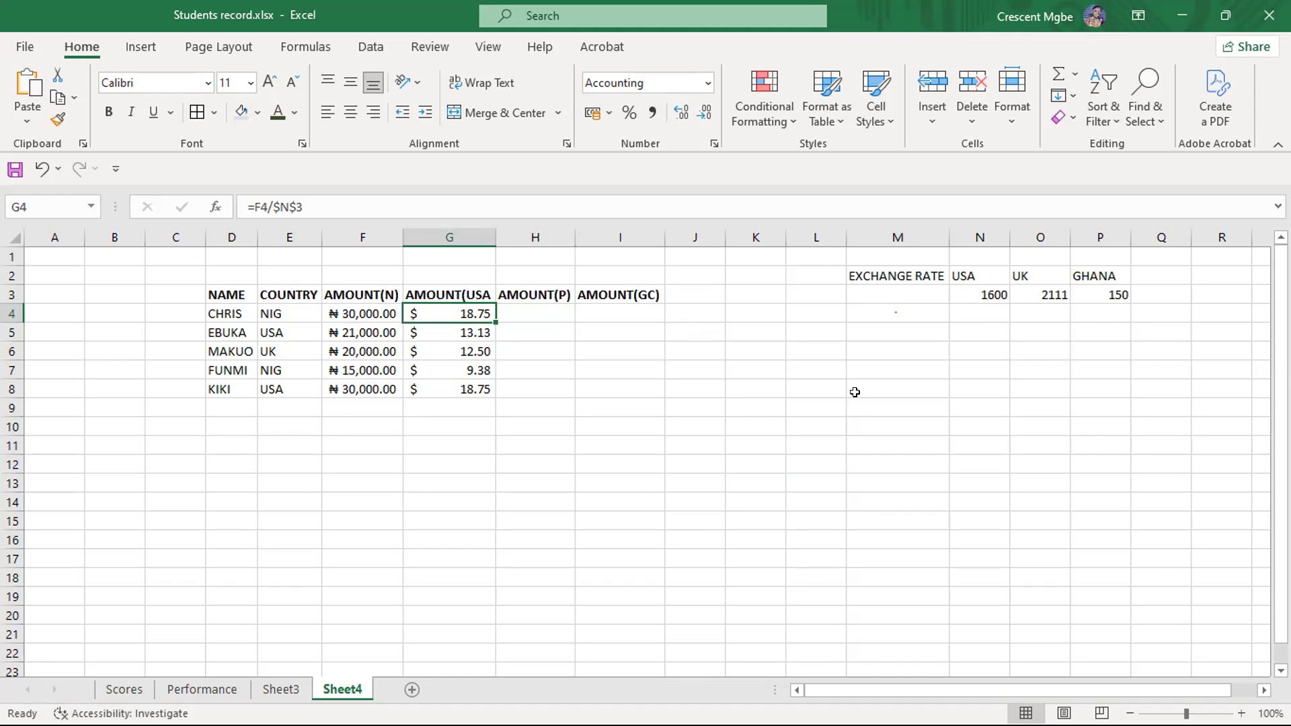
pyautogui.click(551, 311)
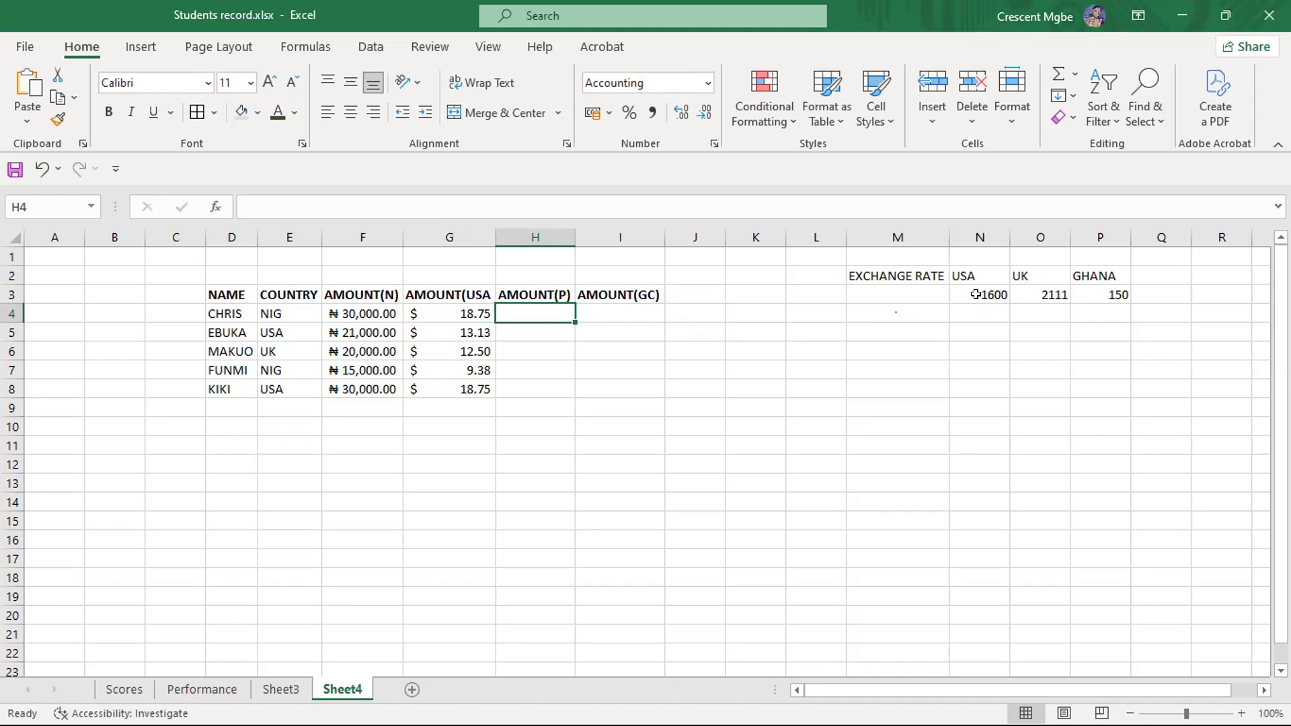
pyautogui.click(437, 312)
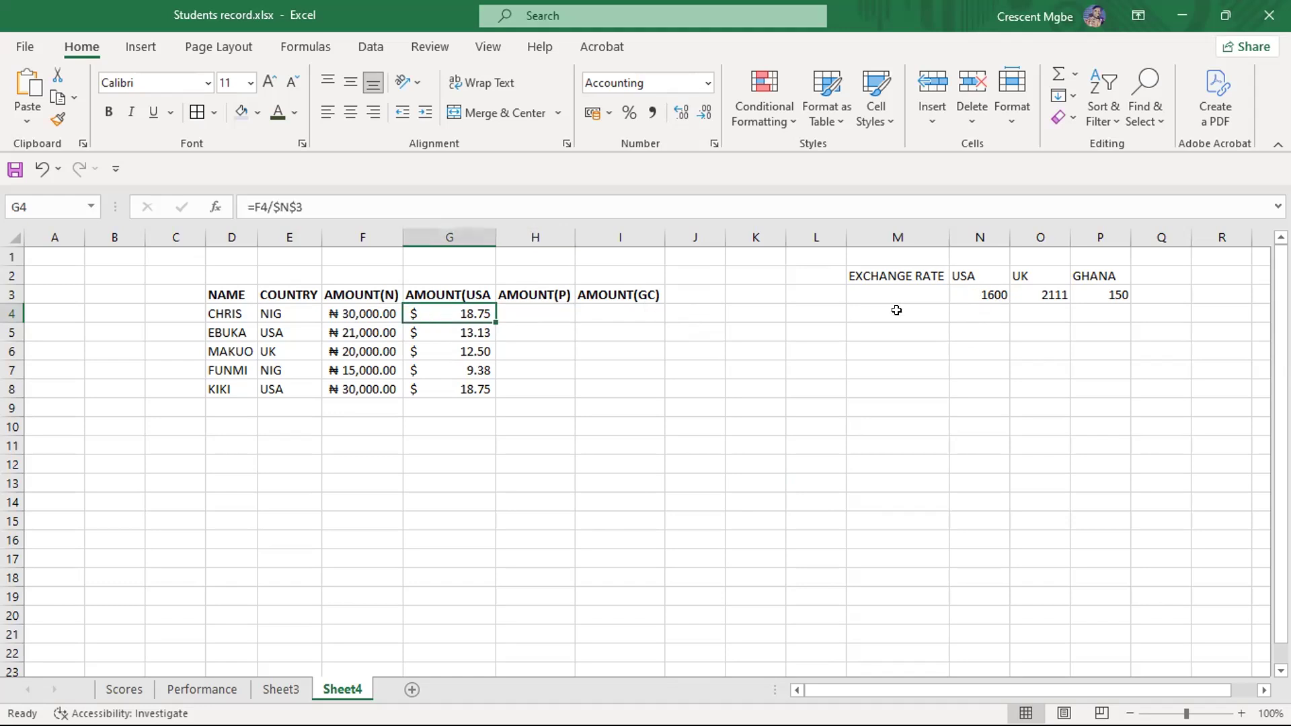
pyautogui.click(982, 292)
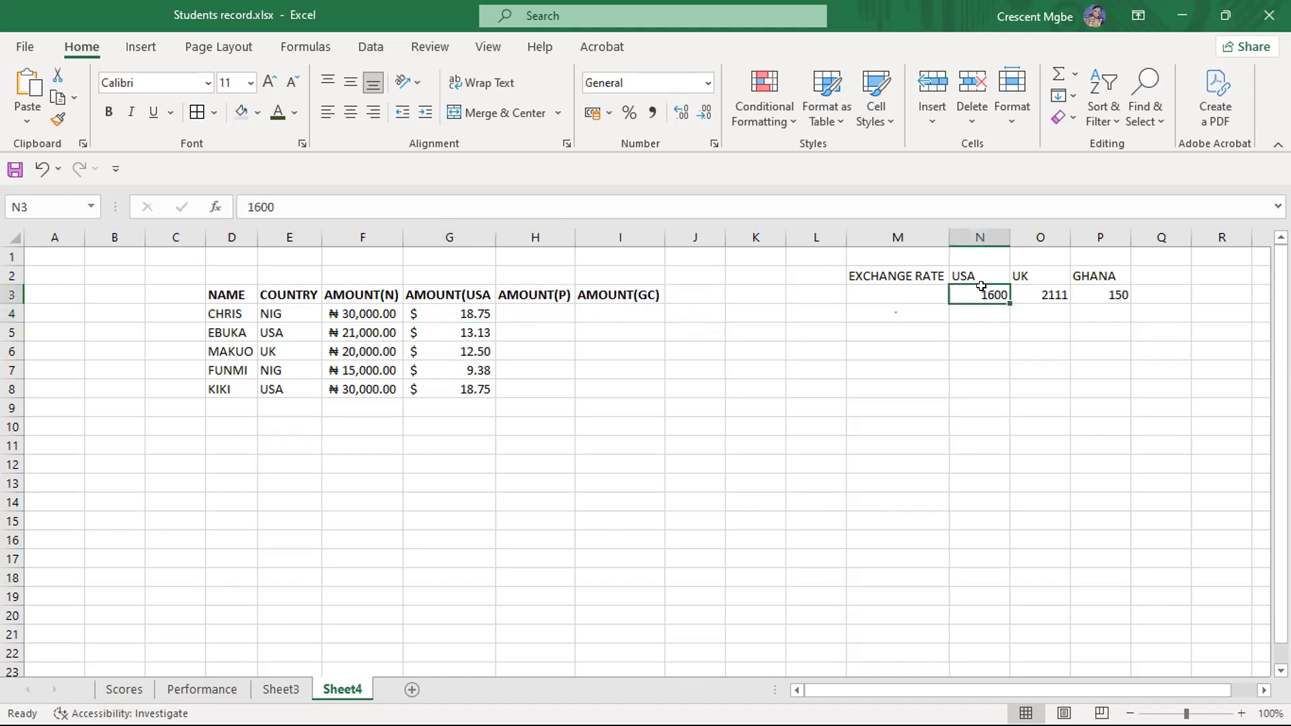
pyautogui.click(543, 309)
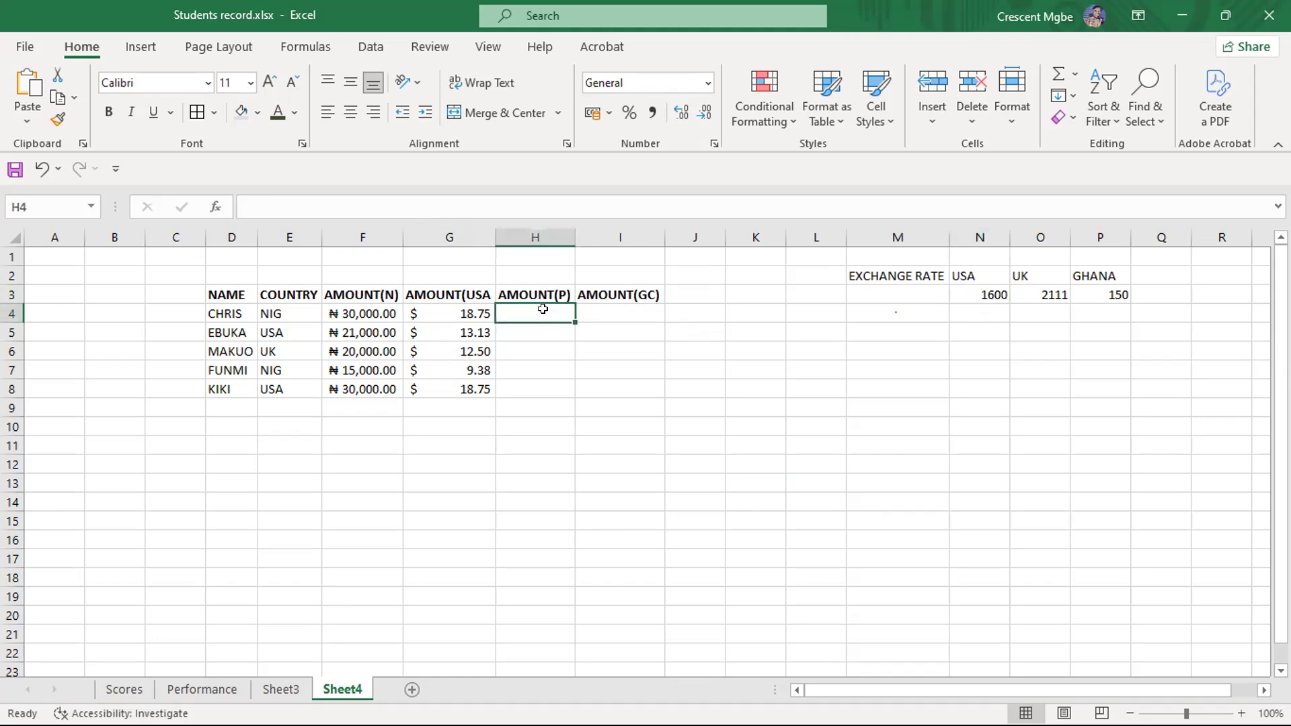
pyautogui.click(1038, 295)
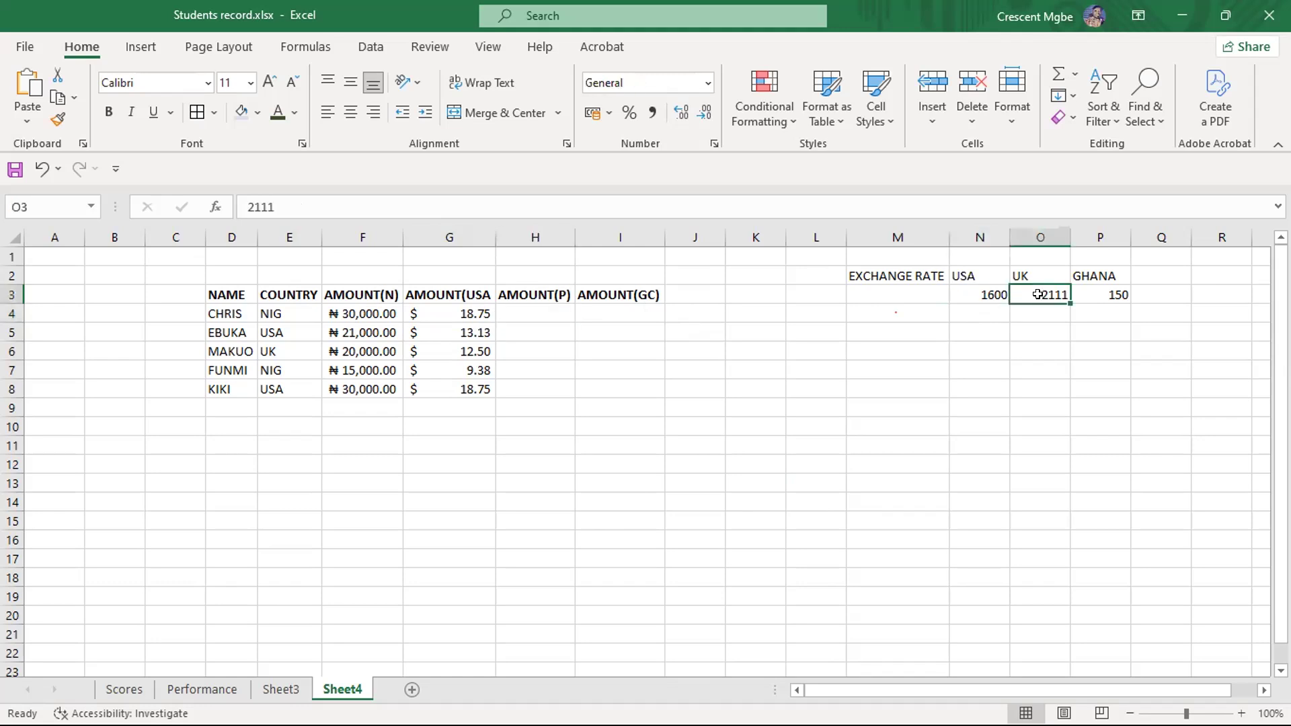
pyautogui.click(600, 313)
pyautogui.click(1099, 294)
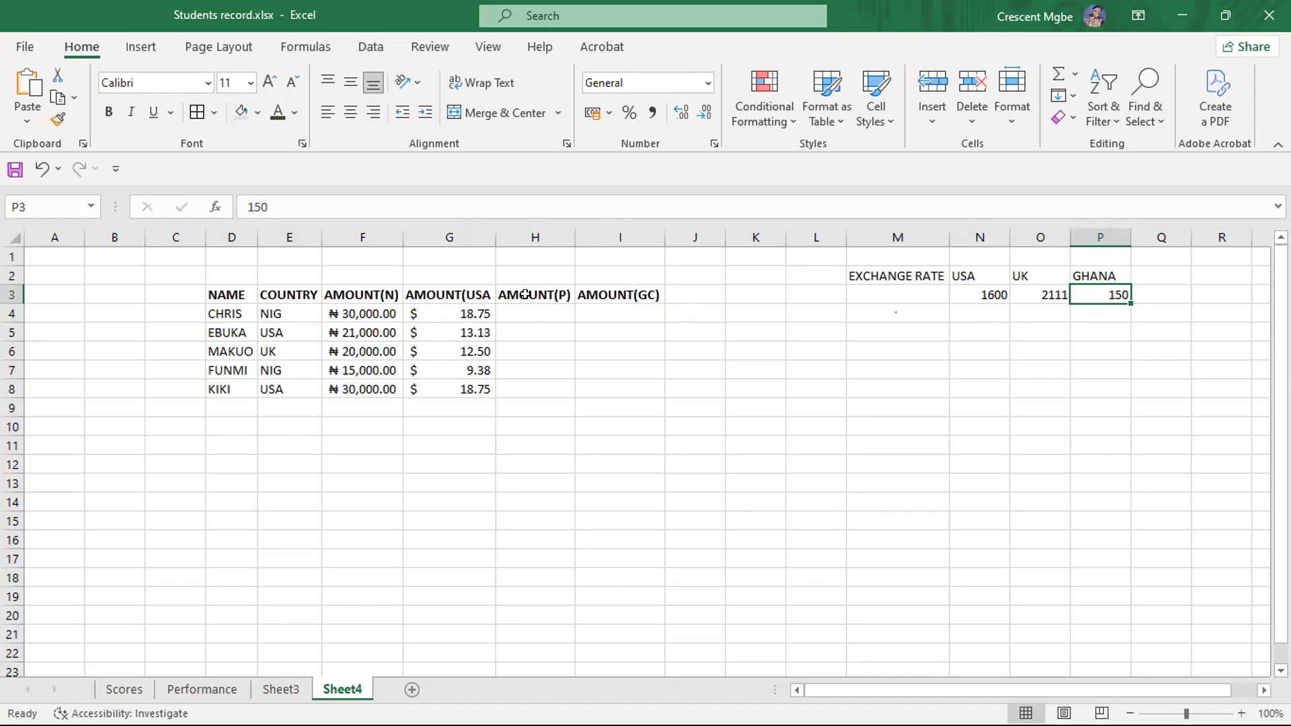
pyautogui.click(533, 332)
pyautogui.click(535, 351)
pyautogui.click(537, 390)
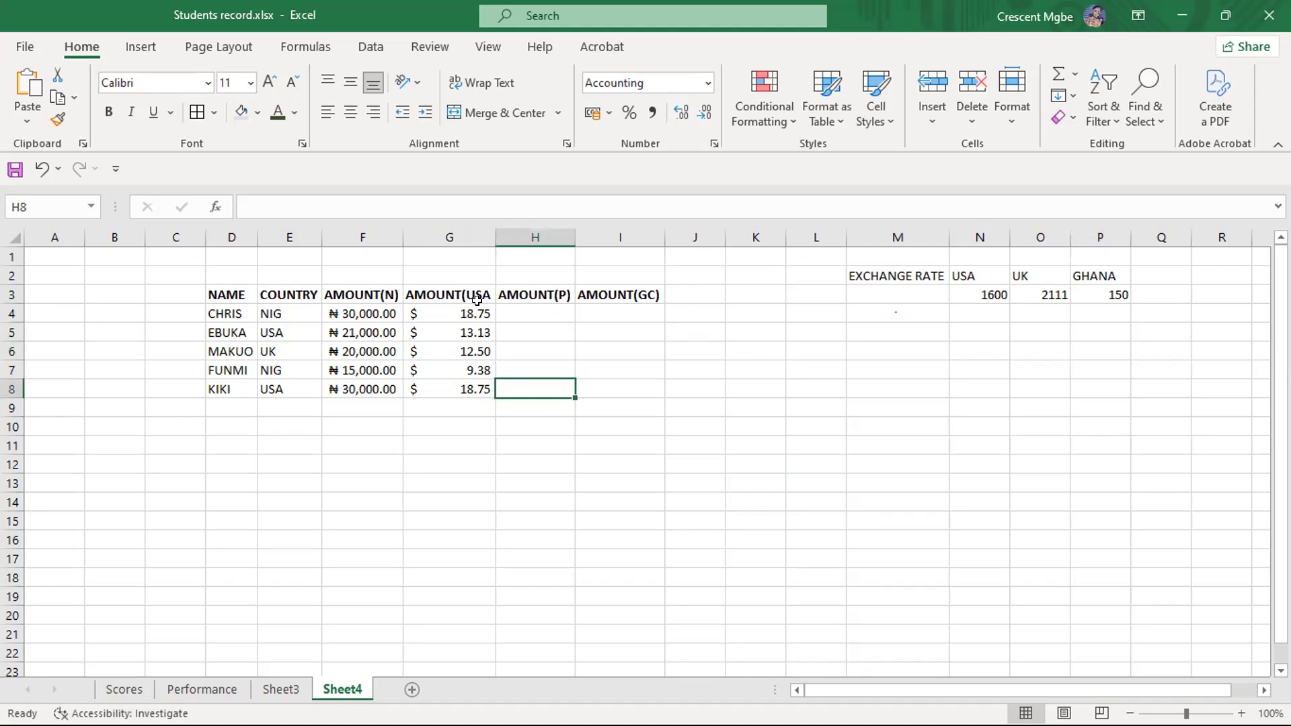
pyautogui.click(467, 317)
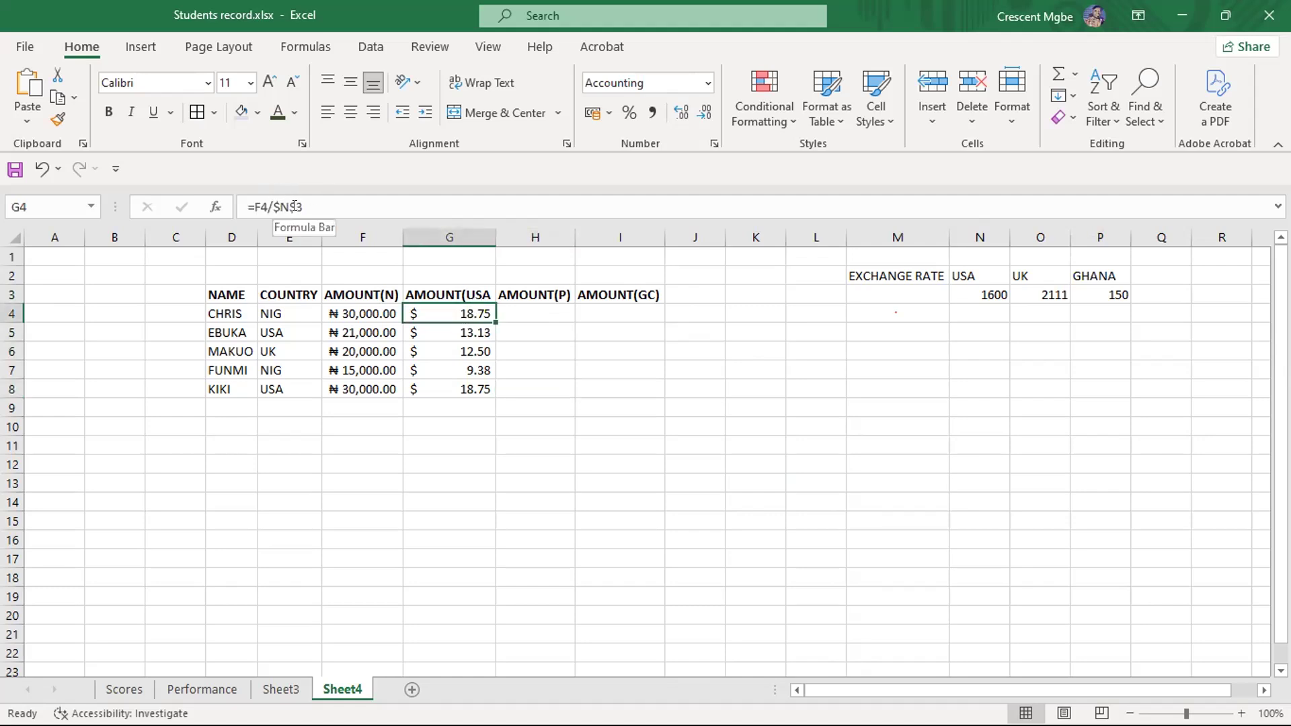
pyautogui.click(978, 286)
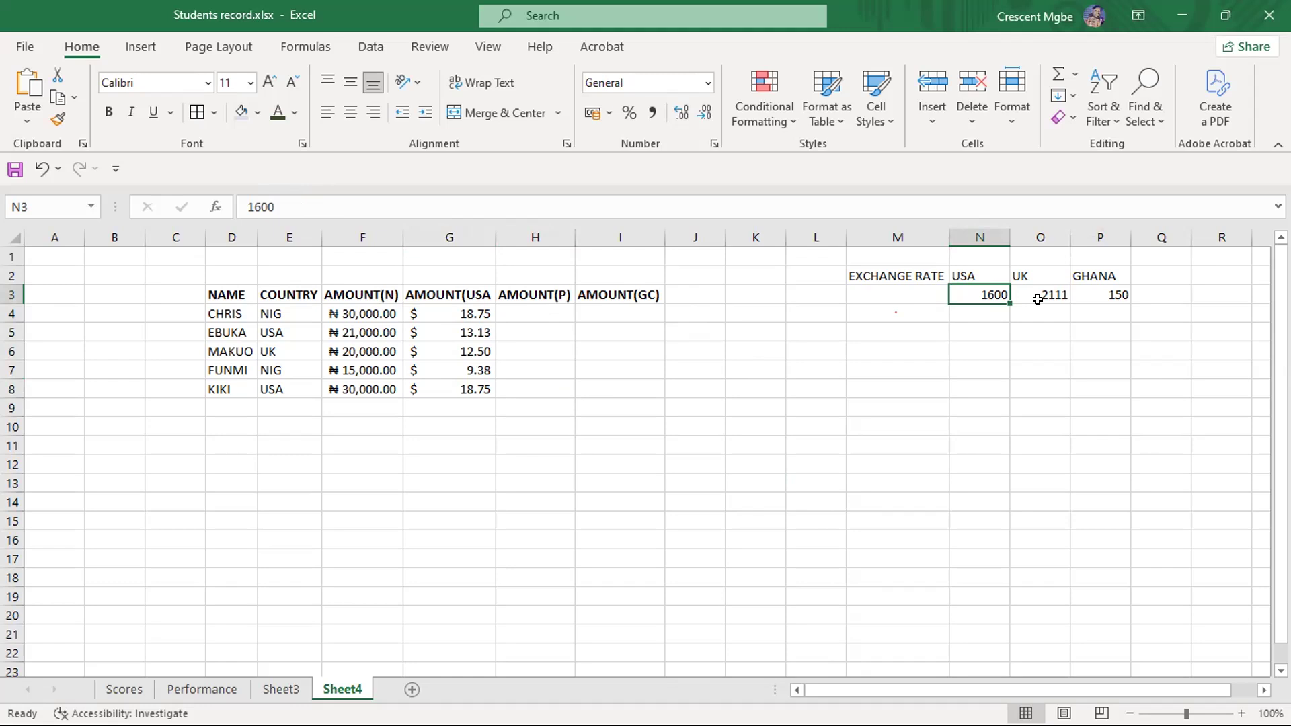
pyautogui.click(749, 124)
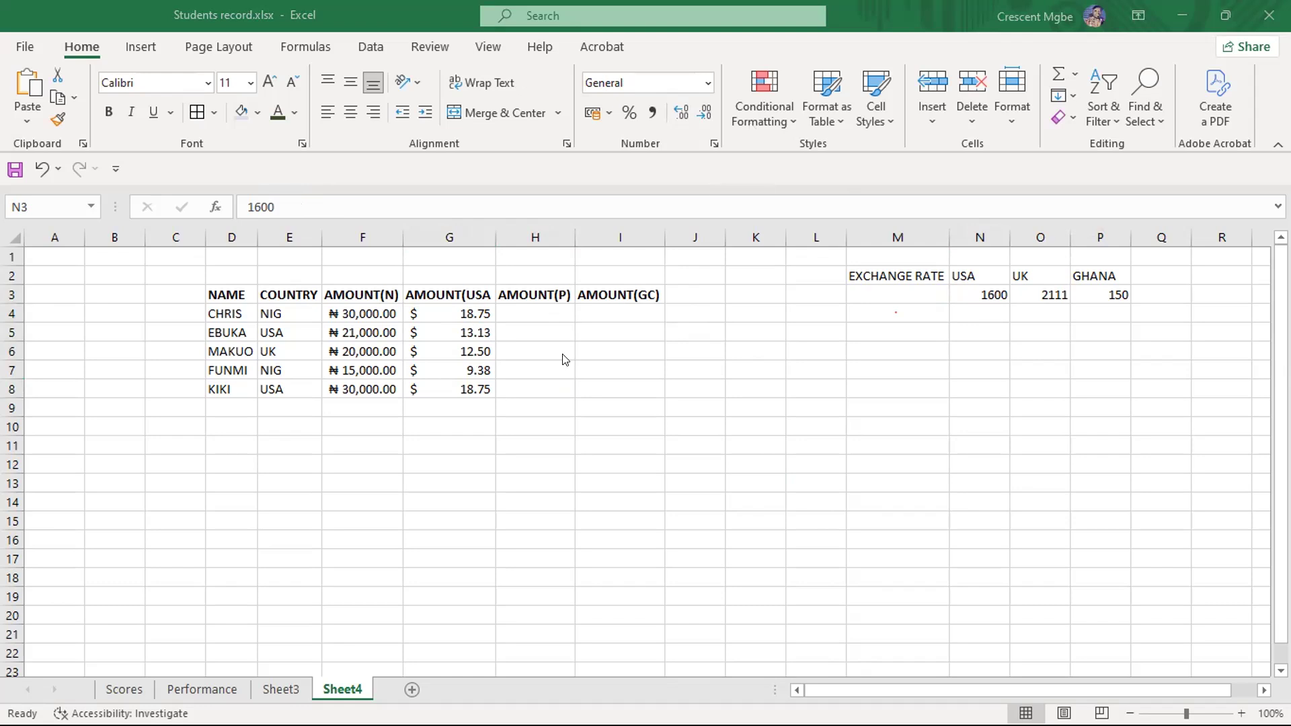
pyautogui.moveTo(458, 406); pyautogui.dragTo(462, 324)
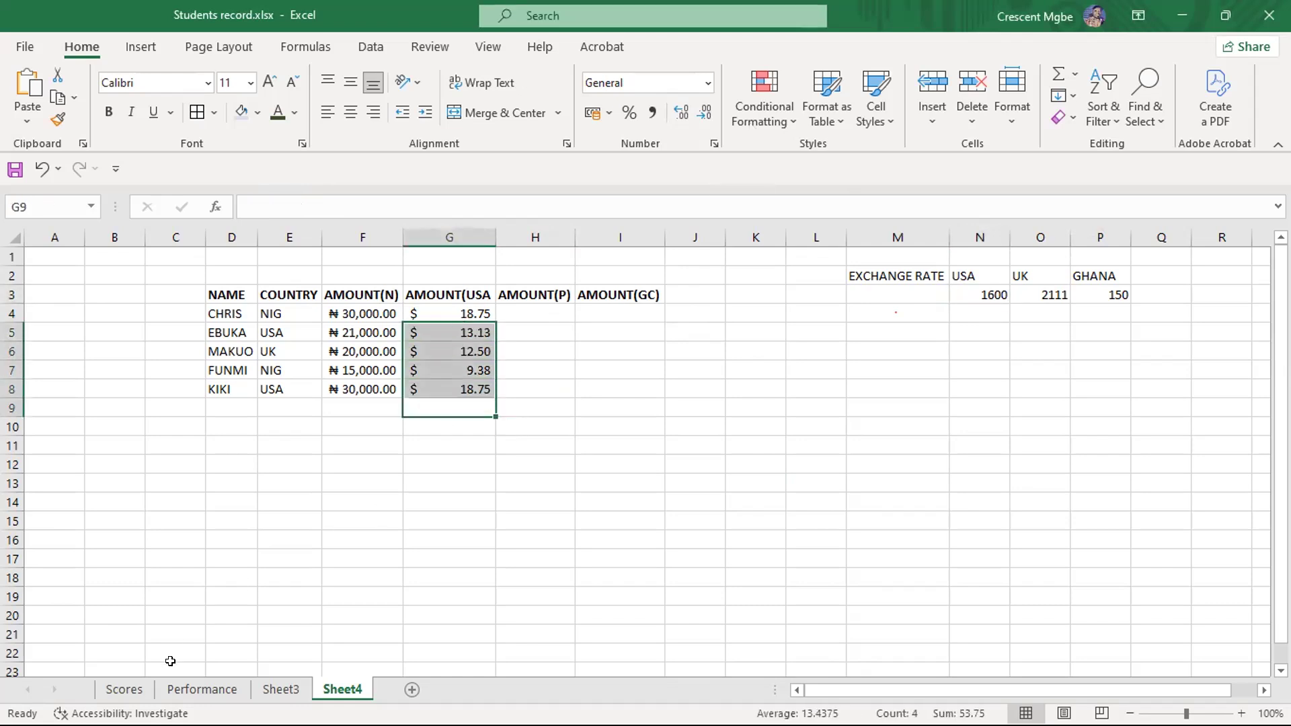
pyautogui.click(123, 689)
pyautogui.click(202, 689)
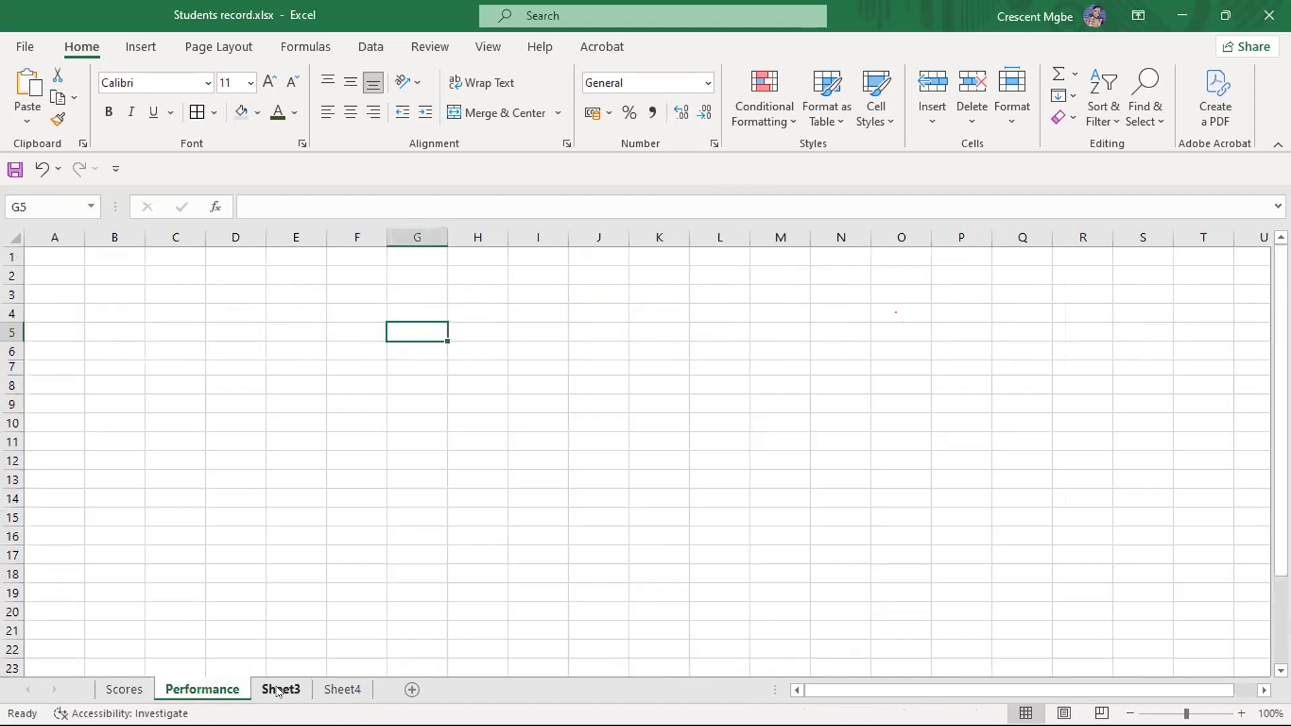
pyautogui.click(280, 689)
pyautogui.click(342, 689)
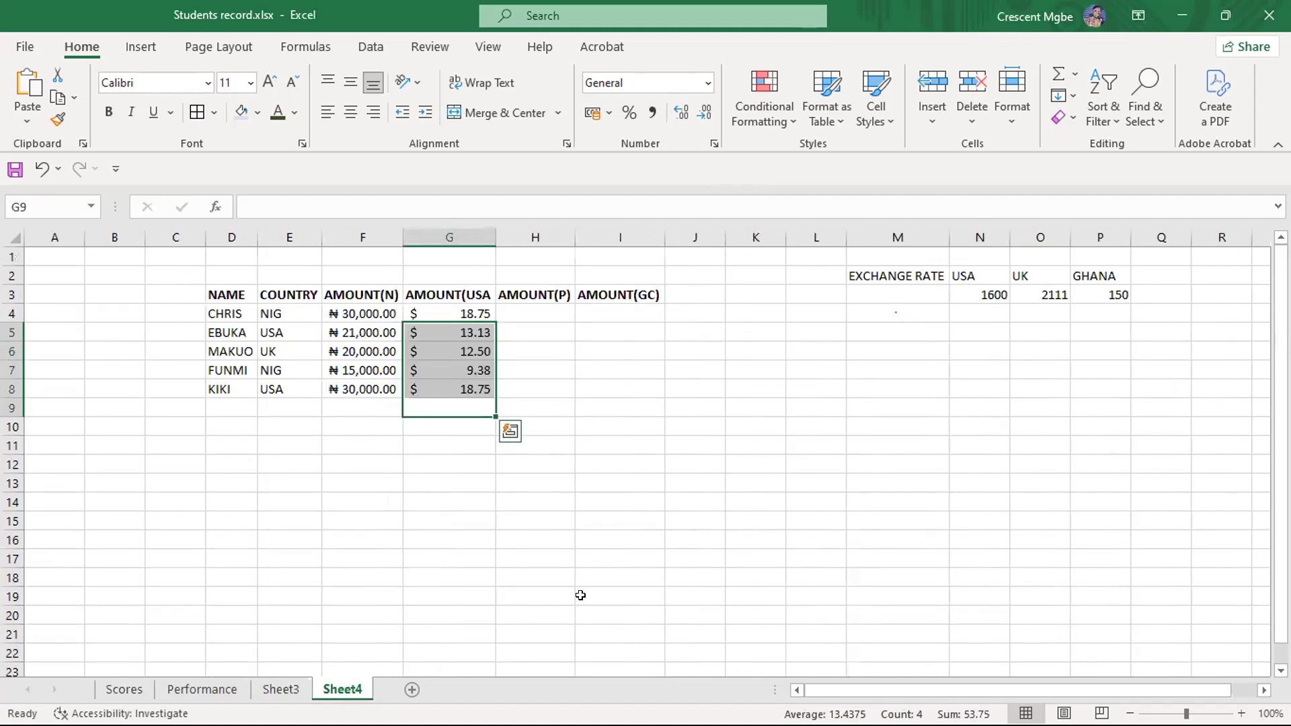
# - Enter the reference-type labels RELATIVE, ABSOLUTE and MIXED in cells B14 to B16 of Sheet4
pyautogui.click(112, 496)
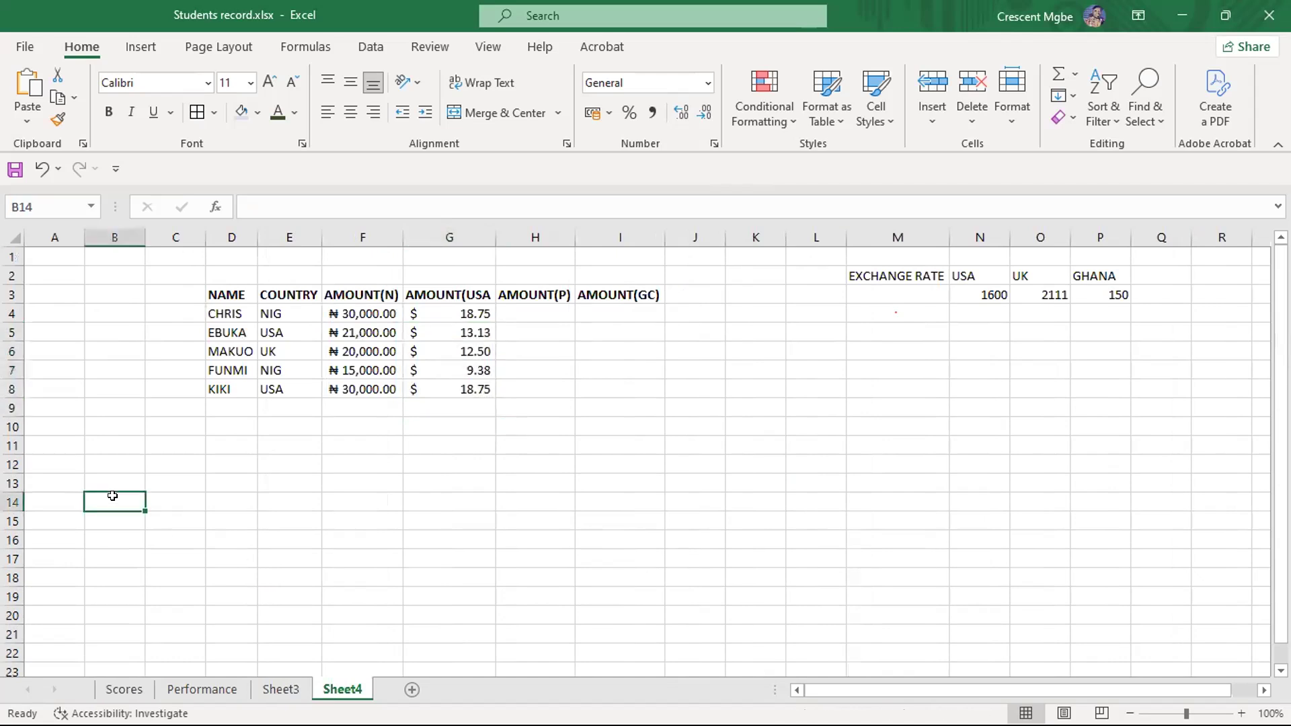
pyautogui.write('RELATIVE')
pyautogui.click(117, 521)
pyautogui.write('ABSOLUTE')
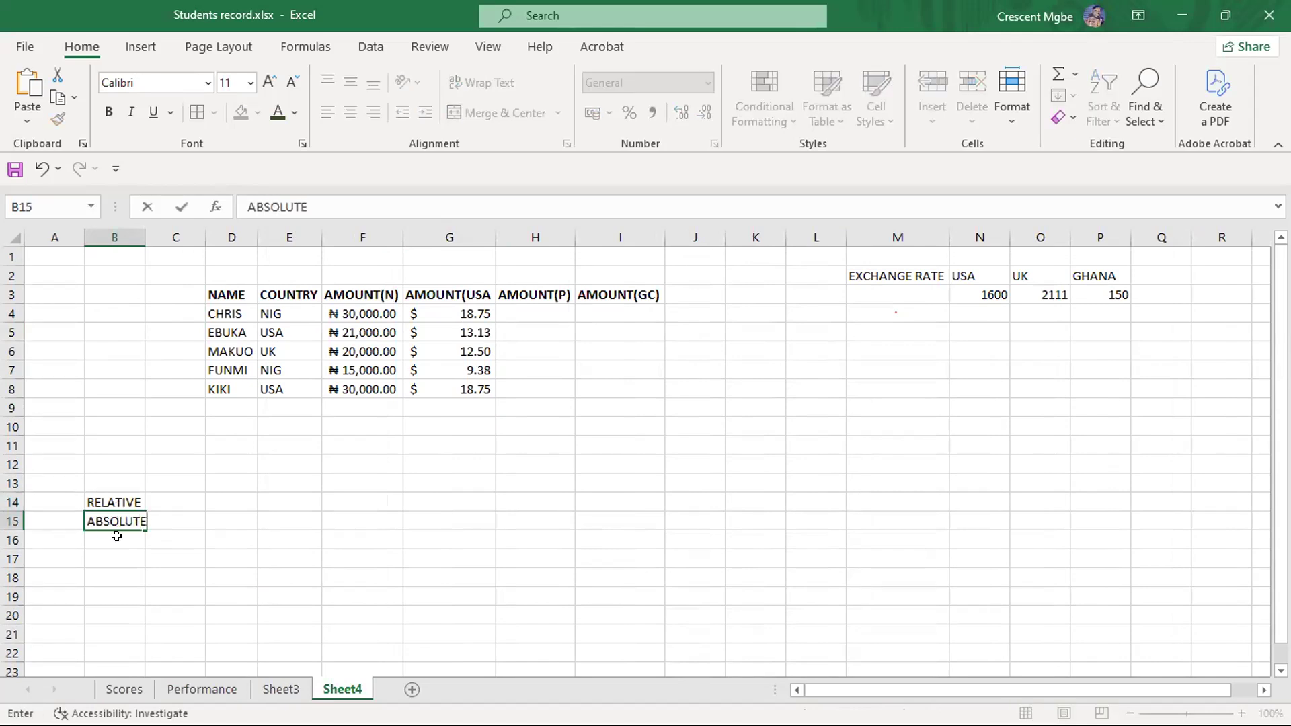
pyautogui.click(116, 535)
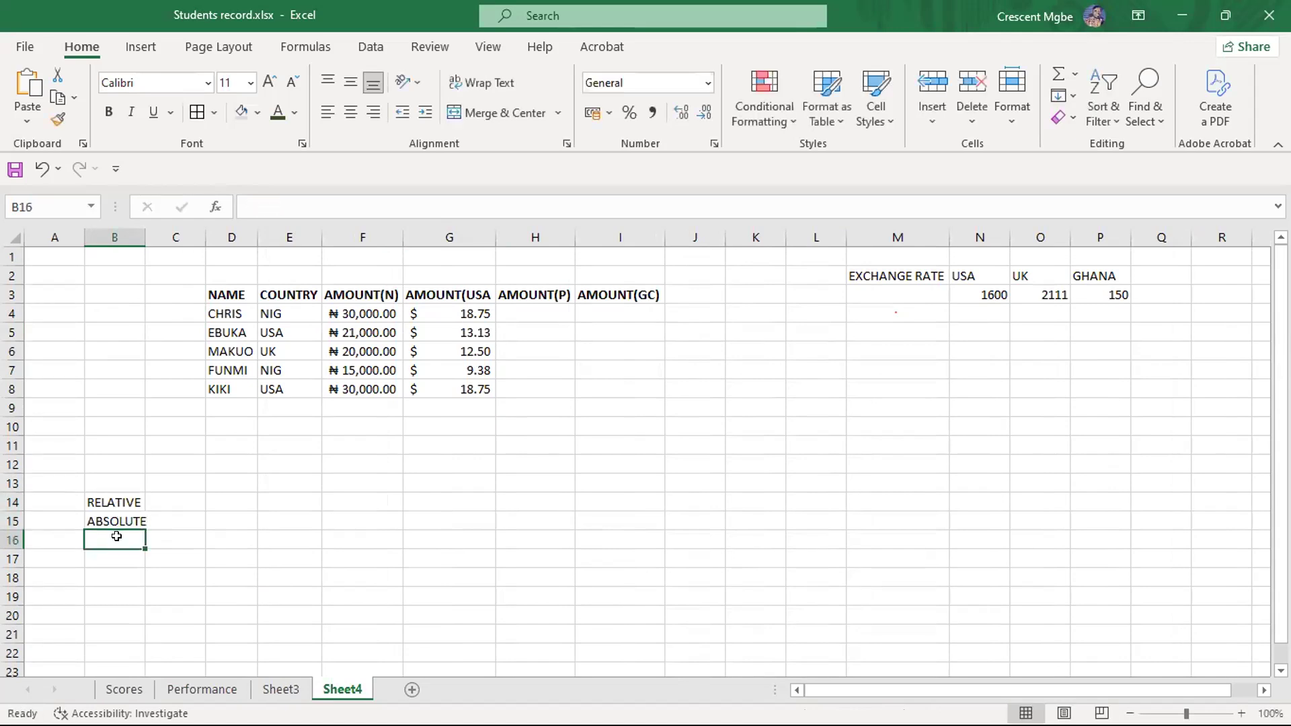
pyautogui.write('MIXED')
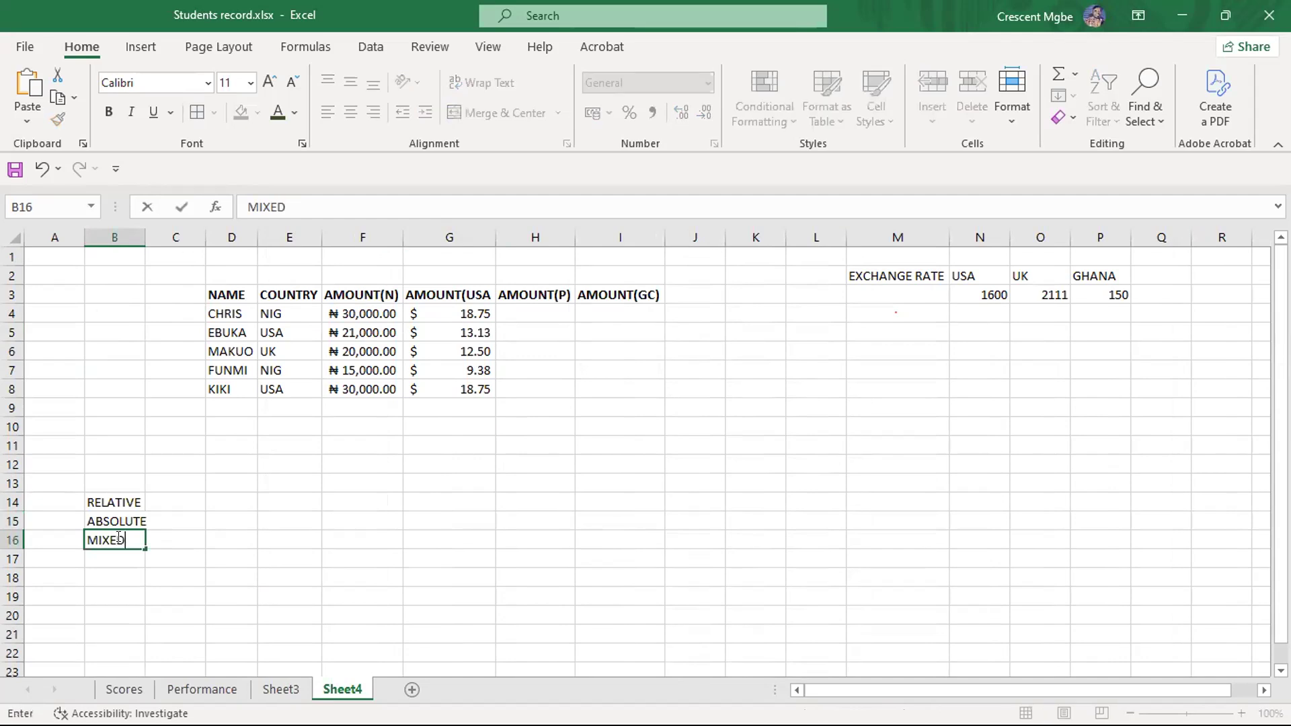
# - Enter GOOD in C14 beside the RELATIVE label
pyautogui.click(173, 498)
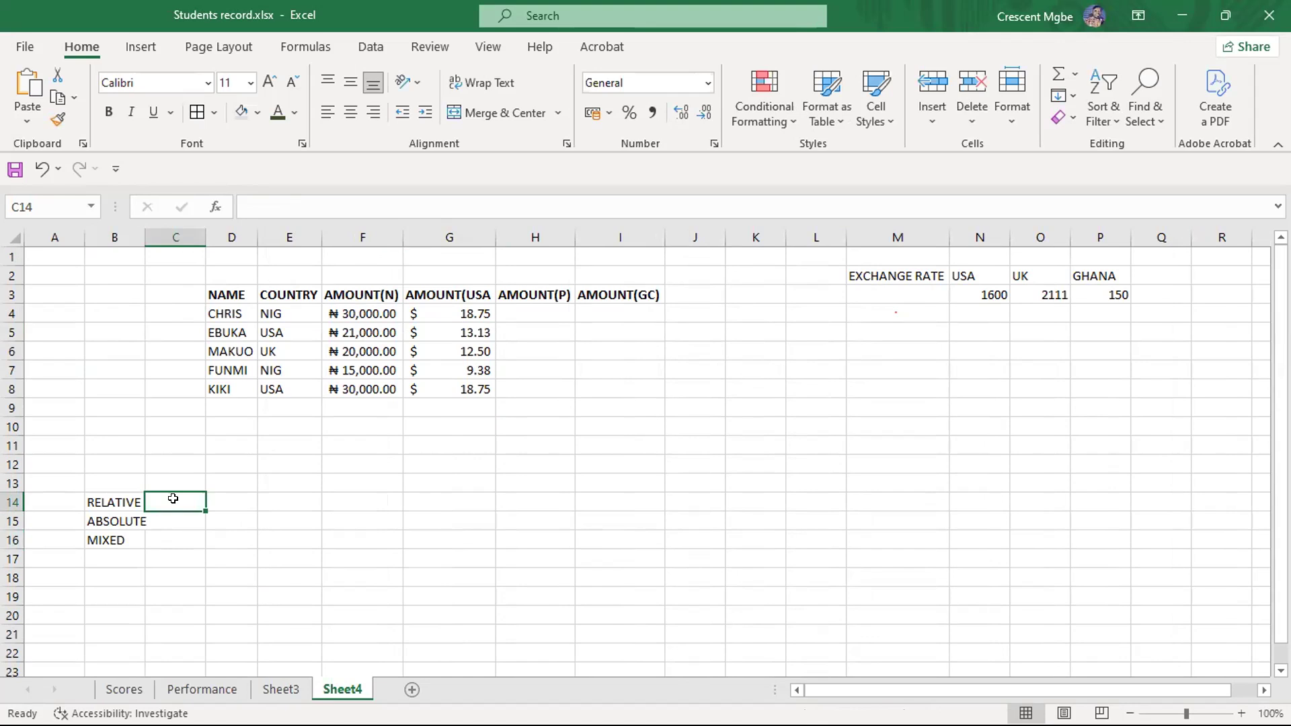
pyautogui.write('GOOD')
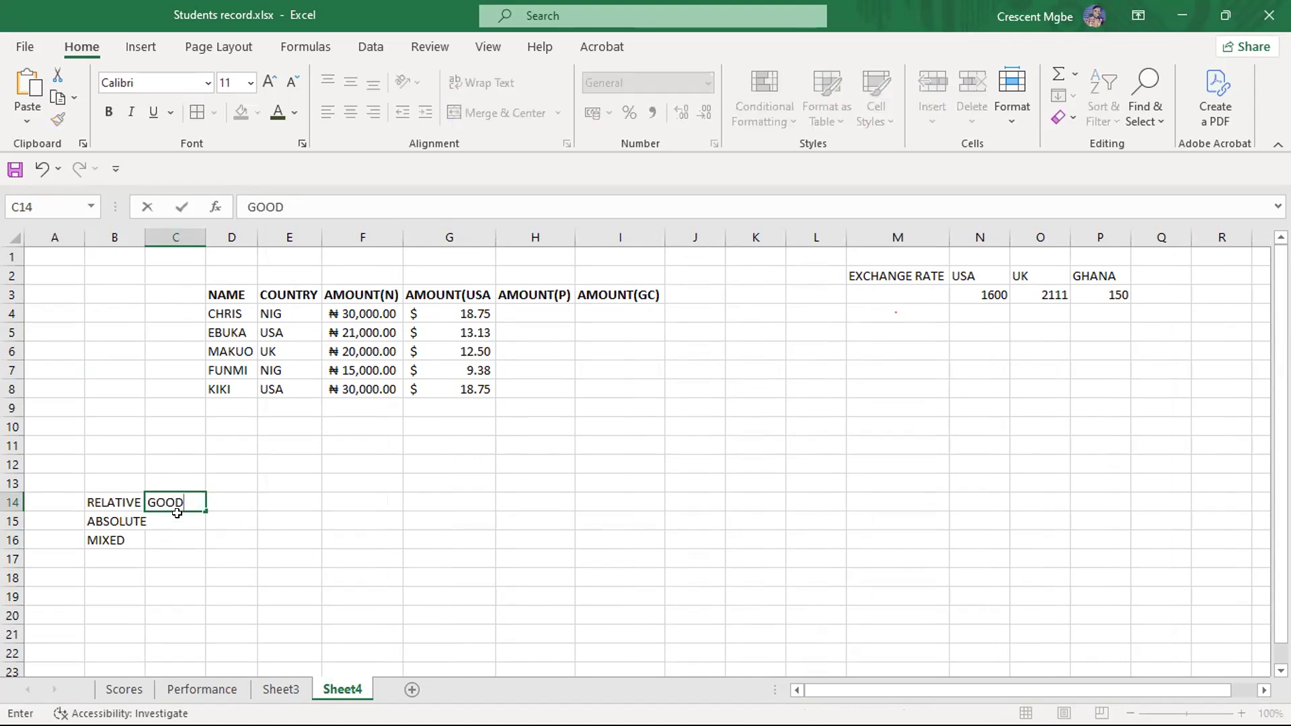
pyautogui.click(177, 513)
pyautogui.click(172, 498)
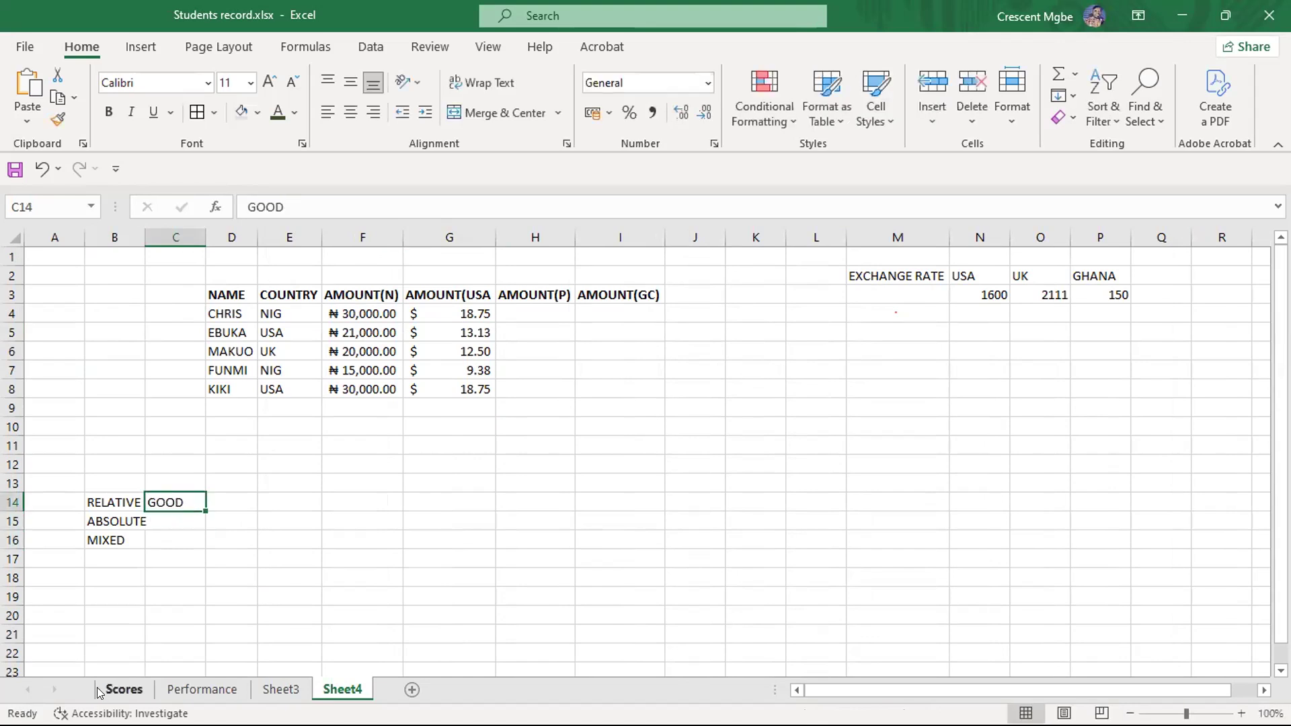
# - Check the relative references in the TOTAL SCORE formula in H3 of the Scores sheet
pyautogui.click(125, 689)
pyautogui.scroll(4, 662, 352)
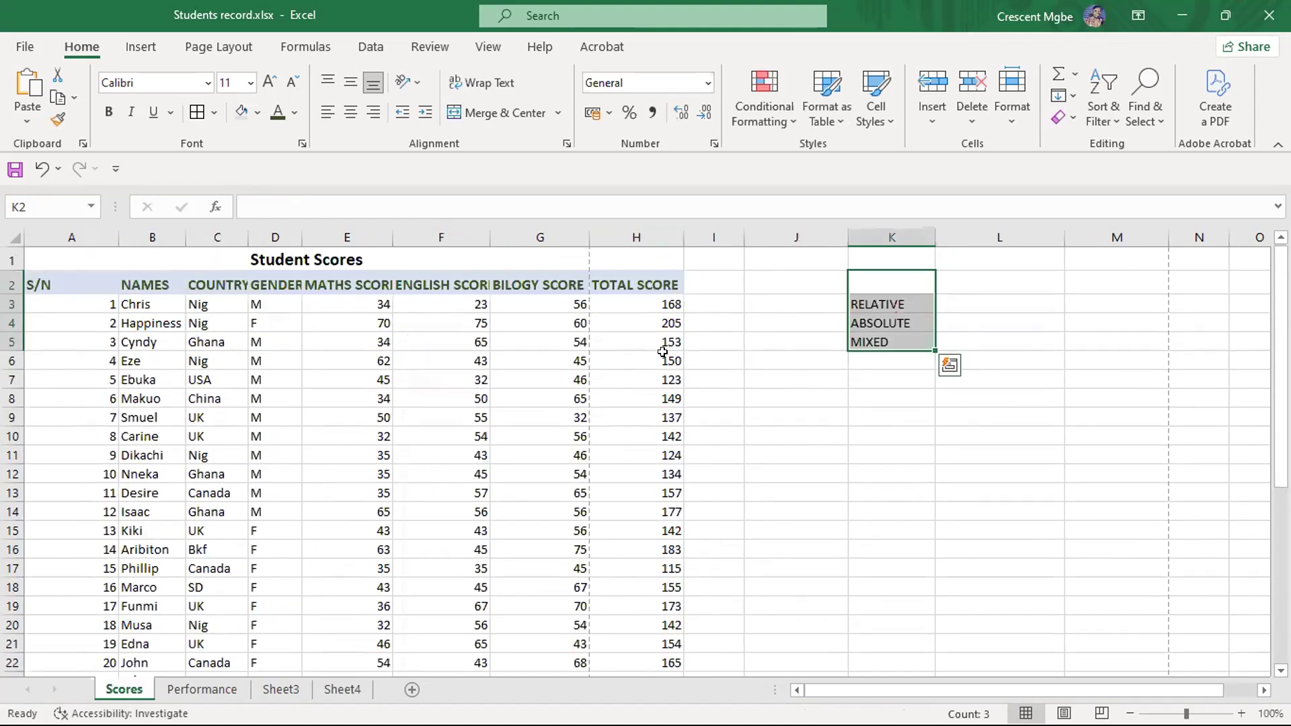
pyautogui.click(656, 304)
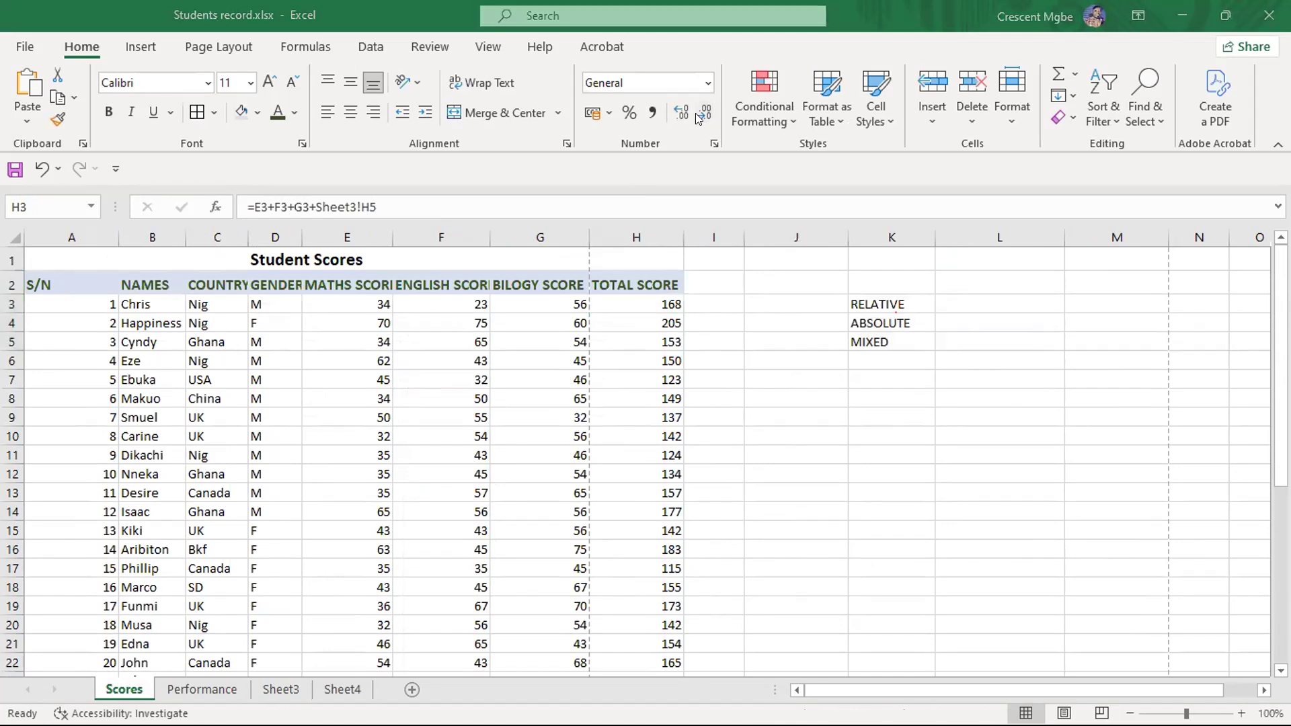
# - Return to Sheet4 and enter GOOD in C15 beside the ABSOLUTE label
pyautogui.click(340, 690)
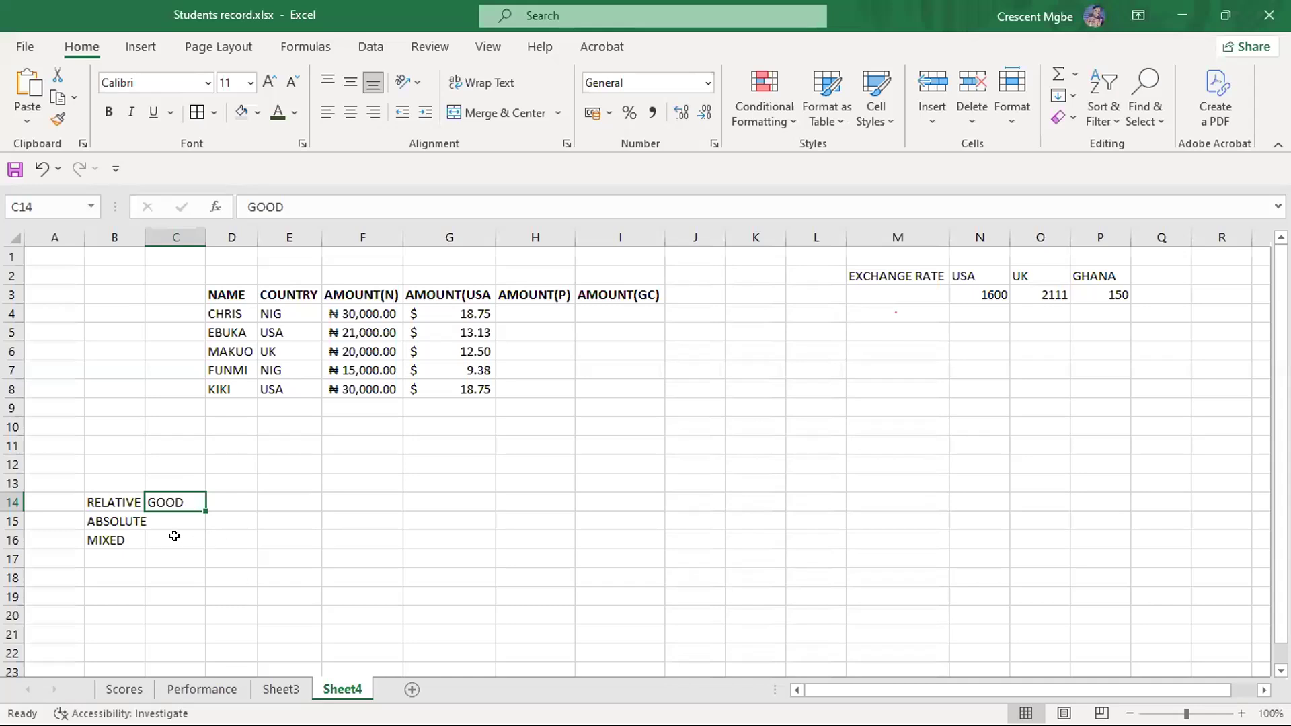
pyautogui.click(173, 520)
pyautogui.write('GOOD')
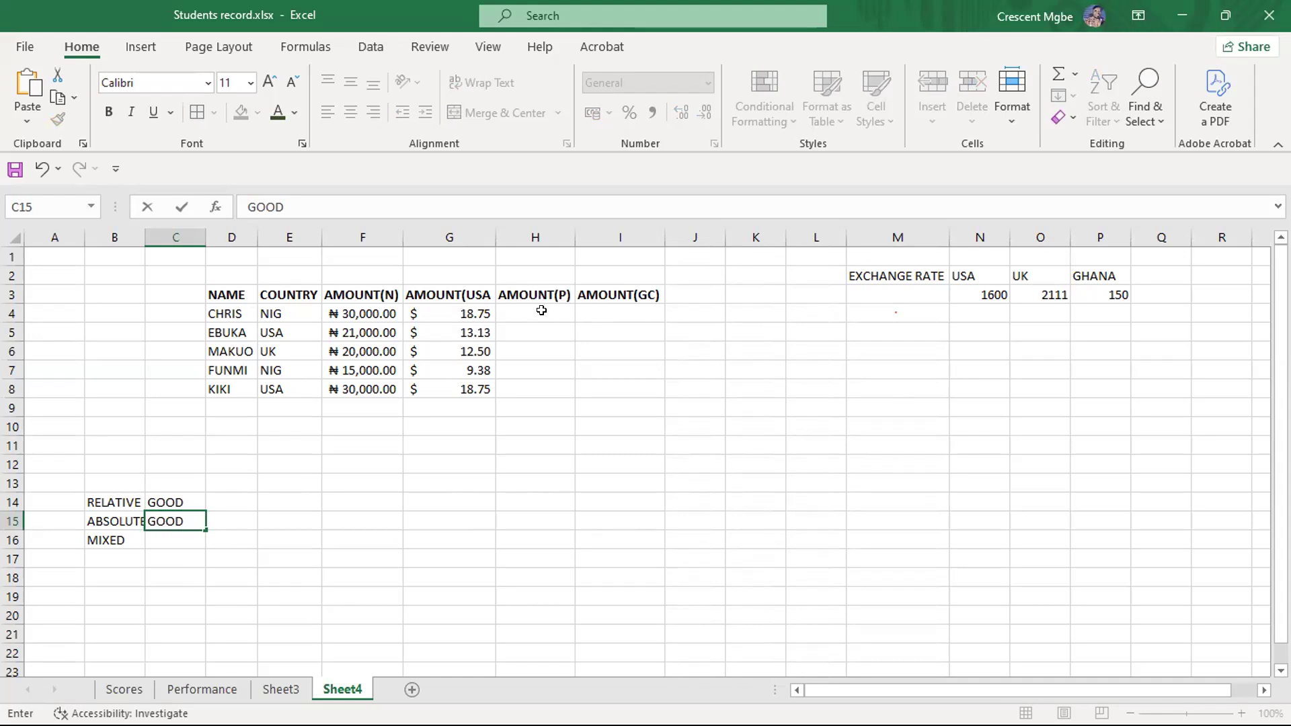
# - Clear the existing conversion results from the AMOUNT(USA column, G4 to G8
pyautogui.click(447, 311)
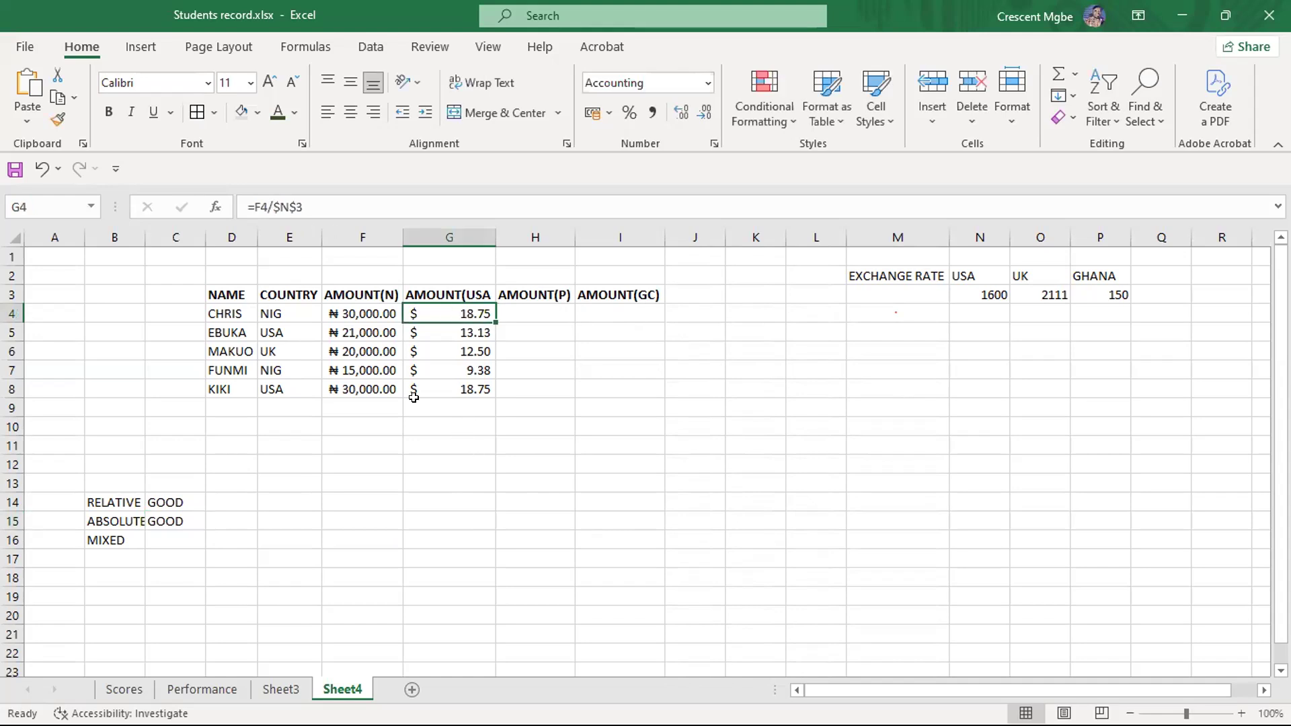
pyautogui.moveTo(433, 400); pyautogui.dragTo(420, 314)
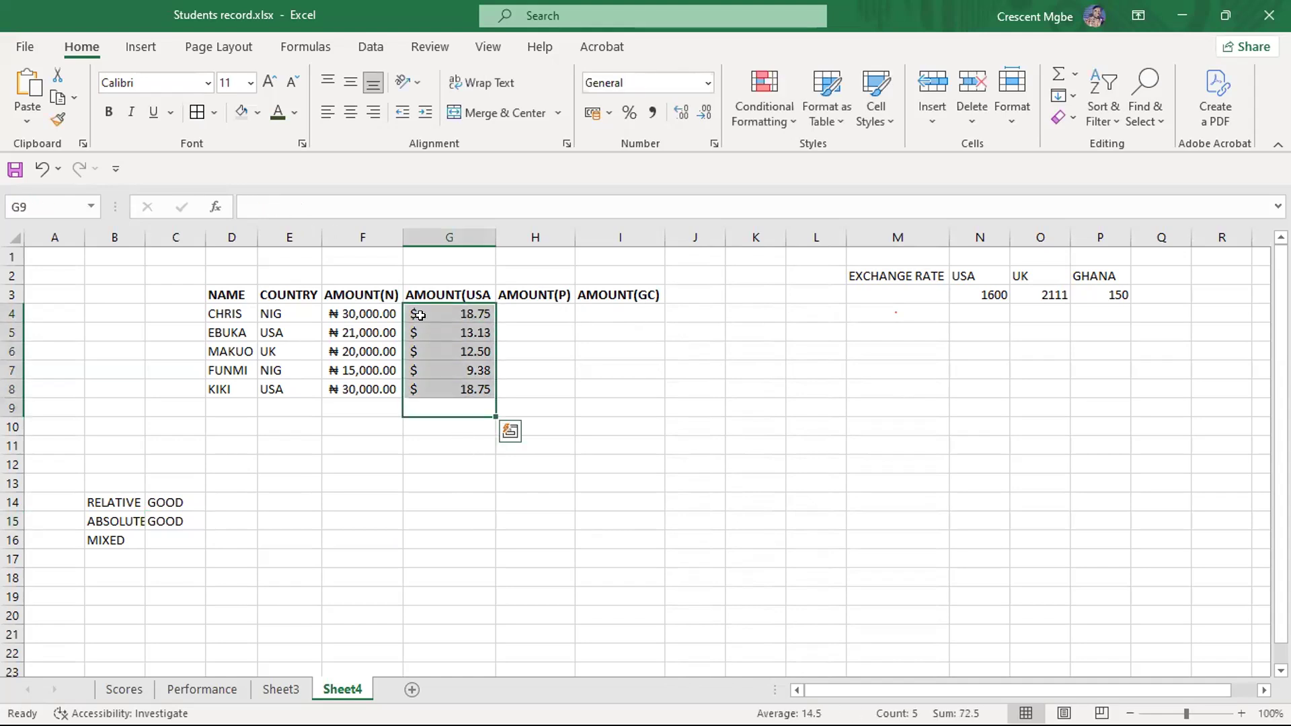
pyautogui.press('Delete')
# - Start a formula in G4 that divides the naira amount in F4 by the USA exchange rate in N3
pyautogui.click(446, 316)
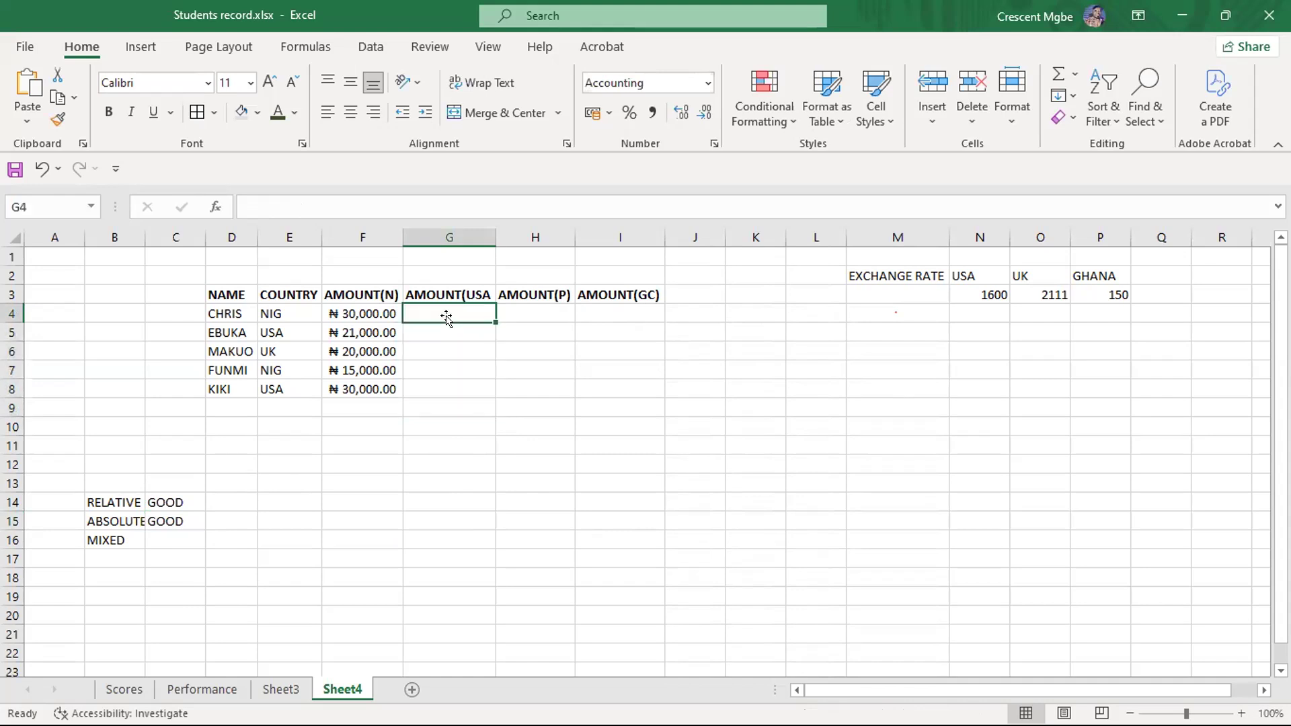
pyautogui.write('=')
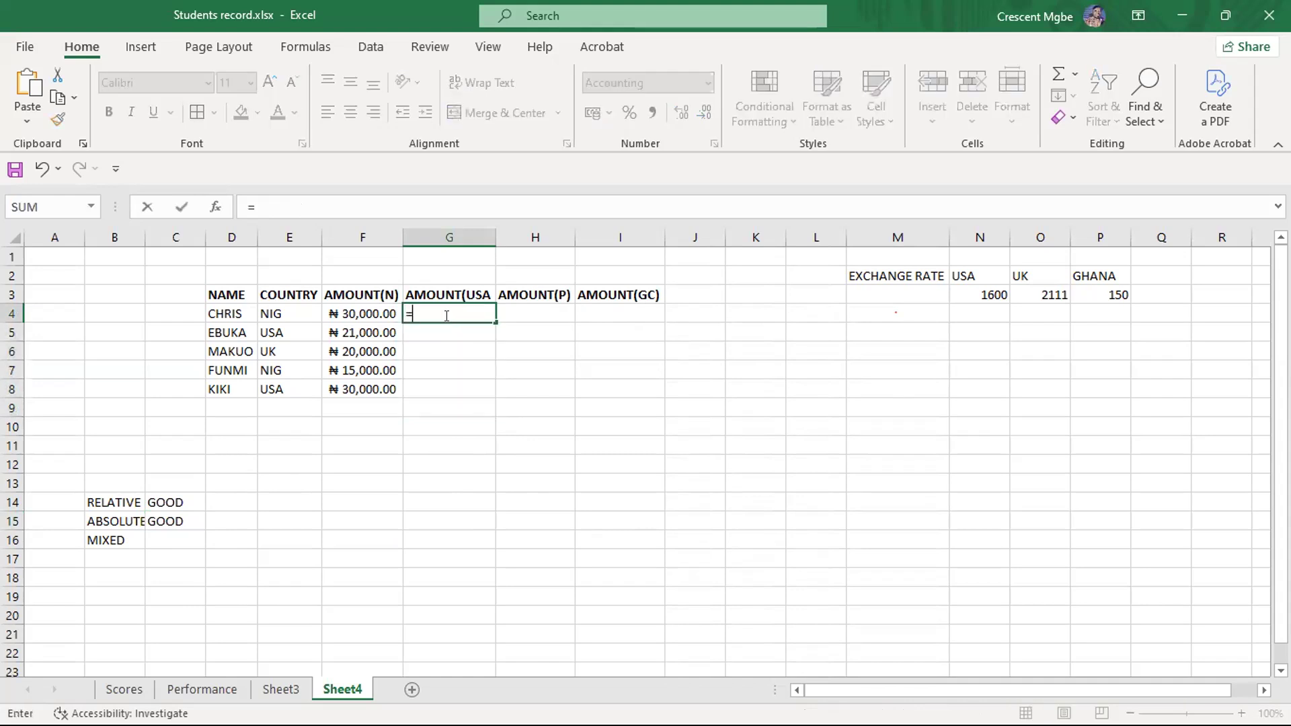
pyautogui.click(346, 310)
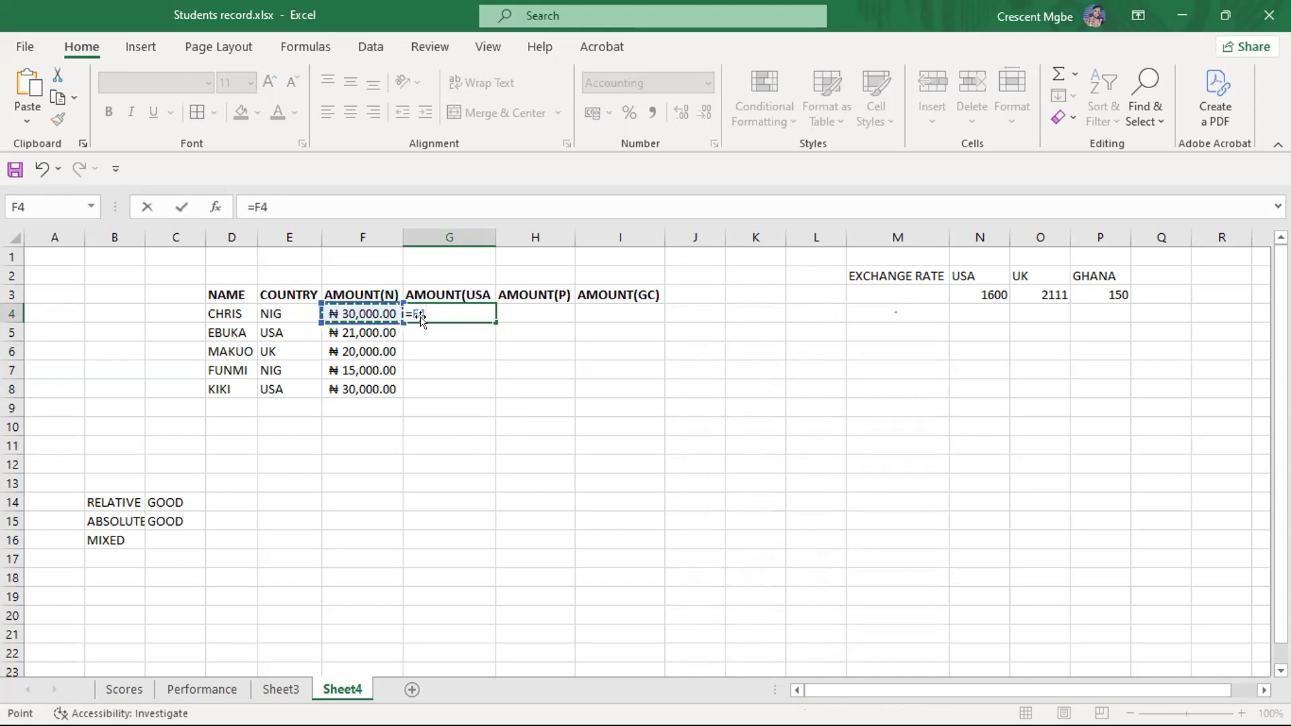
pyautogui.write('/')
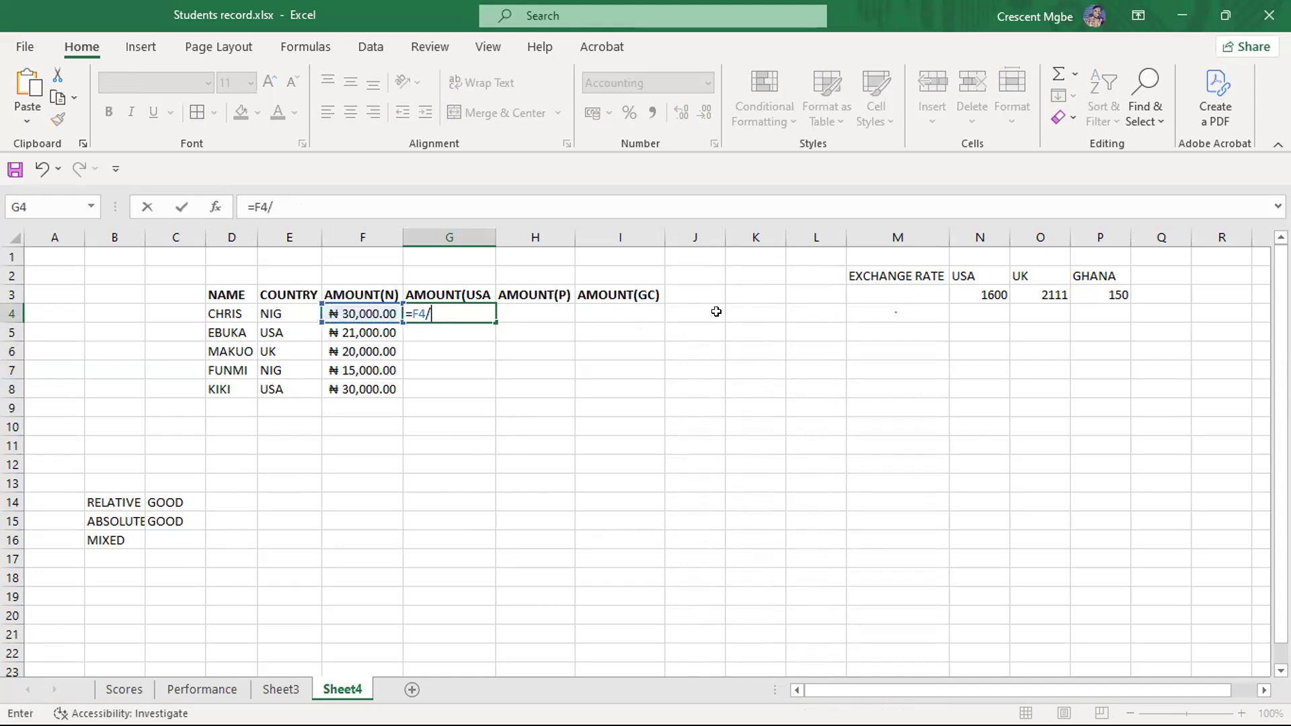
pyautogui.click(973, 295)
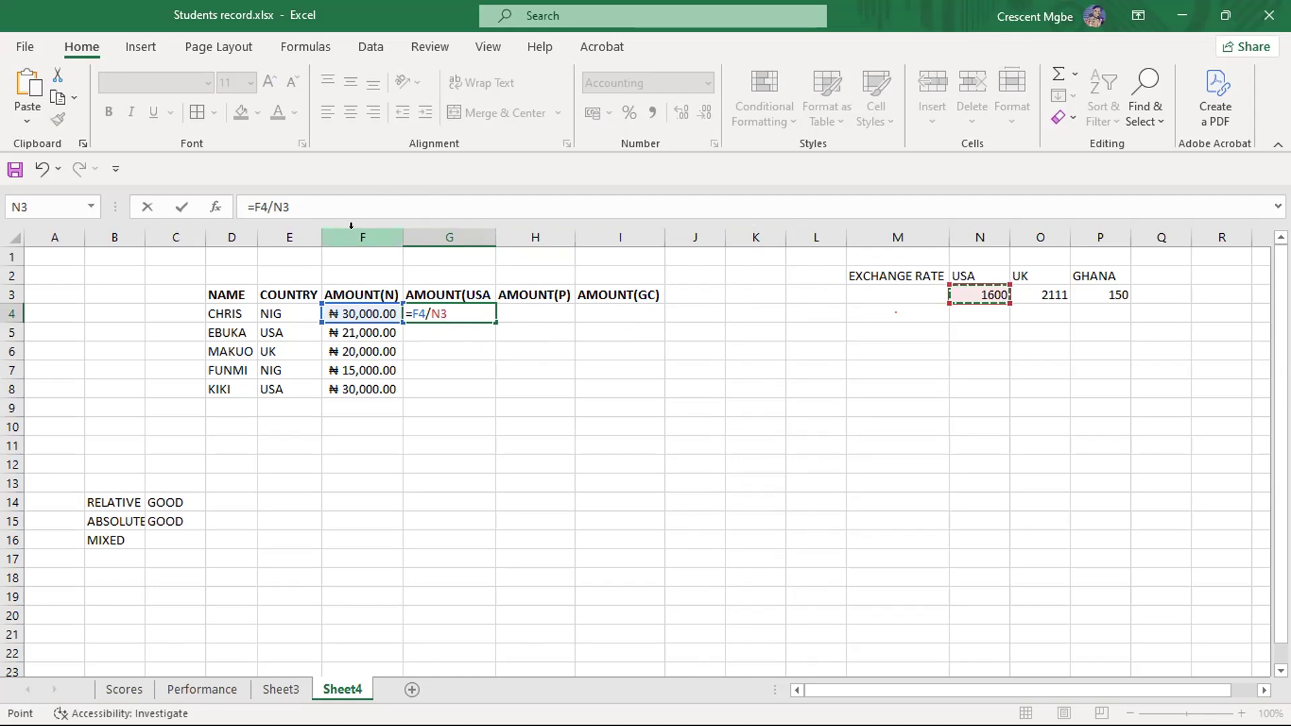
# - Convert the G4 formula to mixed references so it reads =$F4/N$3, and commit it
pyautogui.click(408, 311)
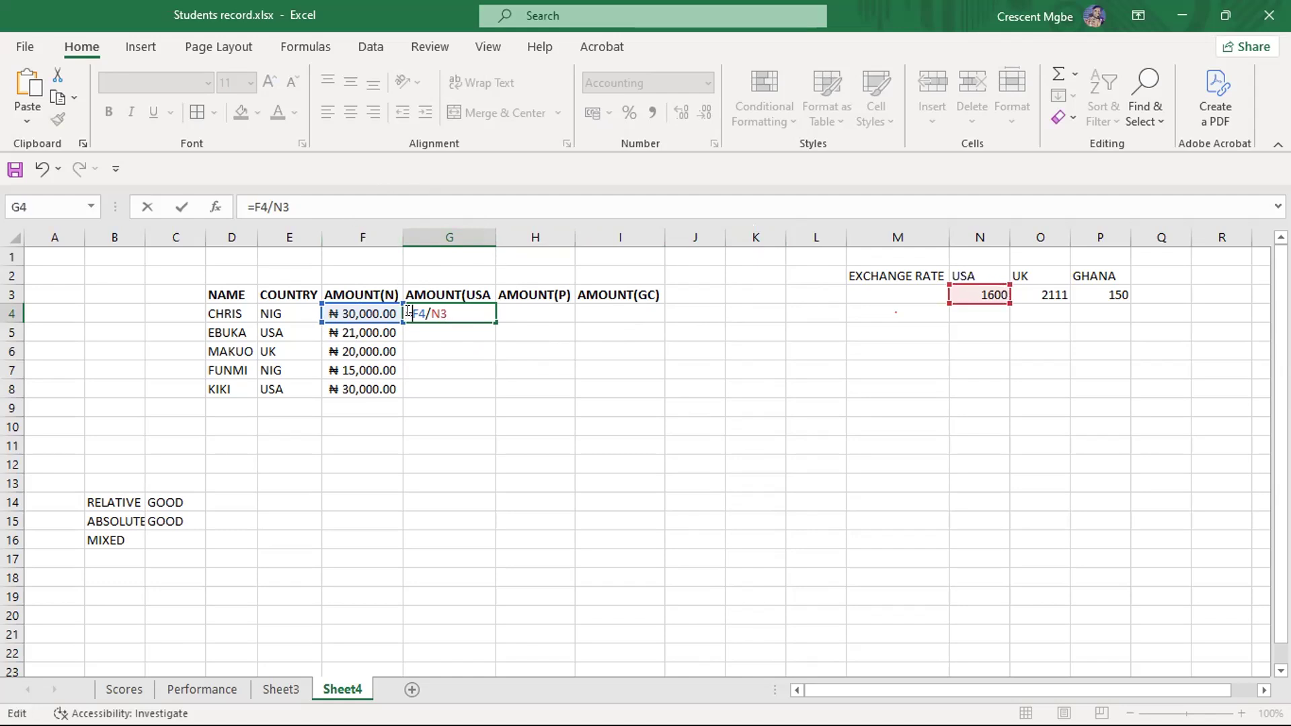
pyautogui.write('$')
pyautogui.click(448, 313)
pyautogui.write('$')
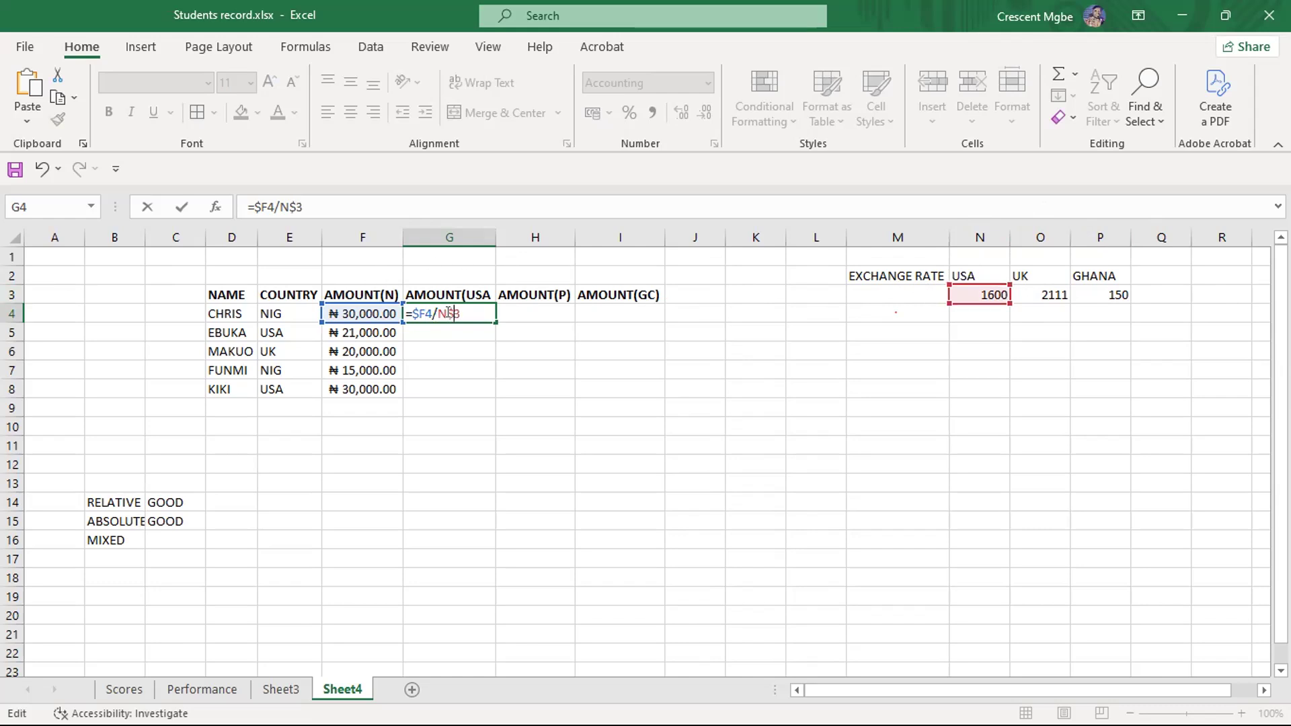
pyautogui.write('$')
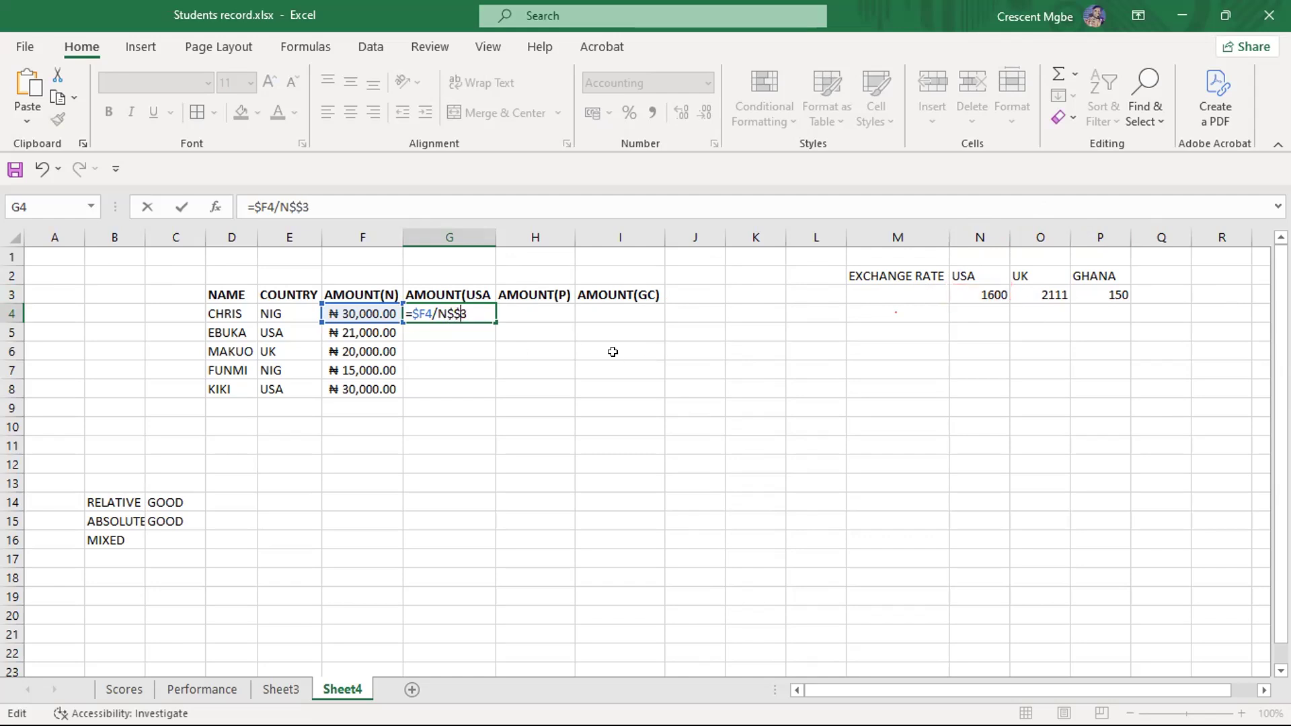
pyautogui.press('BackSpace')
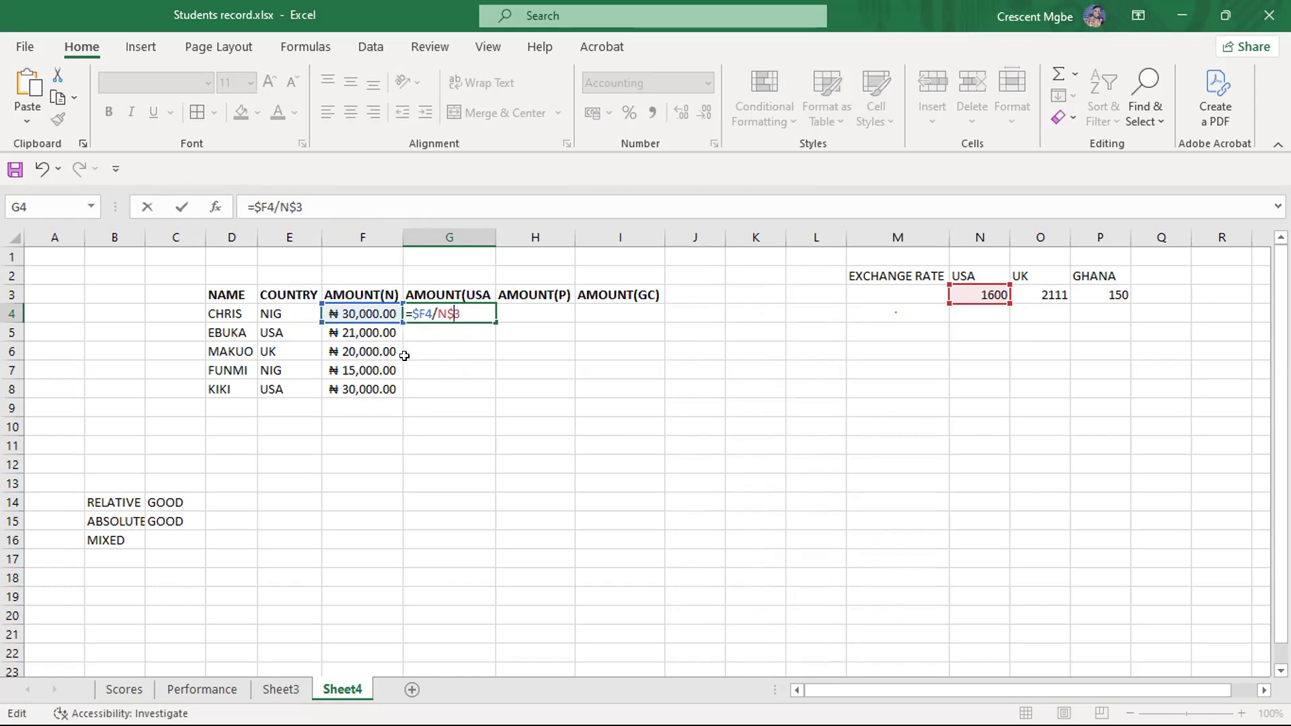
pyautogui.press('Return')
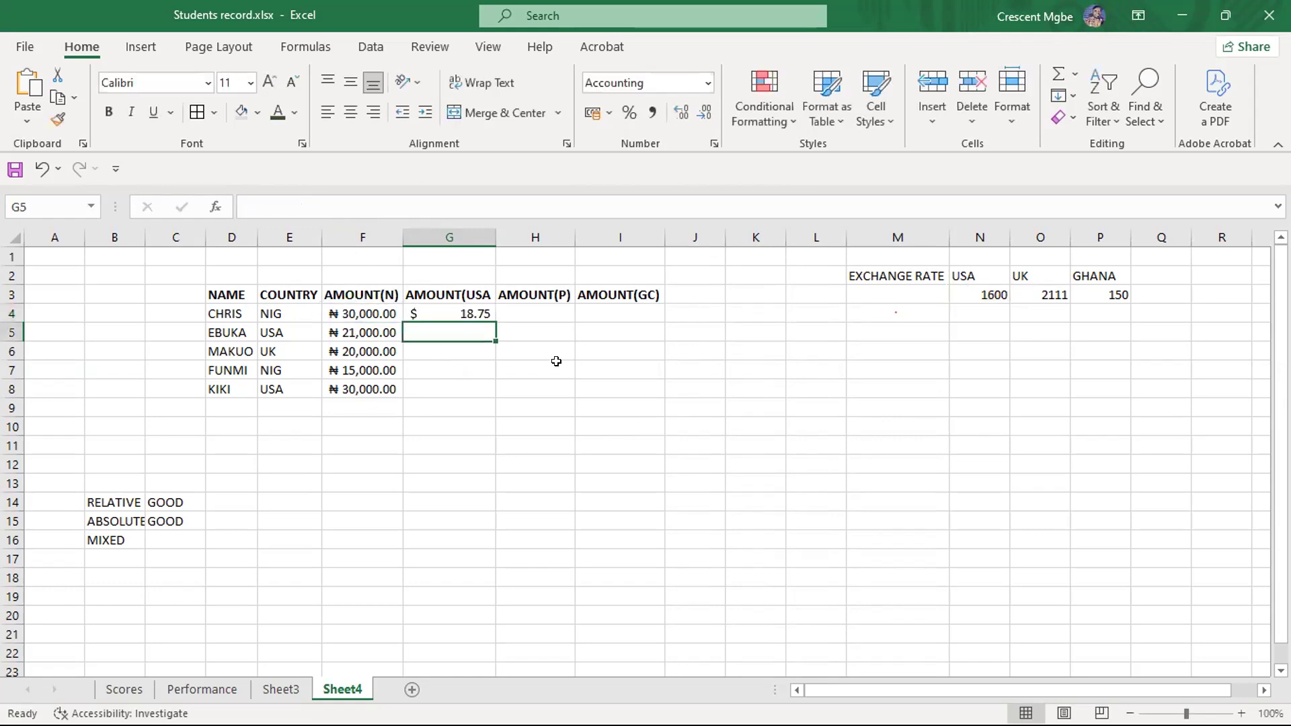
# - Fill the G4 formula down to row 8 and across the AMOUNT(P) and AMOUNT(GC) columns to I8
pyautogui.click(478, 312)
pyautogui.moveTo(491, 315); pyautogui.dragTo(491, 397)
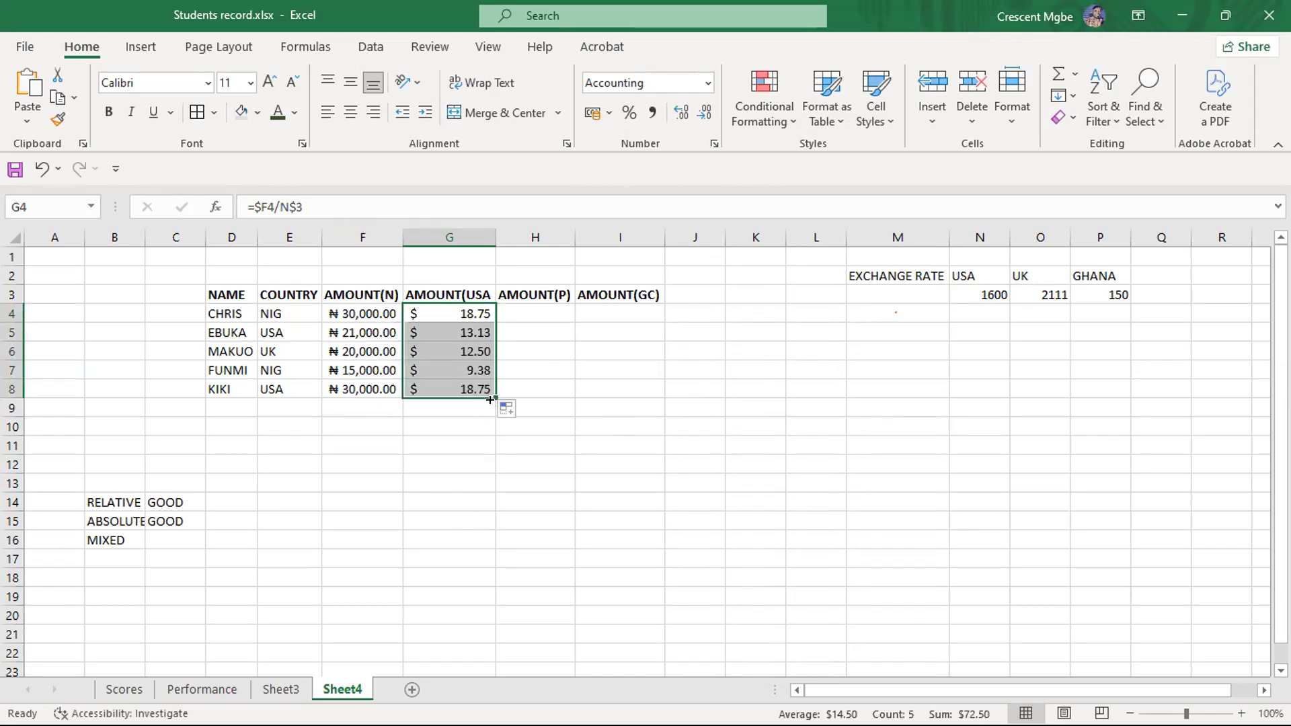
pyautogui.moveTo(492, 397); pyautogui.dragTo(657, 388)
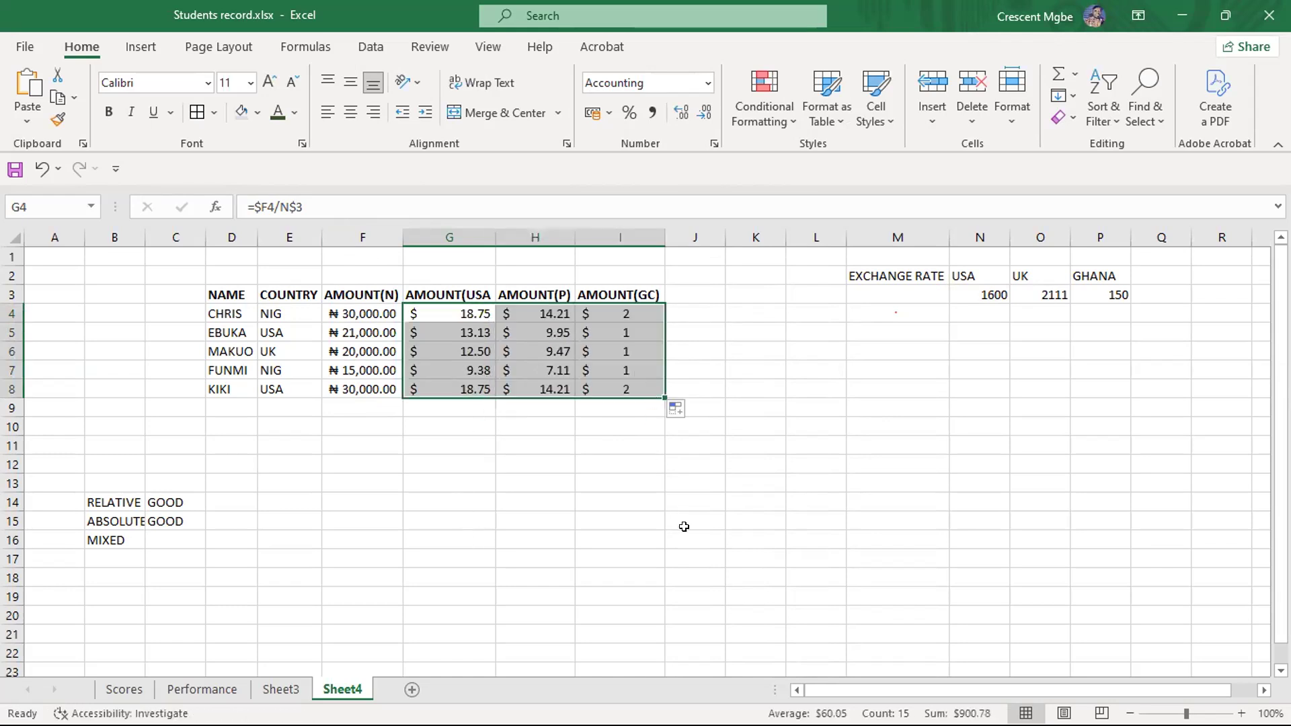
pyautogui.click(738, 539)
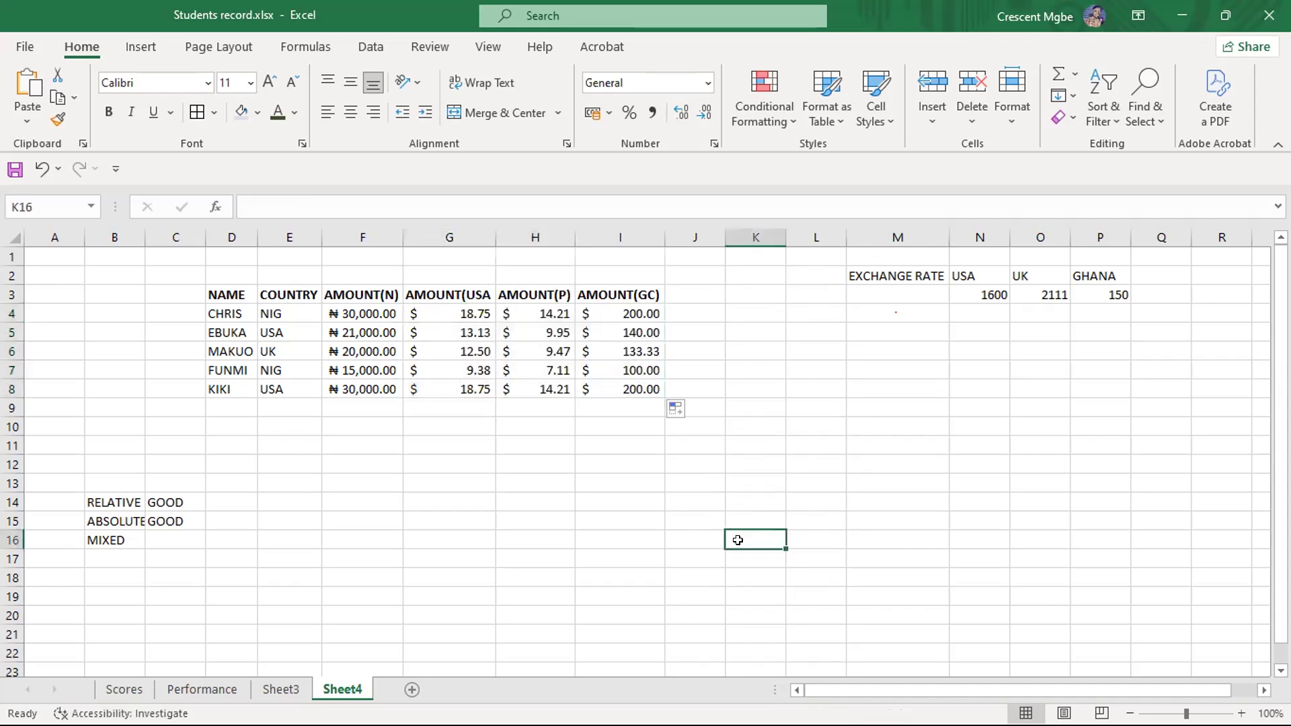
pyautogui.click(884, 481)
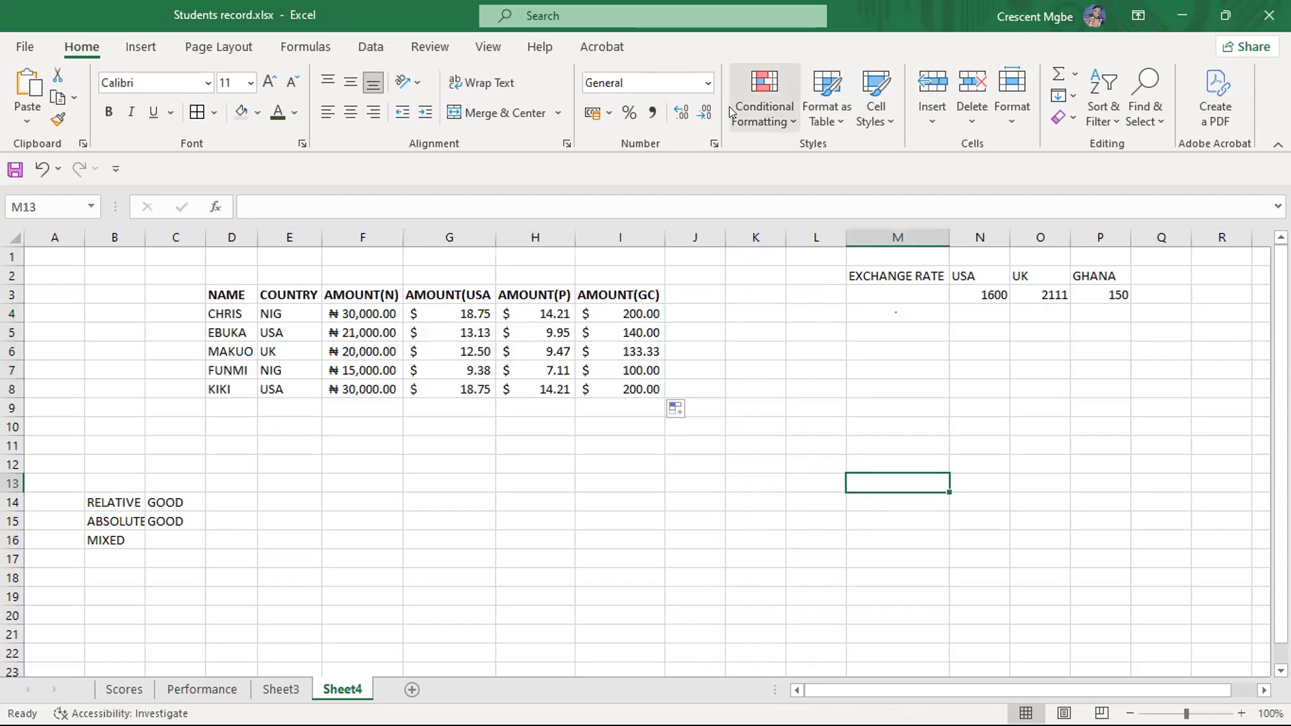
pyautogui.hotkey('alt', 'Tab')
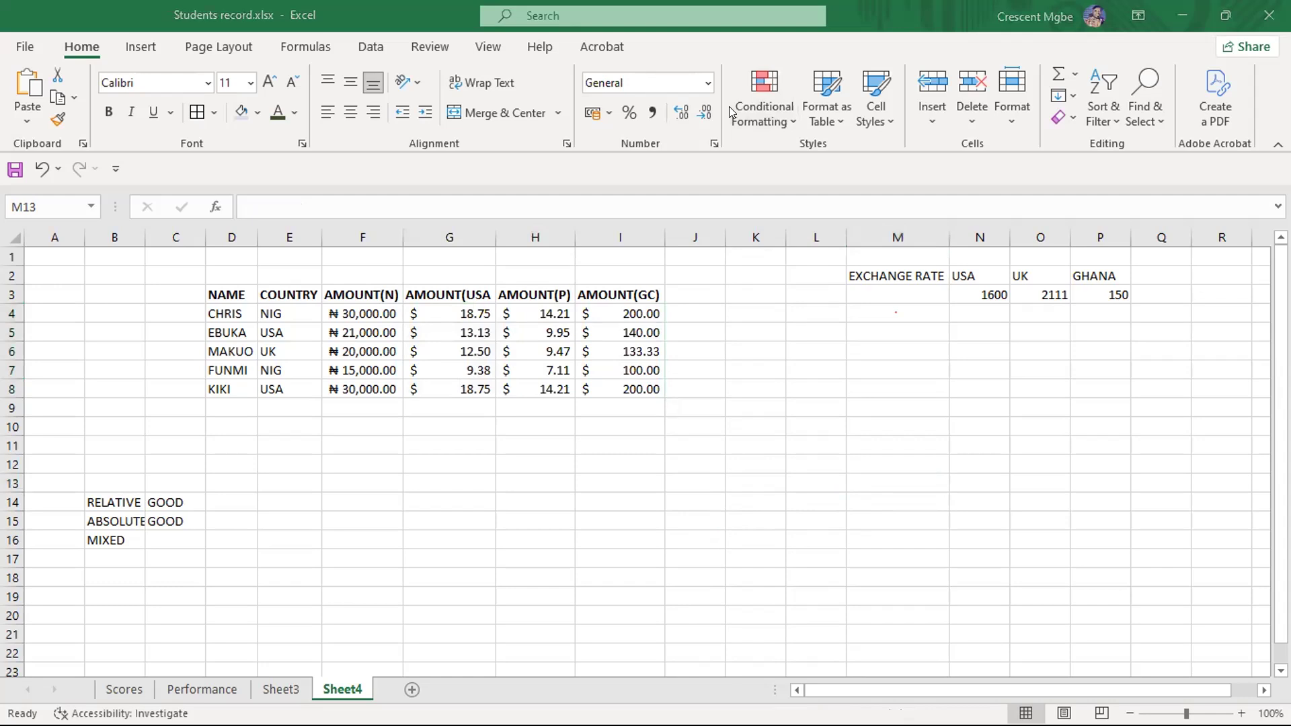
pyautogui.hotkey('alt', 'Tab')
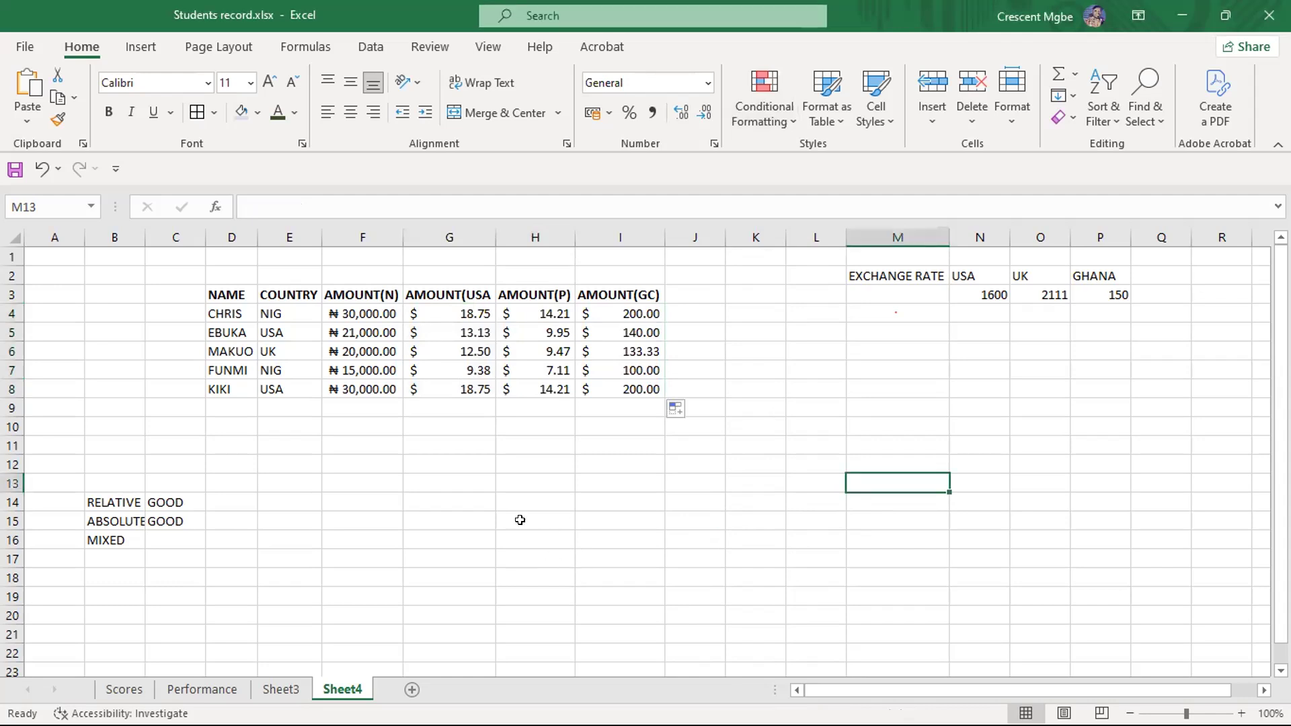
pyautogui.click(745, 554)
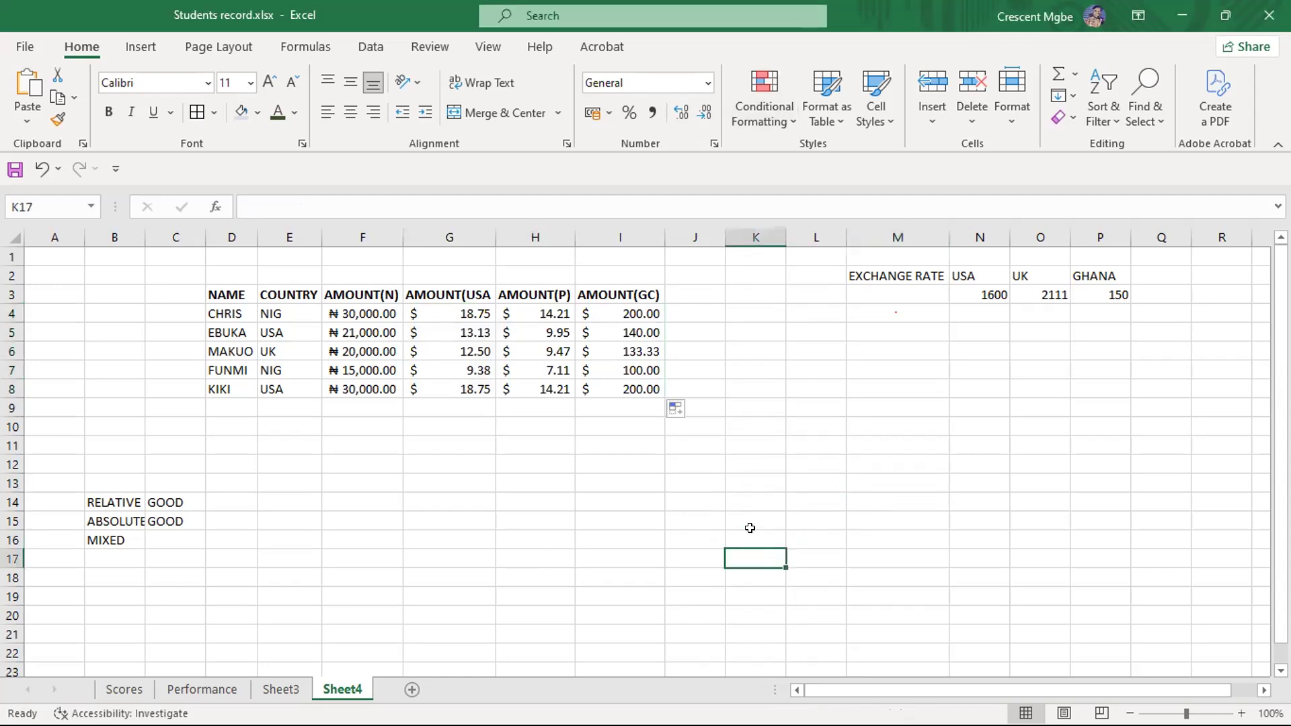
pyautogui.hotkey('alt', 'Tab')
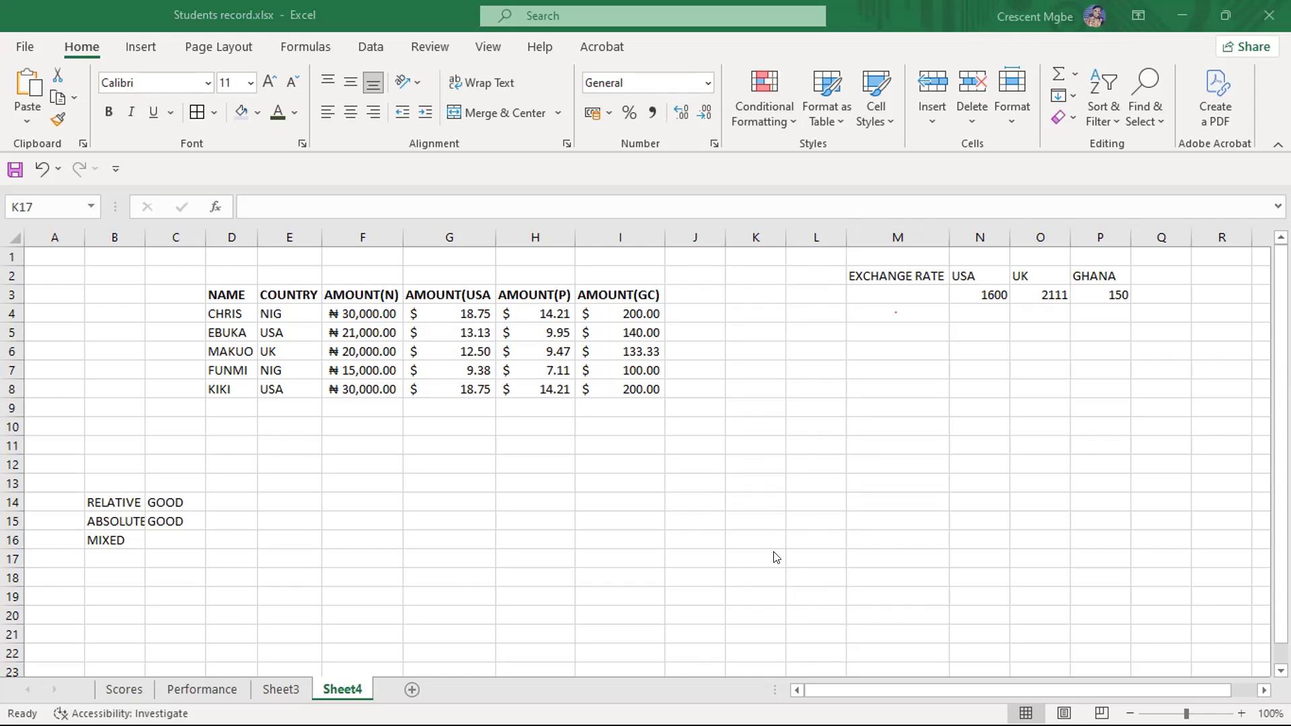
# - Check how the $F and N$3 references behave down the AMOUNT(USA column by inspecting the formulas in G4 to G8
pyautogui.click(469, 311)
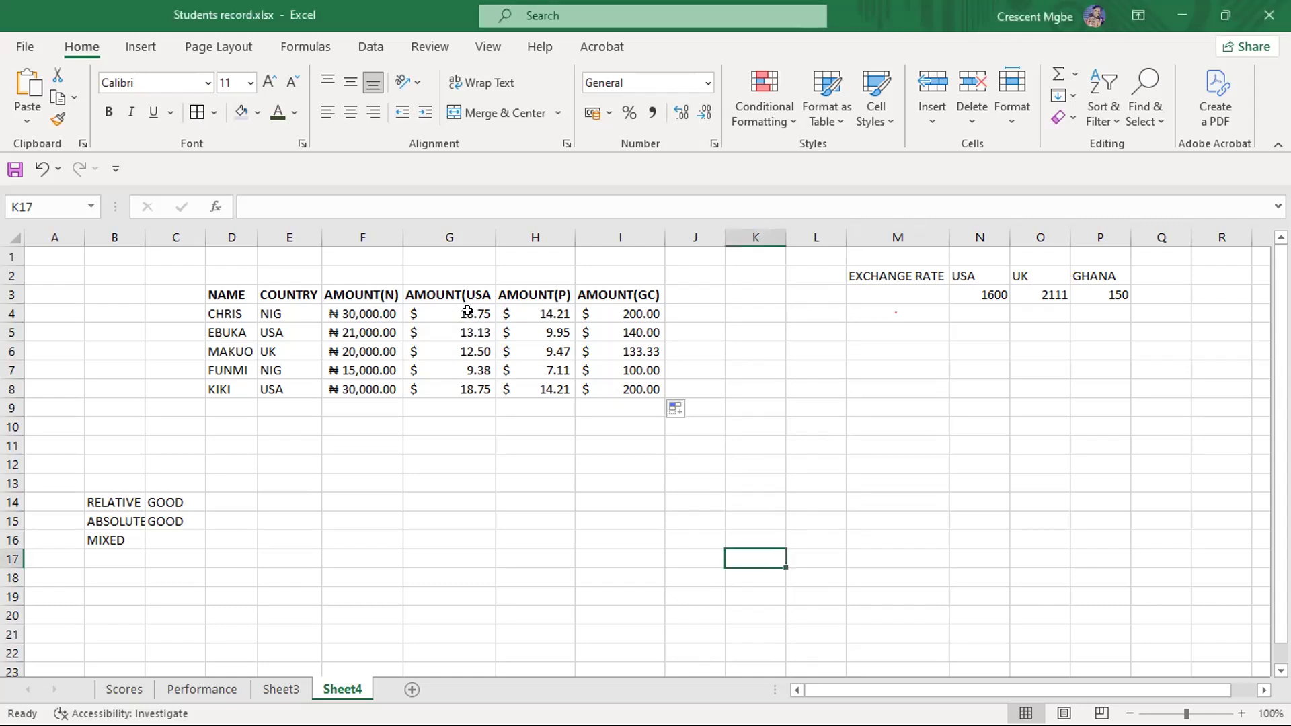
pyautogui.click(469, 310)
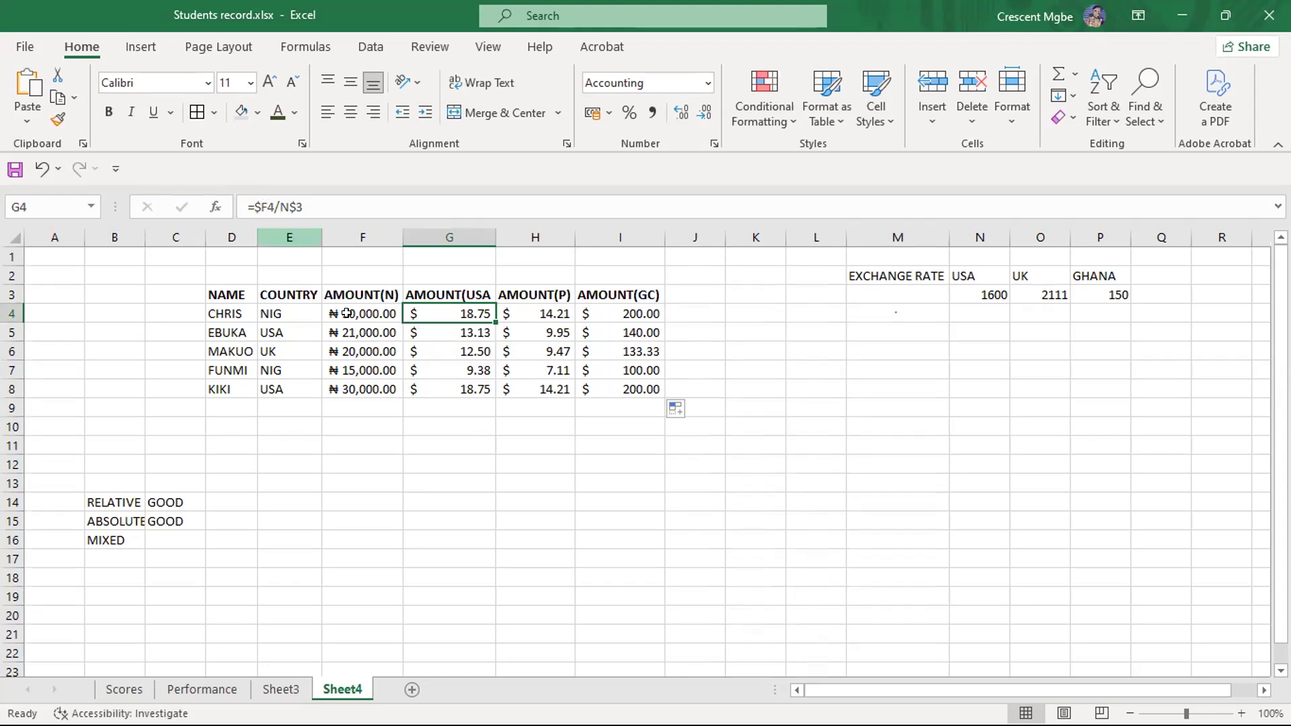
pyautogui.click(371, 363)
pyautogui.click(474, 344)
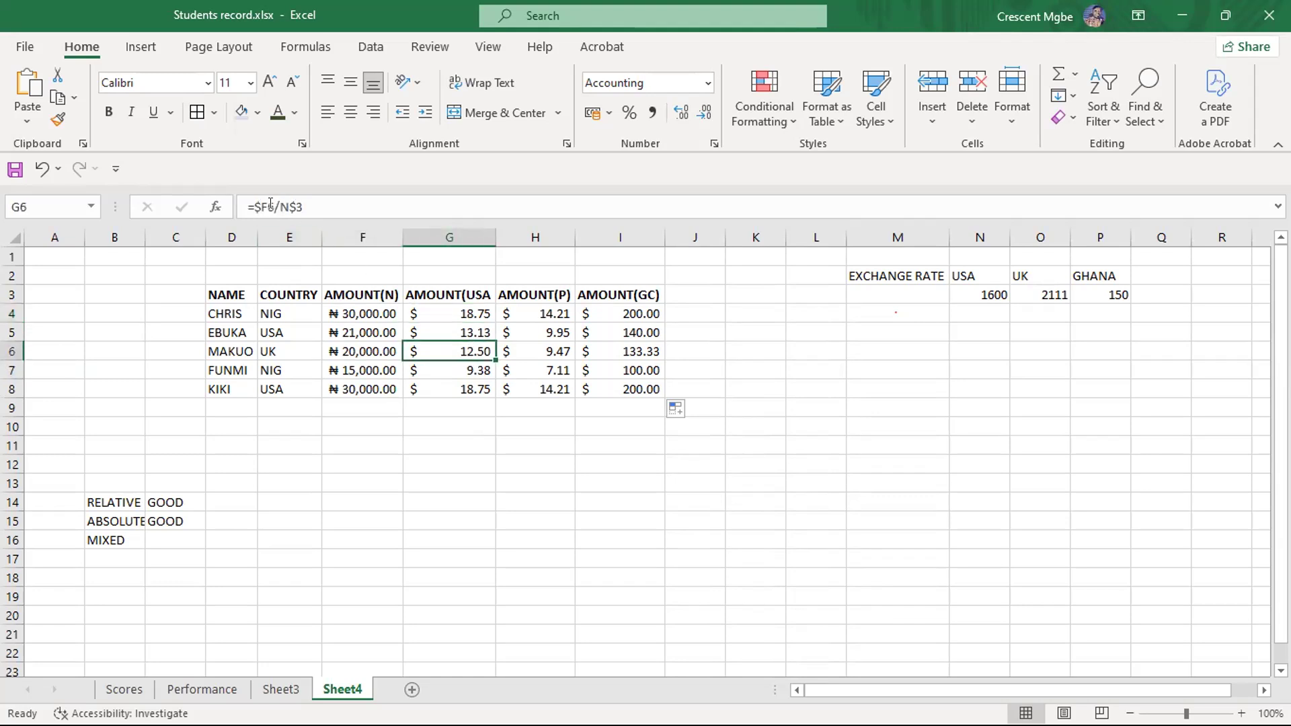
pyautogui.click(460, 329)
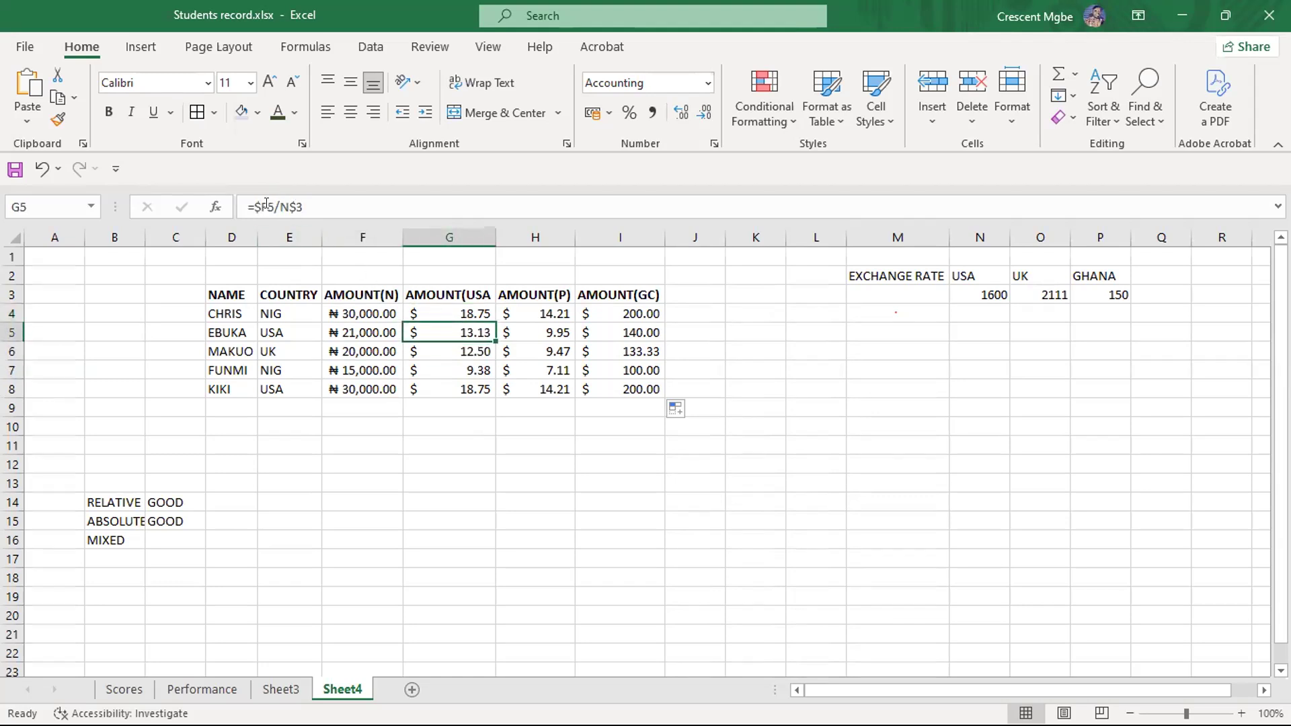
pyautogui.click(473, 364)
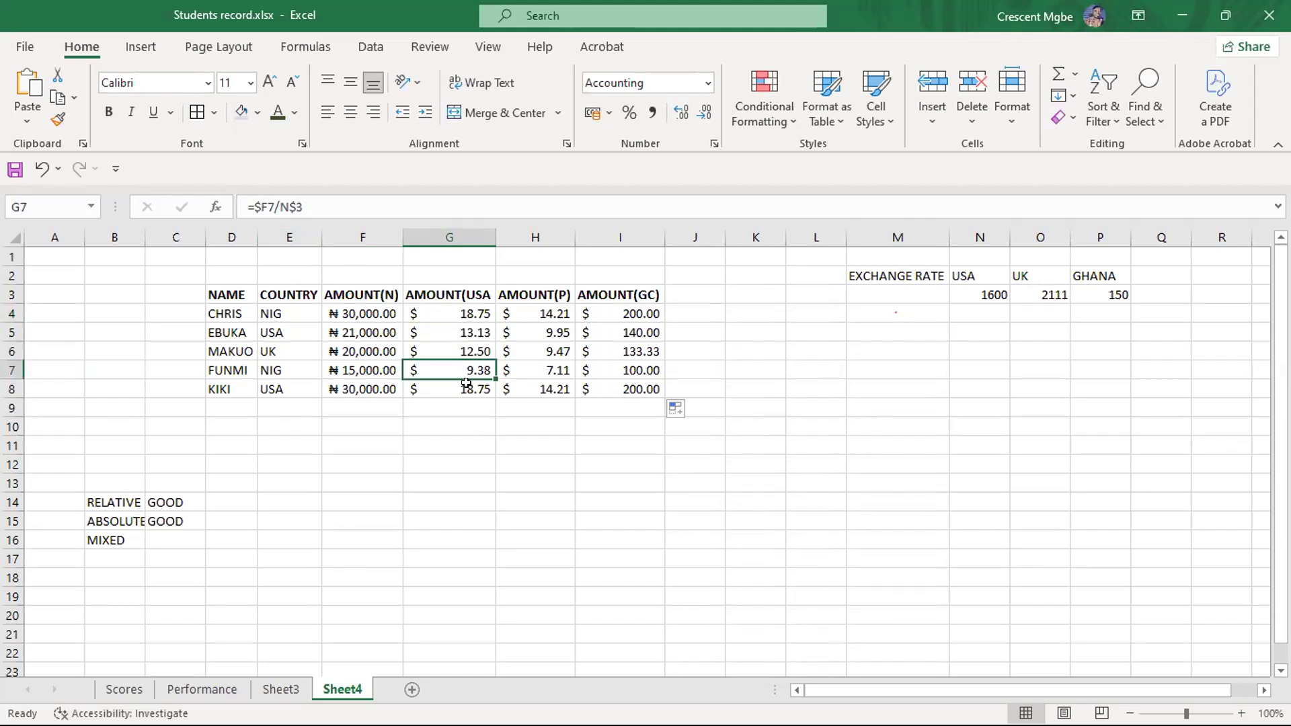
pyautogui.click(466, 385)
pyautogui.click(474, 404)
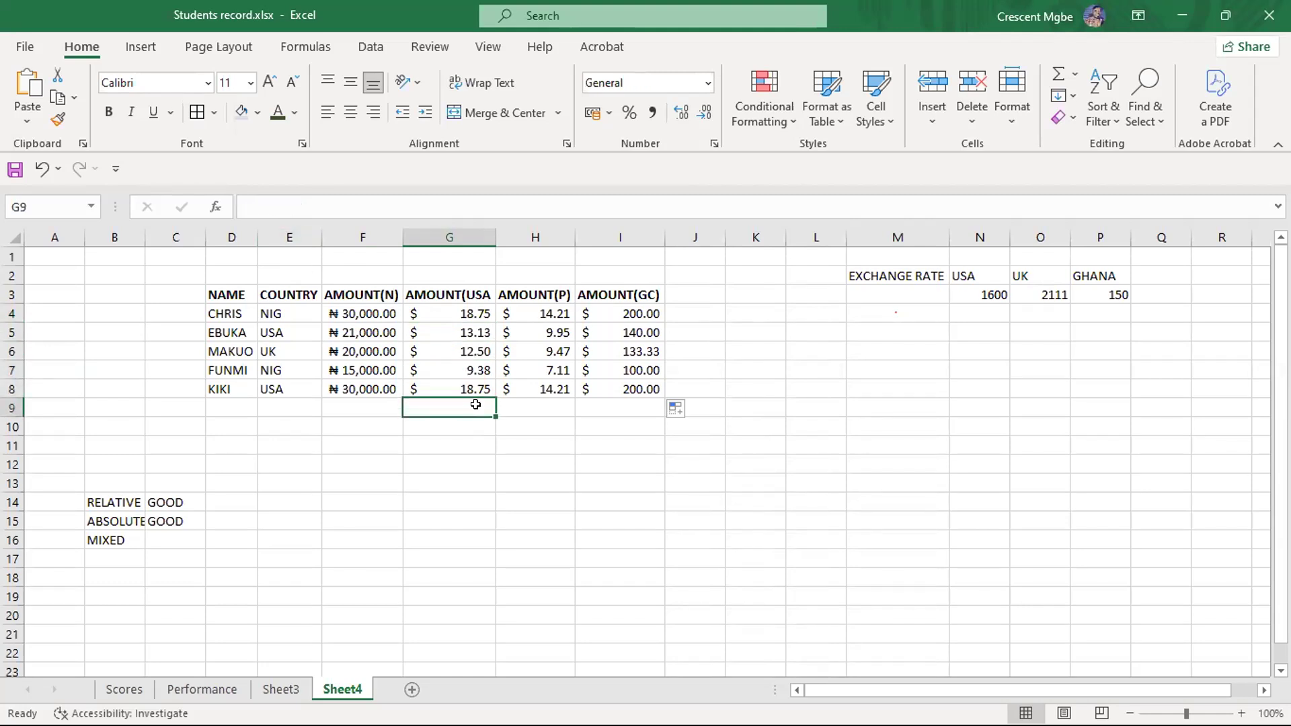
pyautogui.click(476, 386)
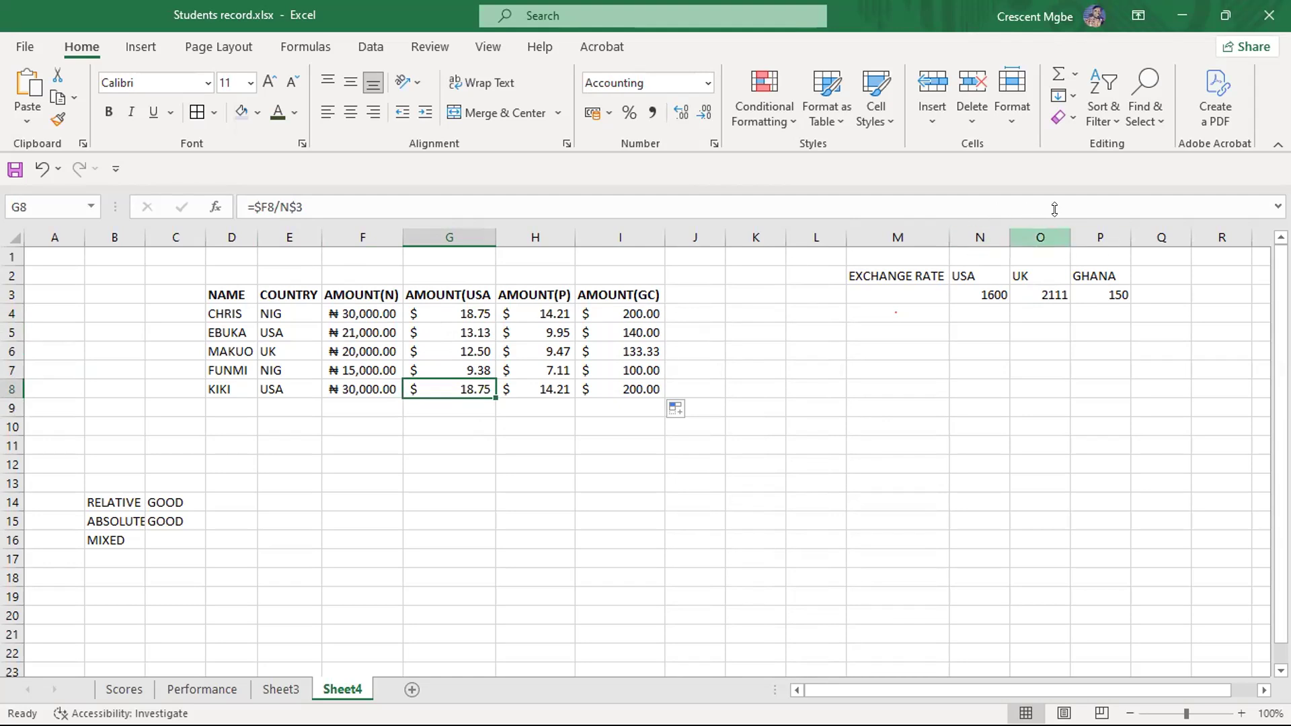
# - Compare the formulas across G4, H4 and I4 with the exchange rates in row 3
pyautogui.click(543, 312)
pyautogui.click(420, 313)
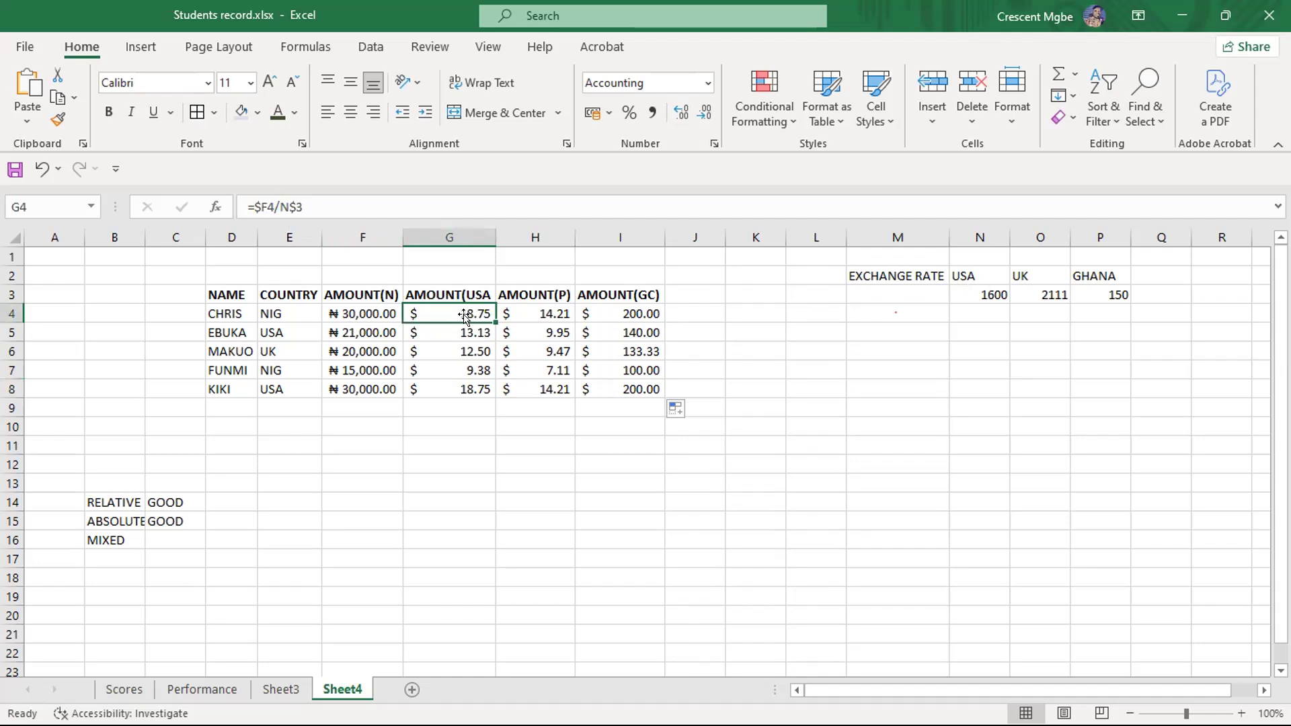
pyautogui.click(540, 314)
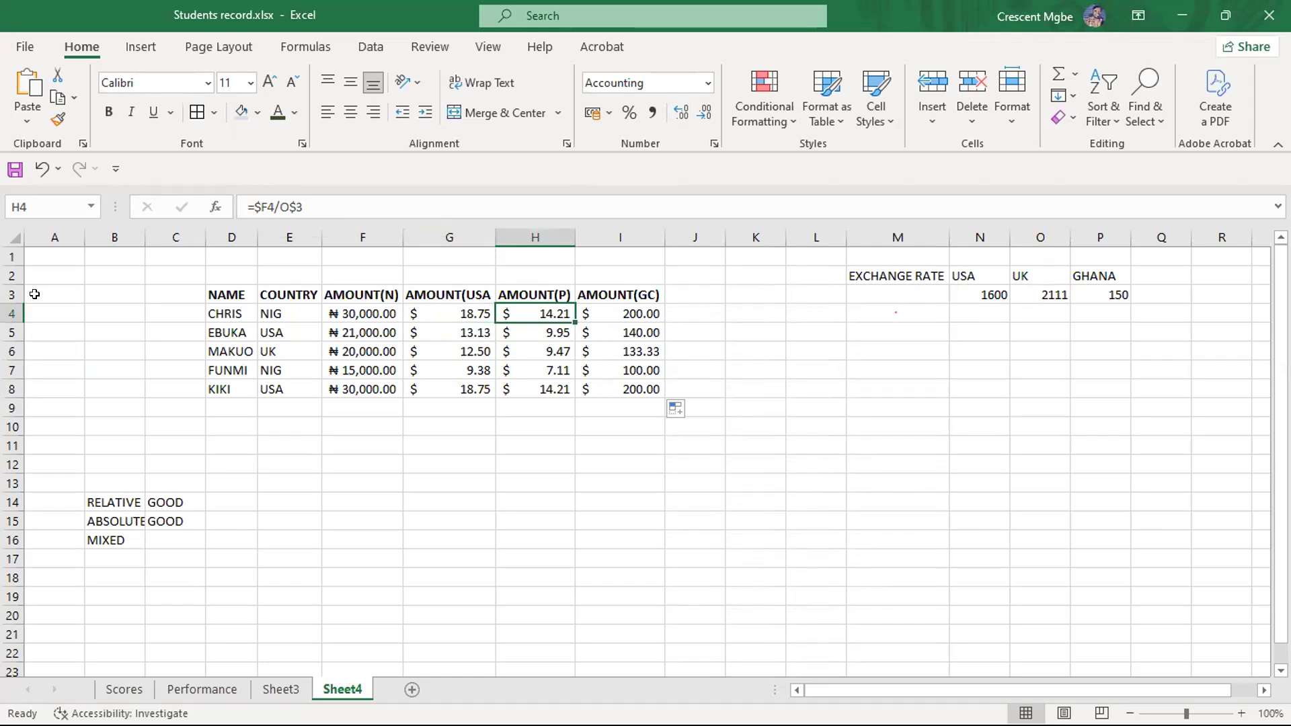
pyautogui.click(12, 293)
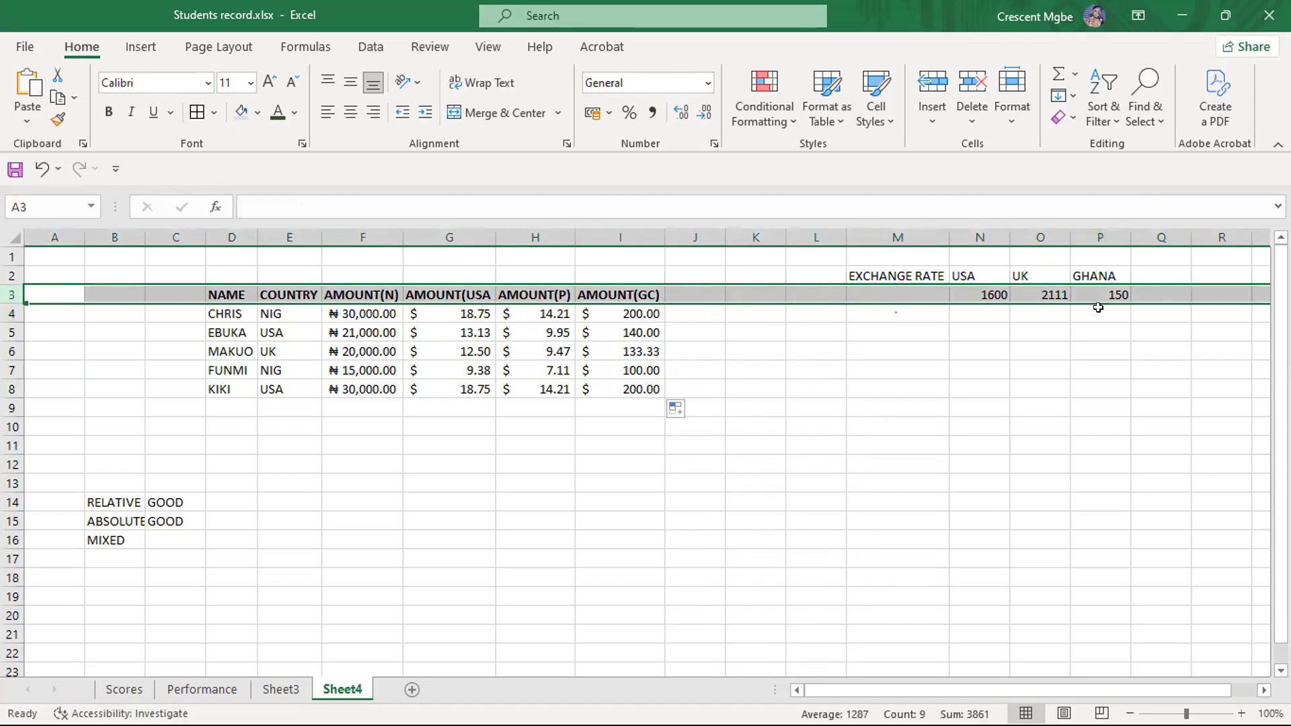
pyautogui.click(974, 293)
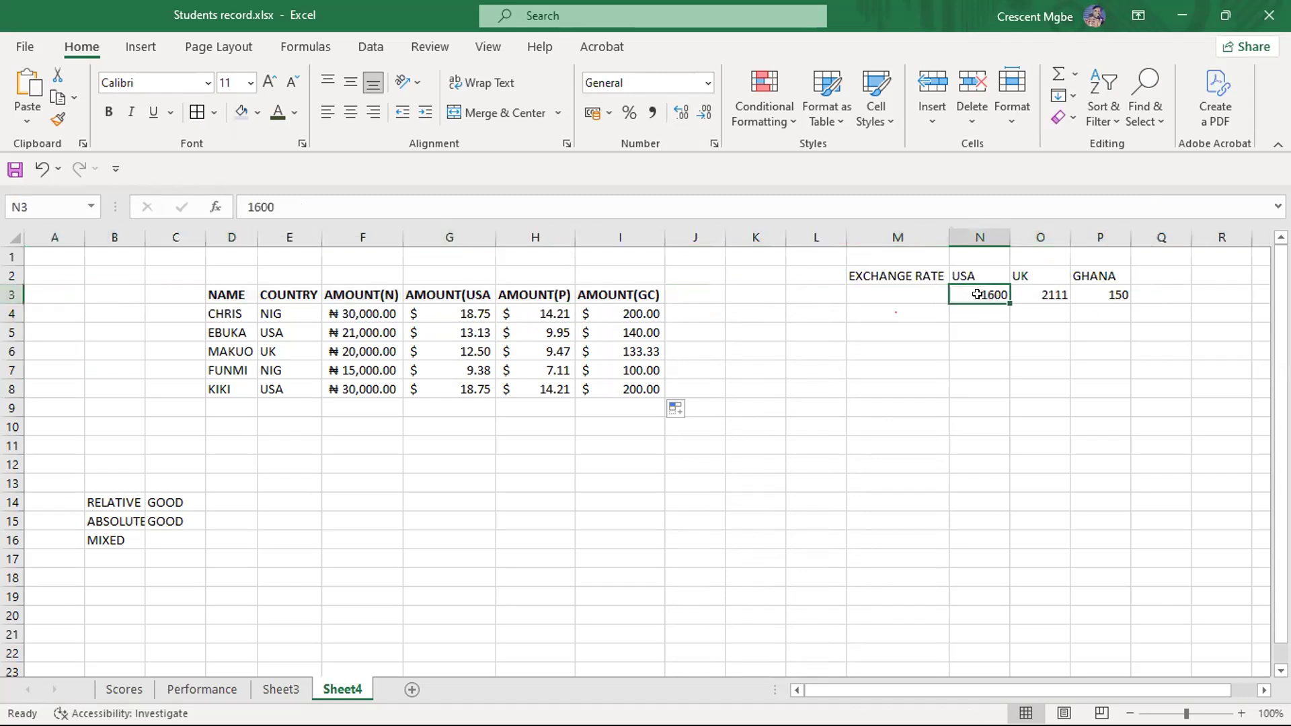
pyautogui.click(541, 309)
pyautogui.click(627, 312)
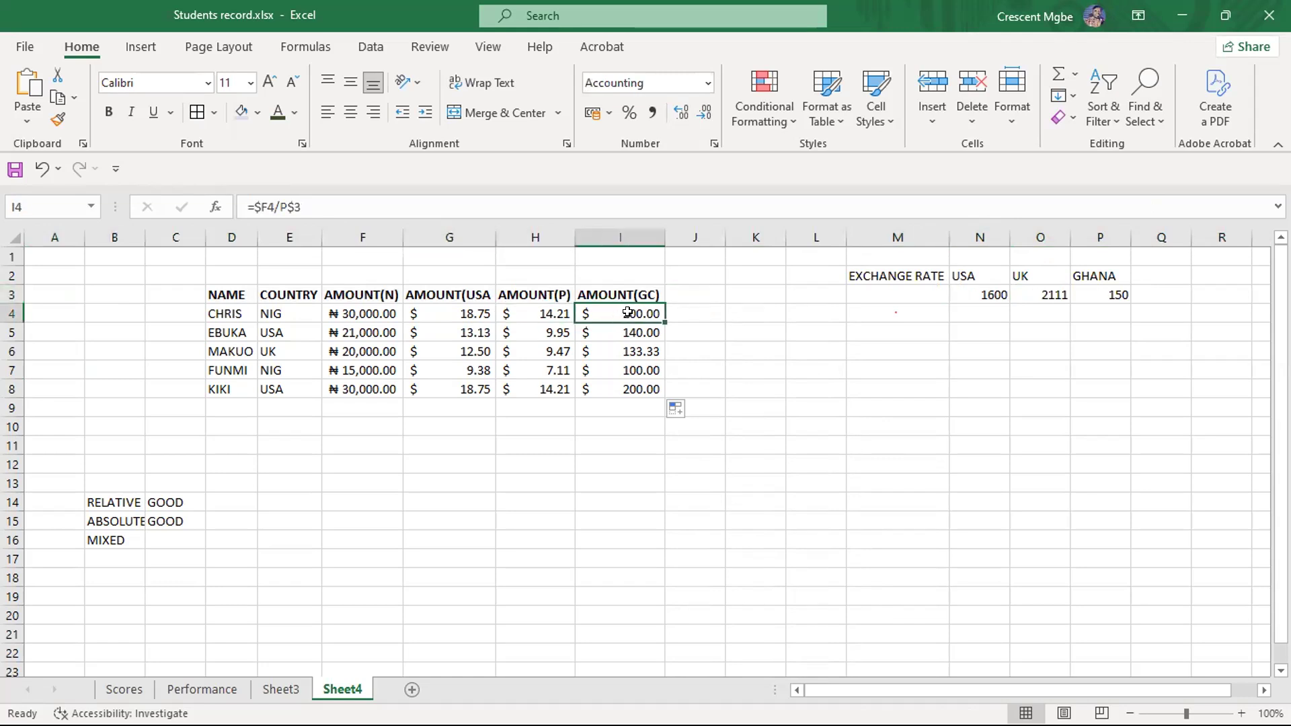
# - Enter GOOD in C16 beside the MIXED label
pyautogui.click(180, 535)
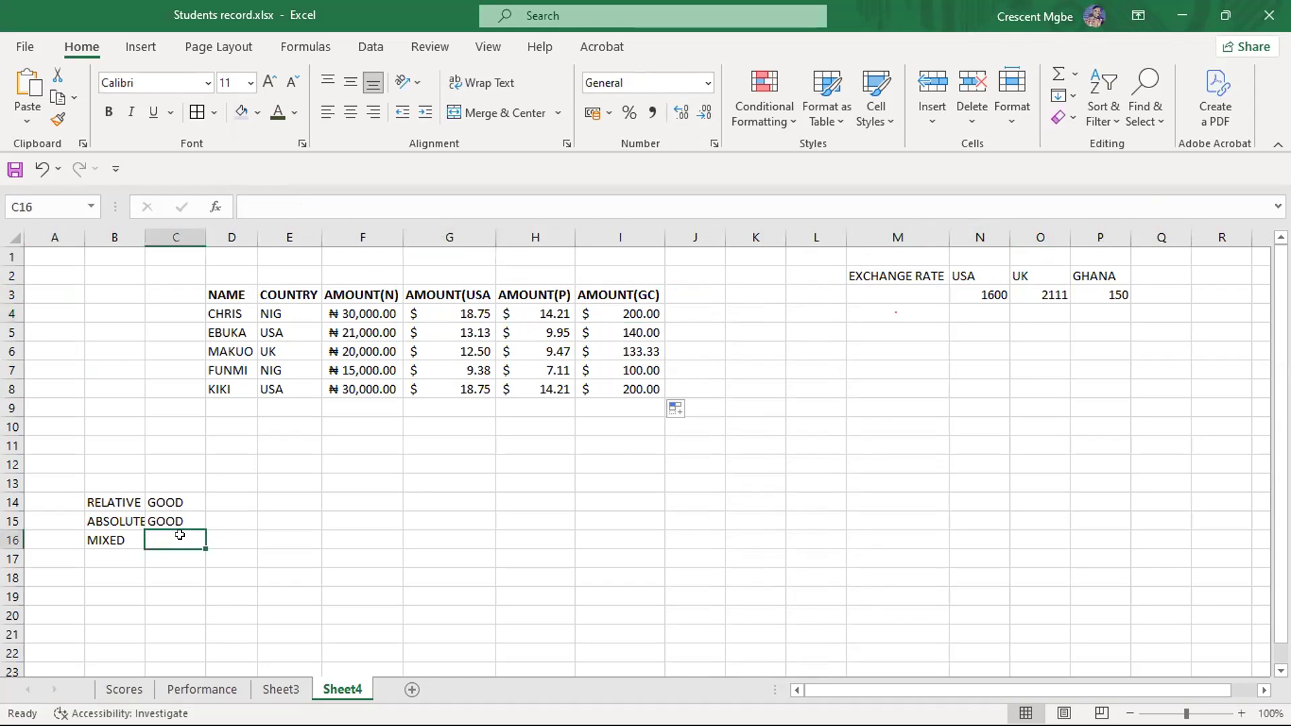
pyautogui.write('GOOD')
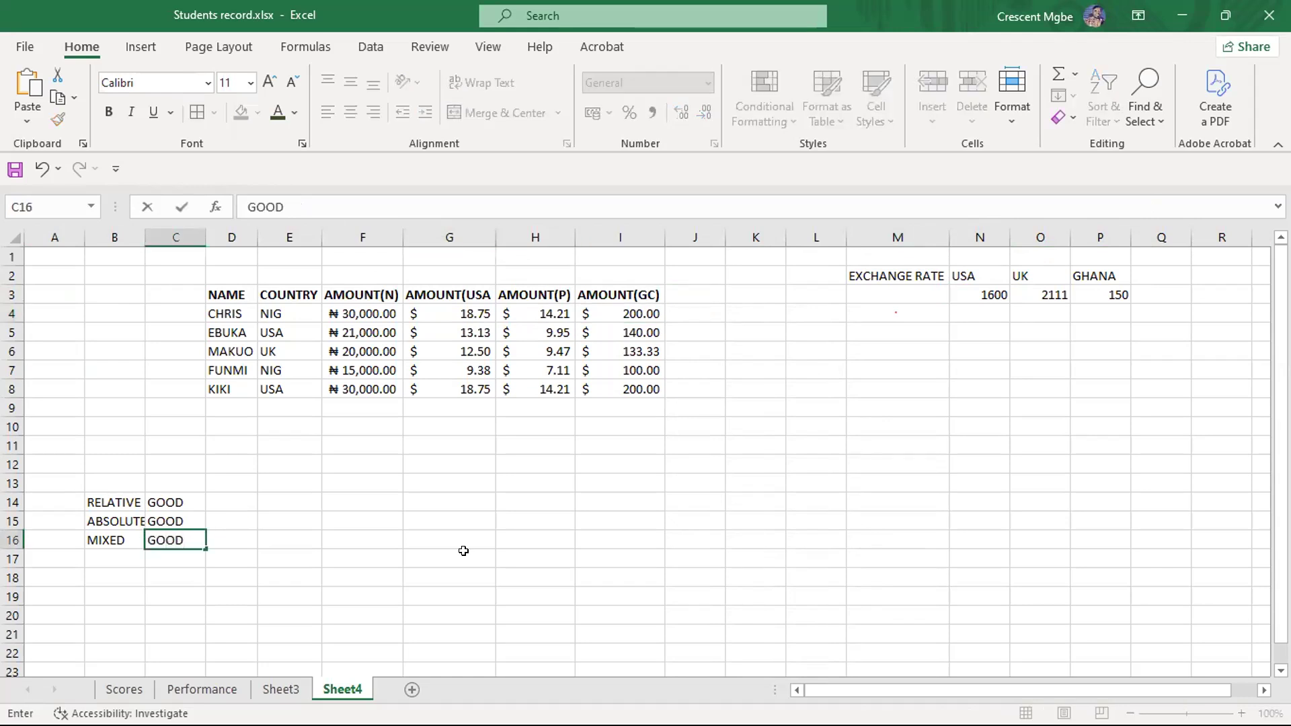
pyautogui.click(718, 139)
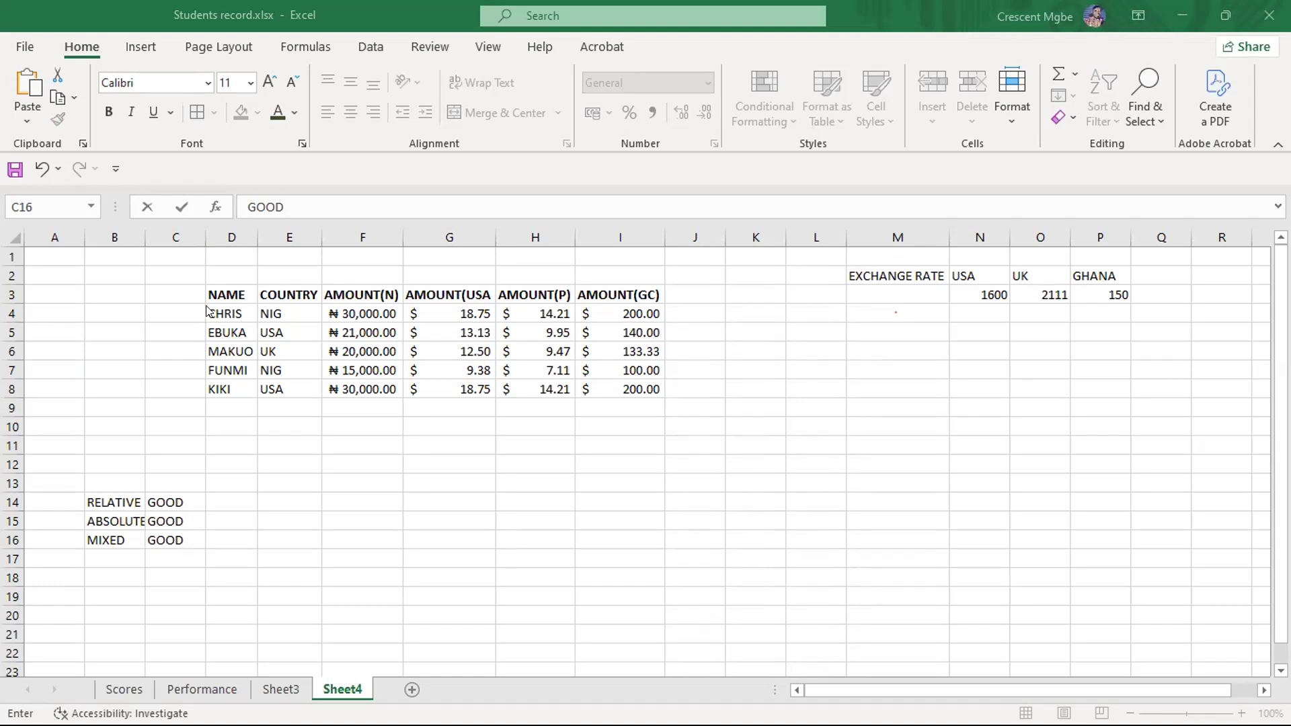
# - Bold the names in D4:D8 and set the font colour of the header row D3:I3 to dark blue
pyautogui.moveTo(215, 310); pyautogui.dragTo(232, 386)
pyautogui.click(108, 111)
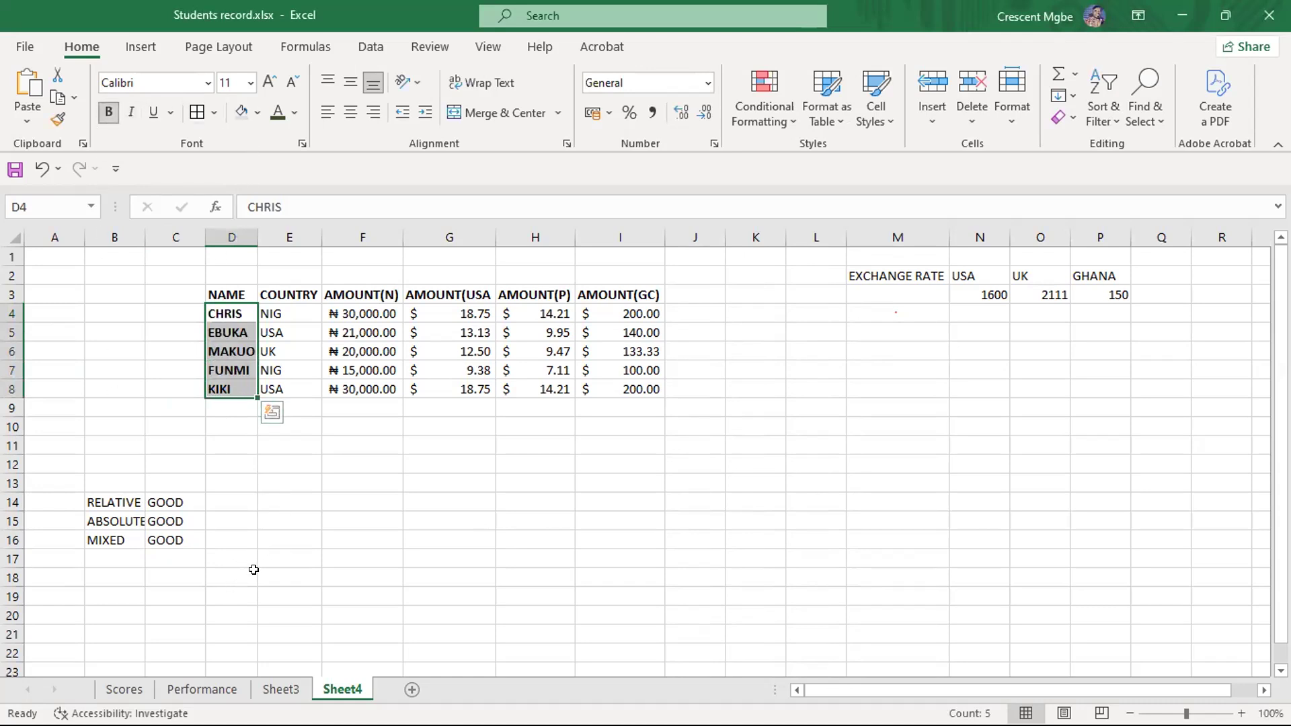
pyautogui.moveTo(223, 295); pyautogui.dragTo(612, 287)
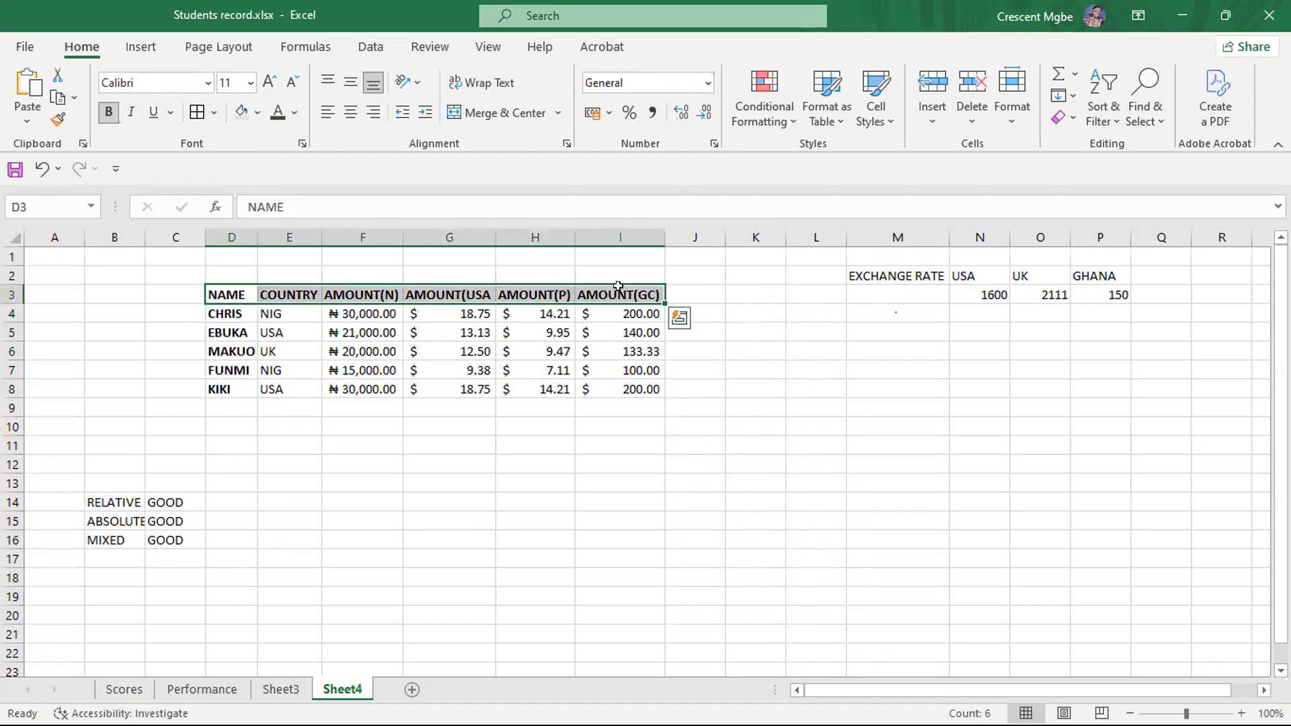
pyautogui.click(259, 109)
pyautogui.click(295, 112)
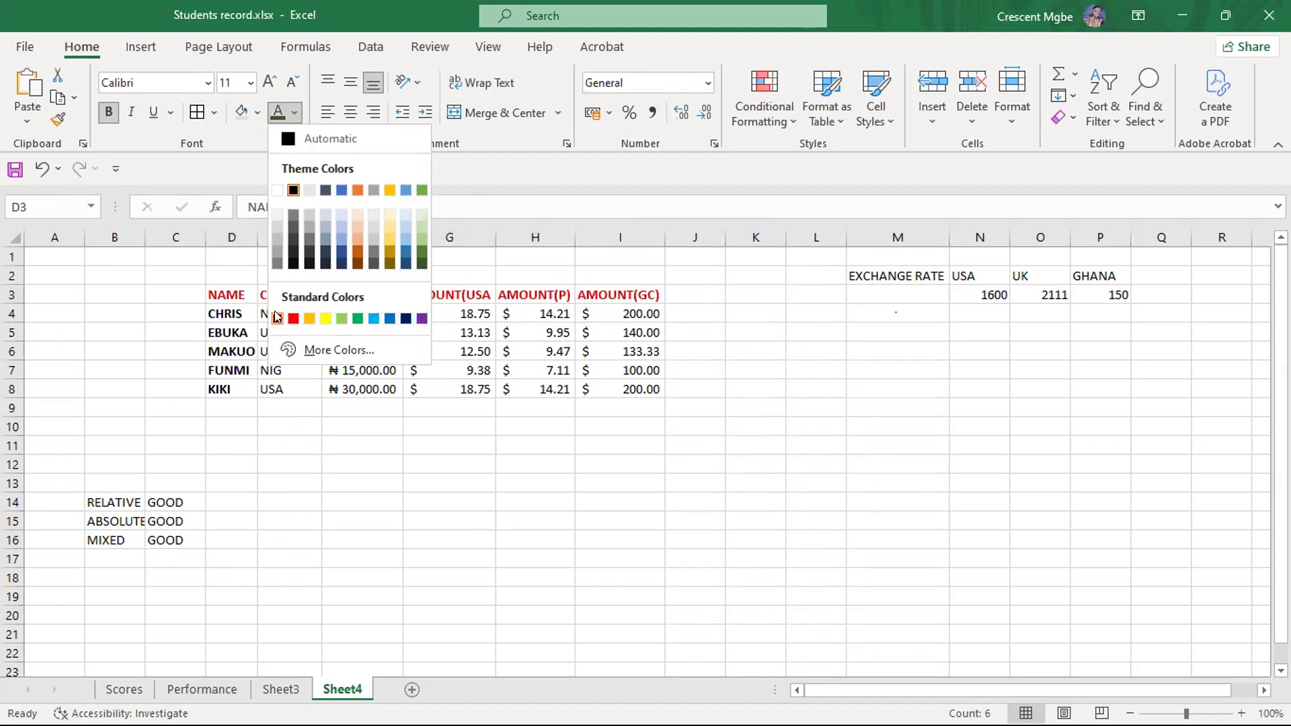
pyautogui.click(405, 319)
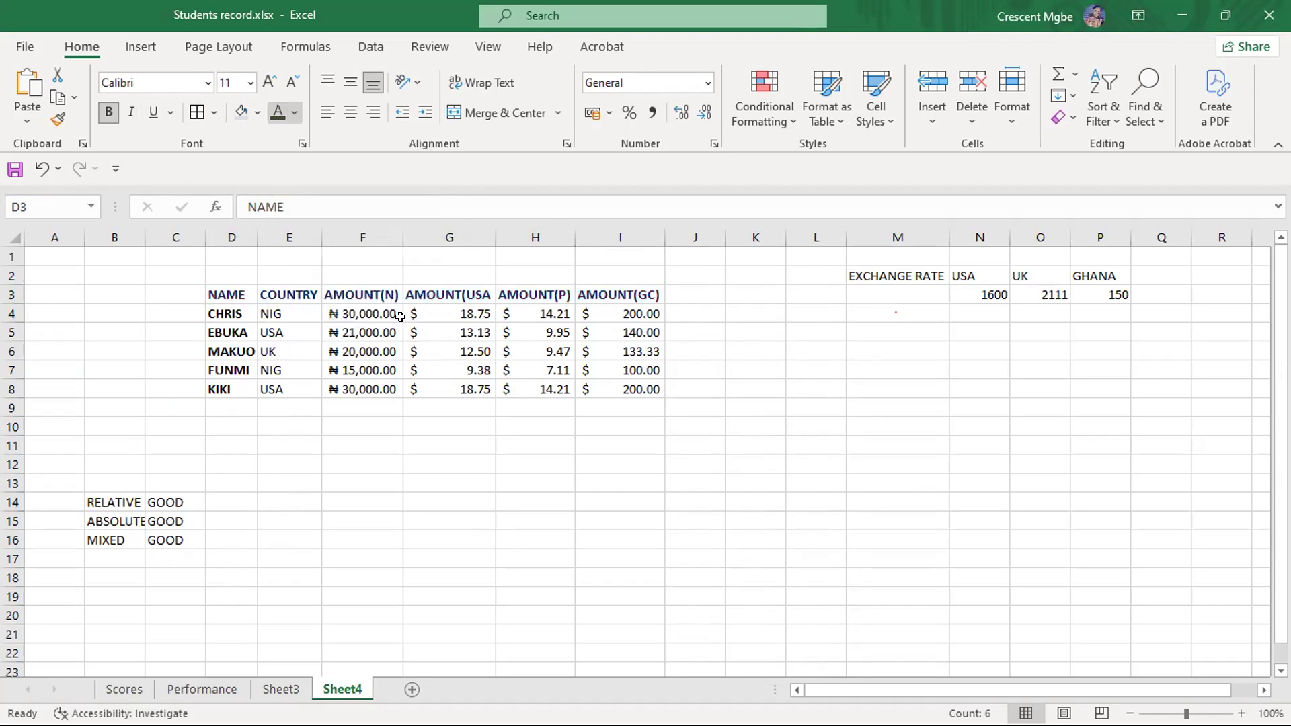
pyautogui.click(689, 522)
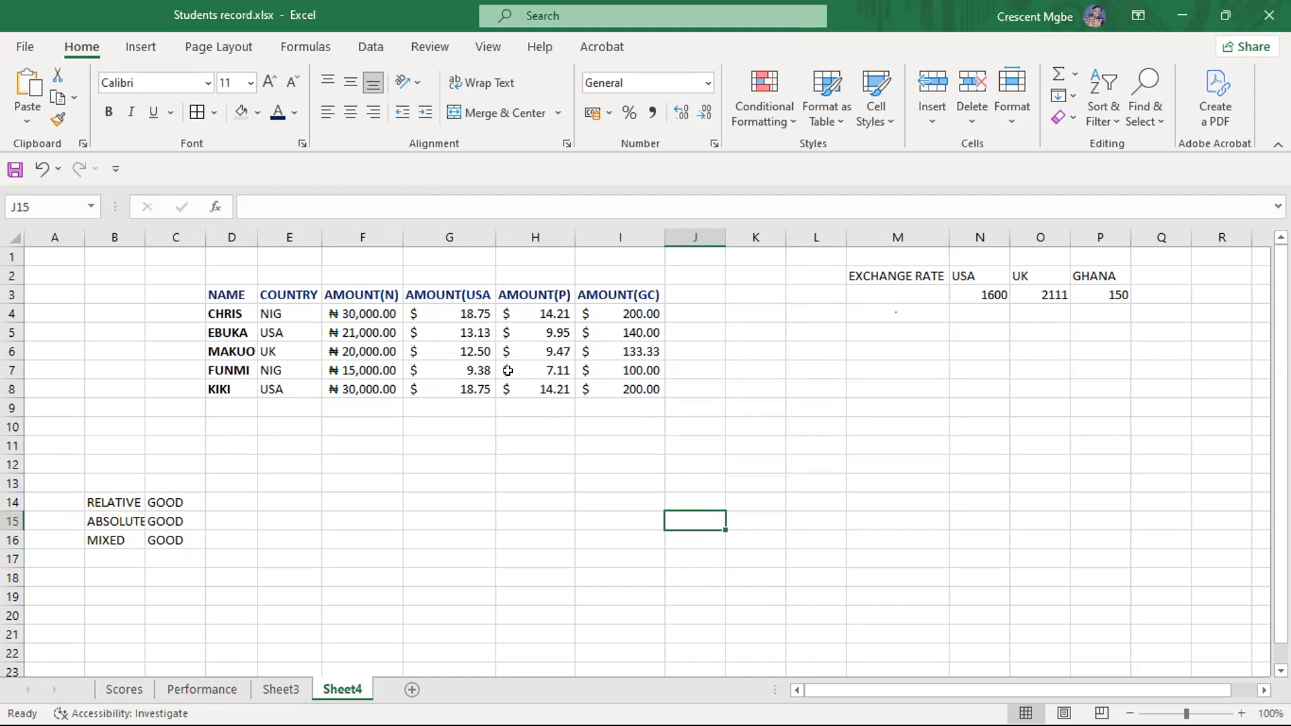
# - Examine the $F4 reference in G4's formula against column F and the naira amounts in its rows
pyautogui.click(444, 313)
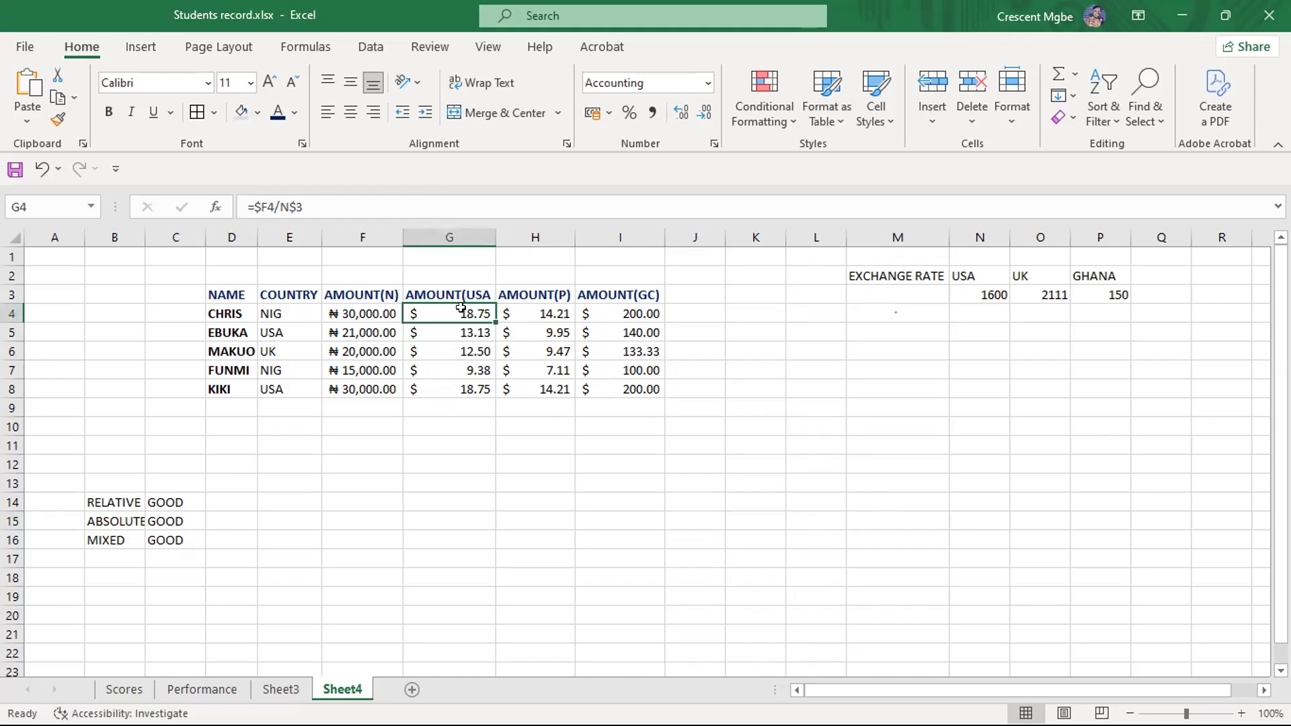
pyautogui.click(358, 232)
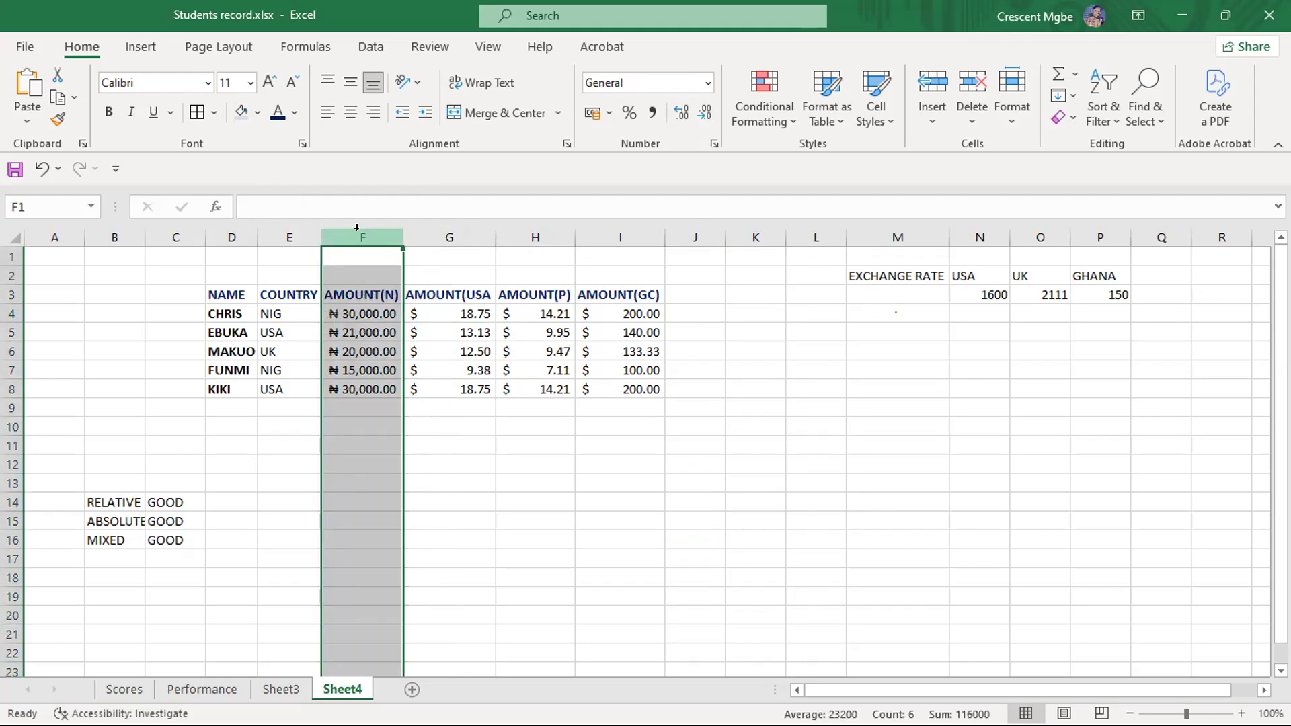
pyautogui.click(436, 315)
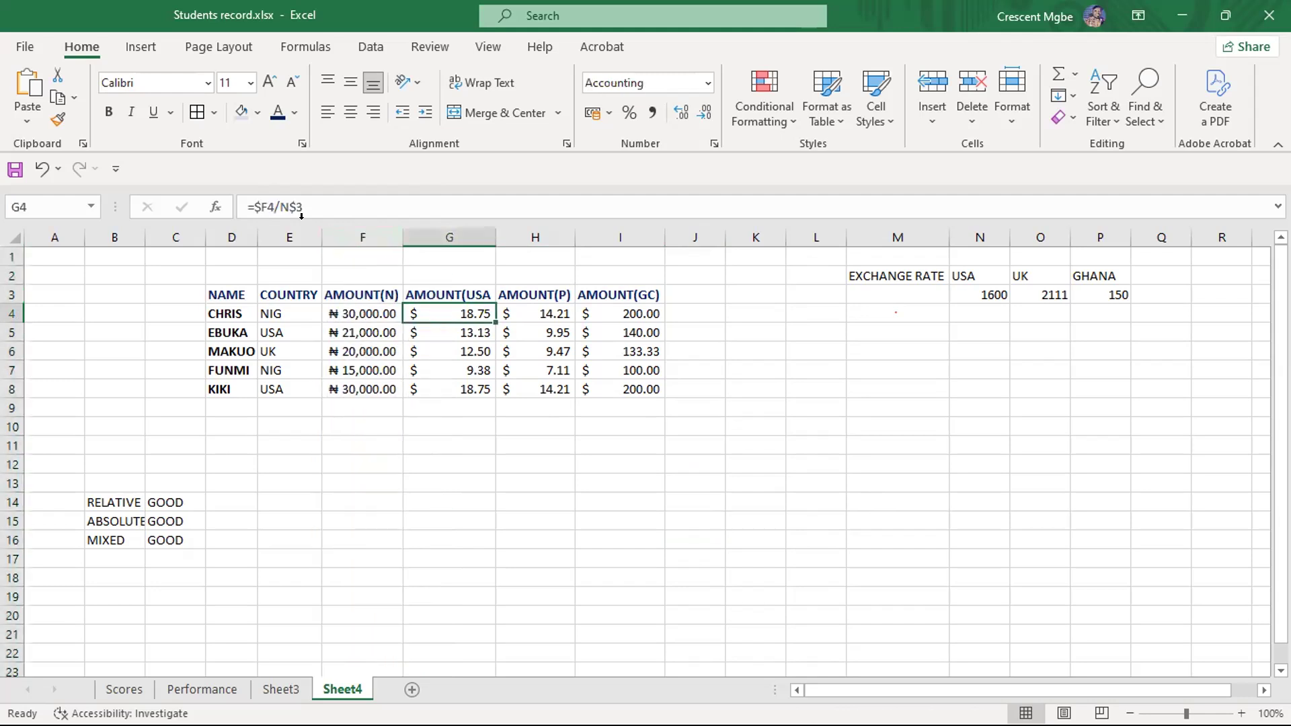
pyautogui.click(347, 232)
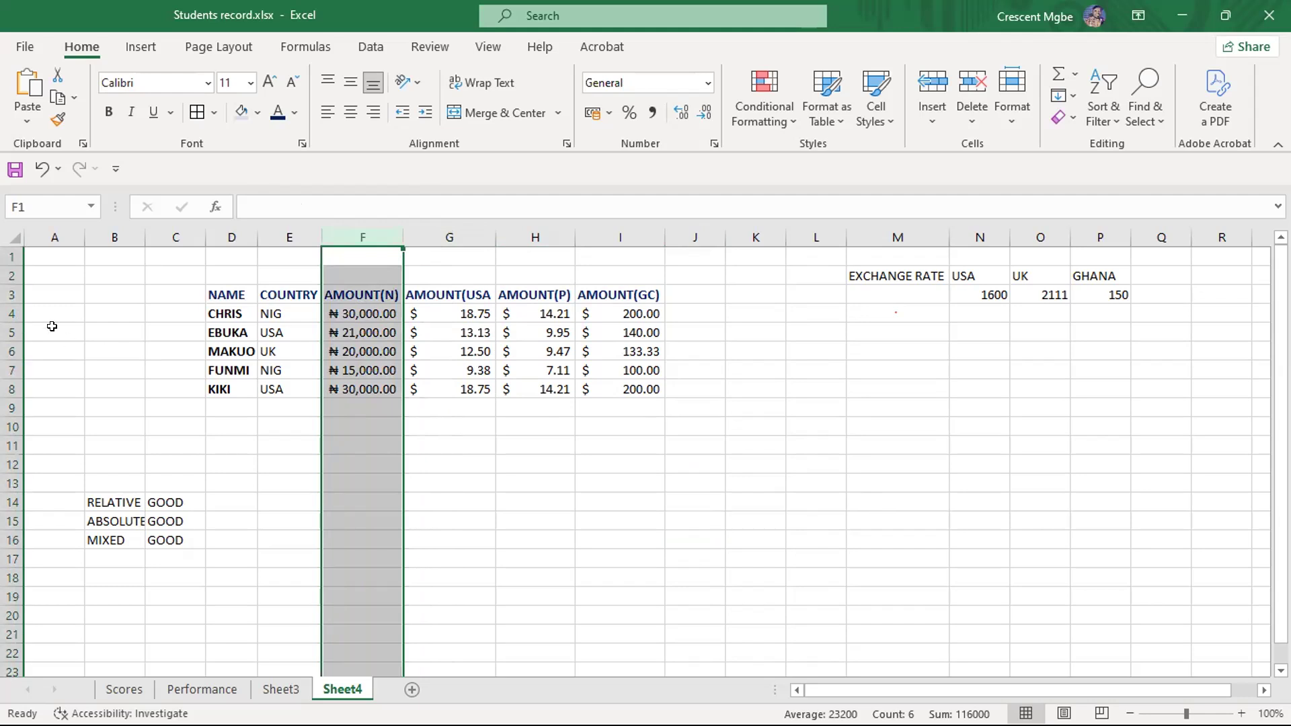
pyautogui.click(354, 331)
pyautogui.click(359, 351)
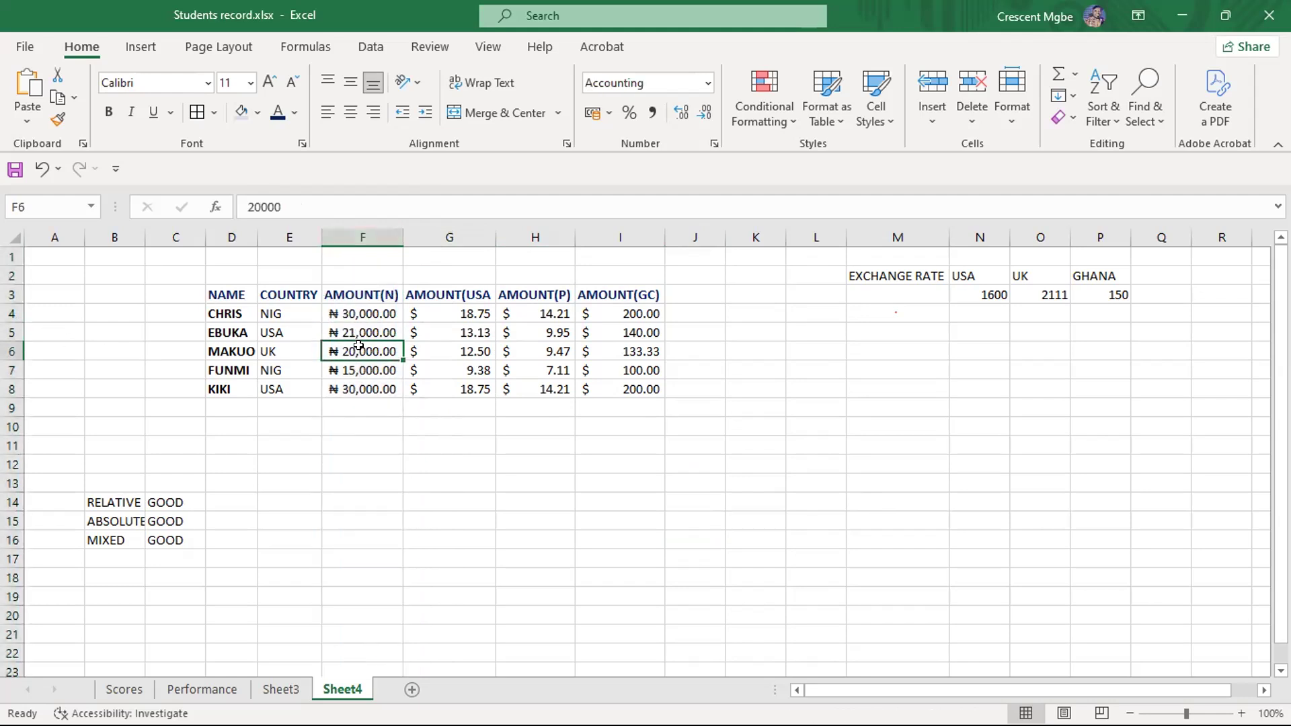
# - Examine the N$3 reference in G4's formula against row 3 and the USA exchange rate cell
pyautogui.click(464, 317)
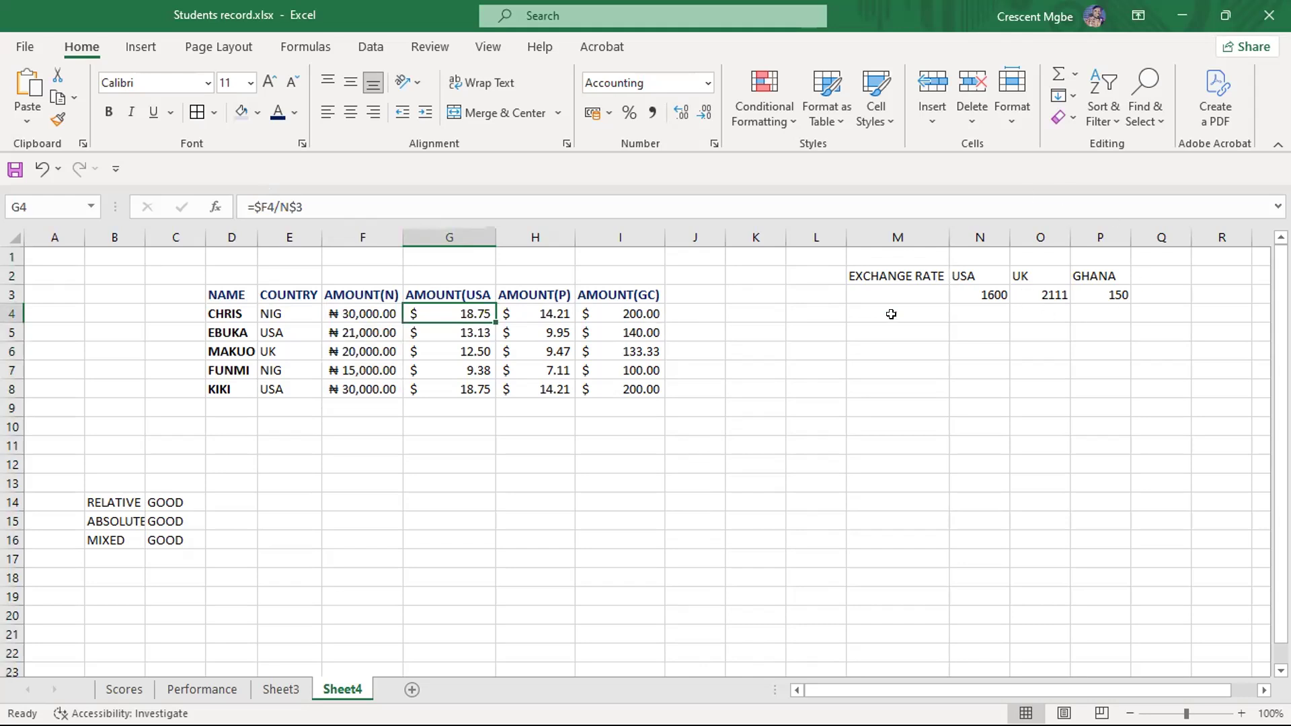
pyautogui.click(12, 294)
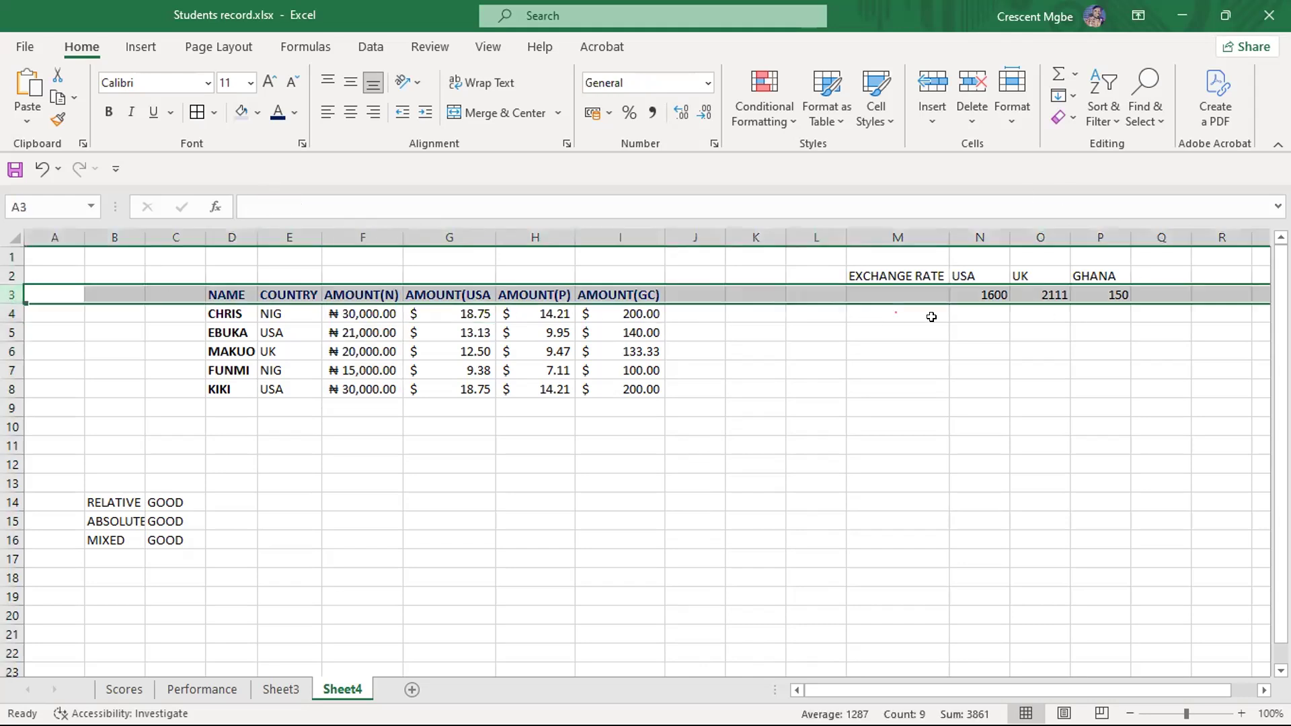
pyautogui.click(994, 294)
pyautogui.click(483, 311)
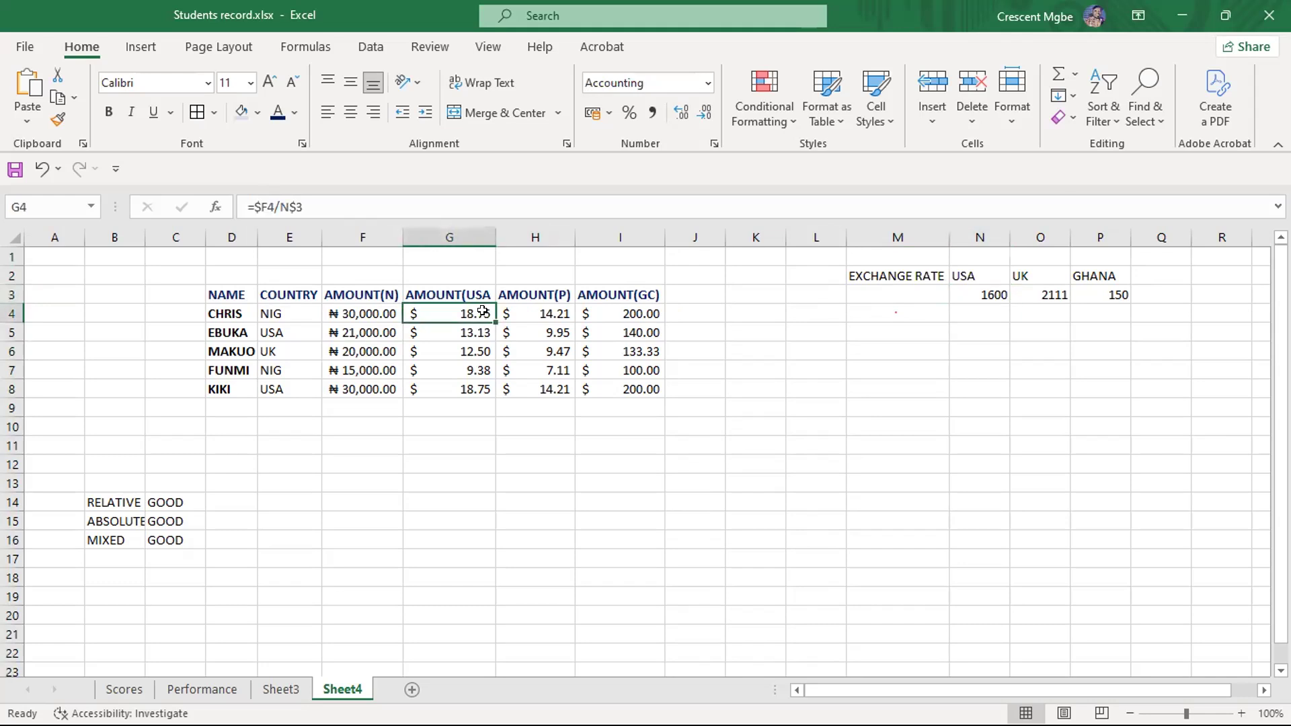
pyautogui.click(300, 206)
pyautogui.moveTo(302, 207); pyautogui.dragTo(288, 207)
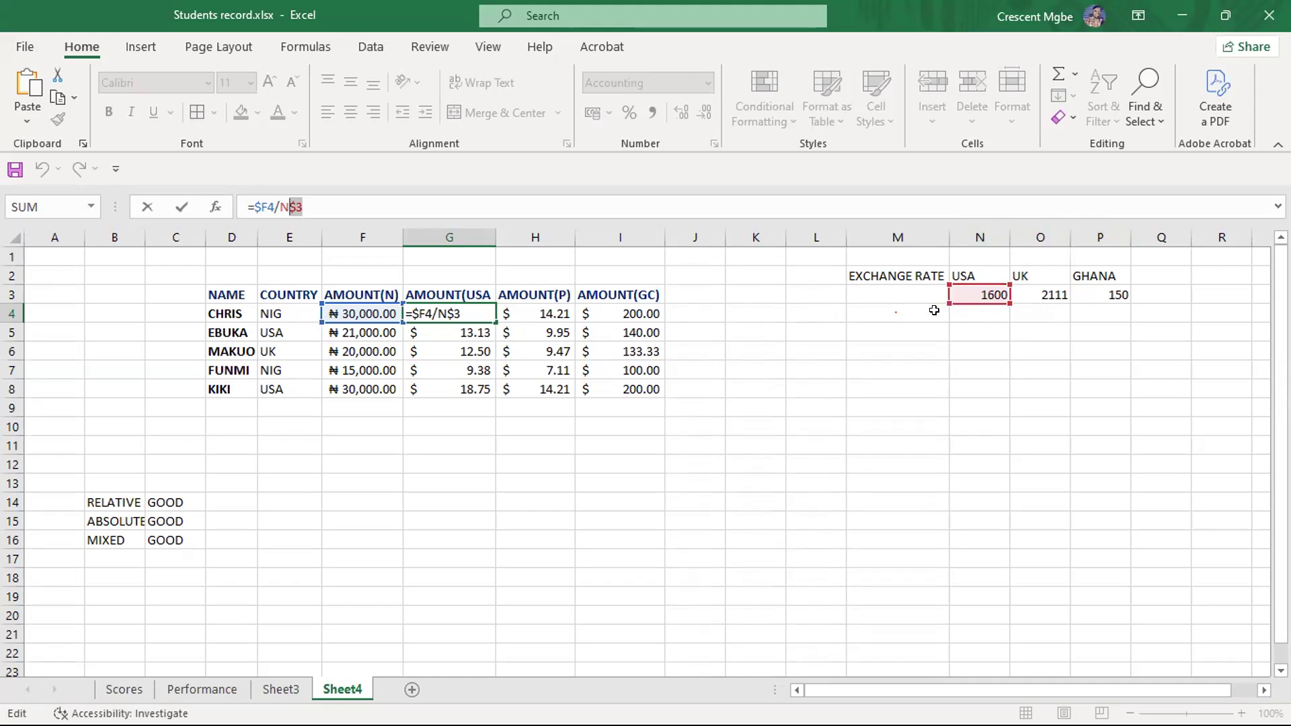
pyautogui.click(713, 313)
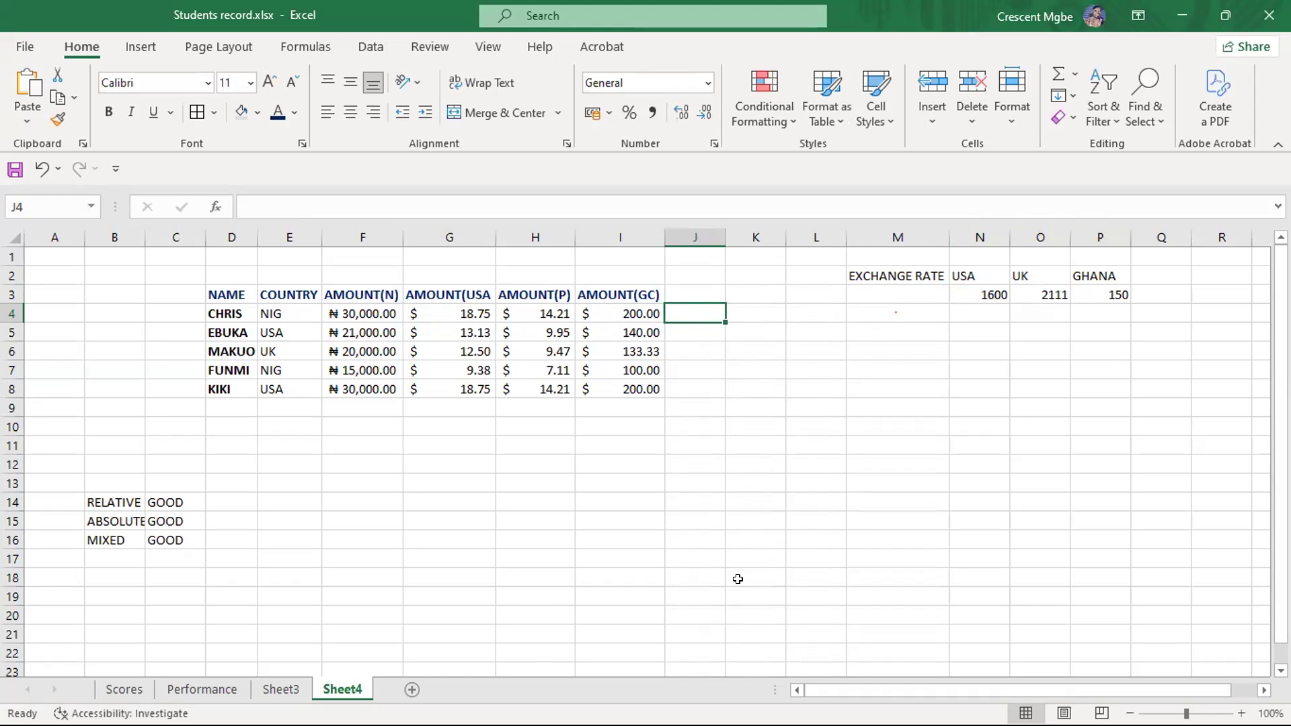
# - Switch to the running PowerPoint slide show with the Cell Referencing Types slide
pyautogui.press('super')
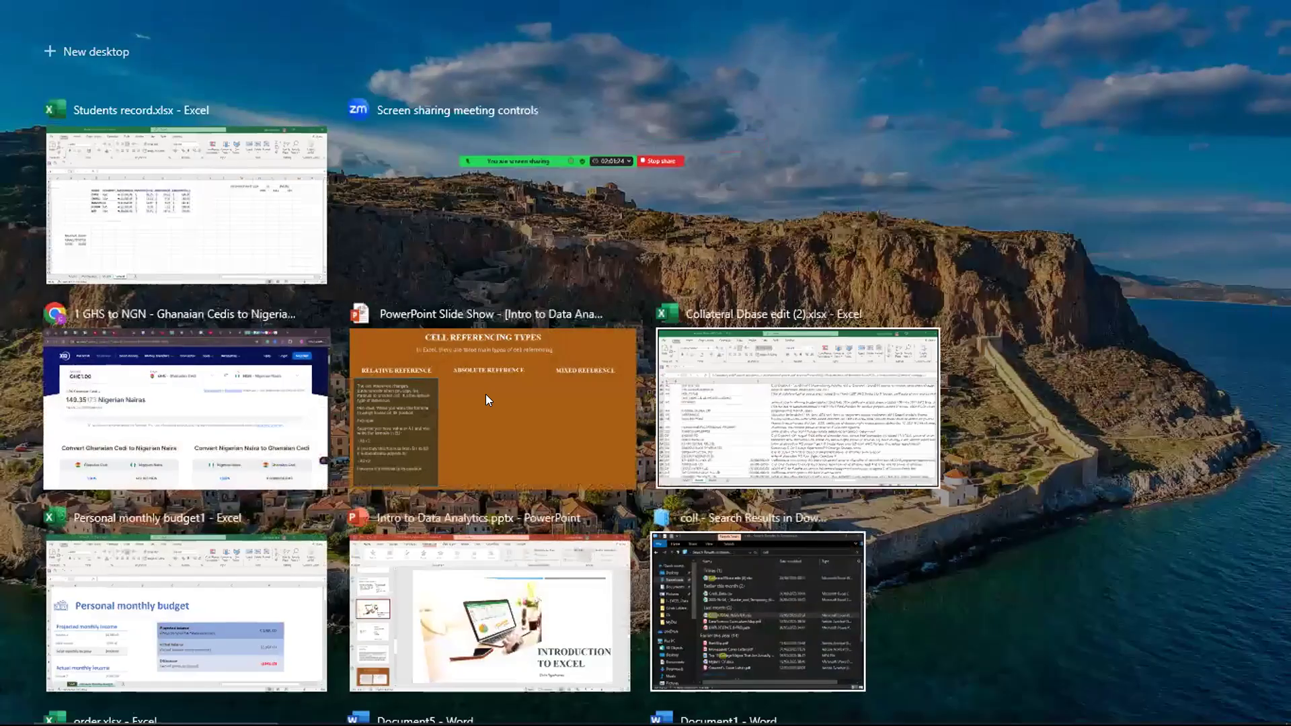
pyautogui.click(499, 407)
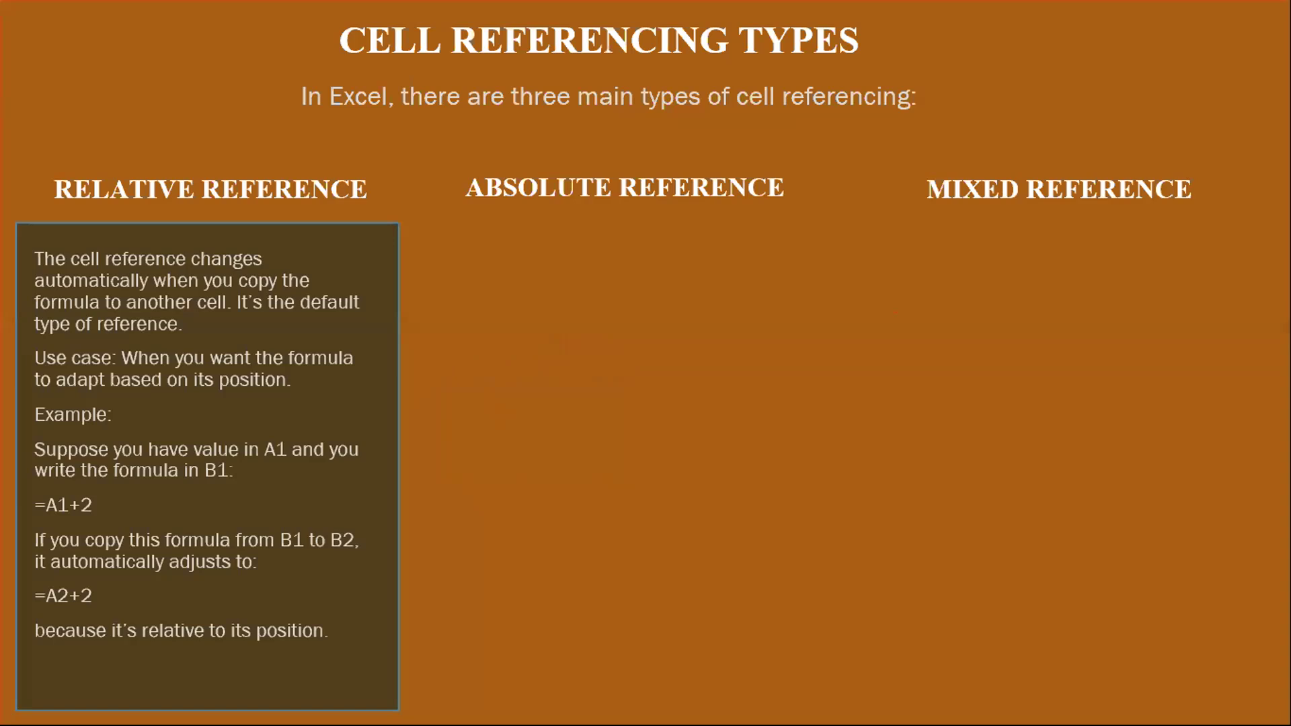
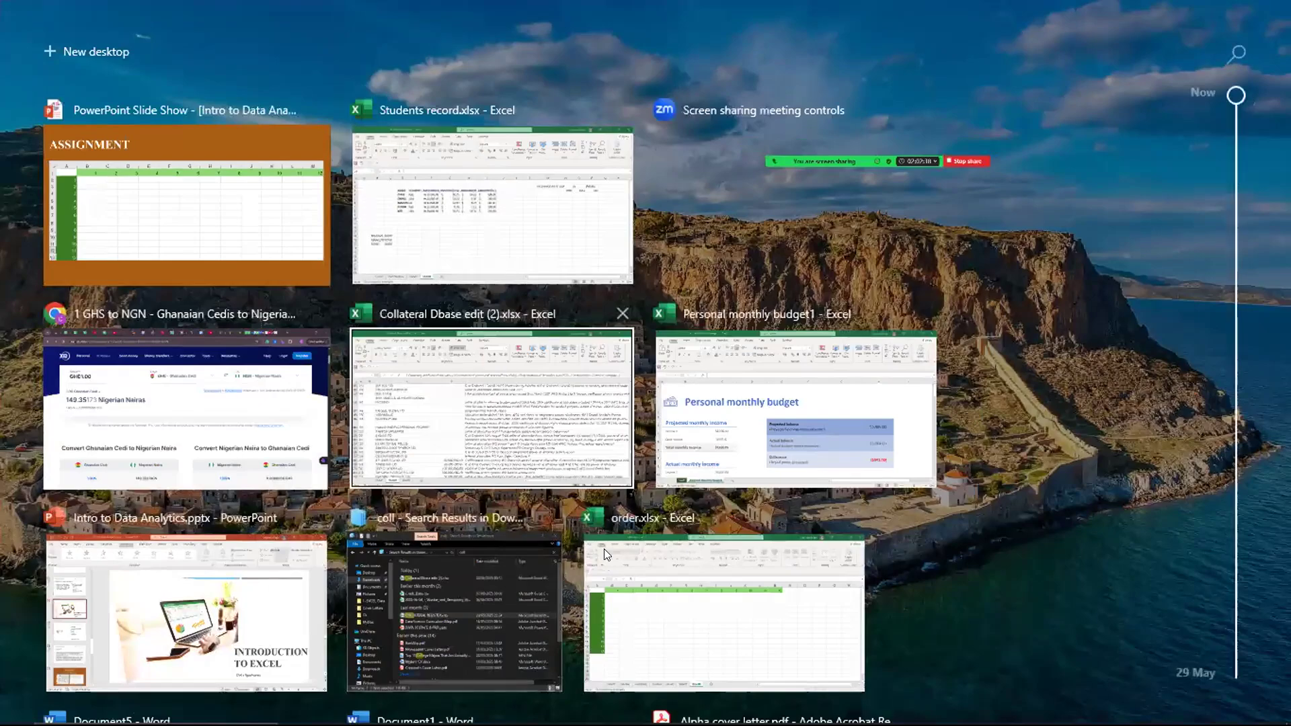
# - Switch to the order.xlsx workbook and enter the formula =B2*B1 in cell B2 of the multiplication grid
pyautogui.click(745, 554)
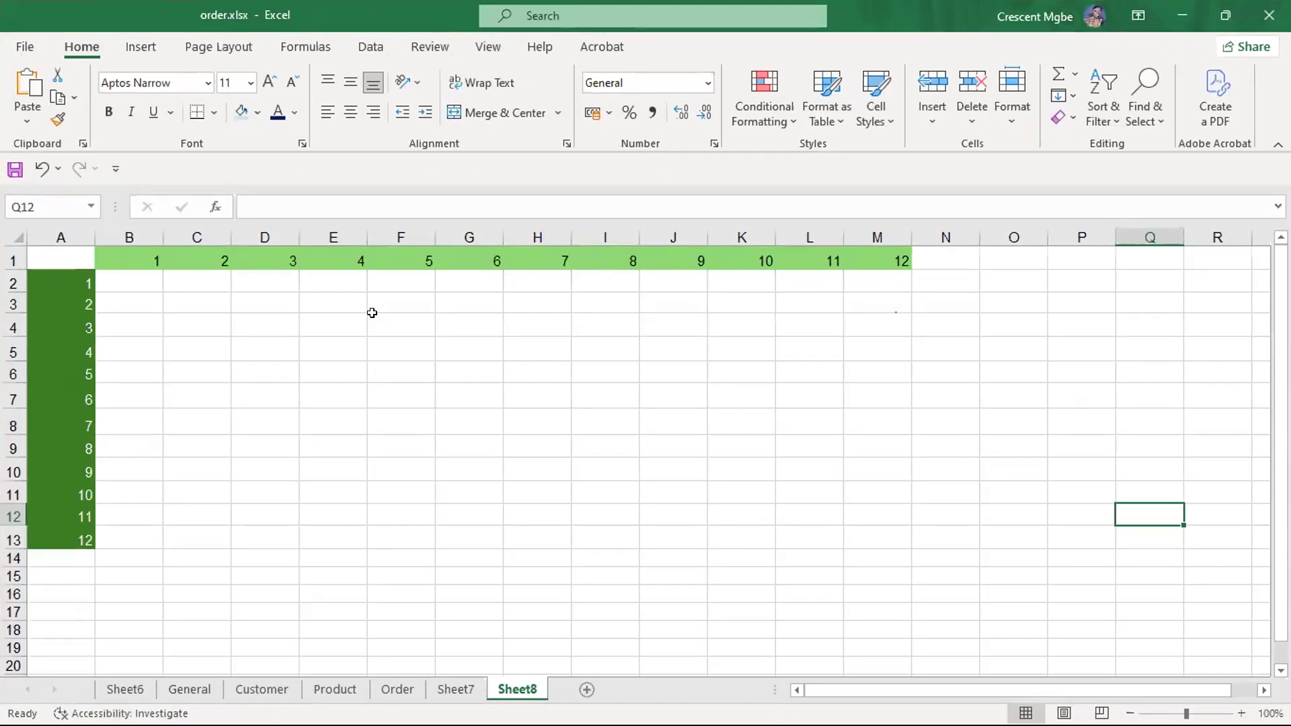
pyautogui.click(133, 286)
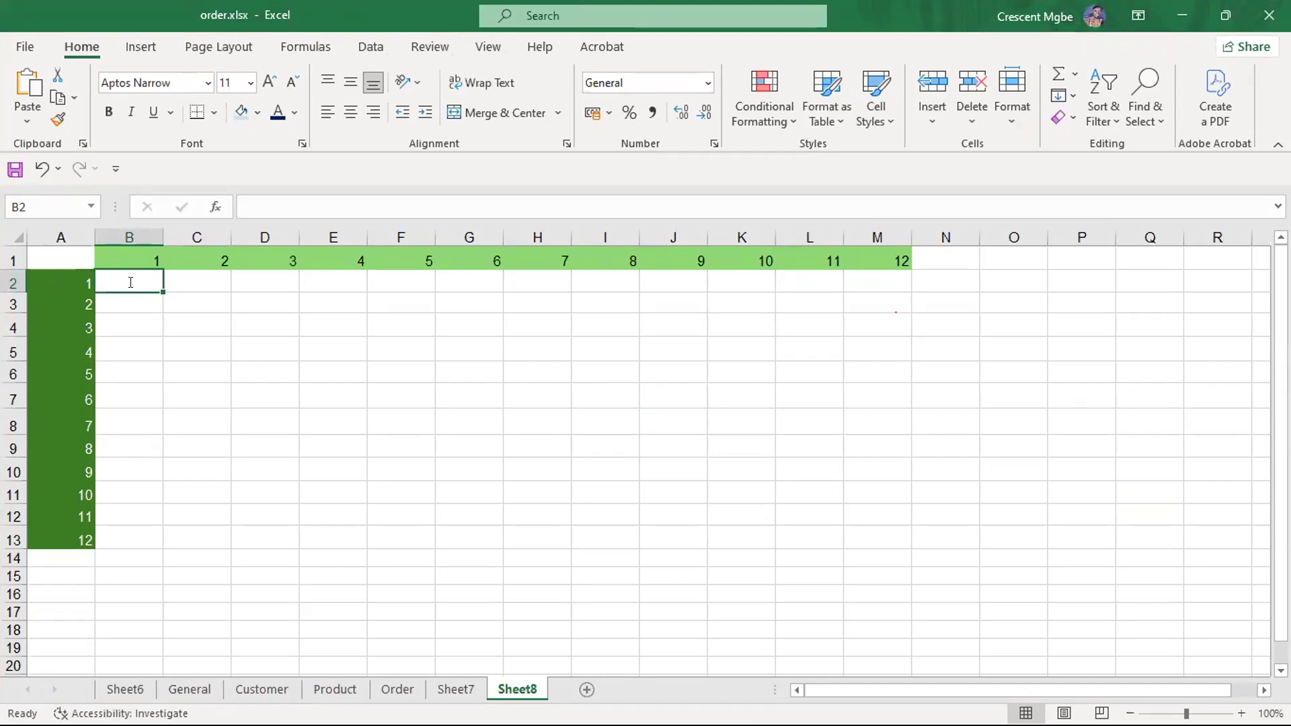
pyautogui.write('=')
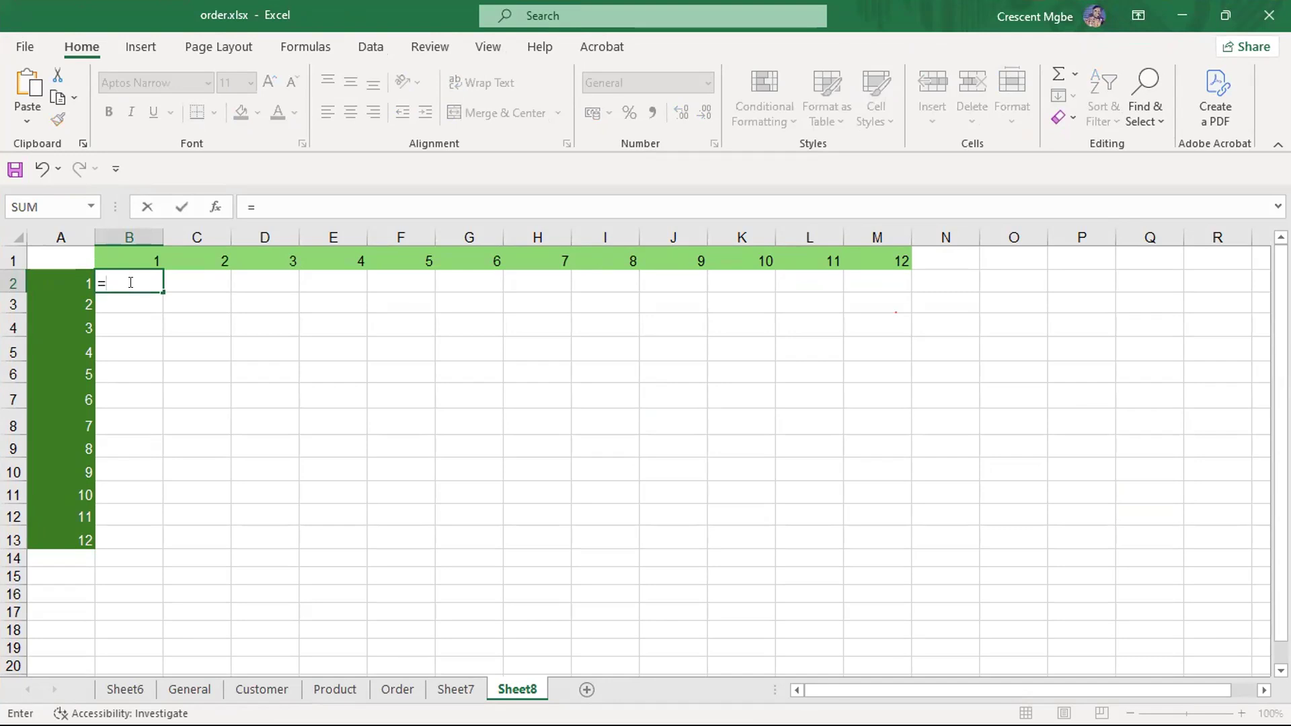
pyautogui.write('B')
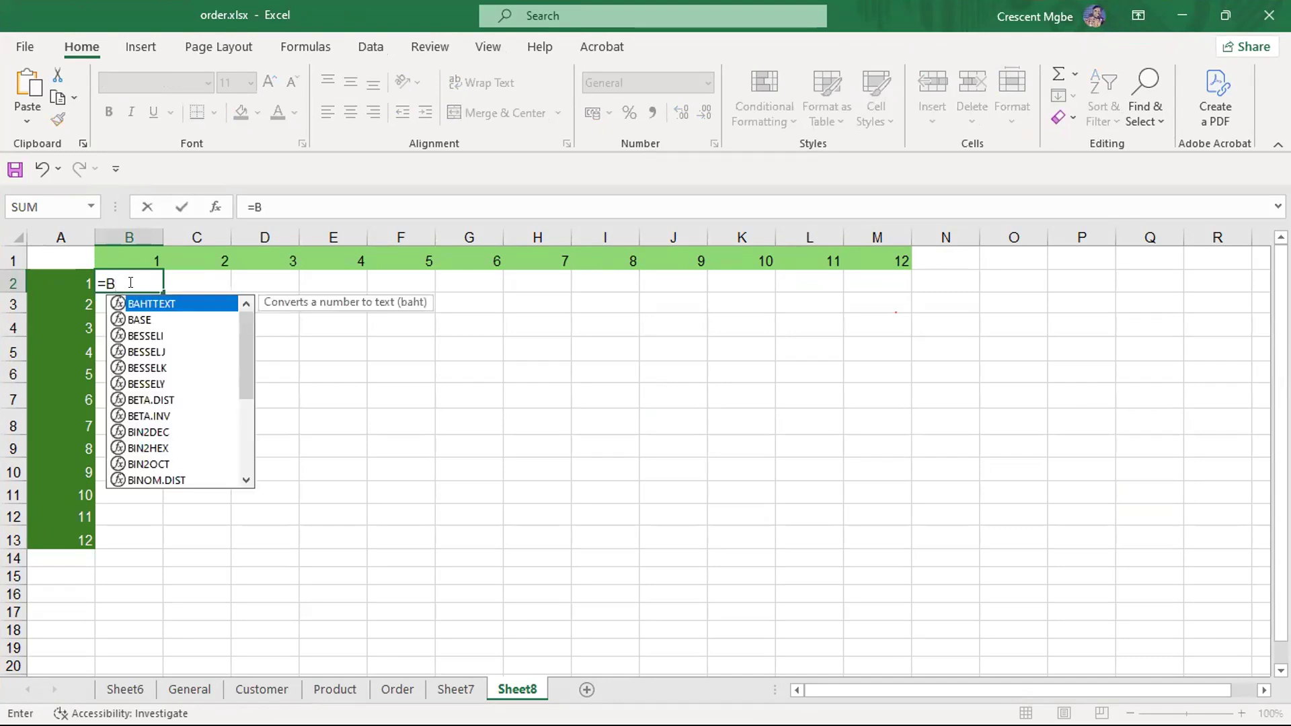
pyautogui.write('2*')
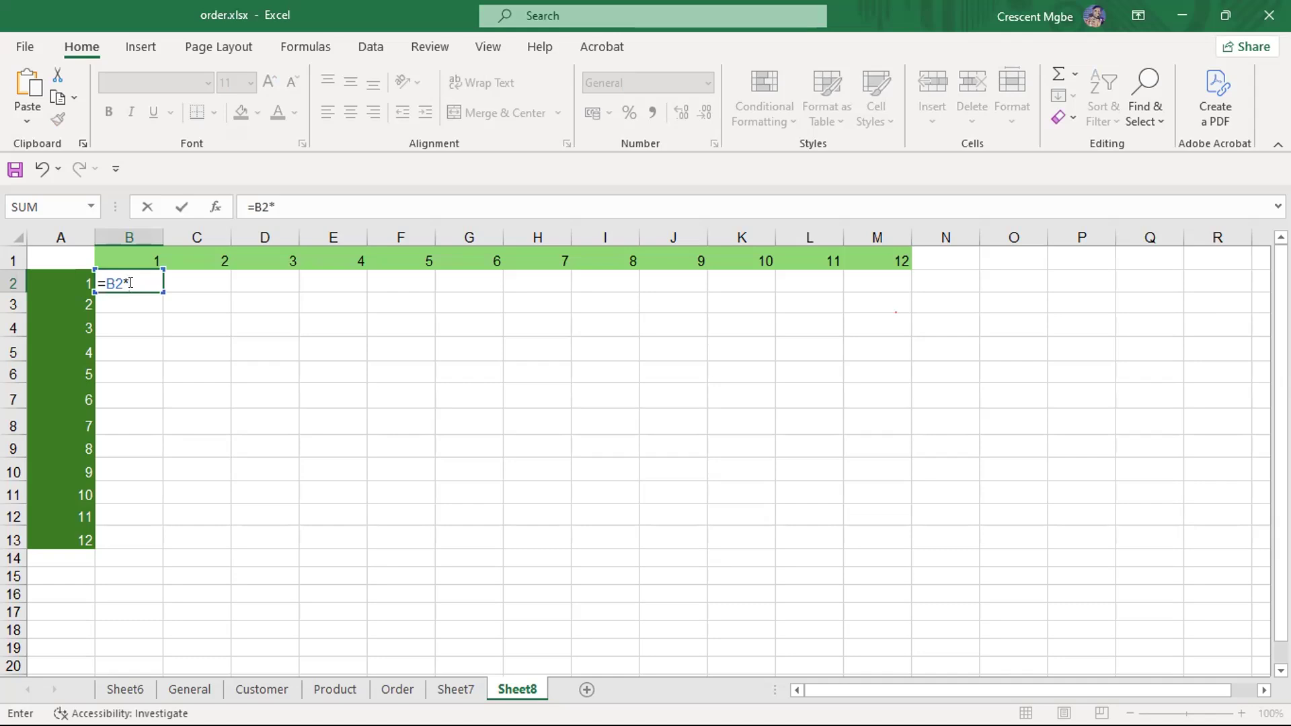
pyautogui.write('B1')
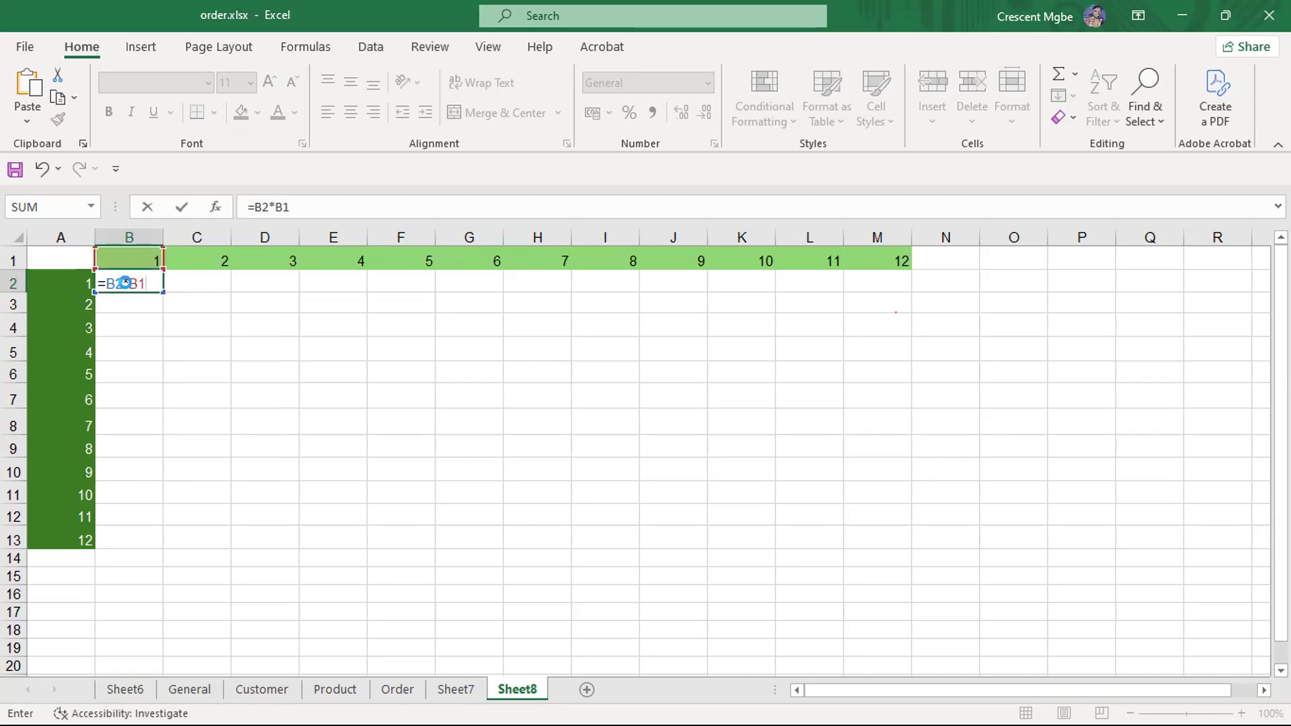
pyautogui.press('Return')
pyautogui.click(614, 435)
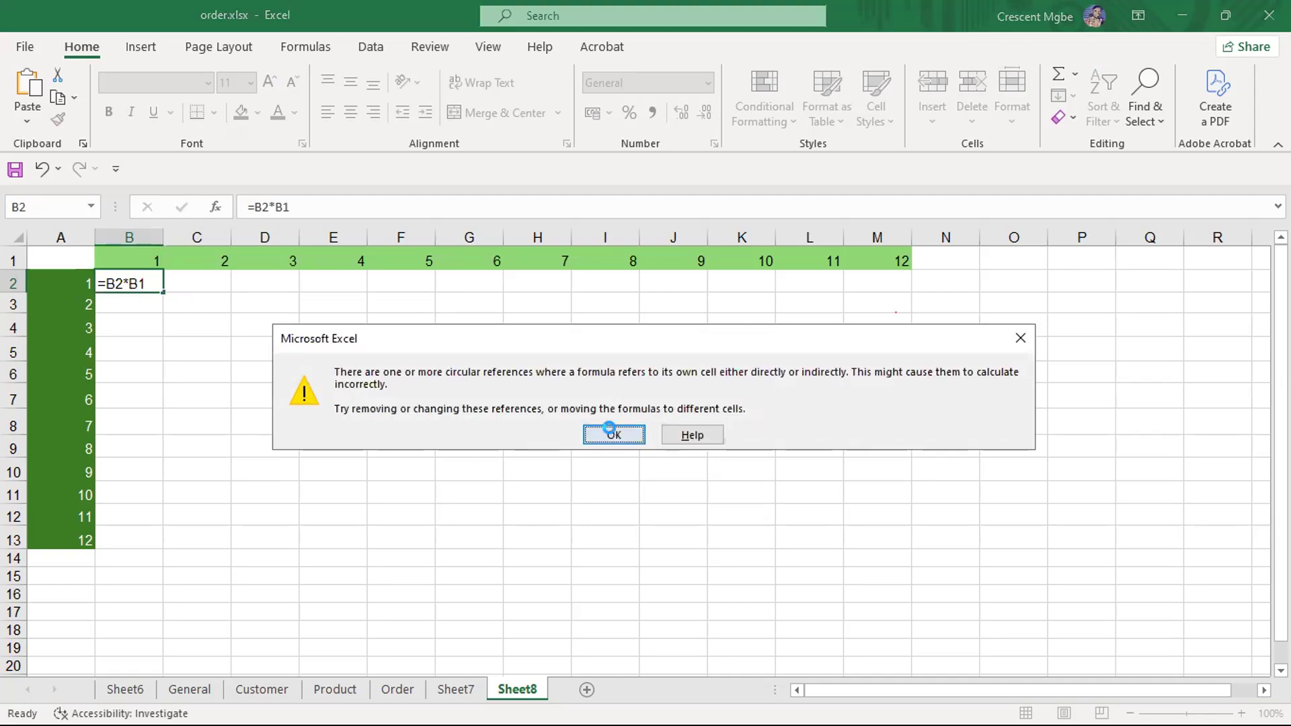
pyautogui.click(288, 411)
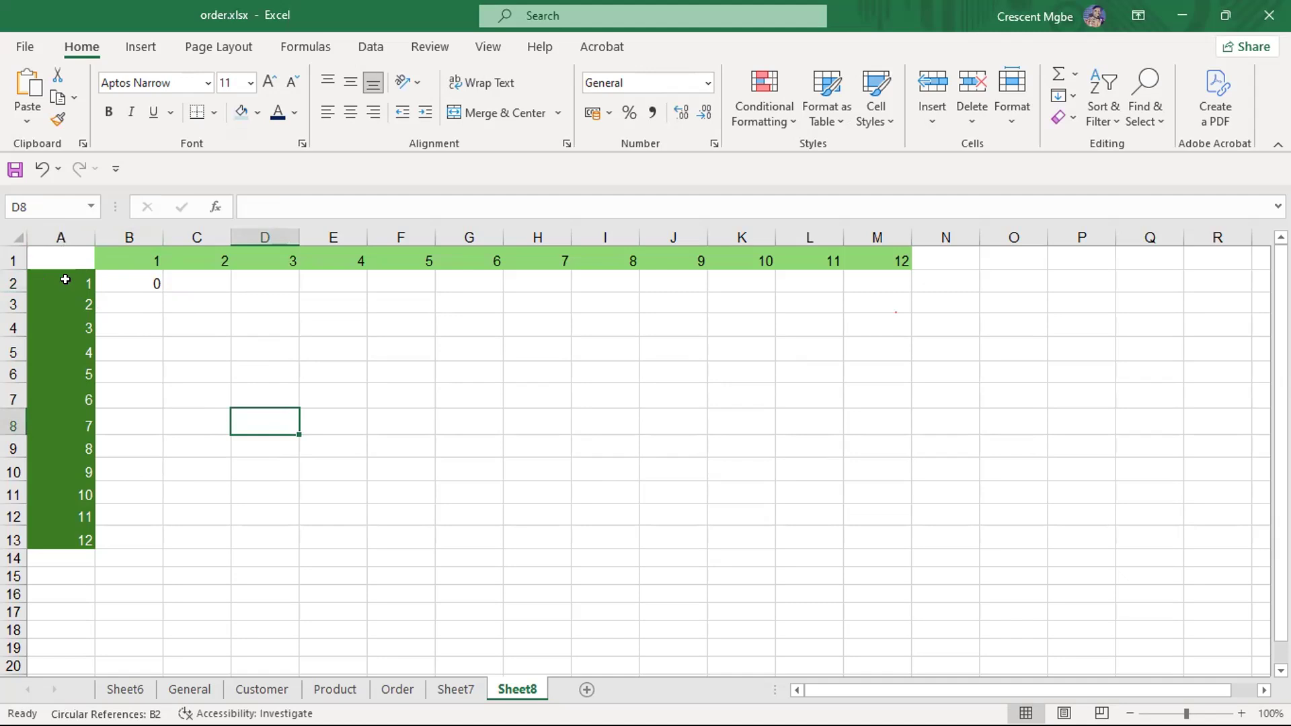
# - Change the formula in B2 to =B2*A1
pyautogui.click(149, 281)
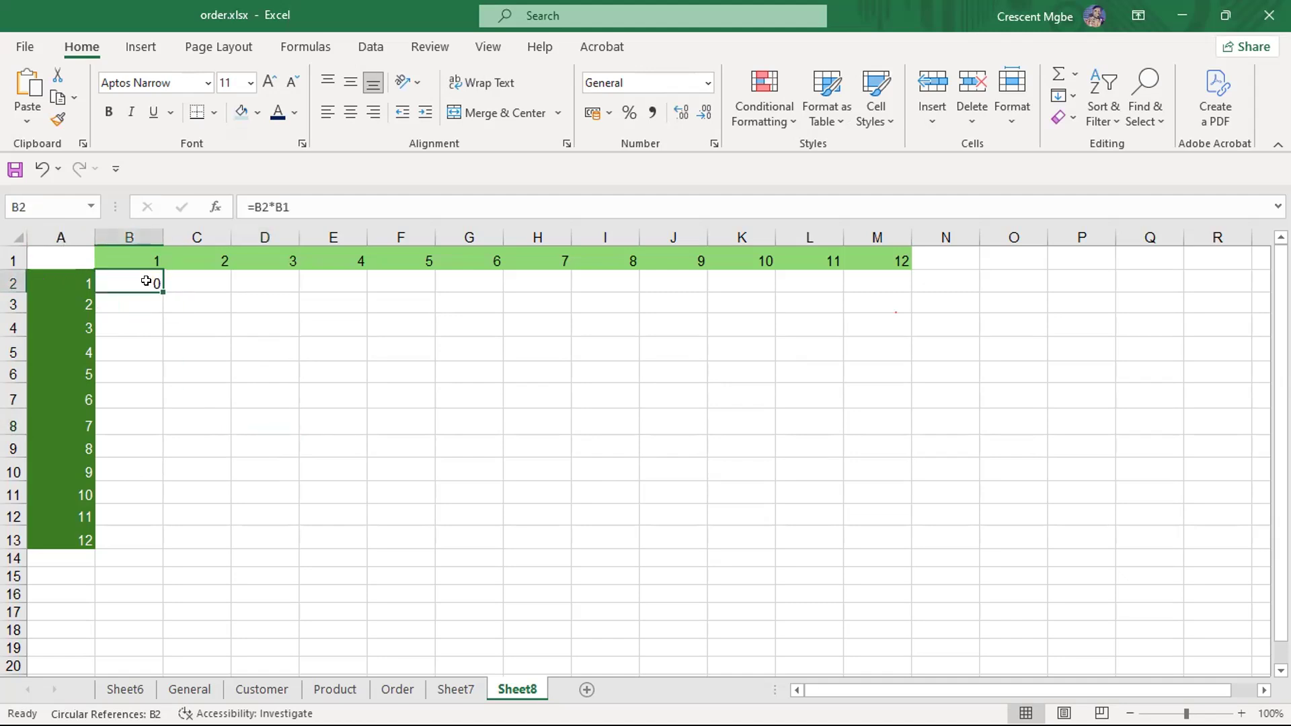
pyautogui.doubleClick(148, 282)
pyautogui.press('BackSpace')
pyautogui.press('BackSpace')
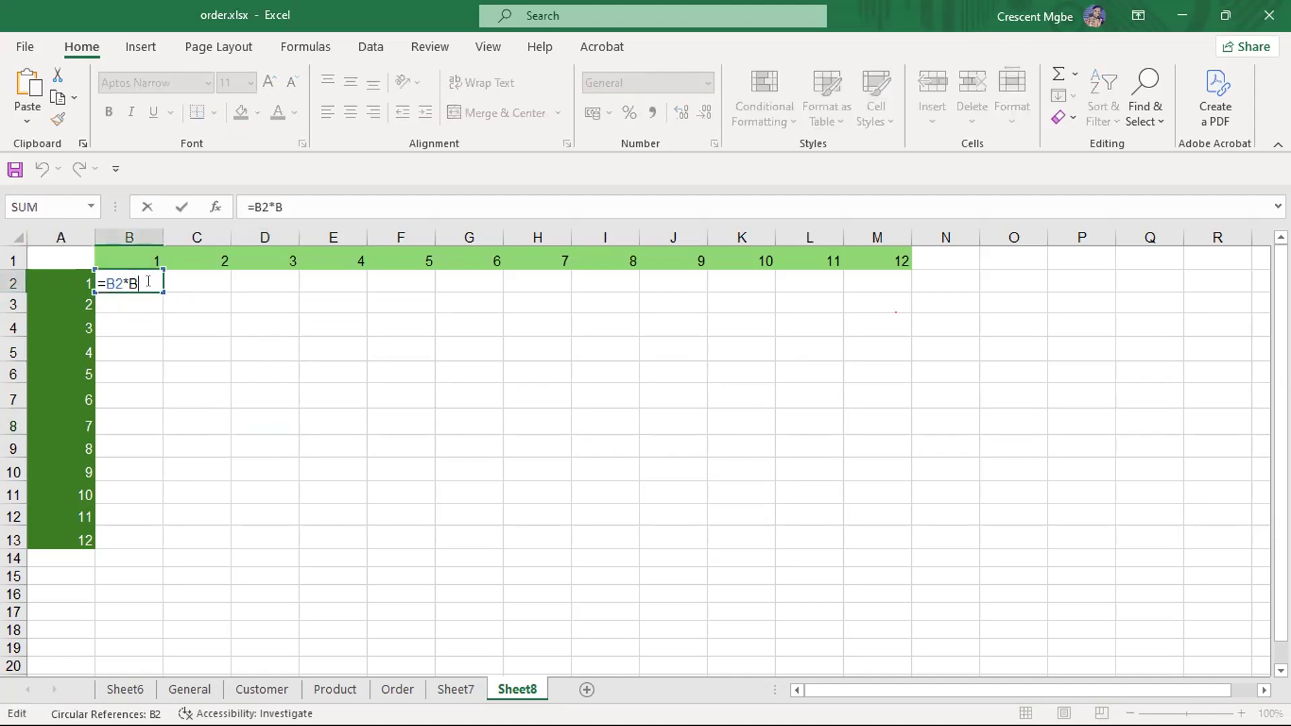
pyautogui.write('A1')
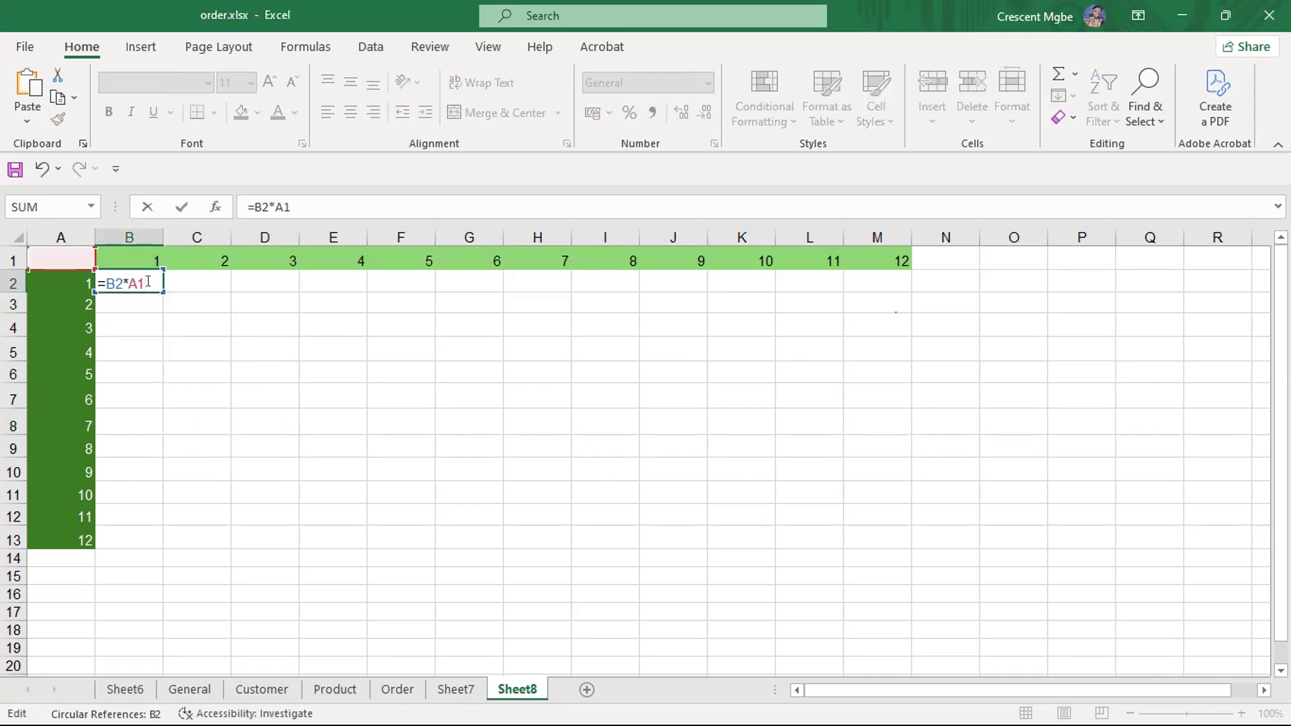
pyautogui.press('Return')
# - Change the formula in B2 to =B2*A2
pyautogui.click(133, 276)
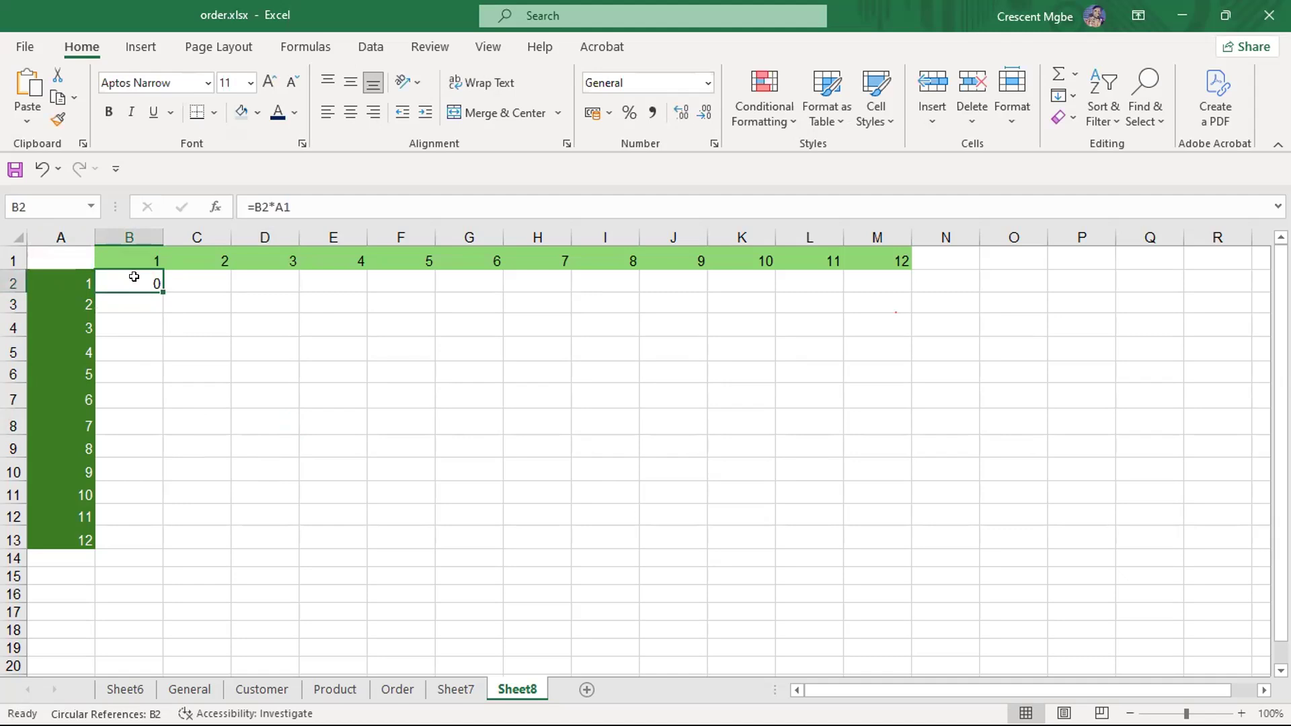
pyautogui.doubleClick(144, 273)
pyautogui.press('BackSpace')
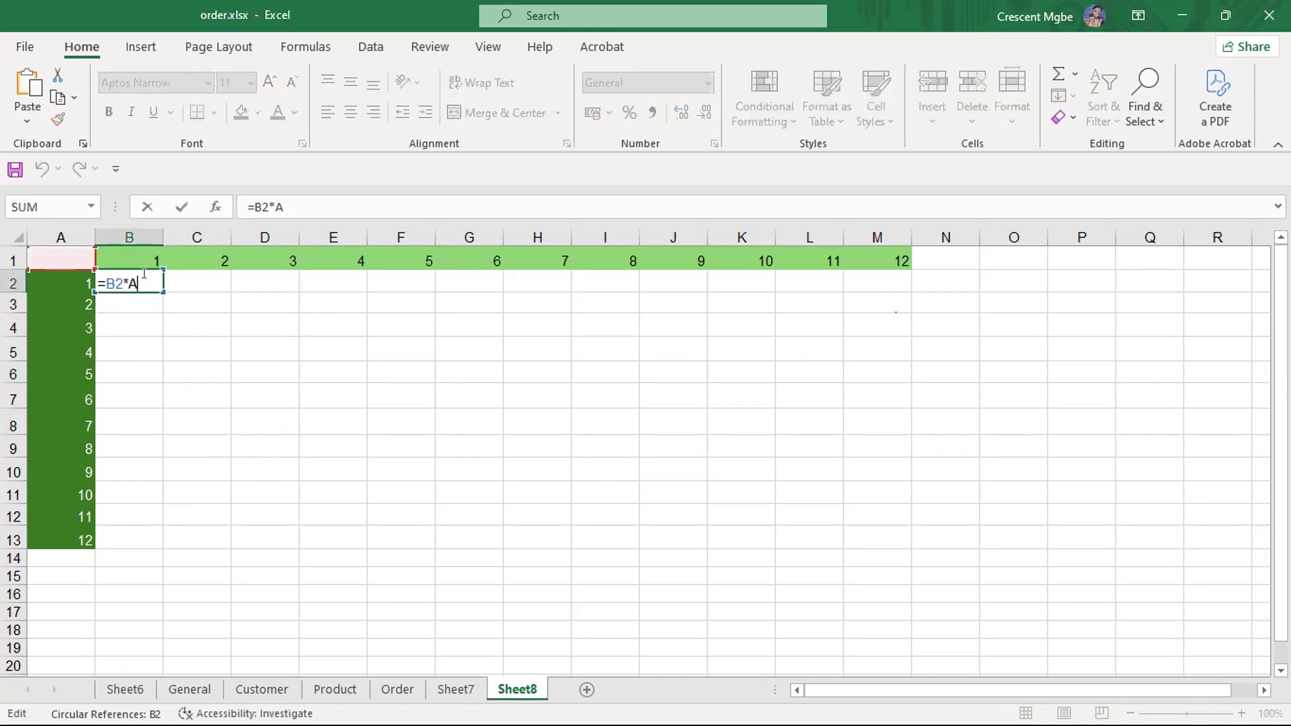
pyautogui.write('2')
pyautogui.press('Return')
# - Replace the formula in B2 with =A2*B1 to multiply the row heading by the column heading
pyautogui.click(128, 279)
pyautogui.doubleClick(138, 279)
pyautogui.press('BackSpace')
pyautogui.press('BackSpace')
pyautogui.press('BackSpace')
pyautogui.press('BackSpace')
pyautogui.press('BackSpace')
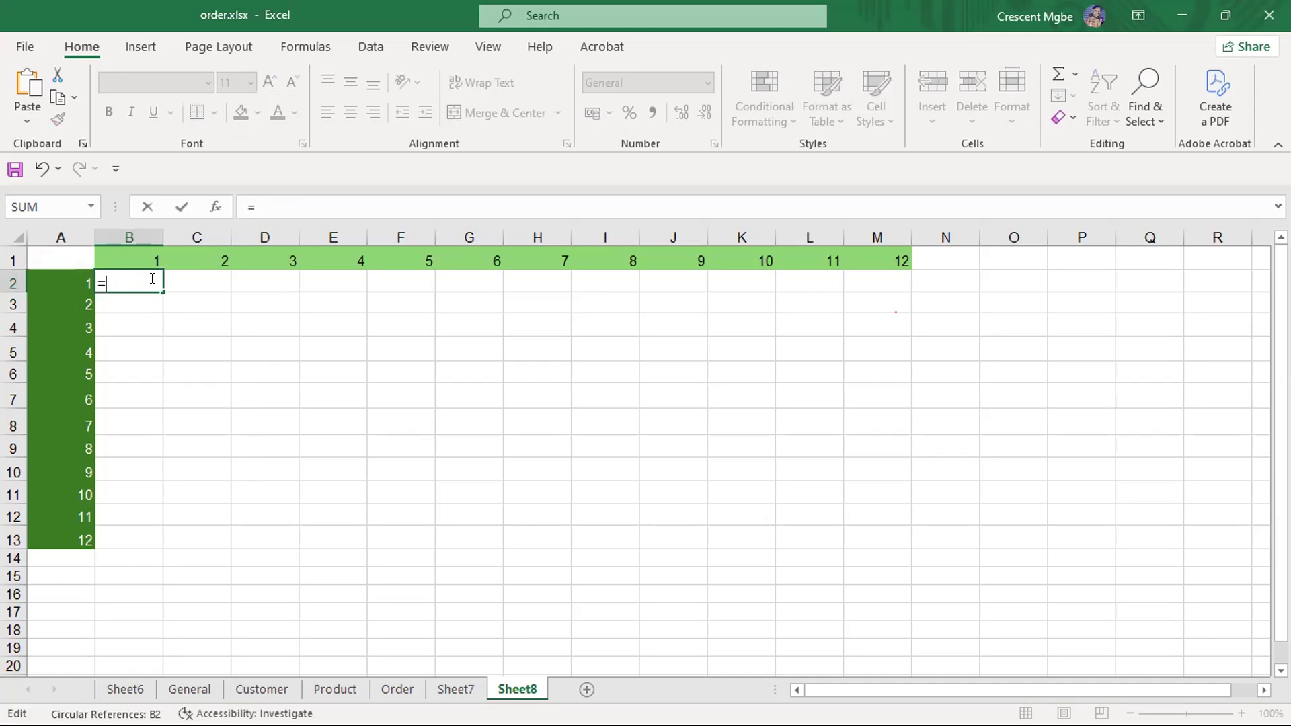
pyautogui.write('A2*')
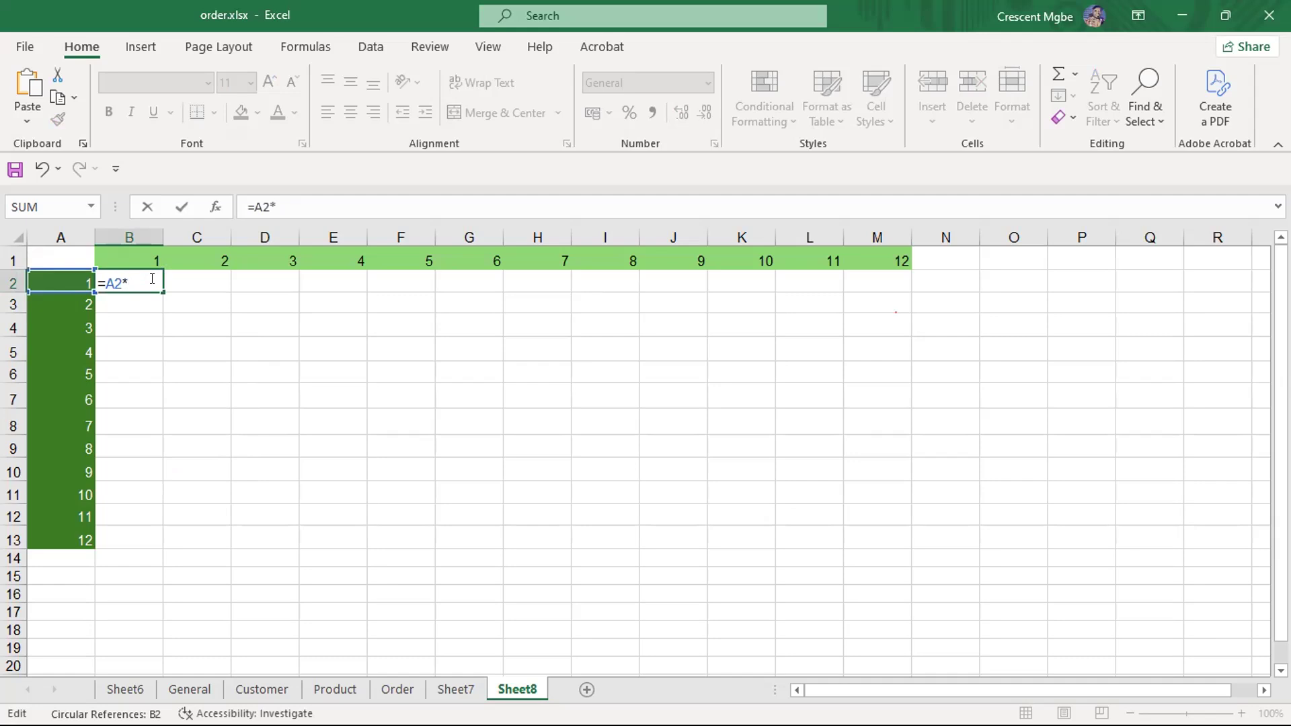
pyautogui.write('B$1')
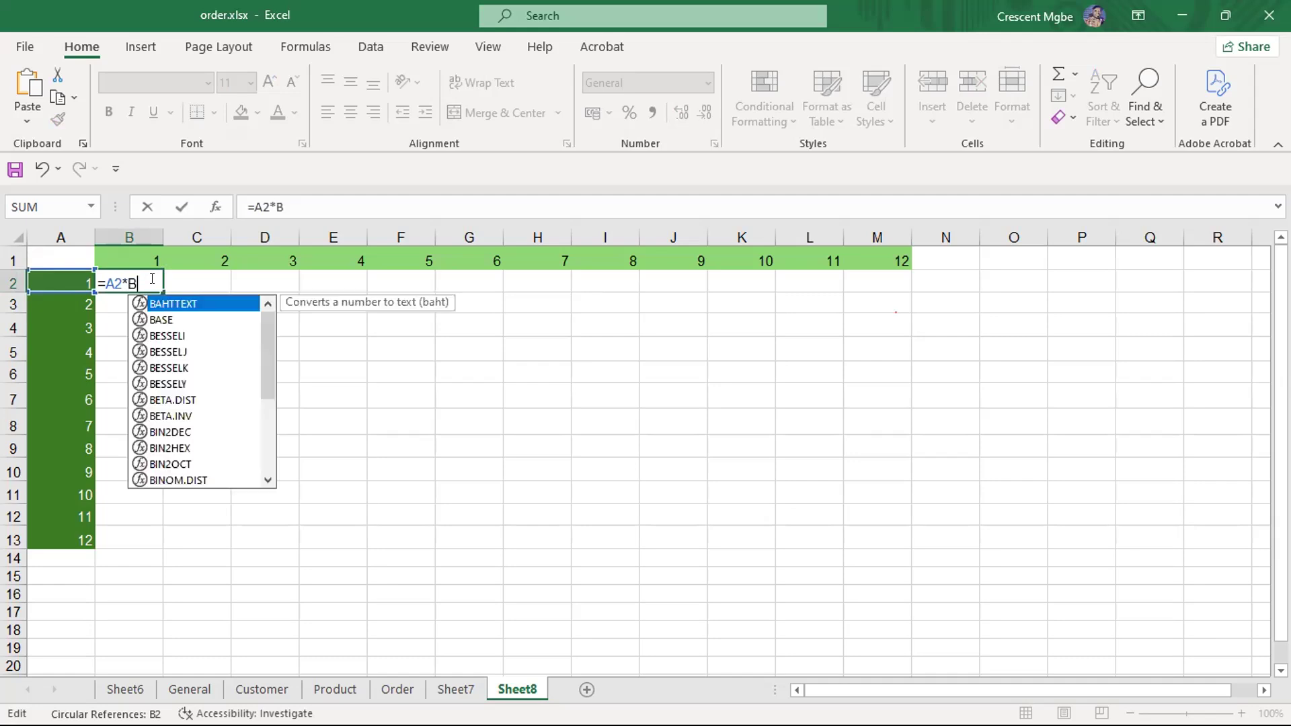
pyautogui.press('Return')
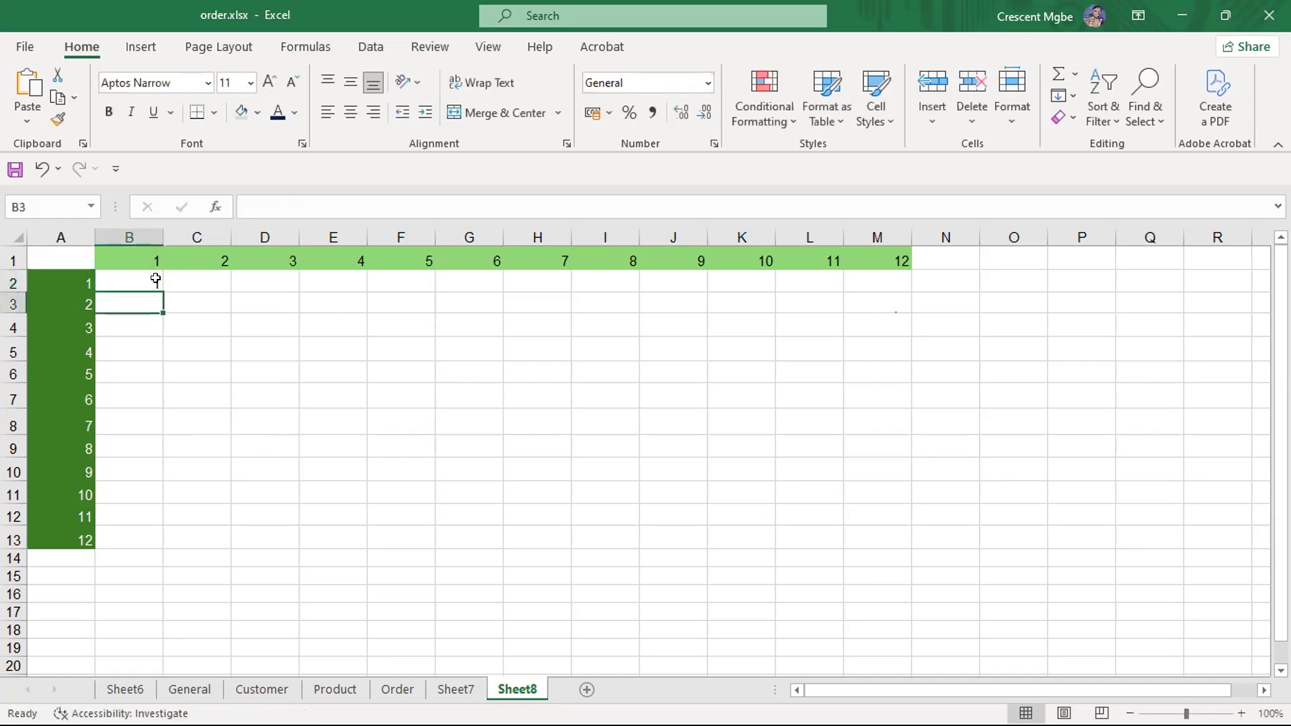
# - Try filling B2's formula across to M2 and down to B13, undoing each fill
pyautogui.click(300, 415)
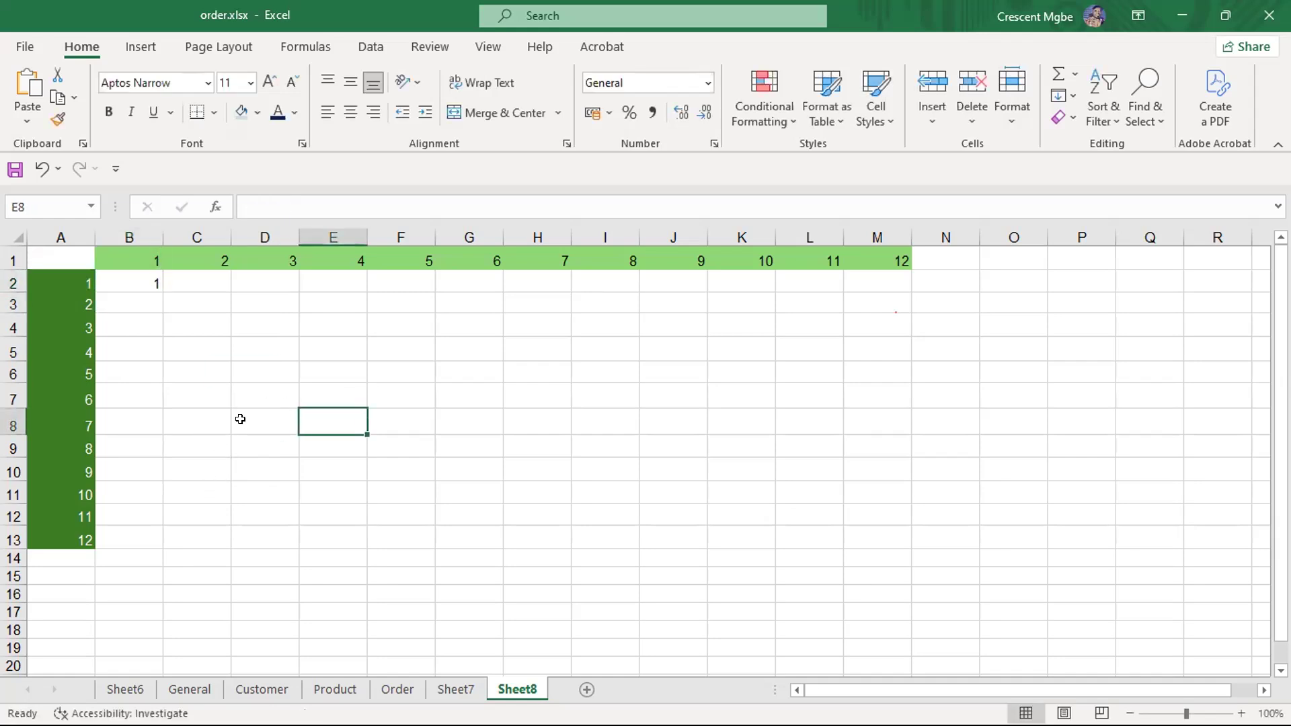
pyautogui.click(129, 281)
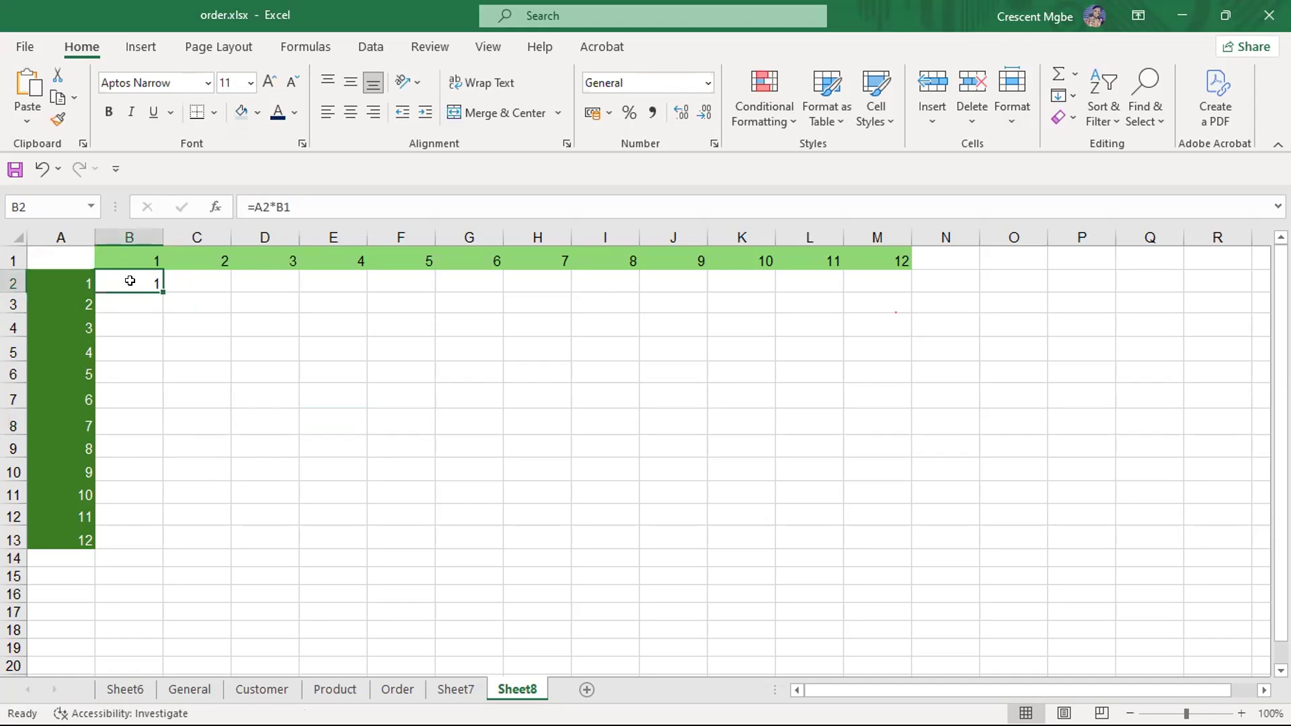
pyautogui.moveTo(157, 286); pyautogui.dragTo(912, 296)
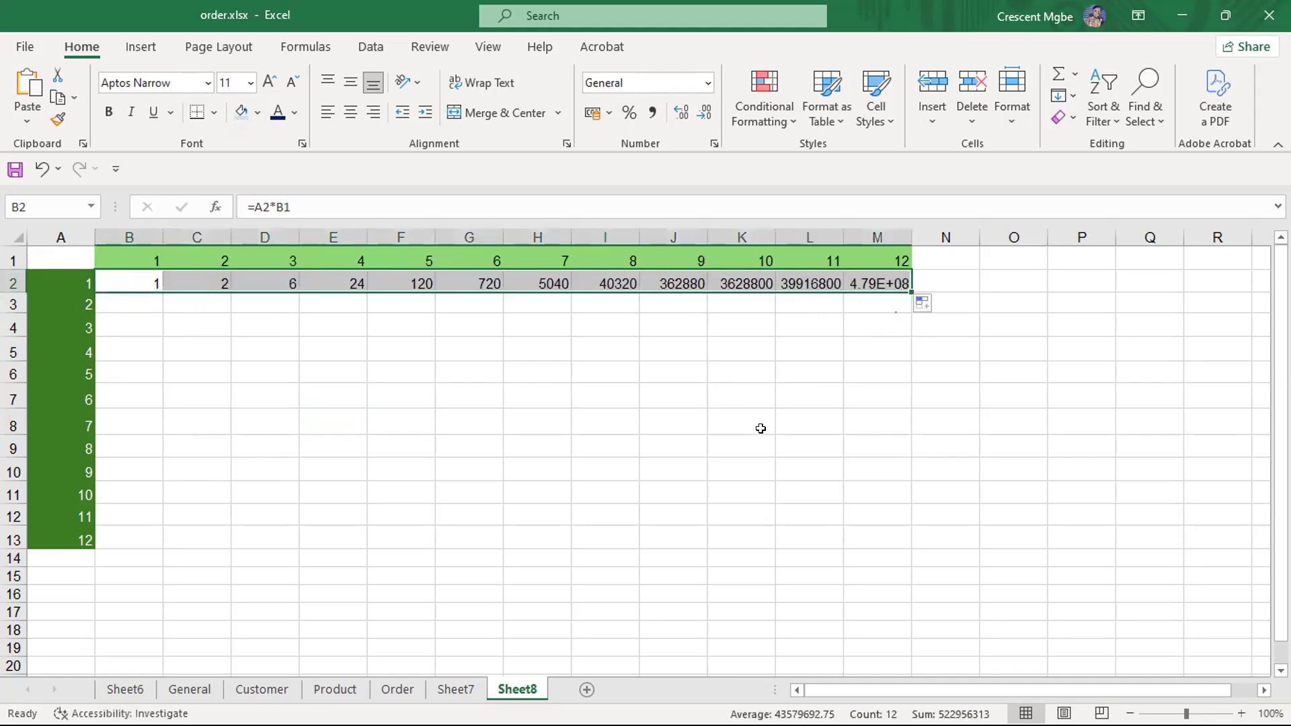
pyautogui.hotkey('ctrl', 'z')
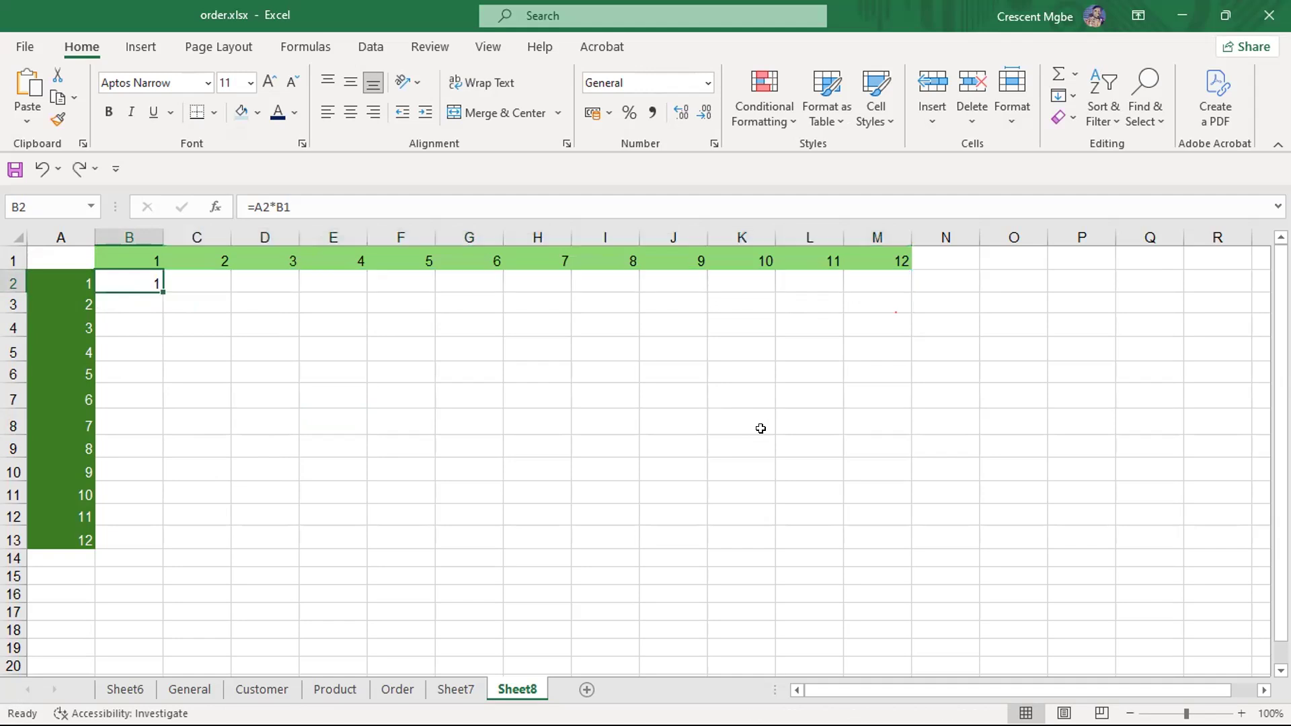
pyautogui.moveTo(162, 293); pyautogui.dragTo(143, 541)
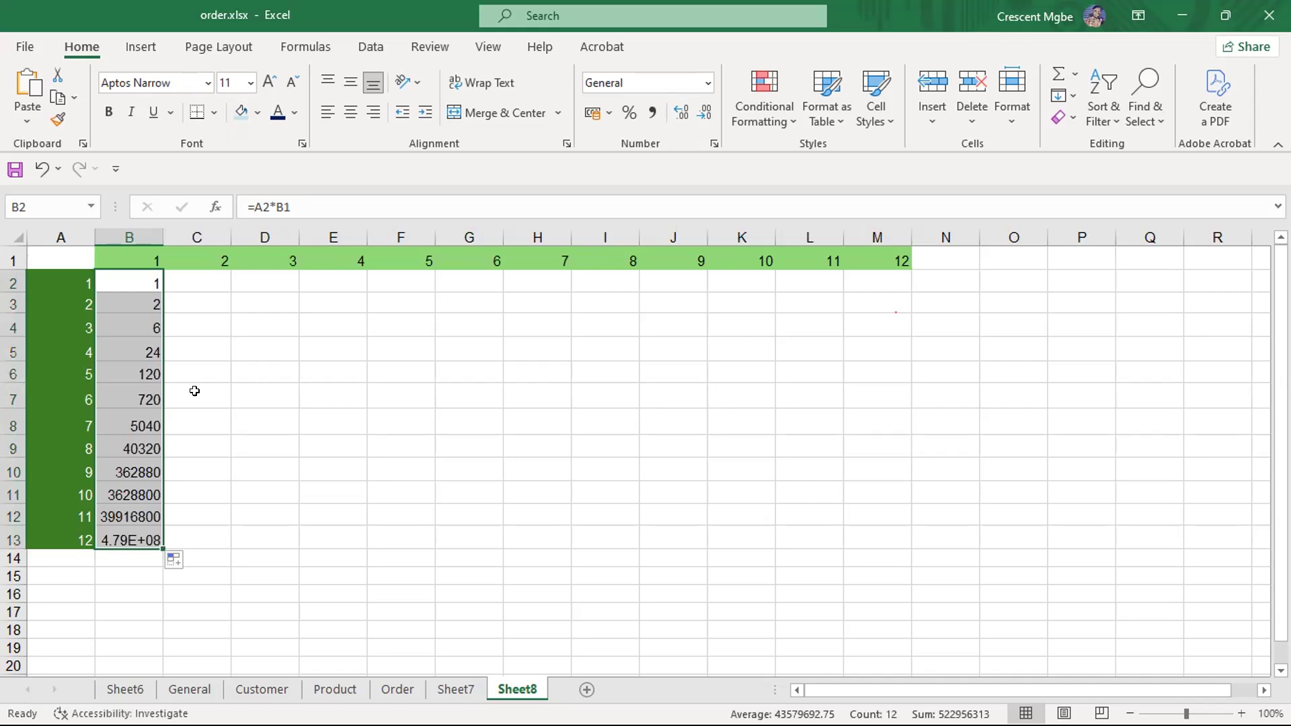
pyautogui.hotkey('ctrl', 'z')
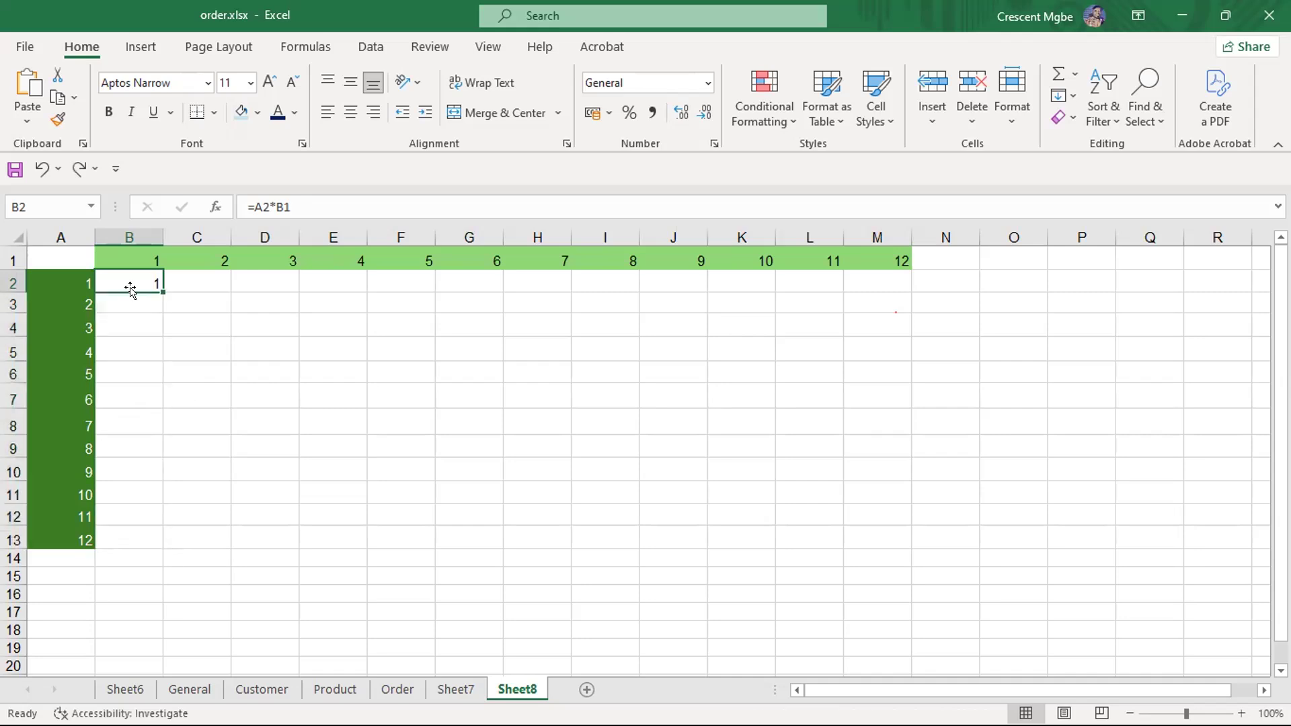
# - Fill B2's formula across row 2 to M2 and down through row 13 of the grid
pyautogui.moveTo(164, 296); pyautogui.dragTo(916, 598)
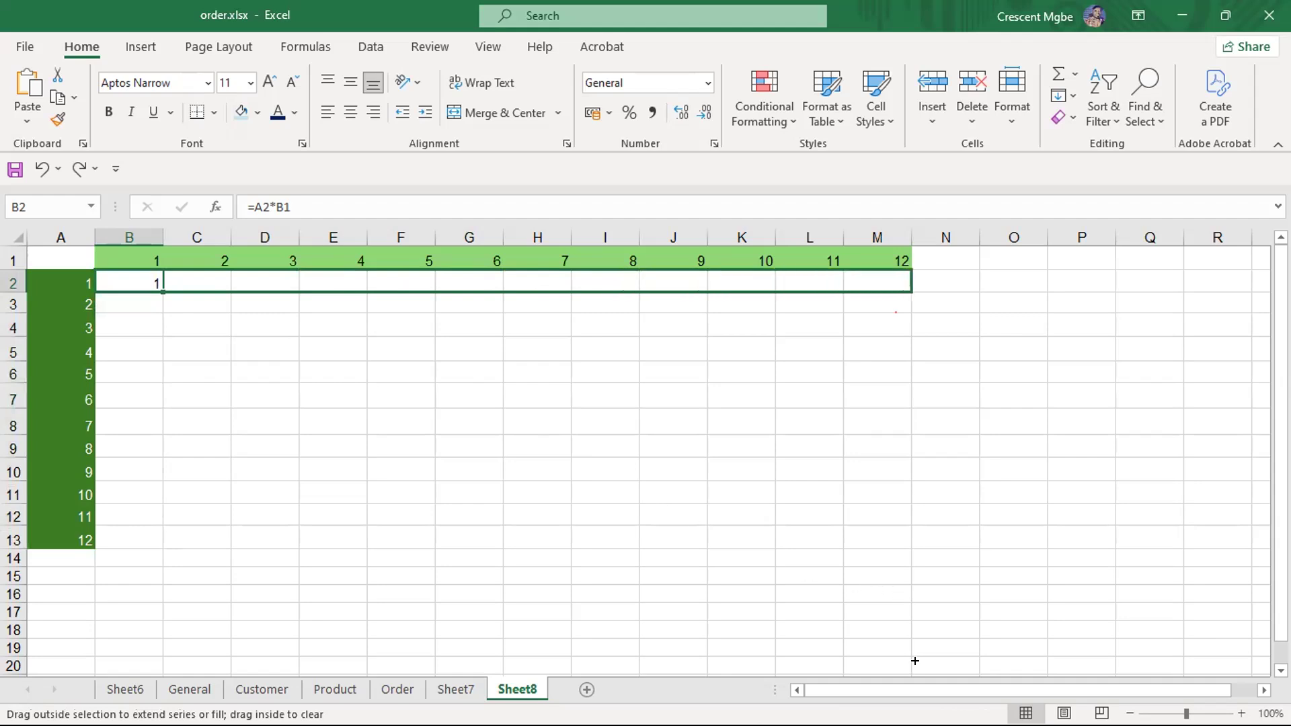
pyautogui.moveTo(886, 345); pyautogui.dragTo(886, 346)
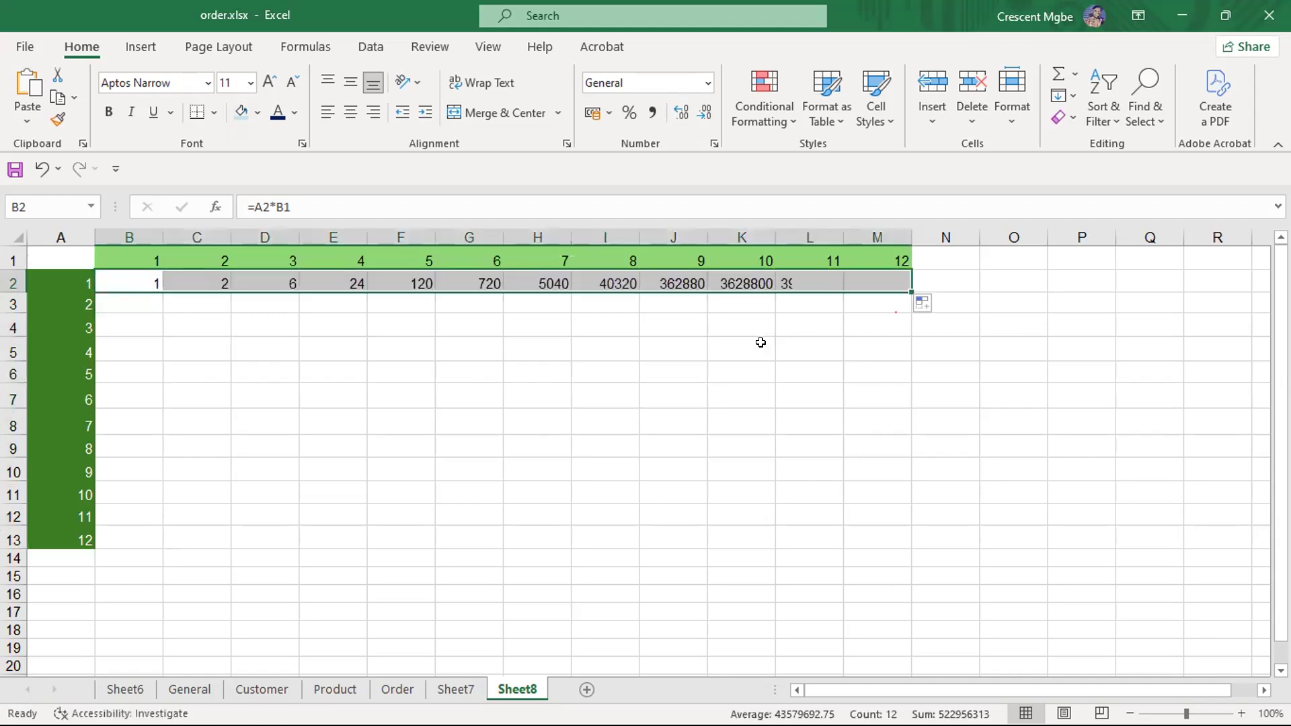
pyautogui.click(143, 283)
pyautogui.moveTo(163, 292); pyautogui.dragTo(909, 559)
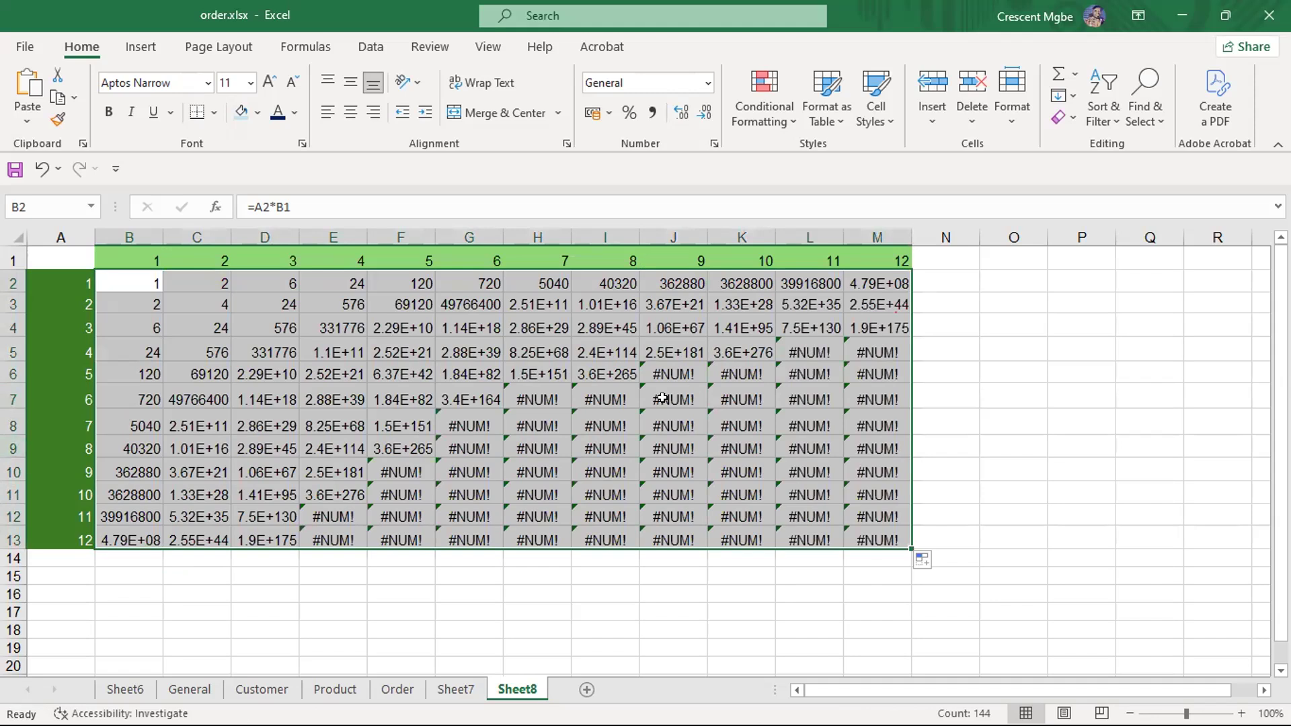
# - Undo the grid fills and the last formula change in B2, and dismiss the circular reference warning
pyautogui.hotkey('ctrl', 'z')
pyautogui.hotkey('ctrl', 'z')
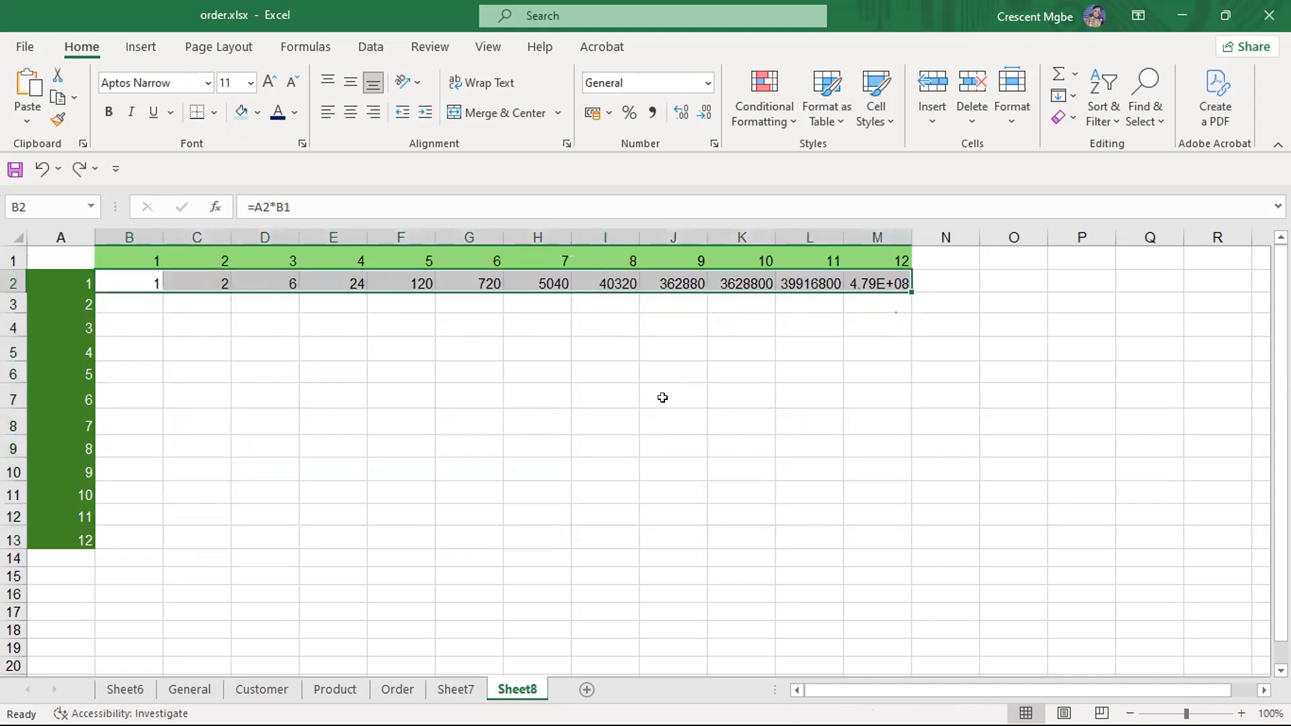
pyautogui.hotkey('ctrl', 'z')
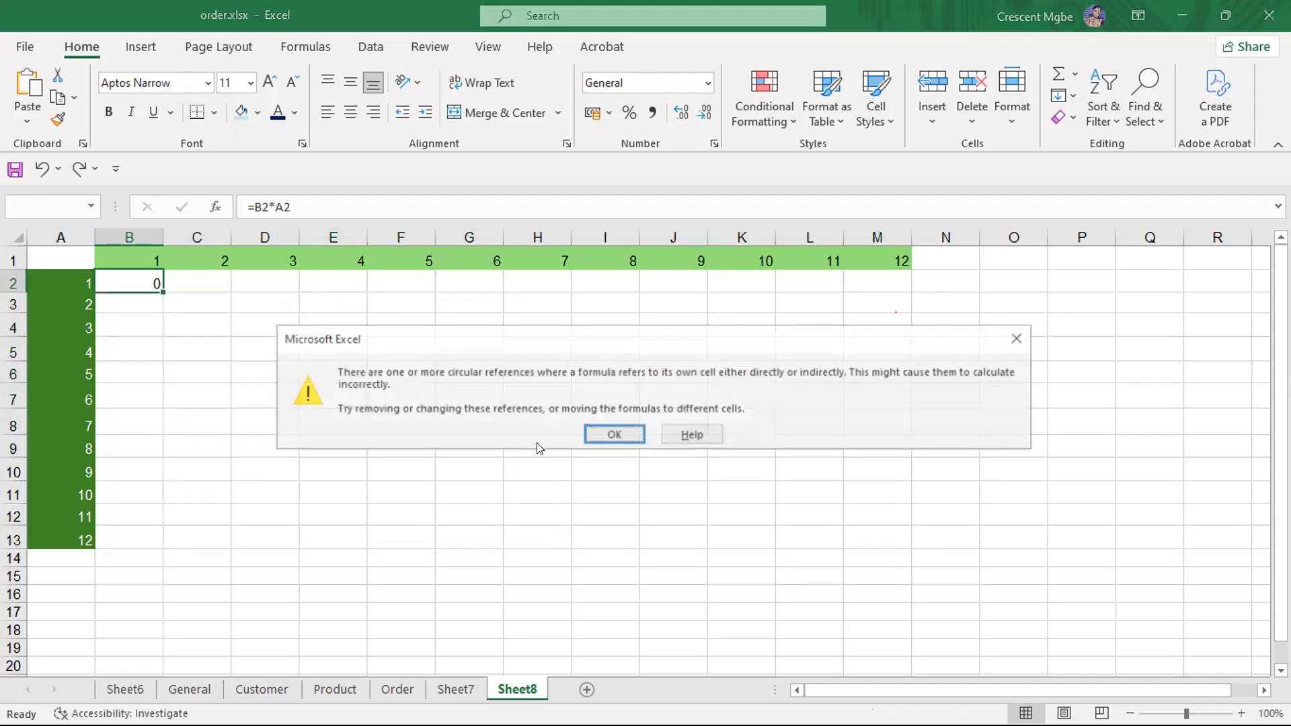
pyautogui.click(614, 438)
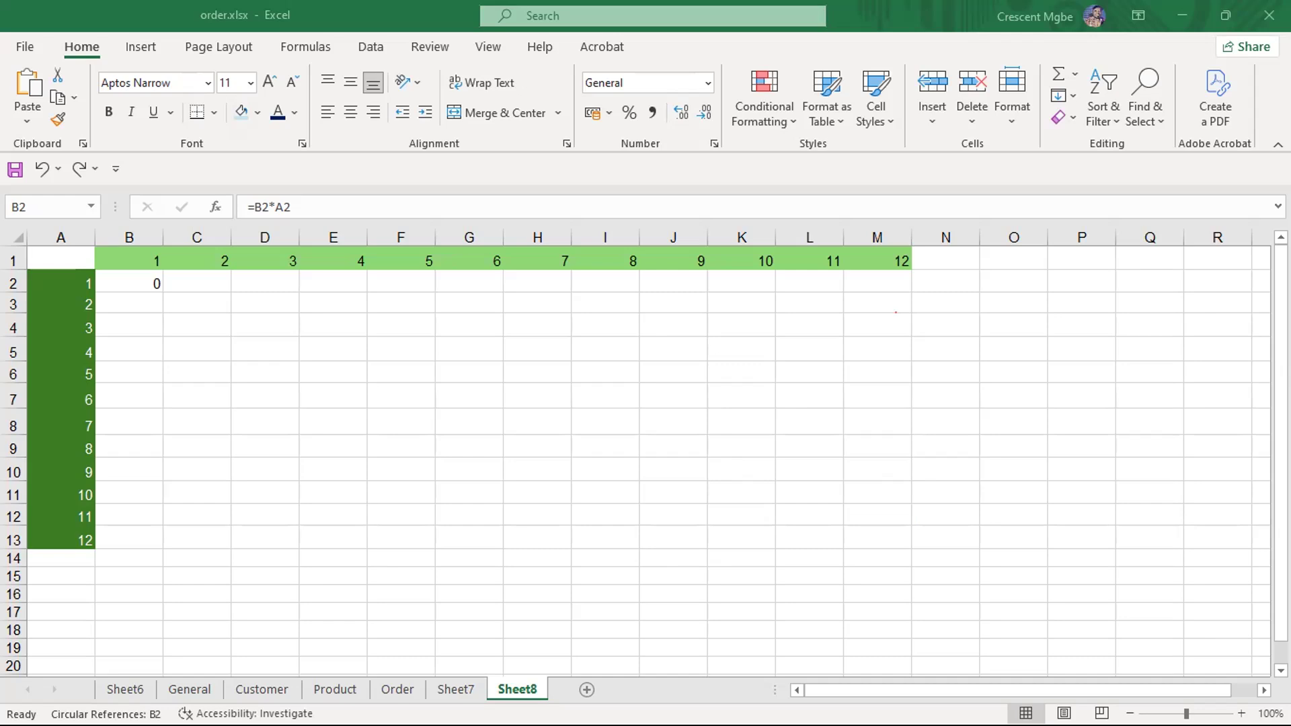
# - Switch to the Students record workbook and select B13:C18 around the relative, absolute and mixed reference notes
pyautogui.press('super+Tab')
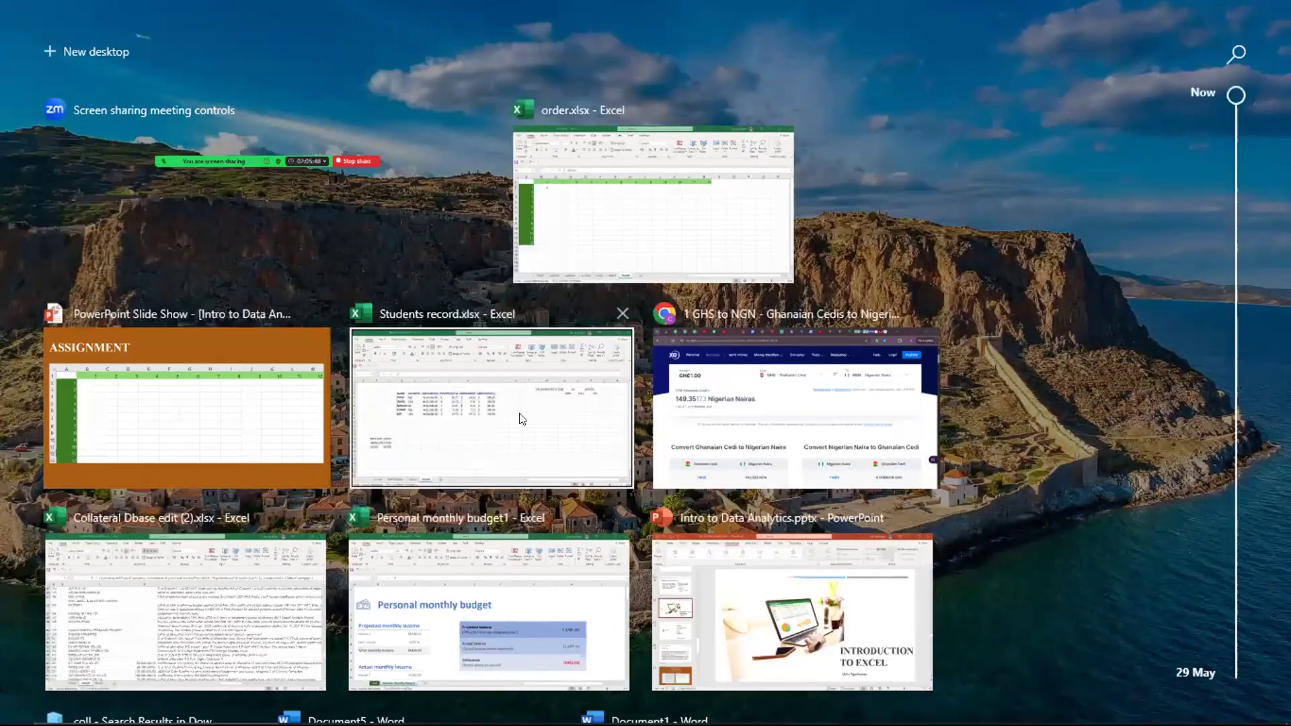
pyautogui.click(522, 418)
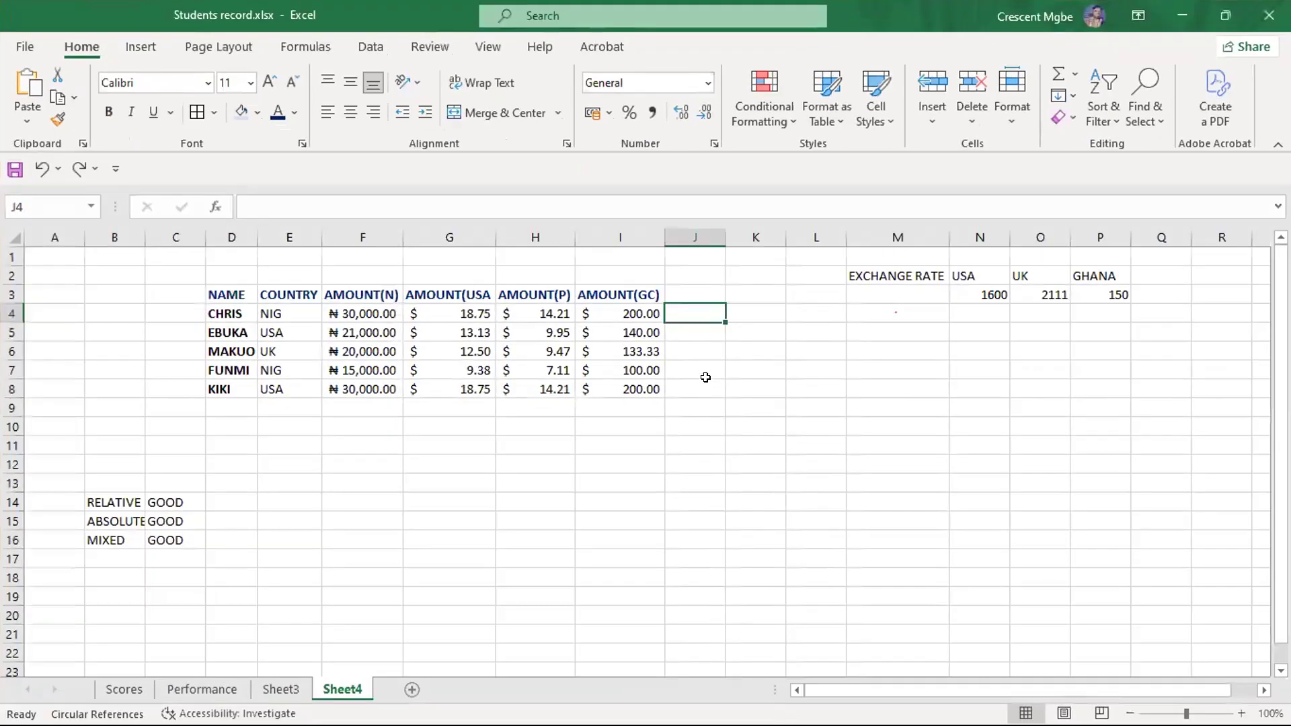
pyautogui.click(717, 497)
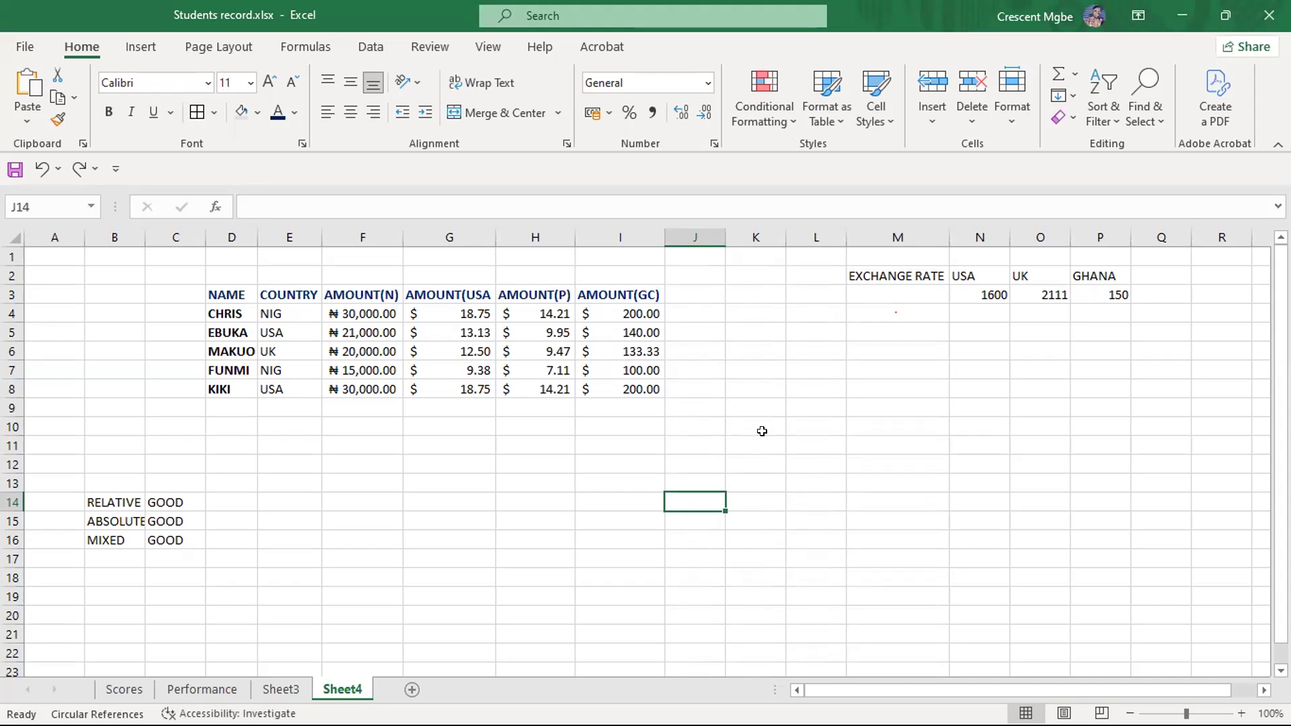
pyautogui.press('super')
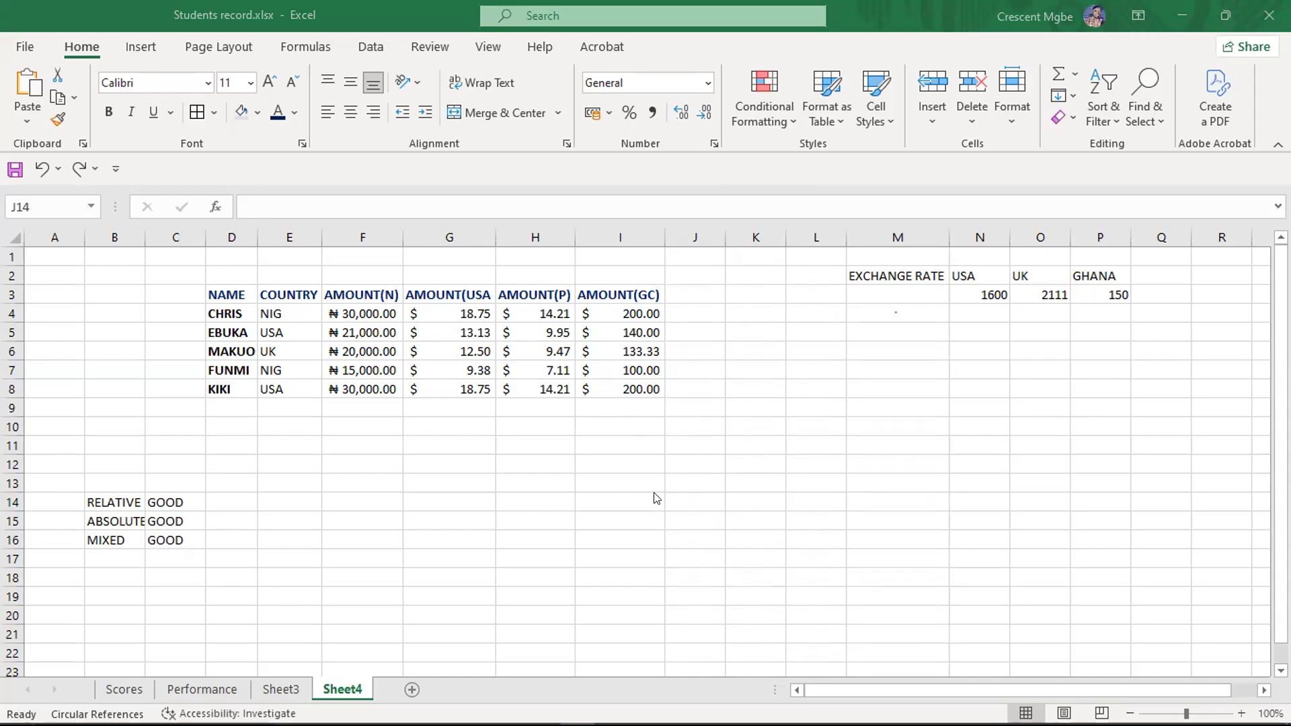
pyautogui.press('super+Tab')
pyautogui.click(669, 212)
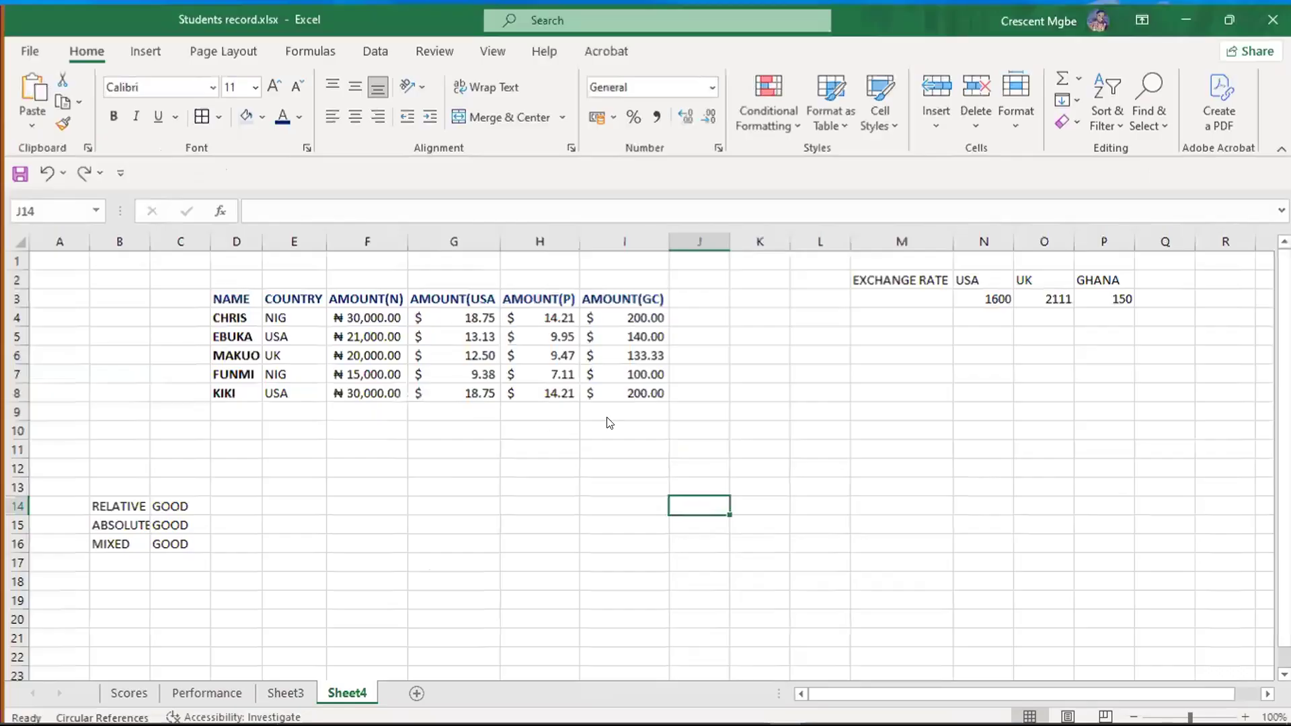
pyautogui.moveTo(101, 477); pyautogui.dragTo(178, 569)
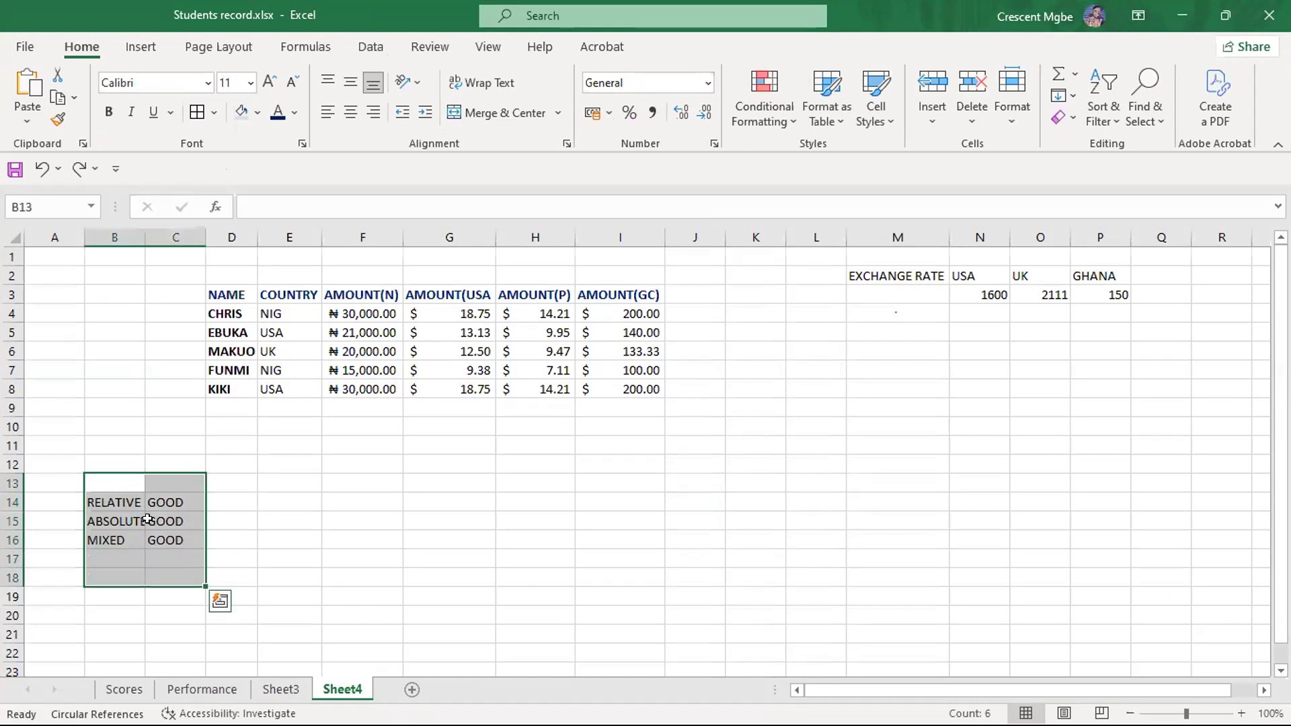
# - Highlight the relative reference note in row 14, followed by the absolute and mixed reference notes in rows 15 and 16
pyautogui.click(211, 498)
pyautogui.moveTo(124, 501); pyautogui.dragTo(188, 503)
pyautogui.moveTo(116, 522); pyautogui.dragTo(173, 538)
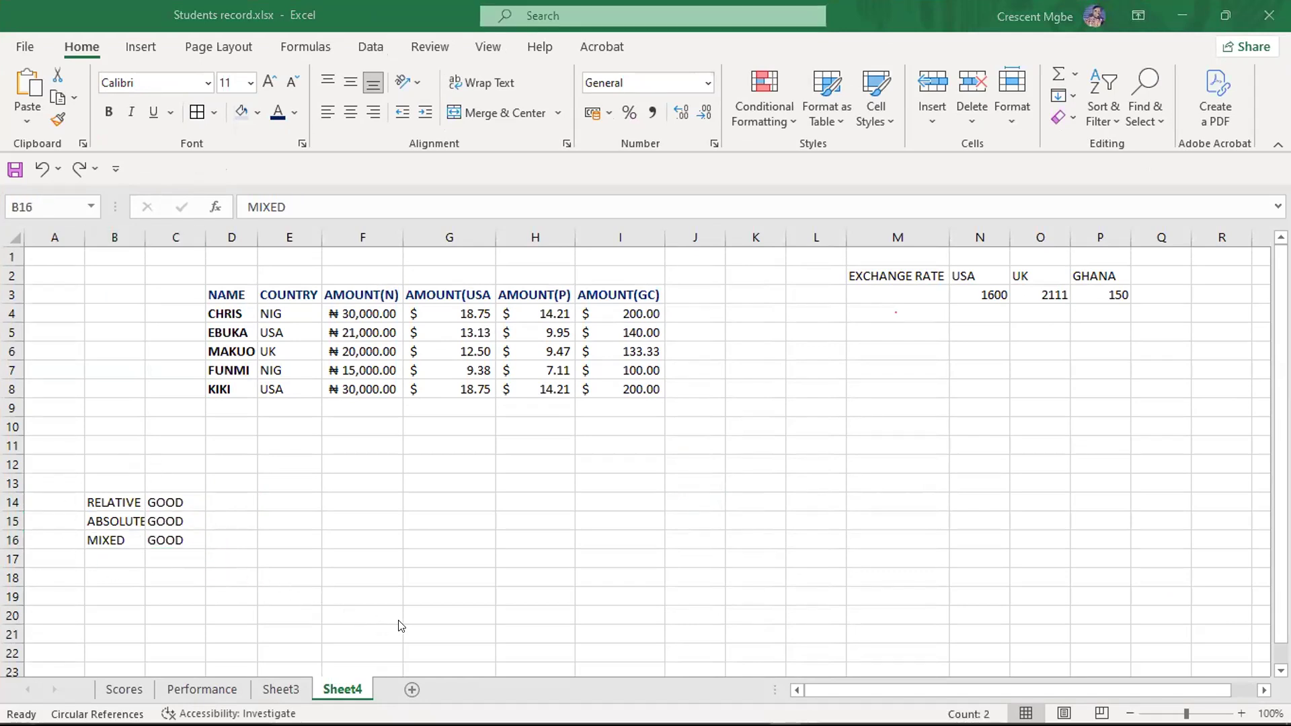
# - Switch to the order.xlsx workbook and clear the formula from cell B2 of the multiplication grid
pyautogui.press('super+Tab')
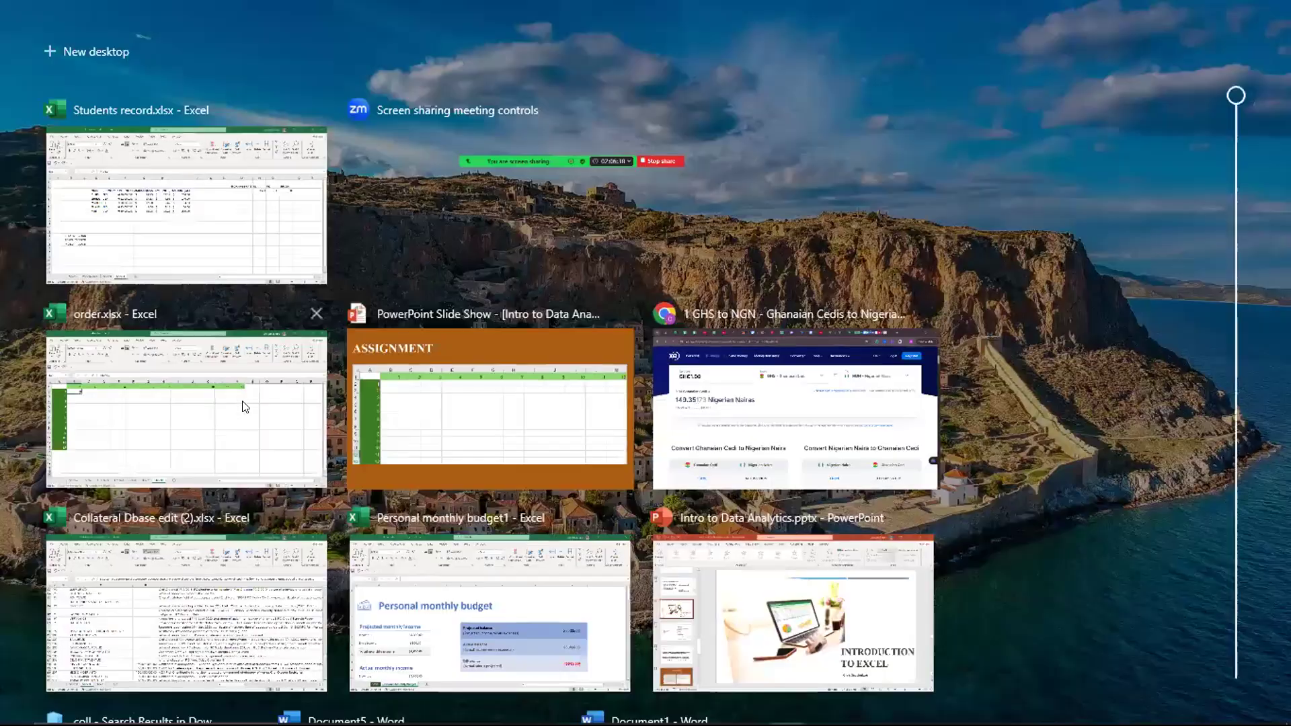
pyautogui.click(242, 403)
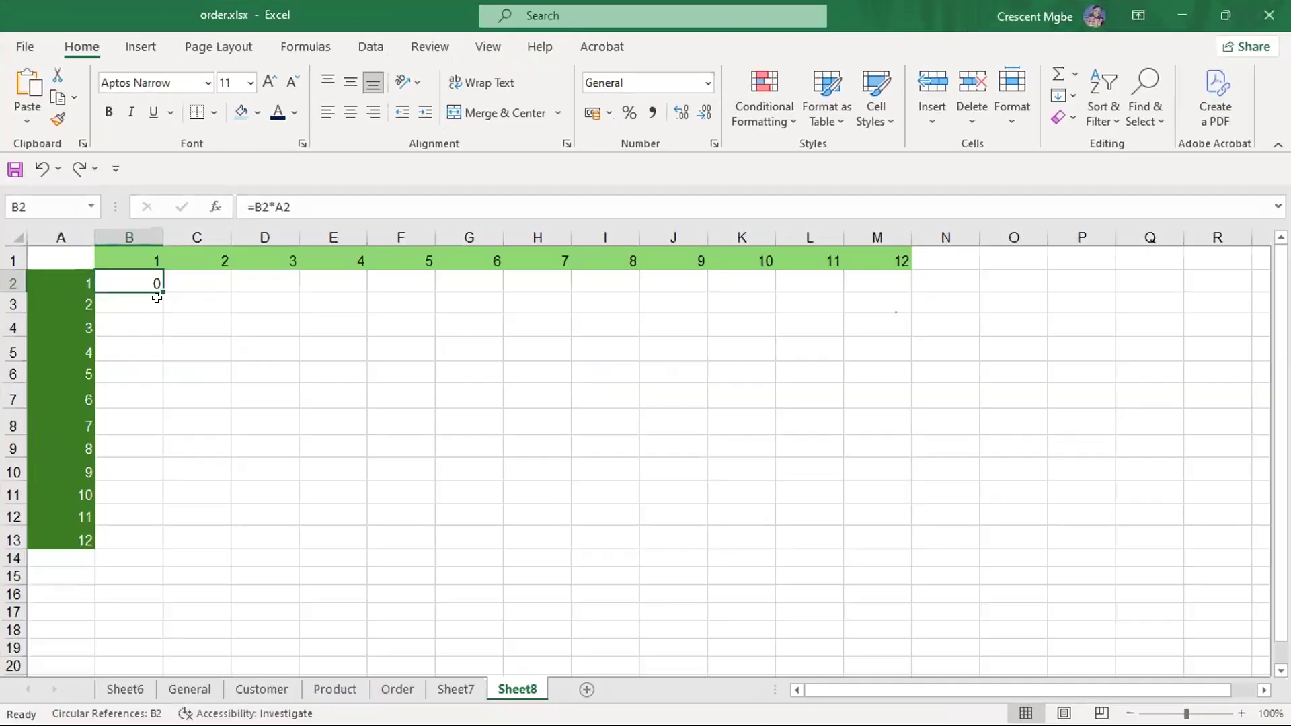
pyautogui.press('BackSpace')
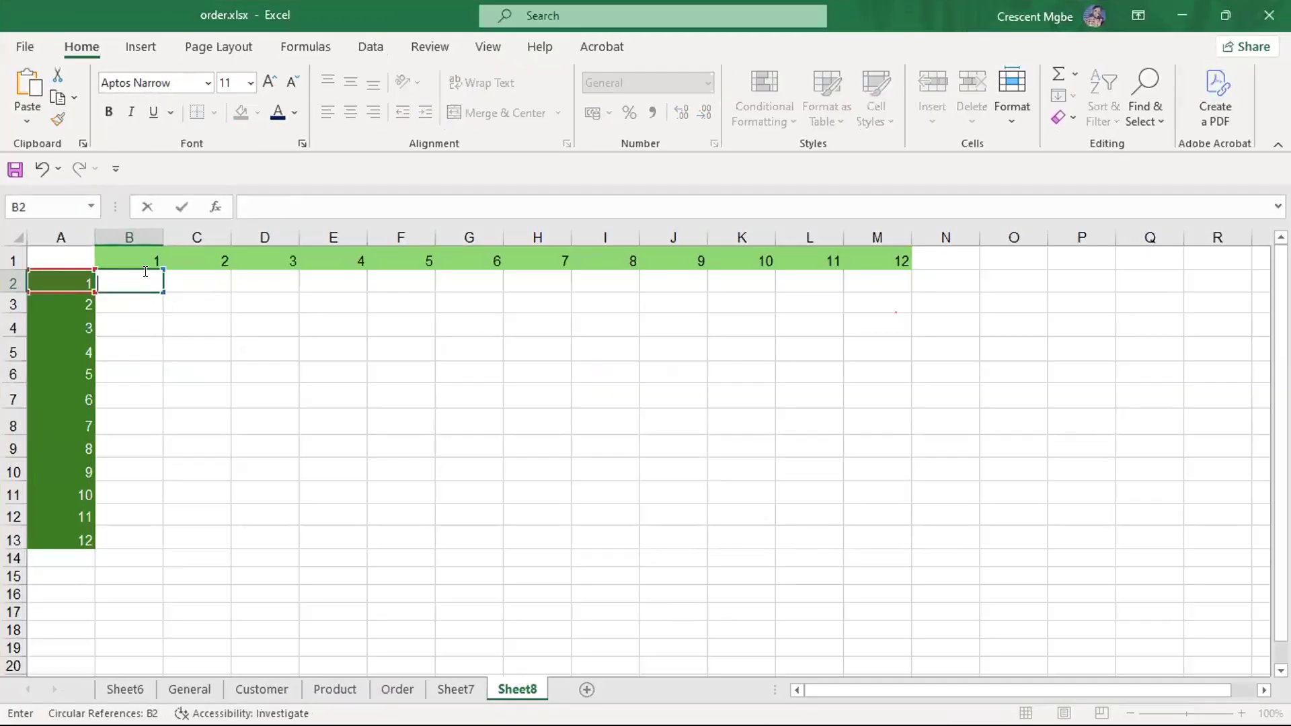
pyautogui.click(261, 371)
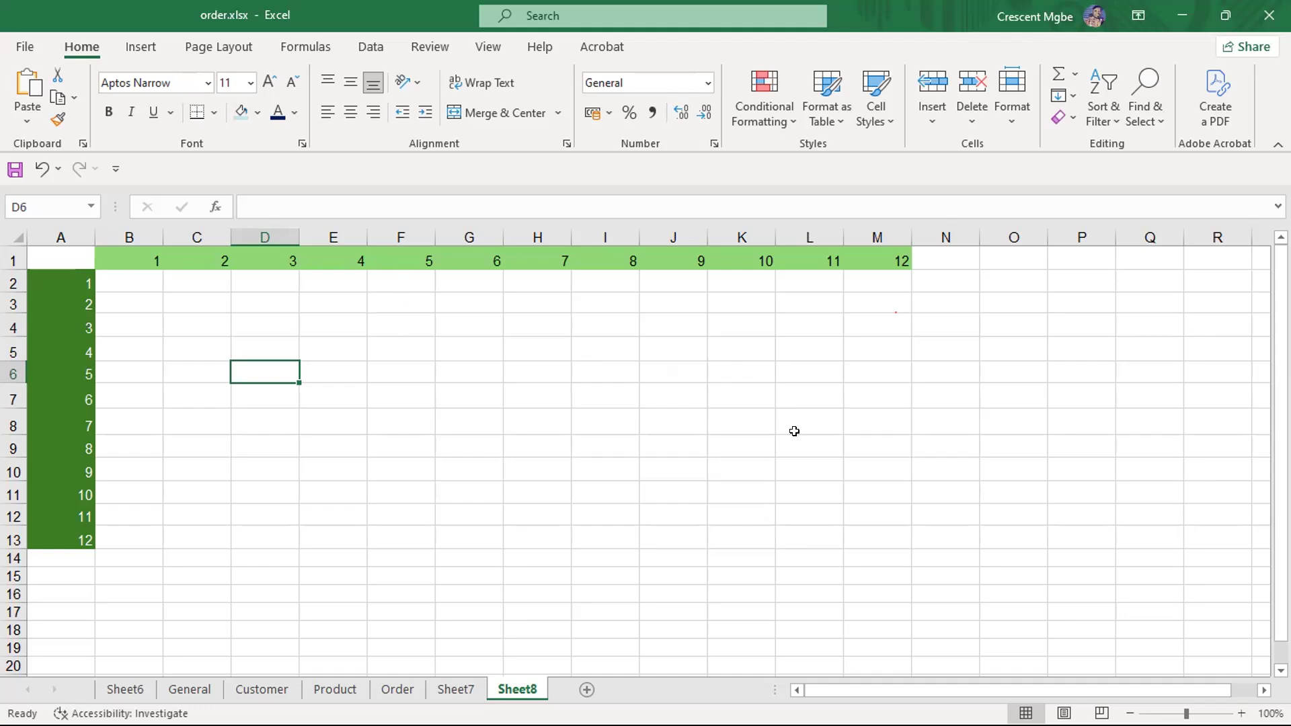
pyautogui.click(874, 562)
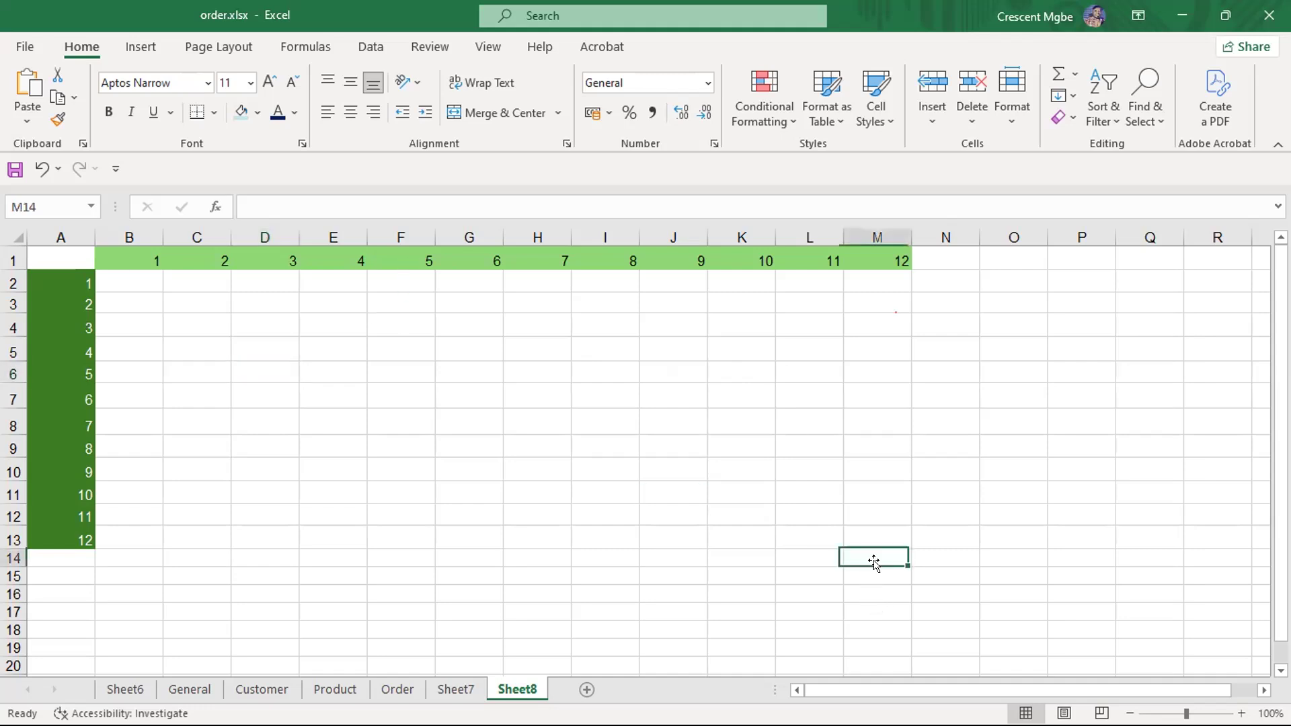
pyautogui.click(874, 535)
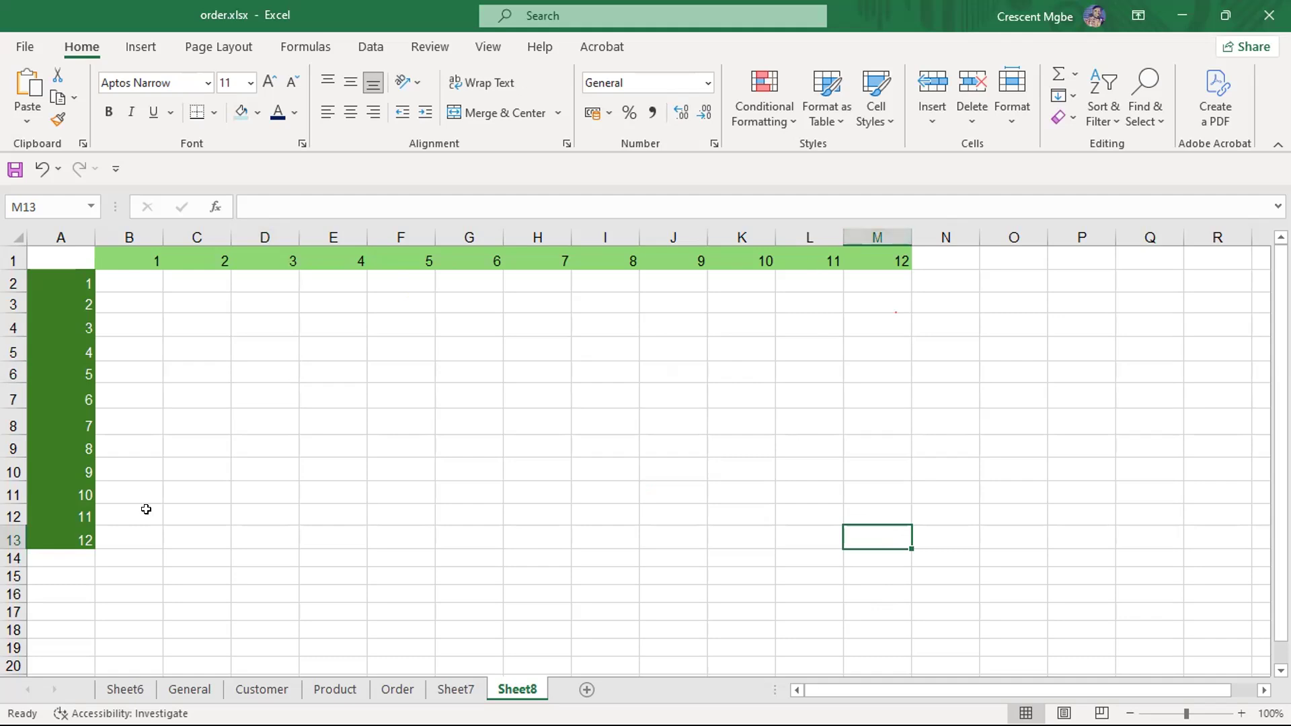
pyautogui.click(806, 509)
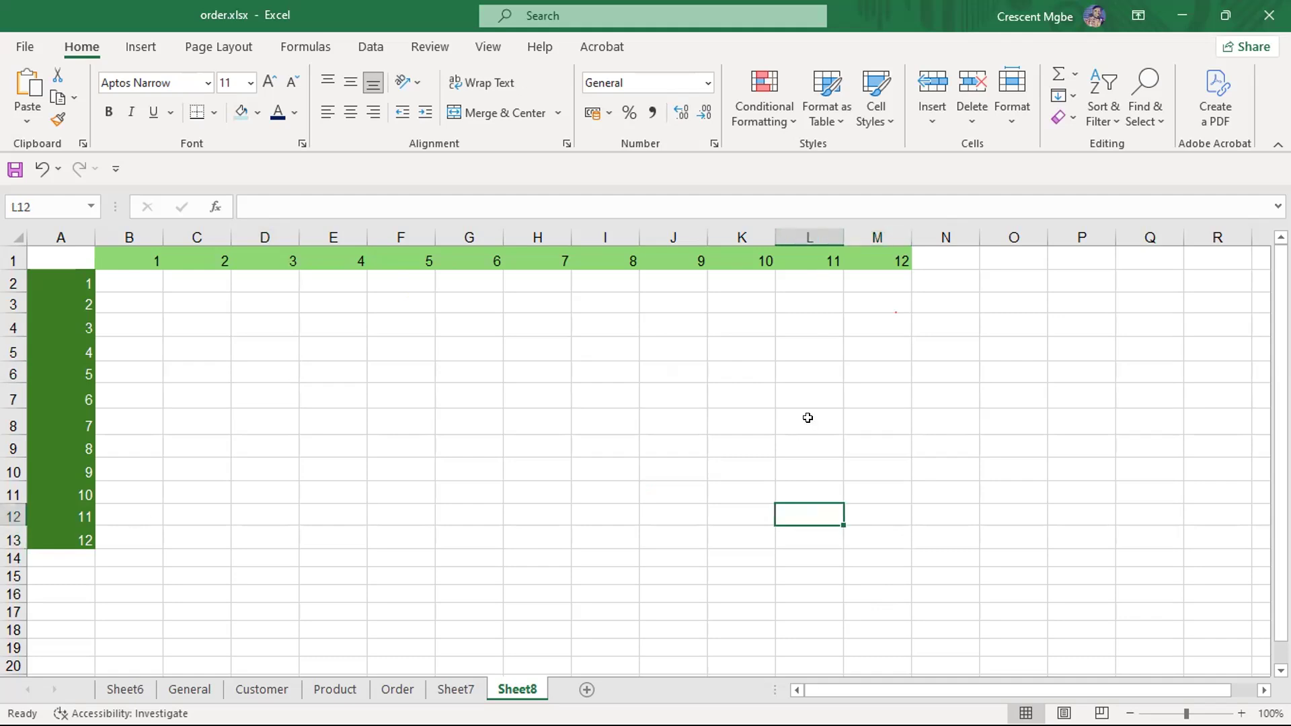
pyautogui.click(821, 492)
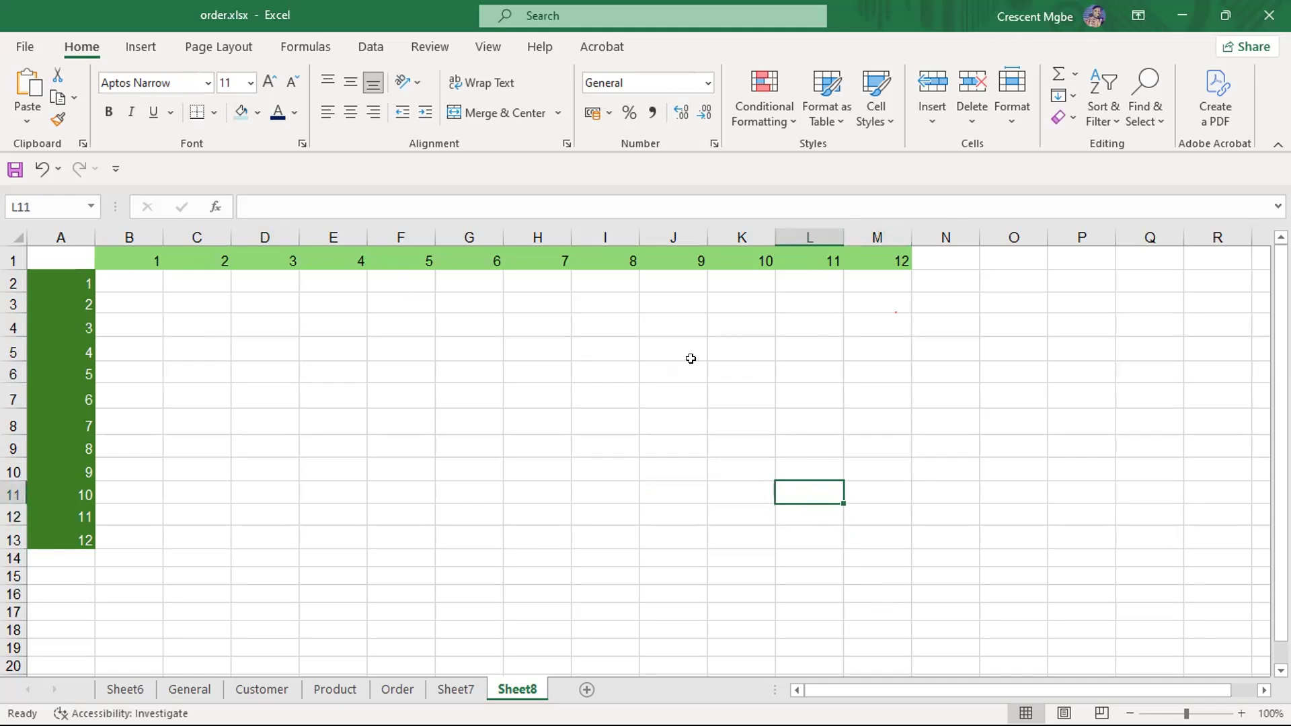
pyautogui.click(612, 365)
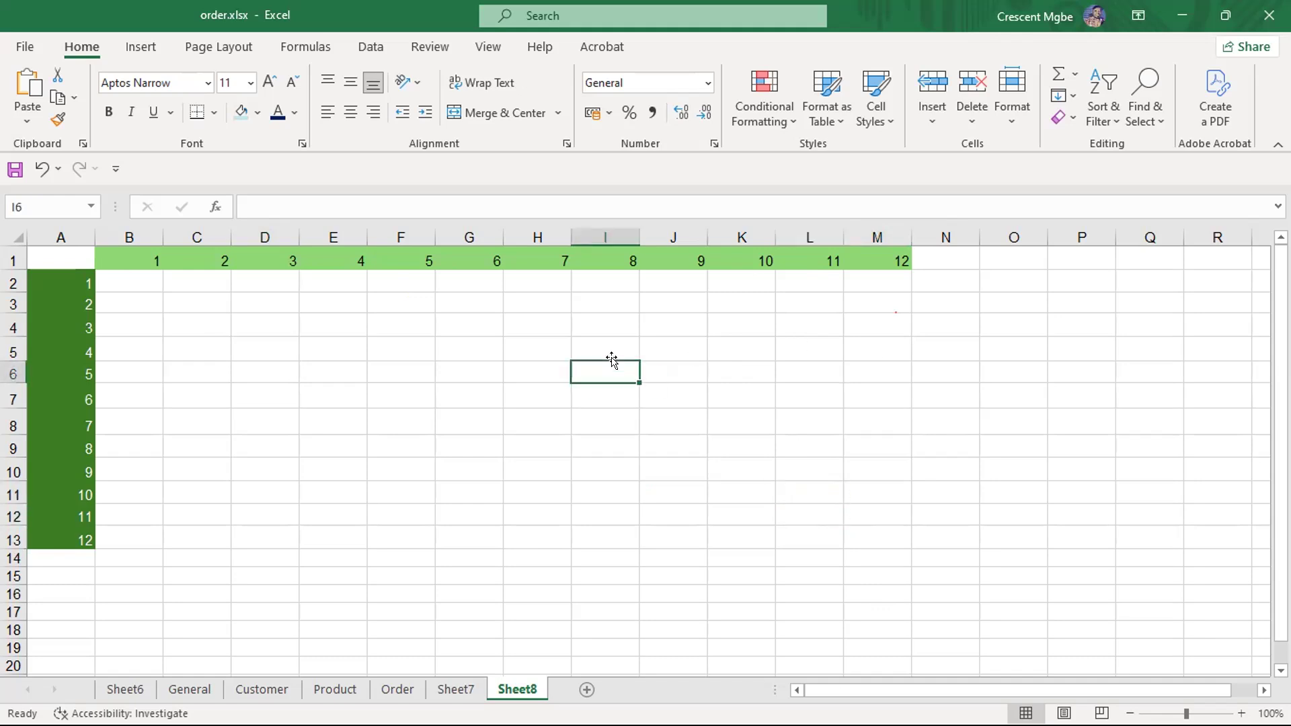
# - Demonstrate the fill directions from the empty cell B2, across row 2 towards column M and down column B to row 18
pyautogui.click(118, 279)
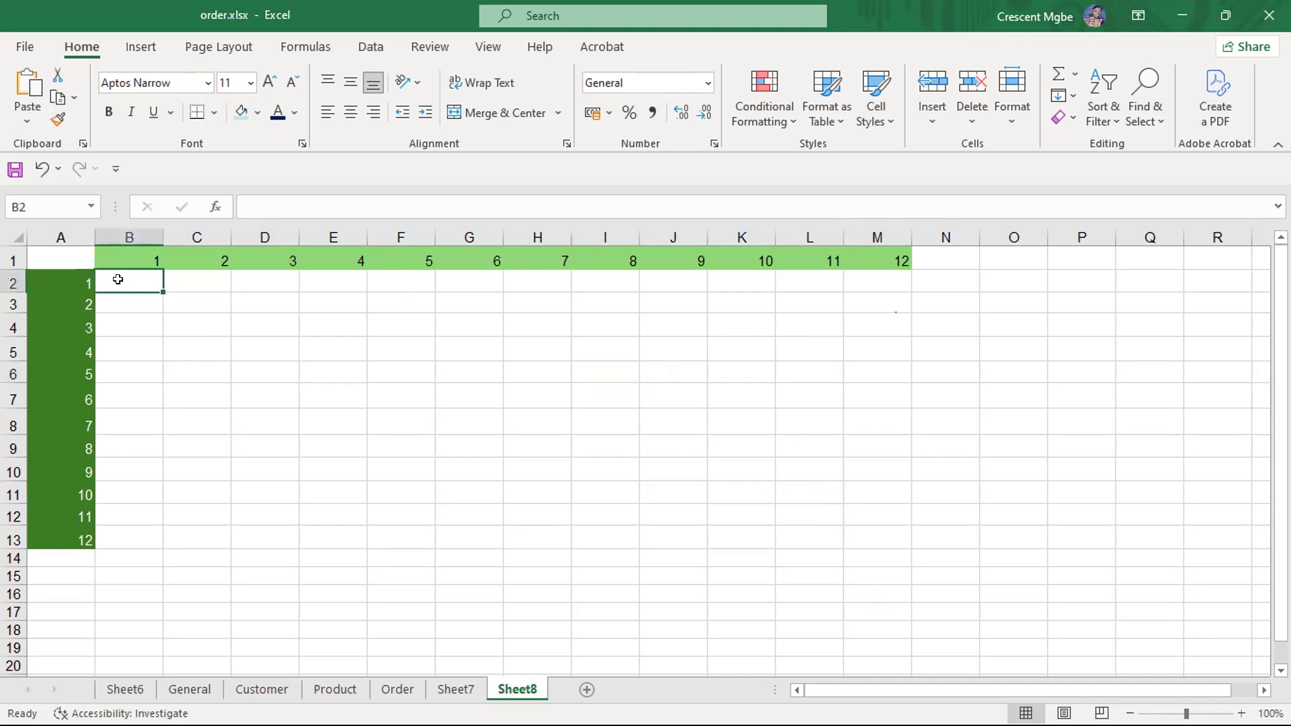
pyautogui.moveTo(162, 292); pyautogui.dragTo(890, 295)
pyautogui.moveTo(798, 294); pyautogui.dragTo(134, 647)
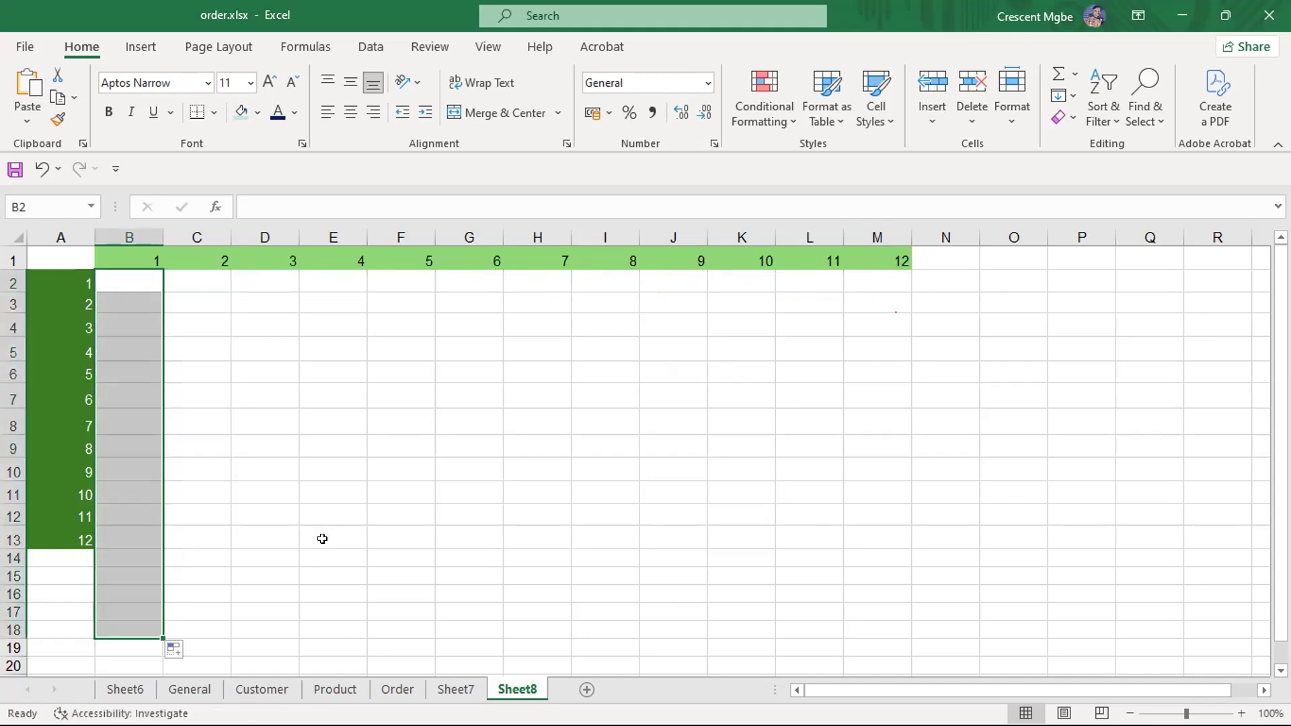
pyautogui.click(676, 398)
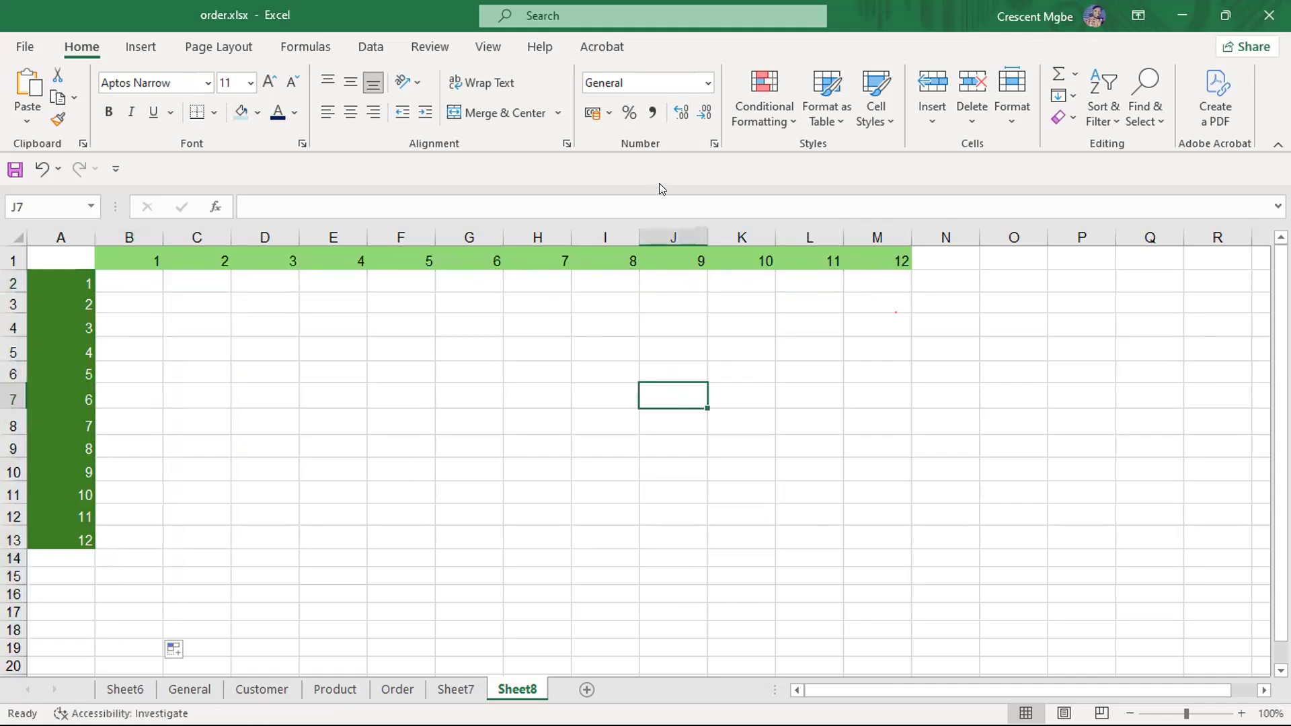